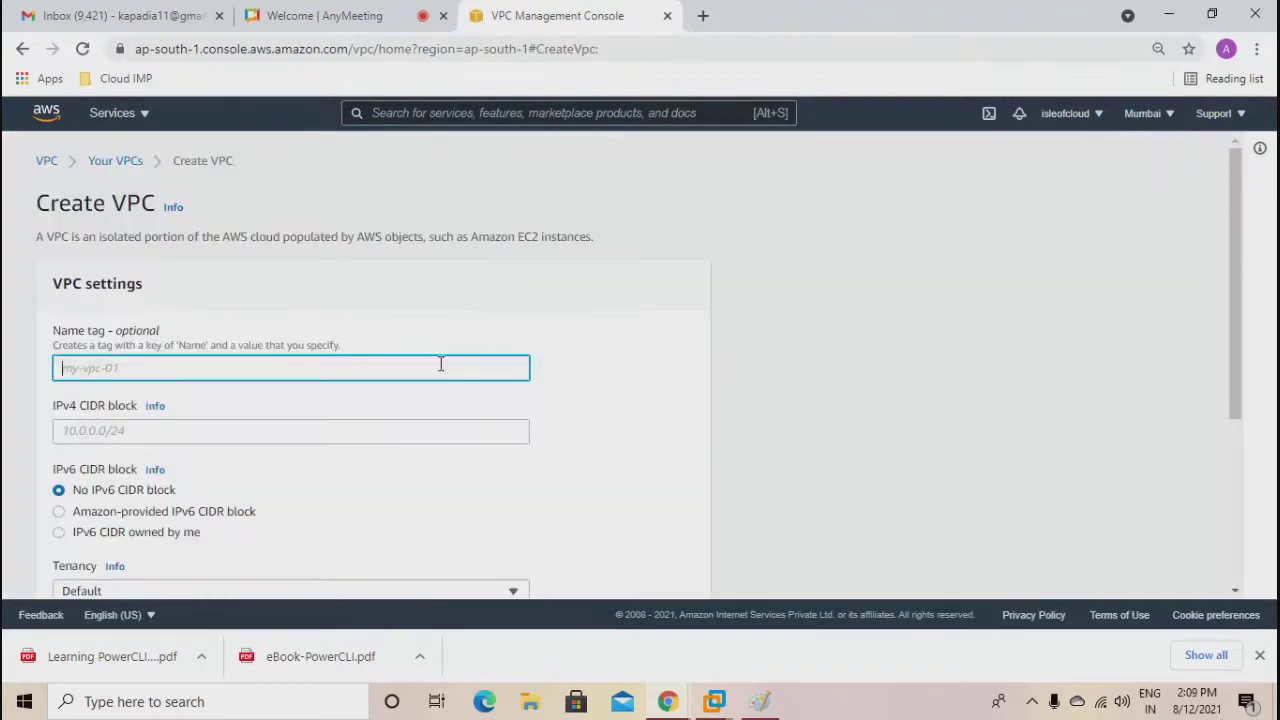
Create a VPC named vpc-01 with the IPv4 CIDR block 75.0.0.0/16.
{"action": "left_click", "coordinate": [442, 363]}
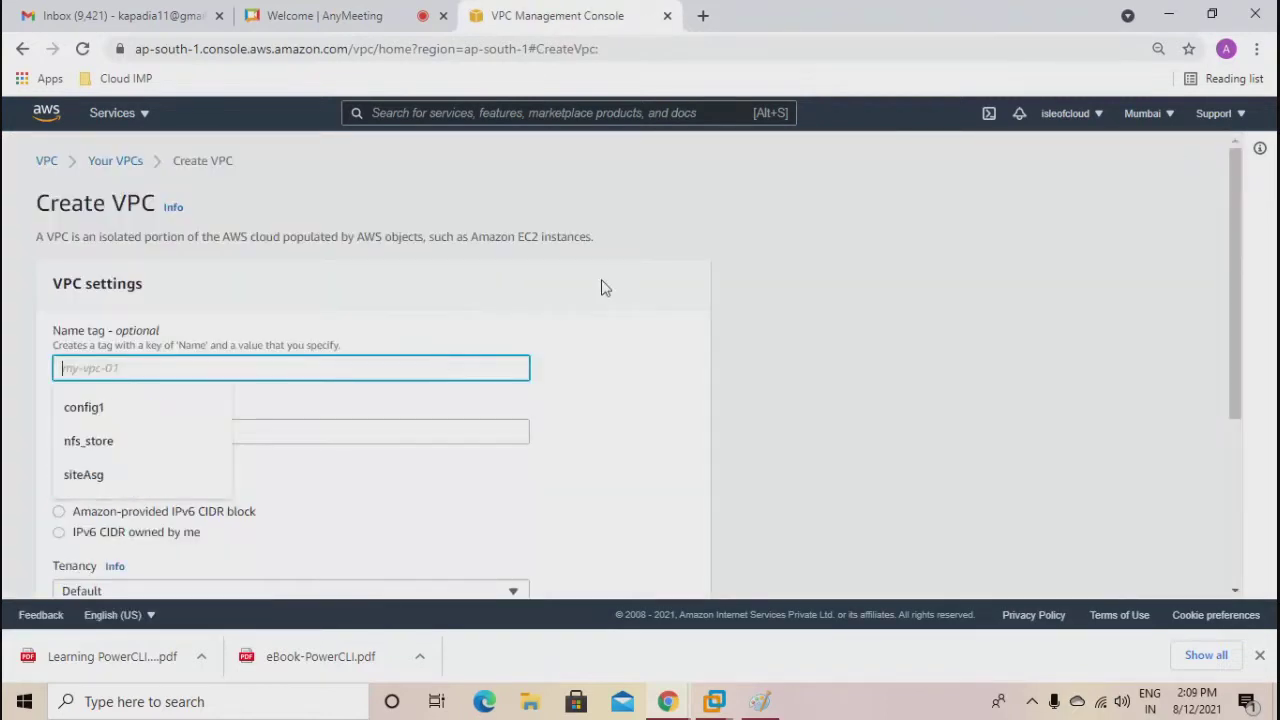
{"action": "type", "text": "vpc-01"}
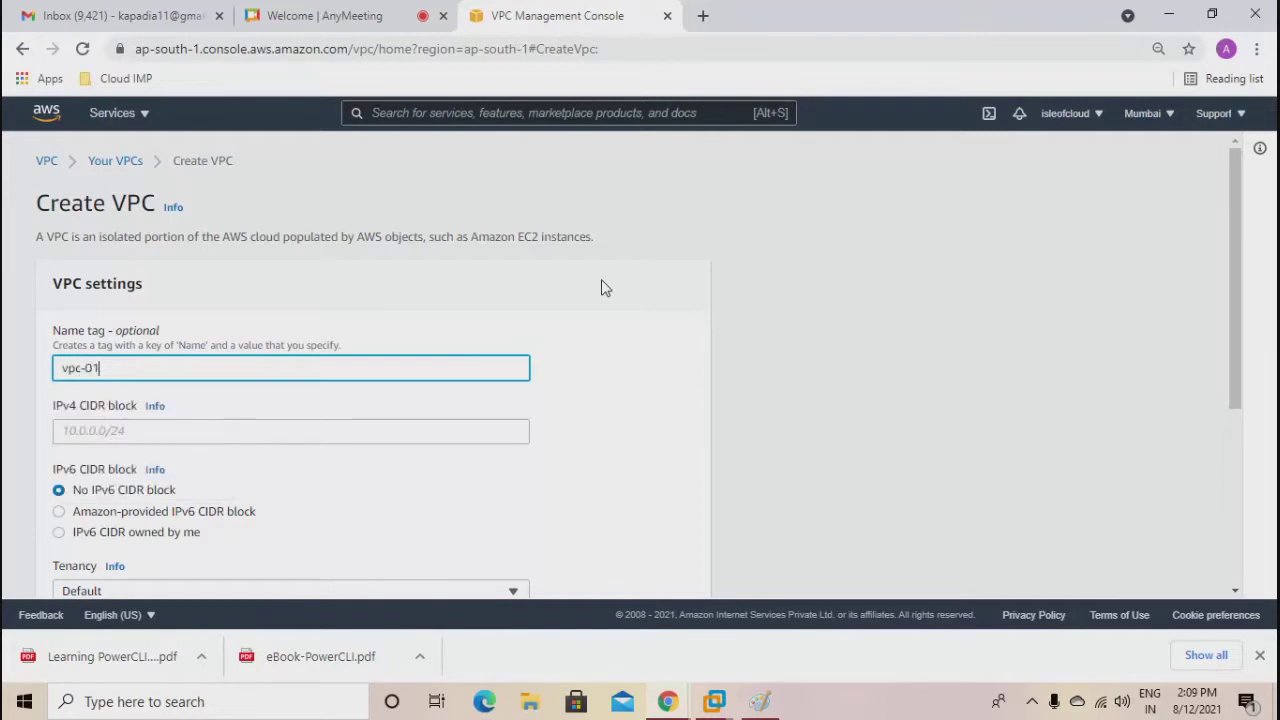
{"action": "left_click", "coordinate": [82, 433]}
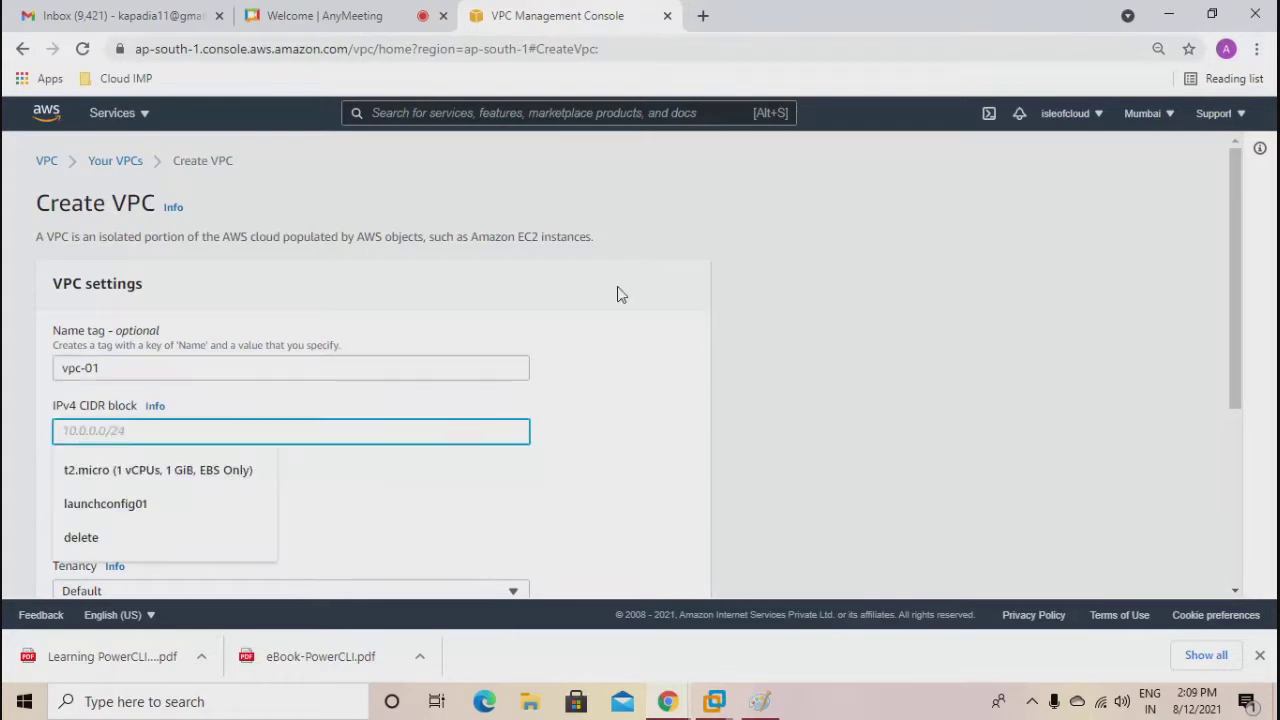
{"action": "type", "text": "75.0.0.0/16"}
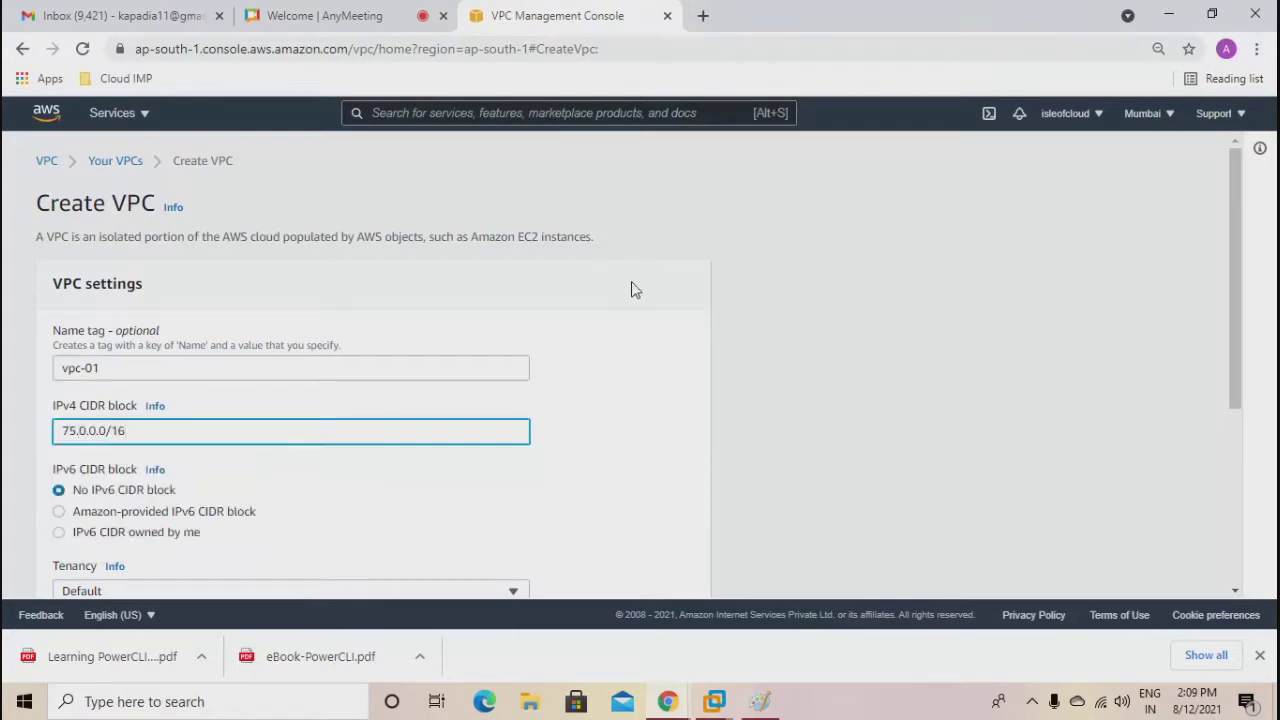
{"action": "scroll", "coordinate": [631, 290], "scroll_direction": "down", "scroll_amount": 2}
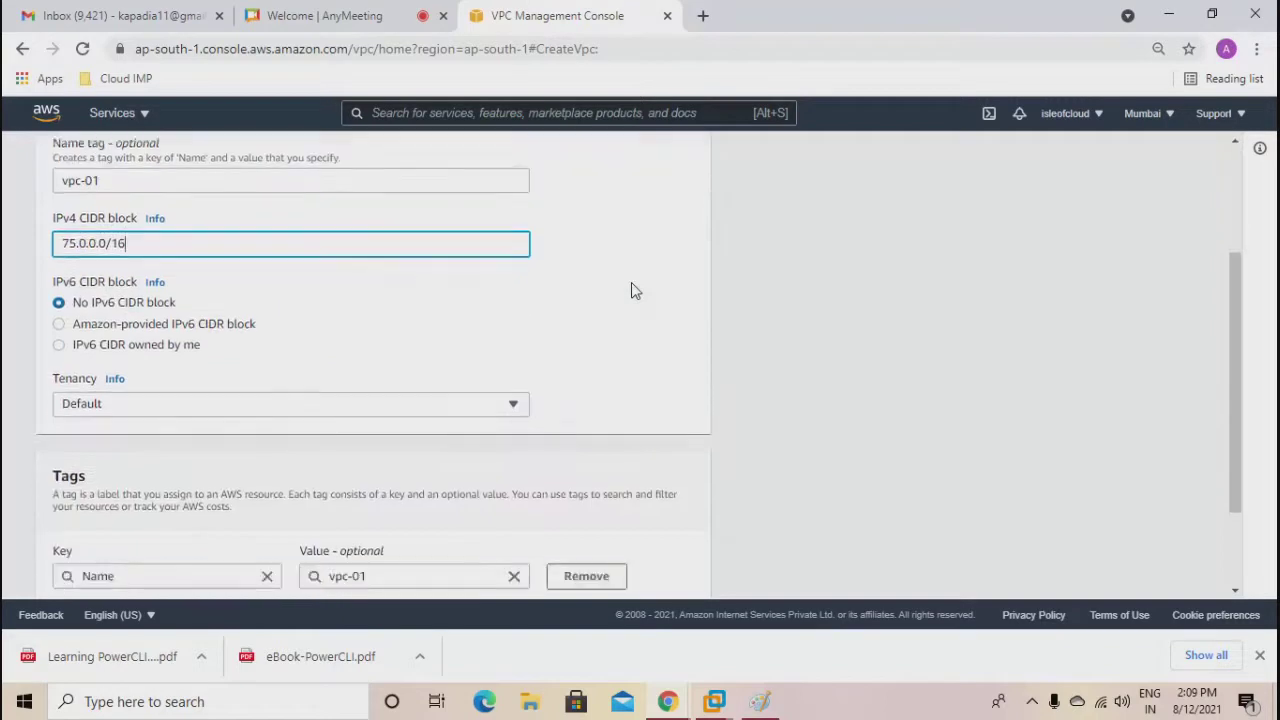
{"action": "scroll", "coordinate": [636, 400], "scroll_direction": "down", "scroll_amount": 2}
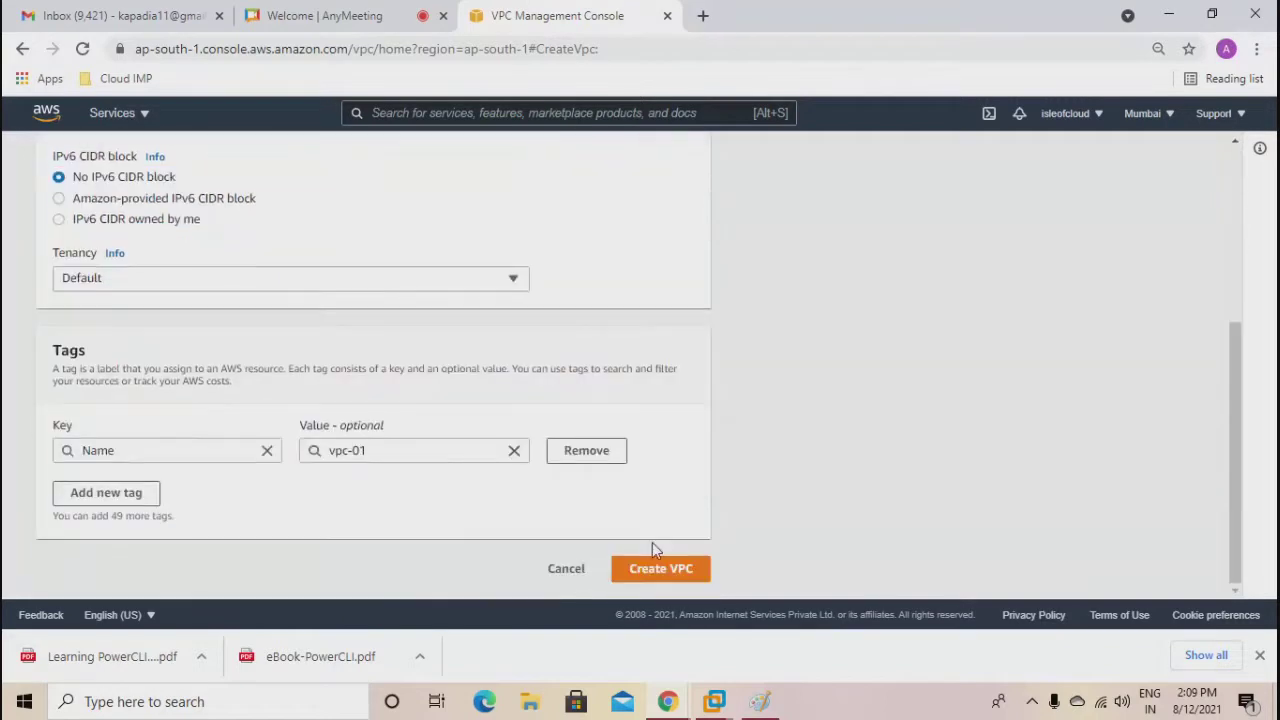
{"action": "left_click", "coordinate": [652, 568]}
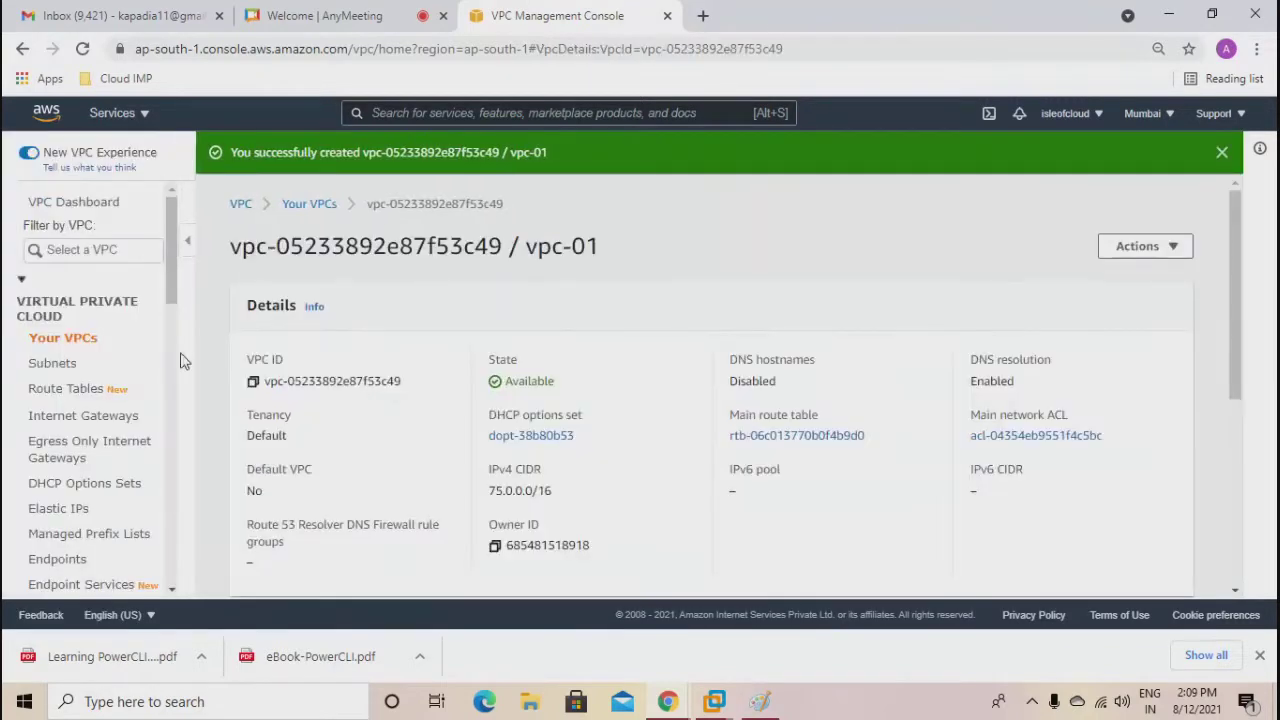
Start a new subnet in vpc-01 and name it websnet.
{"action": "left_click", "coordinate": [76, 366]}
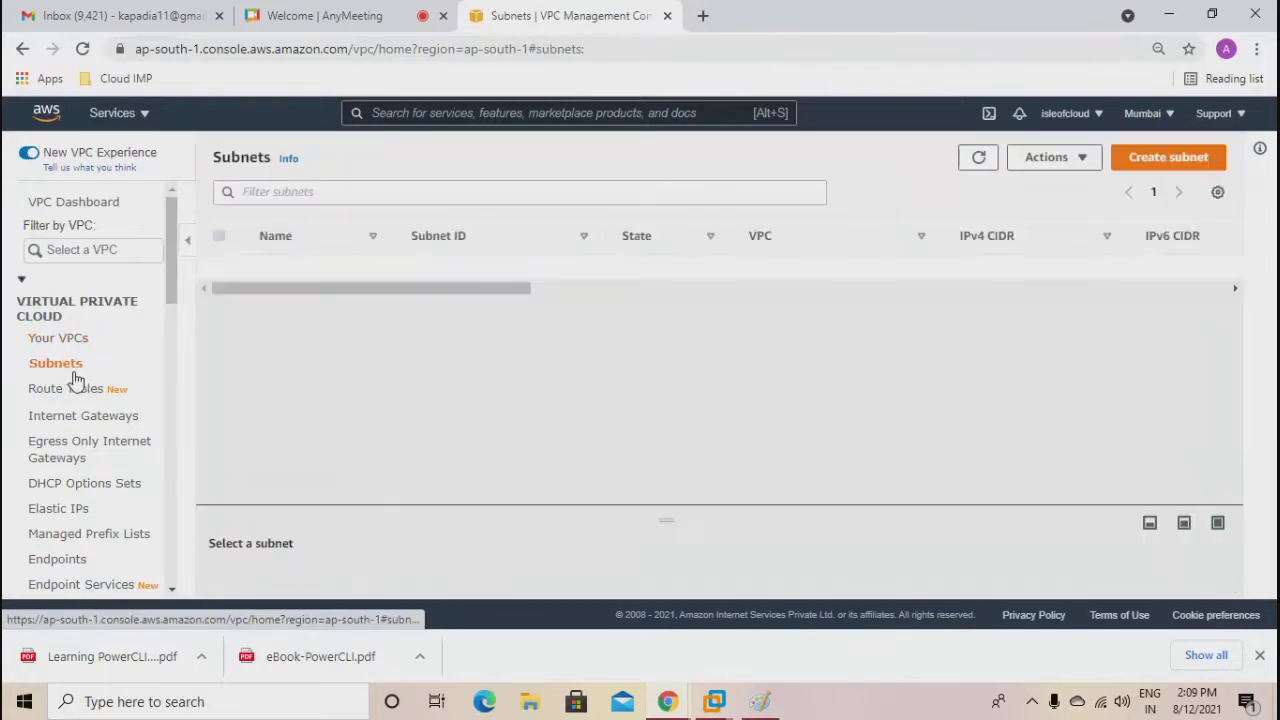
{"action": "left_click", "coordinate": [1150, 160]}
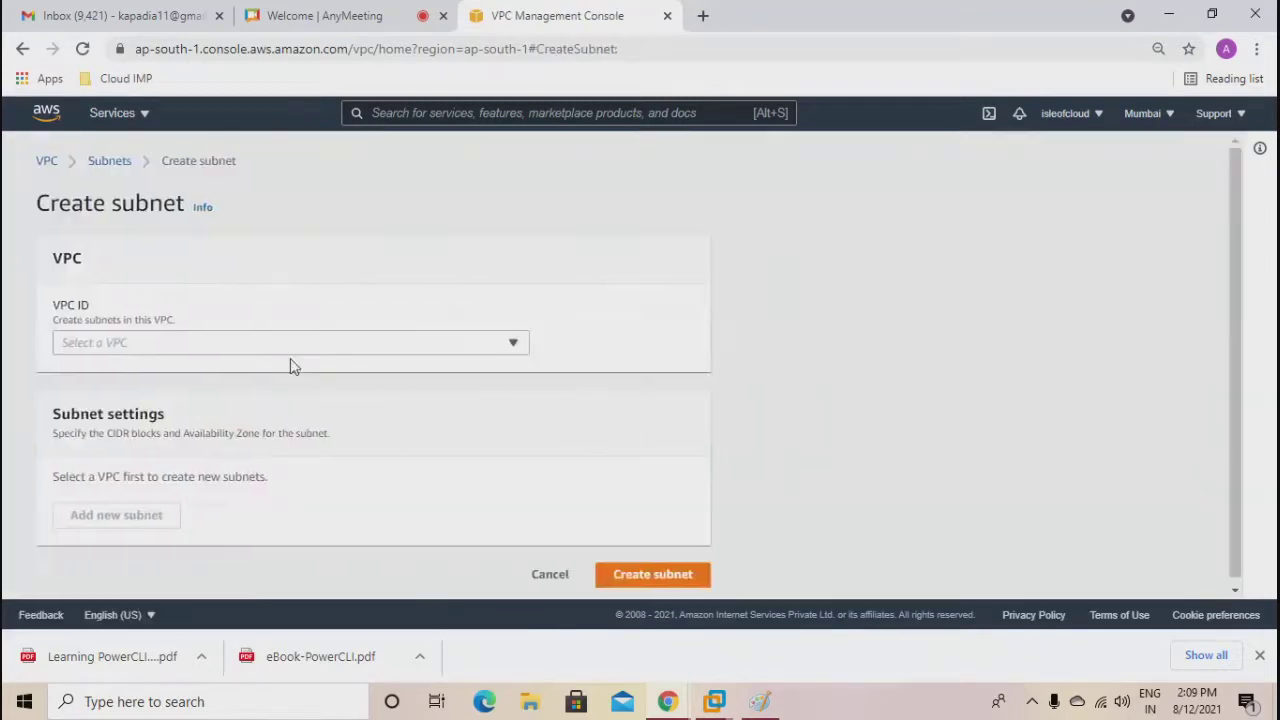
{"action": "left_click", "coordinate": [280, 345]}
{"action": "left_click", "coordinate": [209, 405]}
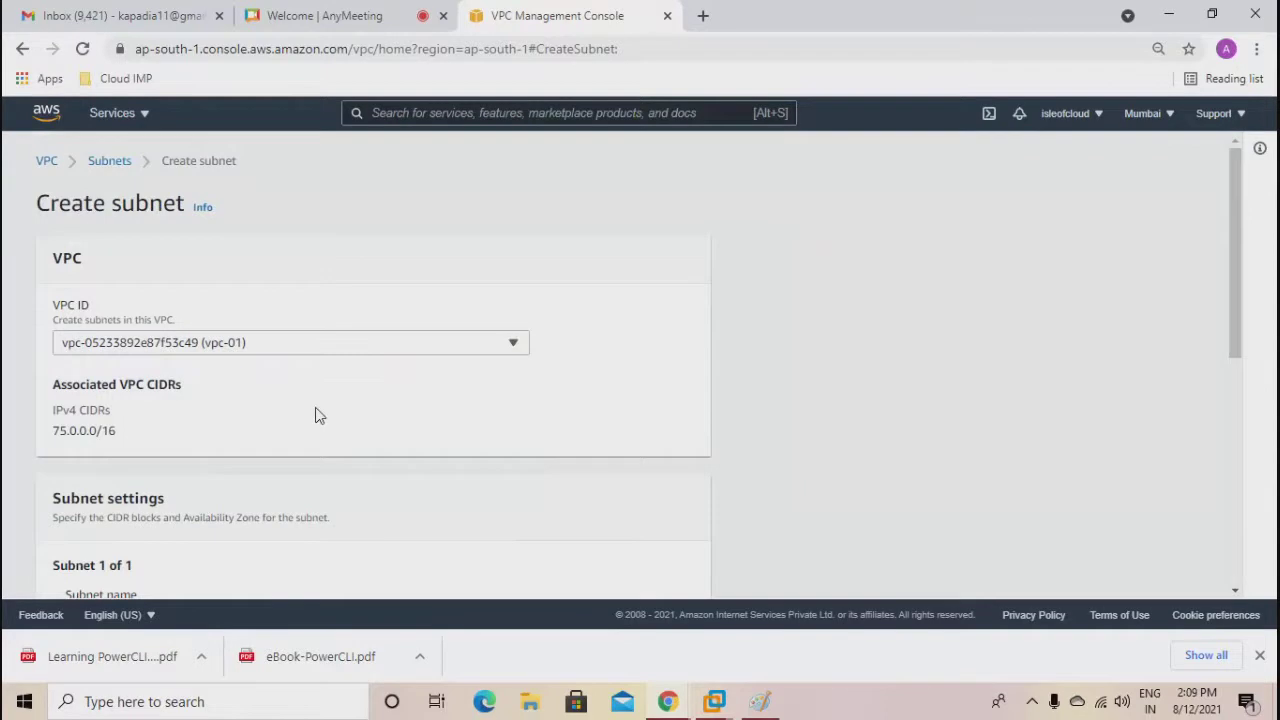
{"action": "scroll", "coordinate": [321, 409], "scroll_direction": "down", "scroll_amount": 2}
{"action": "scroll", "coordinate": [321, 410], "scroll_direction": "down", "scroll_amount": 2}
{"action": "left_click", "coordinate": [190, 413]}
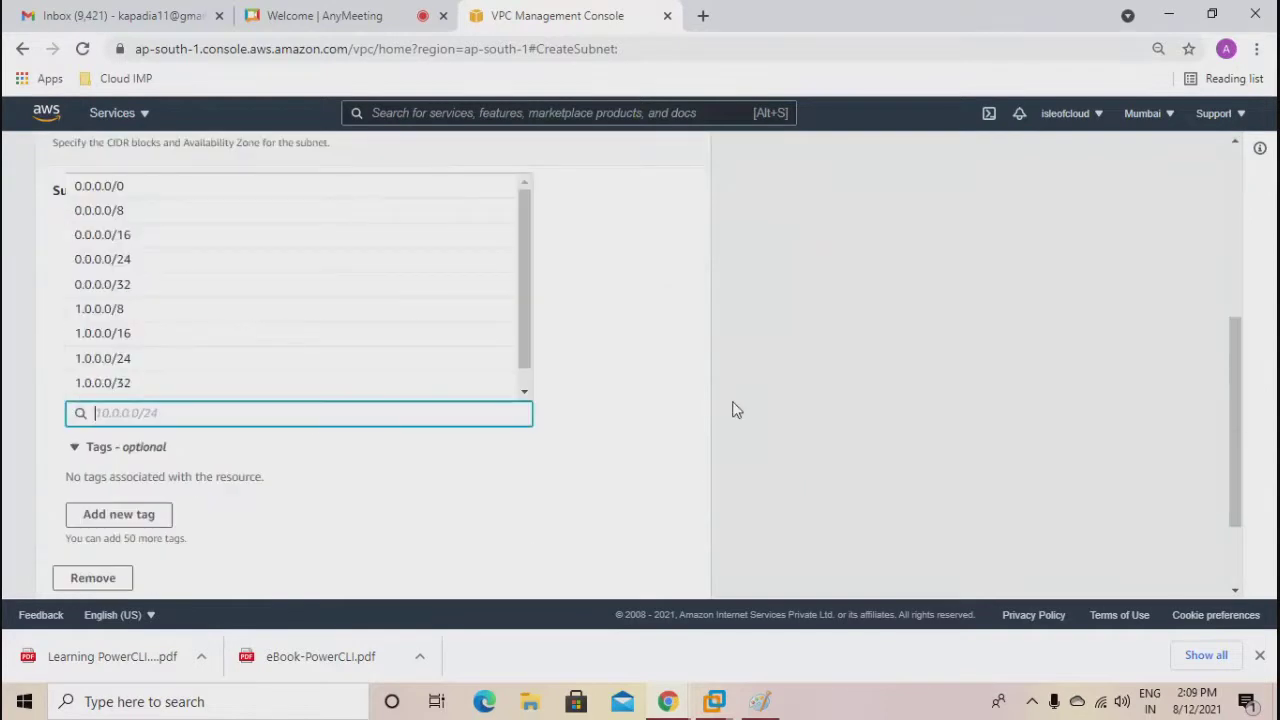
{"action": "scroll", "coordinate": [726, 380], "scroll_direction": "up", "scroll_amount": 2}
{"action": "left_click", "coordinate": [267, 442]}
{"action": "type", "text": "webser"}
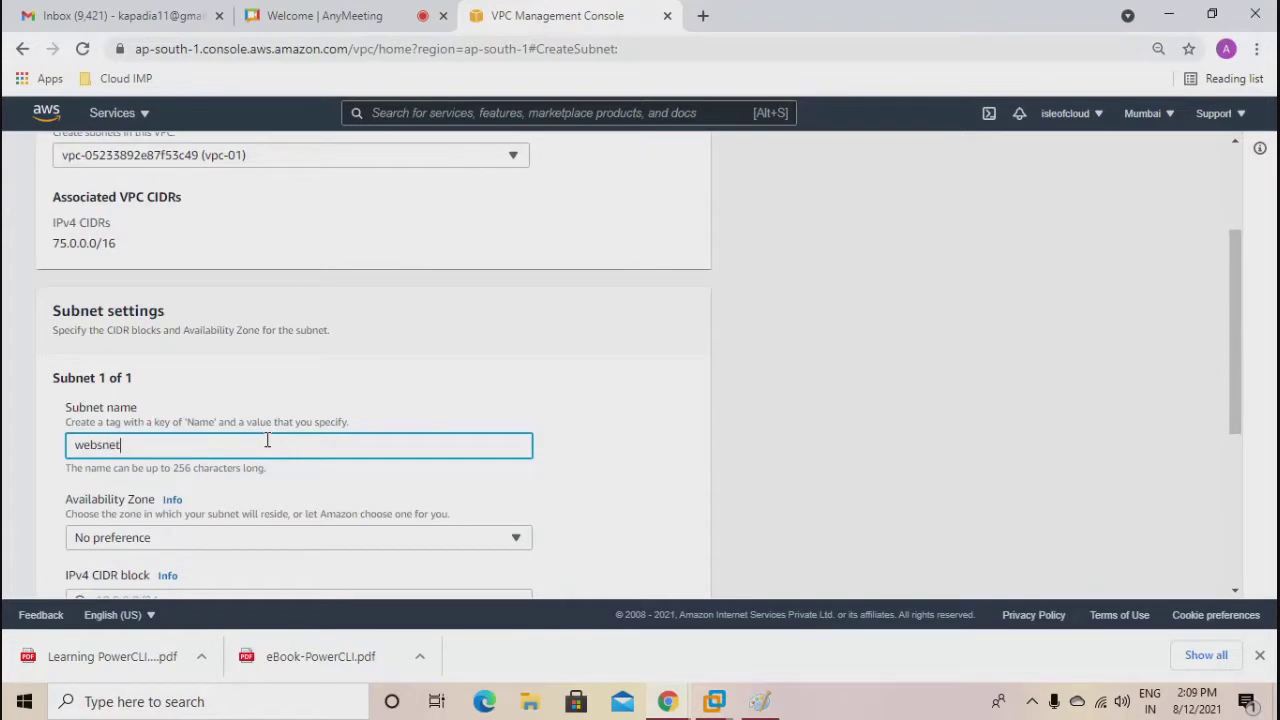
{"action": "left_click", "coordinate": [278, 403]}
Set the subnet's availability zone to Asia Pacific (Mumbai) / ap-south-1a.
{"action": "scroll", "coordinate": [274, 400], "scroll_direction": "down", "scroll_amount": 2}
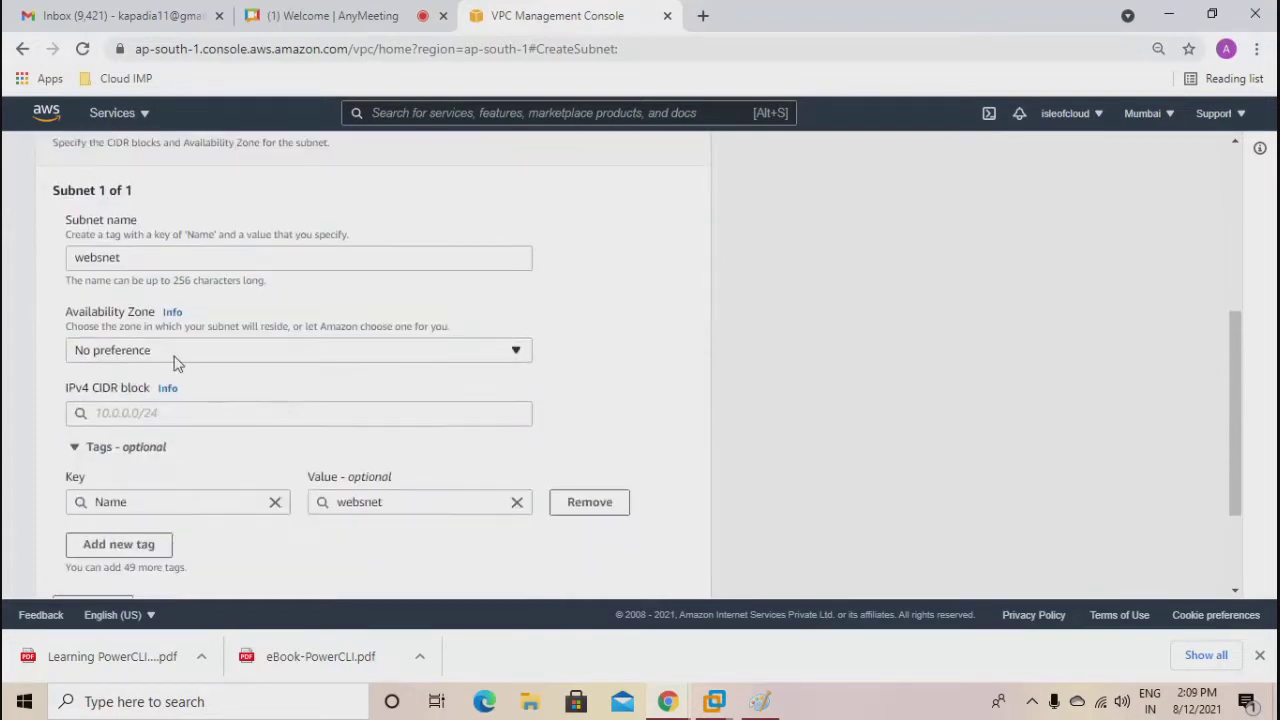
{"action": "left_click", "coordinate": [143, 350]}
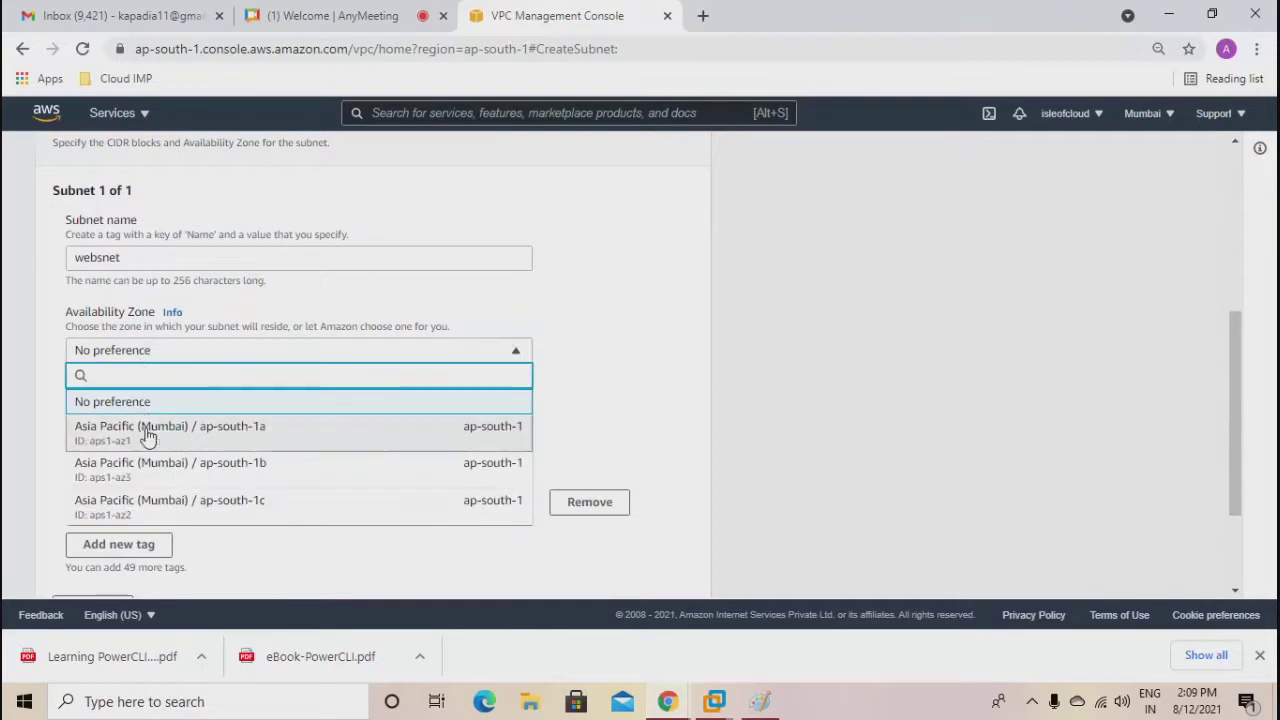
{"action": "left_click", "coordinate": [262, 432]}
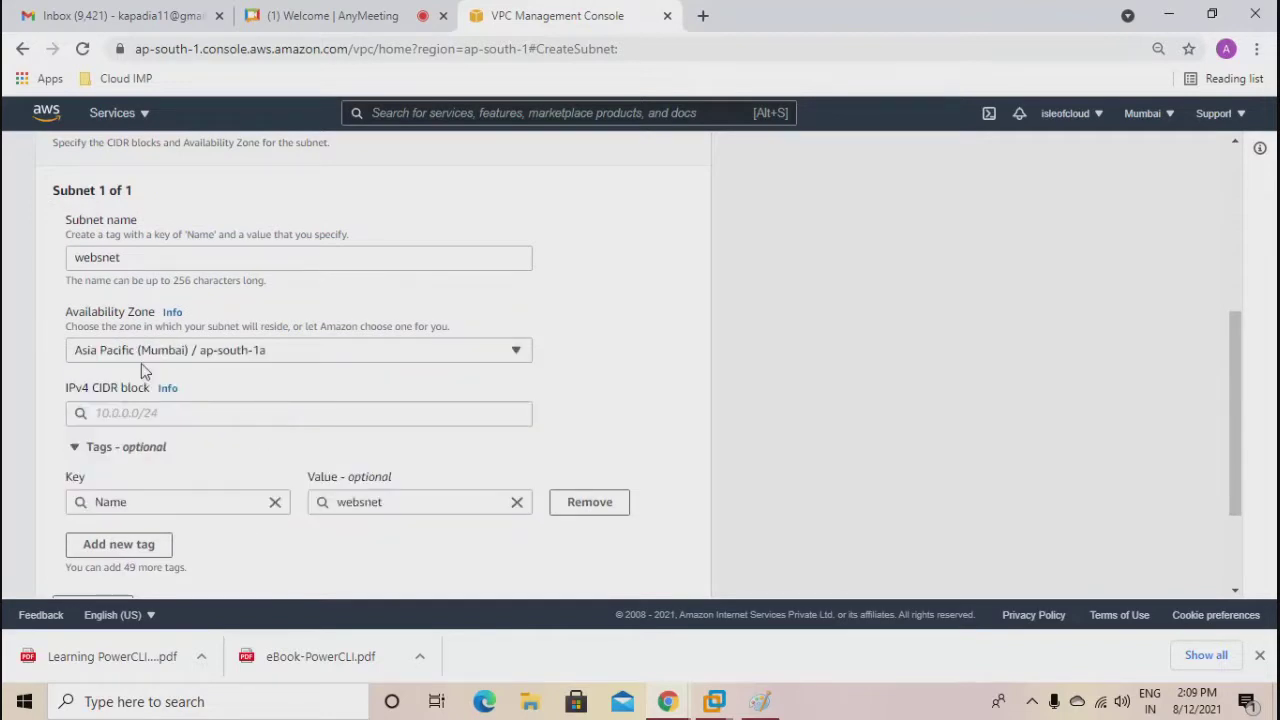
{"action": "left_click", "coordinate": [152, 356]}
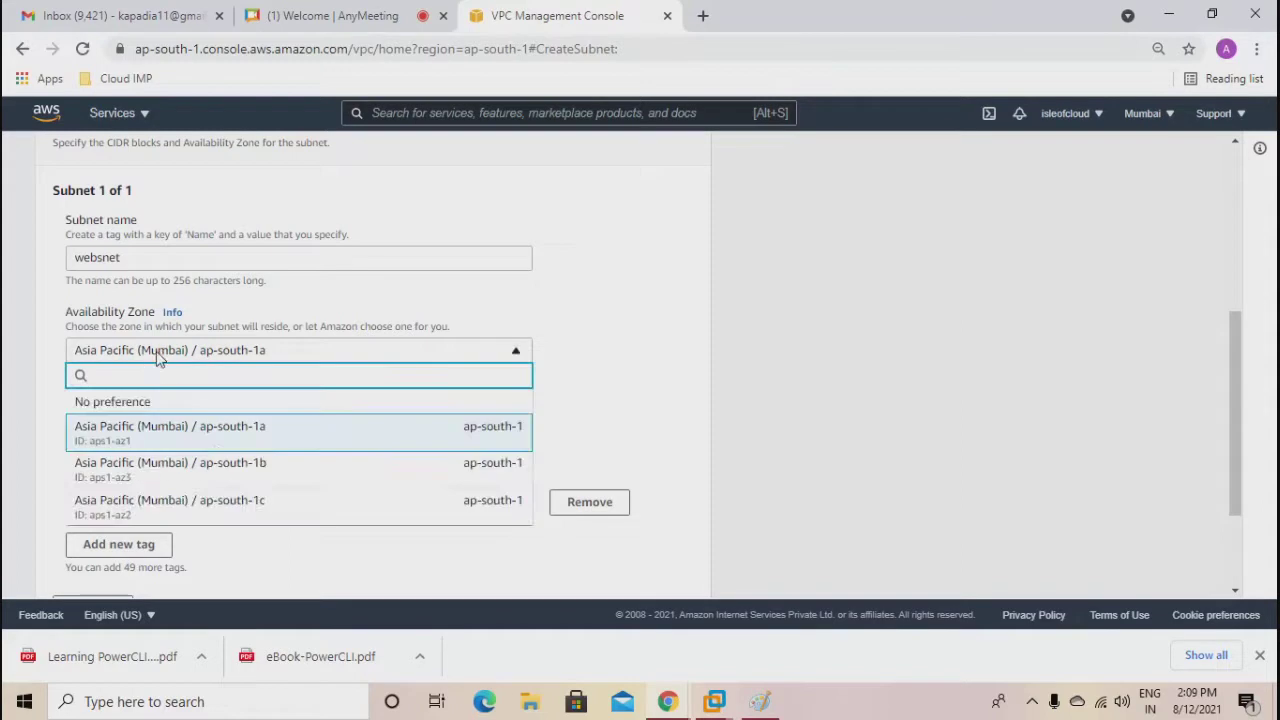
{"action": "left_click", "coordinate": [258, 405]}
{"action": "left_click", "coordinate": [255, 360]}
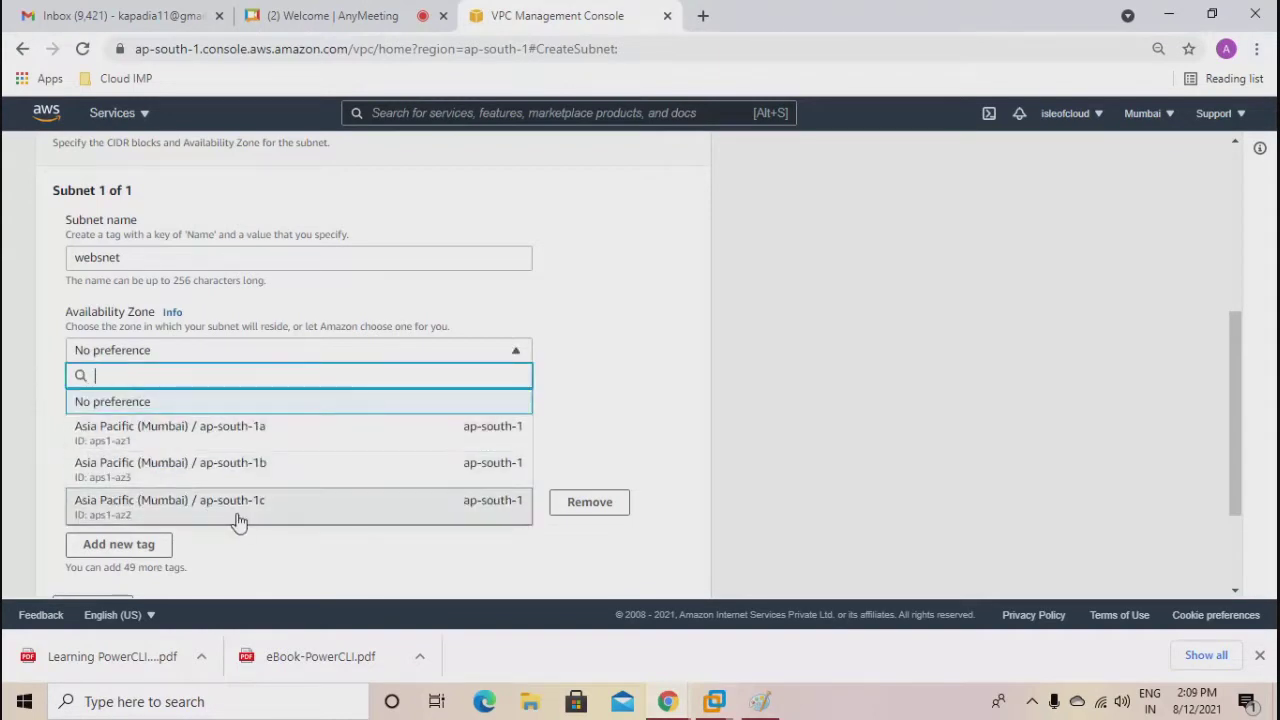
{"action": "left_click", "coordinate": [251, 440]}
Set the subnet's IPv4 CIDR block to 75.0.1.0/24 and create the subnet.
{"action": "left_click", "coordinate": [229, 413]}
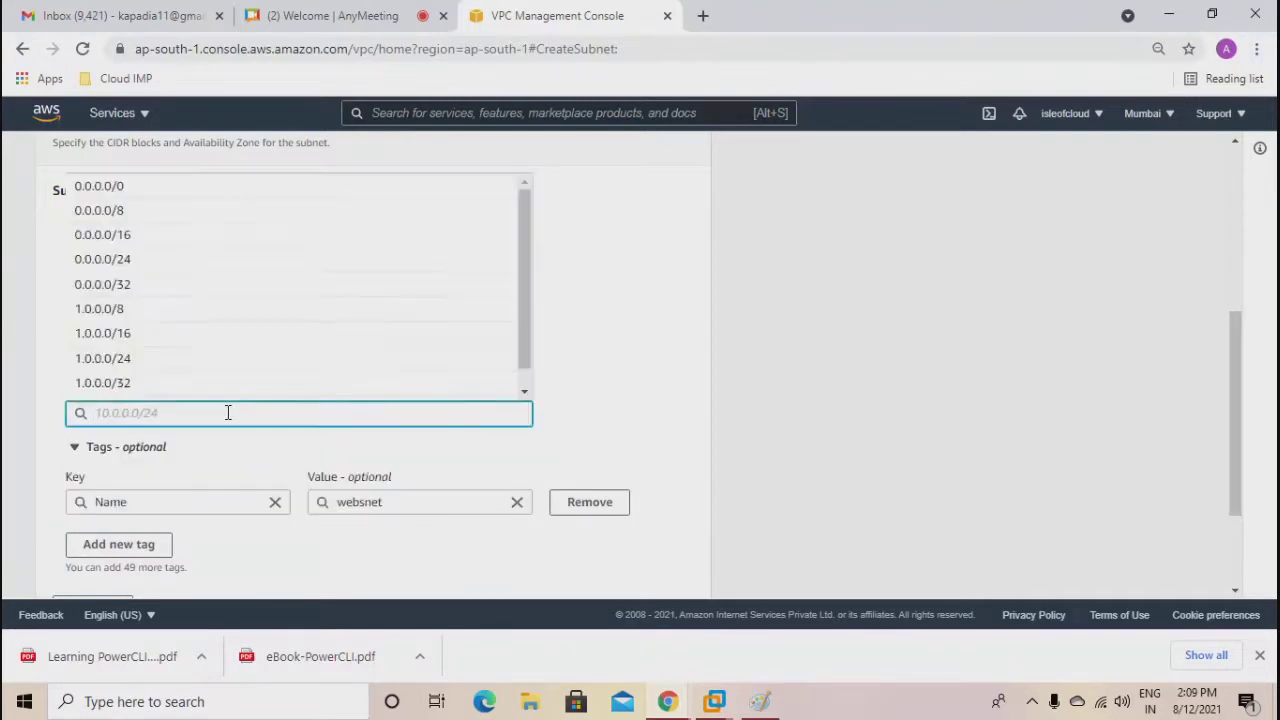
{"action": "type", "text": "75.0.0"}
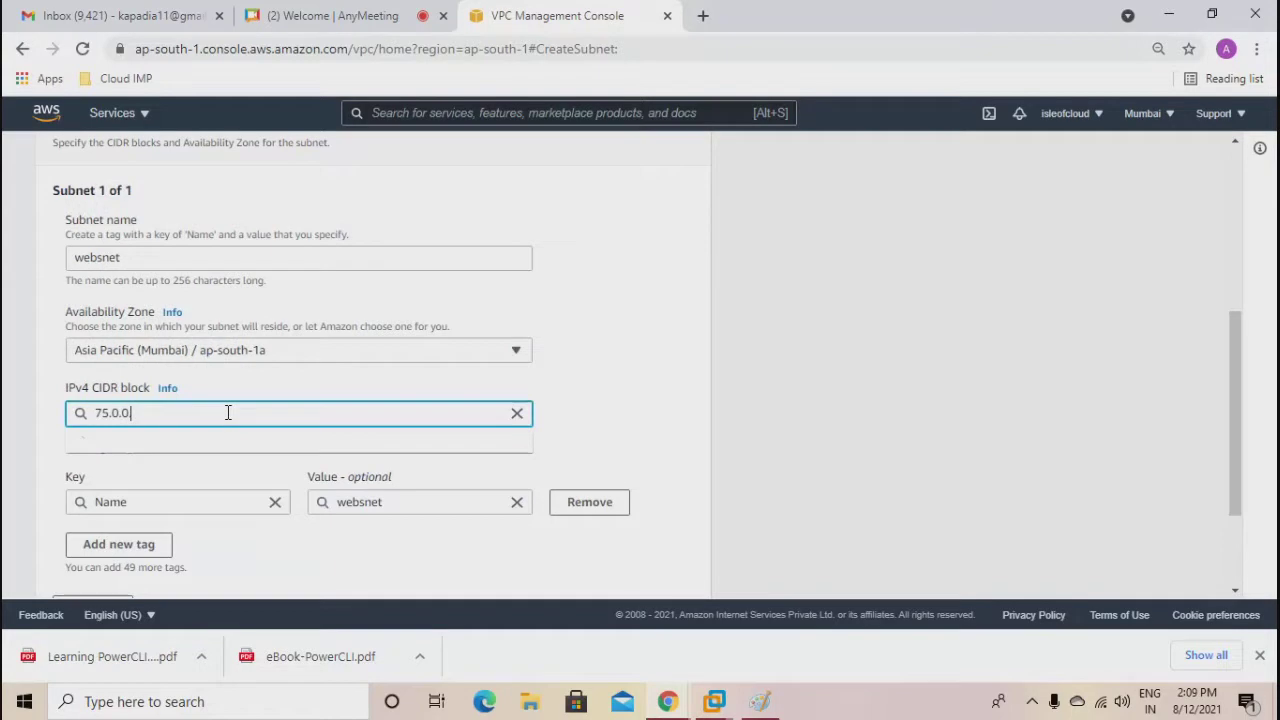
{"action": "type", "text": "."}
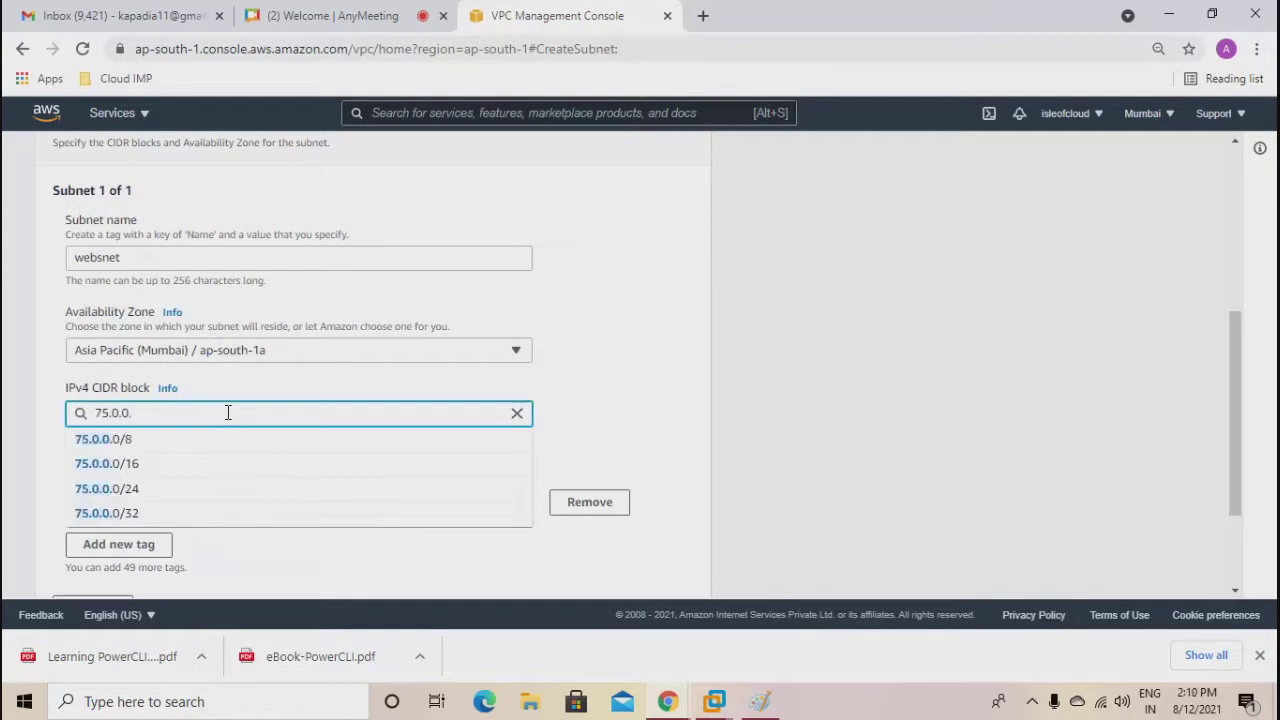
{"action": "key", "text": "BackSpace"}
{"action": "key", "text": "BackSpace"}
{"action": "key", "text": "BackSpace"}
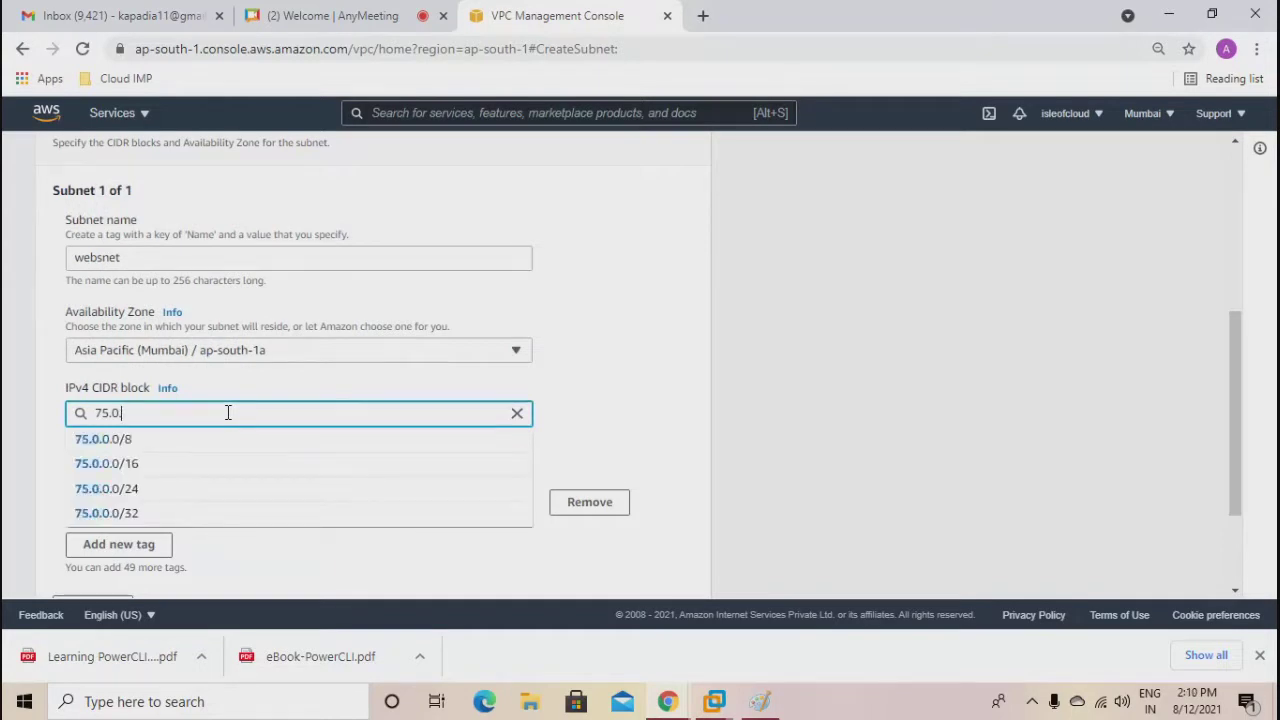
{"action": "type", "text": ".1.0/24"}
{"action": "left_click", "coordinate": [107, 441]}
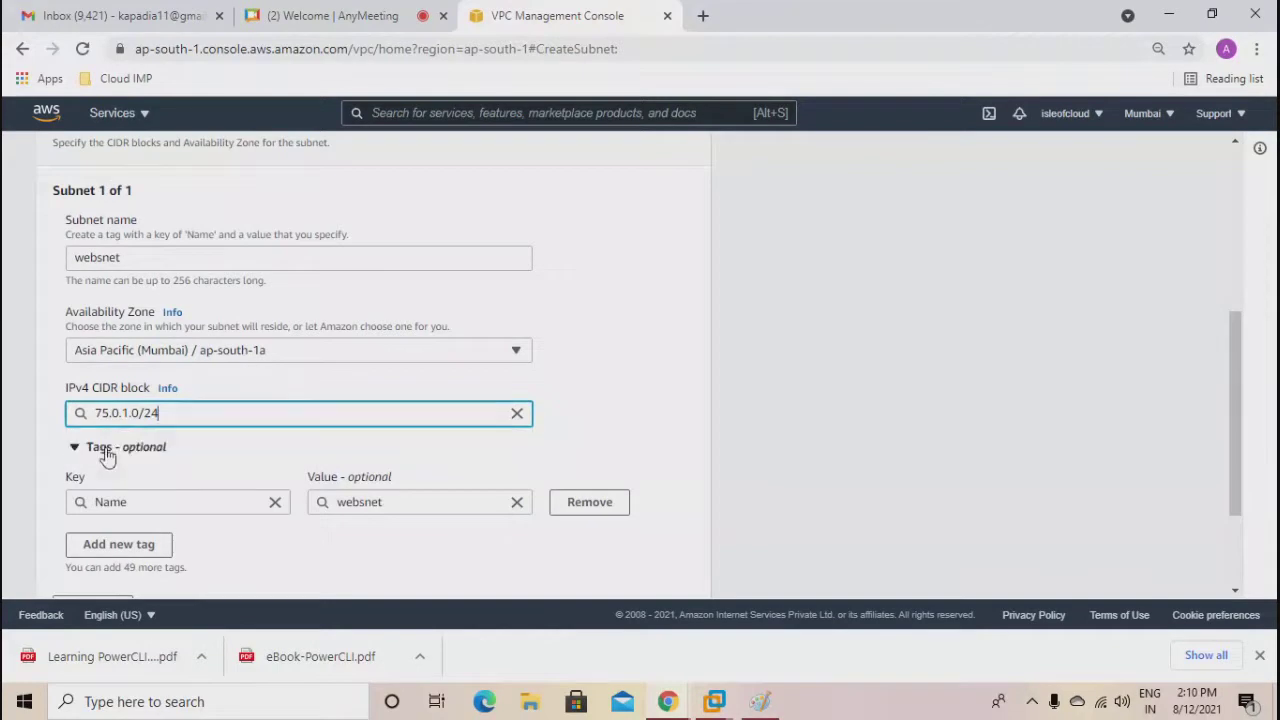
{"action": "scroll", "coordinate": [45, 457], "scroll_direction": "down", "scroll_amount": 3}
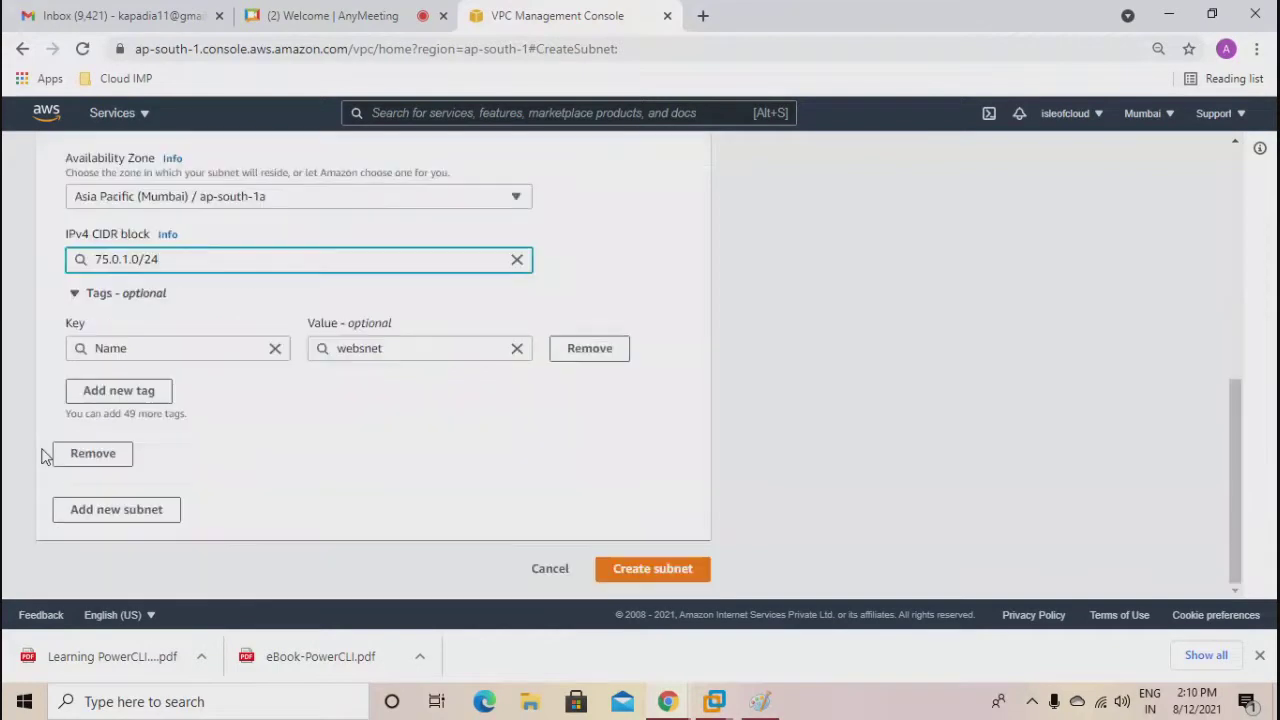
{"action": "left_click", "coordinate": [628, 580]}
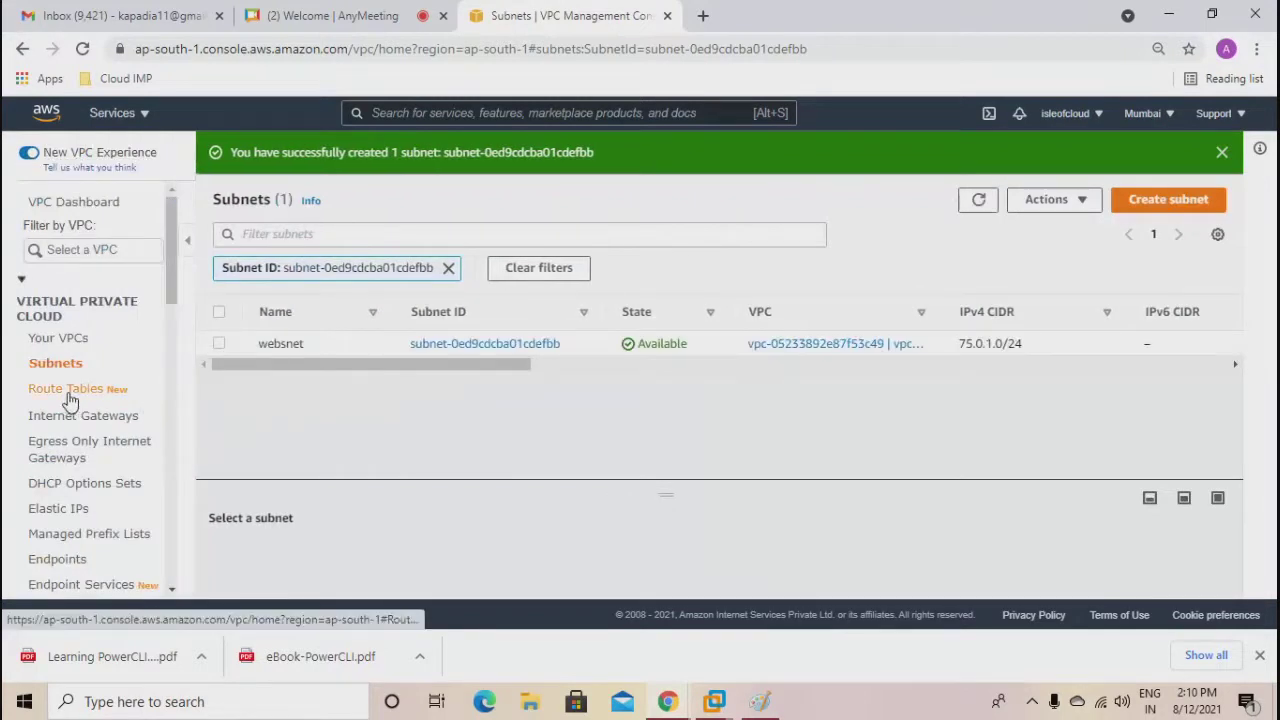
Create an internet gateway named web-IGW.
{"action": "left_click", "coordinate": [40, 415]}
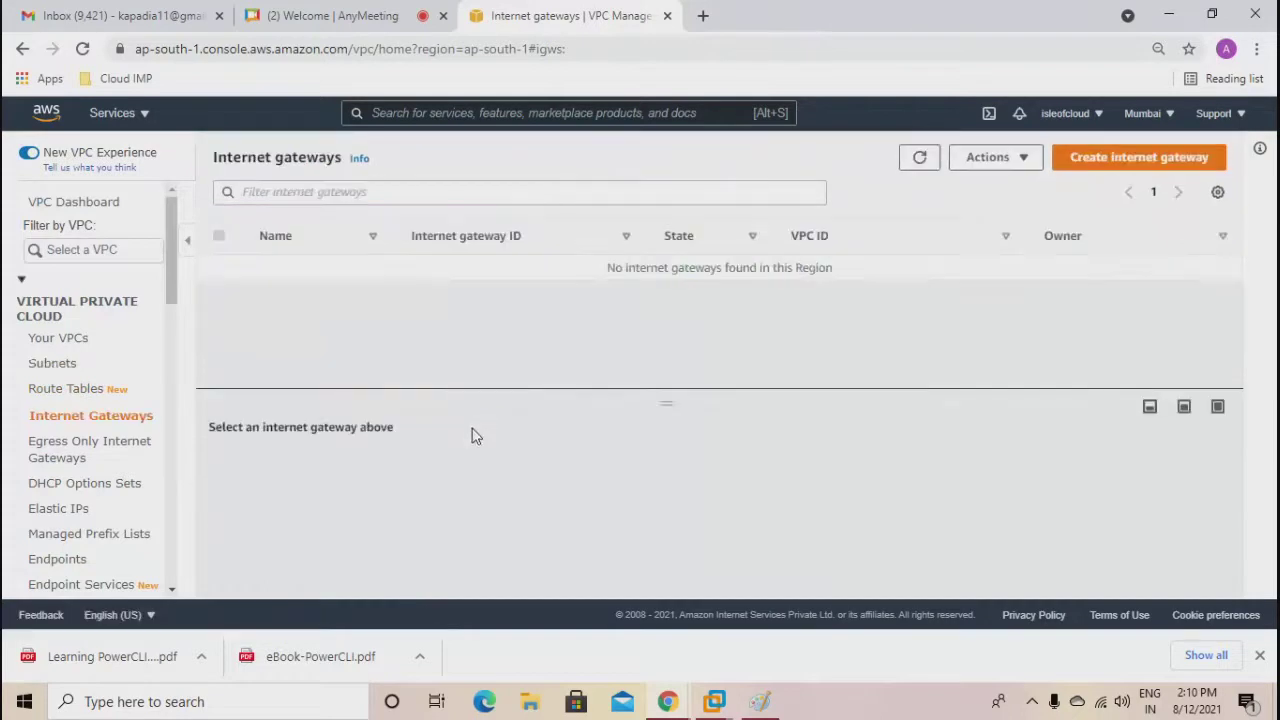
{"action": "left_click", "coordinate": [1105, 162]}
{"action": "left_click", "coordinate": [221, 381]}
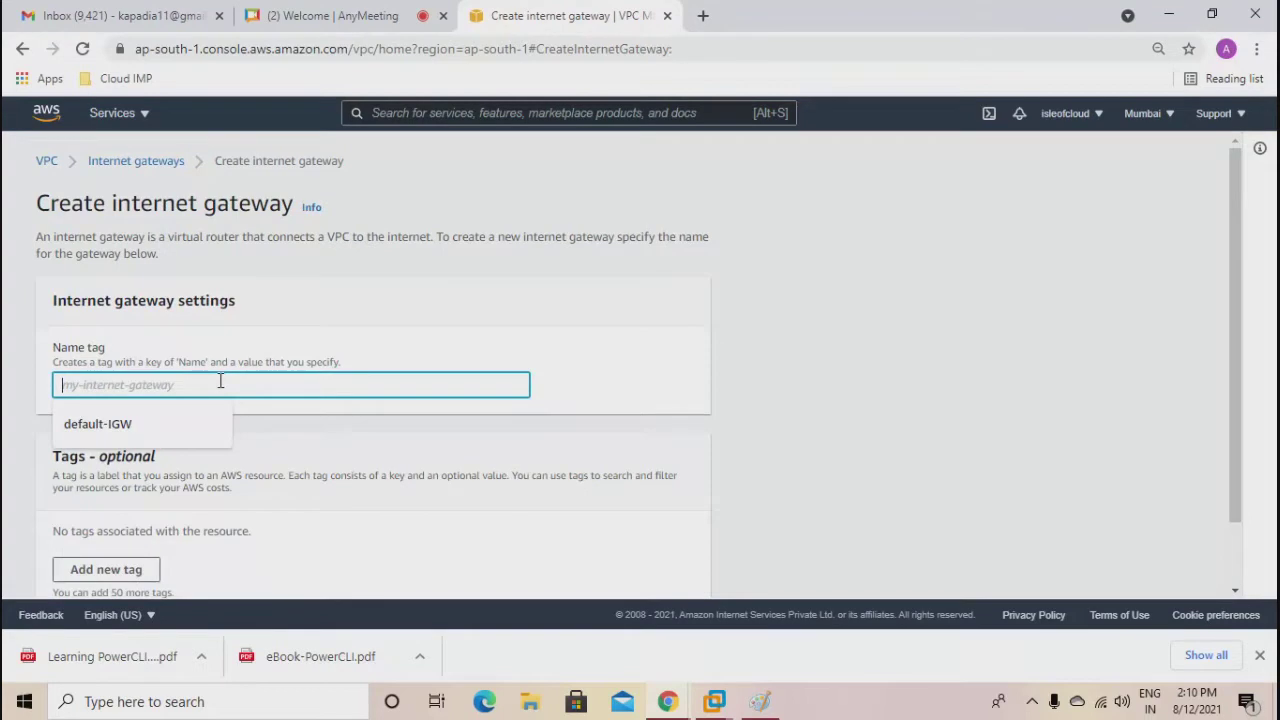
{"action": "type", "text": "web"}
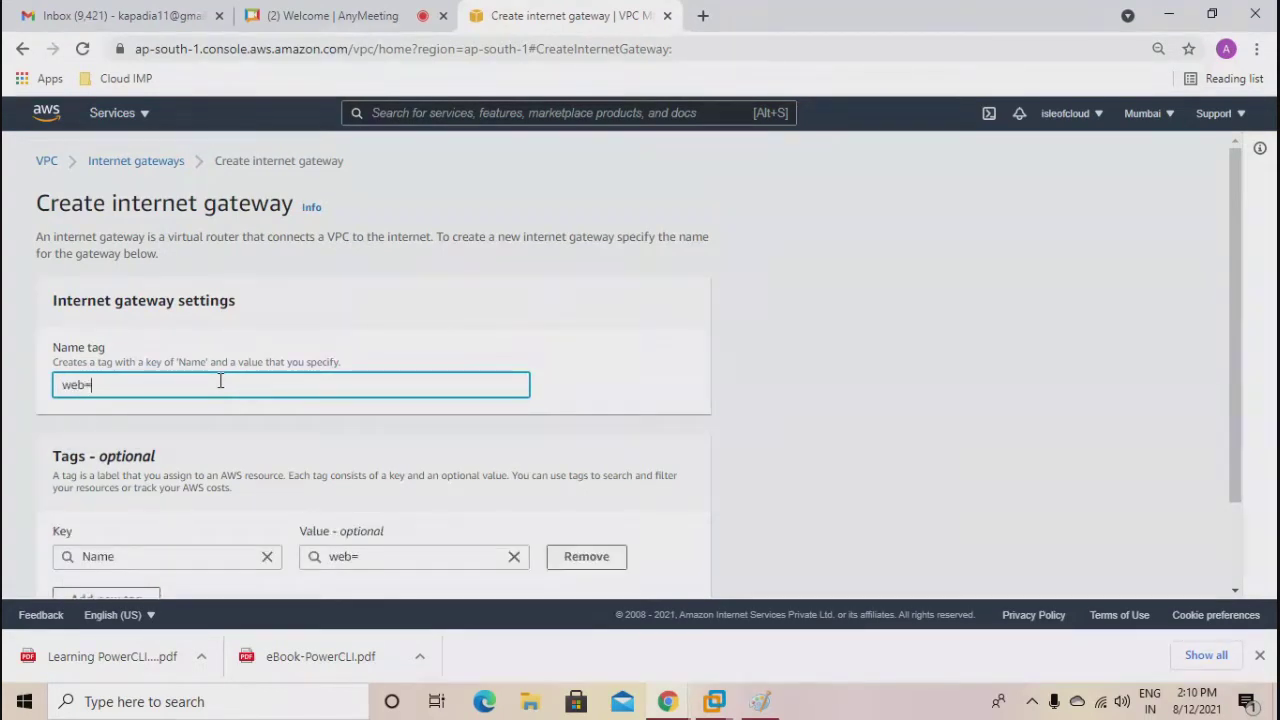
{"action": "type", "text": "-IGW"}
{"action": "scroll", "coordinate": [221, 381], "scroll_direction": "down", "scroll_amount": 2}
{"action": "left_click", "coordinate": [616, 578]}
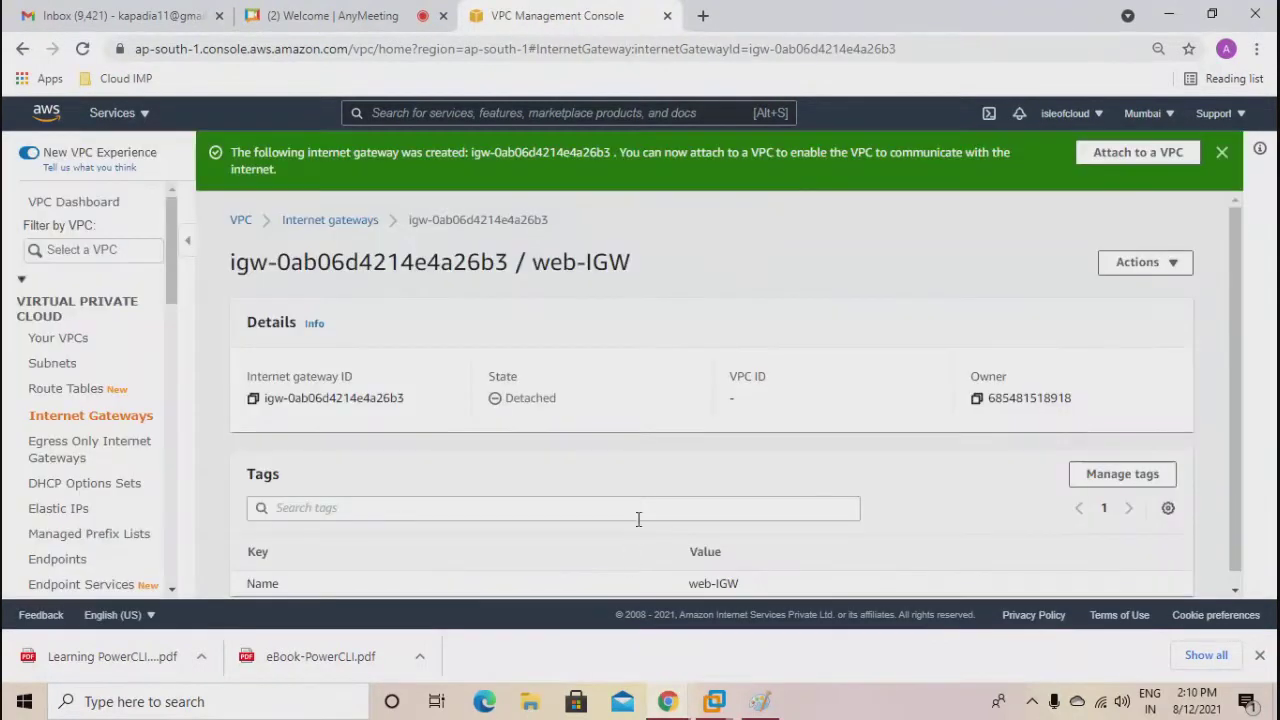
Attach the web-IGW internet gateway to vpc-01.
{"action": "left_click", "coordinate": [1149, 155]}
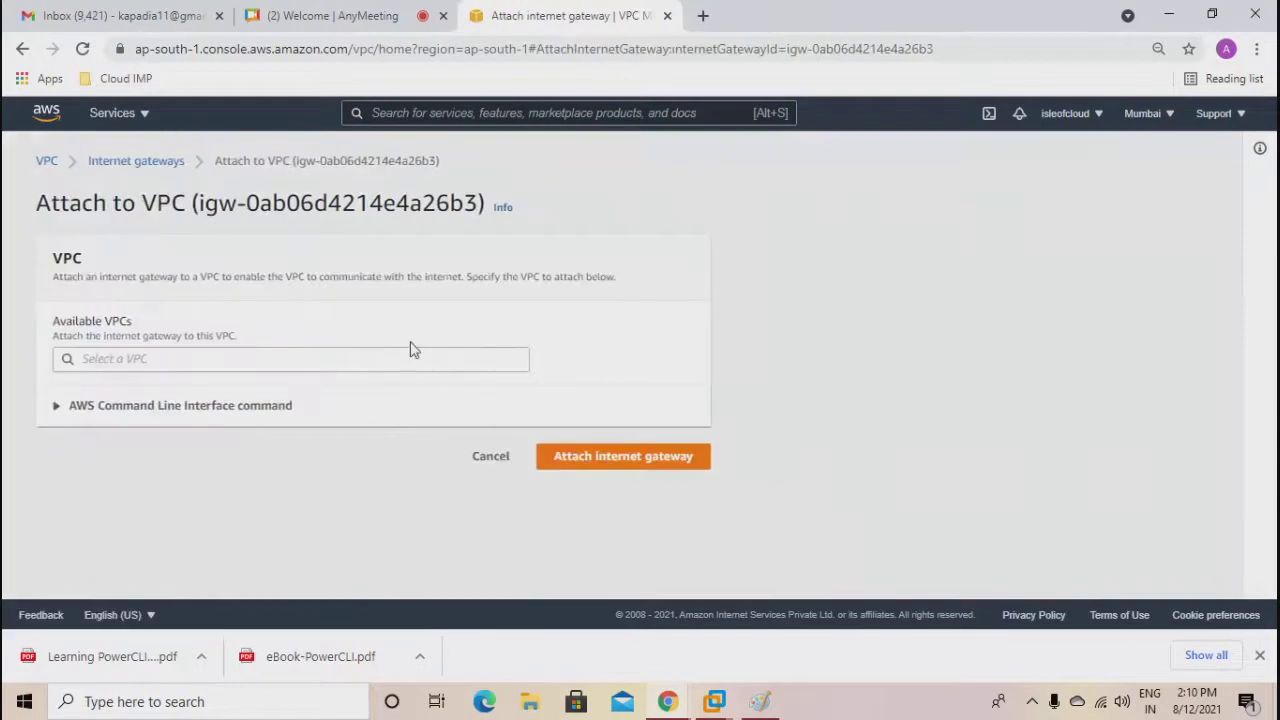
{"action": "left_click", "coordinate": [354, 357]}
{"action": "left_click", "coordinate": [275, 385]}
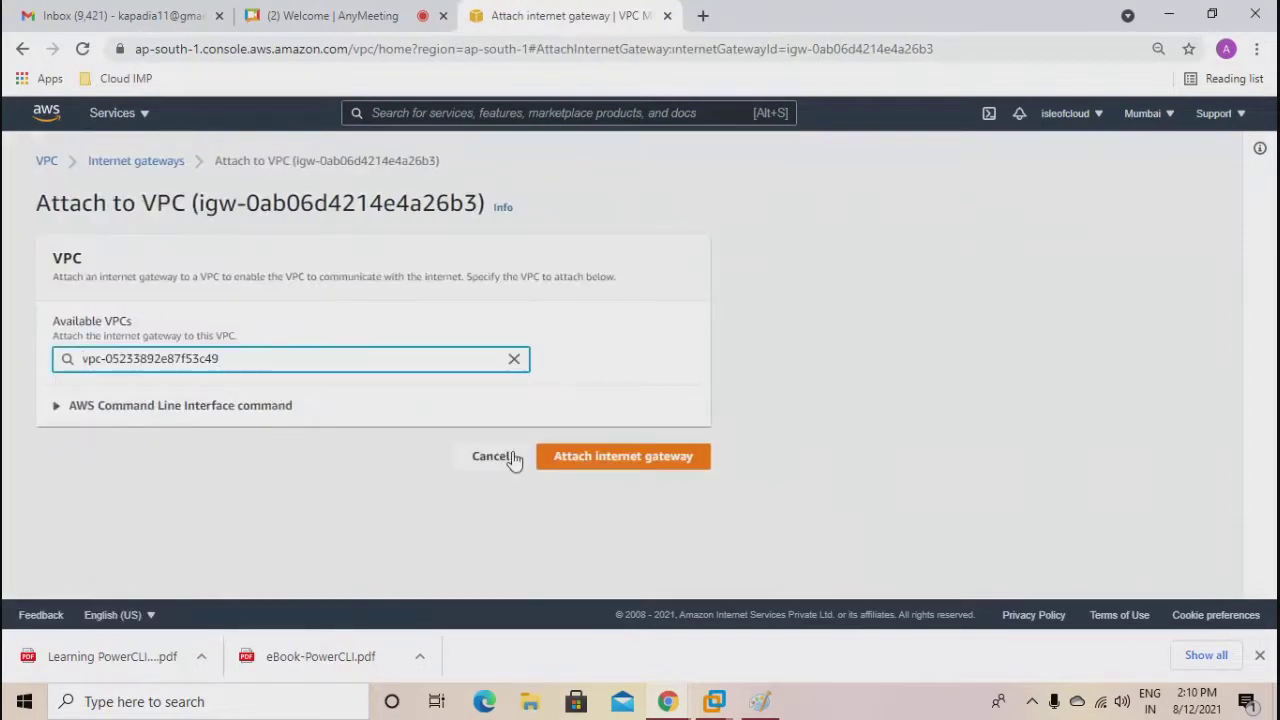
{"action": "left_click", "coordinate": [569, 468]}
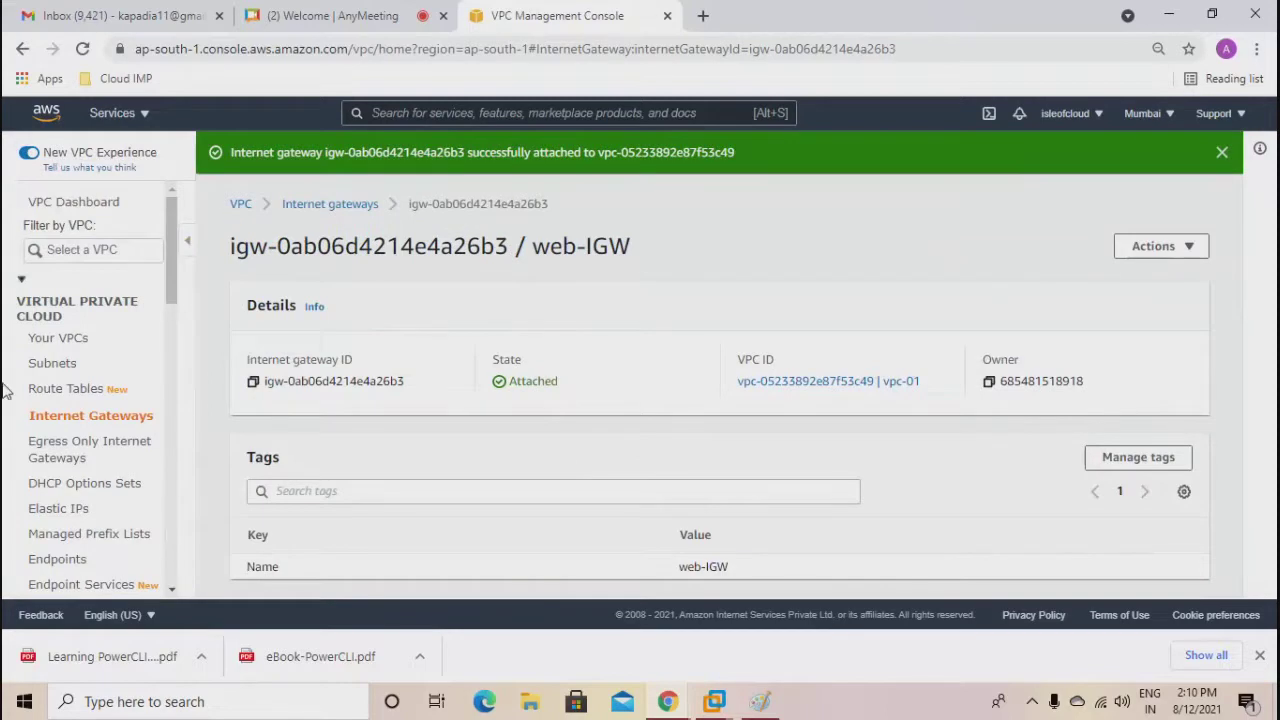
Name the main route table of vpc-01 webRT and save the name.
{"action": "left_click", "coordinate": [52, 389]}
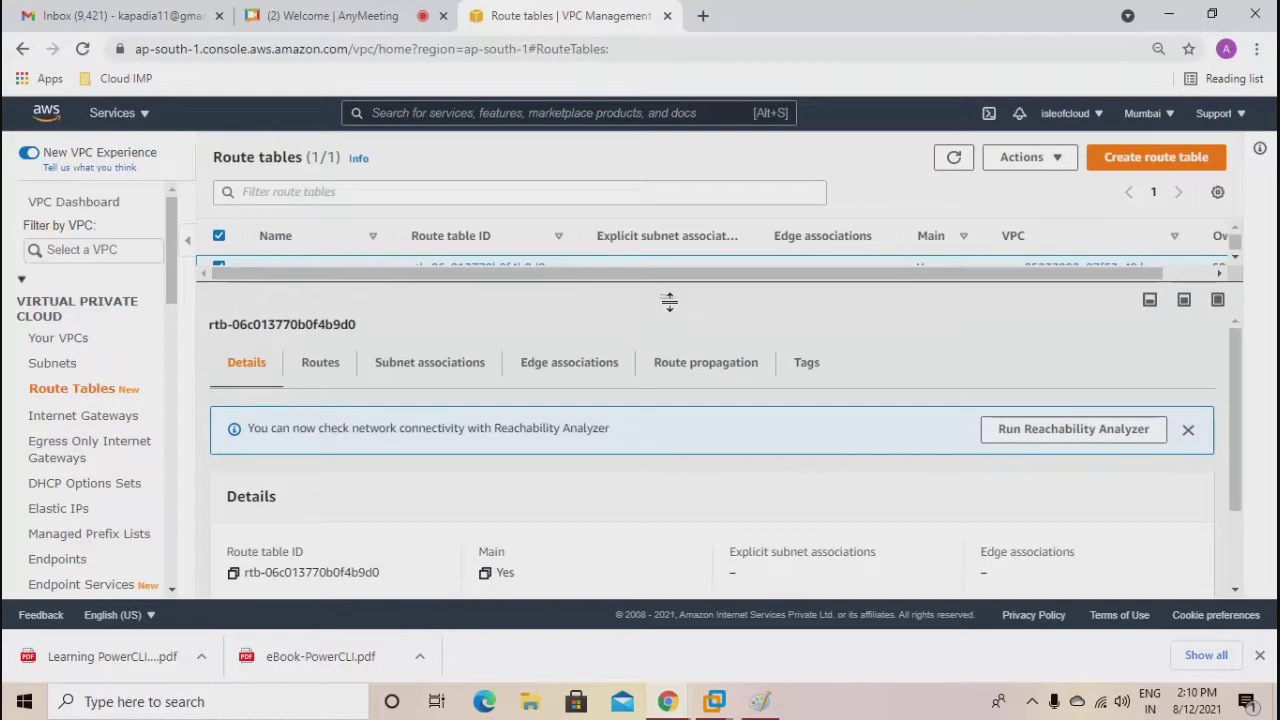
{"action": "left_click_drag", "start_coordinate": [667, 299], "coordinate": [660, 349]}
{"action": "left_click_drag", "start_coordinate": [318, 288], "coordinate": [676, 386]}
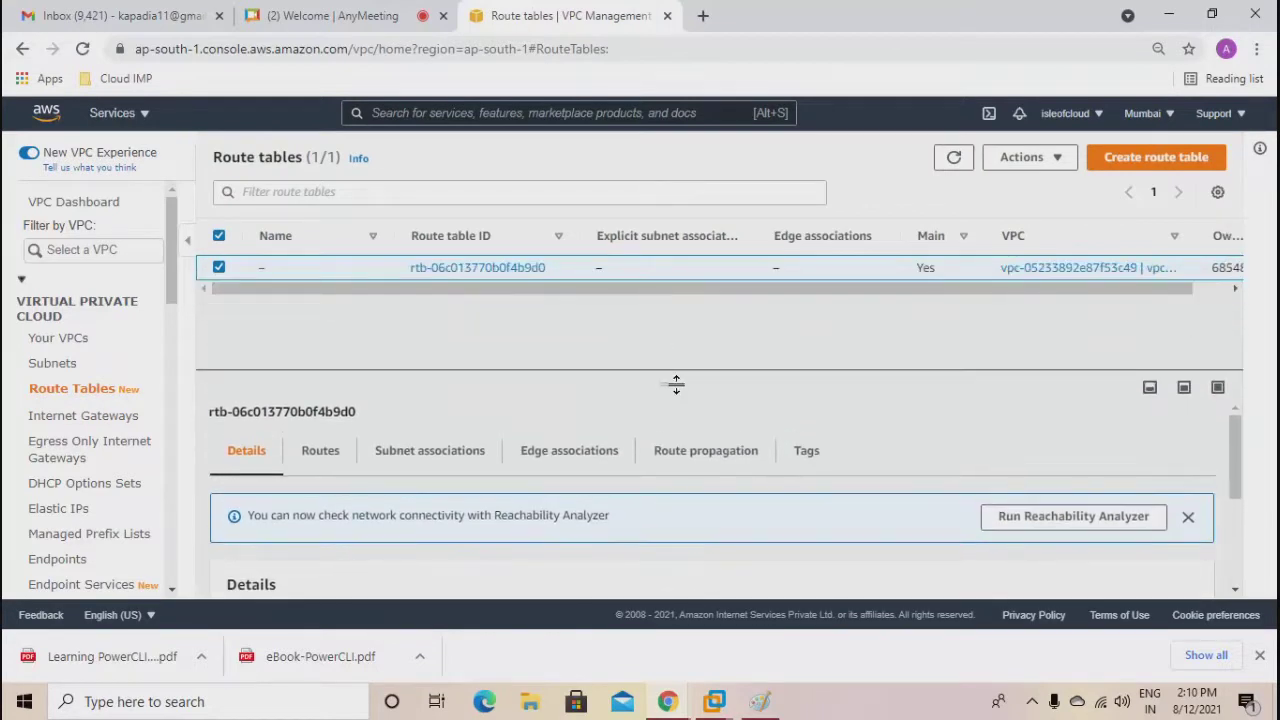
{"action": "left_click", "coordinate": [276, 269]}
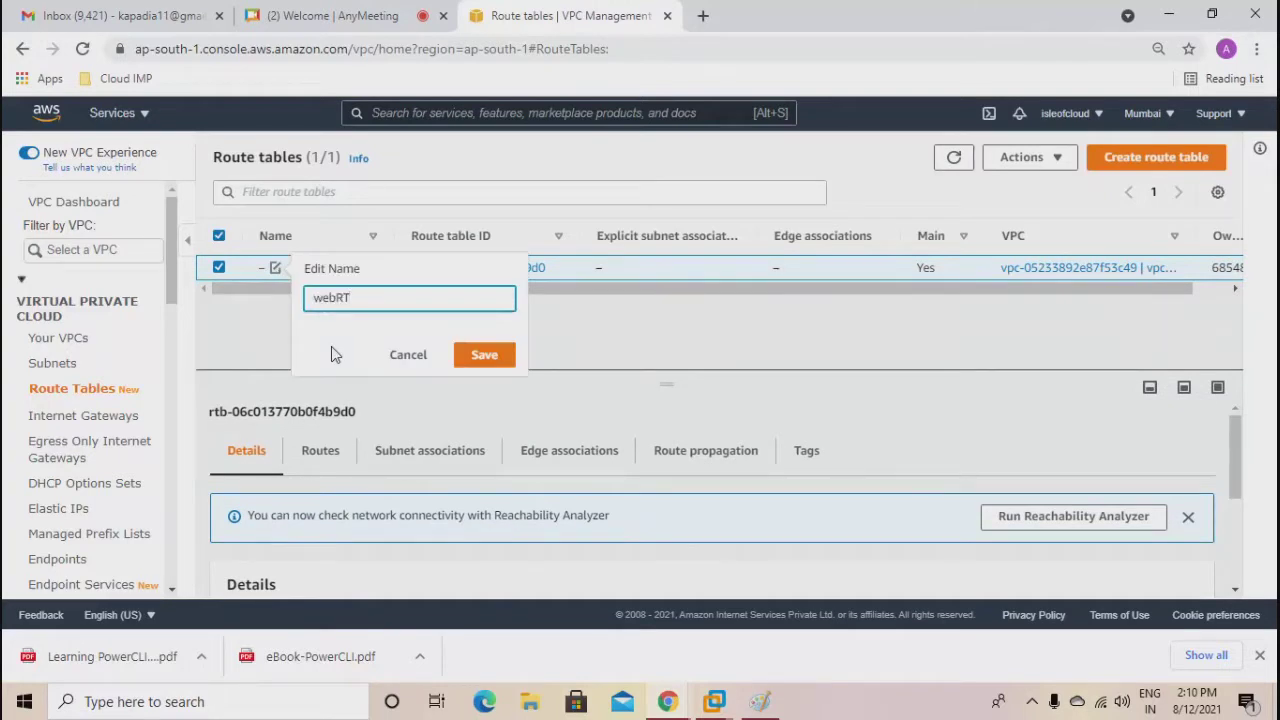
{"action": "left_click", "coordinate": [476, 358]}
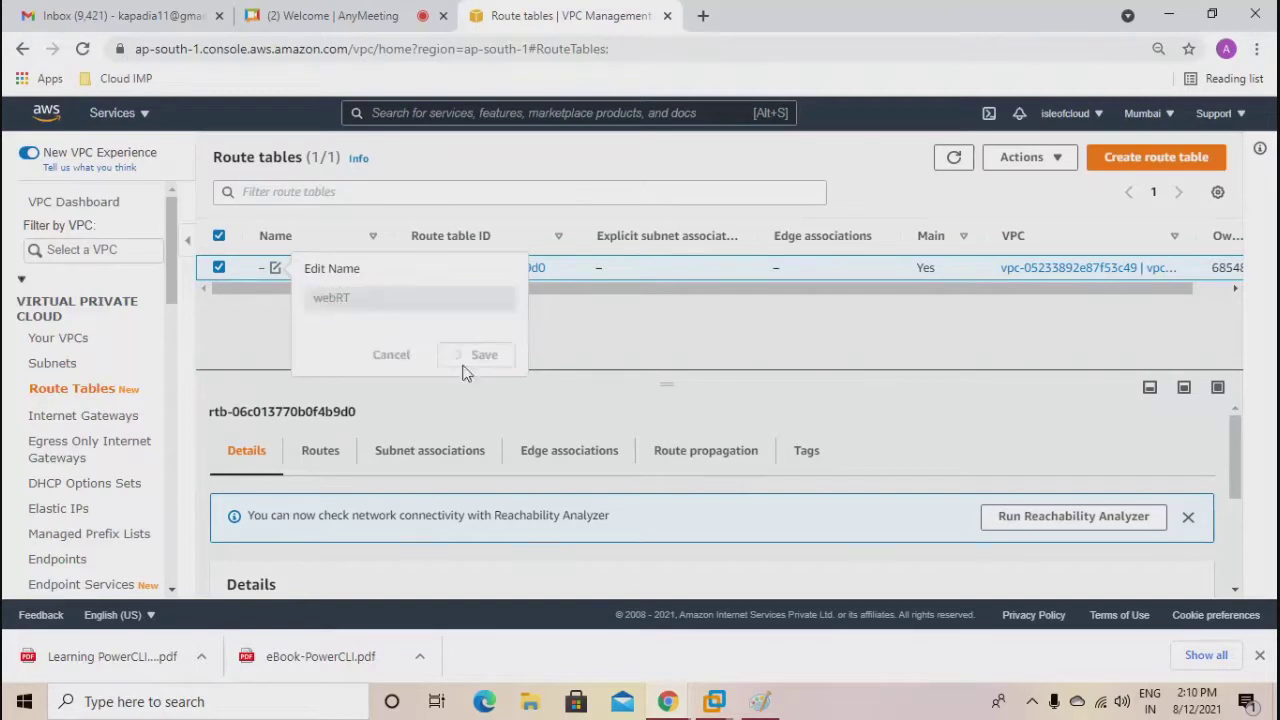
Add a route to webRT with destination 0.0.0.0/0 and the web-IGW internet gateway as target, and save the changes.
{"action": "left_click", "coordinate": [318, 462]}
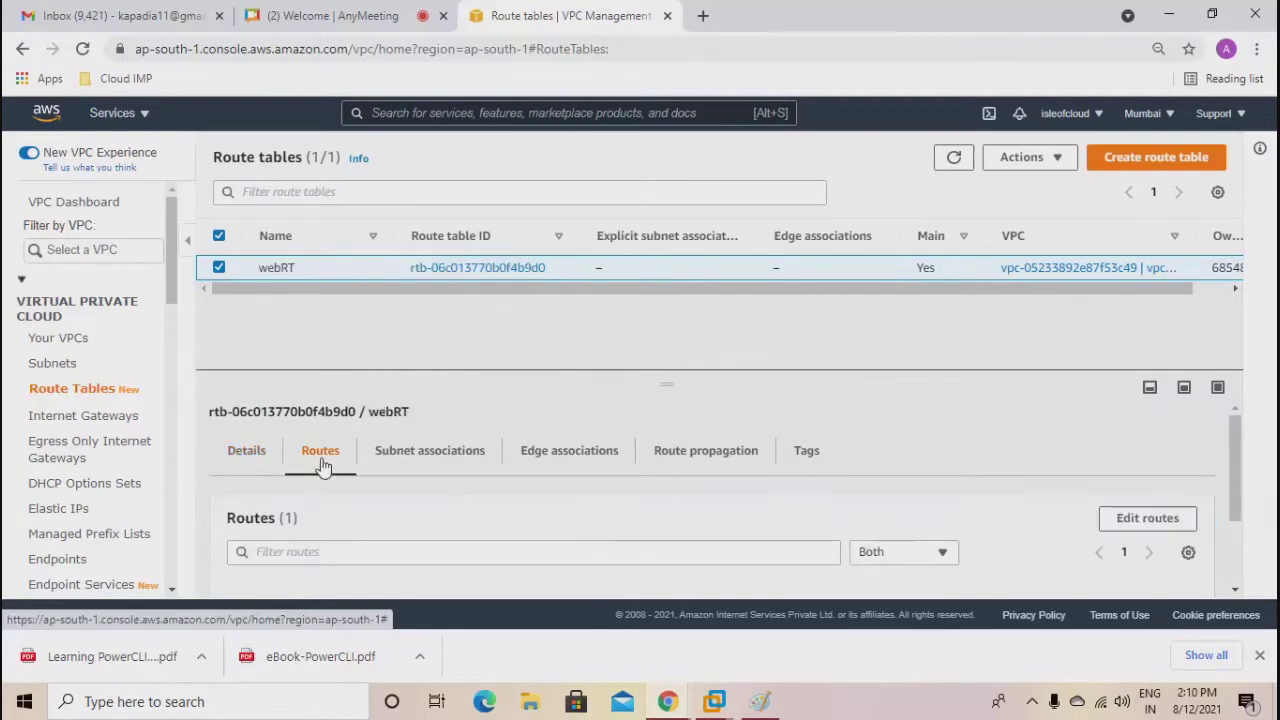
{"action": "left_click", "coordinate": [1117, 527]}
{"action": "left_click", "coordinate": [82, 368]}
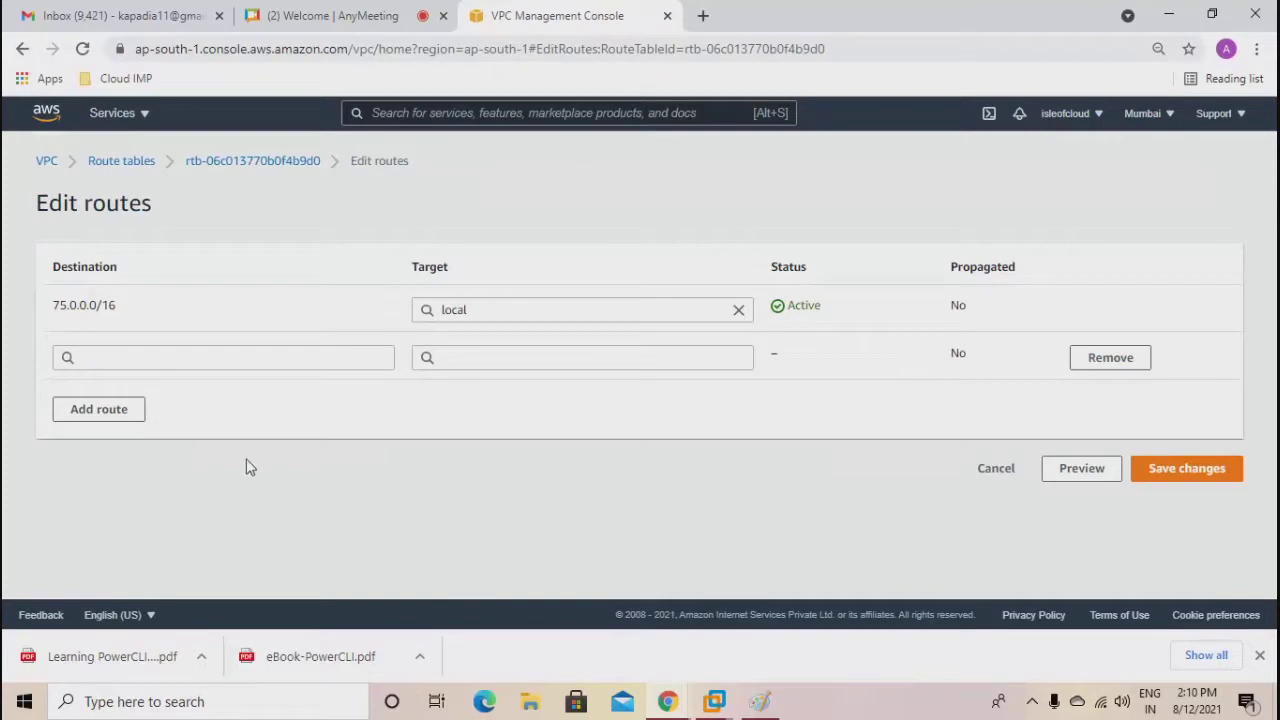
{"action": "left_click", "coordinate": [183, 360]}
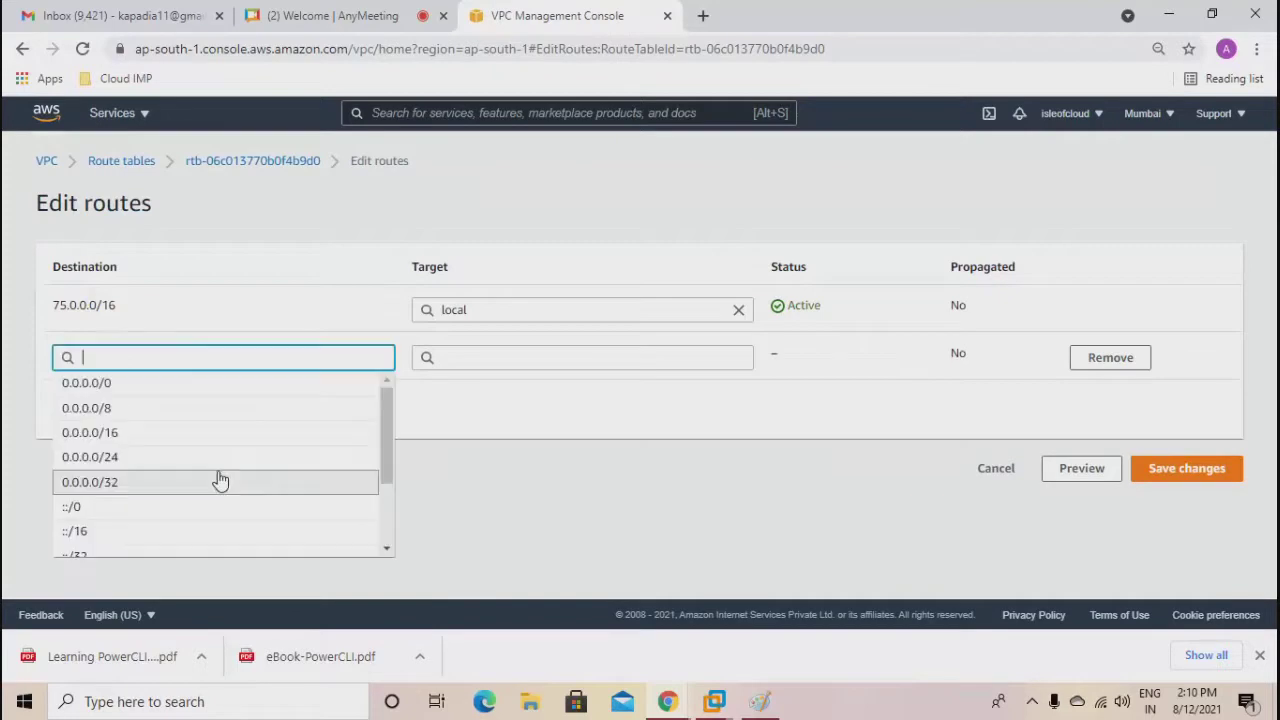
{"action": "left_click", "coordinate": [138, 386]}
{"action": "left_click", "coordinate": [449, 357]}
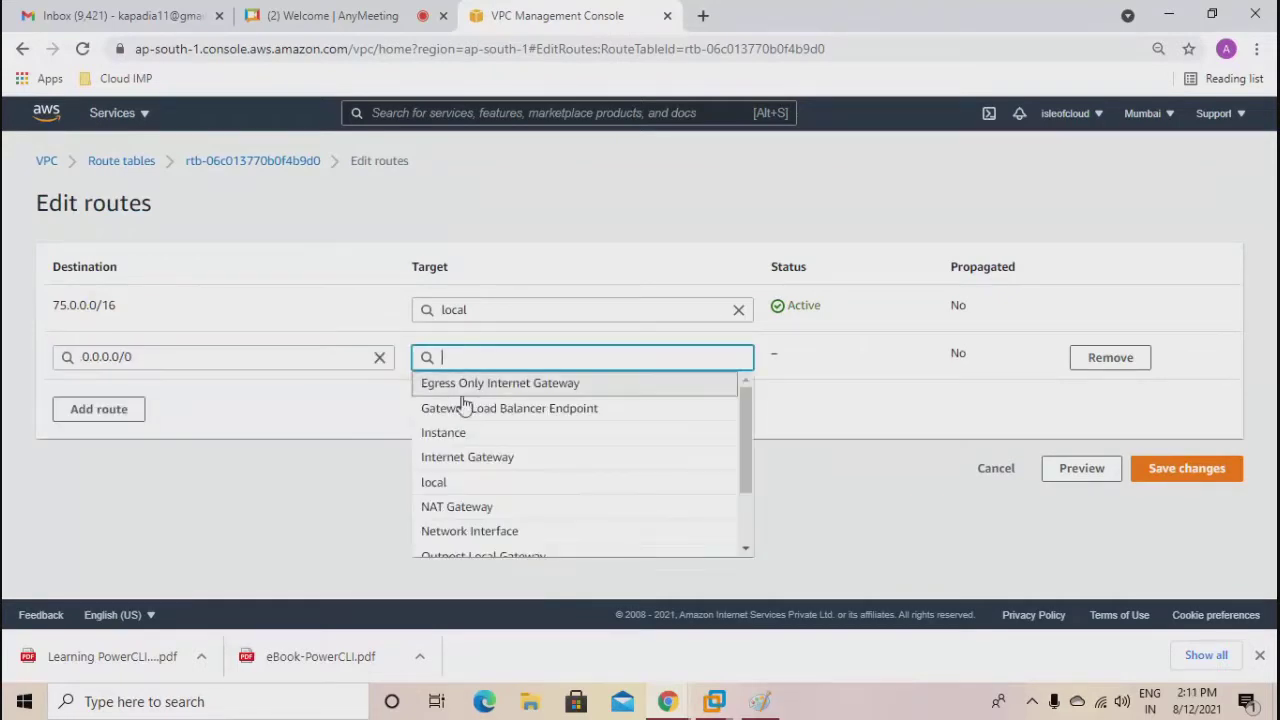
{"action": "left_click", "coordinate": [467, 457]}
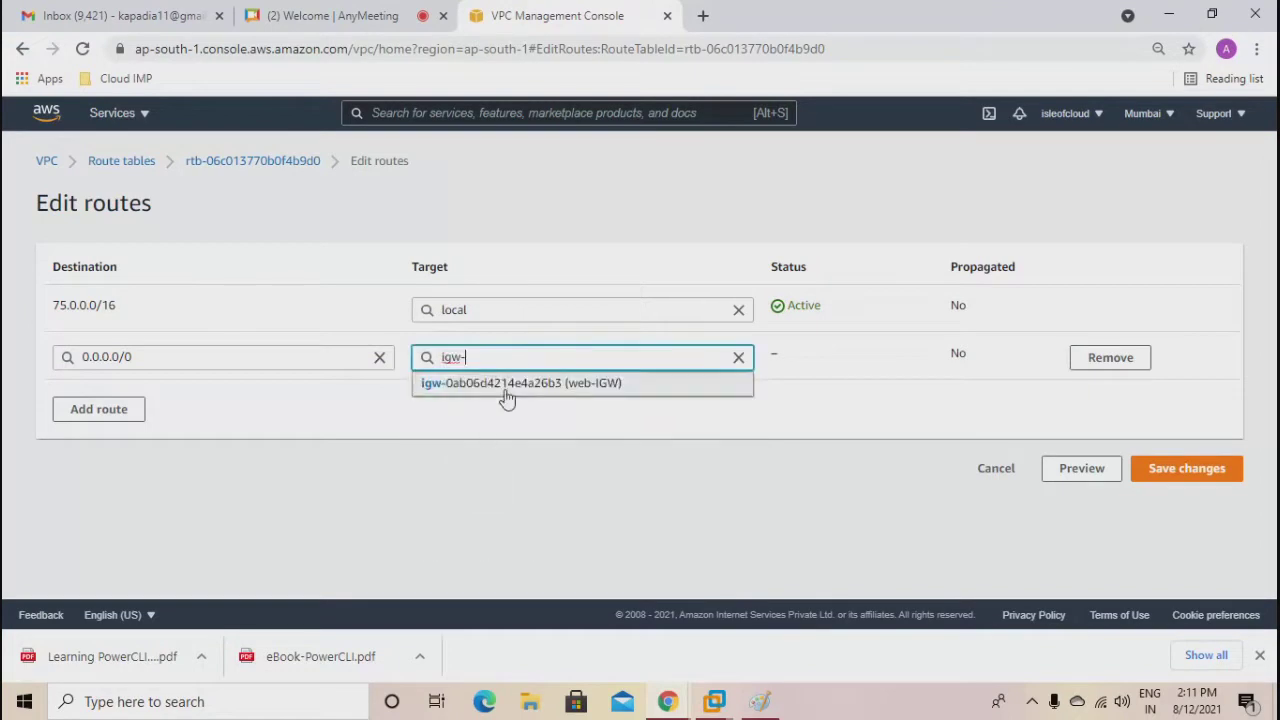
{"action": "left_click", "coordinate": [507, 397]}
{"action": "left_click", "coordinate": [1157, 478]}
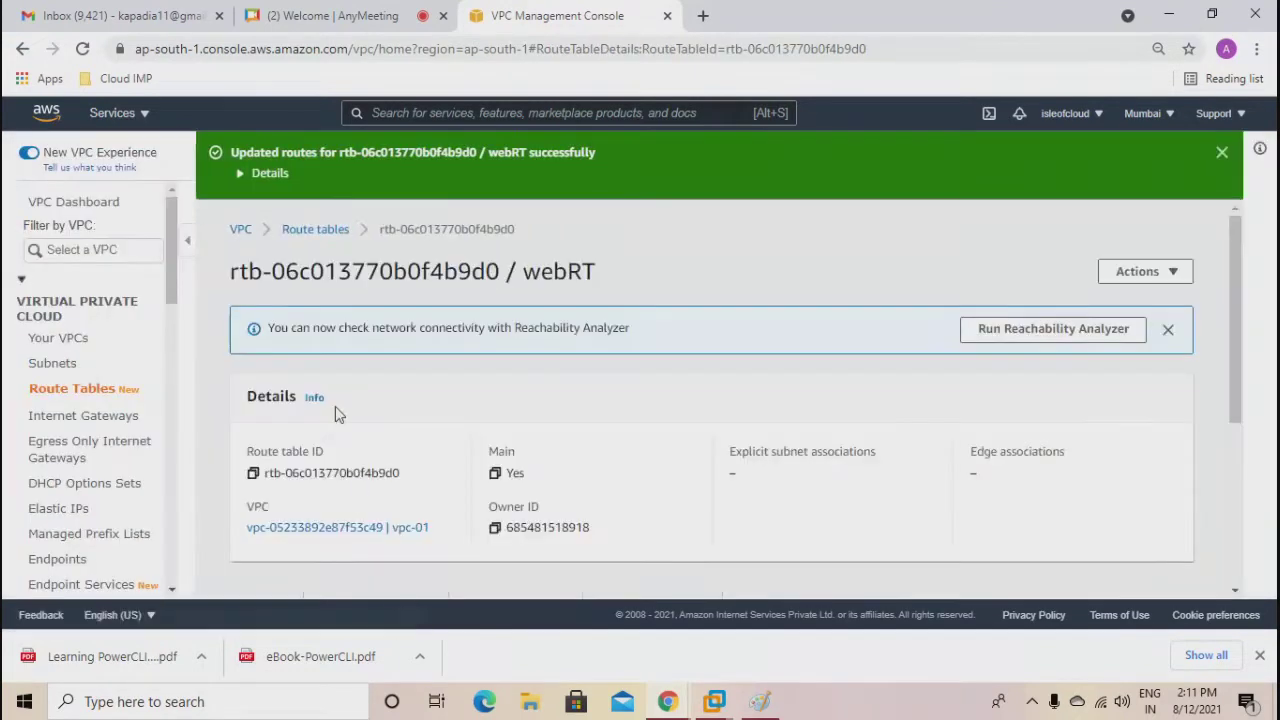
Open the inbound rules of the VPC's default security group.
{"action": "scroll", "coordinate": [335, 406], "scroll_direction": "down", "scroll_amount": 1}
{"action": "scroll", "coordinate": [74, 489], "scroll_direction": "down", "scroll_amount": 2}
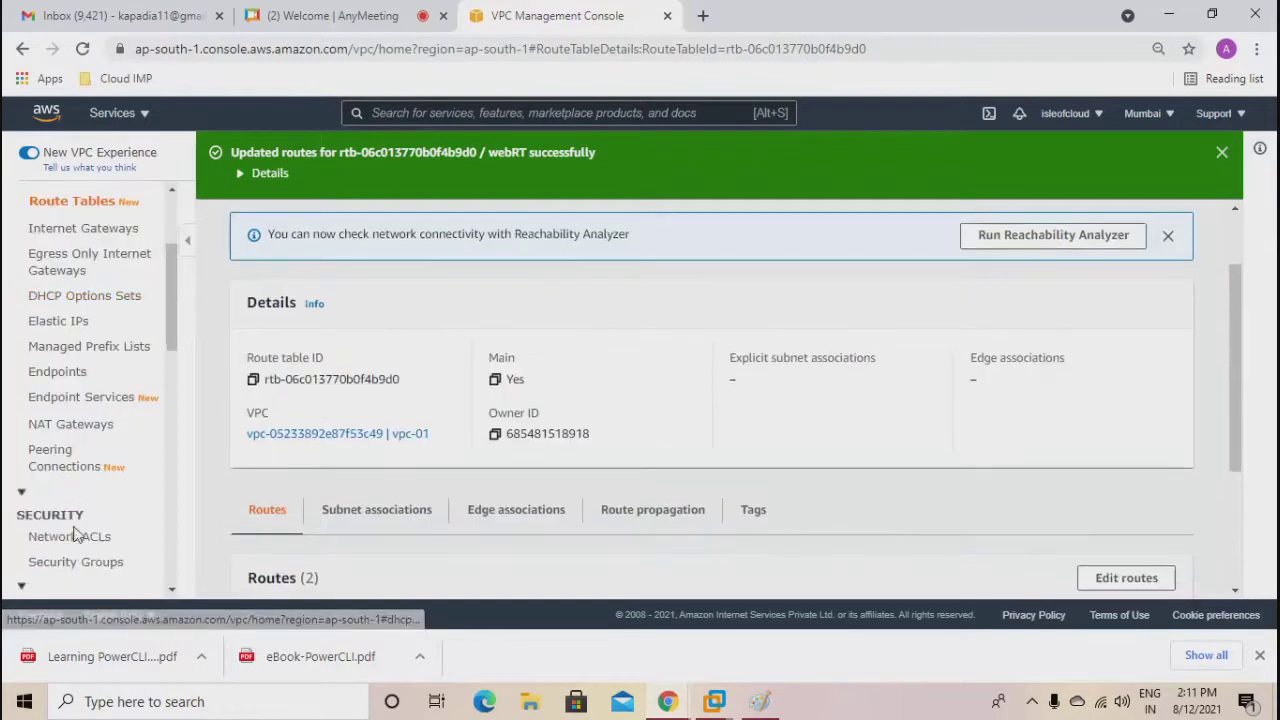
{"action": "left_click", "coordinate": [75, 563]}
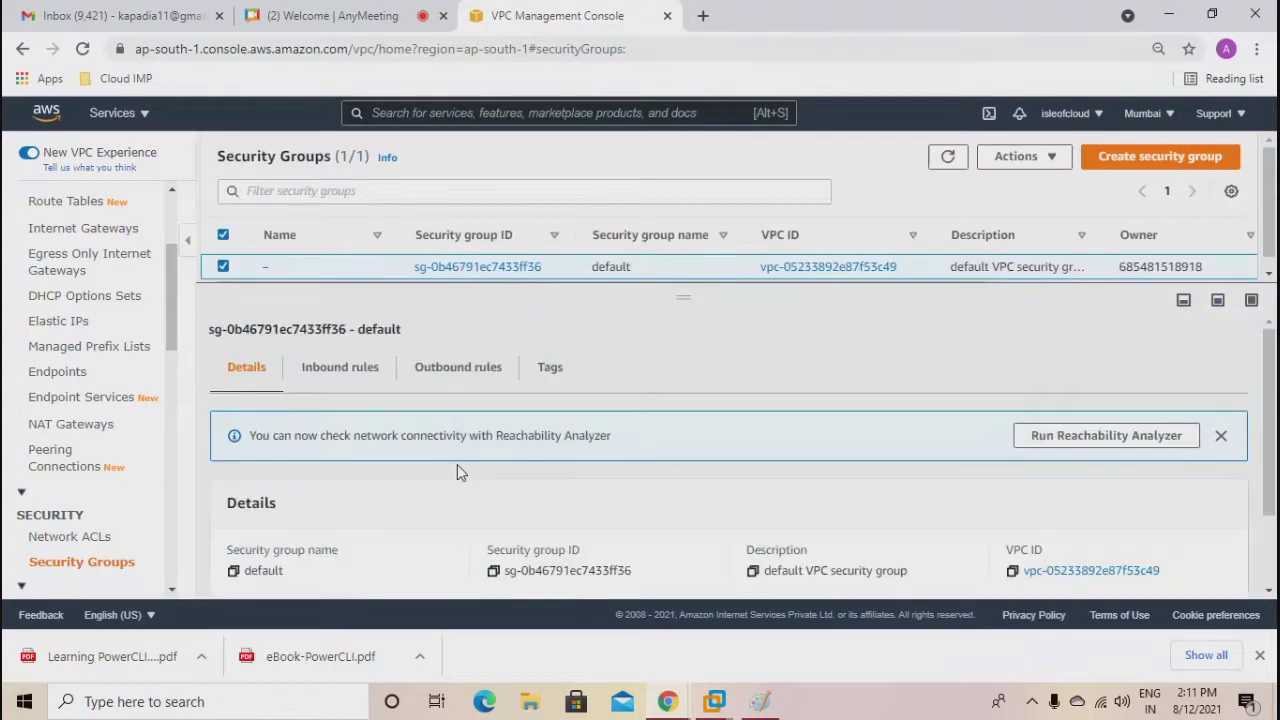
{"action": "left_click", "coordinate": [351, 386]}
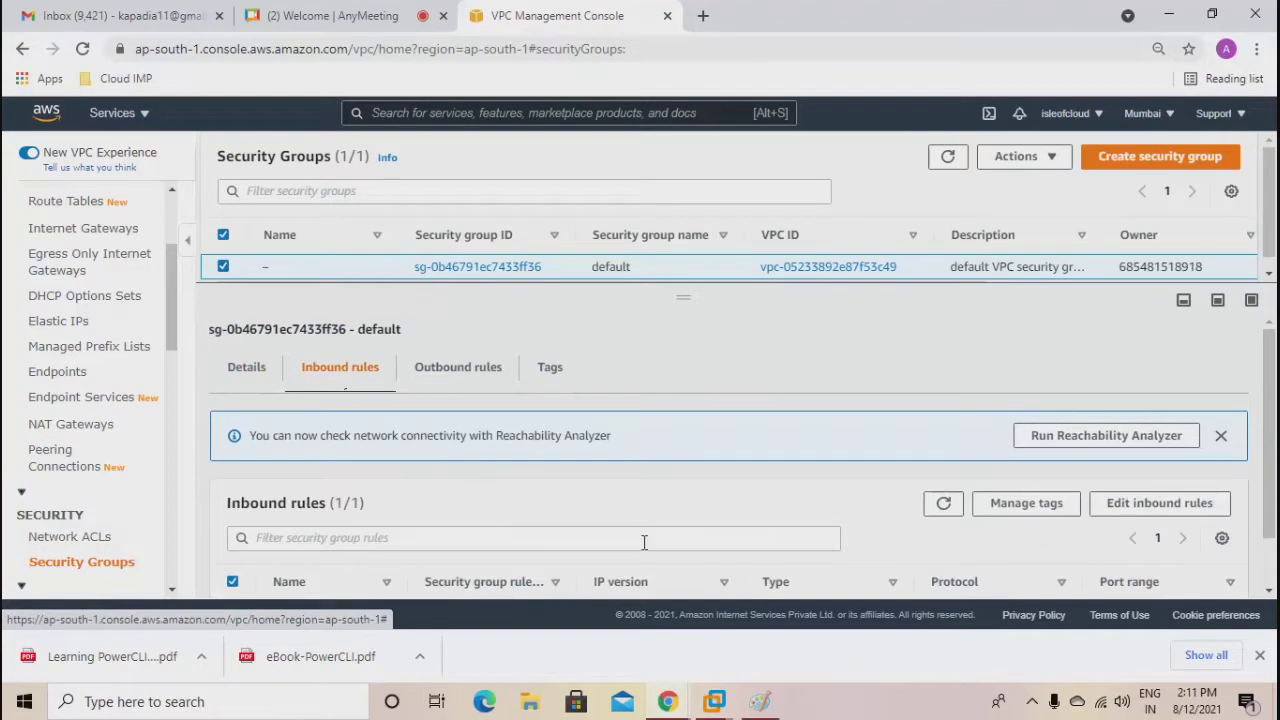
{"action": "scroll", "coordinate": [643, 540], "scroll_direction": "down", "scroll_amount": 1}
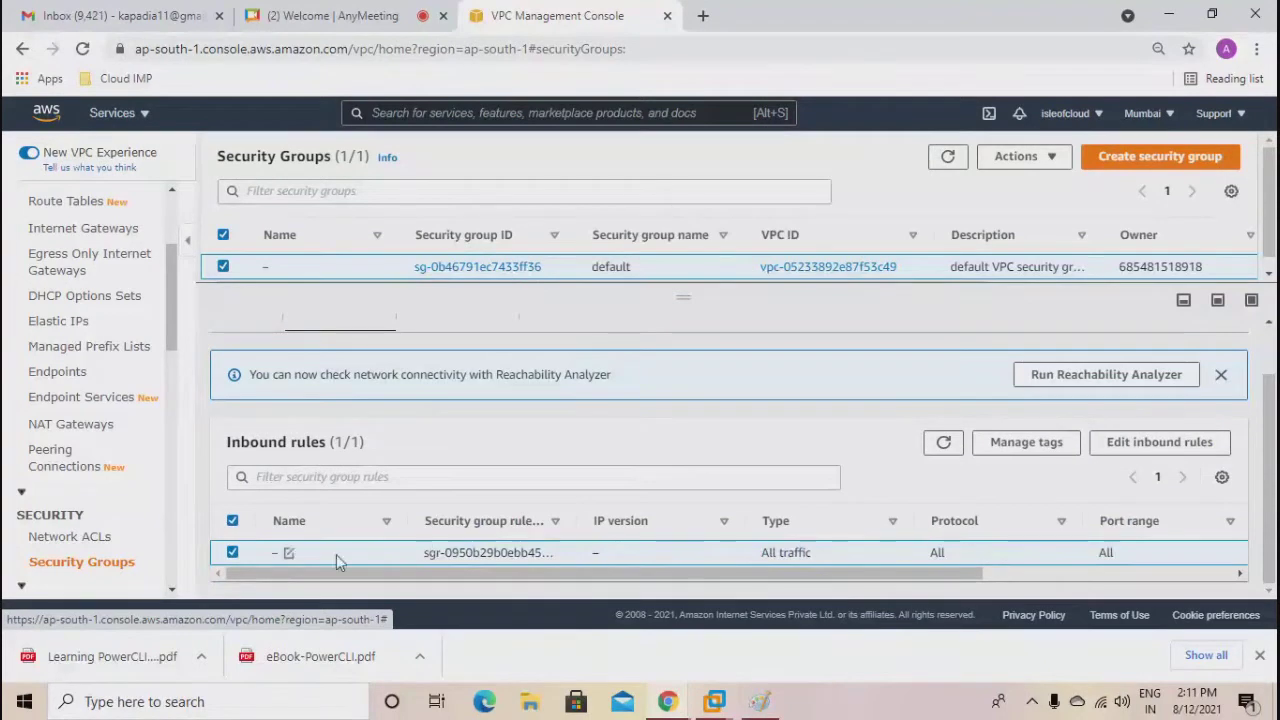
{"action": "left_click", "coordinate": [289, 554]}
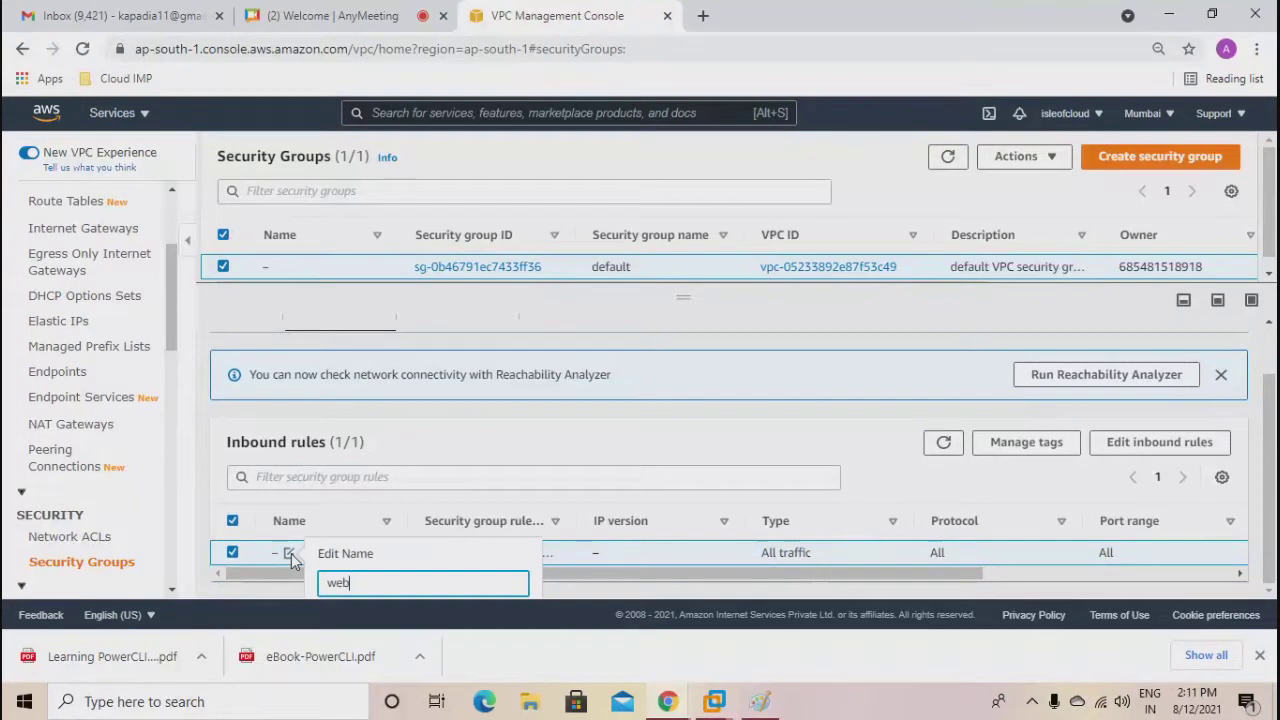
{"action": "type", "text": "webSG"}
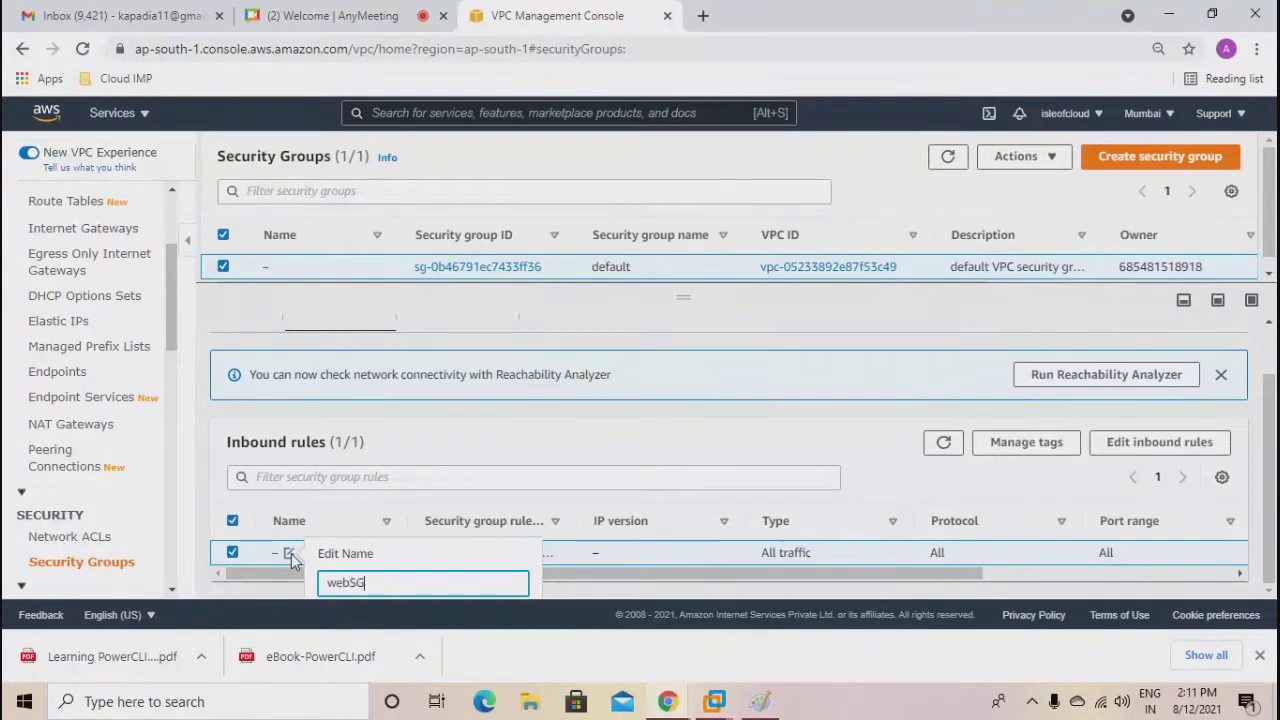
{"action": "left_click", "coordinate": [1272, 505]}
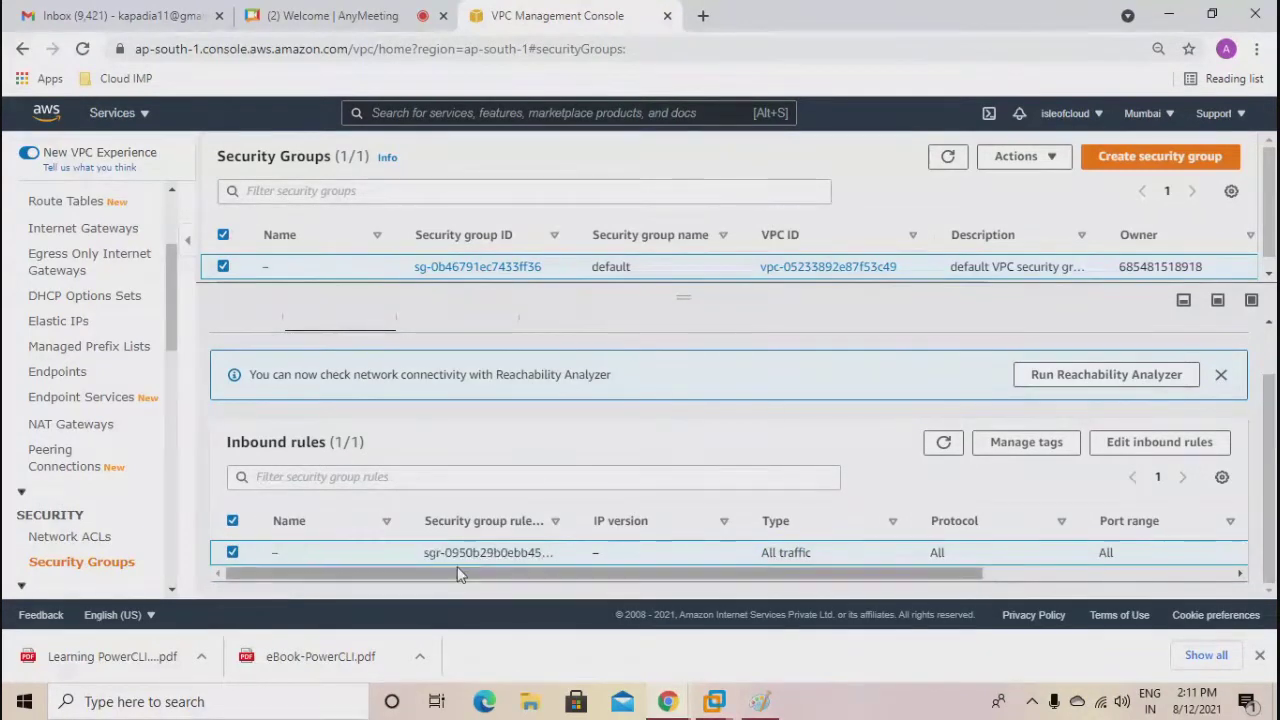
Edit the default security group's inbound rules and add an RDP rule with source 0.0.0.0/0.
{"action": "left_click", "coordinate": [1159, 444]}
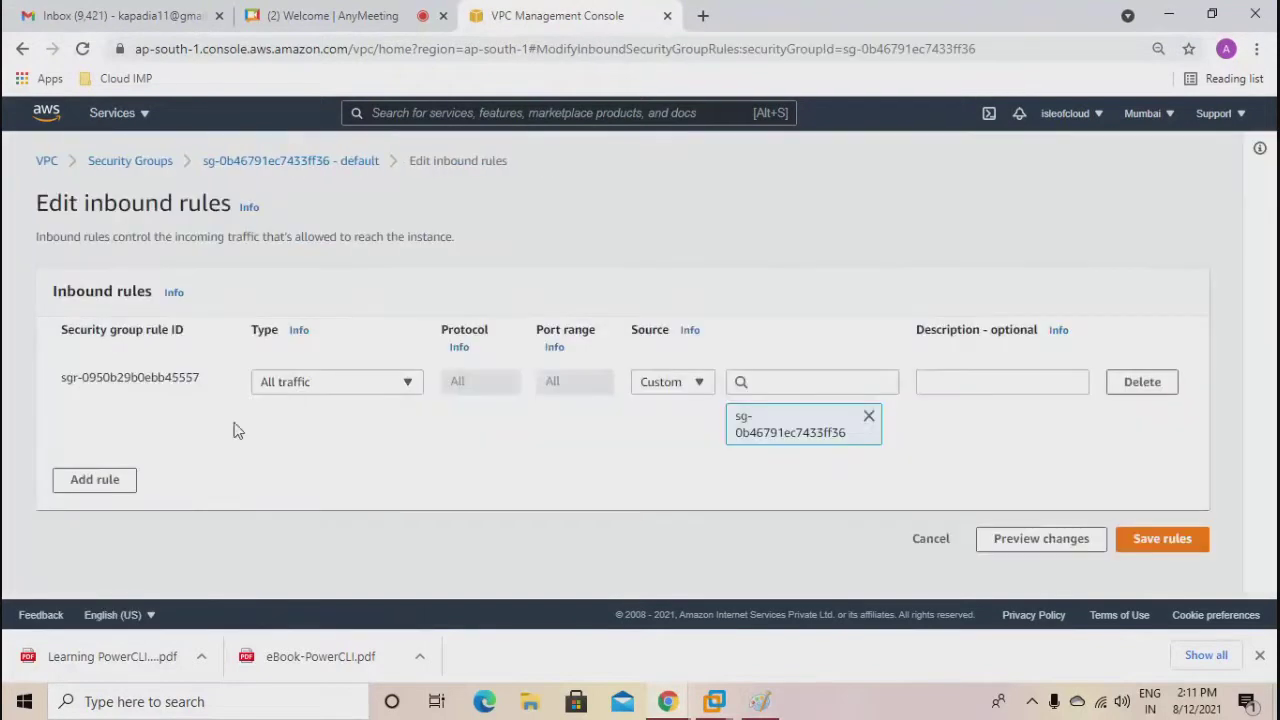
{"action": "left_click", "coordinate": [62, 484]}
{"action": "left_click", "coordinate": [358, 470]}
{"action": "type", "text": "rd"}
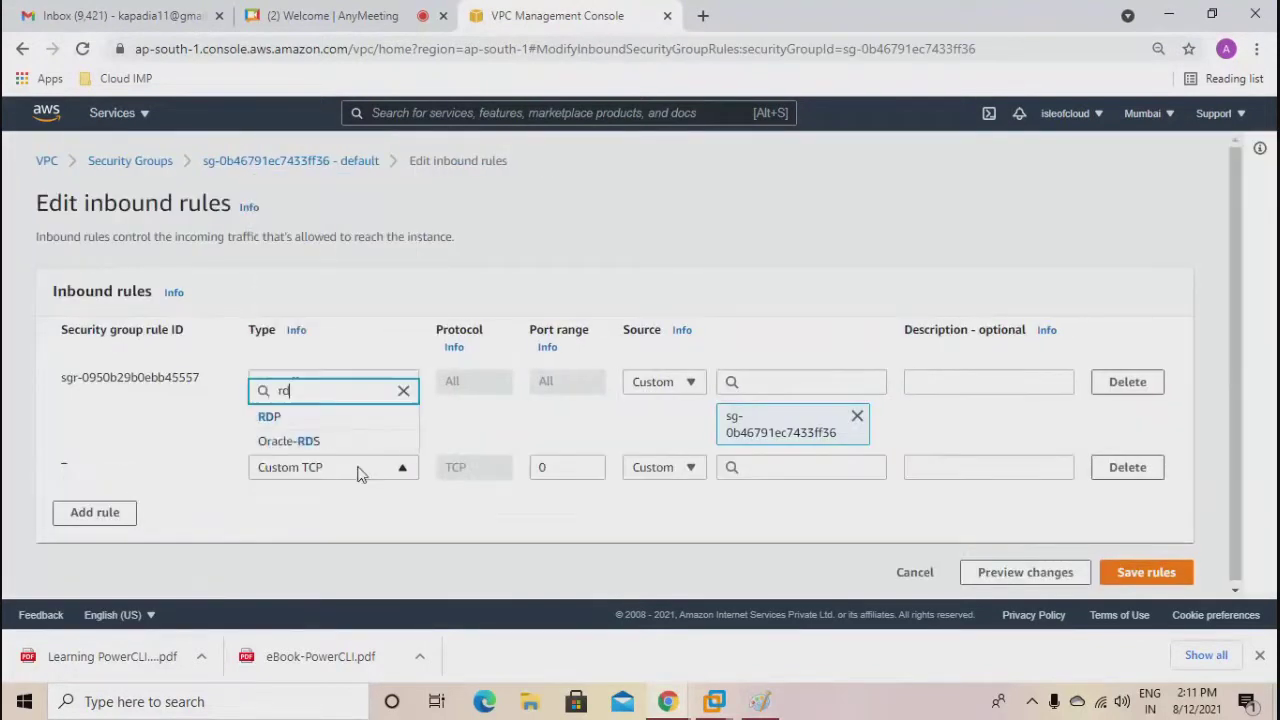
{"action": "left_click", "coordinate": [289, 418]}
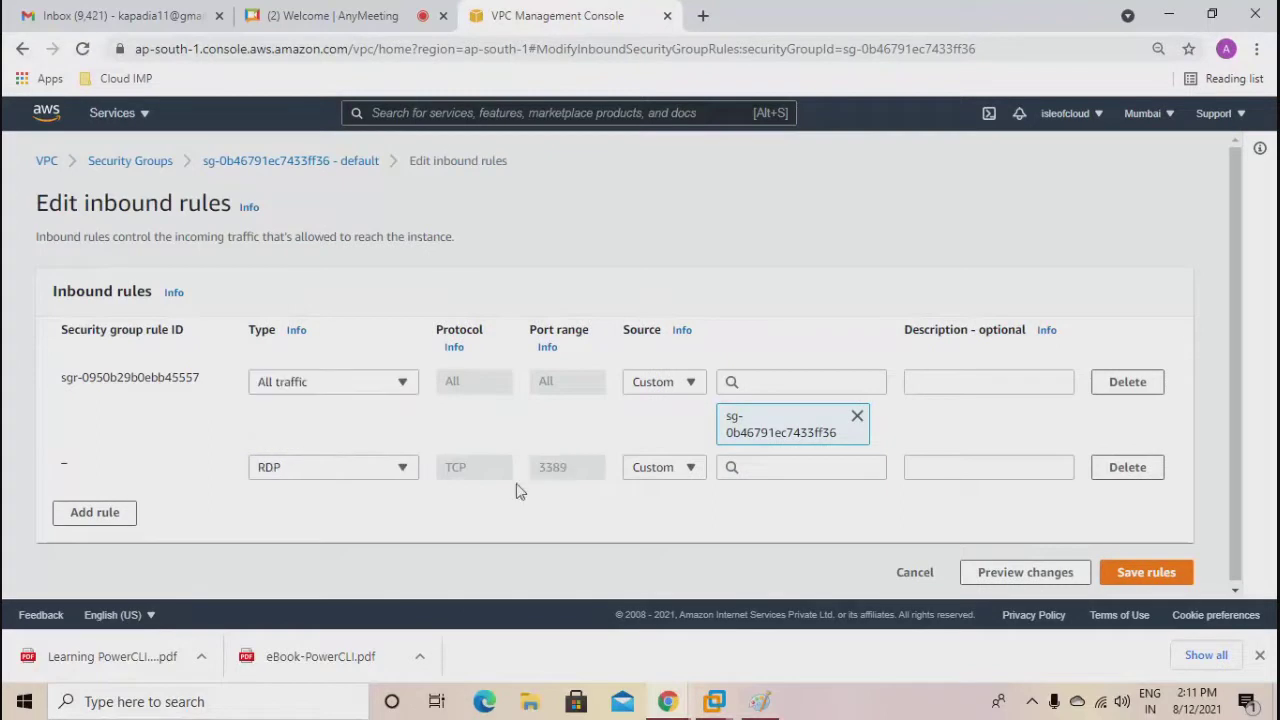
{"action": "left_click", "coordinate": [763, 469]}
{"action": "left_click", "coordinate": [783, 222]}
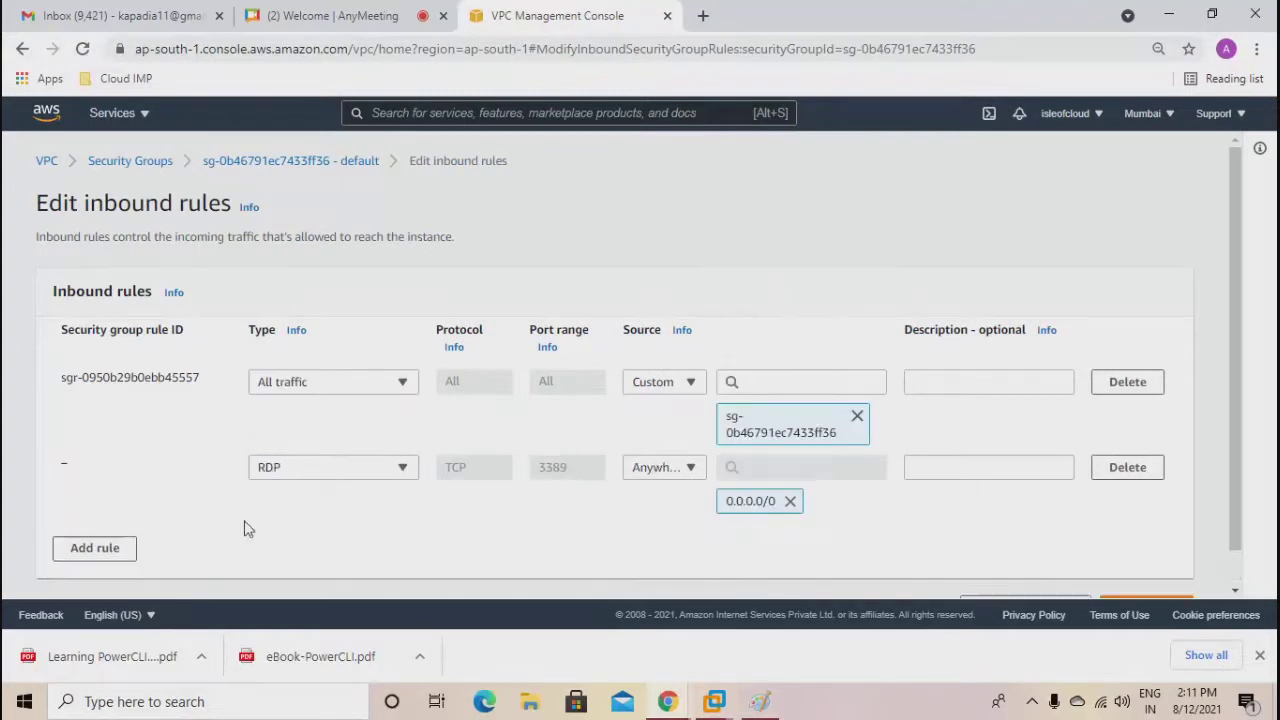
Add an HTTP inbound rule with source 0.0.0.0/0 and save the security group's rules.
{"action": "left_click", "coordinate": [94, 543]}
{"action": "left_click", "coordinate": [300, 537]}
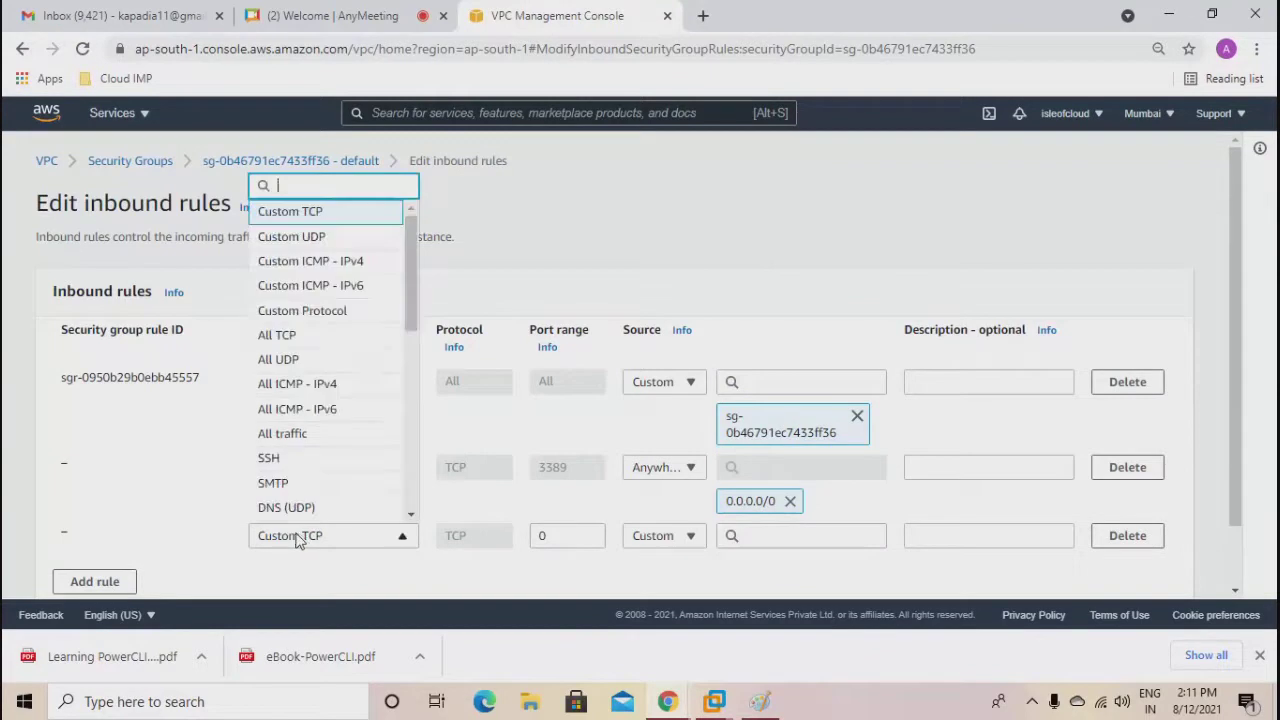
{"action": "type", "text": "g"}
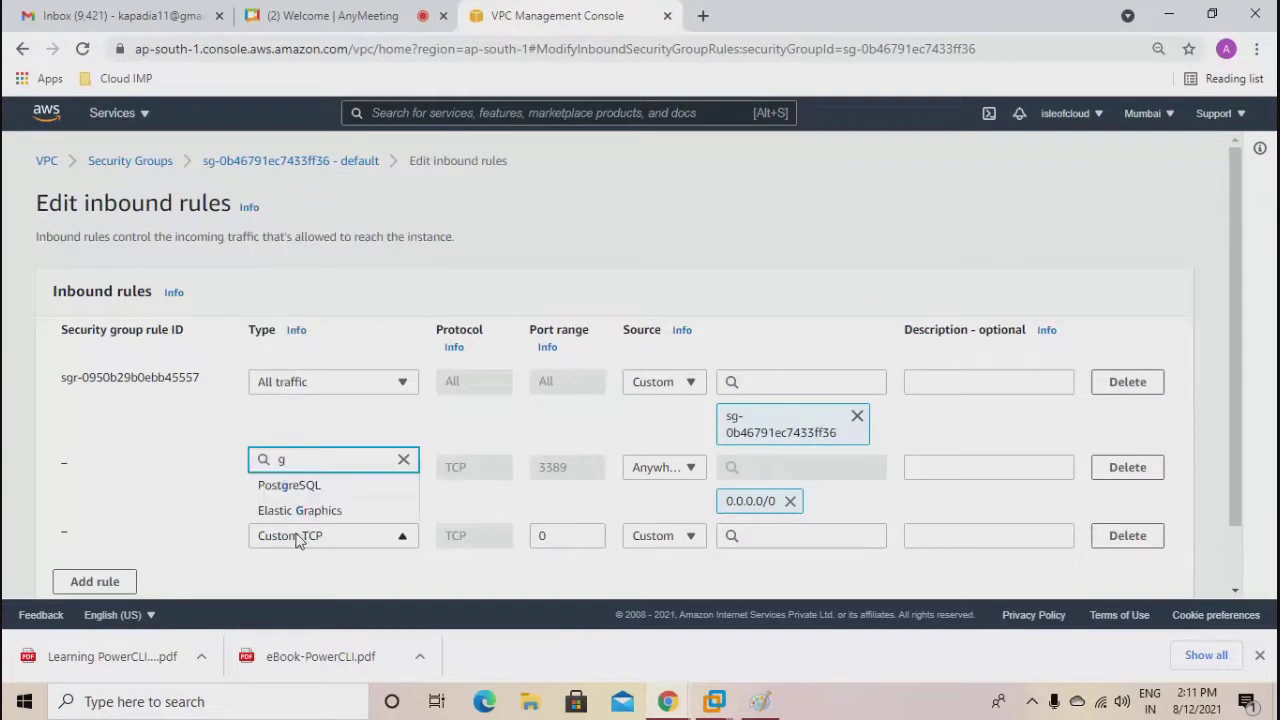
{"action": "key", "text": "BackSpace"}
{"action": "type", "text": "htt"}
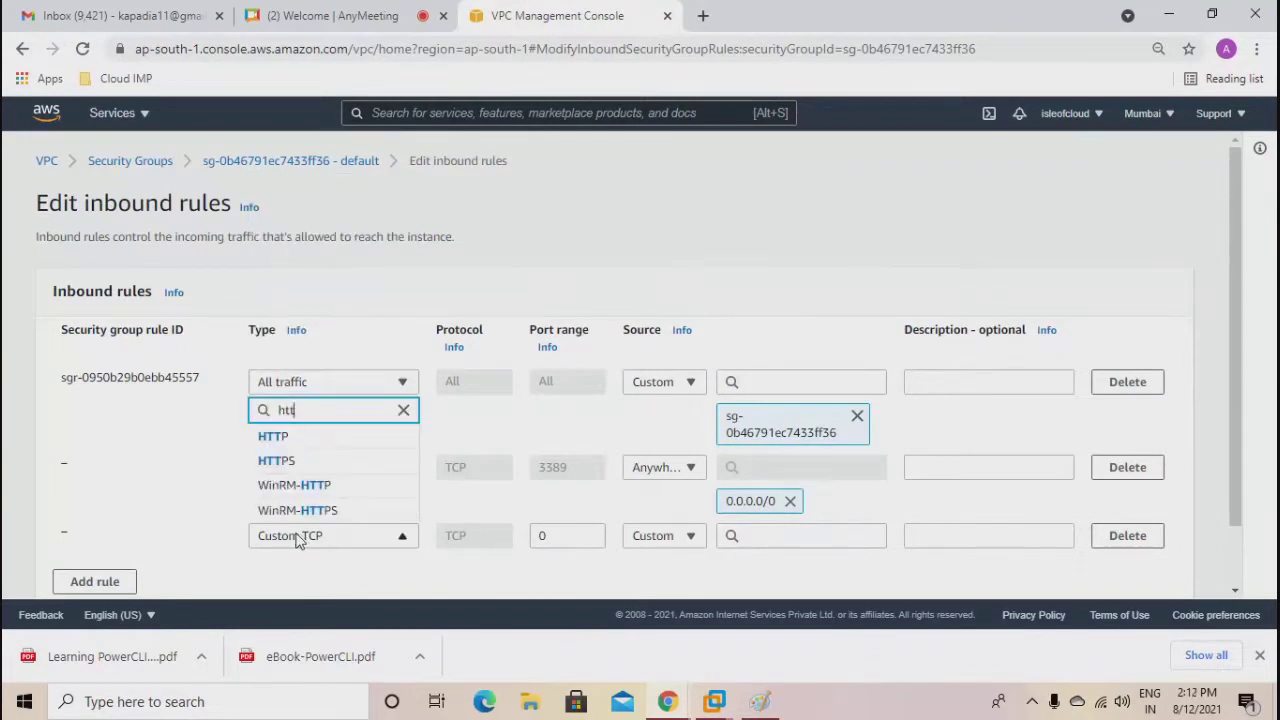
{"action": "left_click", "coordinate": [284, 438]}
{"action": "scroll", "coordinate": [290, 443], "scroll_direction": "down", "scroll_amount": 1}
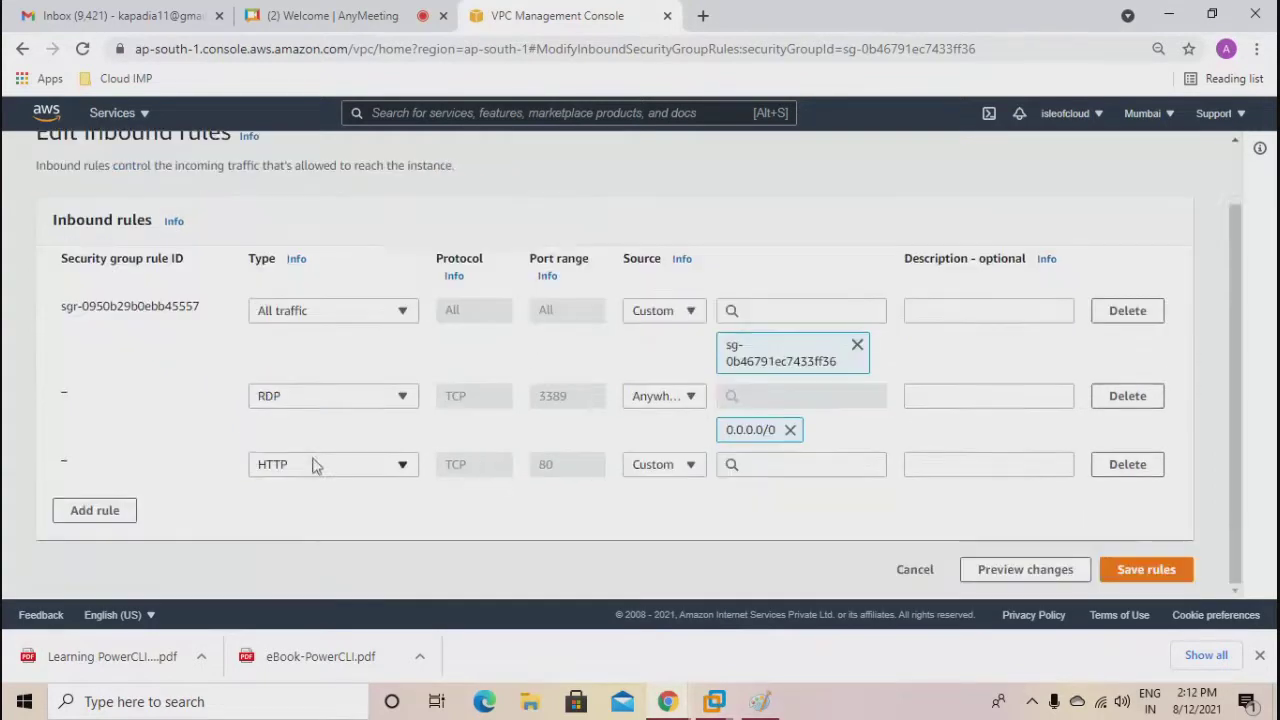
{"action": "left_click", "coordinate": [1116, 573]}
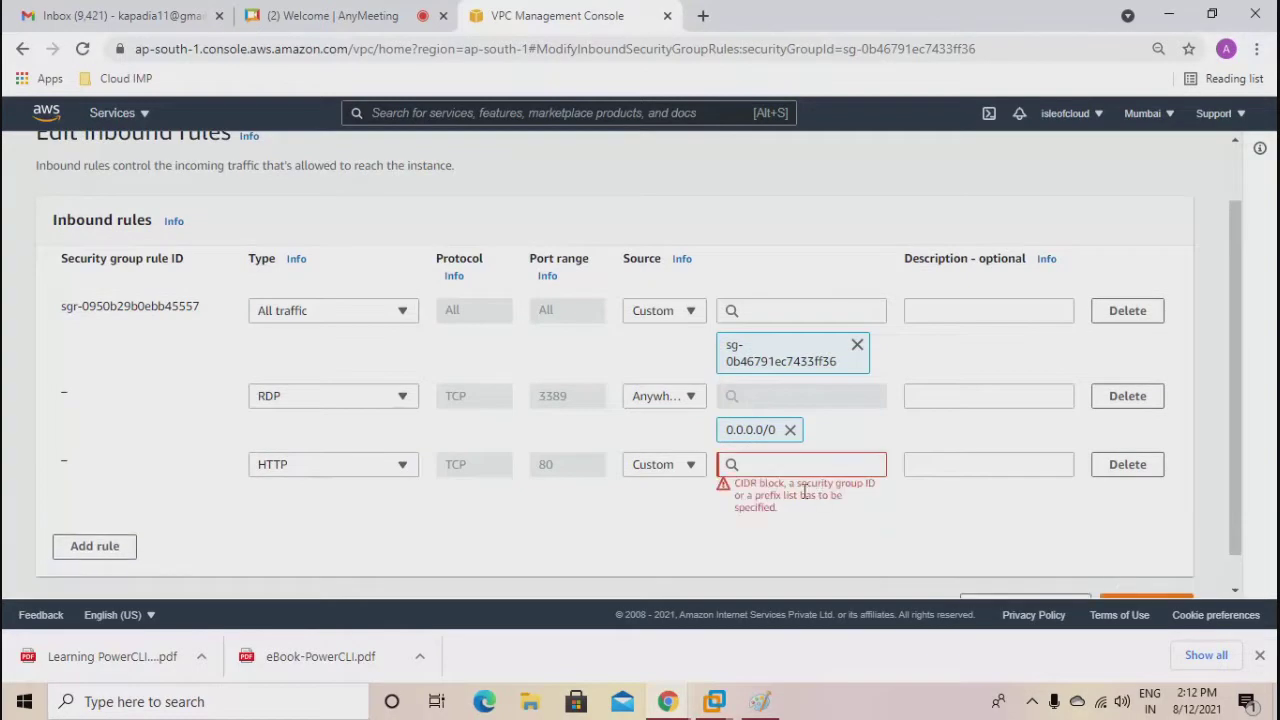
{"action": "left_click", "coordinate": [787, 466]}
{"action": "left_click", "coordinate": [781, 223]}
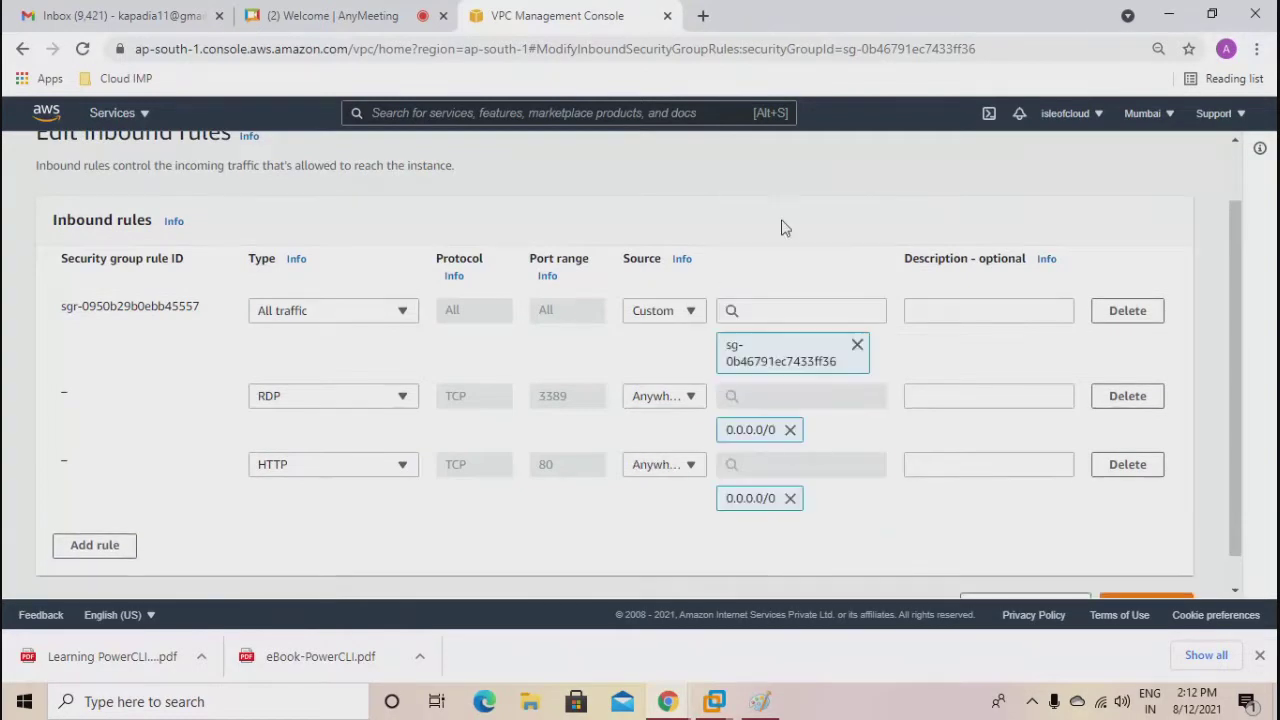
{"action": "scroll", "coordinate": [979, 552], "scroll_direction": "down", "scroll_amount": 1}
{"action": "left_click", "coordinate": [1117, 569]}
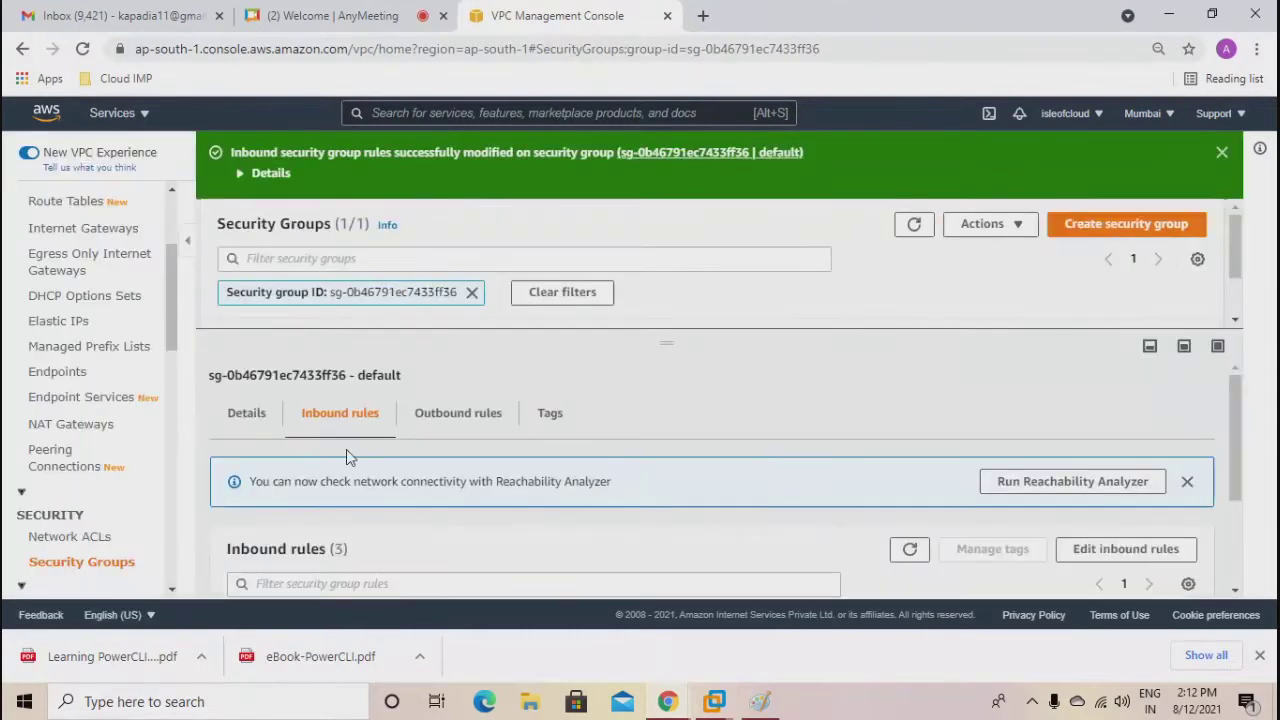
Name the default security group webSG in the security group list and save the name.
{"action": "left_click", "coordinate": [97, 565]}
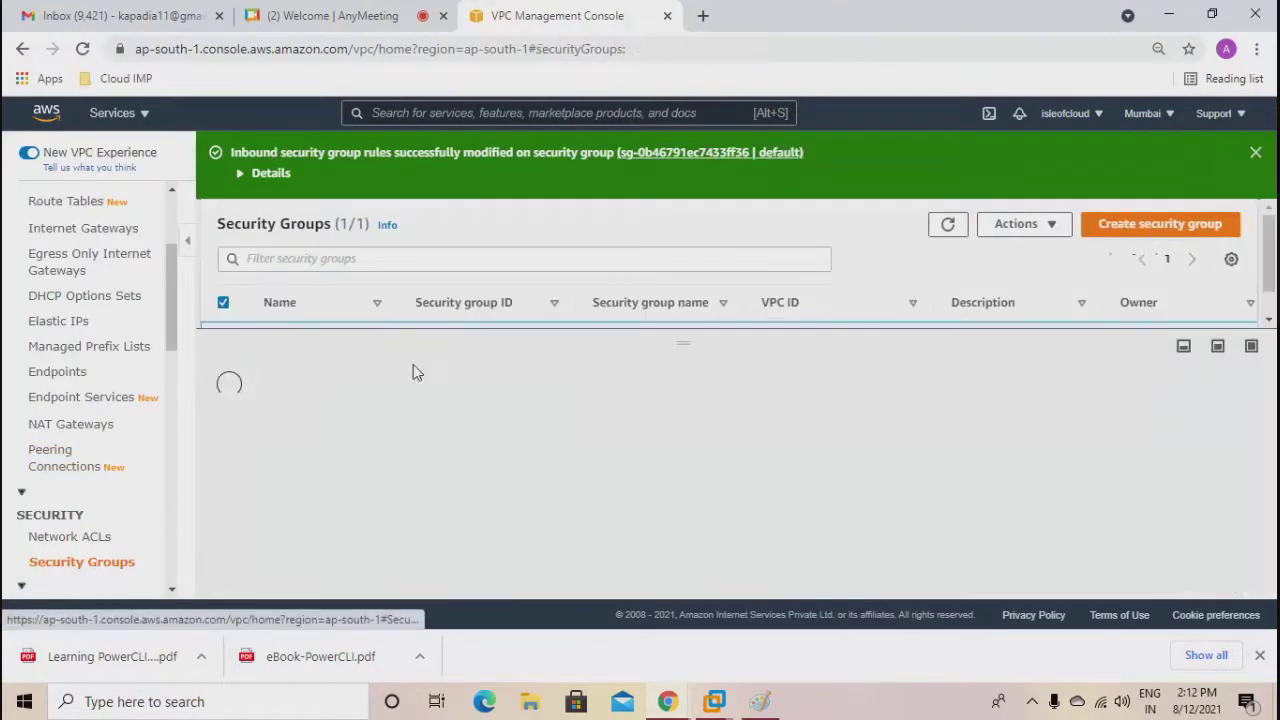
{"action": "left_click_drag", "start_coordinate": [678, 346], "coordinate": [682, 442]}
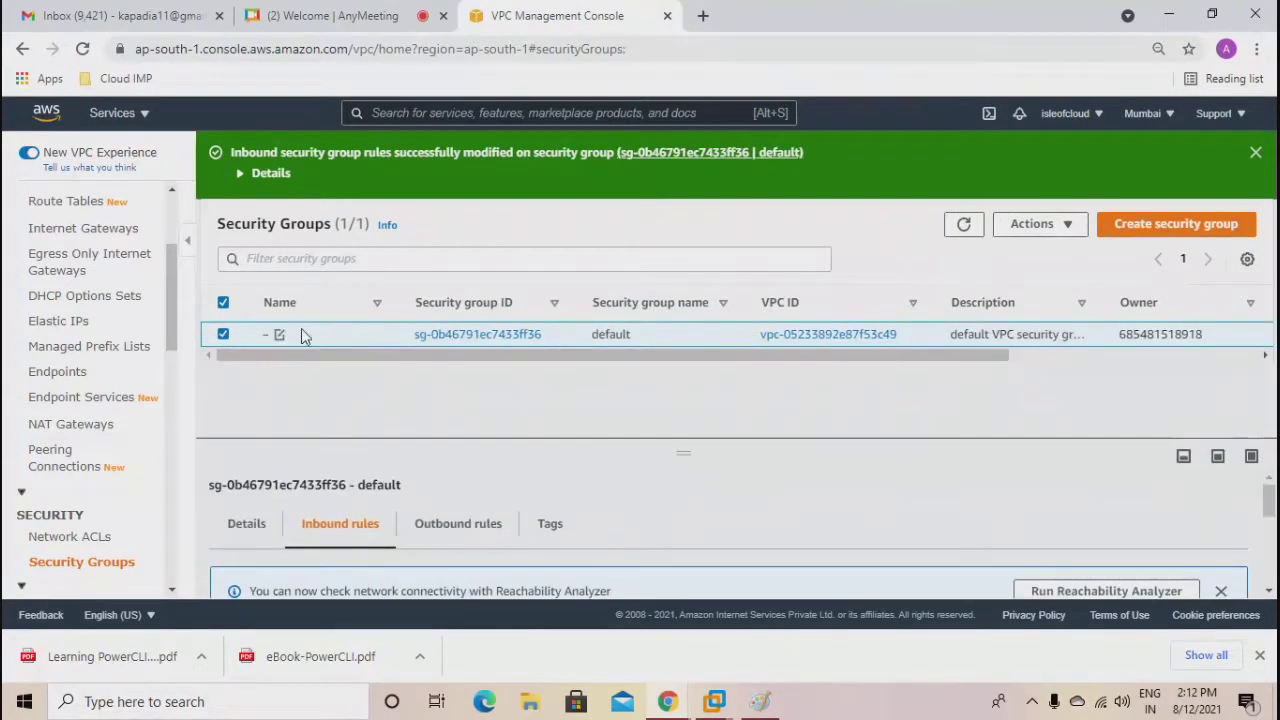
{"action": "left_click", "coordinate": [279, 334]}
{"action": "type", "text": "webSG"}
{"action": "left_click", "coordinate": [489, 421]}
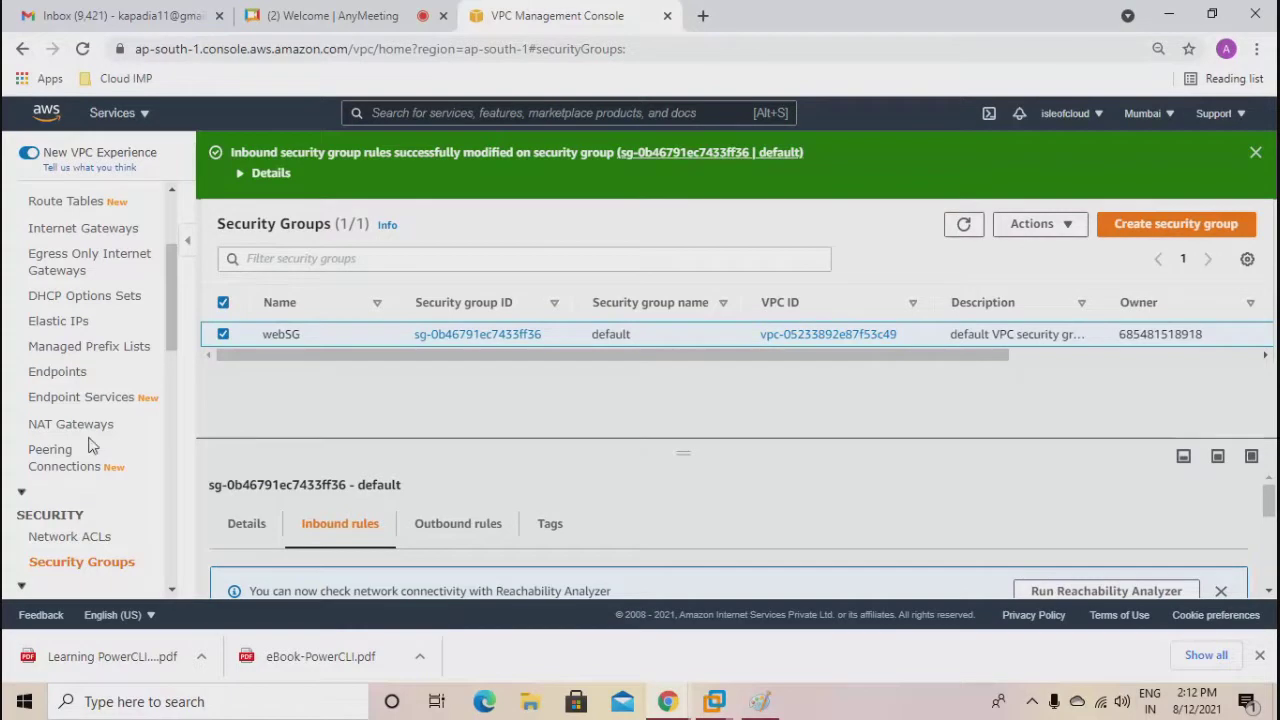
Switch to the EC2 service, open its running instances and start launching a new instance.
{"action": "scroll", "coordinate": [90, 447], "scroll_direction": "up", "scroll_amount": 3}
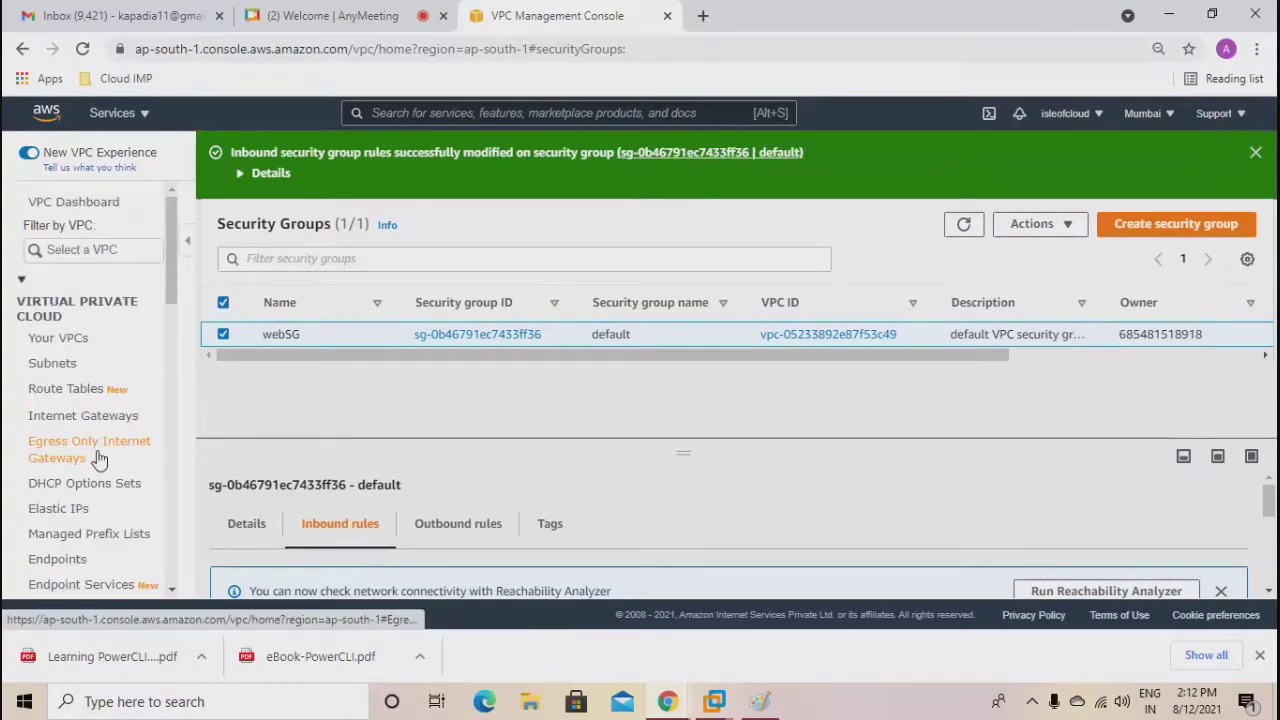
{"action": "left_click", "coordinate": [112, 113]}
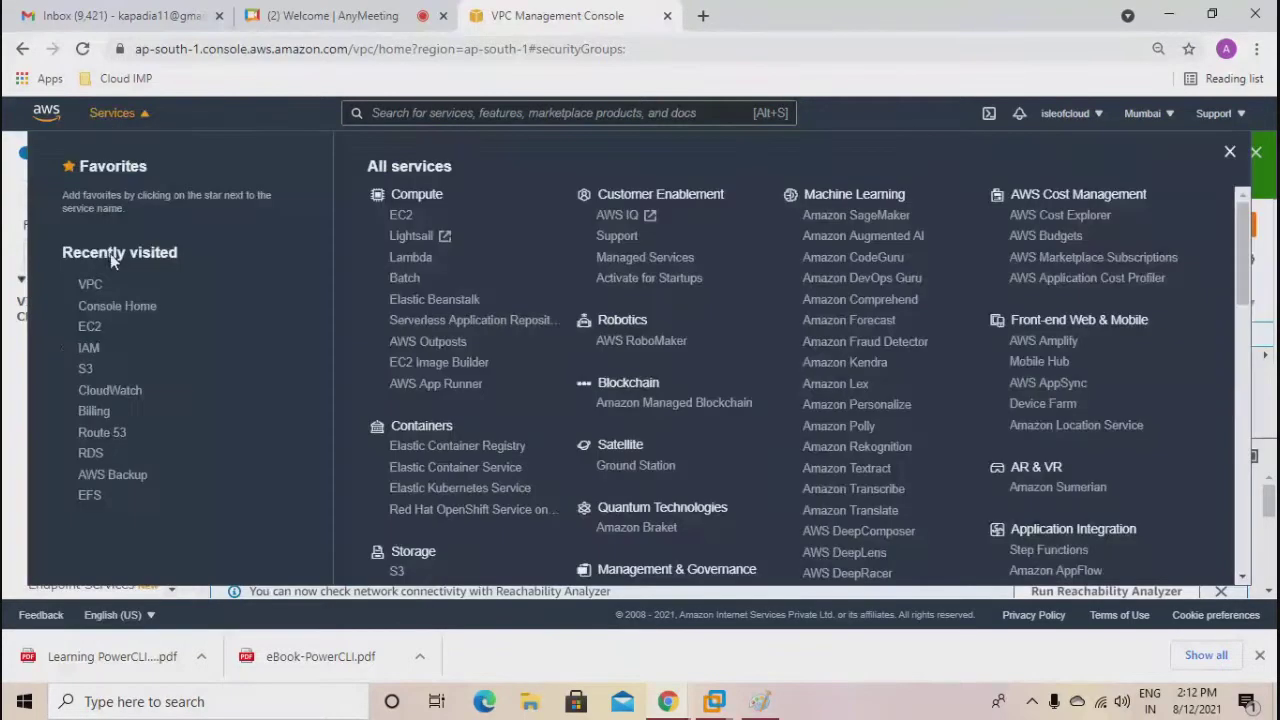
{"action": "left_click", "coordinate": [89, 330]}
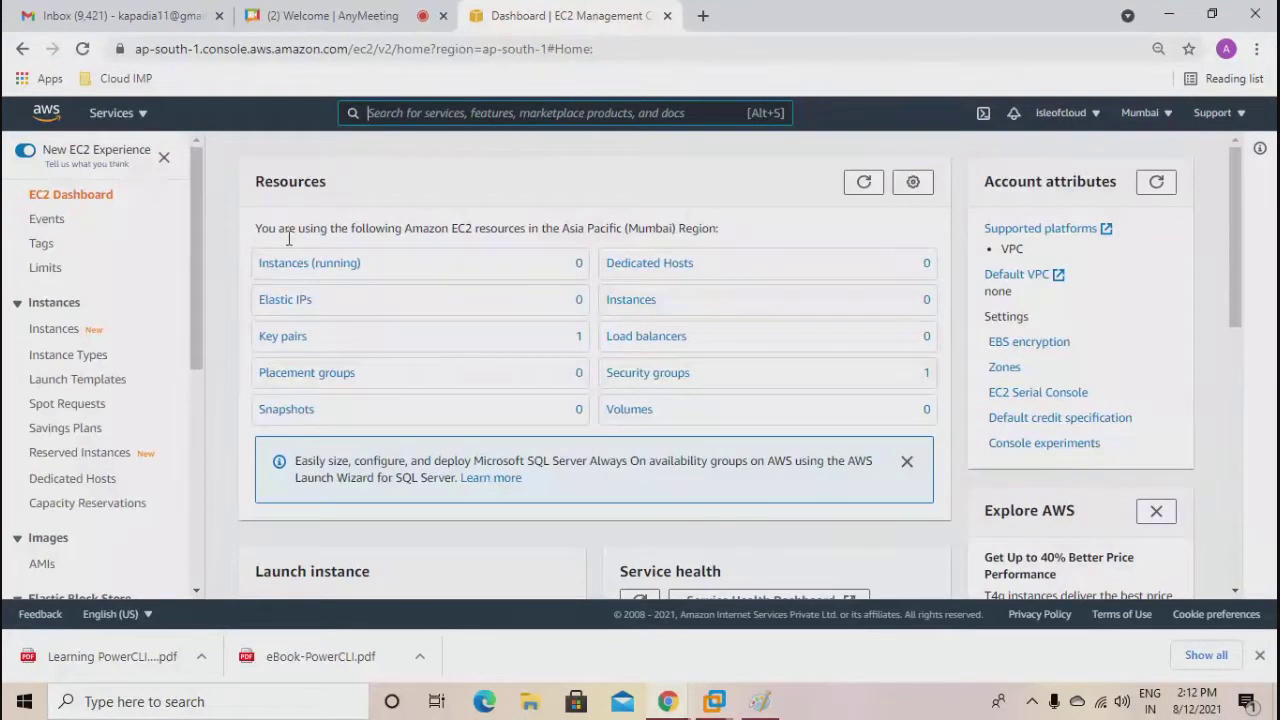
{"action": "left_click", "coordinate": [287, 272]}
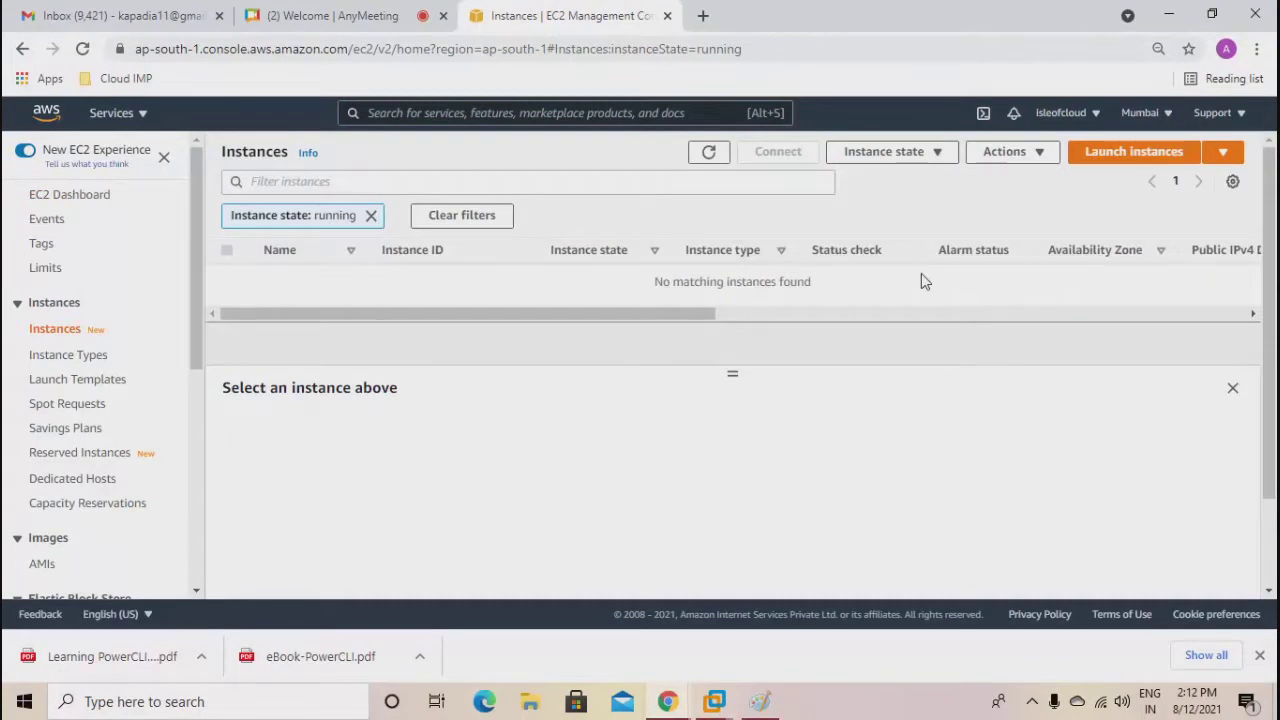
{"action": "left_click", "coordinate": [1098, 158]}
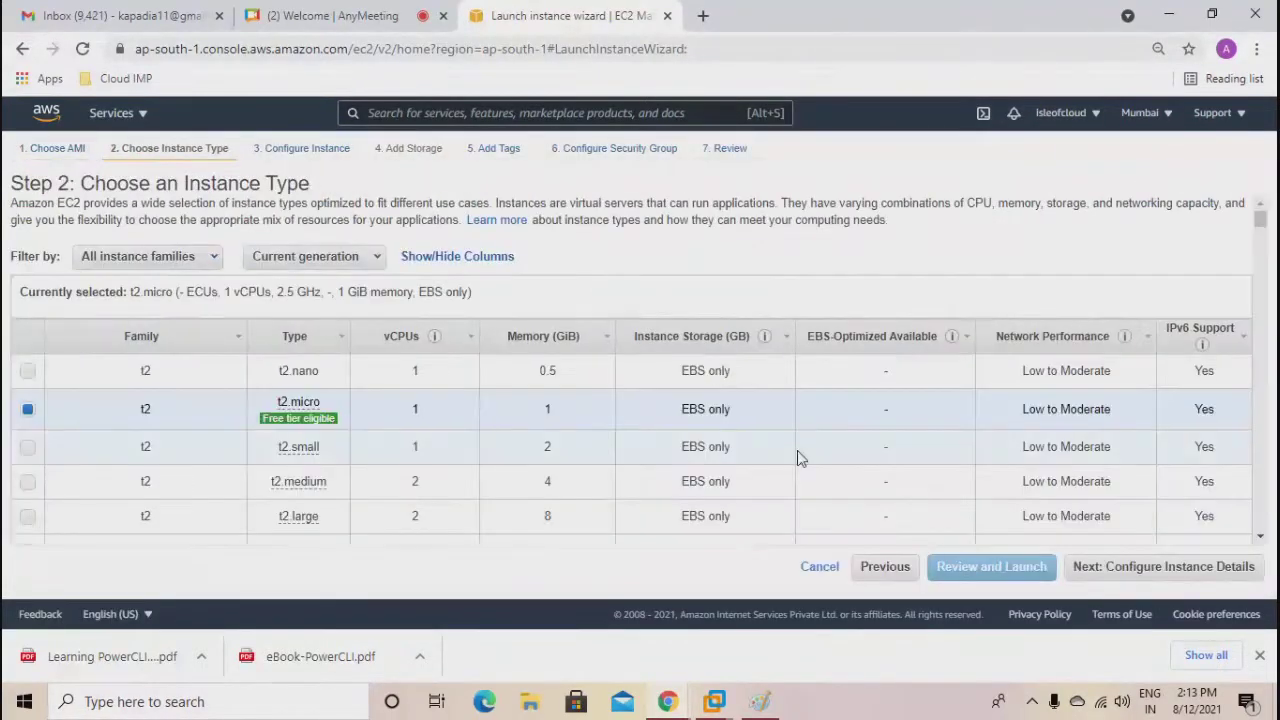
Continue with the t2.micro instance type and select the websnet subnet of vpc-01 in the instance details.
{"action": "left_click", "coordinate": [1095, 566]}
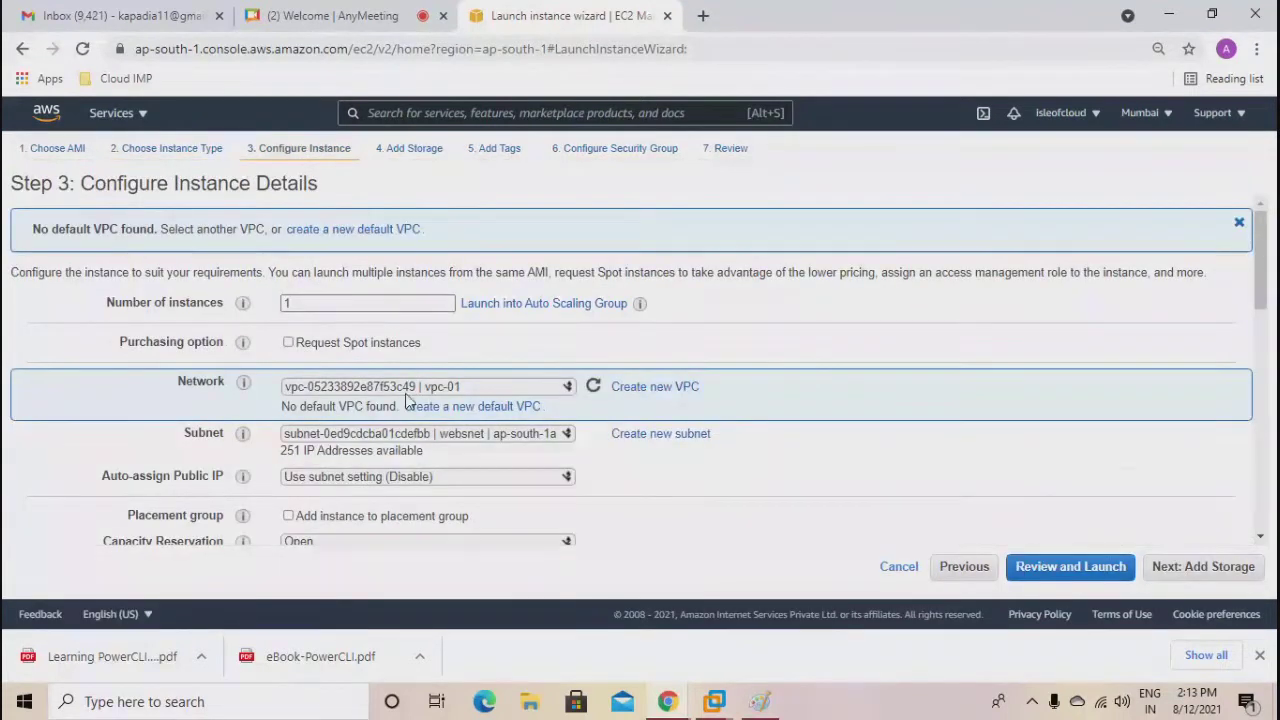
{"action": "left_click", "coordinate": [407, 434]}
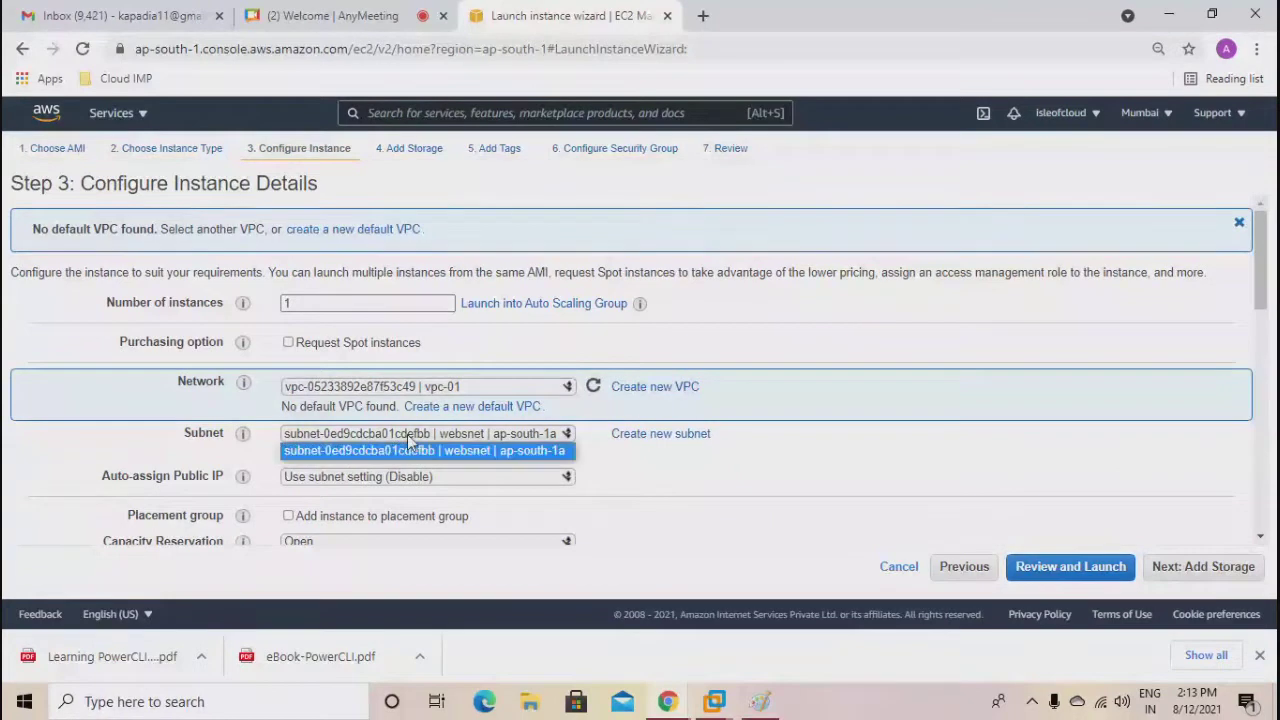
{"action": "left_click", "coordinate": [466, 450]}
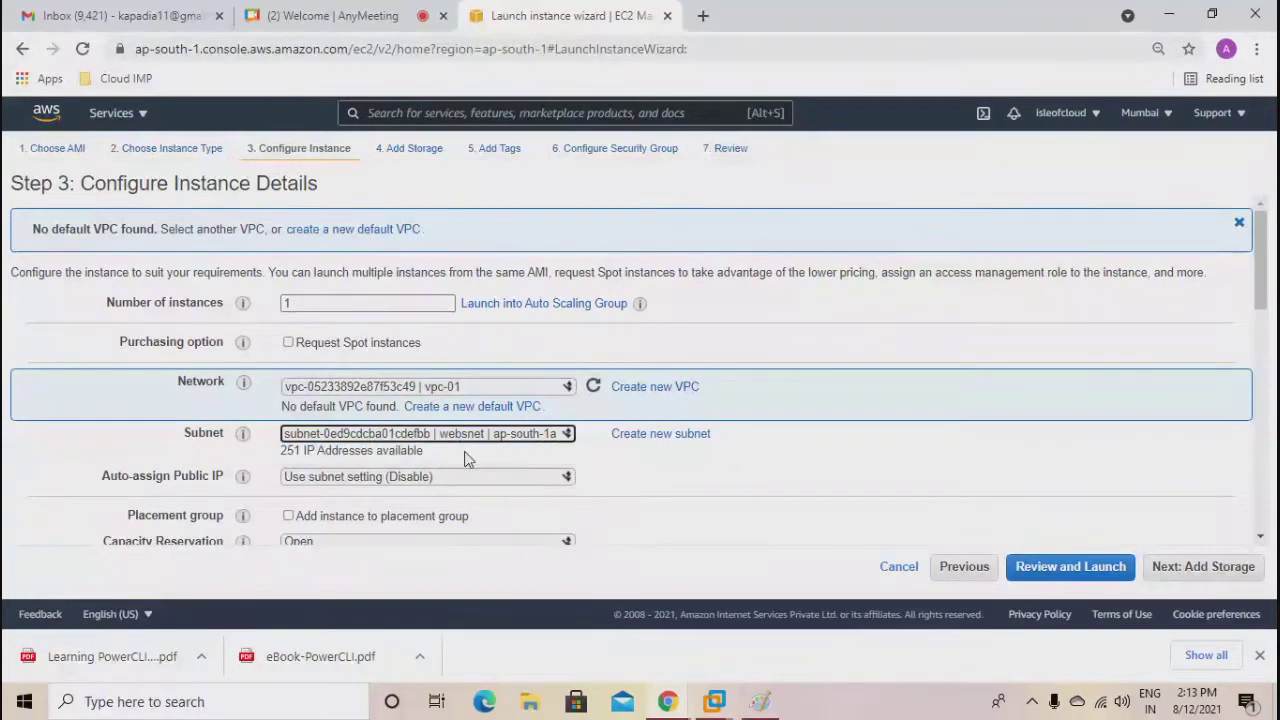
Enable auto-assignment of a public IP for the instance and continue past the default storage settings to the tags.
{"action": "left_click", "coordinate": [320, 478]}
{"action": "left_click", "coordinate": [310, 507]}
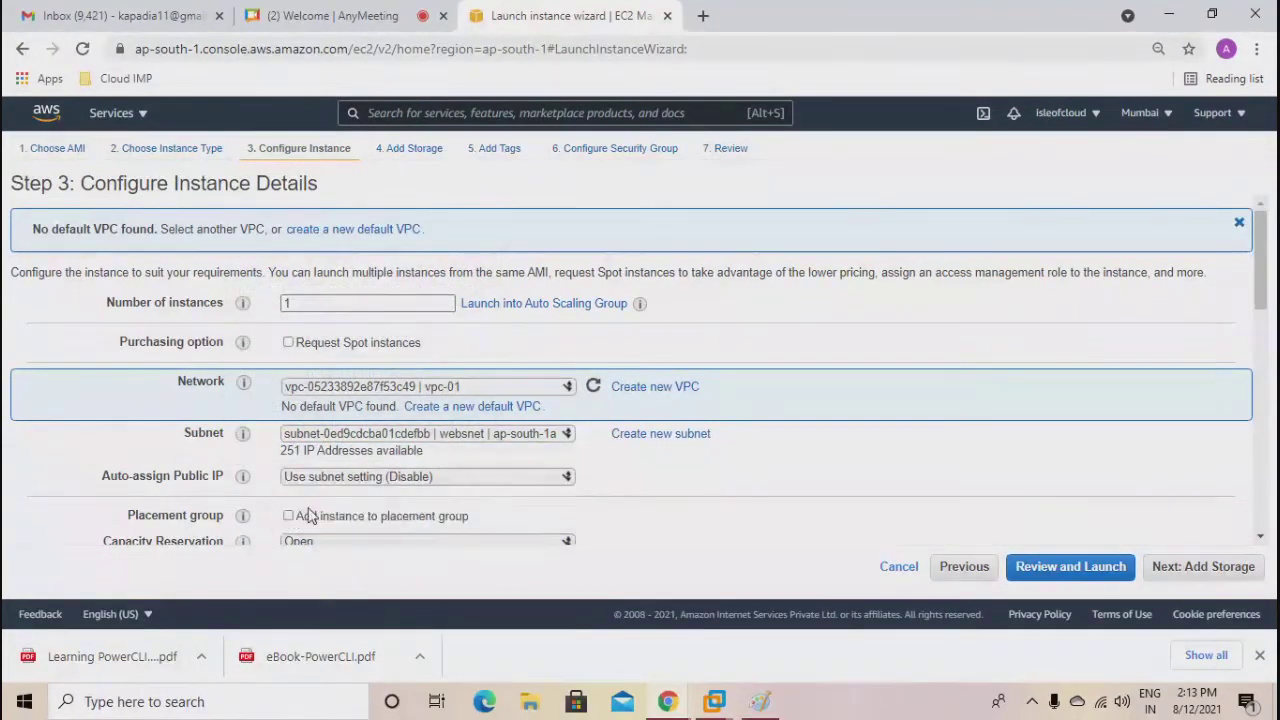
{"action": "scroll", "coordinate": [348, 517], "scroll_direction": "down", "scroll_amount": 1}
{"action": "scroll", "coordinate": [465, 520], "scroll_direction": "down", "scroll_amount": 2}
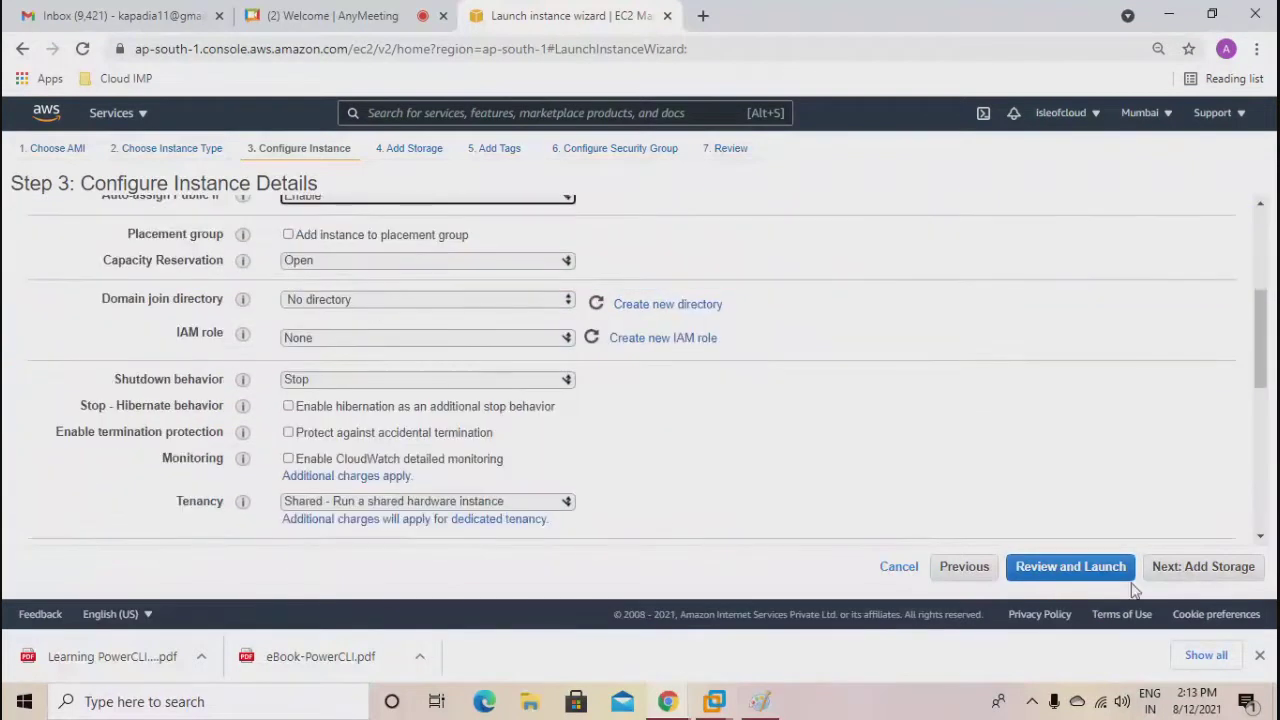
{"action": "left_click", "coordinate": [1177, 580]}
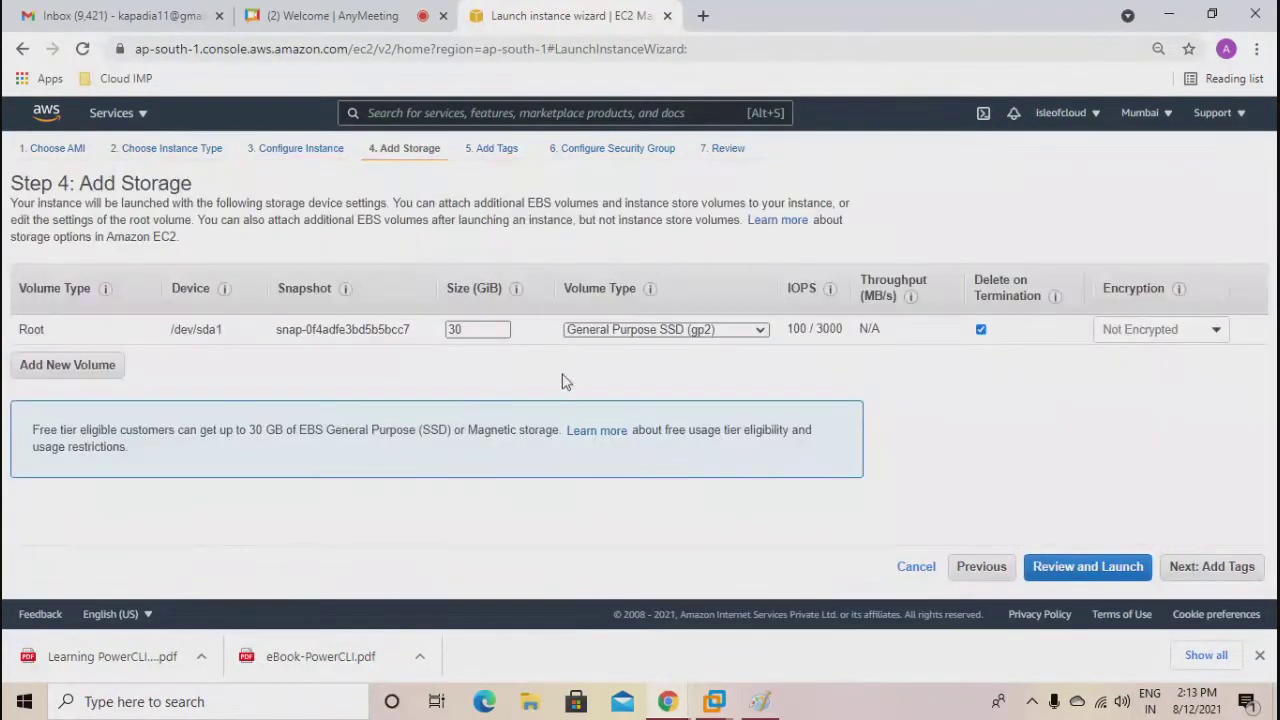
{"action": "left_click", "coordinate": [1205, 568]}
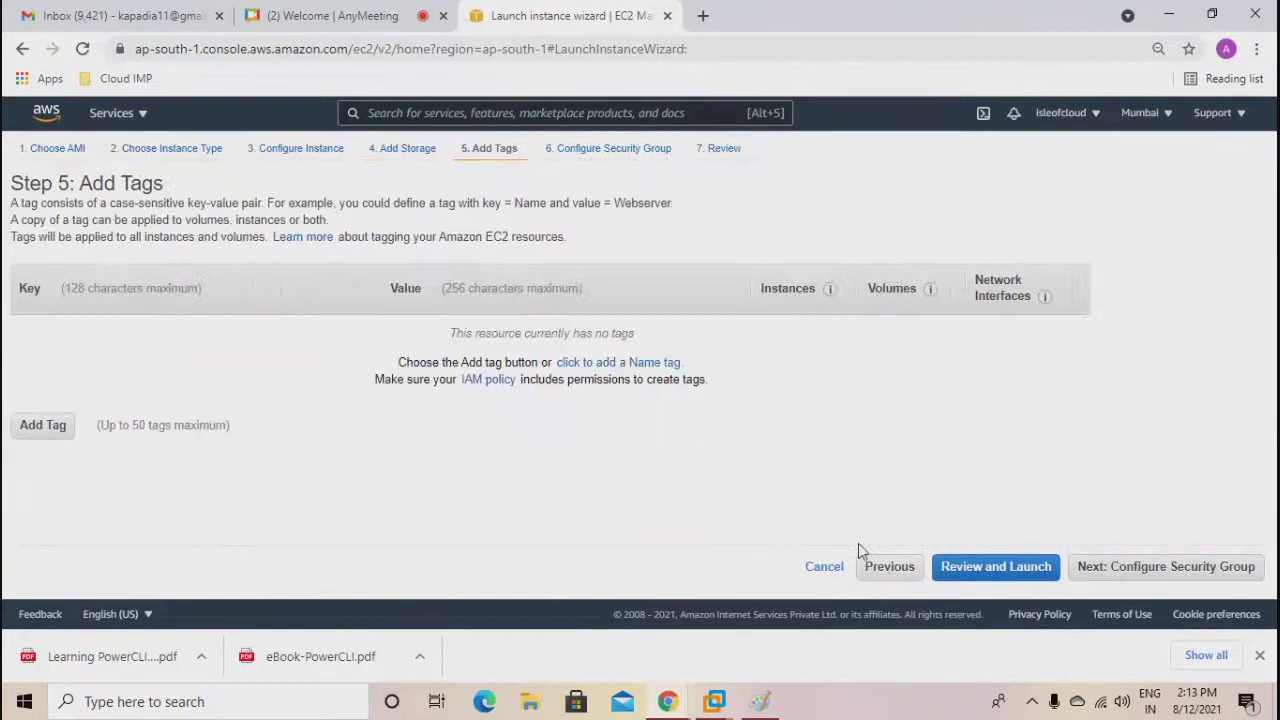
Add a tag with key Name and value webserver, and continue to the security group configuration.
{"action": "left_click", "coordinate": [62, 440]}
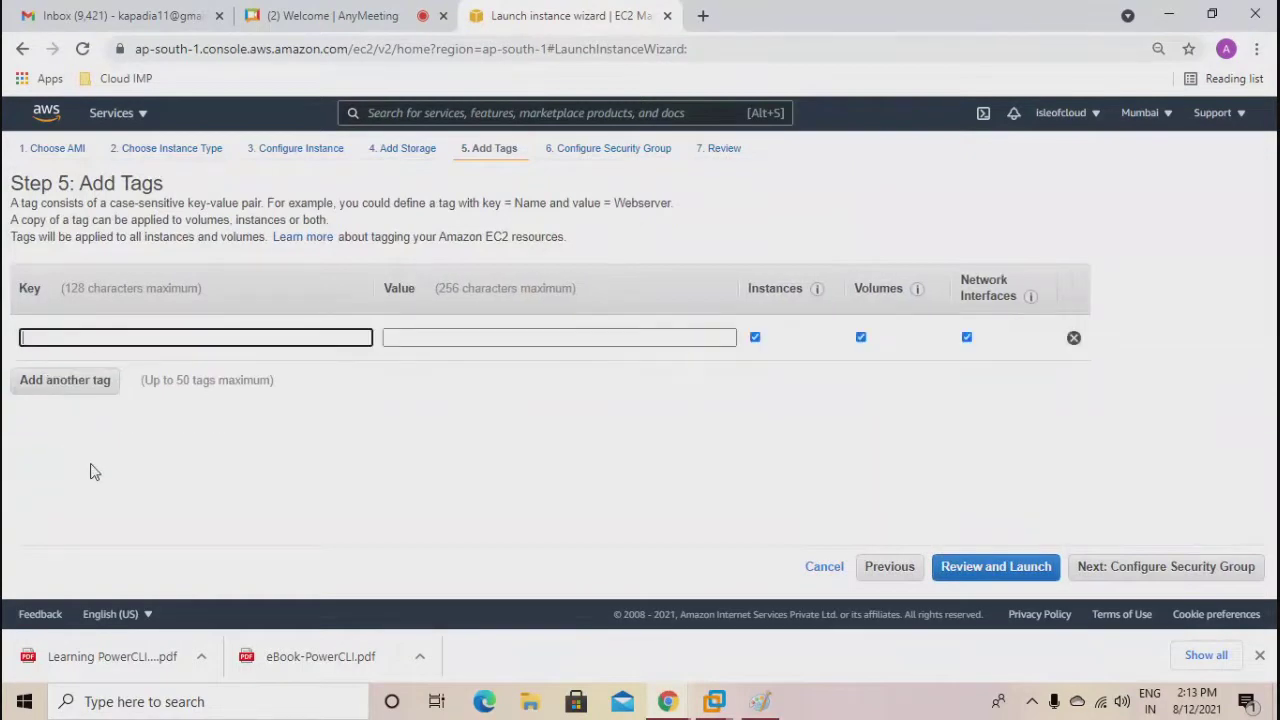
{"action": "type", "text": "name"}
{"action": "key", "text": "BackSpace"}
{"action": "key", "text": "BackSpace"}
{"action": "key", "text": "BackSpace"}
{"action": "key", "text": "BackSpace"}
{"action": "type", "text": "Name"}
{"action": "key", "text": "Tab"}
{"action": "type", "text": "we"}
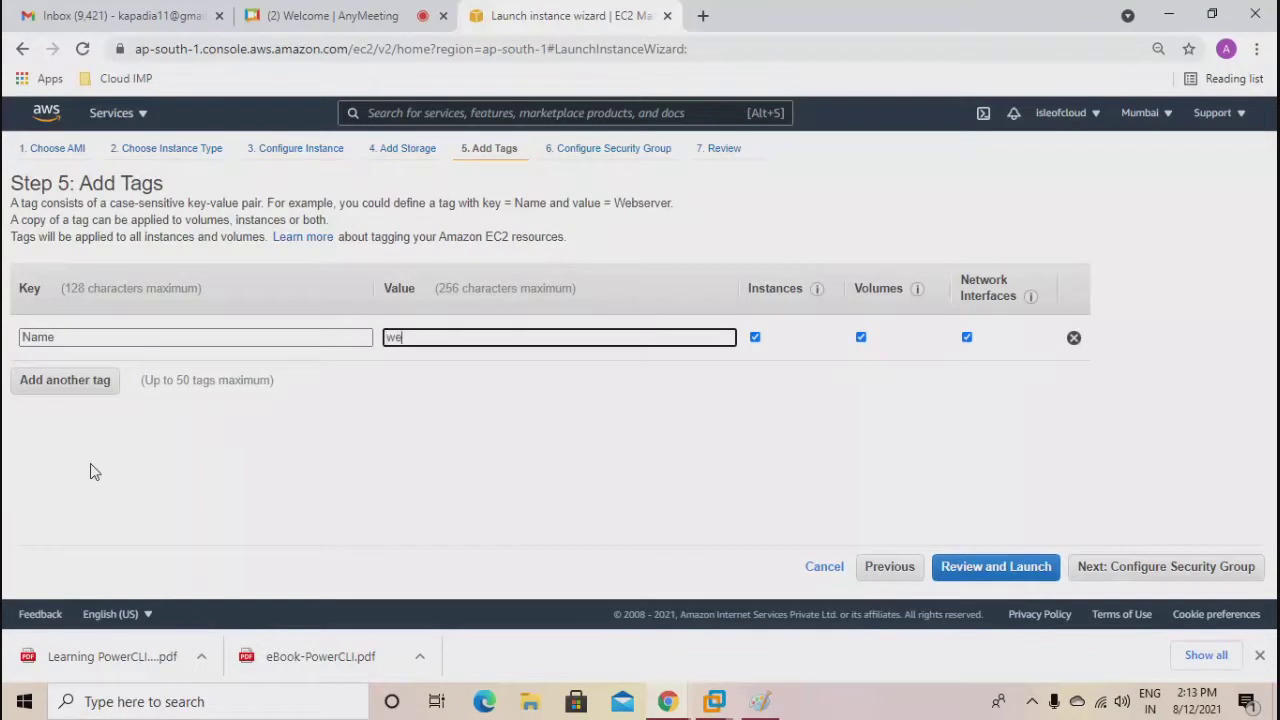
{"action": "type", "text": "bserver"}
{"action": "left_click", "coordinate": [1160, 568]}
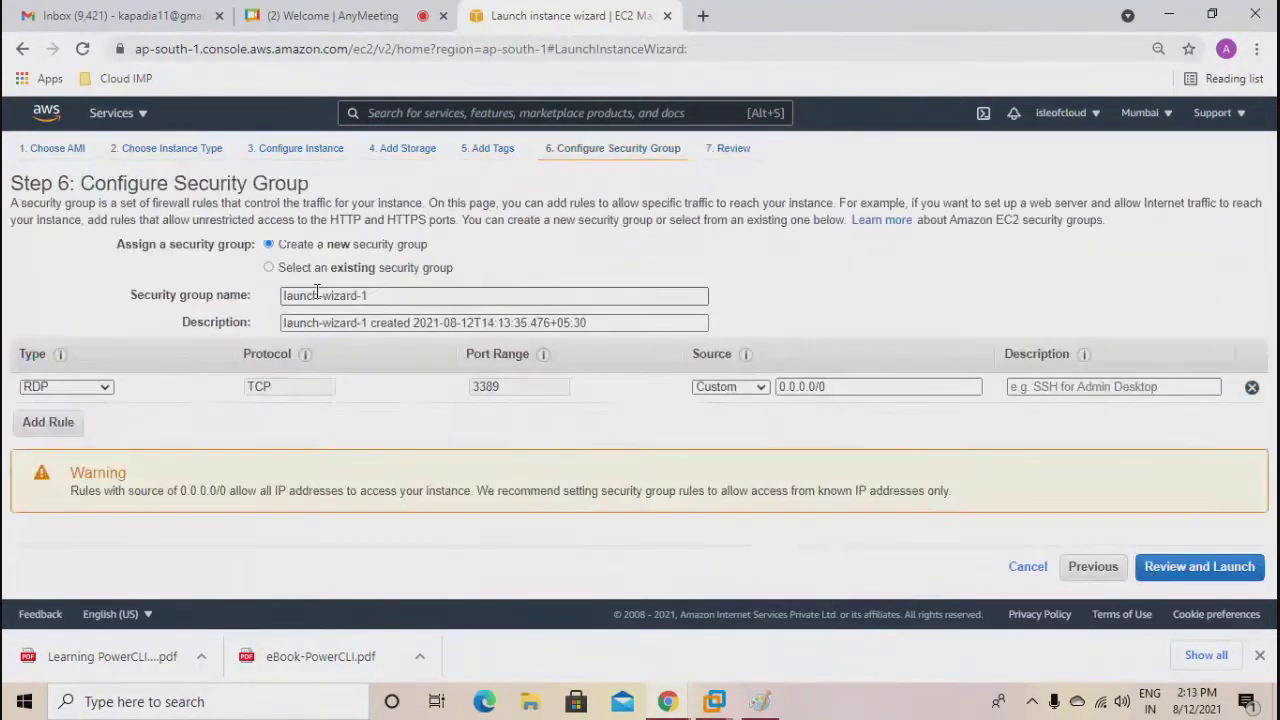
Assign the existing default VPC security group to the instance and review the launch settings.
{"action": "left_click", "coordinate": [292, 268]}
{"action": "left_click", "coordinate": [28, 338]}
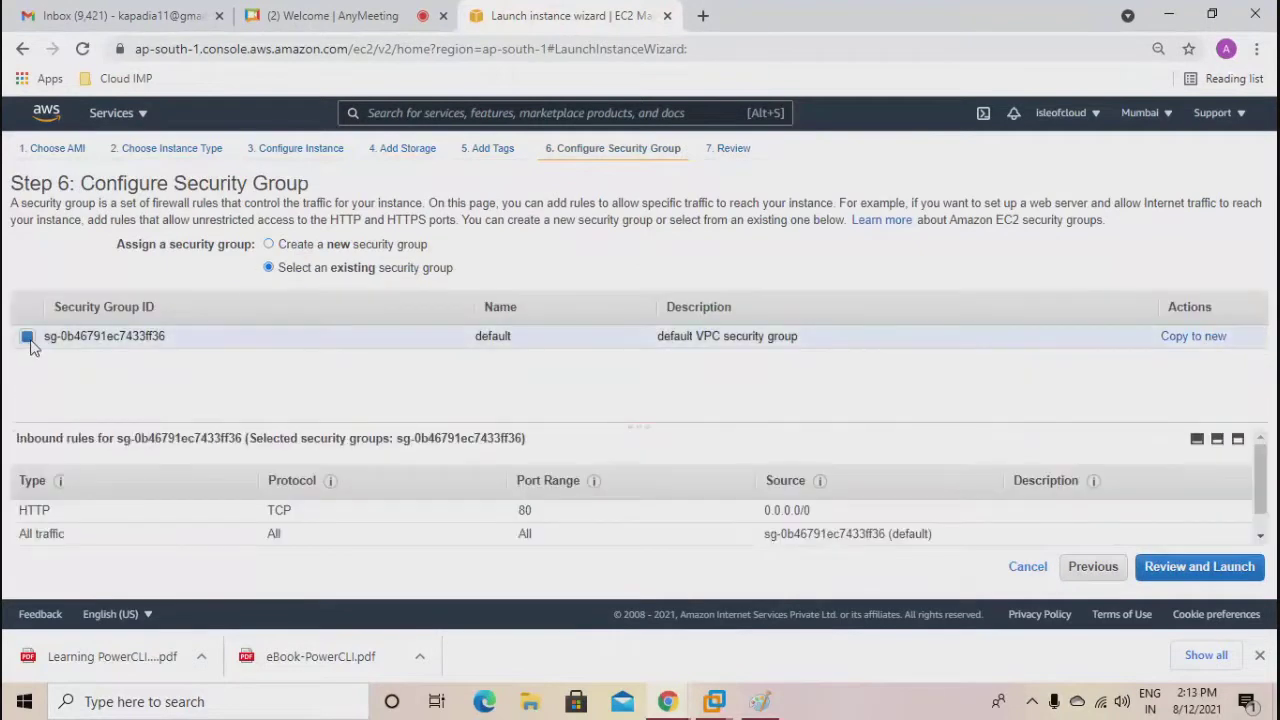
{"action": "left_click", "coordinate": [1160, 580]}
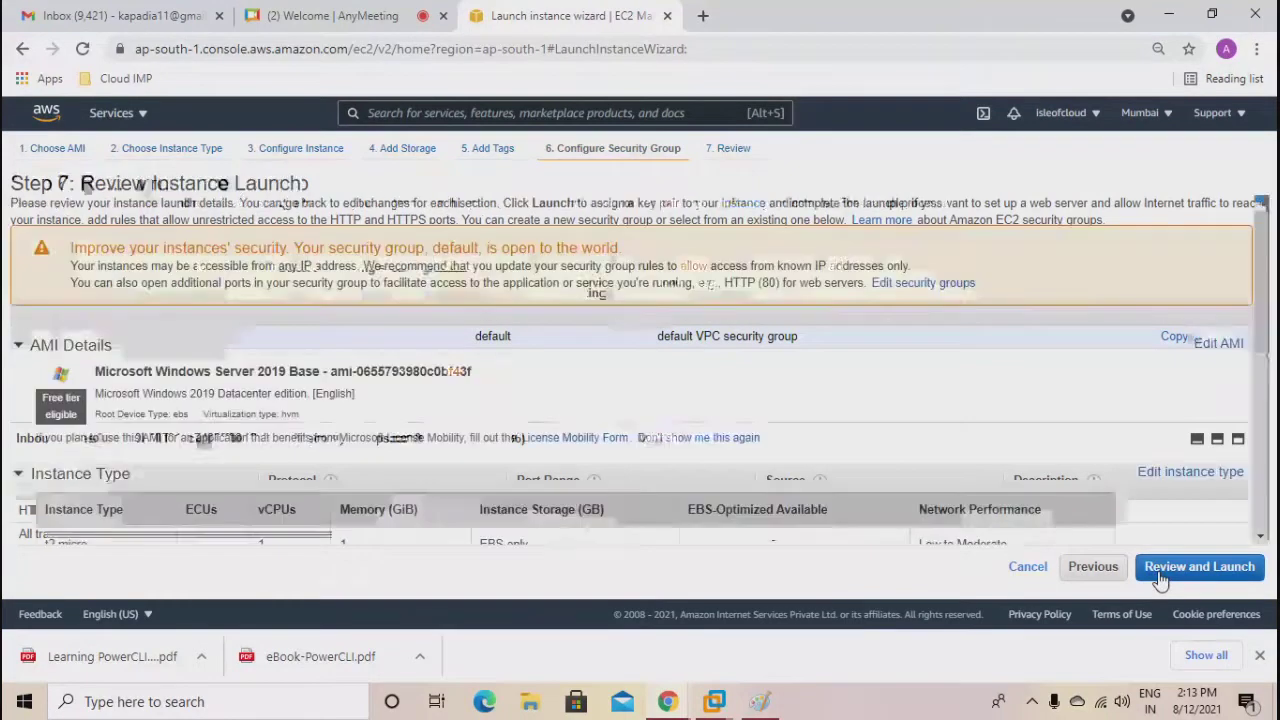
{"action": "scroll", "coordinate": [897, 400], "scroll_direction": "down", "scroll_amount": 2}
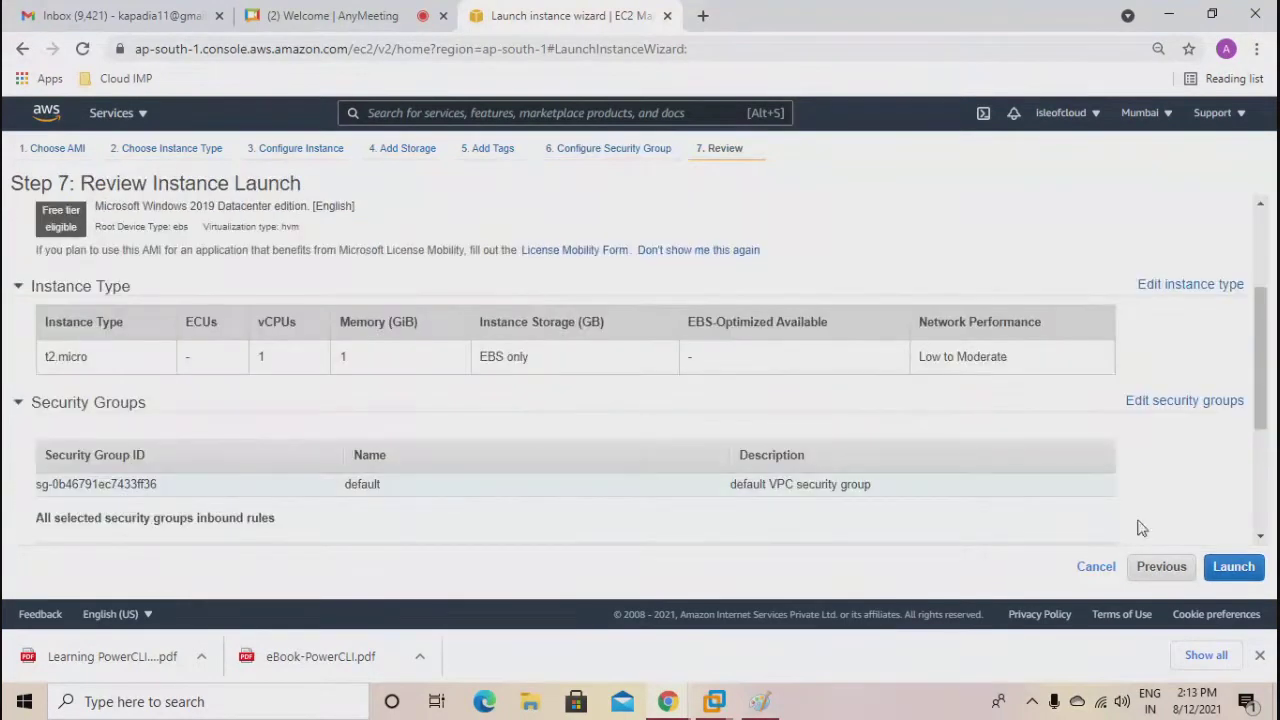
Launch the instance with existing key pair 10thAugmumkey, checking Downloads in File Explorer before confirming, and return to the instances list.
{"action": "left_click", "coordinate": [1230, 568]}
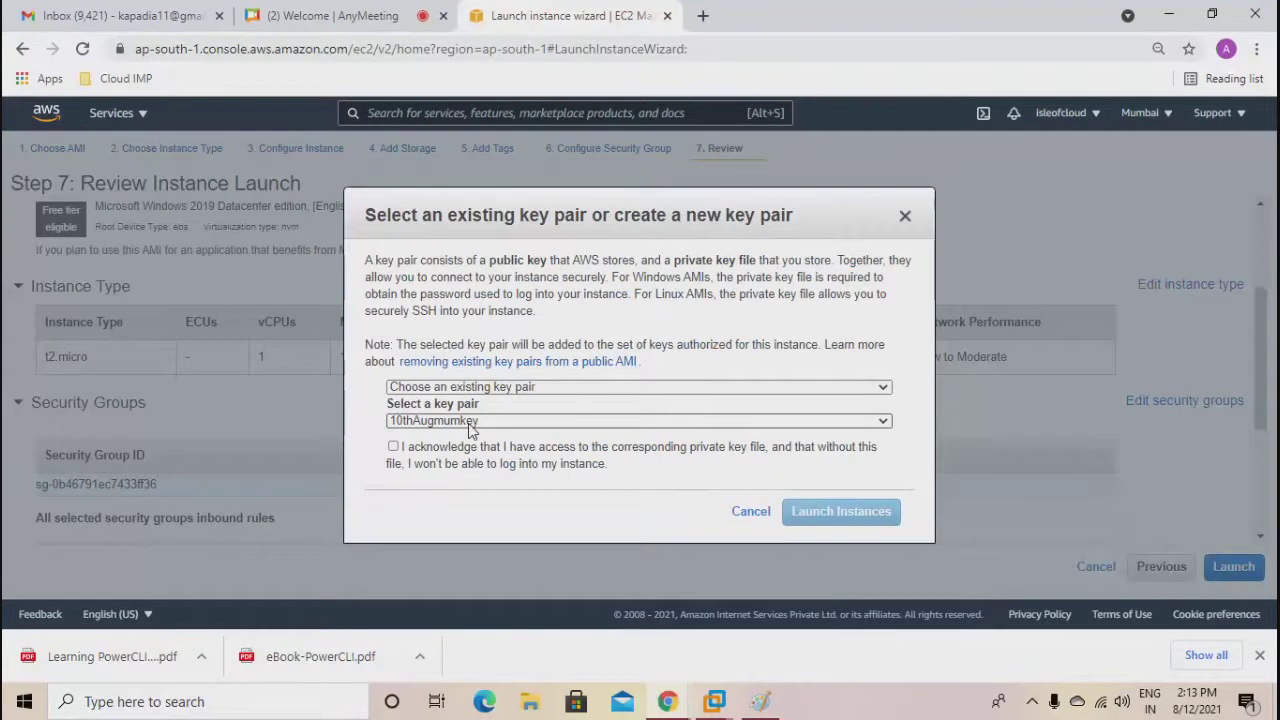
{"action": "left_click", "coordinate": [418, 446]}
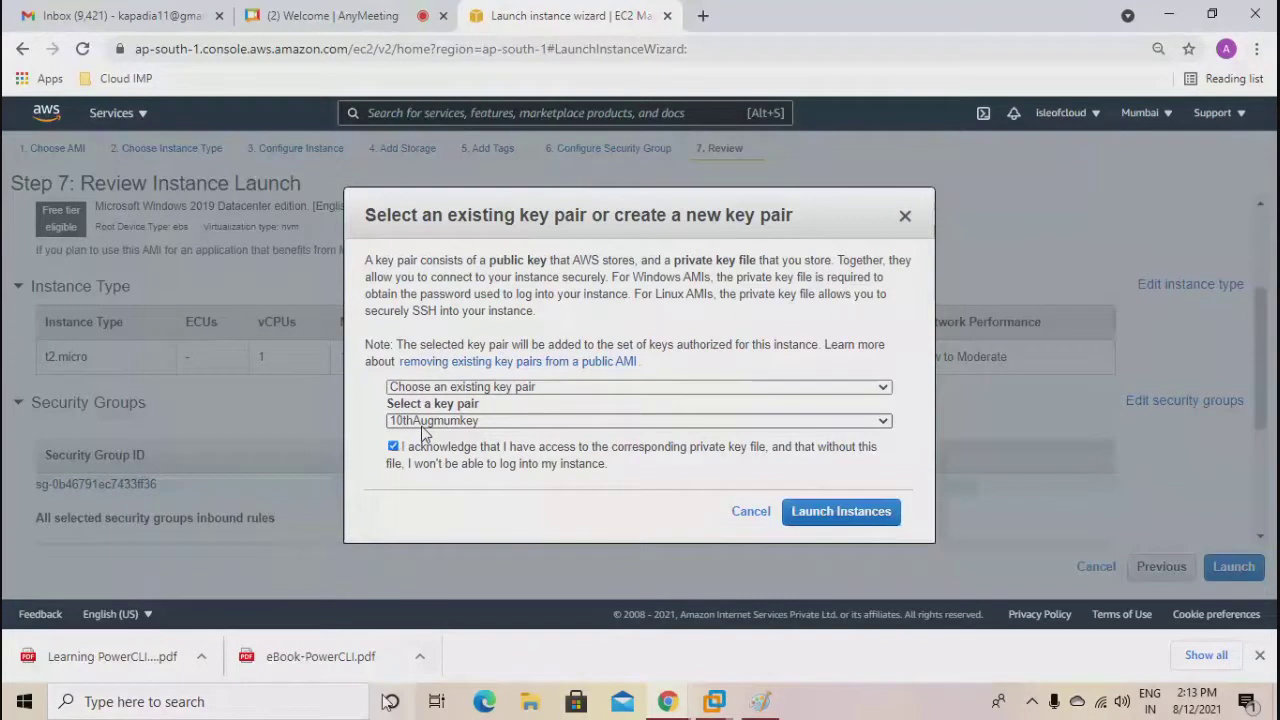
{"action": "left_click", "coordinate": [534, 704]}
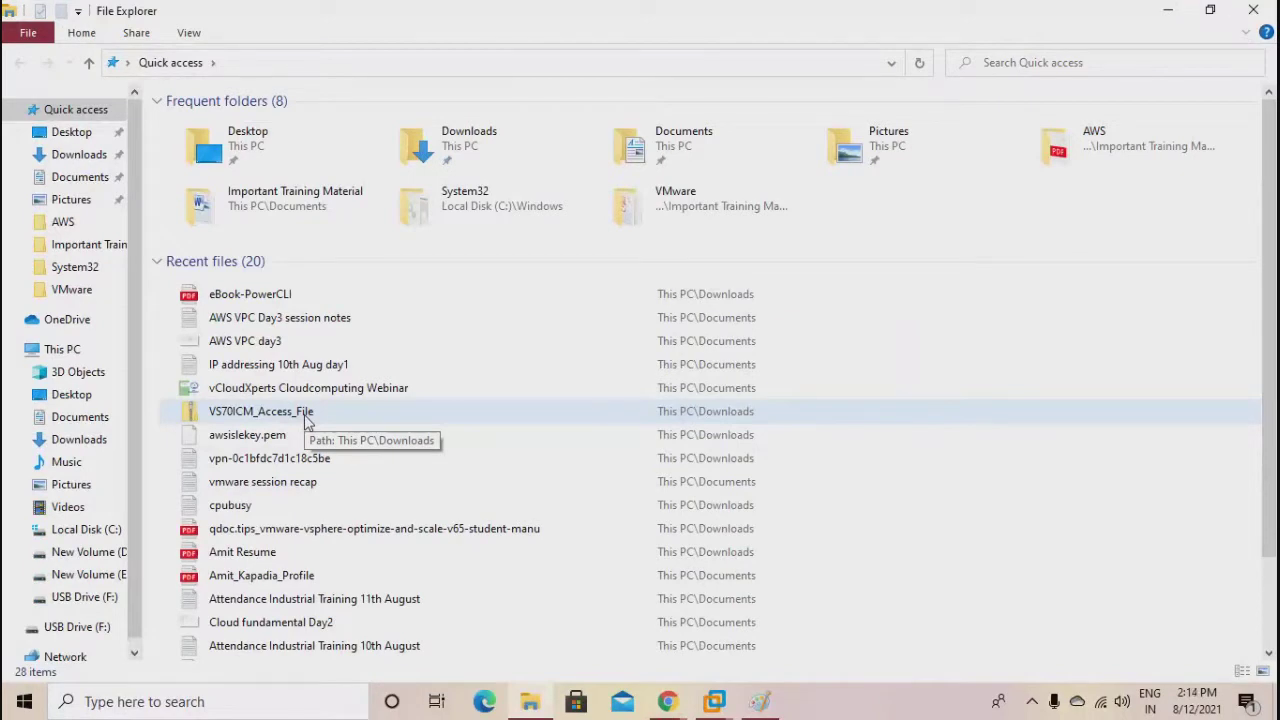
{"action": "left_click", "coordinate": [80, 157]}
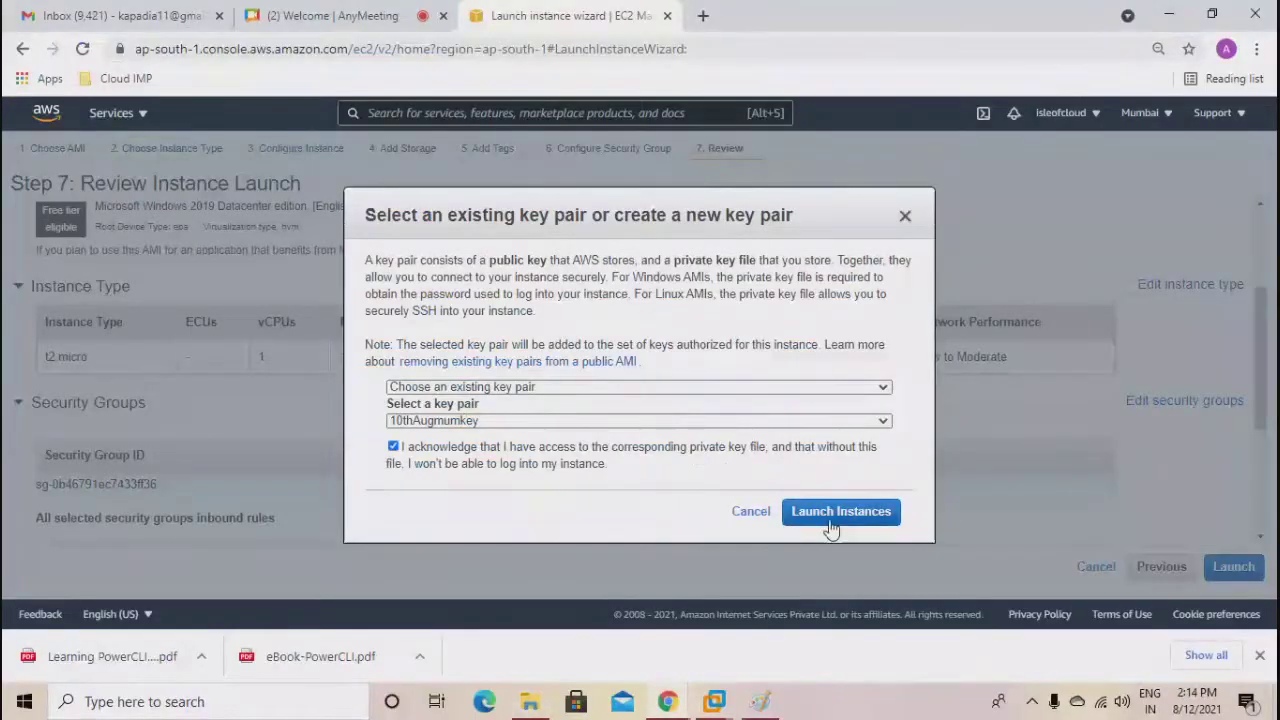
{"action": "left_click", "coordinate": [829, 521]}
{"action": "left_click", "coordinate": [1160, 578]}
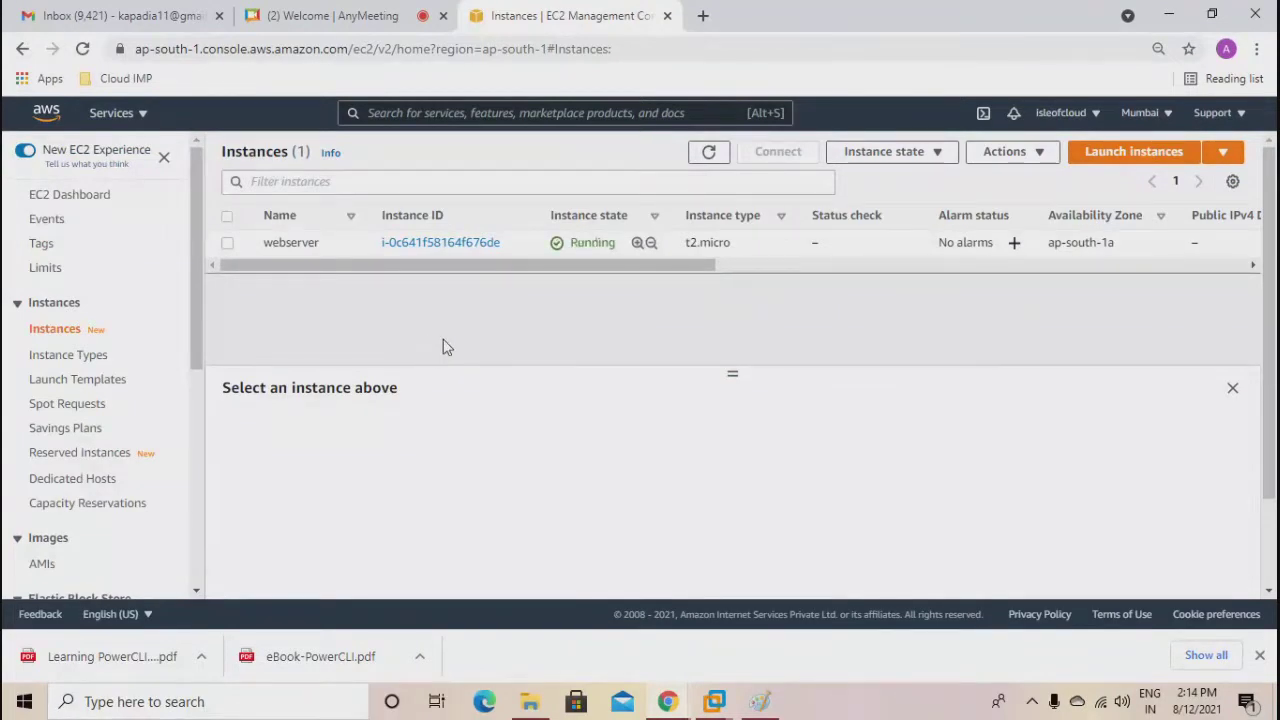
Open Notepad and, below two blank lines, write "1. creating vpc" and "2. adding subnet" on separate lines.
{"action": "key", "text": "super+r"}
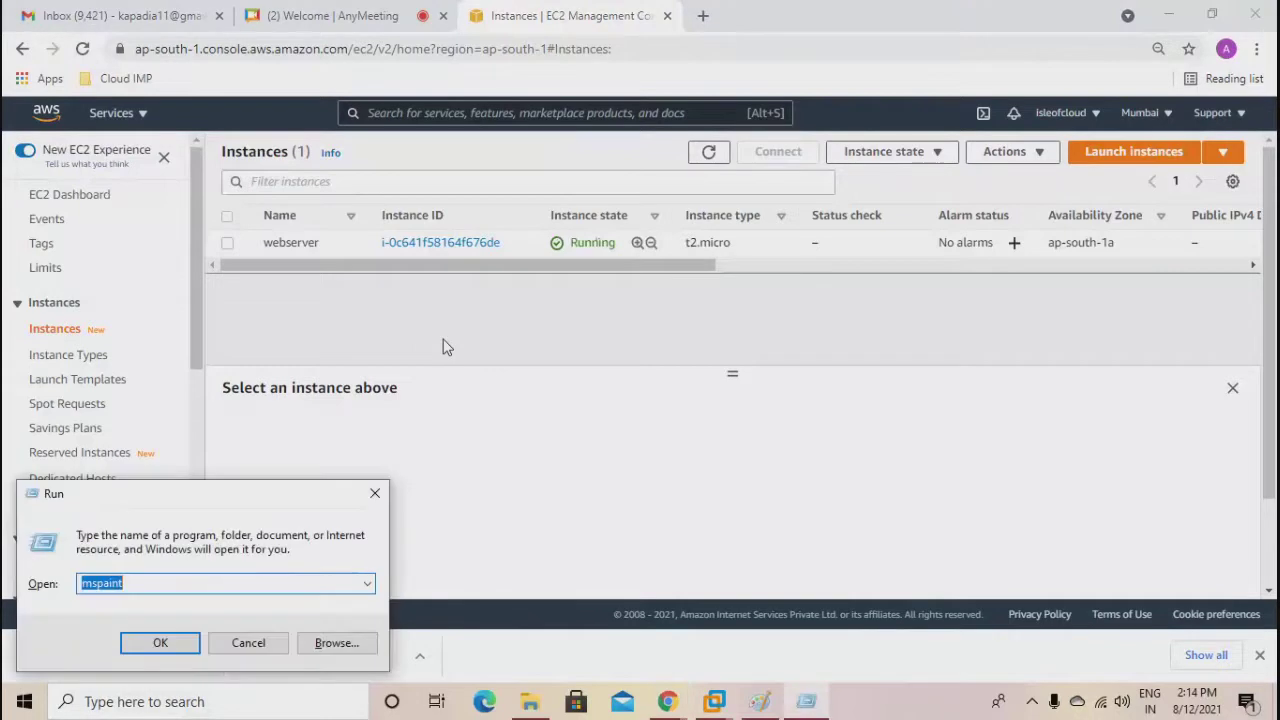
{"action": "type", "text": "notepad"}
{"action": "key", "text": "Return"}
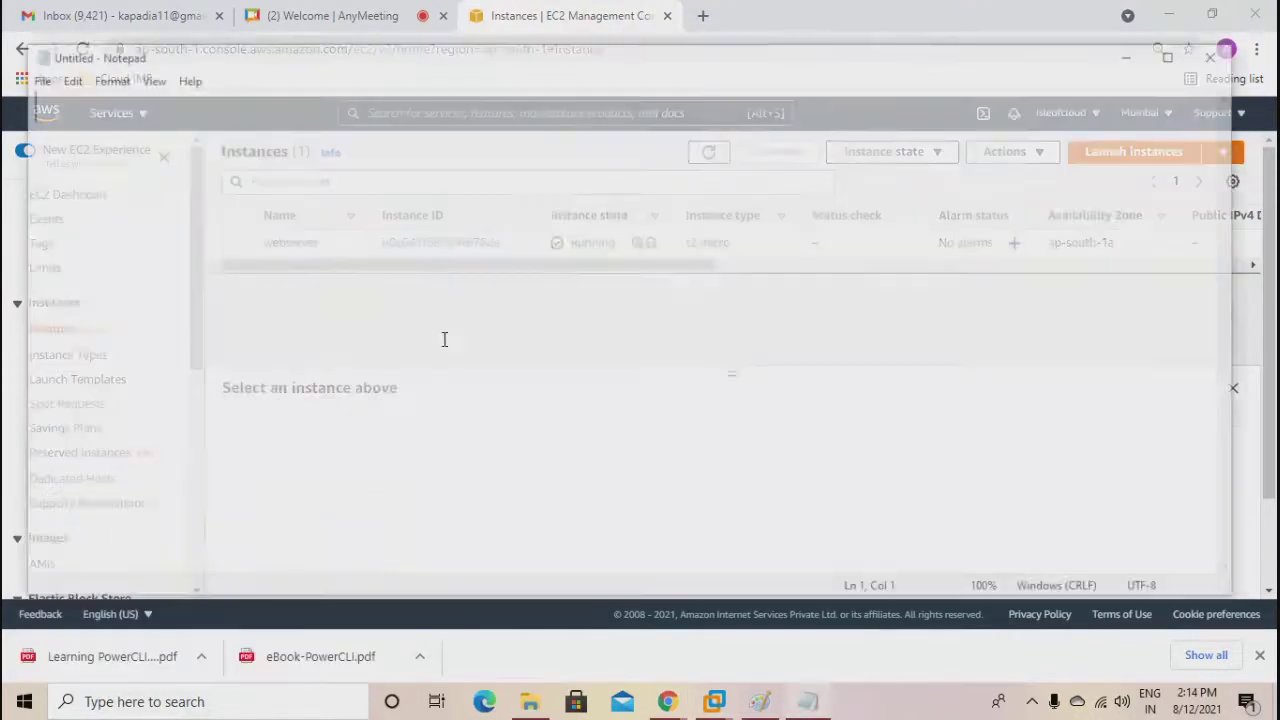
{"action": "key", "text": "Return"}
{"action": "key", "text": "Return"}
{"action": "type", "text": "1."}
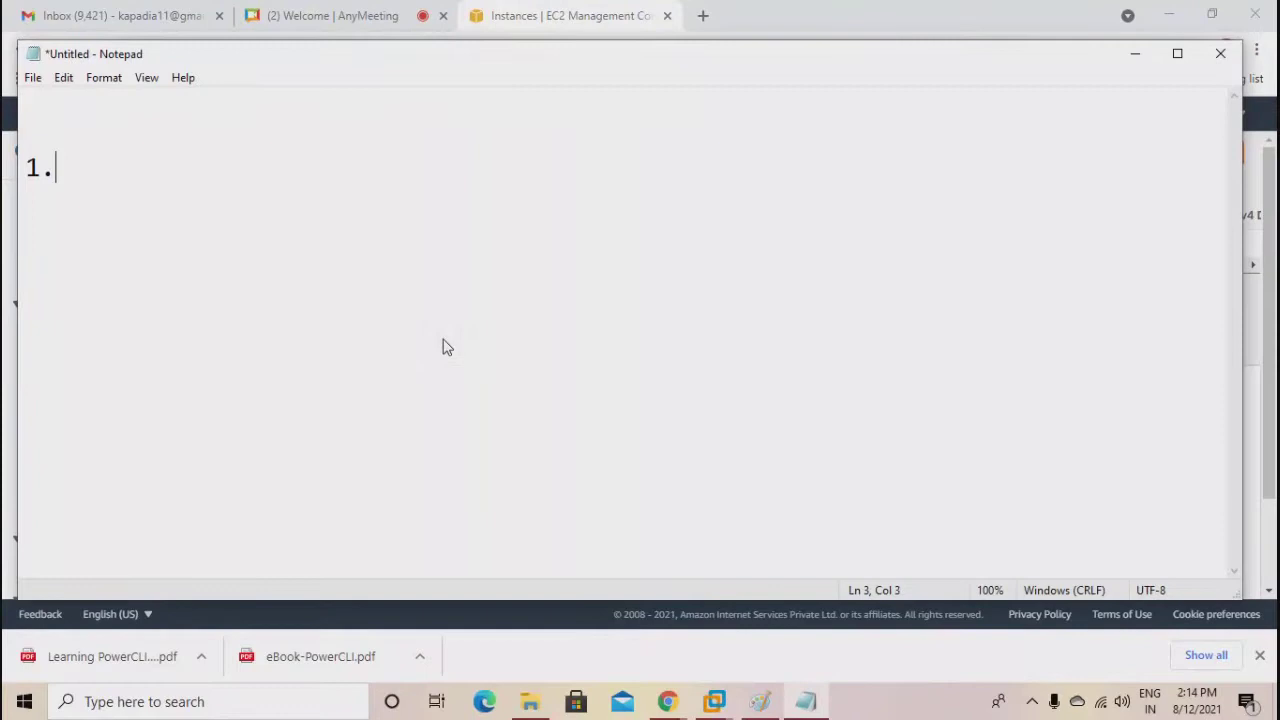
{"action": "type", "text": " creating vpc"}
{"action": "key", "text": "Return"}
{"action": "type", "text": "2. adding subnet"}
{"action": "key", "text": "Return"}
Add the line "3. adding internet gateway and attach to vpc" to the notes.
{"action": "type", "text": "3. adding i"}
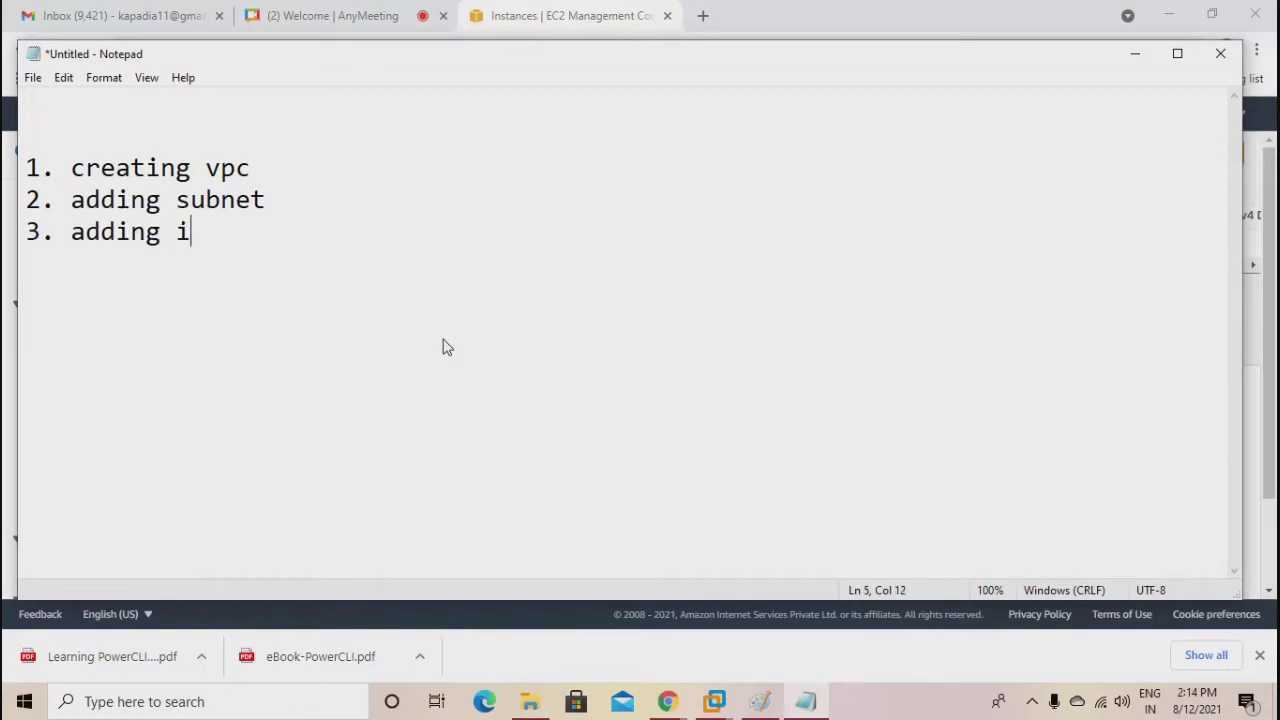
{"action": "type", "text": "nternet gat"}
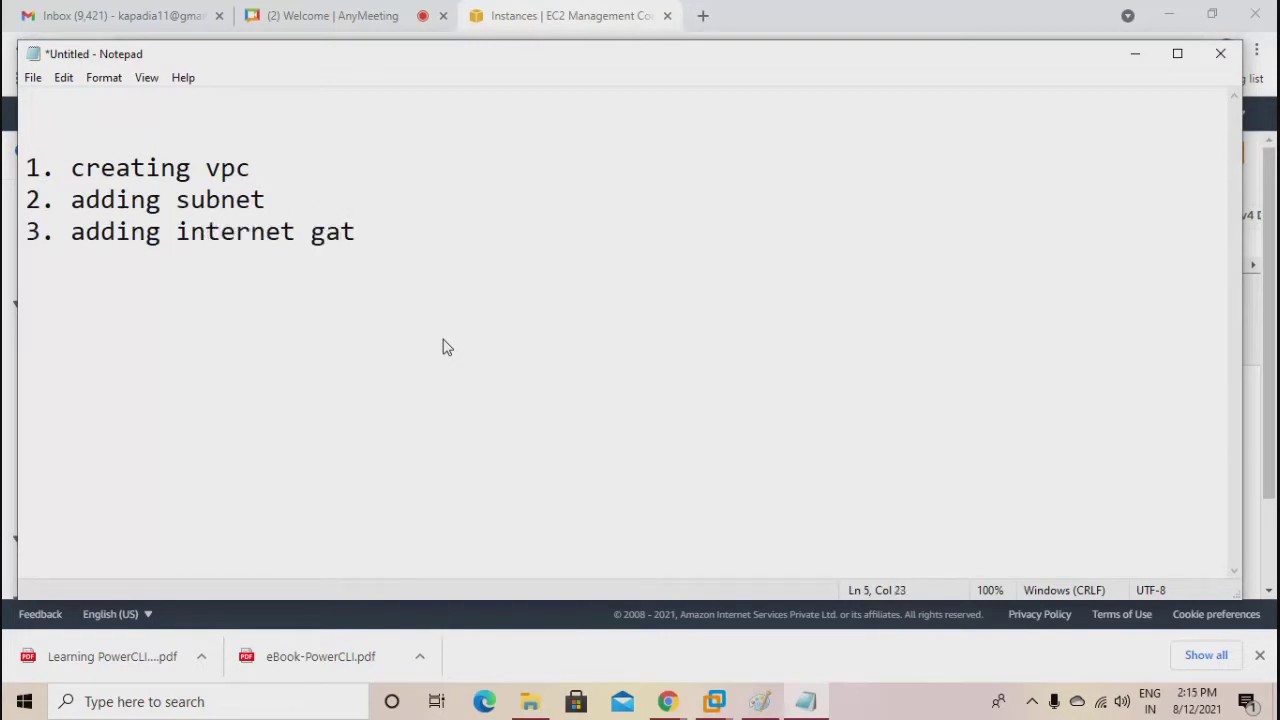
{"action": "type", "text": "eway and attach to vpc"}
{"action": "key", "text": "Return"}
Add the line "4. adding rdp and http in security group" to the notes.
{"action": "type", "text": "4. adding rdp and htp"}
{"action": "key", "text": "BackSpace"}
{"action": "key", "text": "BackSpace"}
{"action": "type", "text": "p"}
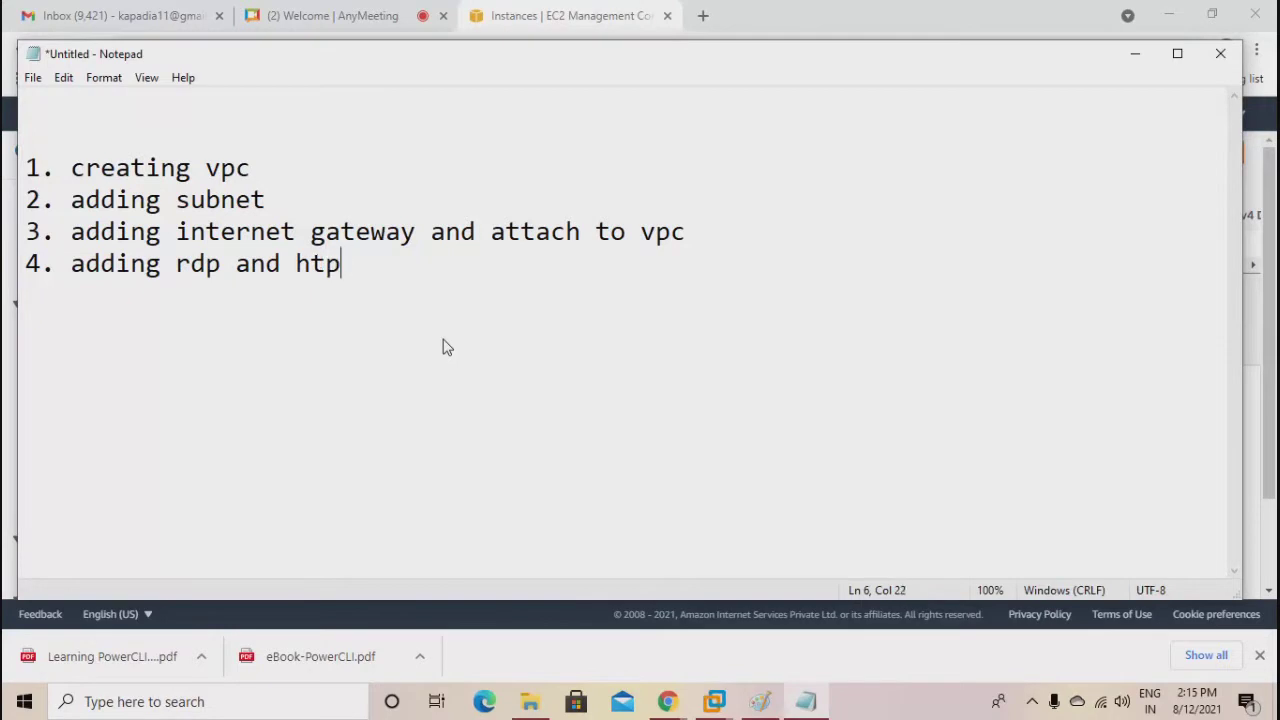
{"action": "key", "text": "BackSpace"}
{"action": "key", "text": "BackSpace"}
{"action": "type", "text": "tp in sec"}
{"action": "key", "text": "BackSpace"}
{"action": "type", "text": "ecuri"}
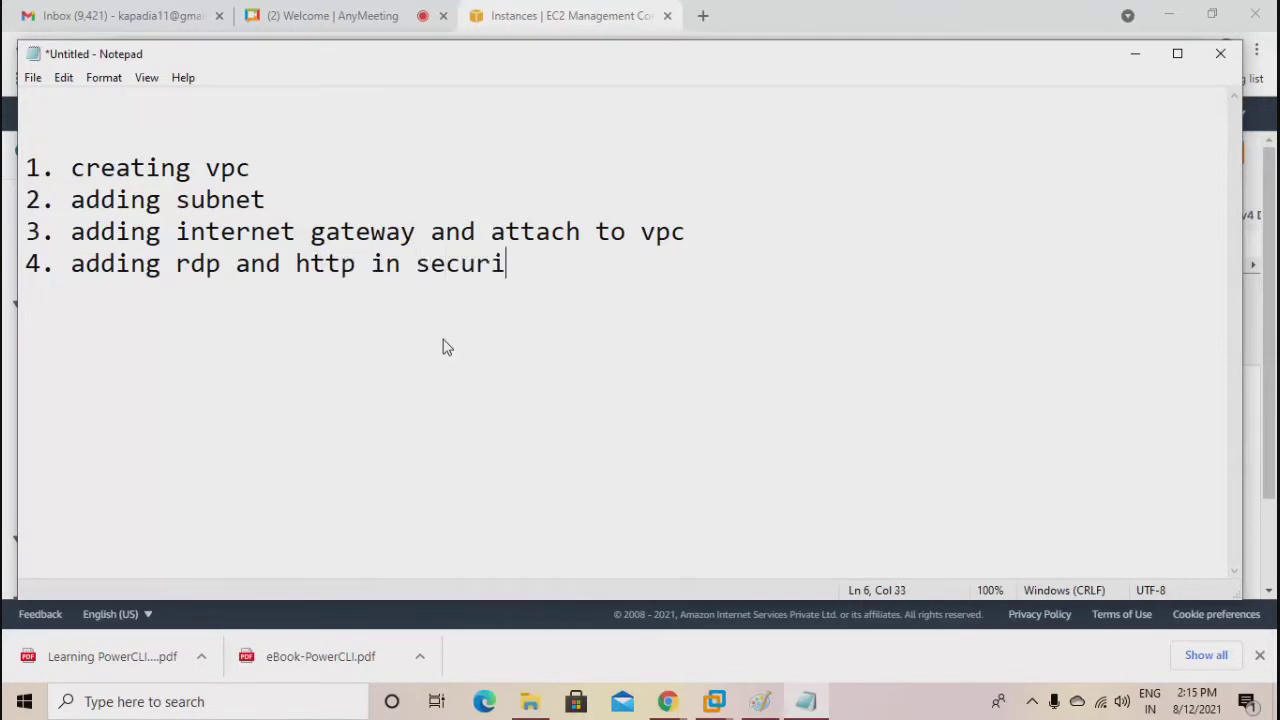
{"action": "type", "text": "ty group"}
{"action": "key", "text": "Return"}
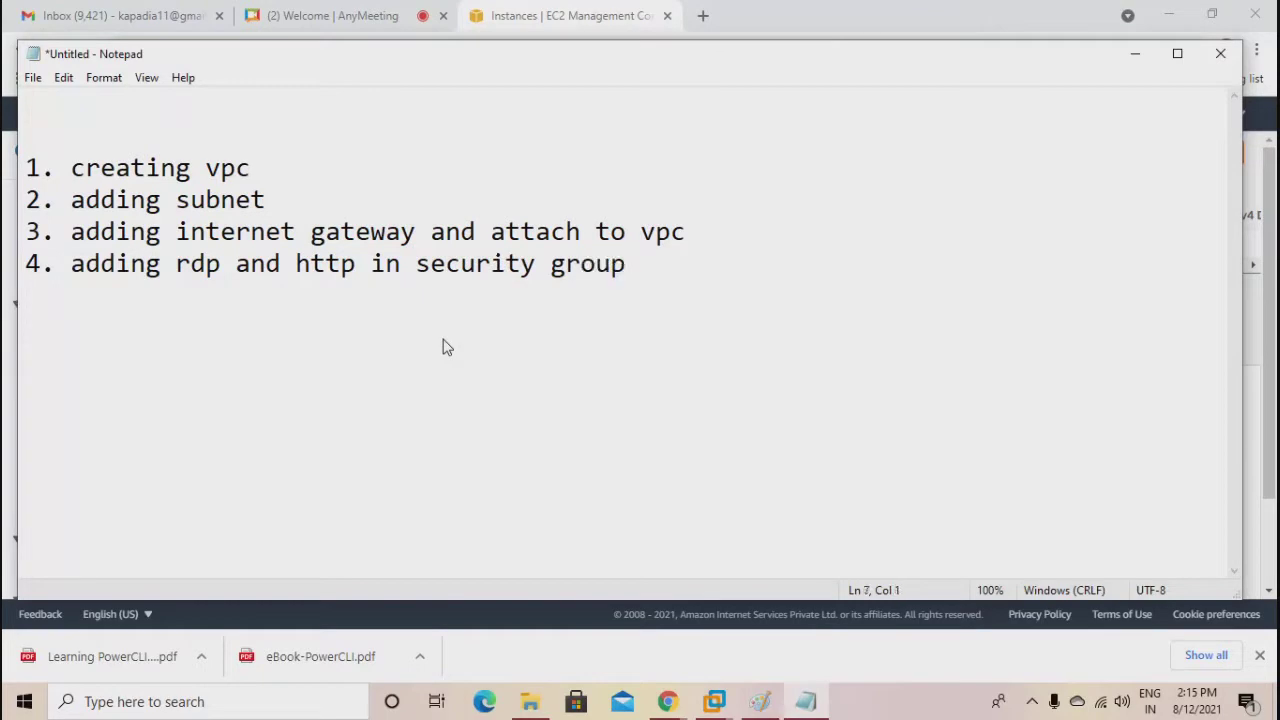
Add the lines "5. adding route to internet in route table" and "6. creating ec2 instance" to the notes.
{"action": "type", "text": "5. adding route to internet in route table"}
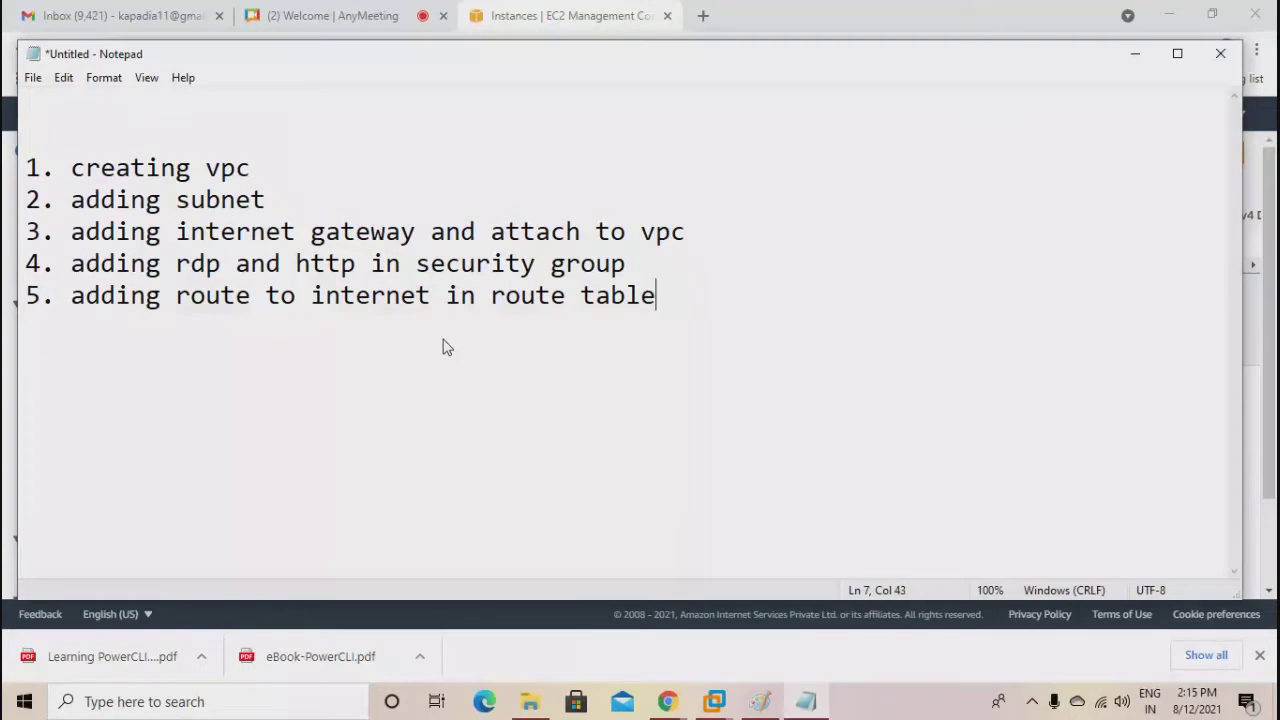
{"action": "key", "text": "Return"}
{"action": "type", "text": "6. creat"}
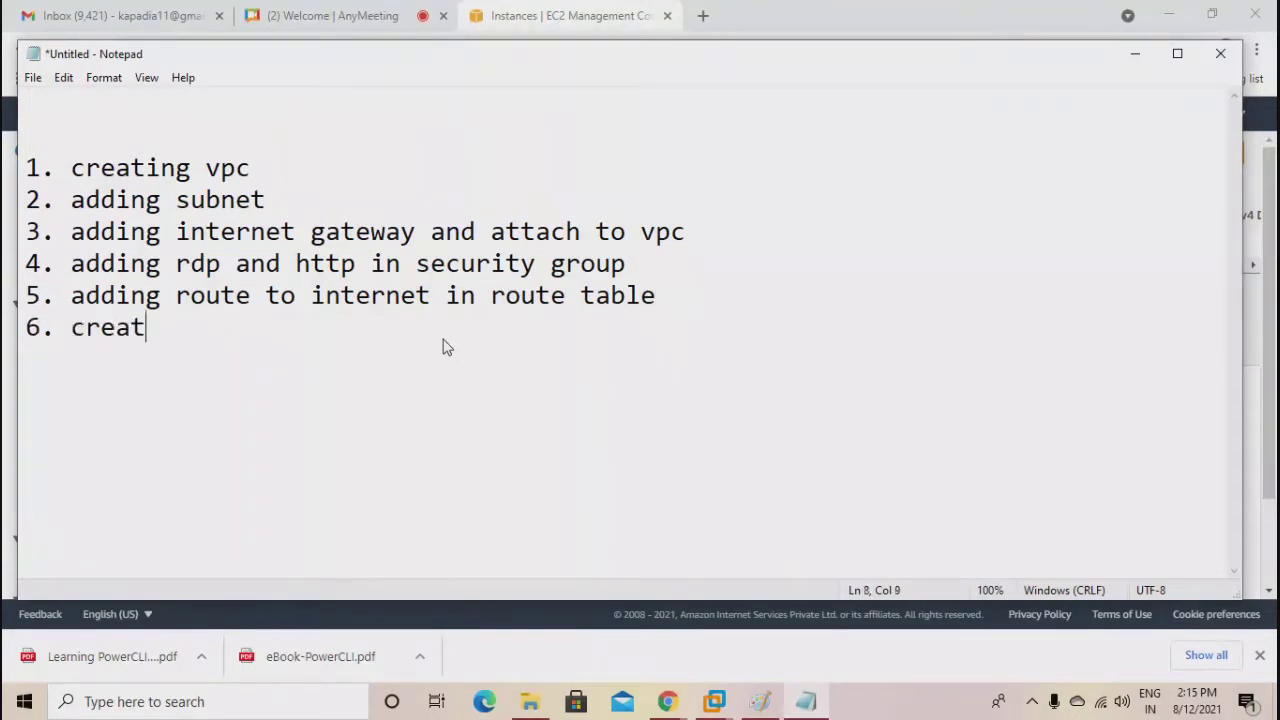
{"action": "type", "text": "ing ec2 instance"}
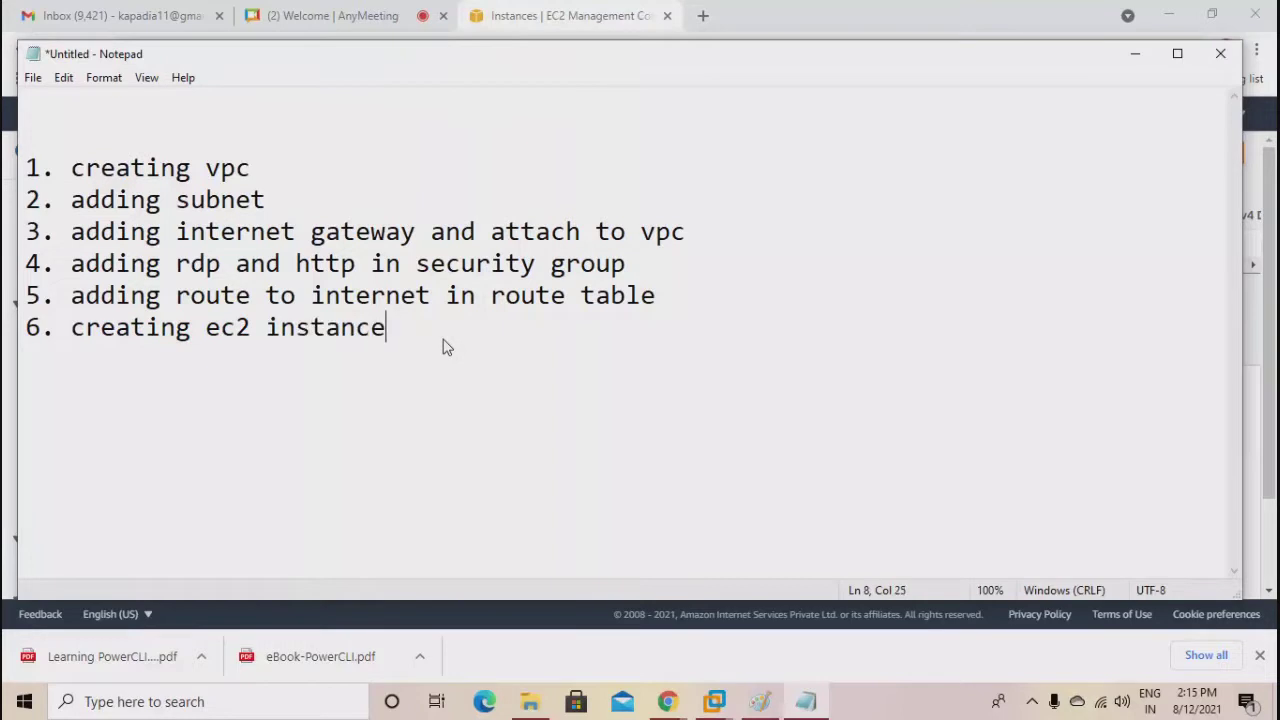
Add the lines "7. rdp to instance and configure webserver role" and "8. download website files and upload into ec2" to the notes.
{"action": "key", "text": "Return"}
{"action": "type", "text": "7. rdp to instance and"}
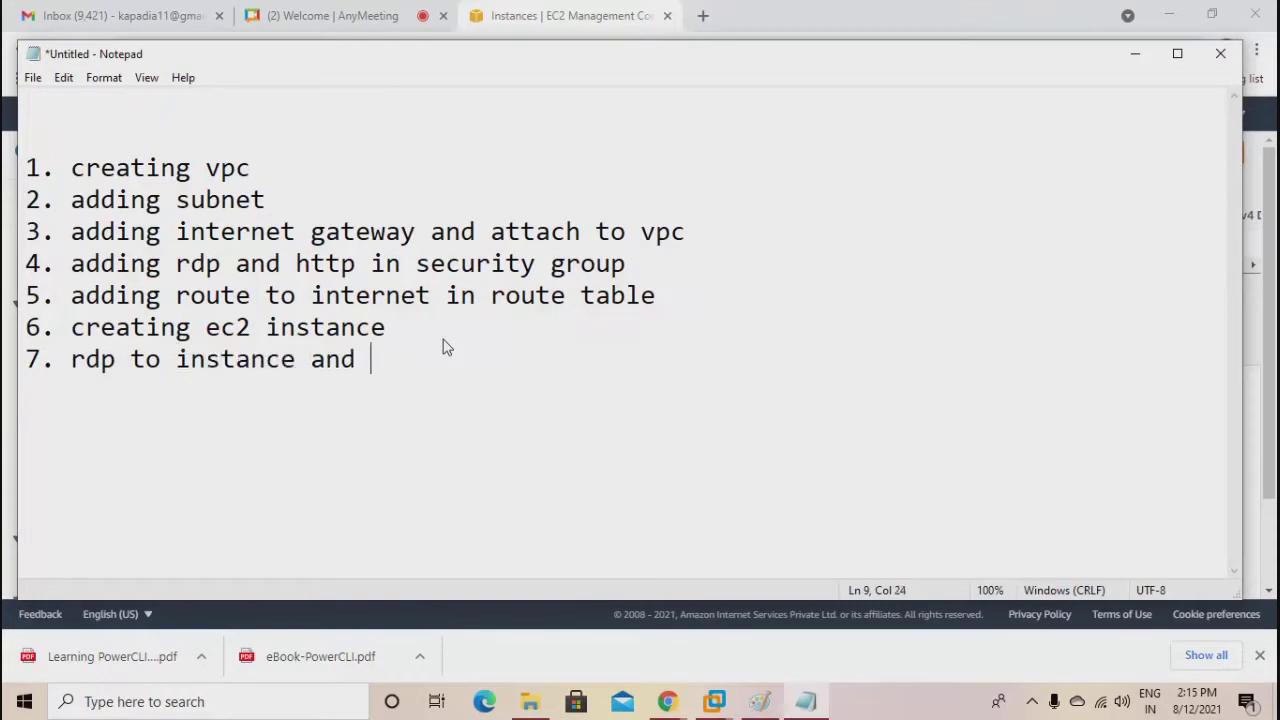
{"action": "type", "text": "configure webserver role"}
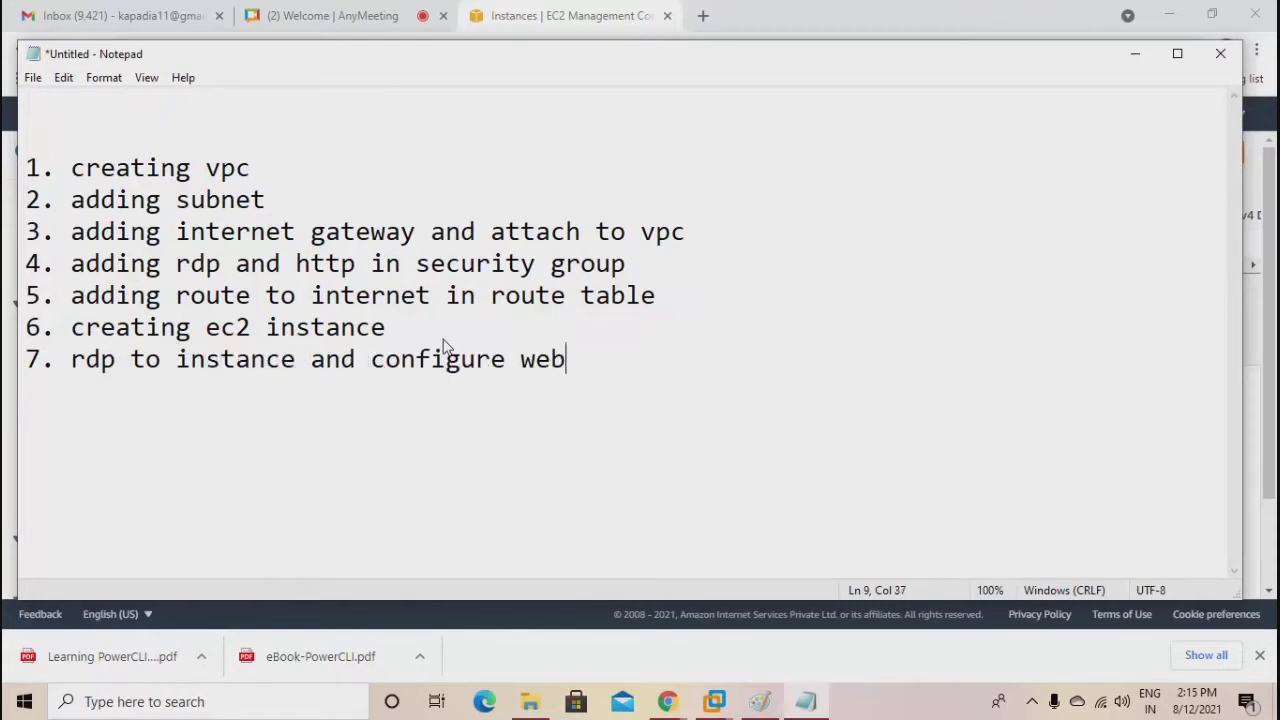
{"action": "key", "text": "Return"}
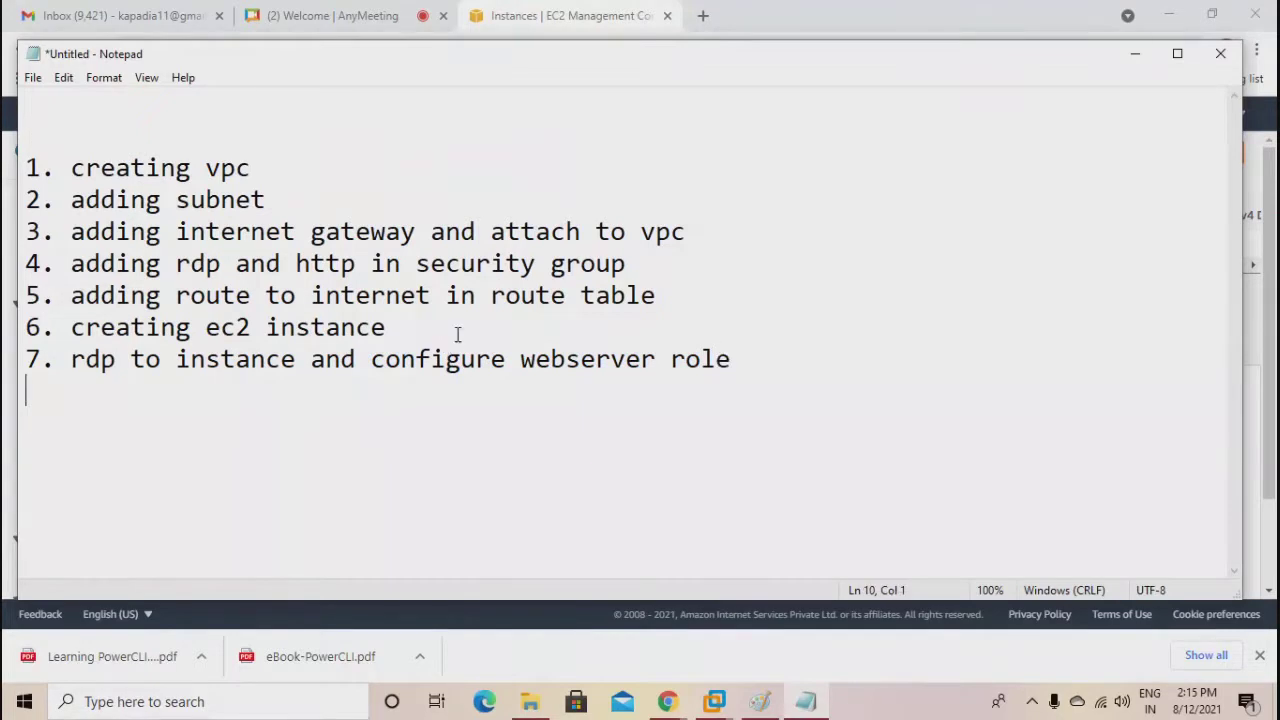
{"action": "type", "text": "8. do"}
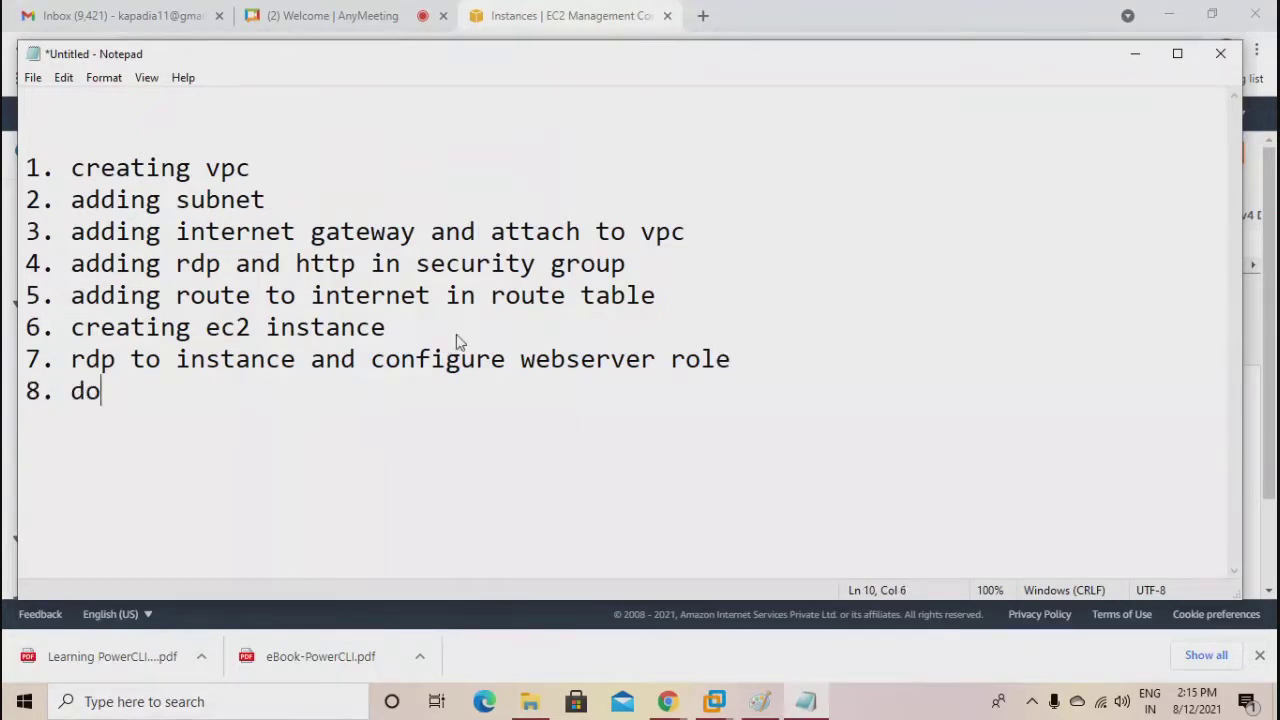
{"action": "type", "text": "wnload web"}
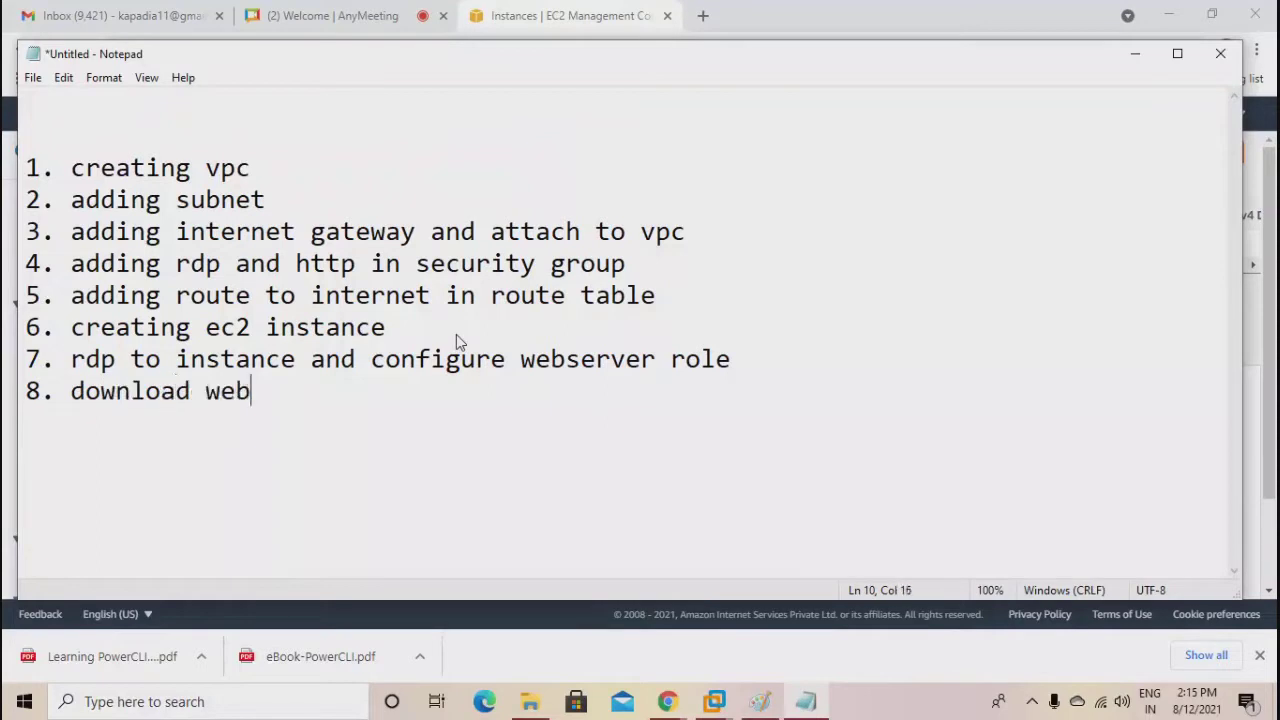
{"action": "type", "text": "site files "}
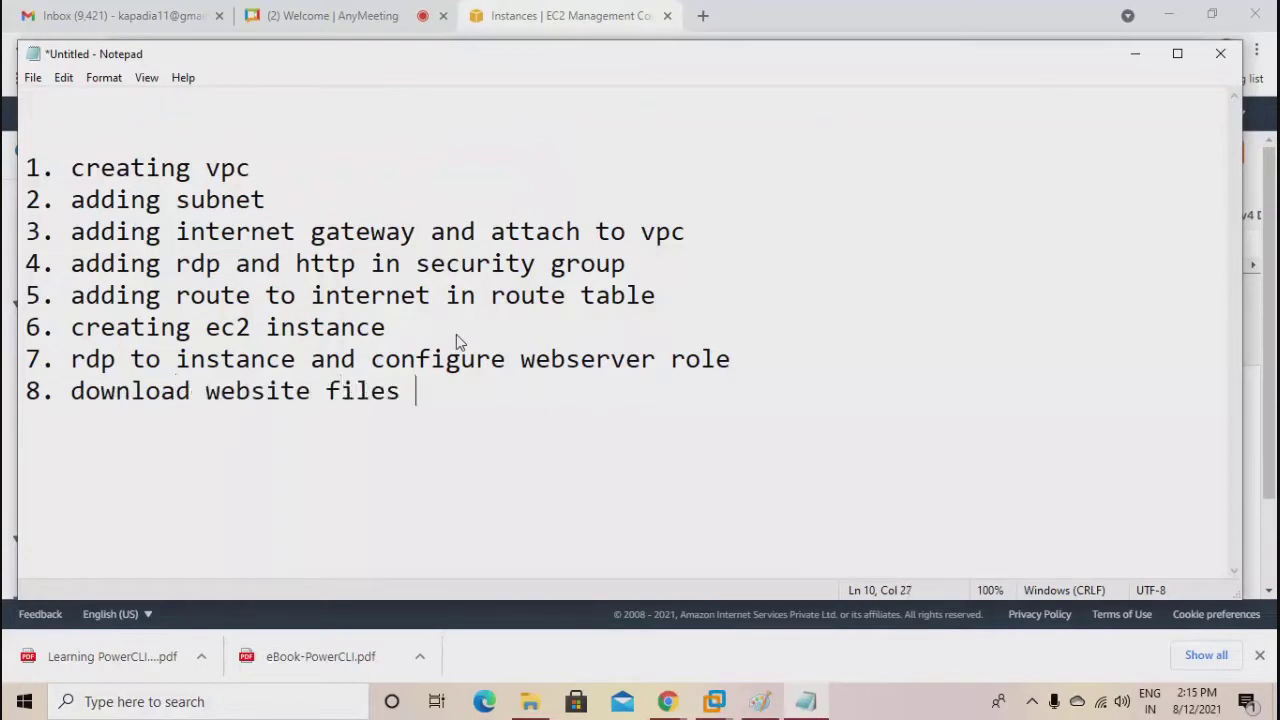
{"action": "type", "text": "and uploa"}
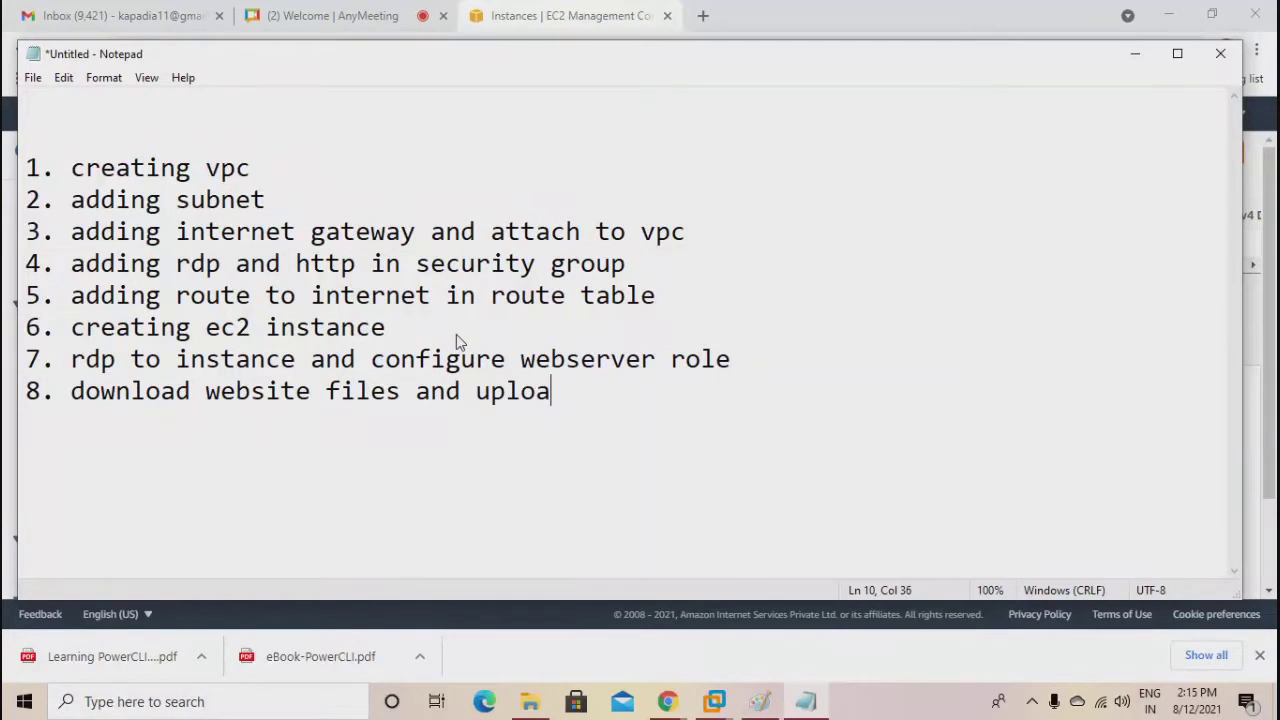
{"action": "type", "text": "d into ec2"}
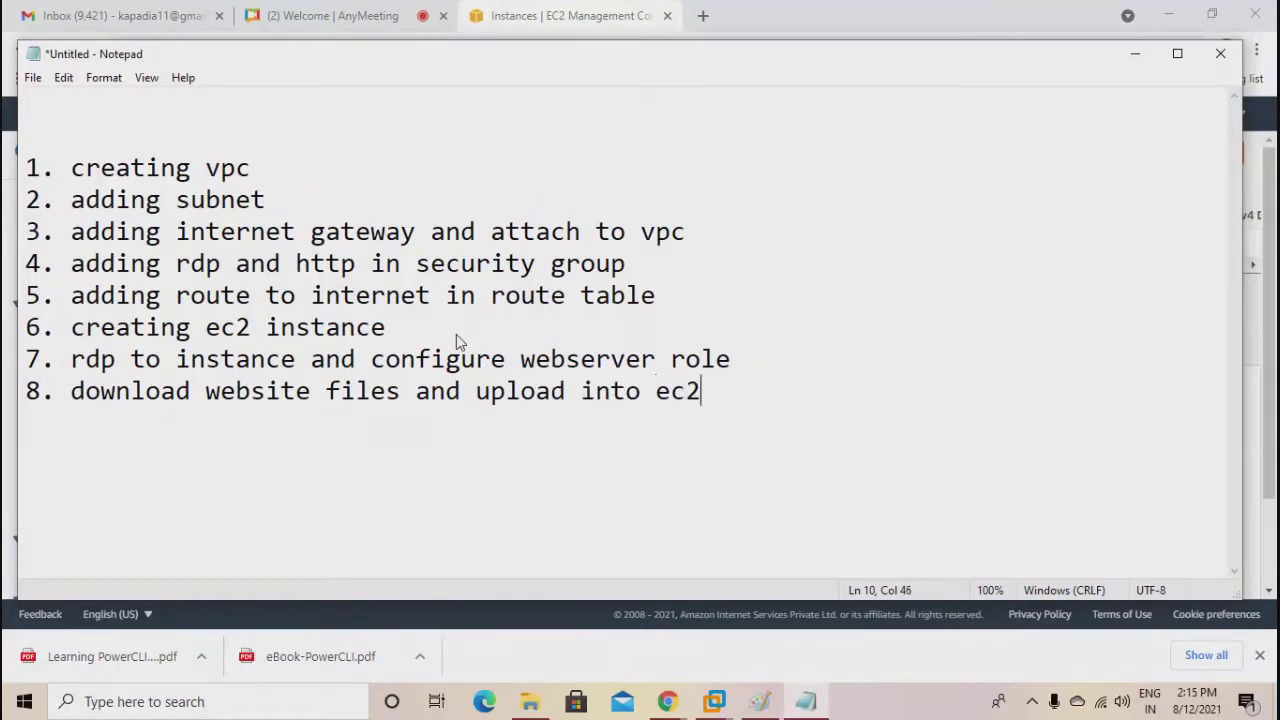
Add the line "9. verify website access" to the notes.
{"action": "key", "text": "Return"}
{"action": "type", "text": "9. verify website access"}
{"action": "key", "text": "Return"}
Add the line "10. repeat steps 6 to 9 (for 2nd webserver)" to the notes.
{"action": "type", "text": "10. "}
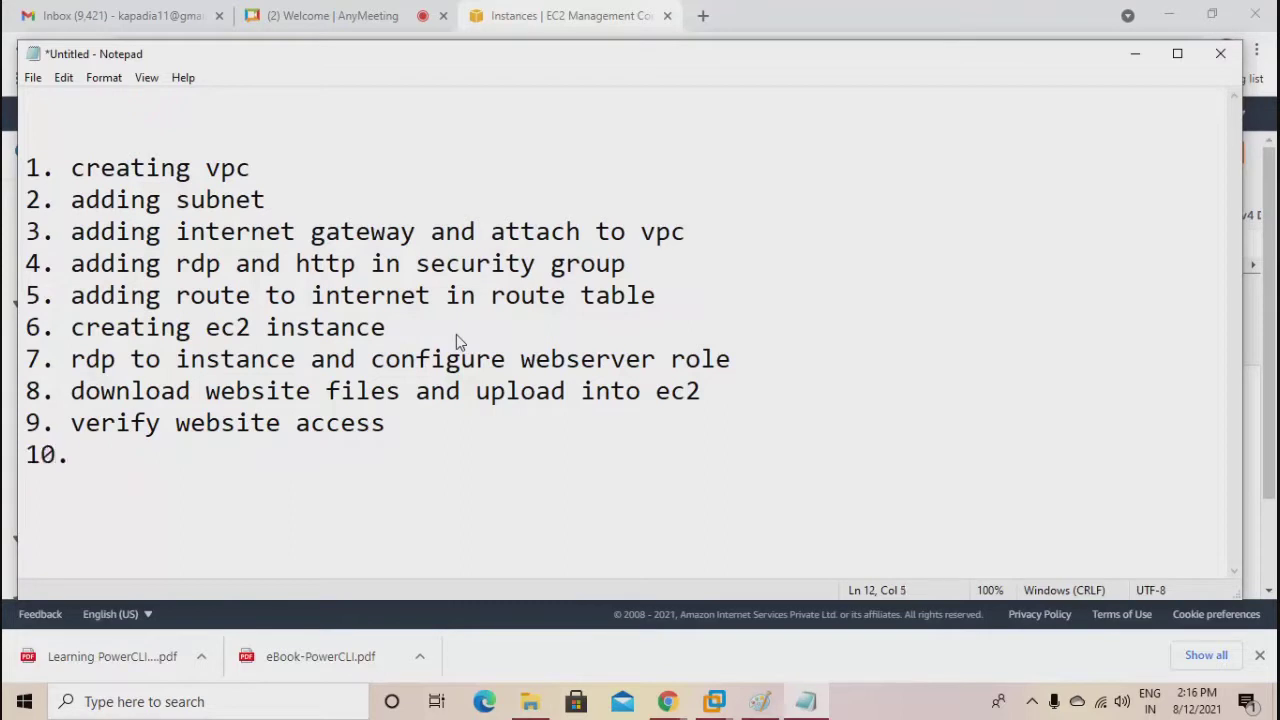
{"action": "type", "text": "repeat steps"}
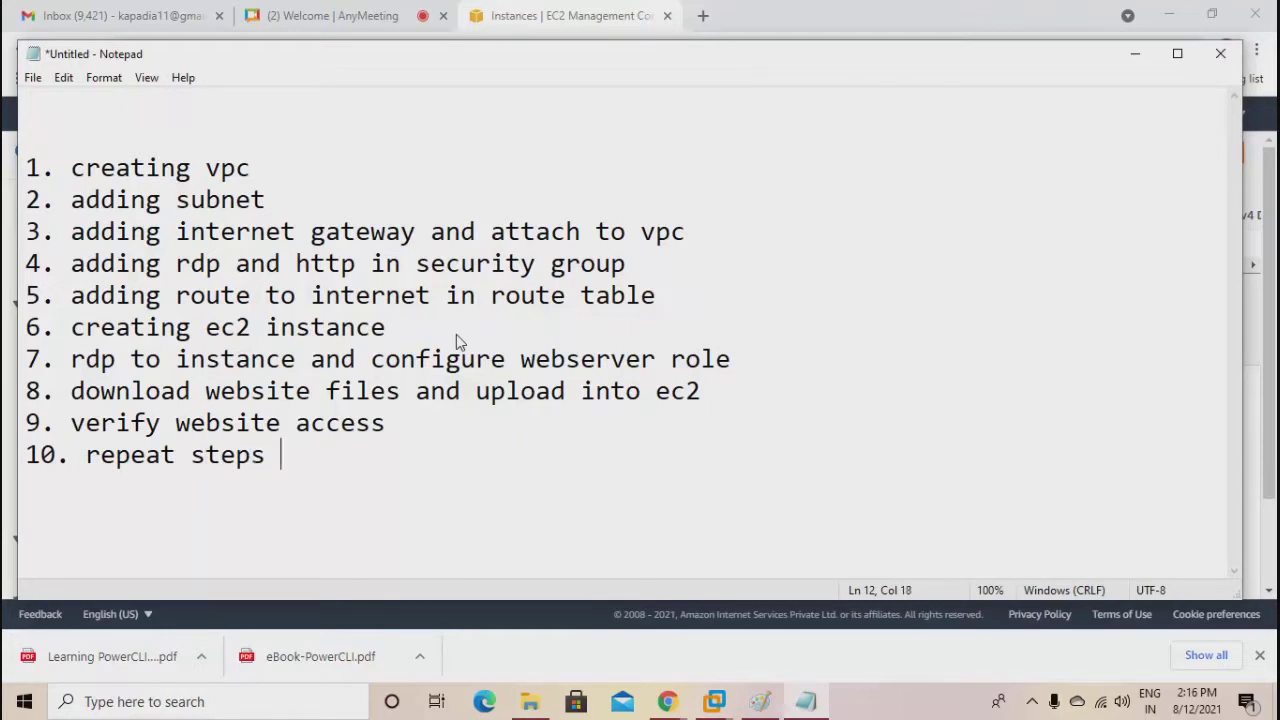
{"action": "type", "text": " 6 to 9"}
{"action": "key", "text": "Return"}
{"action": "key", "text": "BackSpace"}
{"action": "type", "text": "(for "}
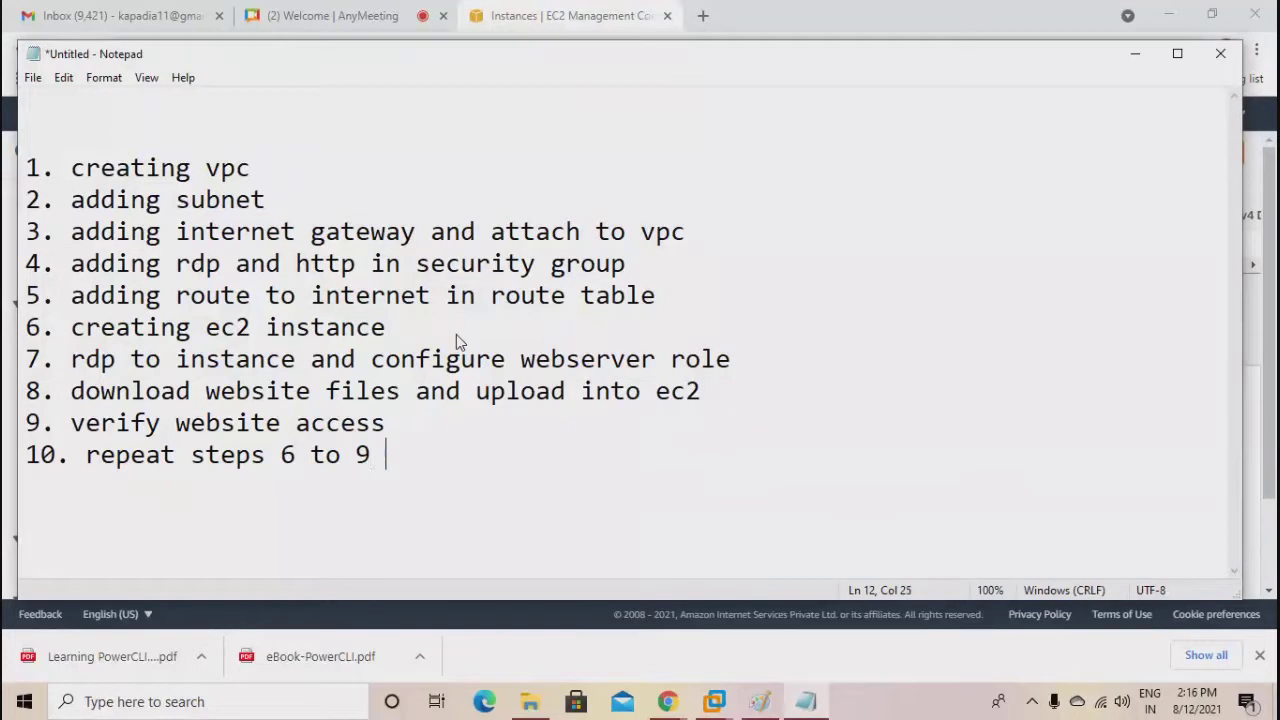
{"action": "type", "text": "2n"}
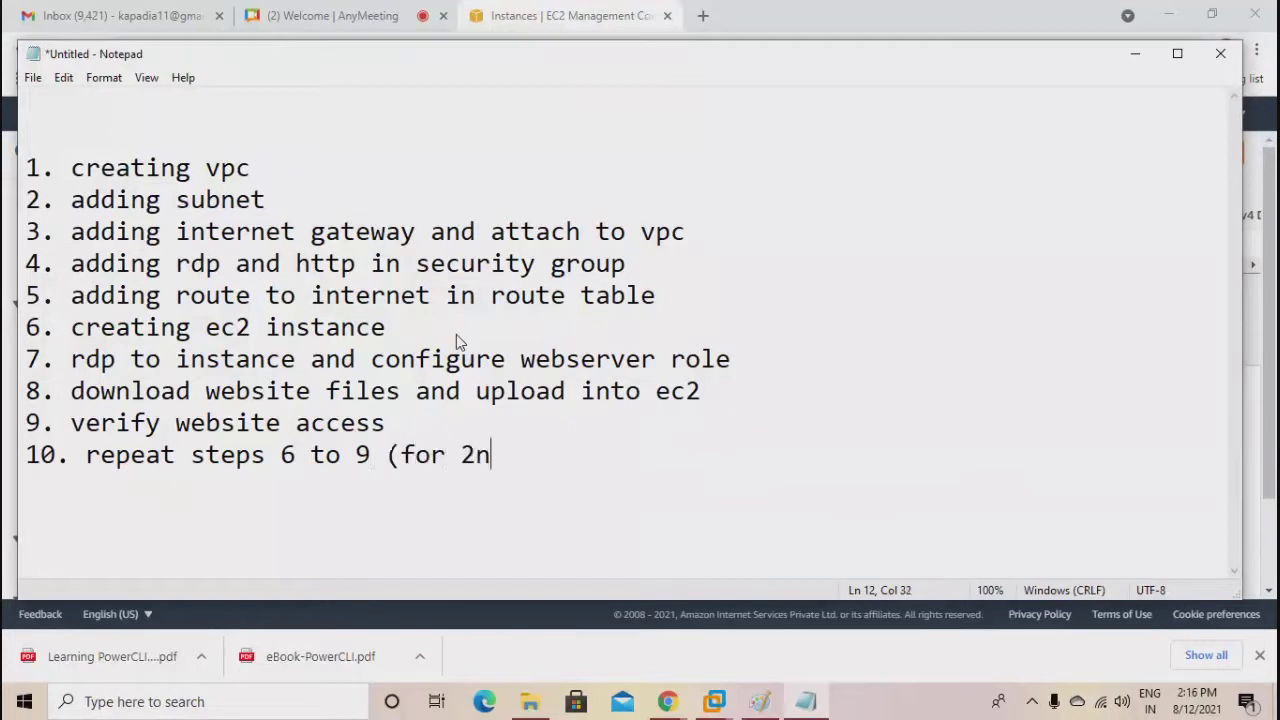
{"action": "type", "text": "d webserver)"}
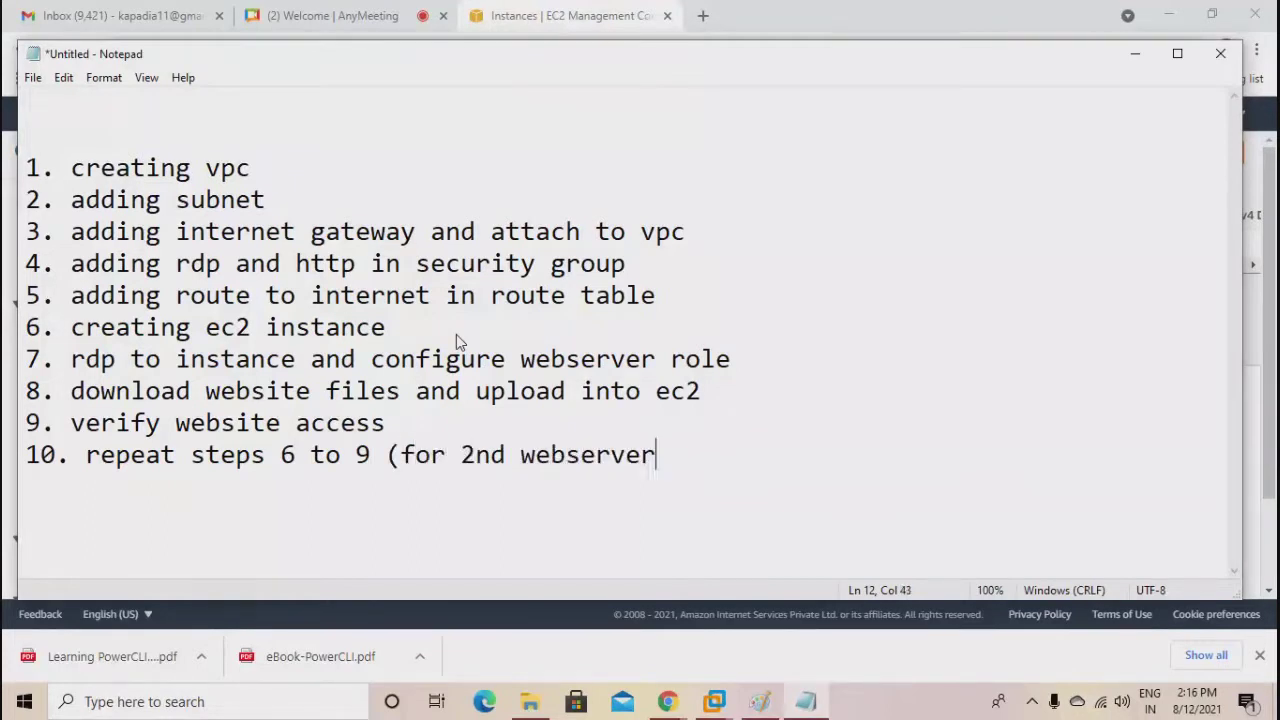
{"action": "key", "text": "Return"}
Back in the EC2 console, refresh the instances and download the remote desktop file for the webserver instance from its RDP client connection options.
{"action": "left_click", "coordinate": [1137, 53]}
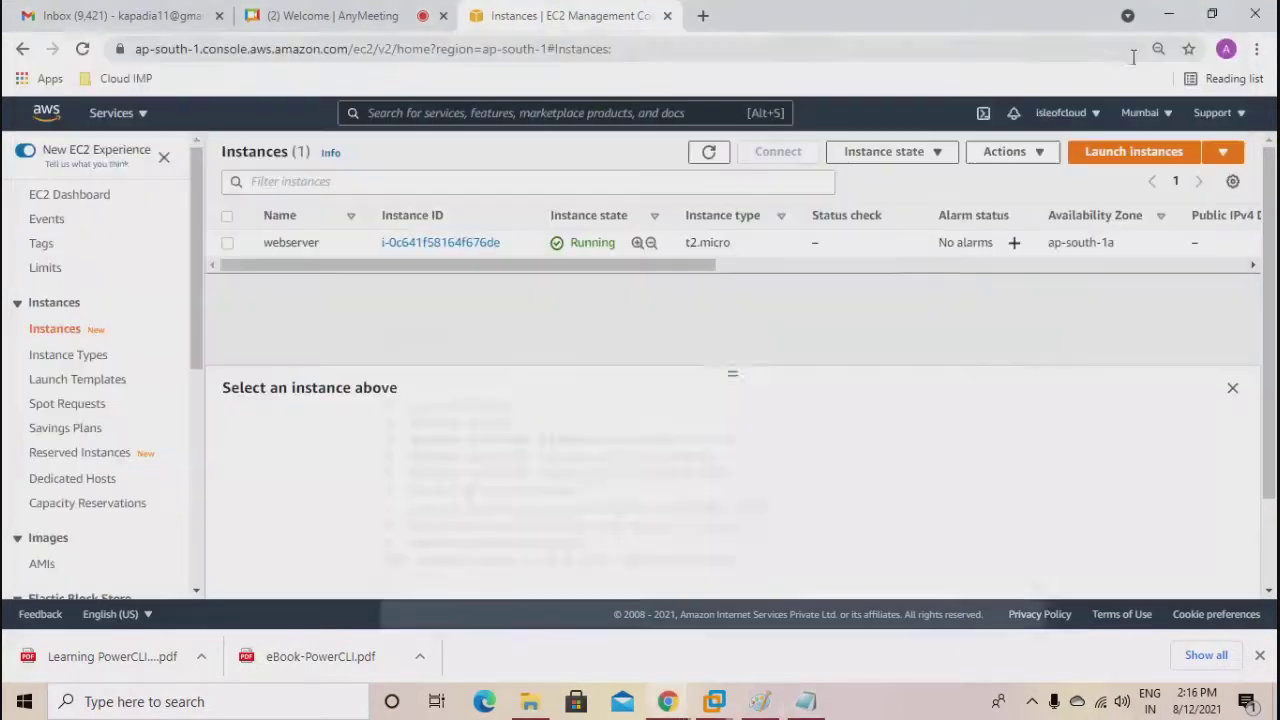
{"action": "left_click", "coordinate": [709, 151]}
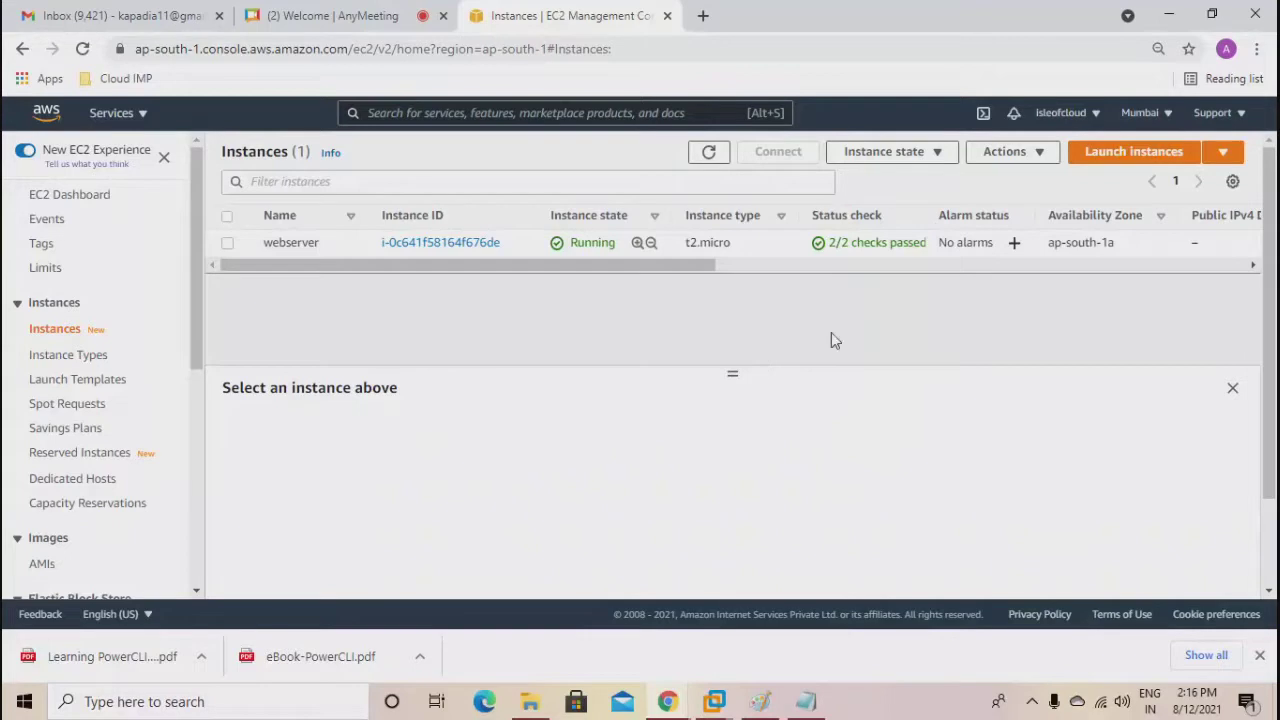
{"action": "left_click", "coordinate": [228, 243]}
{"action": "left_click", "coordinate": [770, 155]}
{"action": "left_click", "coordinate": [262, 294]}
{"action": "scroll", "coordinate": [306, 414], "scroll_direction": "down", "scroll_amount": 1}
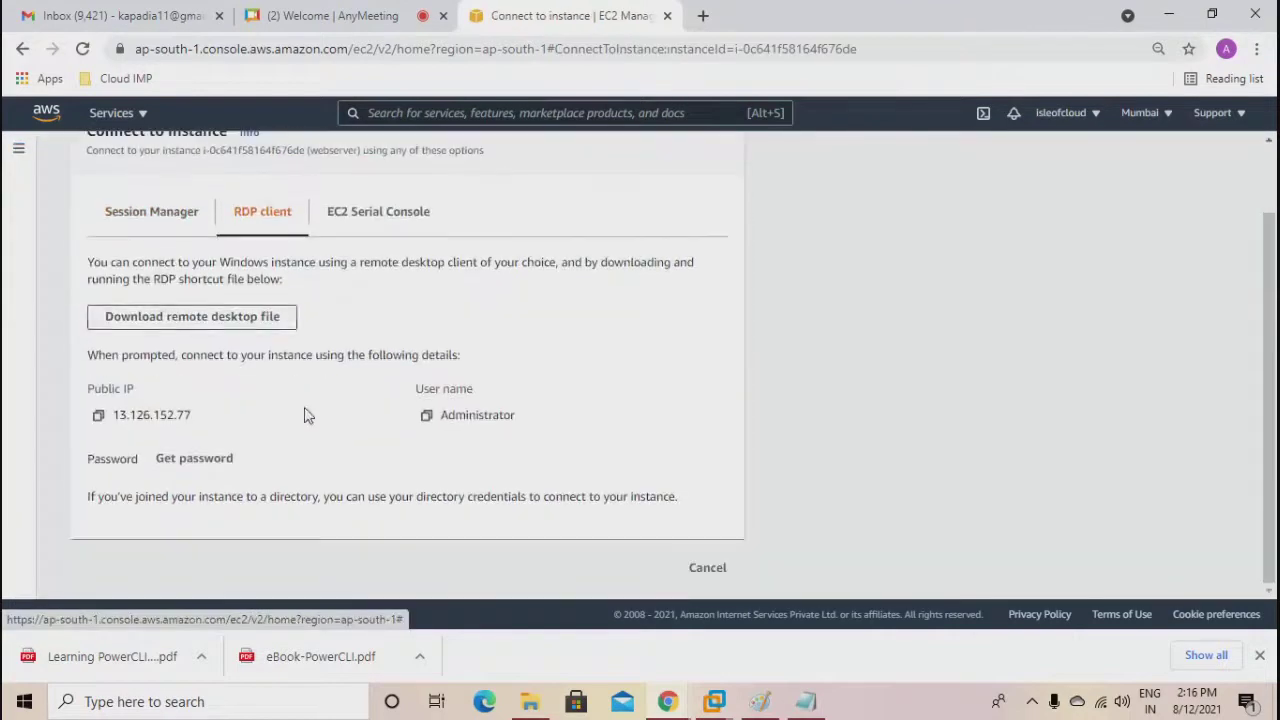
{"action": "left_click", "coordinate": [195, 322]}
Decrypt the instance's Windows password with the key file 10thAugmumkey.pem from Downloads and copy the password.
{"action": "left_click", "coordinate": [195, 459]}
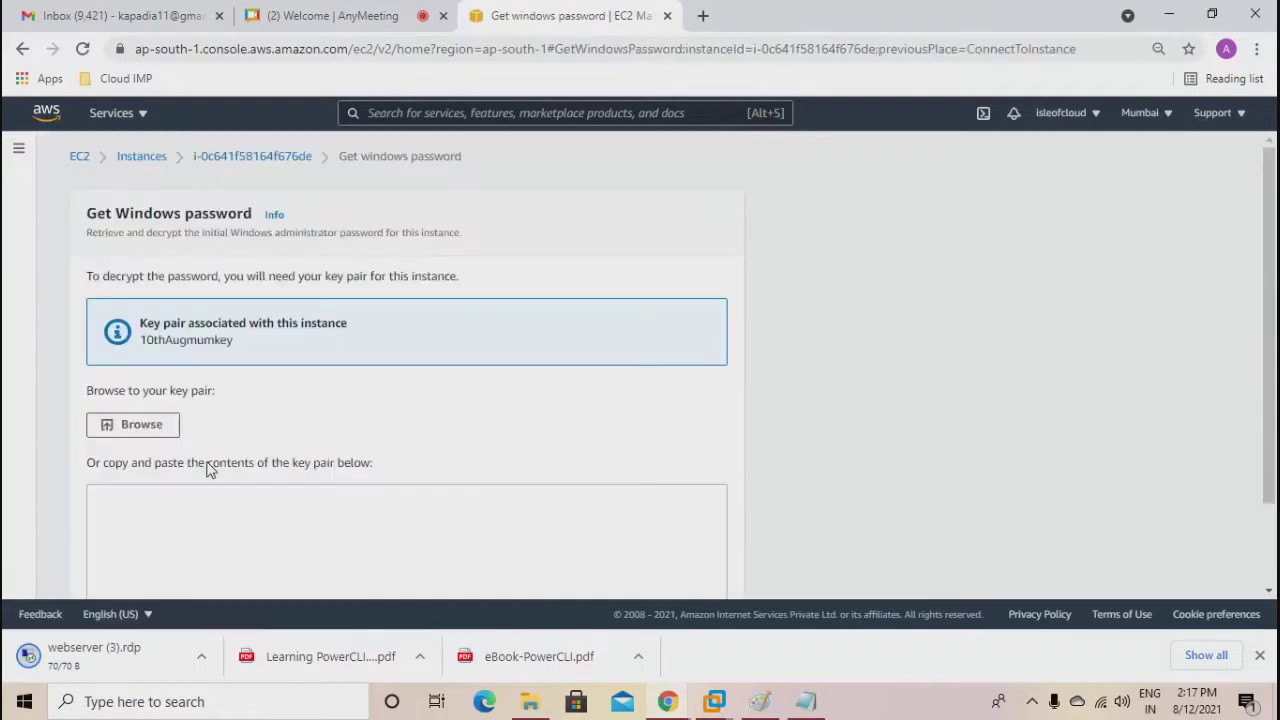
{"action": "left_click", "coordinate": [133, 424]}
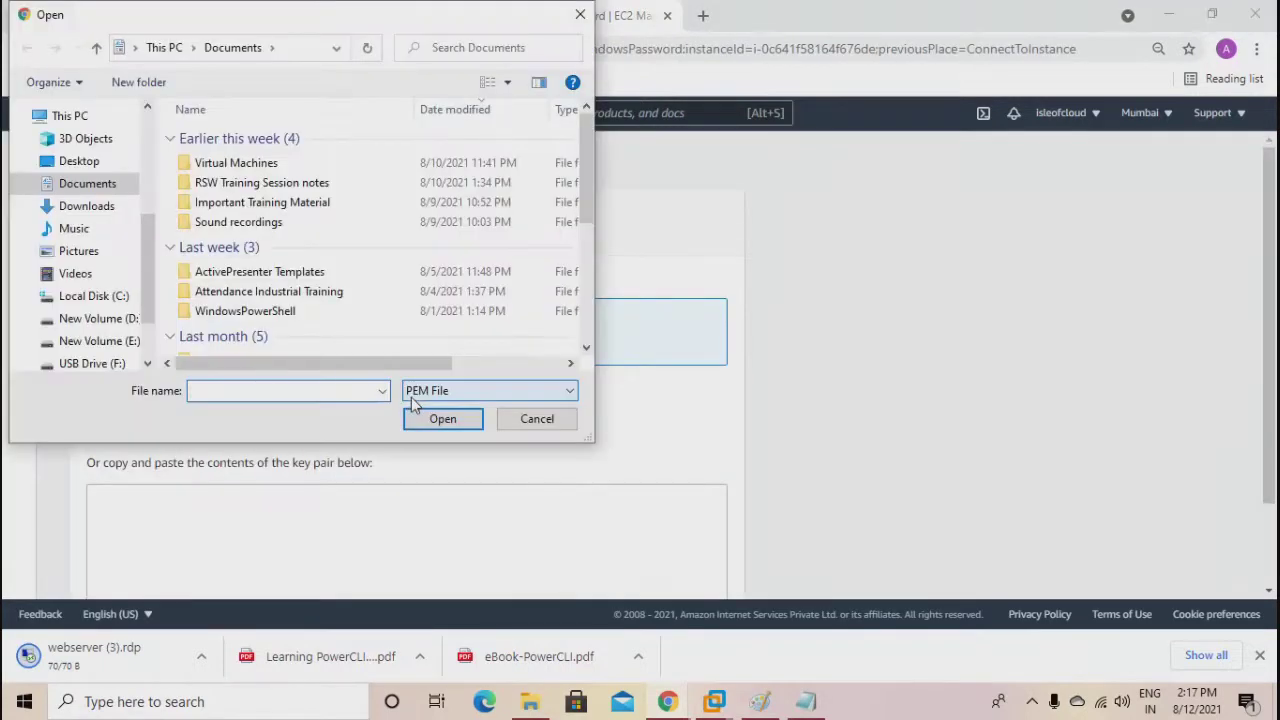
{"action": "left_click", "coordinate": [87, 206]}
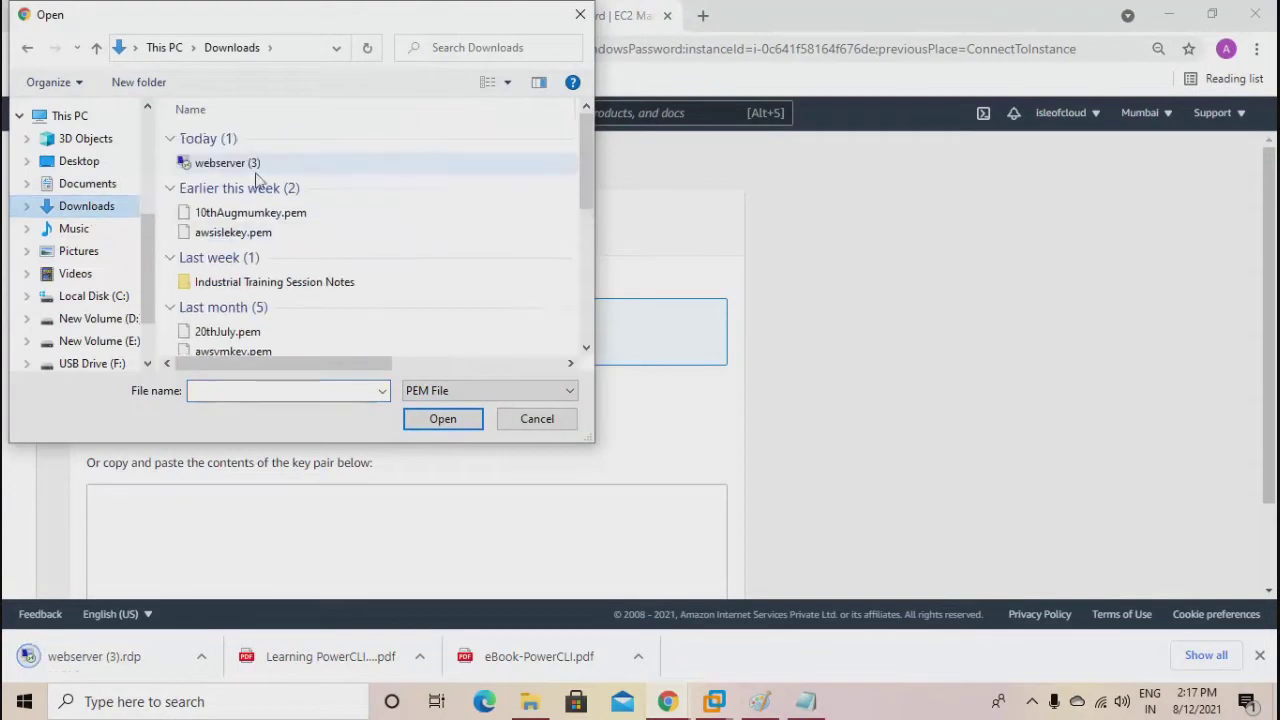
{"action": "left_click", "coordinate": [250, 163]}
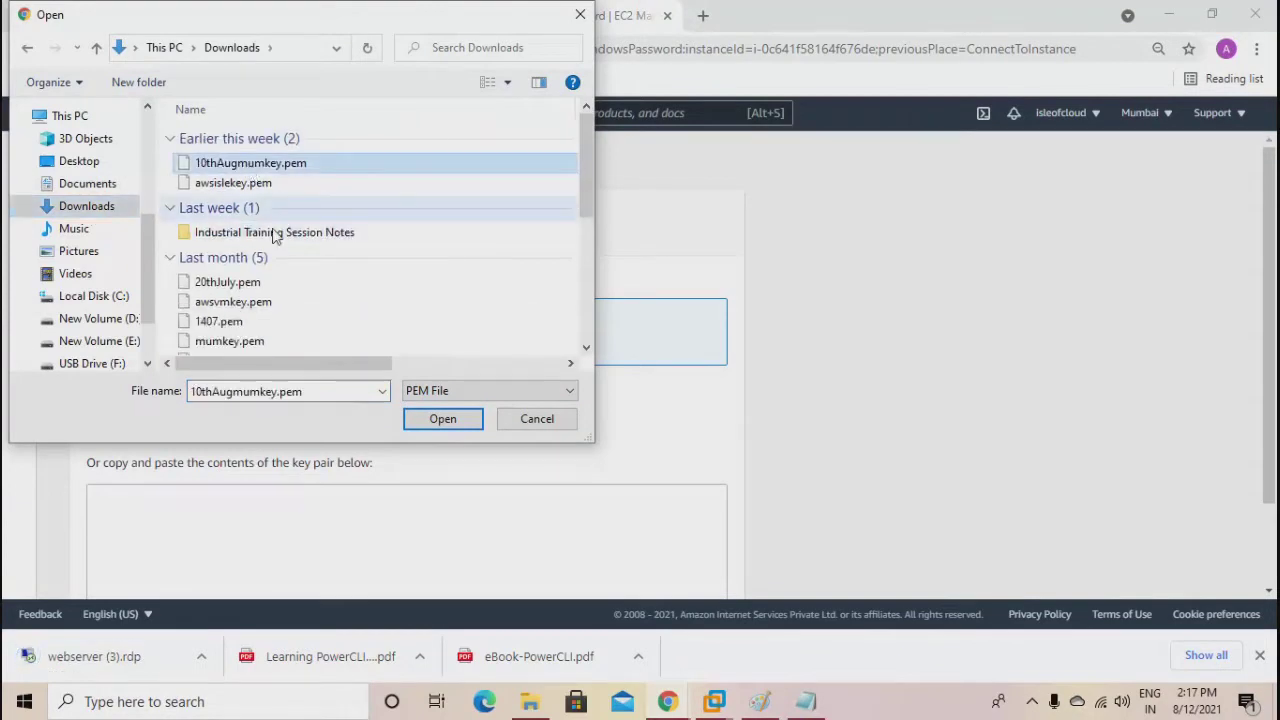
{"action": "left_click", "coordinate": [424, 422]}
{"action": "scroll", "coordinate": [545, 430], "scroll_direction": "down", "scroll_amount": 3}
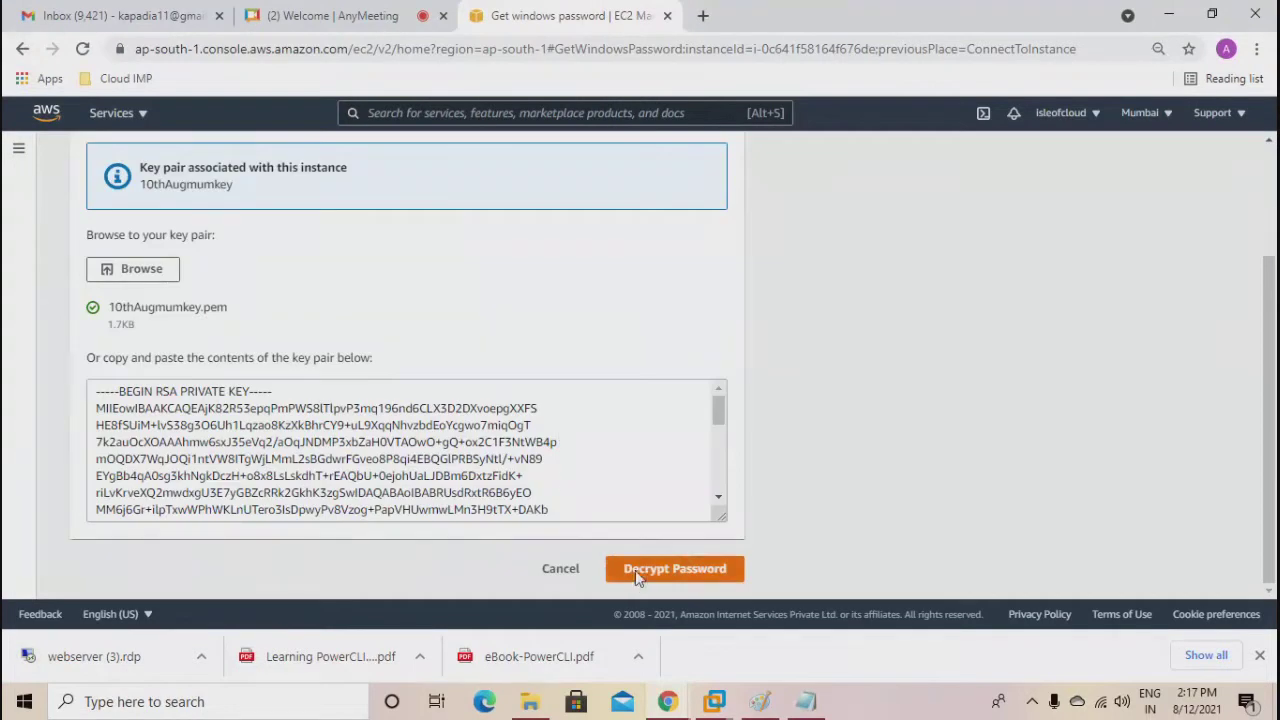
{"action": "left_click", "coordinate": [635, 570]}
{"action": "left_click", "coordinate": [98, 457]}
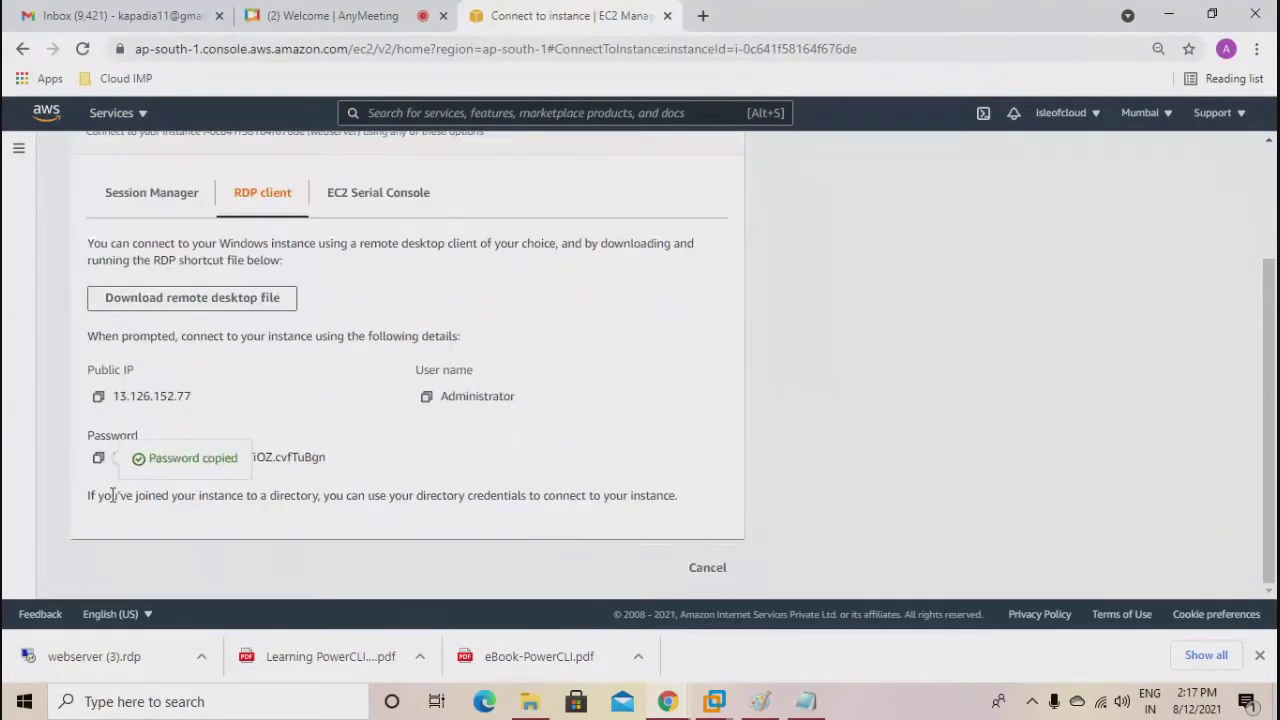
Connect to the webserver instance over remote desktop with the Administrator password, accept the connection, and decline network discovery.
{"action": "left_click", "coordinate": [764, 449]}
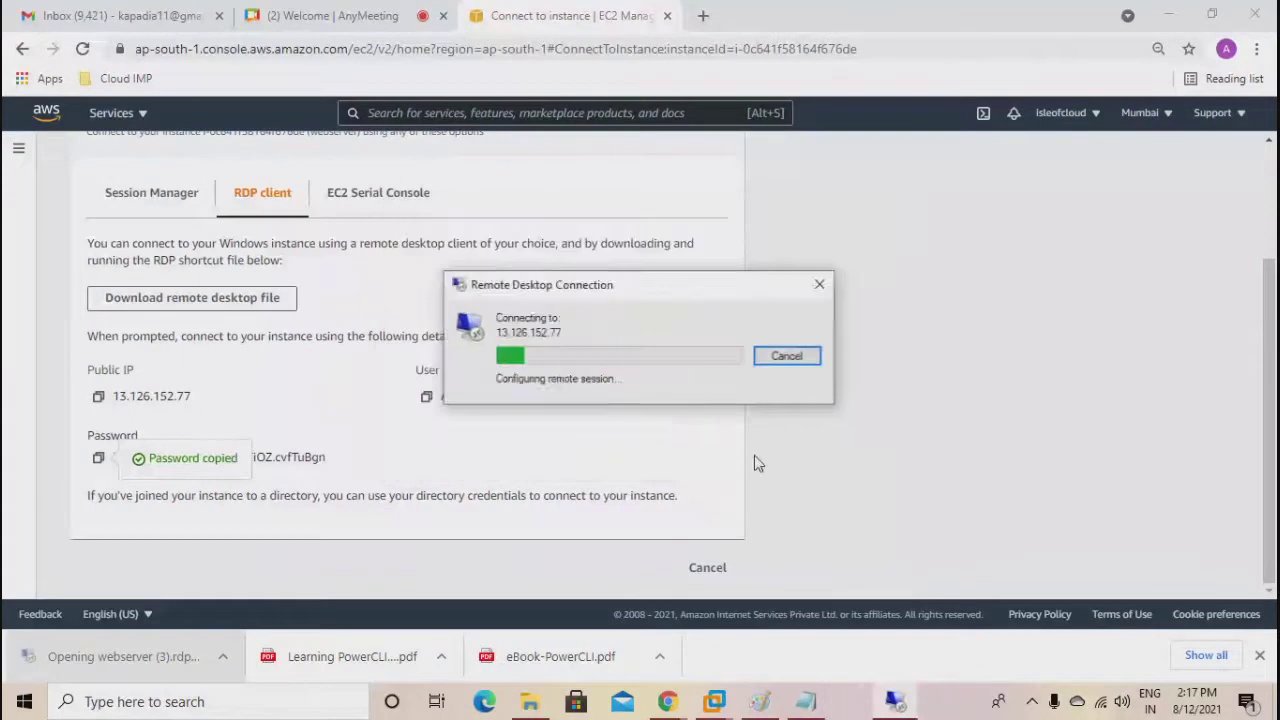
{"action": "key", "text": "ctrl+v"}
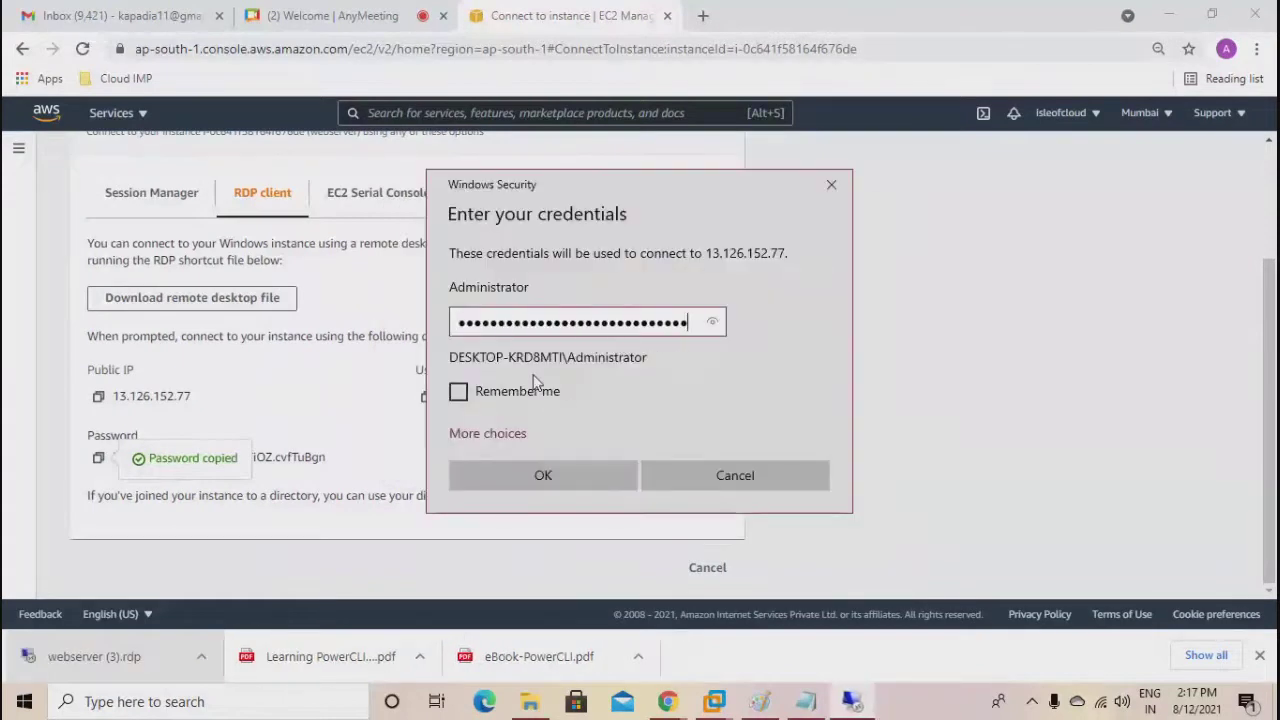
{"action": "left_click", "coordinate": [546, 479]}
{"action": "left_click", "coordinate": [690, 500]}
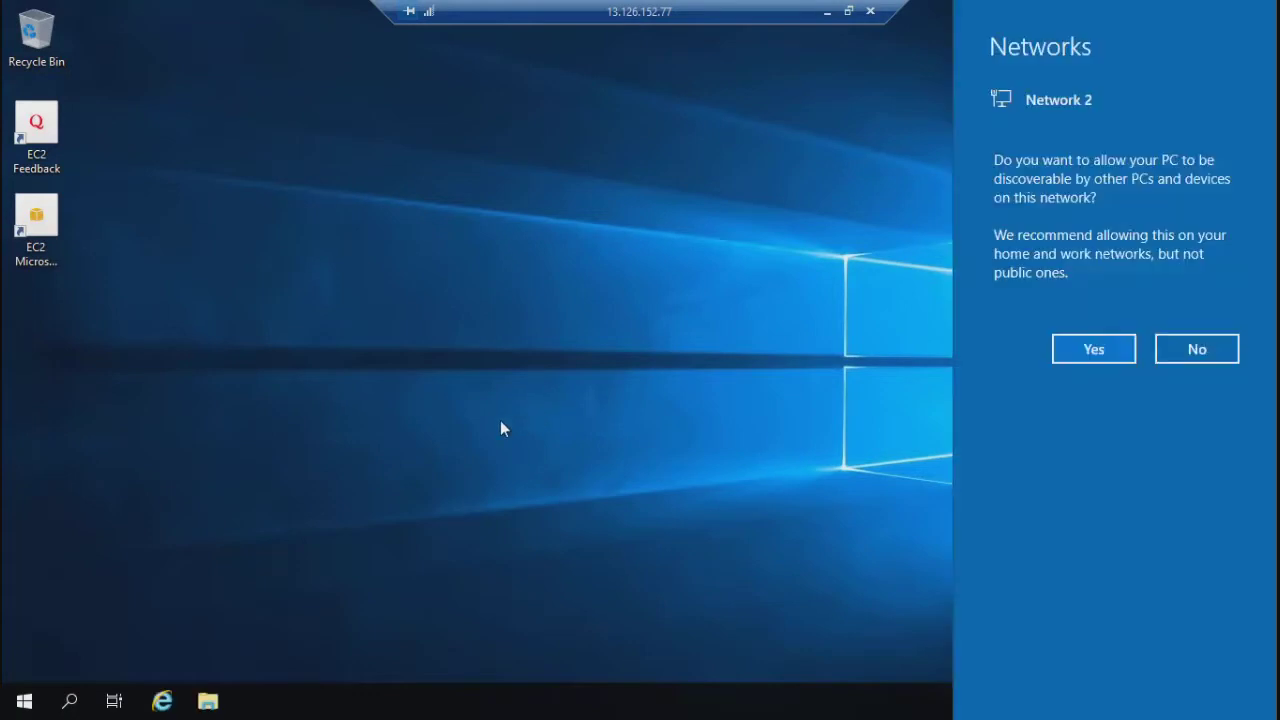
{"action": "left_click", "coordinate": [1177, 348]}
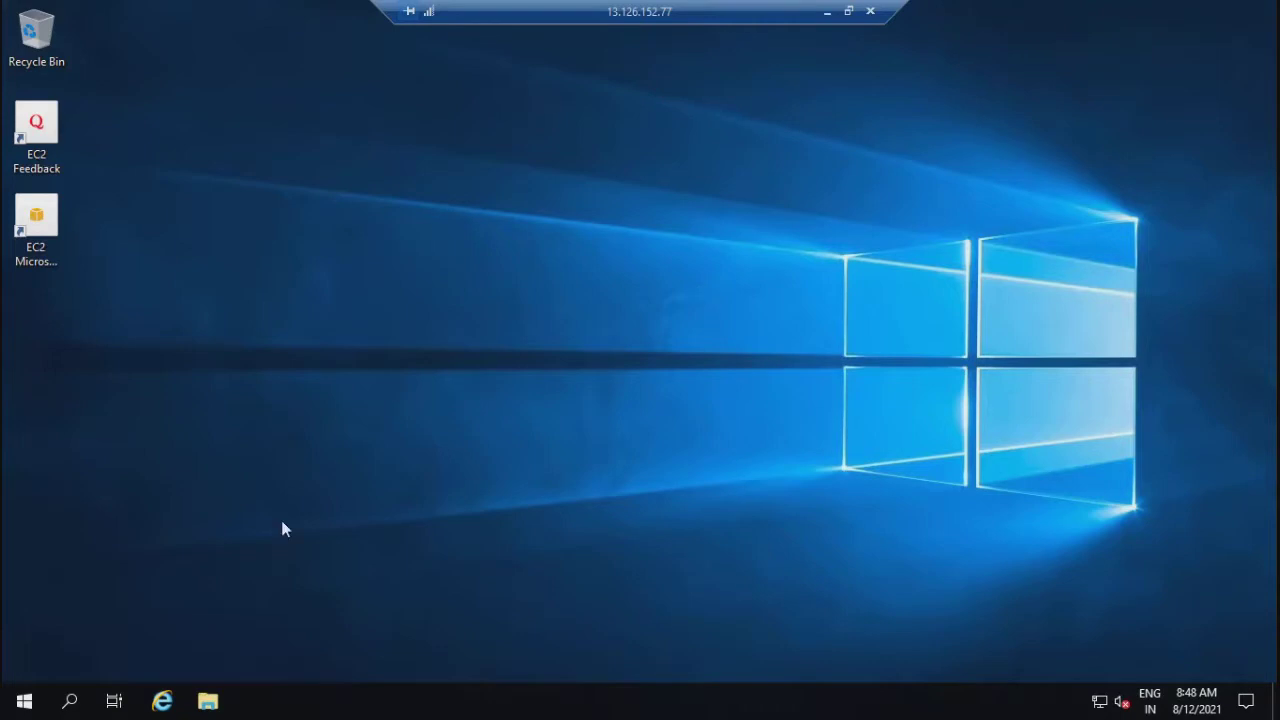
Search for "server" on the remote instance and open Server Manager.
{"action": "left_click", "coordinate": [73, 704]}
{"action": "type", "text": "s"}
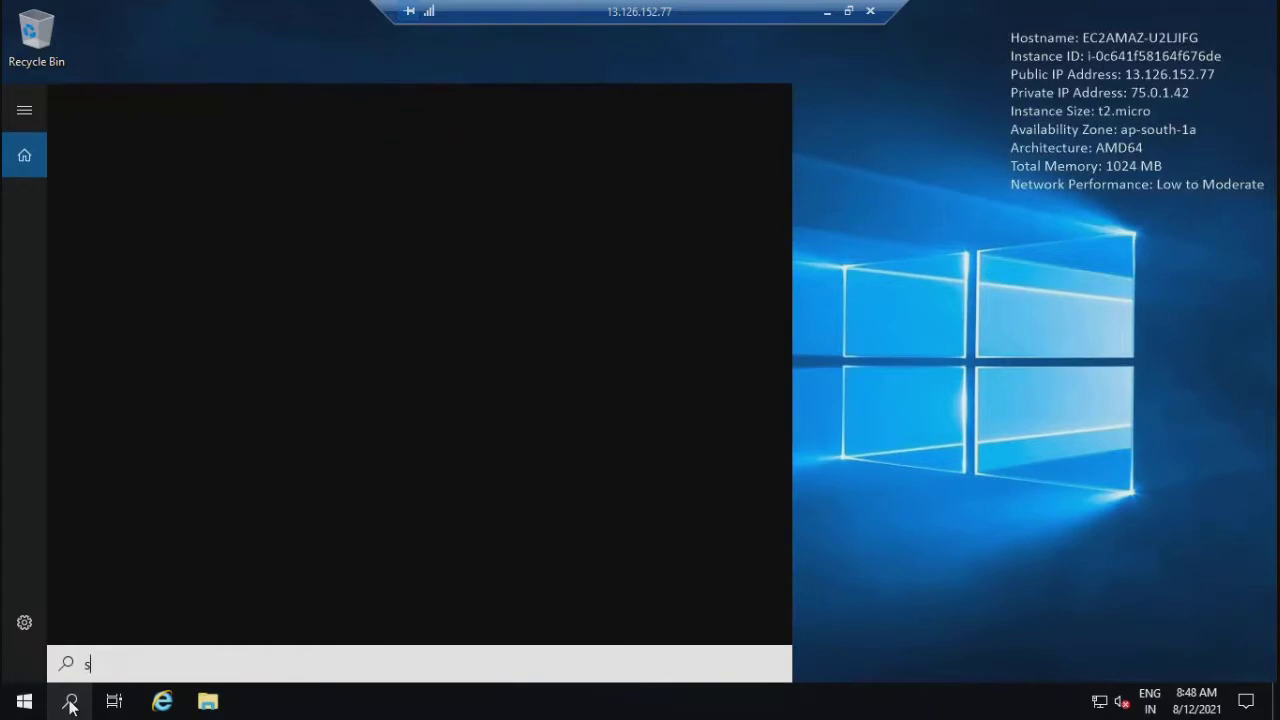
{"action": "type", "text": "werver"}
{"action": "key", "text": "BackSpace"}
{"action": "key", "text": "BackSpace"}
{"action": "key", "text": "BackSpace"}
{"action": "key", "text": "BackSpace"}
{"action": "key", "text": "BackSpace"}
{"action": "key", "text": "BackSpace"}
{"action": "key", "text": "BackSpace"}
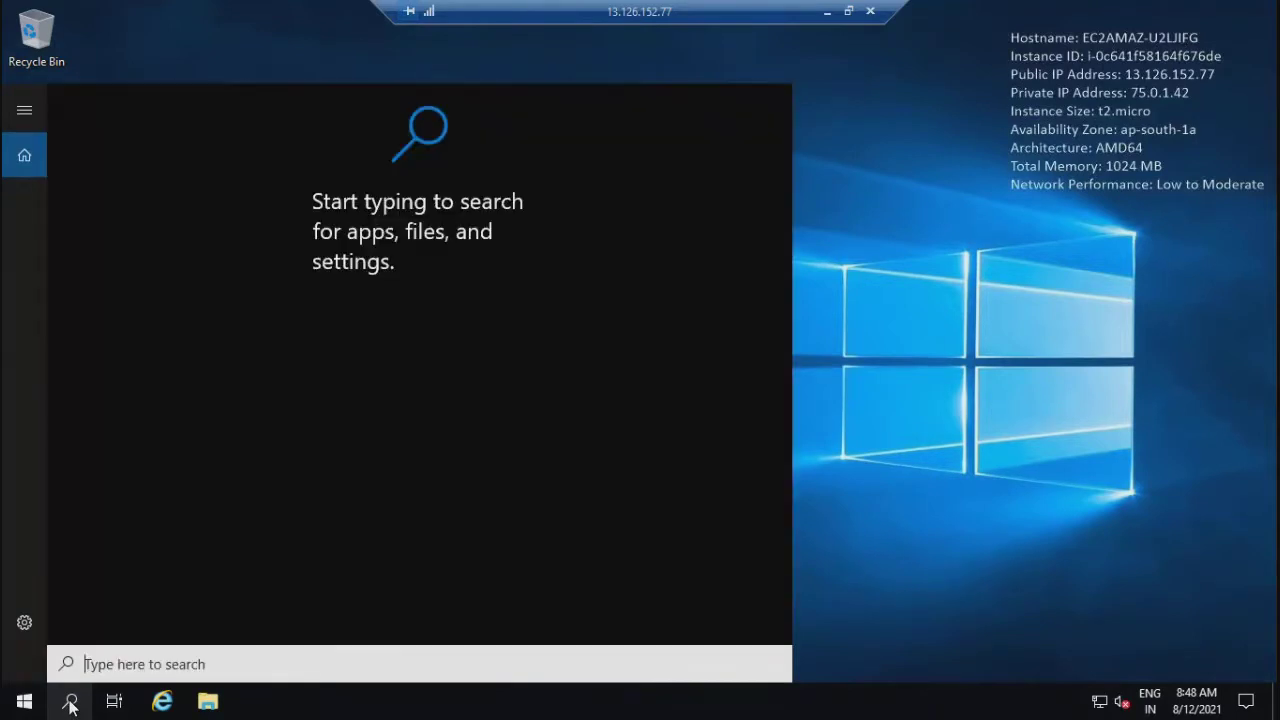
{"action": "type", "text": "server"}
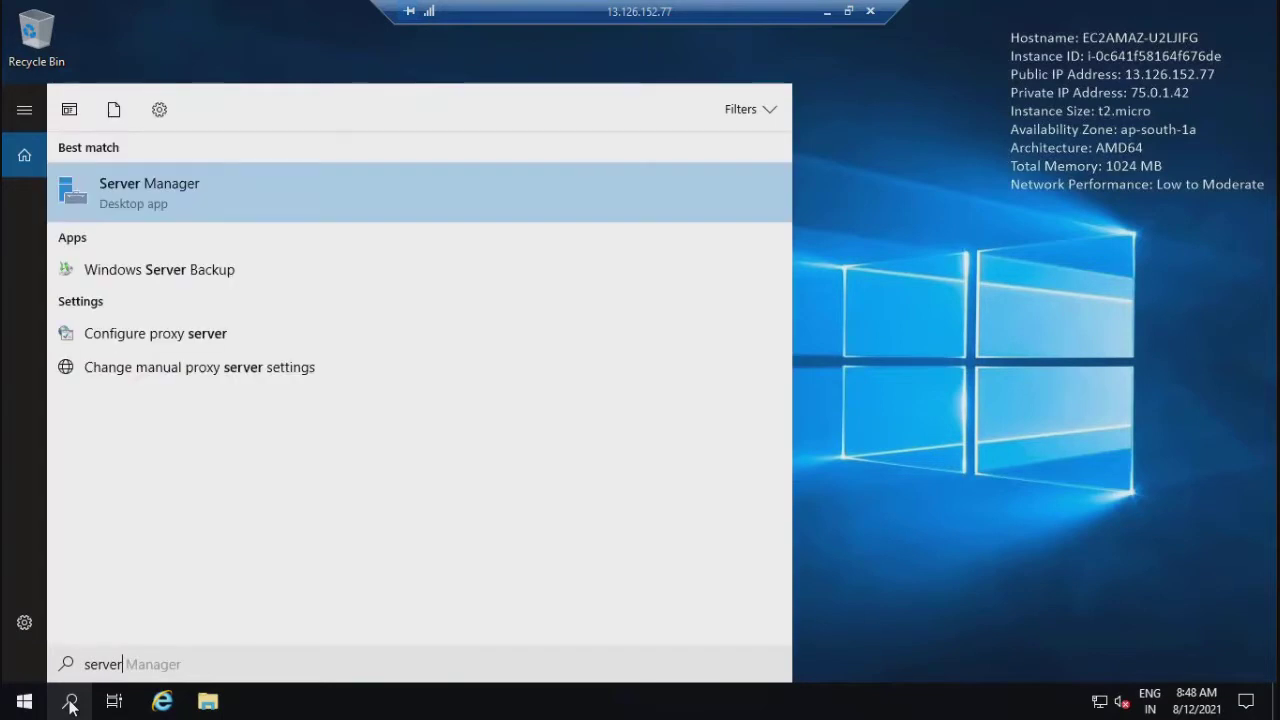
{"action": "left_click", "coordinate": [134, 191]}
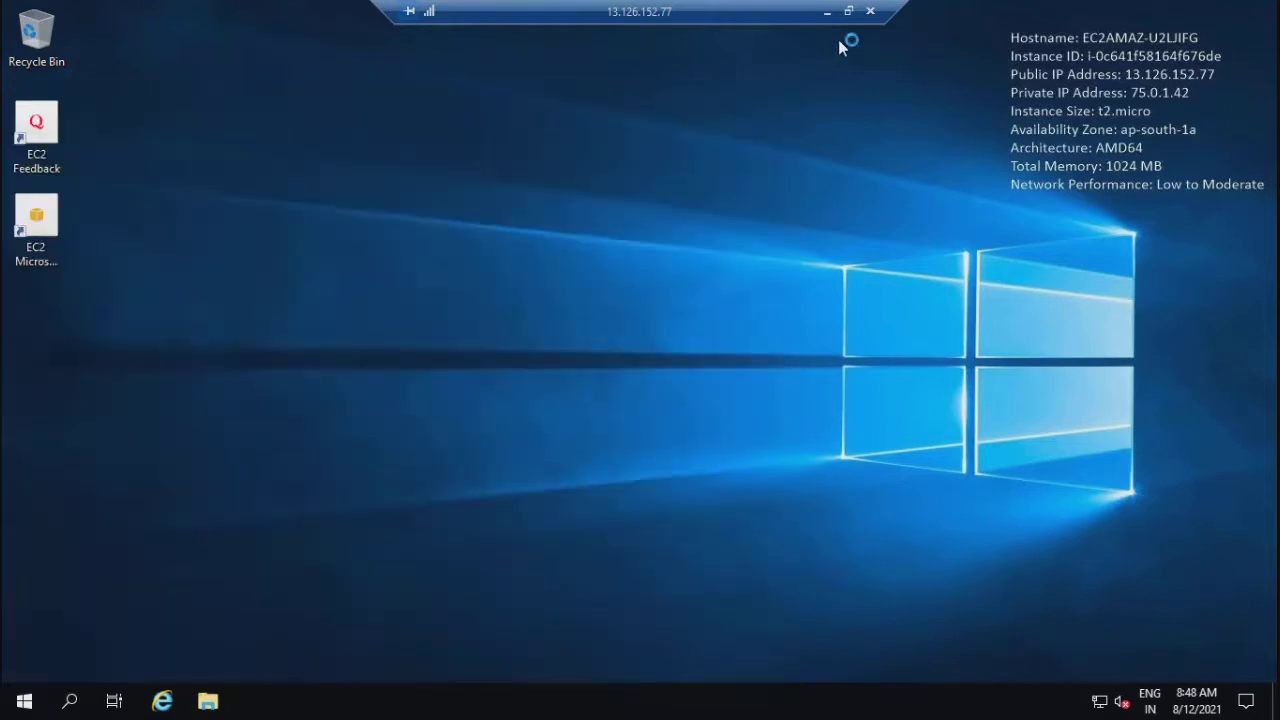
Switch to the Notepad notes and add the sub-step "a. open server manager>" below line 7.
{"action": "left_click", "coordinate": [826, 11]}
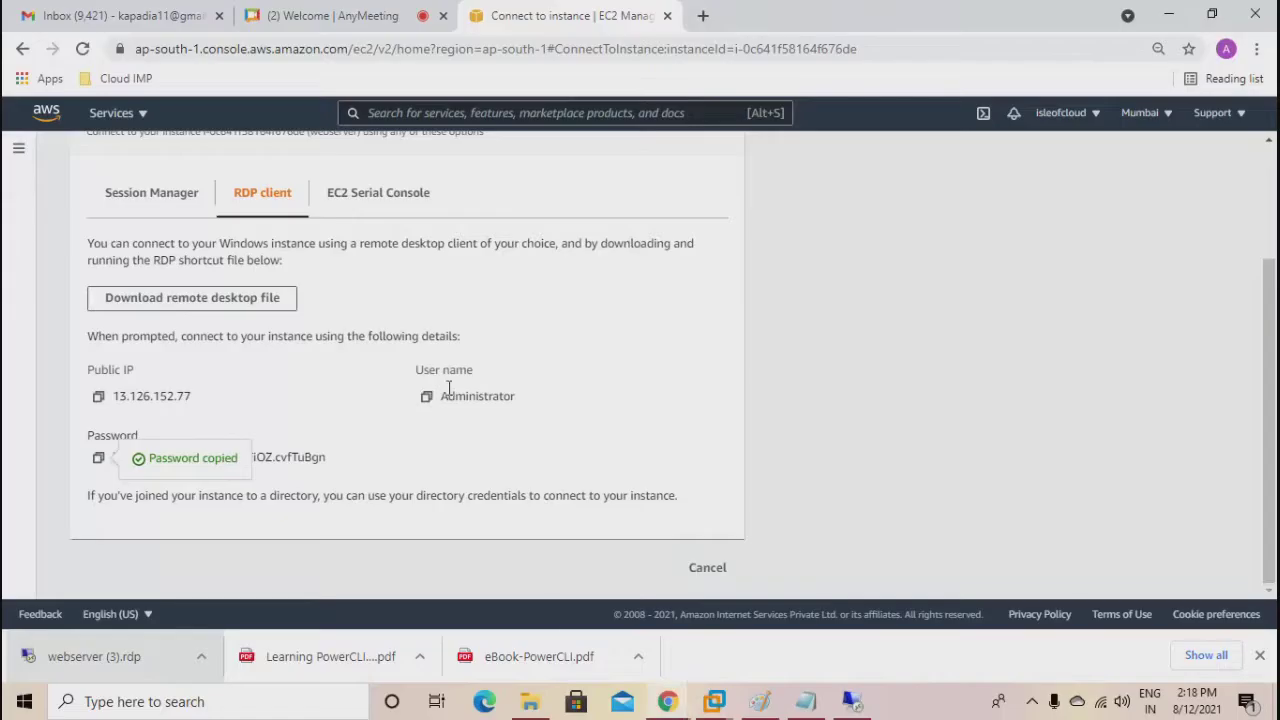
{"action": "left_click", "coordinate": [796, 707]}
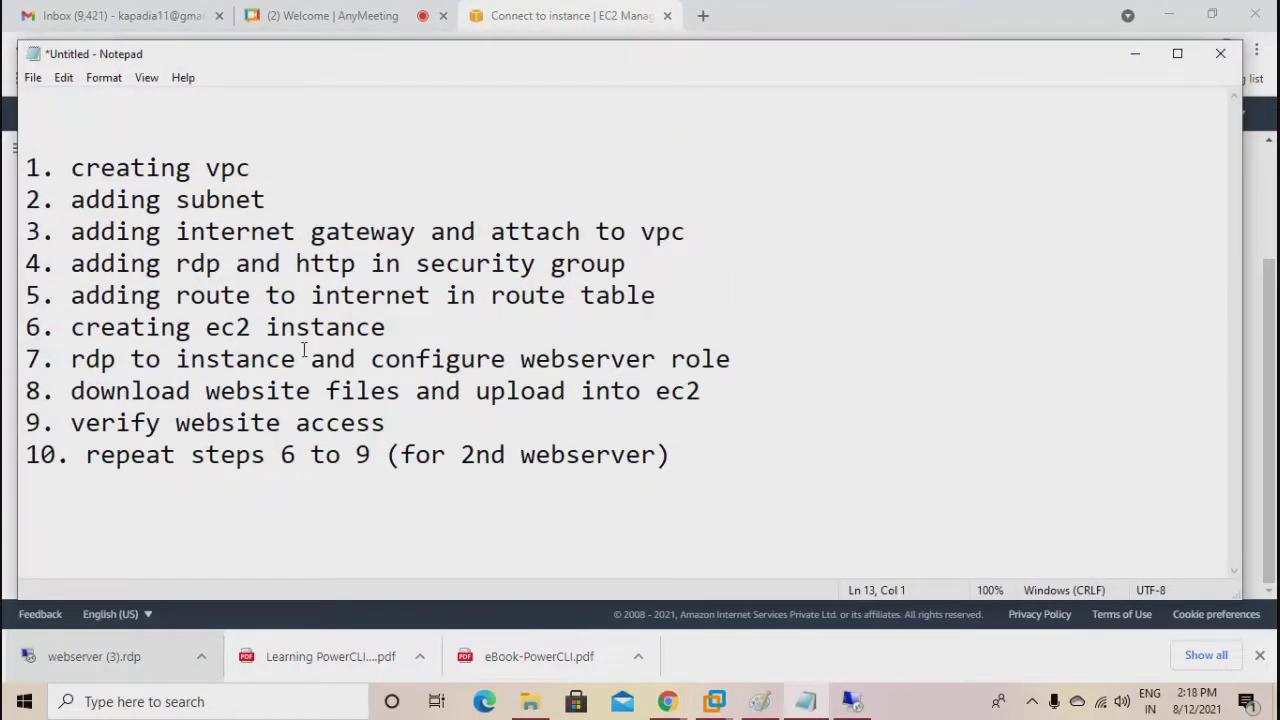
{"action": "left_click", "coordinate": [392, 327]}
{"action": "key", "text": "End"}
{"action": "key", "text": "Return"}
{"action": "type", "text": "a. "}
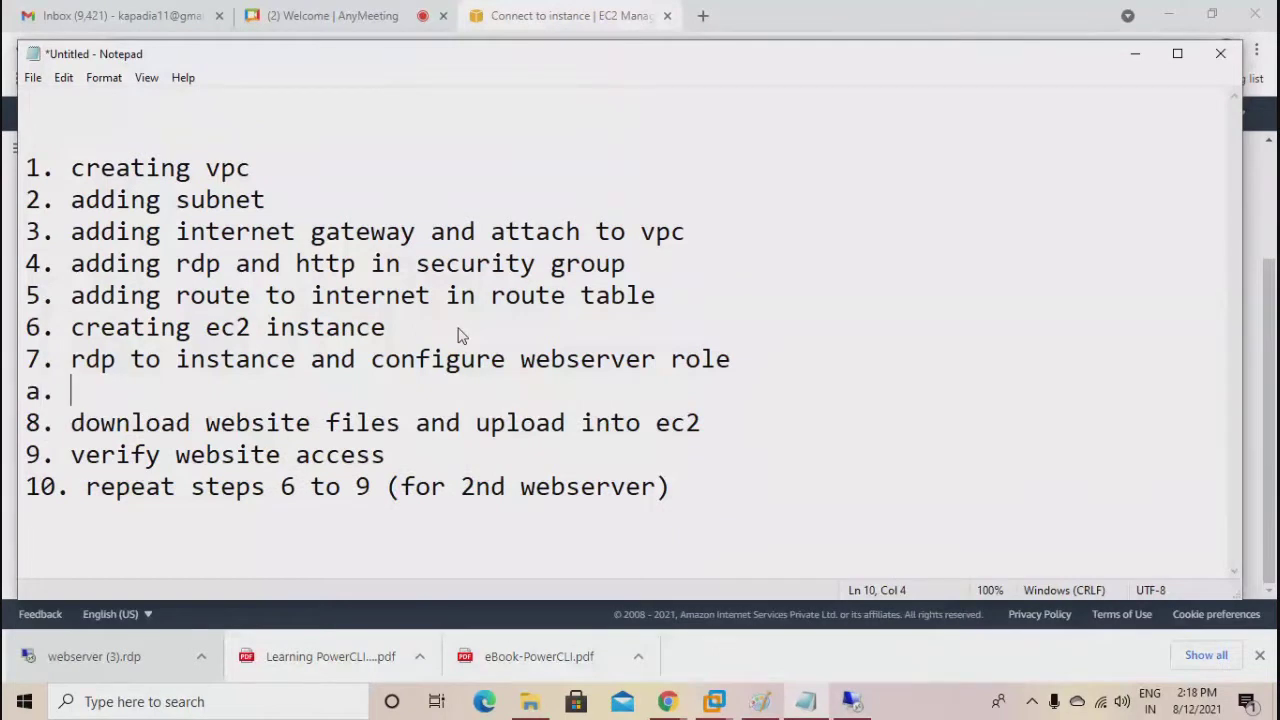
{"action": "type", "text": "open servr"}
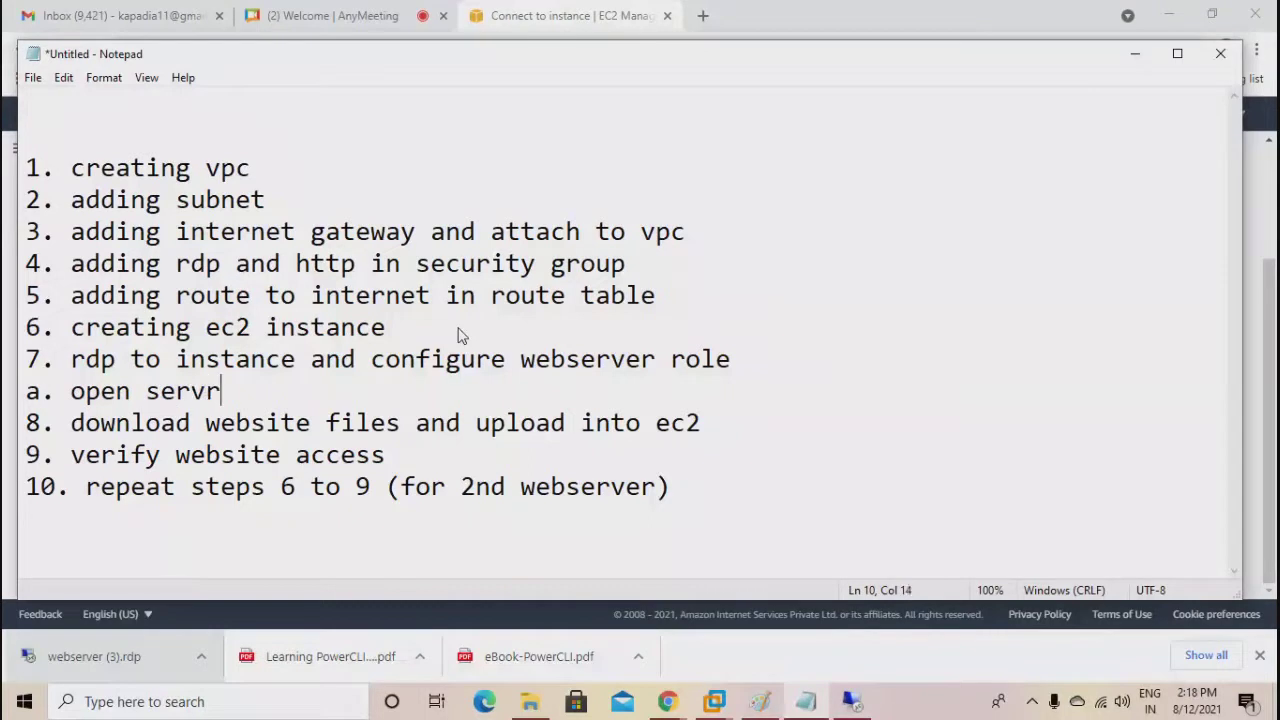
{"action": "key", "text": "BackSpace"}
{"action": "key", "text": "BackSpace"}
{"action": "type", "text": "er mana"}
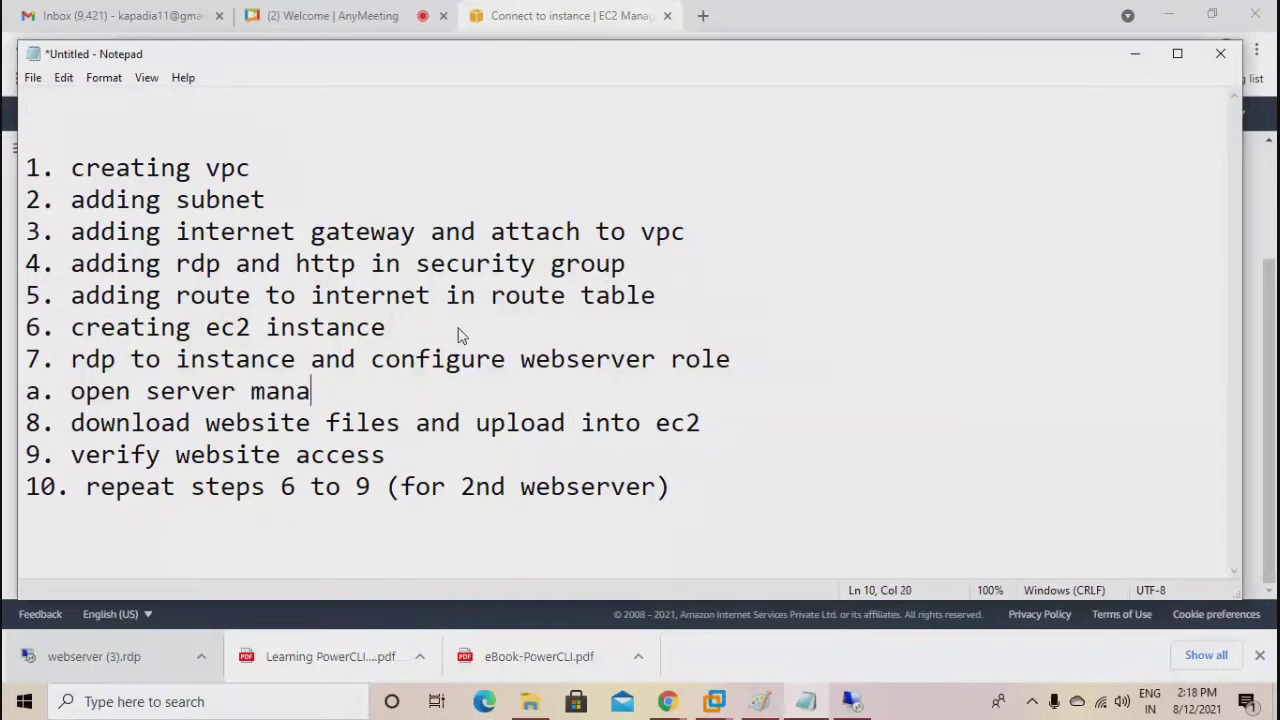
{"action": "type", "text": "ger>"}
Return to the remote session, dismiss the Windows Admin Center message, and open the Add Roles and Features Wizard.
{"action": "key", "text": "alt+Tab"}
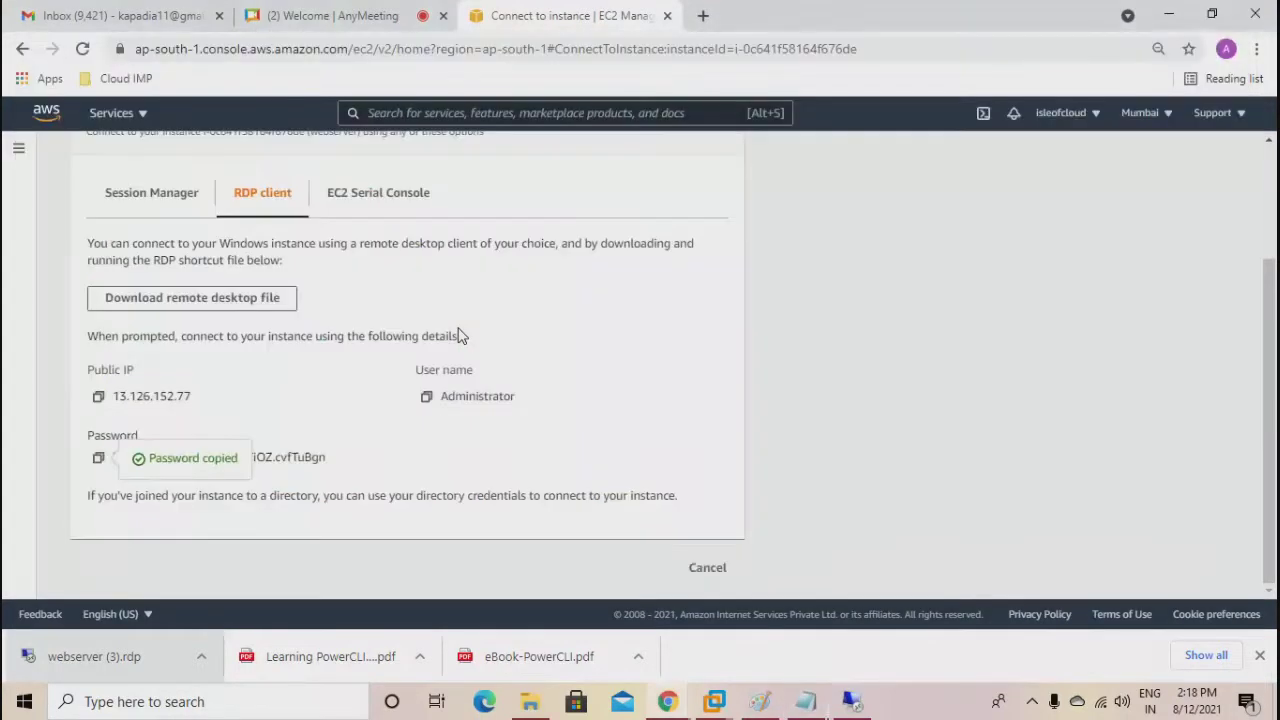
{"action": "key", "text": "alt+Tab"}
{"action": "key", "text": "Tab"}
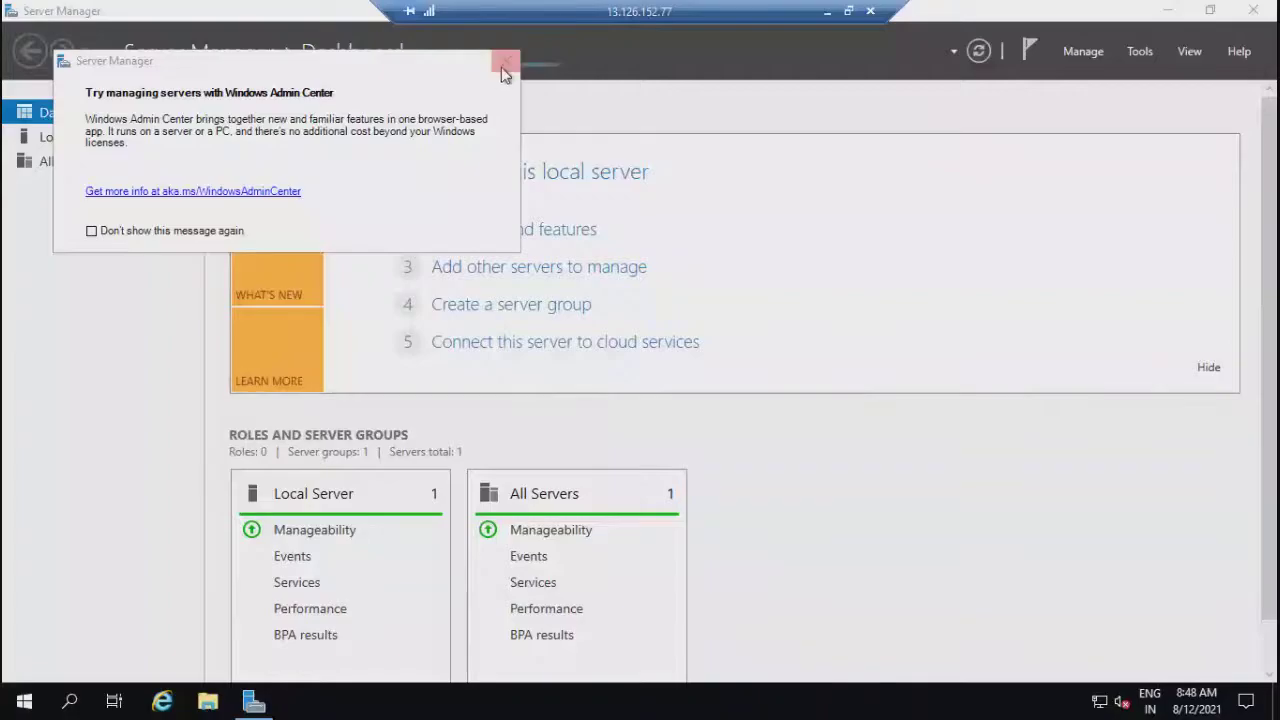
{"action": "left_click", "coordinate": [506, 61]}
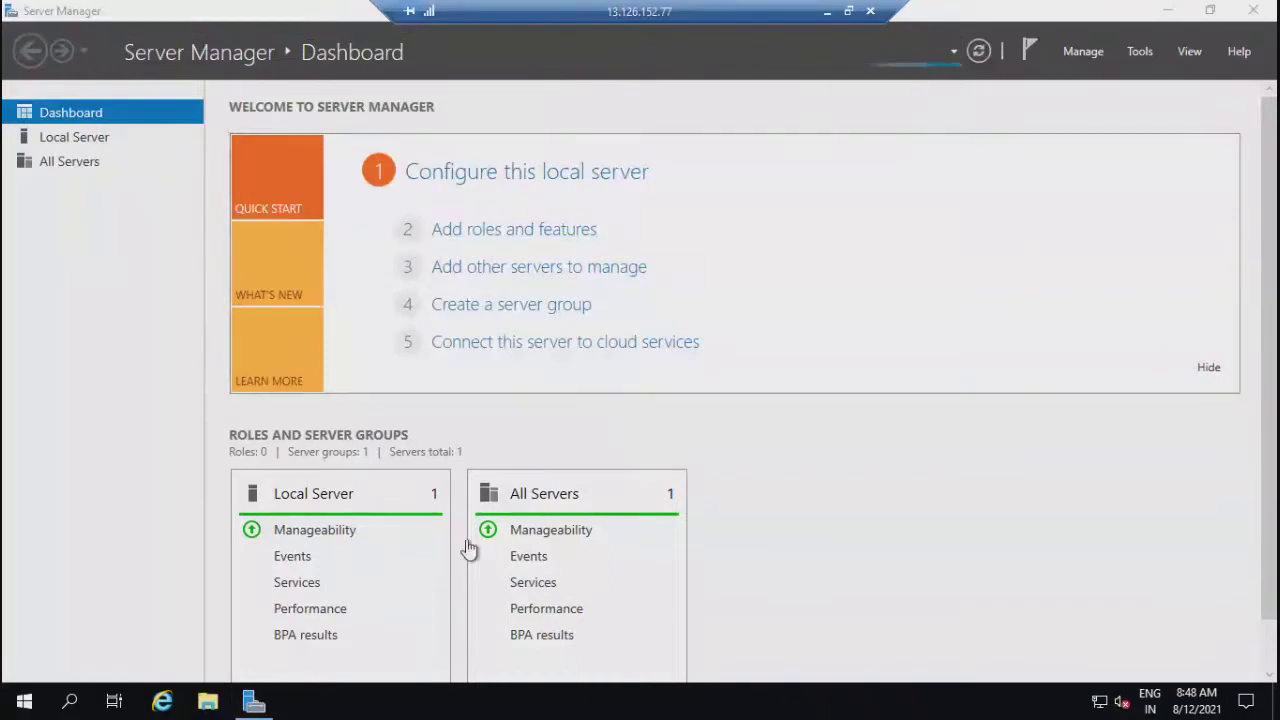
{"action": "left_click", "coordinate": [497, 236]}
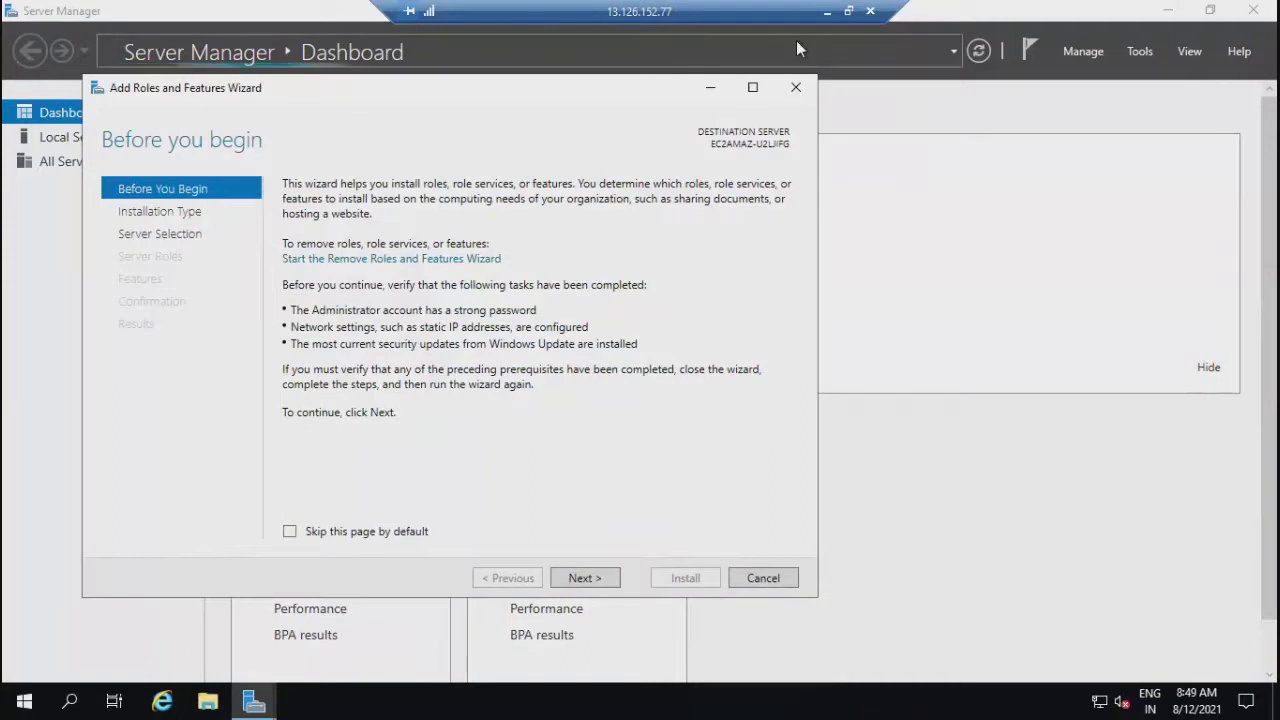
Switch to the Notepad notes and append "click on add roles and features>" to sub-step a.
{"action": "left_click", "coordinate": [826, 11]}
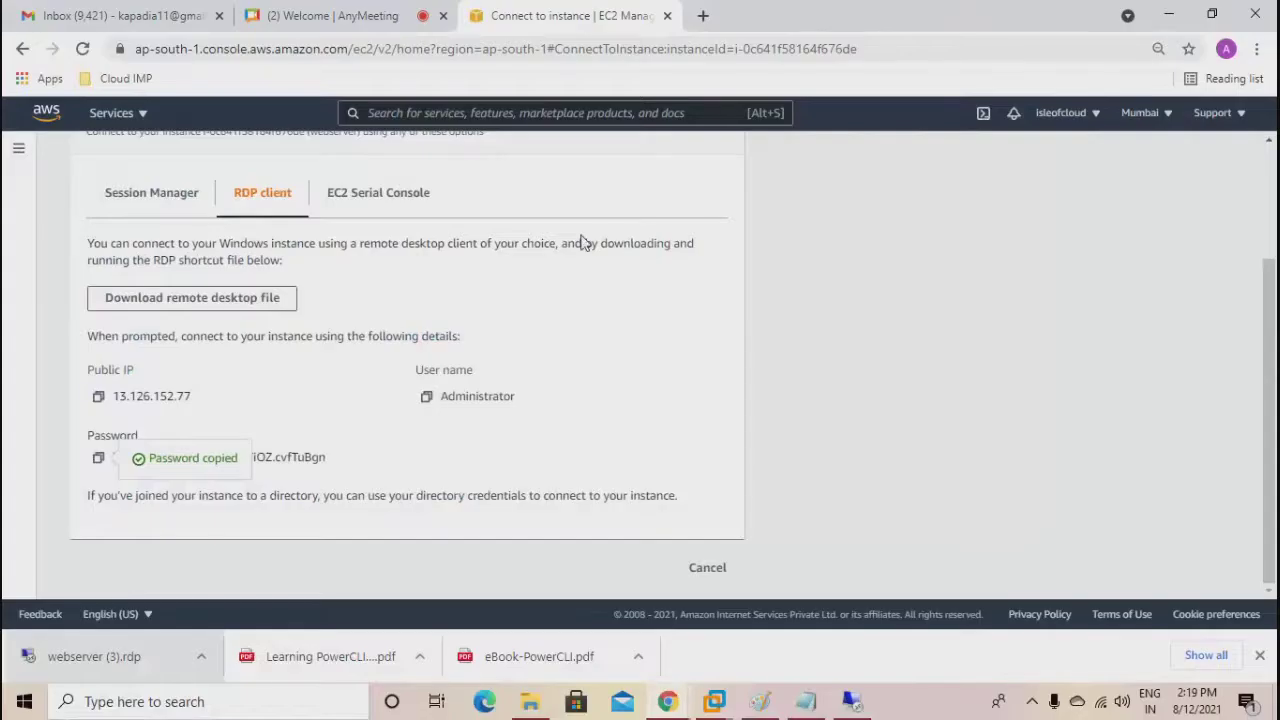
{"action": "left_click", "coordinate": [806, 701]}
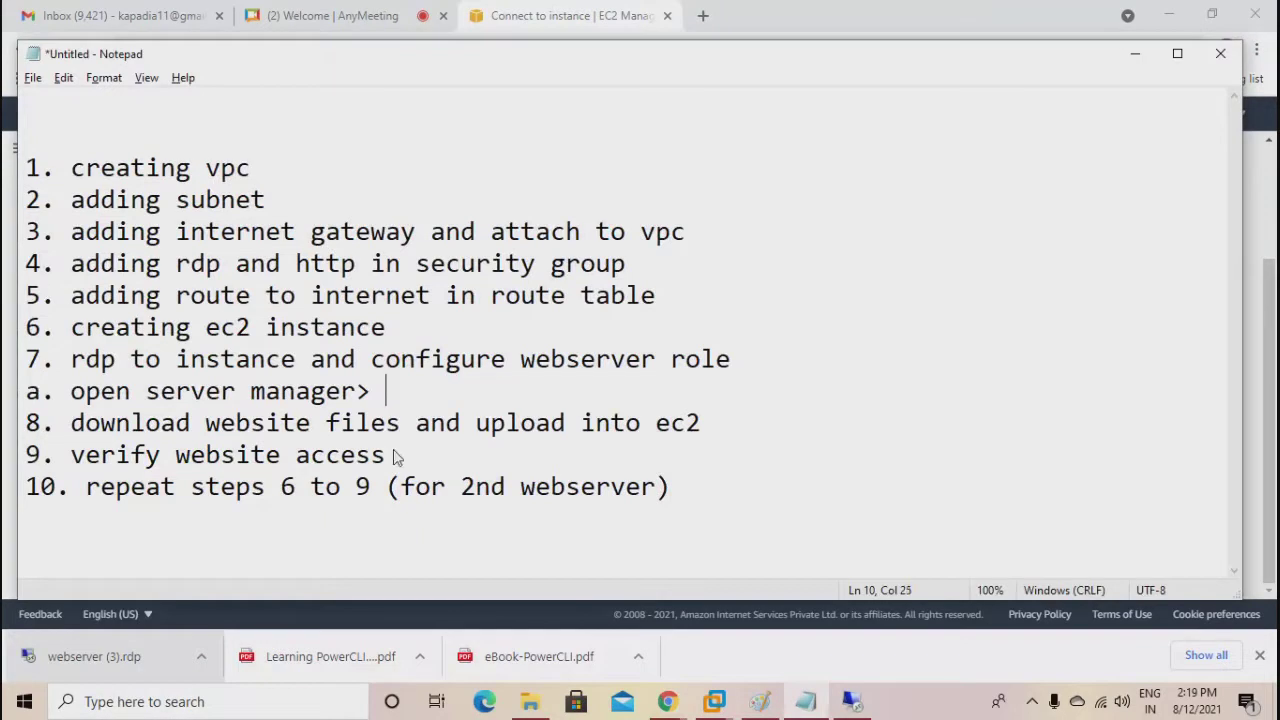
{"action": "type", "text": "click on ad"}
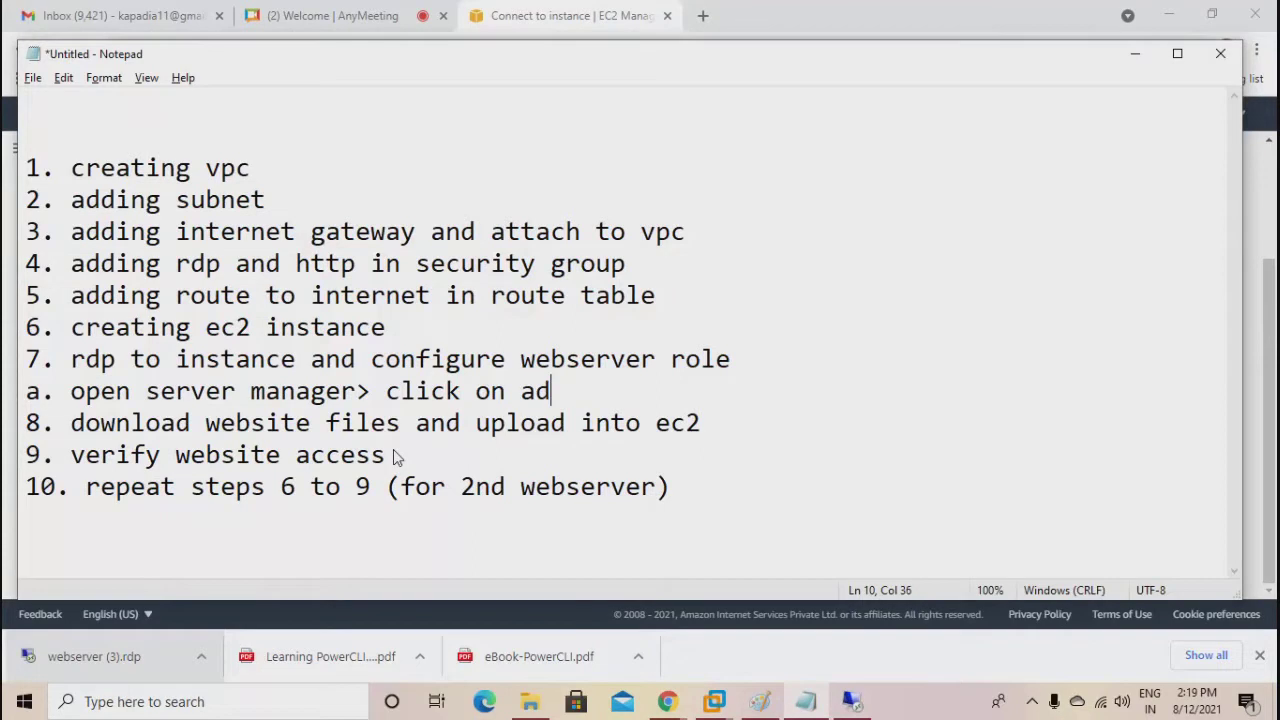
{"action": "type", "text": "d roles and features?"}
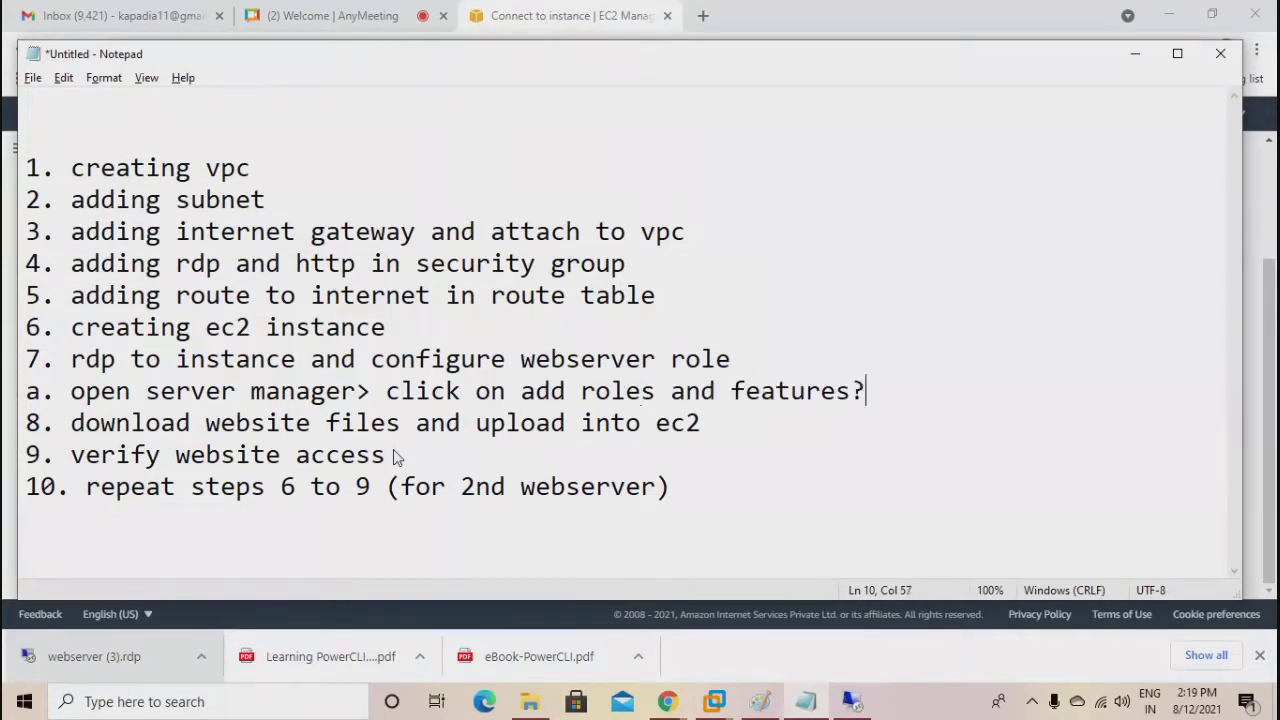
{"action": "key", "text": "BackSpace"}
{"action": "type", "text": ">"}
Return to the remote session and advance the wizard to Server Roles, keeping role-based installation and the server pool's only server.
{"action": "key", "text": "alt+Tab"}
{"action": "key", "text": "Tab"}
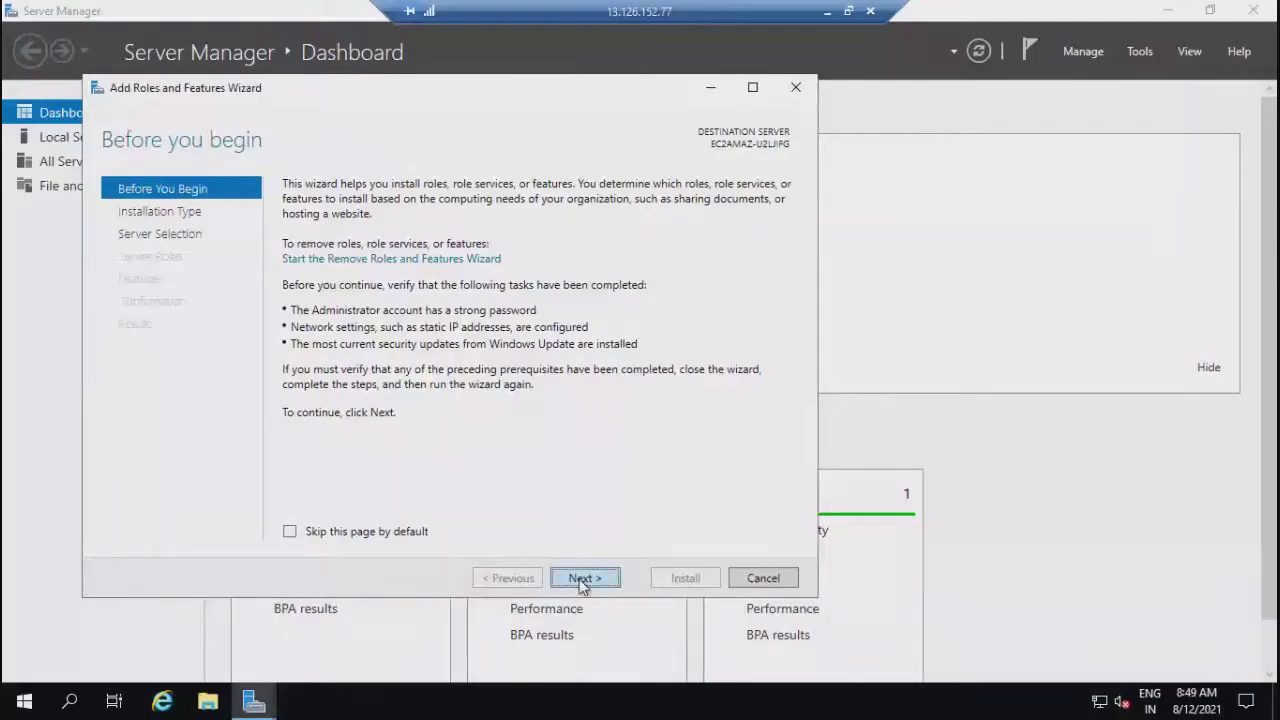
{"action": "left_click", "coordinate": [582, 580]}
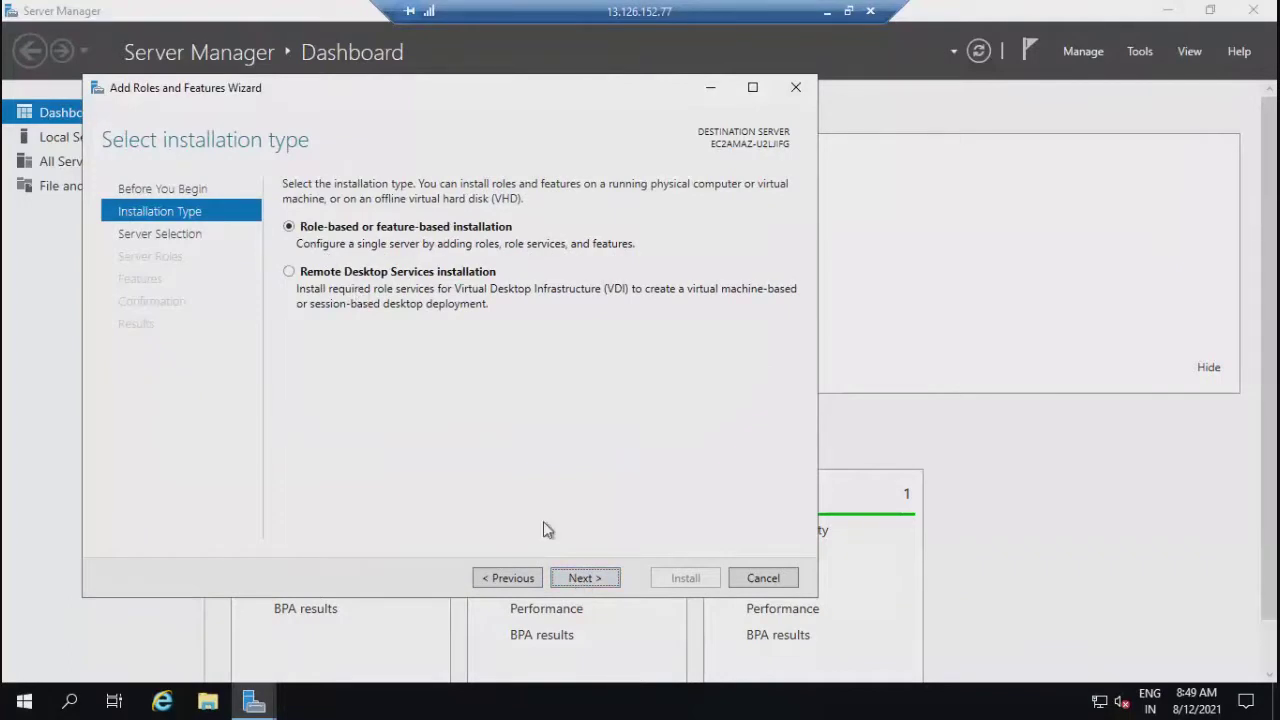
{"action": "left_click", "coordinate": [574, 578]}
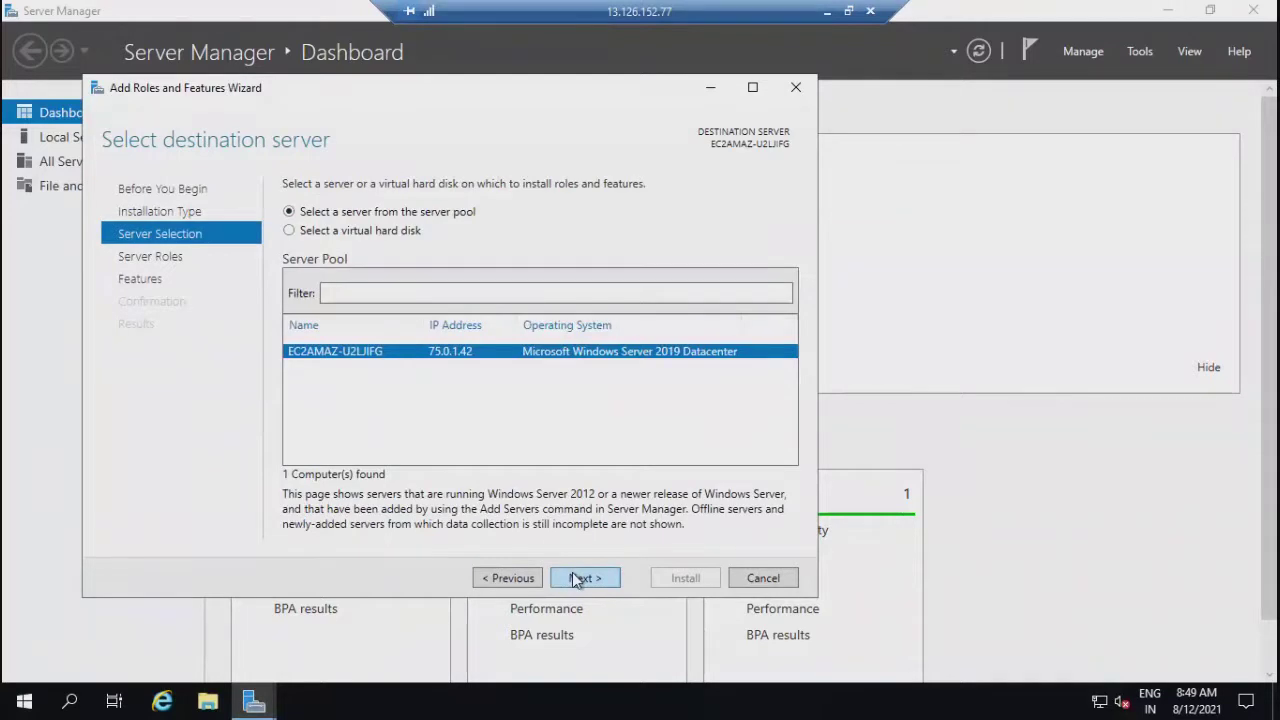
{"action": "left_click", "coordinate": [576, 580]}
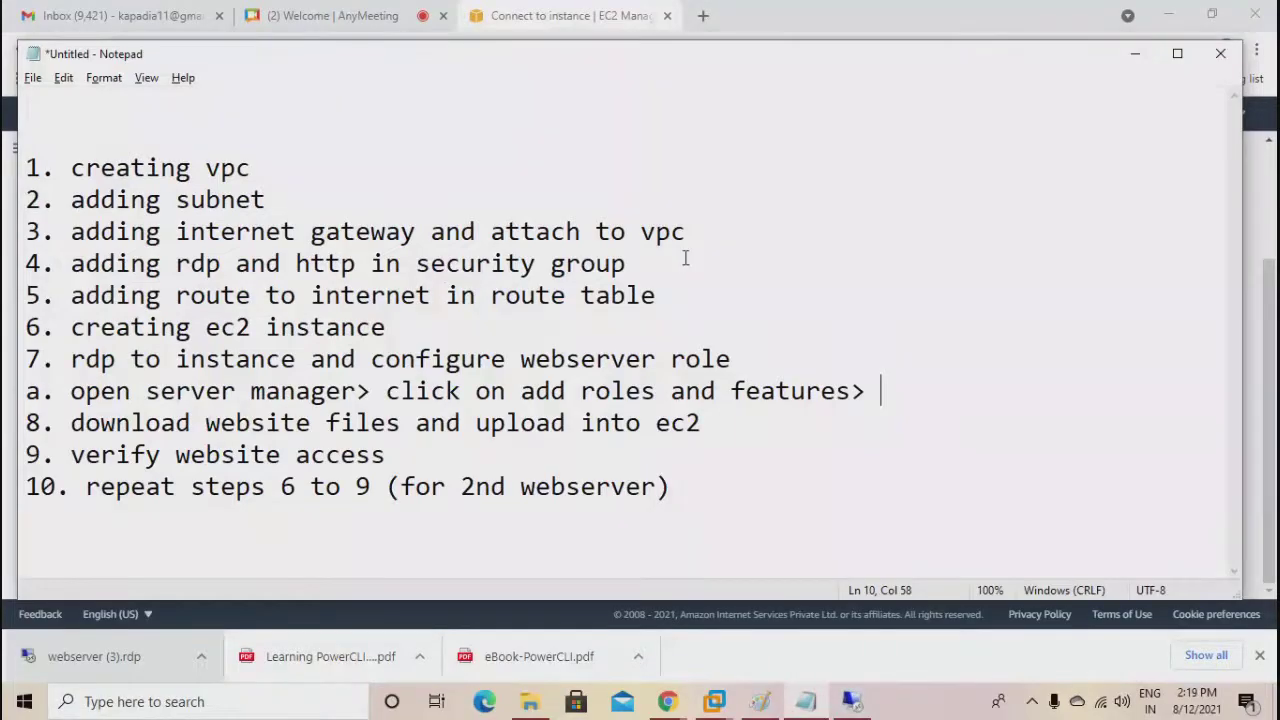
Append "next > next > next >" to sub-step a in Notepad, and select the Web Server (IIS) role in the remote wizard.
{"action": "type", "text": "next > ne"}
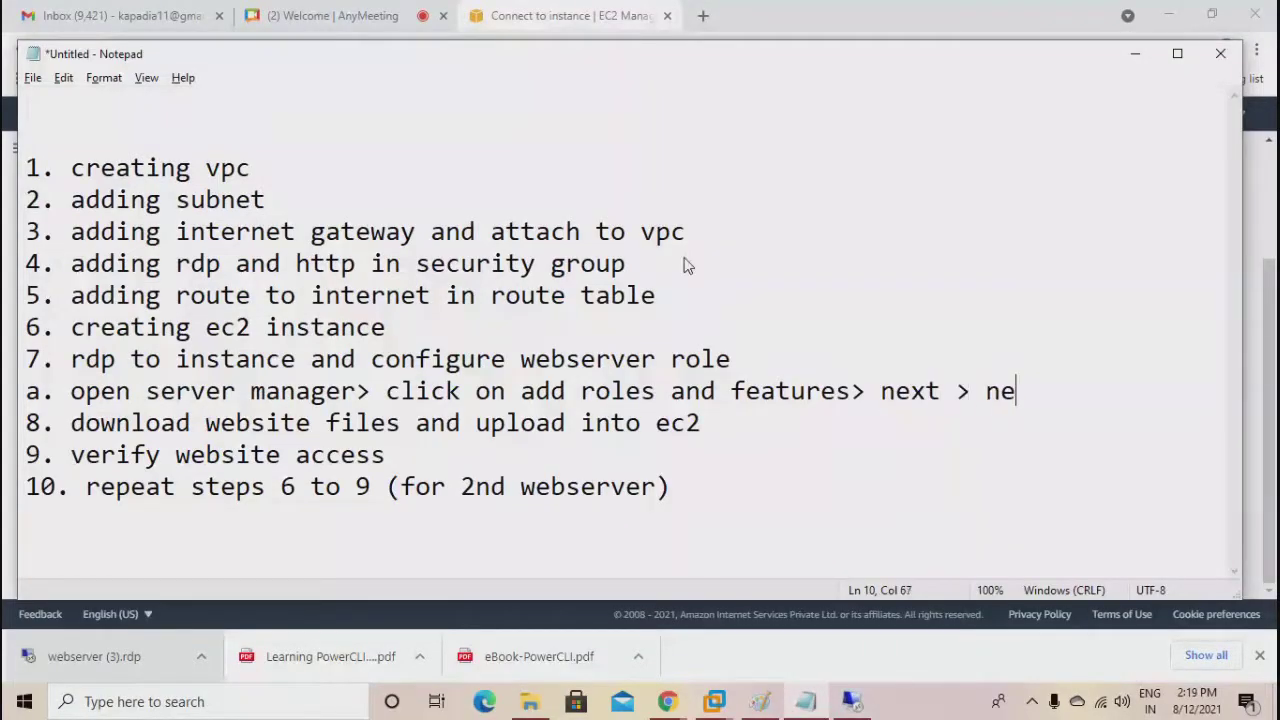
{"action": "type", "text": "xt > next >"}
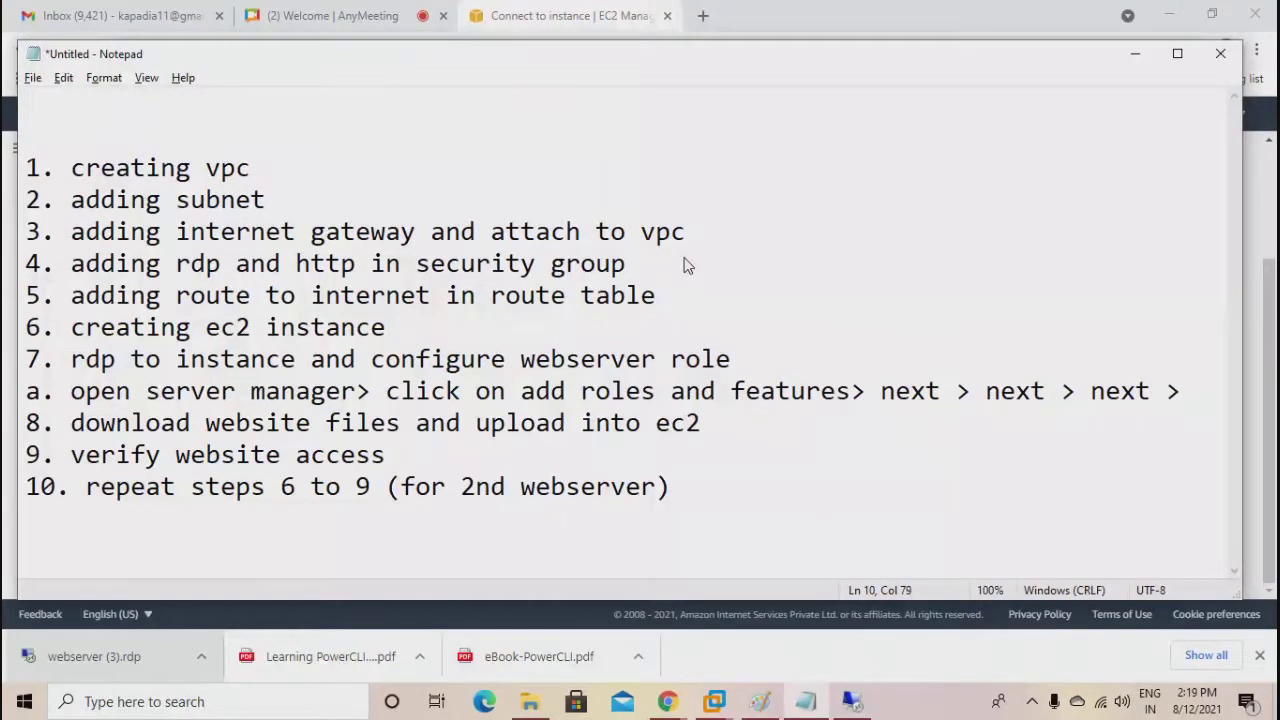
{"action": "key", "text": "alt+Tab"}
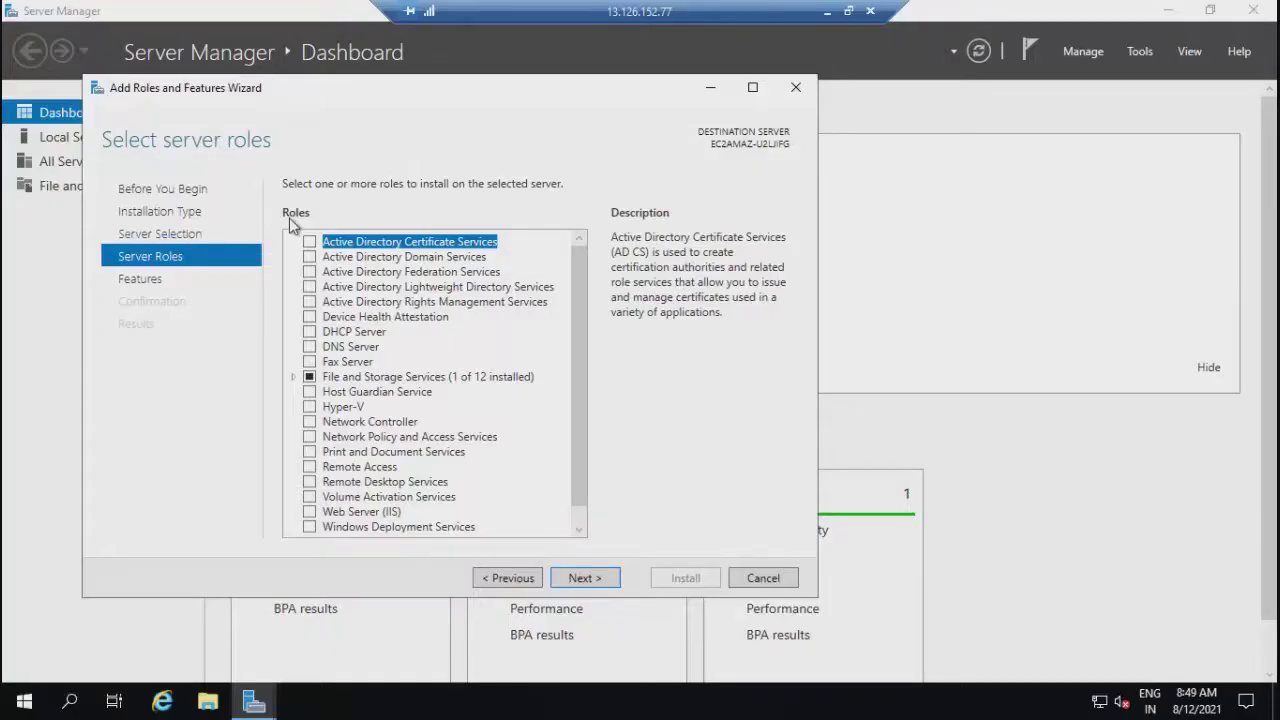
{"action": "left_click", "coordinate": [309, 512]}
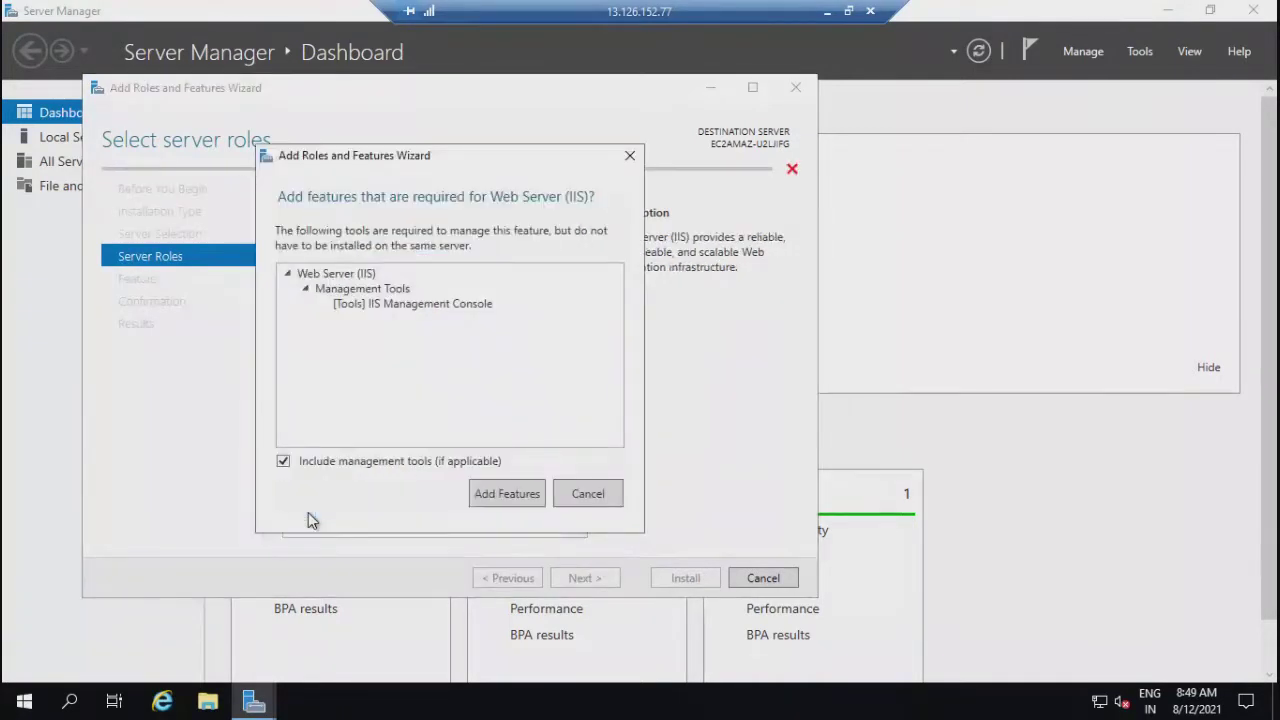
Switch to the Notepad notes and append "from list of roles select webserver iis >" to sub-step a.
{"action": "left_click", "coordinate": [826, 12]}
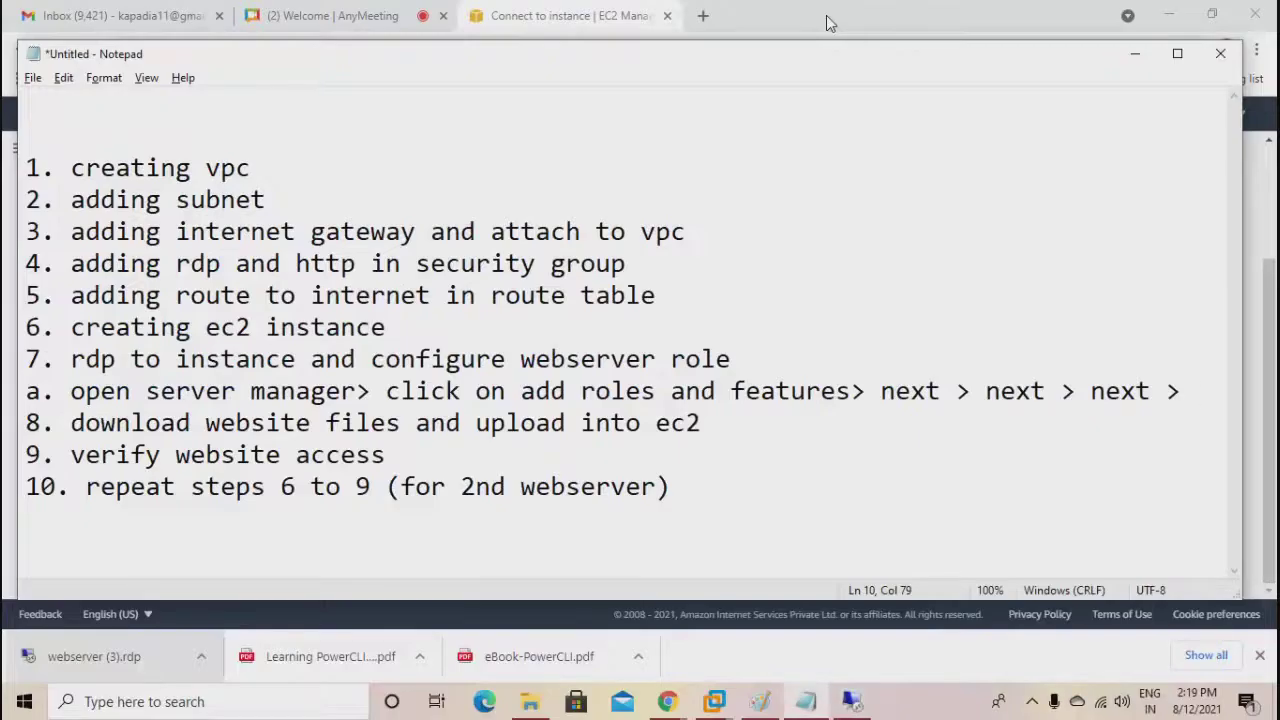
{"action": "type", "text": "from list of roles select web"}
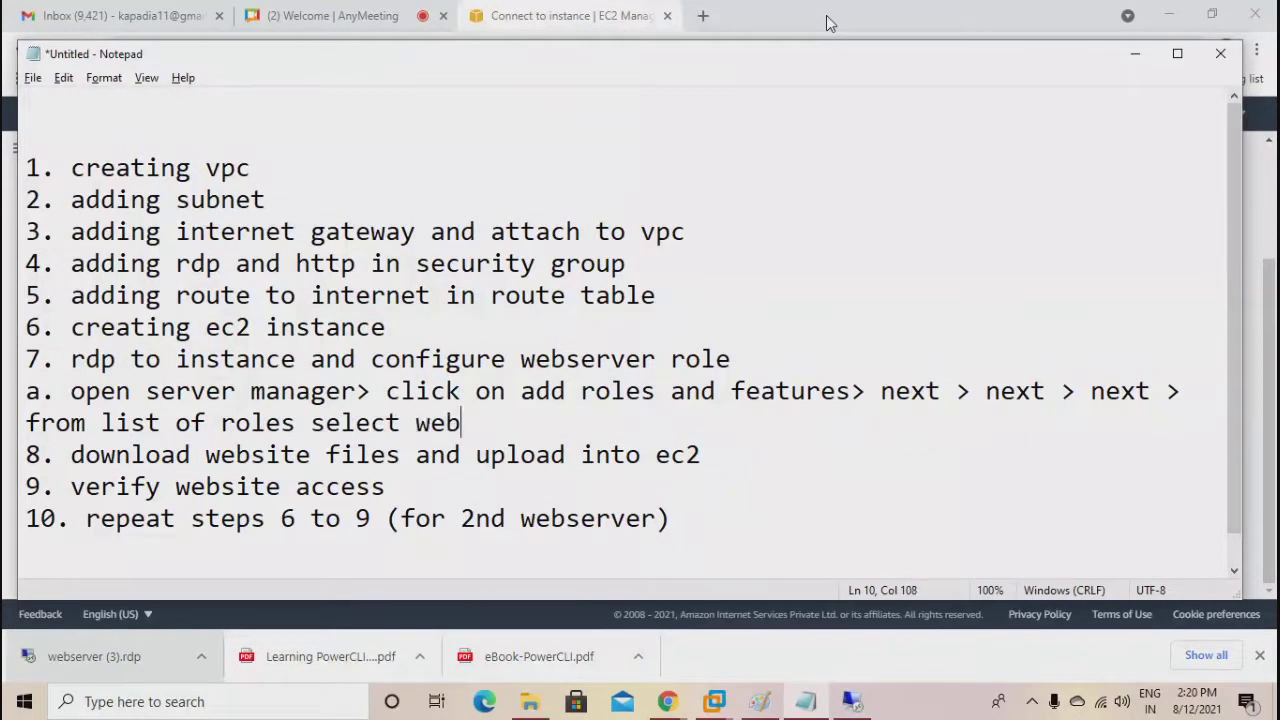
{"action": "type", "text": "server iis >"}
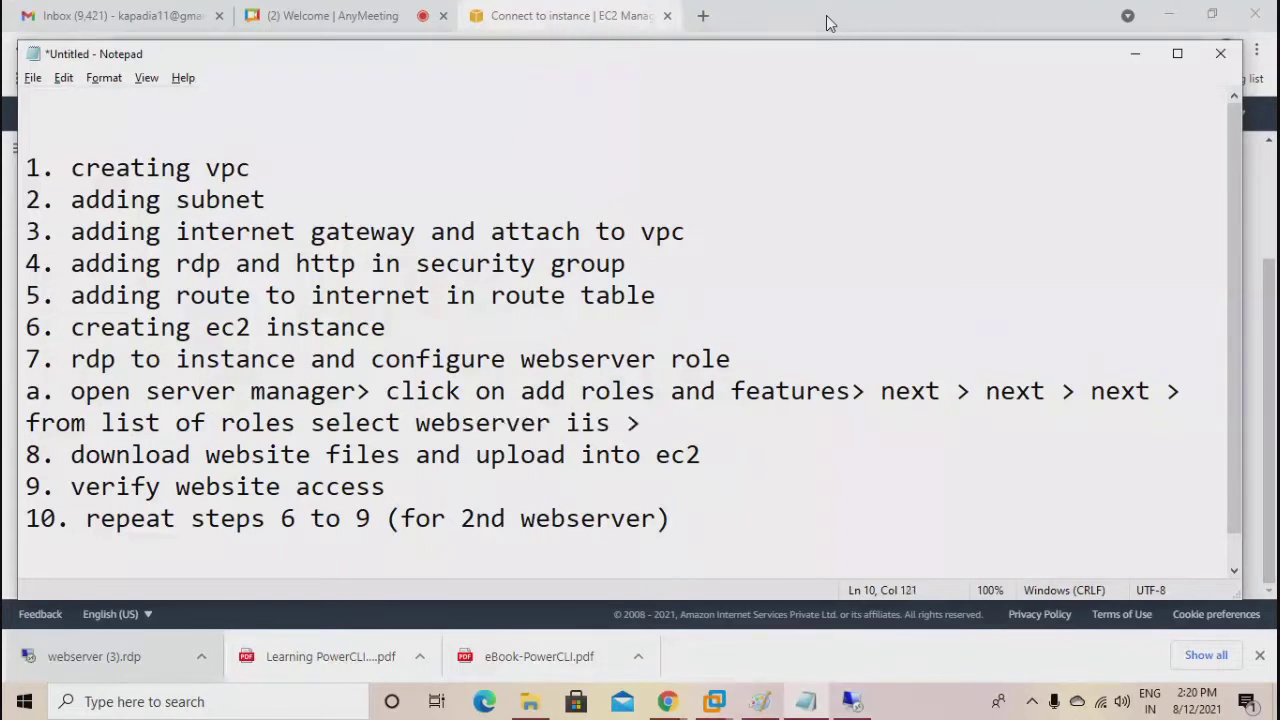
Add the features required for Web Server (IIS) in the remote wizard, and append "add features >" to sub-step a in Notepad.
{"action": "key", "text": "alt+Tab"}
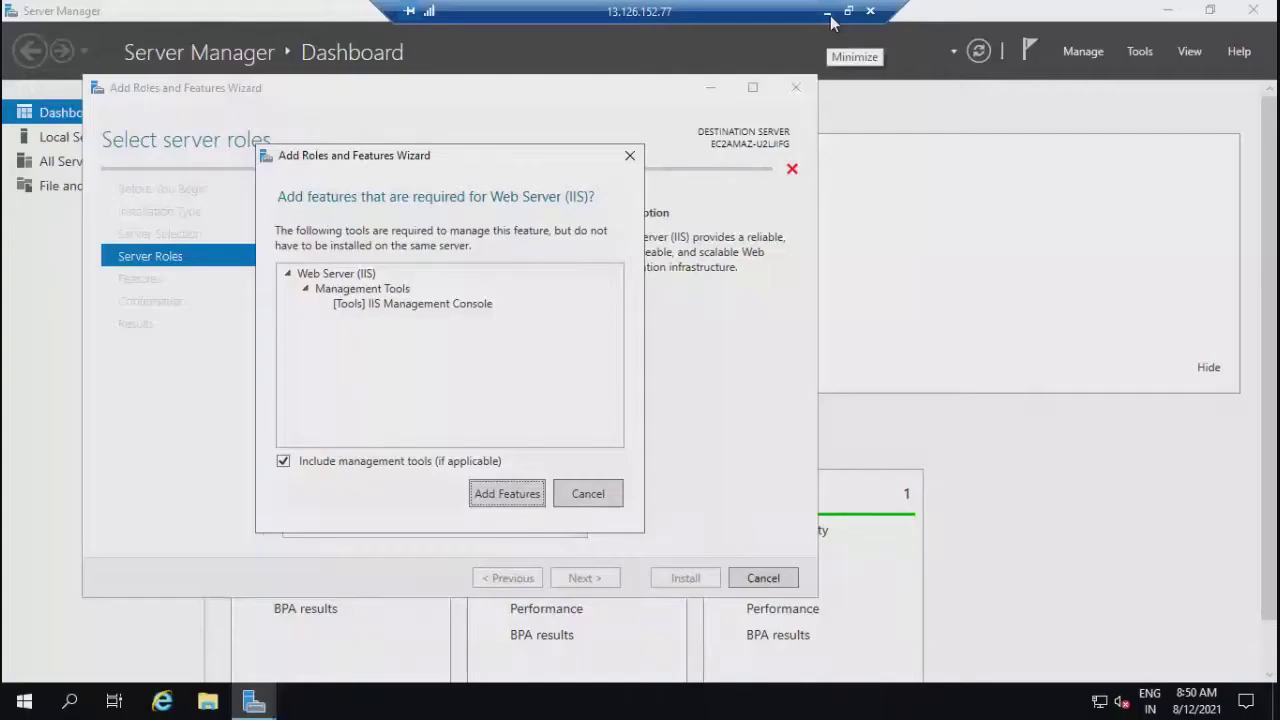
{"action": "left_click", "coordinate": [510, 494]}
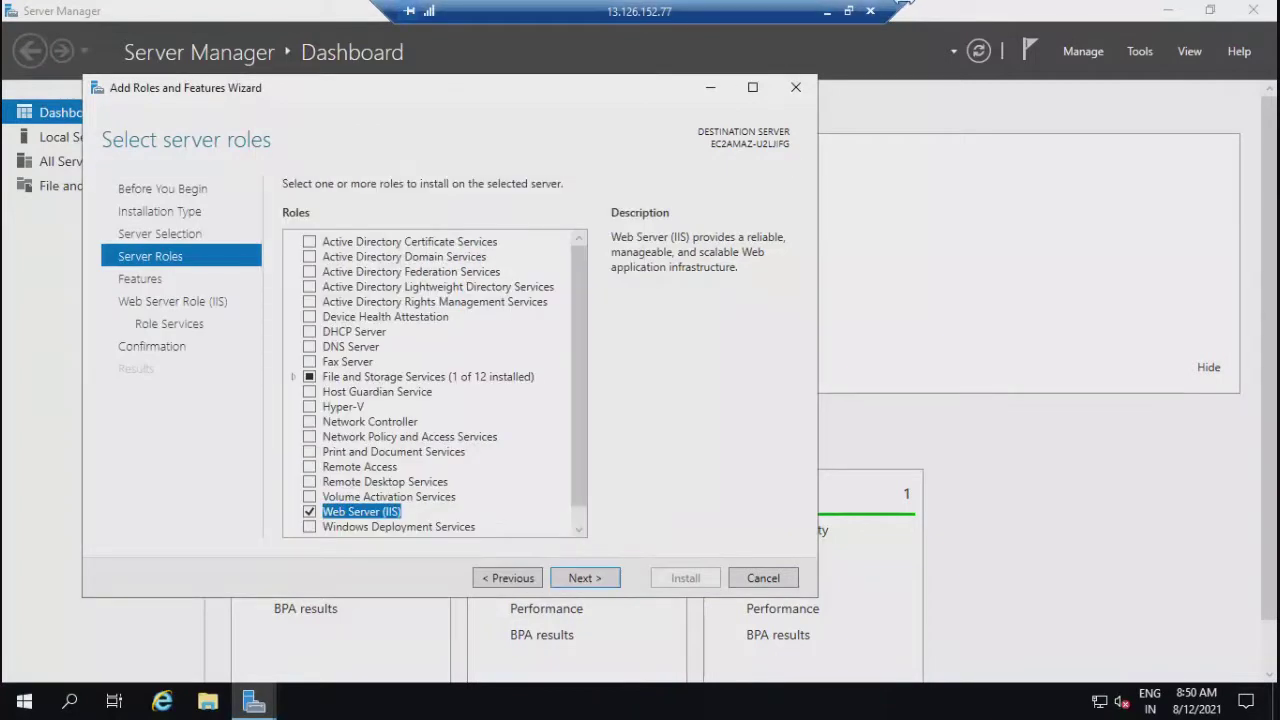
{"action": "left_click", "coordinate": [826, 11]}
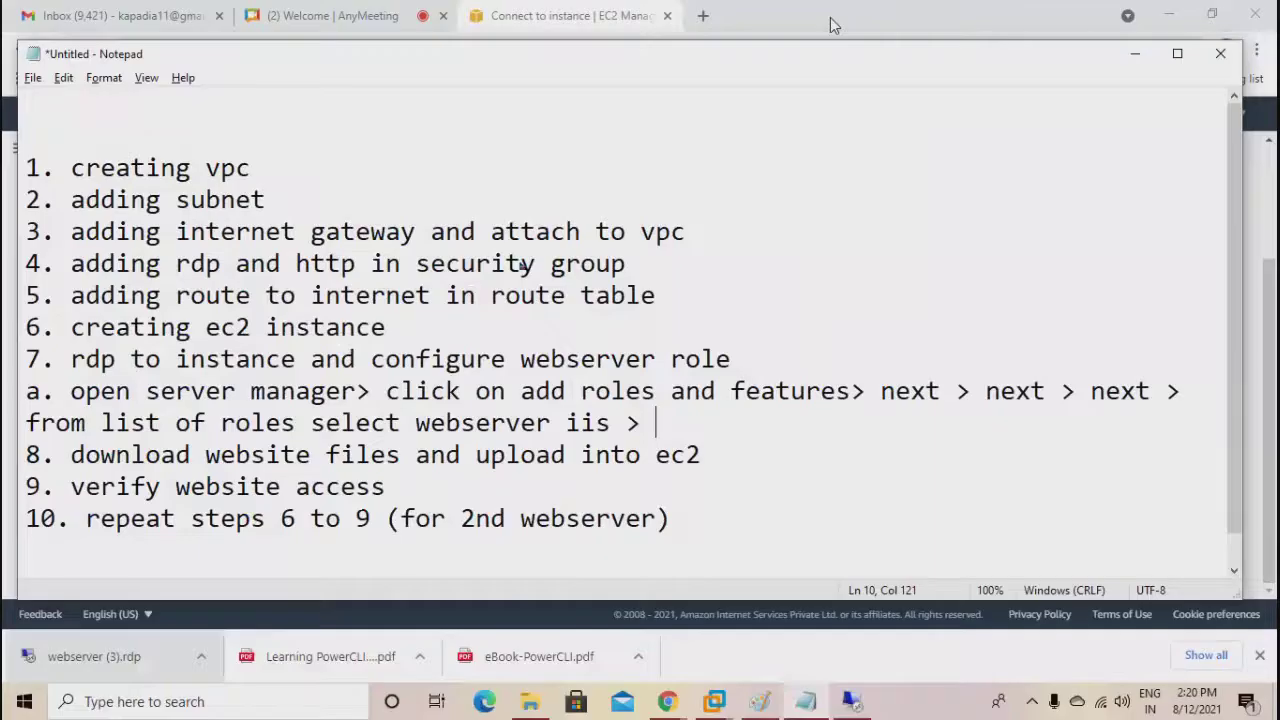
{"action": "type", "text": "add features >"}
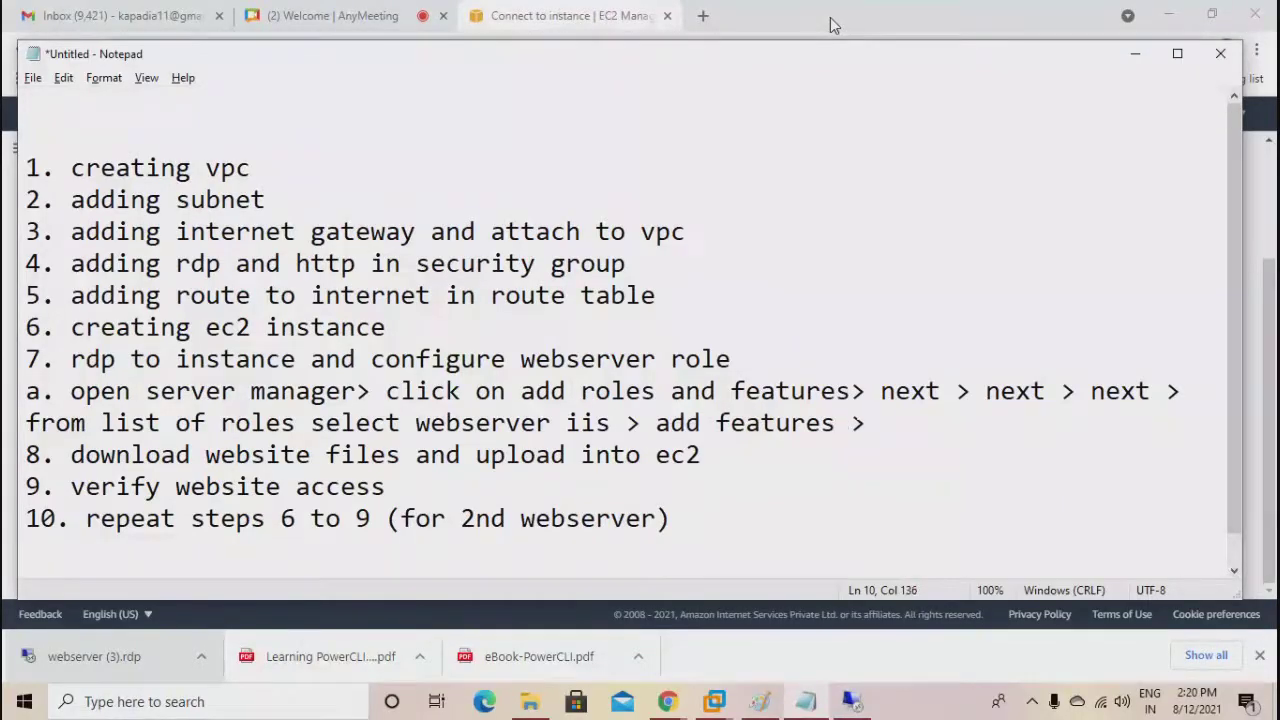
Return to the remote wizard, accept the default features and role services, and start installing the Web Server (IIS) role.
{"action": "key", "text": "alt+Tab"}
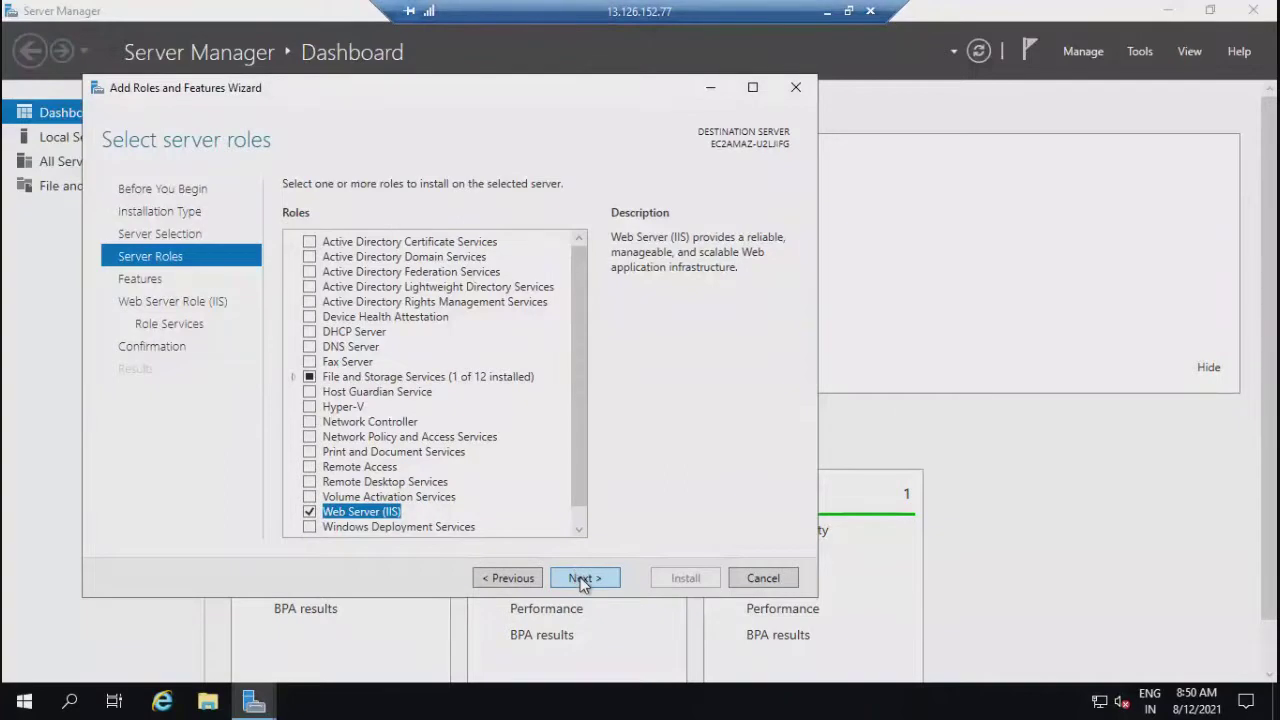
{"action": "left_click", "coordinate": [583, 580]}
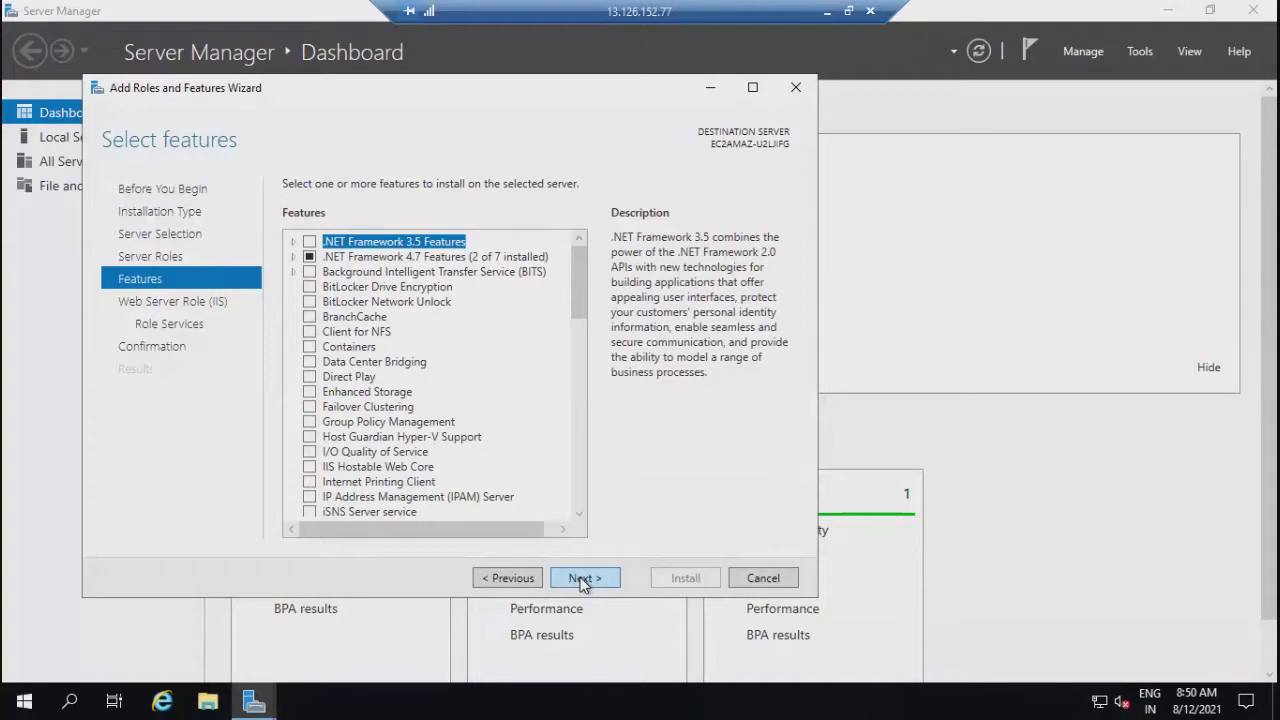
{"action": "left_click", "coordinate": [583, 580]}
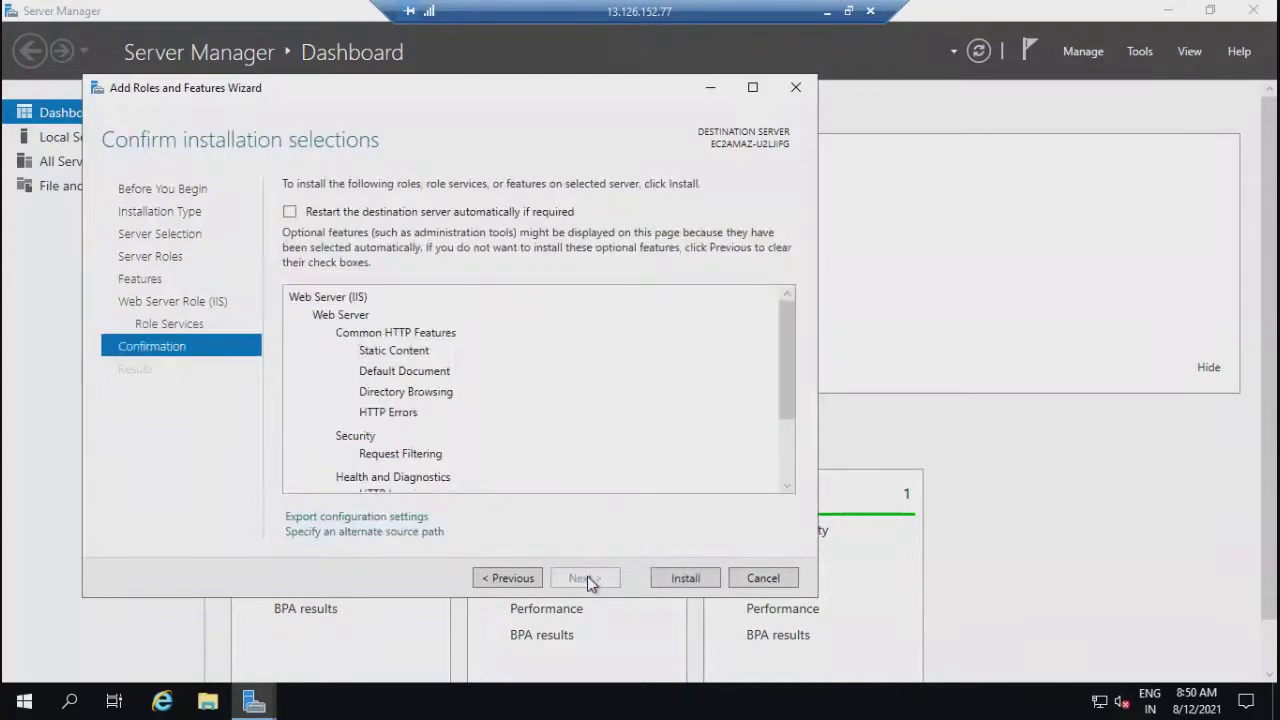
{"action": "left_click", "coordinate": [685, 578]}
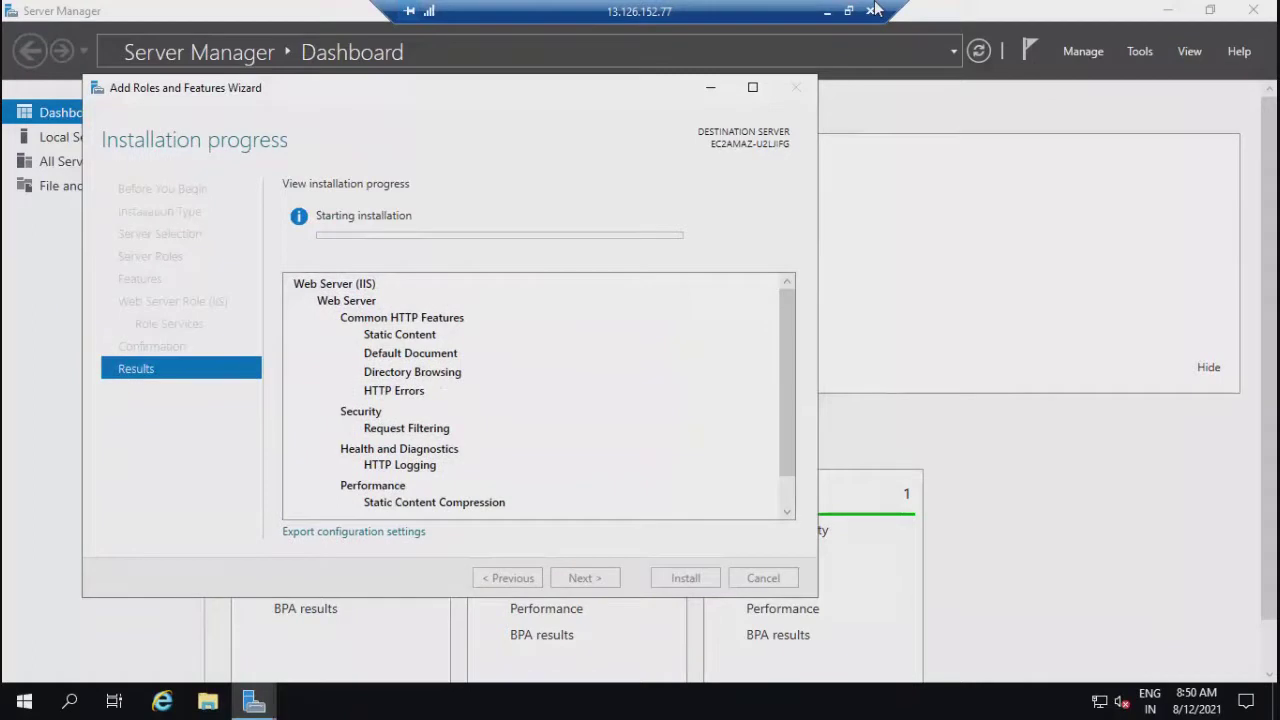
Switch to the Notepad notes and append "next > next > next > next > install" to complete sub-step a.
{"action": "left_click", "coordinate": [826, 11]}
{"action": "type", "text": "next "}
{"action": "type", "text": "."}
{"action": "key", "text": "BackSpace"}
{"action": "key", "text": "BackSpace"}
{"action": "type", "text": "> next > next > from list of roles select webserver iis > add features > next > ne"}
{"action": "type", "text": "xt > install"}
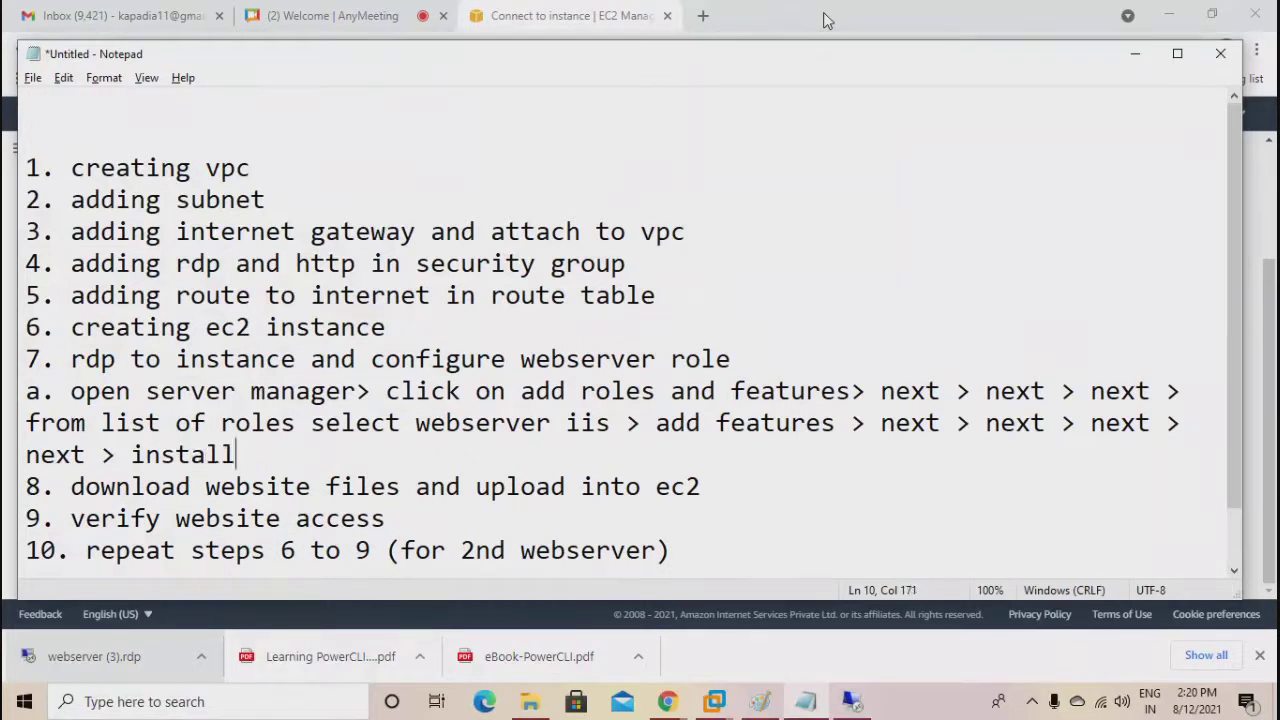
Add a blank line below sub-step a and select the sub-step's full text.
{"action": "key", "text": "Return"}
{"action": "key", "text": "Up"}
{"action": "key", "text": "Up"}
{"action": "key", "text": "Up"}
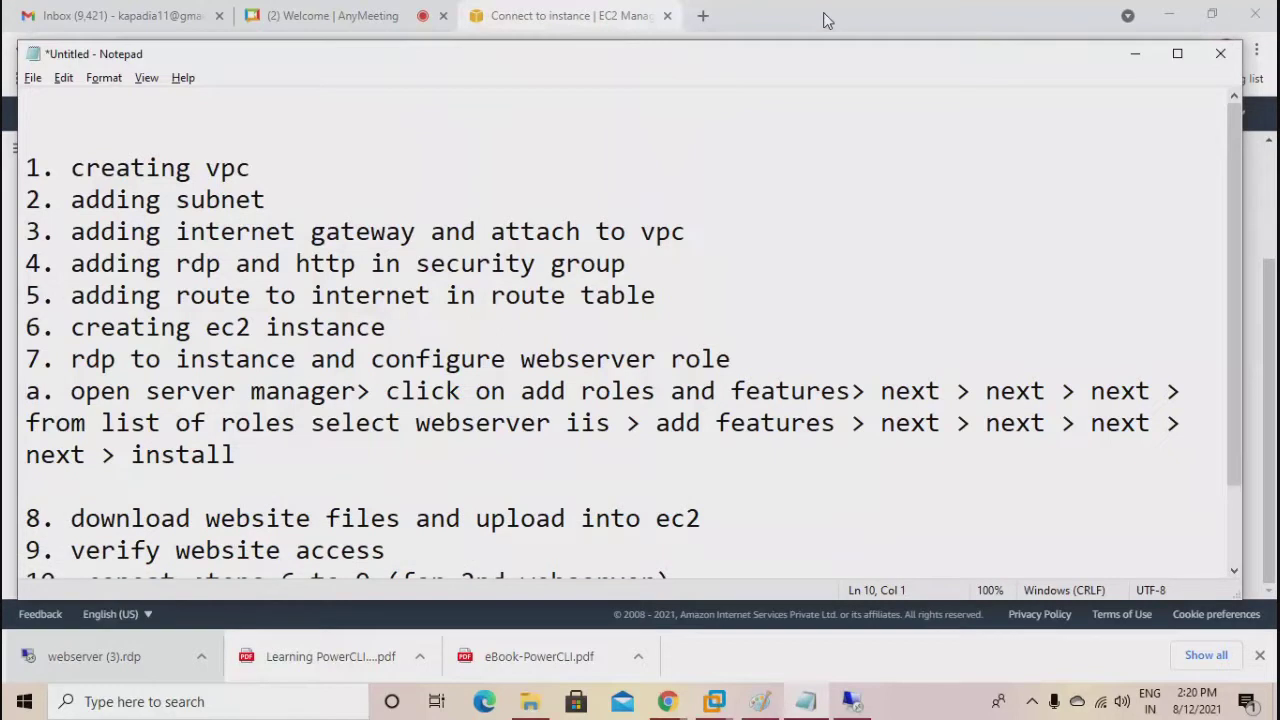
{"action": "key", "text": "shift+Down"}
{"action": "key", "text": "shift+Down"}
{"action": "key", "text": "shift+Down"}
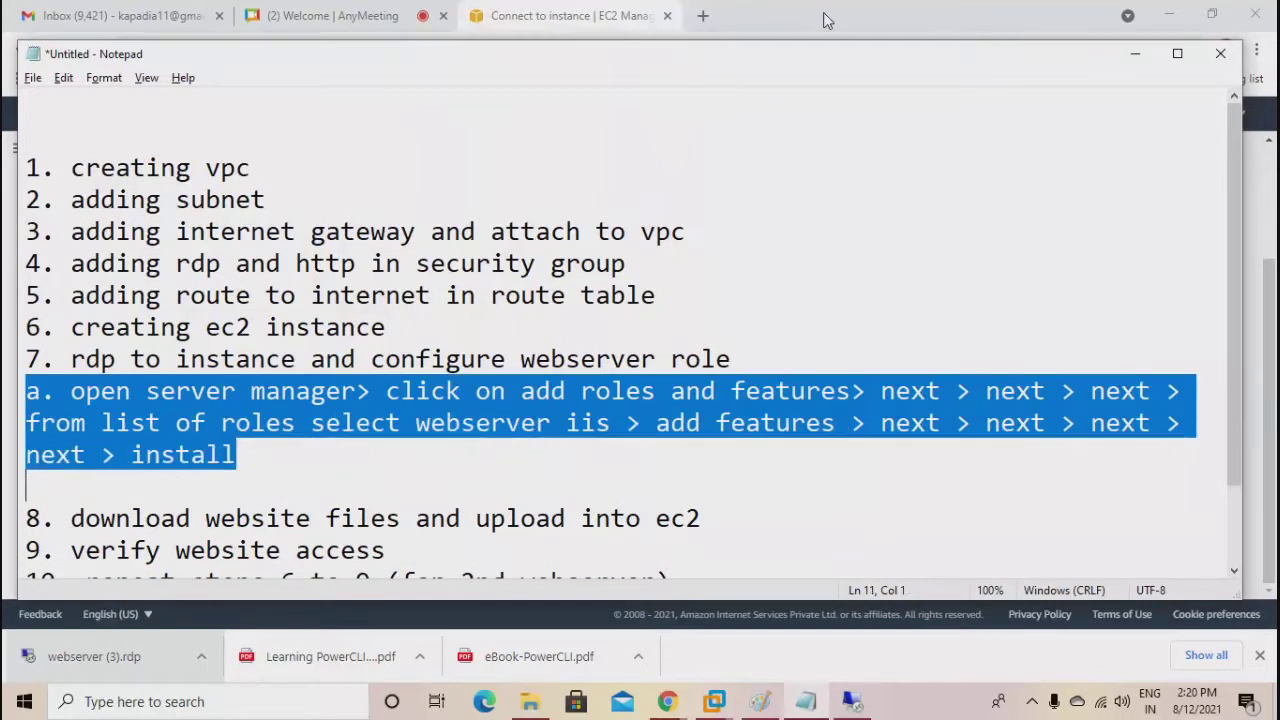
Return to the remote session, close the completed role installation wizard, and exit Server Manager.
{"action": "left_click", "coordinate": [852, 701]}
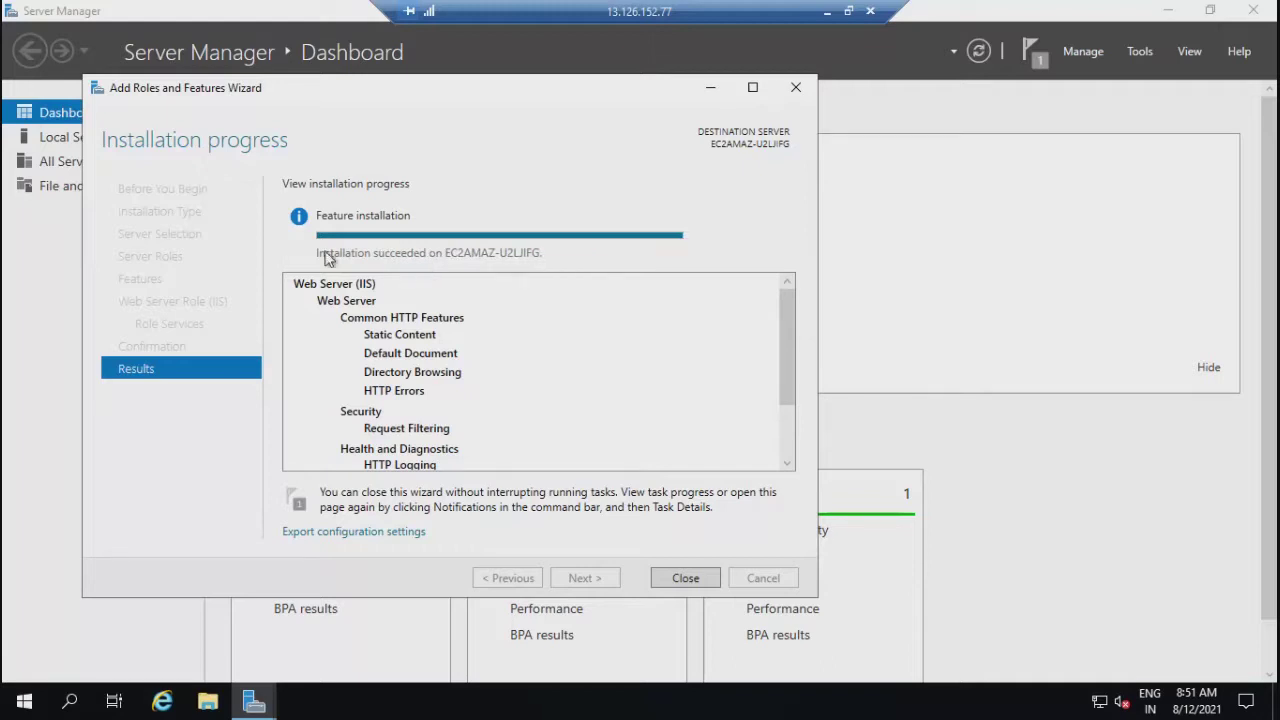
{"action": "left_click", "coordinate": [688, 581]}
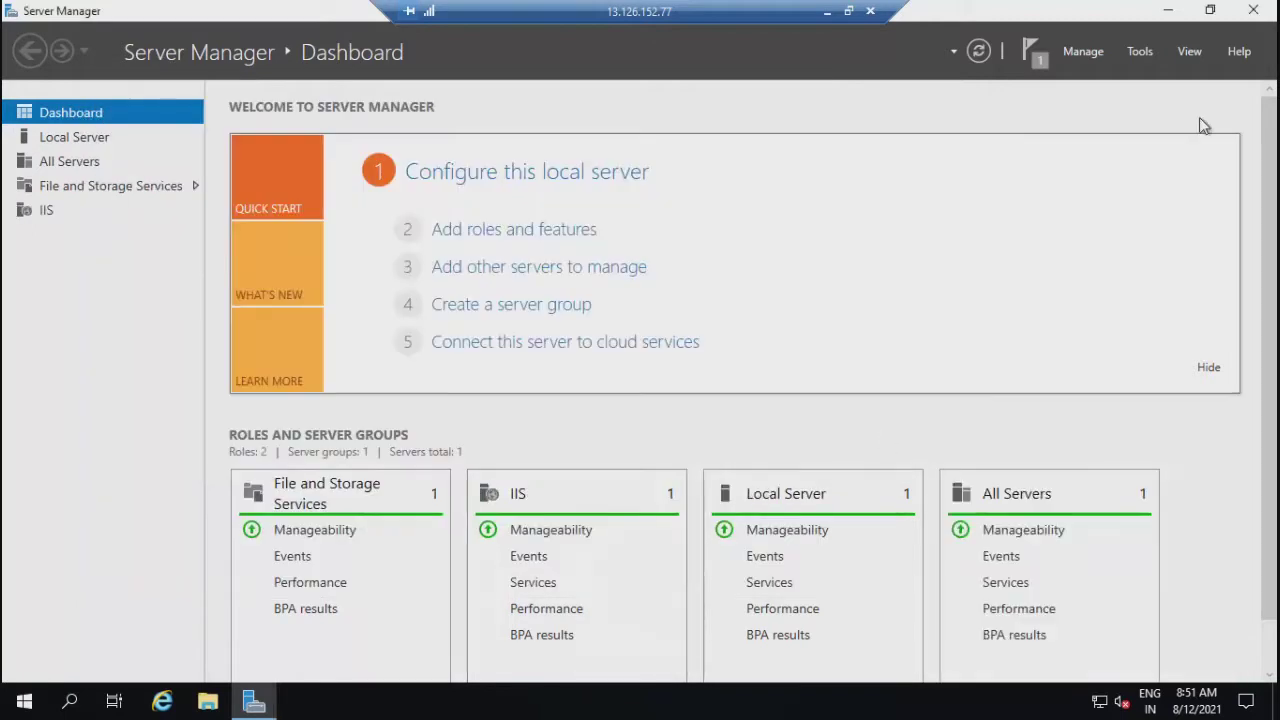
{"action": "left_click", "coordinate": [1266, 10]}
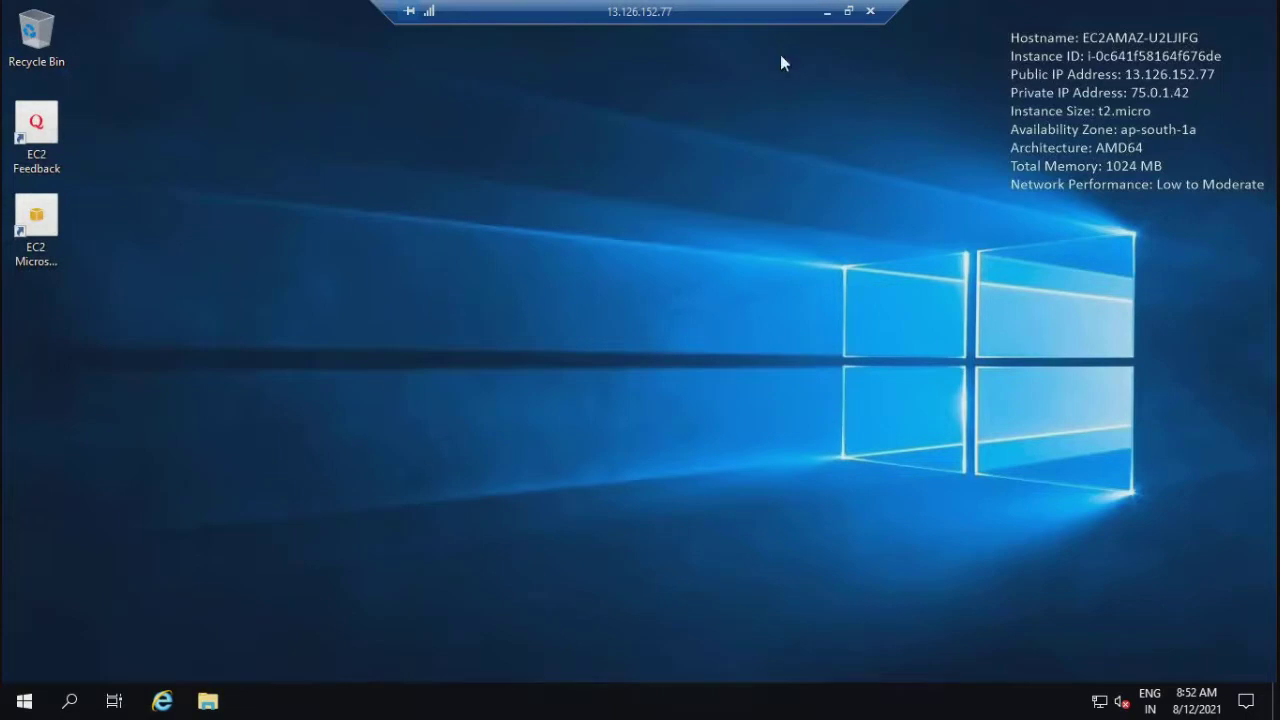
Switch to Chrome, copy the instance's public IP from the EC2 connection page, and open it in a new tab.
{"action": "left_click", "coordinate": [827, 11]}
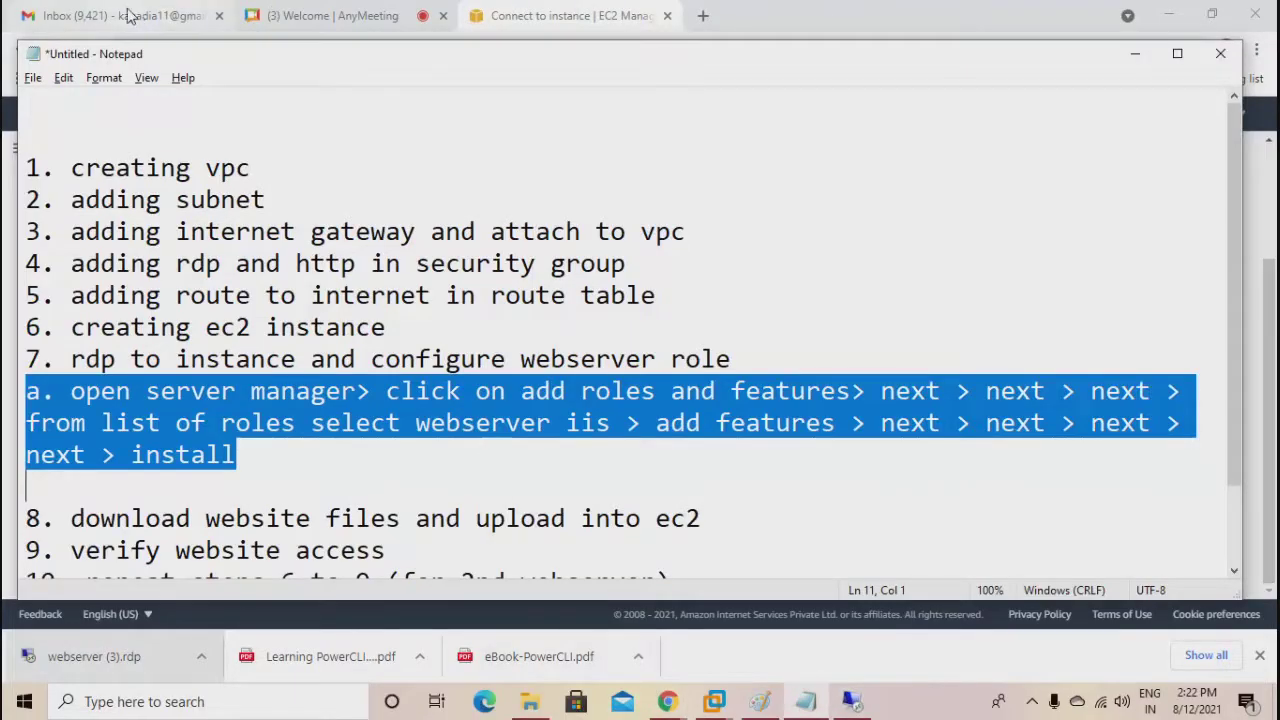
{"action": "left_click", "coordinate": [410, 15]}
{"action": "left_click", "coordinate": [545, 15]}
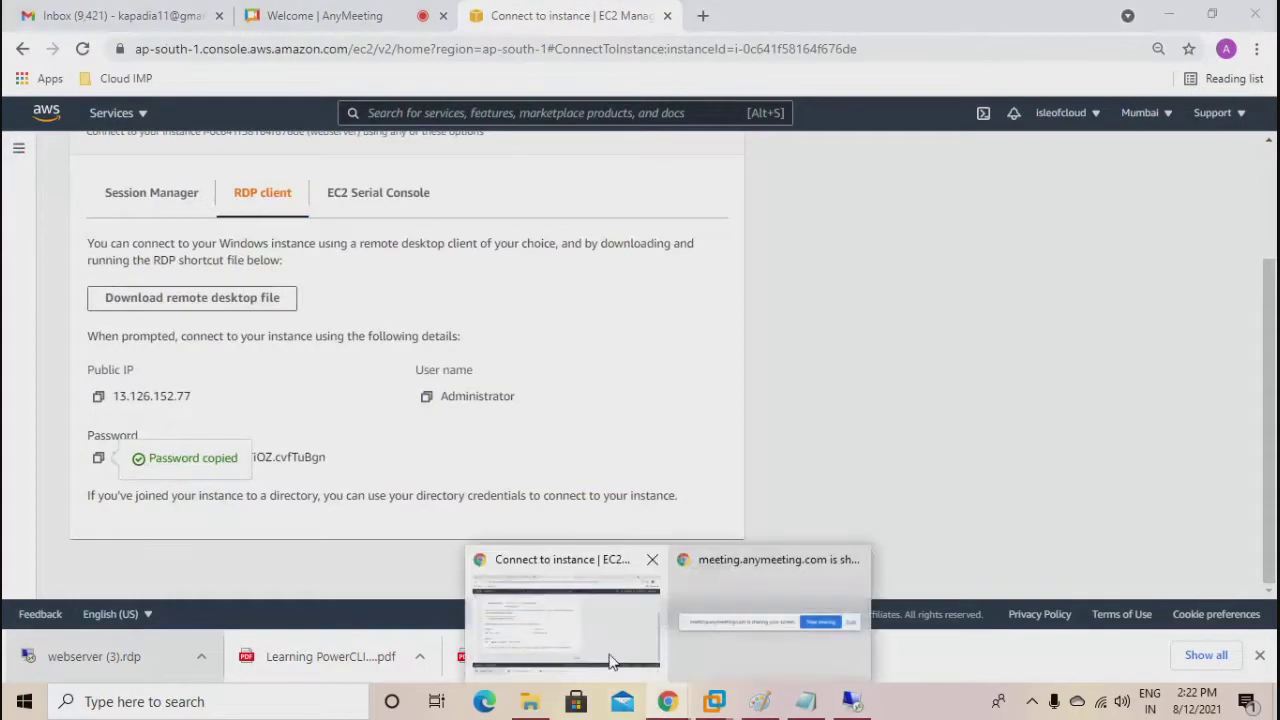
{"action": "left_click", "coordinate": [99, 398]}
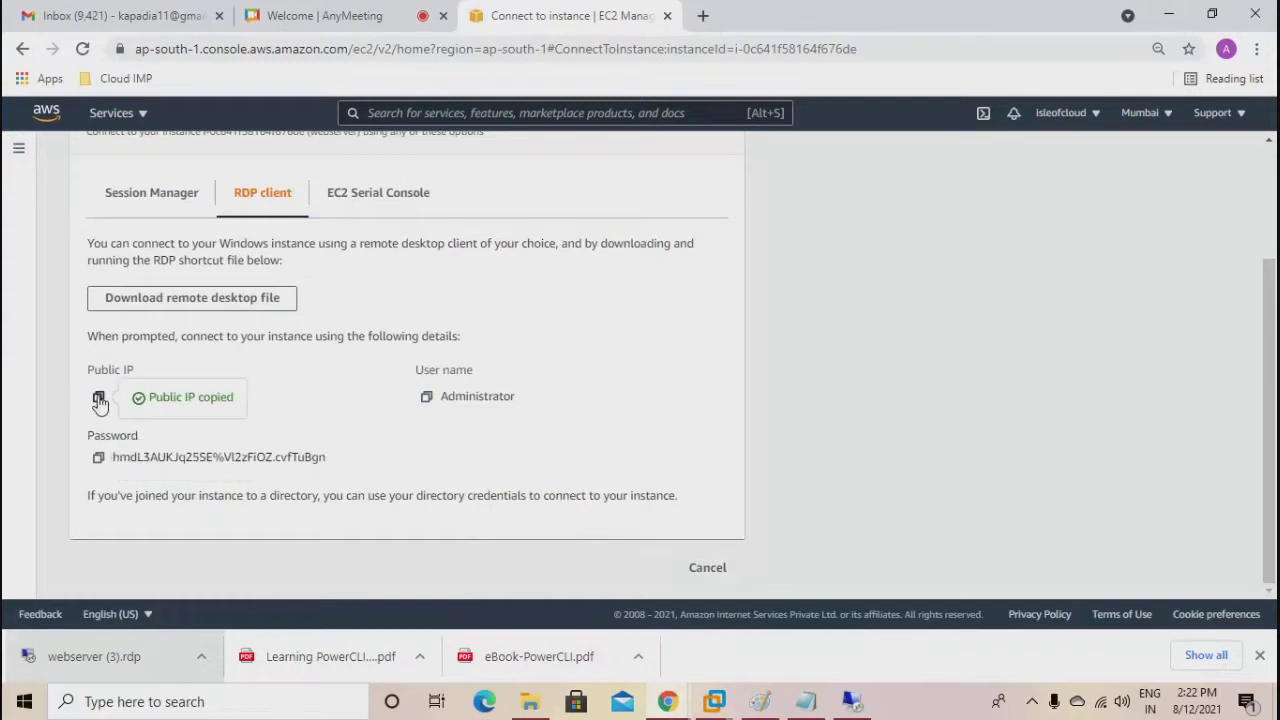
{"action": "left_click", "coordinate": [703, 15]}
{"action": "left_click", "coordinate": [410, 49]}
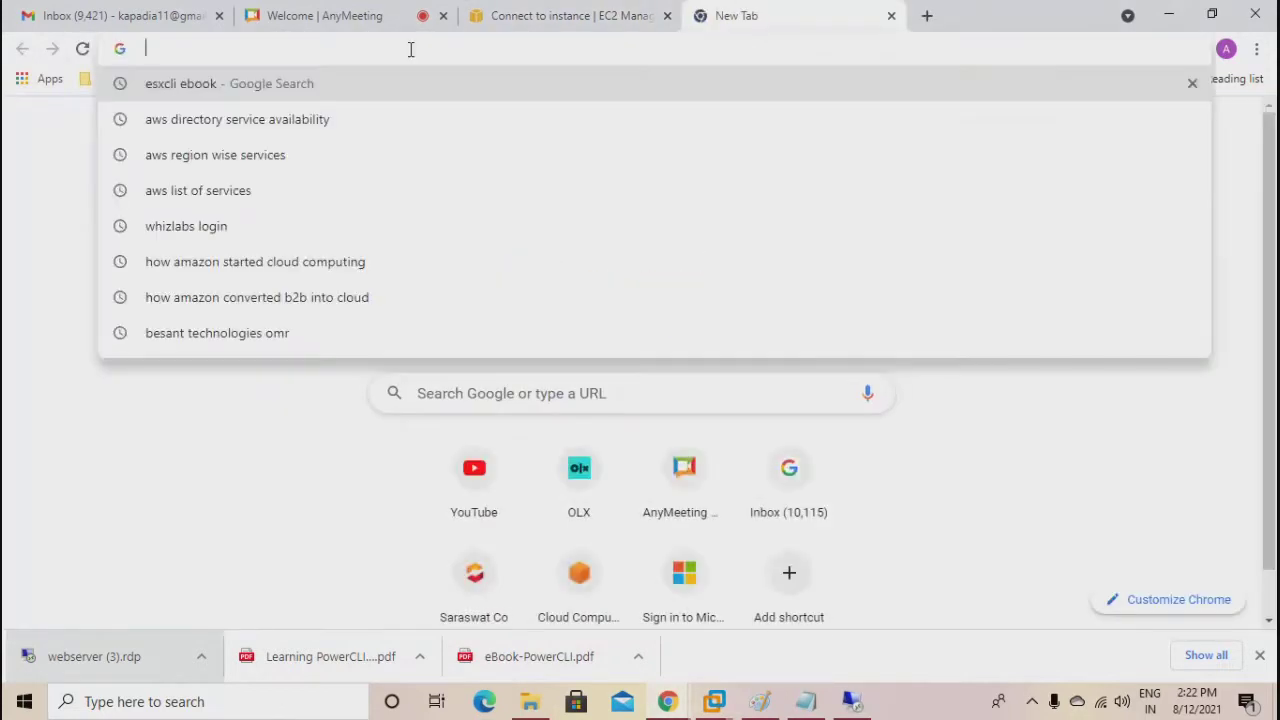
{"action": "key", "text": "ctrl+v"}
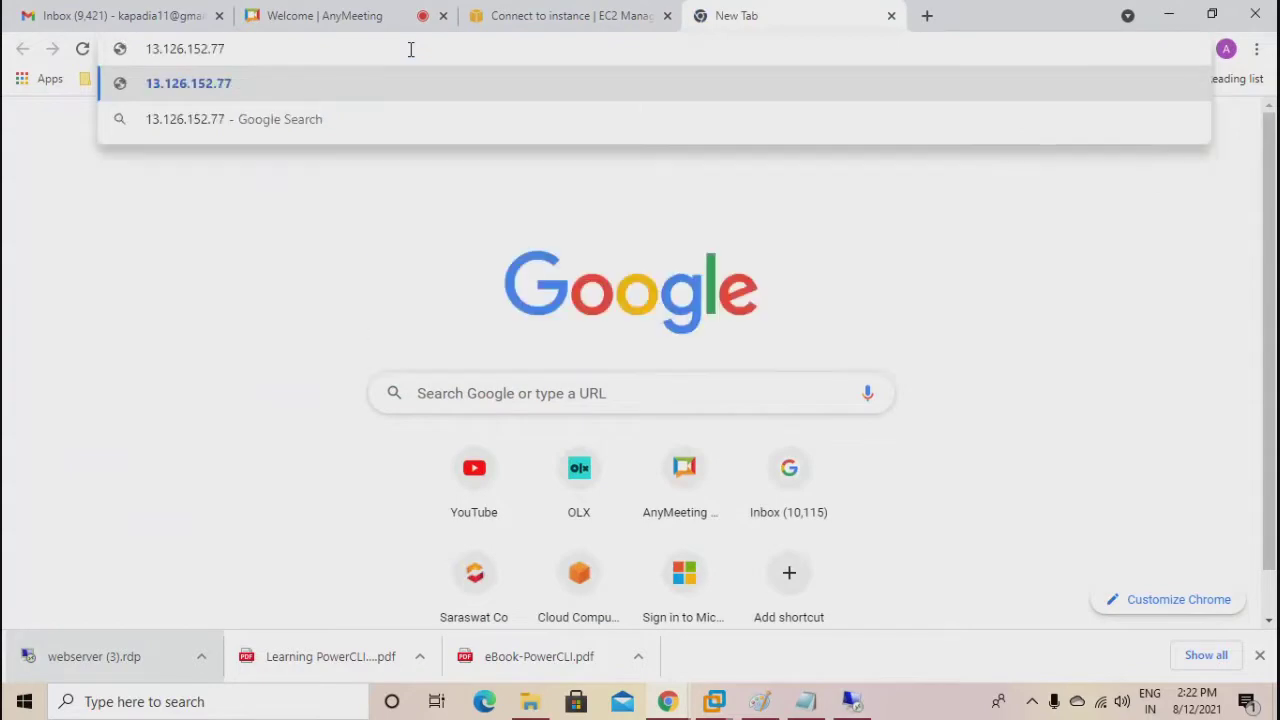
{"action": "key", "text": "Return"}
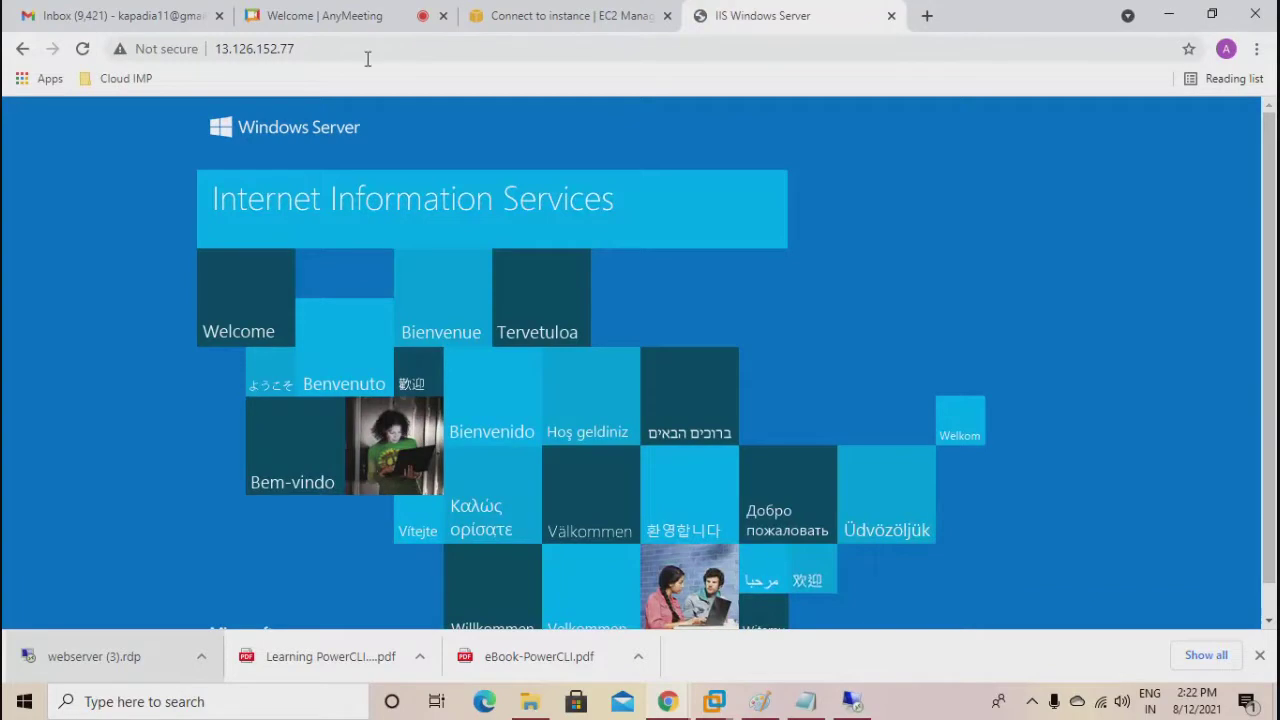
Copy the IIS test page's address and post it to everyone in the AnyMeeting chat.
{"action": "left_click", "coordinate": [317, 44]}
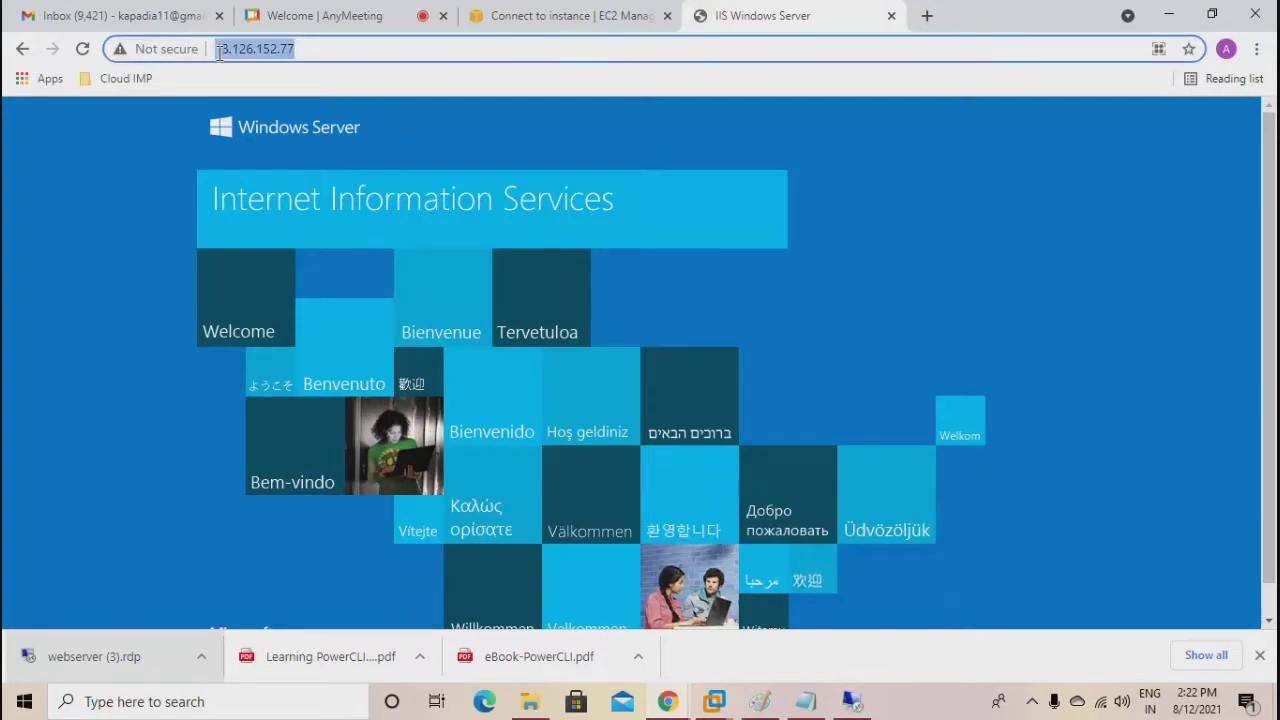
{"action": "right_click", "coordinate": [230, 57]}
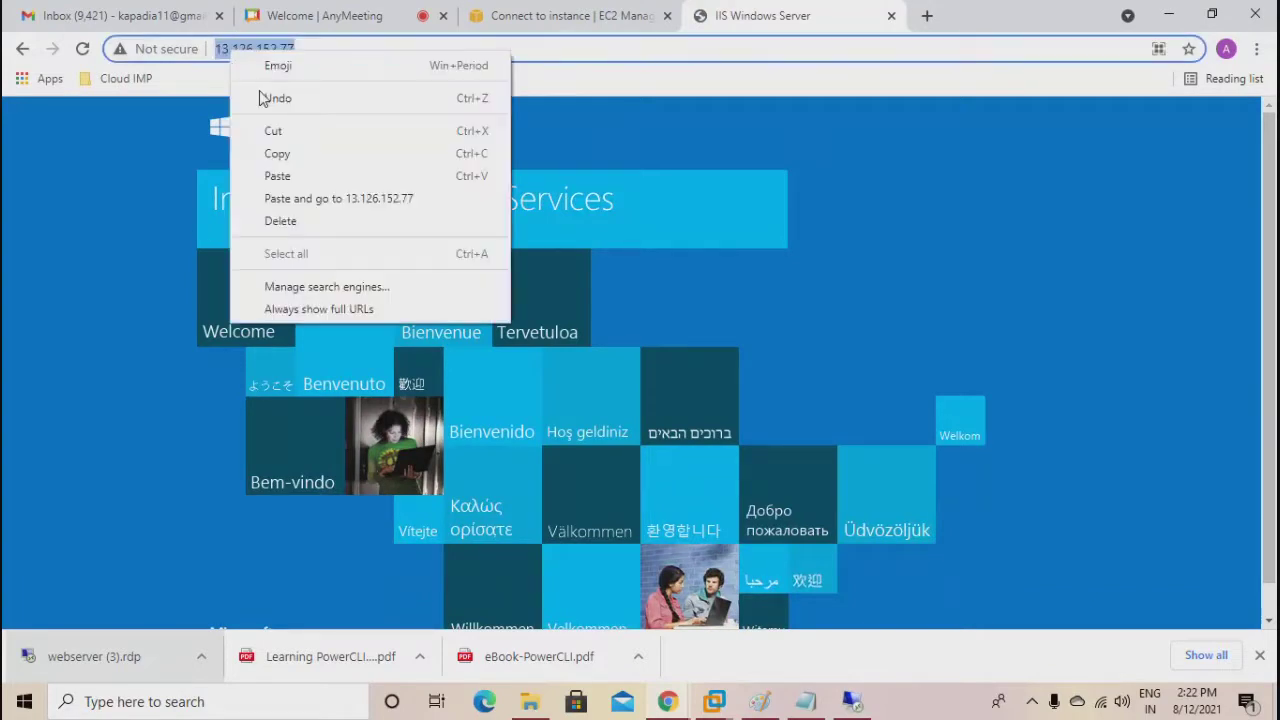
{"action": "left_click", "coordinate": [277, 150]}
{"action": "left_click", "coordinate": [316, 16]}
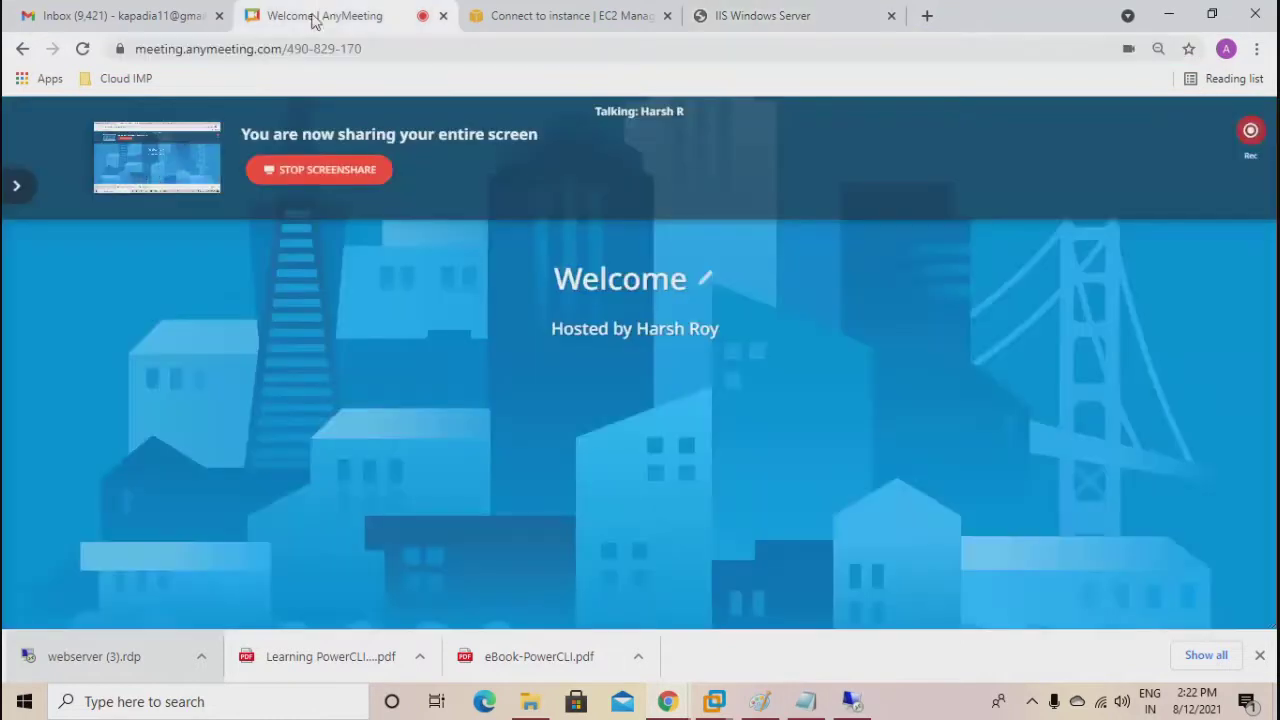
{"action": "left_click", "coordinate": [17, 190]}
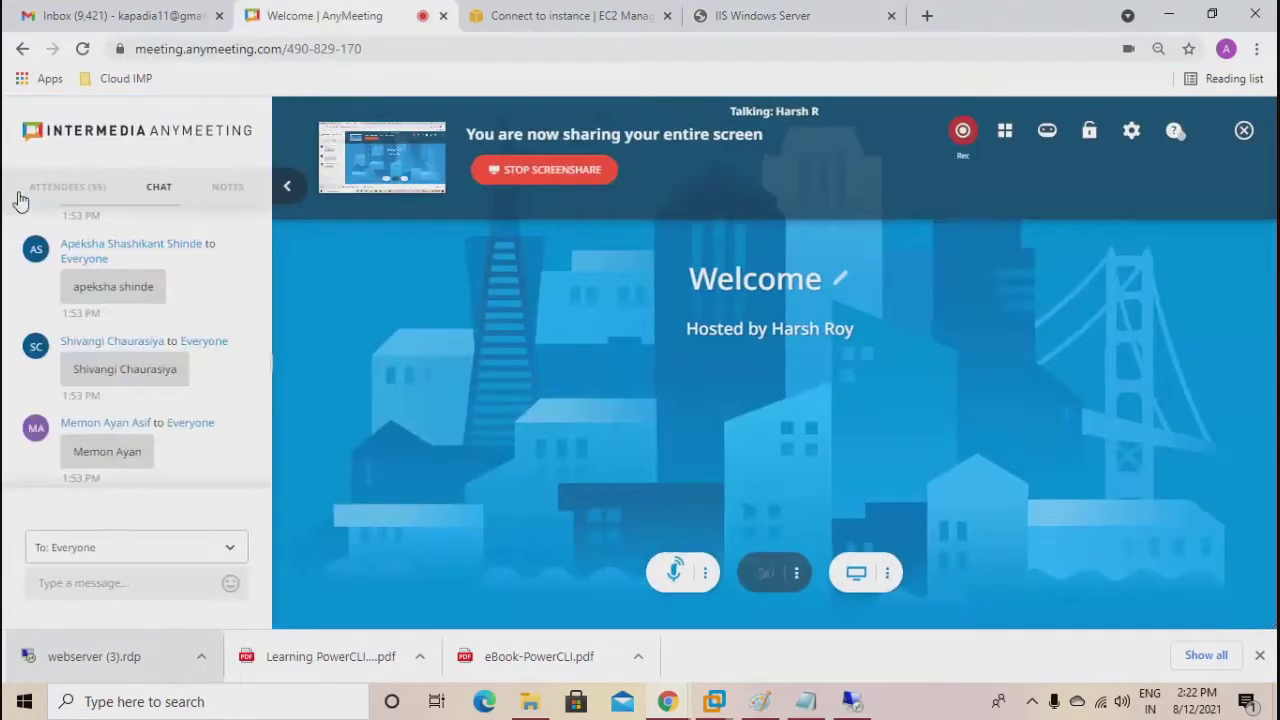
{"action": "right_click", "coordinate": [48, 594]}
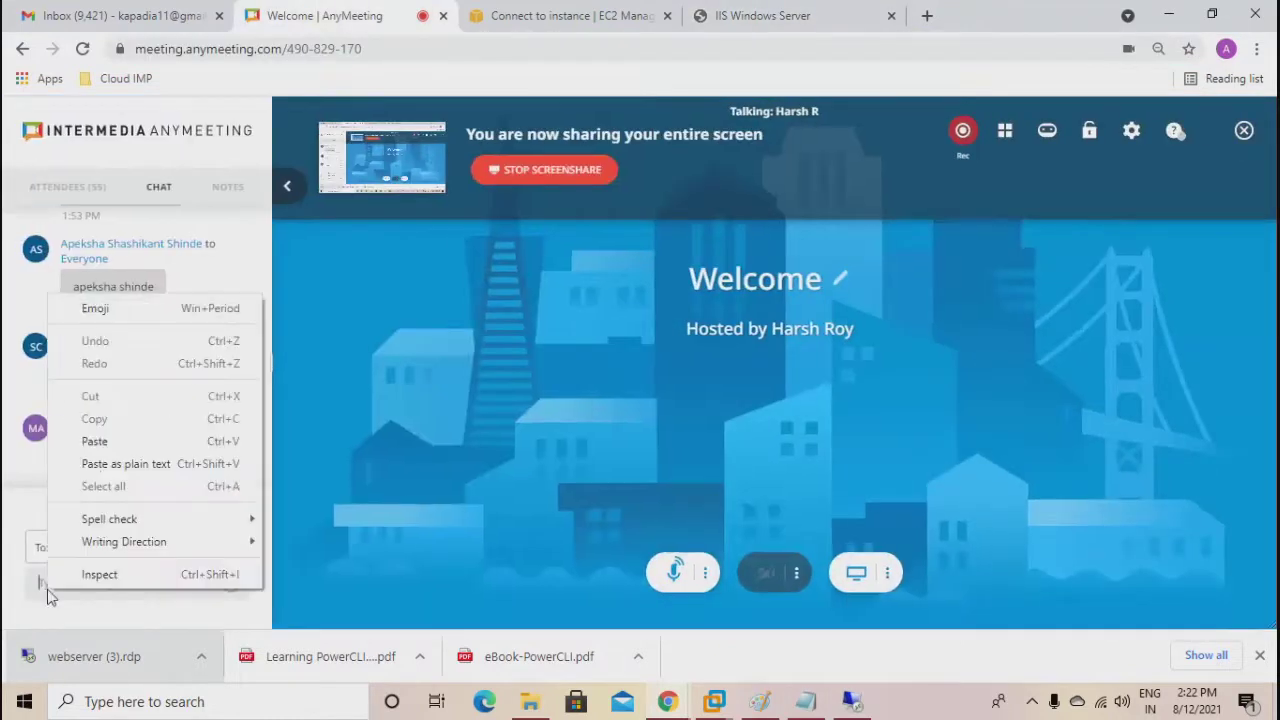
{"action": "left_click", "coordinate": [98, 441]}
{"action": "key", "text": "Return"}
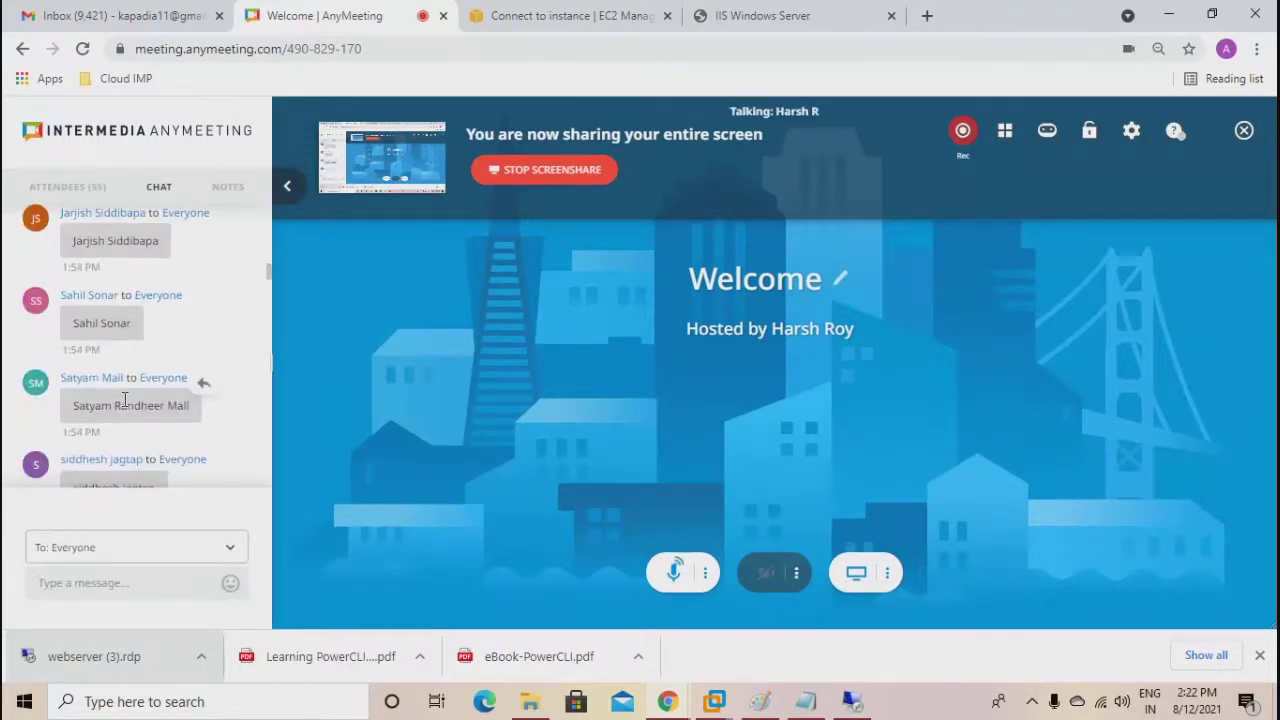
Review the meeting chat down to its newest message and display the attendee list.
{"action": "scroll", "coordinate": [124, 399], "scroll_direction": "down", "scroll_amount": 5}
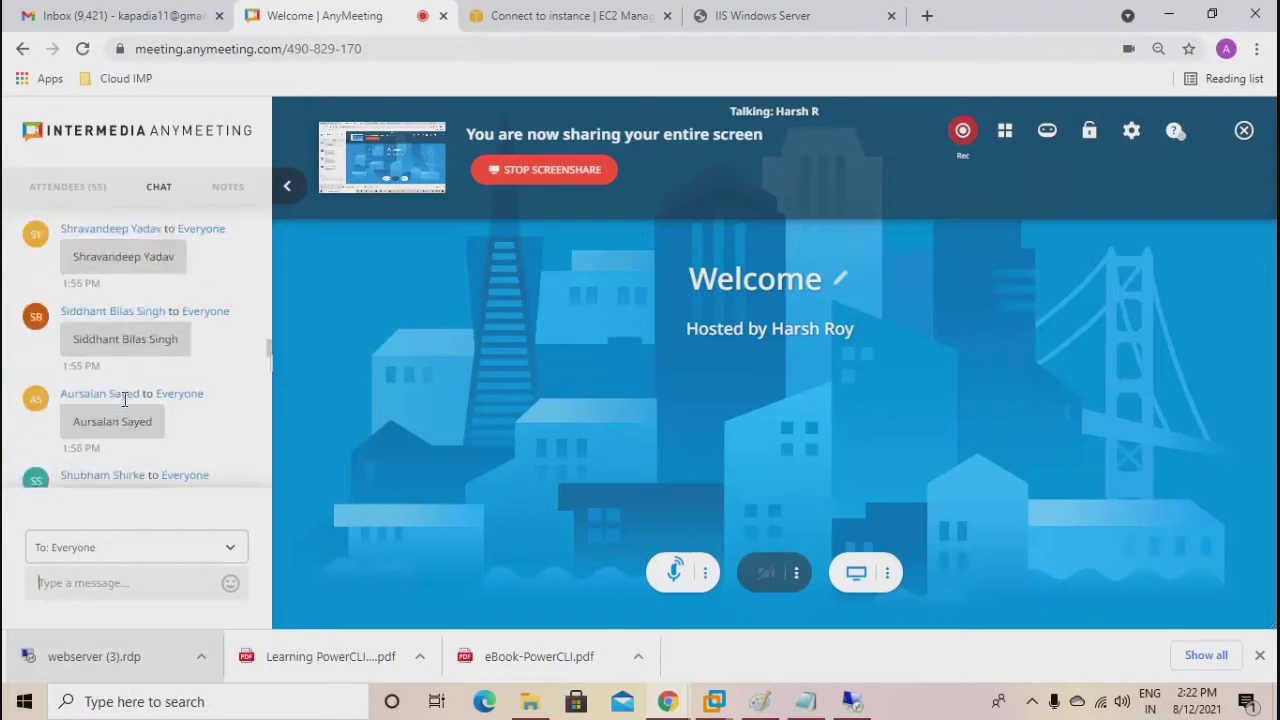
{"action": "scroll", "coordinate": [124, 399], "scroll_direction": "down", "scroll_amount": 20}
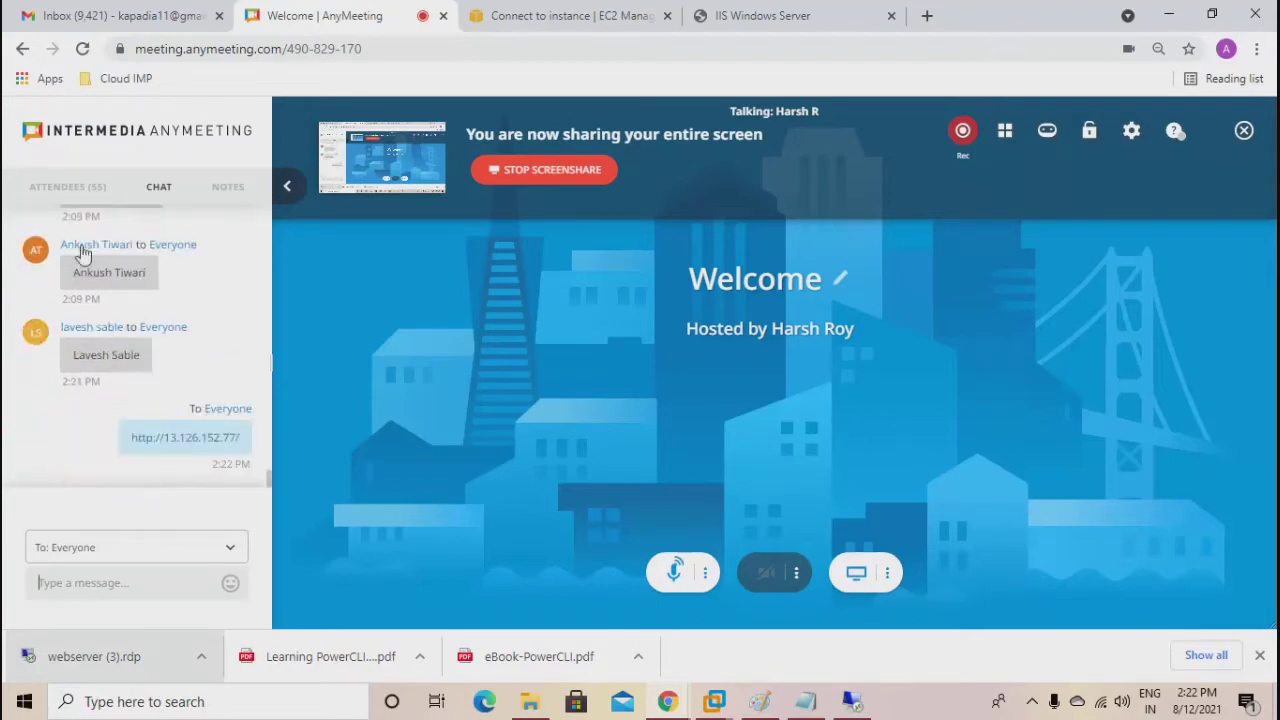
{"action": "left_click", "coordinate": [62, 190]}
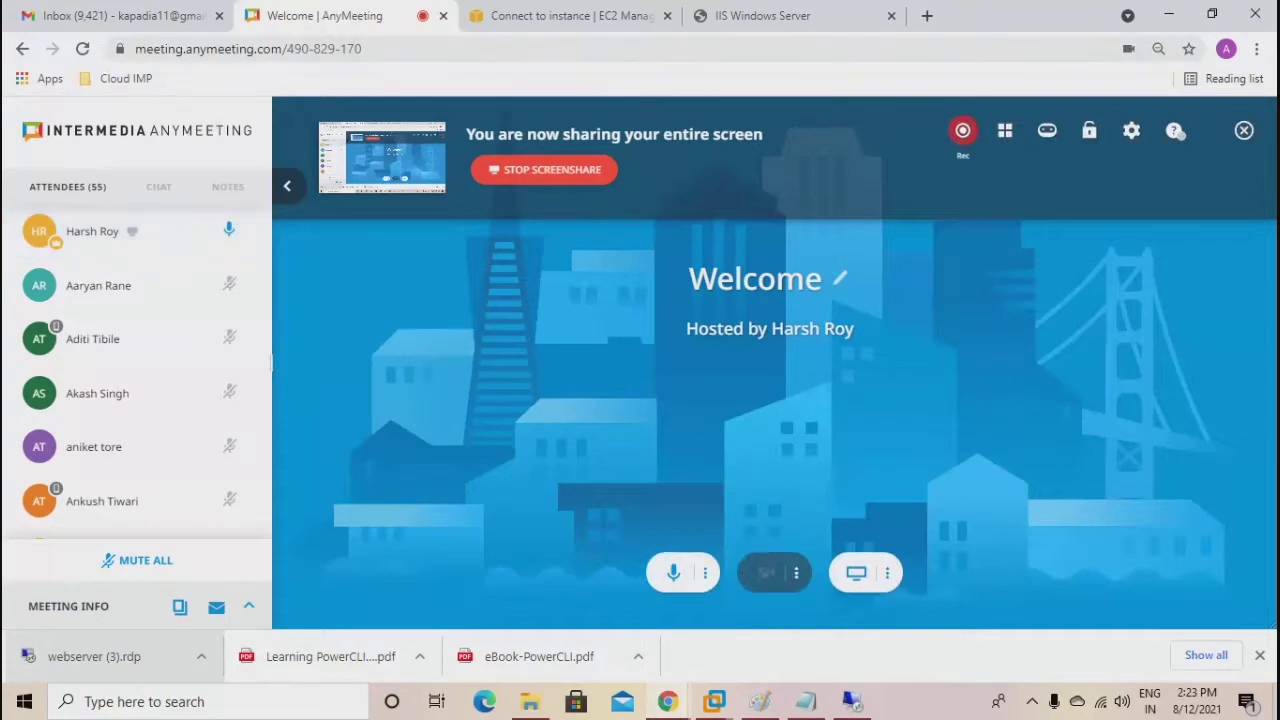
Switch to the Notepad notes and highlight sub-step a, then step 8 about downloading website files and uploading them into EC2.
{"action": "left_click", "coordinate": [780, 712]}
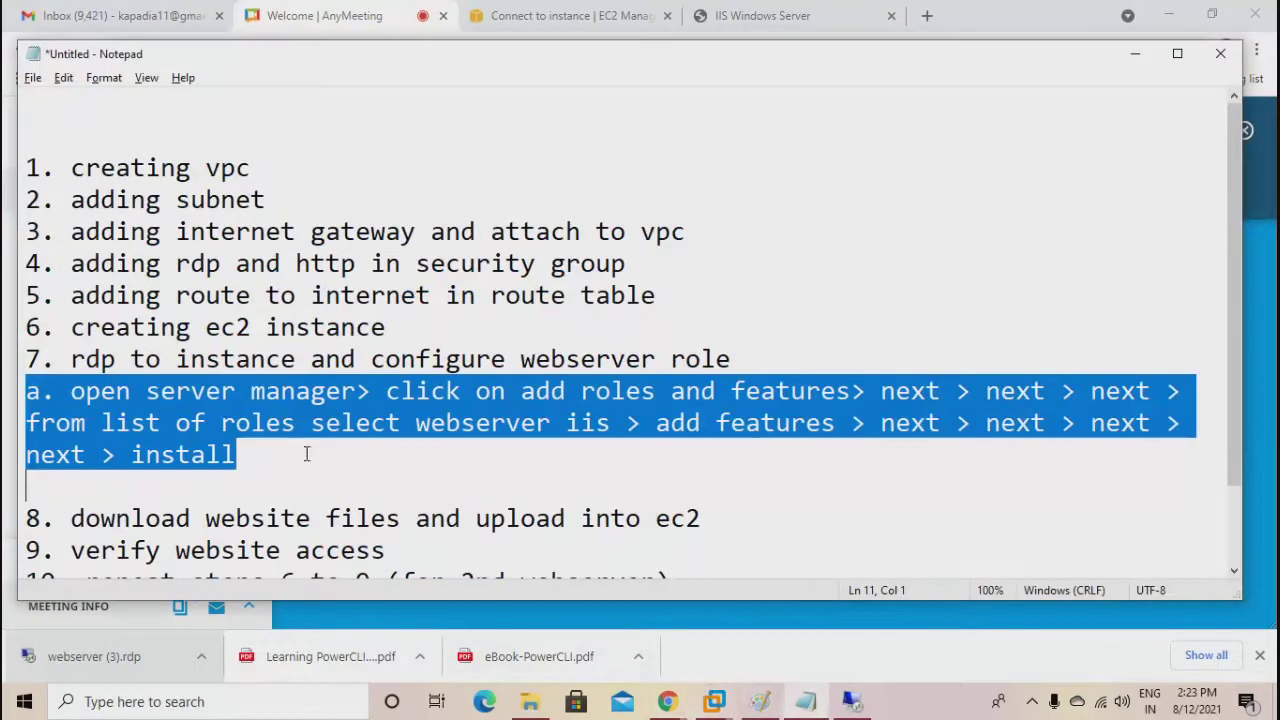
{"action": "left_click", "coordinate": [292, 450]}
{"action": "left_click_drag", "start_coordinate": [28, 392], "coordinate": [241, 457]}
{"action": "scroll", "coordinate": [240, 455], "scroll_direction": "down", "scroll_amount": 1}
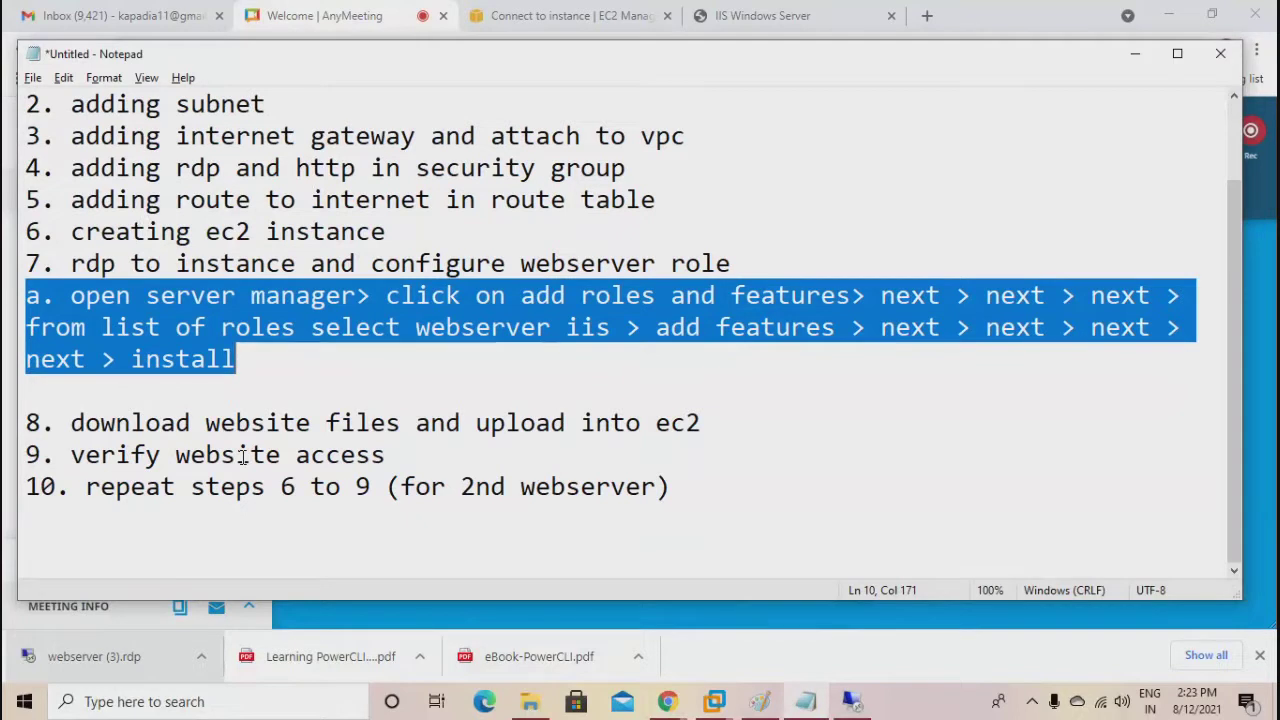
{"action": "left_click_drag", "start_coordinate": [71, 425], "coordinate": [708, 430]}
{"action": "left_click", "coordinate": [708, 430]}
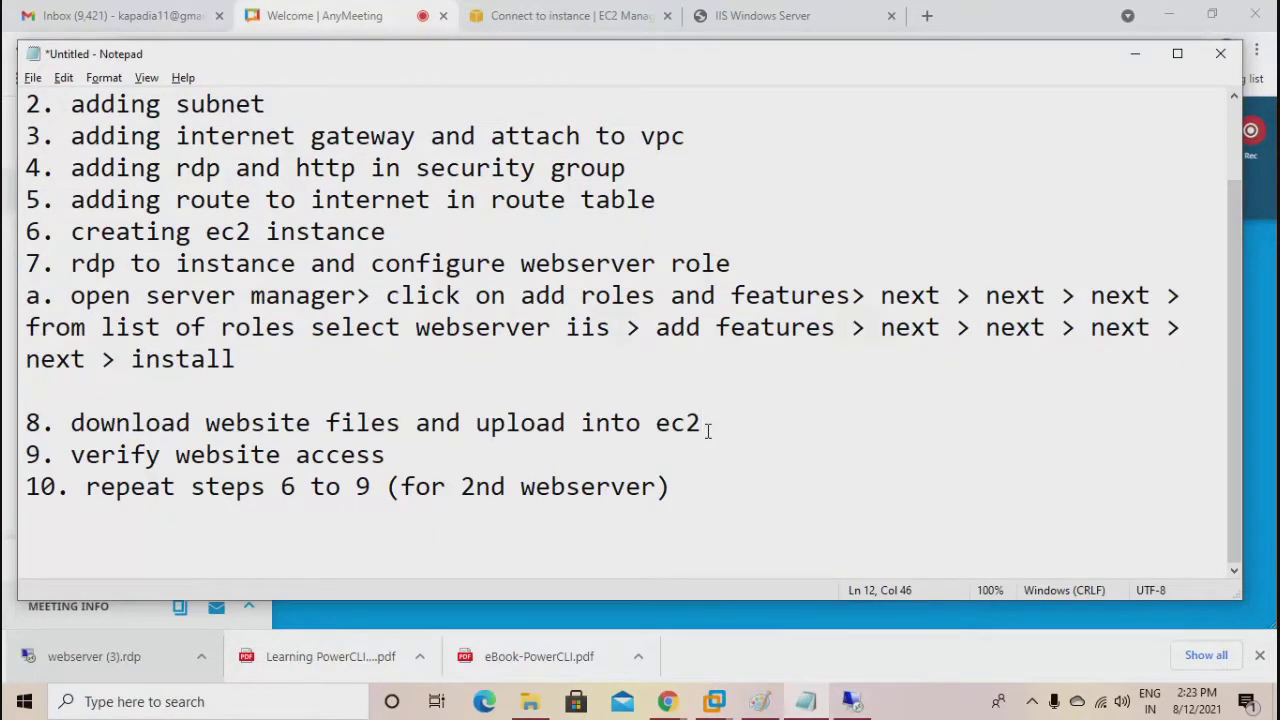
Return to Chrome's IIS page tab and search the web for "download sample html websites".
{"action": "left_click", "coordinate": [911, 38]}
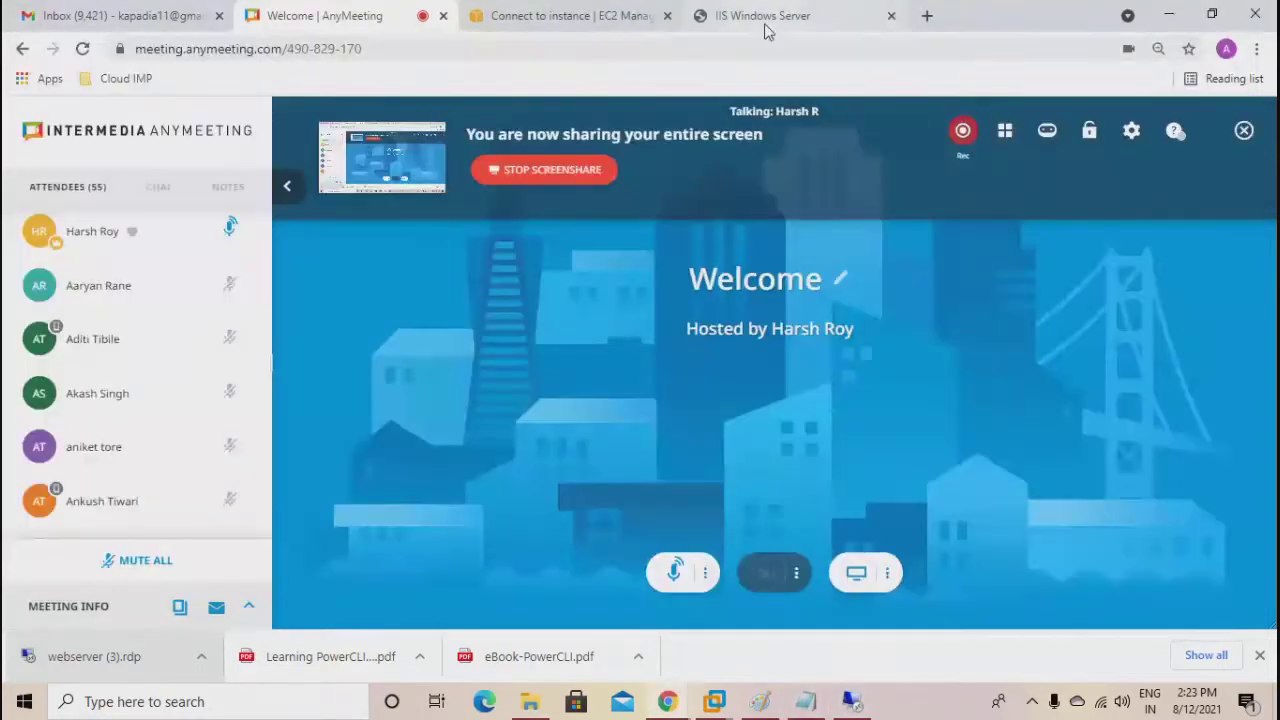
{"action": "left_click", "coordinate": [766, 22]}
{"action": "key", "text": "BackSpace"}
{"action": "key", "text": "BackSpace"}
{"action": "key", "text": "BackSpace"}
{"action": "key", "text": "BackSpace"}
{"action": "key", "text": "BackSpace"}
{"action": "key", "text": "BackSpace"}
{"action": "key", "text": "BackSpace"}
{"action": "key", "text": "BackSpace"}
{"action": "key", "text": "BackSpace"}
{"action": "key", "text": "BackSpace"}
{"action": "key", "text": "BackSpace"}
{"action": "key", "text": "BackSpace"}
{"action": "key", "text": "BackSpace"}
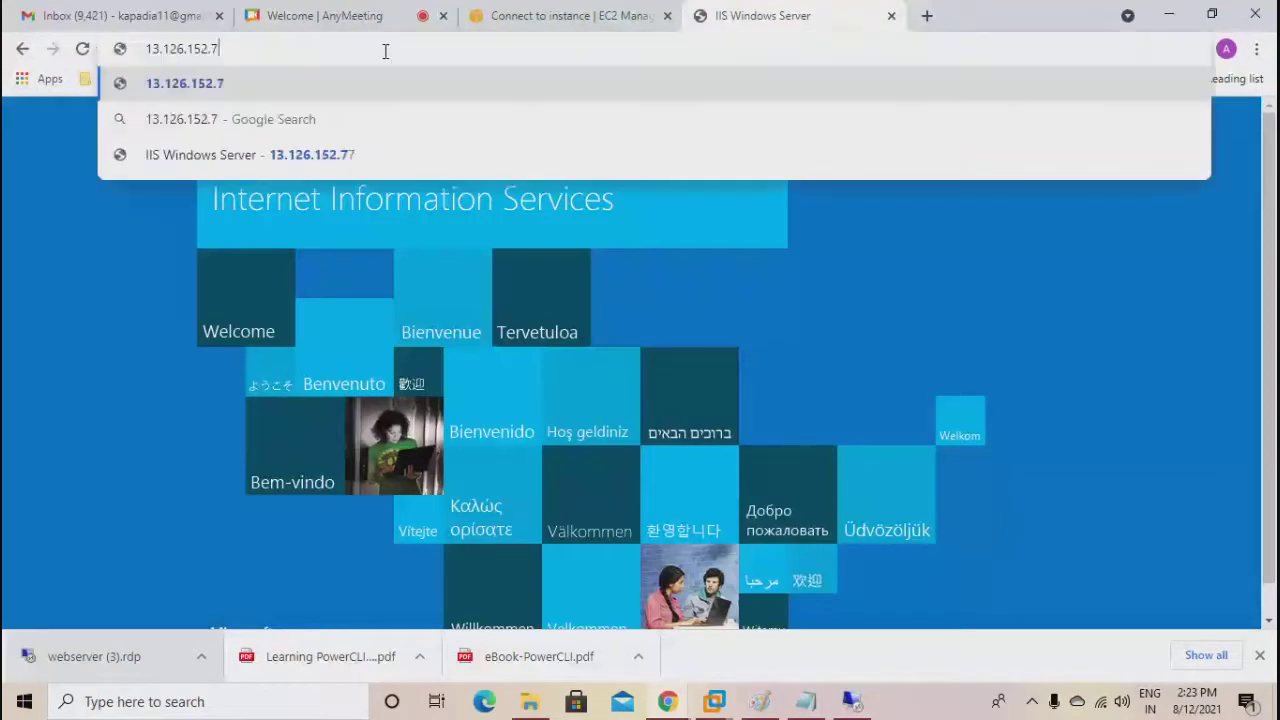
{"action": "type", "text": "sown"}
{"action": "key", "text": "BackSpace"}
{"action": "key", "text": "BackSpace"}
{"action": "key", "text": "BackSpace"}
{"action": "key", "text": "BackSpace"}
{"action": "type", "text": "downloa"}
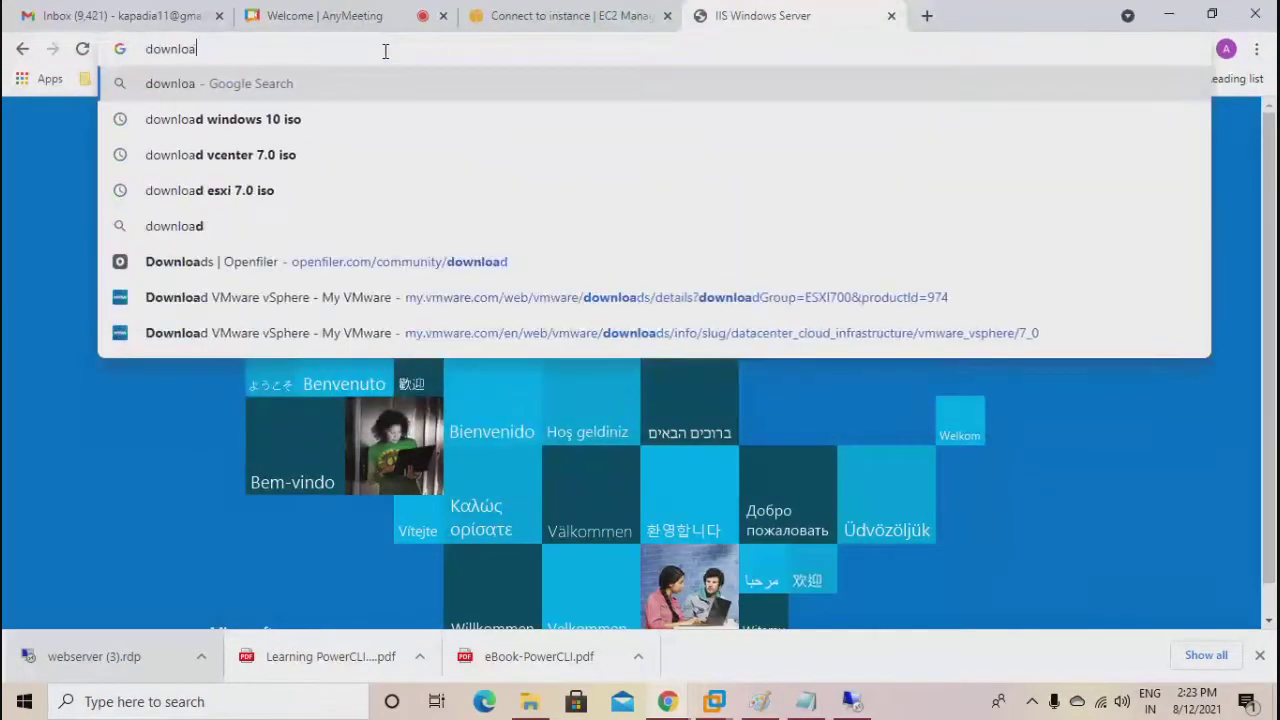
{"action": "type", "text": "d sample h"}
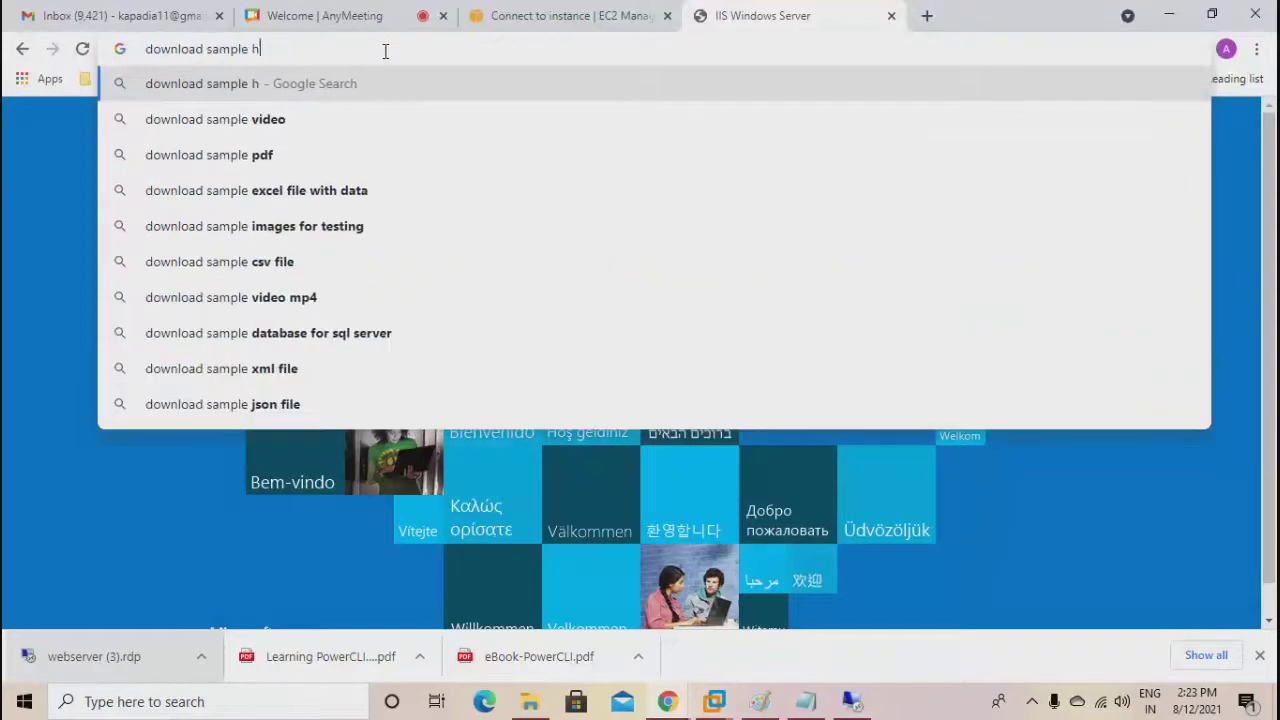
{"action": "type", "text": "tml websites"}
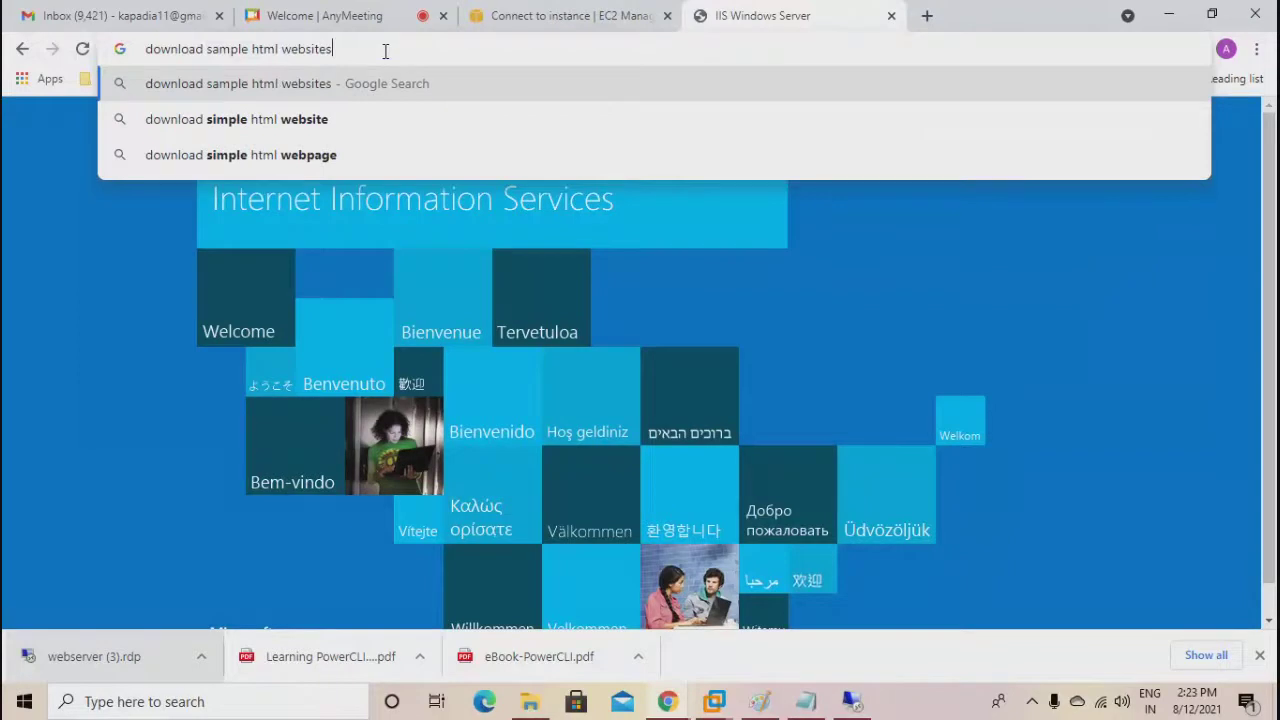
{"action": "key", "text": "Return"}
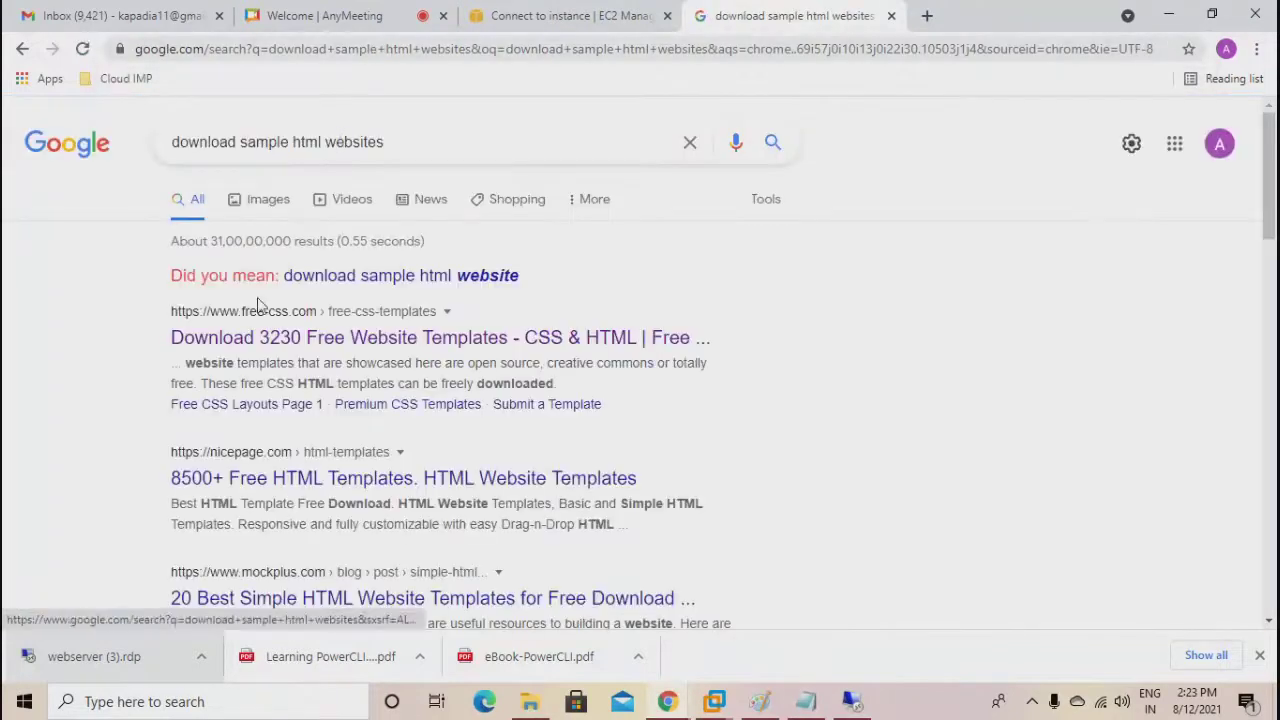
Open the free-css.com free website templates result and post its address to everyone in the meeting chat.
{"action": "left_click", "coordinate": [254, 341]}
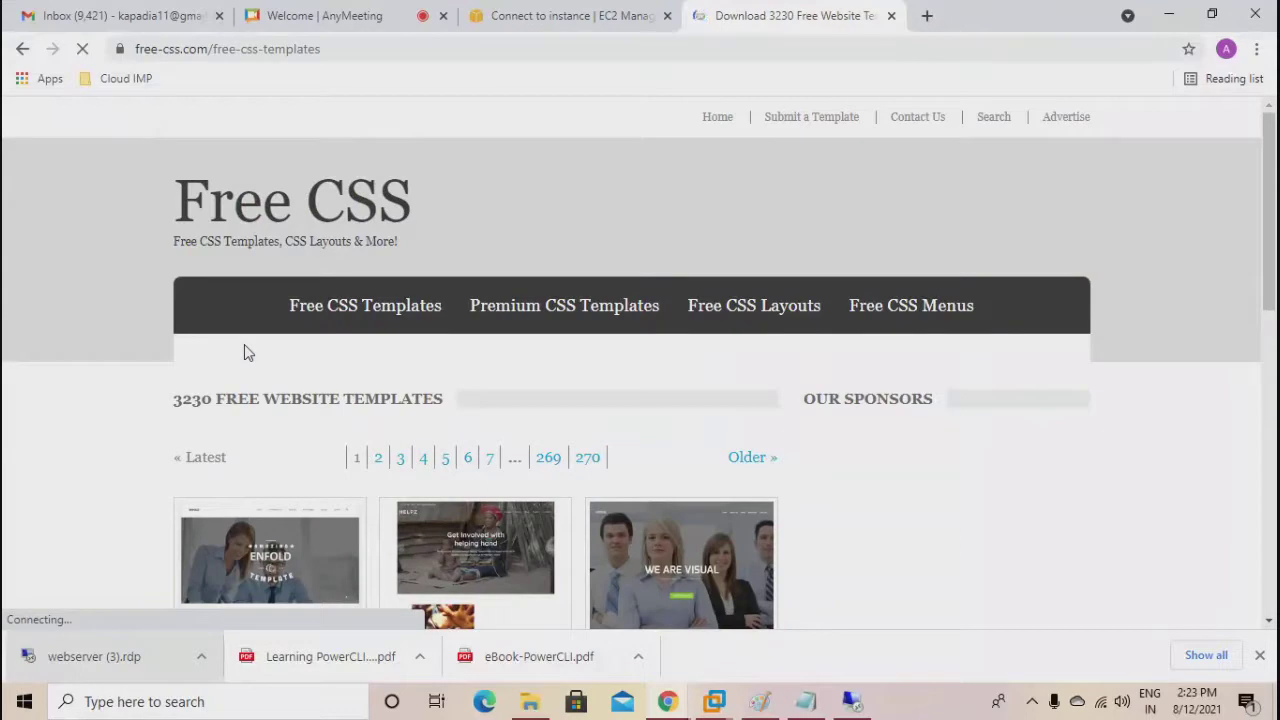
{"action": "left_click", "coordinate": [324, 47]}
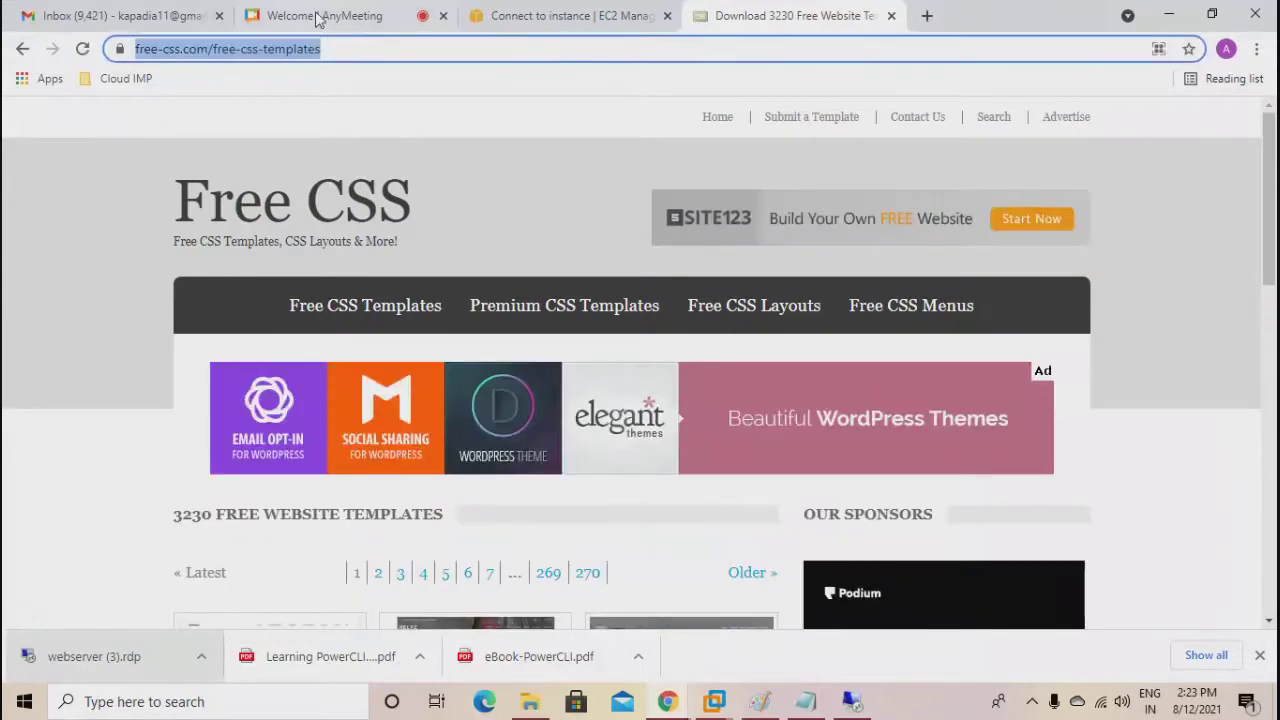
{"action": "left_click", "coordinate": [318, 16]}
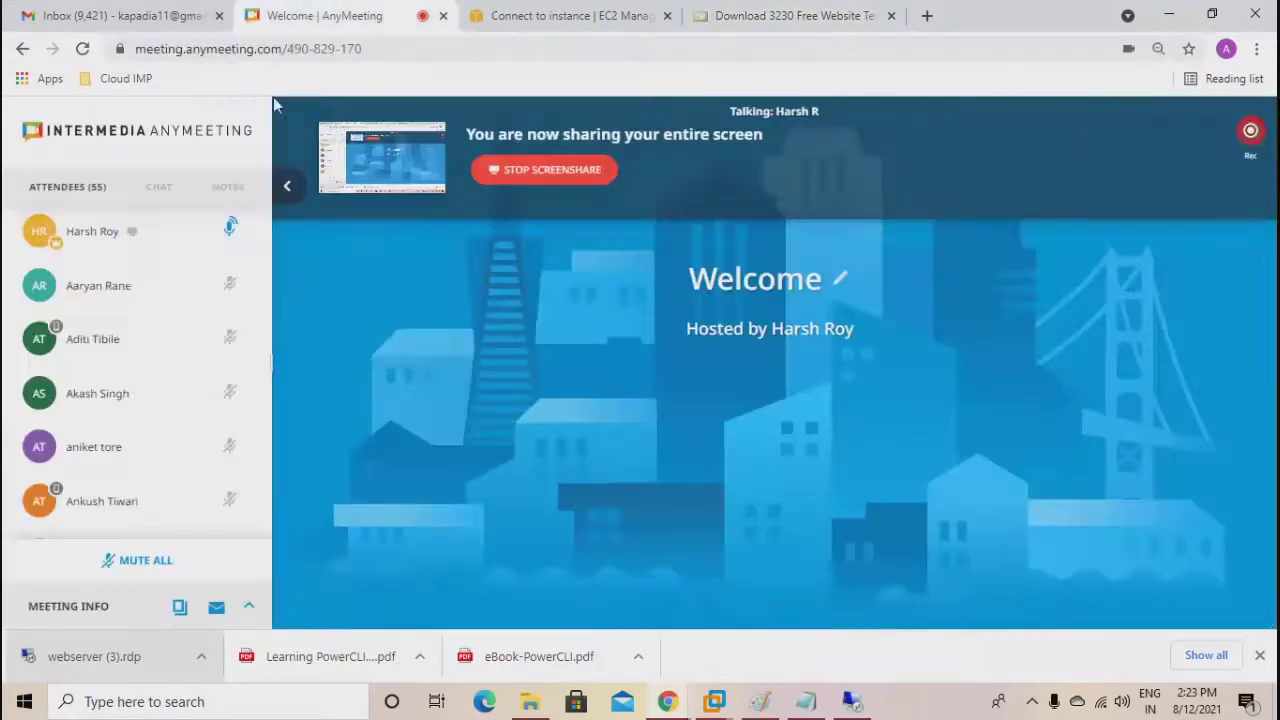
{"action": "left_click", "coordinate": [143, 185]}
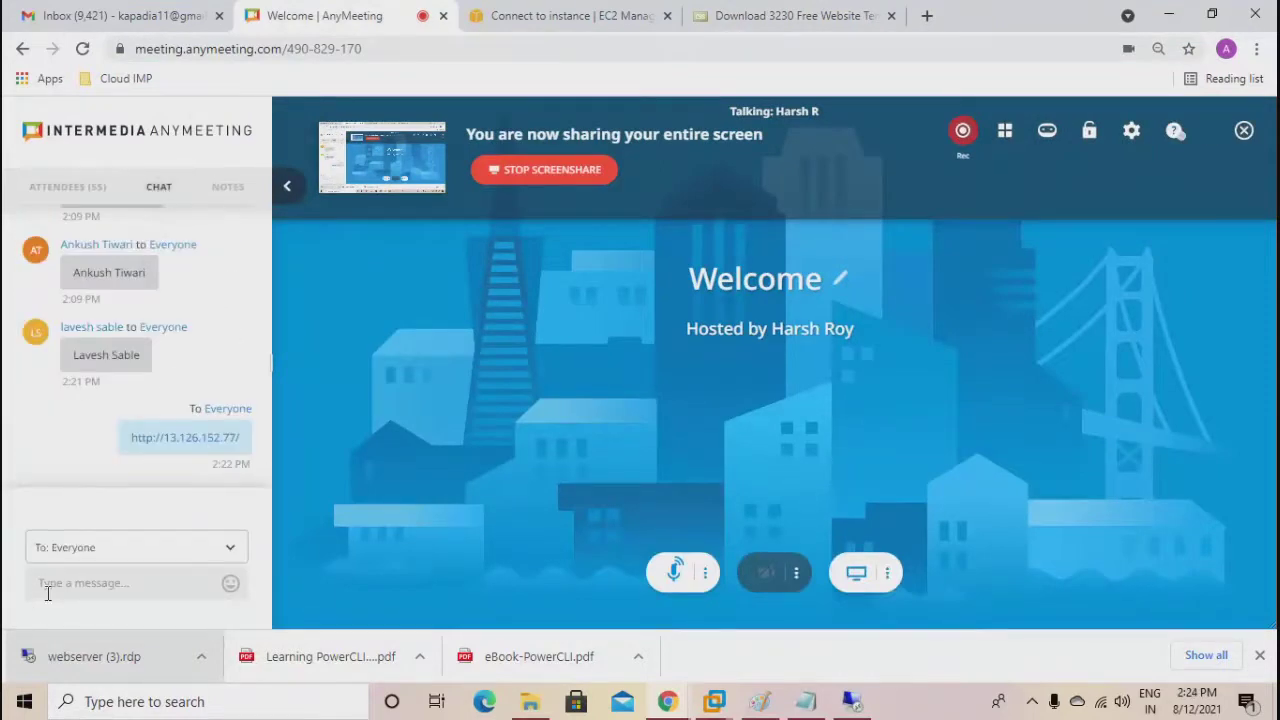
{"action": "key", "text": "ctrl+v"}
{"action": "key", "text": "Return"}
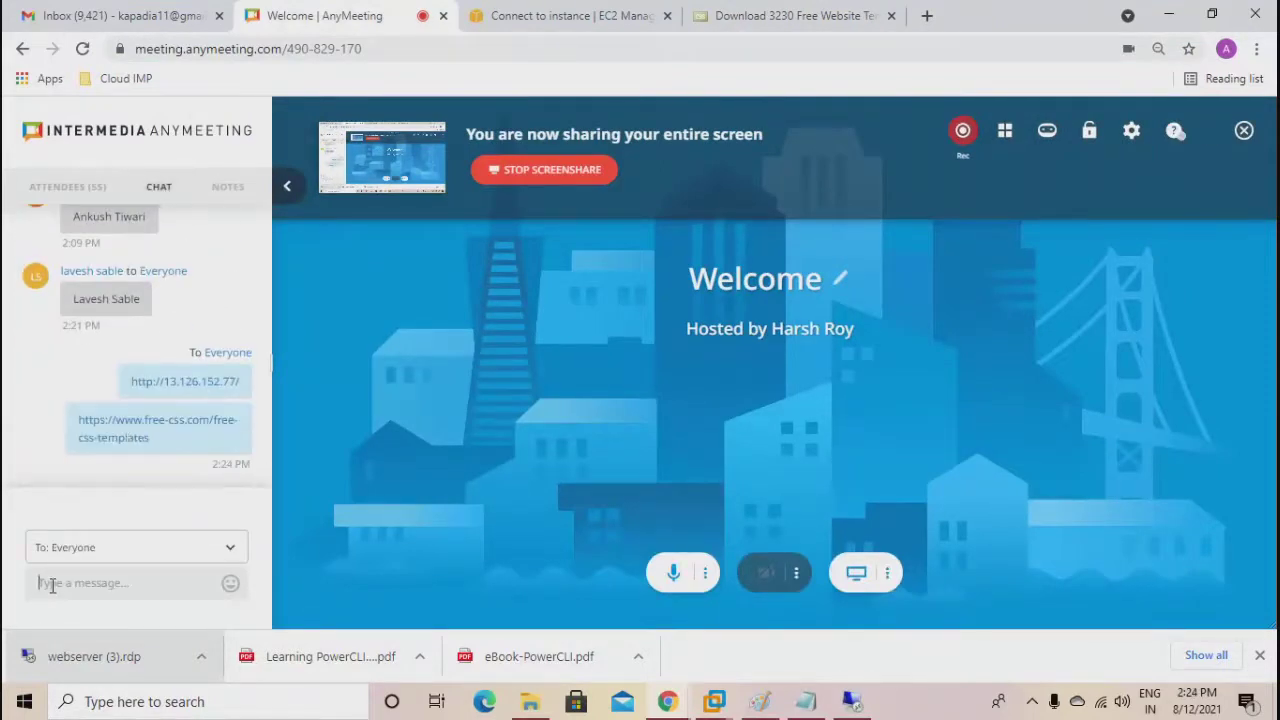
Return to the Free CSS tab and look through the first page of website templates.
{"action": "left_click", "coordinate": [768, 18]}
{"action": "scroll", "coordinate": [360, 435], "scroll_direction": "down", "scroll_amount": 4}
{"action": "scroll", "coordinate": [340, 437], "scroll_direction": "up", "scroll_amount": 4}
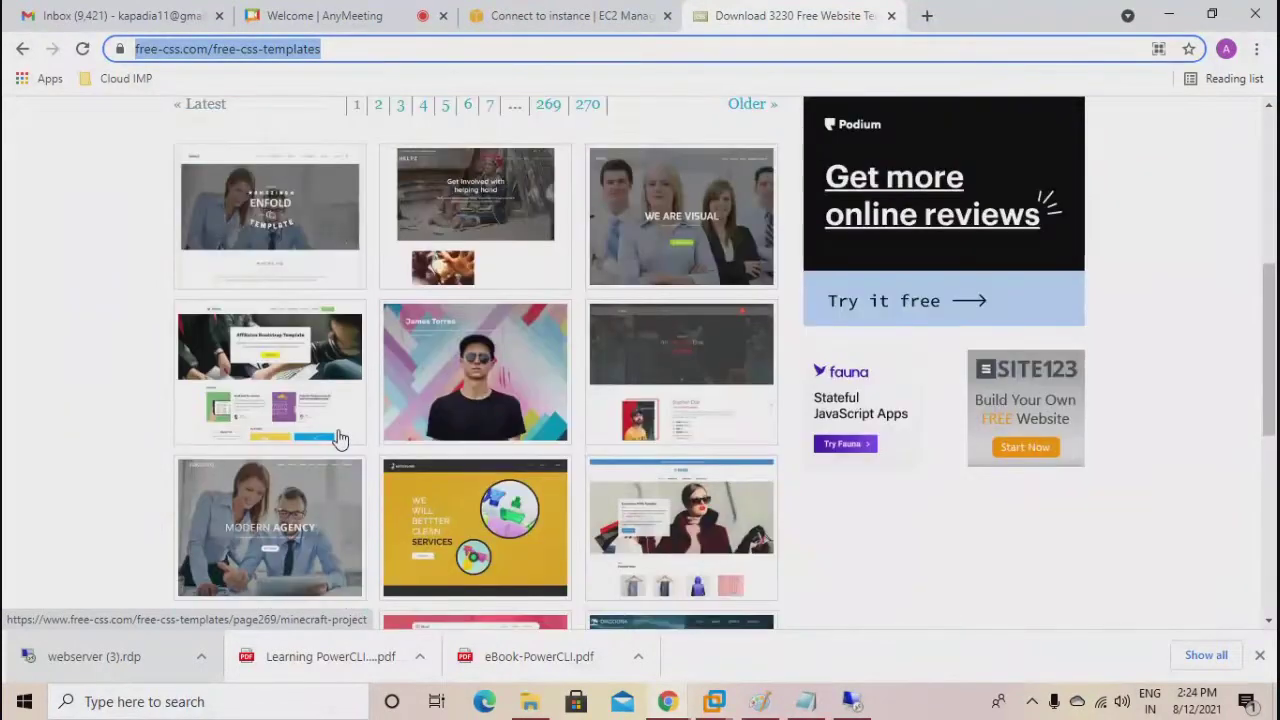
{"action": "scroll", "coordinate": [340, 437], "scroll_direction": "up", "scroll_amount": 1}
{"action": "scroll", "coordinate": [340, 437], "scroll_direction": "down", "scroll_amount": 1}
{"action": "scroll", "coordinate": [340, 437], "scroll_direction": "down", "scroll_amount": 2}
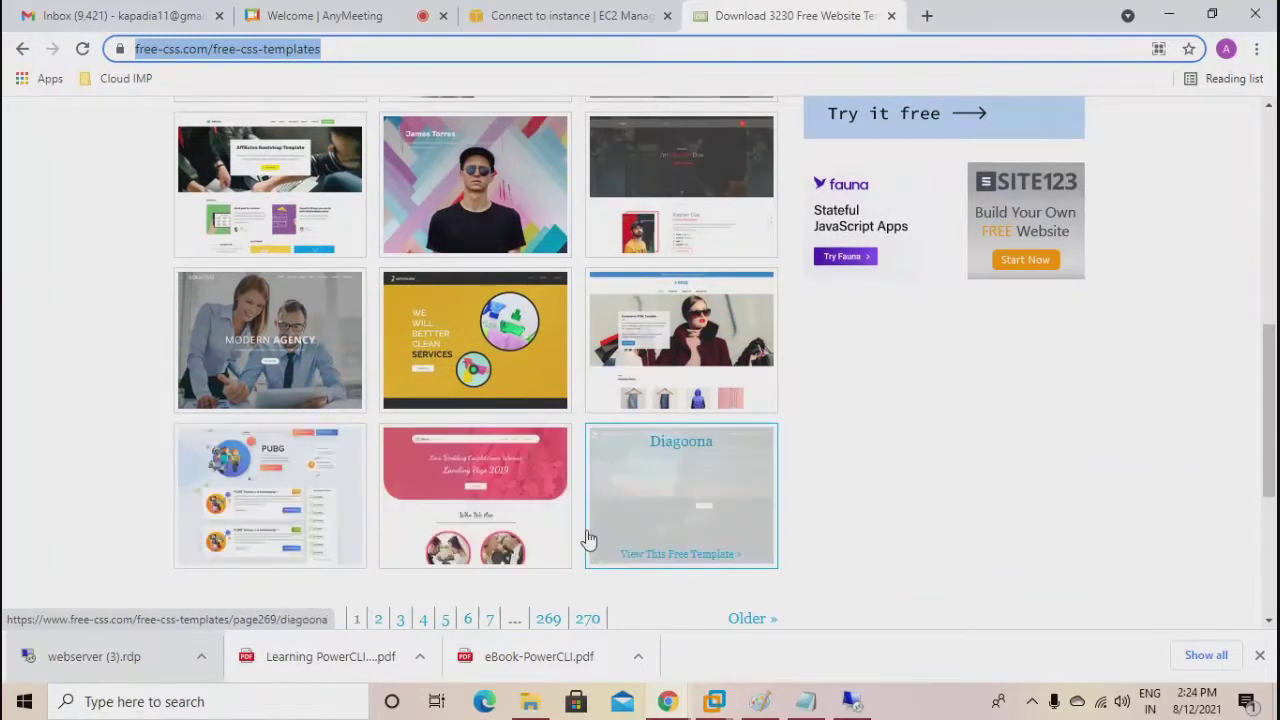
{"action": "scroll", "coordinate": [586, 537], "scroll_direction": "up", "scroll_amount": 2}
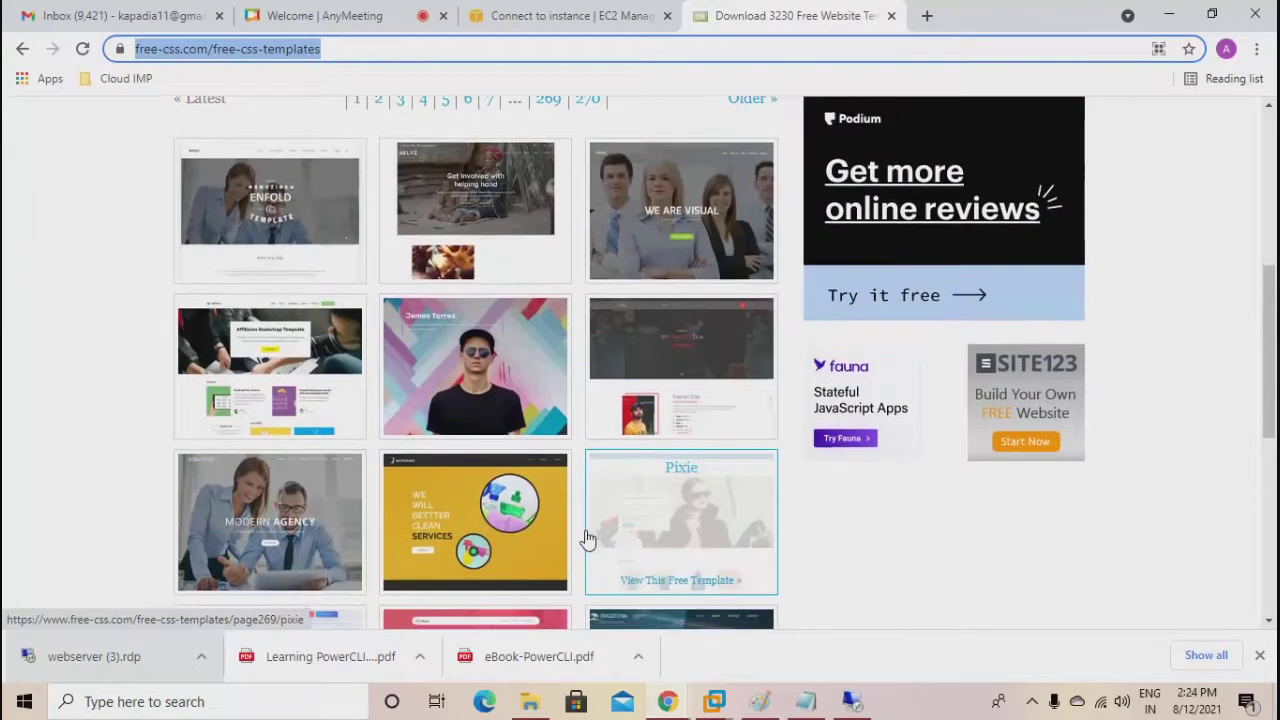
{"action": "scroll", "coordinate": [586, 537], "scroll_direction": "down", "scroll_amount": 3}
{"action": "scroll", "coordinate": [586, 537], "scroll_direction": "up", "scroll_amount": 4}
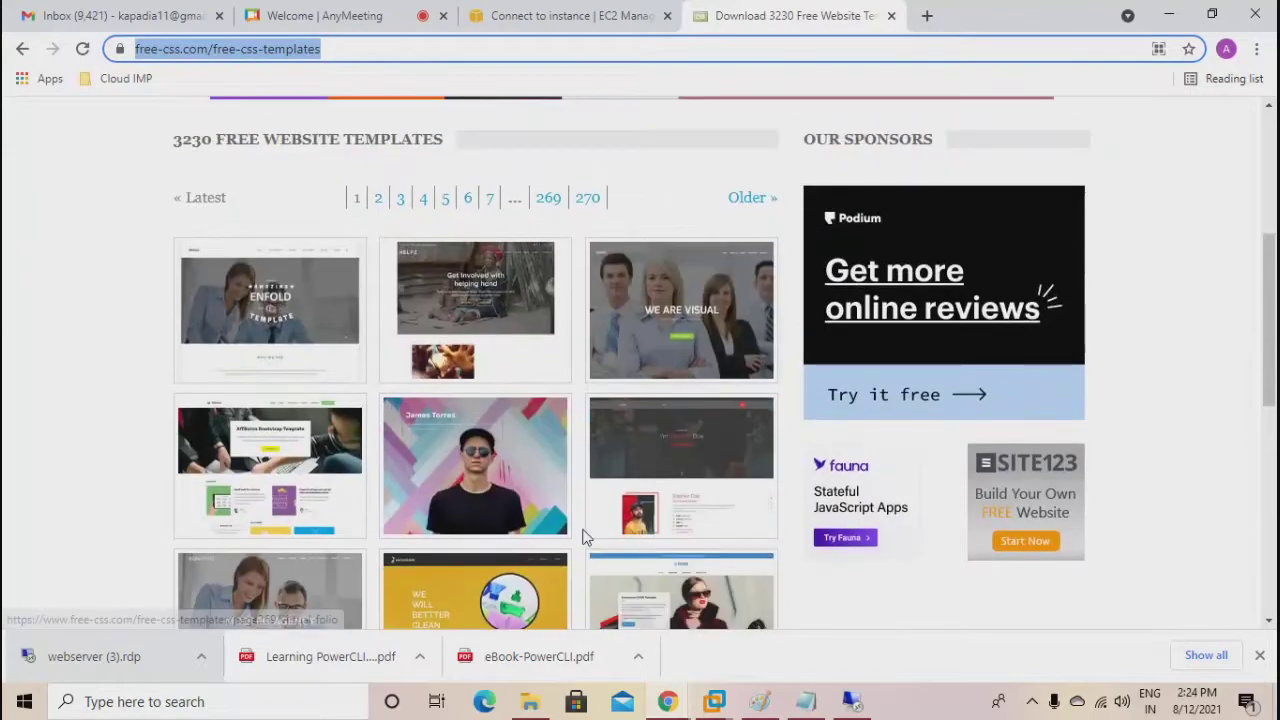
{"action": "scroll", "coordinate": [580, 535], "scroll_direction": "down", "scroll_amount": 5}
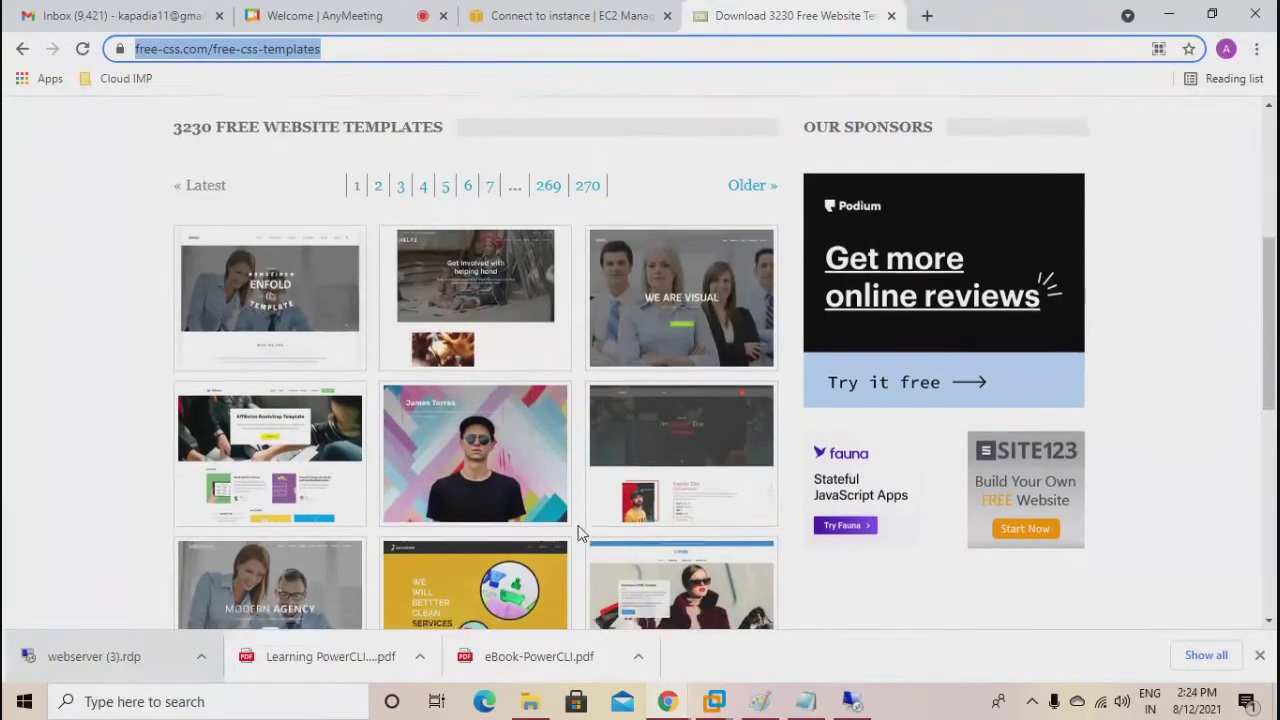
Go to page 2 of the free website templates and open the Garelick template.
{"action": "left_click", "coordinate": [379, 435]}
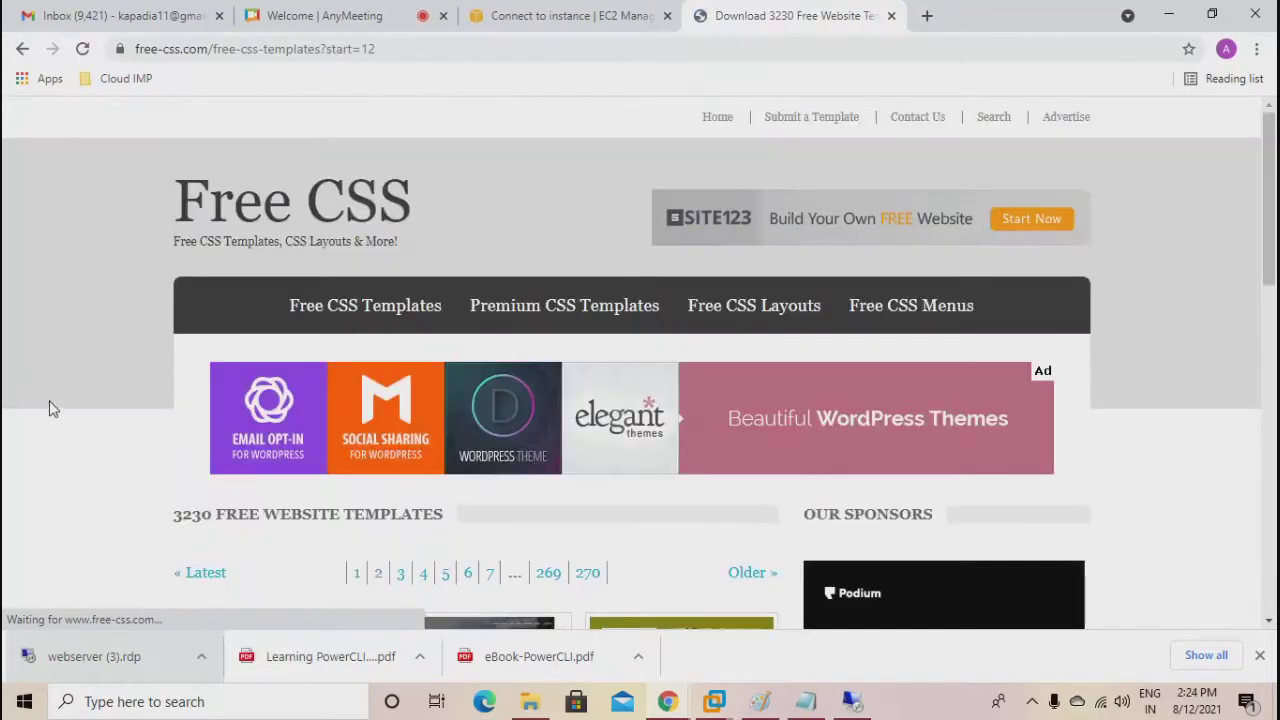
{"action": "scroll", "coordinate": [52, 409], "scroll_direction": "down", "scroll_amount": 3}
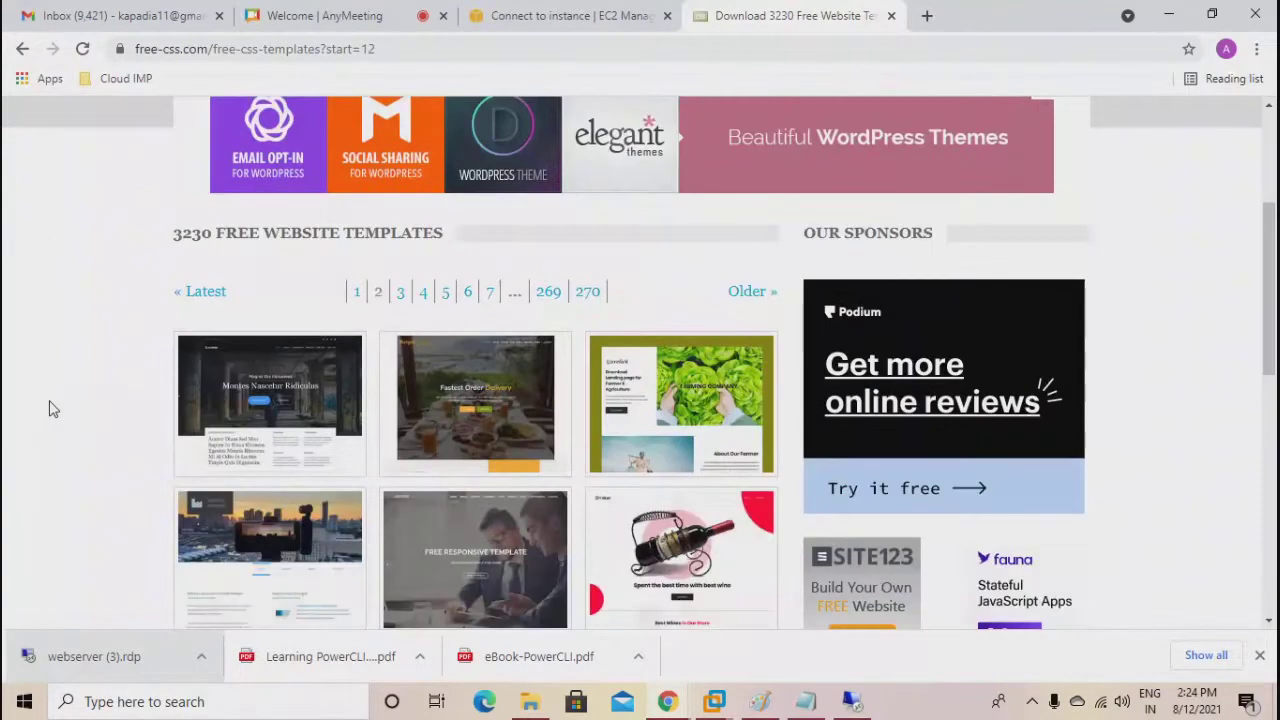
{"action": "scroll", "coordinate": [48, 409], "scroll_direction": "down", "scroll_amount": 1}
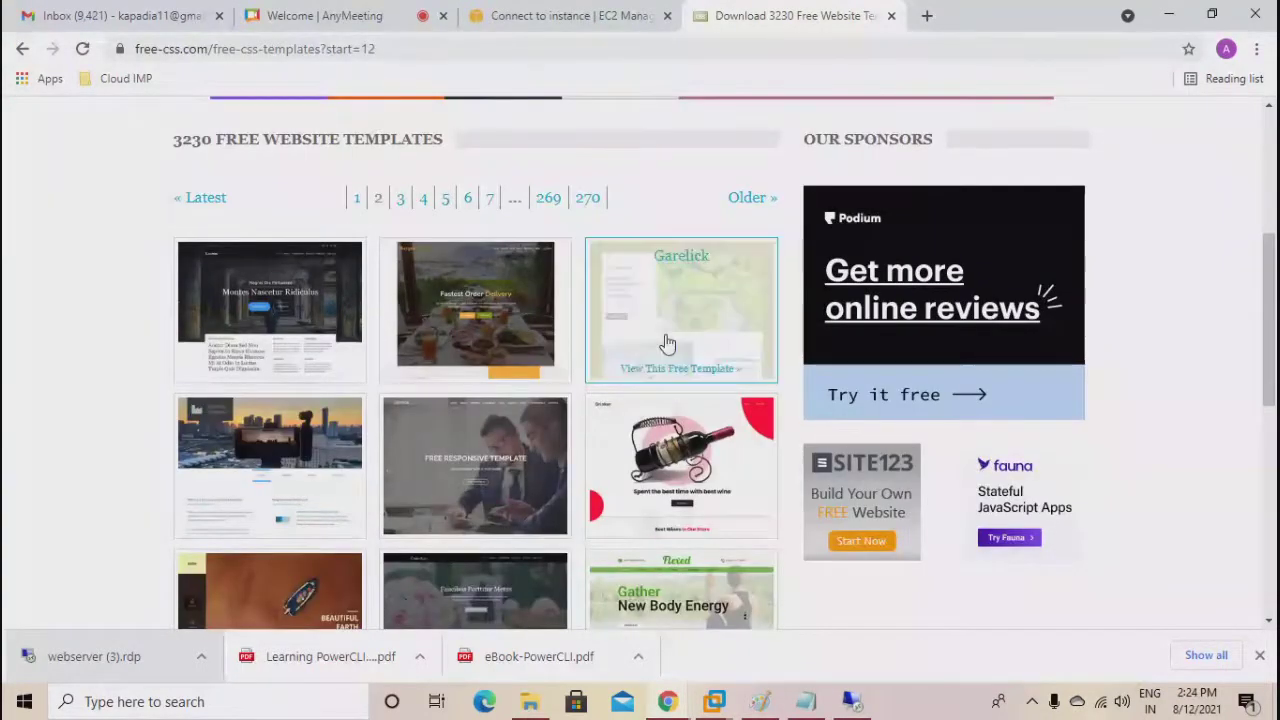
{"action": "left_click", "coordinate": [685, 290]}
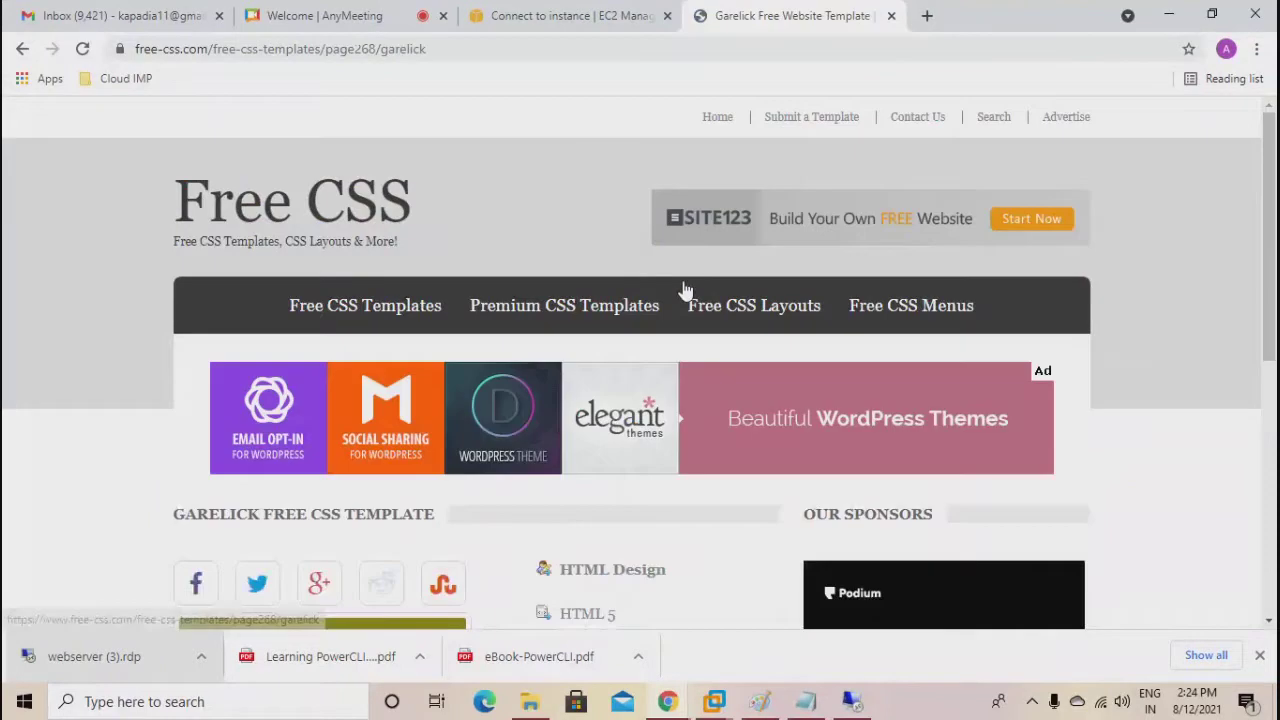
Download the Garelick website template.
{"action": "scroll", "coordinate": [71, 420], "scroll_direction": "down", "scroll_amount": 4}
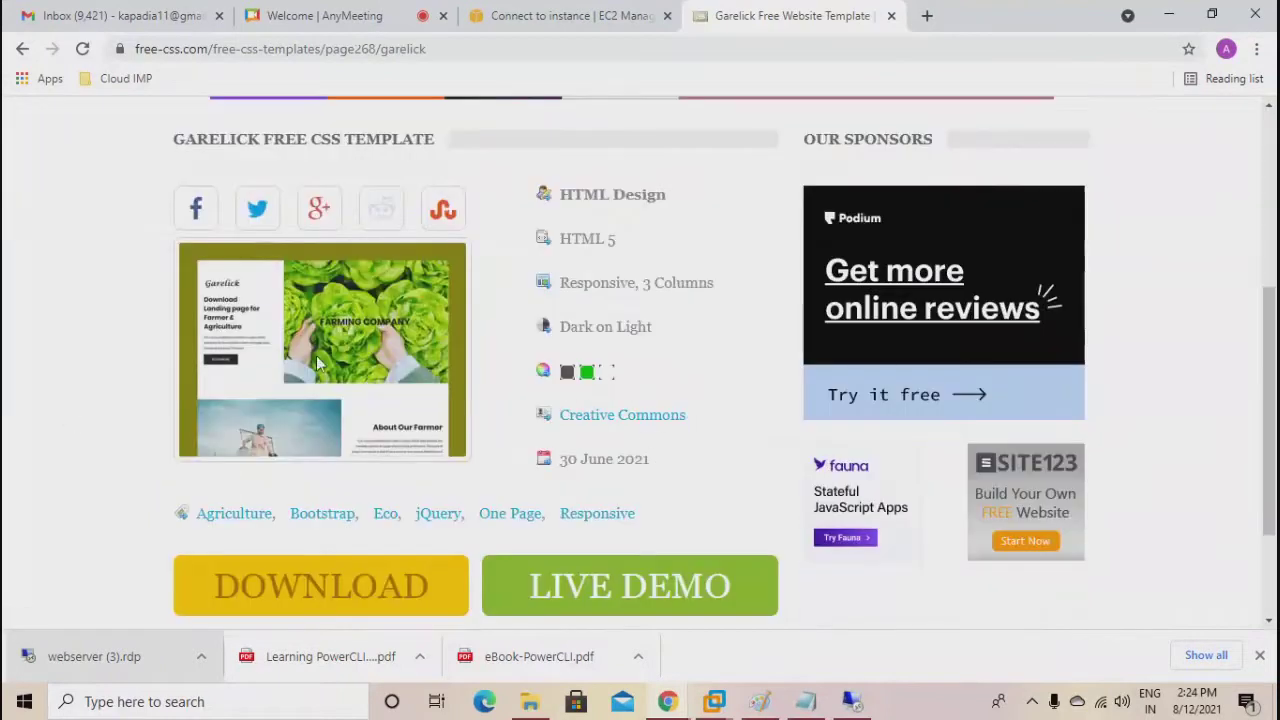
{"action": "scroll", "coordinate": [337, 437], "scroll_direction": "down", "scroll_amount": 2}
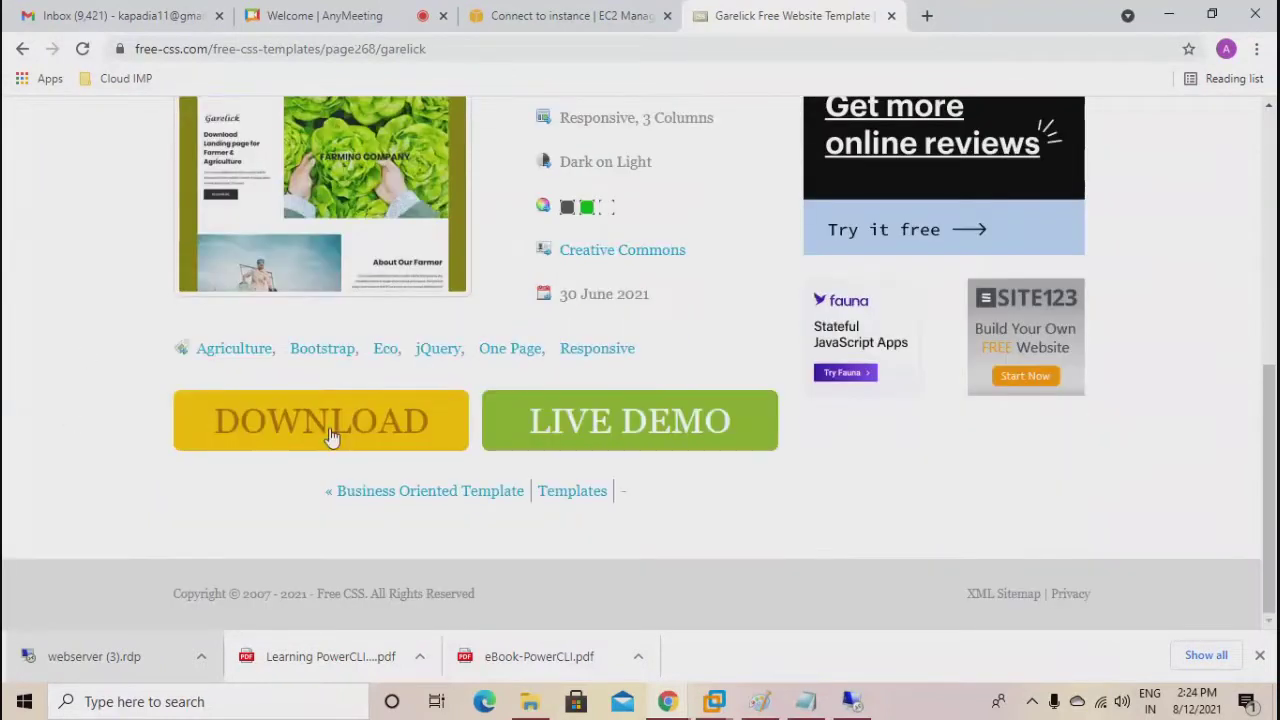
{"action": "left_click", "coordinate": [331, 437]}
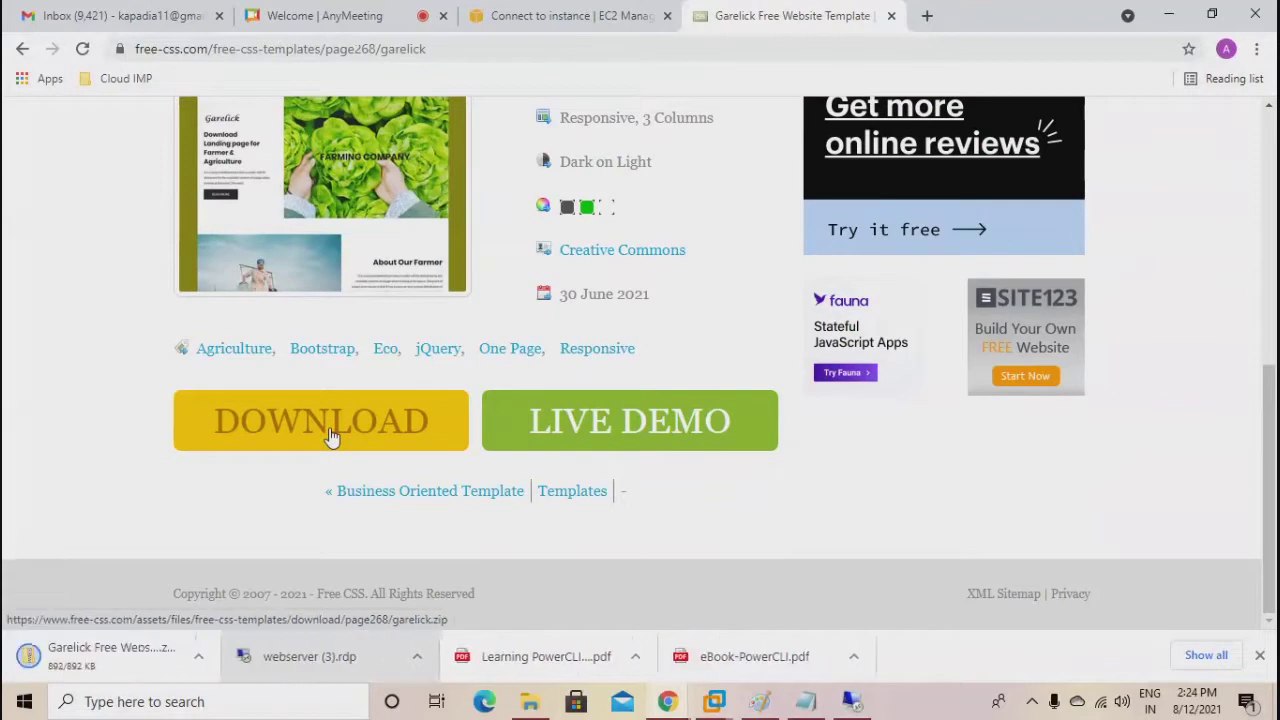
Locate the downloaded Garelick template zip in the Downloads folder and extract it to the default destination.
{"action": "right_click", "coordinate": [142, 656]}
{"action": "left_click", "coordinate": [176, 610]}
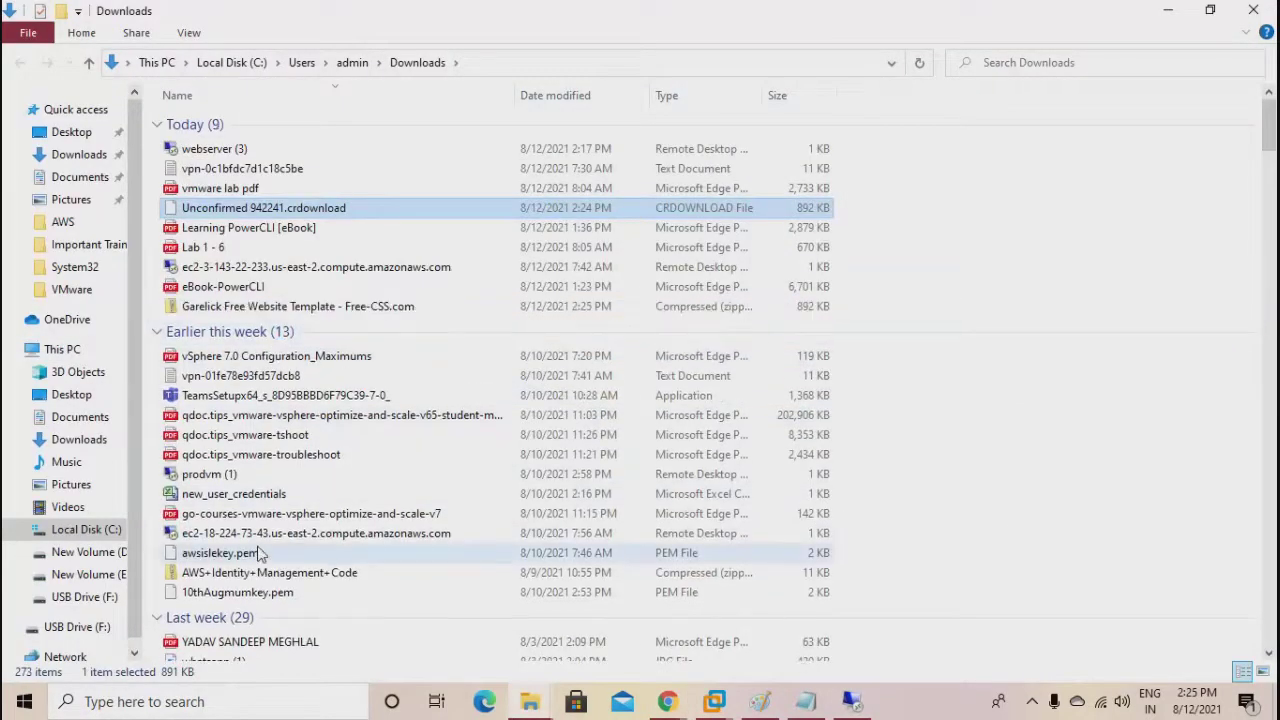
{"action": "left_click", "coordinate": [82, 160]}
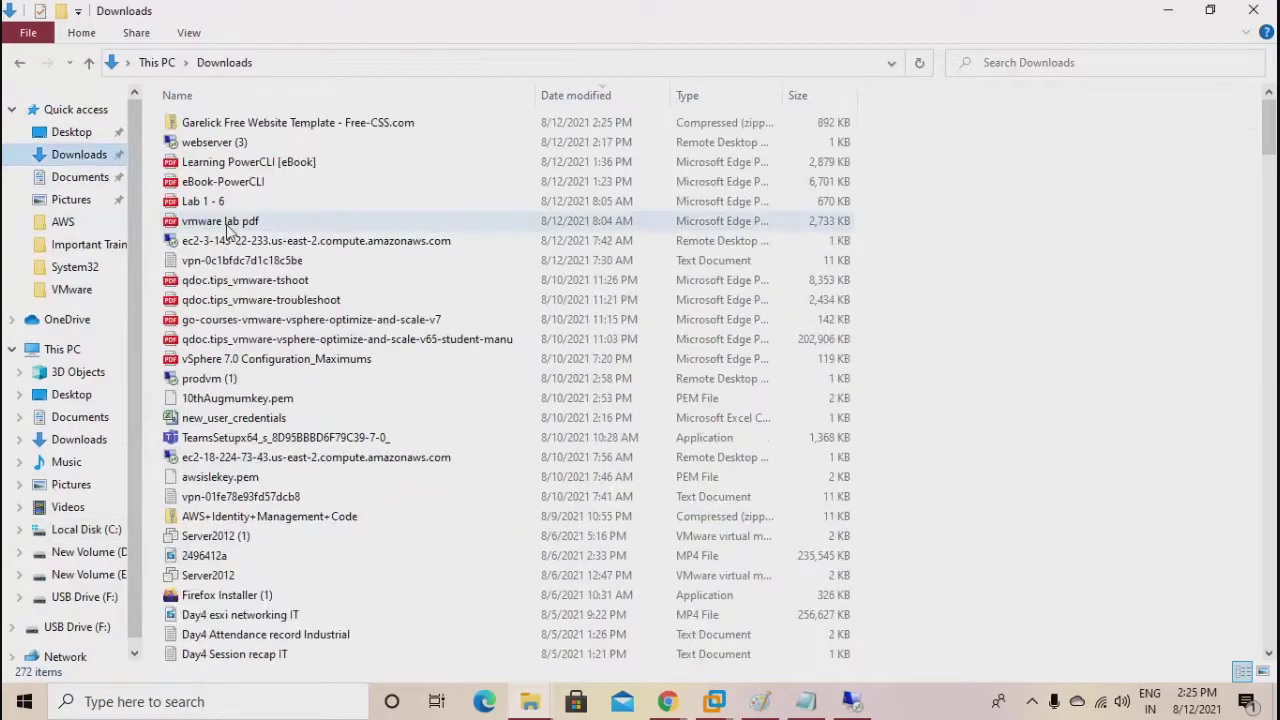
{"action": "right_click", "coordinate": [251, 124]}
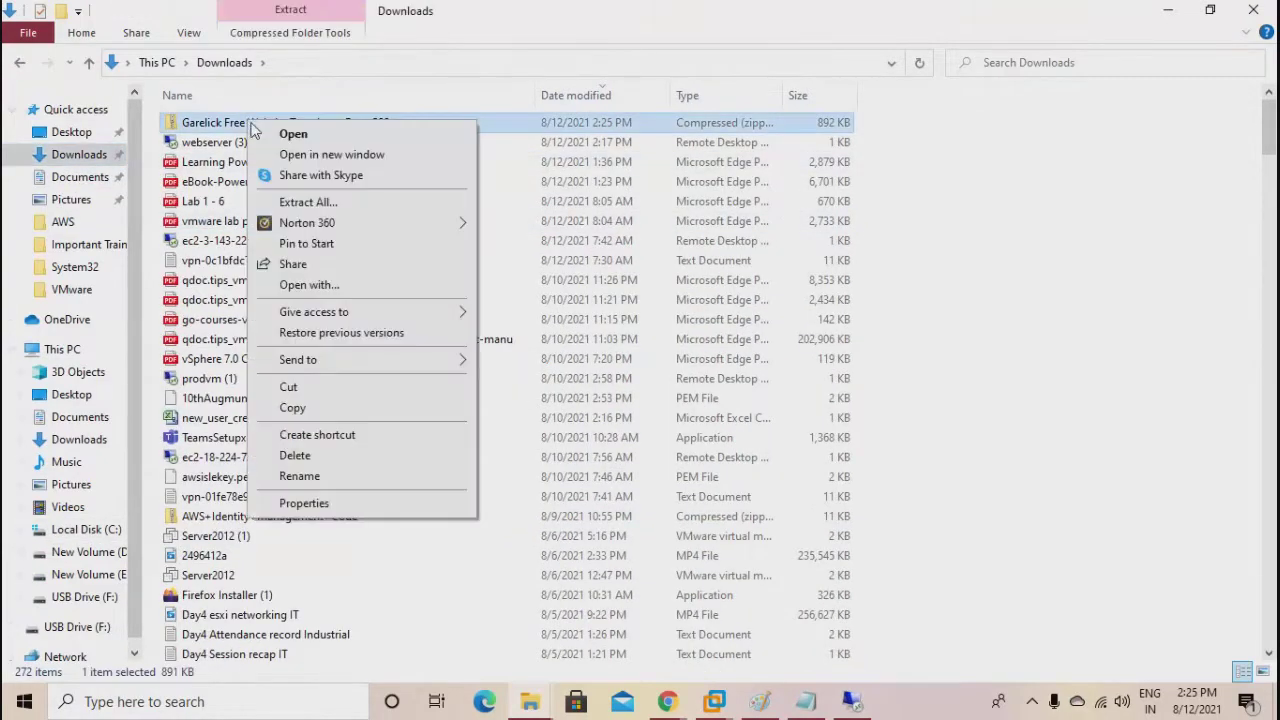
{"action": "left_click", "coordinate": [310, 202]}
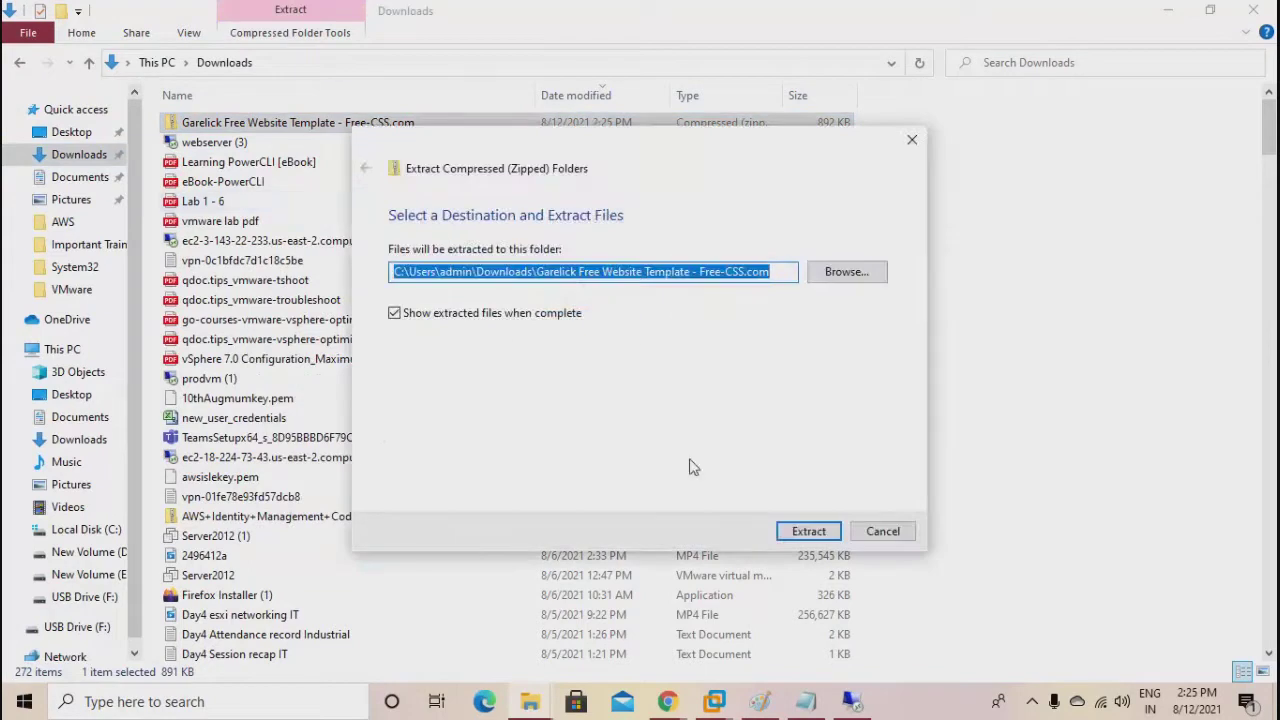
{"action": "left_click", "coordinate": [806, 532]}
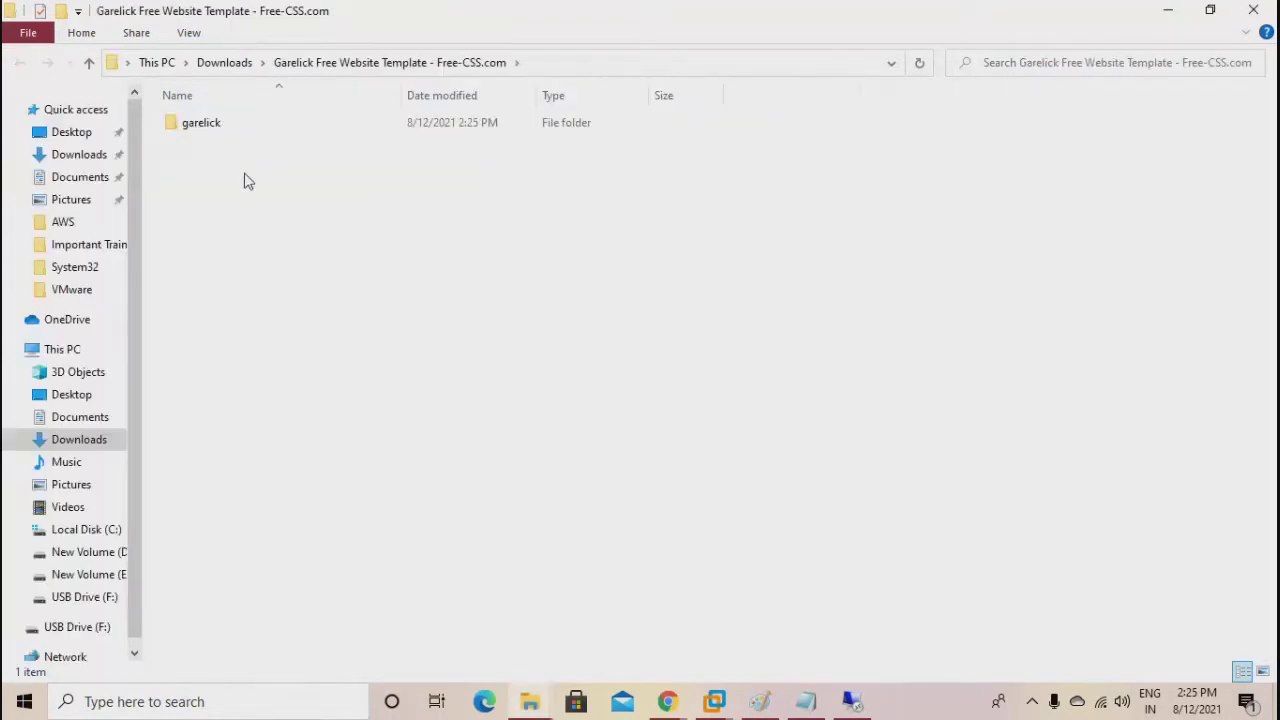
Open the extracted garelick folder and select all its contents.
{"action": "left_click", "coordinate": [213, 125]}
{"action": "double_click", "coordinate": [212, 125]}
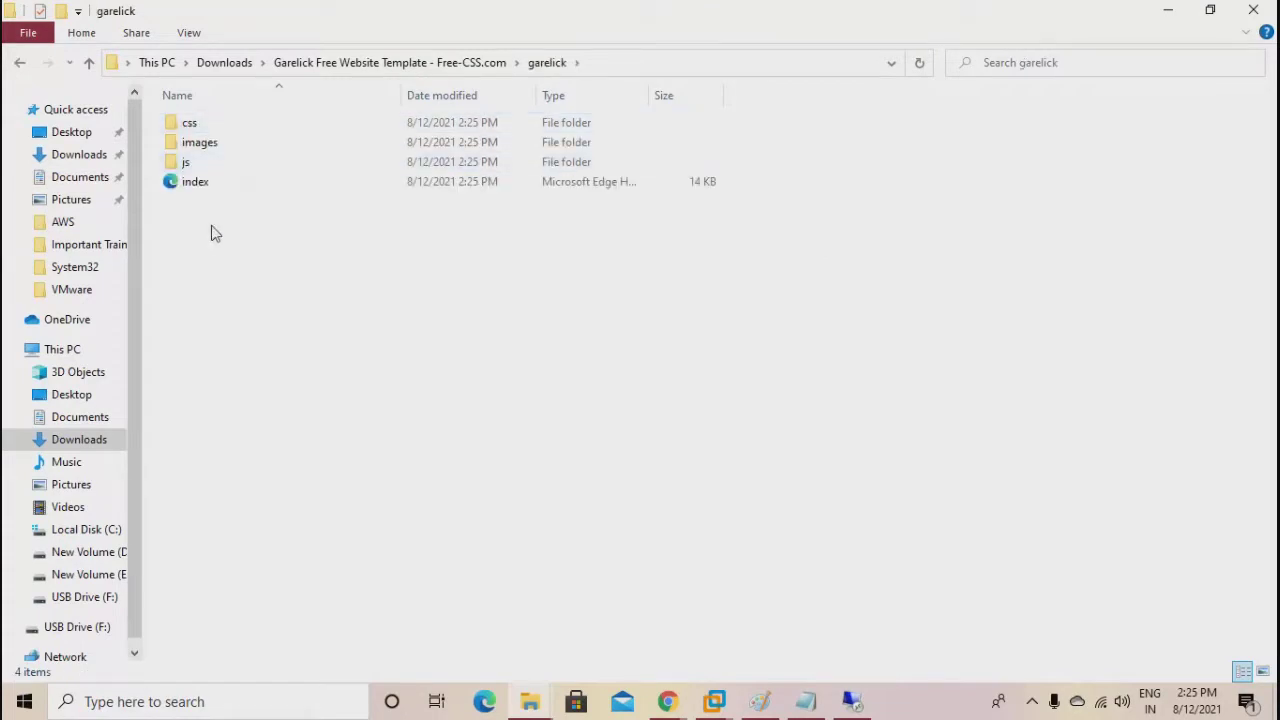
{"action": "key", "text": "ctrl+a"}
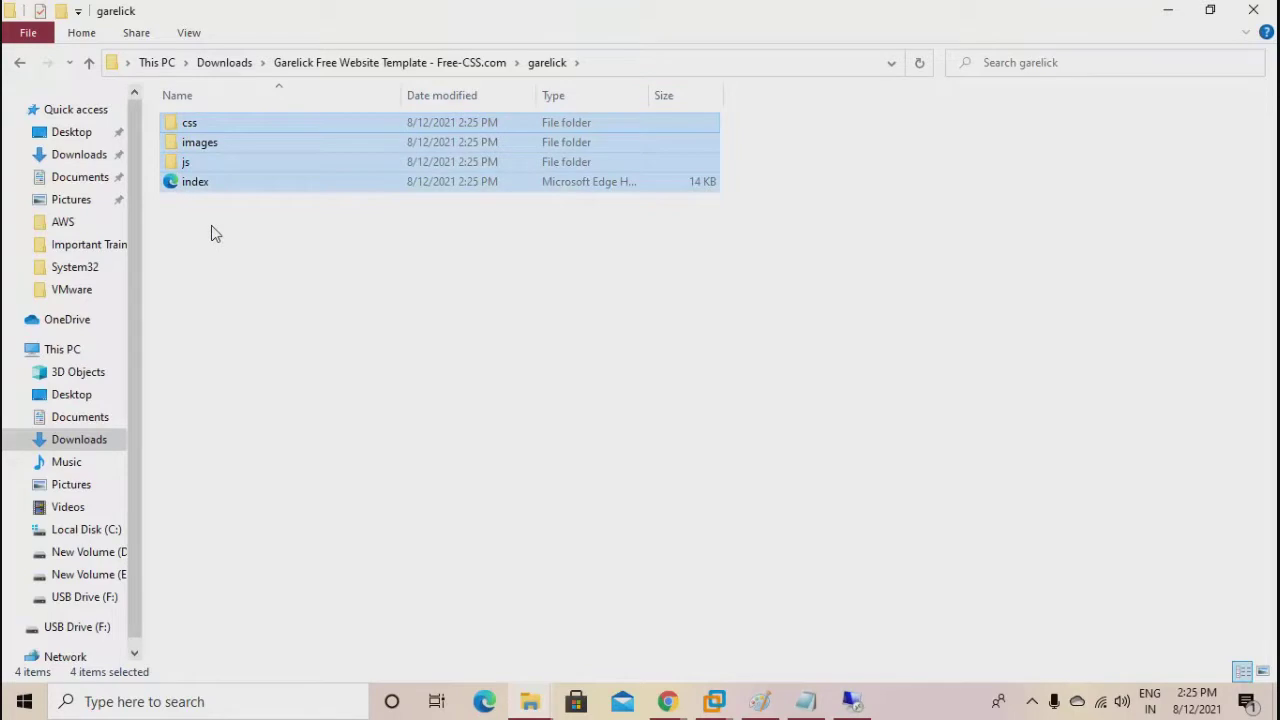
Close the extracted folder's window and the Garelick template web page.
{"action": "left_click", "coordinate": [1262, 14]}
{"action": "left_click", "coordinate": [1256, 12]}
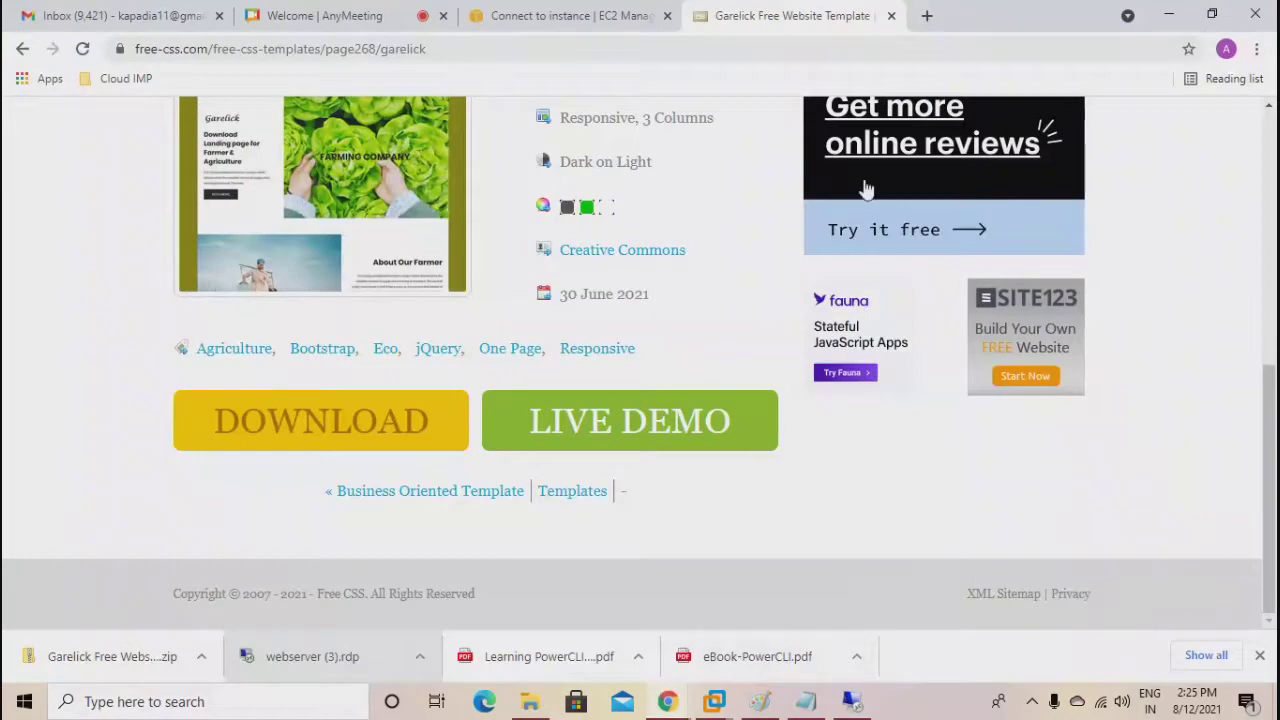
{"action": "key", "text": "ctrl+w"}
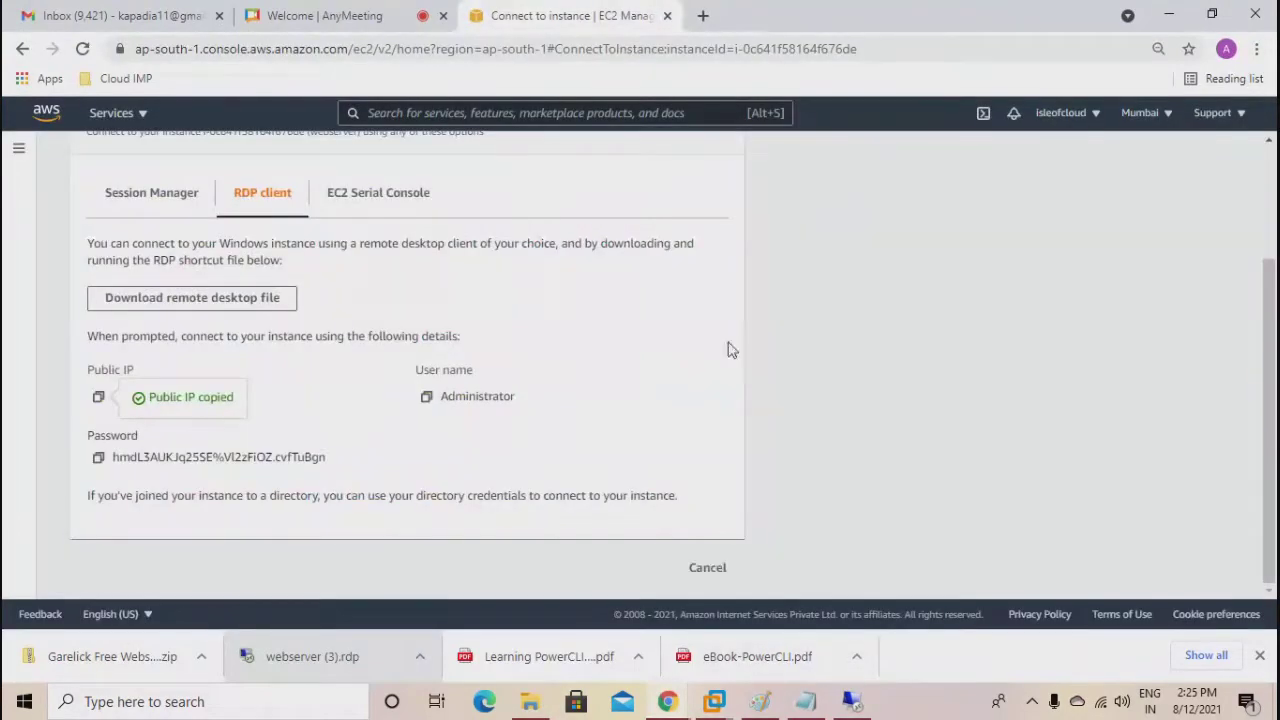
Switch to the Notepad notes and insert "> extract files> copy all files>" after "download website files" in step 8.
{"action": "left_click", "coordinate": [806, 701]}
{"action": "left_click", "coordinate": [401, 423]}
{"action": "type", "text": "> extract"}
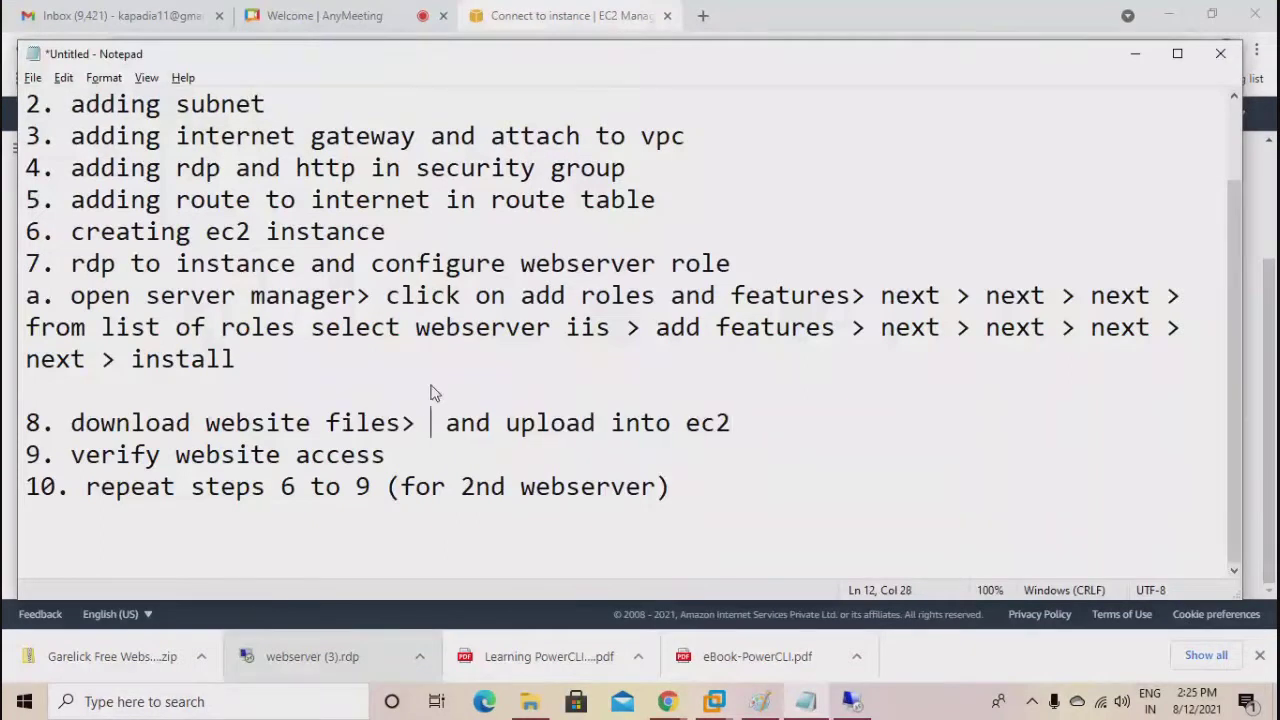
{"action": "type", "text": " files> a"}
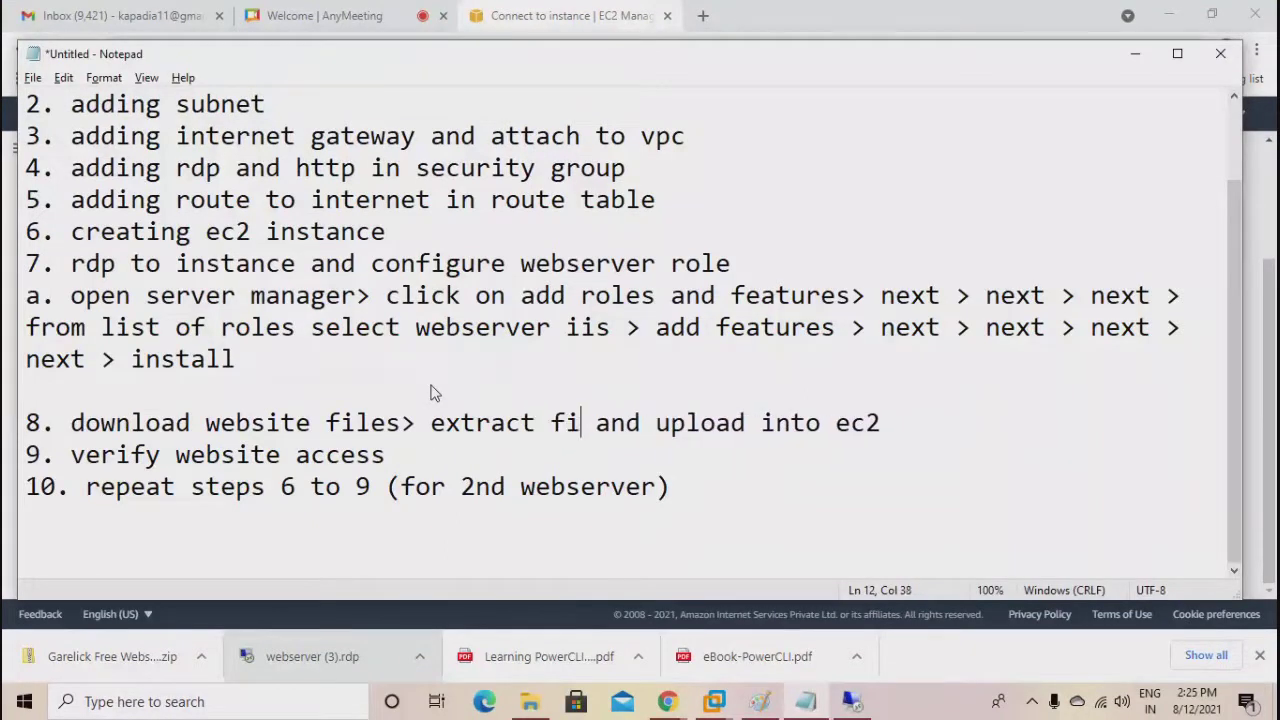
{"action": "key", "text": "BackSpace"}
{"action": "type", "text": "copy"}
{"action": "type", "text": "files?"}
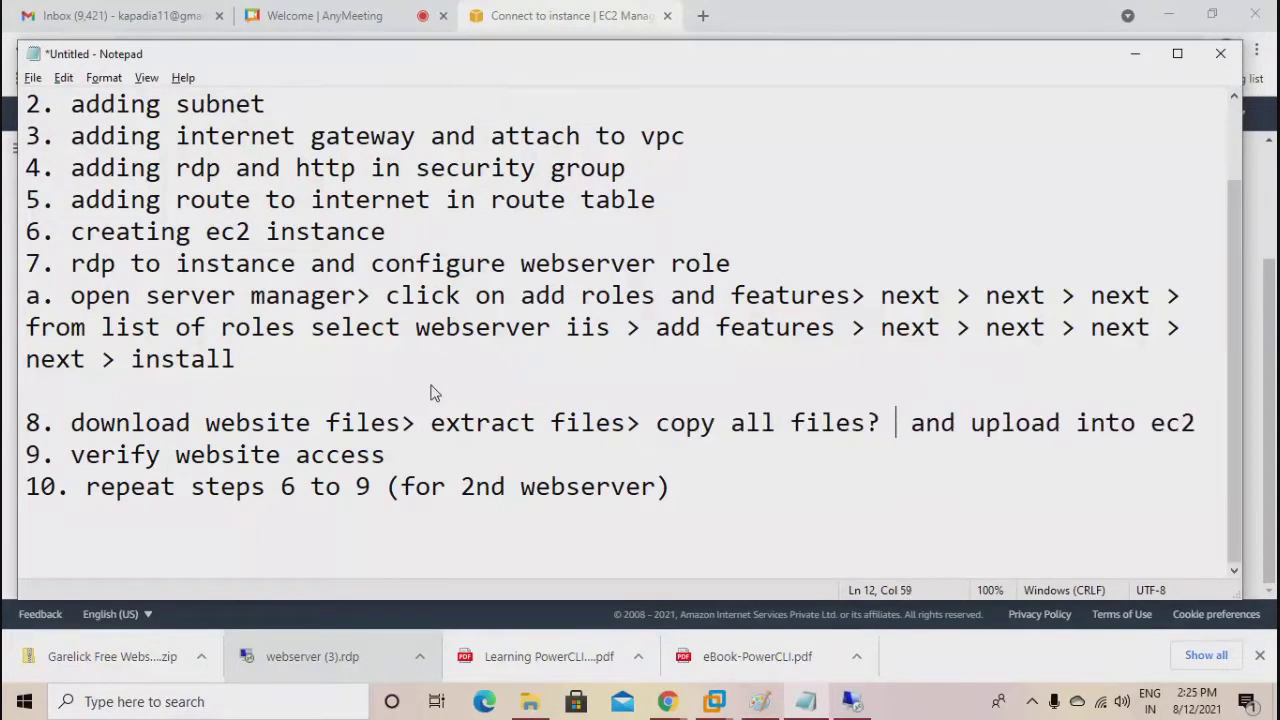
{"action": "key", "text": "BackSpace"}
{"action": "key", "text": "BackSpace"}
{"action": "type", "text": ">"}
{"action": "key", "text": "Delete"}
Append the destination path "(c drive> intepub > wwwroot" to the end of step 8 in the notes.
{"action": "key", "text": "Right"}
{"action": "key", "text": "Right"}
{"action": "key", "text": "Right"}
{"action": "key", "text": "Right"}
{"action": "key", "text": "Right"}
{"action": "key", "text": "Right"}
{"action": "key", "text": "Right"}
{"action": "key", "text": "Right"}
{"action": "key", "text": "Right"}
{"action": "key", "text": "Right"}
{"action": "key", "text": "Right"}
{"action": "key", "text": "Right"}
{"action": "key", "text": "Right"}
{"action": "key", "text": "Right"}
{"action": "key", "text": "Right"}
{"action": "key", "text": "Right"}
{"action": "key", "text": "Right"}
{"action": "key", "text": "Right"}
{"action": "key", "text": "Right"}
{"action": "key", "text": "Right"}
{"action": "key", "text": "Left"}
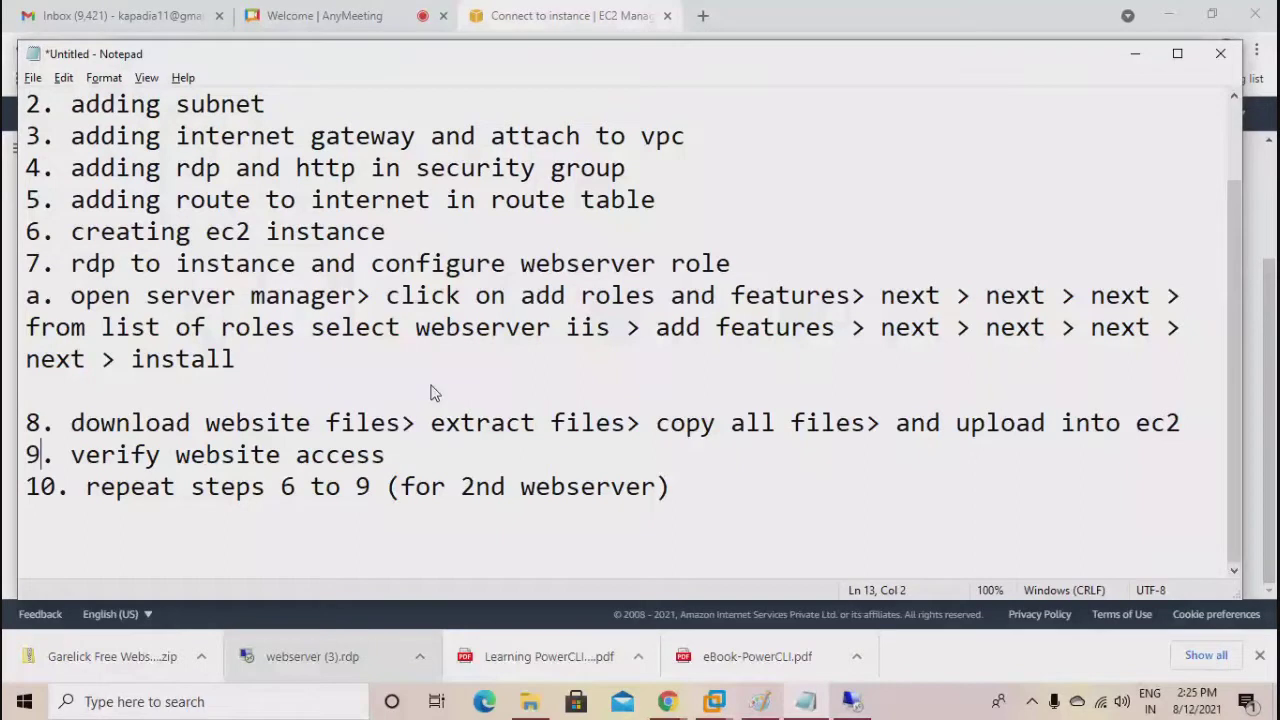
{"action": "key", "text": "Left"}
{"action": "key", "text": "Up"}
{"action": "key", "text": "Up"}
{"action": "key", "text": "Up"}
{"action": "key", "text": "Down"}
{"action": "key", "text": "Down"}
{"action": "key", "text": "Down"}
{"action": "key", "text": "End"}
{"action": "type", "text": "(c"}
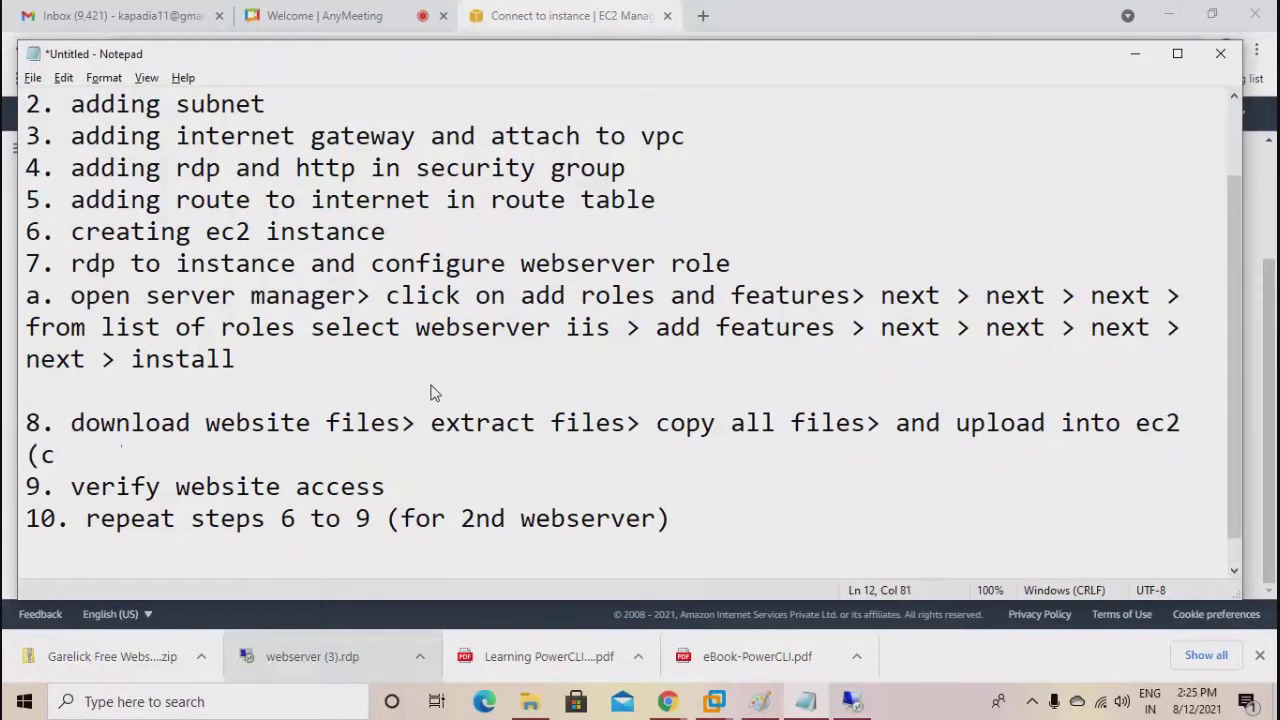
{"action": "type", "text": " drive> inte"}
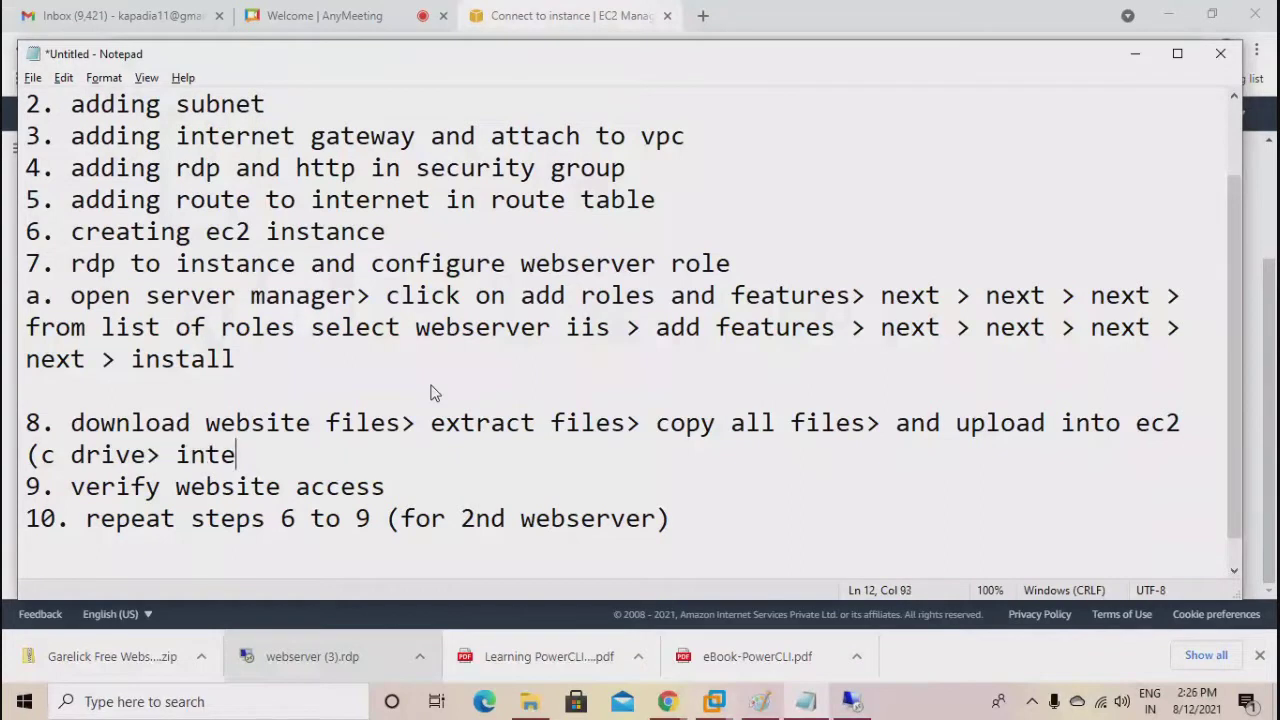
{"action": "type", "text": "pub > w"}
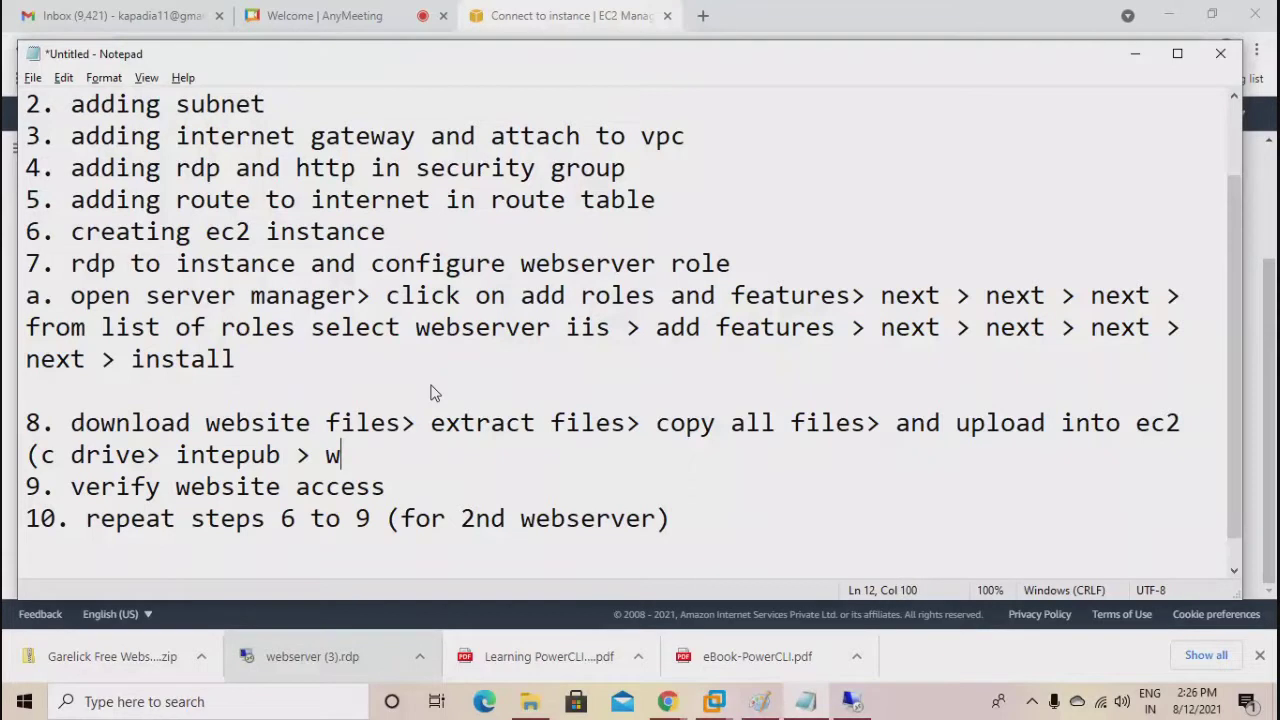
{"action": "type", "text": "wwroot )"}
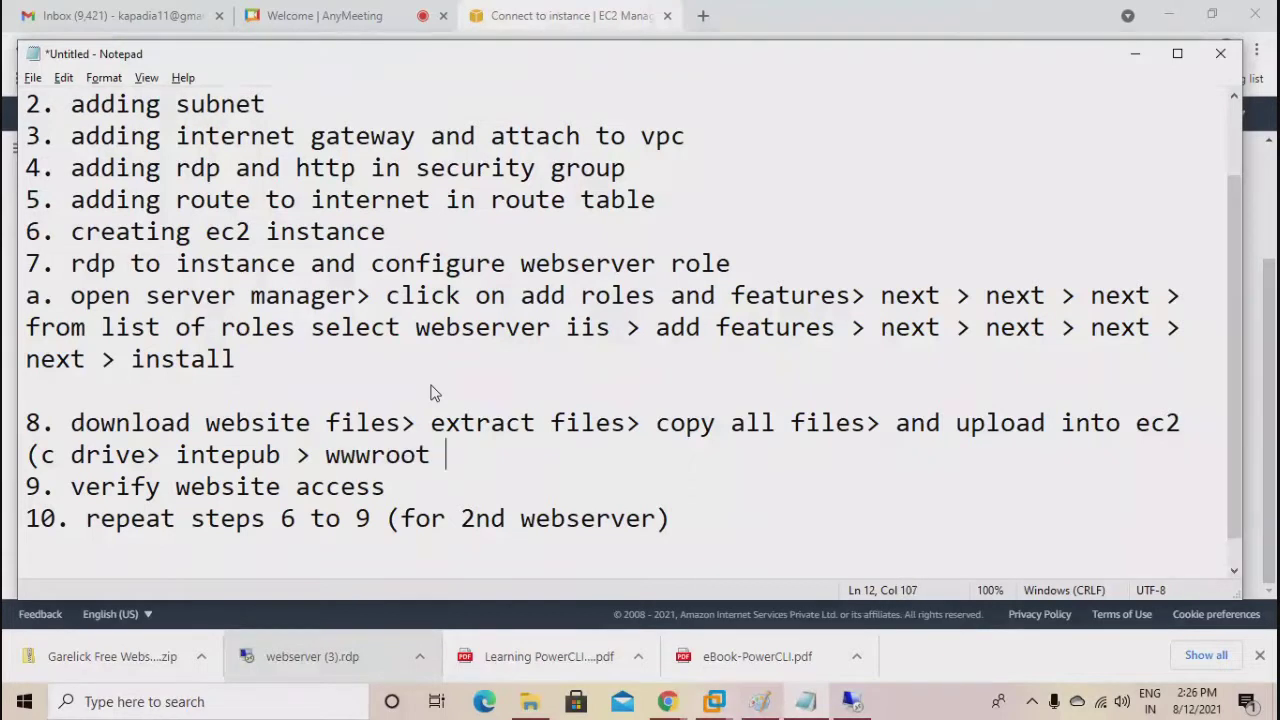
Complete the parenthesis in step 8 with "- paste allfiles here)" after wwwroot.
{"action": "key", "text": "BackSpace"}
{"action": "type", "text": ")_"}
{"action": "key", "text": "BackSpace"}
{"action": "key", "text": "BackSpace"}
{"action": "type", "text": "_"}
{"action": "key", "text": "BackSpace"}
{"action": "key", "text": "BackSpace"}
{"action": "type", "text": "- paste"}
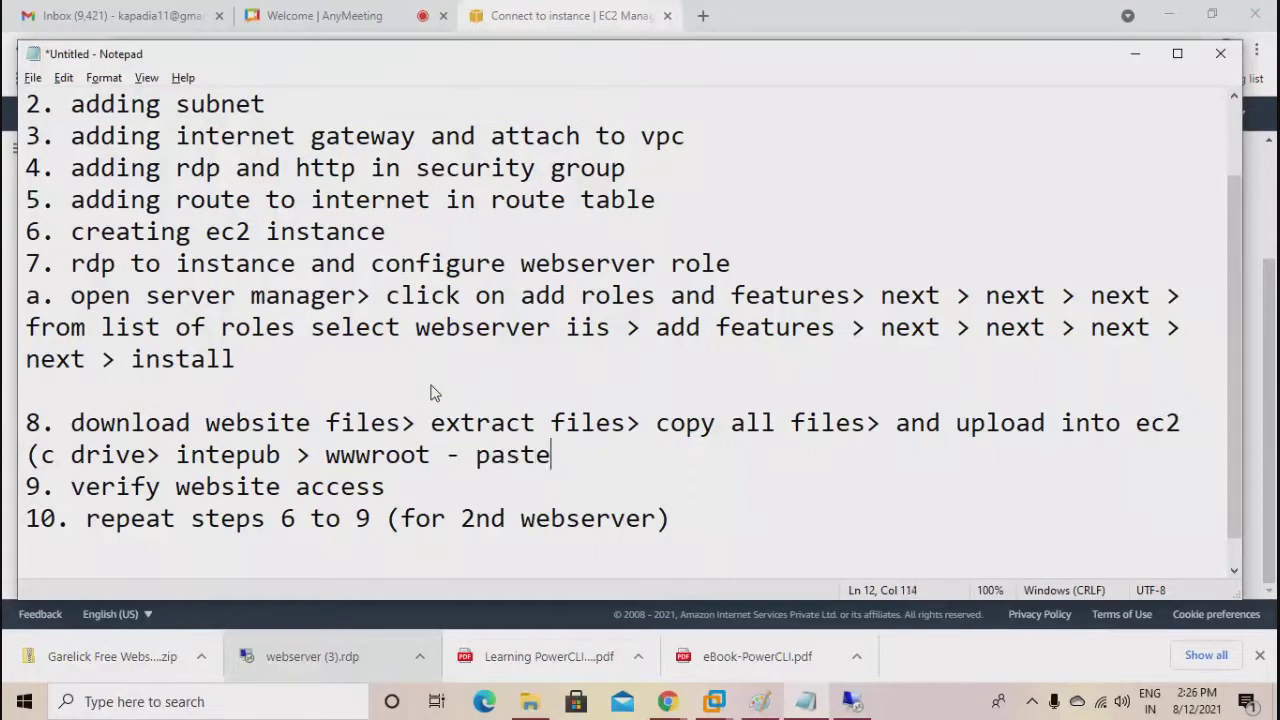
{"action": "type", "text": " allfiles hse"}
{"action": "key", "text": "BackSpace"}
{"action": "key", "text": "BackSpace"}
{"action": "type", "text": "ere)"}
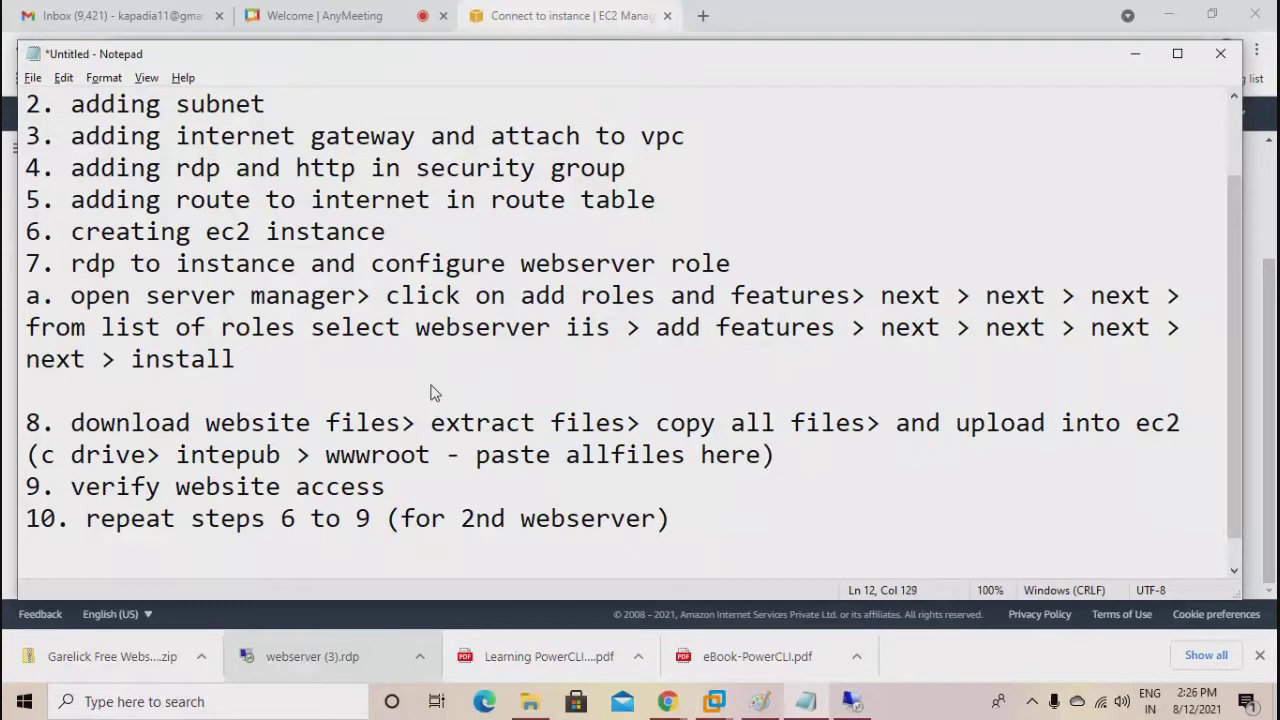
Correct the folder name in step 8 to "inetpub" and highlight "paste allfiles here".
{"action": "left_click", "coordinate": [28, 455]}
{"action": "left_click_drag", "start_coordinate": [28, 455], "coordinate": [286, 455]}
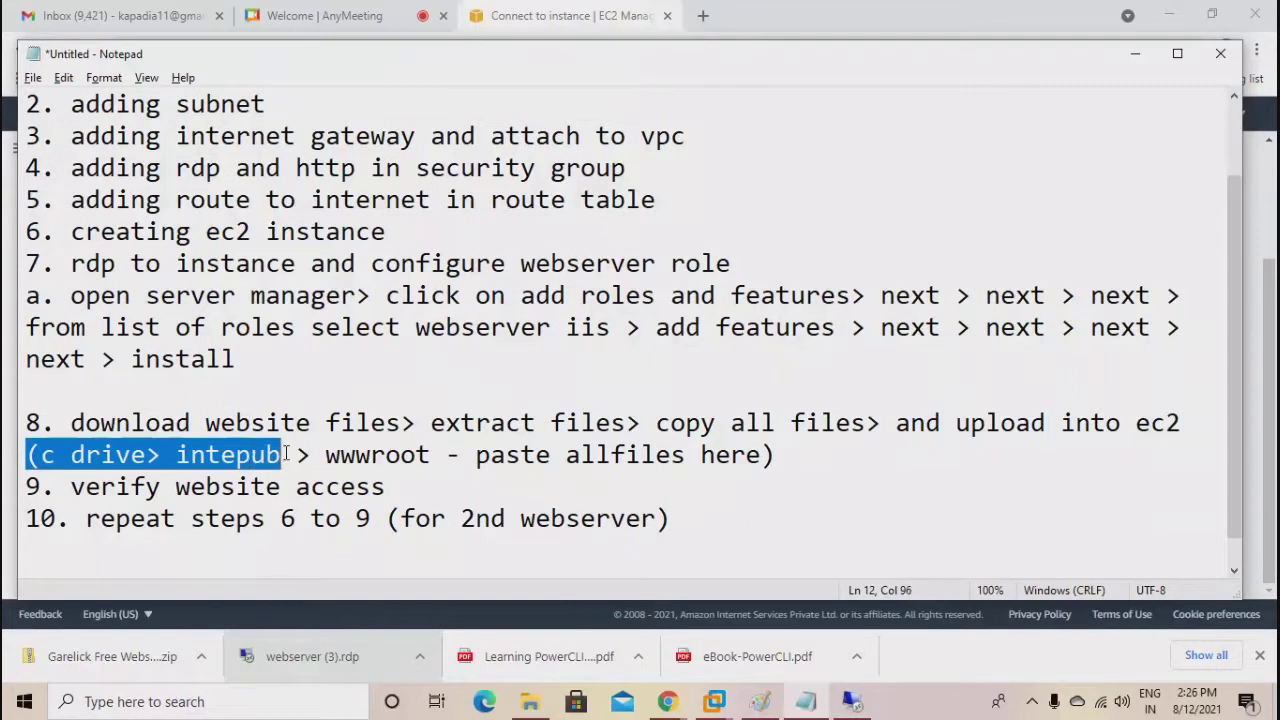
{"action": "left_click", "coordinate": [218, 462]}
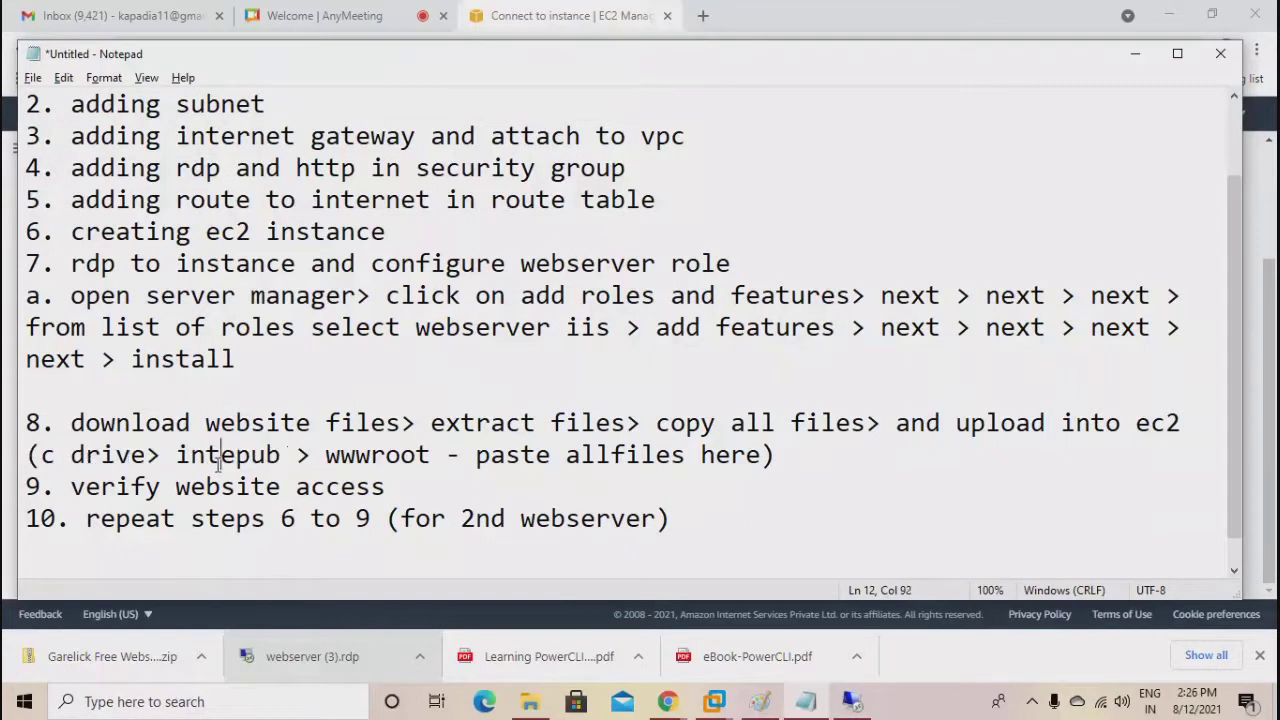
{"action": "key", "text": "BackSpace"}
{"action": "key", "text": "Right"}
{"action": "type", "text": "t"}
{"action": "left_click_drag", "start_coordinate": [312, 455], "coordinate": [766, 462]}
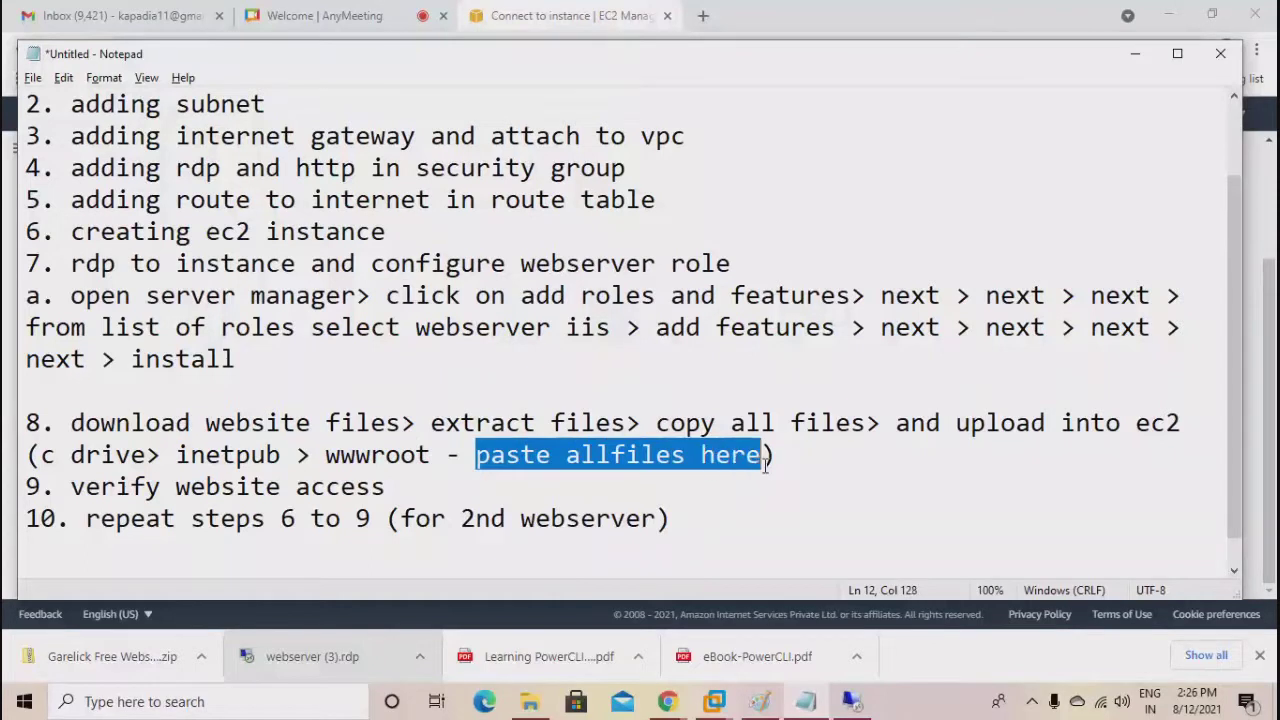
Switch to the webserver's remote desktop session and open the inetpub\wwwroot folder on its C drive.
{"action": "left_click", "coordinate": [851, 701]}
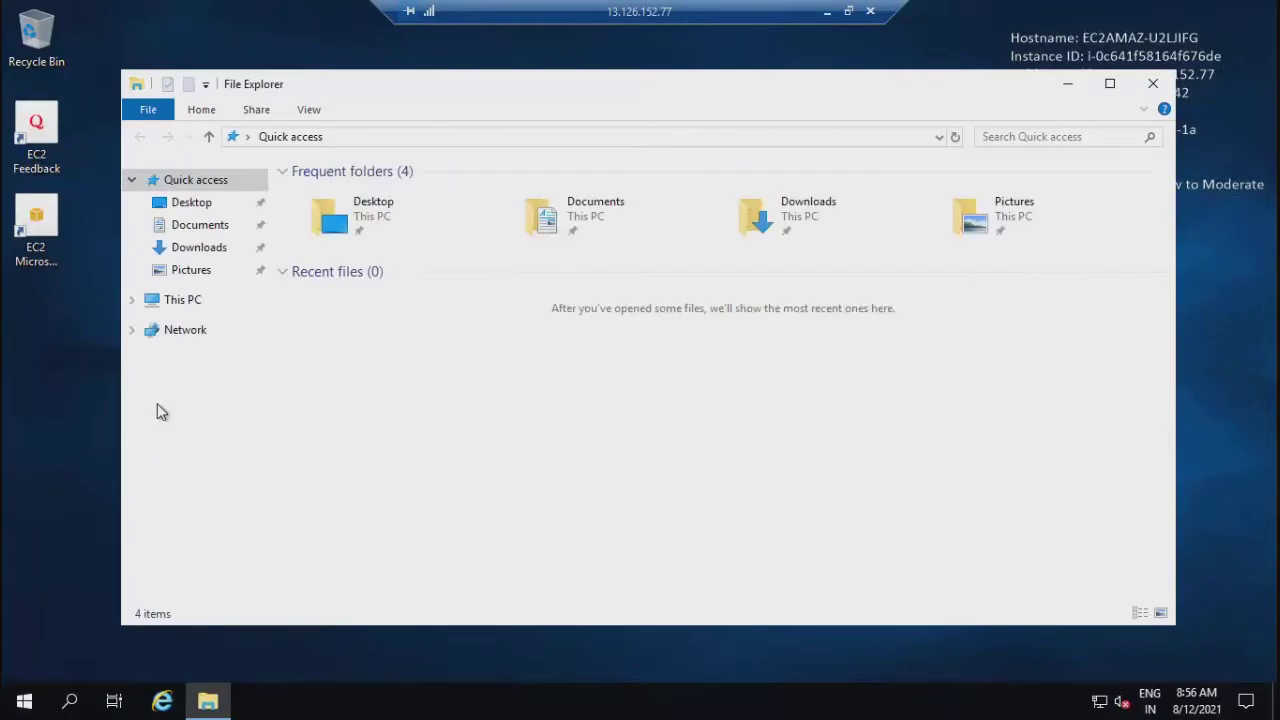
{"action": "left_click", "coordinate": [185, 300]}
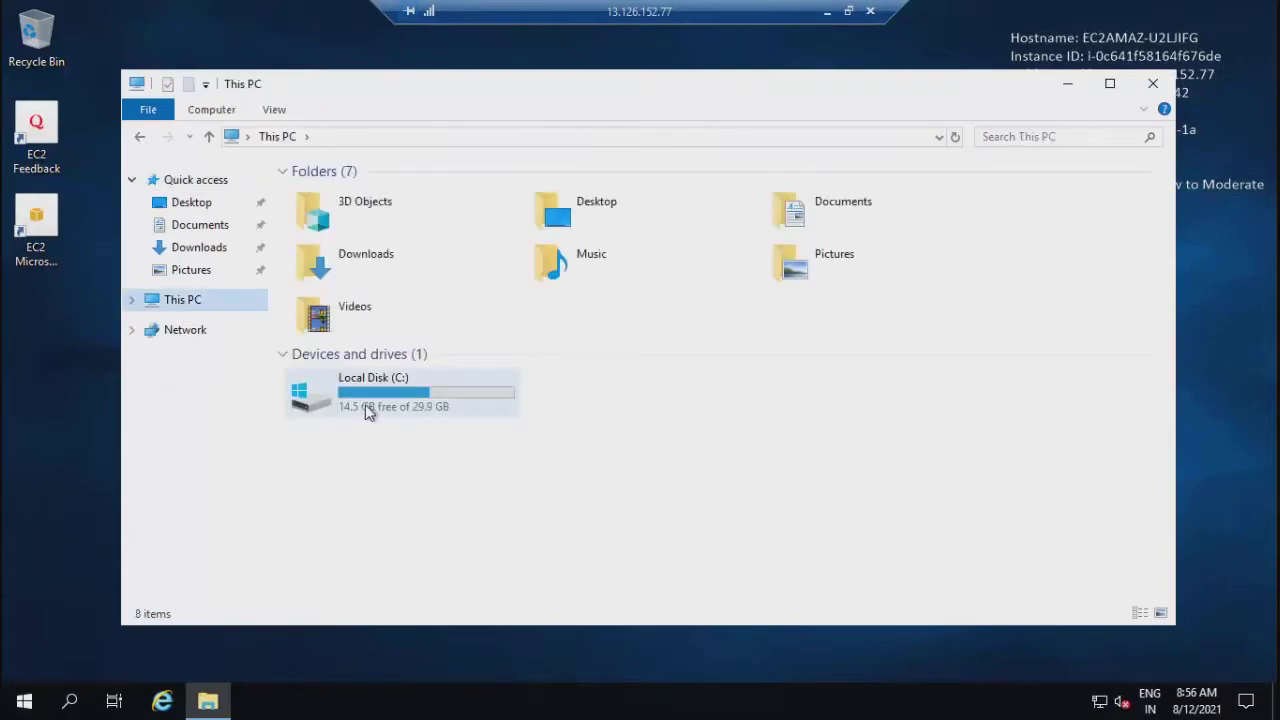
{"action": "double_click", "coordinate": [365, 404]}
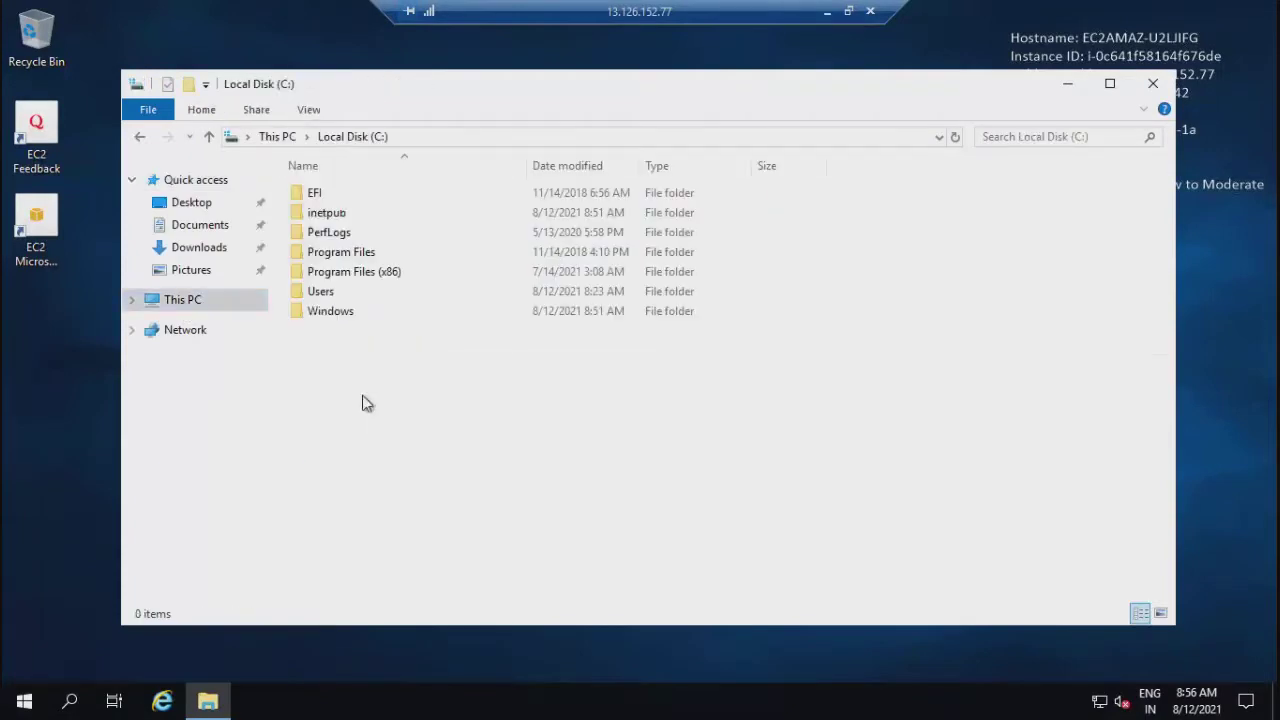
{"action": "double_click", "coordinate": [325, 213]}
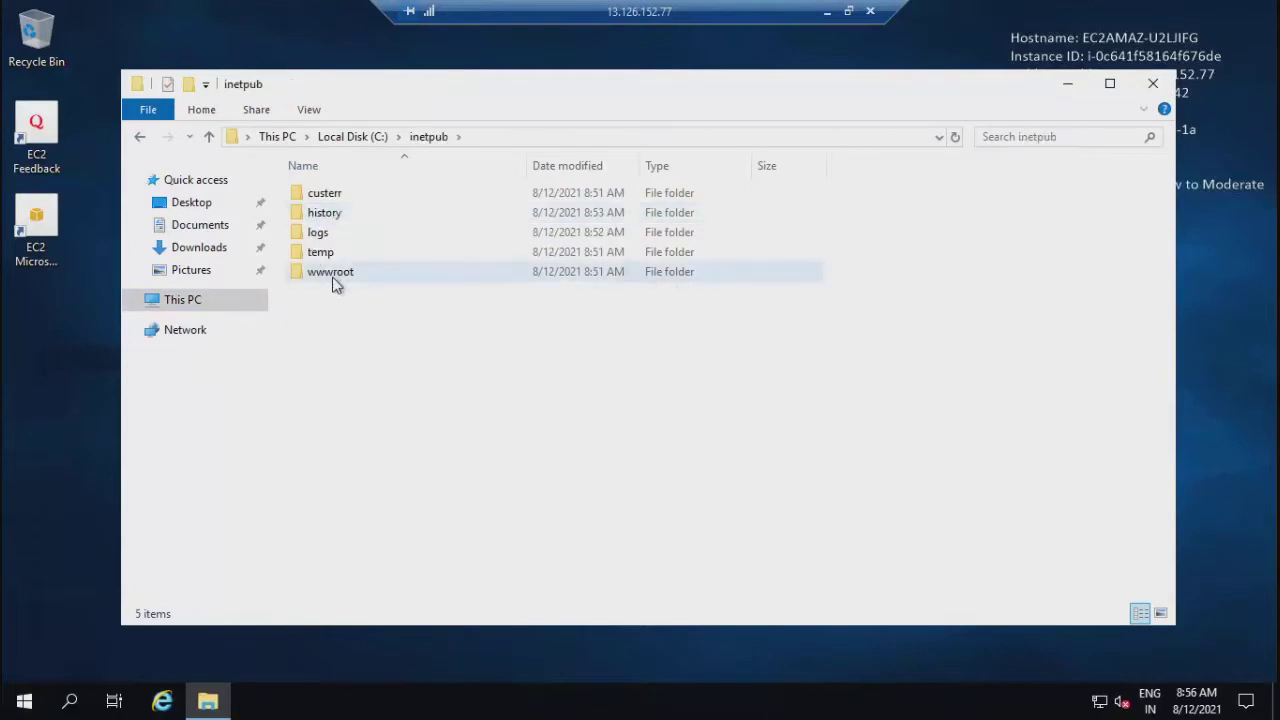
{"action": "double_click", "coordinate": [334, 278]}
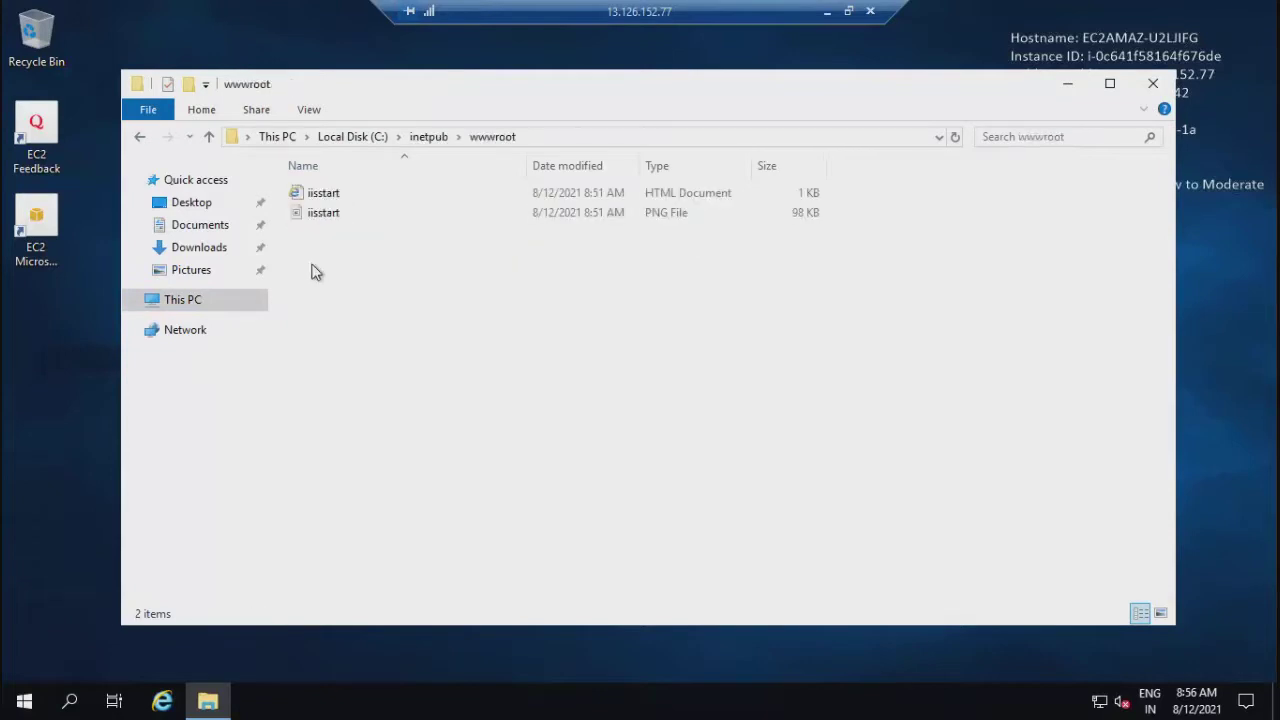
{"action": "right_click", "coordinate": [312, 268]}
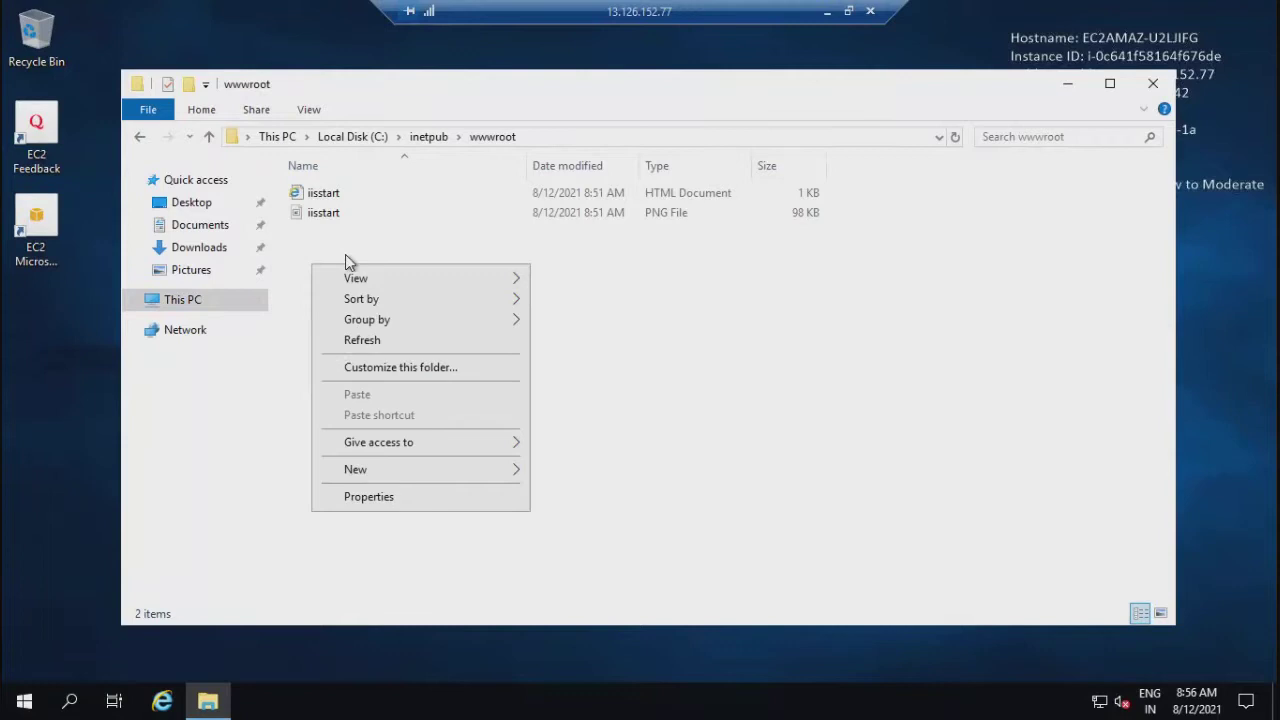
{"action": "left_click", "coordinate": [345, 254]}
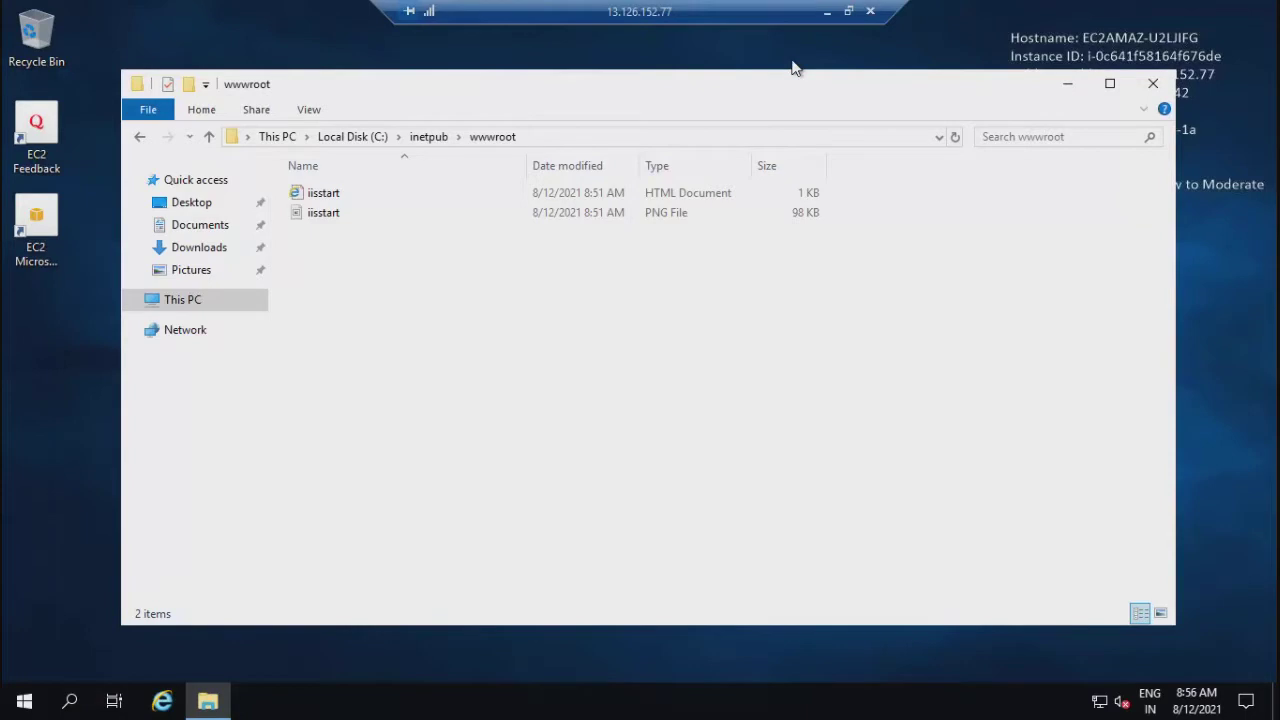
Copy css, images, js and index from the garelick folder inside the local Garelick zip into the remote server's wwwroot folder.
{"action": "left_click", "coordinate": [826, 11]}
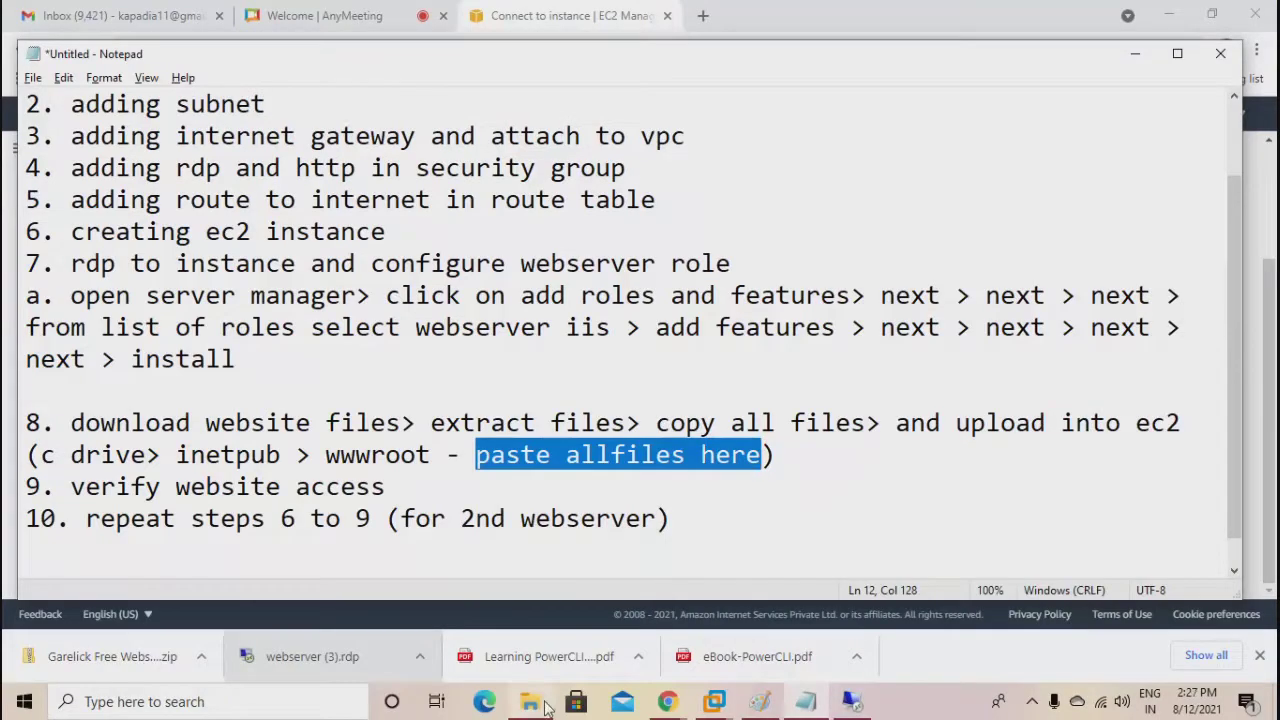
{"action": "mouse_move", "coordinate": [547, 708]}
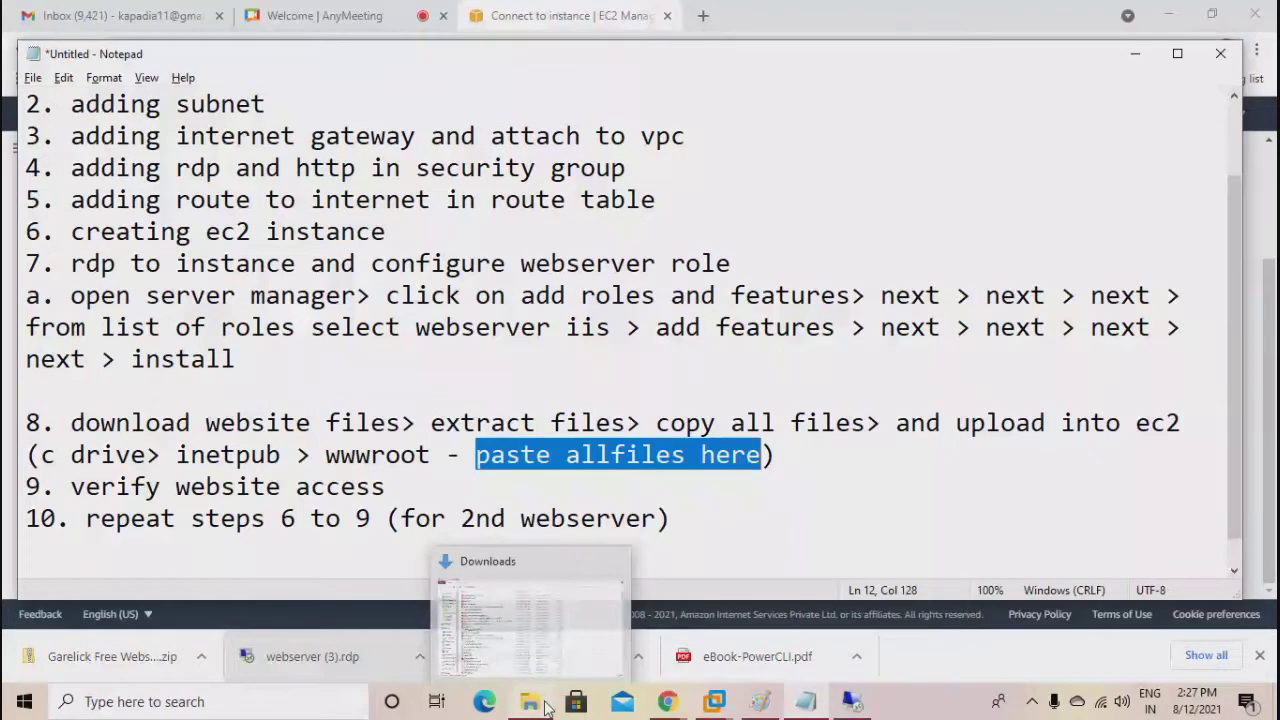
{"action": "left_click", "coordinate": [547, 708]}
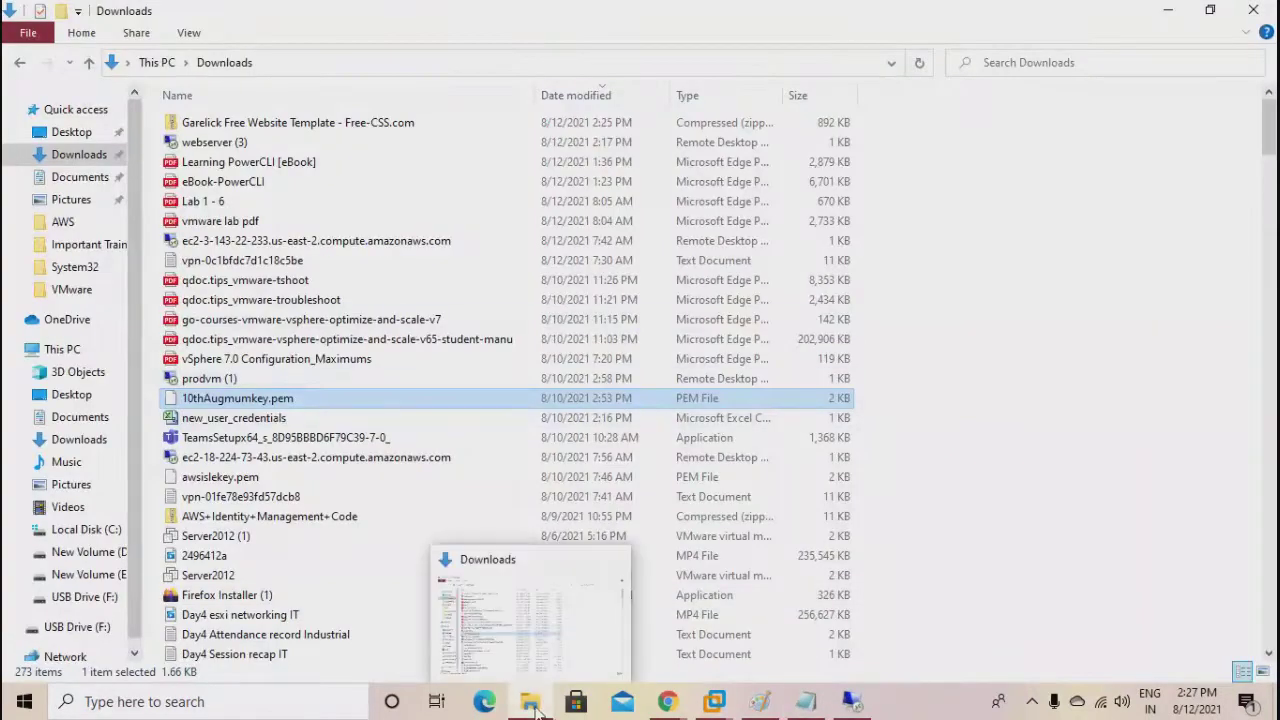
{"action": "double_click", "coordinate": [232, 123]}
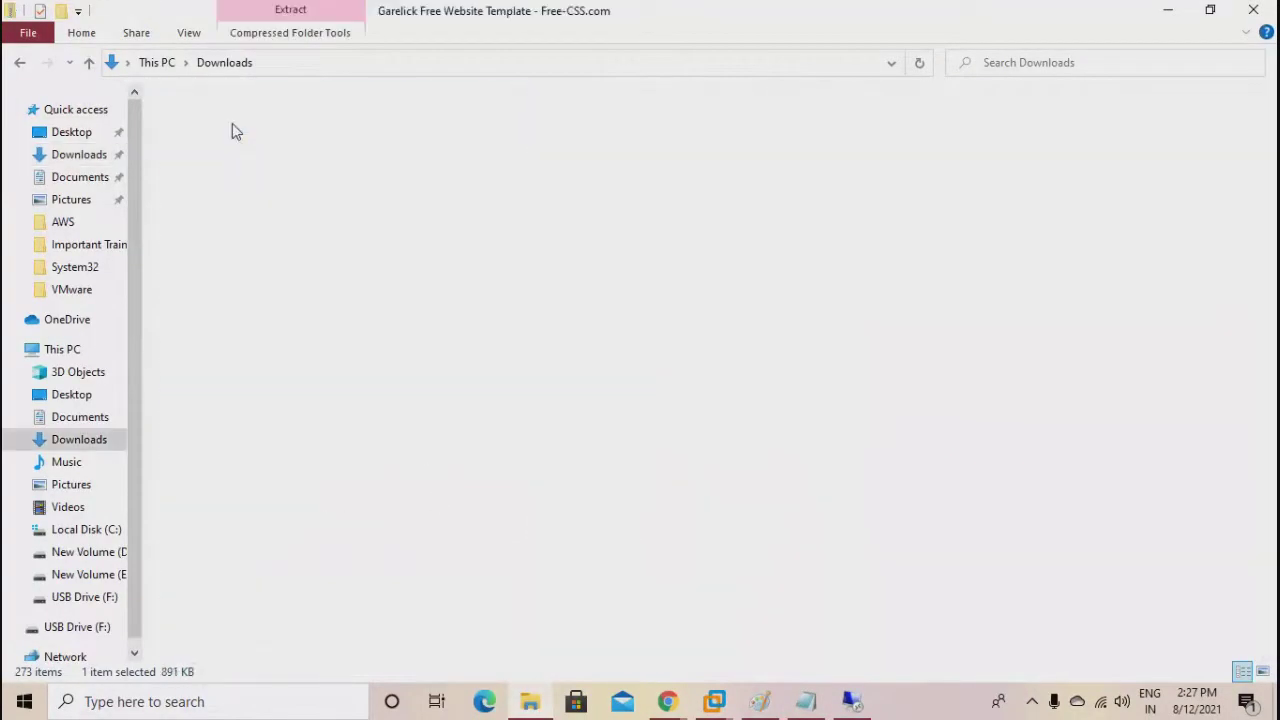
{"action": "double_click", "coordinate": [192, 126]}
{"action": "left_click_drag", "start_coordinate": [222, 228], "coordinate": [185, 118]}
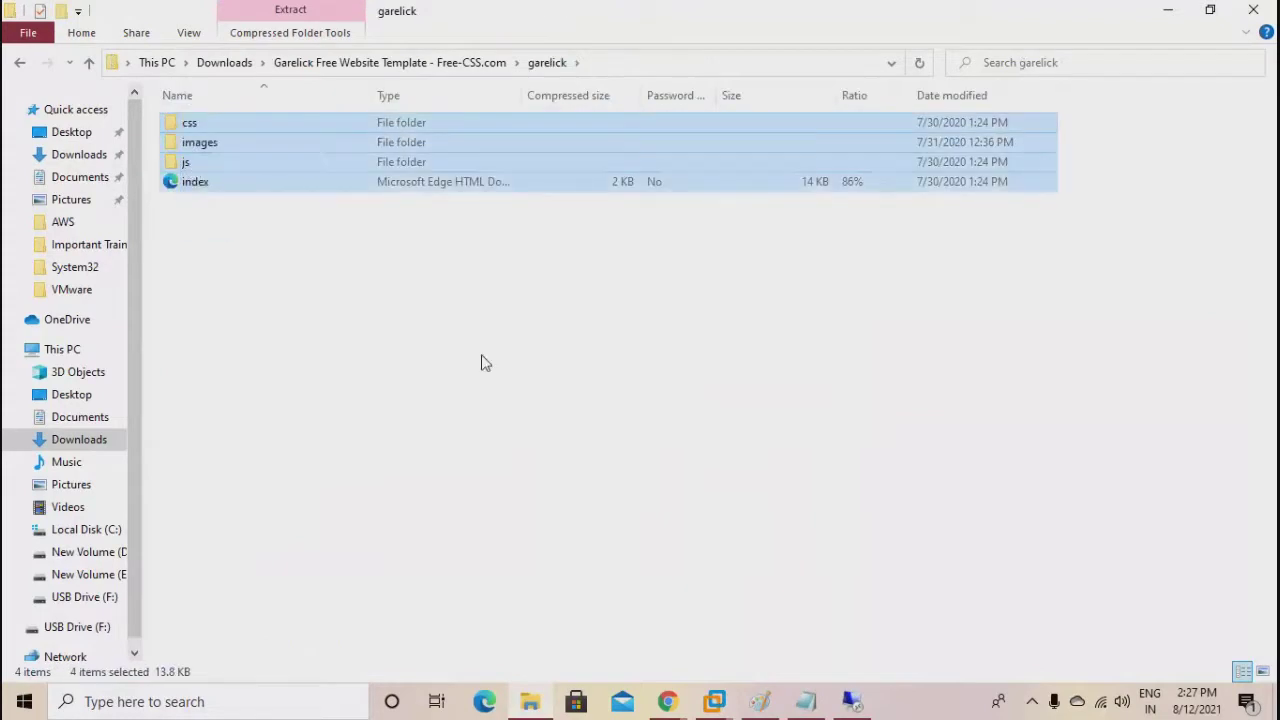
{"action": "left_click", "coordinate": [851, 701]}
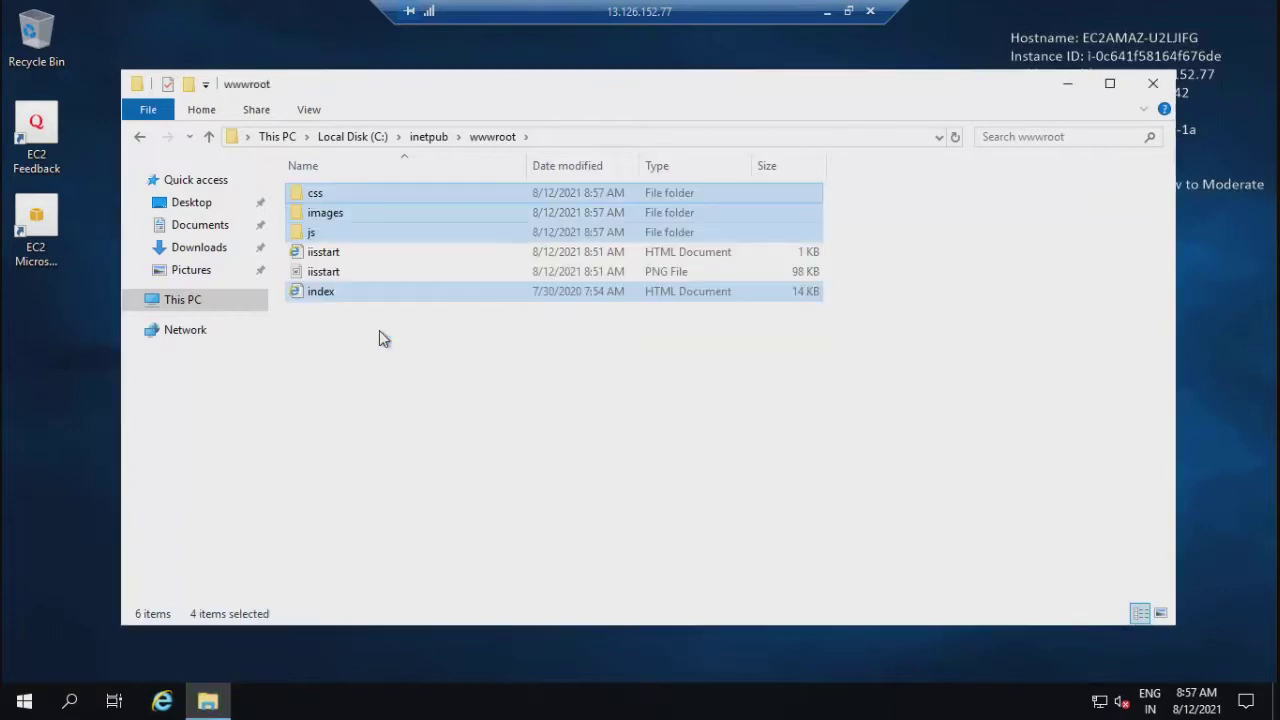
{"action": "left_click", "coordinate": [379, 331]}
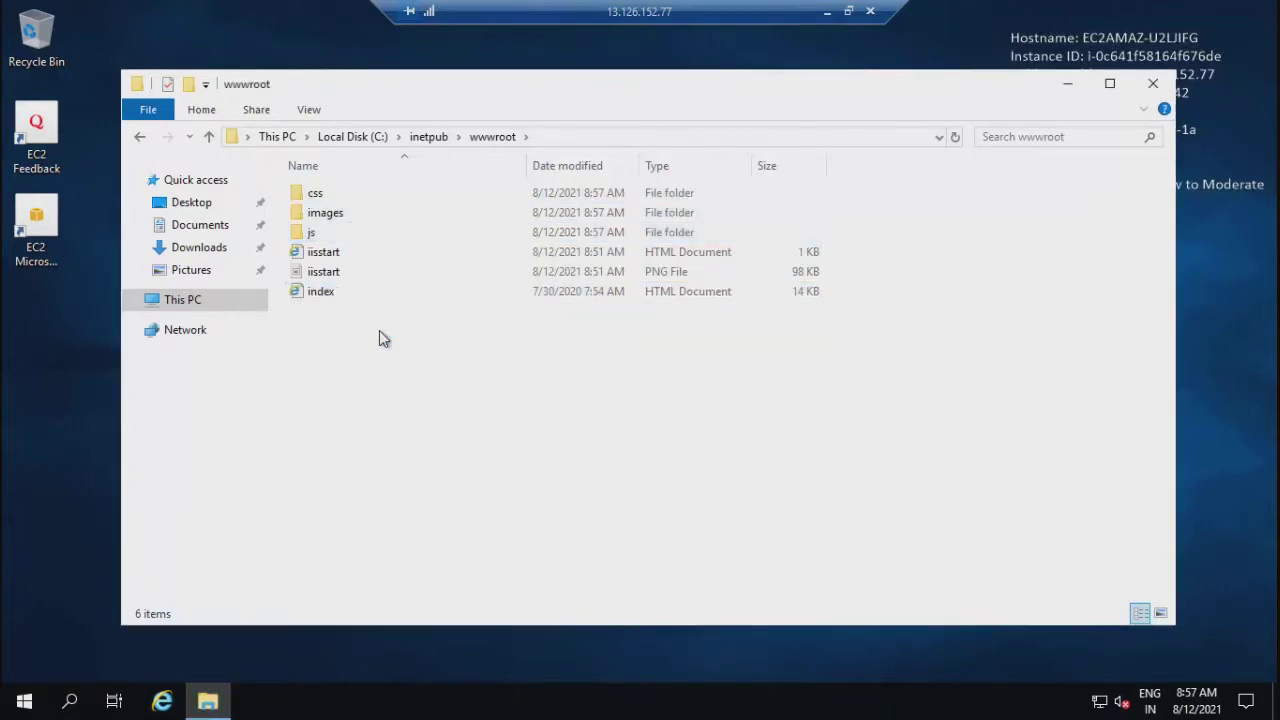
{"action": "left_click", "coordinate": [829, 14]}
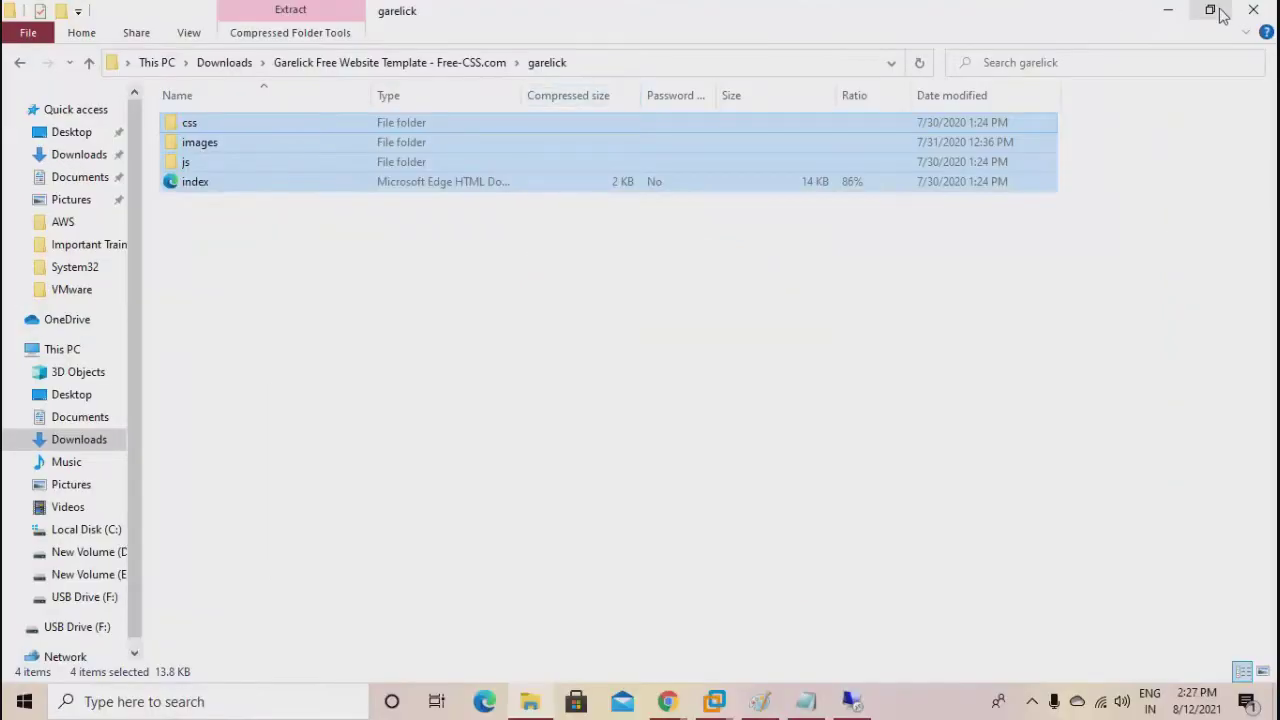
{"action": "left_click", "coordinate": [1250, 14]}
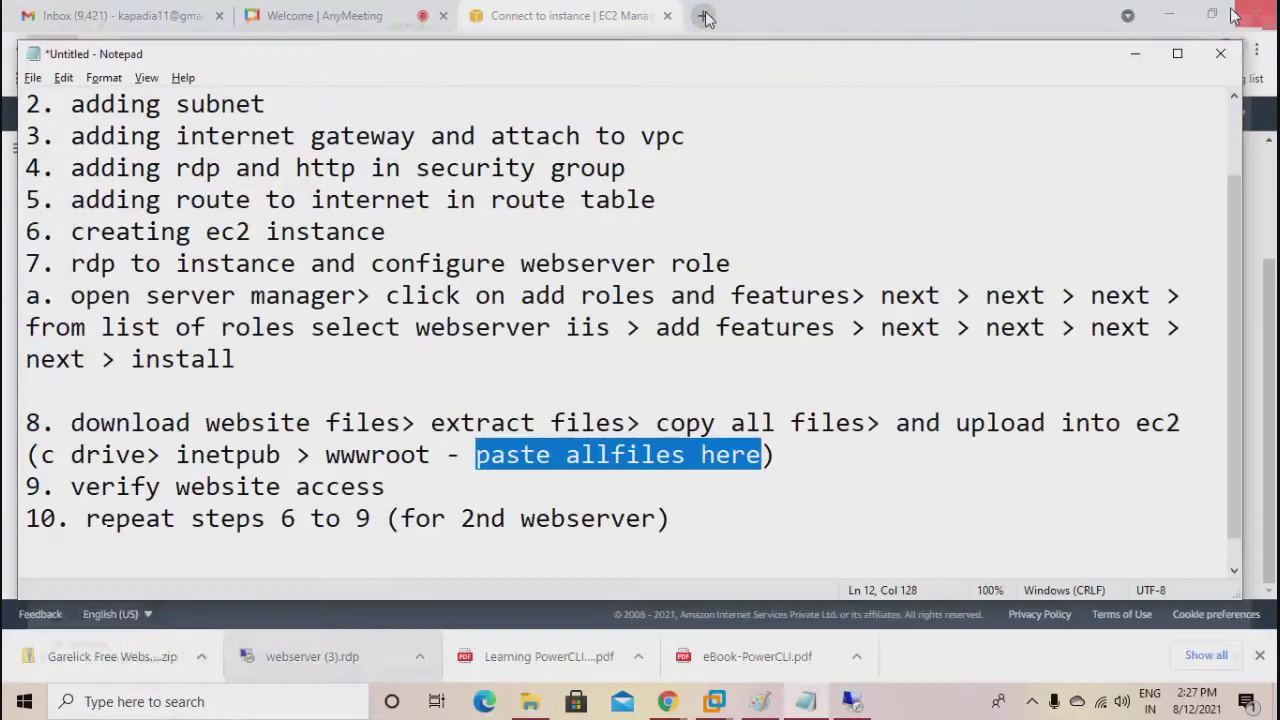
{"action": "left_click", "coordinate": [705, 16]}
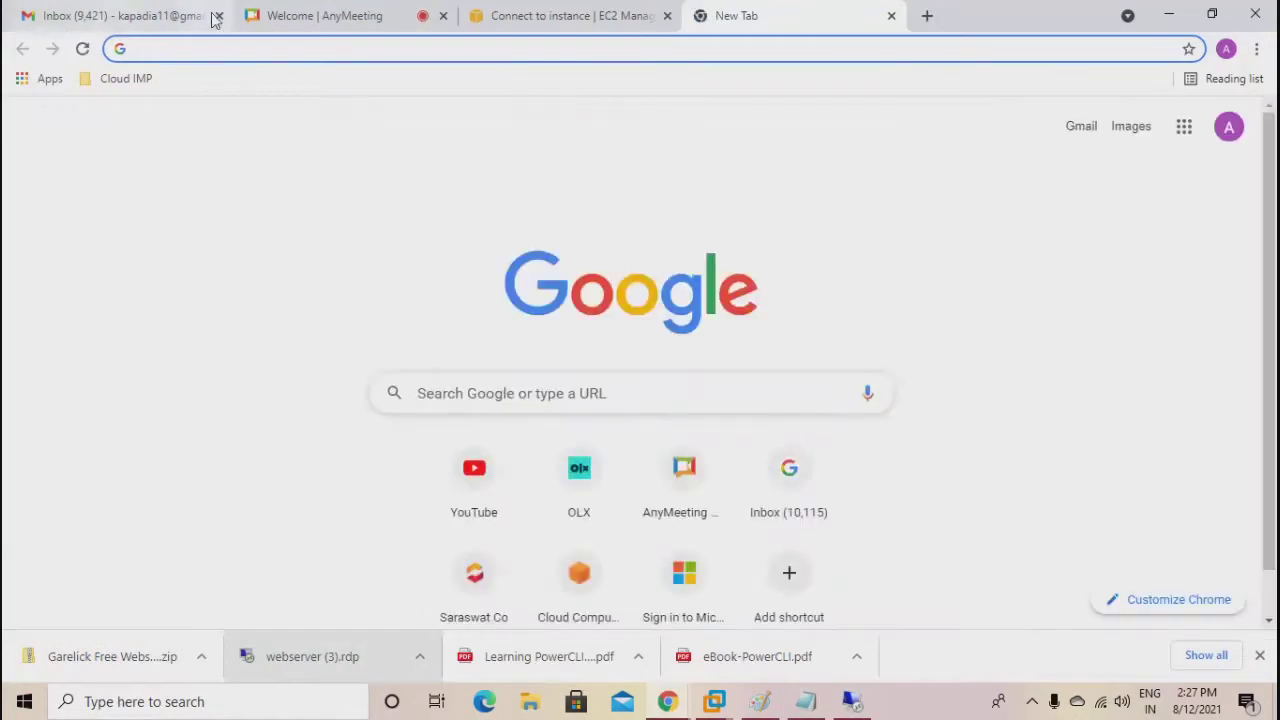
{"action": "left_click", "coordinate": [294, 15]}
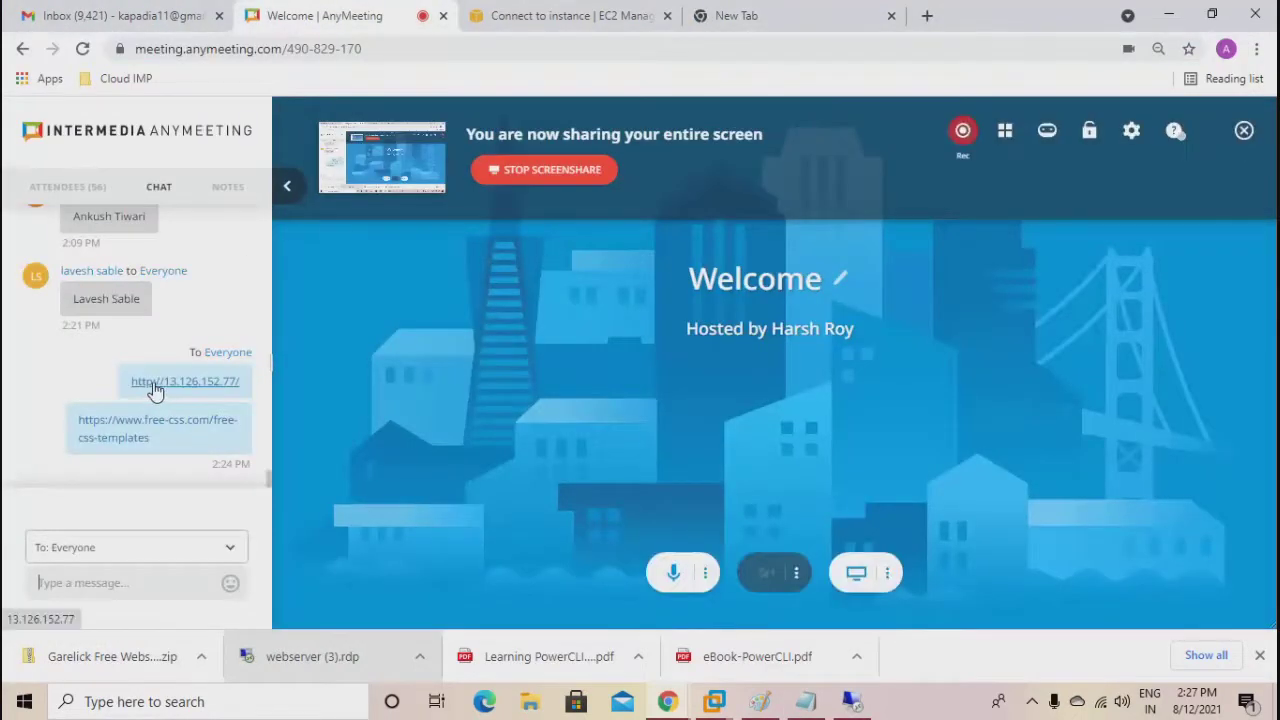
{"action": "left_click", "coordinate": [155, 386]}
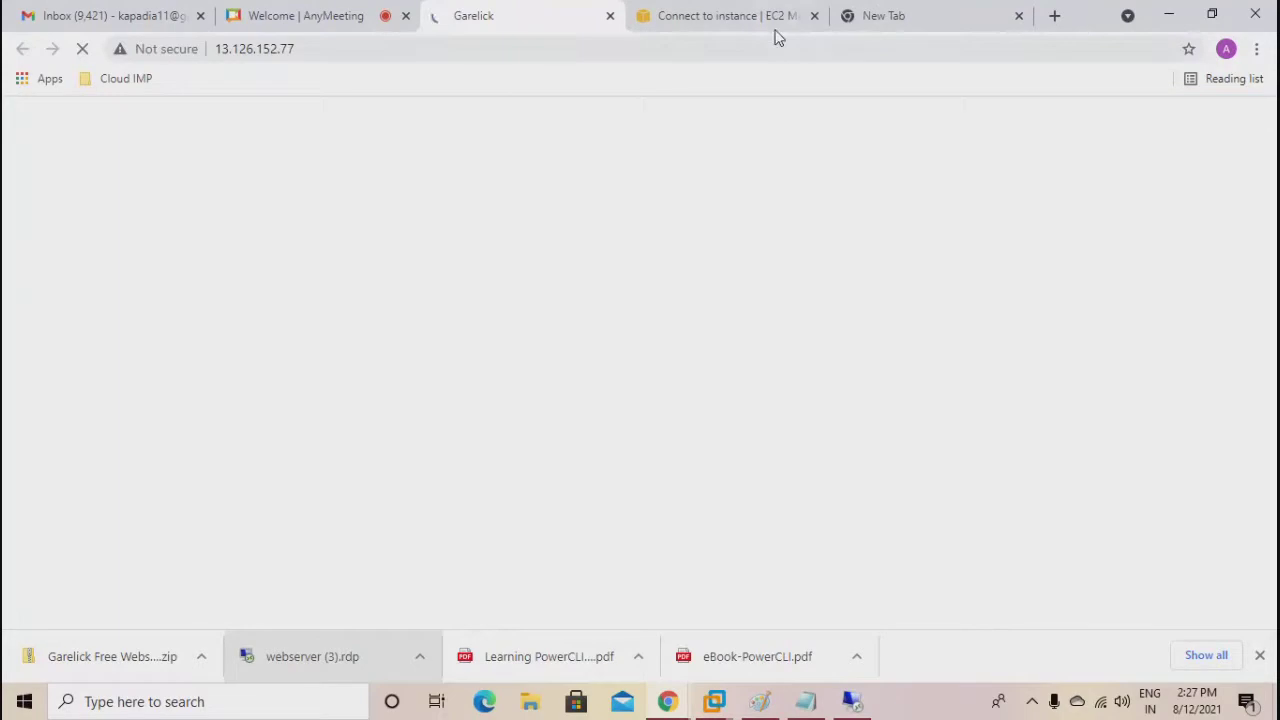
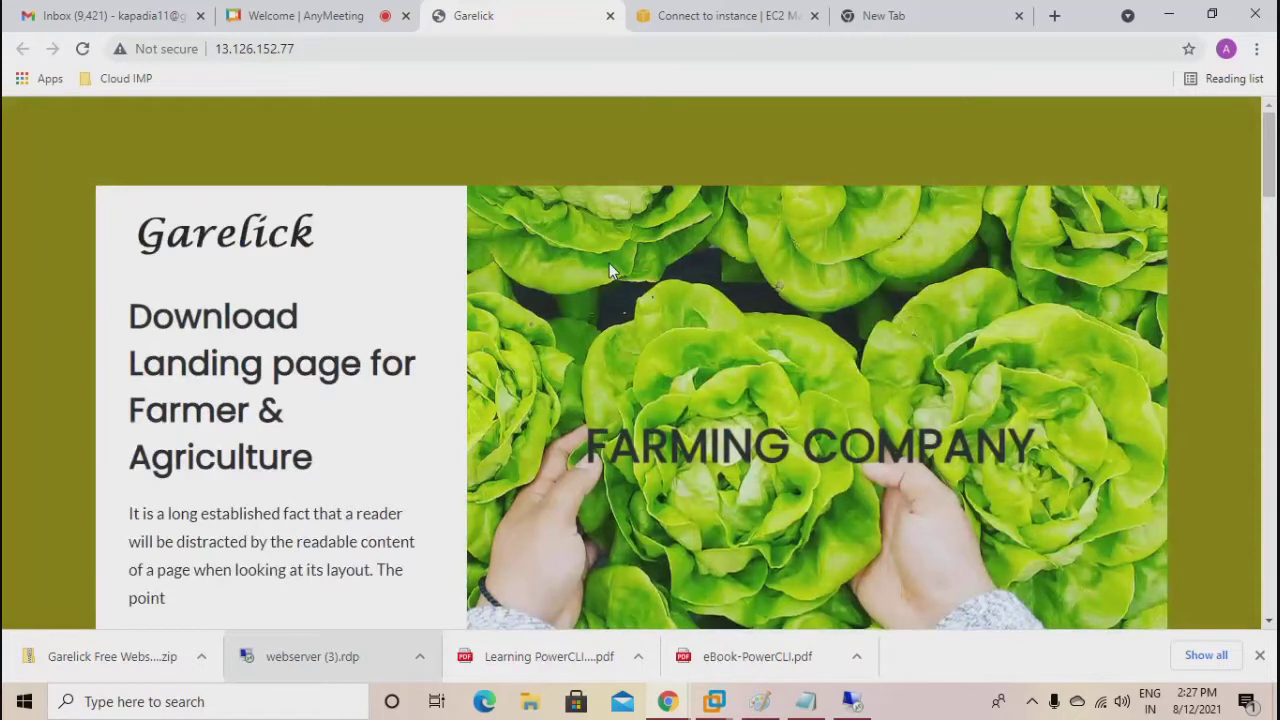
Examine the hosted Garelick page from the header through its content sections to the footer and back.
{"action": "scroll", "coordinate": [838, 128], "scroll_direction": "down", "scroll_amount": 3}
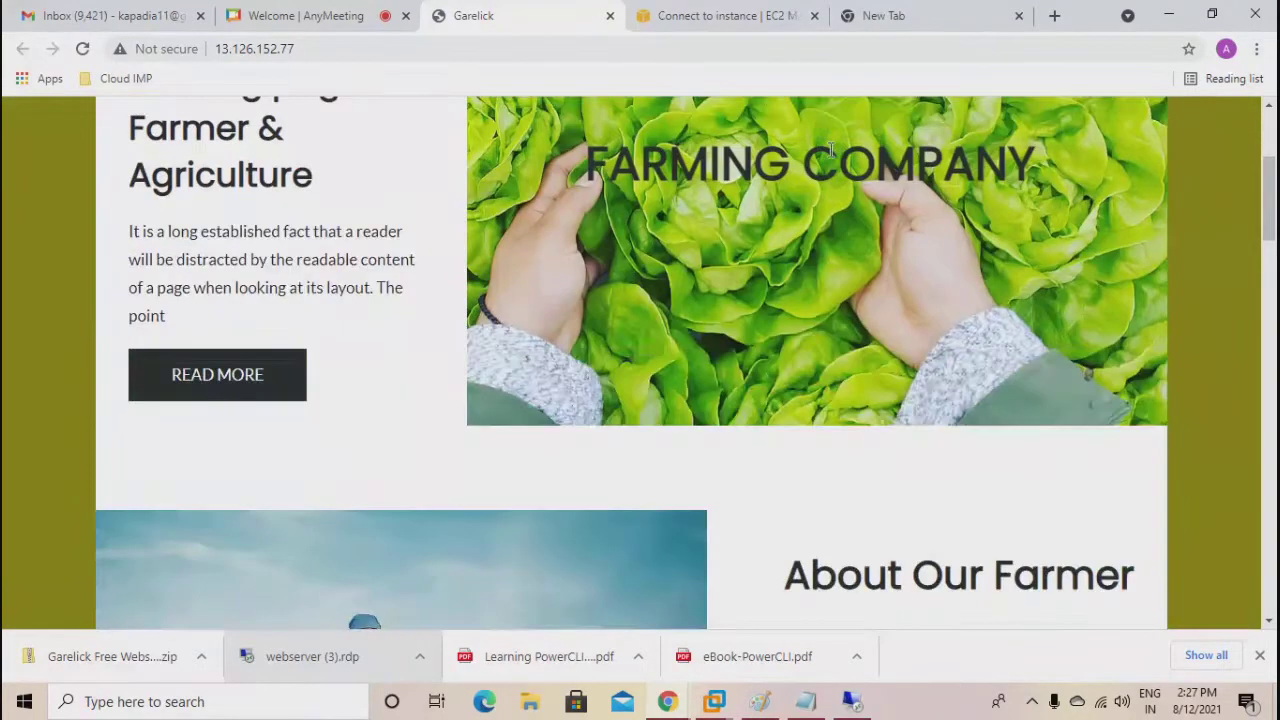
{"action": "scroll", "coordinate": [835, 180], "scroll_direction": "down", "scroll_amount": 6}
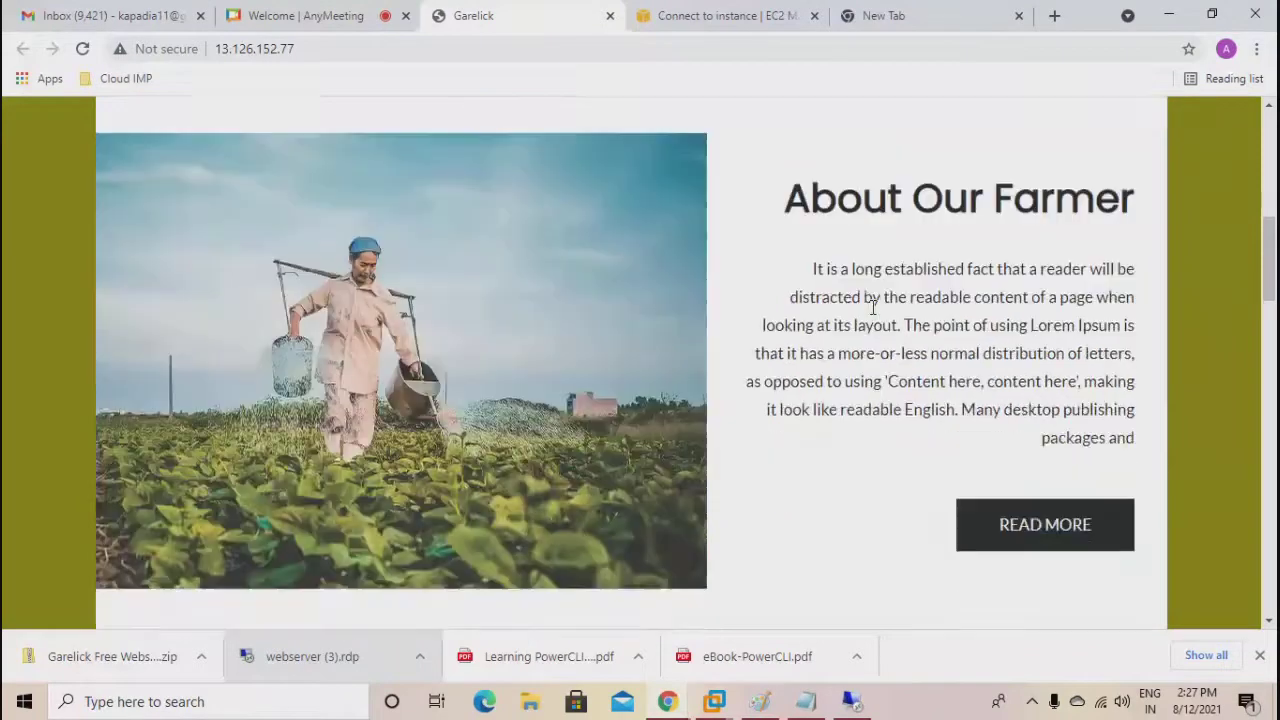
{"action": "left_click", "coordinate": [1040, 250]}
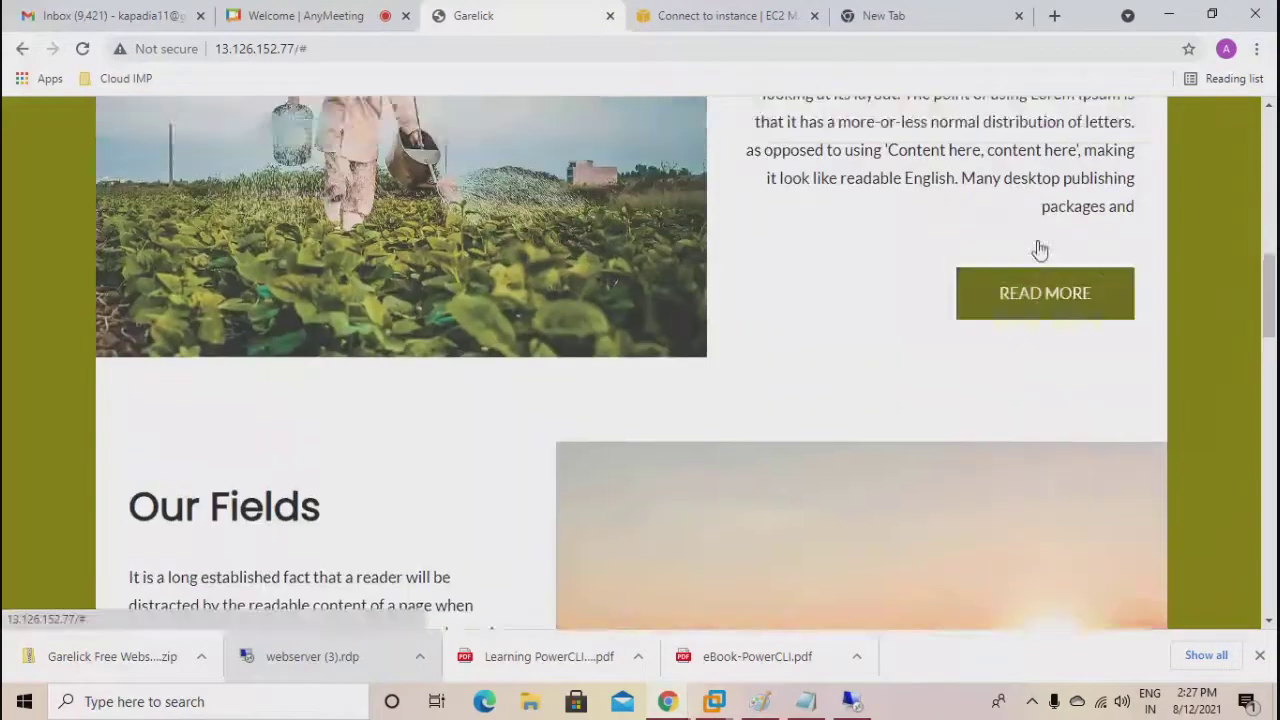
{"action": "scroll", "coordinate": [286, 297], "scroll_direction": "down", "scroll_amount": 5}
{"action": "scroll", "coordinate": [293, 300], "scroll_direction": "up", "scroll_amount": 2}
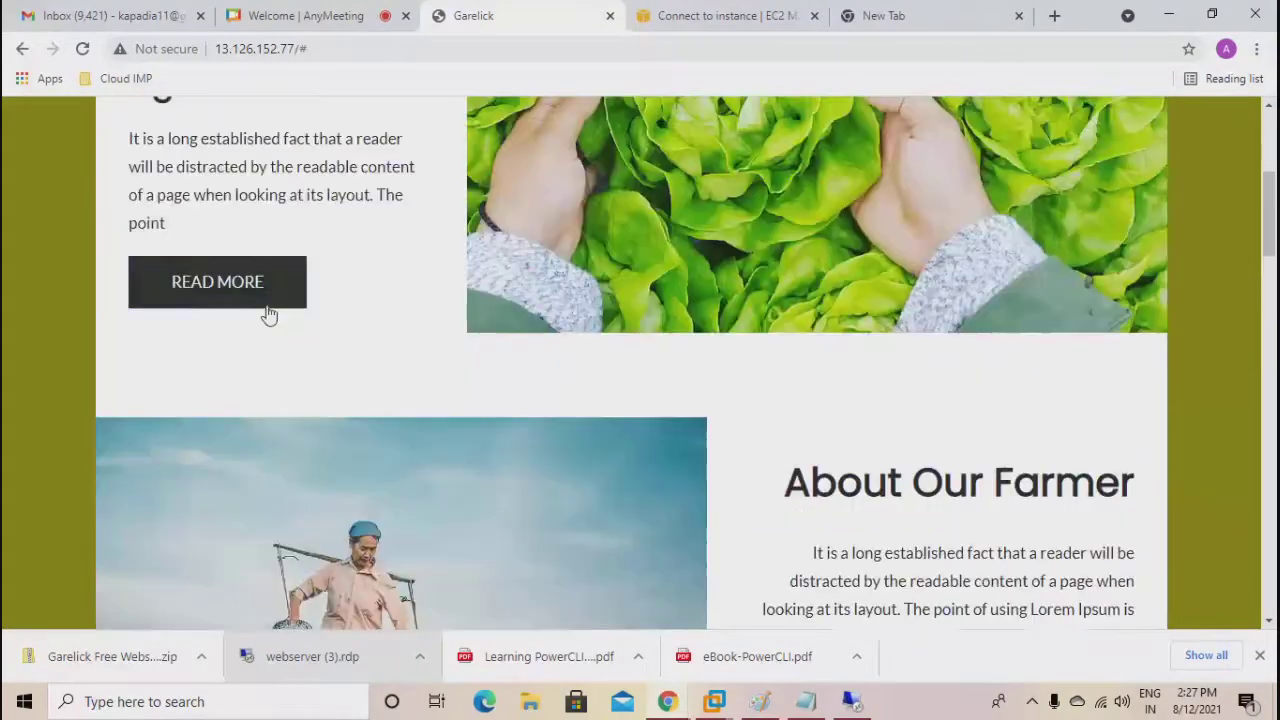
{"action": "scroll", "coordinate": [288, 300], "scroll_direction": "up", "scroll_amount": 4}
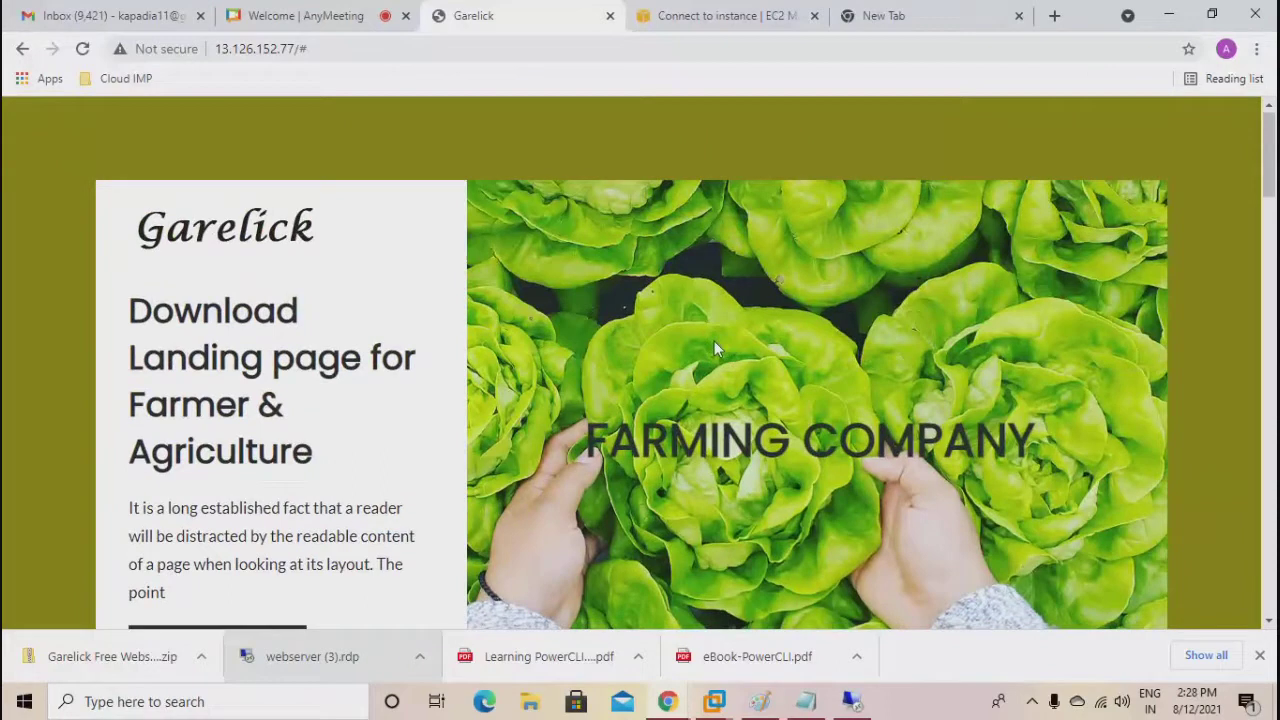
{"action": "scroll", "coordinate": [700, 345], "scroll_direction": "down", "scroll_amount": 4}
{"action": "scroll", "coordinate": [690, 345], "scroll_direction": "down", "scroll_amount": 5}
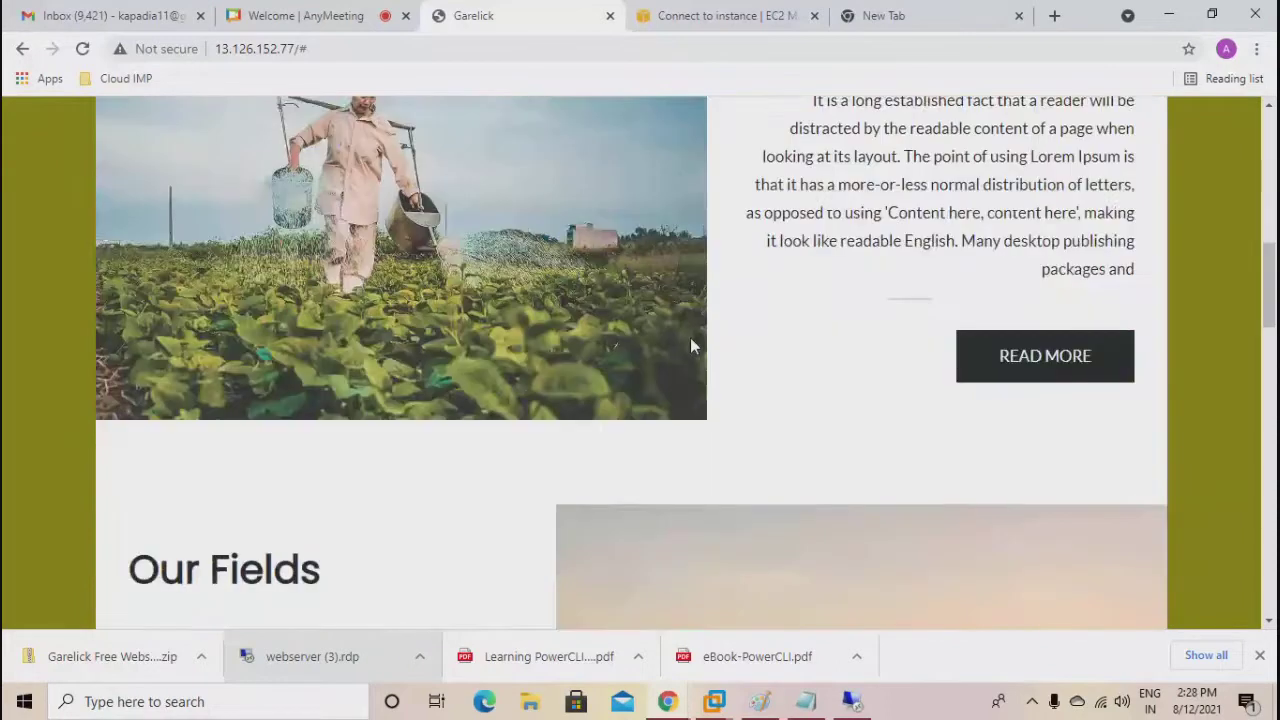
{"action": "scroll", "coordinate": [690, 345], "scroll_direction": "down", "scroll_amount": 7}
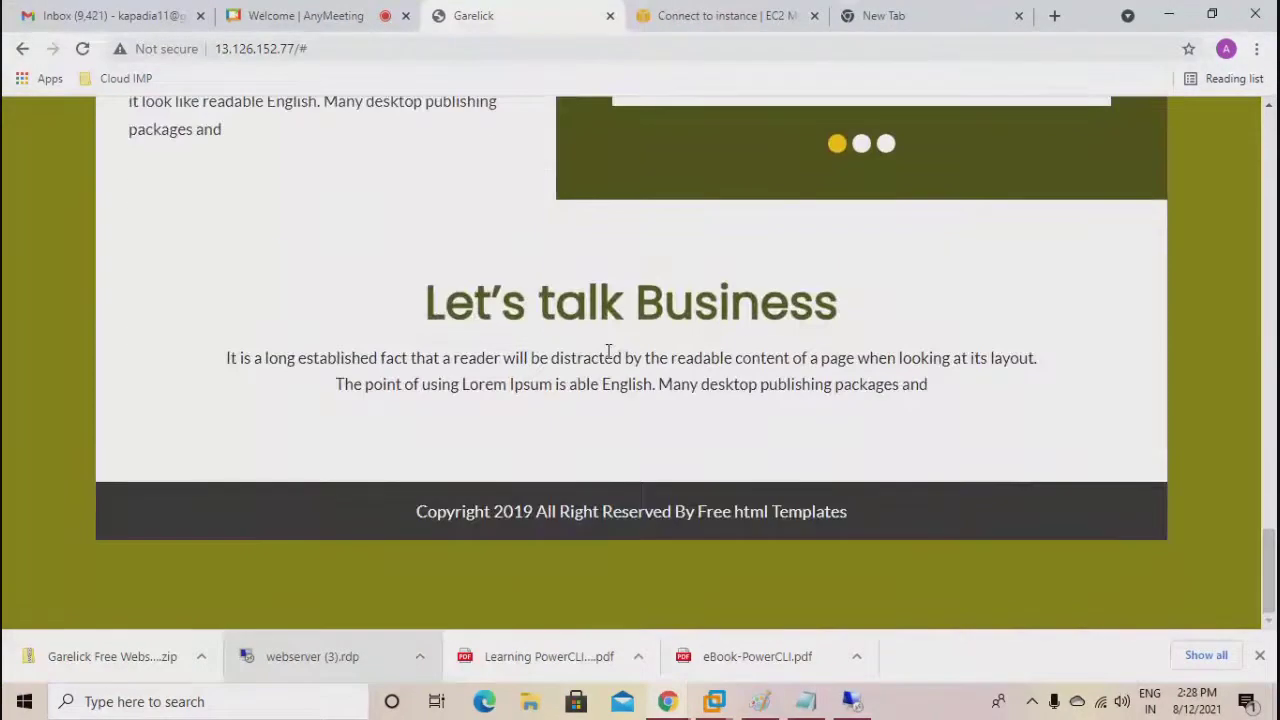
{"action": "scroll", "coordinate": [571, 275], "scroll_direction": "up", "scroll_amount": 3}
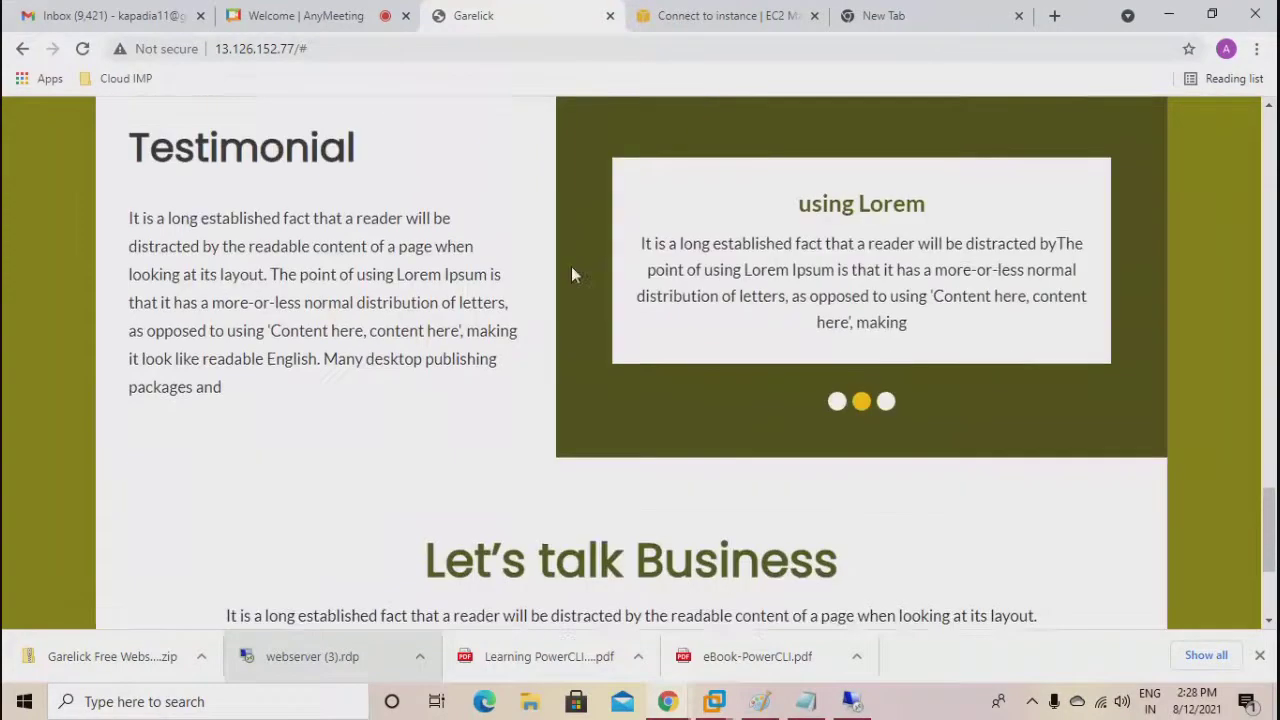
{"action": "scroll", "coordinate": [573, 275], "scroll_direction": "up", "scroll_amount": 1}
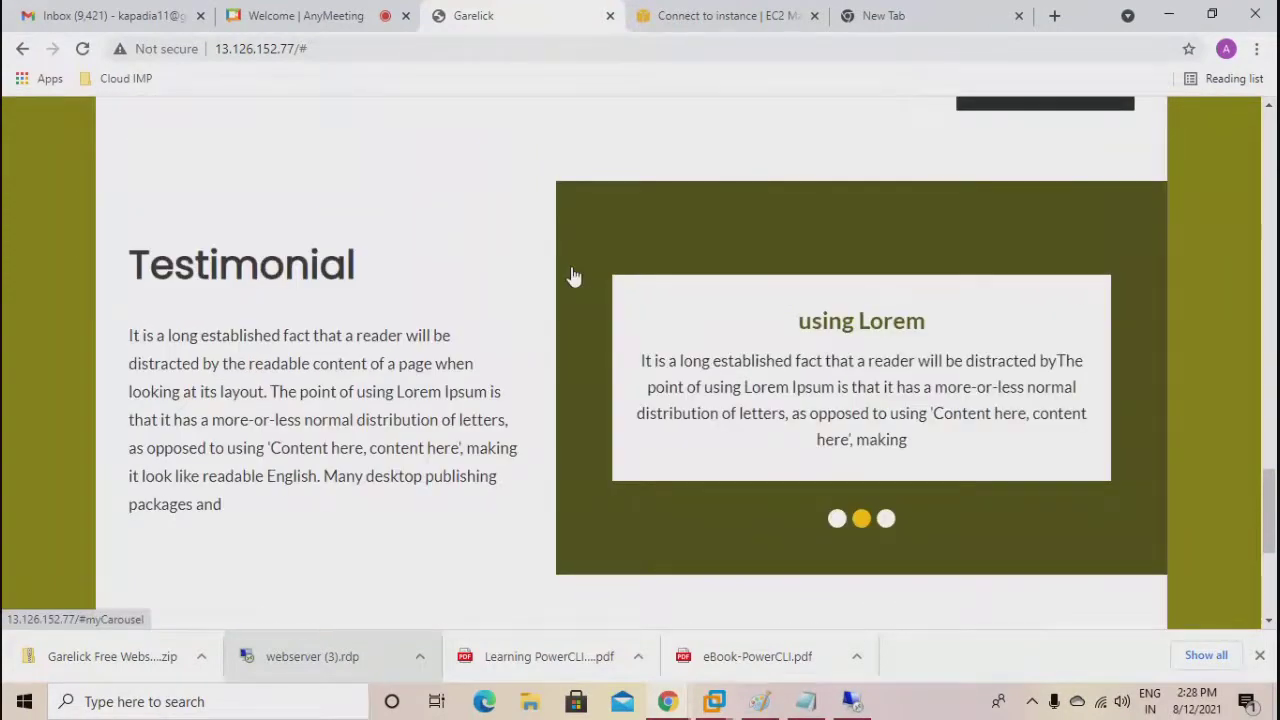
{"action": "scroll", "coordinate": [573, 277], "scroll_direction": "up", "scroll_amount": 2}
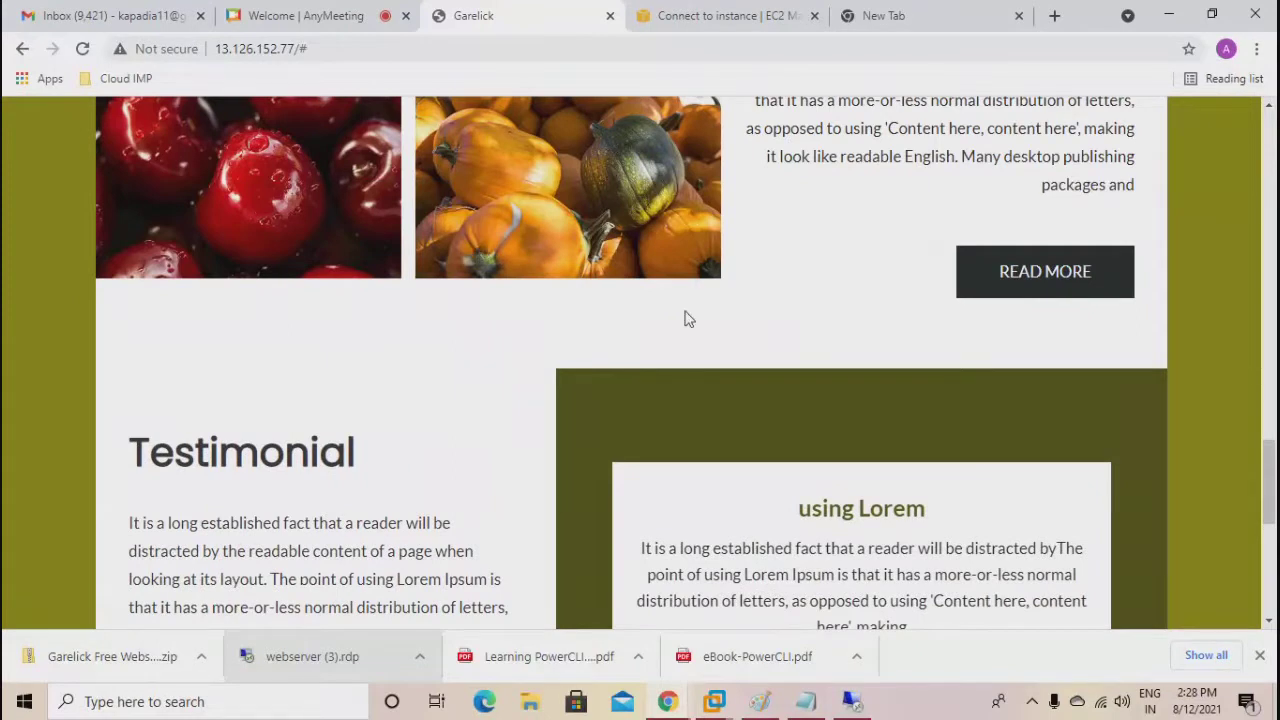
{"action": "scroll", "coordinate": [685, 319], "scroll_direction": "up", "scroll_amount": 4}
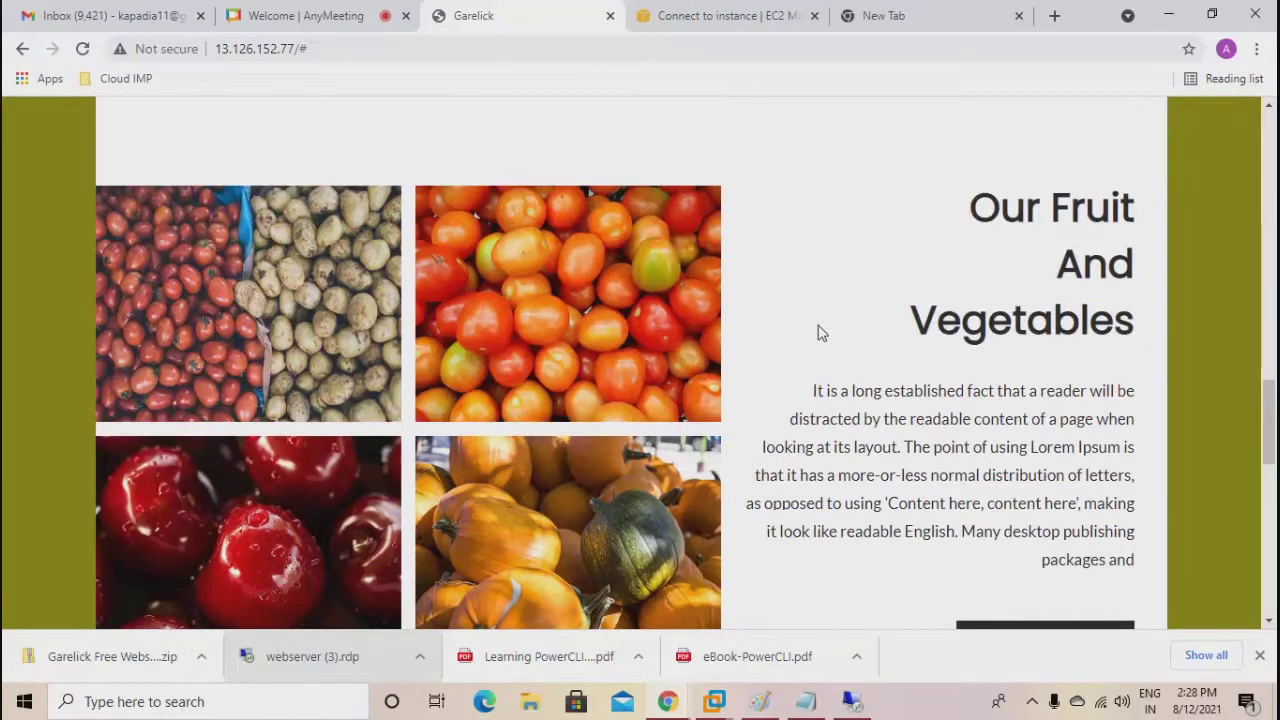
{"action": "scroll", "coordinate": [818, 333], "scroll_direction": "up", "scroll_amount": 3}
{"action": "scroll", "coordinate": [818, 334], "scroll_direction": "up", "scroll_amount": 5}
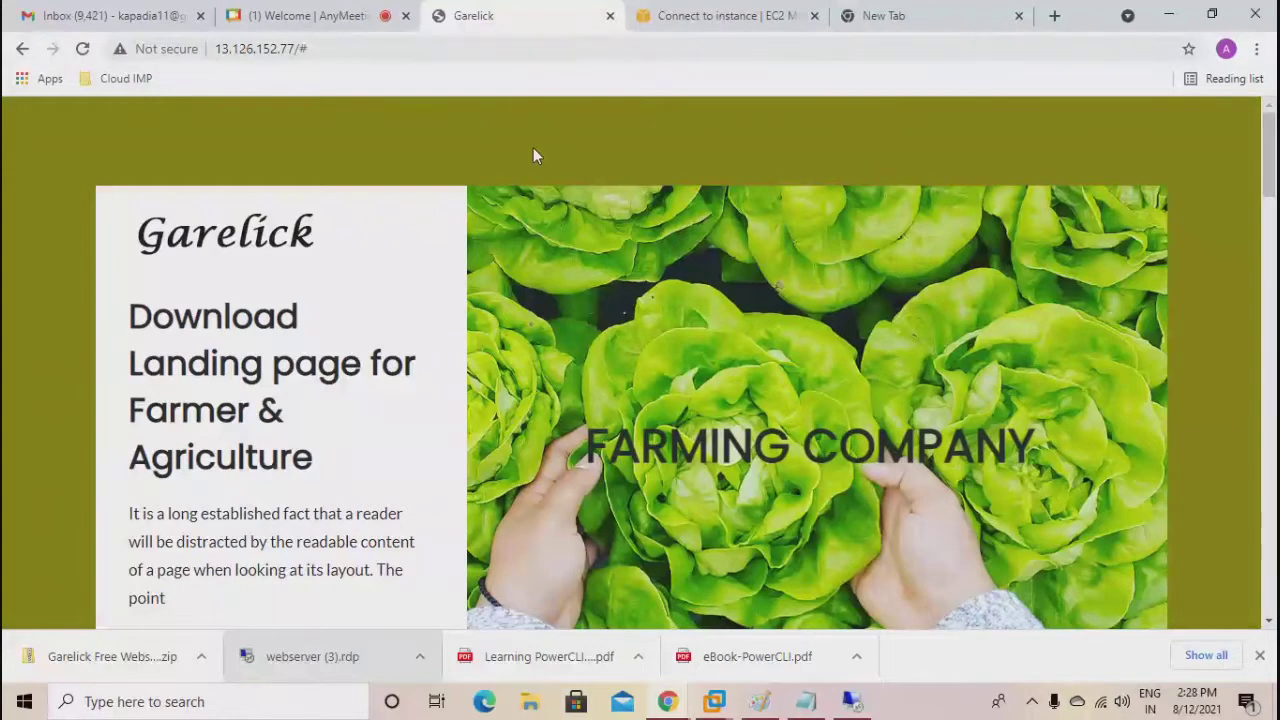
{"action": "left_click", "coordinate": [334, 50]}
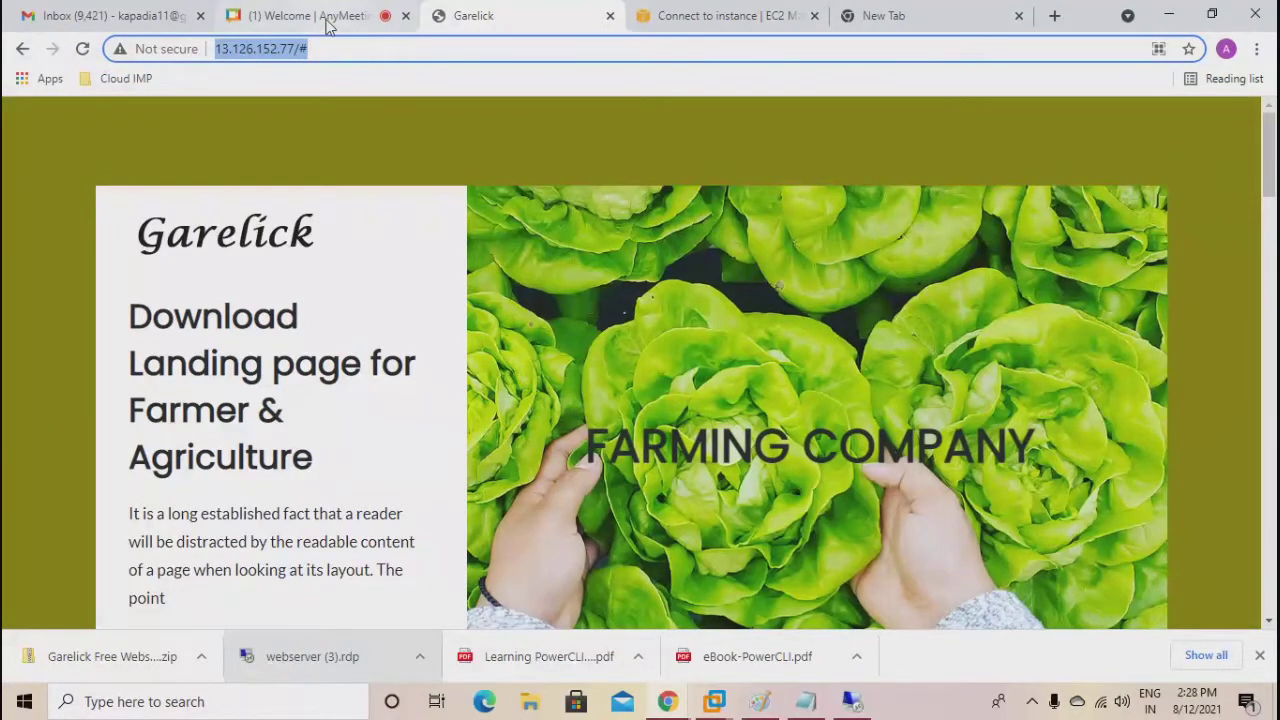
{"action": "left_click", "coordinate": [325, 18]}
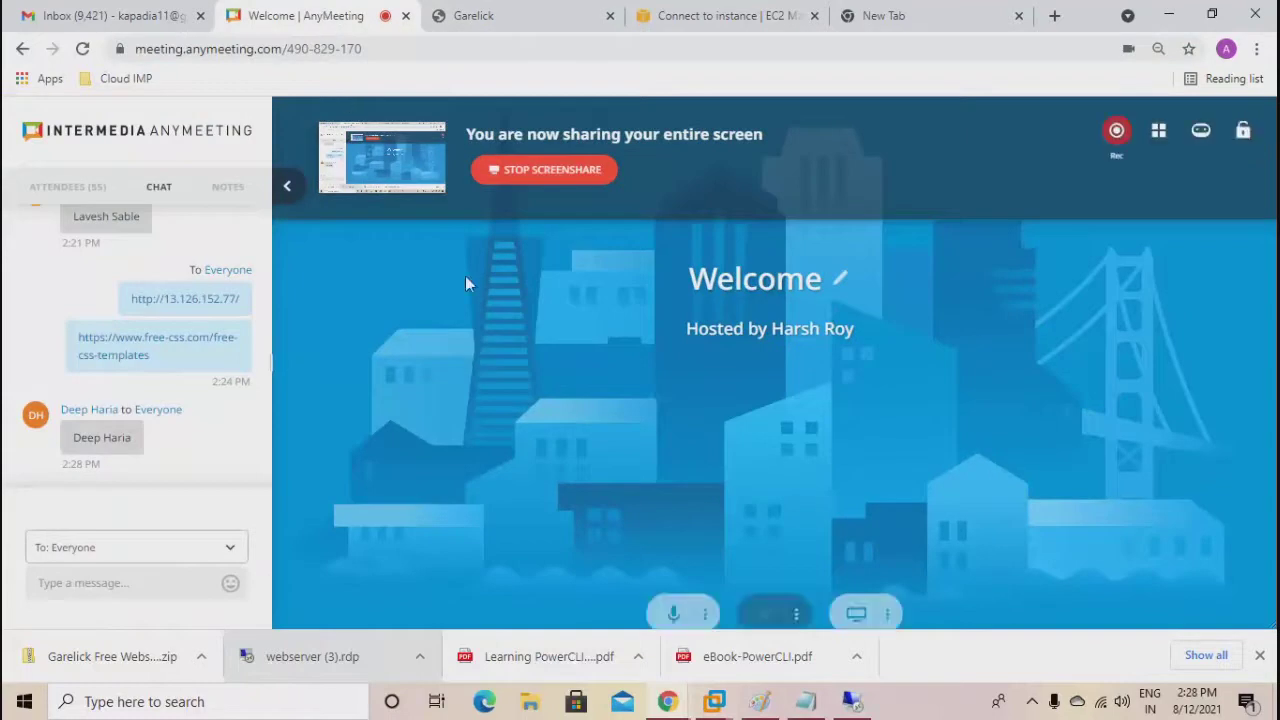
{"action": "left_click", "coordinate": [700, 17]}
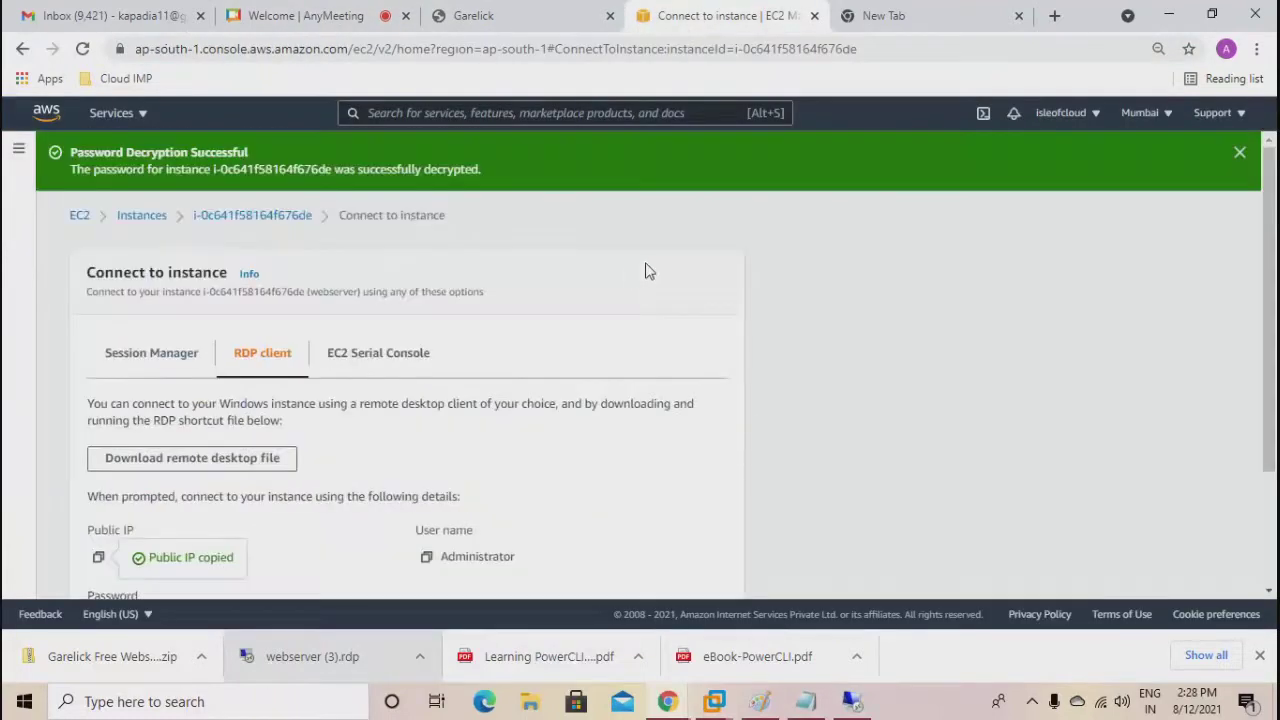
Switch to the Paint architecture diagram and fill the webserver 1 box with green.
{"action": "left_click", "coordinate": [760, 701]}
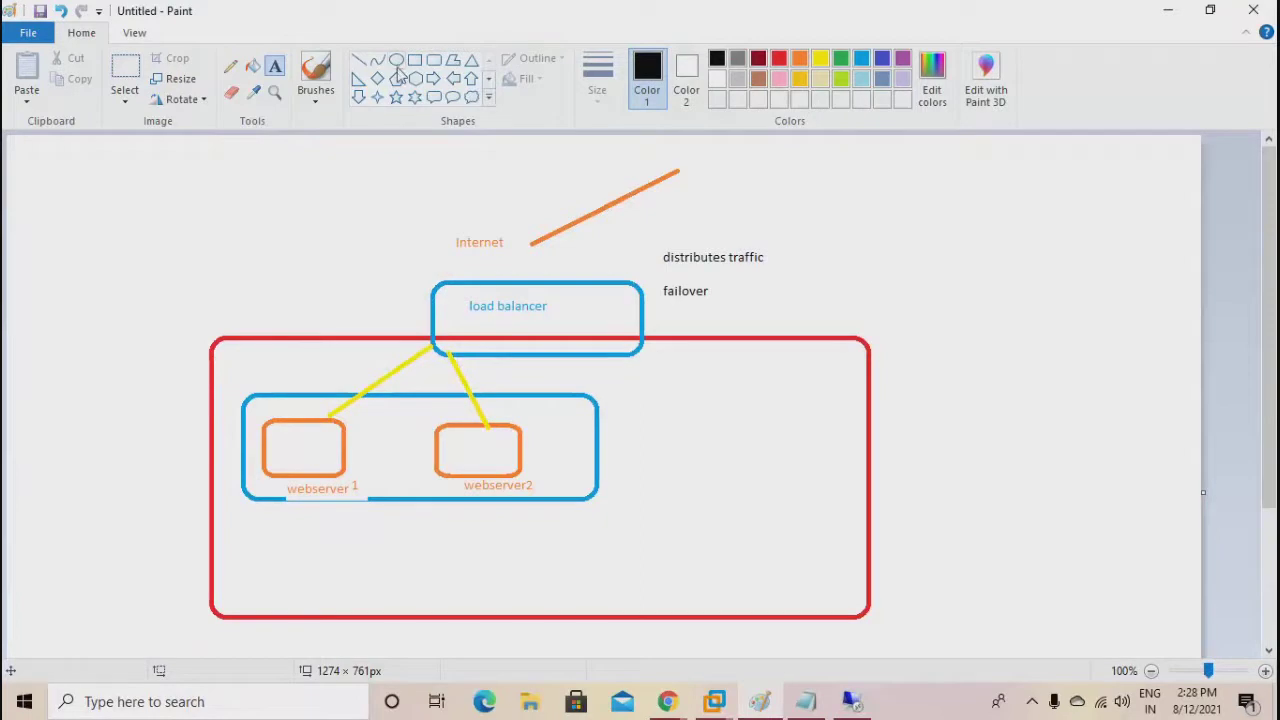
{"action": "left_click", "coordinate": [253, 66]}
{"action": "left_click", "coordinate": [845, 66]}
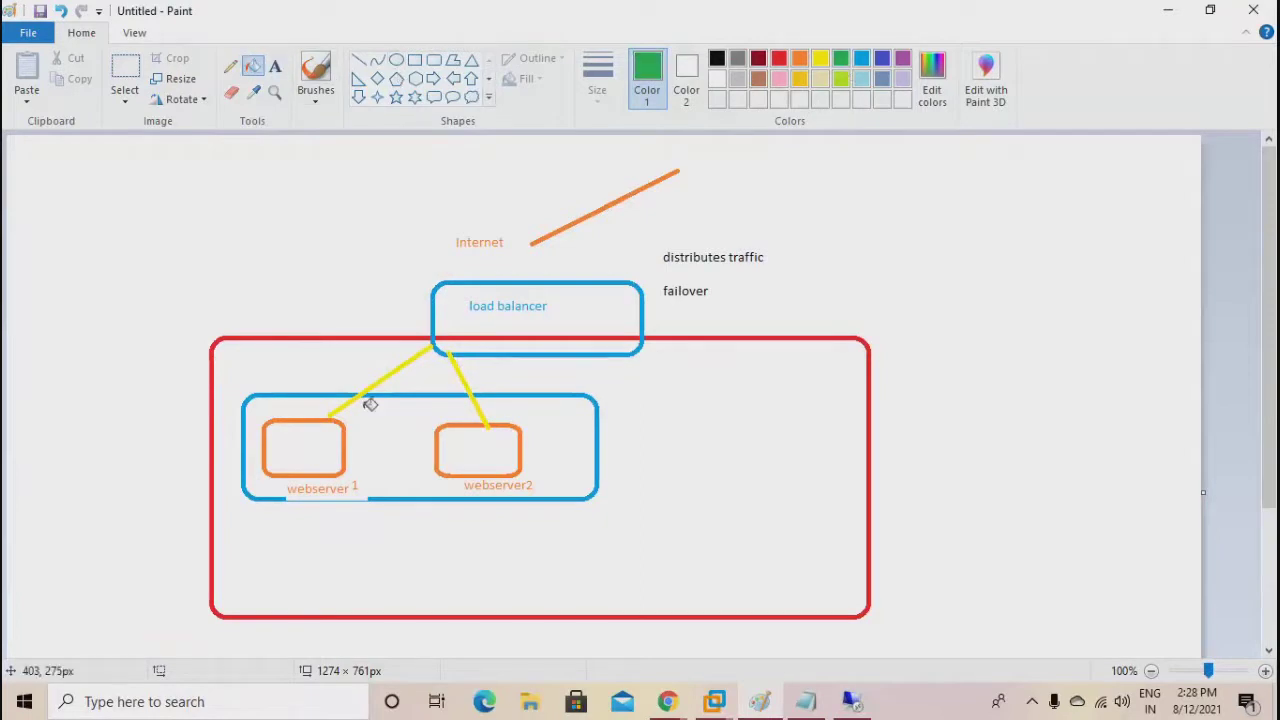
{"action": "left_click", "coordinate": [314, 448]}
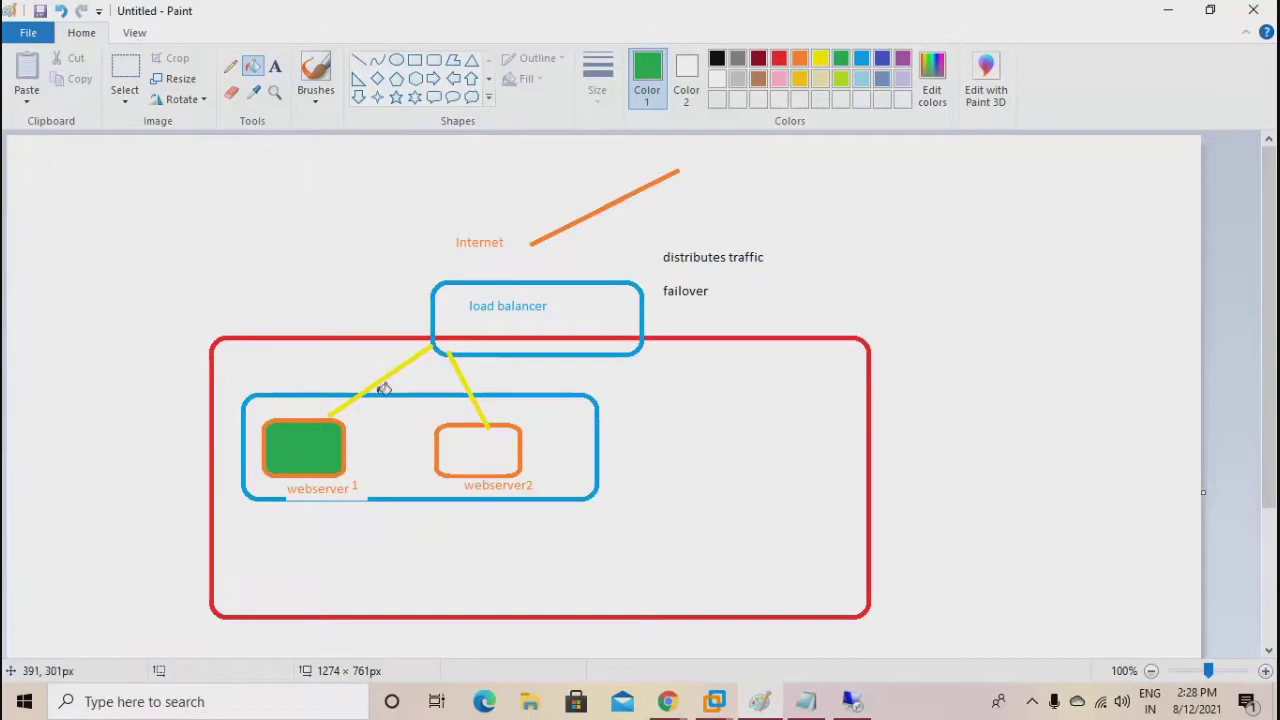
Cross out the webserver 1 box with two red diagonal lines, the second spanning about 60 × 173 px.
{"action": "left_click", "coordinate": [359, 60]}
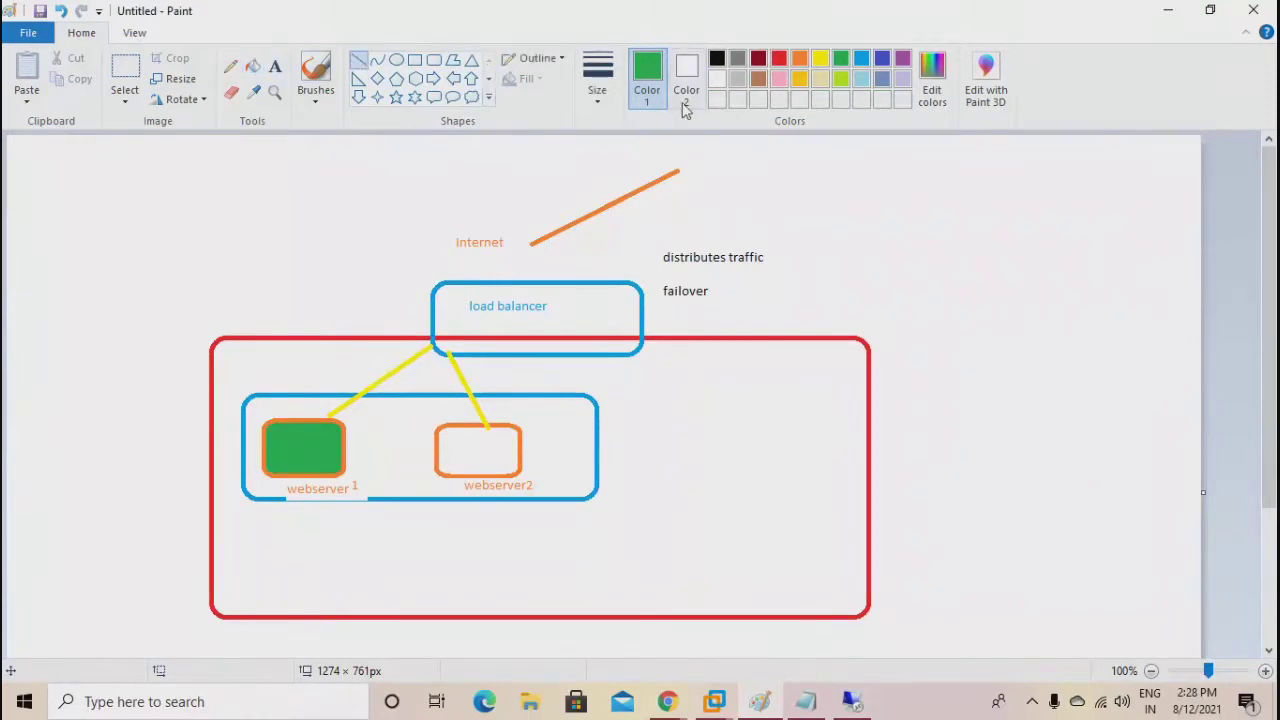
{"action": "left_click", "coordinate": [779, 58]}
{"action": "left_click_drag", "start_coordinate": [277, 390], "coordinate": [342, 530]}
{"action": "left_click_drag", "start_coordinate": [327, 367], "coordinate": [272, 527]}
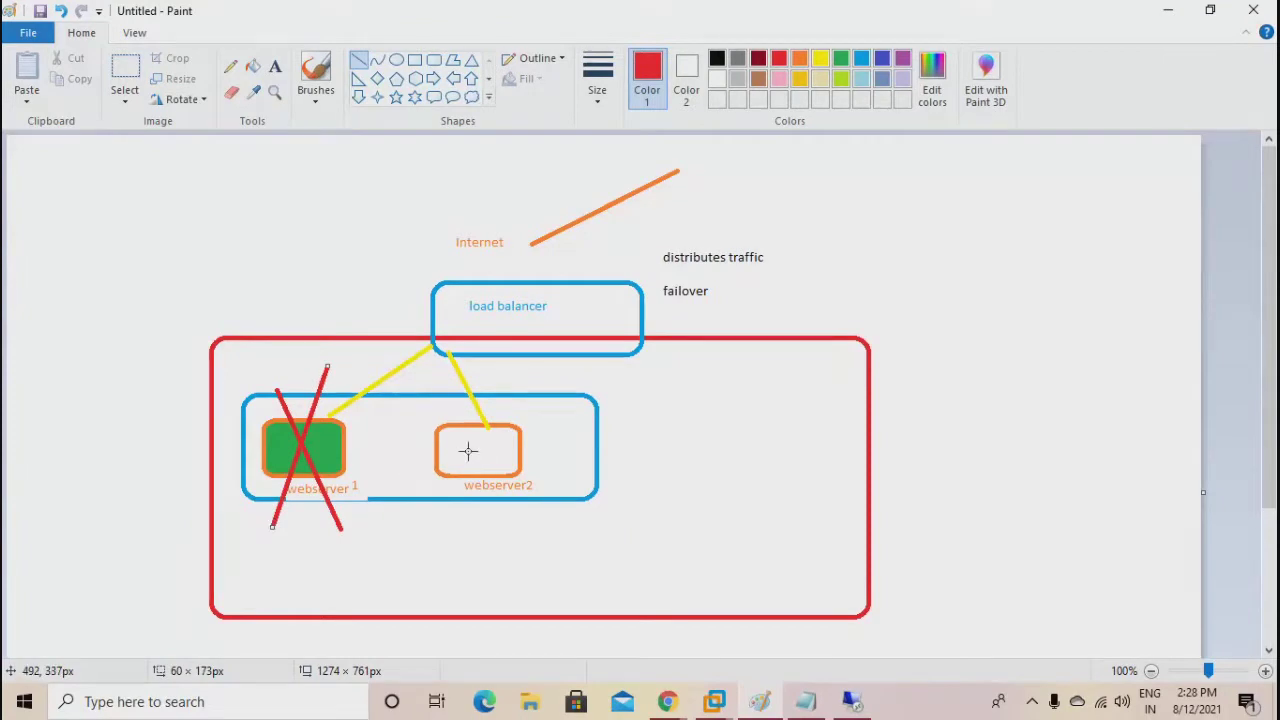
Undo the two red strokes crossing out webserver 1 in the diagram.
{"action": "key", "text": "ctrl+z"}
{"action": "key", "text": "ctrl+z"}
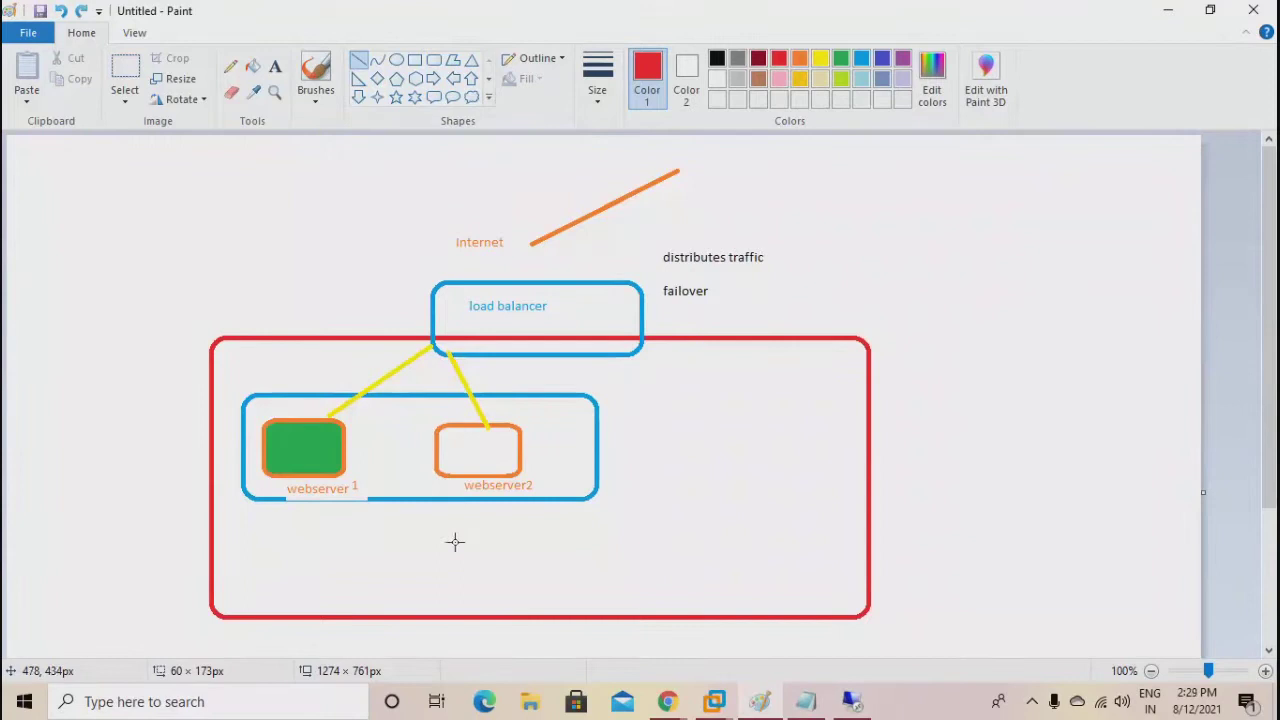
Switch to the EC2 console in Chrome and leave the instance connection page for the instances list.
{"action": "left_click", "coordinate": [1166, 18]}
{"action": "scroll", "coordinate": [670, 372], "scroll_direction": "down", "scroll_amount": 2}
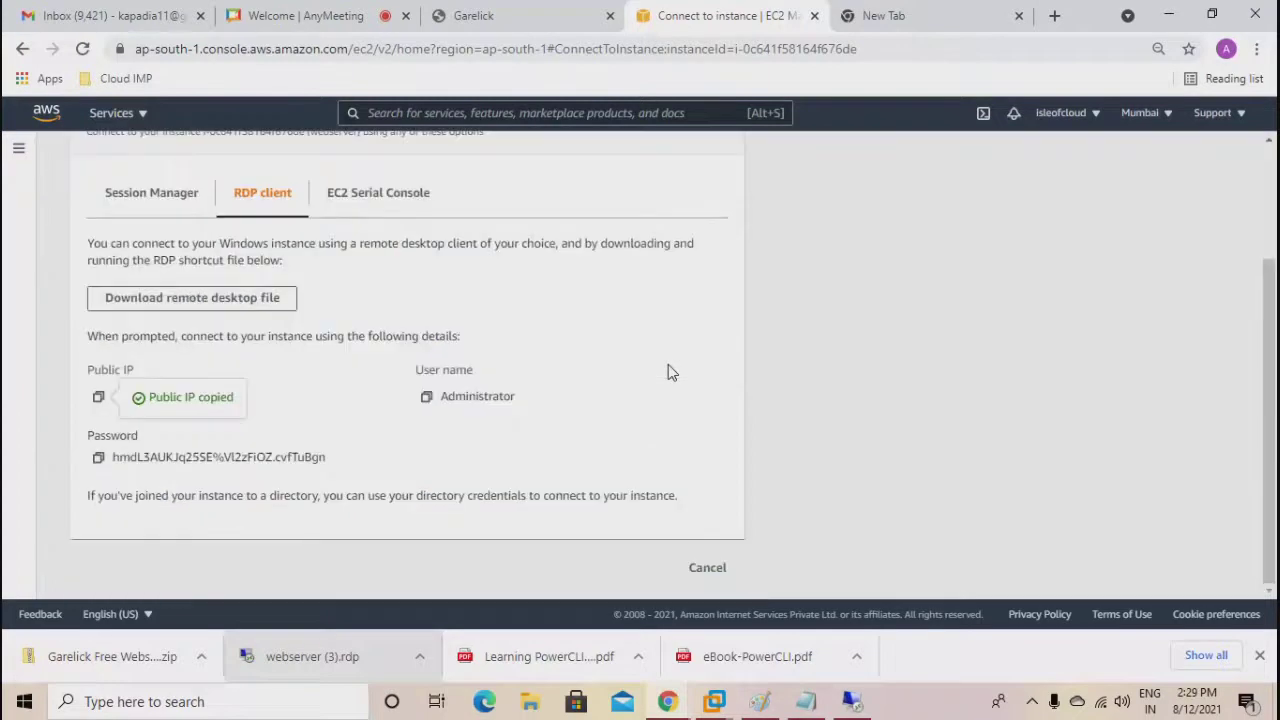
{"action": "left_click", "coordinate": [707, 568]}
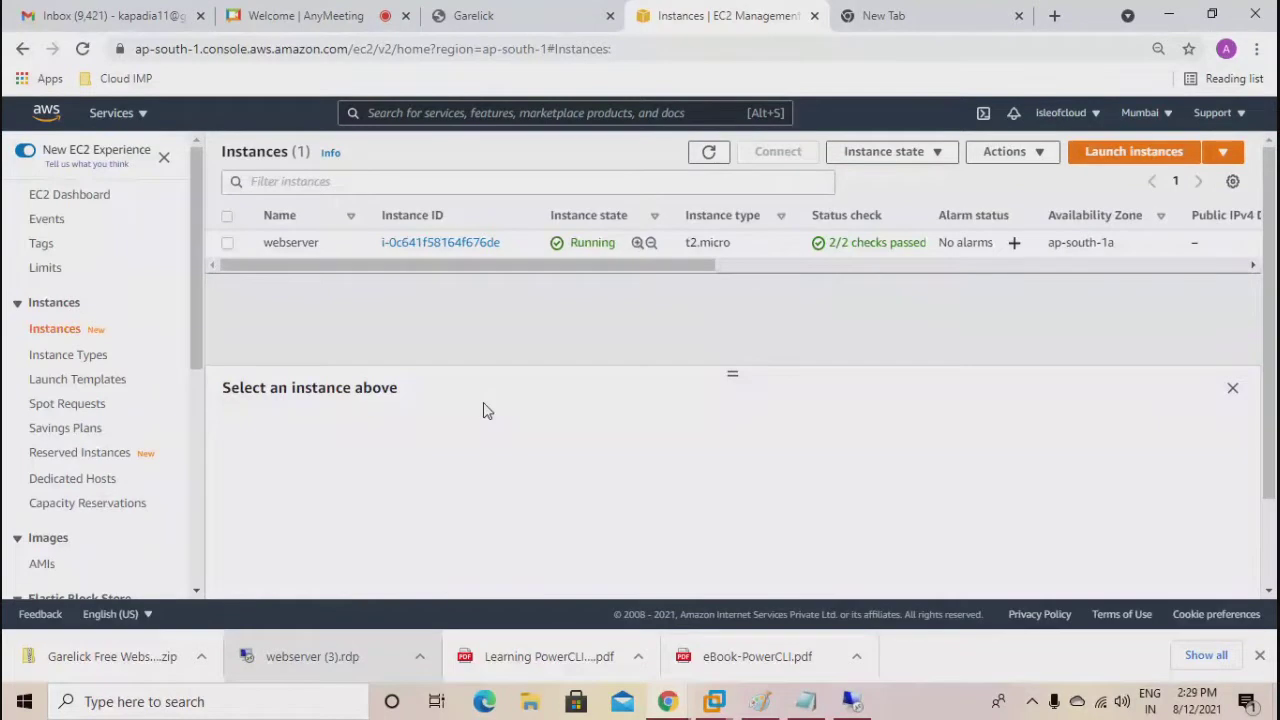
Start a "Launch more like this" request based on the webserver instance.
{"action": "left_click", "coordinate": [224, 247]}
{"action": "left_click", "coordinate": [226, 247]}
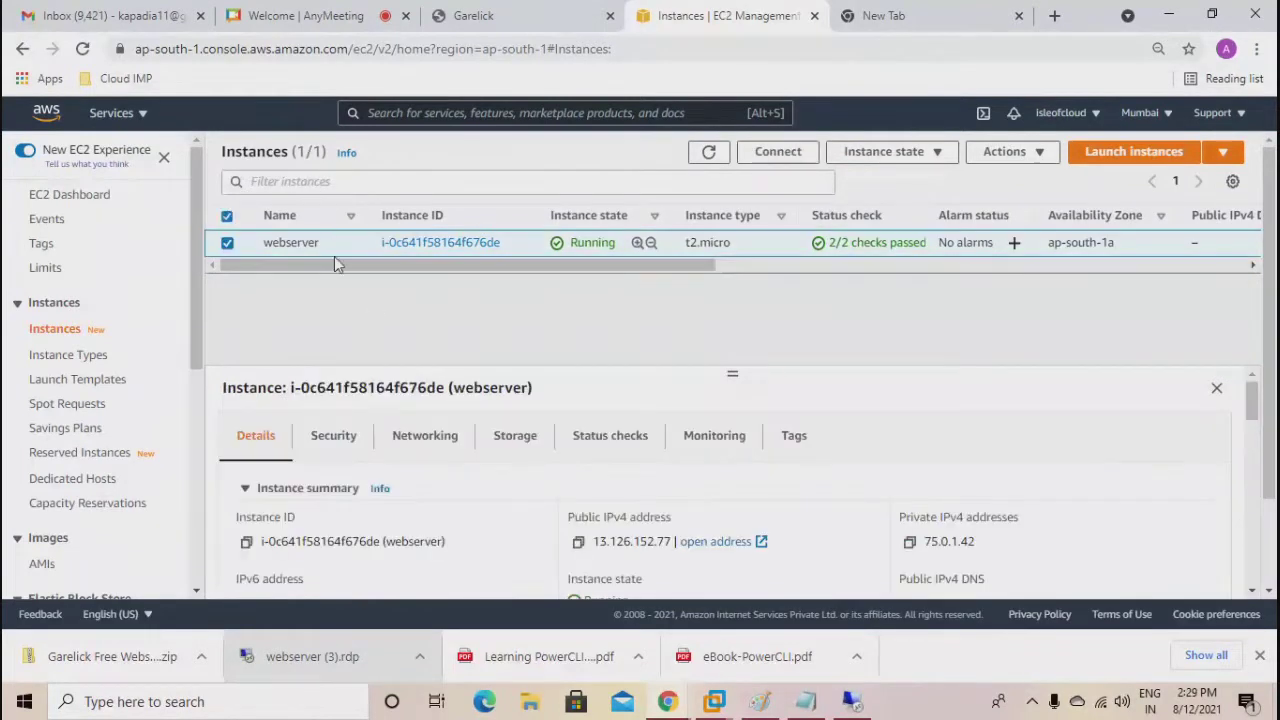
{"action": "left_click", "coordinate": [988, 158]}
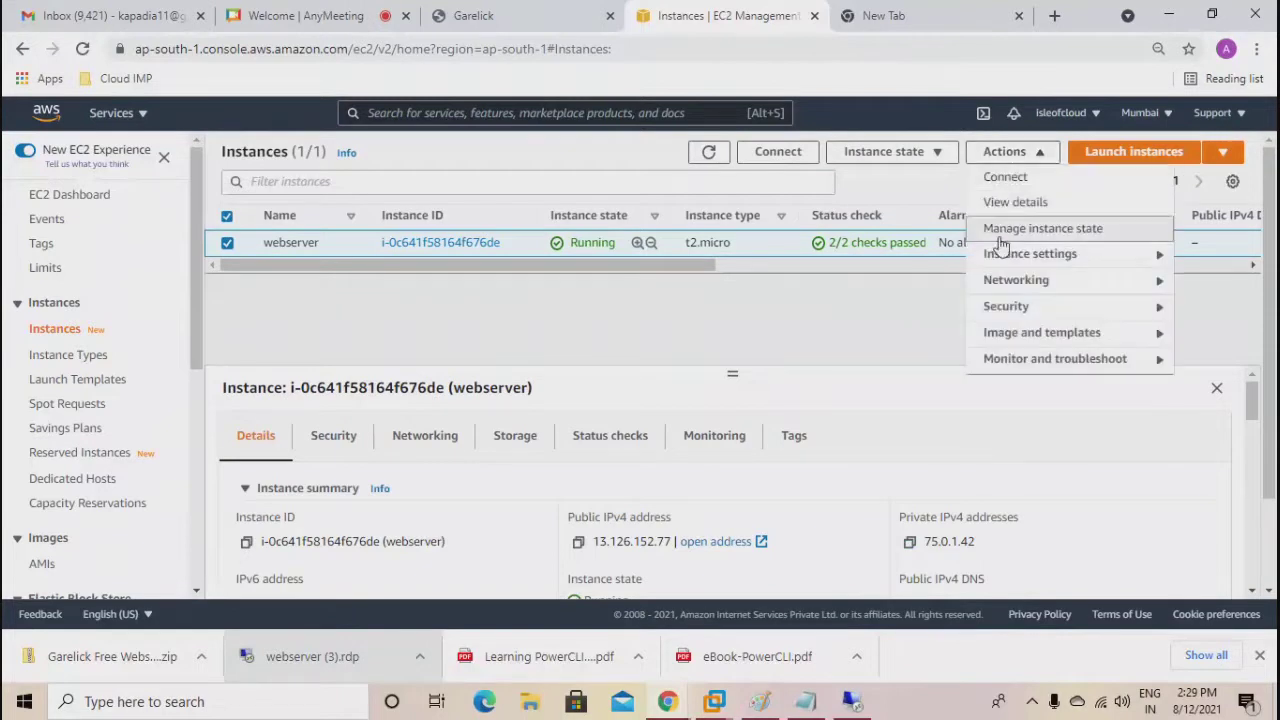
{"action": "left_click", "coordinate": [1008, 340]}
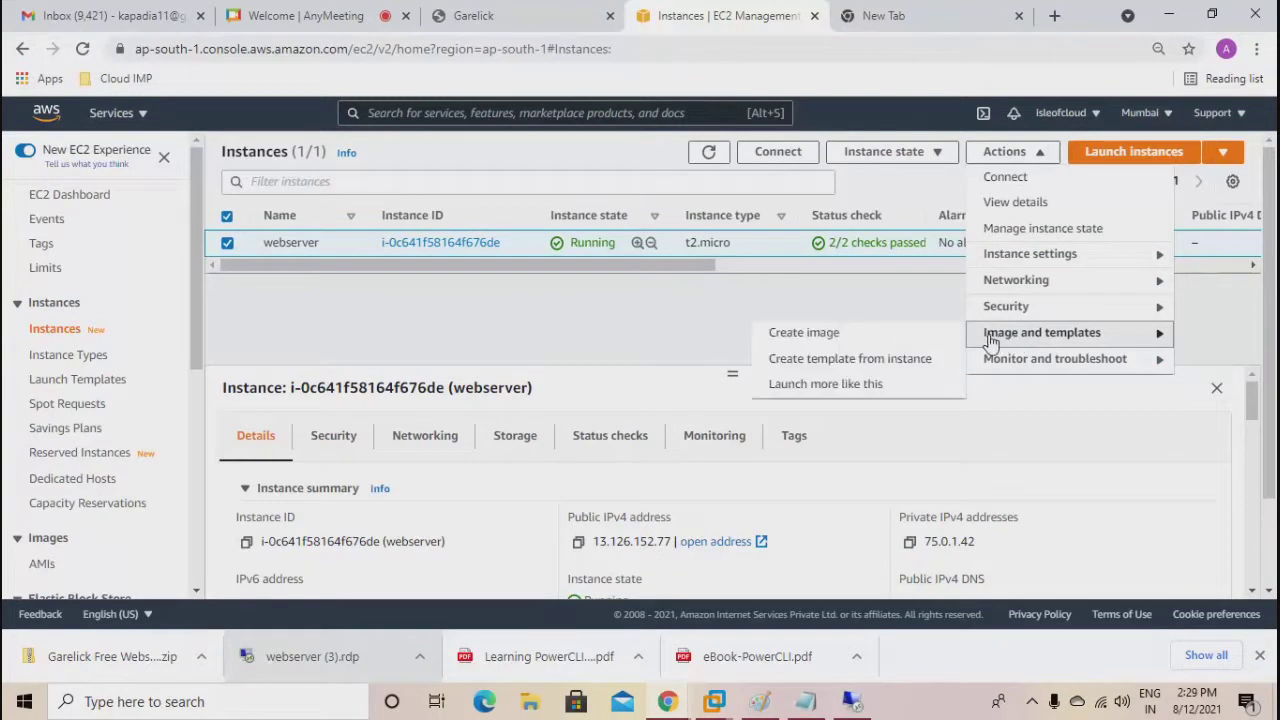
{"action": "left_click", "coordinate": [808, 389]}
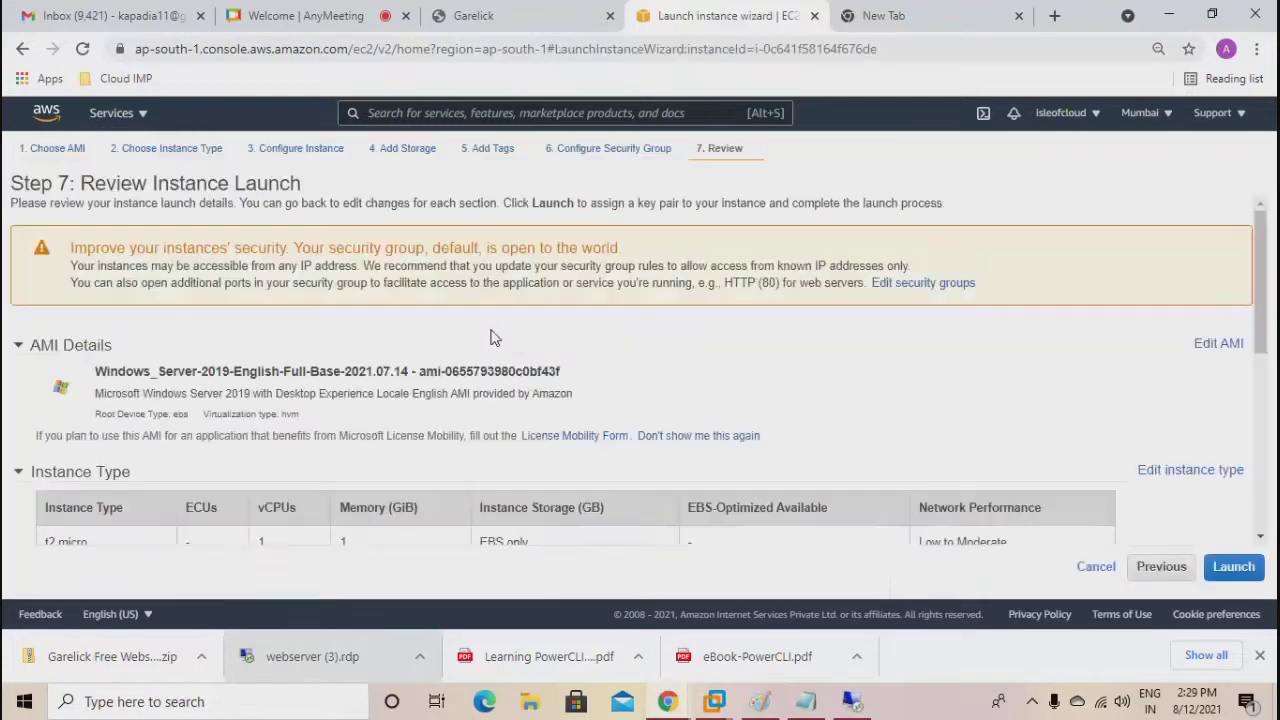
Launch the reviewed instance with the existing key pair, acknowledging access to its private key file, and return to the instances list.
{"action": "scroll", "coordinate": [490, 337], "scroll_direction": "down", "scroll_amount": 5}
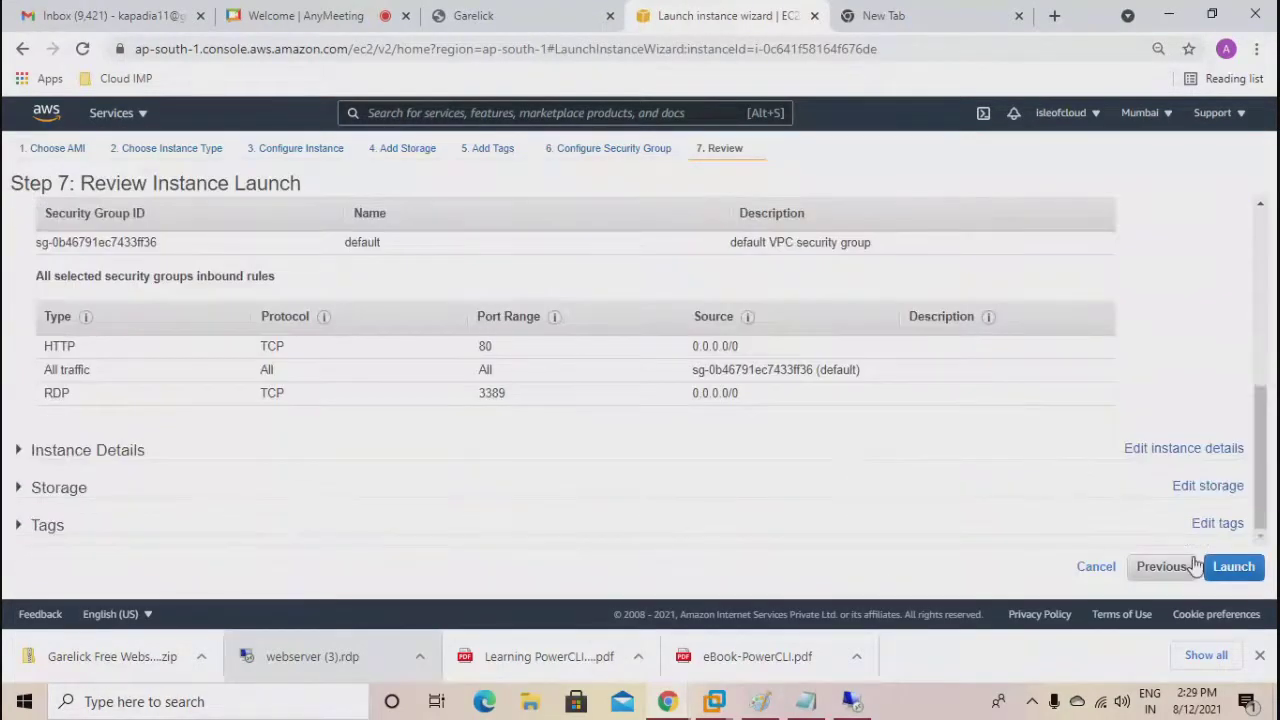
{"action": "left_click", "coordinate": [1228, 566]}
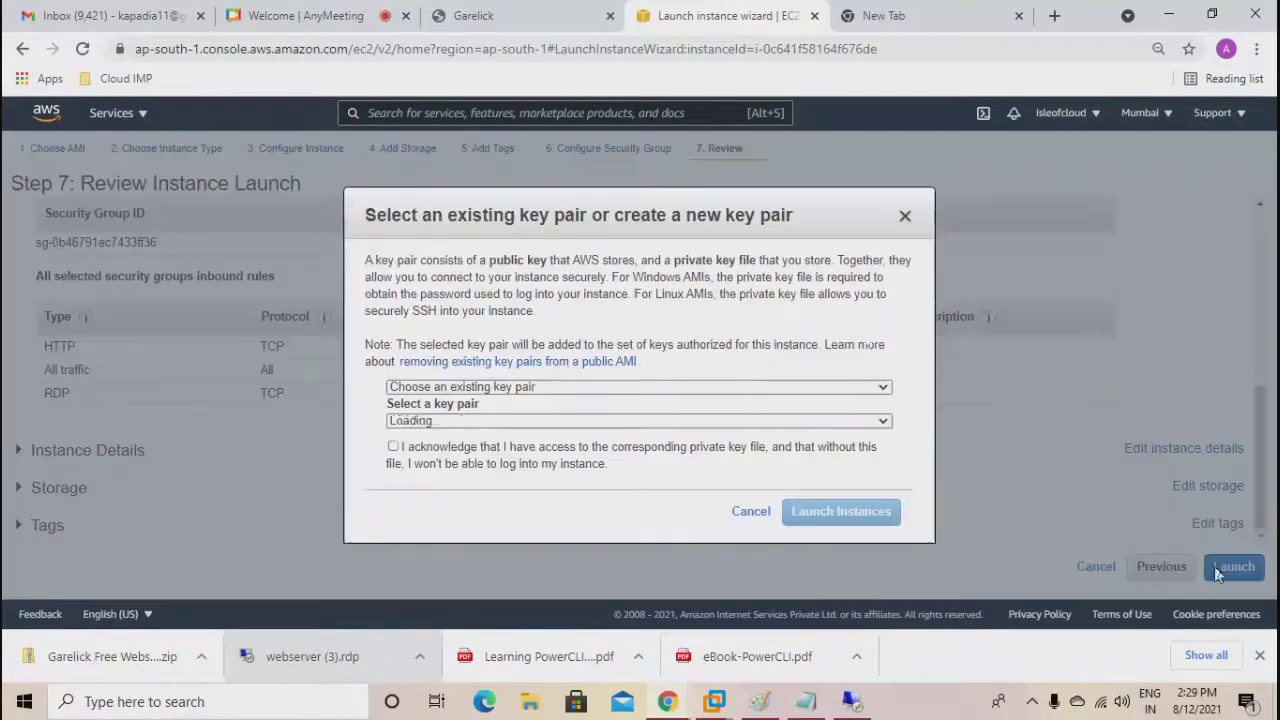
{"action": "left_click", "coordinate": [396, 455]}
{"action": "left_click", "coordinate": [826, 513]}
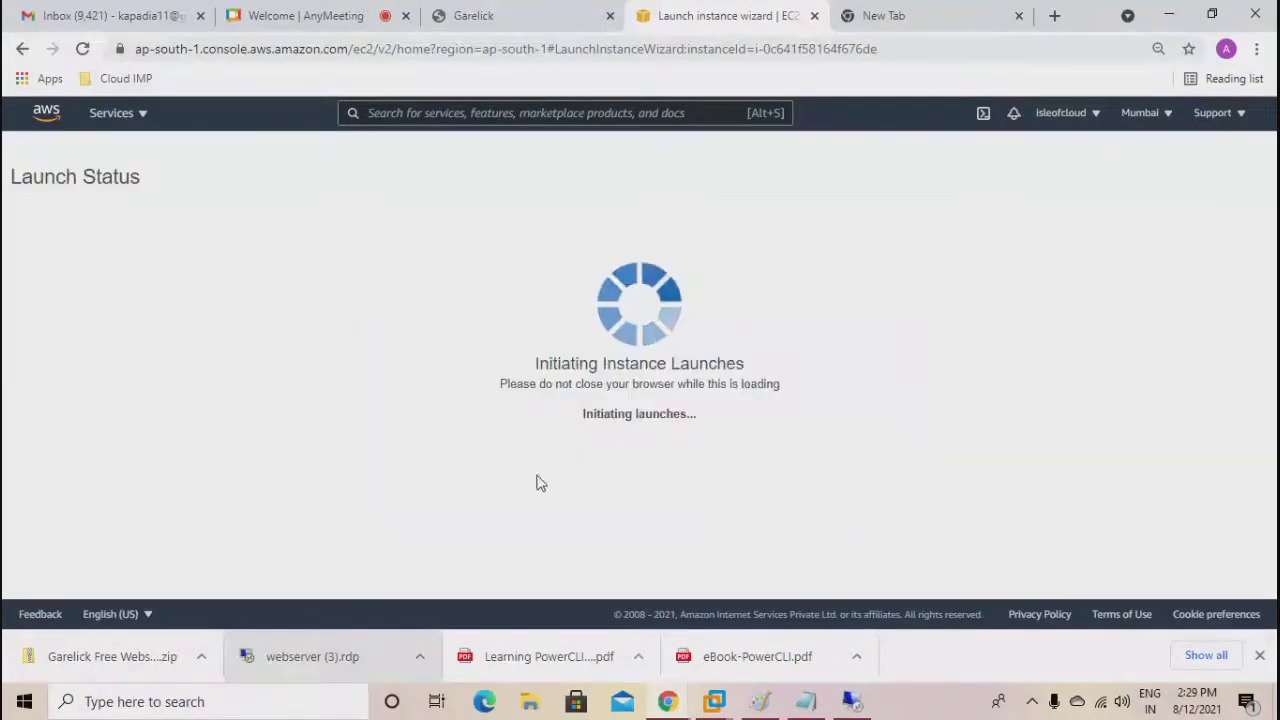
{"action": "scroll", "coordinate": [614, 447], "scroll_direction": "down", "scroll_amount": 2}
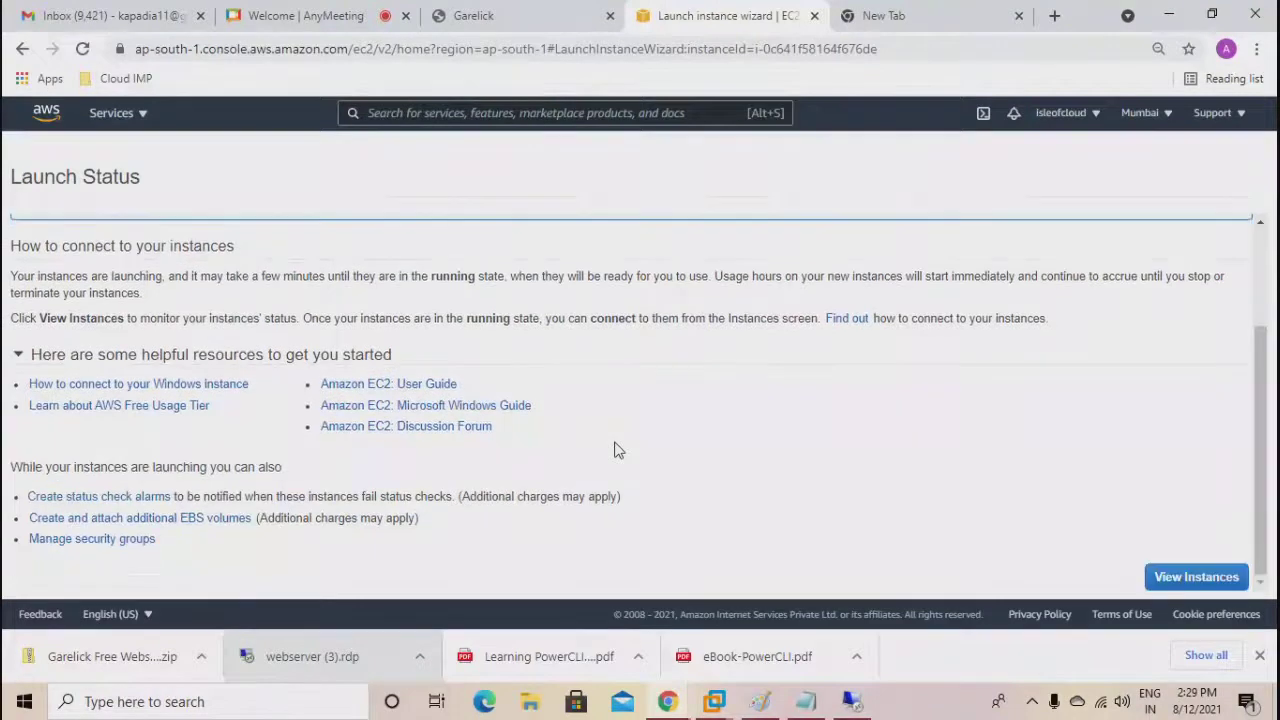
{"action": "left_click", "coordinate": [1190, 578]}
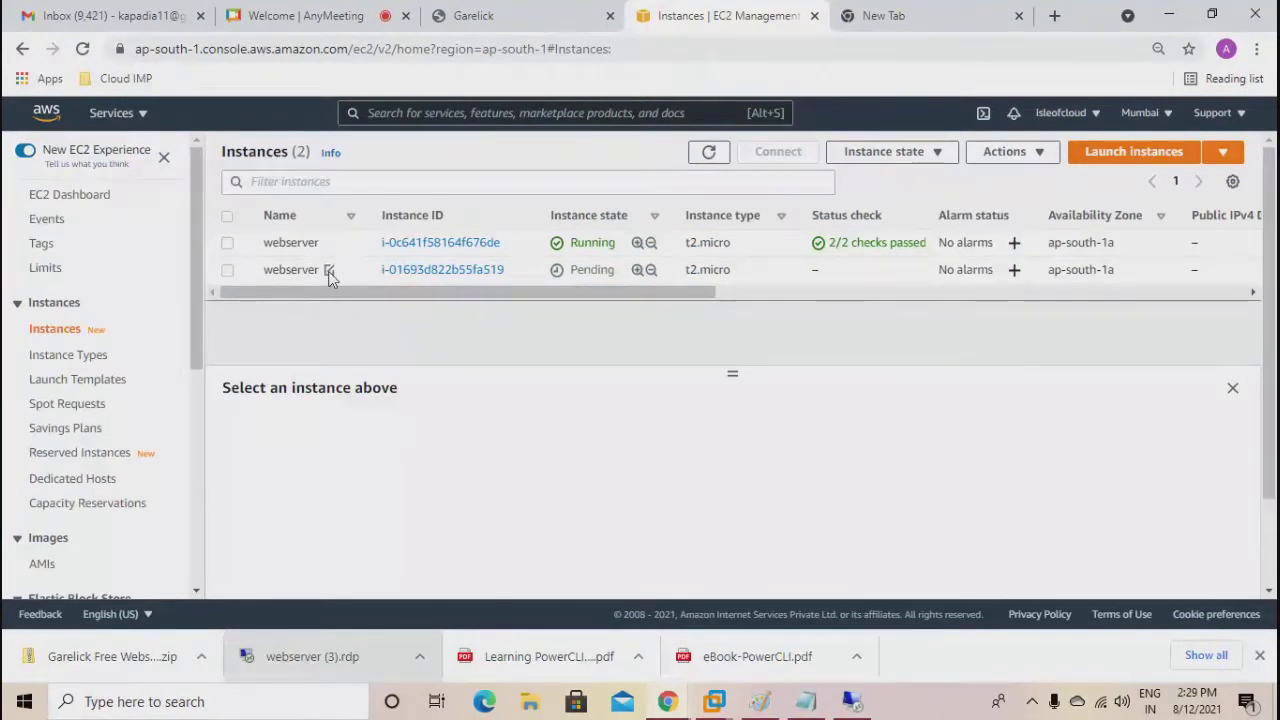
Rename the newly launched instance as webserver02.
{"action": "left_click", "coordinate": [330, 273]}
{"action": "double_click", "coordinate": [438, 304]}
{"action": "left_click", "coordinate": [441, 302]}
{"action": "type", "text": "02"}
{"action": "left_click", "coordinate": [536, 360]}
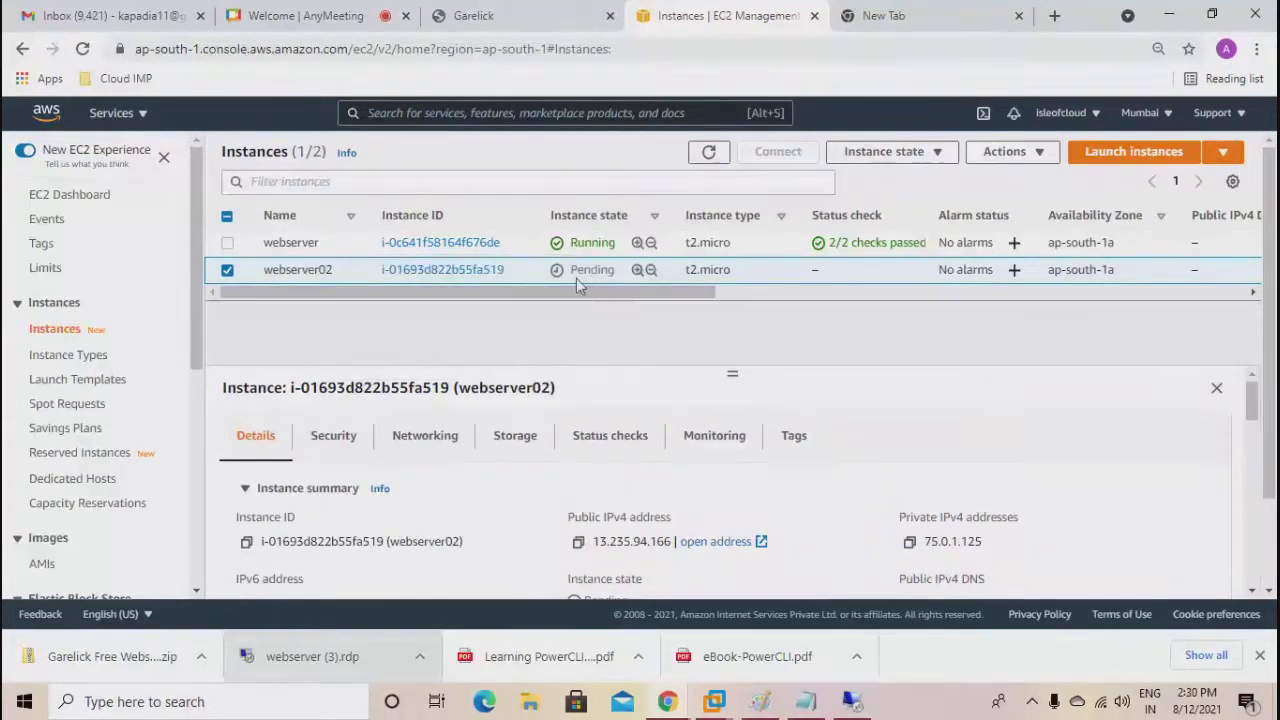
Rename the original webserver instance as webserver01.
{"action": "left_click", "coordinate": [328, 242]}
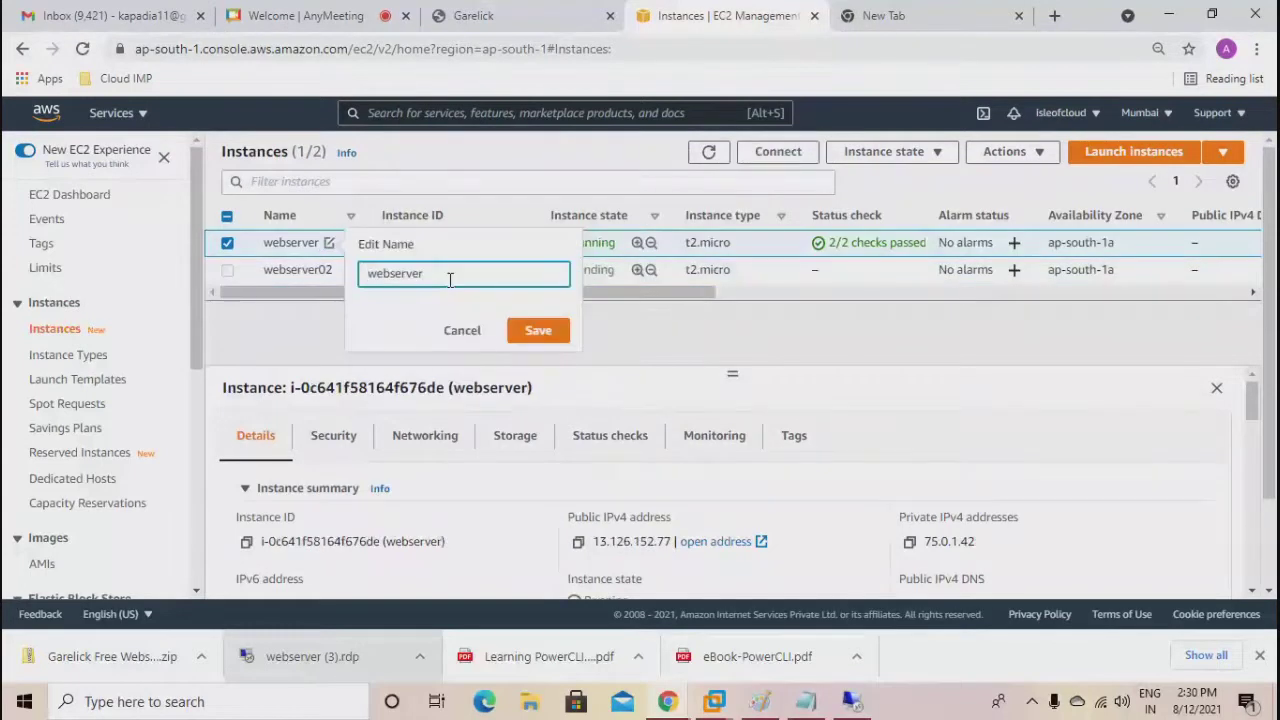
{"action": "type", "text": "01"}
{"action": "left_click", "coordinate": [530, 330]}
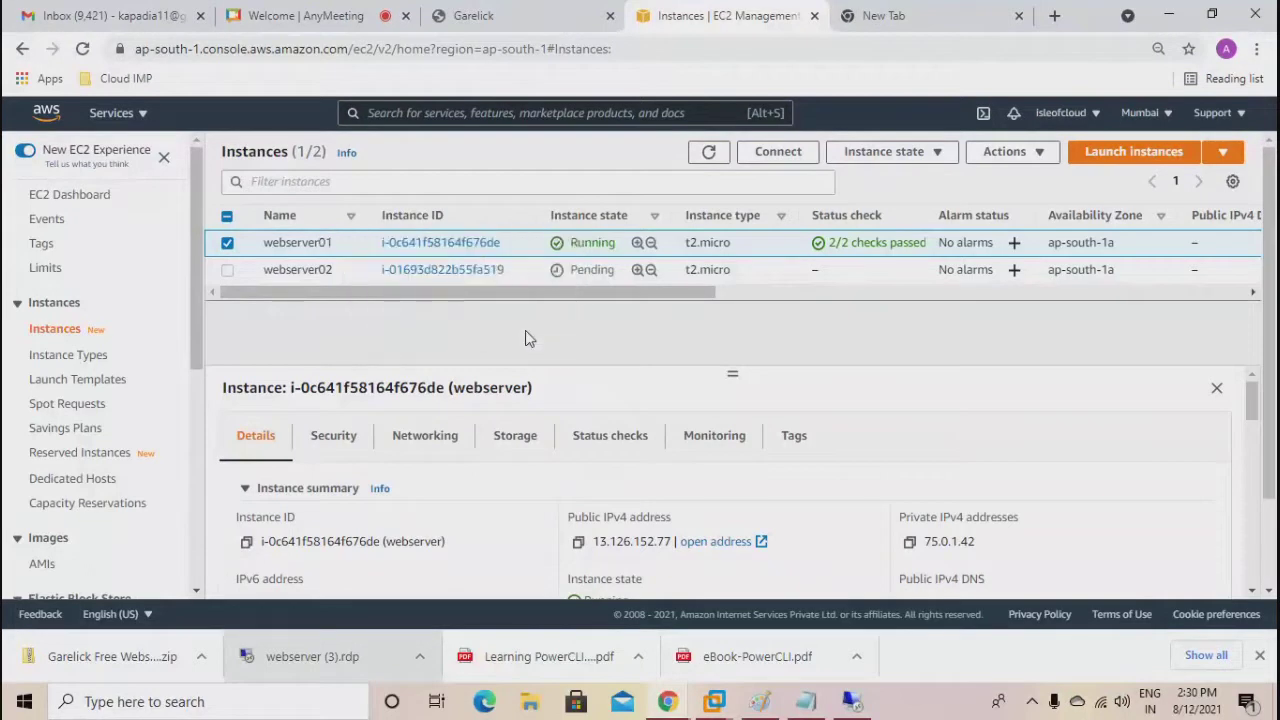
Switch to the Notepad notes and review step 9 on website access and step 10 on the second webserver.
{"action": "left_click", "coordinate": [806, 702]}
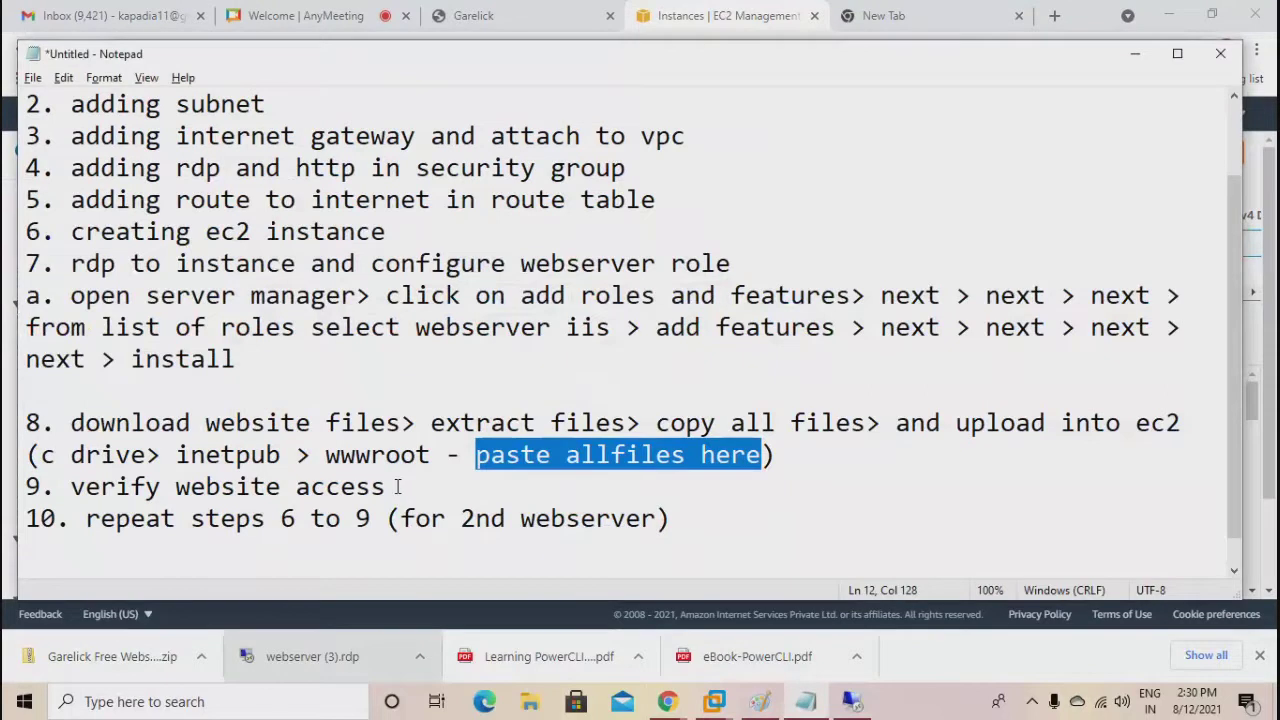
{"action": "left_click", "coordinate": [72, 488]}
{"action": "left_click_drag", "start_coordinate": [72, 488], "coordinate": [388, 490]}
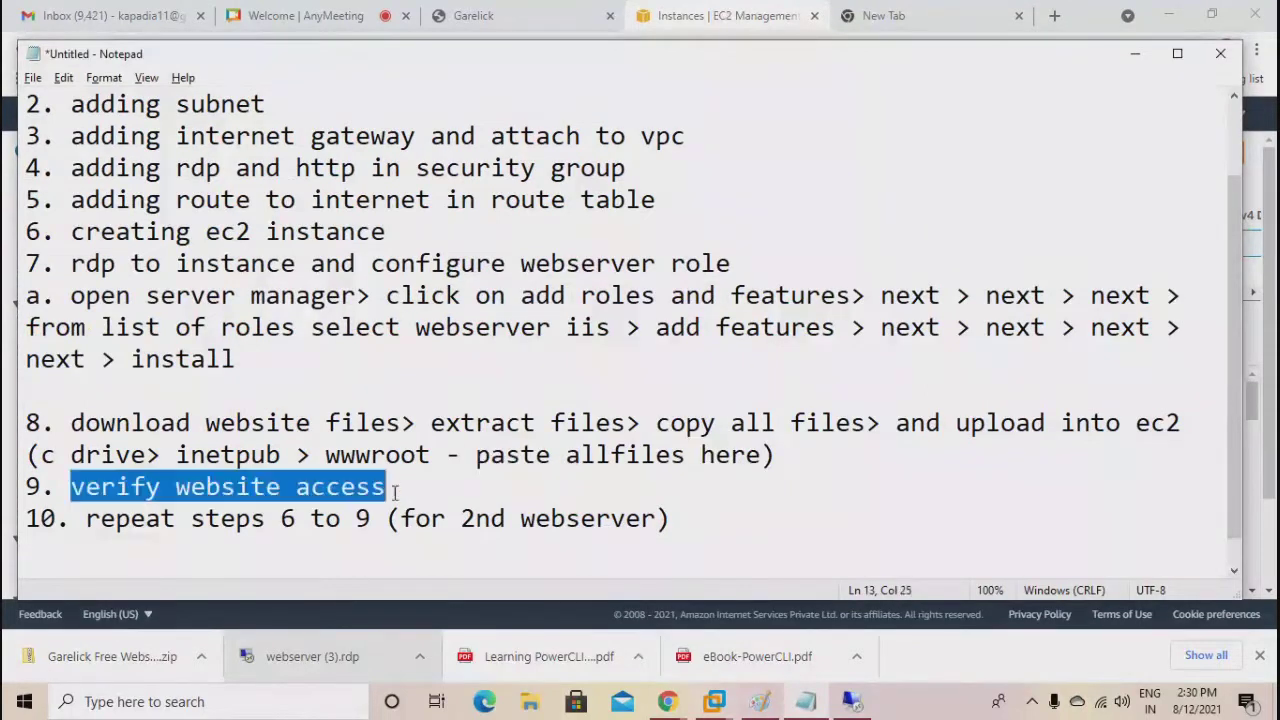
{"action": "left_click_drag", "start_coordinate": [86, 520], "coordinate": [680, 523]}
Add the line "10a. select webserver> actions> image and templates> launch more like this" below step 10, followed by a new line.
{"action": "left_click", "coordinate": [703, 524]}
{"action": "key", "text": "Return"}
{"action": "type", "text": "1."}
{"action": "key", "text": "BackSpace"}
{"action": "type", "text": "0a>"}
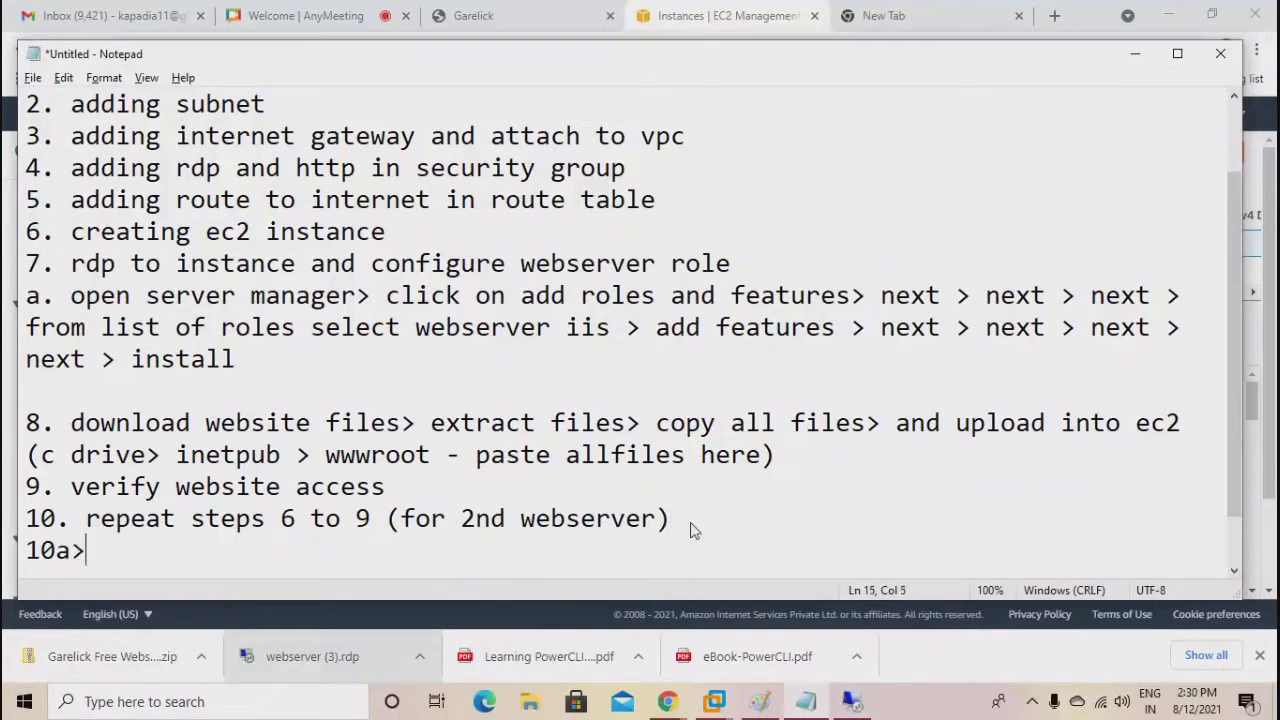
{"action": "key", "text": "BackSpace"}
{"action": "key", "text": "BackSpace"}
{"action": "type", "text": ". selec"}
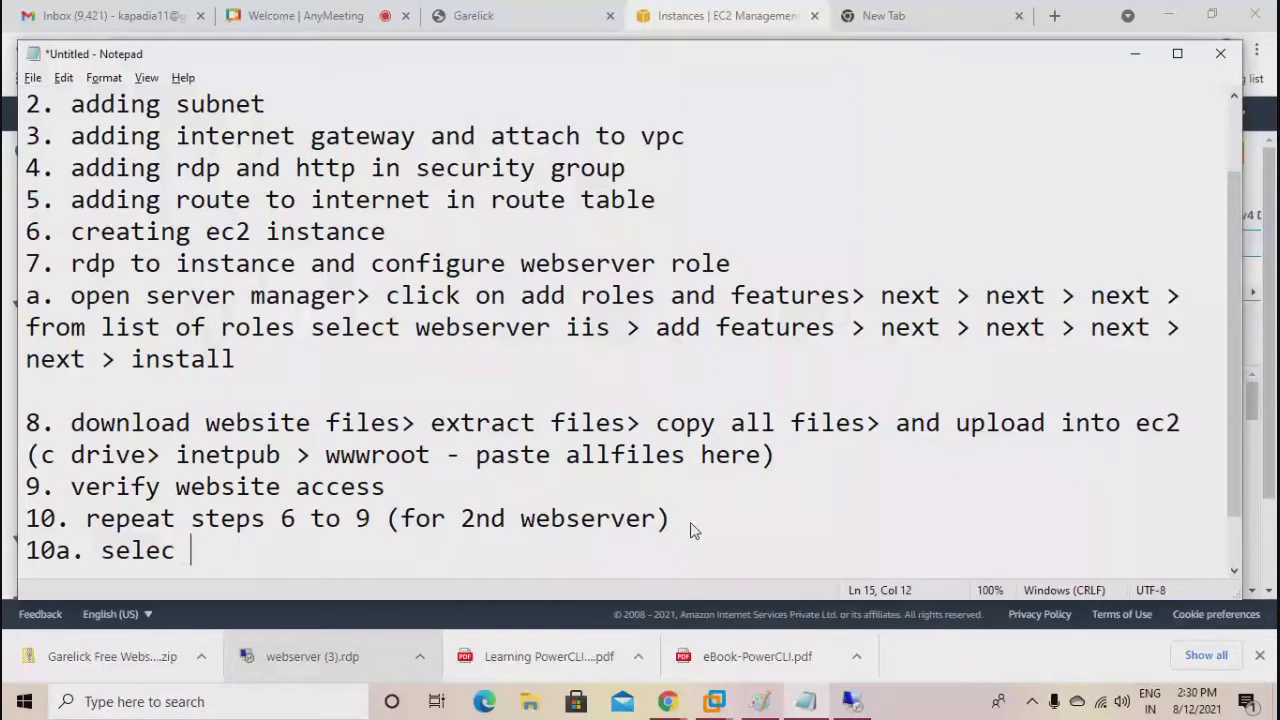
{"action": "key", "text": "BackSpace"}
{"action": "type", "text": "t webserver> ac"}
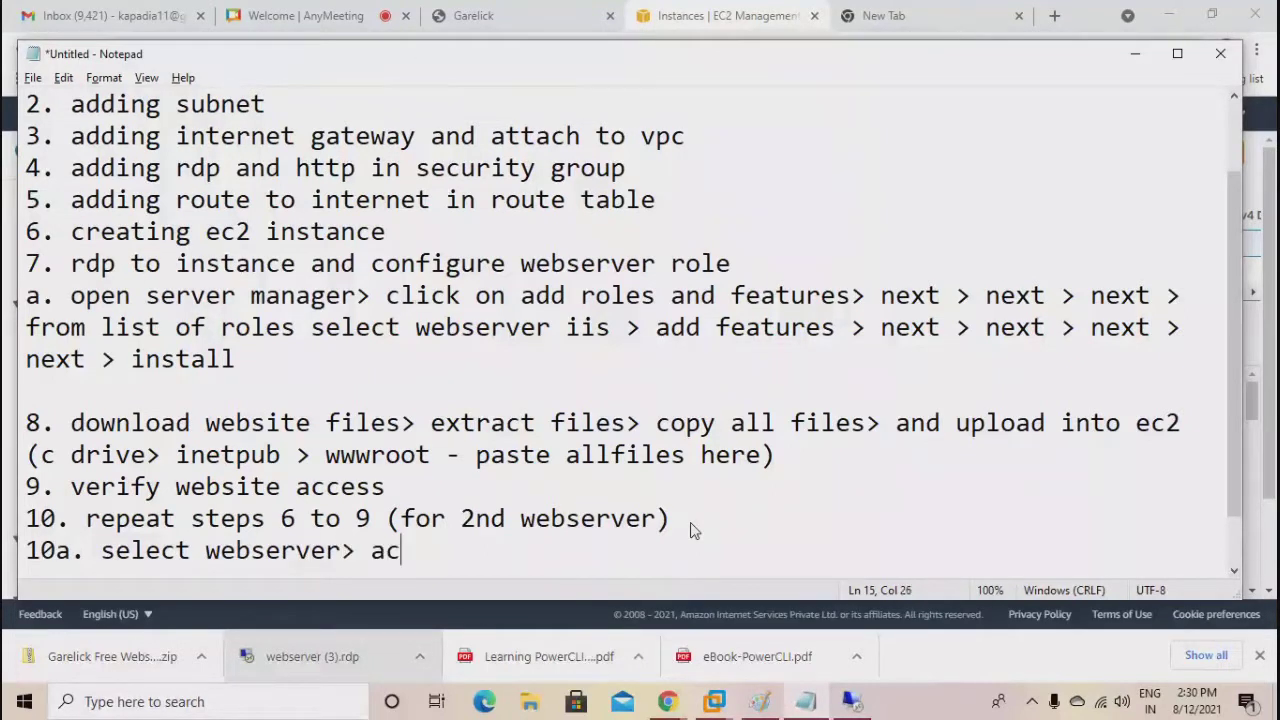
{"action": "type", "text": "tions> "}
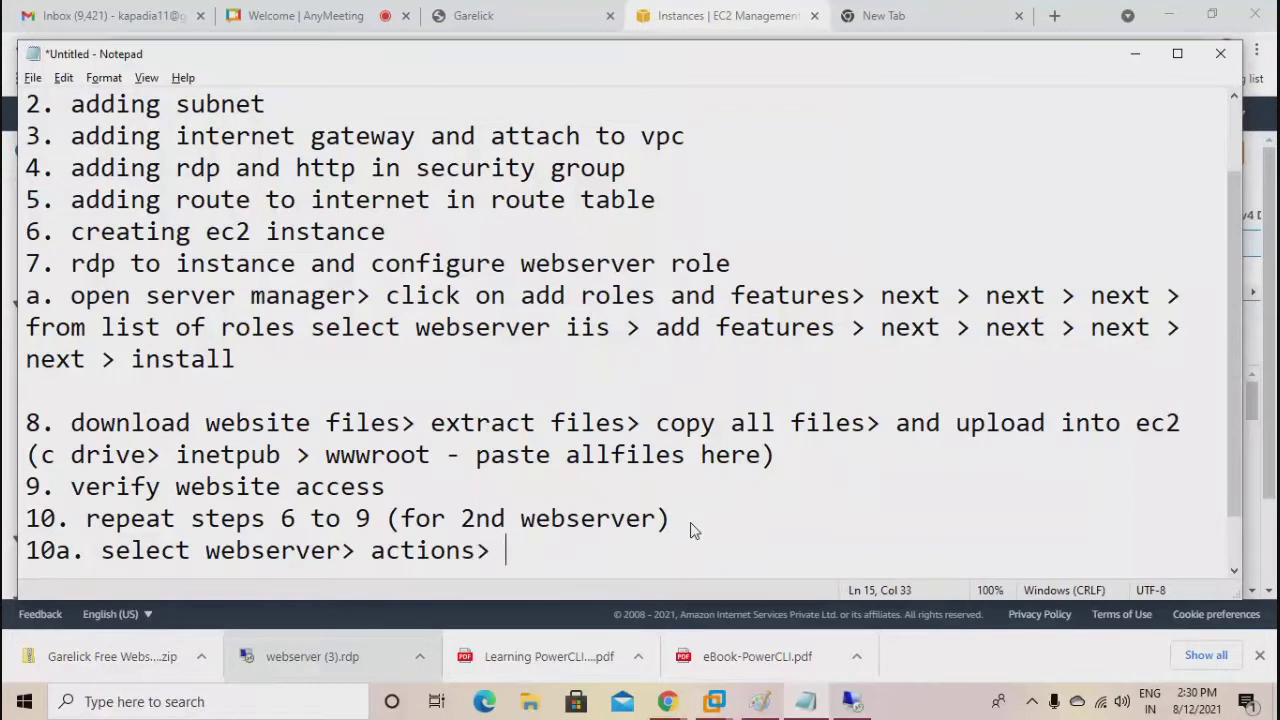
{"action": "type", "text": "image and tem"}
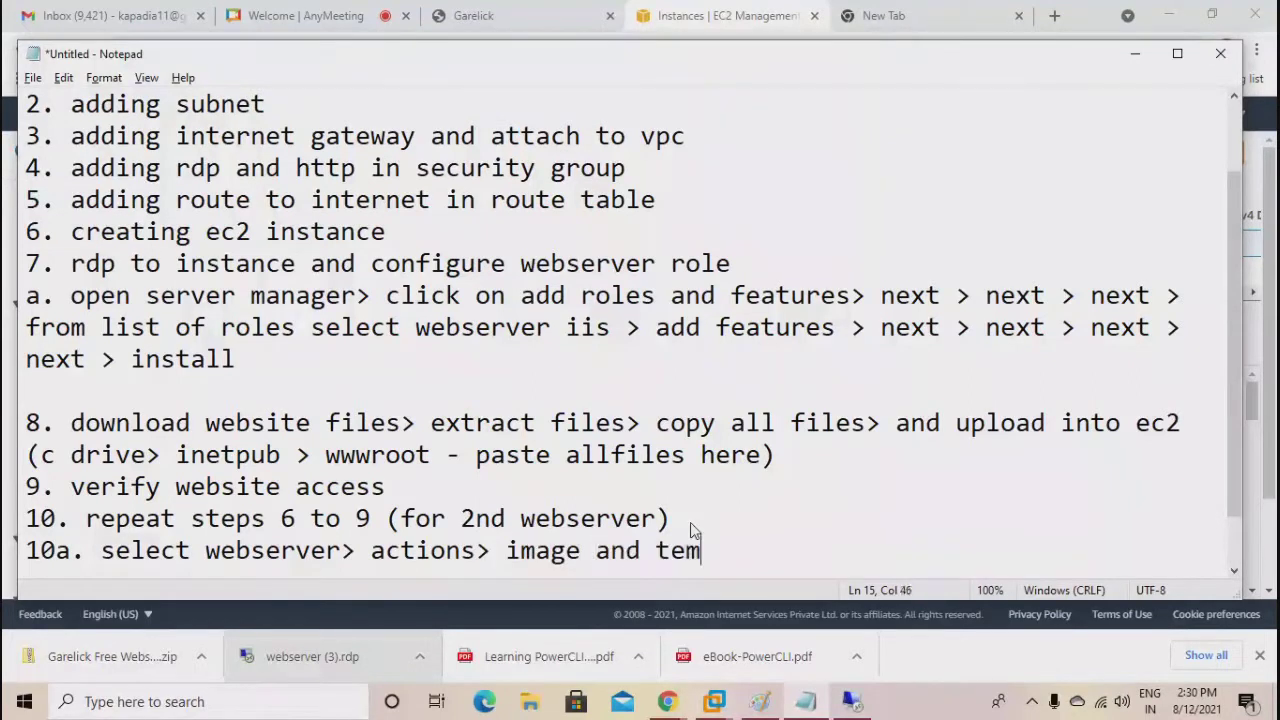
{"action": "type", "text": "plates> laun"}
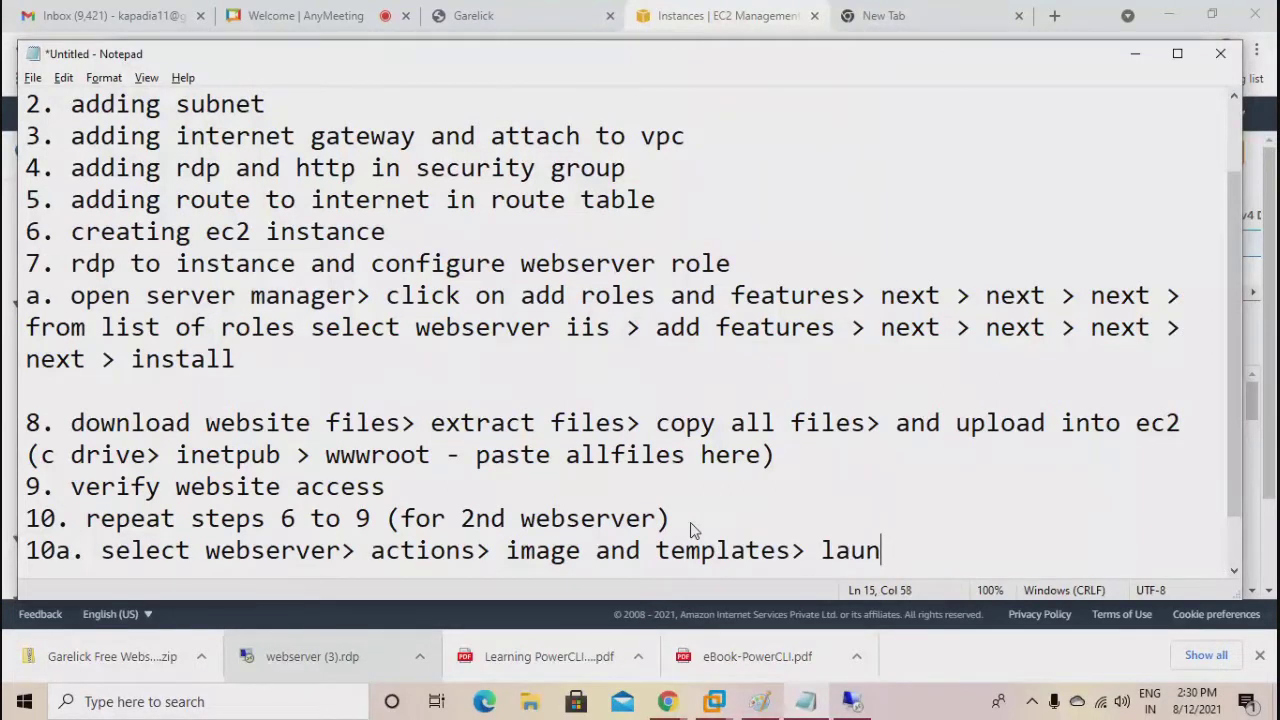
{"action": "type", "text": "ch more like ti"}
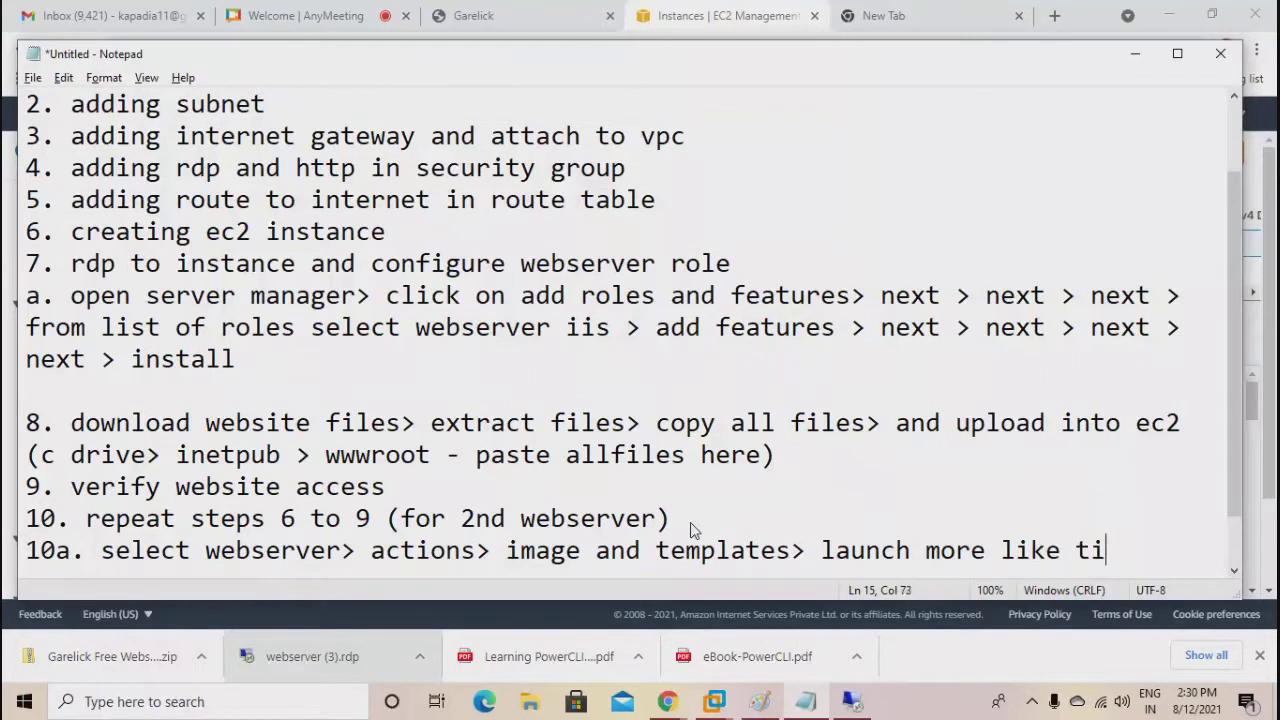
{"action": "key", "text": "BackSpace"}
{"action": "type", "text": "his"}
{"action": "key", "text": "Return"}
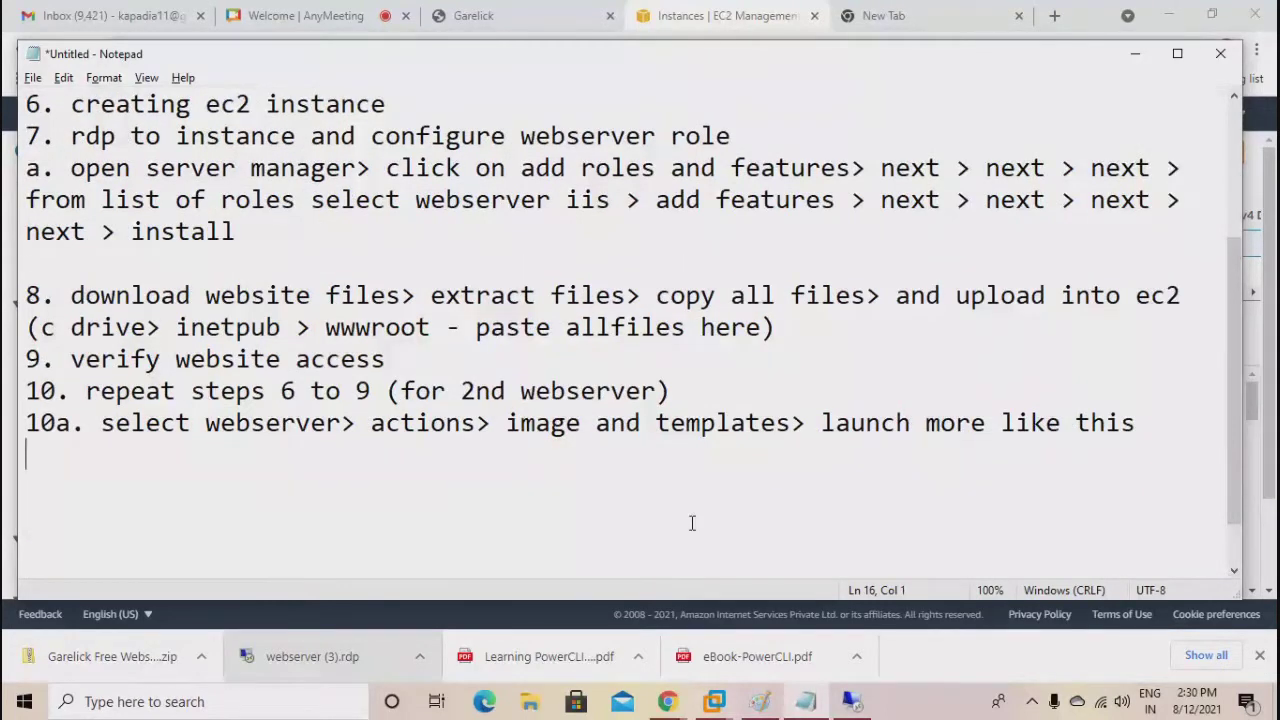
Switch back to the EC2 console, select only webserver02 and refresh the list to check its status.
{"action": "key", "text": "alt+Tab"}
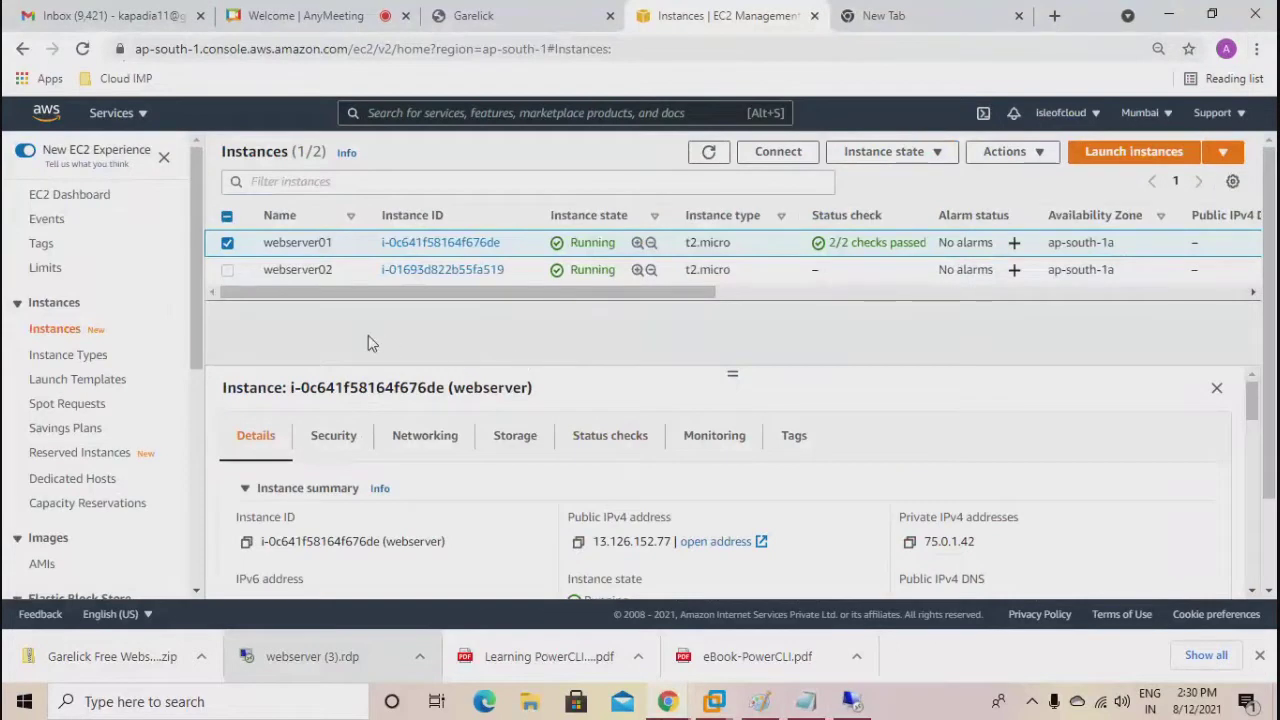
{"action": "left_click", "coordinate": [227, 242]}
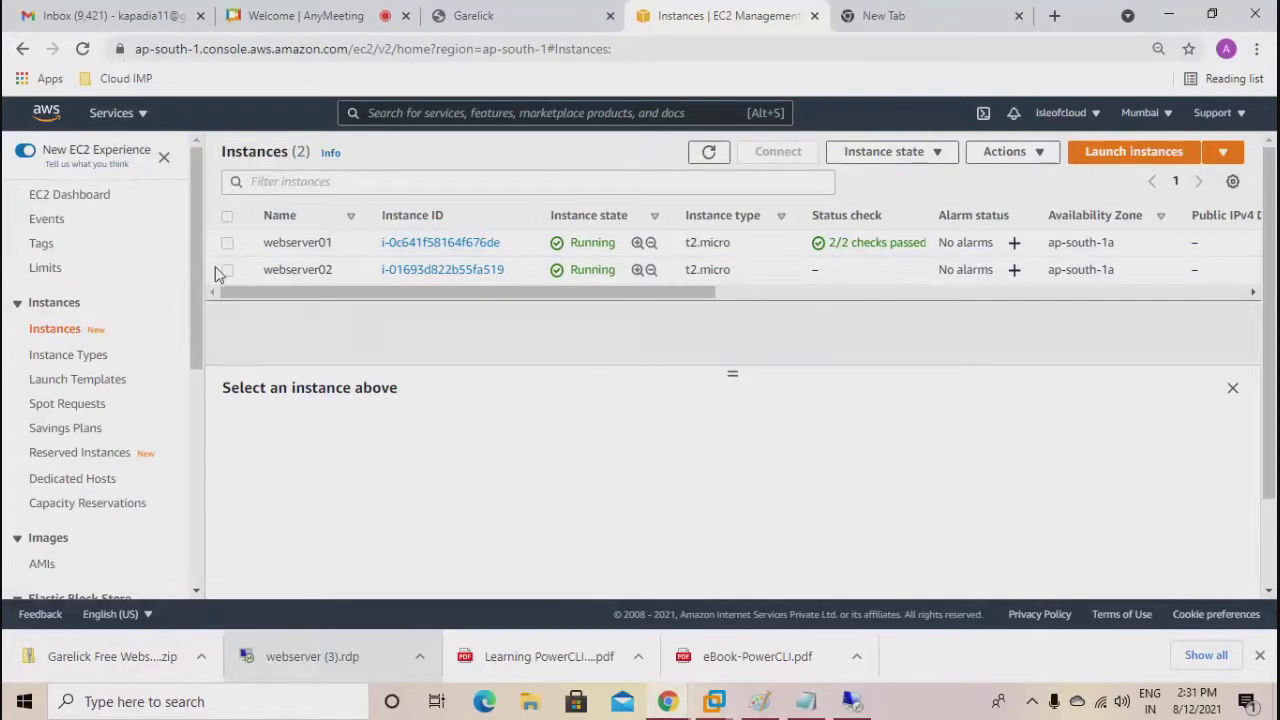
{"action": "left_click", "coordinate": [227, 270]}
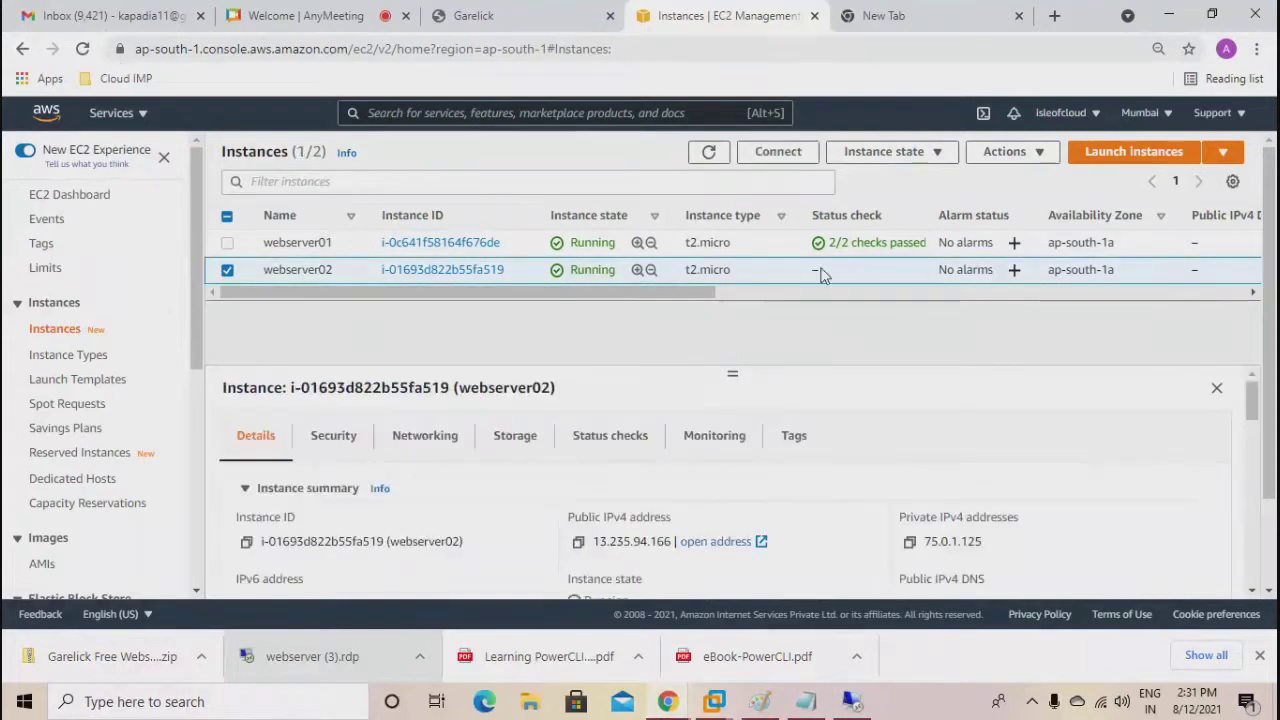
{"action": "left_click", "coordinate": [708, 152]}
Copy webserver01's public IPv4 address, 13.126.152.77, and paste it as red text above the webserver 1 box in the Paint diagram.
{"action": "left_click", "coordinate": [227, 271]}
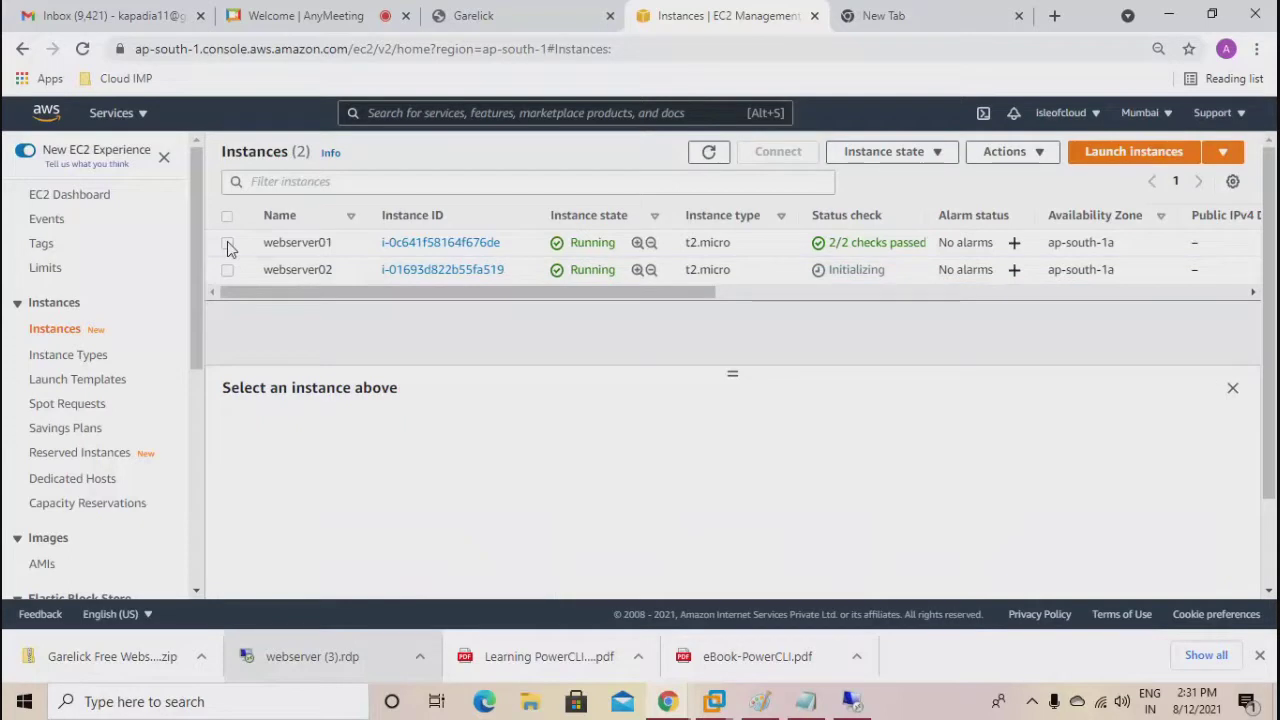
{"action": "left_click", "coordinate": [228, 243]}
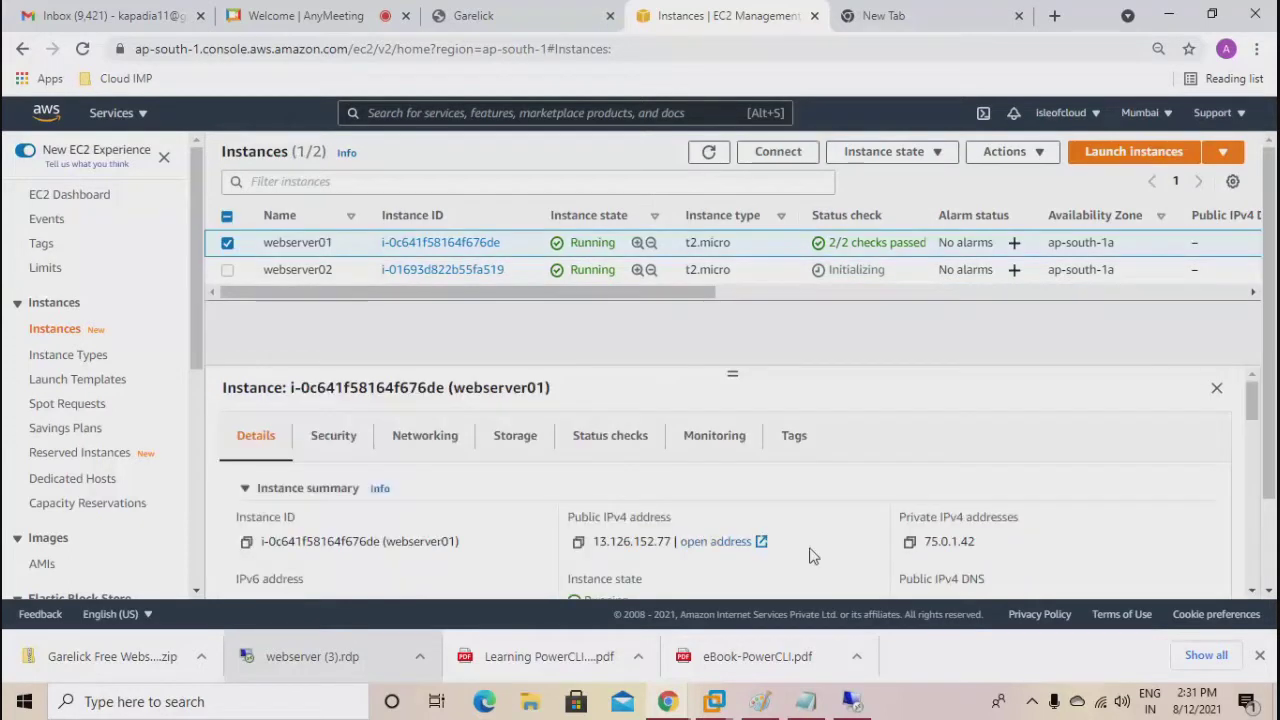
{"action": "left_click", "coordinate": [579, 544]}
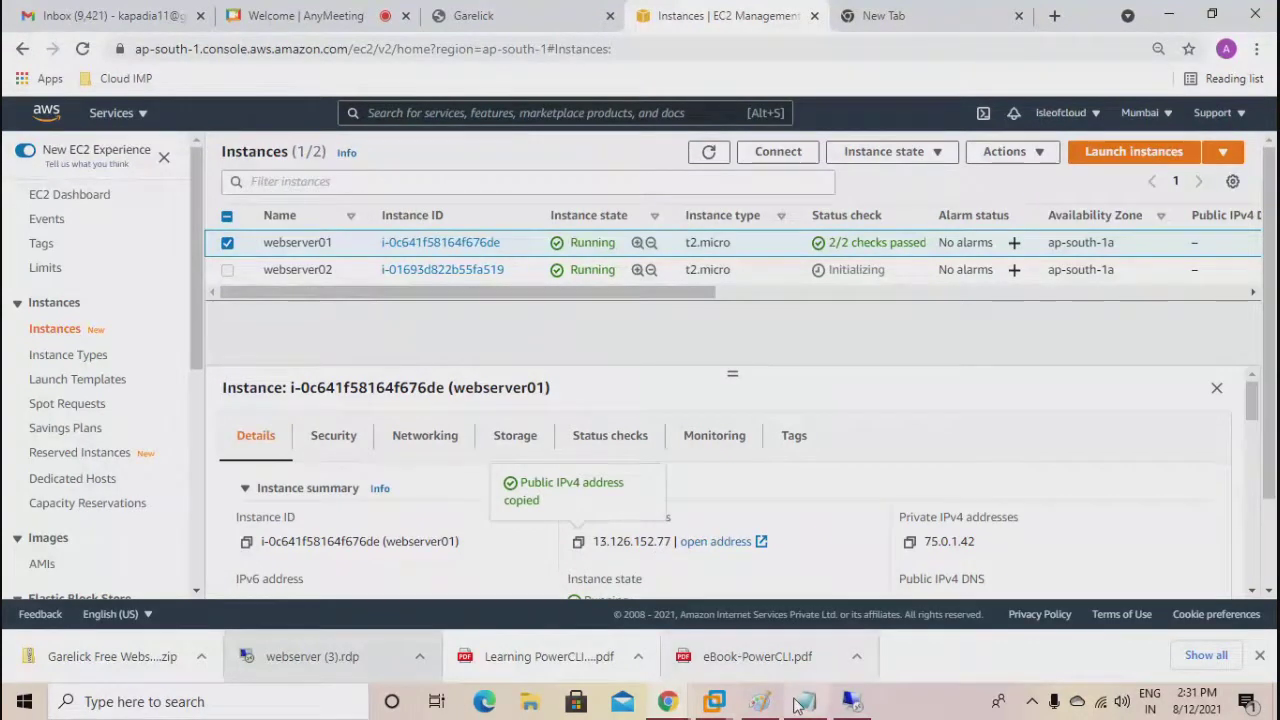
{"action": "left_click", "coordinate": [760, 702]}
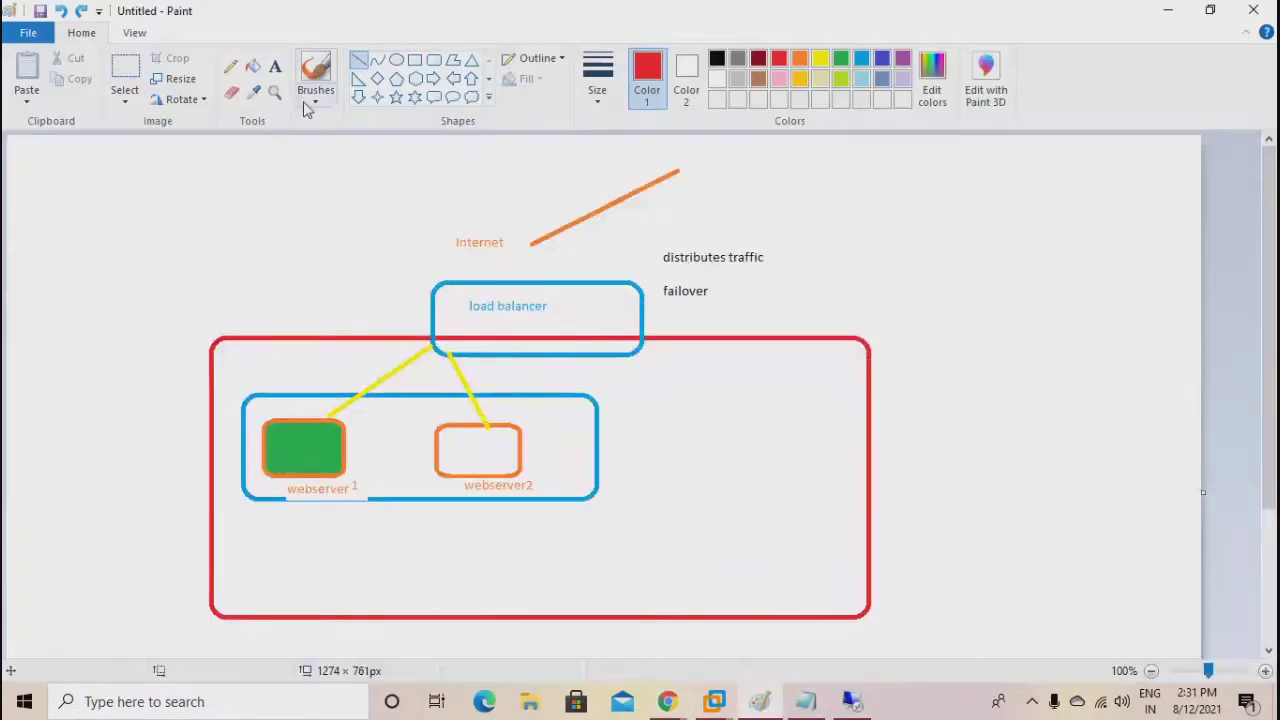
{"action": "left_click", "coordinate": [275, 66]}
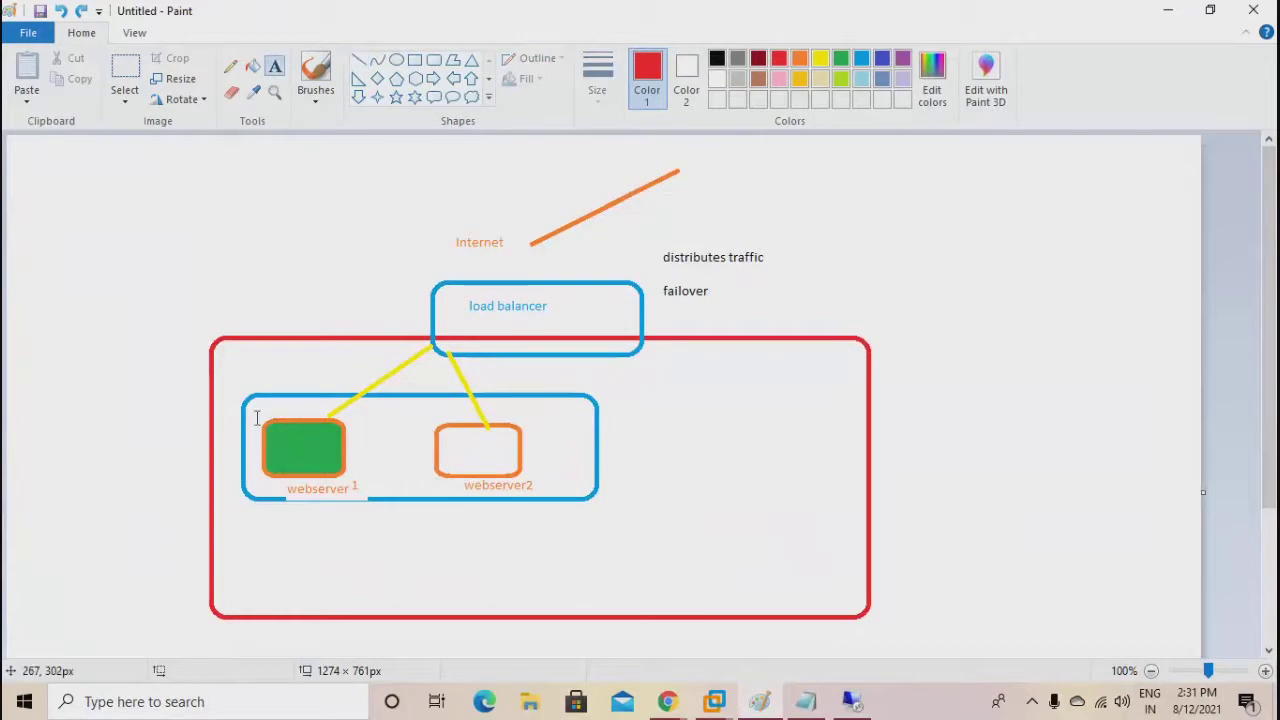
{"action": "left_click", "coordinate": [258, 407]}
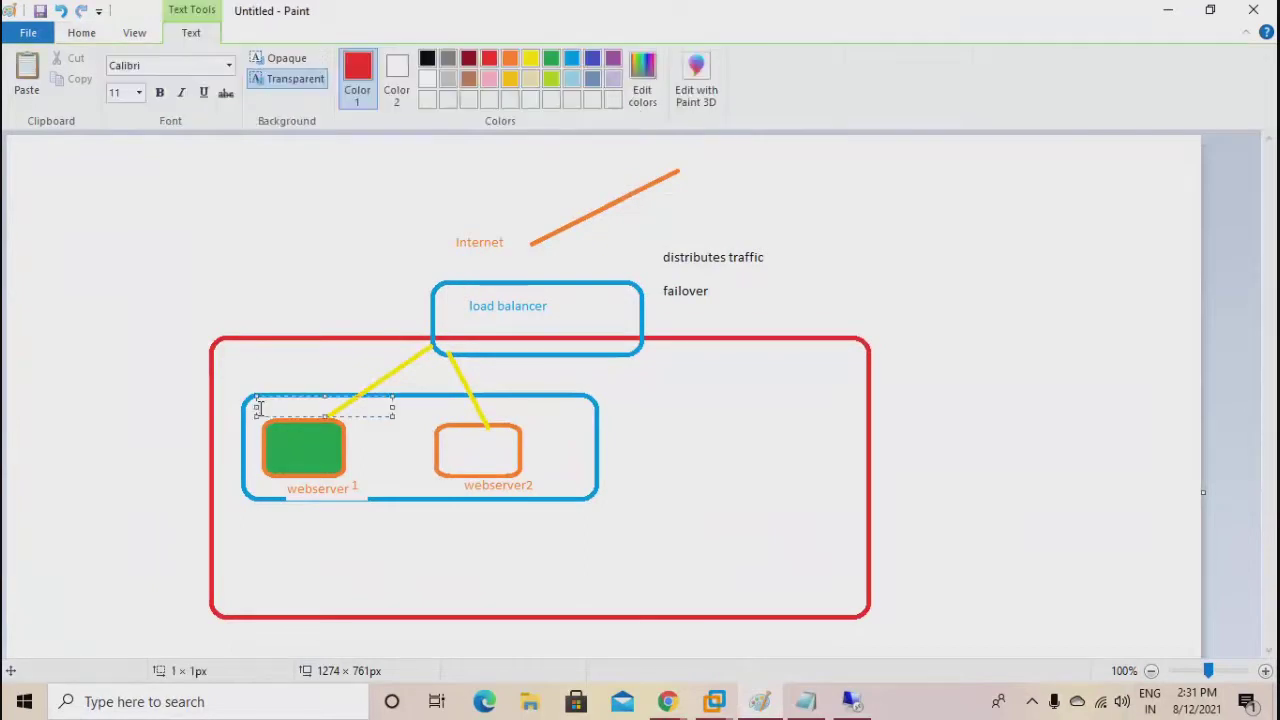
{"action": "key", "text": "ctrl+v"}
{"action": "left_click", "coordinate": [477, 437]}
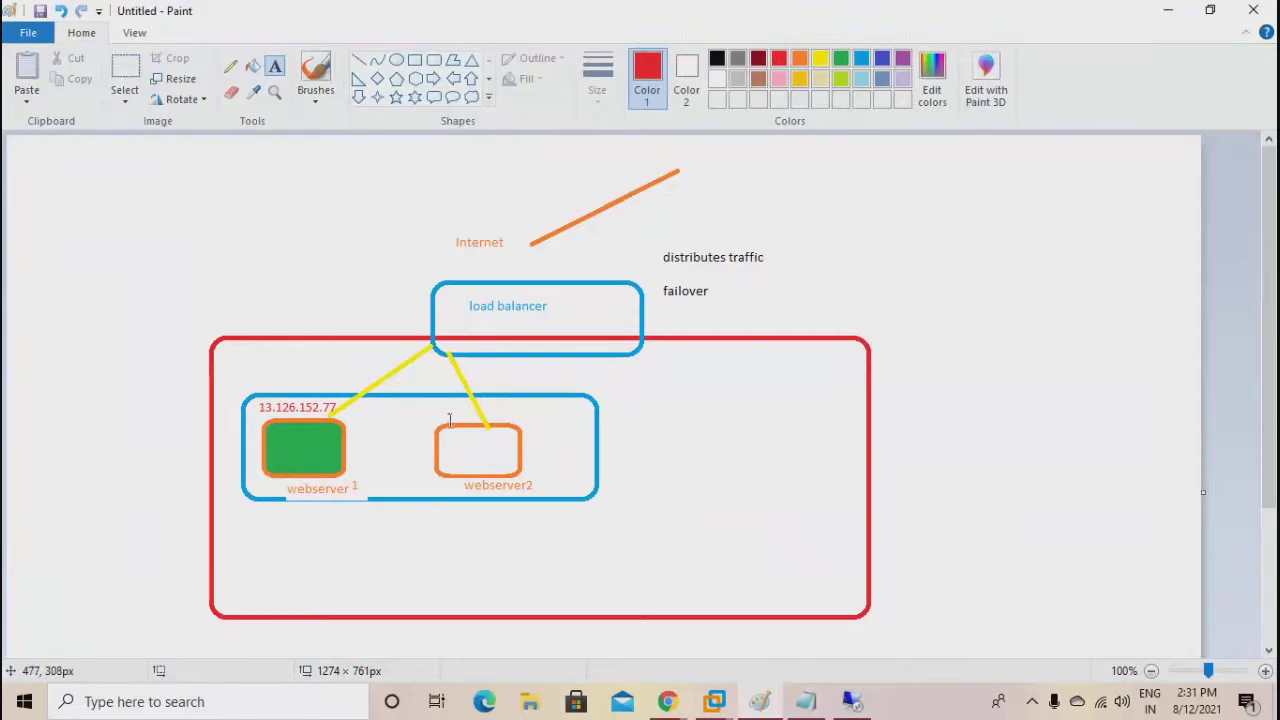
Copy webserver02's public IPv4 address, 13.235.94.166, and paste it as red text above the webserver2 box in the Paint diagram.
{"action": "left_click", "coordinate": [436, 408]}
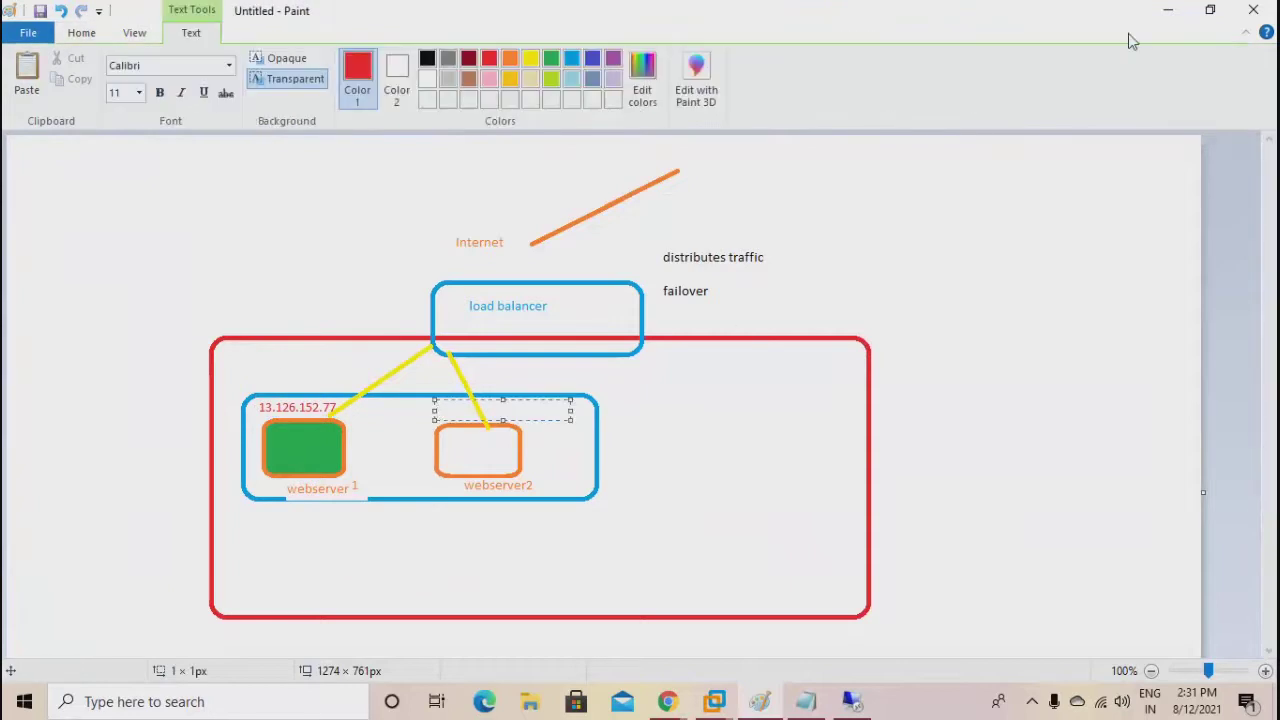
{"action": "left_click", "coordinate": [1171, 10]}
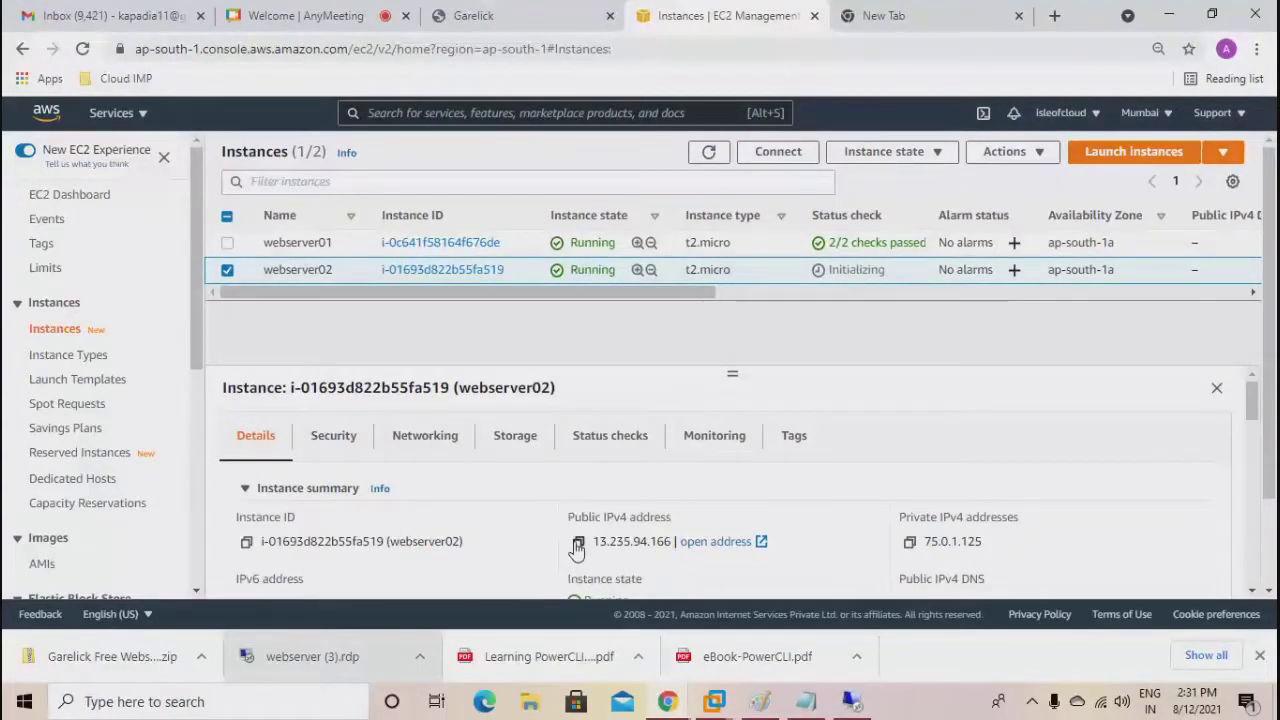
{"action": "left_click", "coordinate": [578, 543]}
{"action": "left_click", "coordinate": [745, 705]}
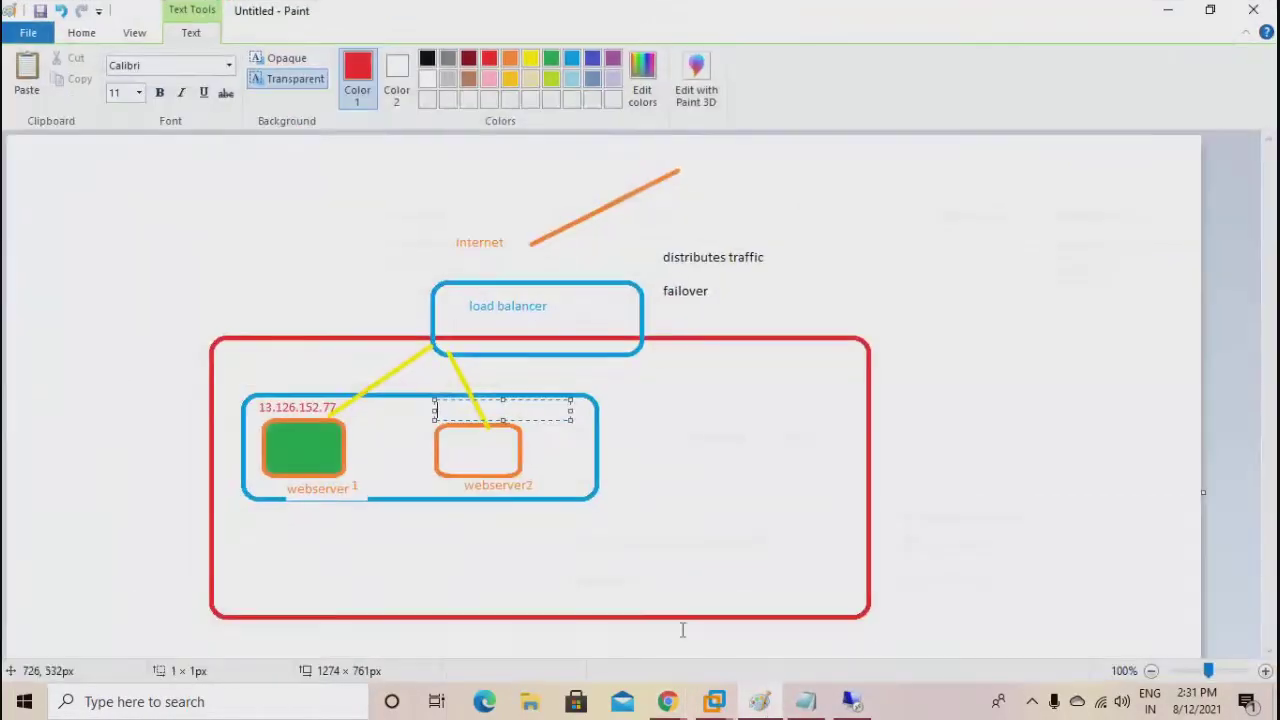
{"action": "key", "text": "ctrl+v"}
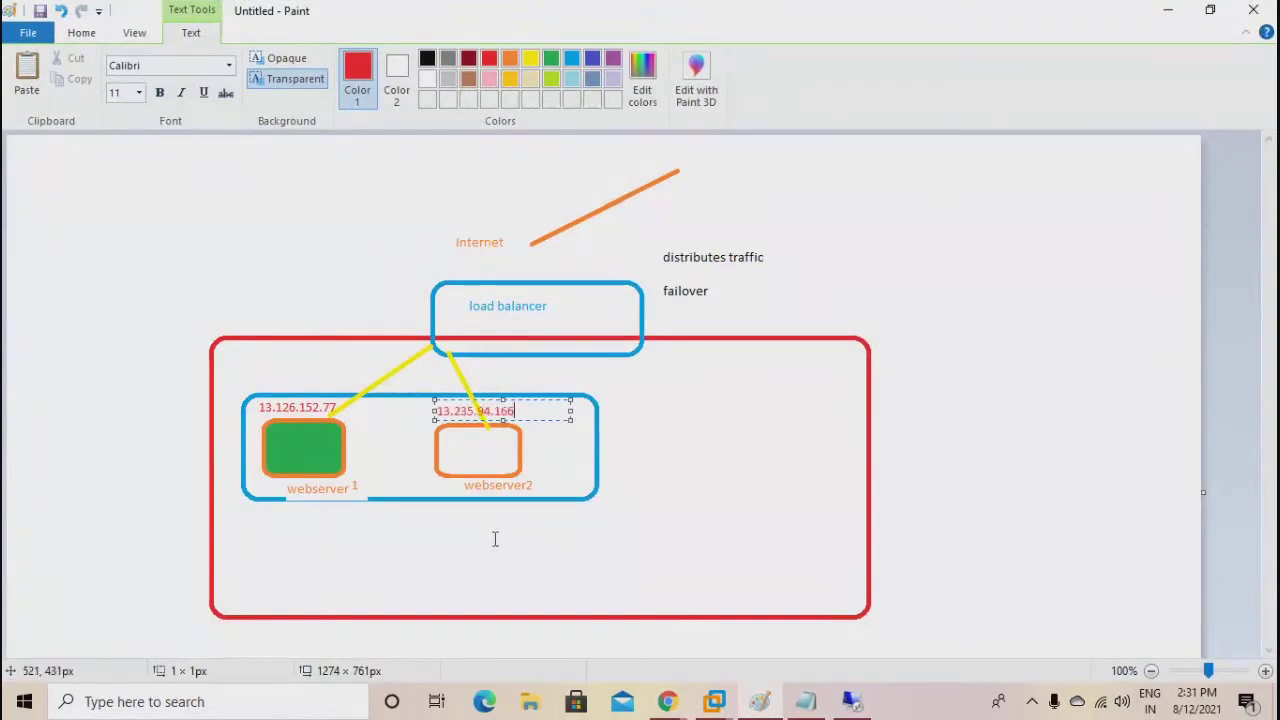
{"action": "left_click", "coordinate": [494, 539]}
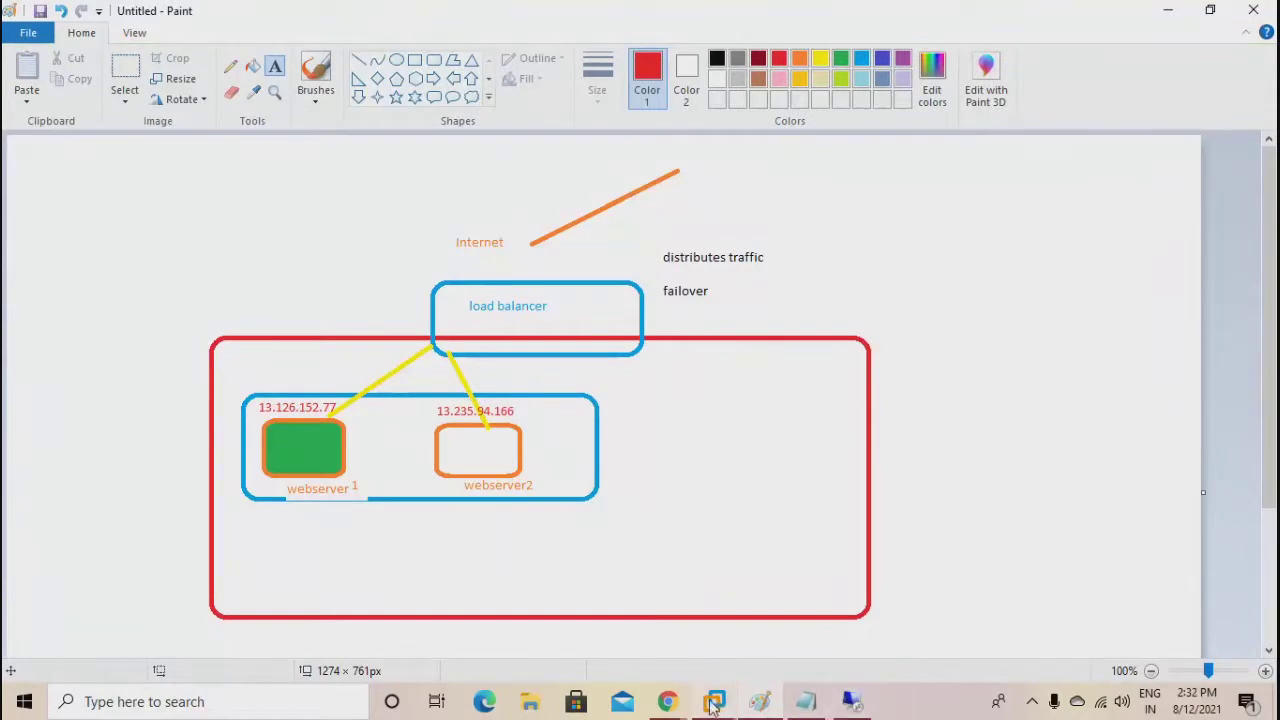
Switch back to the EC2 console and refresh the instance list to check webserver02's status.
{"action": "mouse_move", "coordinate": [682, 701]}
{"action": "left_click", "coordinate": [565, 625]}
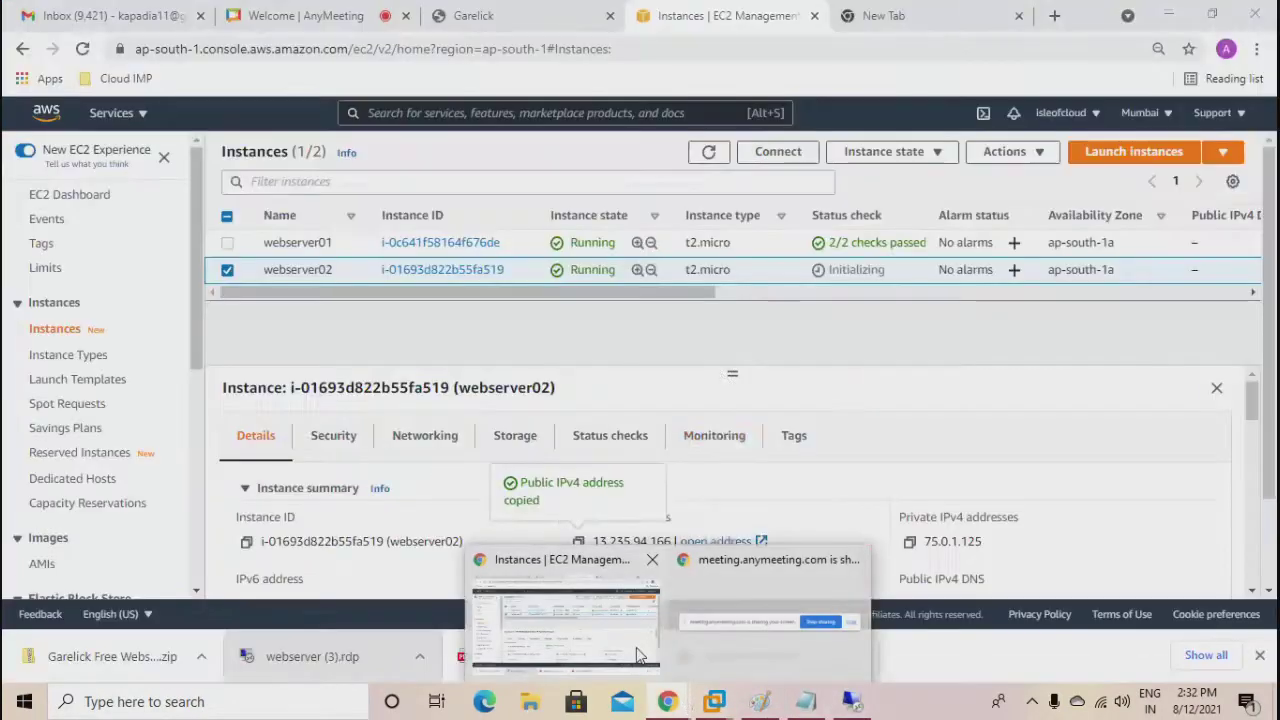
{"action": "left_click", "coordinate": [709, 152]}
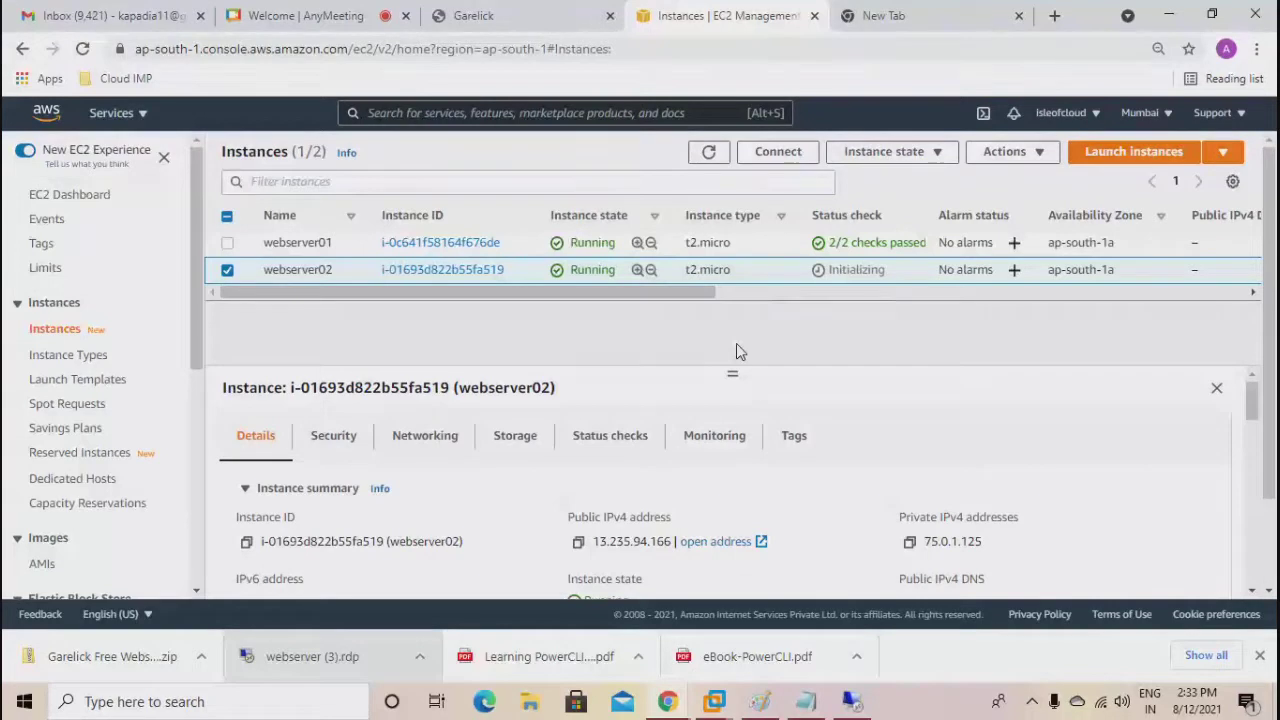
{"action": "left_click", "coordinate": [708, 152]}
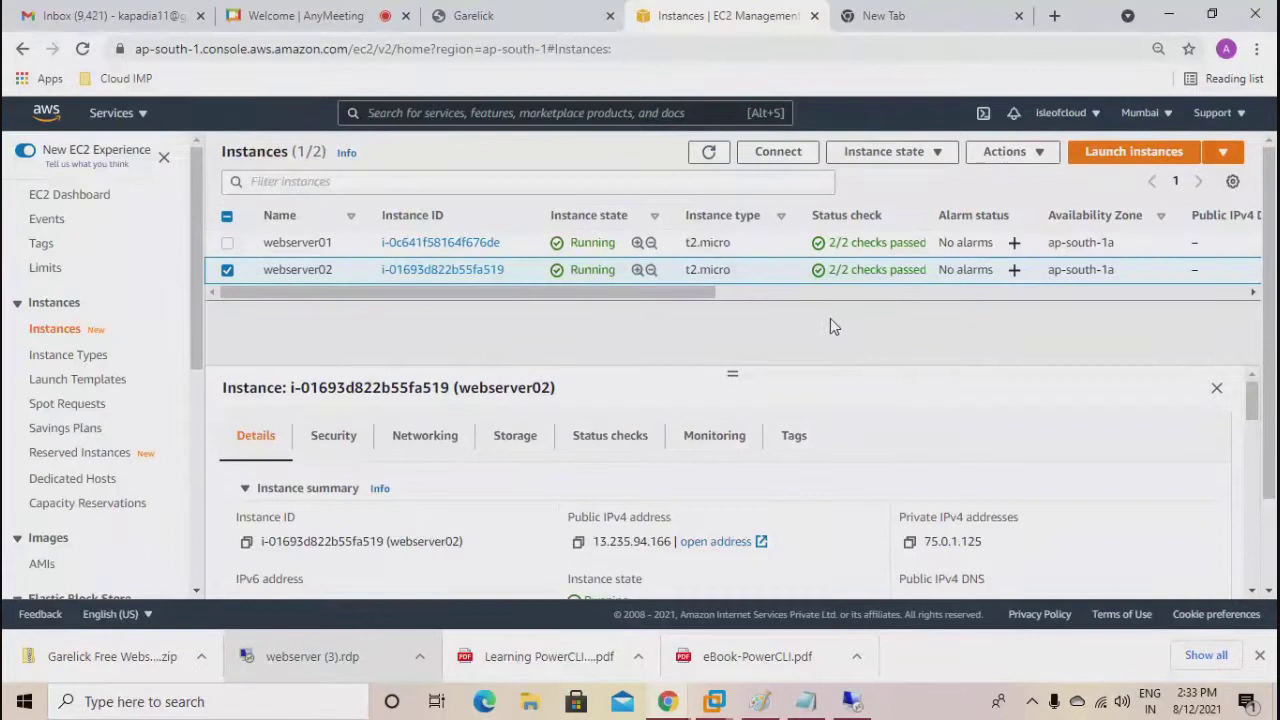
Open the RDP client connection options for webserver02 and request its Windows administrator password.
{"action": "left_click", "coordinate": [778, 152]}
{"action": "left_click", "coordinate": [290, 300]}
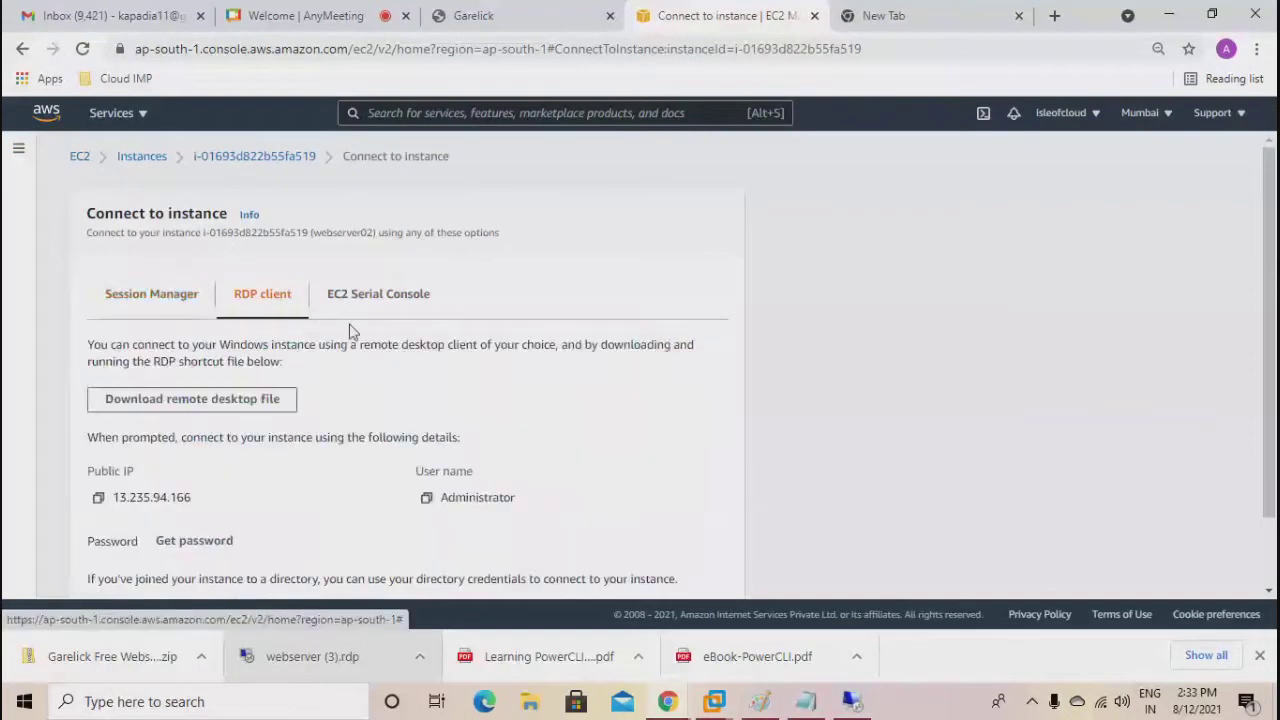
{"action": "scroll", "coordinate": [345, 333], "scroll_direction": "down", "scroll_amount": 1}
{"action": "left_click", "coordinate": [198, 458]}
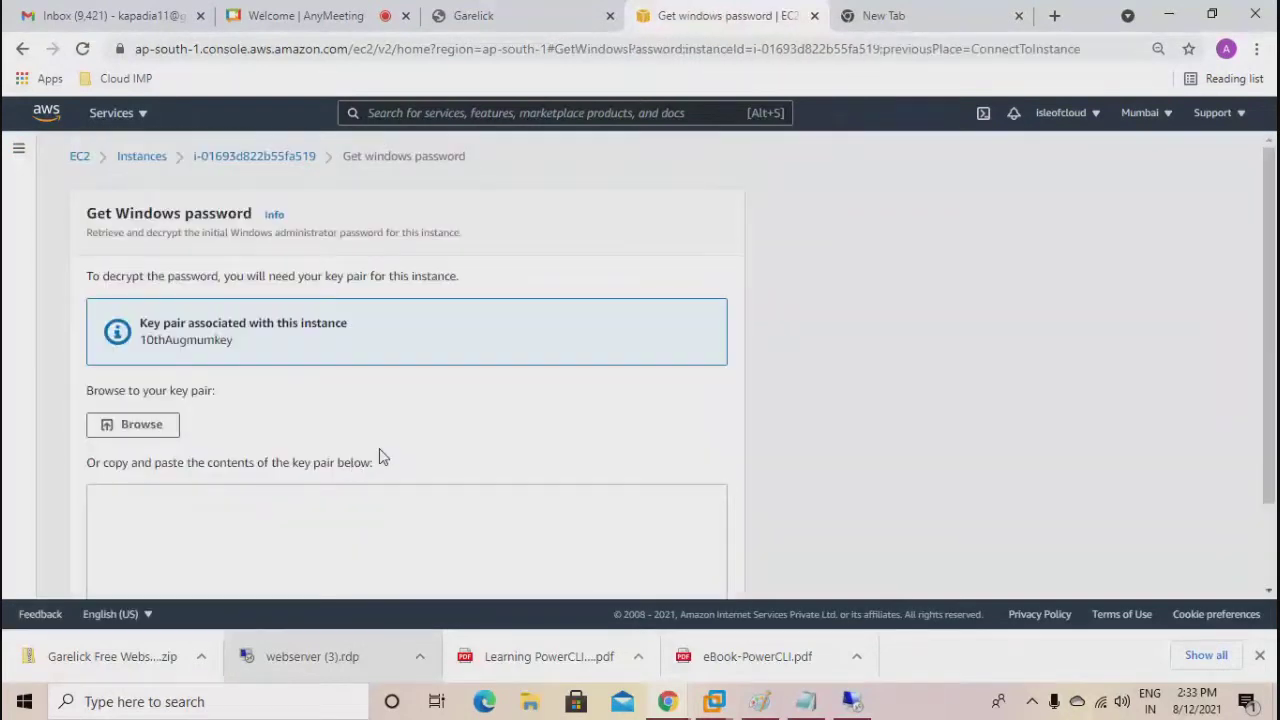
Load the key pair file 10thAugmumkey.pem from Downloads and decrypt webserver02's Windows password.
{"action": "scroll", "coordinate": [420, 480], "scroll_direction": "down", "scroll_amount": 1}
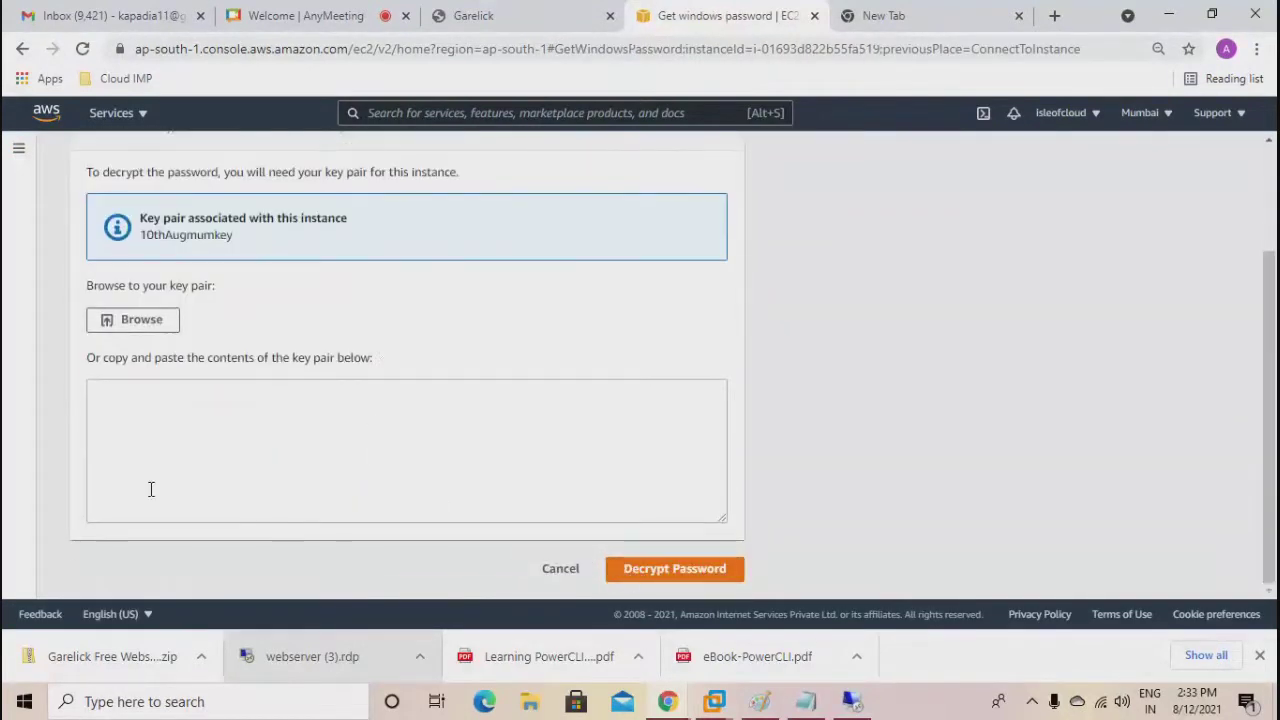
{"action": "left_click", "coordinate": [132, 320]}
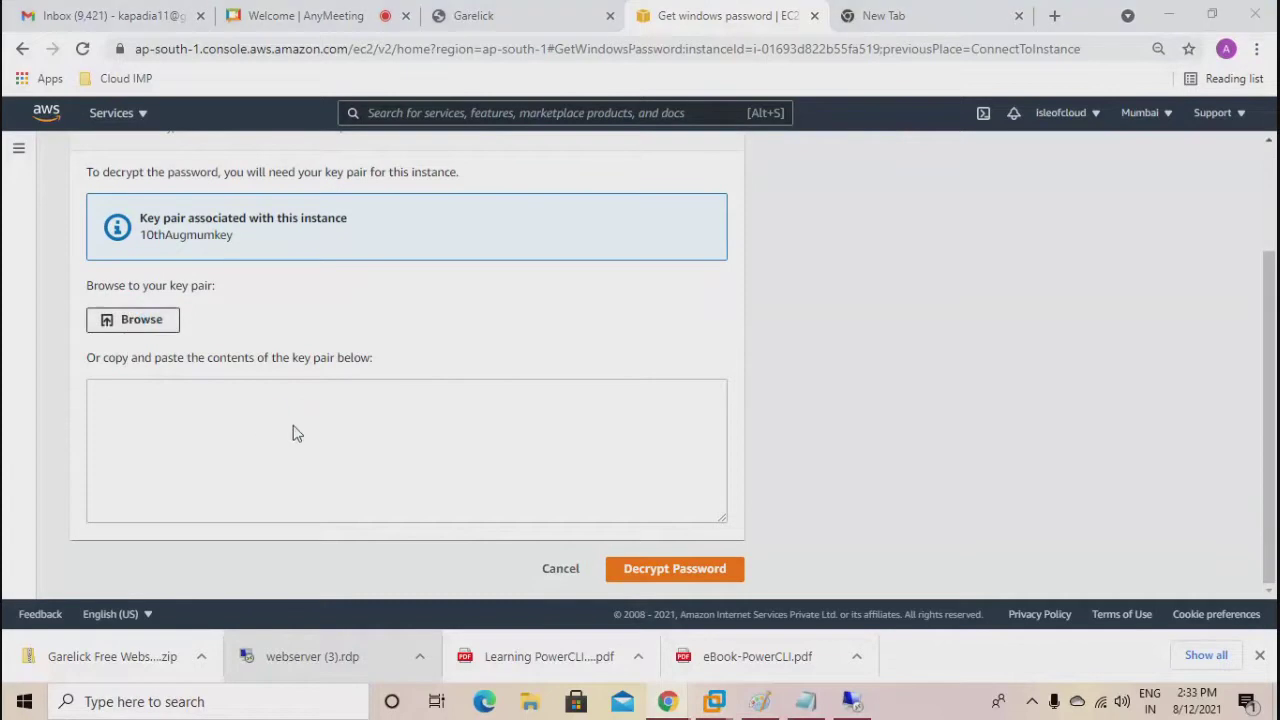
{"action": "left_click", "coordinate": [250, 212]}
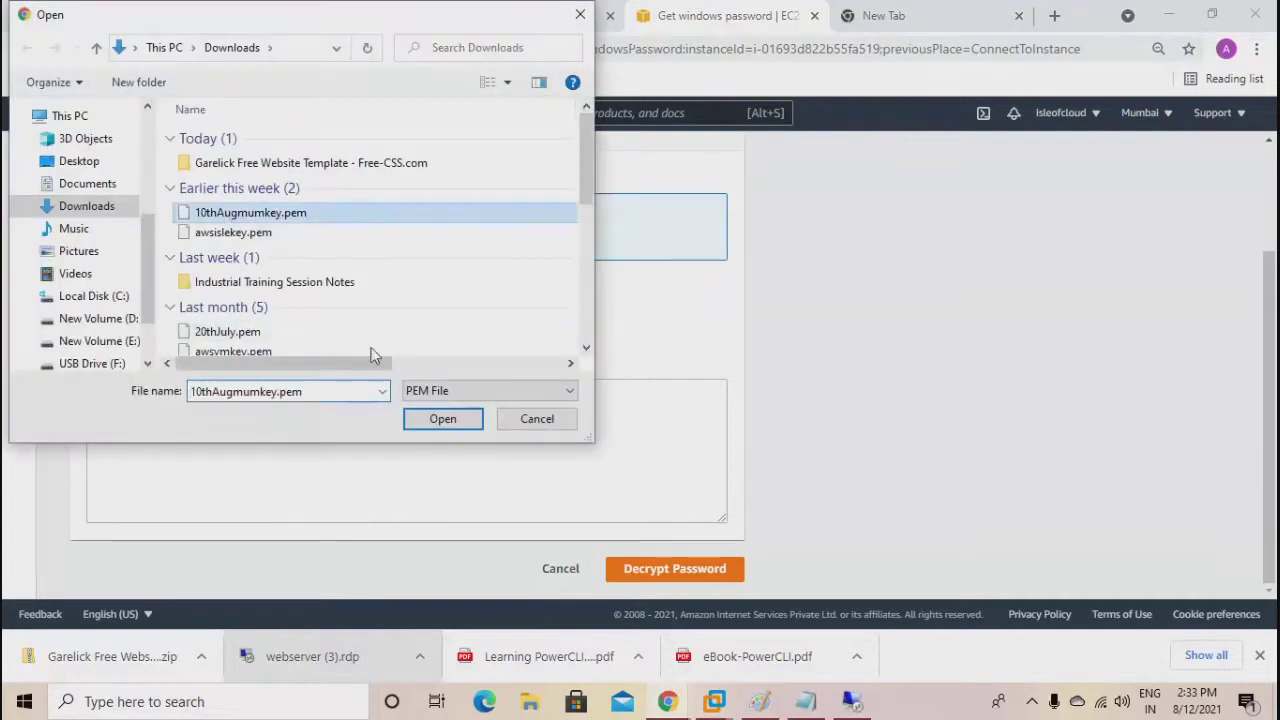
{"action": "left_click", "coordinate": [440, 418]}
{"action": "scroll", "coordinate": [600, 520], "scroll_direction": "down", "scroll_amount": 5}
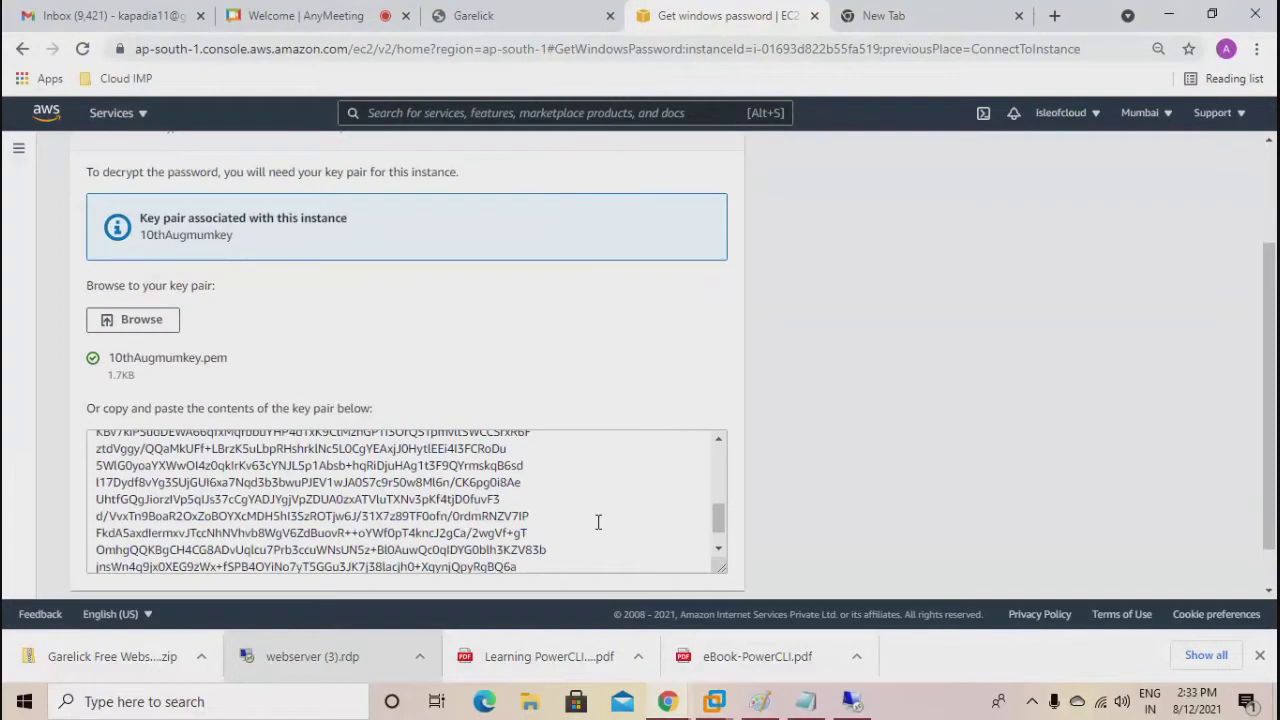
{"action": "scroll", "coordinate": [614, 519], "scroll_direction": "down", "scroll_amount": 1}
{"action": "left_click", "coordinate": [677, 569]}
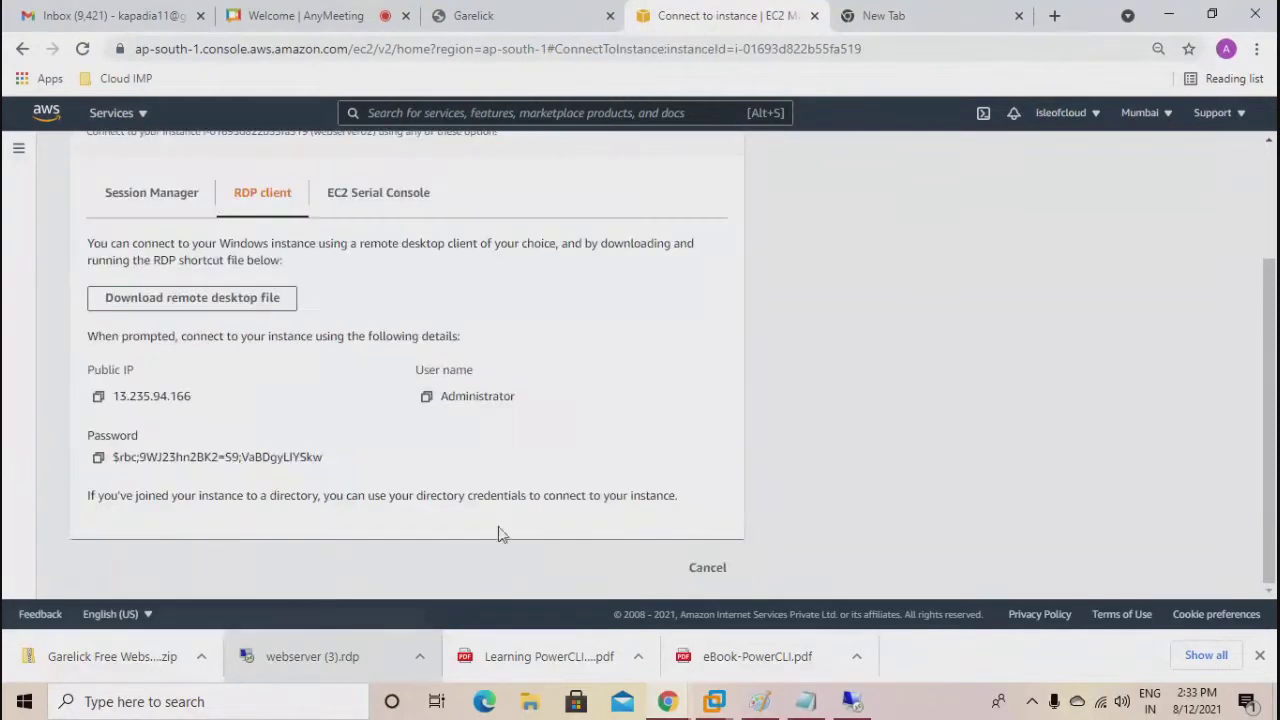
Copy the decrypted administrator password, then download and open webserver02's remote desktop file.
{"action": "left_click", "coordinate": [99, 459]}
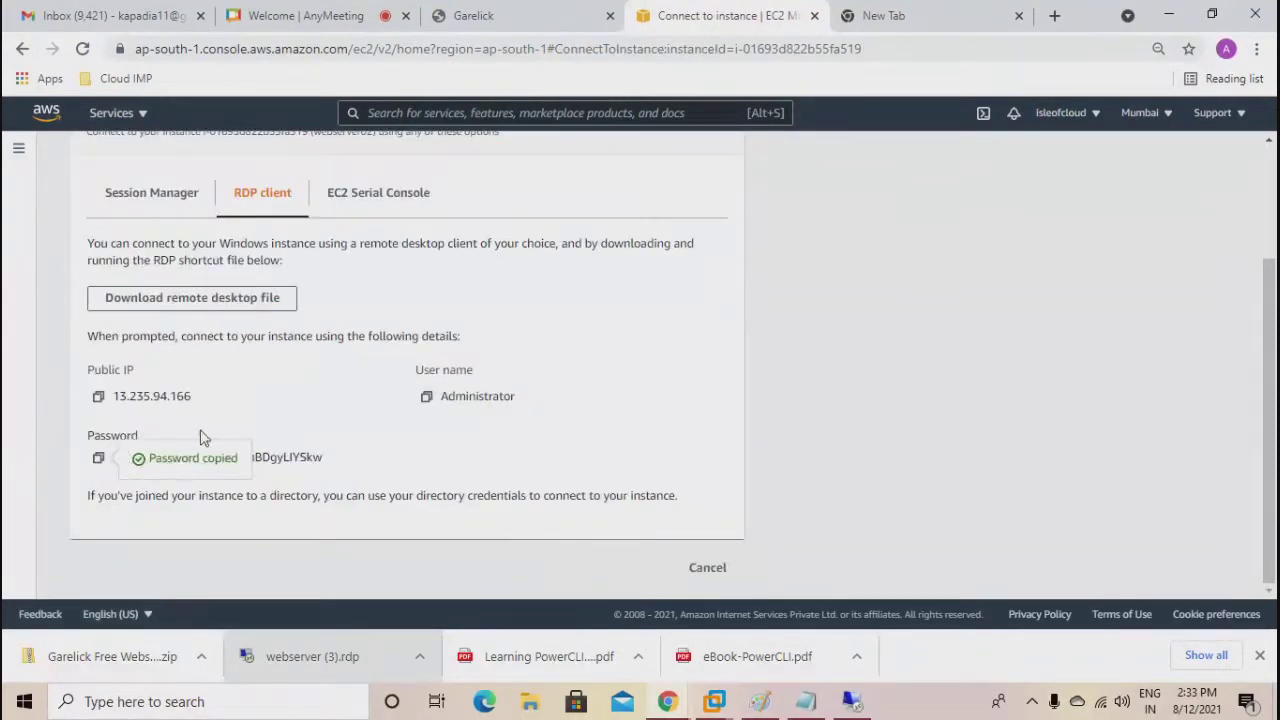
{"action": "left_click", "coordinate": [217, 313]}
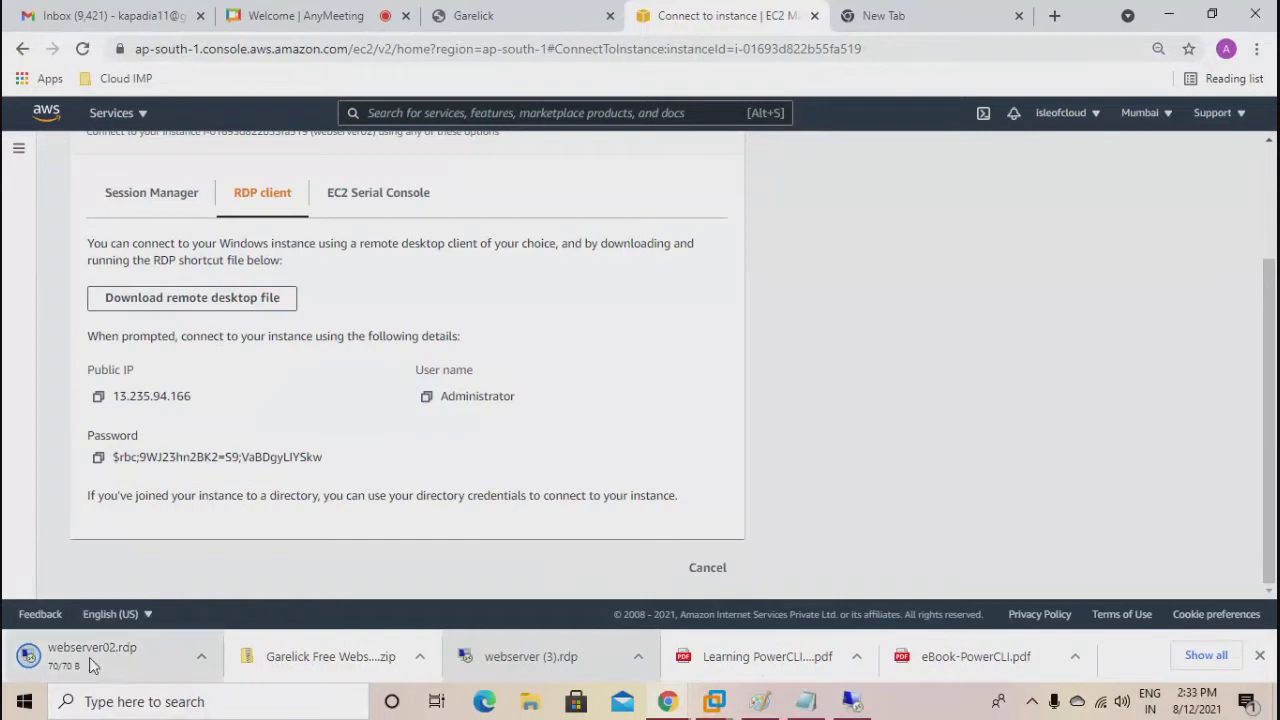
{"action": "left_click", "coordinate": [91, 655]}
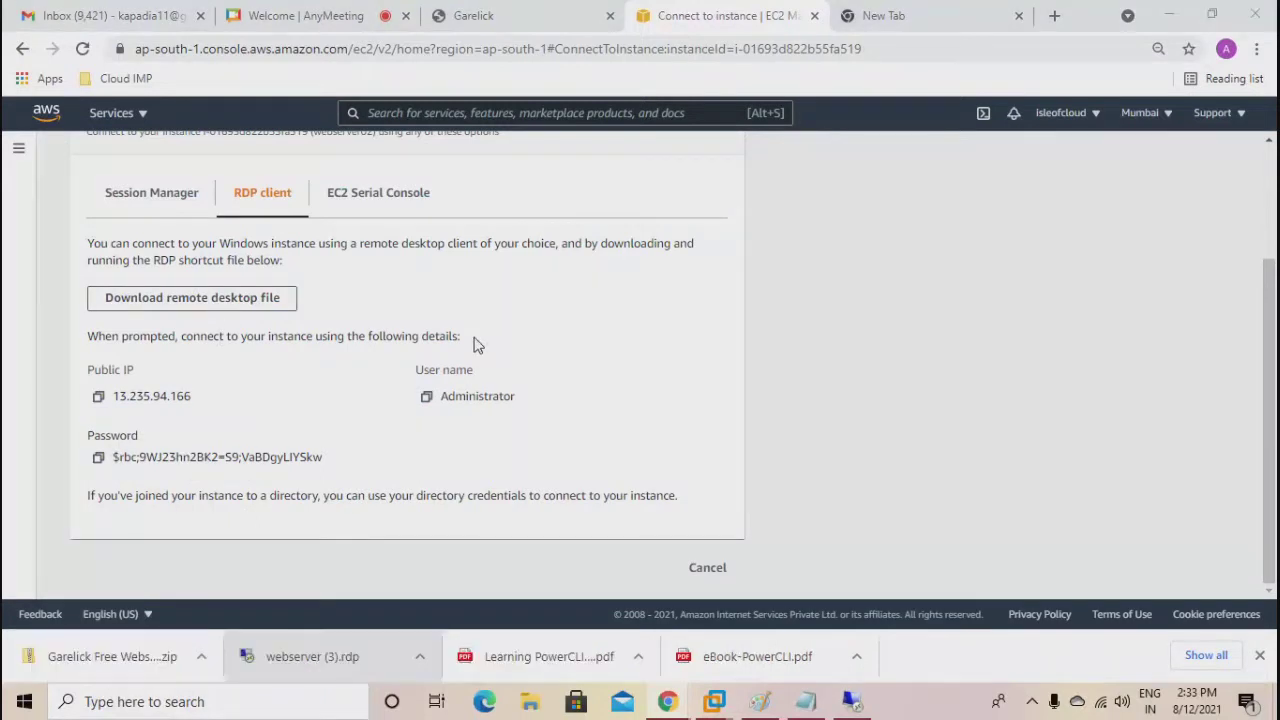
Connect to 13.235.94.166 over Remote Desktop, pasting the Administrator password and accepting the unverified certificate.
{"action": "left_click", "coordinate": [766, 450]}
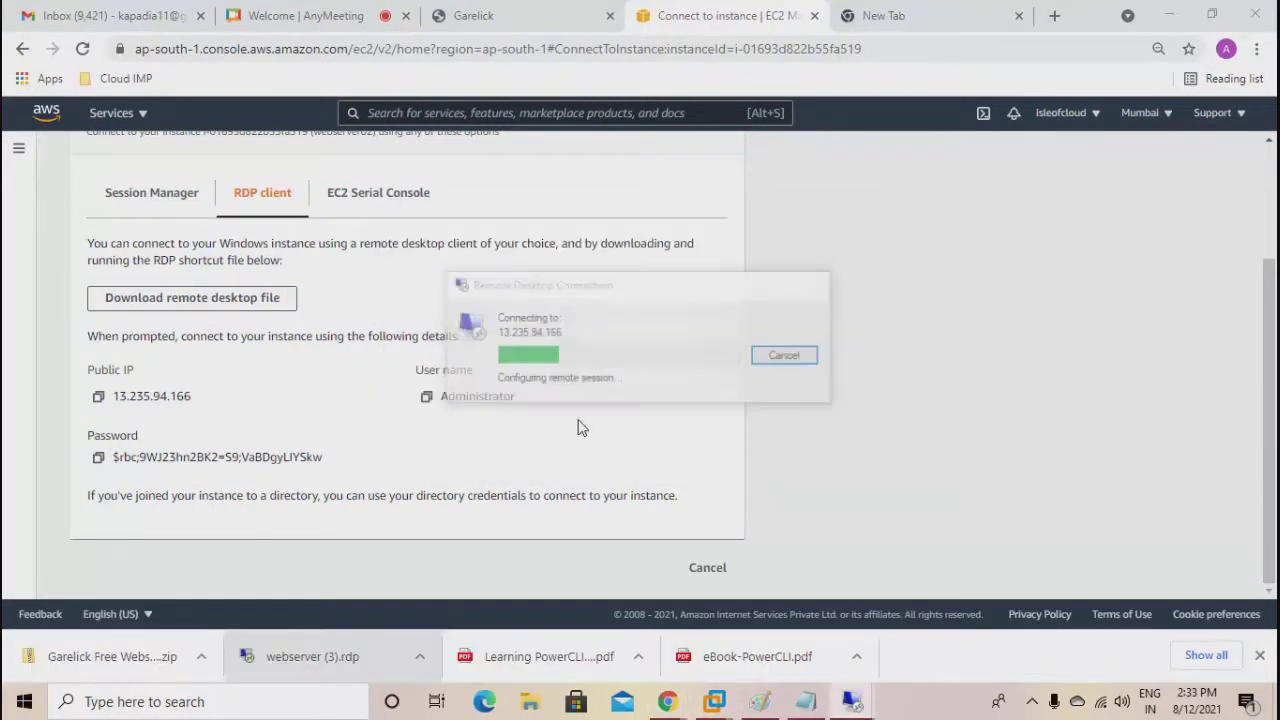
{"action": "key", "text": "ctrl+v"}
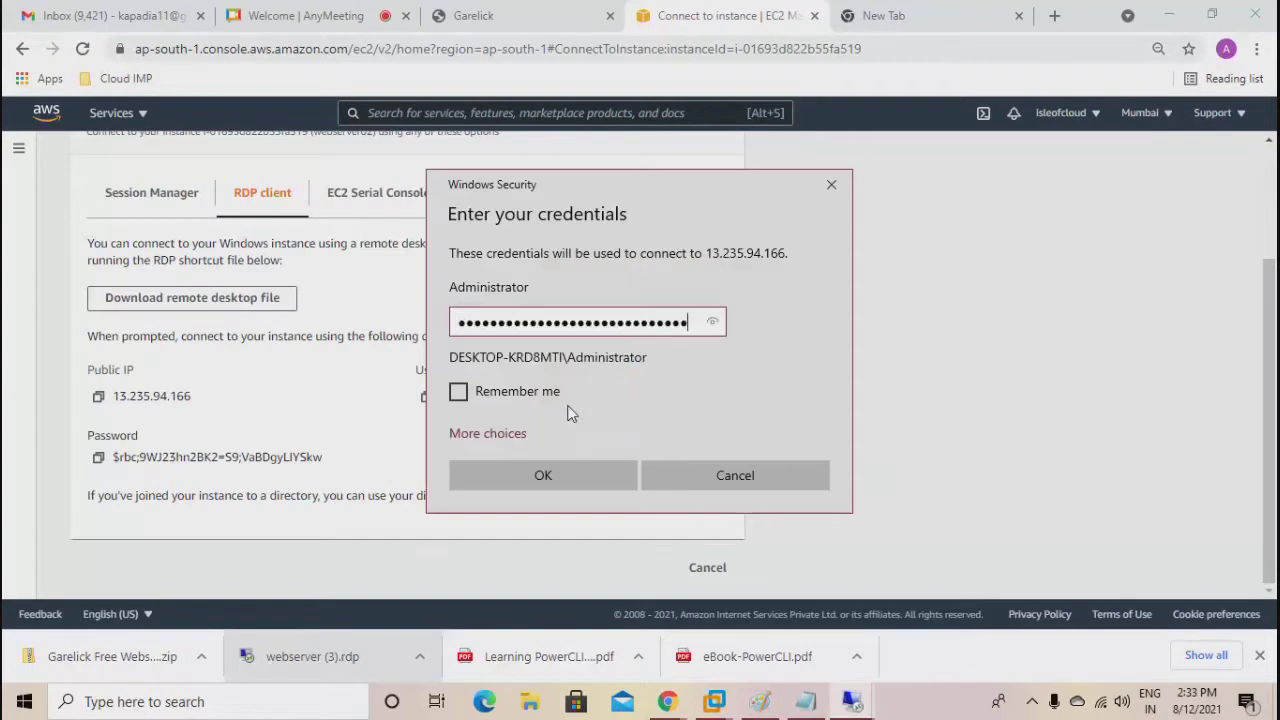
{"action": "left_click", "coordinate": [544, 477]}
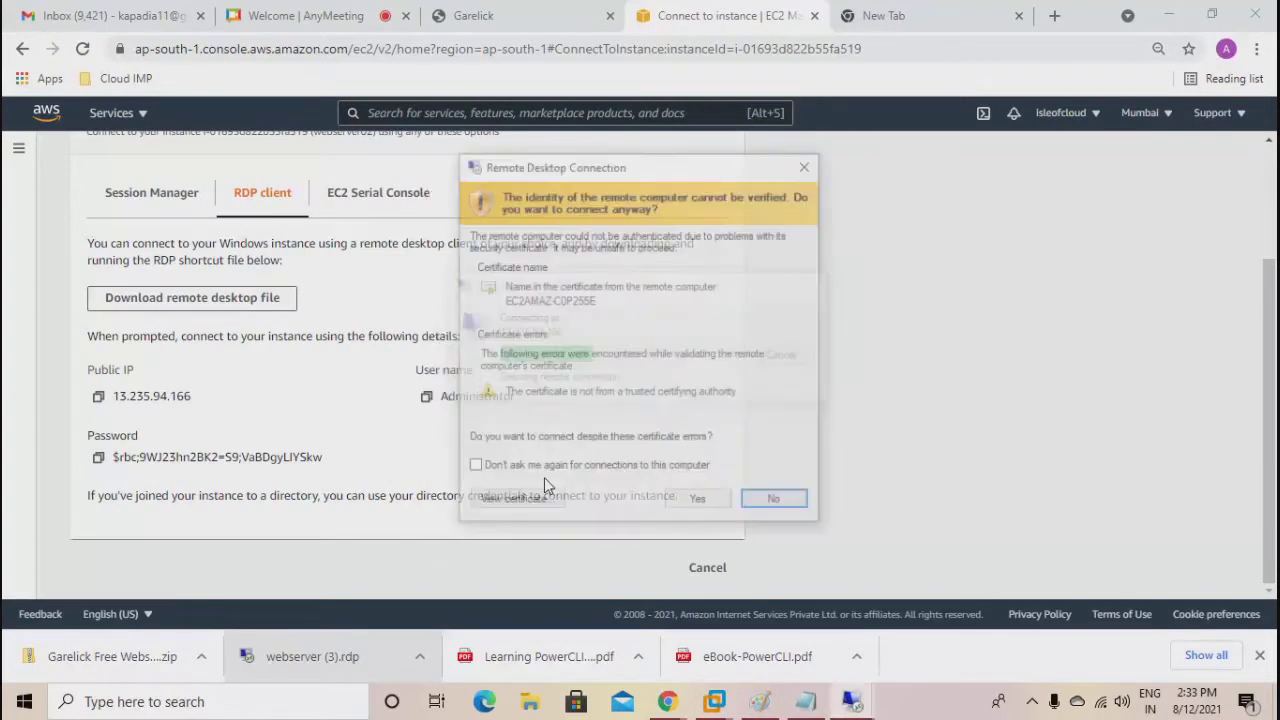
{"action": "left_click", "coordinate": [708, 503]}
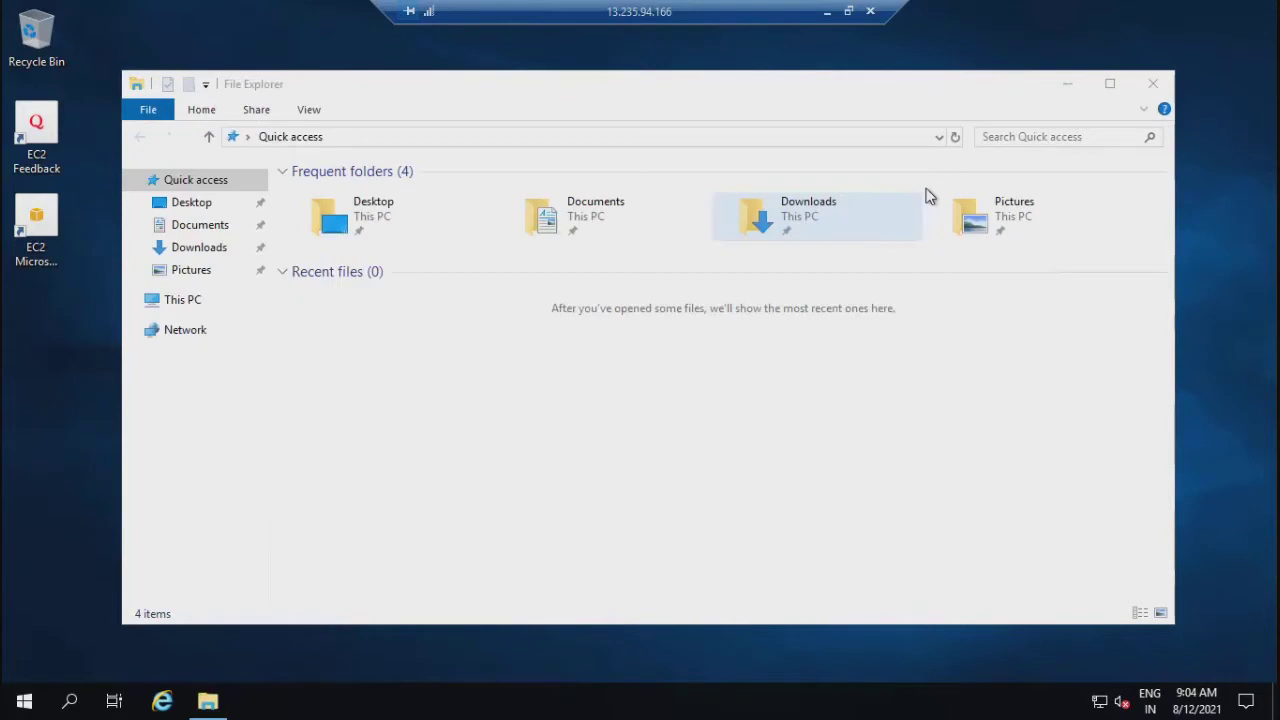
Examine the contents of Local Disk (C:) on the remote server, then close File Explorer.
{"action": "left_click", "coordinate": [197, 302]}
{"action": "double_click", "coordinate": [382, 398]}
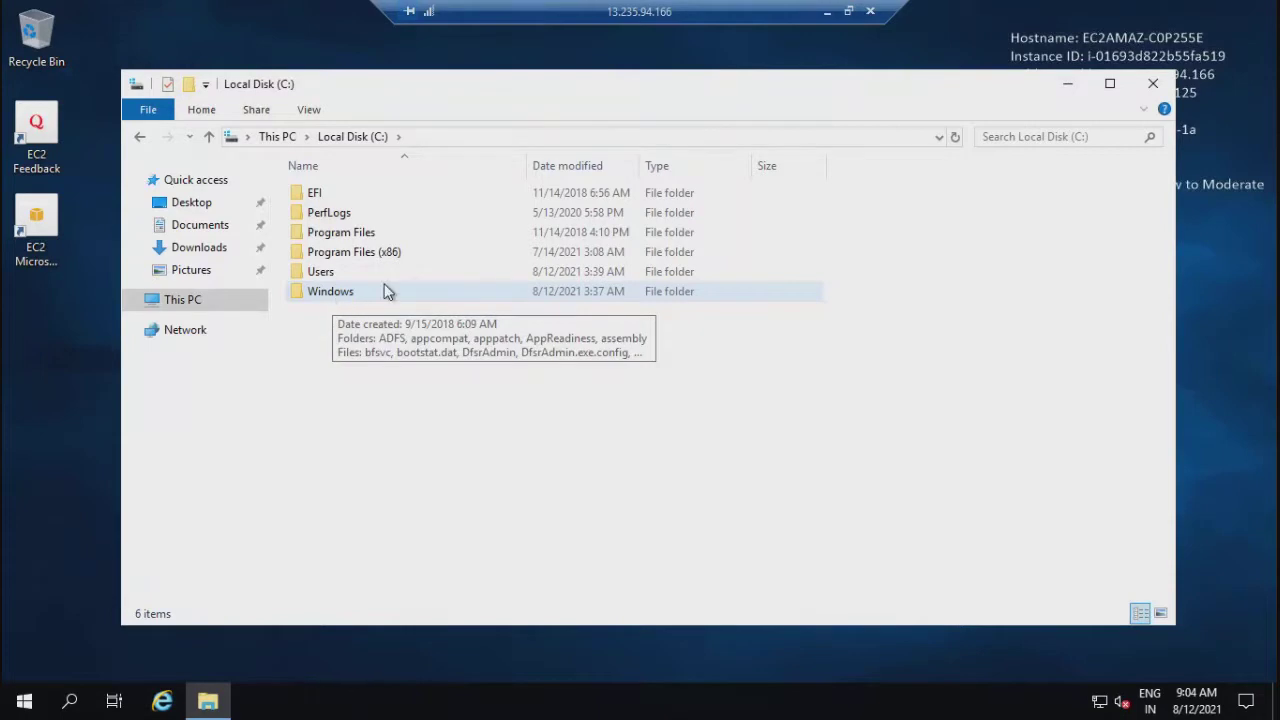
{"action": "left_click", "coordinate": [1153, 85]}
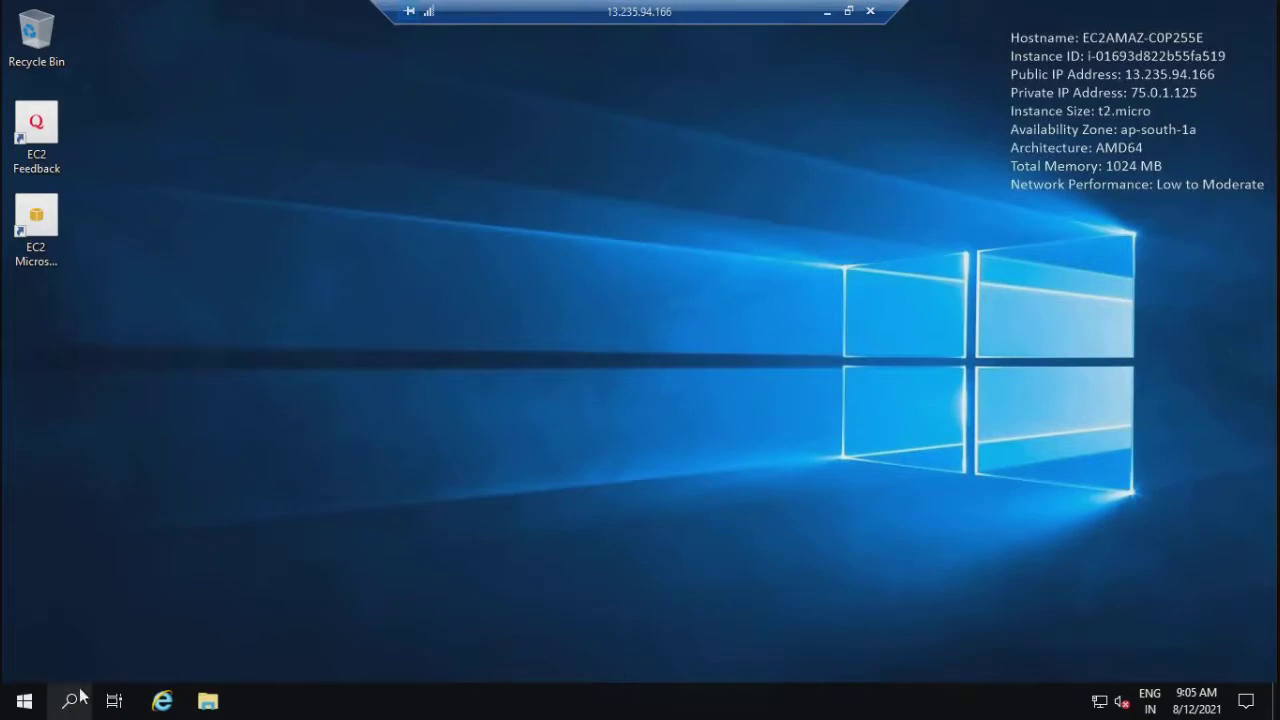
Search for "server" on the remote machine, open Server Manager and dismiss the Windows Admin Center message.
{"action": "key", "text": "super+s"}
{"action": "type", "text": "s"}
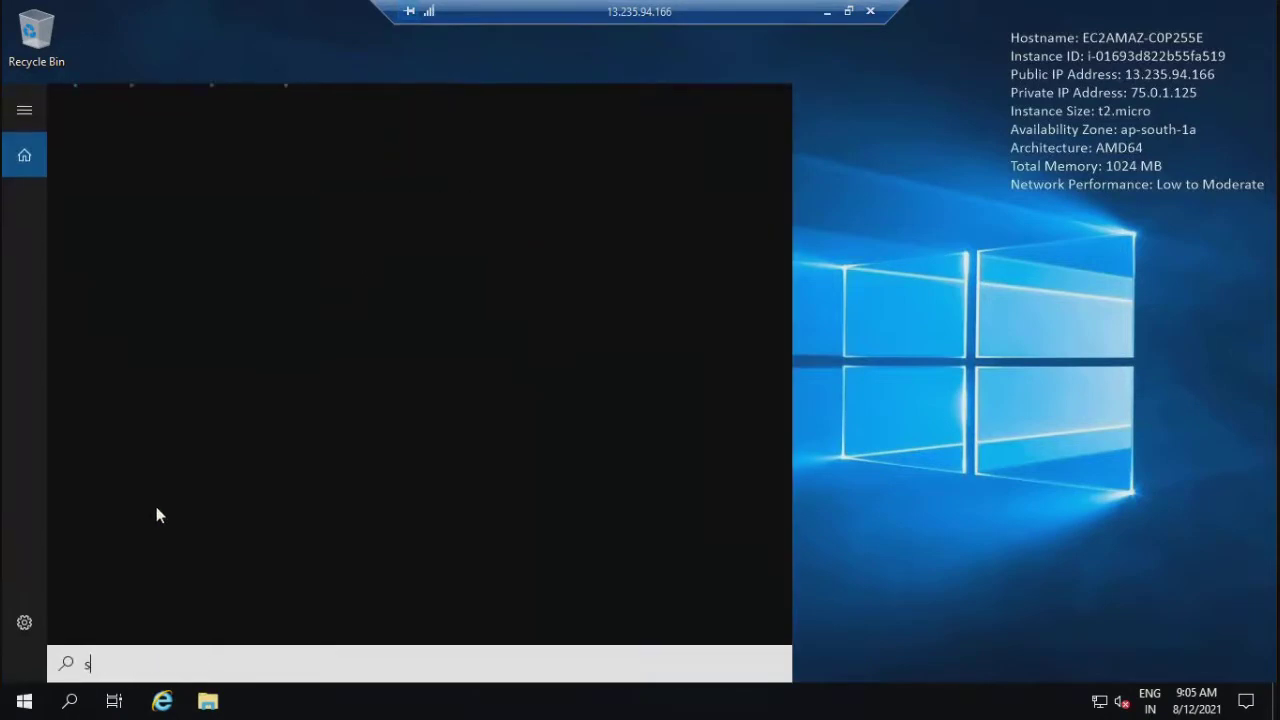
{"action": "type", "text": "erver"}
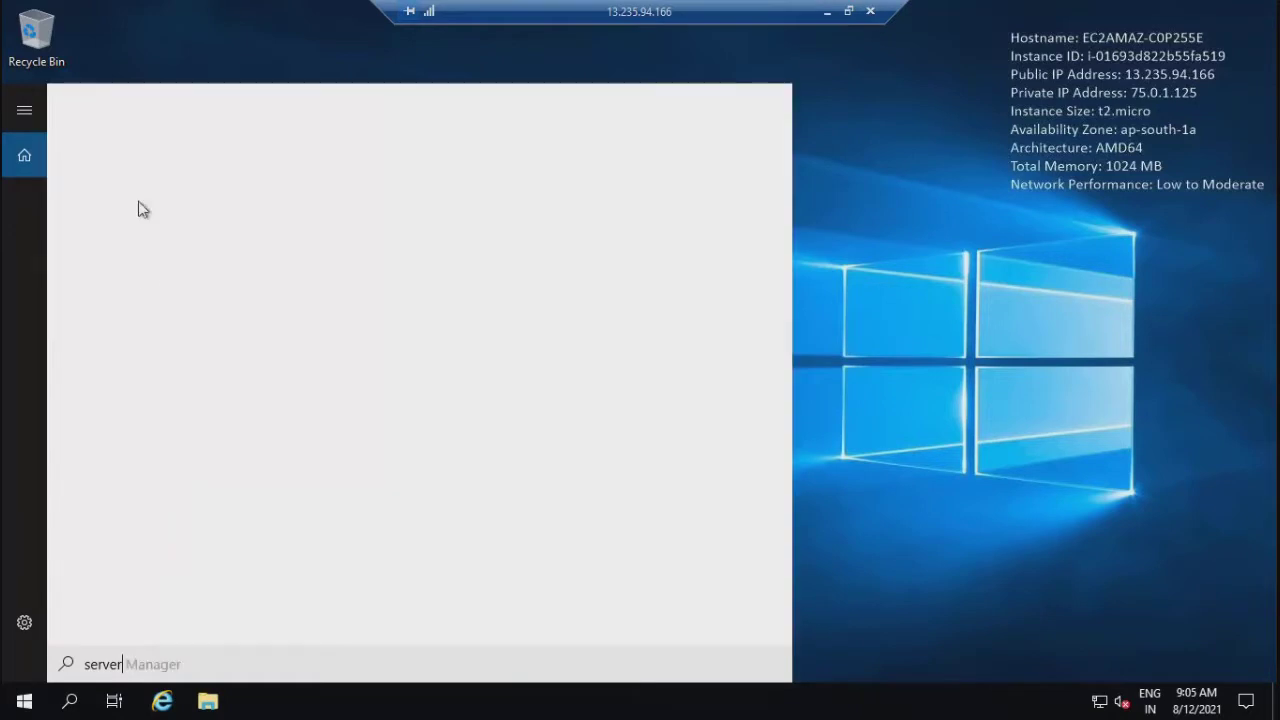
{"action": "left_click", "coordinate": [138, 201]}
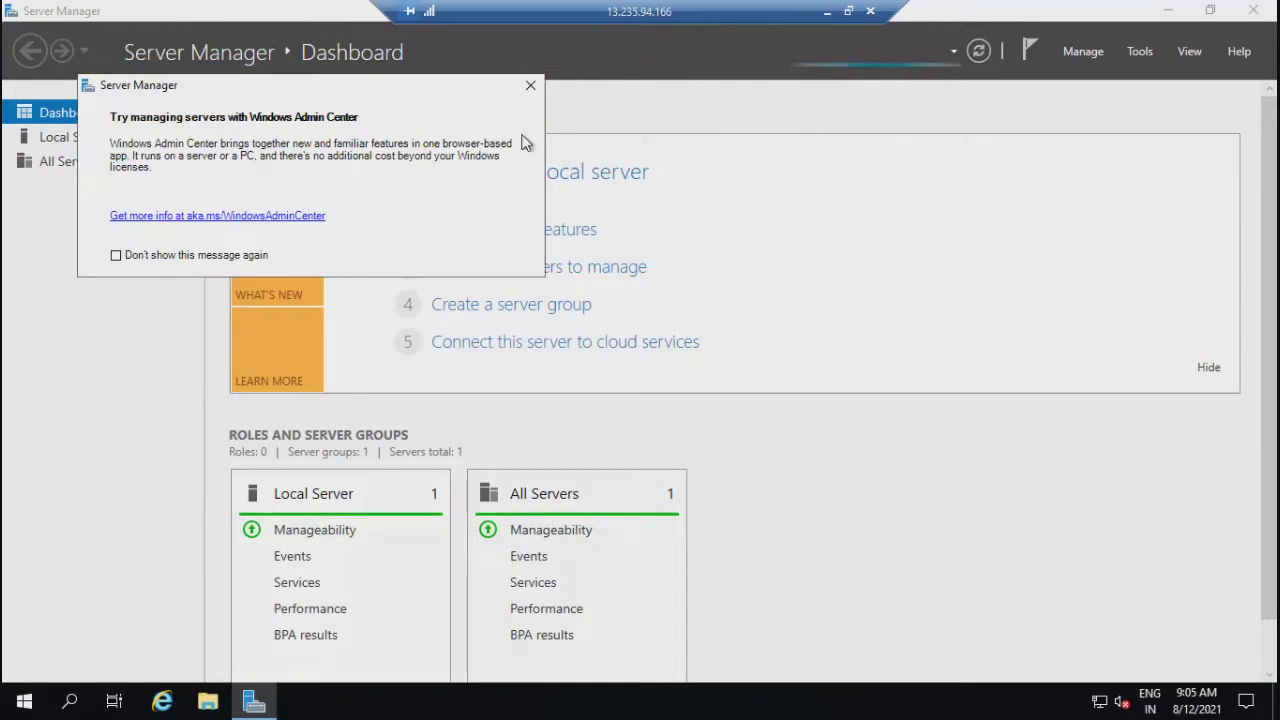
{"action": "left_click", "coordinate": [530, 85]}
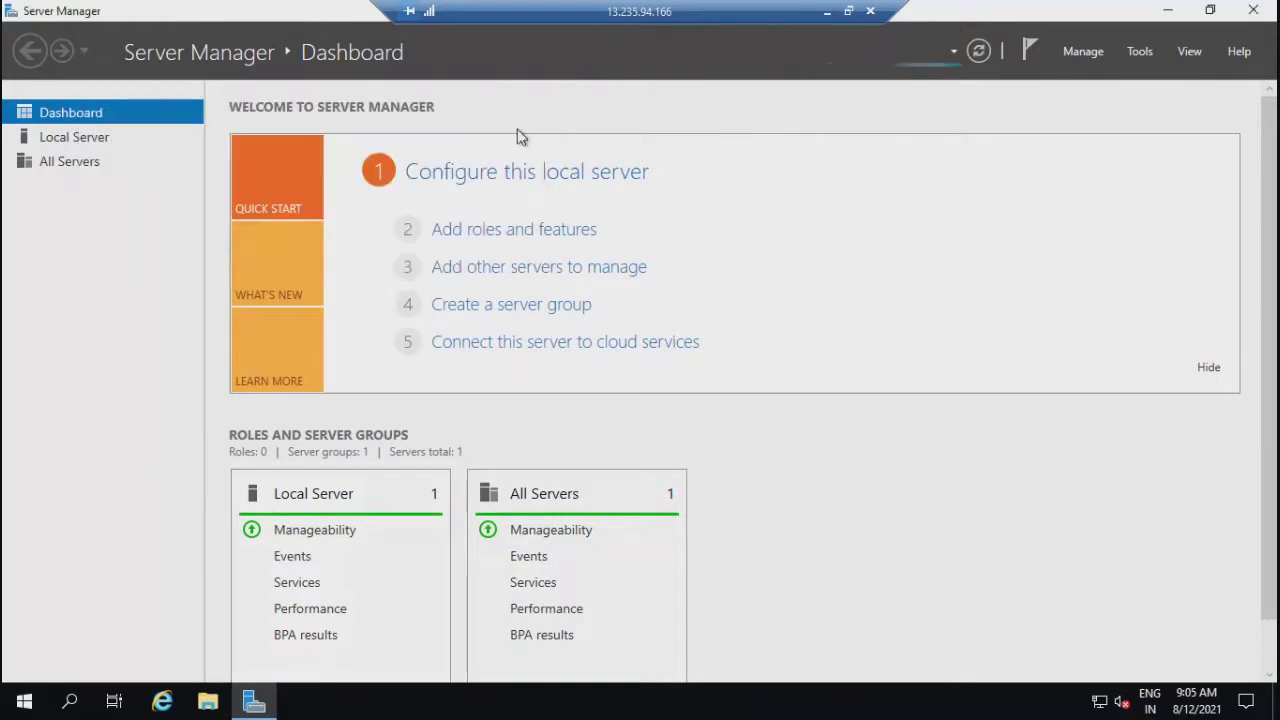
Start the Add Roles and Features wizard and proceed to the server roles with role-based installation on the default destination server.
{"action": "left_click", "coordinate": [524, 238]}
{"action": "left_click", "coordinate": [781, 414]}
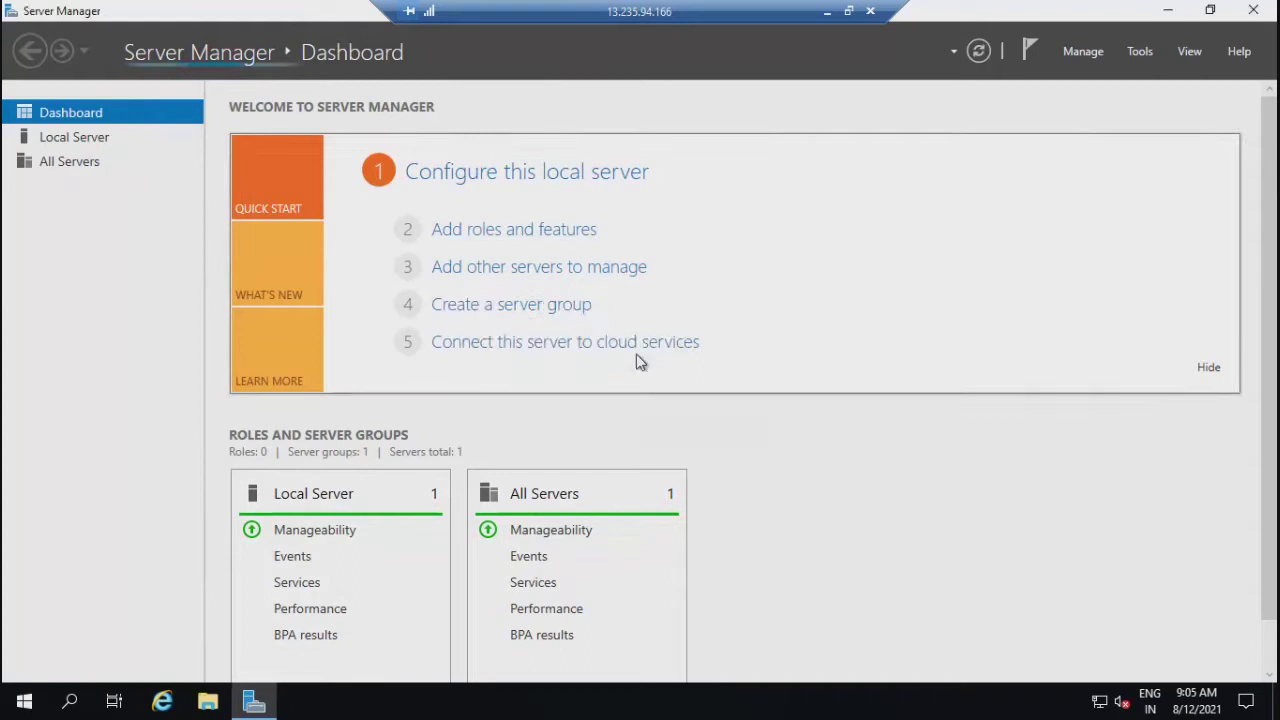
{"action": "left_click", "coordinate": [513, 234]}
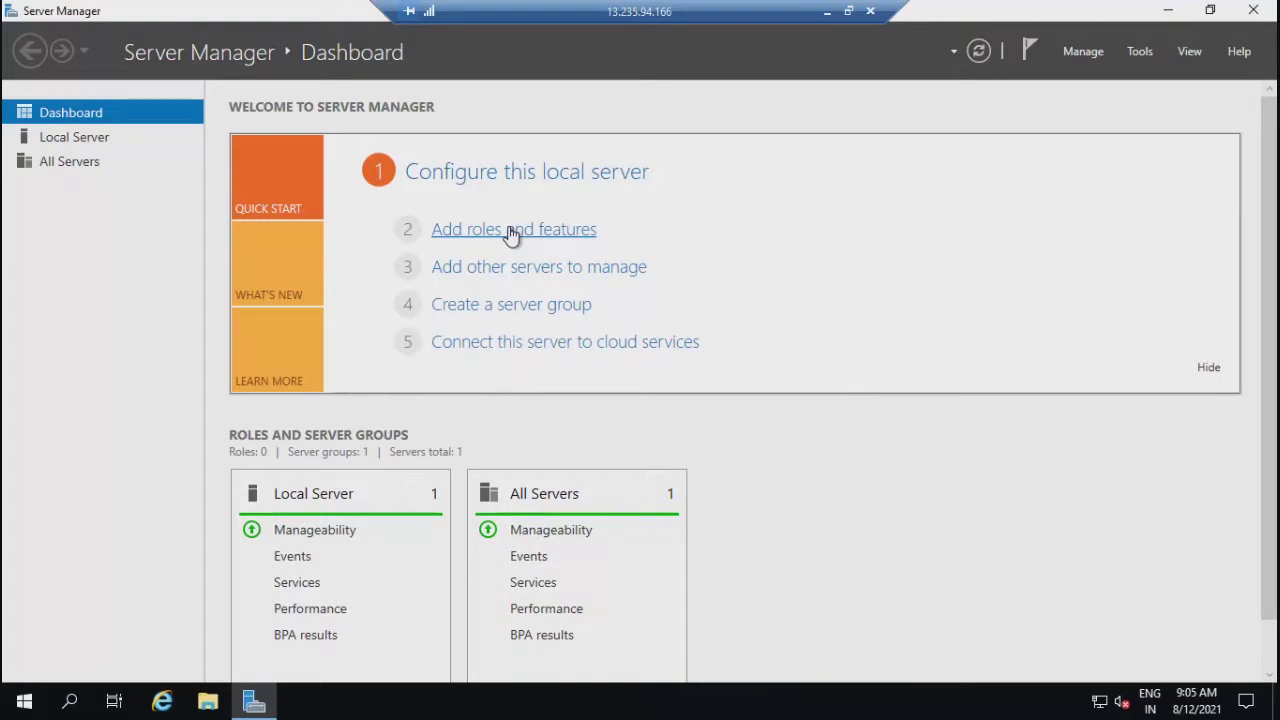
{"action": "left_click", "coordinate": [502, 240]}
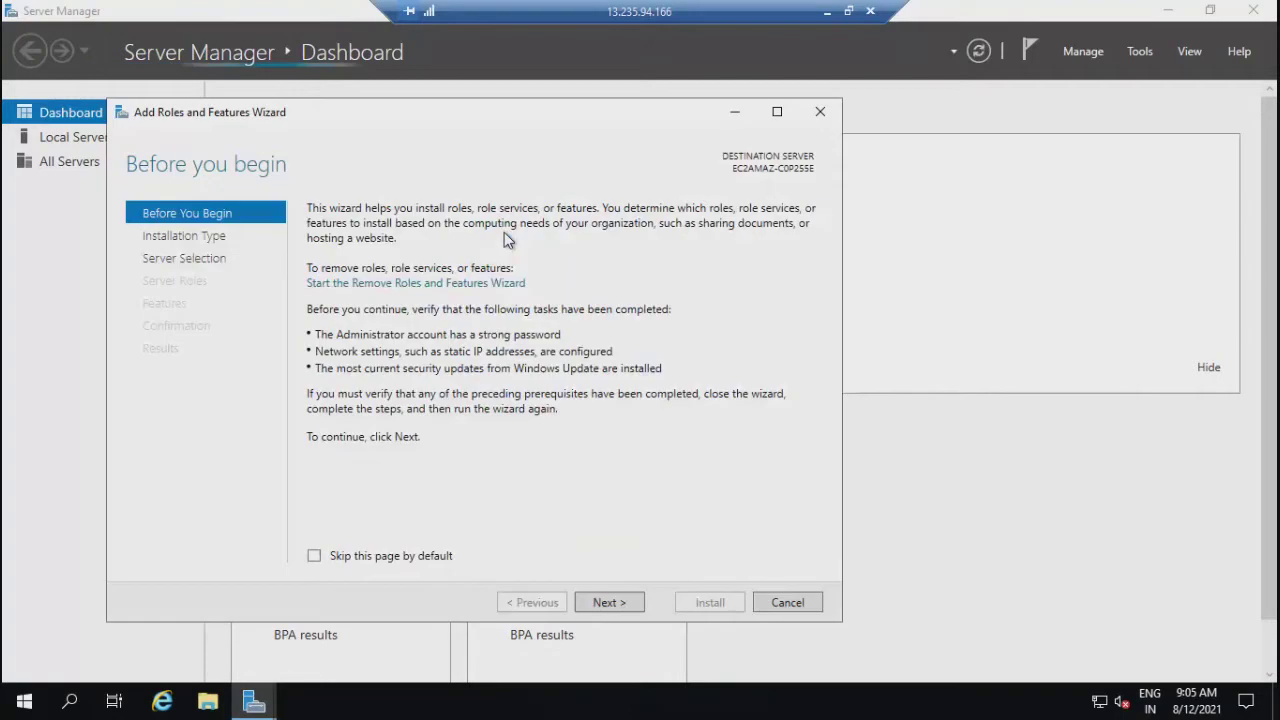
{"action": "left_click", "coordinate": [617, 601]}
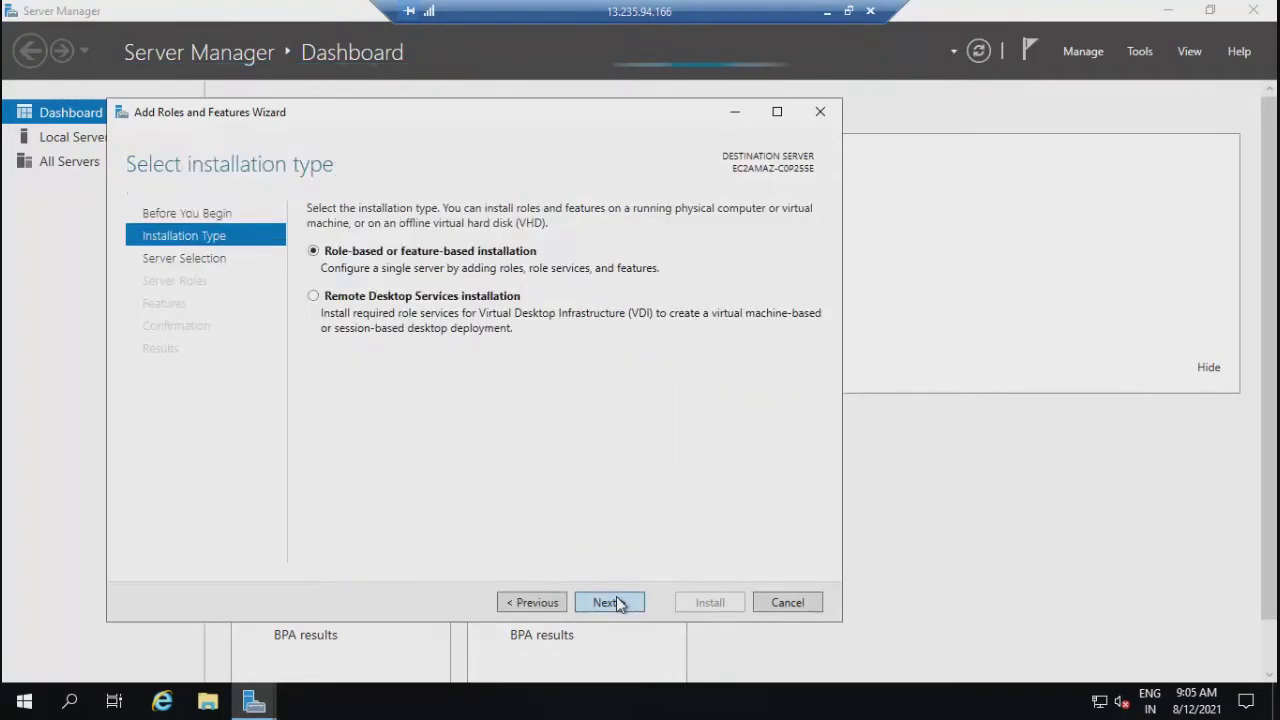
{"action": "left_click", "coordinate": [616, 601]}
{"action": "left_click", "coordinate": [607, 603]}
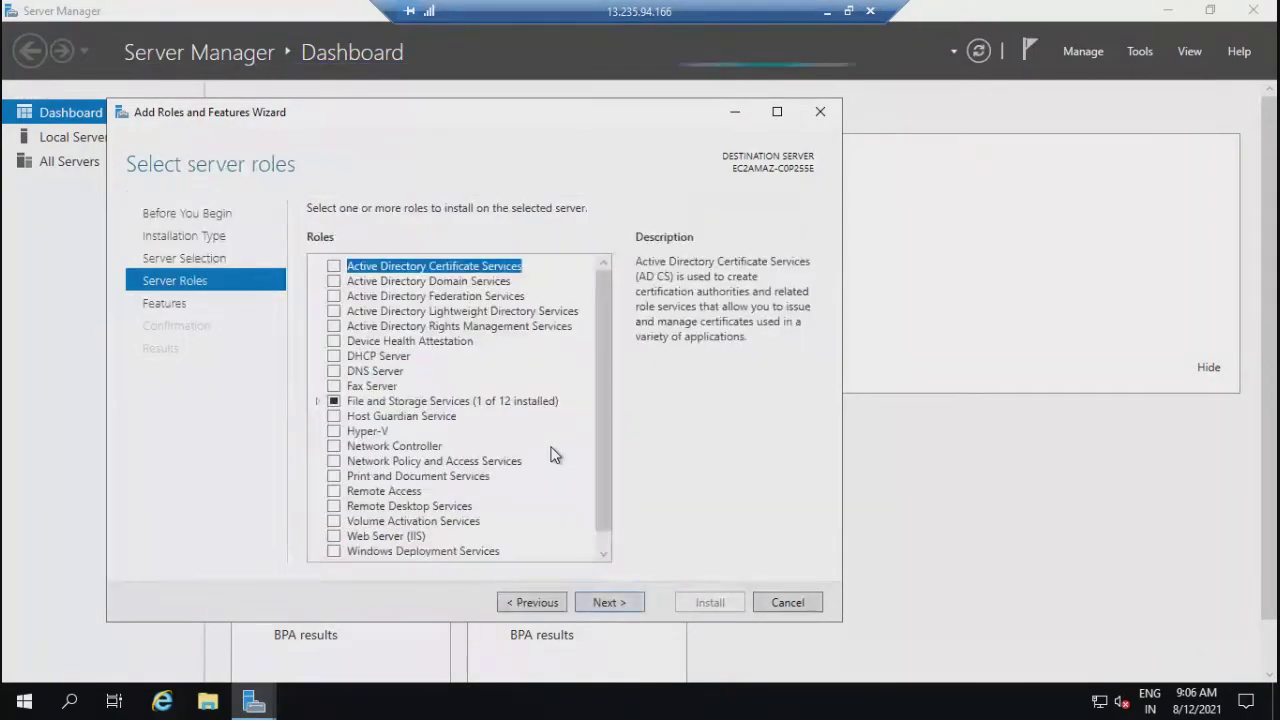
Select the Web Server (IIS) role with its management tools, keep the default features and role services, and start the installation.
{"action": "left_click", "coordinate": [604, 603]}
{"action": "left_click", "coordinate": [535, 602]}
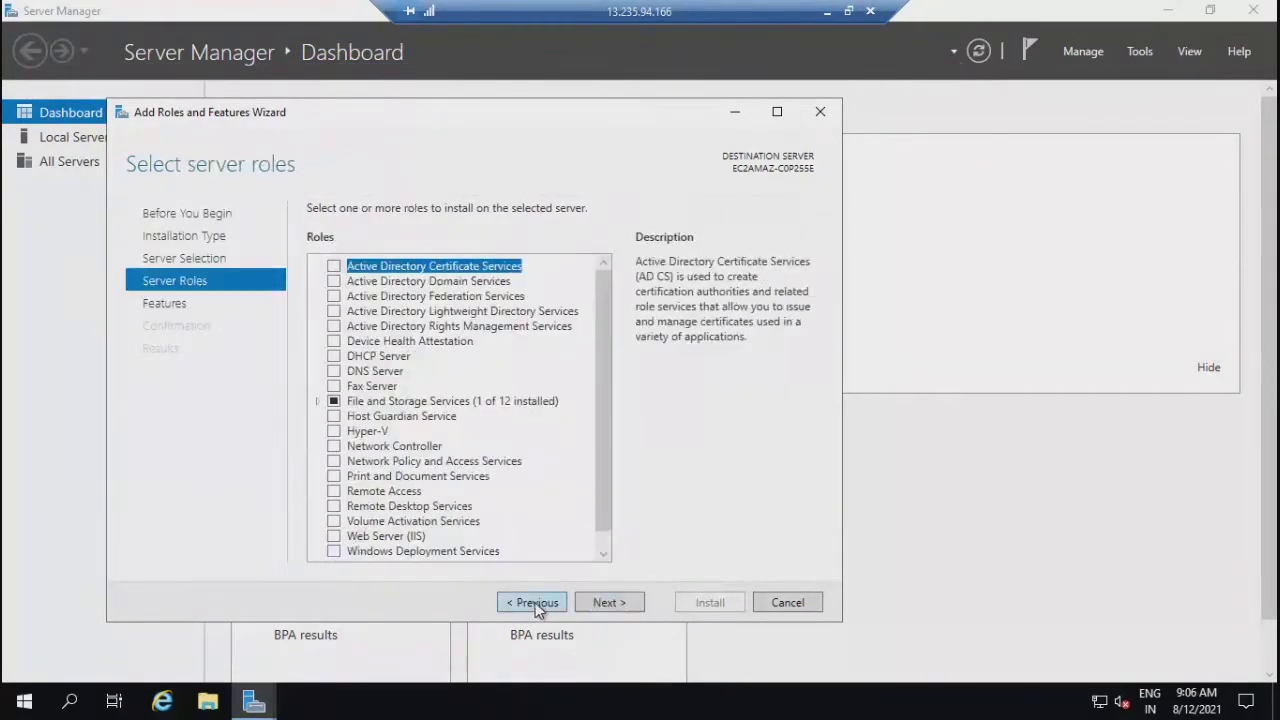
{"action": "left_click", "coordinate": [335, 537]}
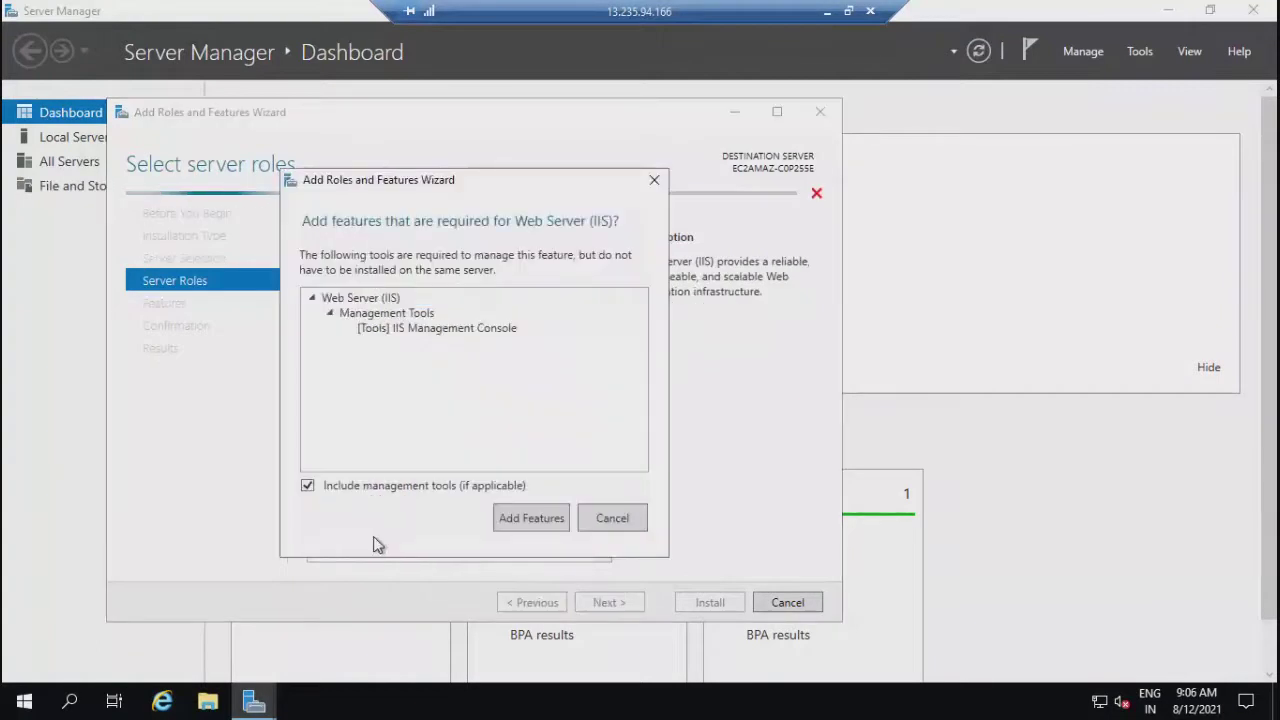
{"action": "left_click", "coordinate": [550, 525]}
{"action": "left_click", "coordinate": [607, 602]}
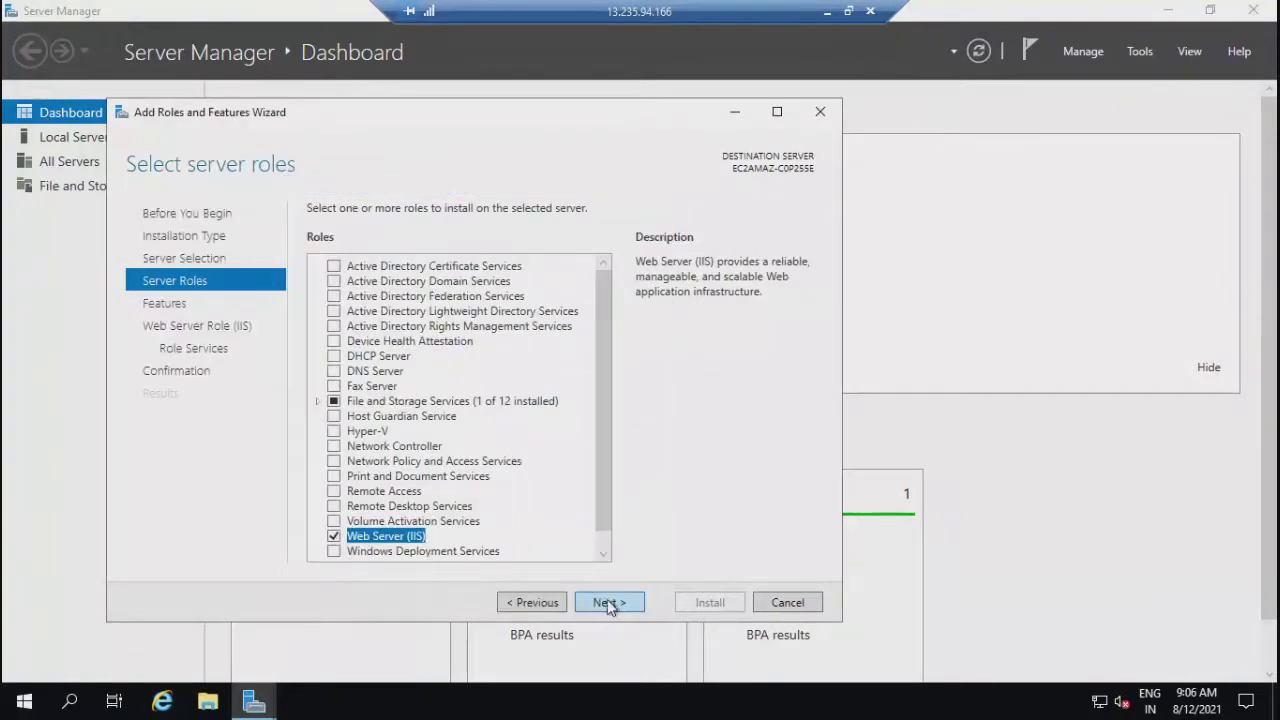
{"action": "left_click", "coordinate": [607, 602]}
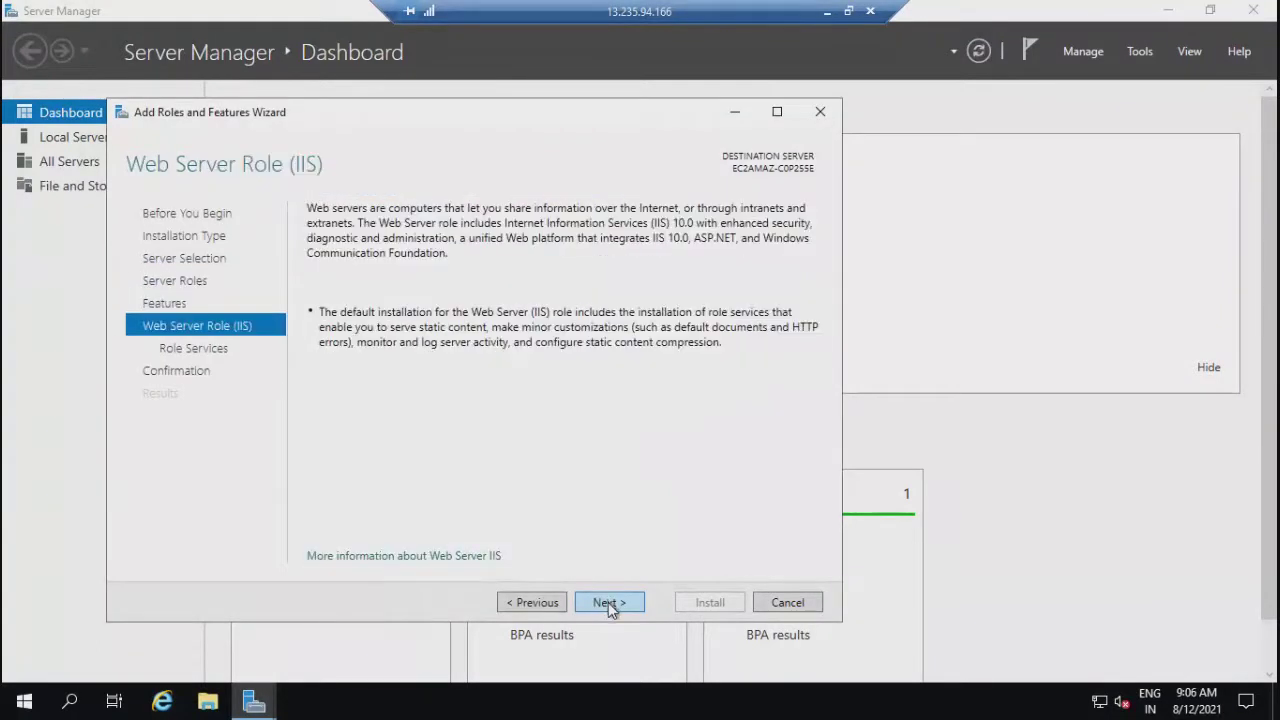
{"action": "left_click", "coordinate": [608, 602]}
{"action": "left_click", "coordinate": [608, 602]}
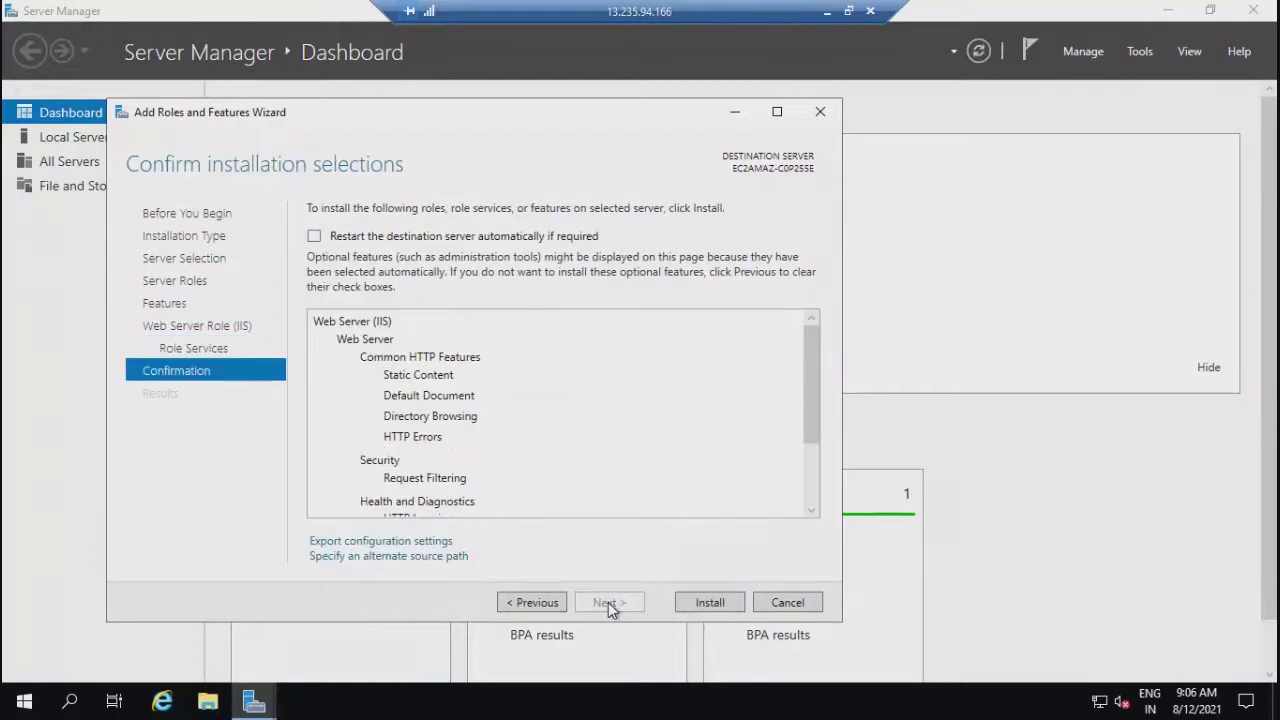
{"action": "left_click", "coordinate": [699, 602]}
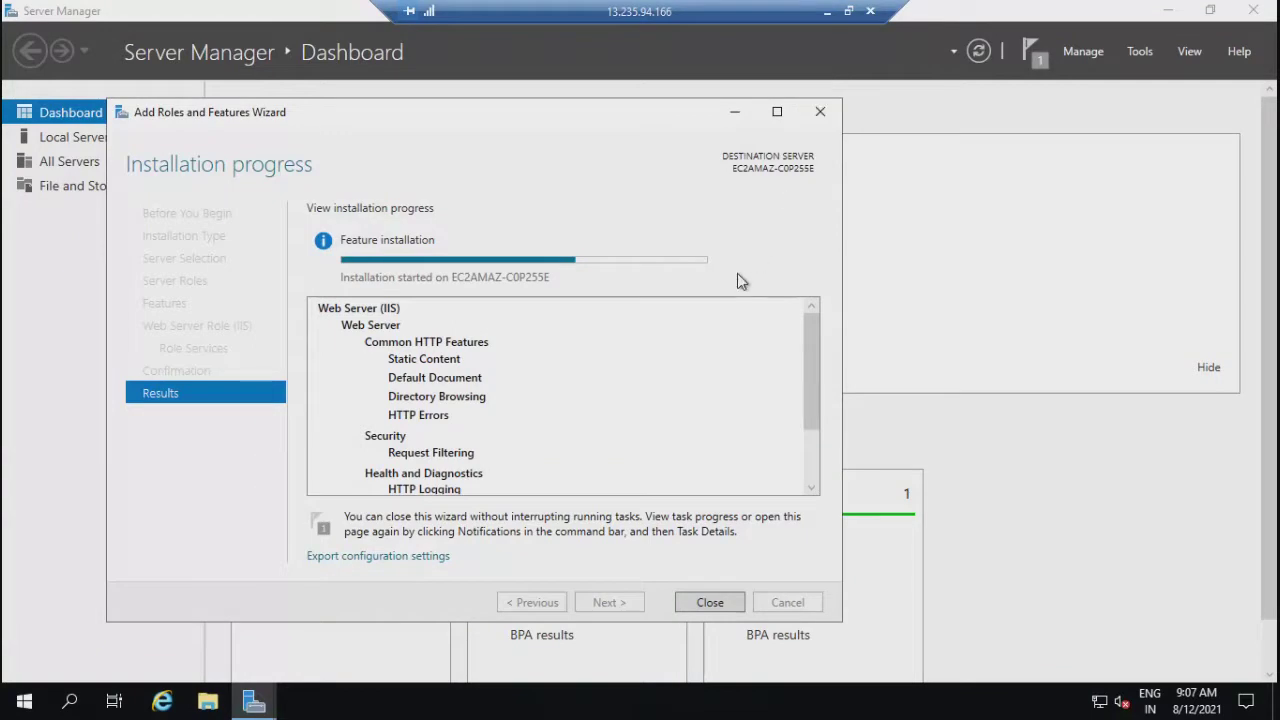
Switch to the network diagram in Paint and fill the webserver2 box with green.
{"action": "left_click", "coordinate": [826, 11]}
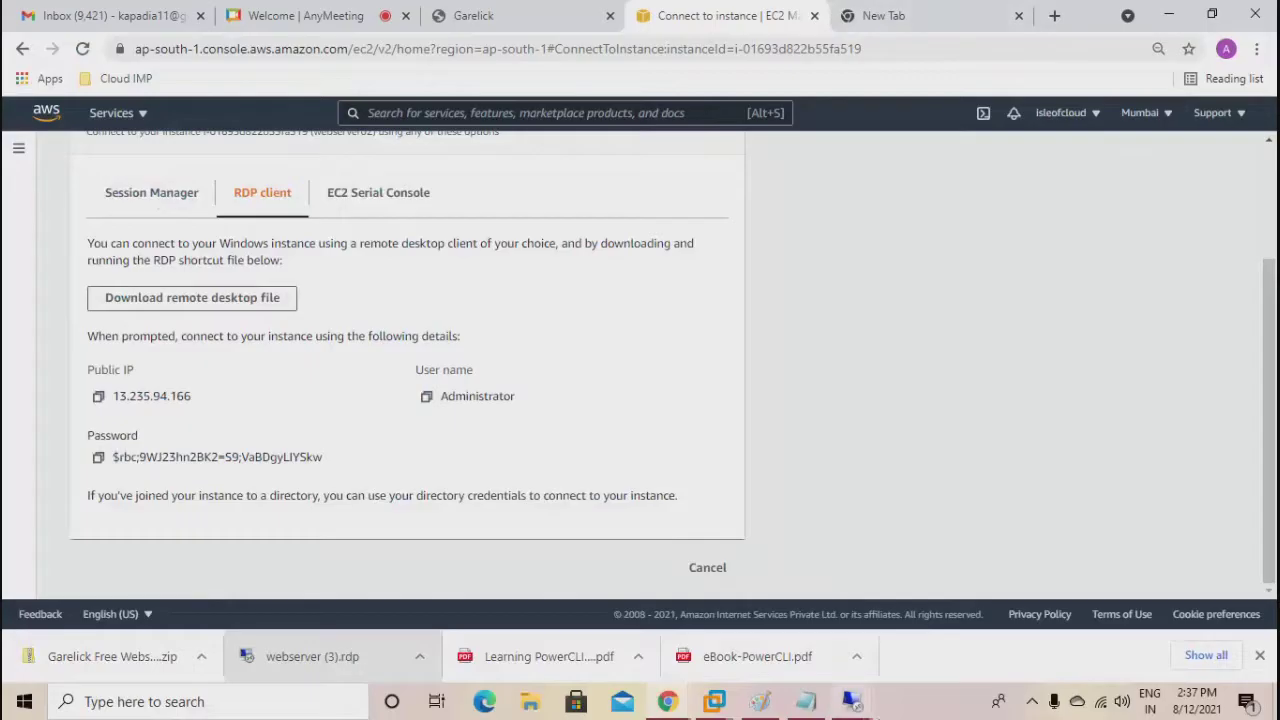
{"action": "left_click", "coordinate": [752, 703]}
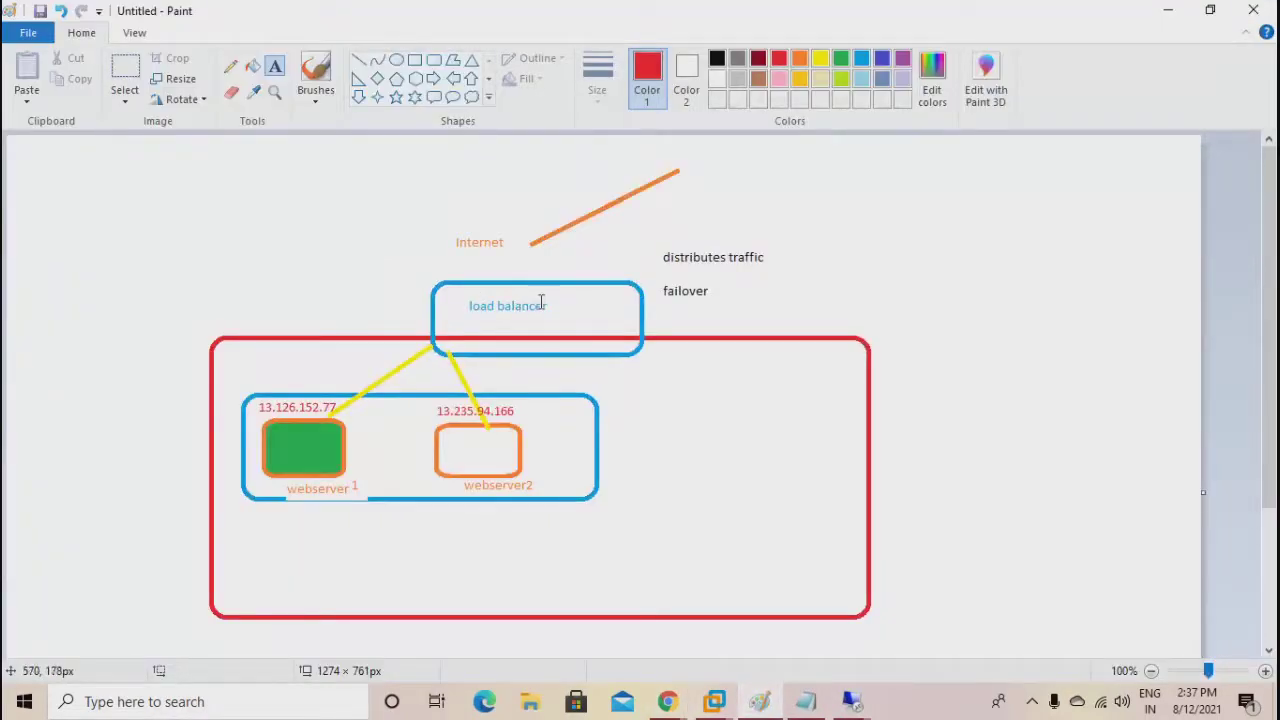
{"action": "left_click", "coordinate": [252, 66]}
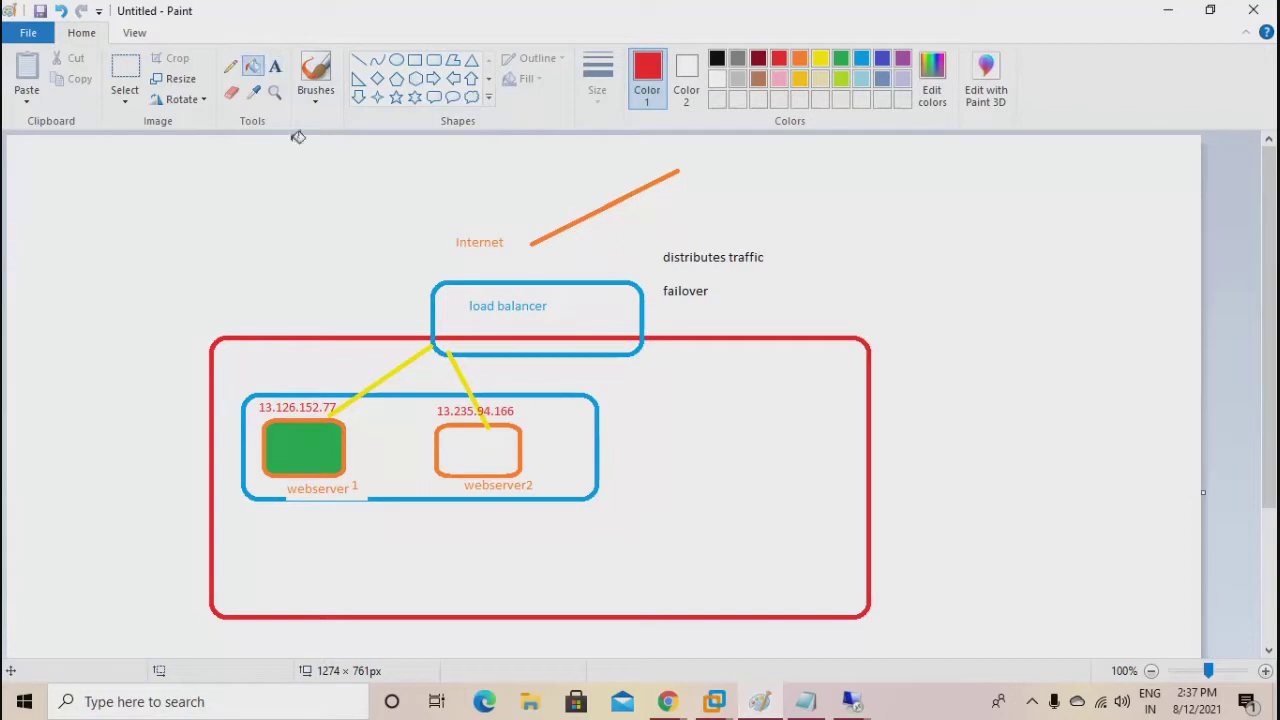
{"action": "left_click", "coordinate": [841, 58]}
{"action": "left_click", "coordinate": [490, 452]}
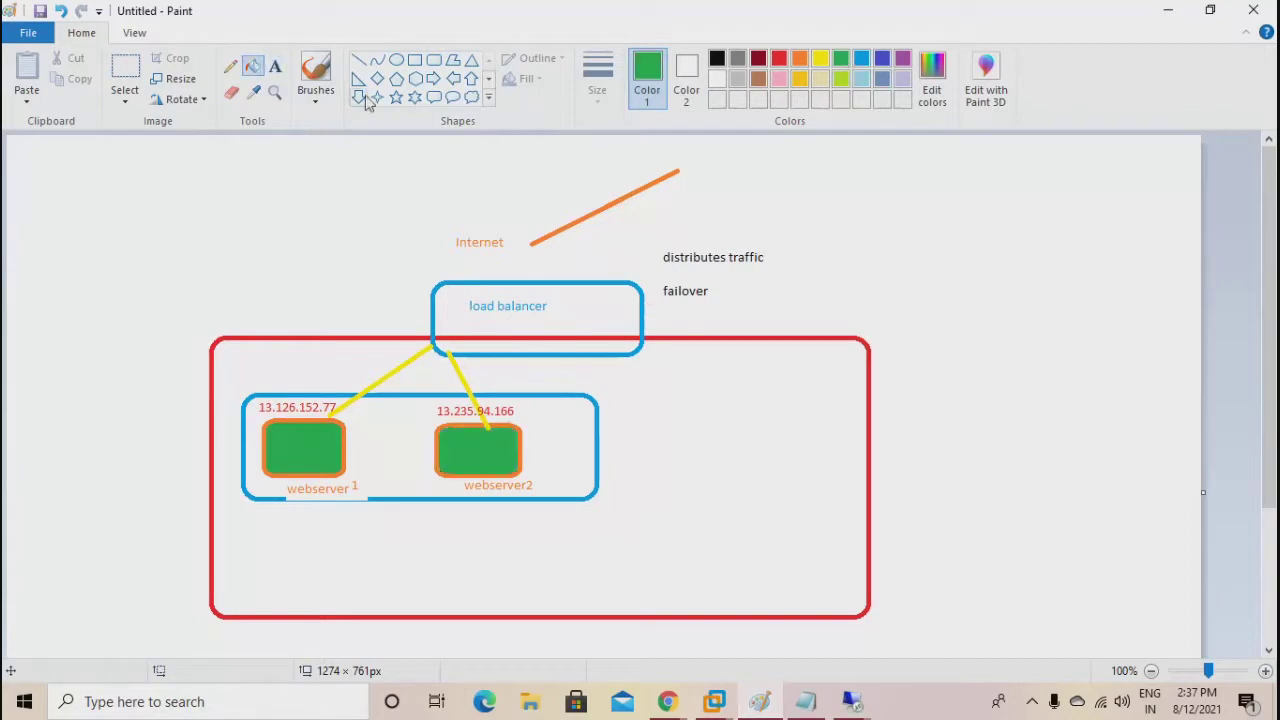
Add the text "public IP" in red beside the load balancer box, just below "failover".
{"action": "left_click", "coordinate": [281, 72]}
{"action": "left_click", "coordinate": [651, 316]}
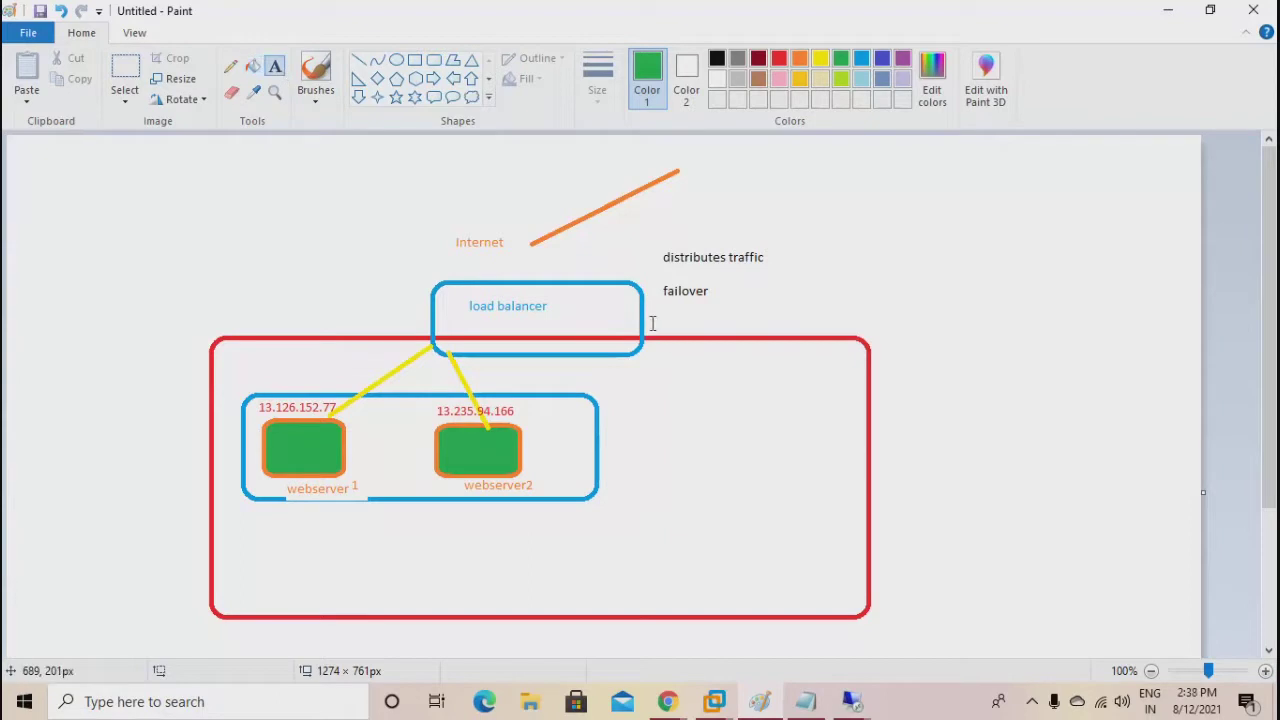
{"action": "type", "text": "public IP"}
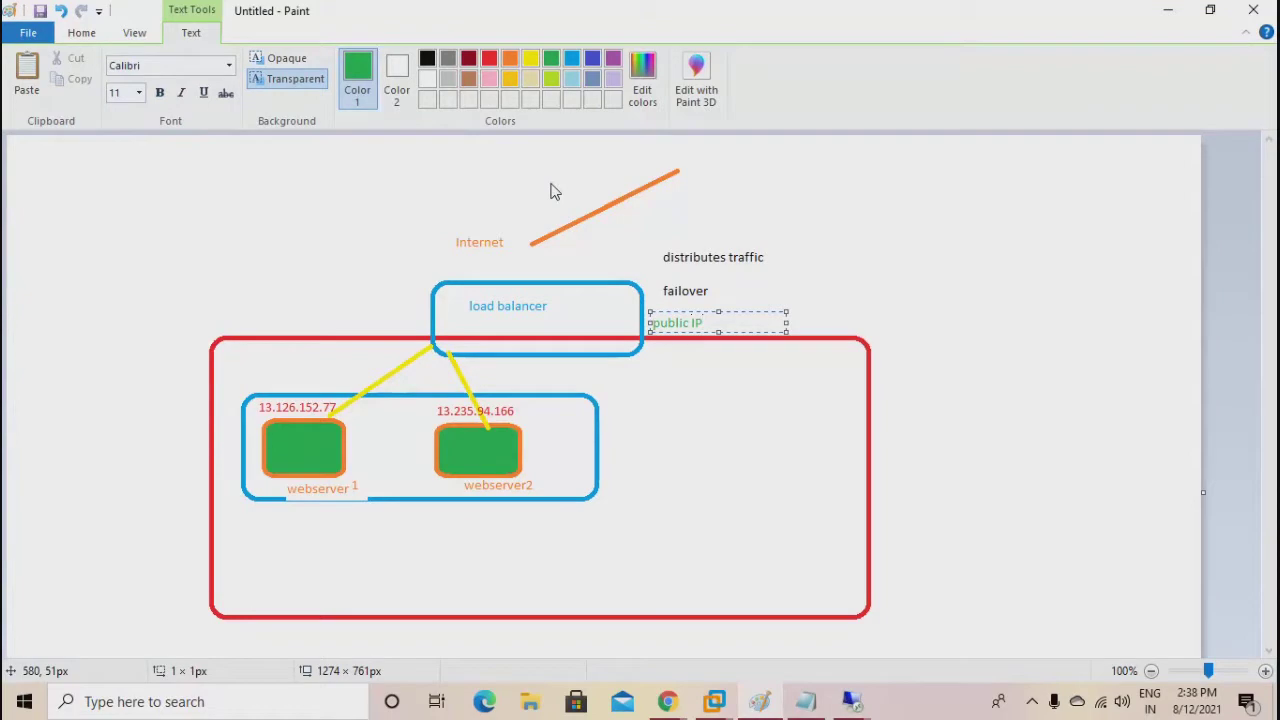
{"action": "key", "text": "shift+Left"}
{"action": "key", "text": "shift+Left"}
{"action": "key", "text": "shift+Left"}
{"action": "key", "text": "shift+Left"}
{"action": "key", "text": "shift+Left"}
{"action": "key", "text": "shift+Left"}
{"action": "key", "text": "shift+Left"}
{"action": "key", "text": "shift+Left"}
{"action": "key", "text": "shift+Left"}
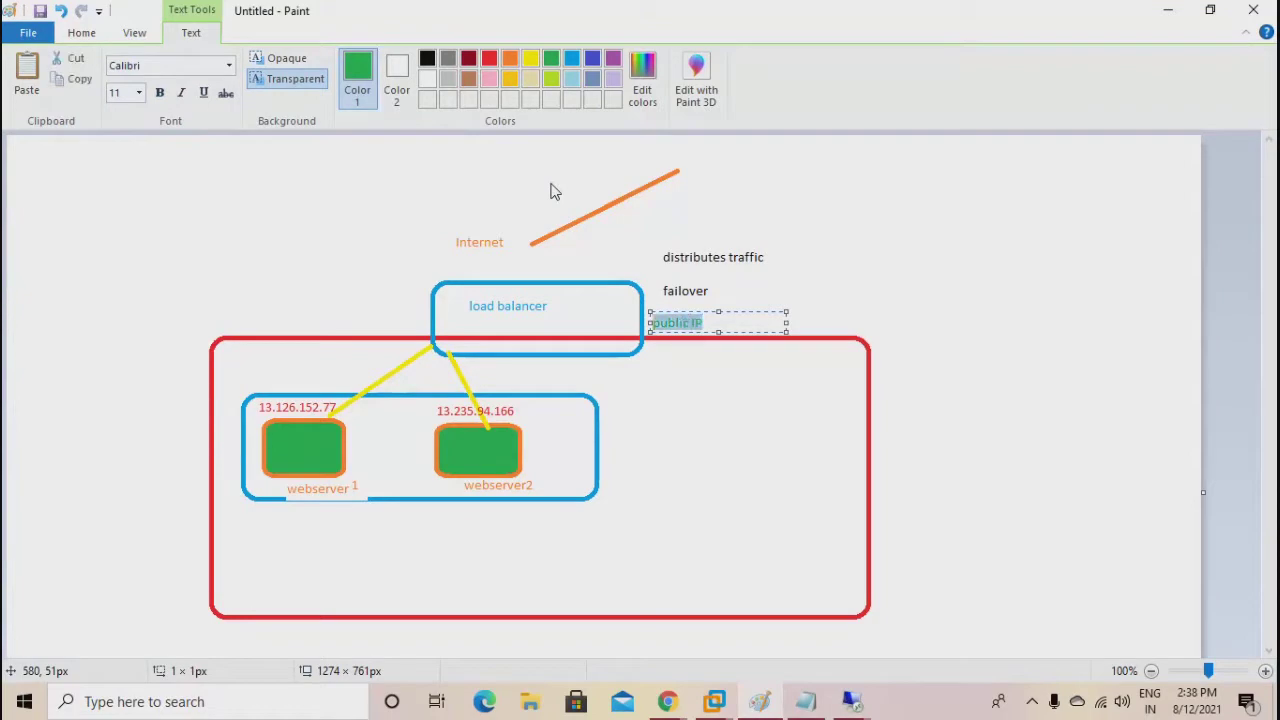
{"action": "left_click", "coordinate": [489, 58]}
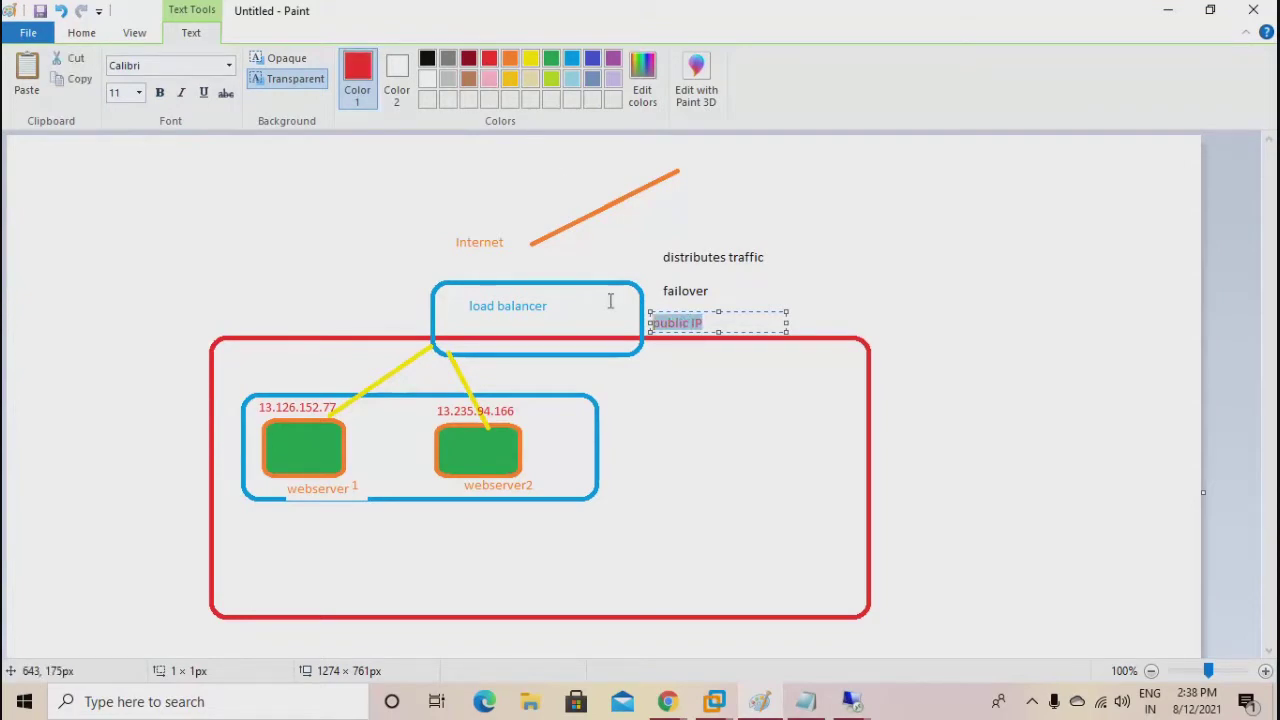
{"action": "left_click", "coordinate": [688, 340]}
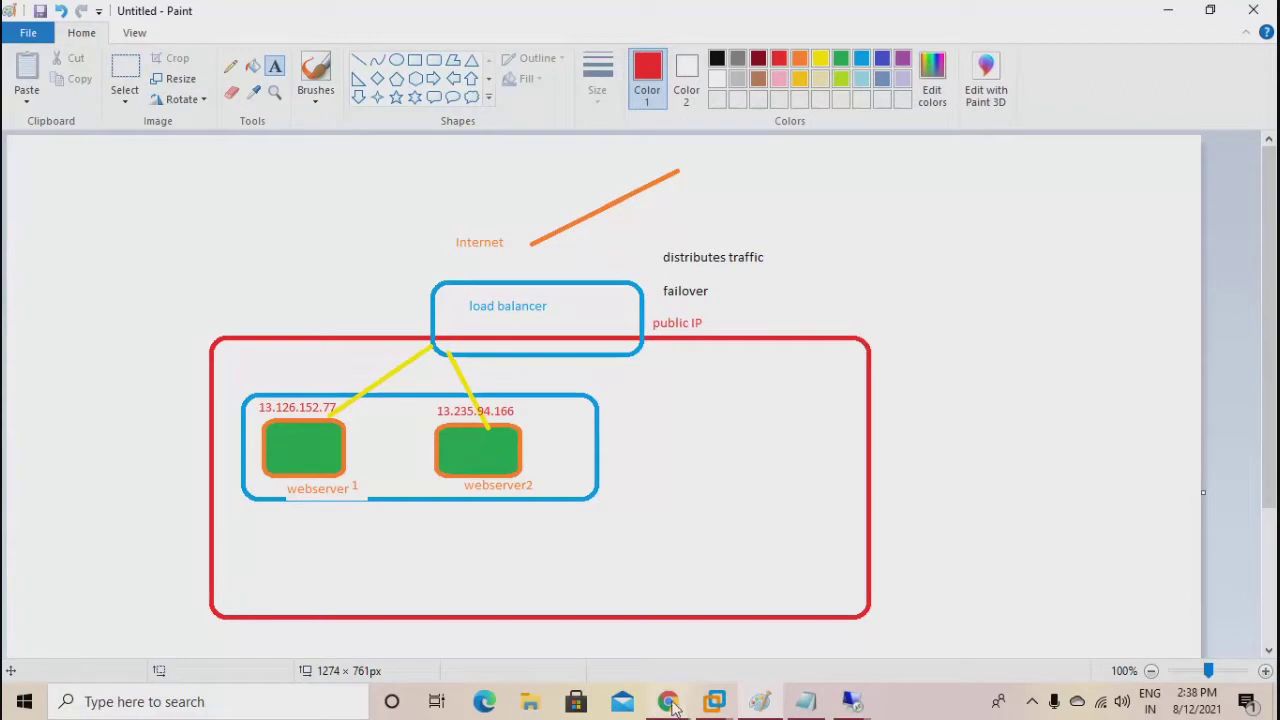
Return to the webserver02 Remote Desktop session and close the Add Roles and Features Wizard.
{"action": "mouse_move", "coordinate": [672, 706]}
{"action": "left_click", "coordinate": [618, 639]}
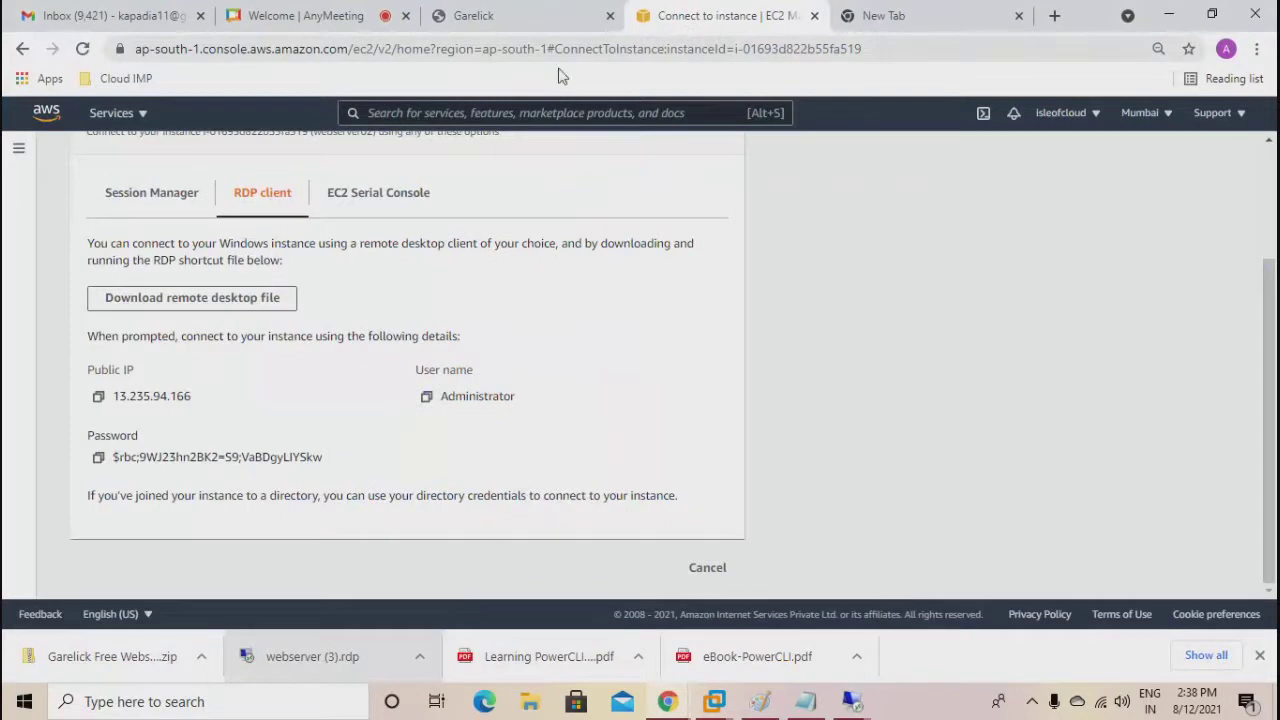
{"action": "mouse_move", "coordinate": [851, 701]}
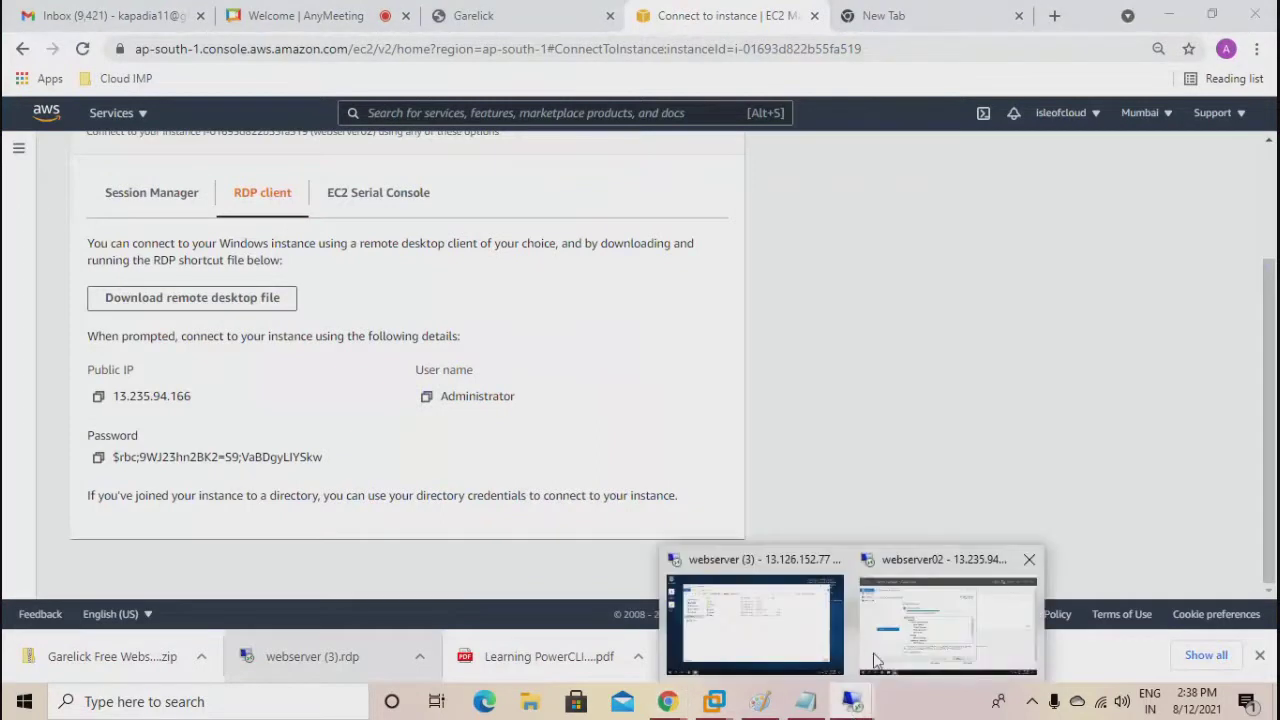
{"action": "left_click", "coordinate": [876, 660]}
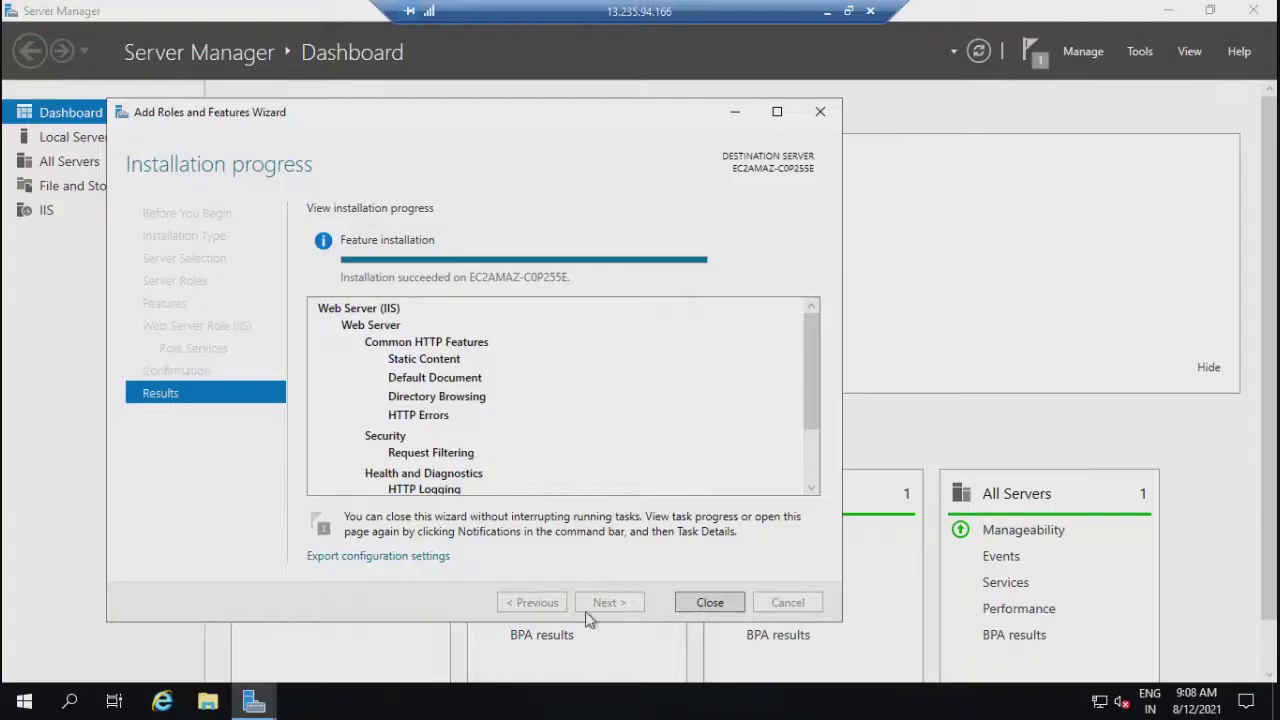
{"action": "left_click", "coordinate": [700, 602]}
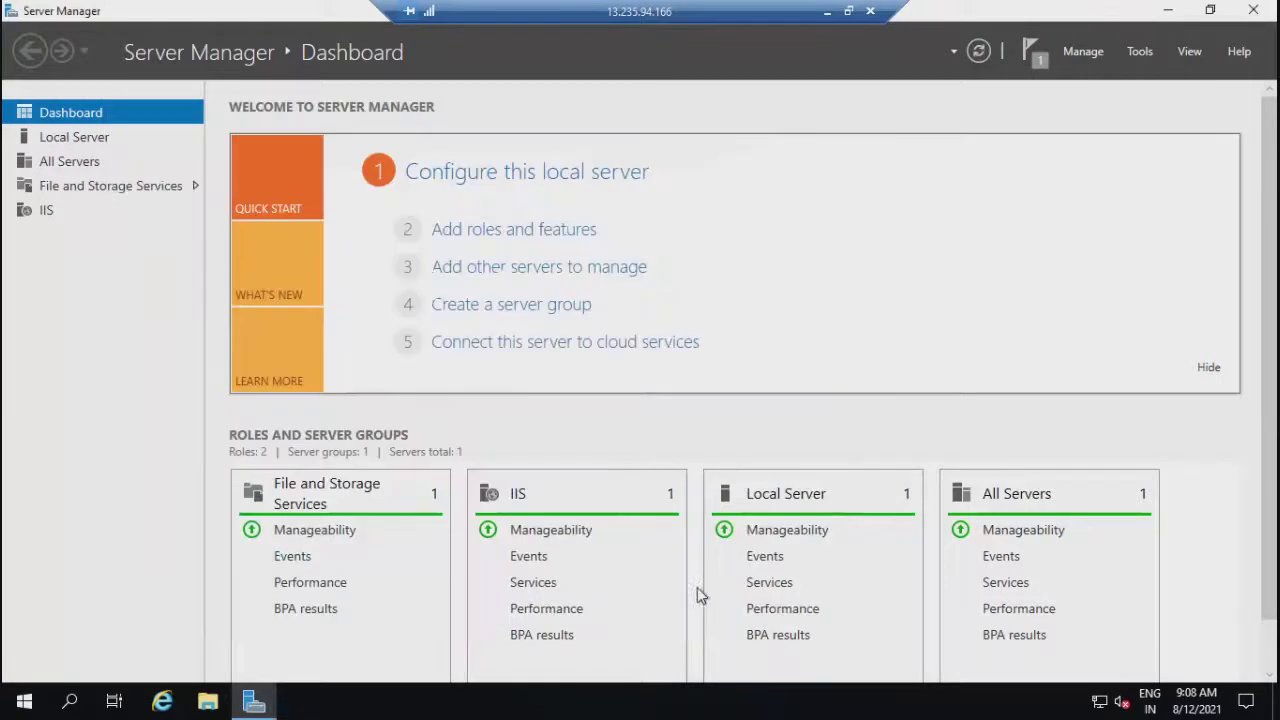
Copy webserver02's public IP from the EC2 connection details and open 13.235.94.166 in the empty browser tab.
{"action": "left_click", "coordinate": [826, 11]}
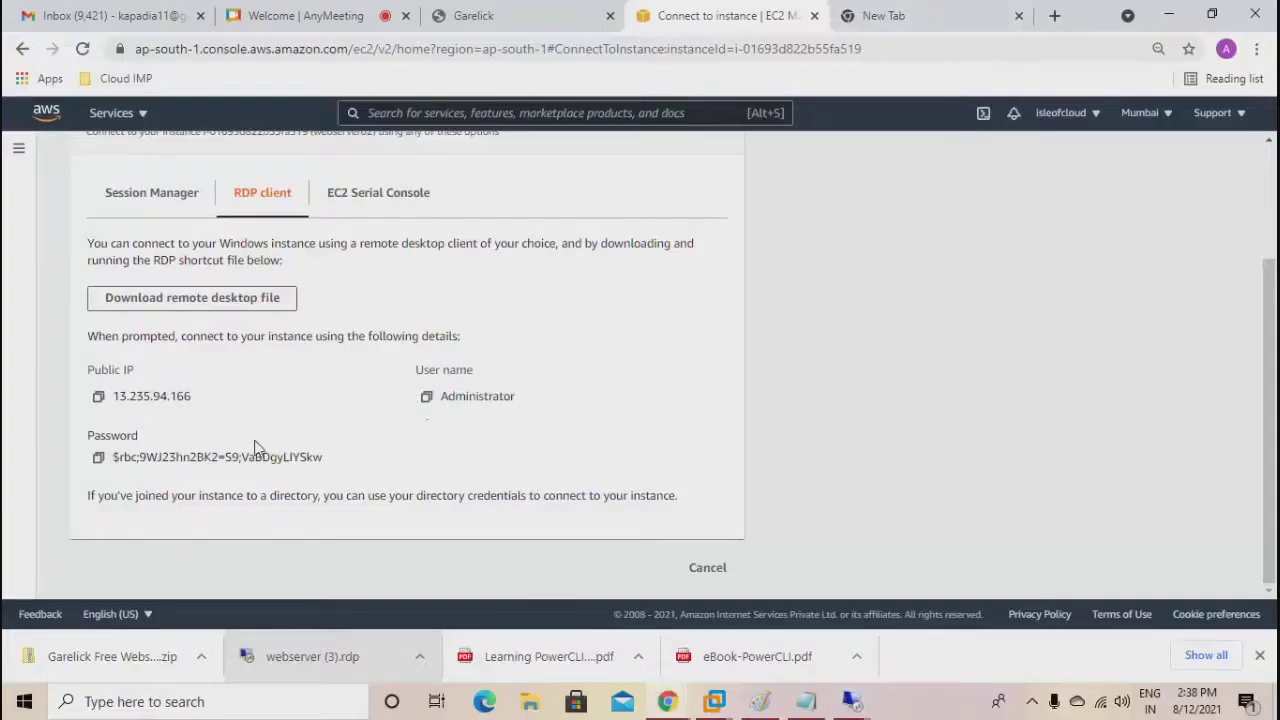
{"action": "scroll", "coordinate": [254, 447], "scroll_direction": "up", "scroll_amount": 2}
{"action": "left_click", "coordinate": [98, 490]}
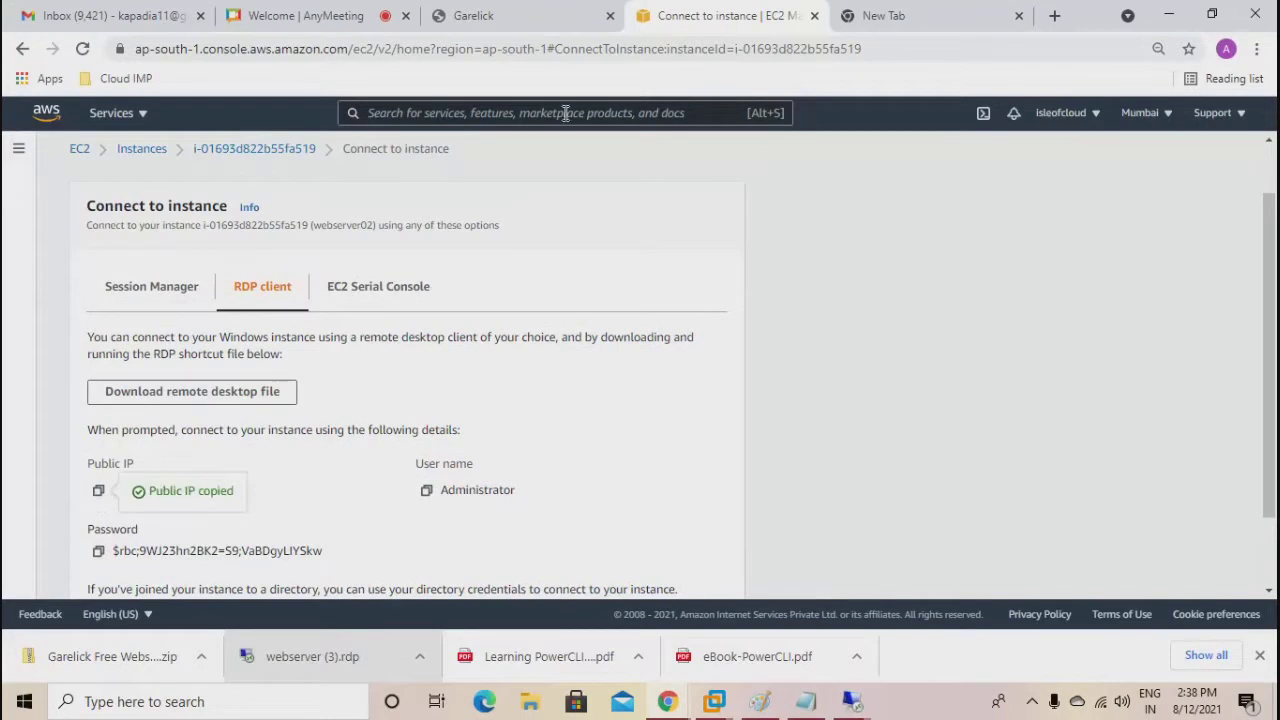
{"action": "left_click", "coordinate": [848, 17]}
{"action": "right_click", "coordinate": [401, 49]}
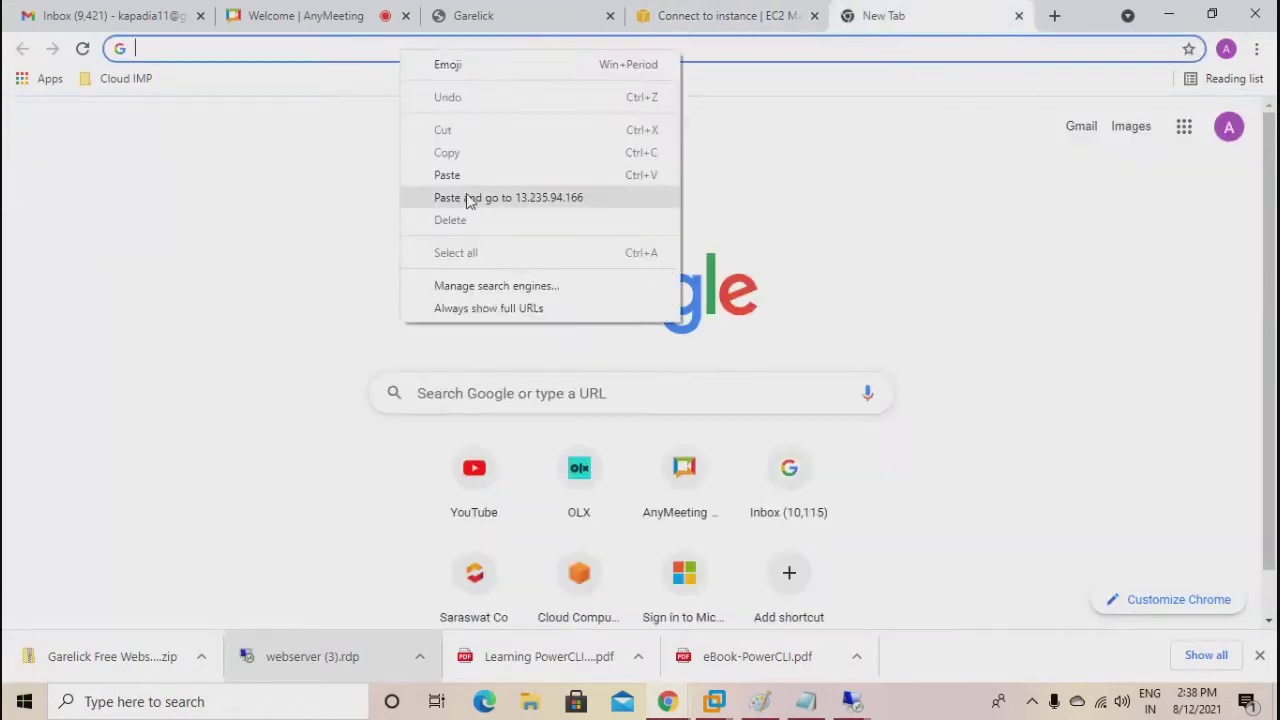
{"action": "left_click", "coordinate": [473, 205]}
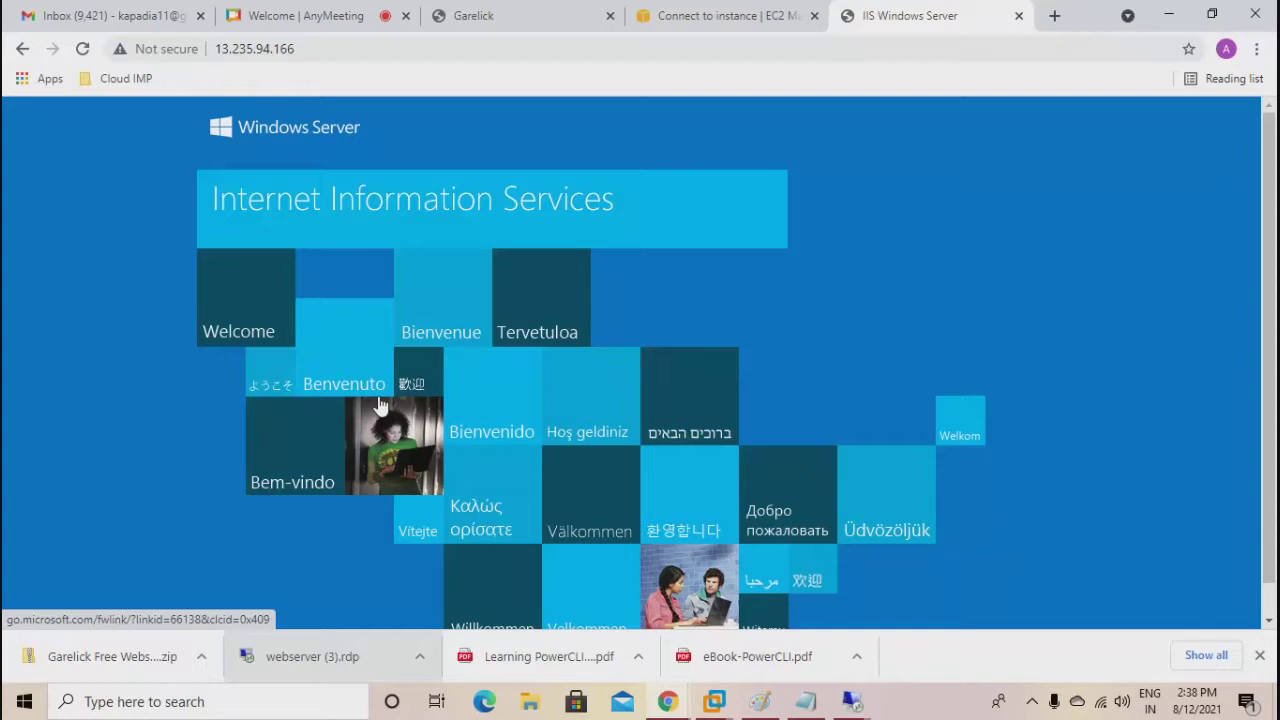
{"action": "left_click", "coordinate": [760, 707]}
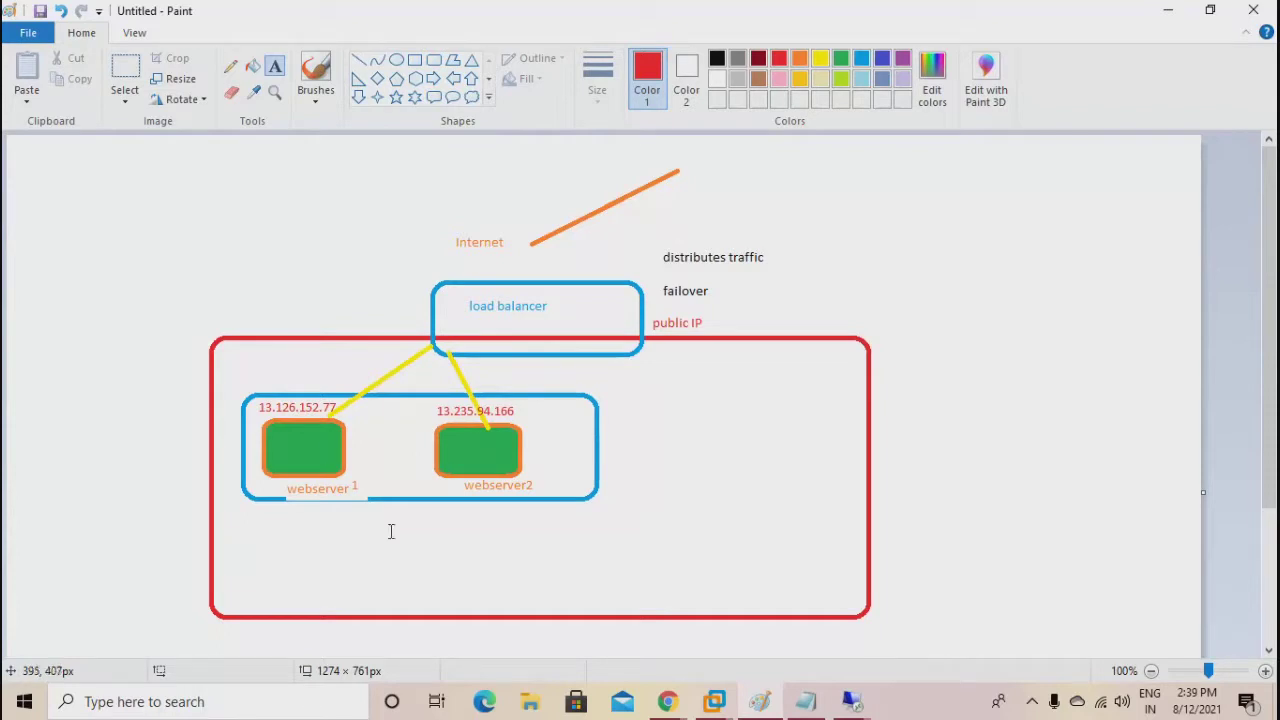
{"action": "mouse_move", "coordinate": [676, 706]}
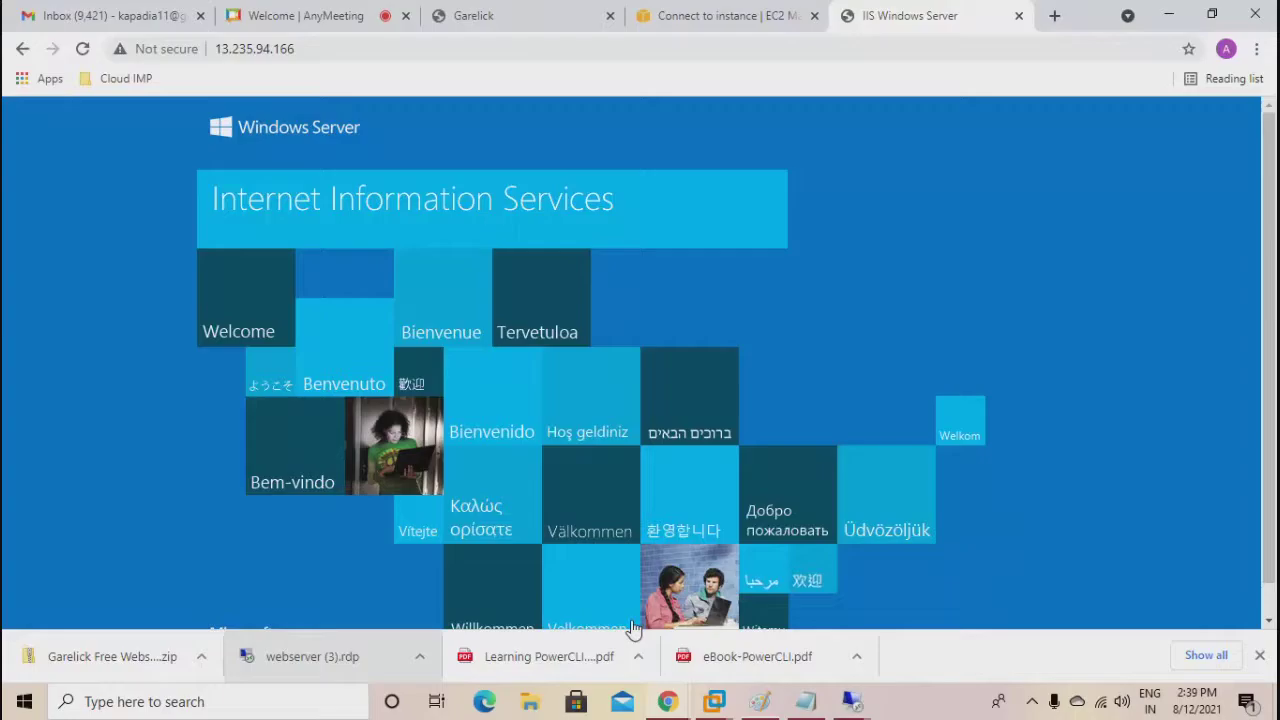
{"action": "left_click", "coordinate": [632, 617]}
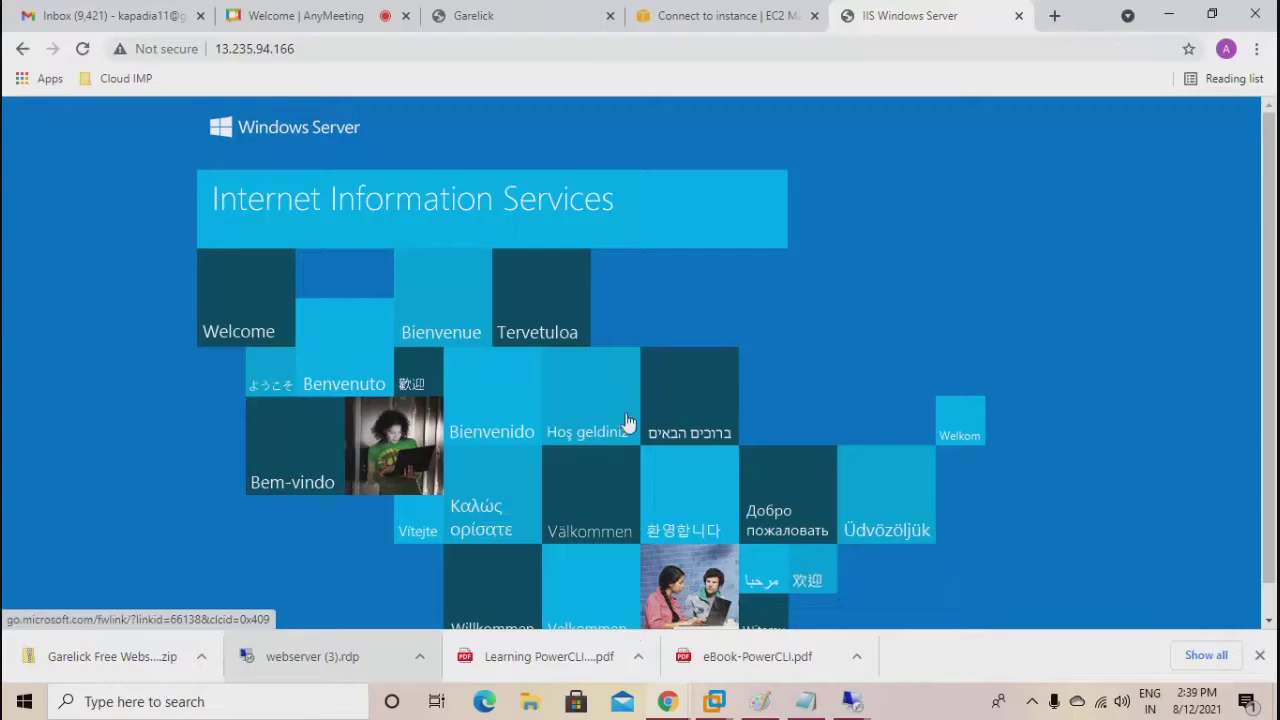
{"action": "left_click", "coordinate": [305, 49]}
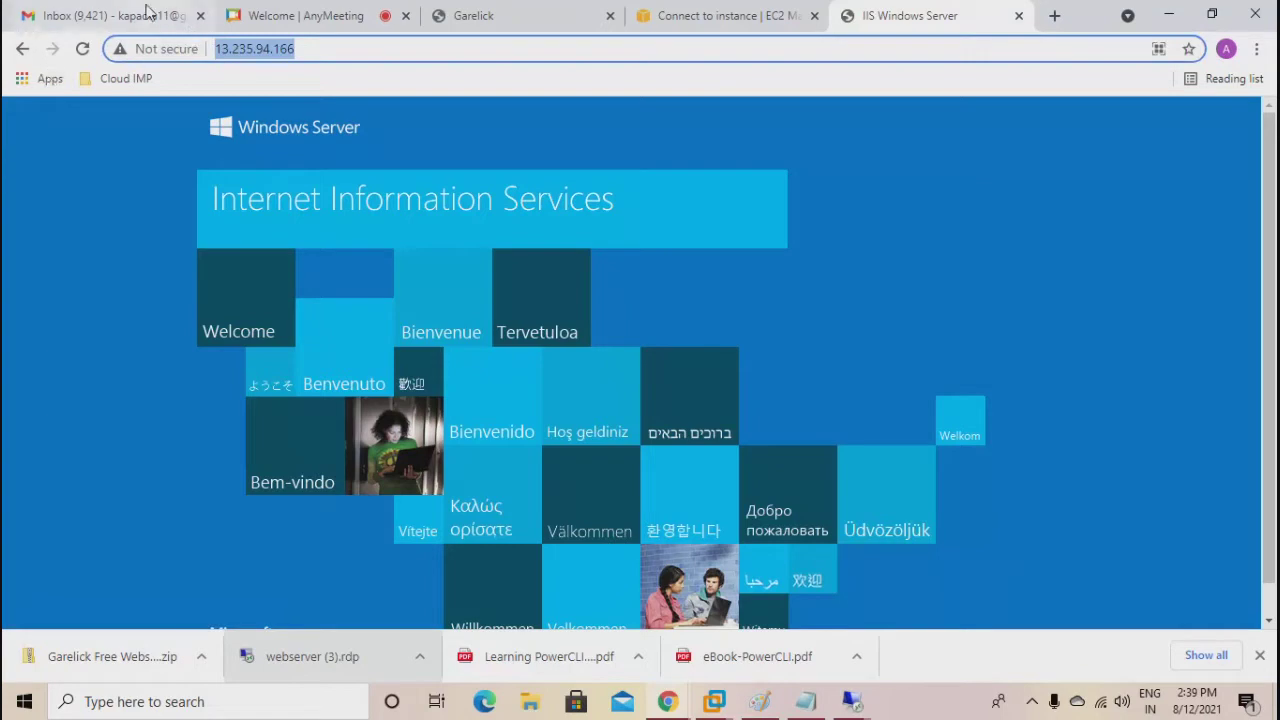
{"action": "left_click", "coordinate": [300, 15]}
{"action": "left_click", "coordinate": [116, 581]}
{"action": "key", "text": "ctrl+v"}
{"action": "key", "text": "Return"}
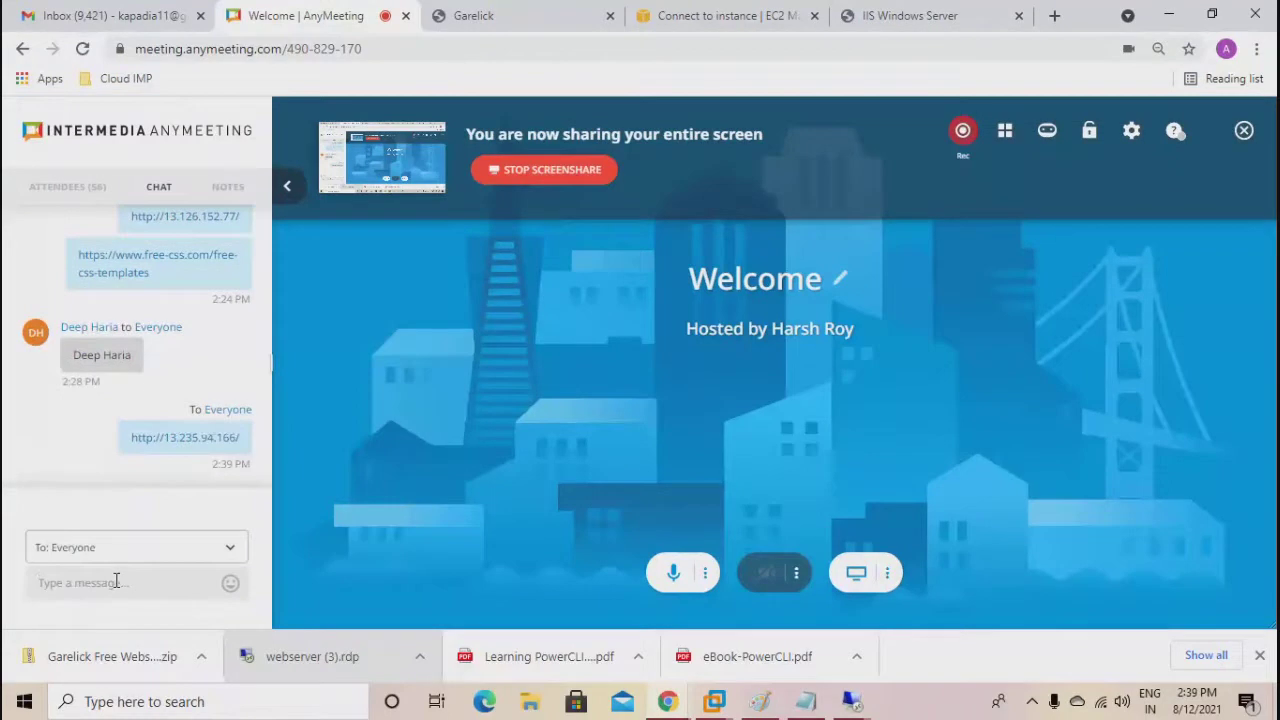
{"action": "scroll", "coordinate": [143, 374], "scroll_direction": "up", "scroll_amount": 5}
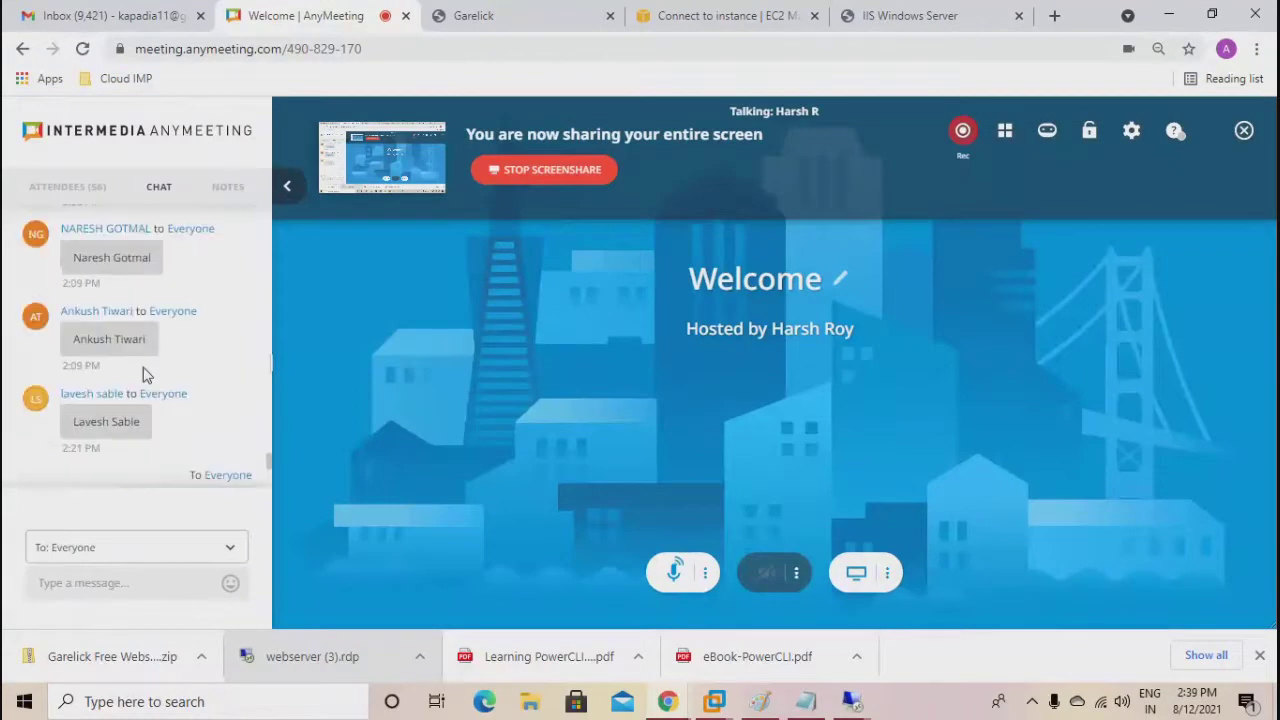
{"action": "scroll", "coordinate": [143, 374], "scroll_direction": "up", "scroll_amount": 8}
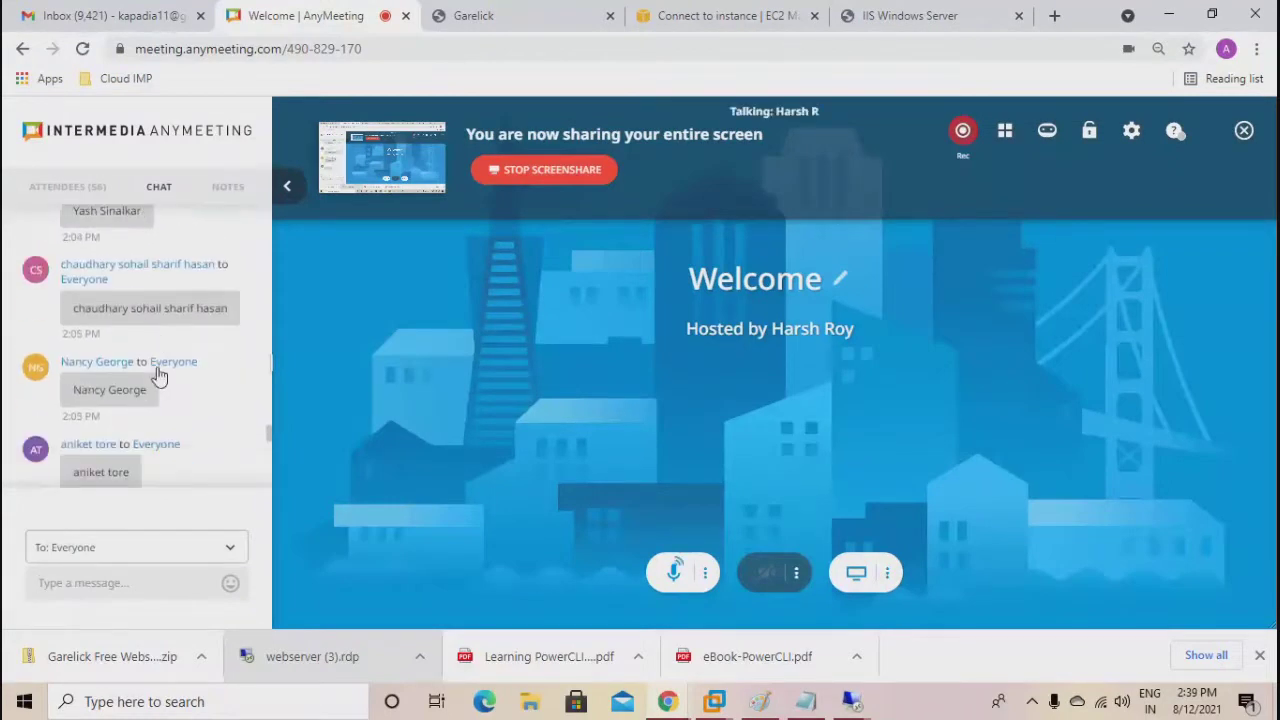
{"action": "scroll", "coordinate": [157, 372], "scroll_direction": "down", "scroll_amount": 12}
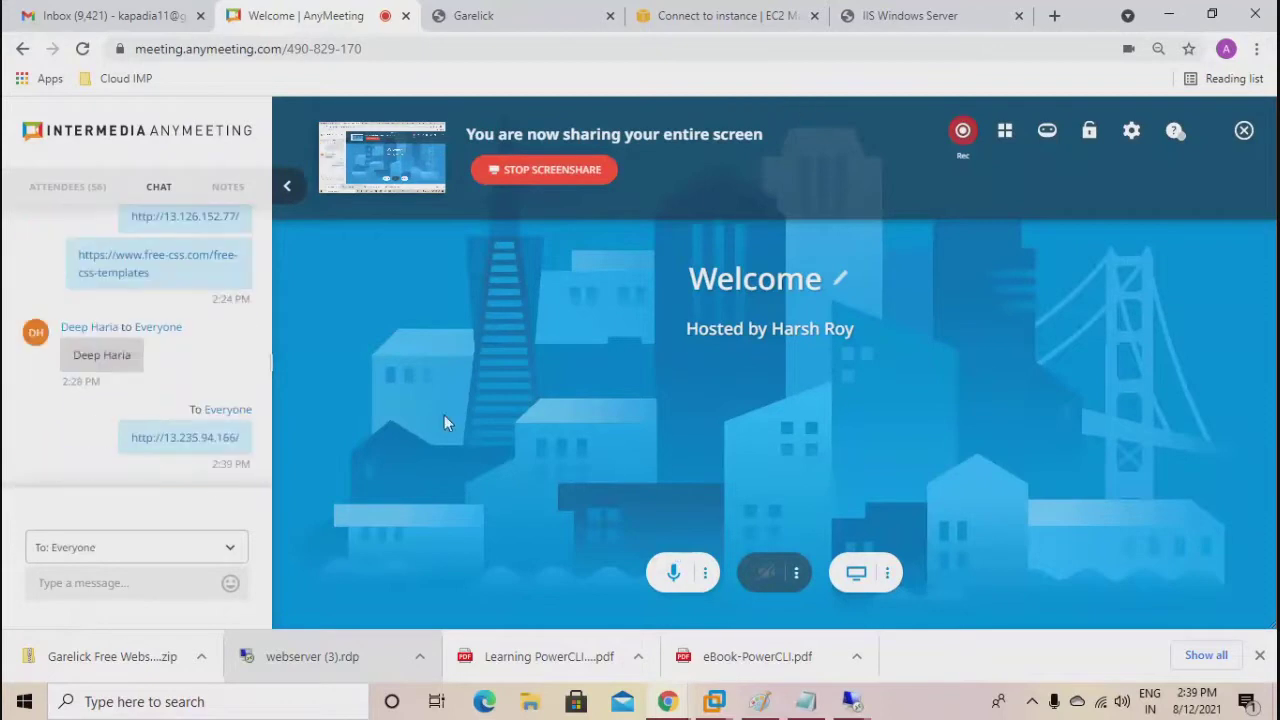
Close the IIS Windows Server and Garelick browser tabs, and go to the EC2 dashboard.
{"action": "left_click", "coordinate": [960, 16]}
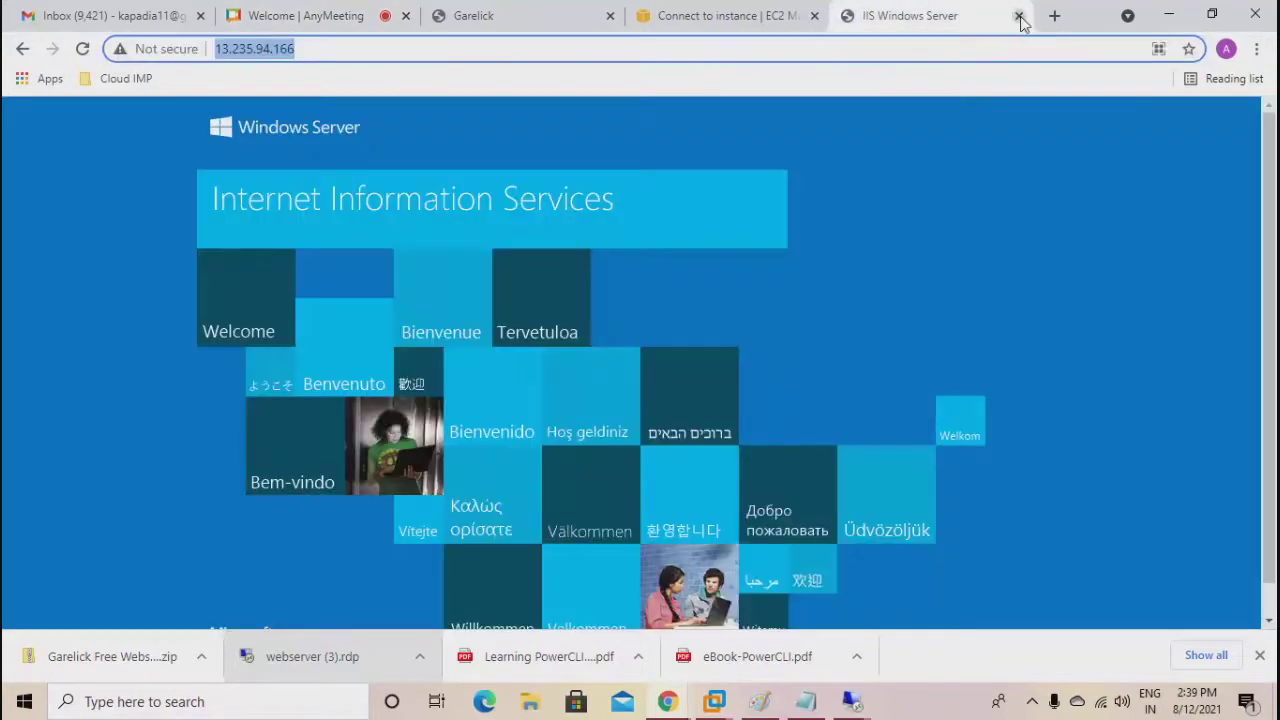
{"action": "left_click", "coordinate": [1019, 16]}
{"action": "left_click", "coordinate": [571, 15]}
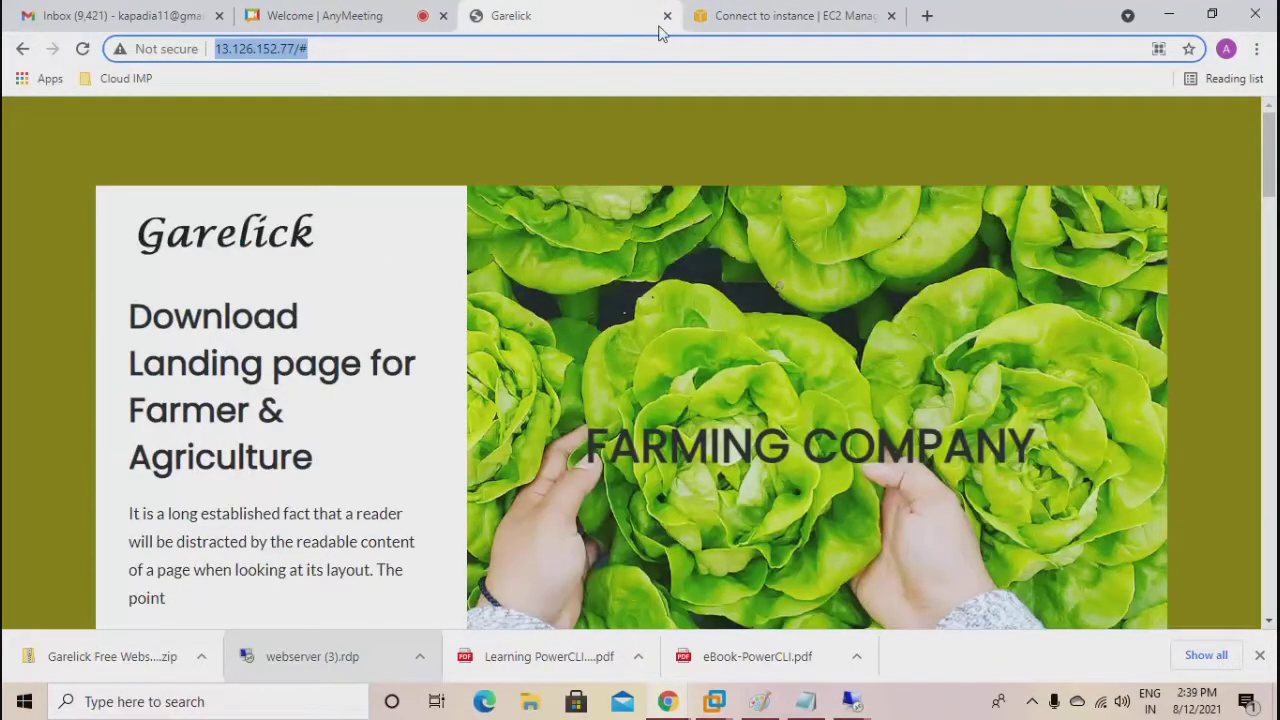
{"action": "left_click", "coordinate": [667, 16]}
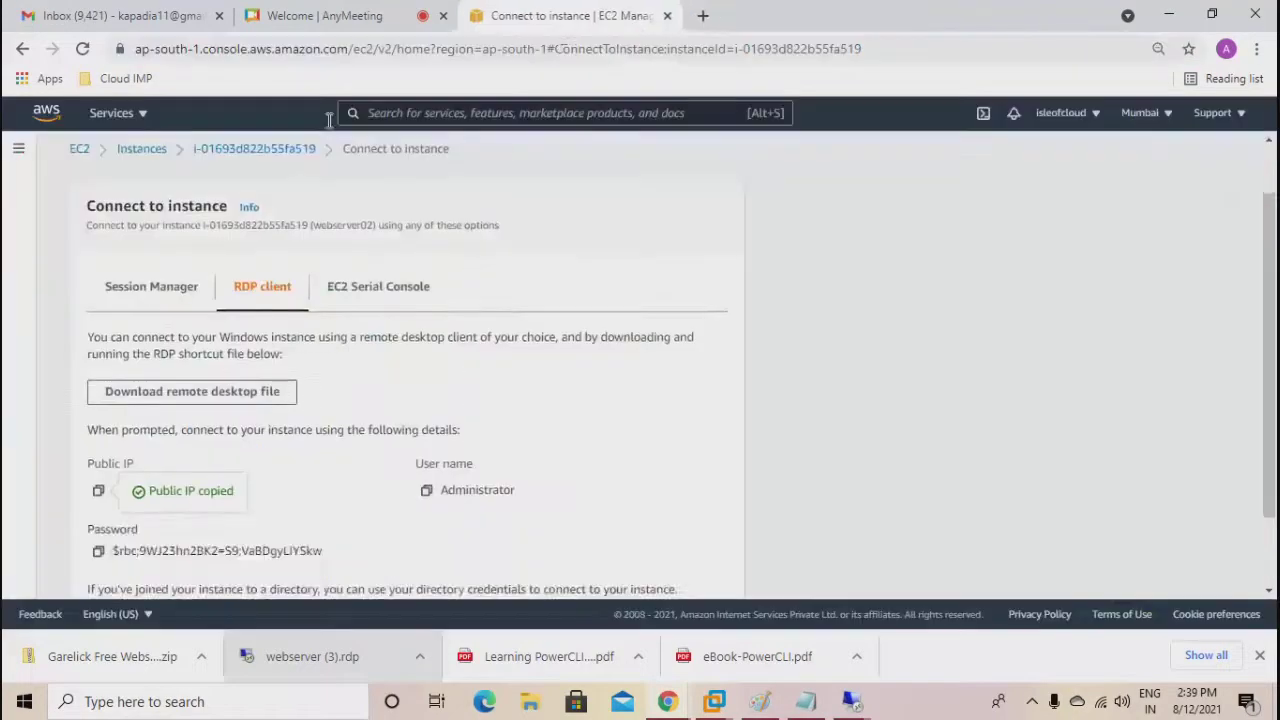
{"action": "left_click", "coordinate": [74, 218]}
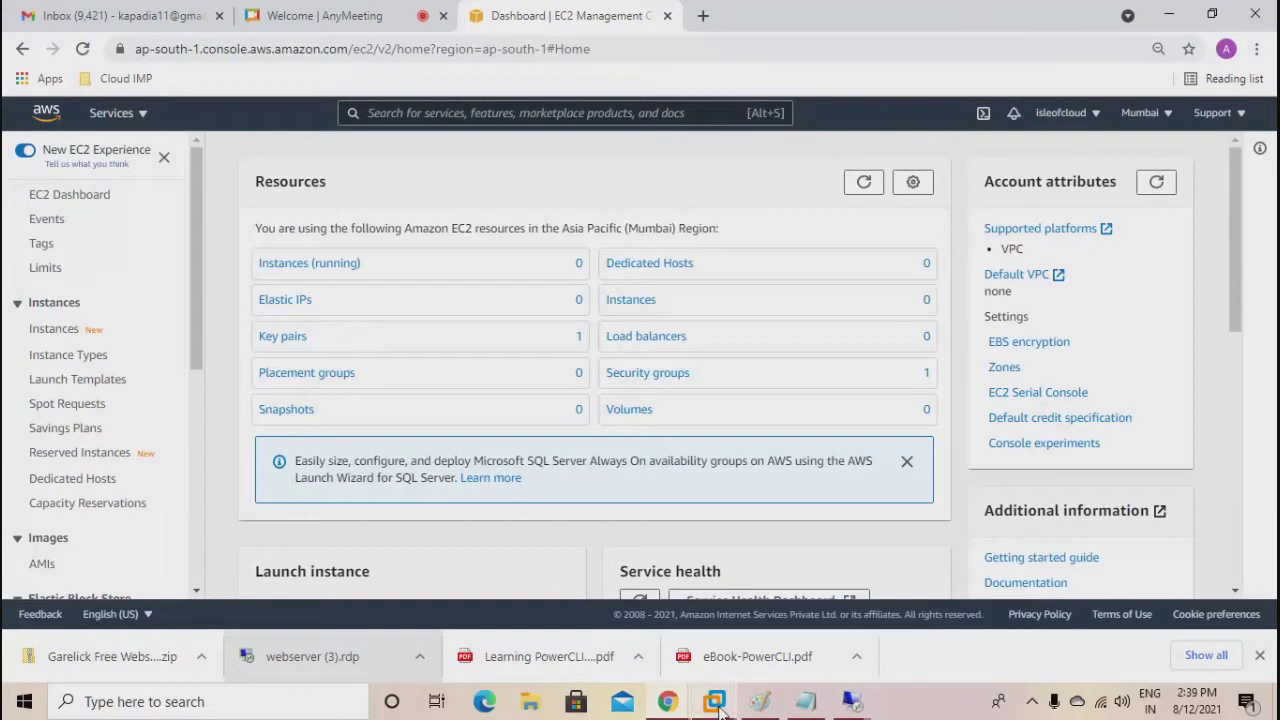
In the Notepad notes under 10a, add "(note: this option creates replica of instance configuration and not webserver role) so add webserver role from server manager.".
{"action": "left_click", "coordinate": [760, 701]}
{"action": "left_click_drag", "start_coordinate": [26, 423], "coordinate": [826, 449]}
{"action": "left_click", "coordinate": [664, 481]}
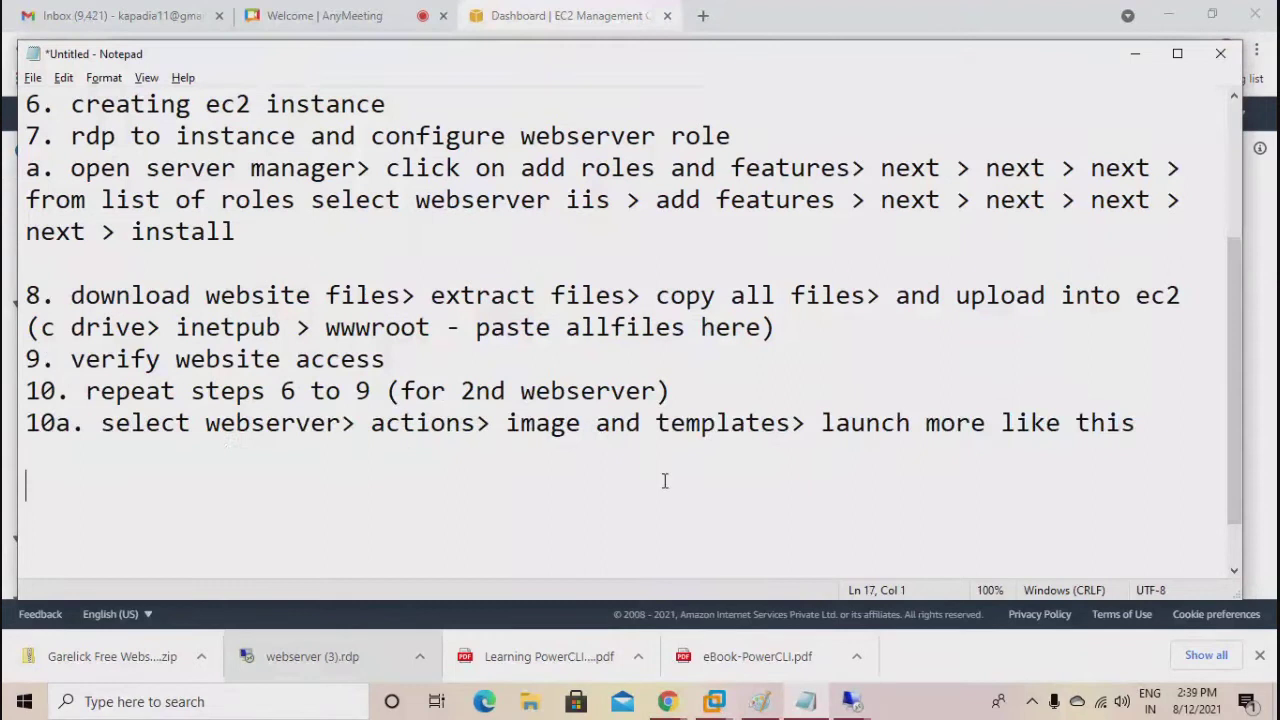
{"action": "key", "text": "BackSpace"}
{"action": "type", "text": "(note: this option creates replica of "}
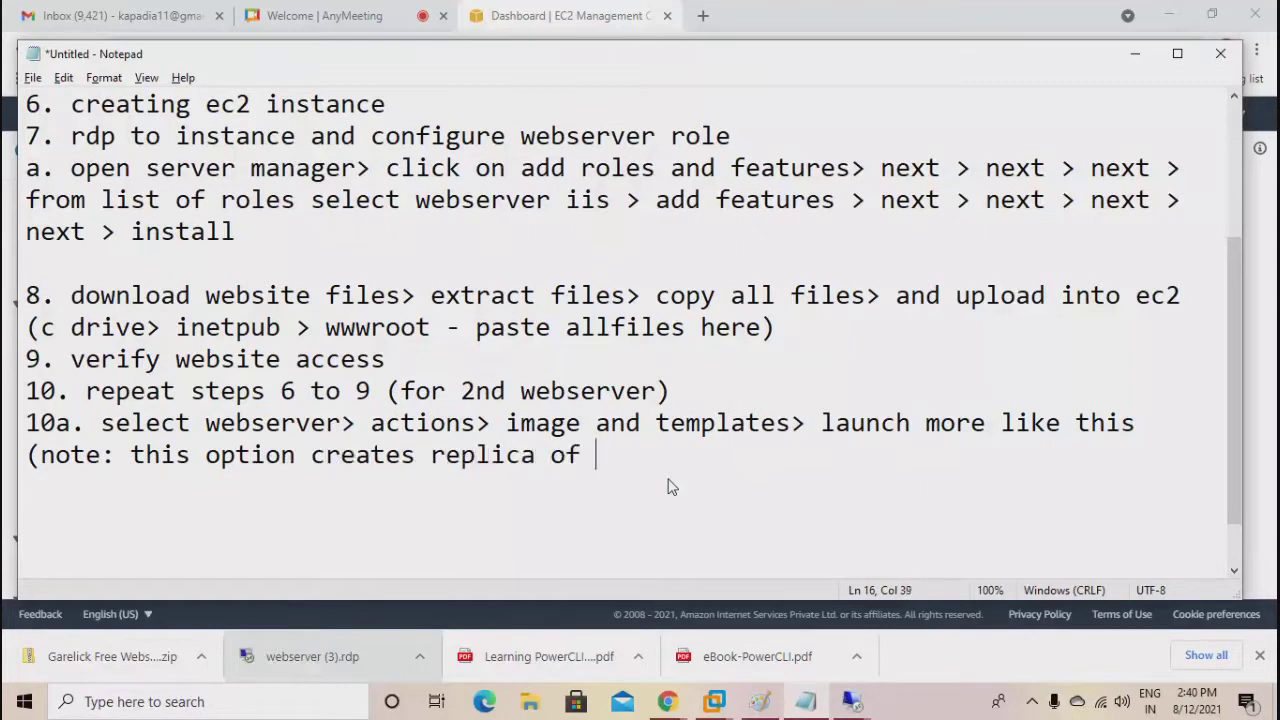
{"action": "type", "text": "instance "}
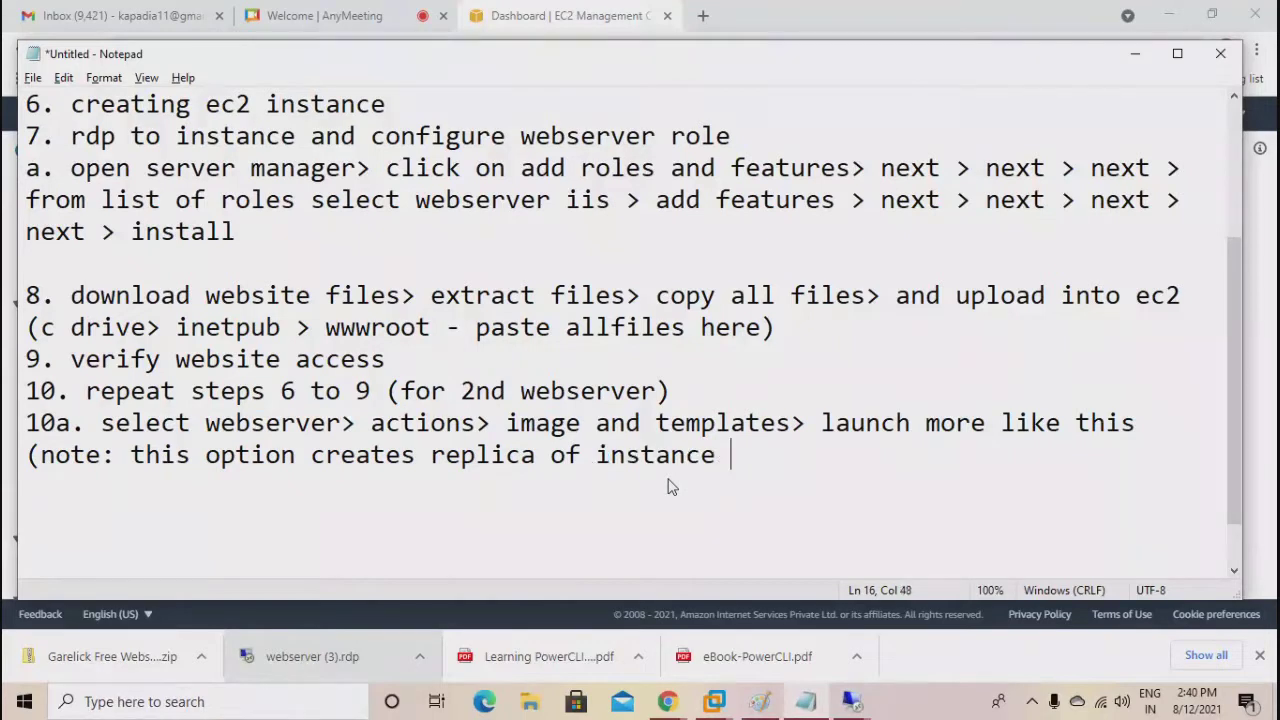
{"action": "type", "text": "configuration"}
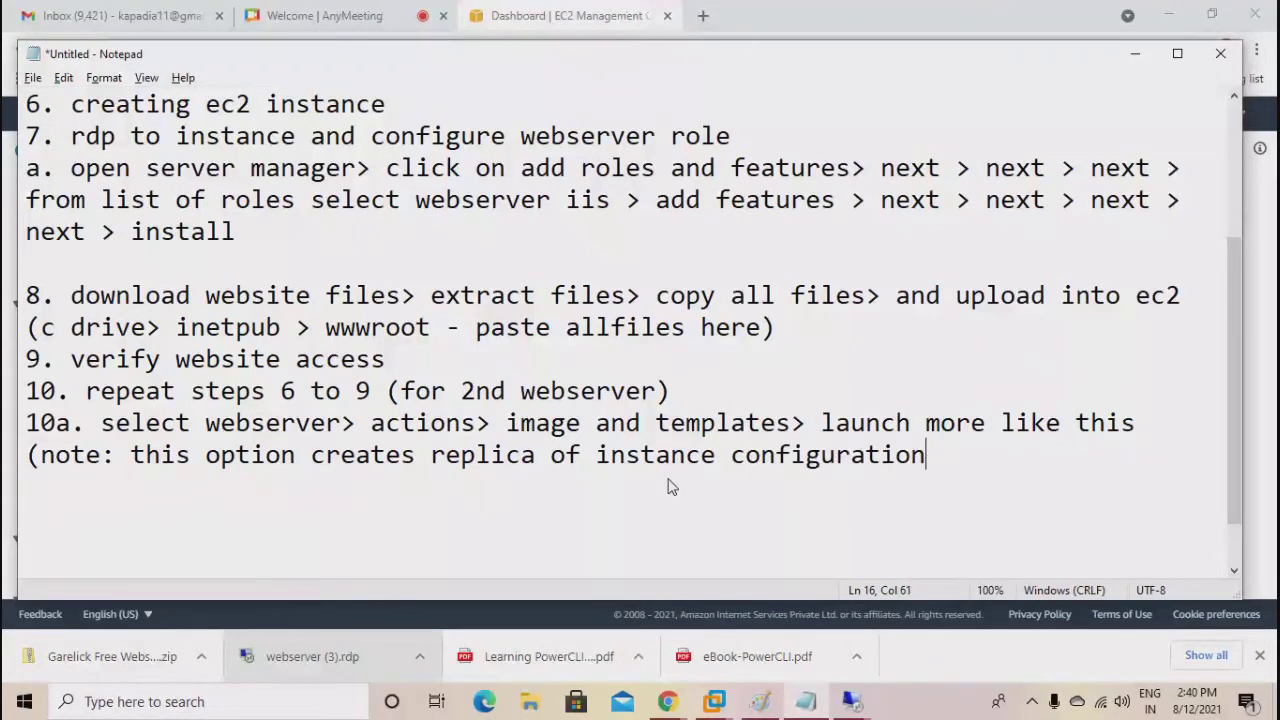
{"action": "type", "text": " and note "}
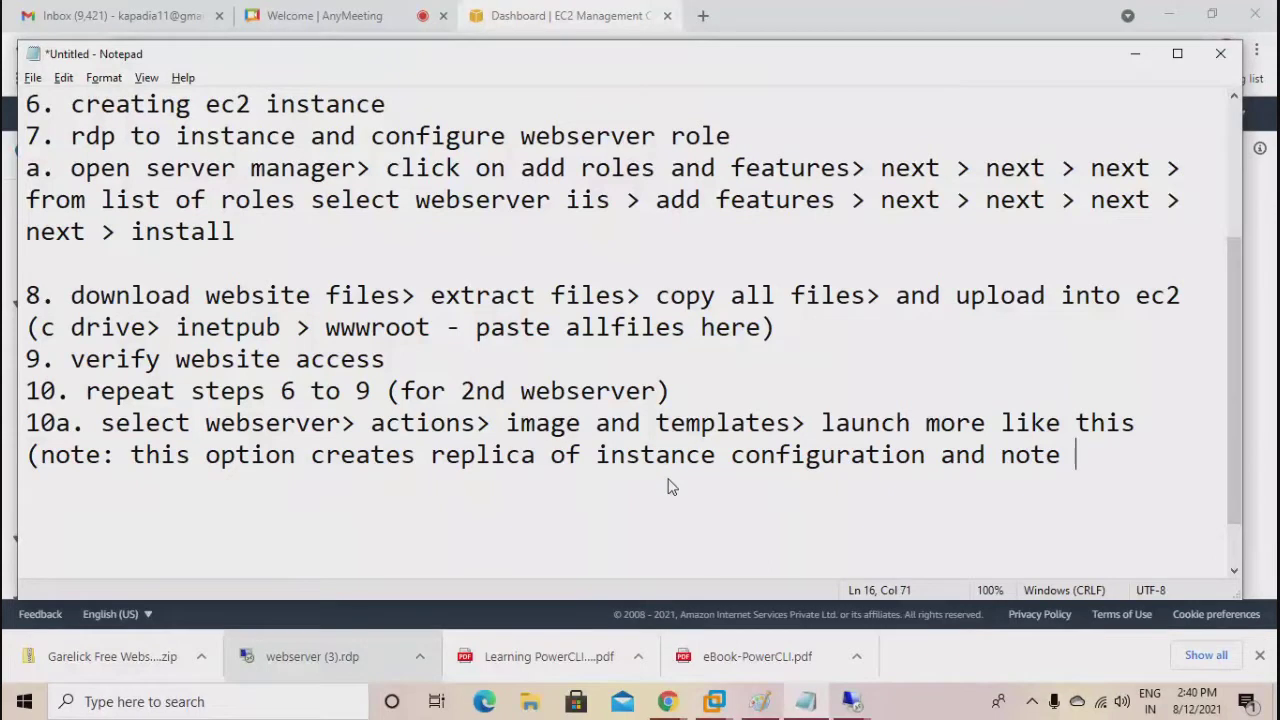
{"action": "type", "text": "webserver role) so add webserver role from server man"}
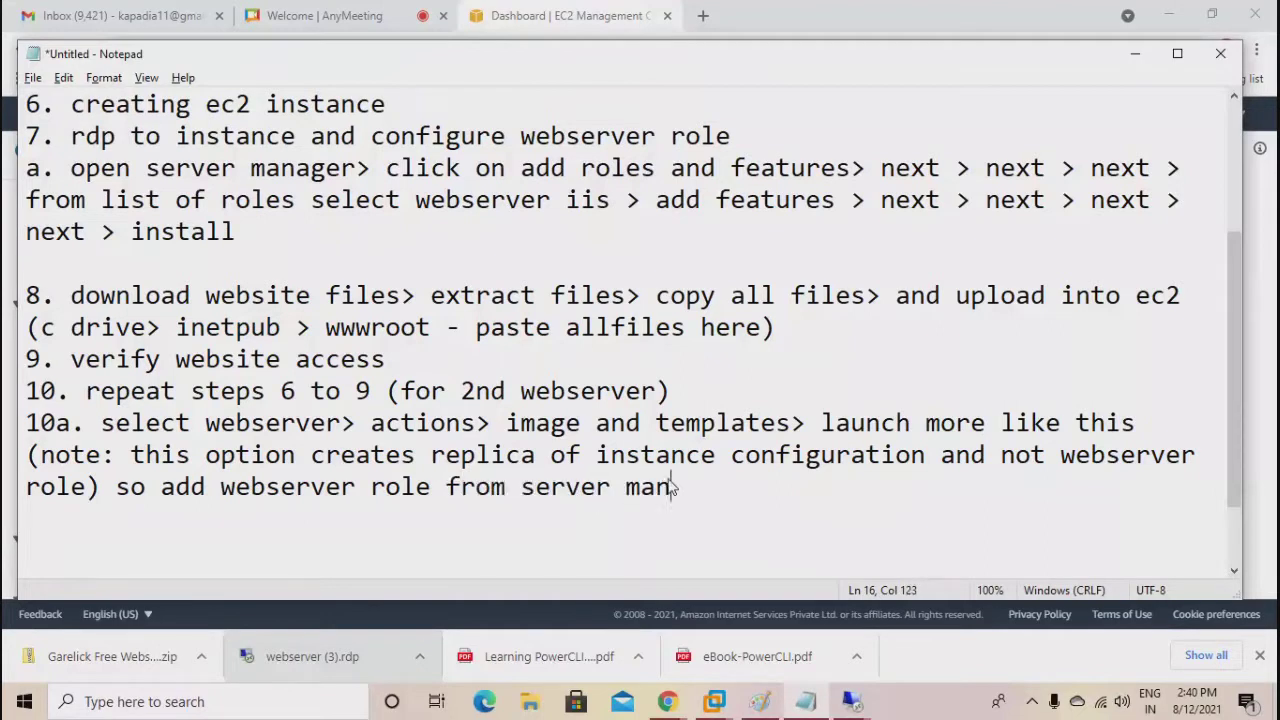
{"action": "type", "text": "ager."}
Start item 11 on a new line and extend the sentence above it to end with "and verify access.".
{"action": "key", "text": "Return"}
{"action": "type", "text": "11."}
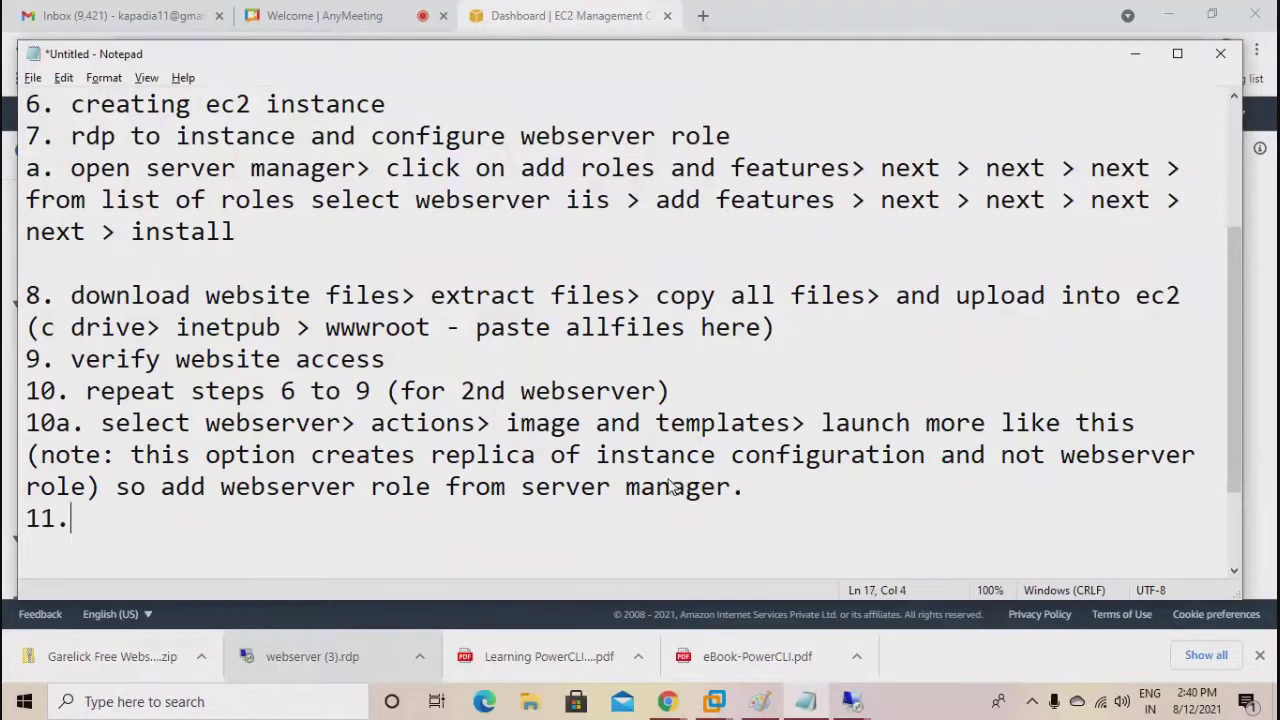
{"action": "type", "text": "."}
{"action": "key", "text": "Up"}
{"action": "key", "text": "End"}
{"action": "key", "text": "BackSpace"}
{"action": "type", "text": "and verify a"}
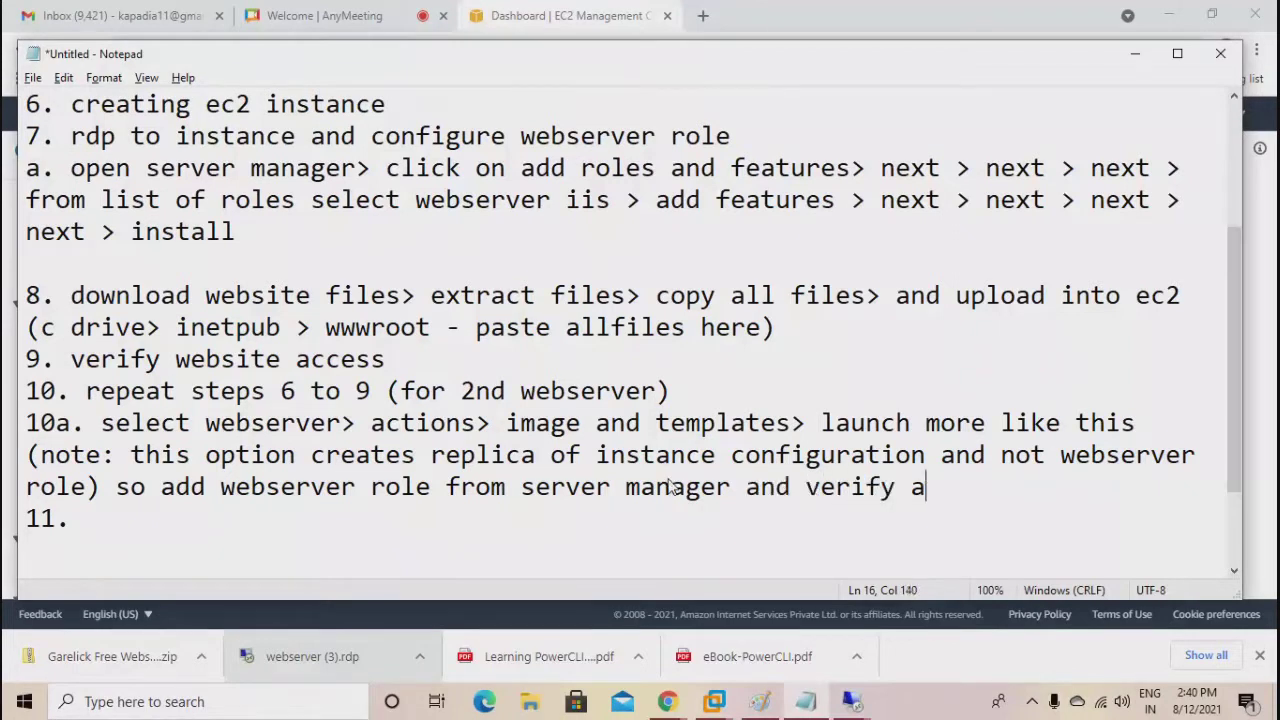
{"action": "type", "text": "ccess."}
{"action": "key", "text": "Down"}
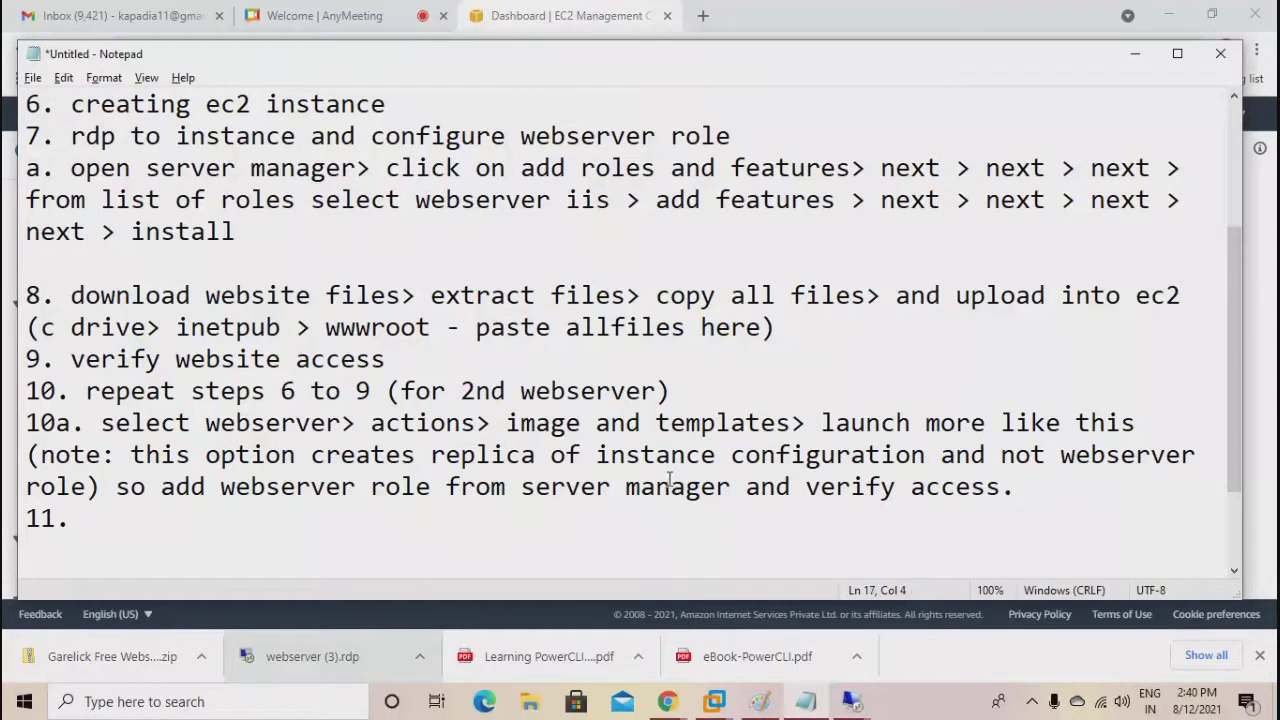
Write item 11 of the notes as "create load balancer and get public ip of load balancer".
{"action": "type", "text": "create lo"}
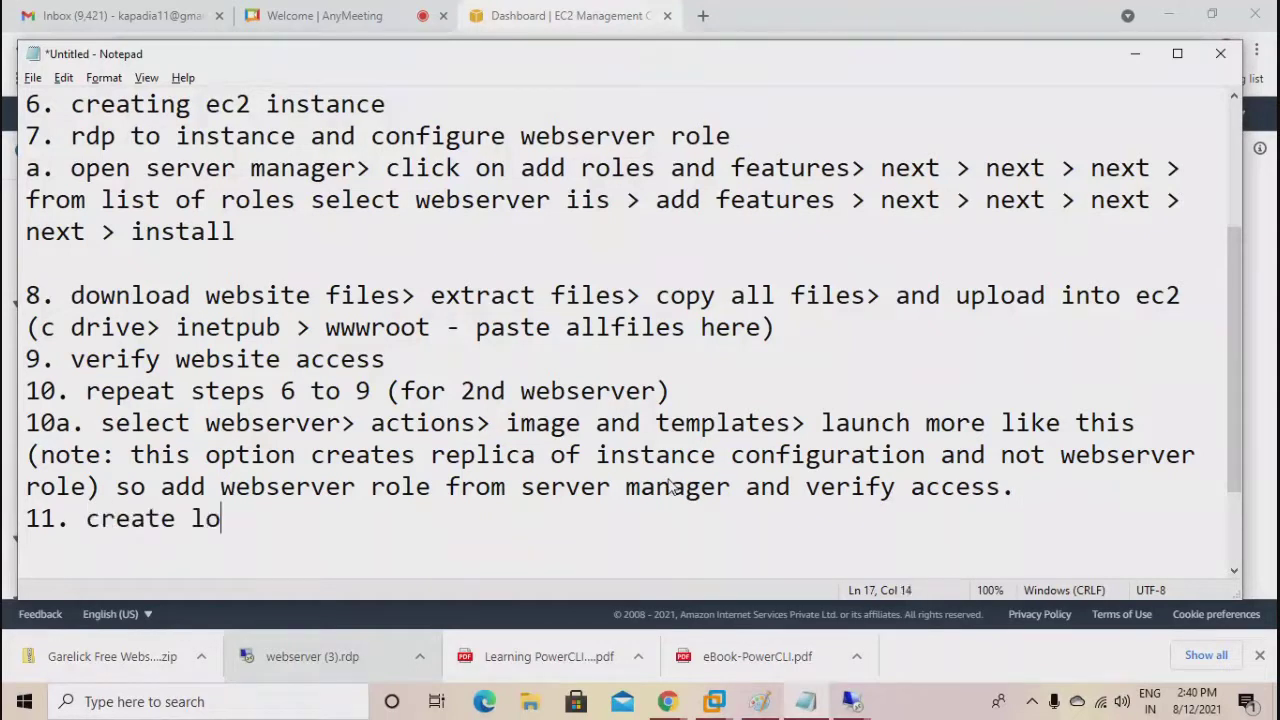
{"action": "type", "text": "ad balance"}
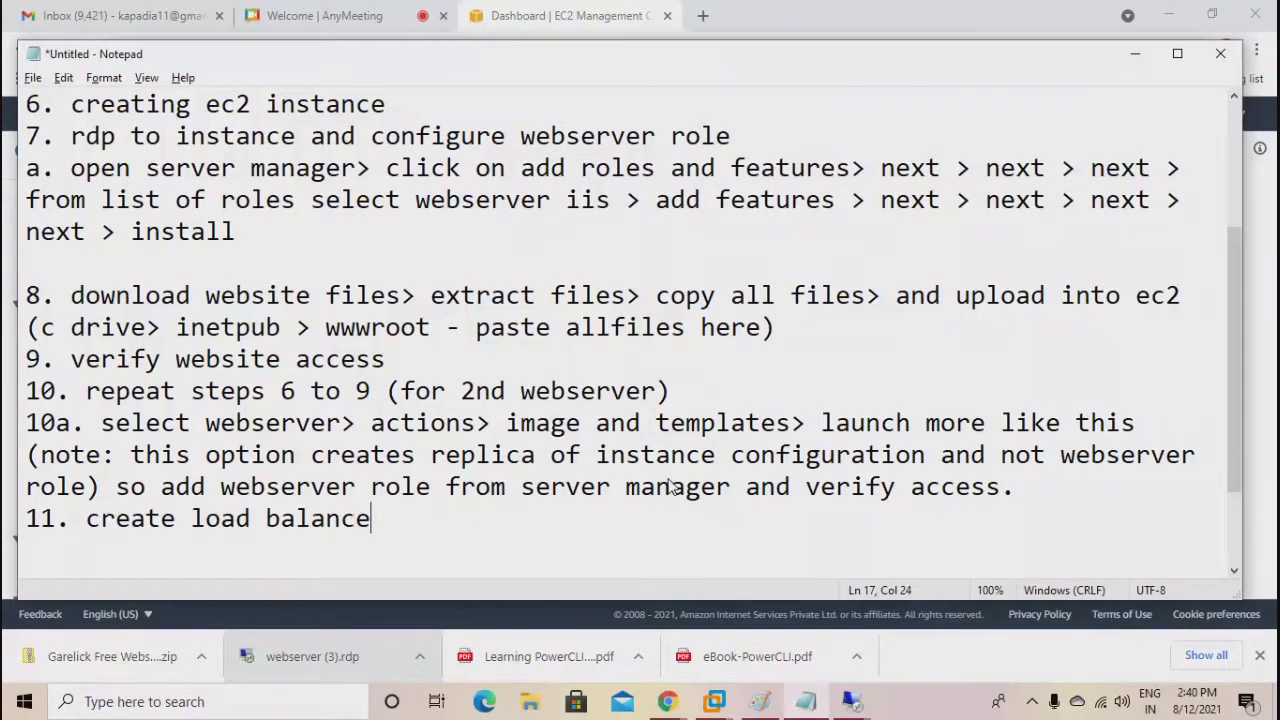
{"action": "type", "text": "r and get publi"}
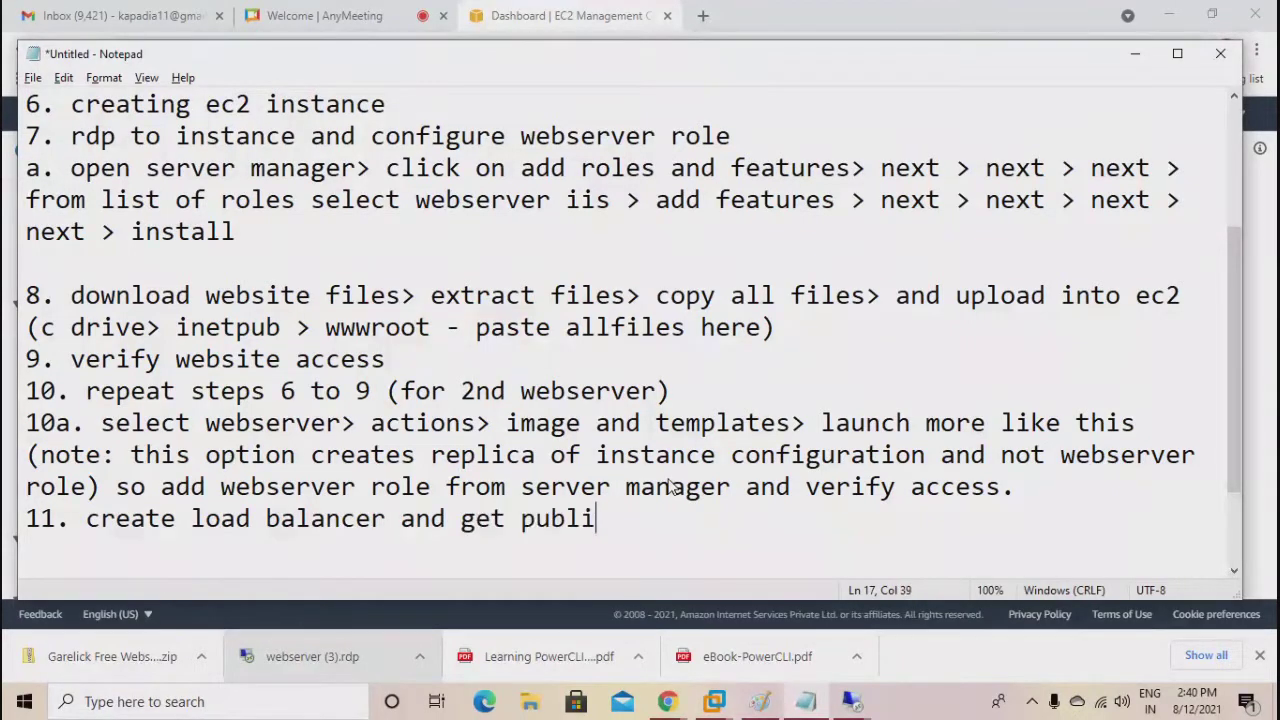
{"action": "type", "text": "c ip of loa"}
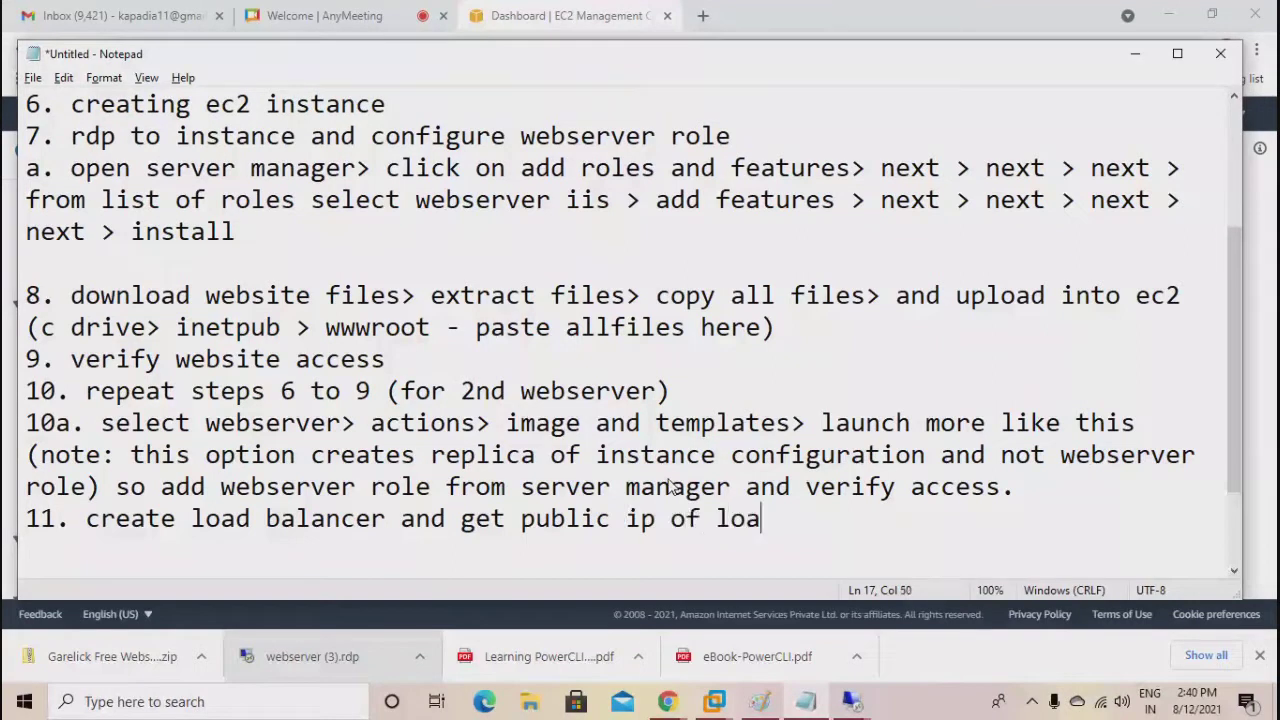
{"action": "type", "text": "d balancer"}
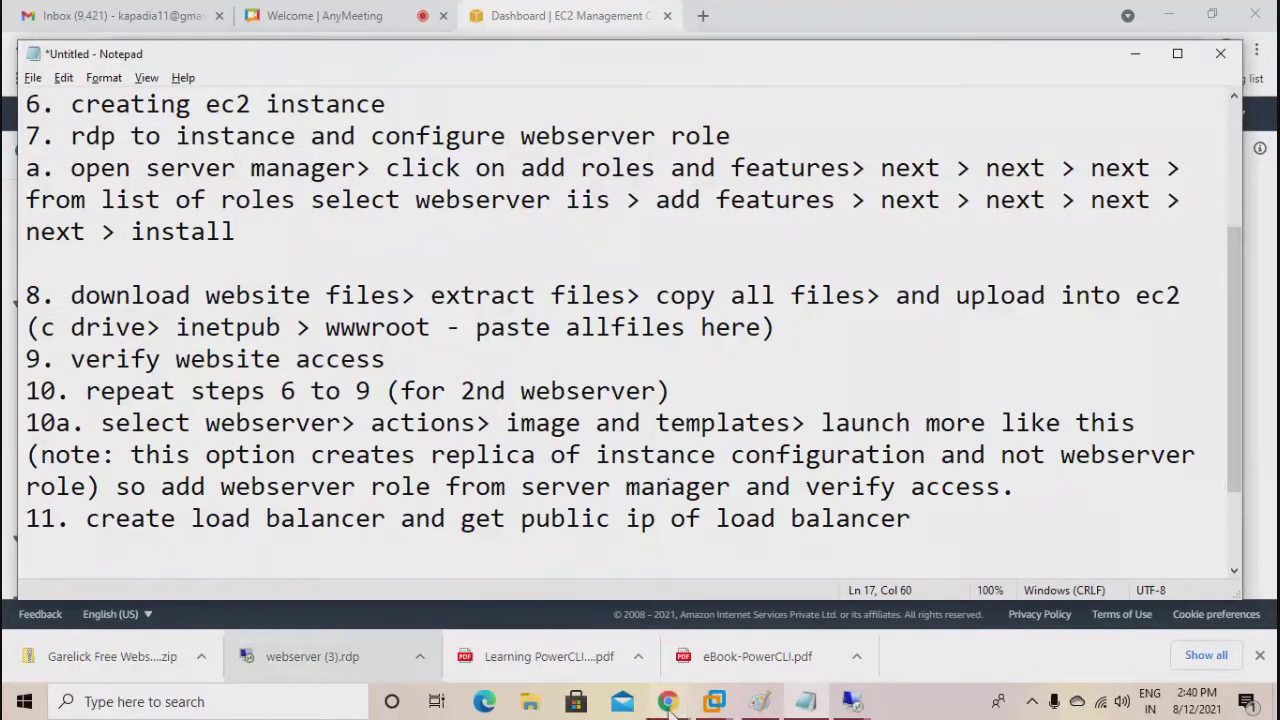
Return to the EC2 console in Chrome, open Load Balancers and start creating a load balancer.
{"action": "mouse_move", "coordinate": [668, 703]}
{"action": "left_click", "coordinate": [560, 530]}
{"action": "left_click", "coordinate": [431, 106]}
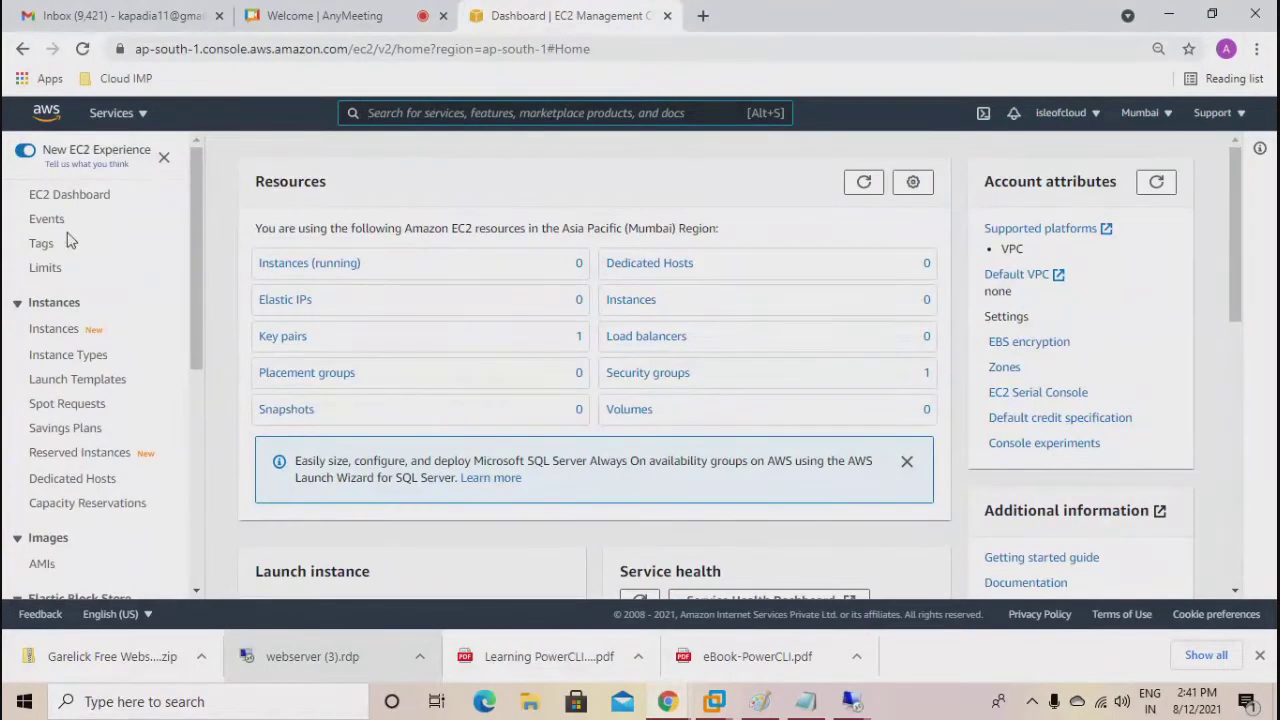
{"action": "scroll", "coordinate": [84, 350], "scroll_direction": "down", "scroll_amount": 3}
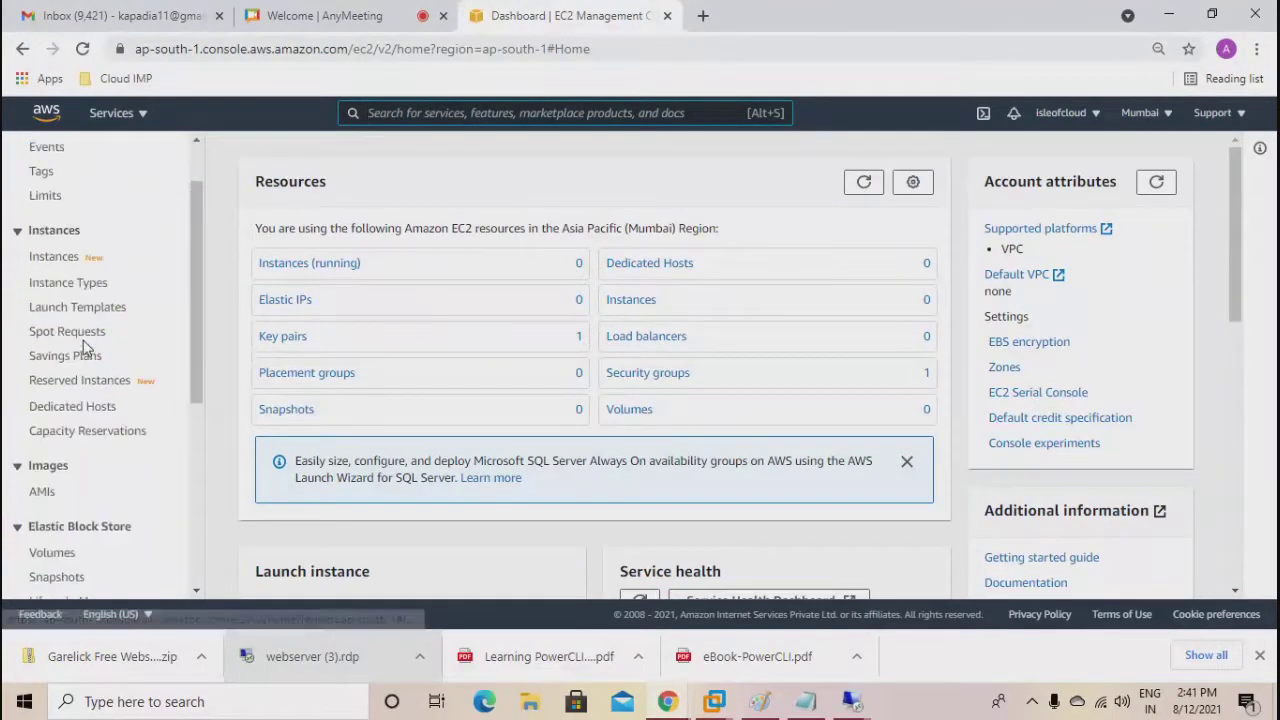
{"action": "scroll", "coordinate": [84, 348], "scroll_direction": "down", "scroll_amount": 4}
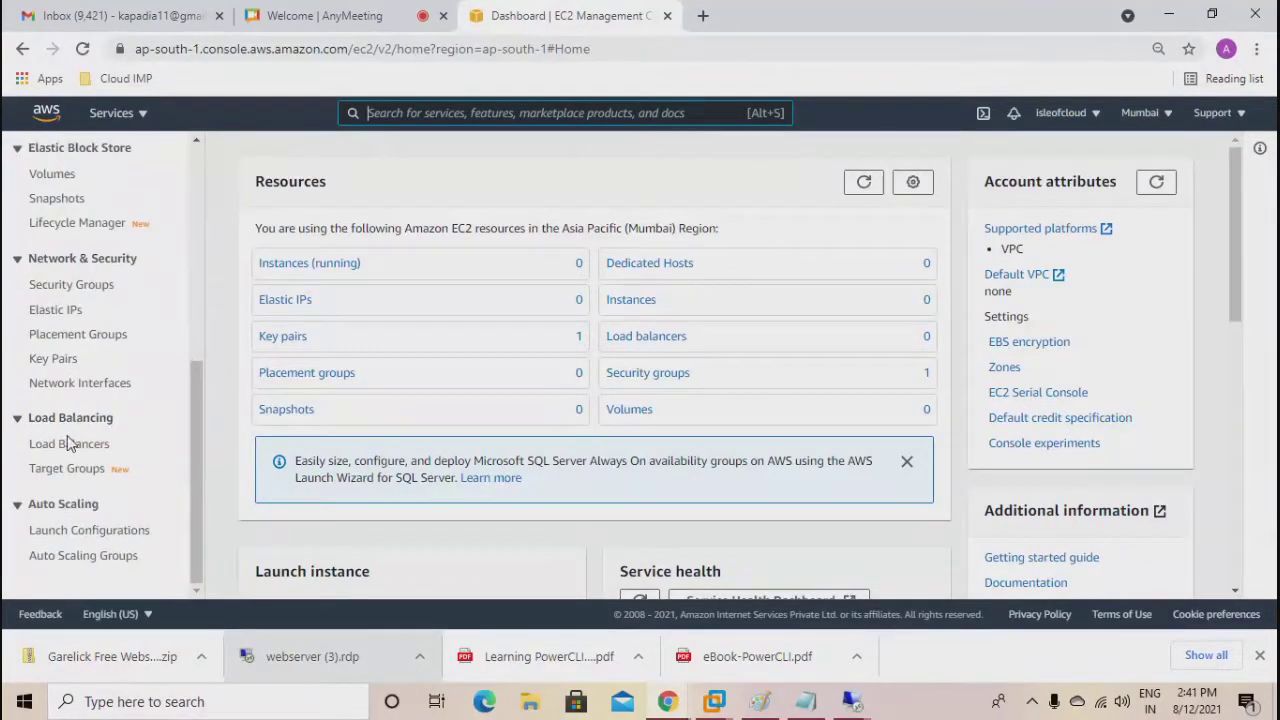
{"action": "left_click", "coordinate": [63, 446]}
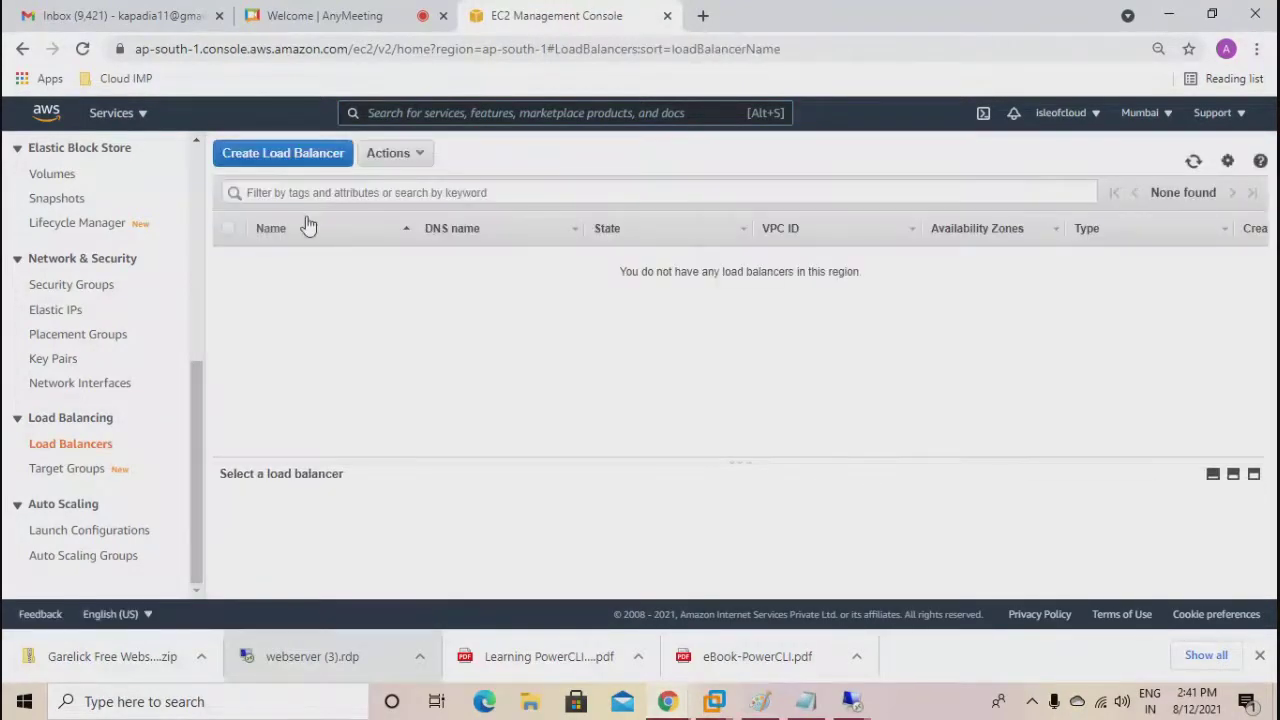
{"action": "left_click", "coordinate": [272, 157]}
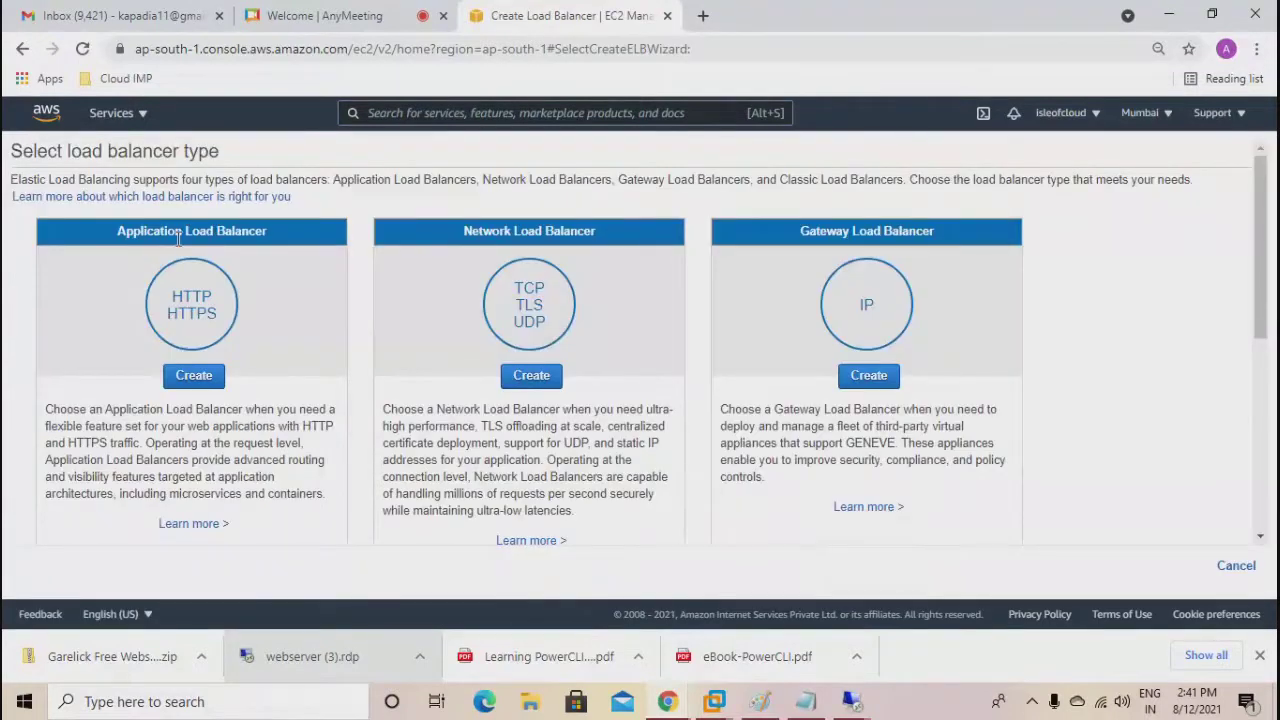
Back in the Notepad notes, add the heading "Types of load balancer:" below item 11 with the entry "a. Application load balancer".
{"action": "left_click", "coordinate": [808, 700]}
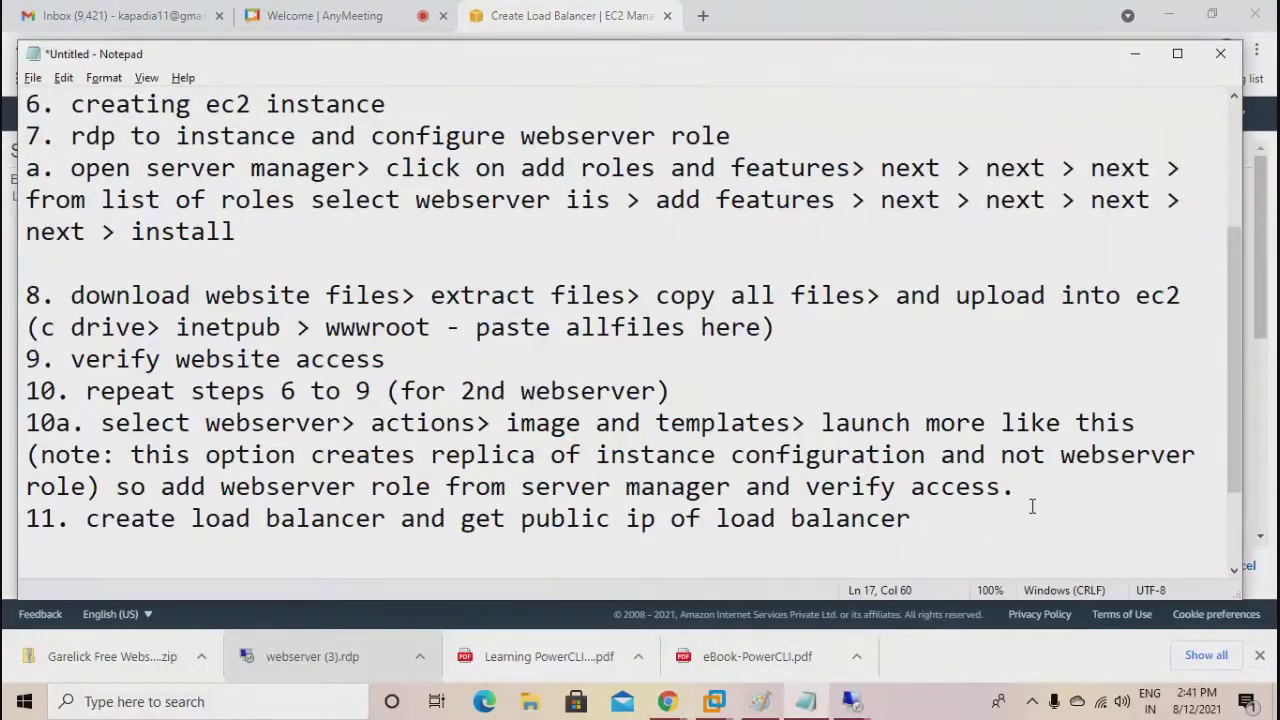
{"action": "key", "text": "Return"}
{"action": "scroll", "coordinate": [1032, 504], "scroll_direction": "down", "scroll_amount": 1}
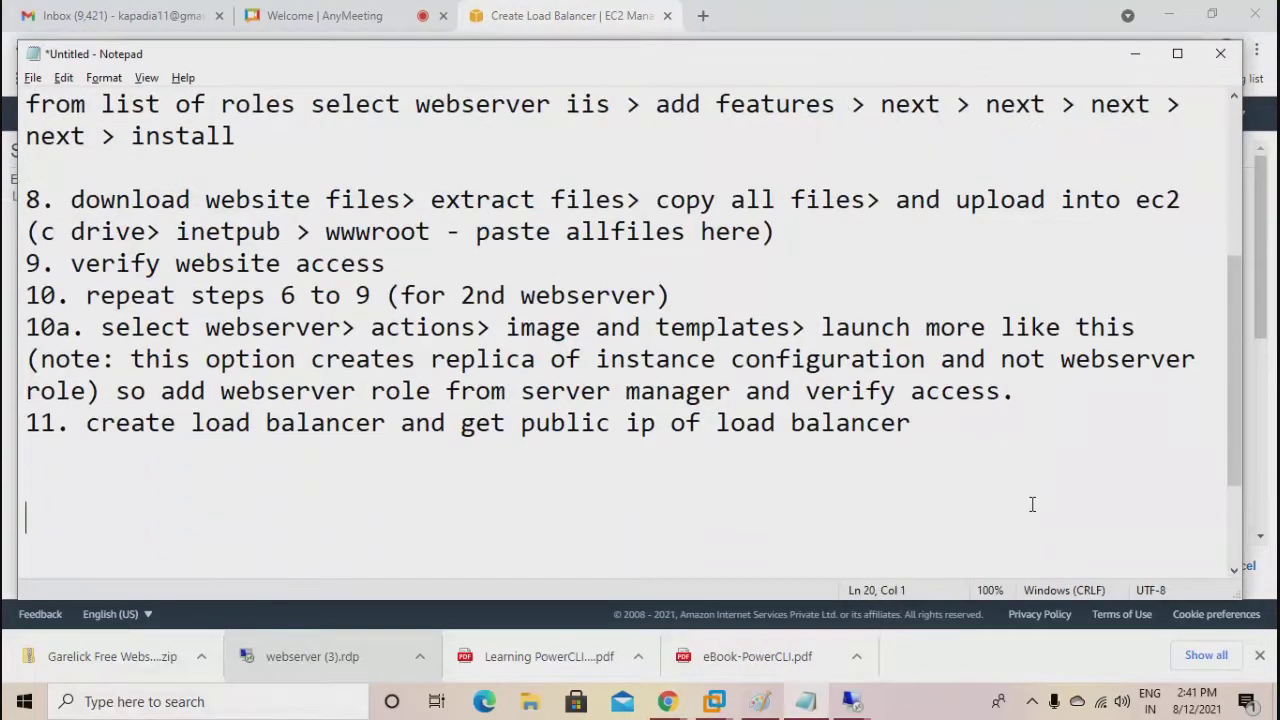
{"action": "type", "text": "Types of load balancer:"}
{"action": "key", "text": "Return"}
{"action": "type", "text": "1."}
{"action": "key", "text": "BackSpace"}
{"action": "key", "text": "BackSpace"}
{"action": "type", "text": "a. A"}
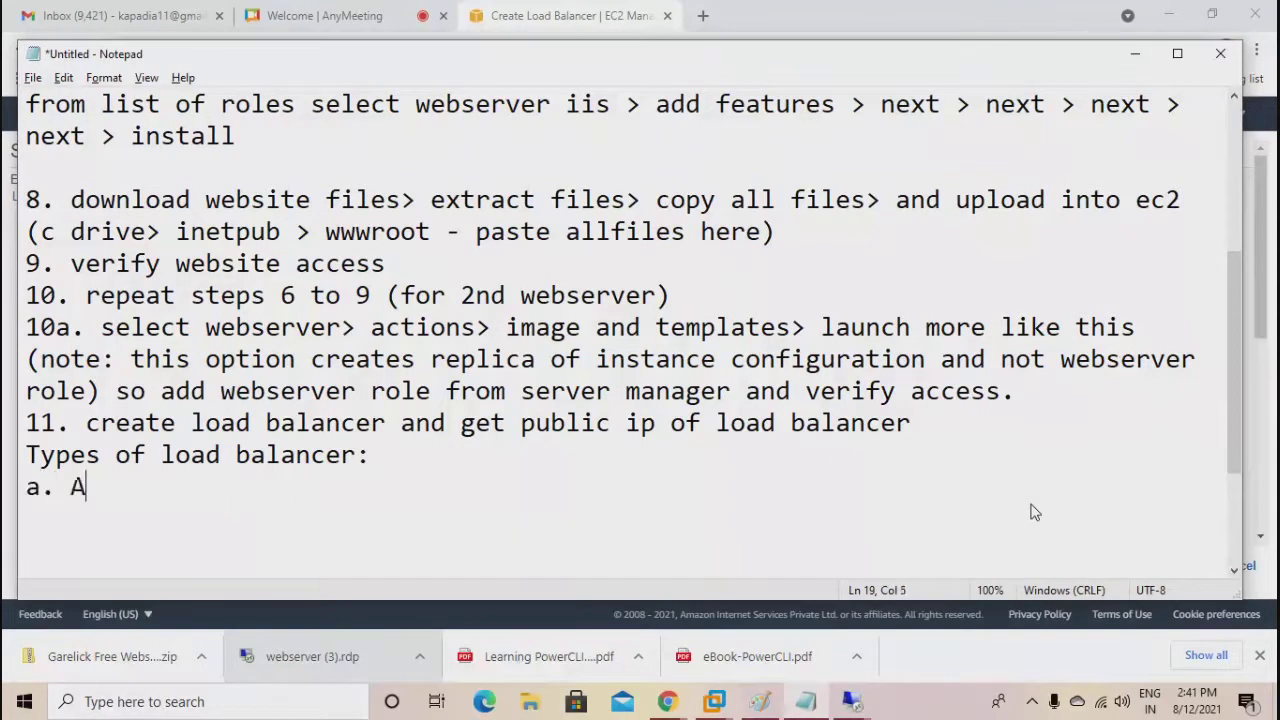
{"action": "type", "text": "pplication load balancer"}
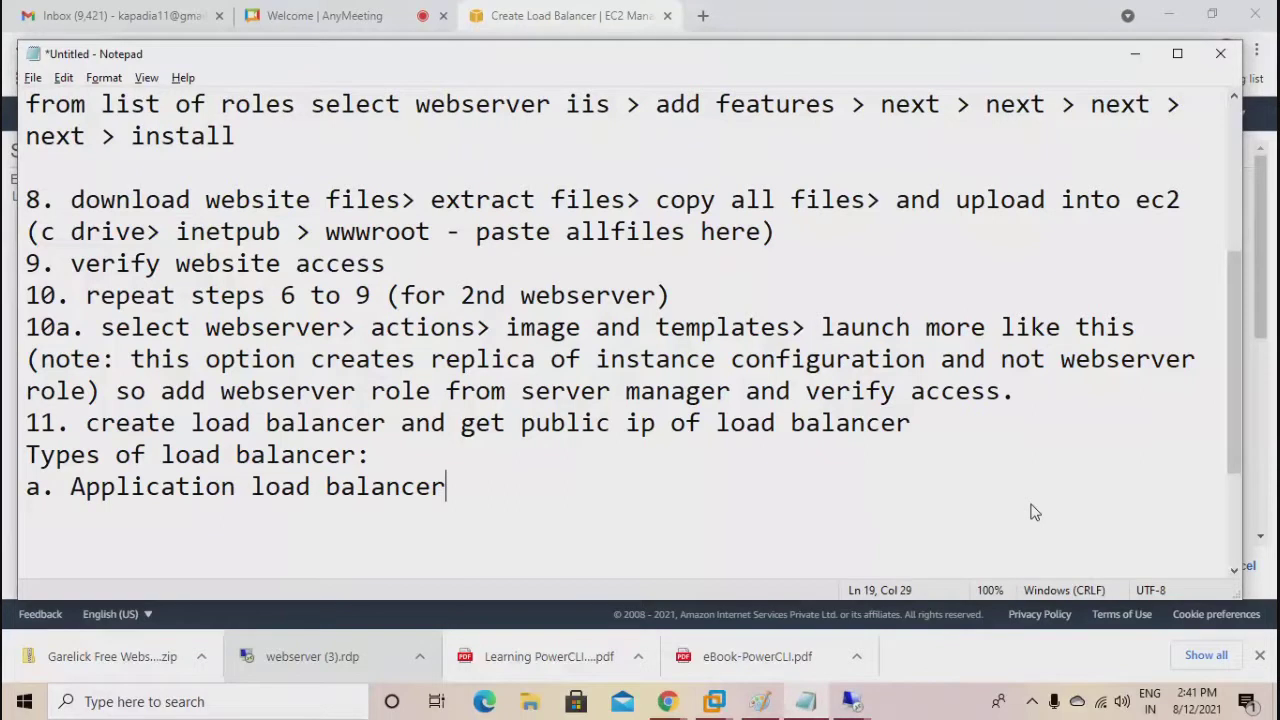
Add the entries "b. Network load balancer" and "c. Gateway load balancer" to the list of types.
{"action": "key", "text": "Return"}
{"action": "type", "text": "b. Netw"}
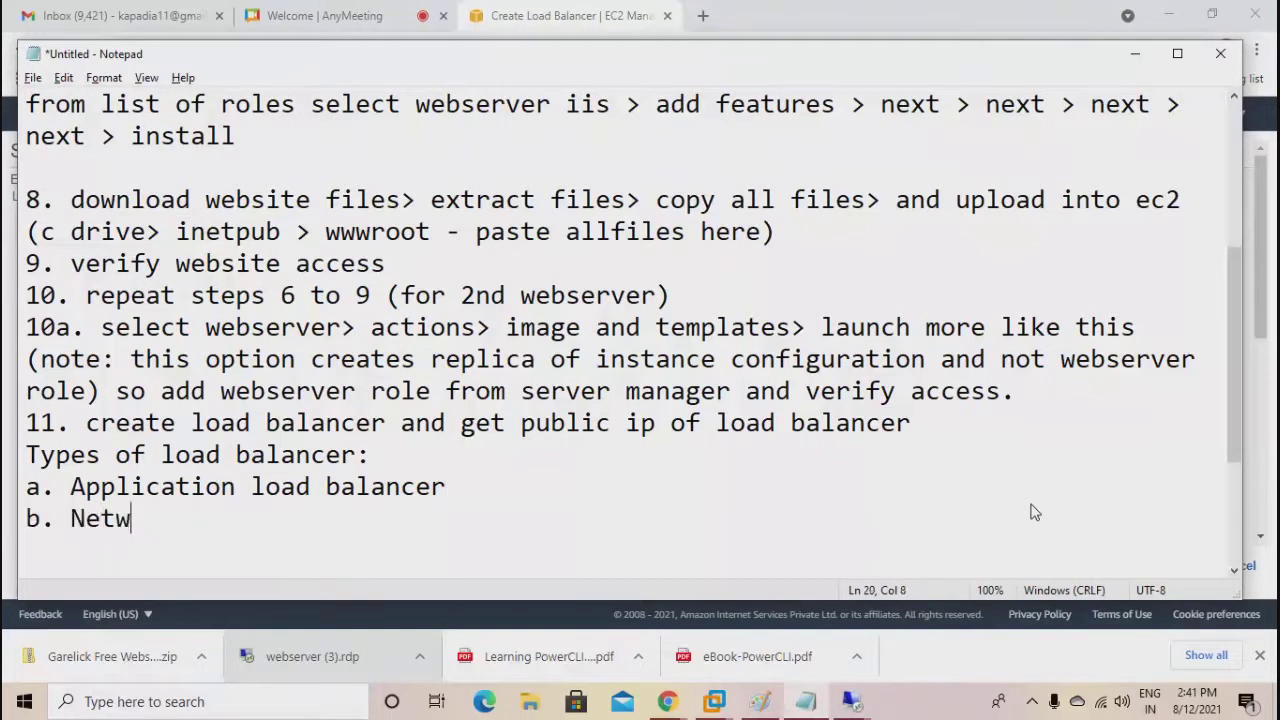
{"action": "type", "text": "ork load bala"}
{"action": "key", "text": "BackSpace"}
{"action": "key", "text": "BackSpace"}
{"action": "type", "text": "alancer"}
{"action": "key", "text": "Return"}
{"action": "type", "text": "c. Ga"}
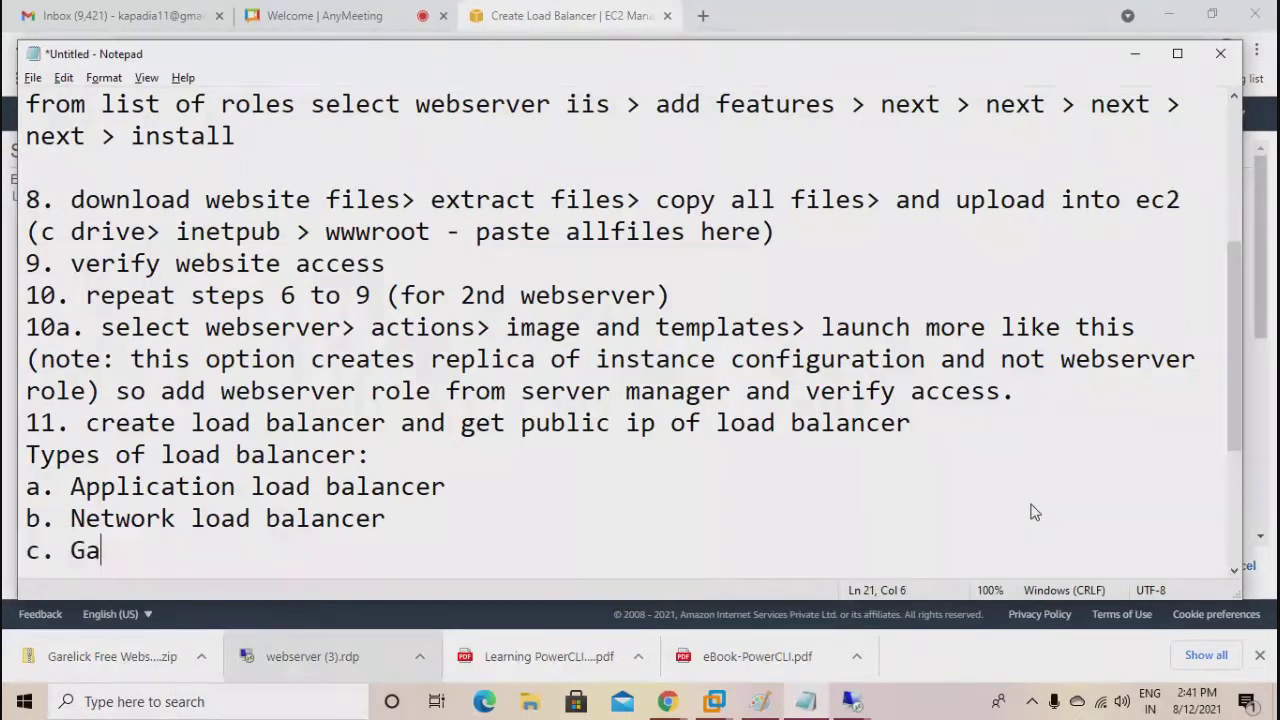
{"action": "type", "text": "teway load balancer"}
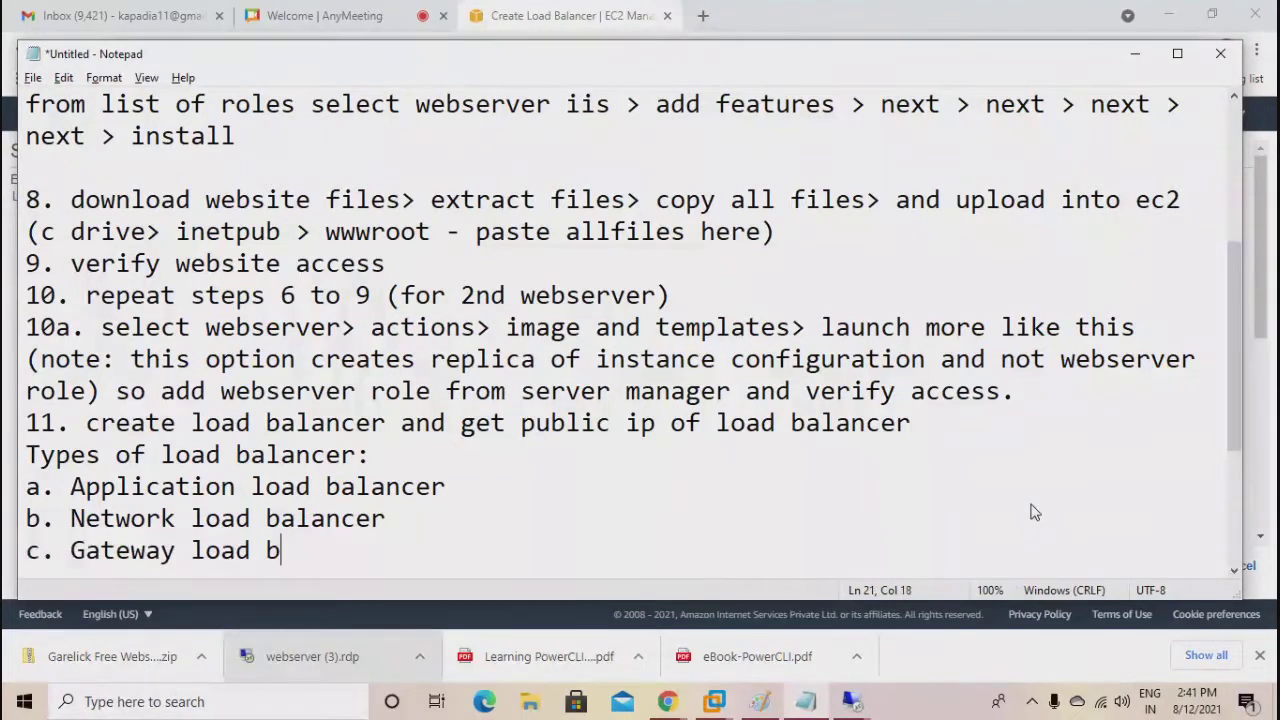
Complete the Application load balancer entry with ": for webservers or frontend applications" and add an empty line after the list.
{"action": "key", "text": "Up"}
{"action": "key", "text": "Up"}
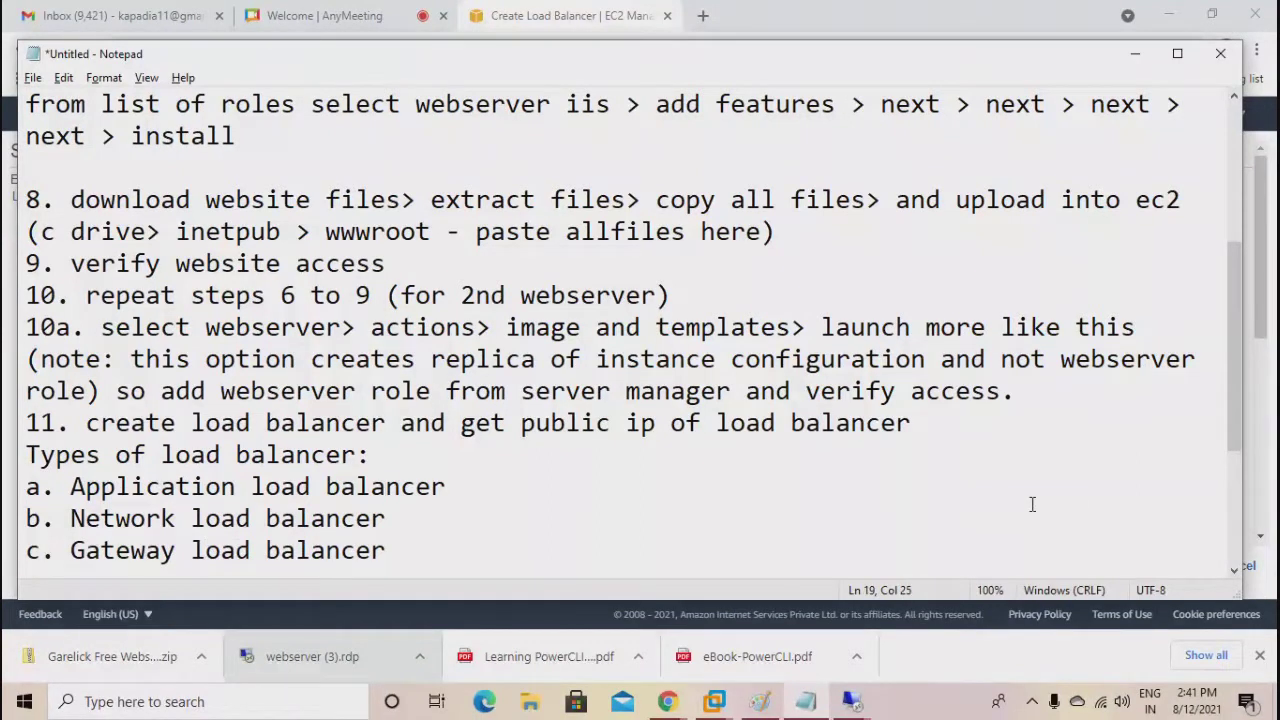
{"action": "key", "text": "shift+End"}
{"action": "key", "text": "End"}
{"action": "type", "text": ": for webserver"}
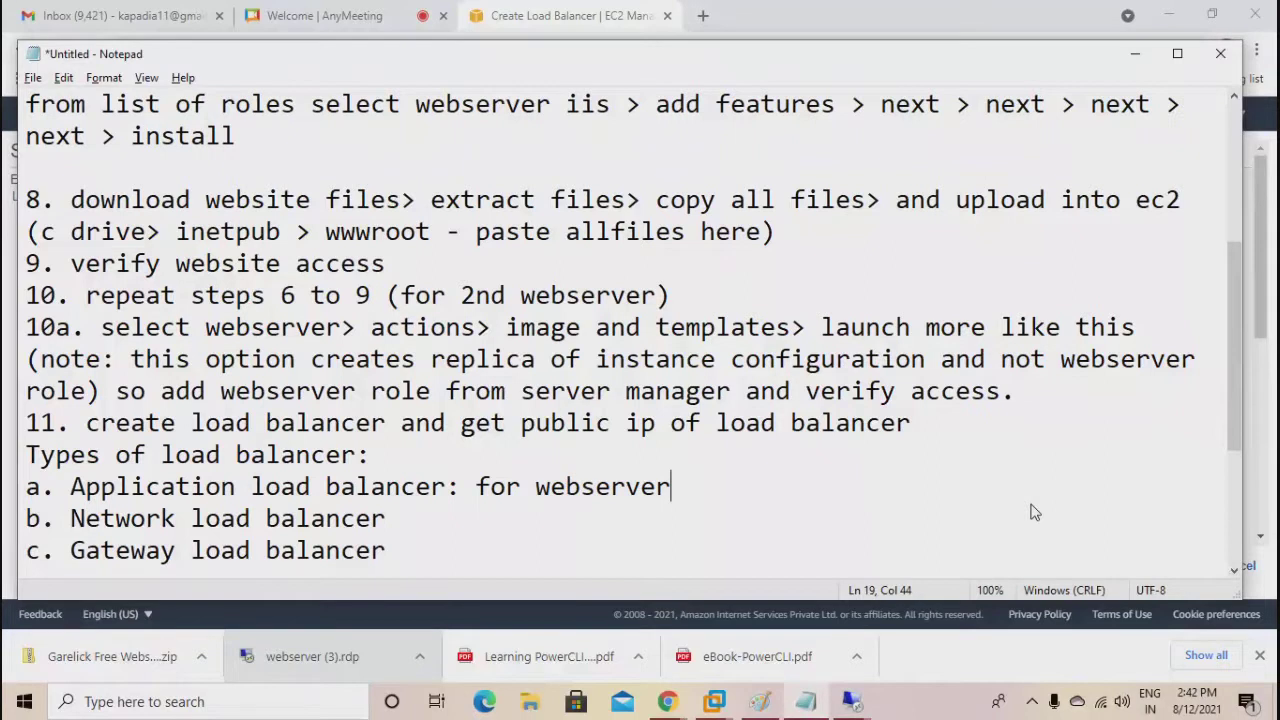
{"action": "type", "text": "s or frontne"}
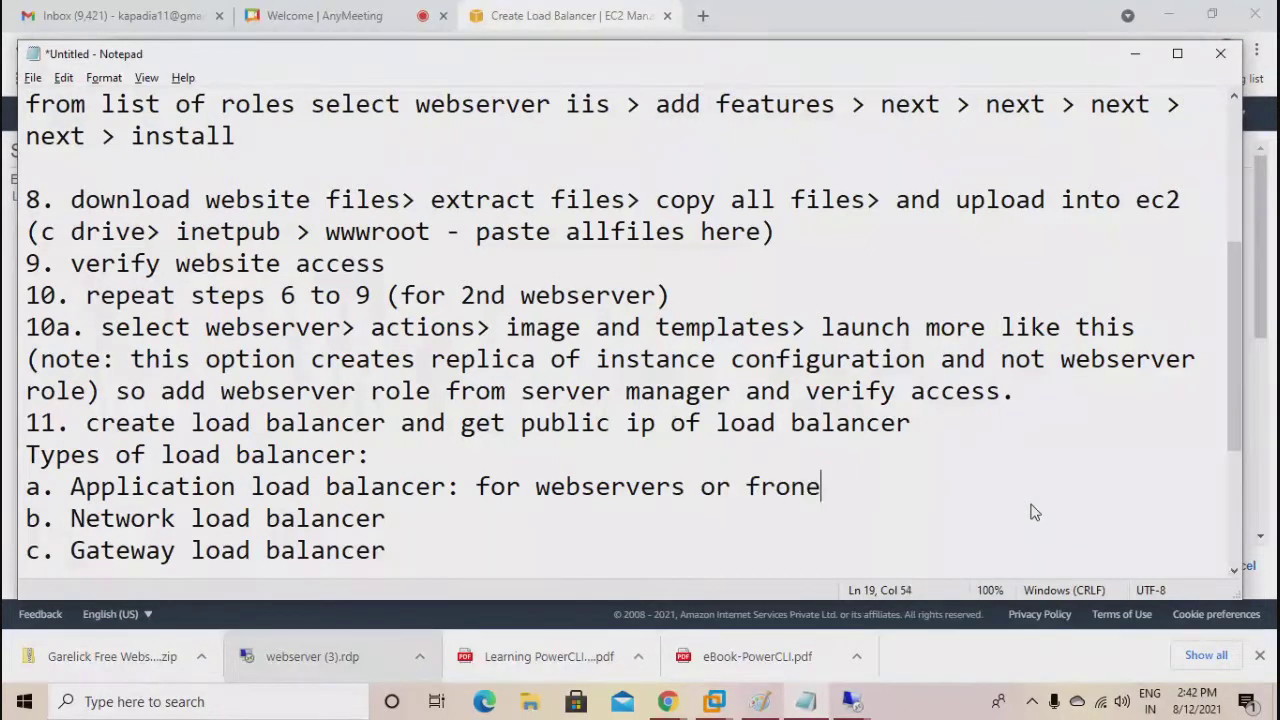
{"action": "key", "text": "BackSpace"}
{"action": "key", "text": "BackSpace"}
{"action": "type", "text": "edn"}
{"action": "key", "text": "BackSpace"}
{"action": "key", "text": "BackSpace"}
{"action": "type", "text": "nd applications"}
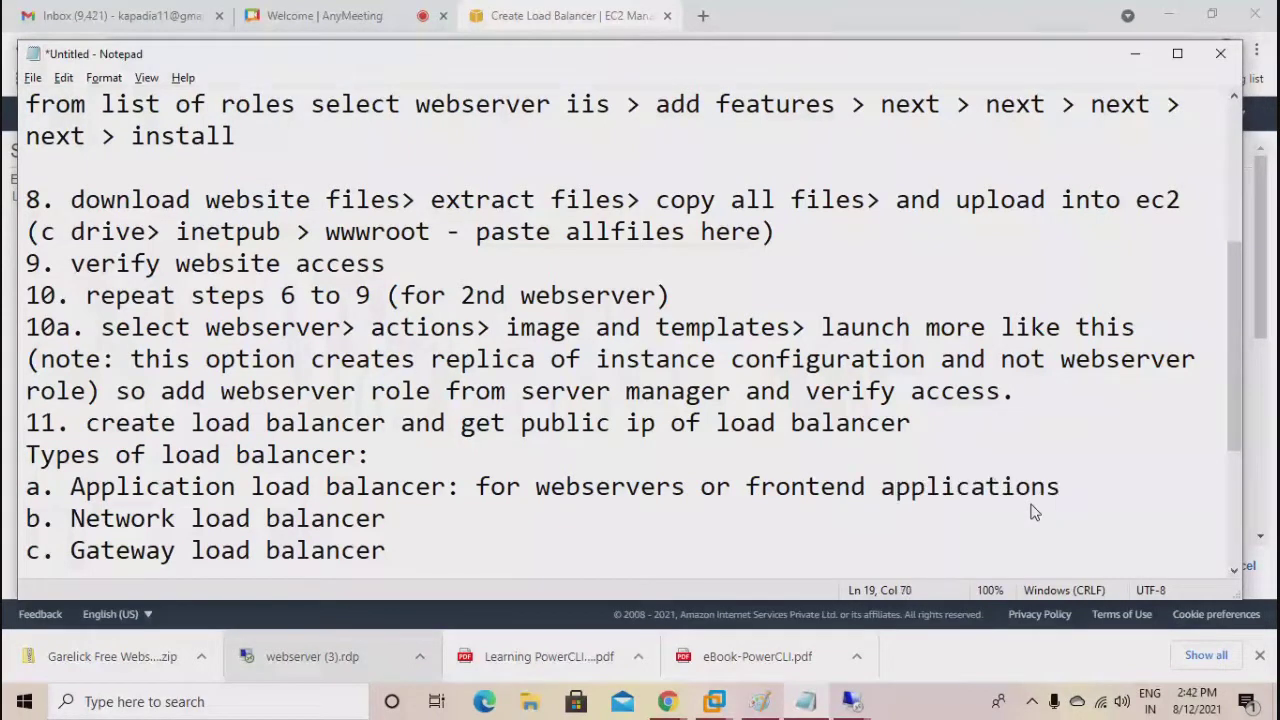
{"action": "scroll", "coordinate": [463, 503], "scroll_direction": "down", "scroll_amount": 1}
{"action": "left_click", "coordinate": [427, 467]}
{"action": "key", "text": "Return"}
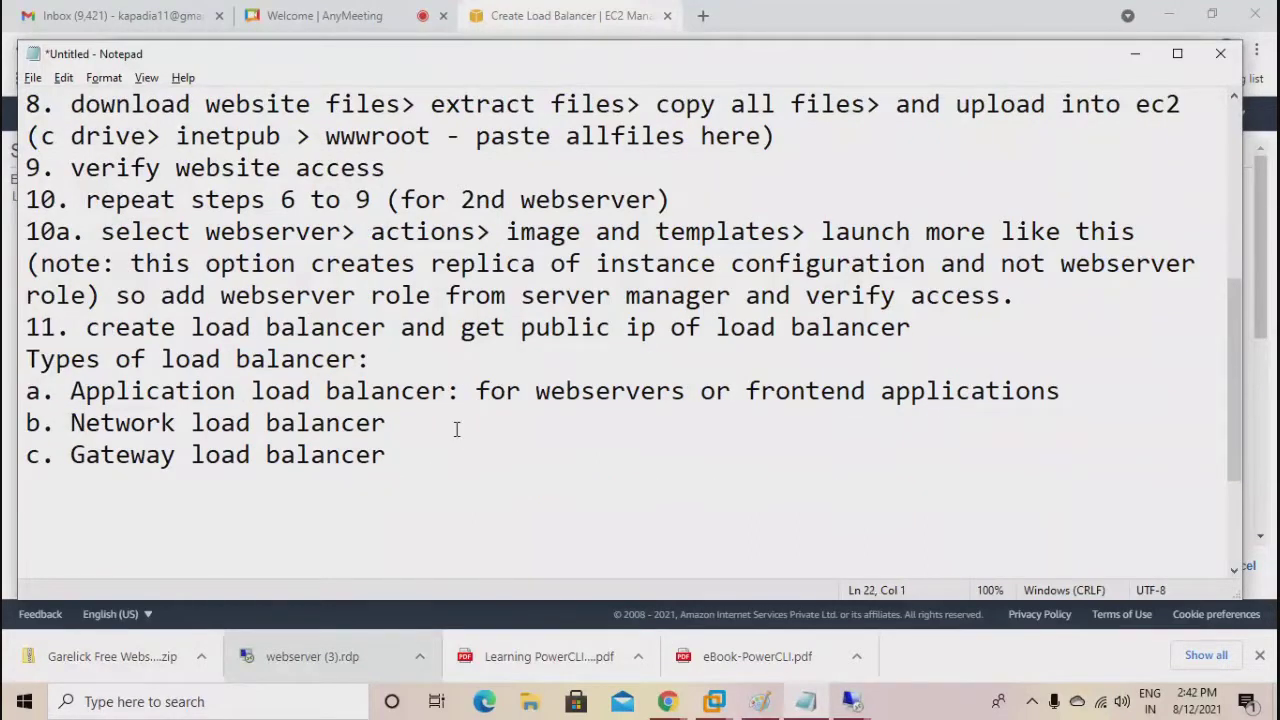
Return to the EC2 console, start creating an Application Load Balancer and name it webbserver-lb.
{"action": "left_click", "coordinate": [1128, 60]}
{"action": "left_click", "coordinate": [206, 384]}
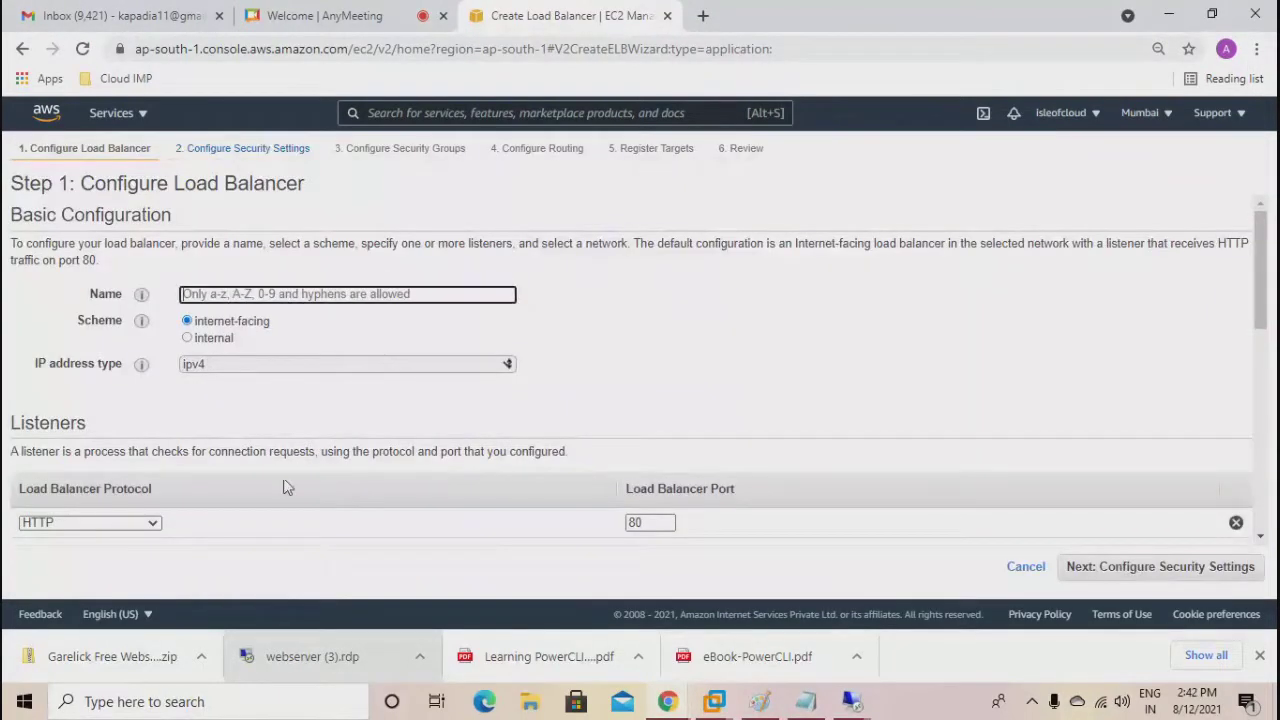
{"action": "type", "text": "we"}
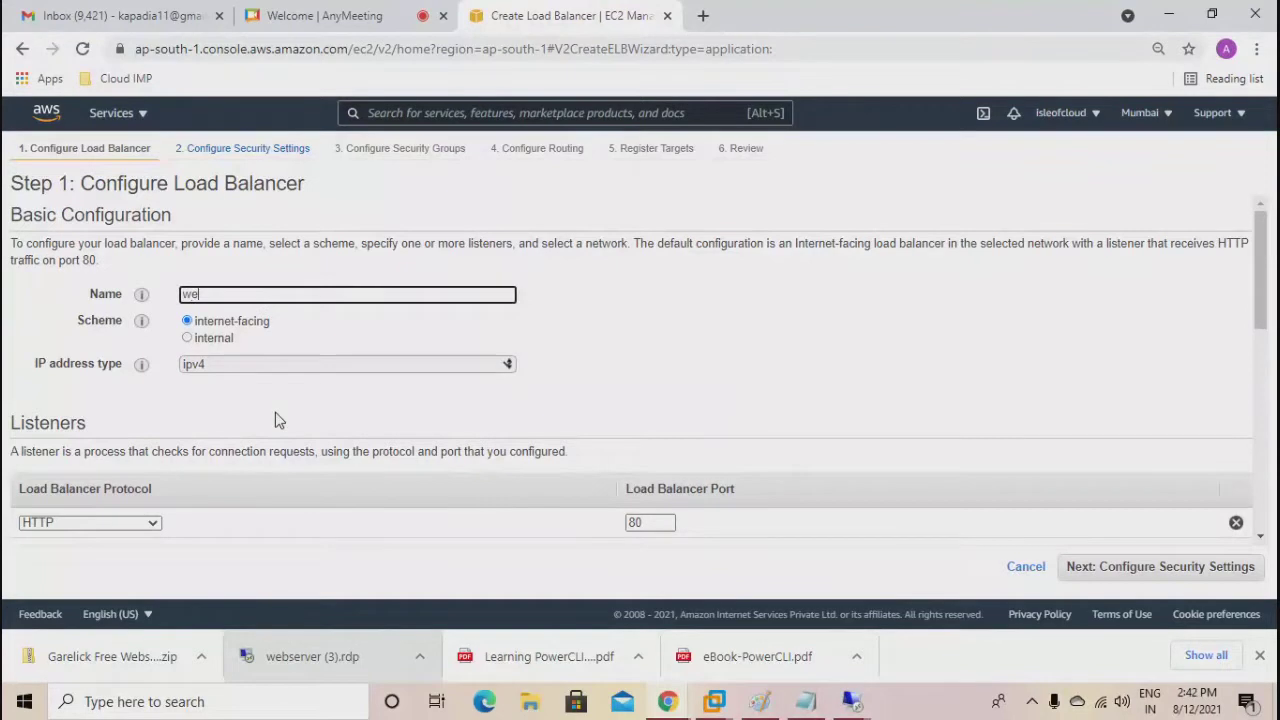
{"action": "type", "text": "bbserver-lb"}
Enable the ap-south-1a availability zone with the websnet subnet of vpc-01 for the load balancer.
{"action": "scroll", "coordinate": [220, 345], "scroll_direction": "down", "scroll_amount": 3}
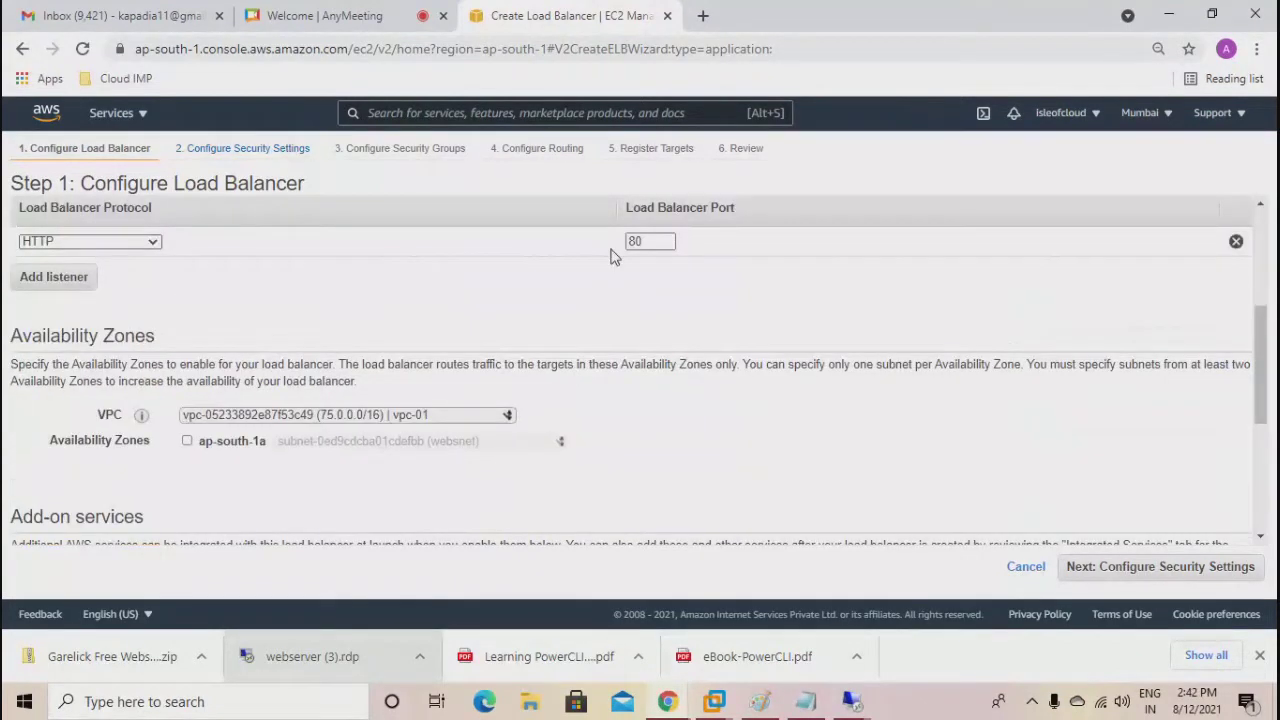
{"action": "left_click", "coordinate": [197, 446]}
{"action": "scroll", "coordinate": [368, 366], "scroll_direction": "down", "scroll_amount": 1}
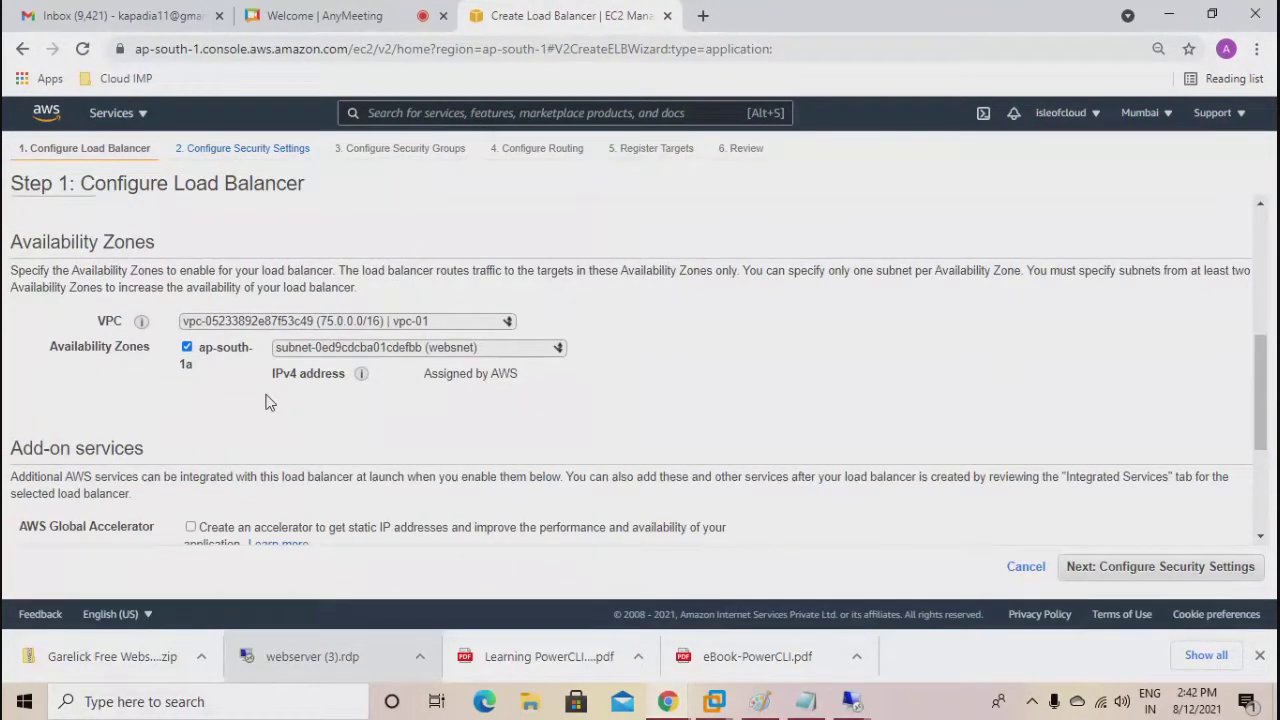
Review the load balancer's name, listener, availability zone and add-on settings and try to continue to the security settings.
{"action": "scroll", "coordinate": [268, 402], "scroll_direction": "down", "scroll_amount": 3}
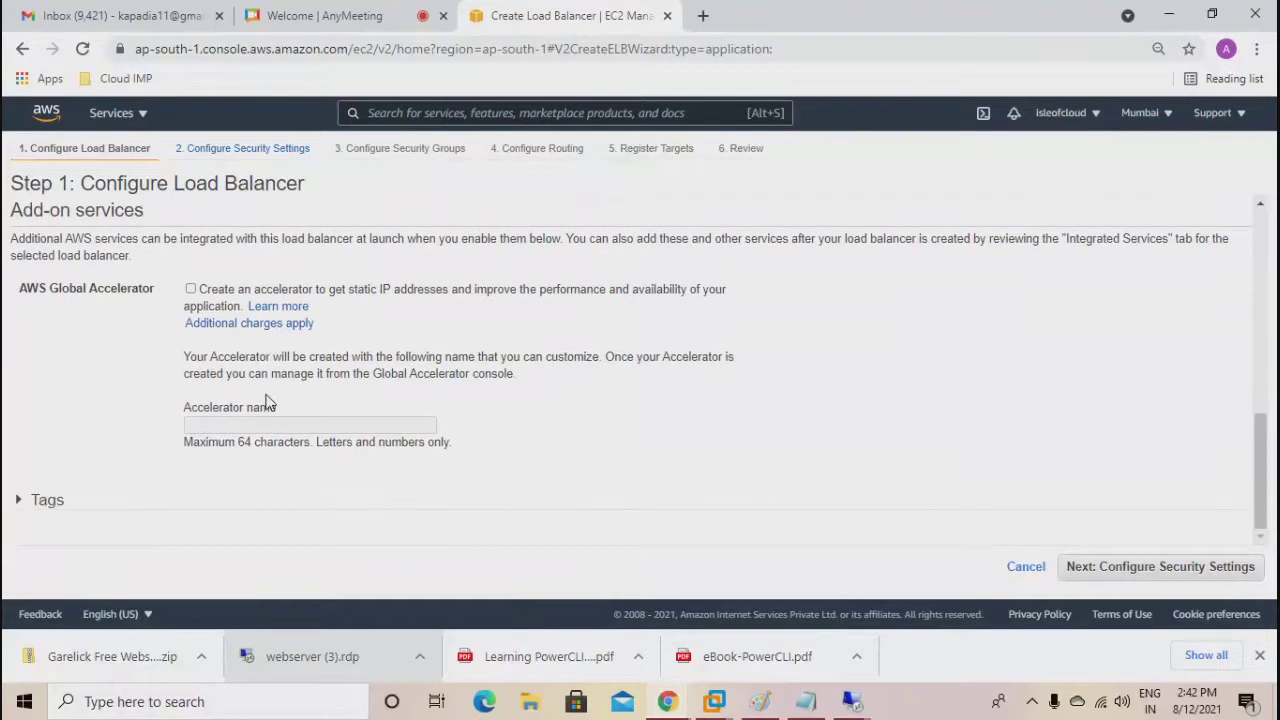
{"action": "scroll", "coordinate": [268, 402], "scroll_direction": "up", "scroll_amount": 5}
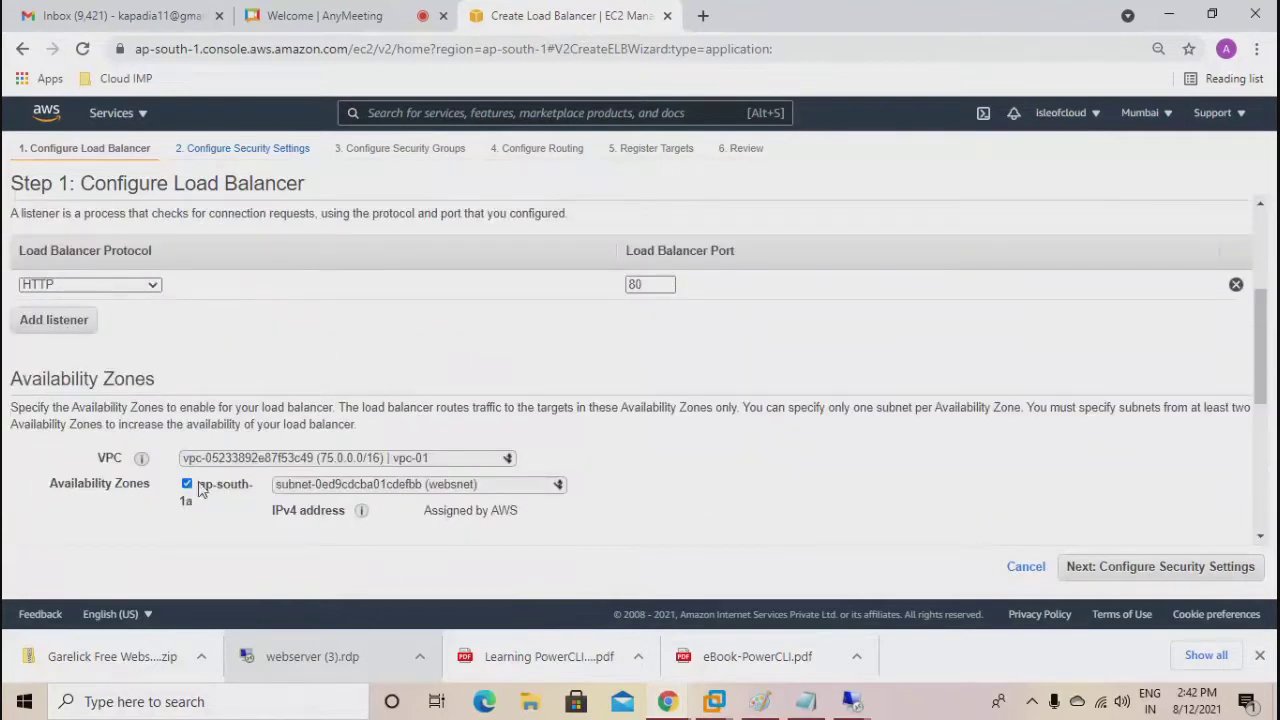
{"action": "scroll", "coordinate": [200, 486], "scroll_direction": "up", "scroll_amount": 3}
{"action": "left_click", "coordinate": [245, 297]}
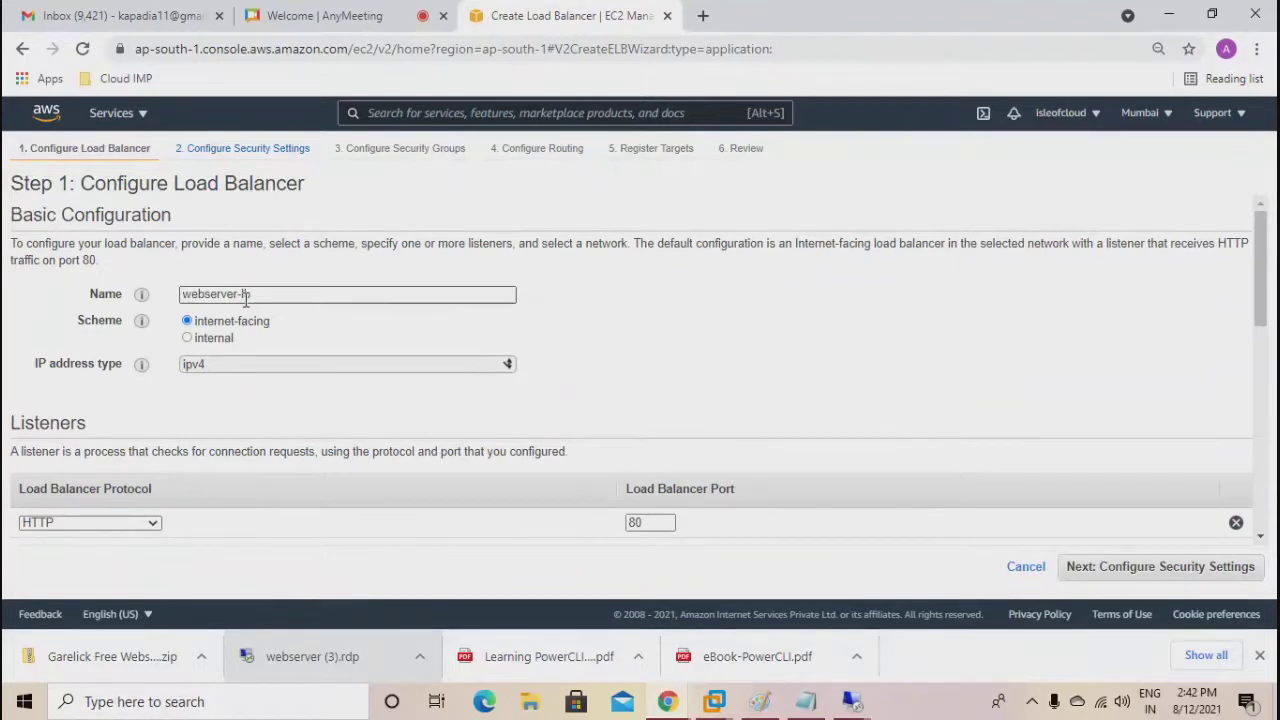
{"action": "scroll", "coordinate": [245, 300], "scroll_direction": "down", "scroll_amount": 10}
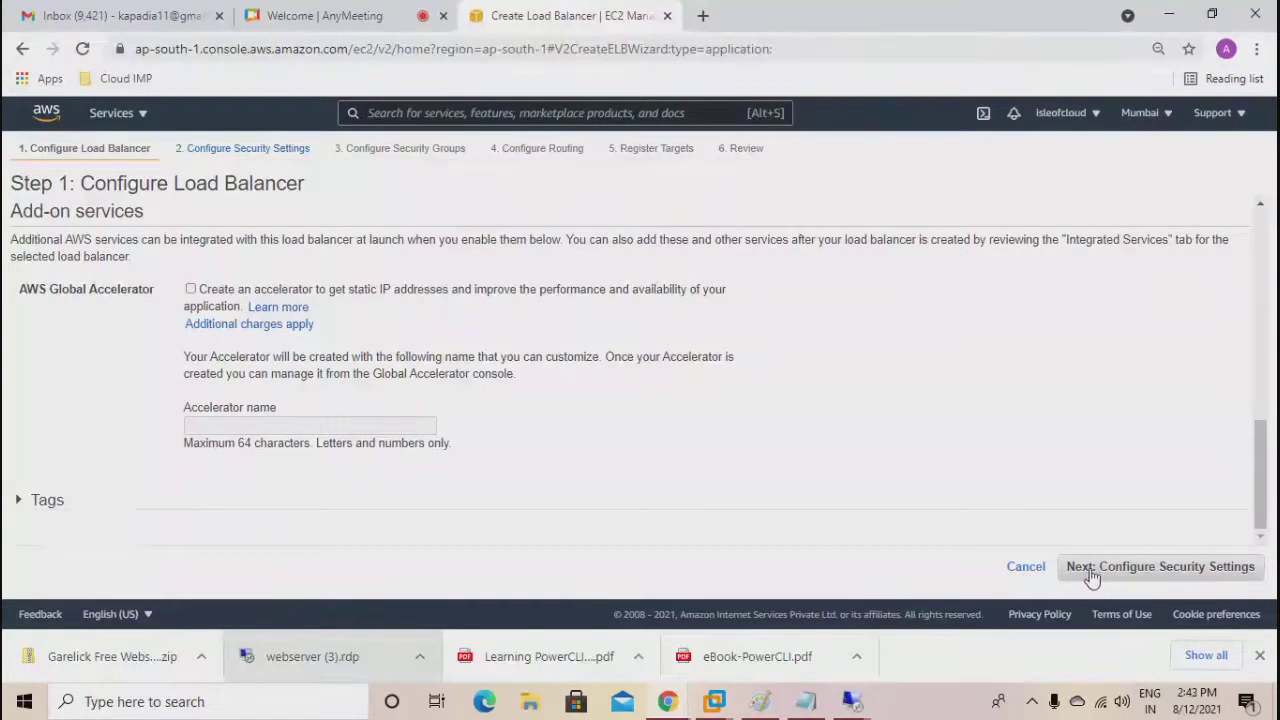
{"action": "scroll", "coordinate": [880, 495], "scroll_direction": "up", "scroll_amount": 1}
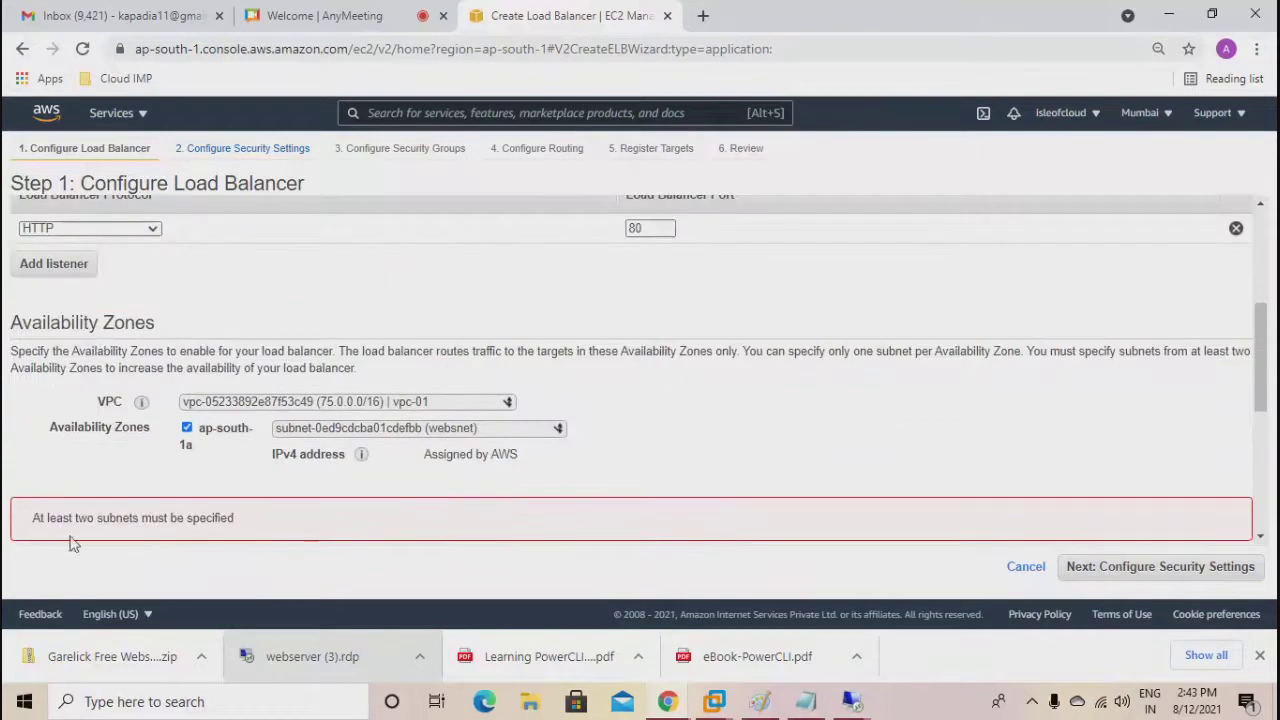
{"action": "left_click_drag", "start_coordinate": [35, 521], "coordinate": [262, 532]}
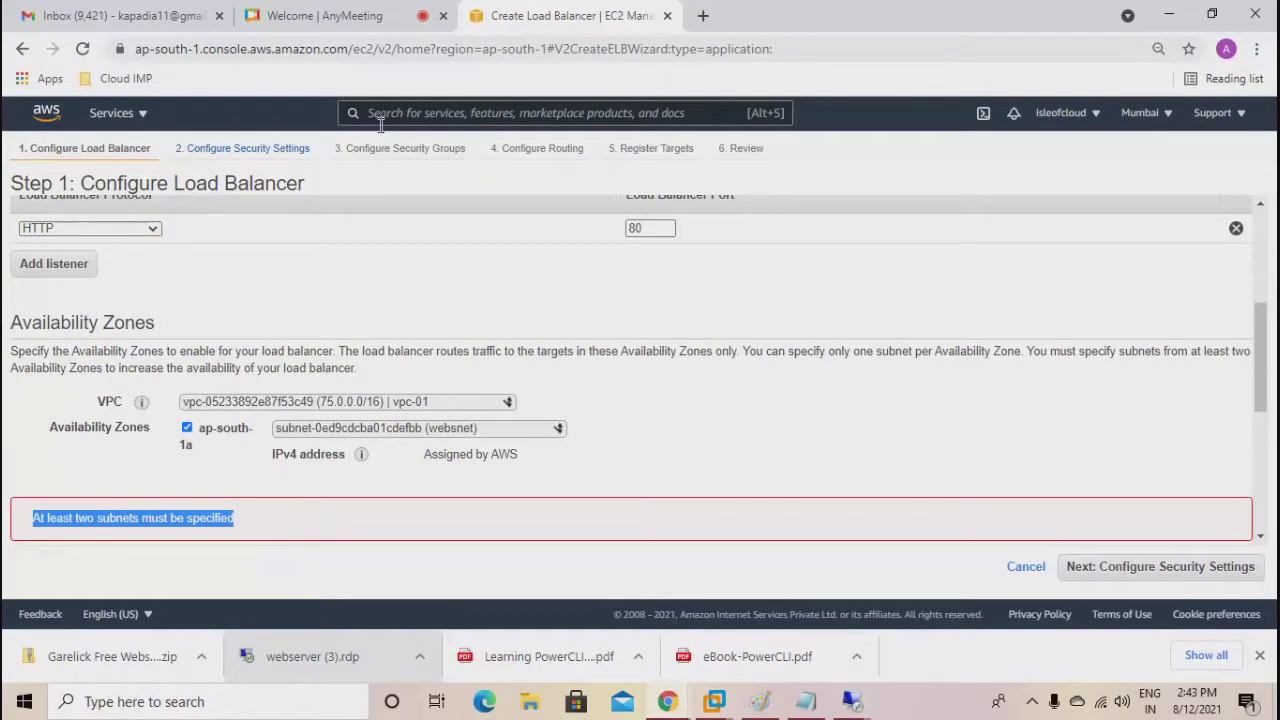
Go to the subnets of the VPC service and start creating a subnet in vpc-01.
{"action": "left_click", "coordinate": [112, 113]}
{"action": "left_click", "coordinate": [89, 305]}
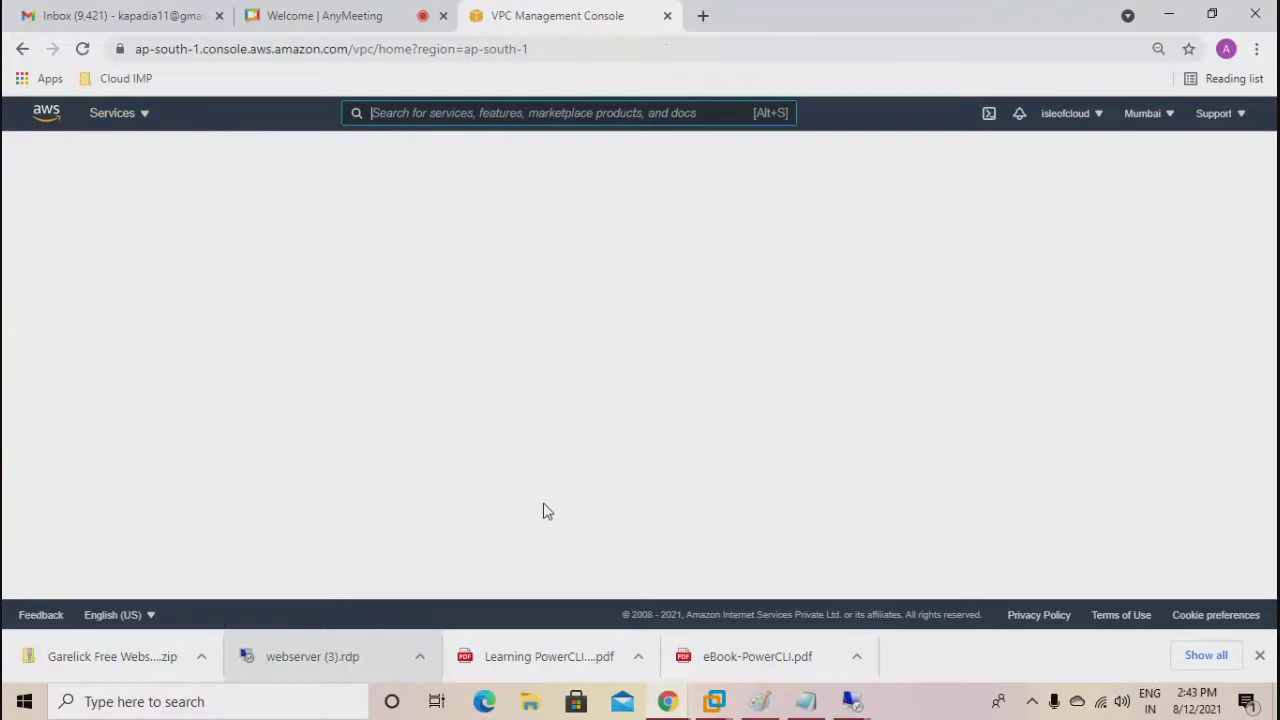
{"action": "left_click", "coordinate": [52, 364]}
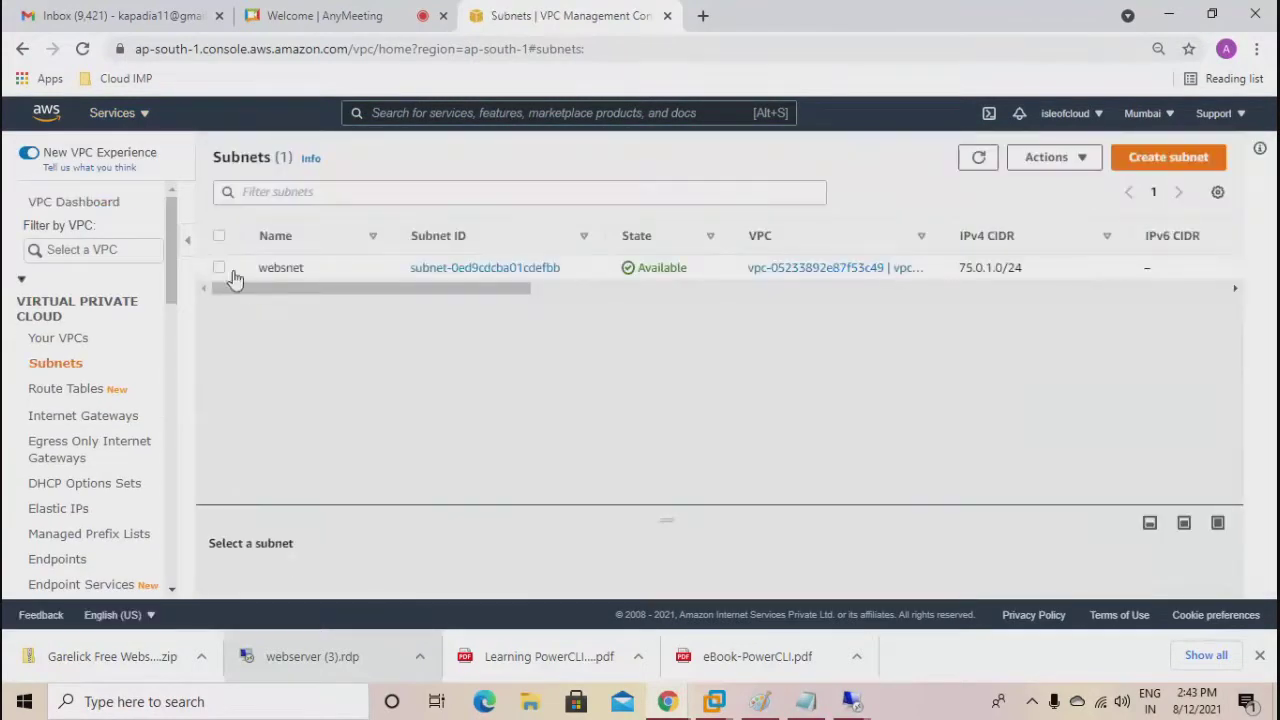
{"action": "left_click", "coordinate": [1138, 162]}
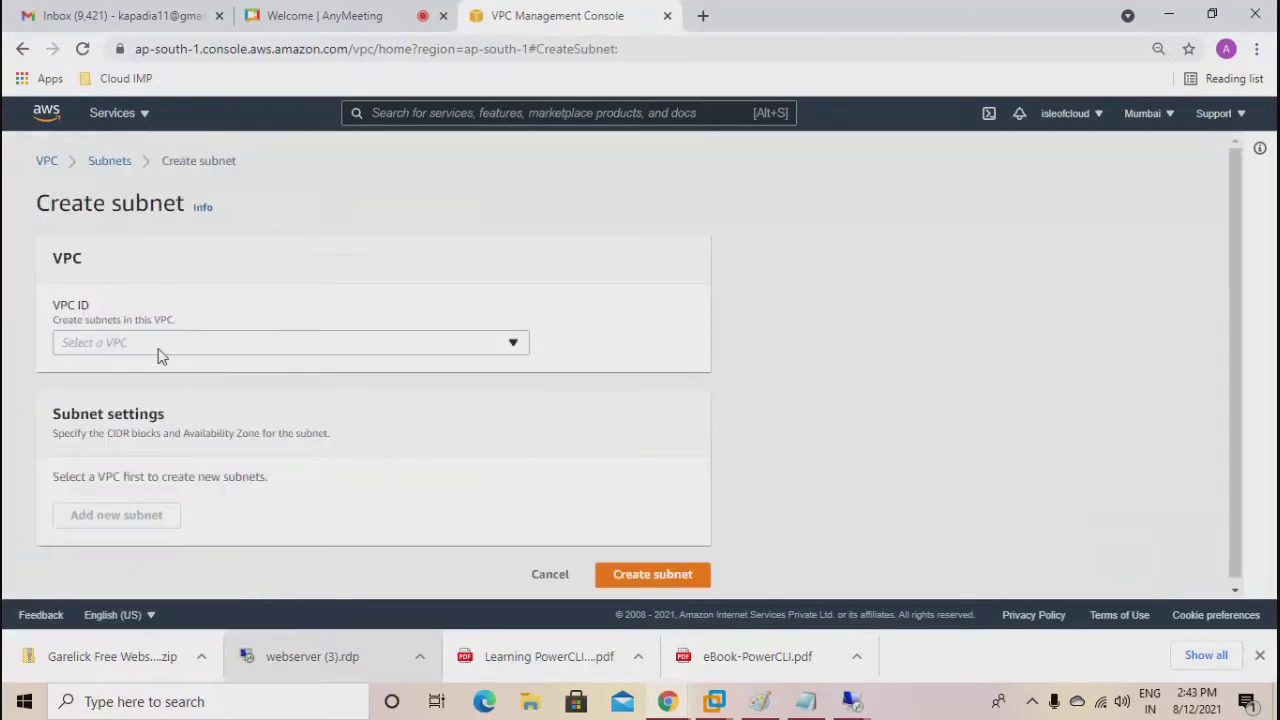
{"action": "left_click", "coordinate": [160, 355]}
{"action": "left_click", "coordinate": [150, 400]}
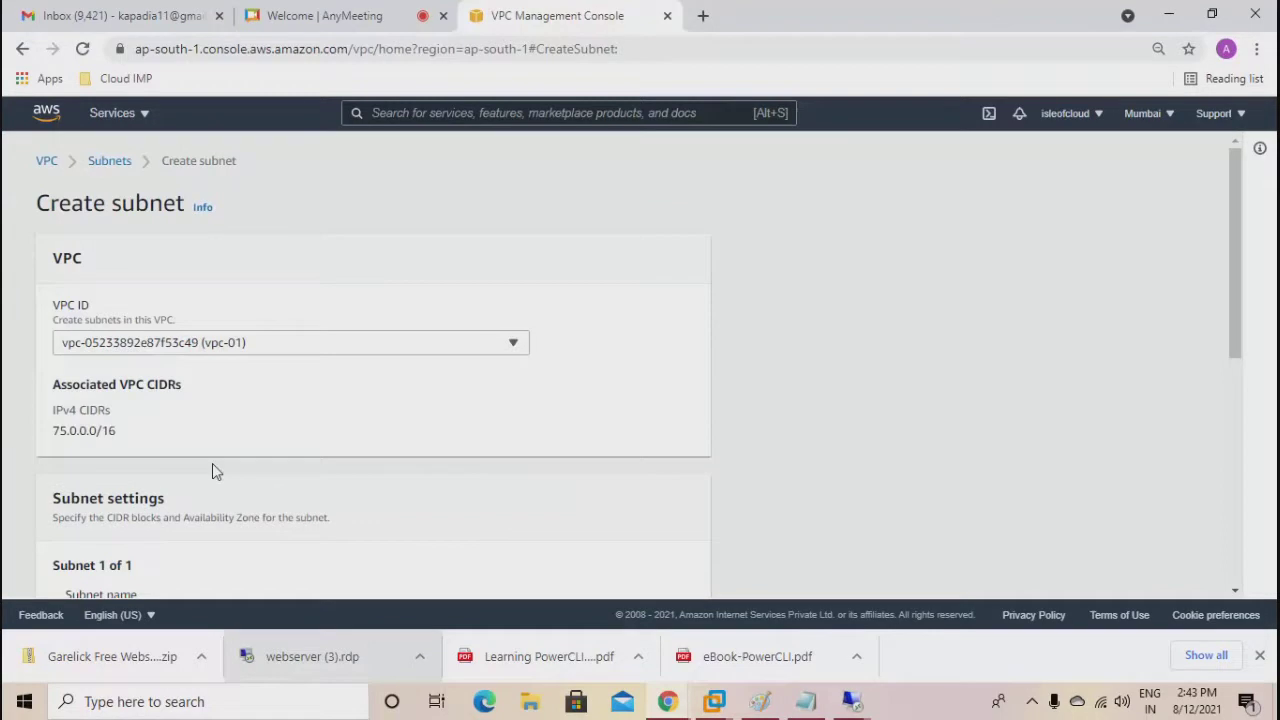
Name the new subnet snet2 and set its IPv4 CIDR block to 75.0.2.0/24.
{"action": "scroll", "coordinate": [222, 467], "scroll_direction": "down", "scroll_amount": 3}
{"action": "left_click", "coordinate": [147, 353]}
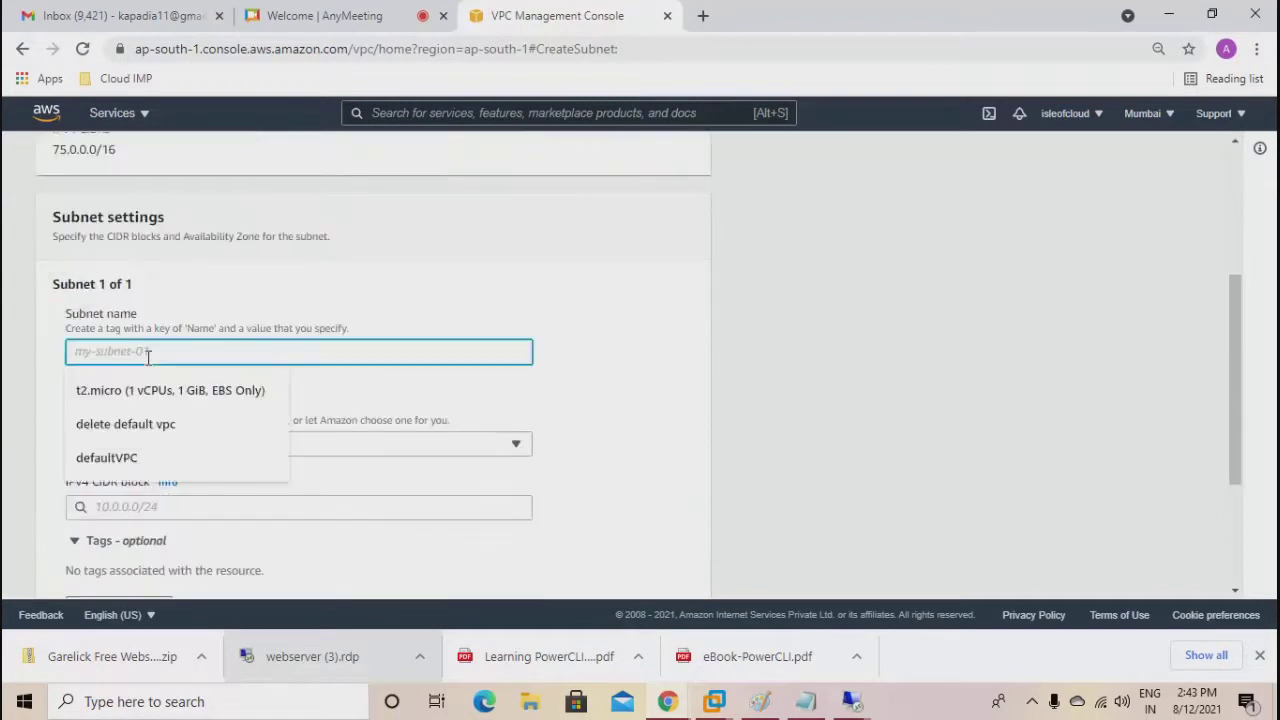
{"action": "type", "text": "snet"}
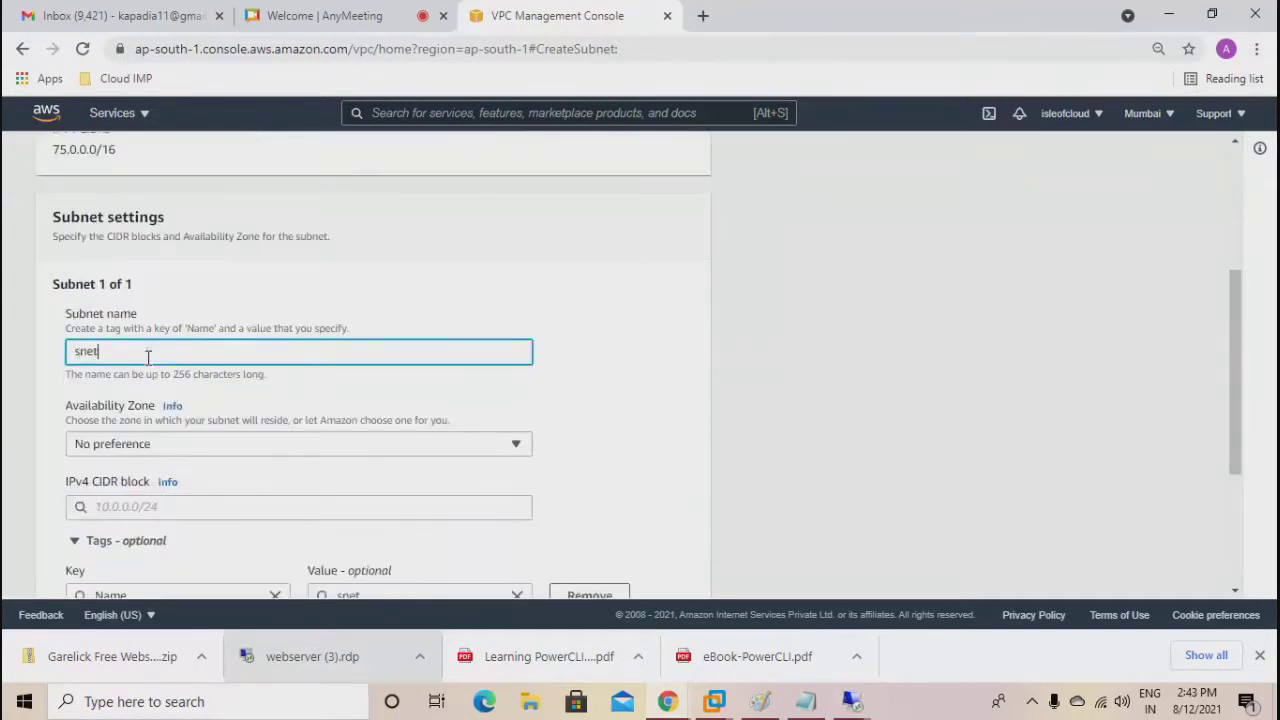
{"action": "type", "text": "2"}
{"action": "scroll", "coordinate": [147, 357], "scroll_direction": "down", "scroll_amount": 2}
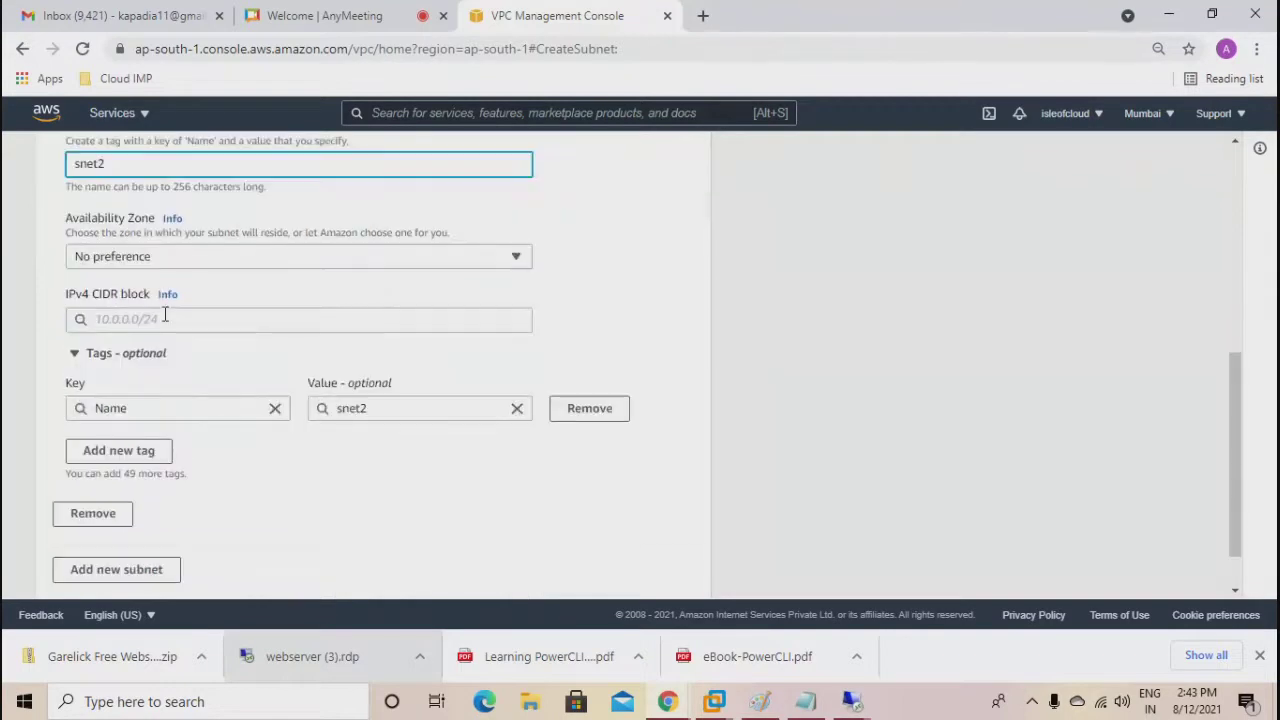
{"action": "left_click", "coordinate": [168, 318]}
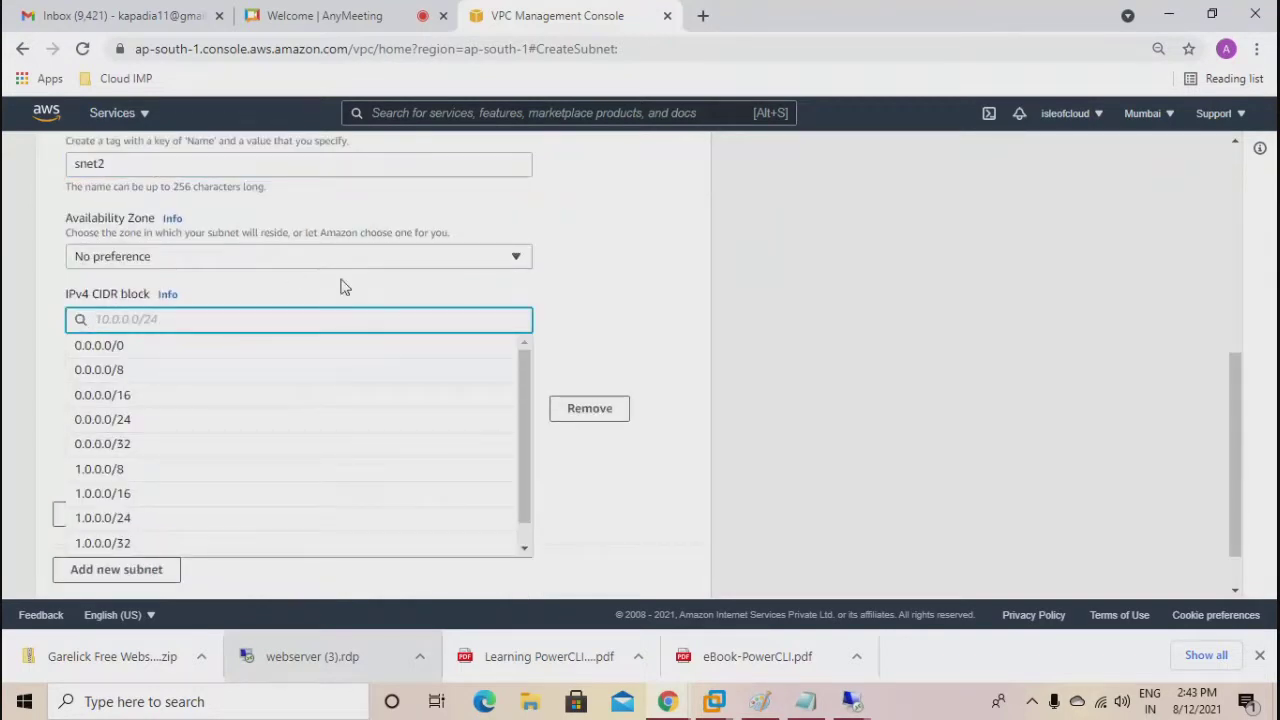
{"action": "type", "text": "75.0"}
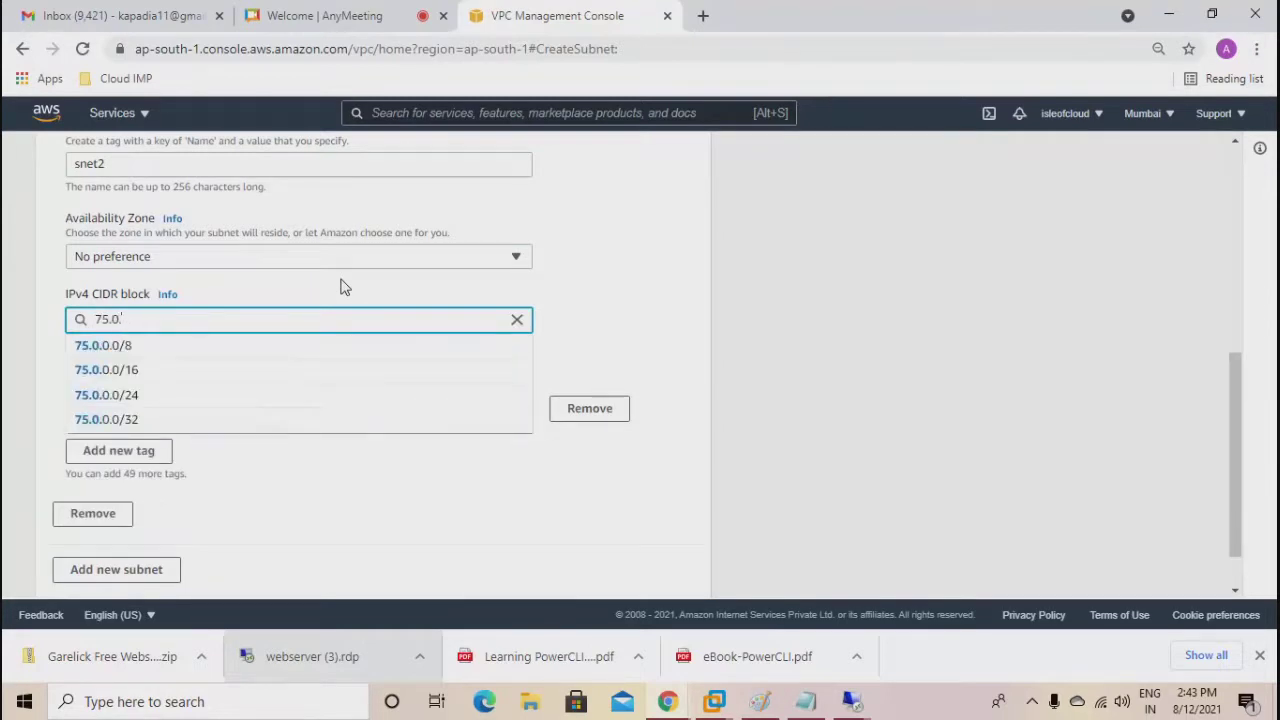
{"action": "type", "text": ".2.0/24"}
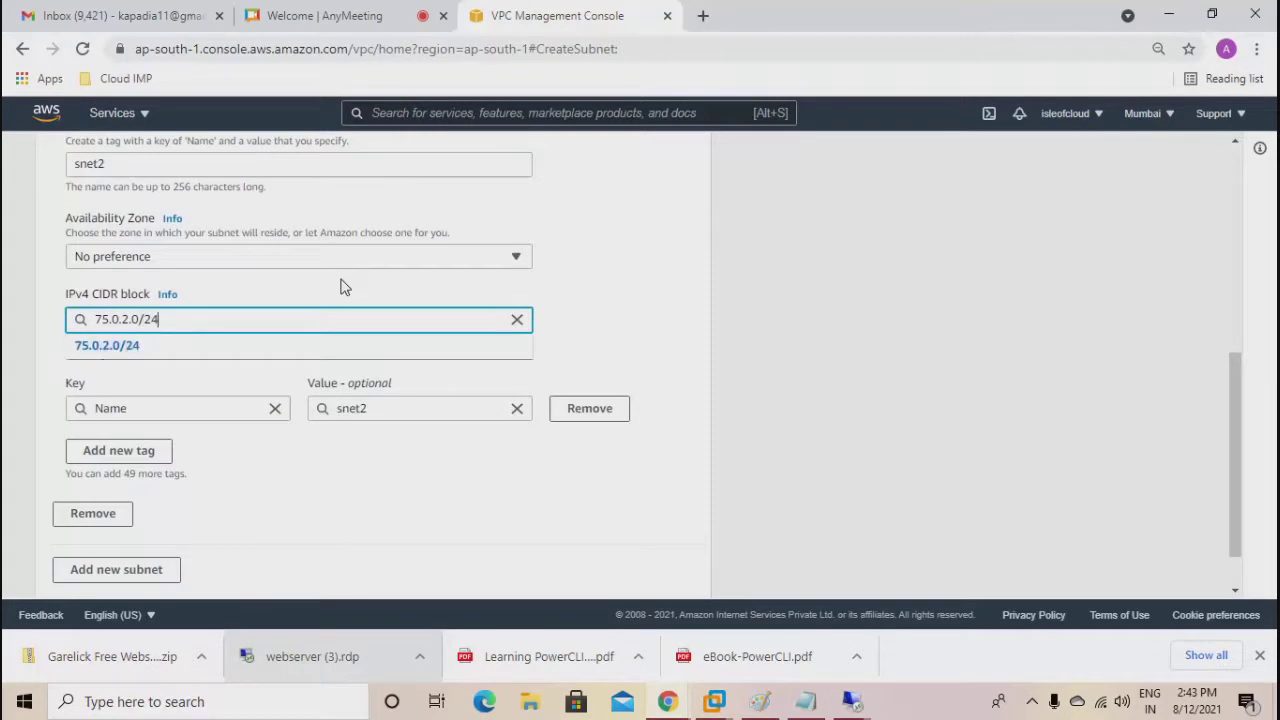
{"action": "left_click", "coordinate": [160, 347]}
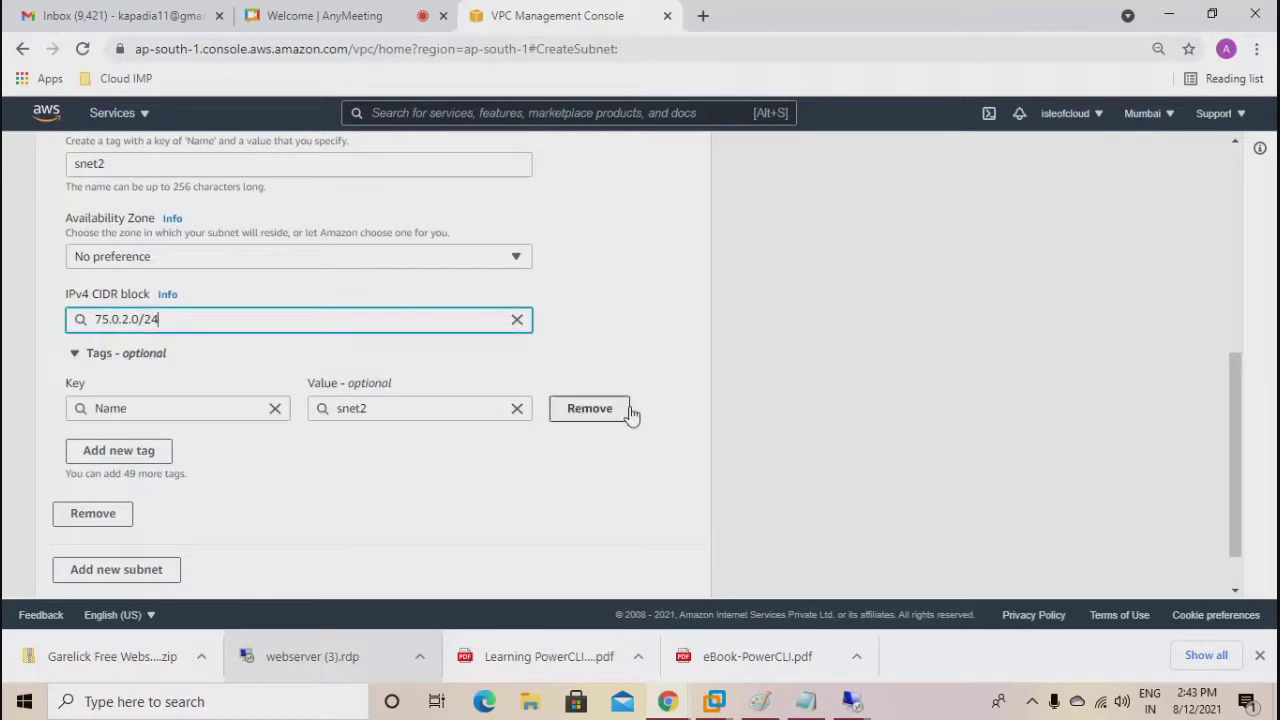
Duplicate the browser tab and check the IPv4 CIDR of vpc-01 in the VPC list.
{"action": "right_click", "coordinate": [543, 17]}
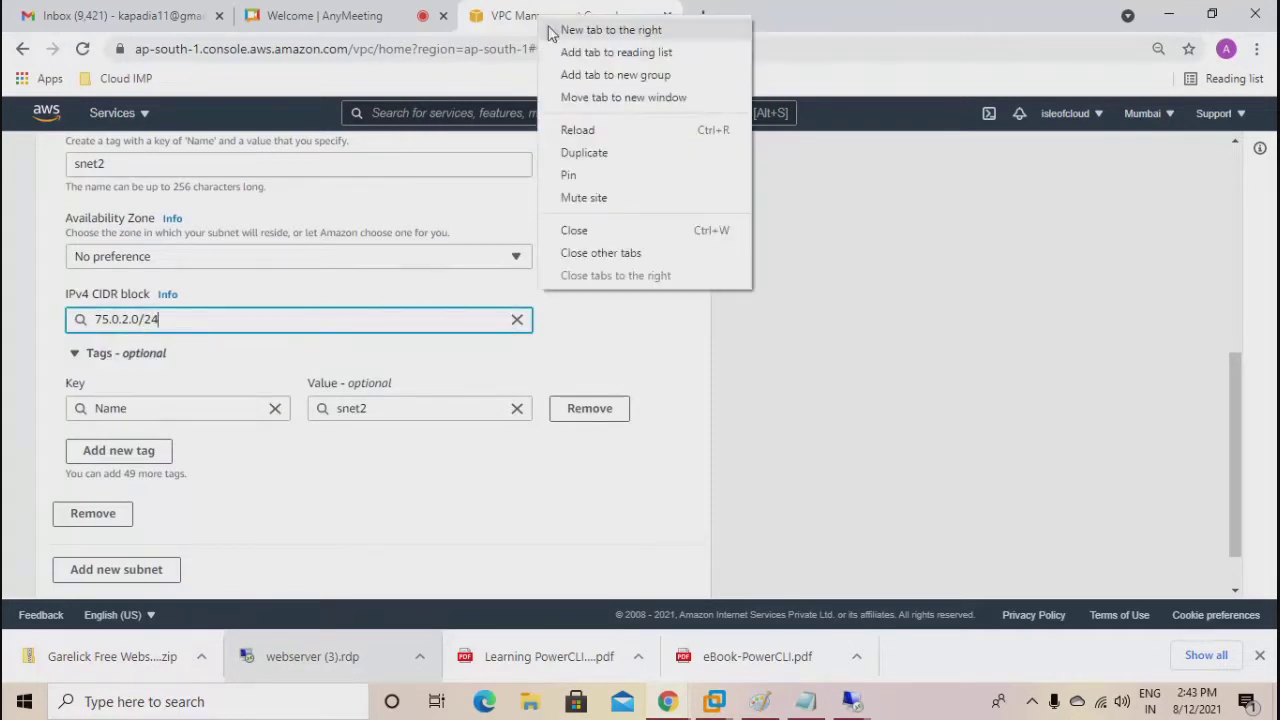
{"action": "left_click", "coordinate": [586, 152]}
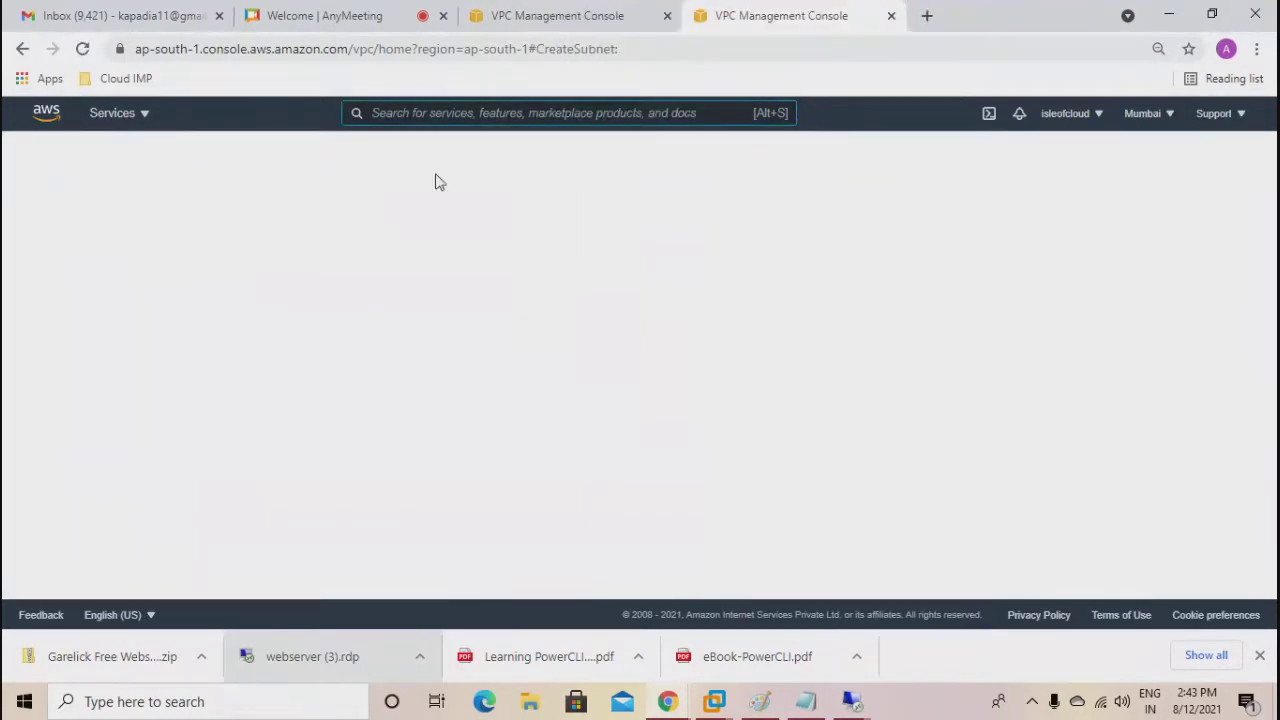
{"action": "left_click", "coordinate": [118, 113]}
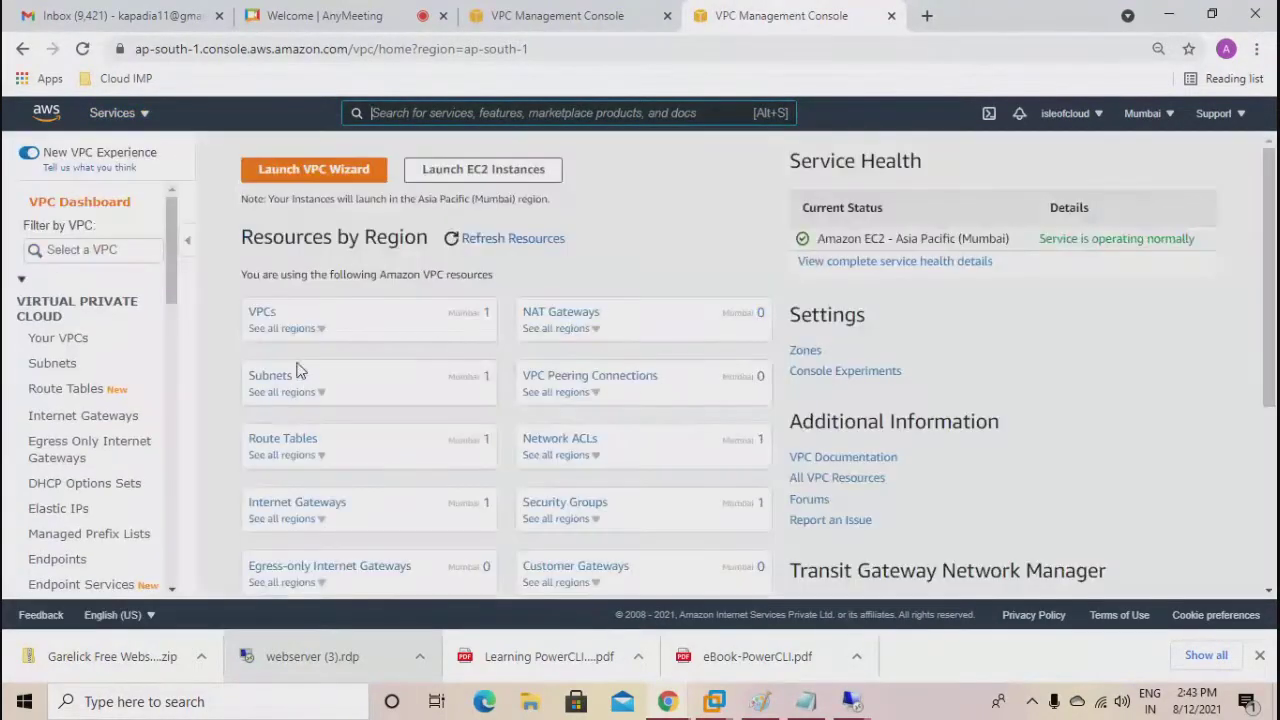
{"action": "left_click", "coordinate": [262, 316]}
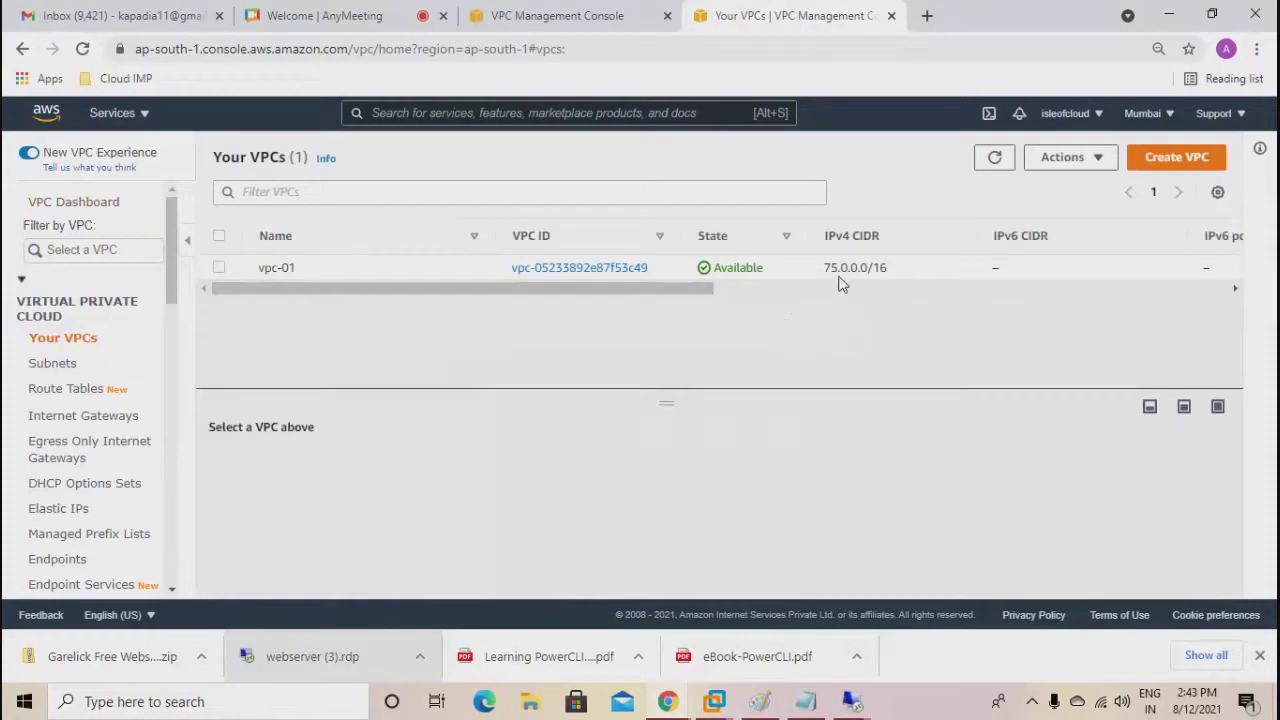
Return to the filled-in subnet form and create the snet2 subnet.
{"action": "left_click", "coordinate": [520, 15]}
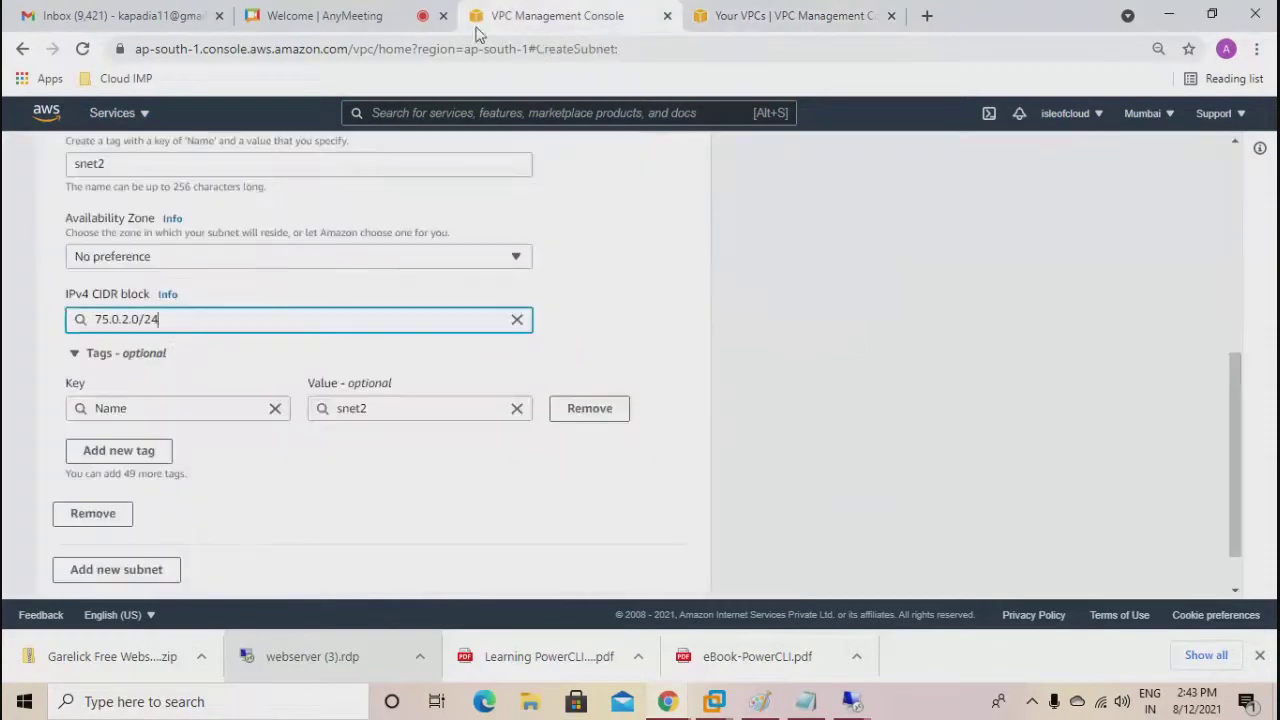
{"action": "scroll", "coordinate": [280, 452], "scroll_direction": "down", "scroll_amount": 1}
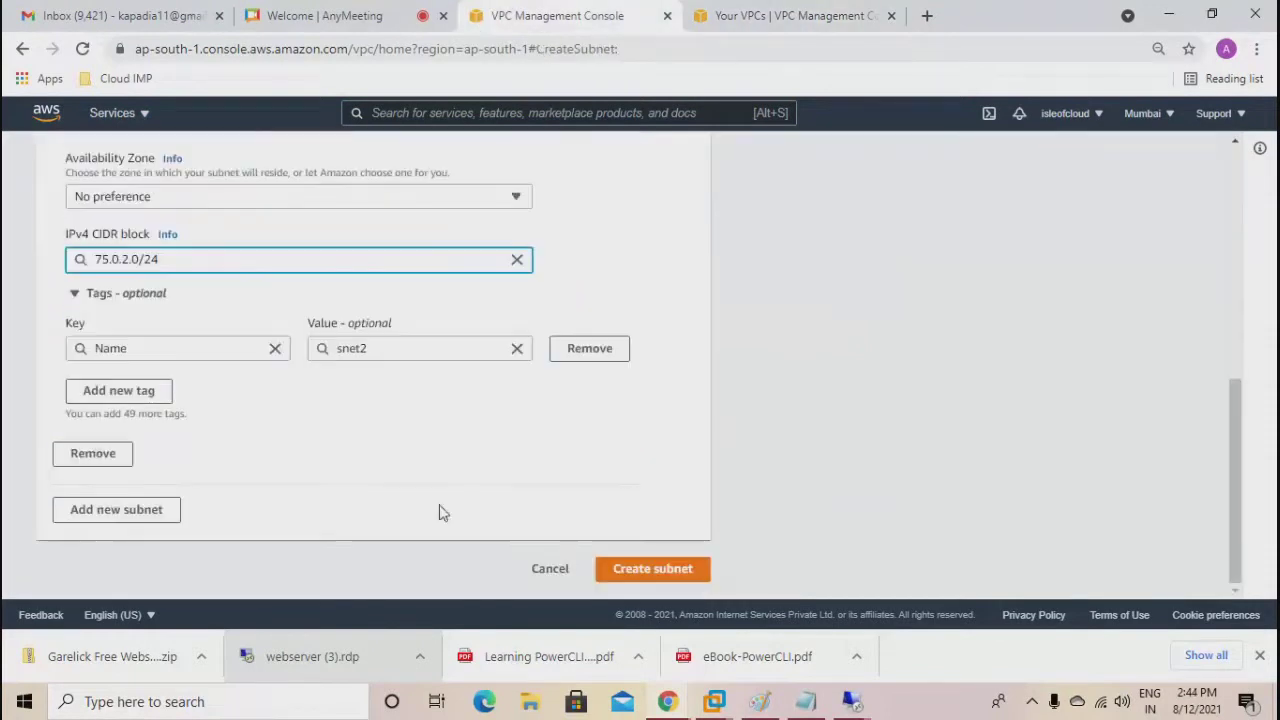
{"action": "left_click", "coordinate": [645, 570]}
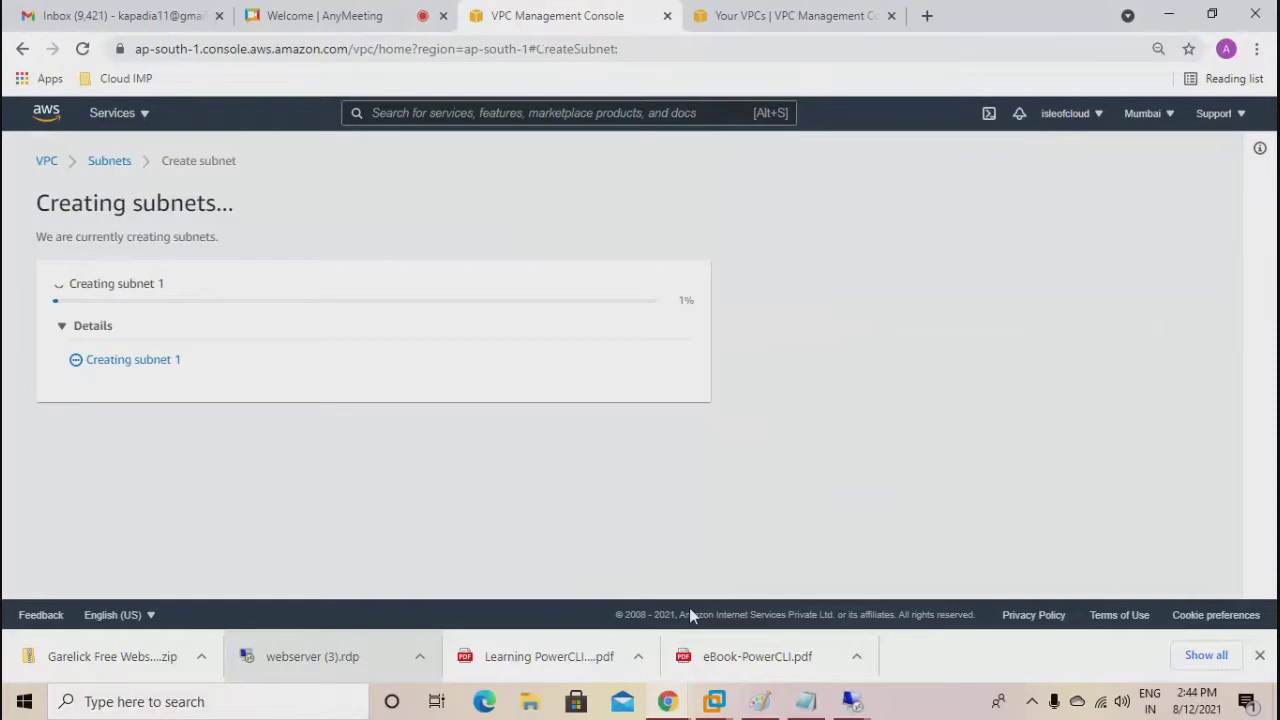
In the Notepad notes, add "12. add 1 more subnet (required for load balancer configuration)" and start item 13.
{"action": "left_click", "coordinate": [806, 701]}
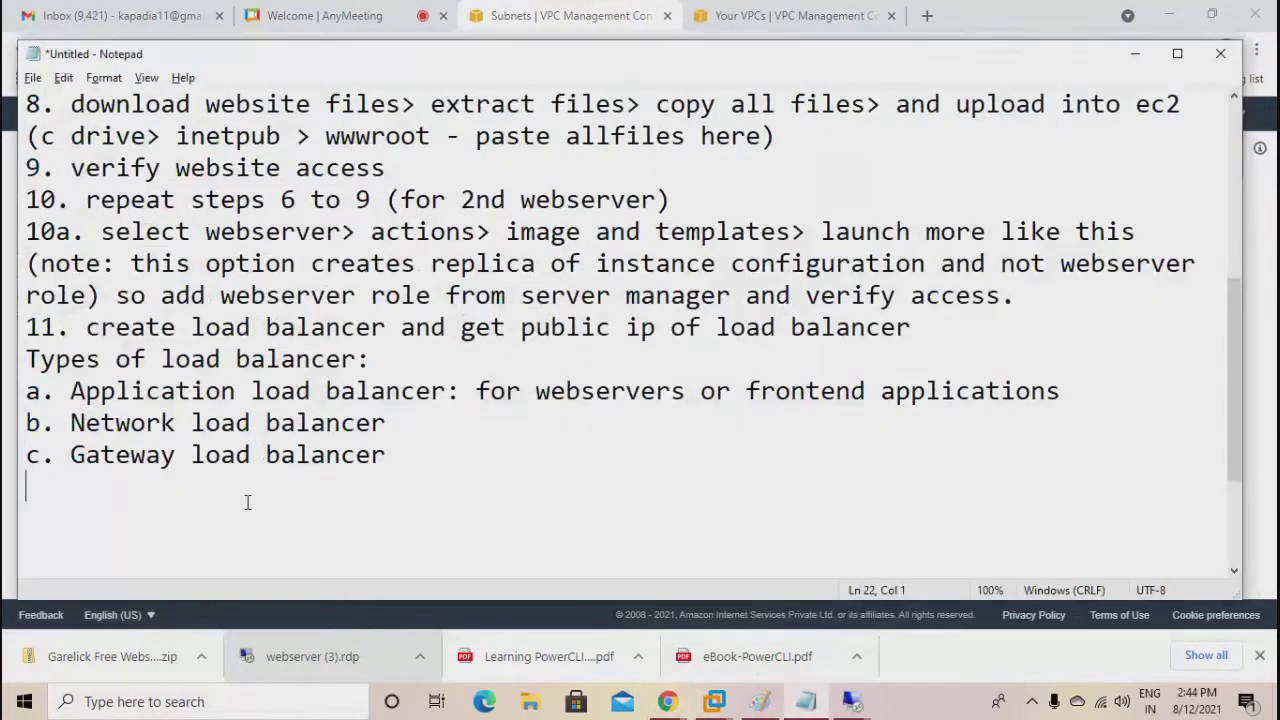
{"action": "type", "text": "12. ad"}
{"action": "type", "text": "d l "}
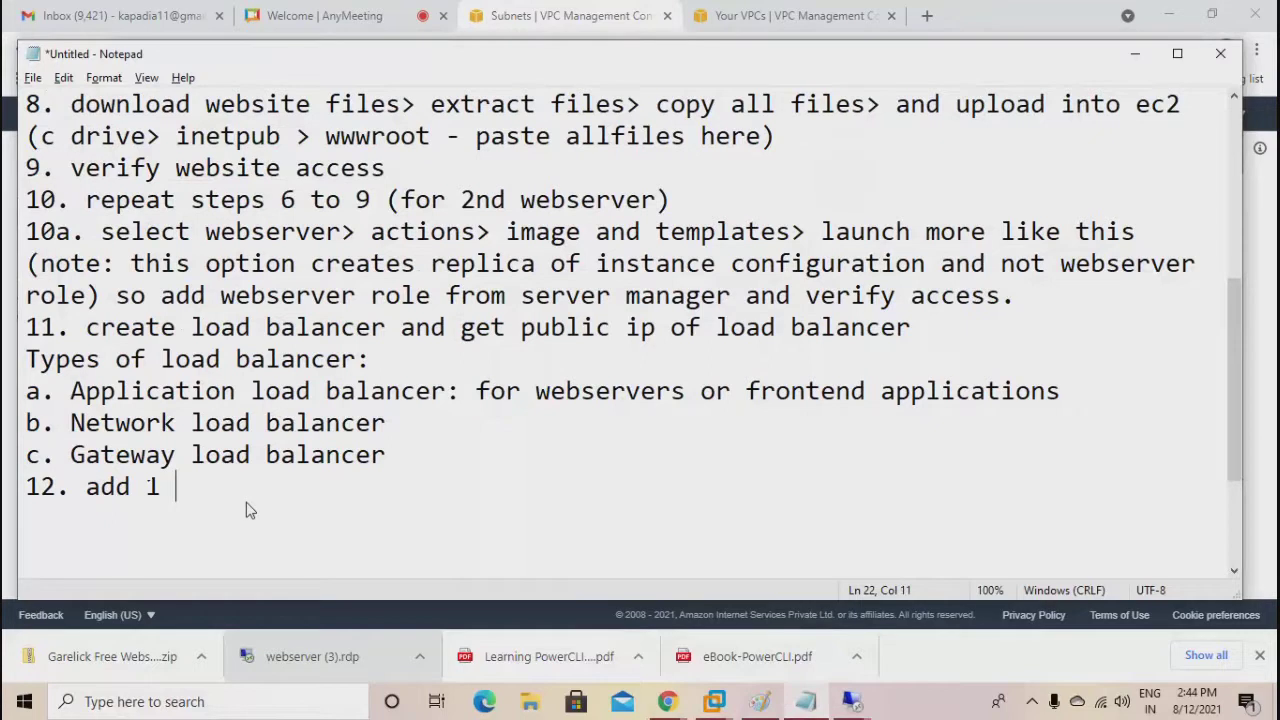
{"action": "type", "text": "more sub"}
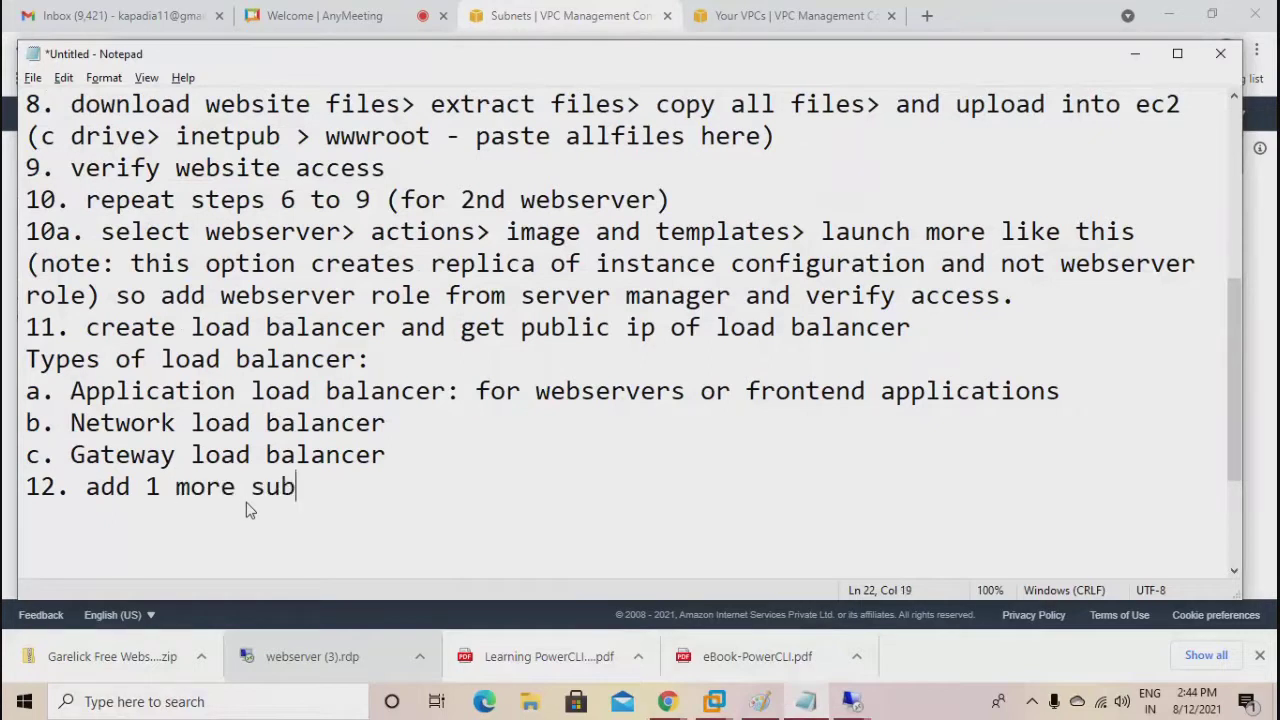
{"action": "type", "text": "net (required for load balancer config"}
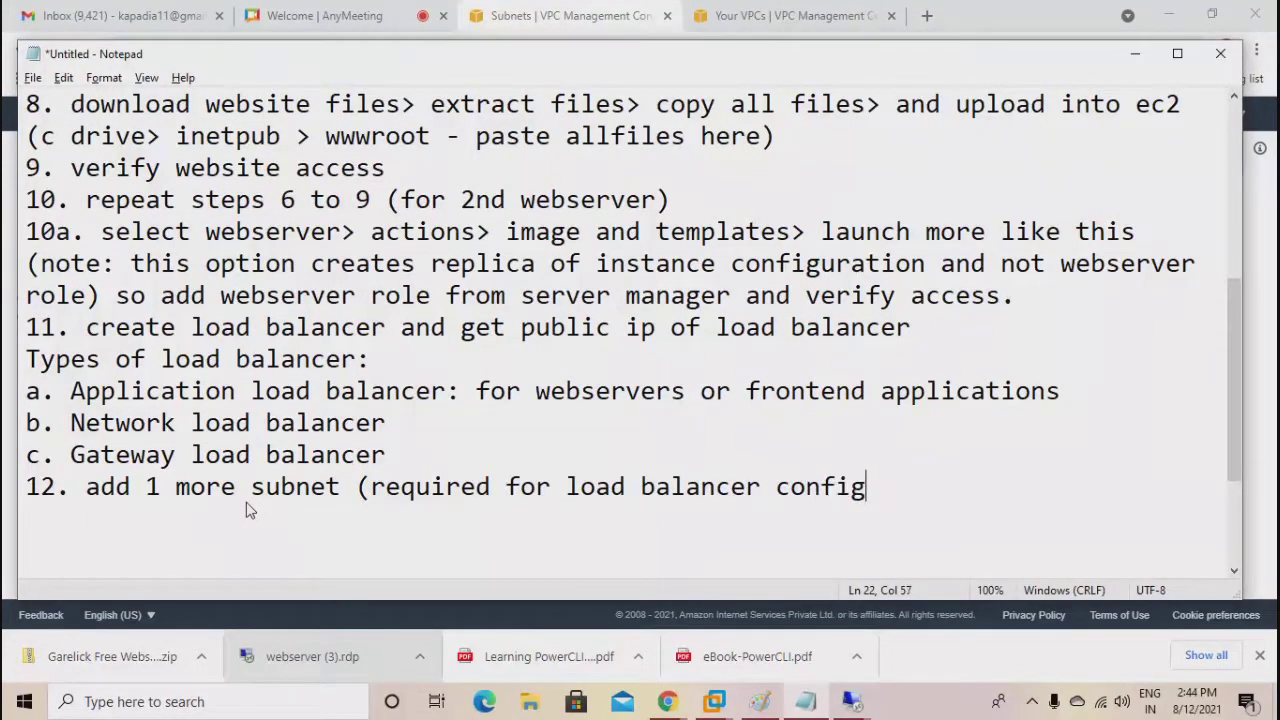
{"action": "type", "text": "uration)"}
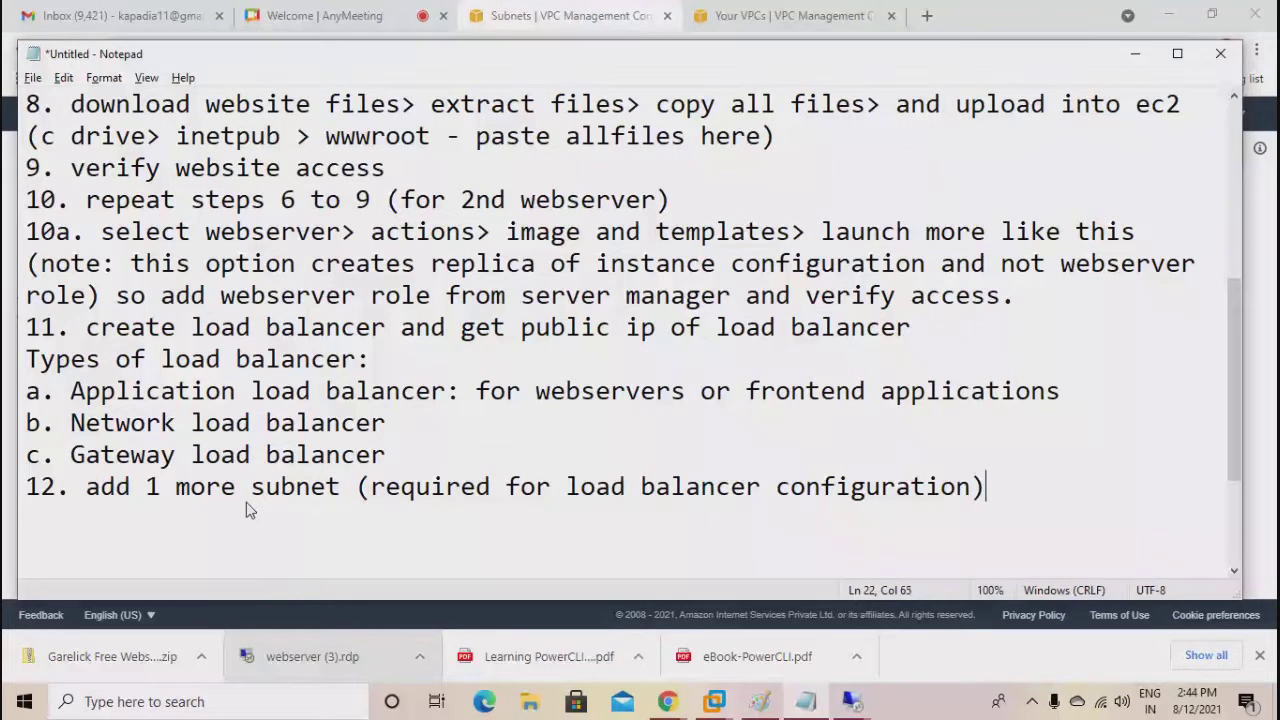
{"action": "key", "text": "Return"}
{"action": "type", "text": "13."}
Go to the EC2 load balancers in the AWS console and start creating an Application Load Balancer.
{"action": "mouse_move", "coordinate": [716, 705]}
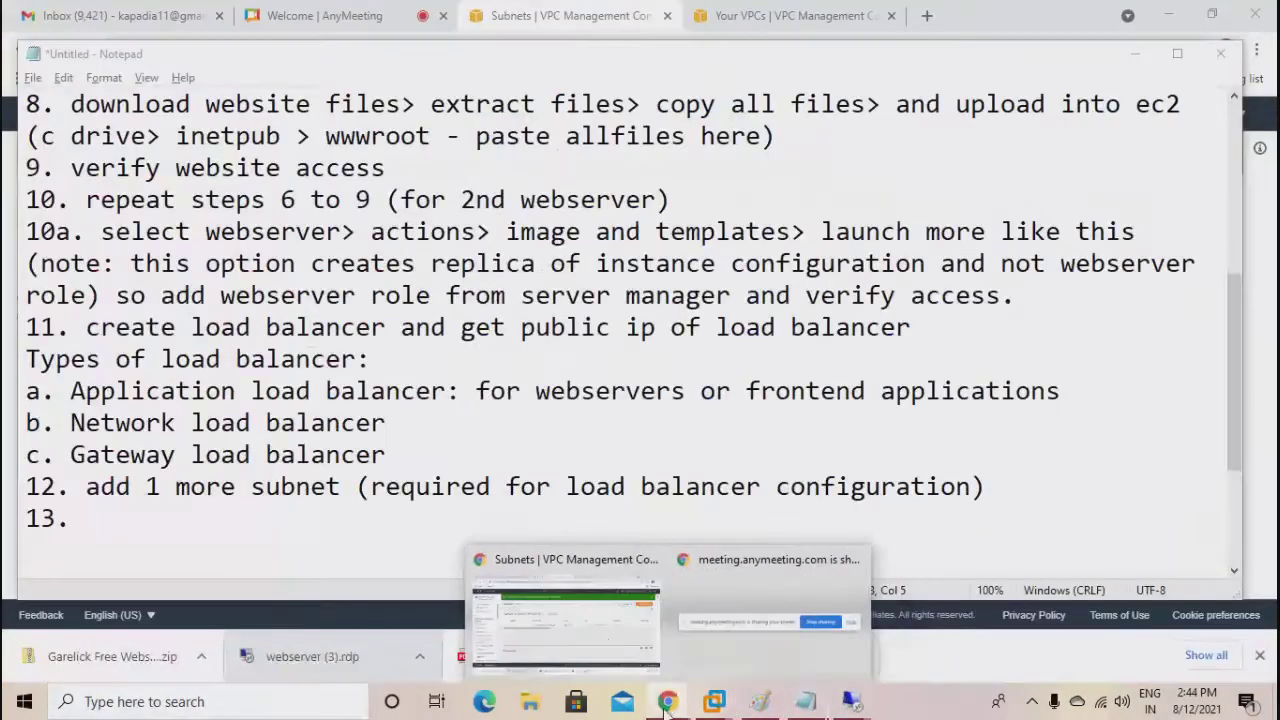
{"action": "left_click", "coordinate": [567, 605]}
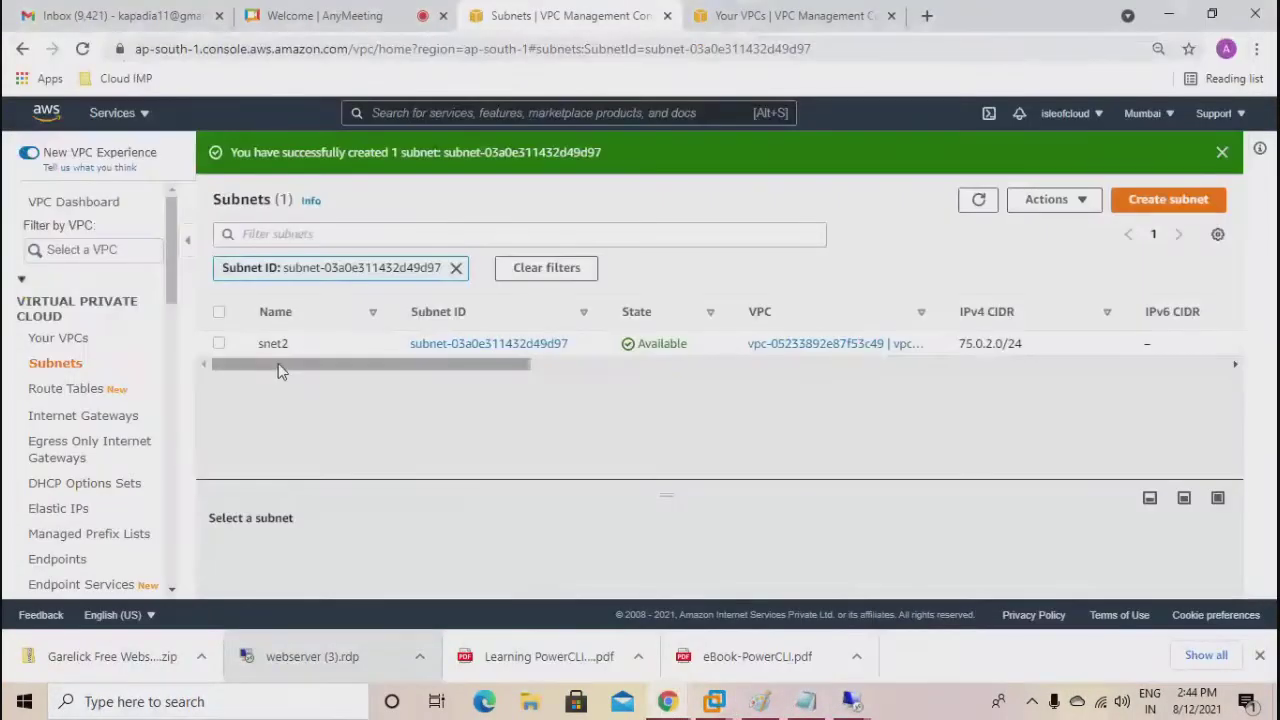
{"action": "left_click", "coordinate": [28, 54]}
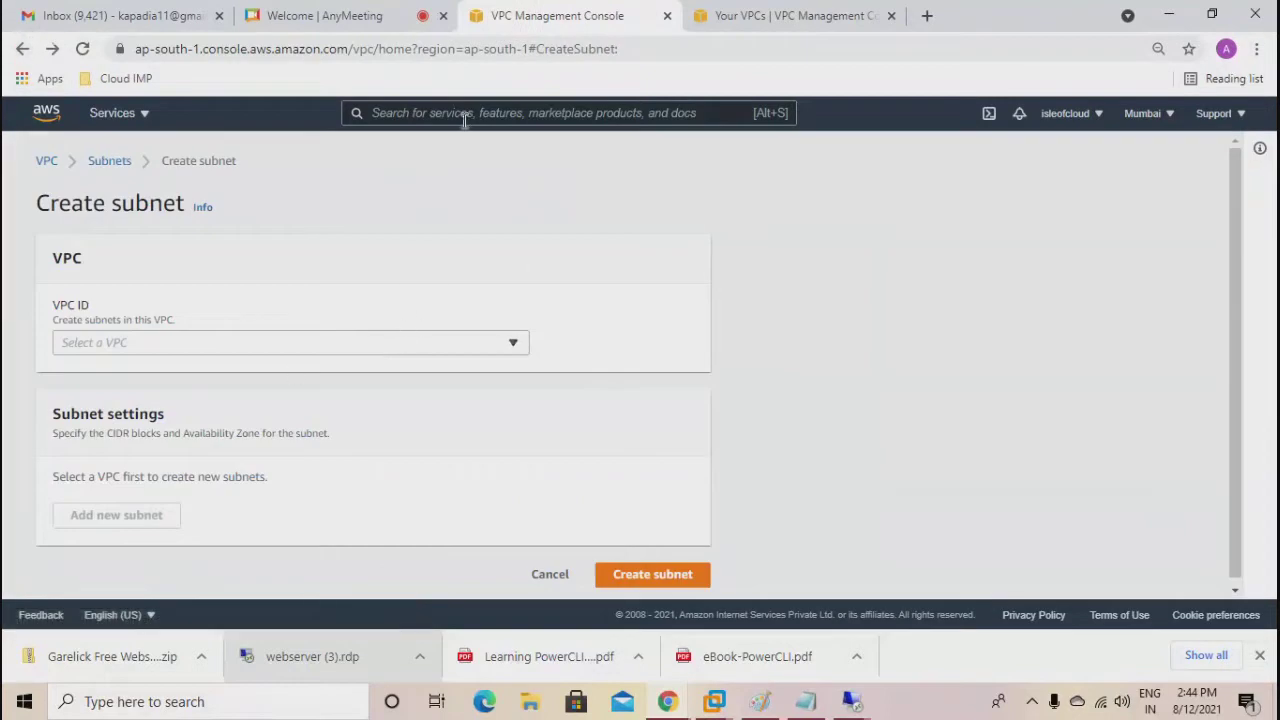
{"action": "left_click", "coordinate": [114, 115]}
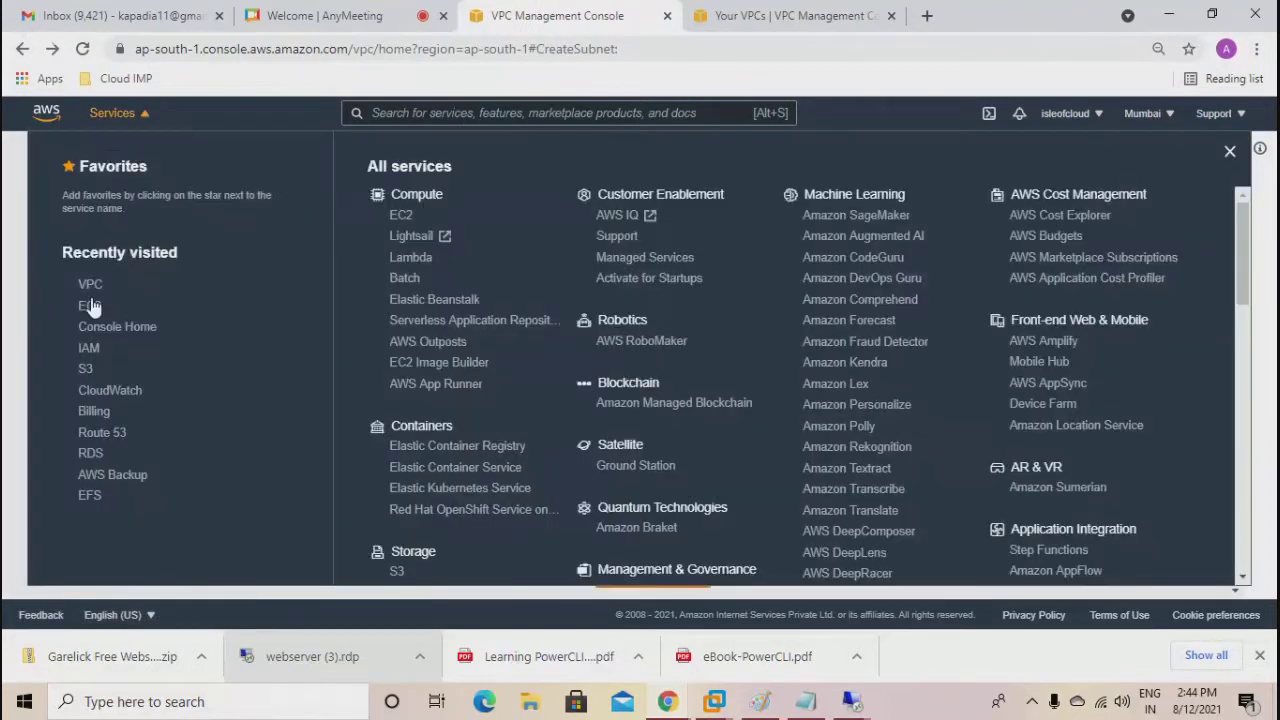
{"action": "left_click", "coordinate": [90, 306]}
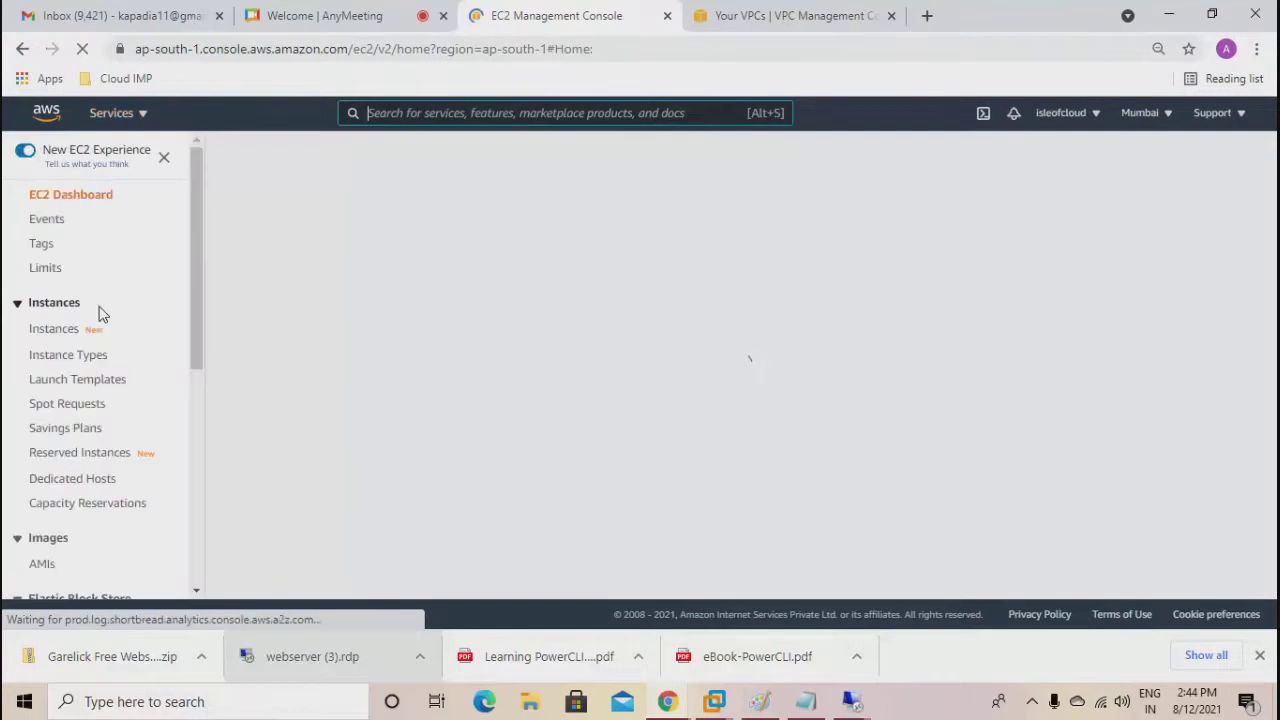
{"action": "scroll", "coordinate": [100, 325], "scroll_direction": "down", "scroll_amount": 5}
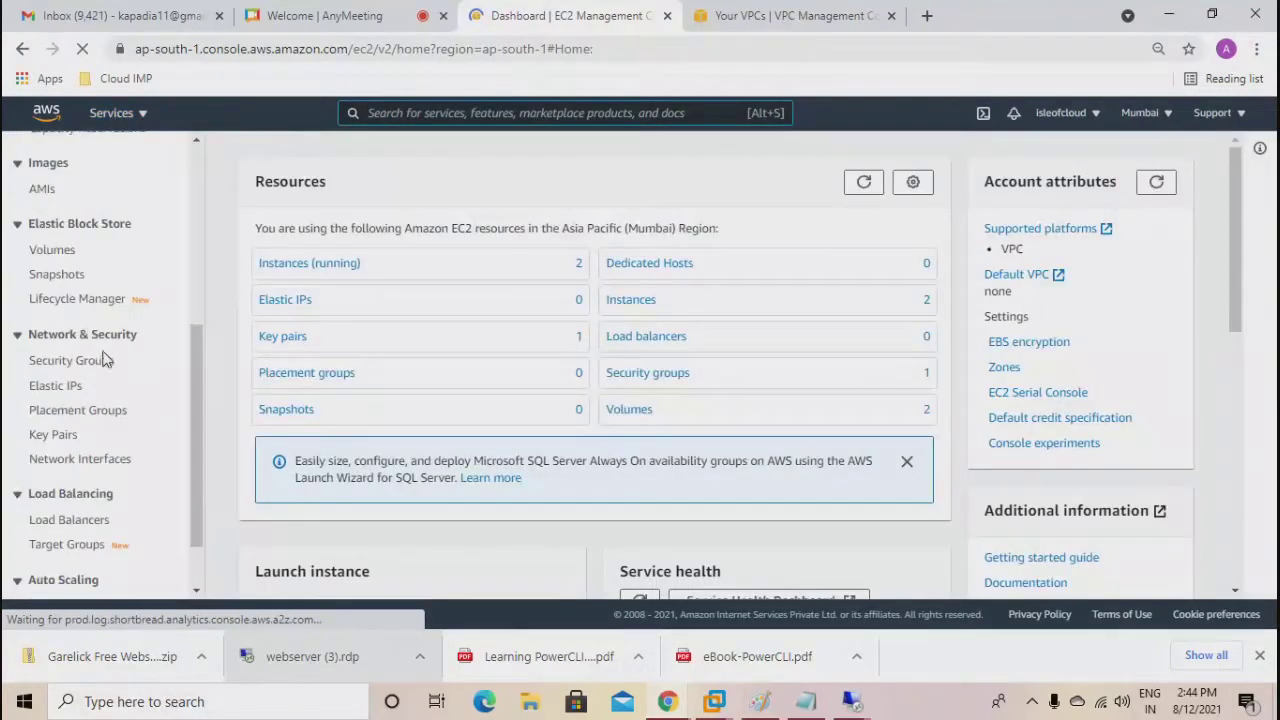
{"action": "scroll", "coordinate": [105, 360], "scroll_direction": "down", "scroll_amount": 2}
{"action": "left_click", "coordinate": [80, 445]}
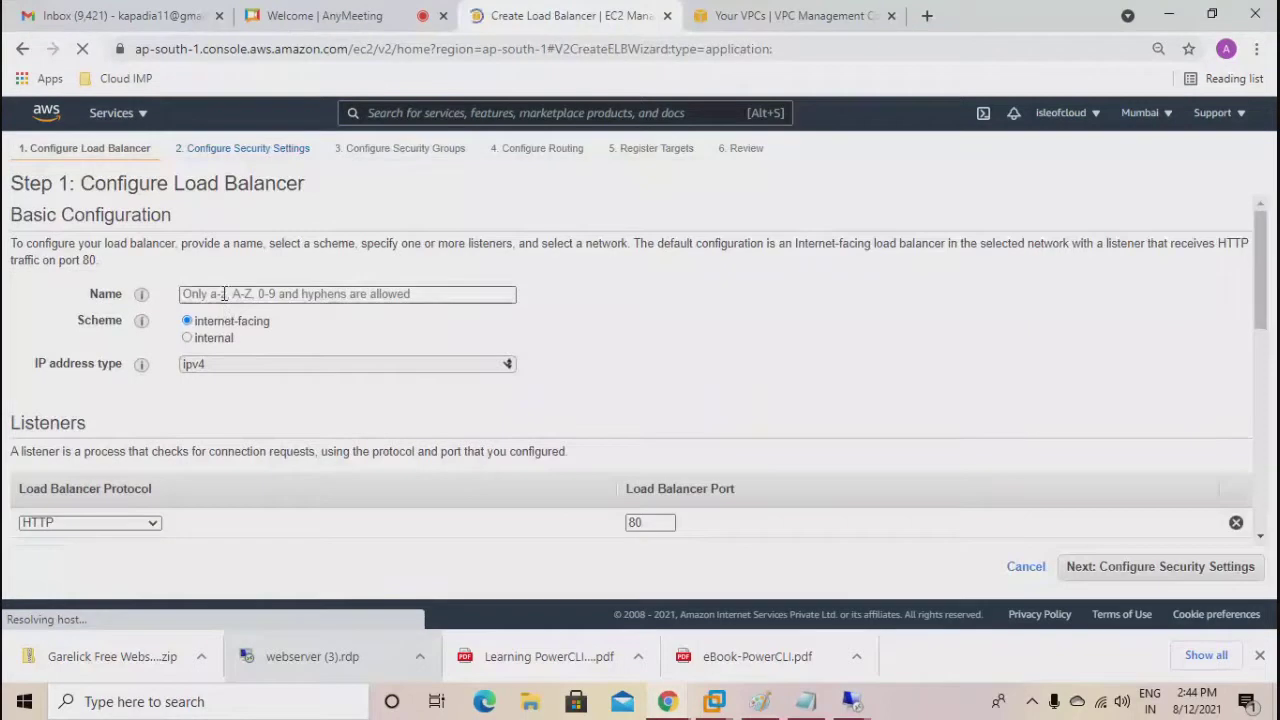
Name the load balancer webserver-lb and select vpc-01 as its VPC.
{"action": "left_click", "coordinate": [224, 294]}
{"action": "type", "text": "weberver-lb"}
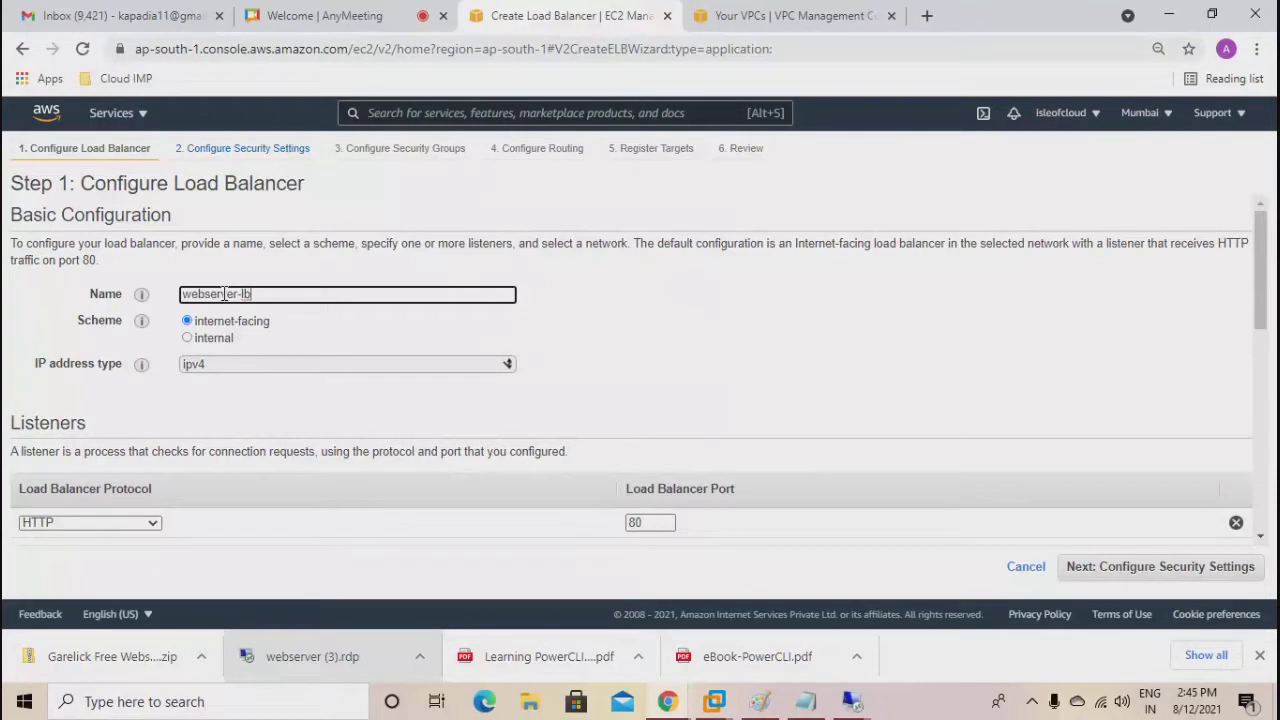
{"action": "scroll", "coordinate": [224, 294], "scroll_direction": "down", "scroll_amount": 5}
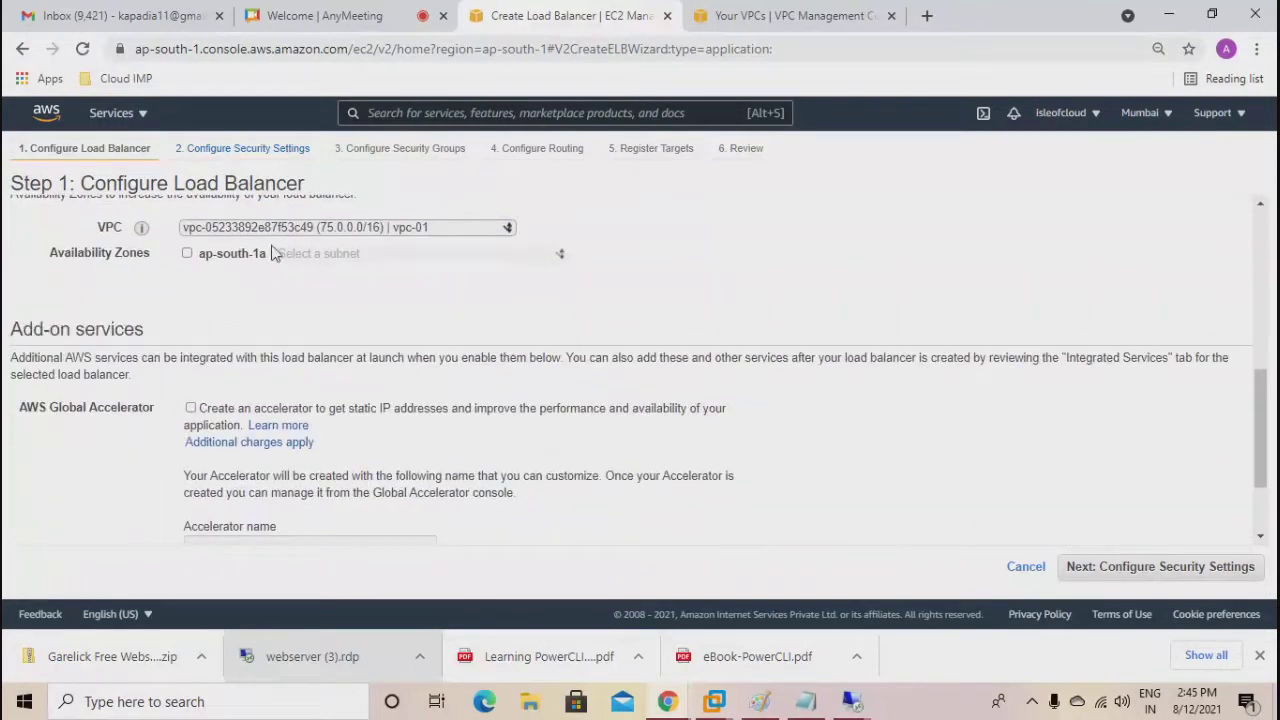
{"action": "left_click", "coordinate": [314, 227]}
{"action": "left_click", "coordinate": [285, 262]}
{"action": "left_click", "coordinate": [306, 228]}
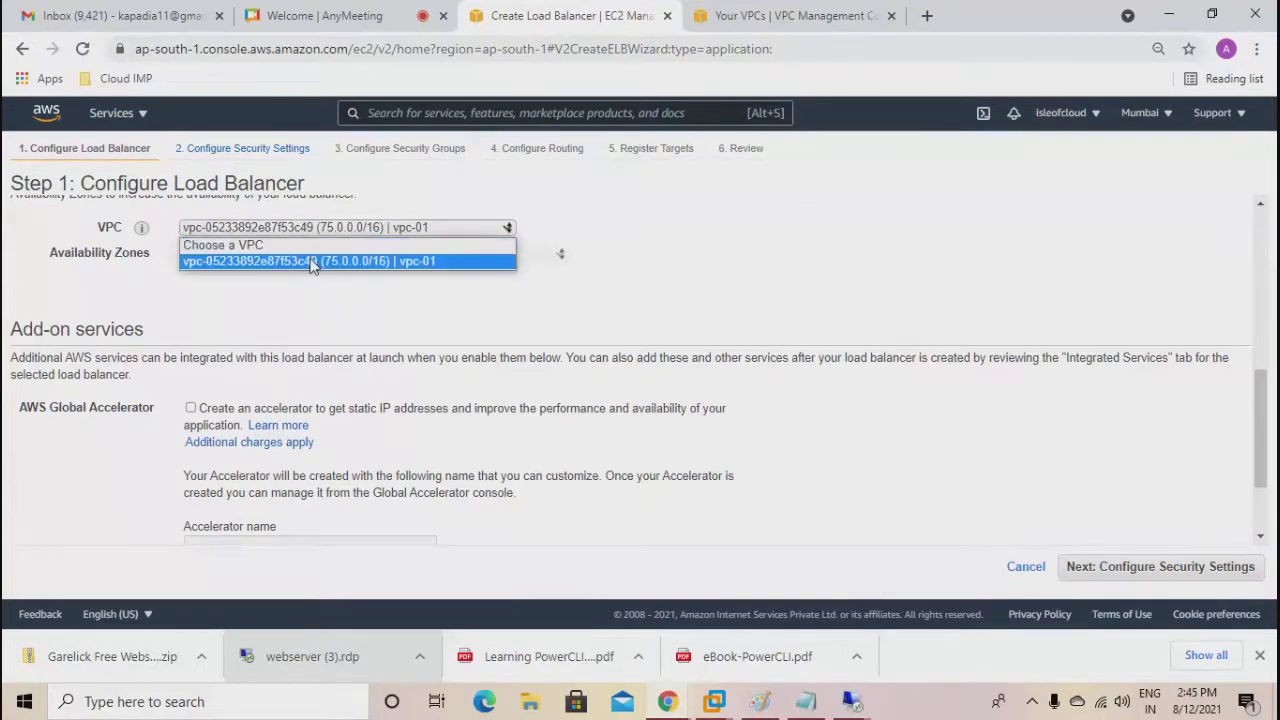
{"action": "left_click", "coordinate": [311, 262]}
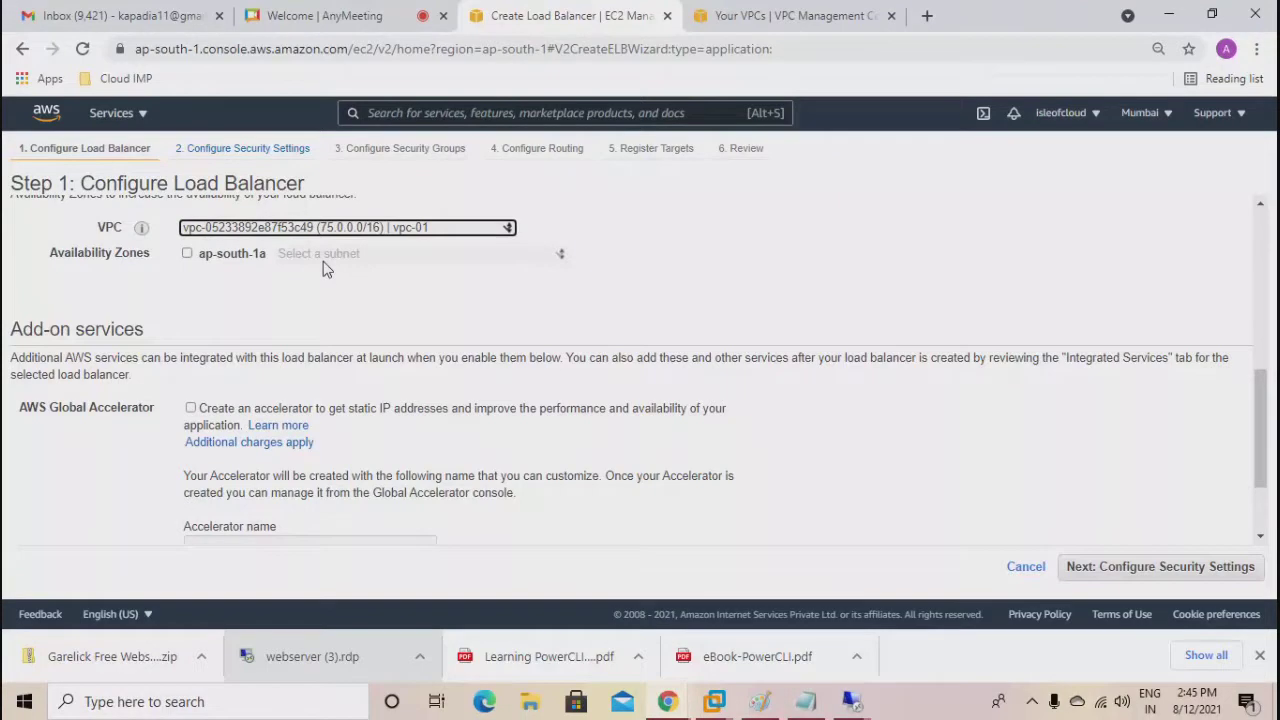
Enable the ap-south-1a availability zone and try assigning both snet2 and websnet to it.
{"action": "scroll", "coordinate": [323, 268], "scroll_direction": "up", "scroll_amount": 3}
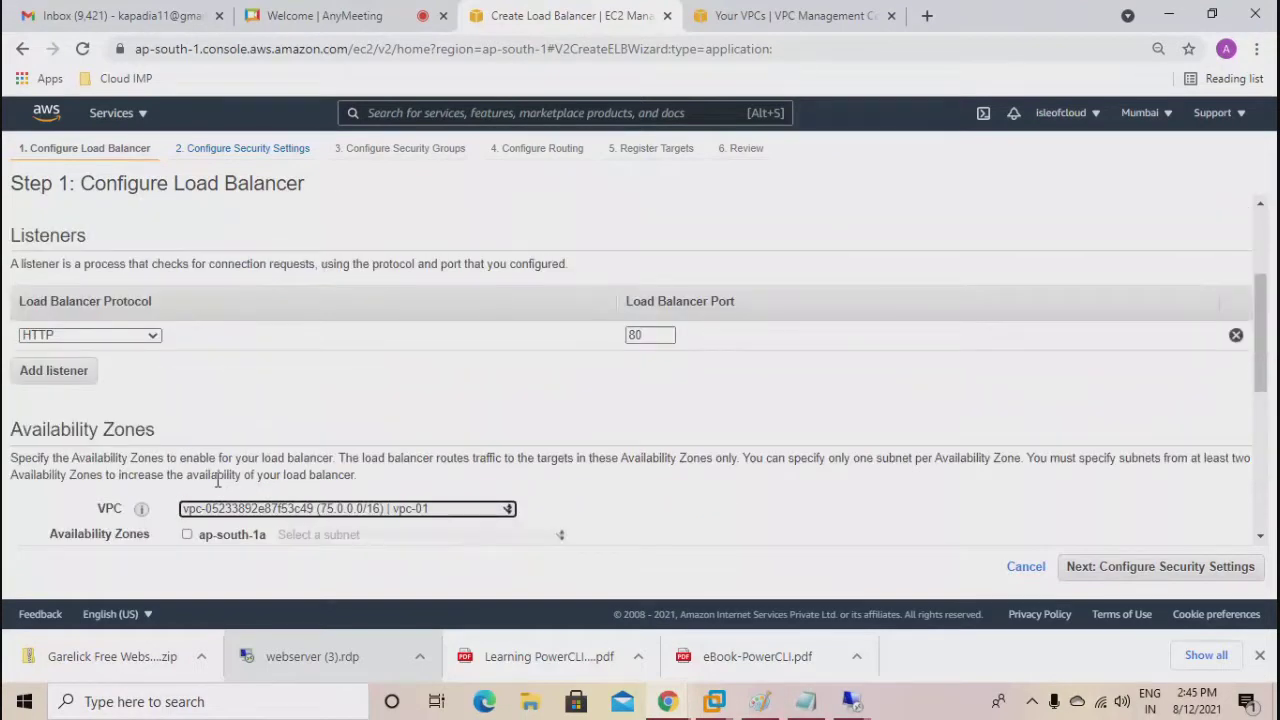
{"action": "left_click", "coordinate": [194, 543]}
{"action": "left_click", "coordinate": [188, 537]}
{"action": "scroll", "coordinate": [265, 518], "scroll_direction": "down", "scroll_amount": 1}
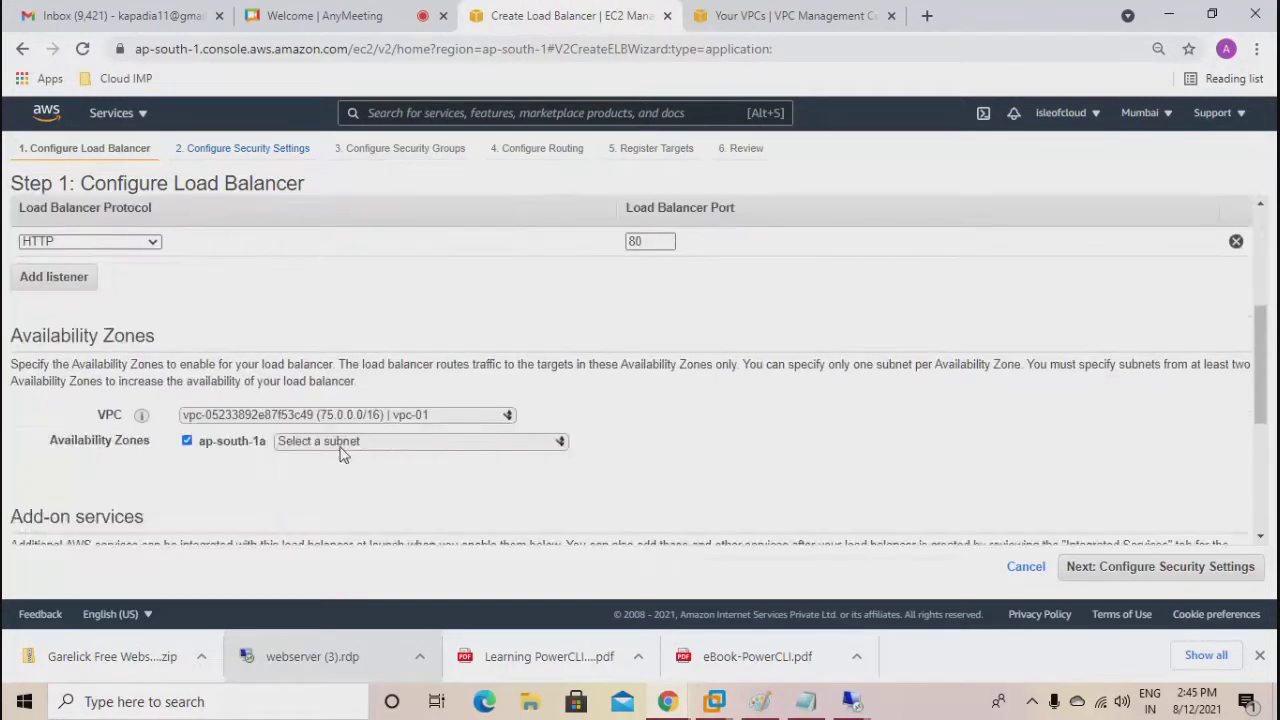
{"action": "left_click", "coordinate": [342, 445]}
{"action": "left_click", "coordinate": [350, 474]}
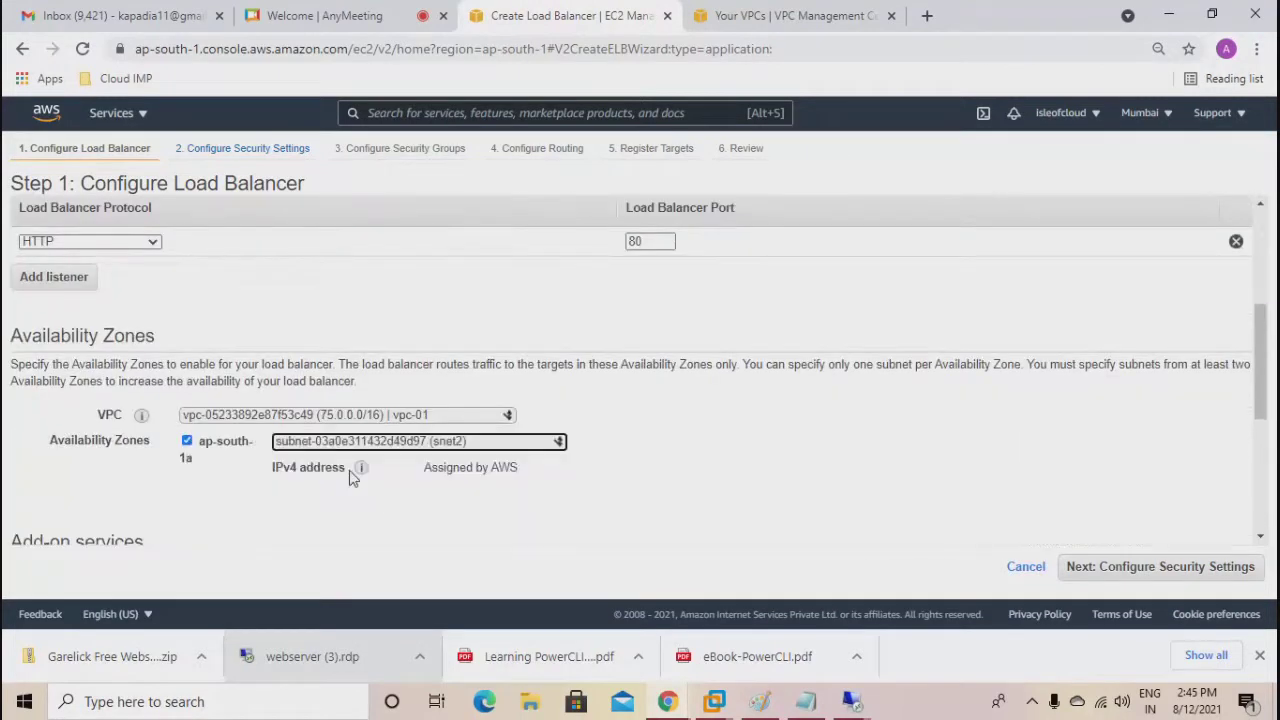
{"action": "left_click", "coordinate": [362, 445]}
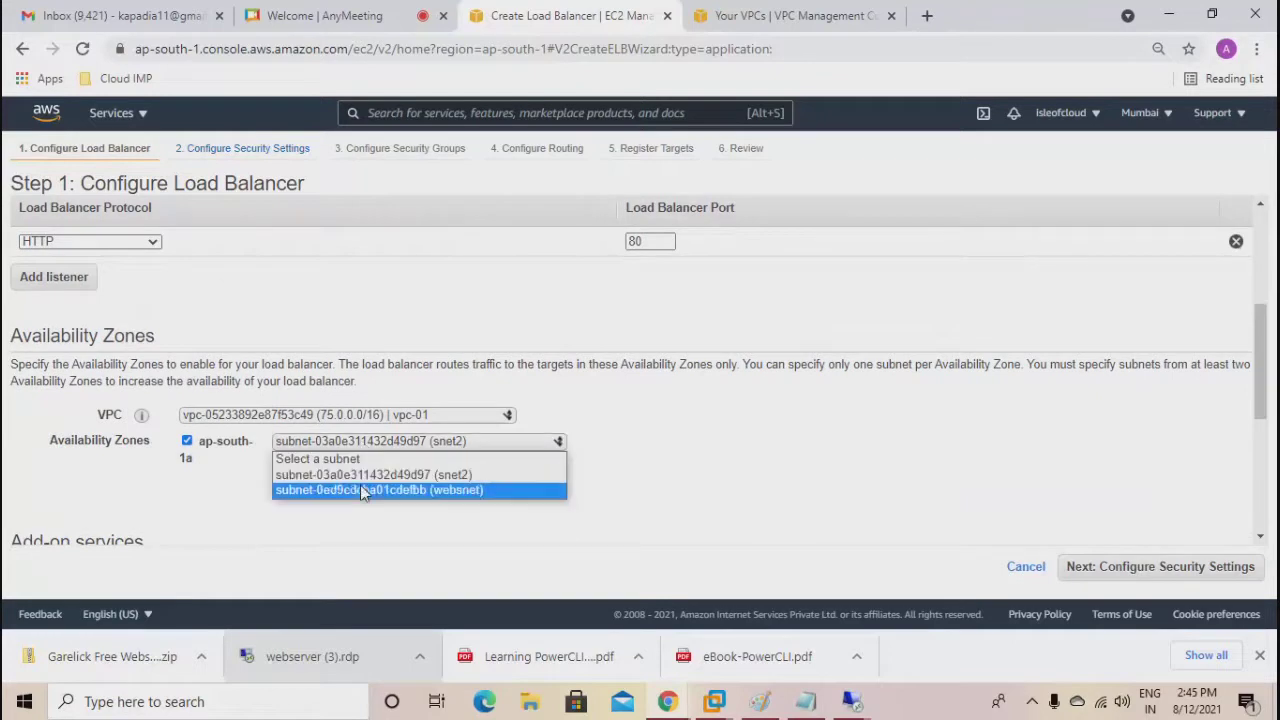
{"action": "left_click", "coordinate": [360, 487]}
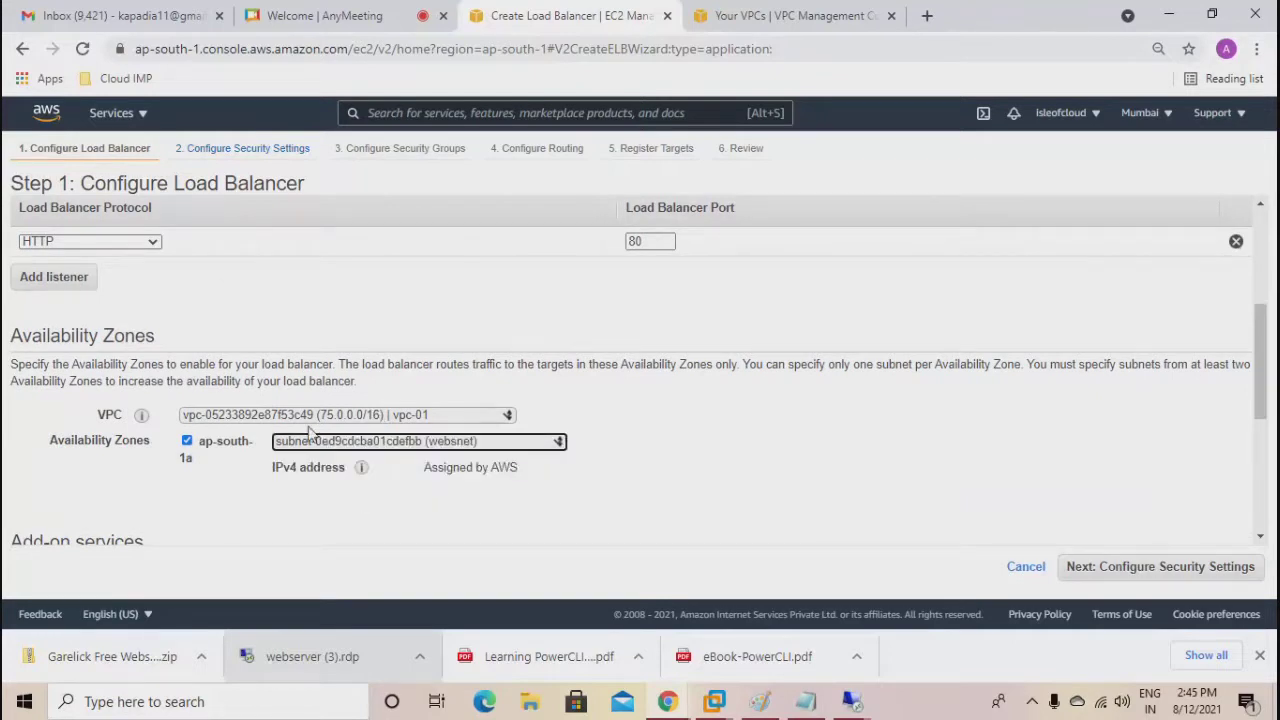
{"action": "left_click", "coordinate": [187, 441]}
{"action": "scroll", "coordinate": [199, 487], "scroll_direction": "down", "scroll_amount": 2}
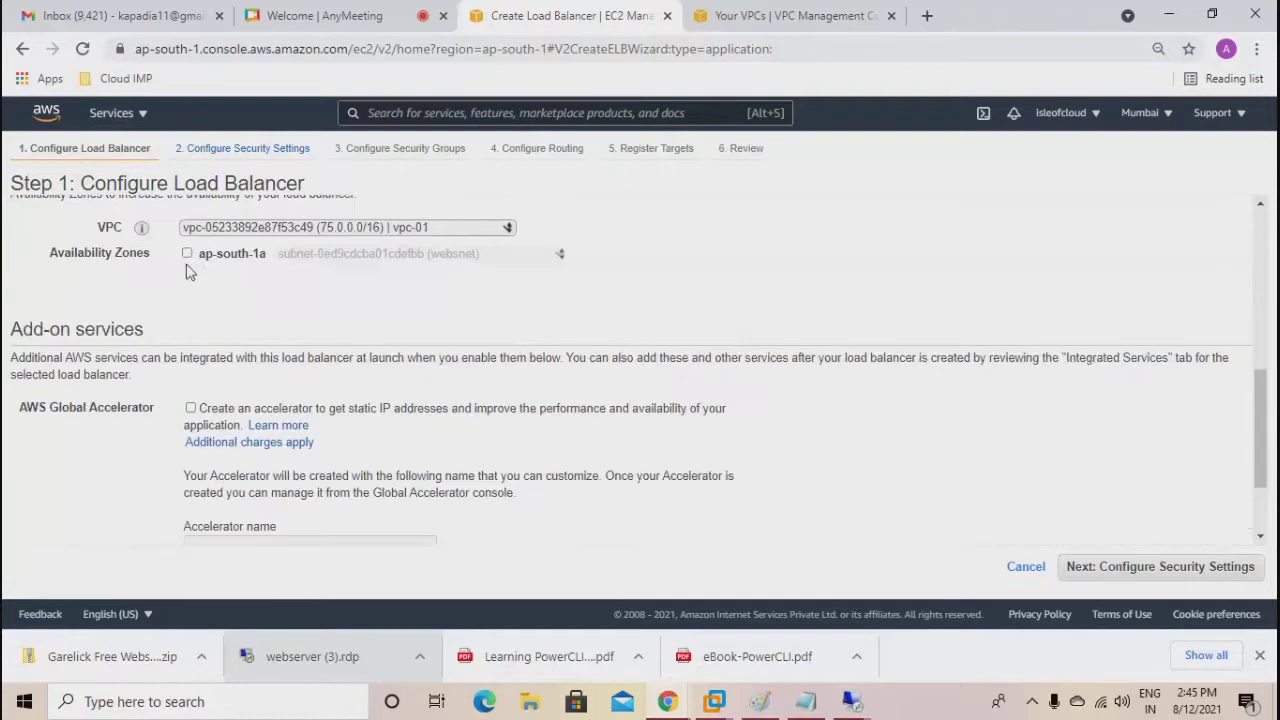
{"action": "left_click", "coordinate": [187, 254]}
{"action": "left_click", "coordinate": [333, 262]}
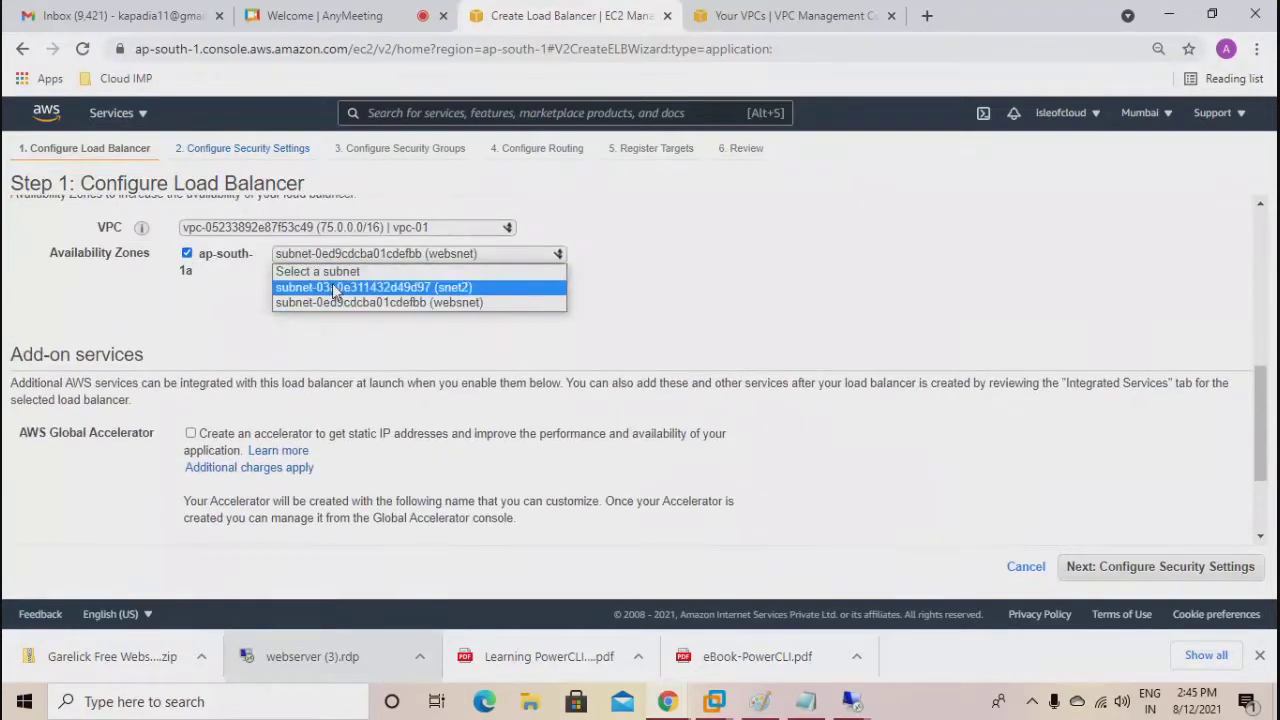
Check the Availability Zones of snet2 and websnet in the VPC subnets list.
{"action": "key", "text": "ctrl+Tab"}
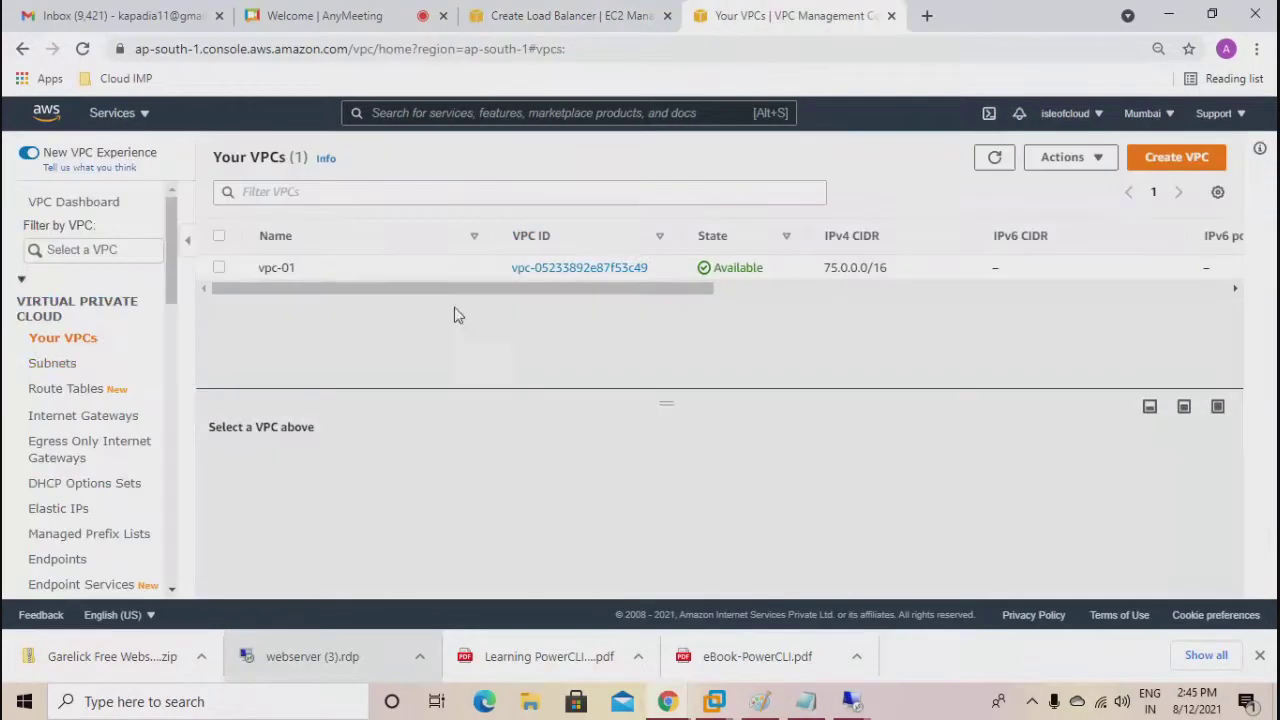
{"action": "left_click", "coordinate": [70, 364]}
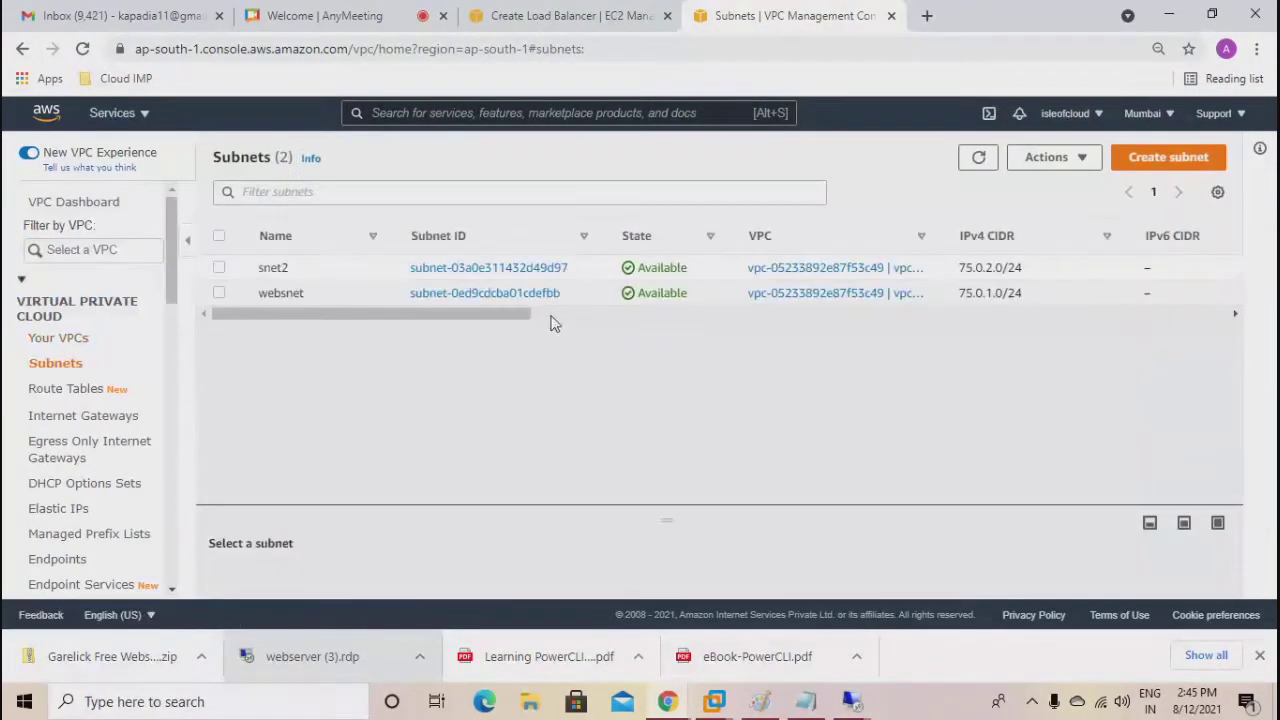
{"action": "left_click_drag", "start_coordinate": [514, 309], "coordinate": [660, 320]}
{"action": "left_click", "coordinate": [482, 330]}
{"action": "left_click_drag", "start_coordinate": [482, 316], "coordinate": [700, 333]}
{"action": "left_click_drag", "start_coordinate": [897, 293], "coordinate": [826, 297]}
{"action": "left_click", "coordinate": [886, 290]}
Delete the snet2 subnet and confirm the deletion.
{"action": "left_click_drag", "start_coordinate": [893, 268], "coordinate": [829, 275]}
{"action": "left_click_drag", "start_coordinate": [502, 314], "coordinate": [259, 335]}
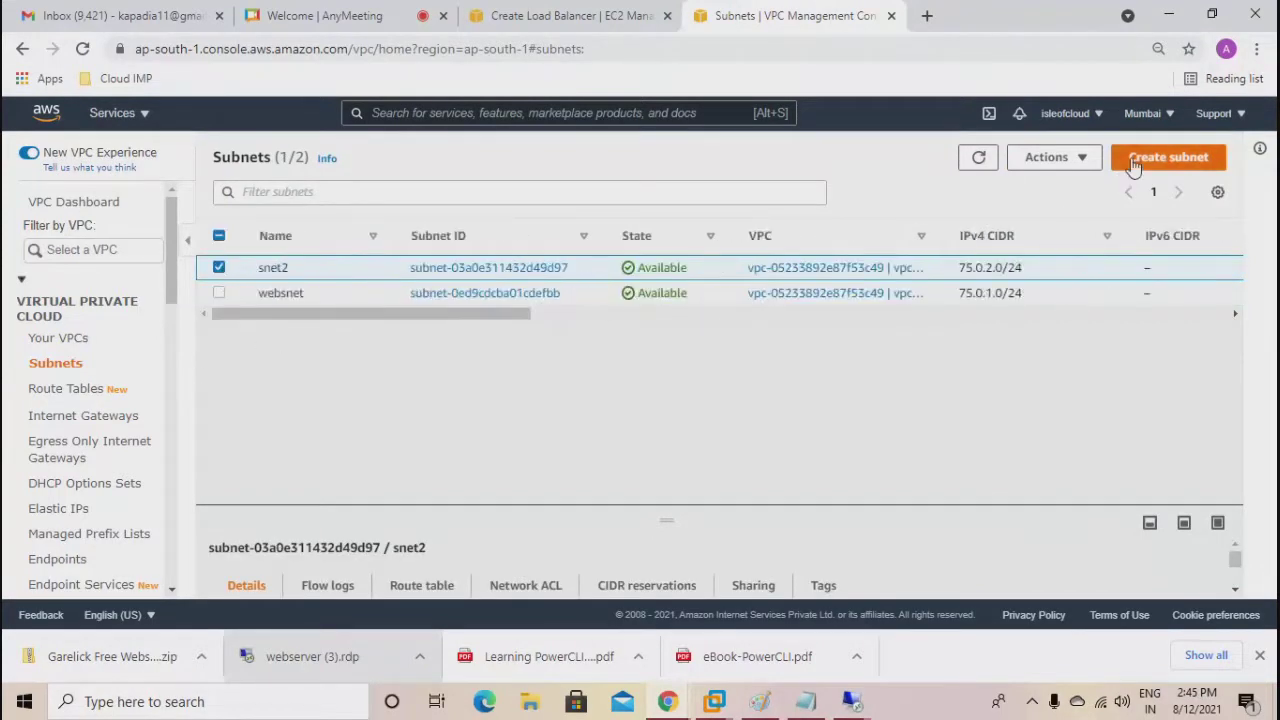
{"action": "left_click", "coordinate": [1090, 158]}
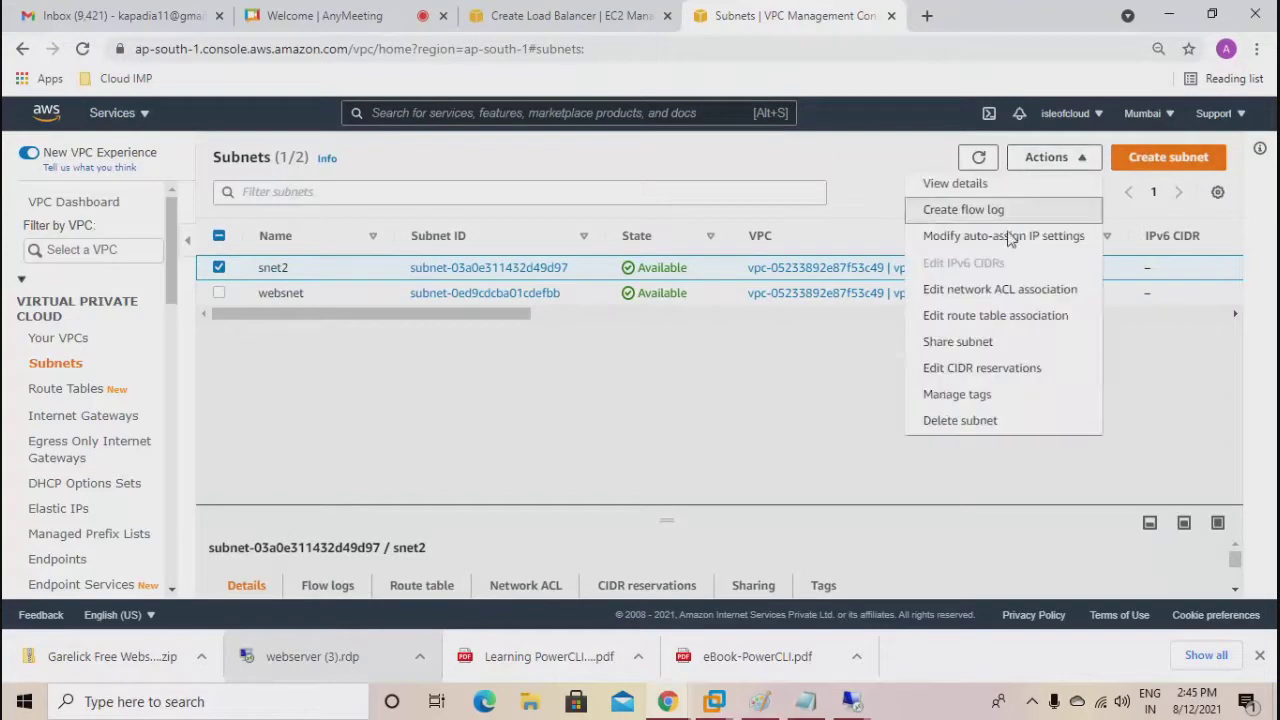
{"action": "left_click", "coordinate": [942, 428]}
{"action": "left_click", "coordinate": [405, 453]}
{"action": "type", "text": "de"}
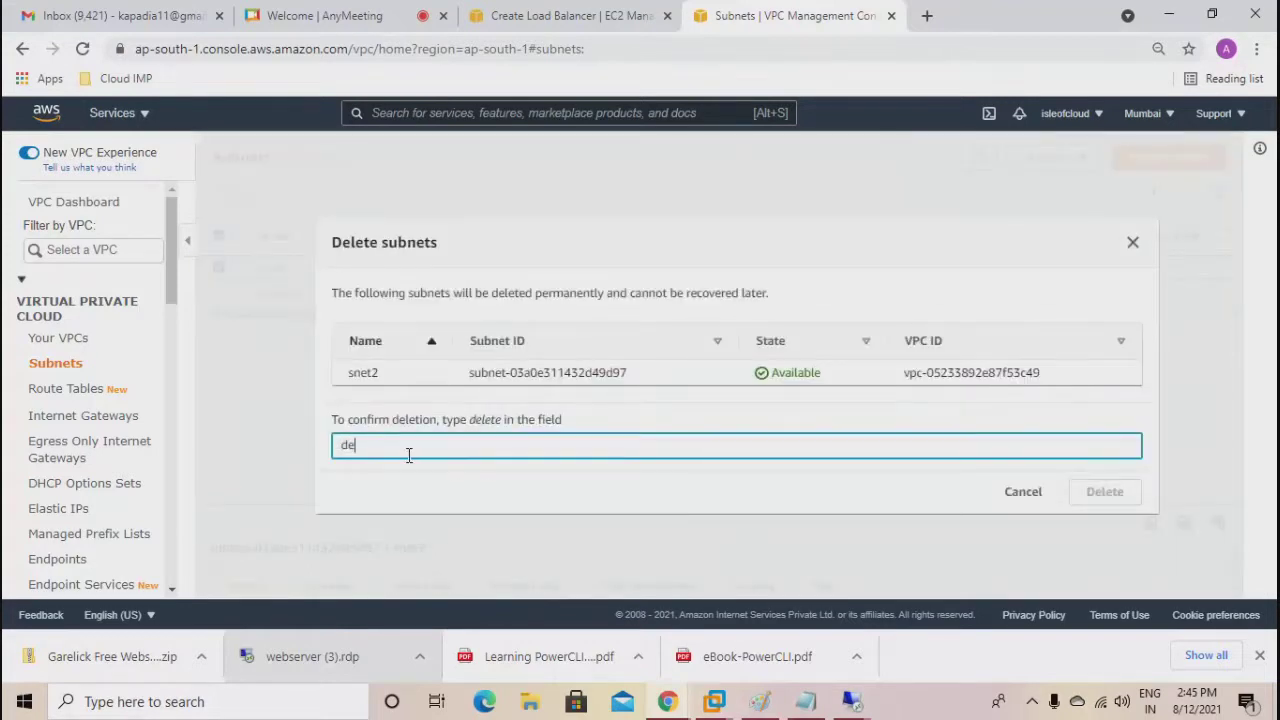
{"action": "type", "text": "lete"}
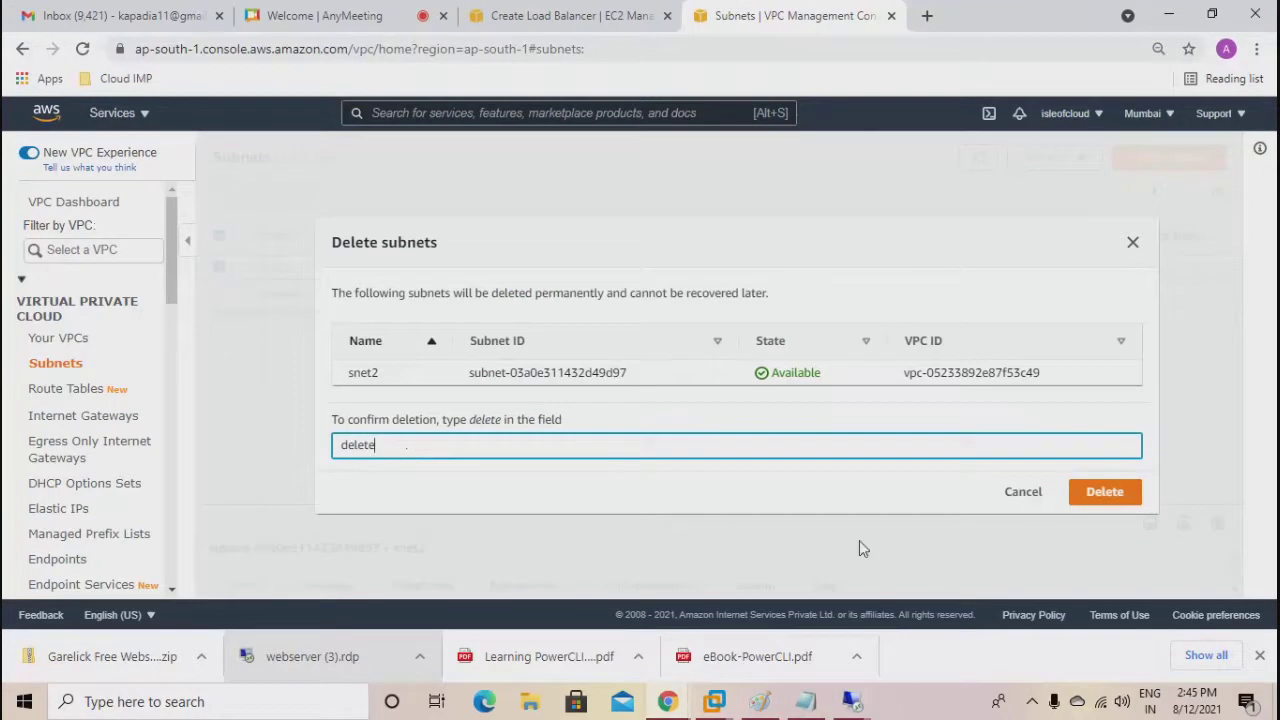
{"action": "left_click", "coordinate": [1074, 498]}
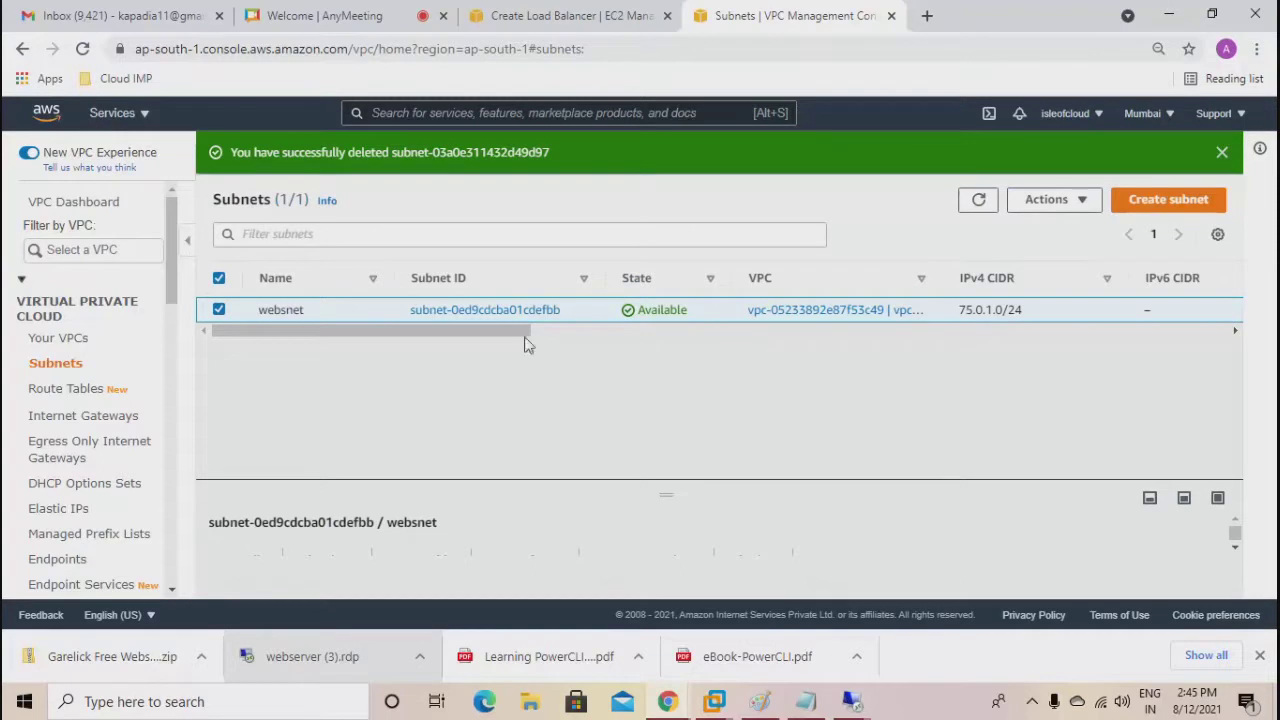
Start a new subnet in vpc-01 and name it websubnet2.
{"action": "mouse_move", "coordinate": [490, 341]}
{"action": "left_mouse_down"}
{"action": "mouse_move", "coordinate": [632, 340]}
{"action": "mouse_move", "coordinate": [512, 334]}
{"action": "left_mouse_up"}
{"action": "left_click", "coordinate": [1148, 202]}
{"action": "left_click", "coordinate": [128, 352]}
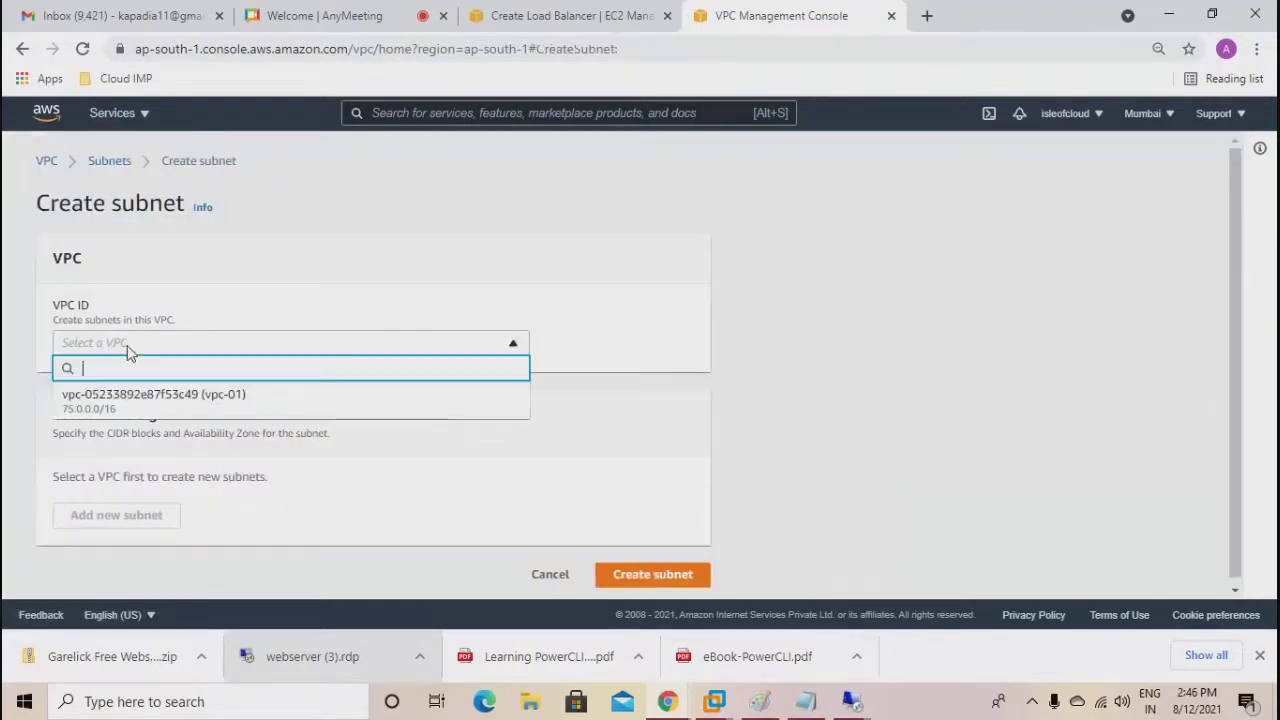
{"action": "left_click", "coordinate": [128, 390]}
{"action": "scroll", "coordinate": [211, 402], "scroll_direction": "down", "scroll_amount": 2}
{"action": "scroll", "coordinate": [211, 402], "scroll_direction": "down", "scroll_amount": 1}
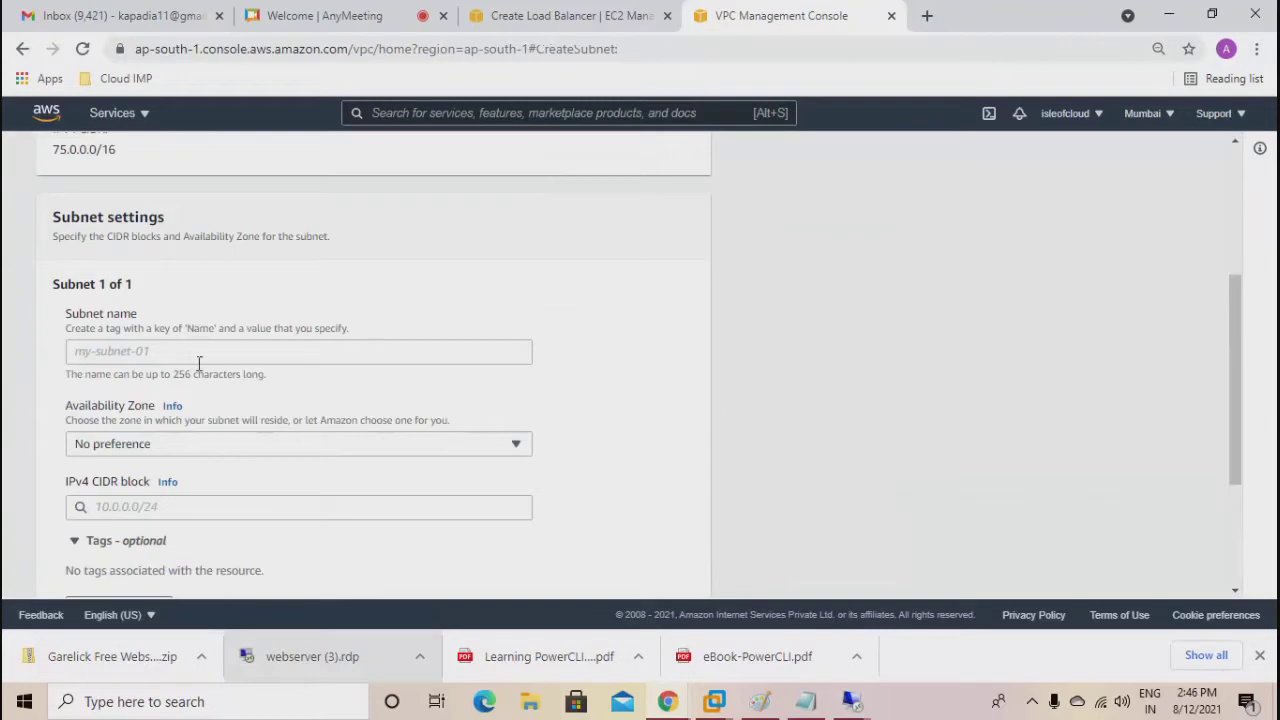
{"action": "left_click", "coordinate": [196, 357]}
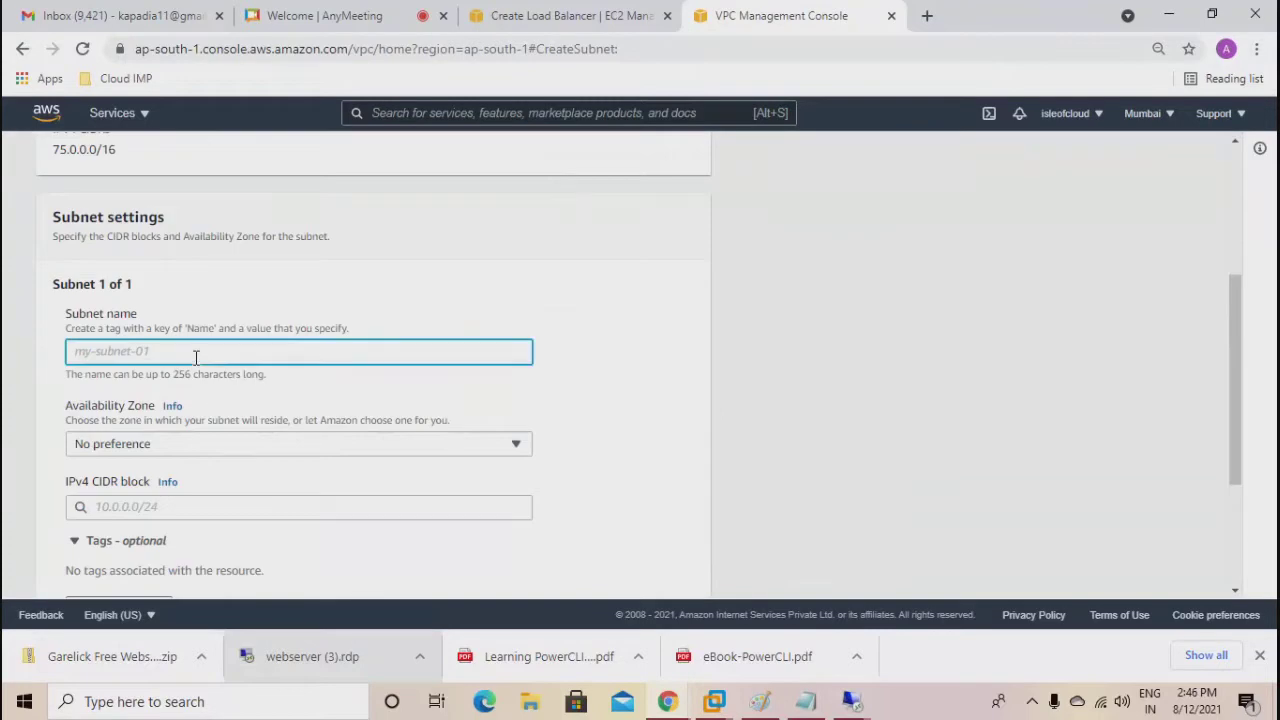
{"action": "type", "text": "webs"}
{"action": "type", "text": "e"}
{"action": "type", "text": "ubnet"}
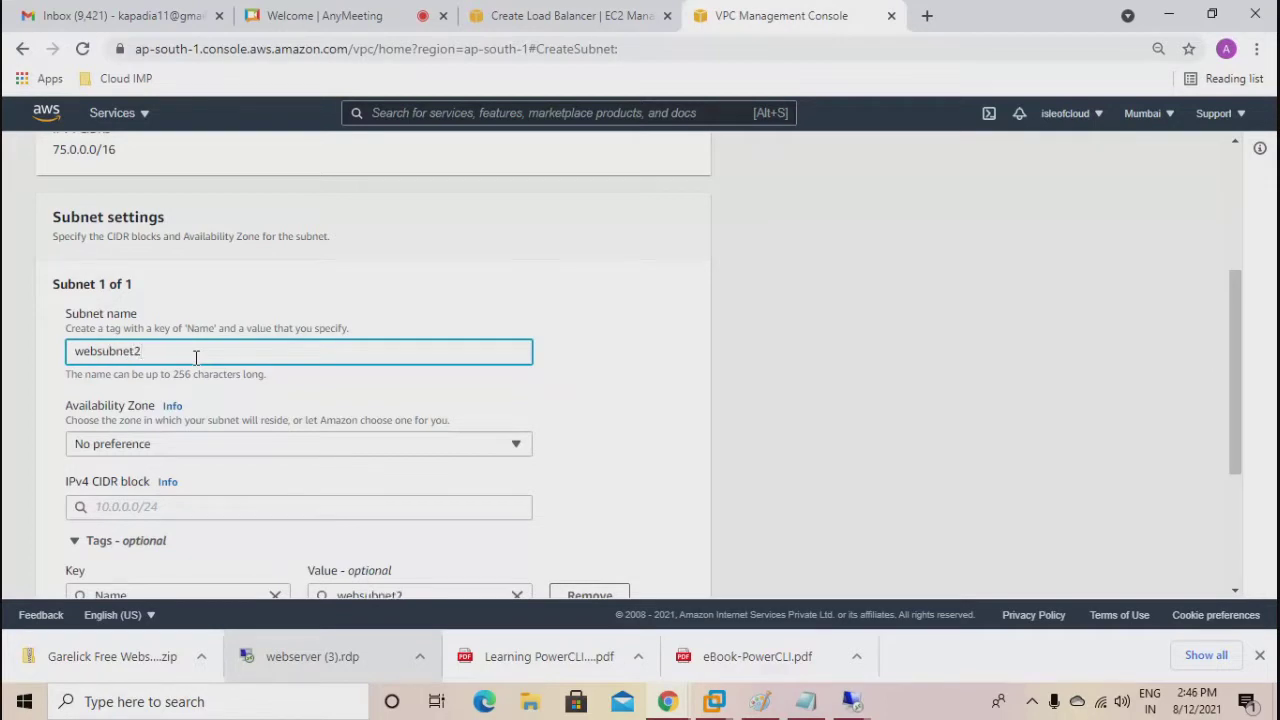
Create the subnet in Availability Zone ap-south-1b with IPv4 CIDR block 75.0.2.0/24.
{"action": "left_click", "coordinate": [164, 443]}
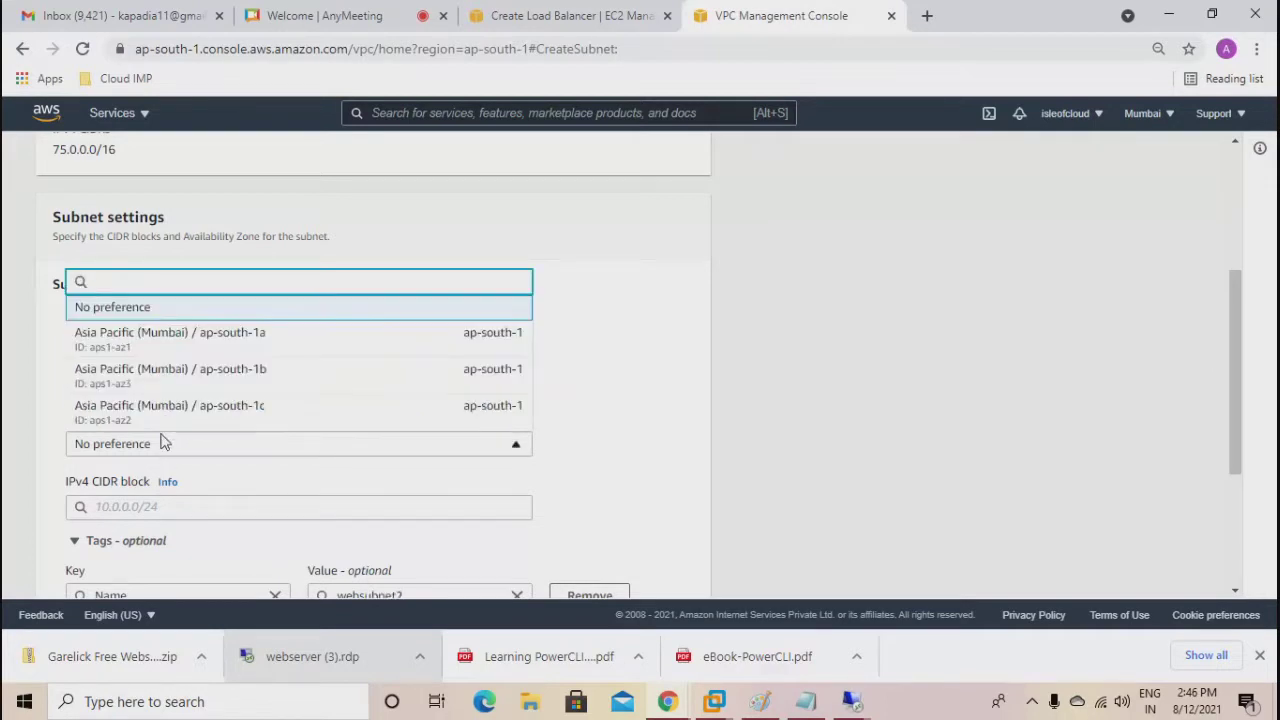
{"action": "left_click", "coordinate": [253, 383]}
{"action": "scroll", "coordinate": [177, 343], "scroll_direction": "down", "scroll_amount": 2}
{"action": "left_click", "coordinate": [169, 320]}
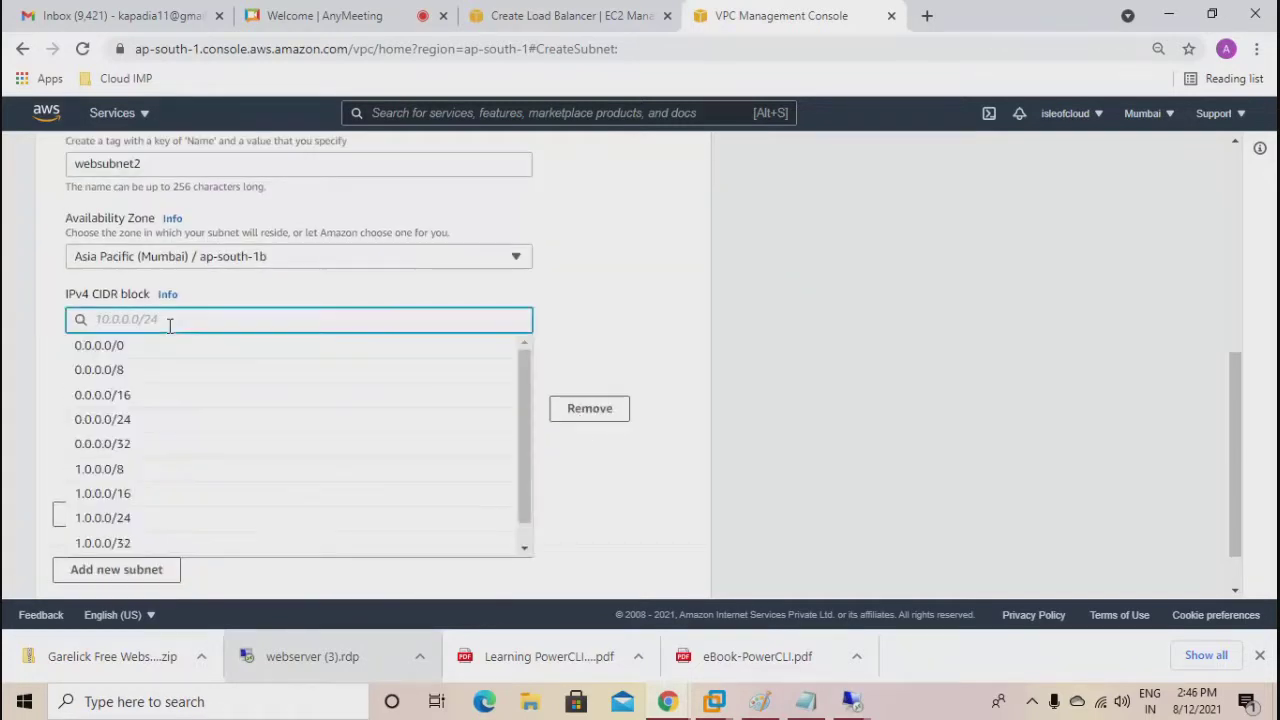
{"action": "type", "text": "75.0.2.0/24"}
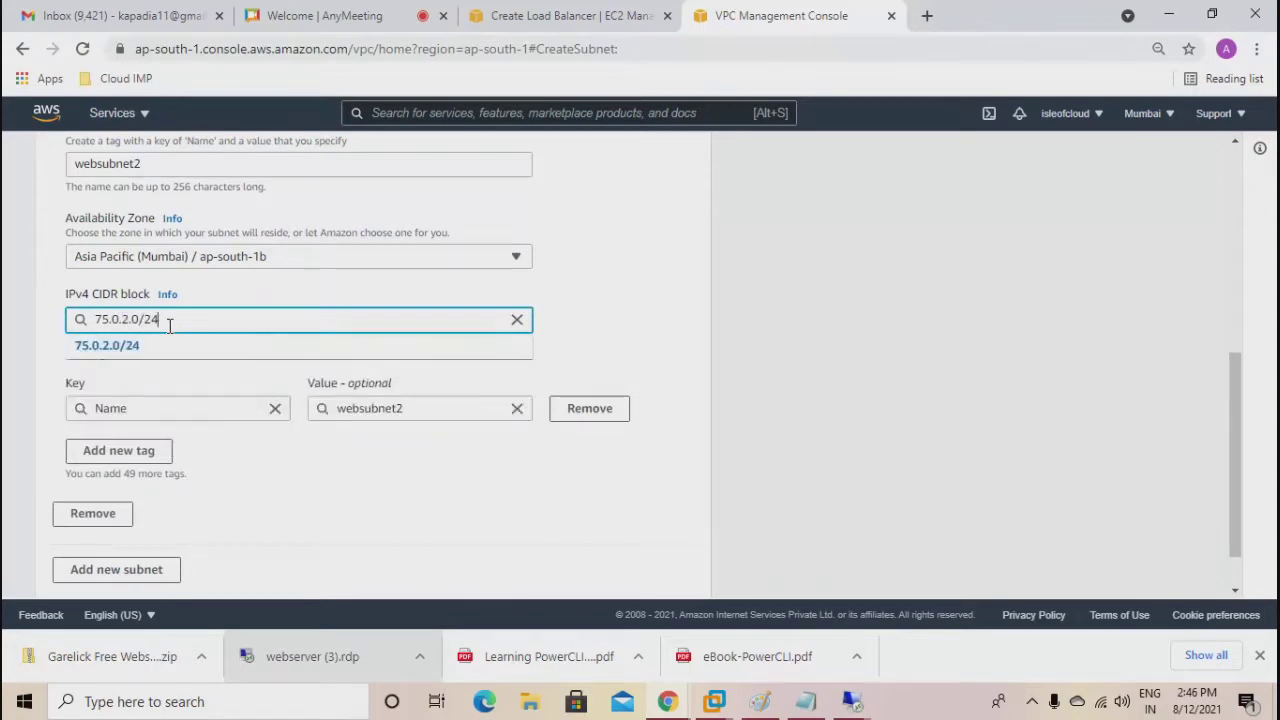
{"action": "scroll", "coordinate": [165, 325], "scroll_direction": "down", "scroll_amount": 2}
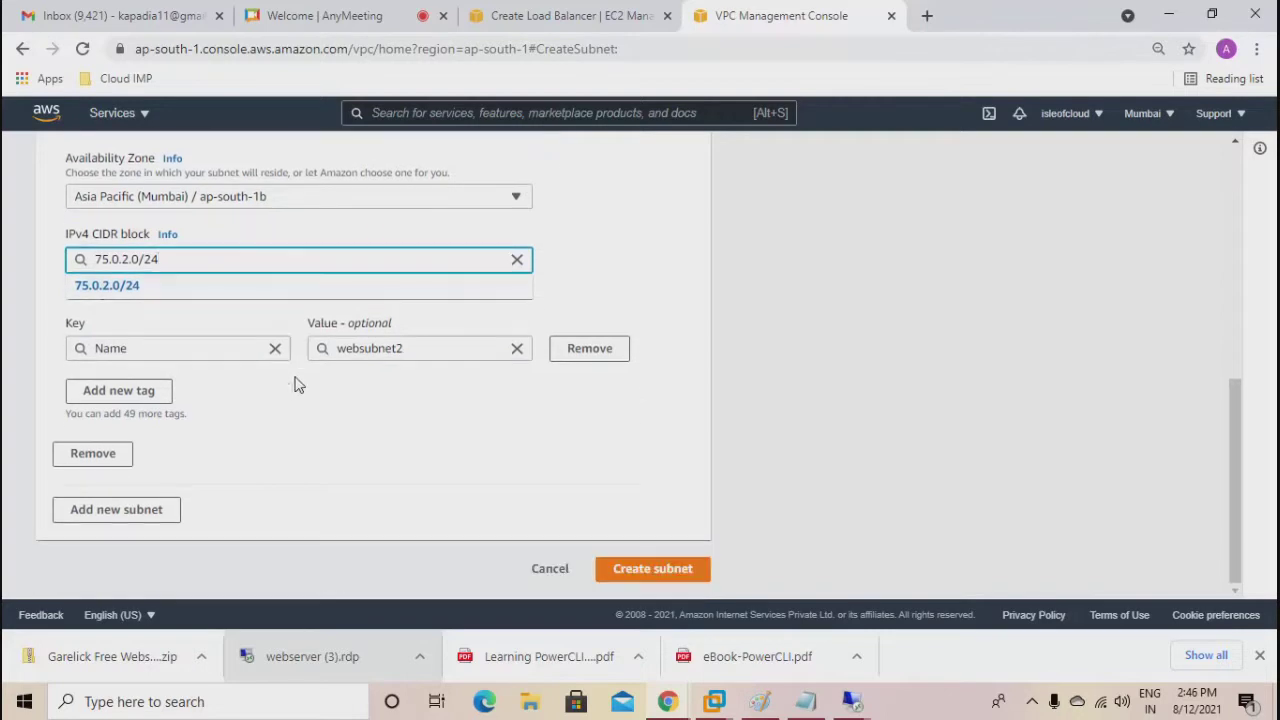
{"action": "left_click", "coordinate": [118, 285]}
{"action": "left_click", "coordinate": [686, 570]}
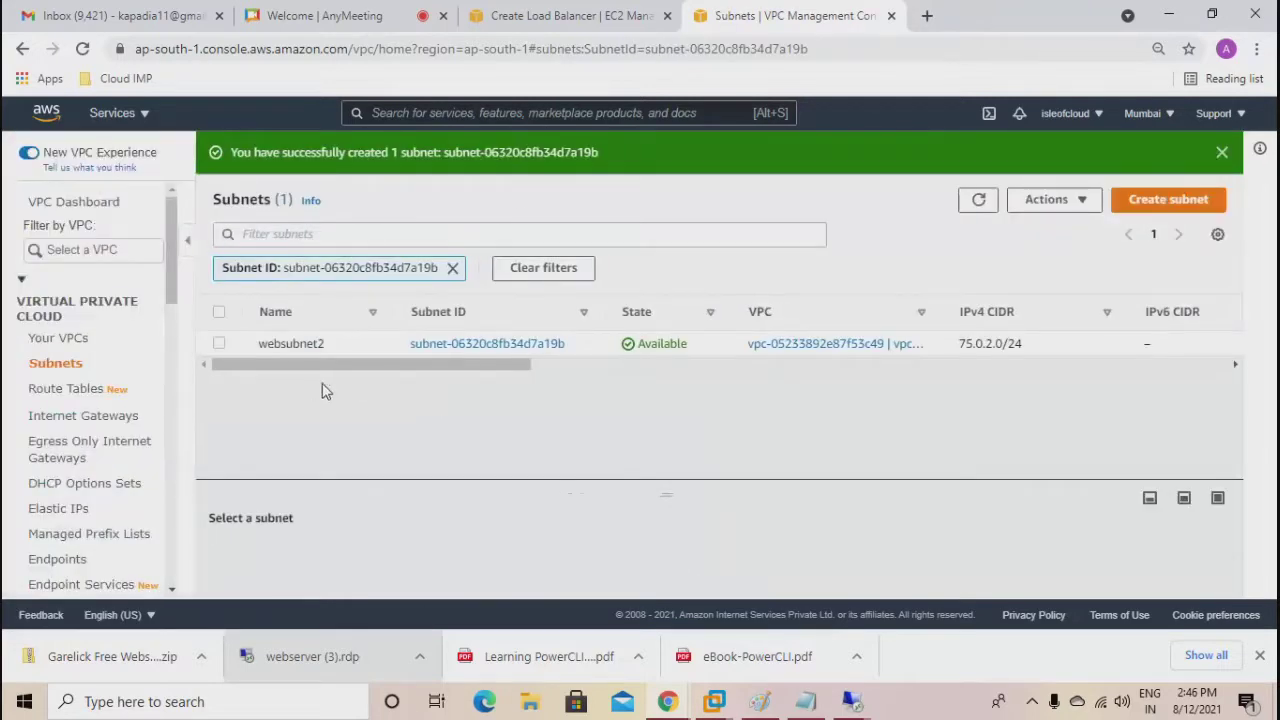
In the load balancer configuration, enable Availability Zones ap-south-1a with websnet and ap-south-1b with websubnet2.
{"action": "left_click", "coordinate": [563, 28]}
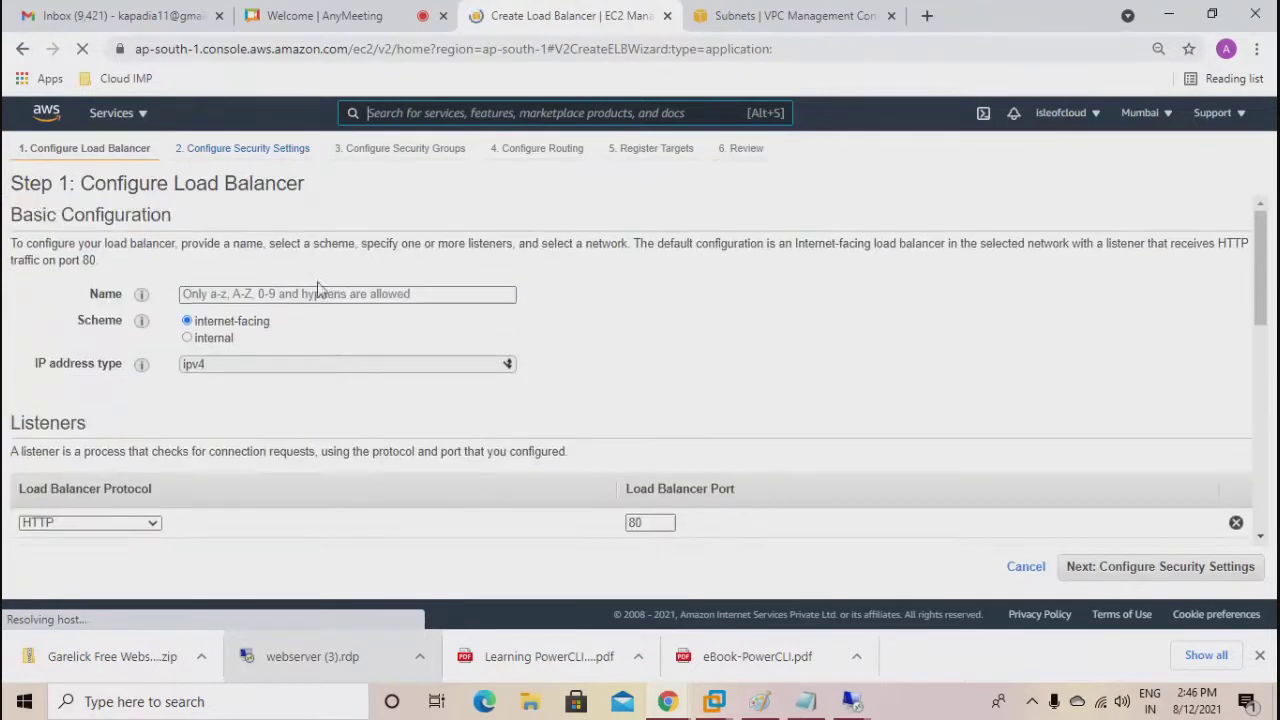
{"action": "scroll", "coordinate": [300, 340], "scroll_direction": "down", "scroll_amount": 4}
{"action": "left_click", "coordinate": [187, 347]}
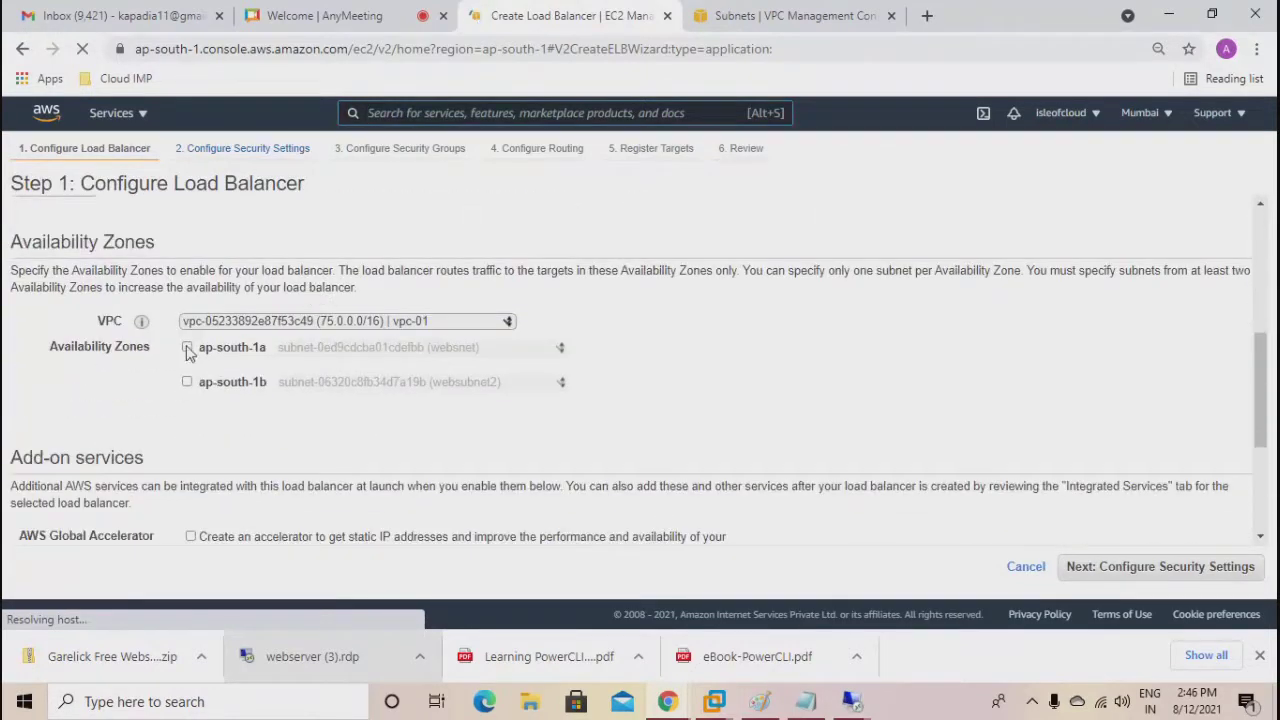
{"action": "left_click", "coordinate": [186, 407]}
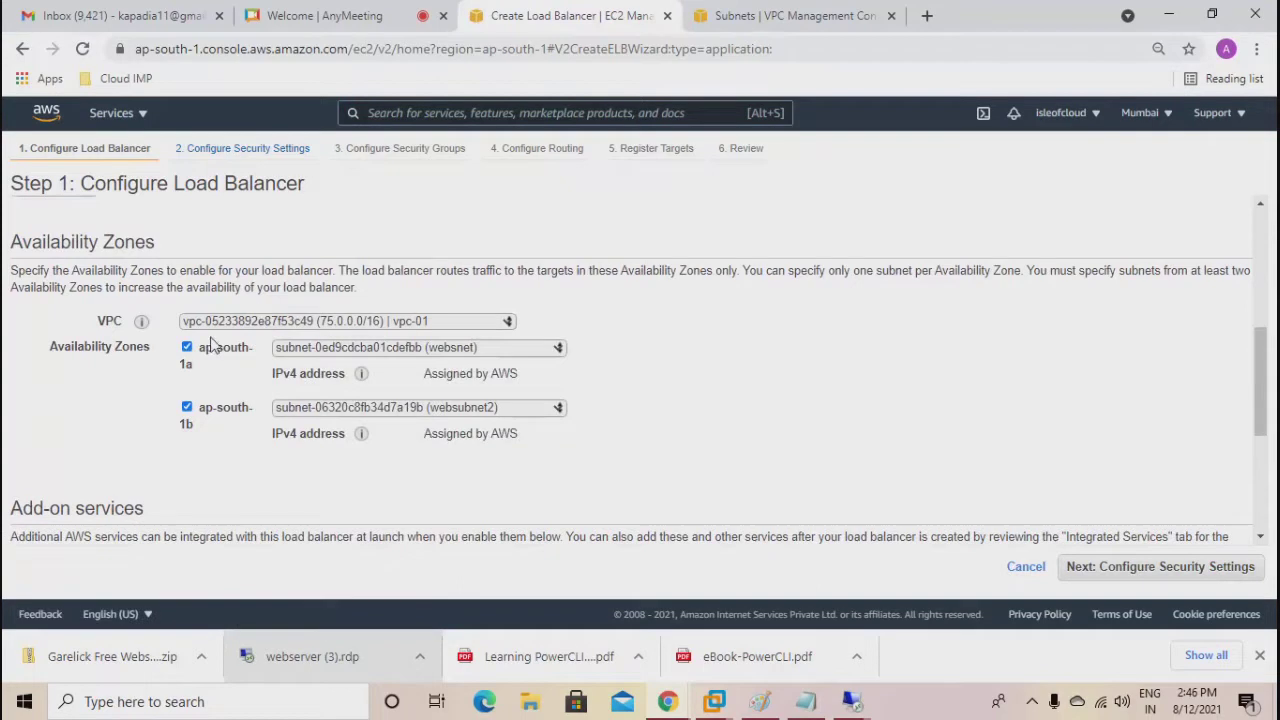
Switch to Notepad and append "Note: add 2nd subnet in another availability zone." to item 12 of the notes.
{"action": "left_click", "coordinate": [806, 701]}
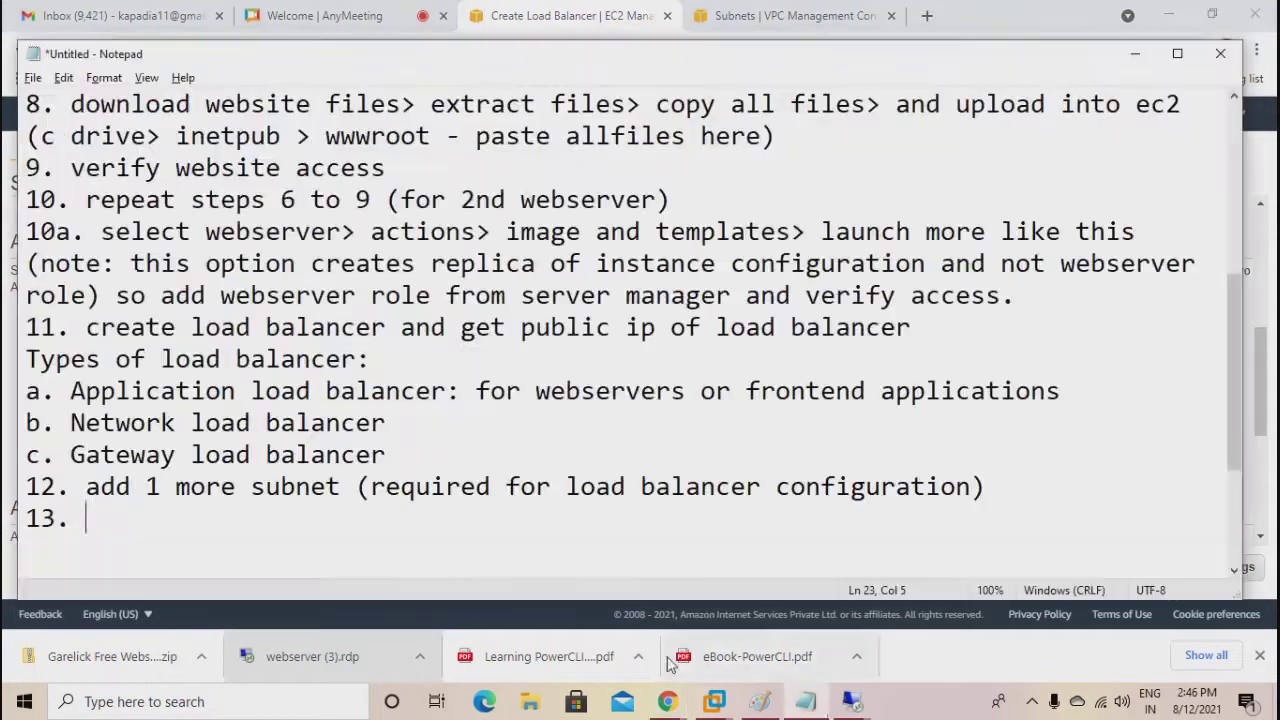
{"action": "left_click", "coordinate": [998, 487]}
{"action": "type", "text": "Note: "}
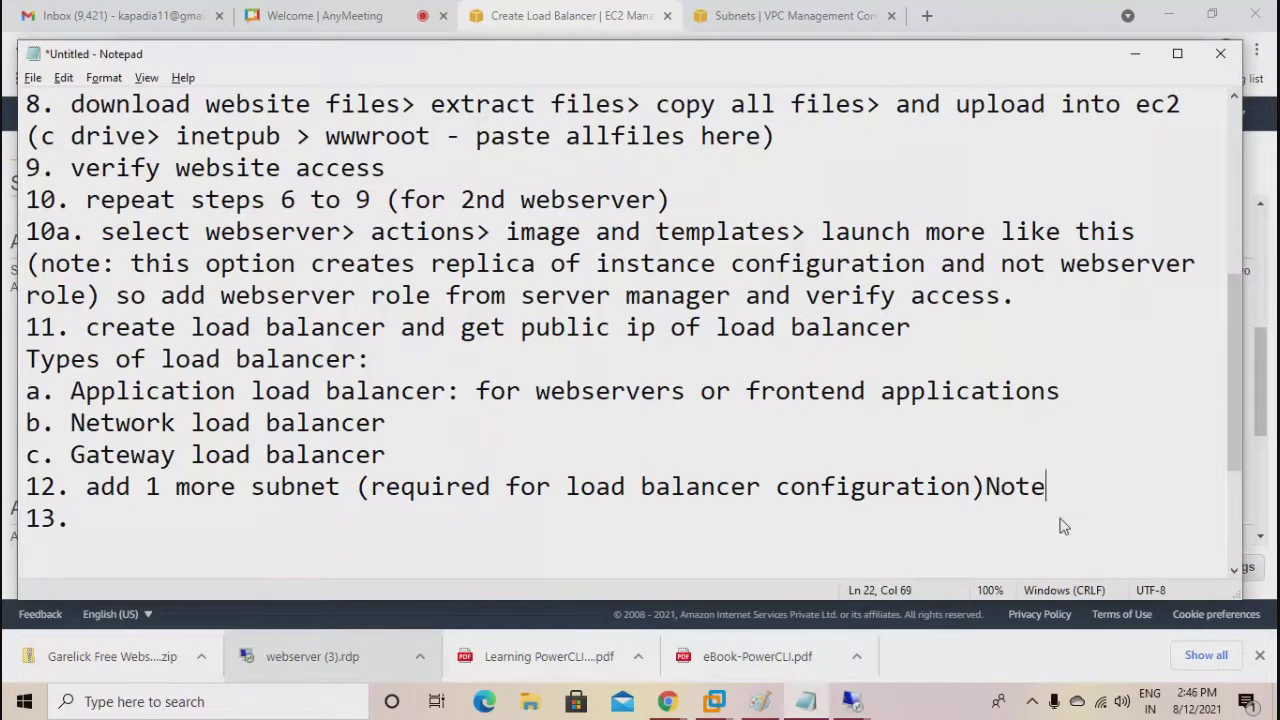
{"action": "type", "text": "add 2nd"}
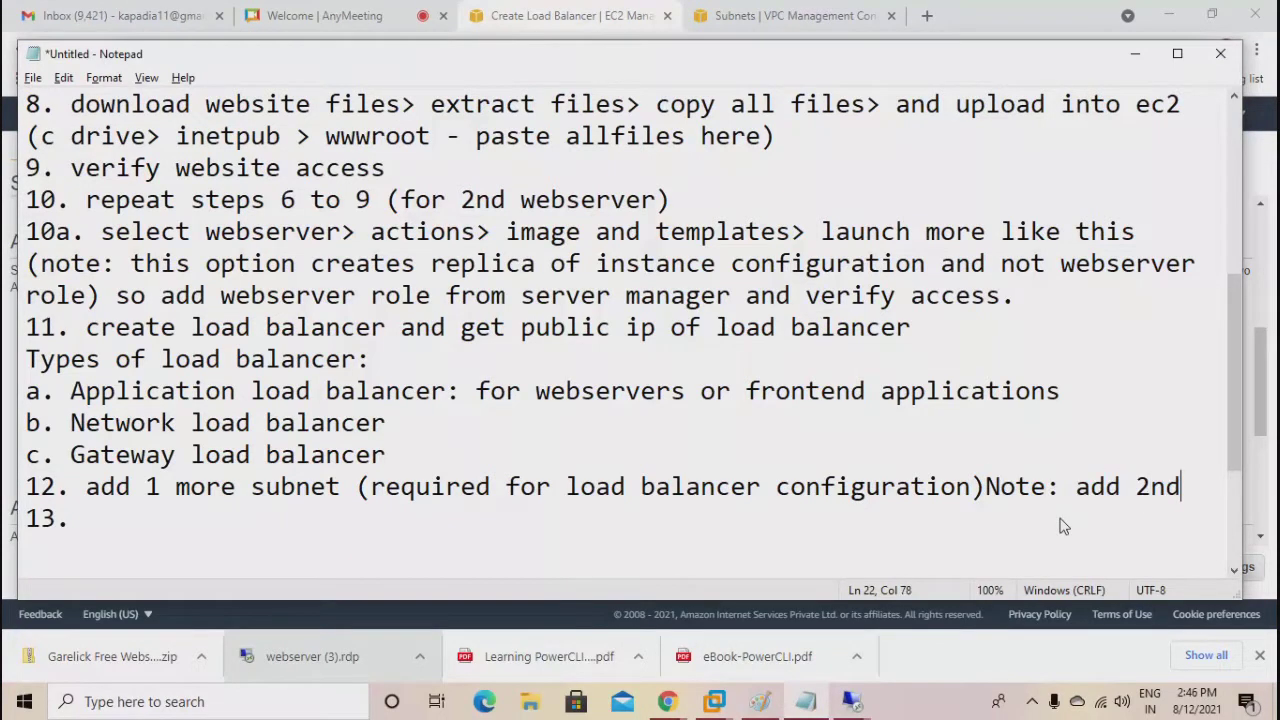
{"action": "type", "text": " subne"}
{"action": "type", "text": "t "}
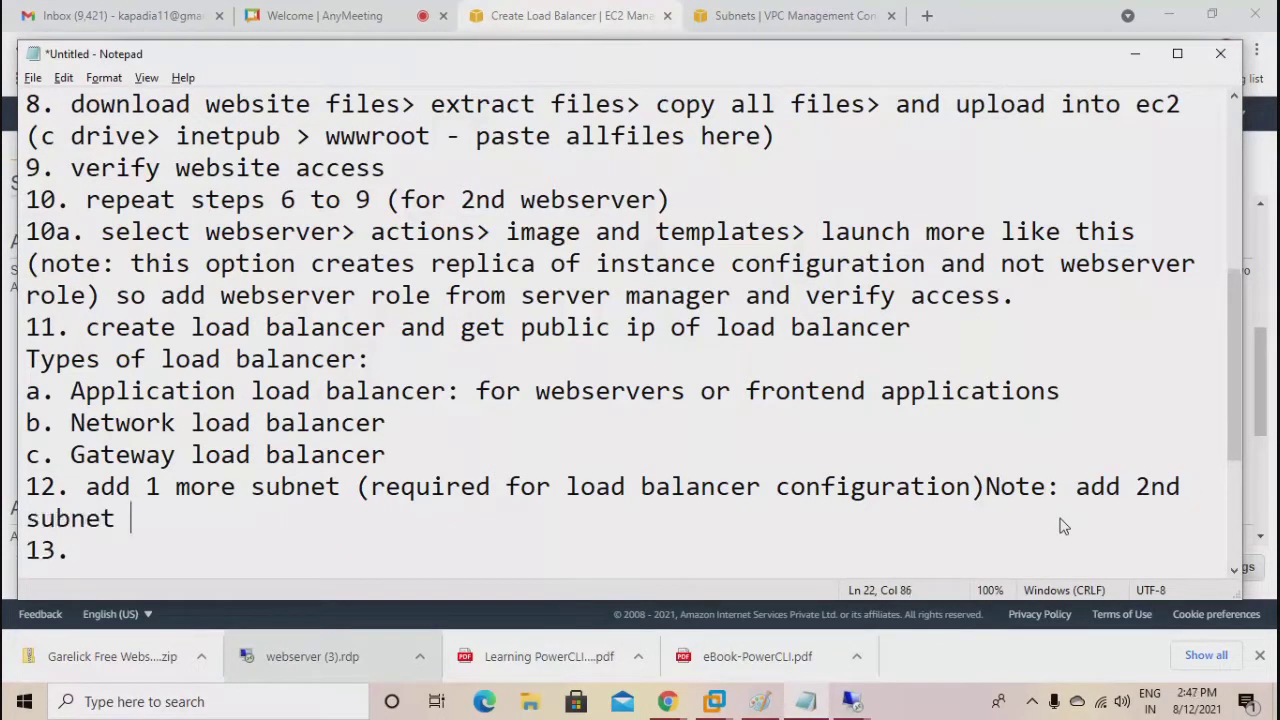
{"action": "type", "text": "in another avaia"}
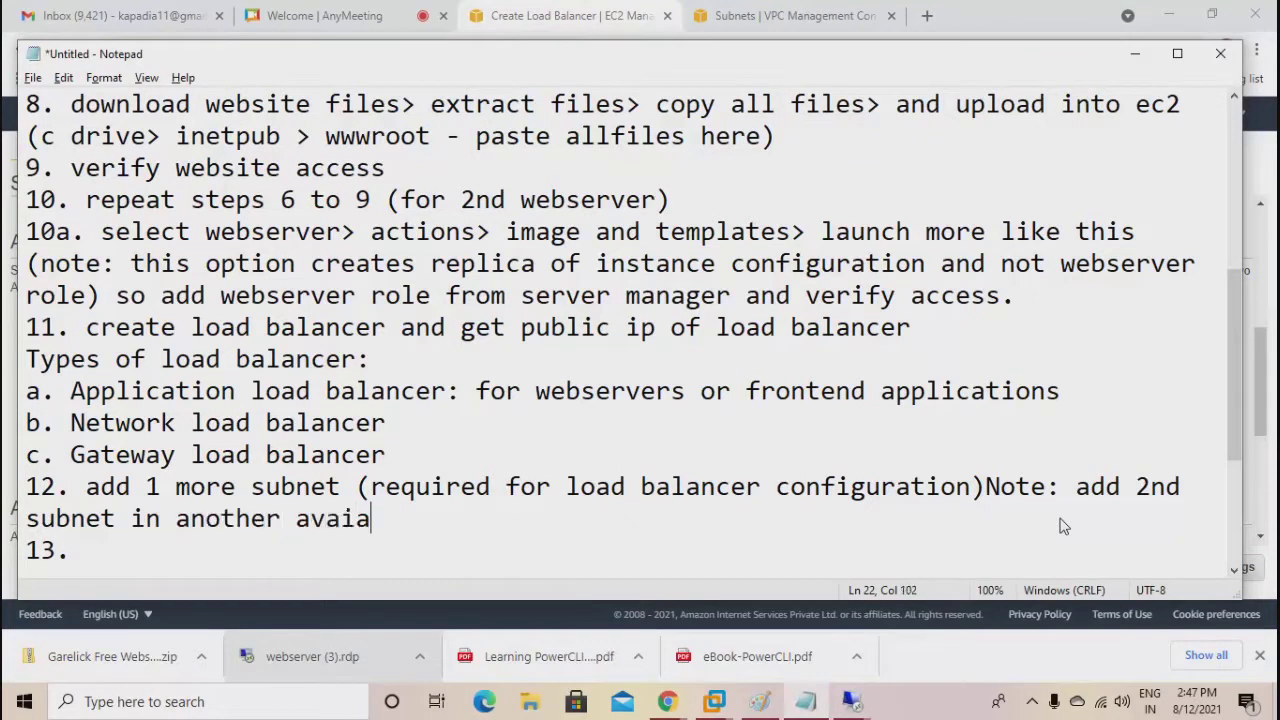
{"action": "key", "text": "BackSpace"}
{"action": "type", "text": "lability zone."}
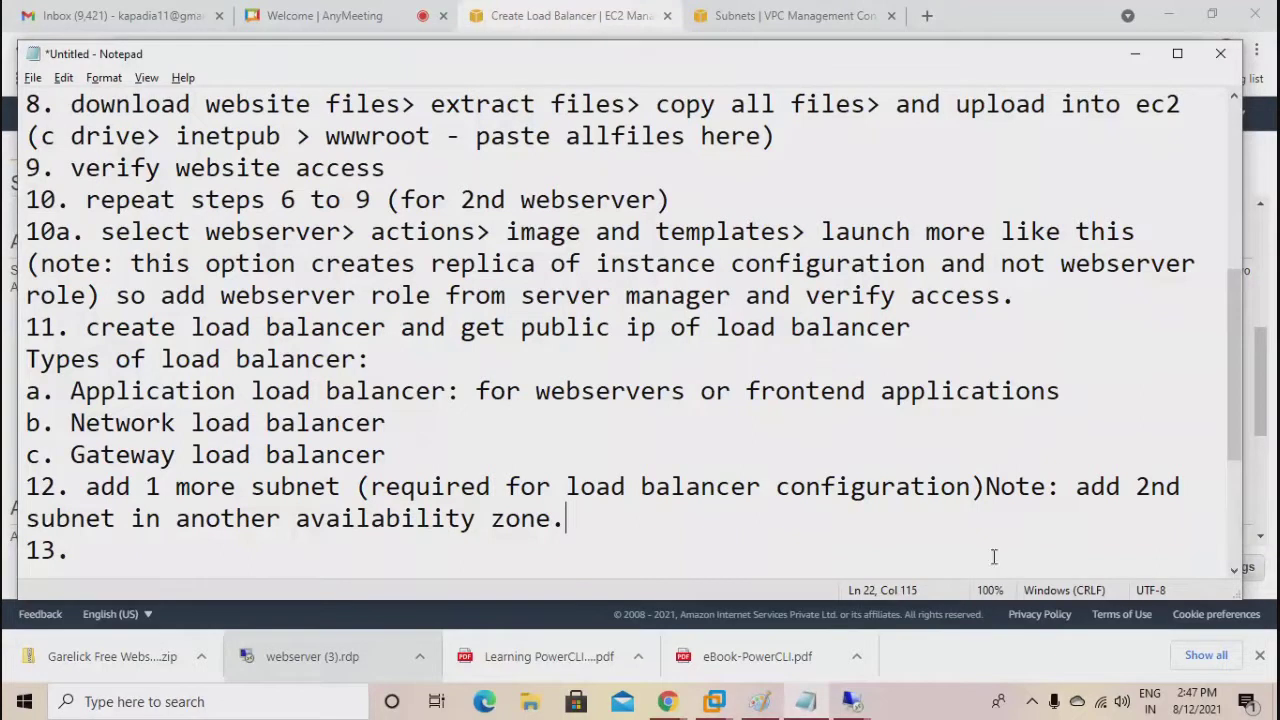
{"action": "left_click", "coordinate": [120, 547]}
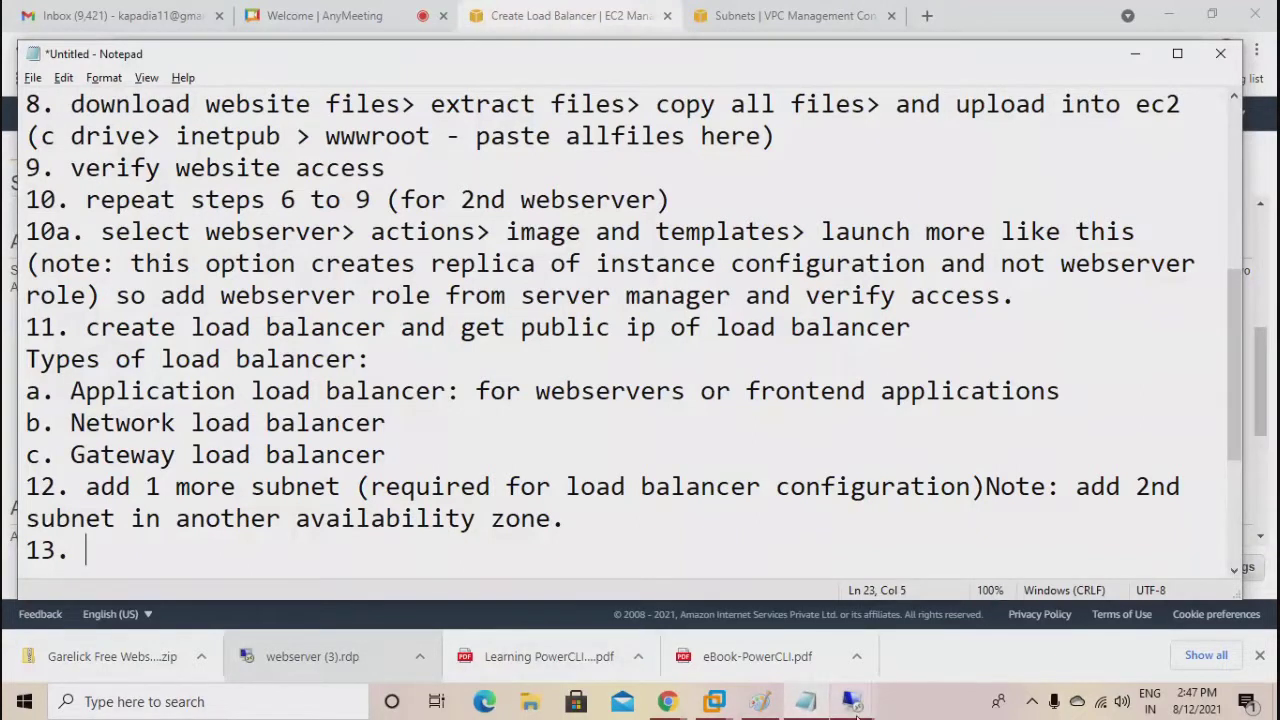
Return to the load balancer wizard in the browser and name the load balancer webserver-lb.
{"action": "mouse_move", "coordinate": [667, 701]}
{"action": "left_click", "coordinate": [610, 645]}
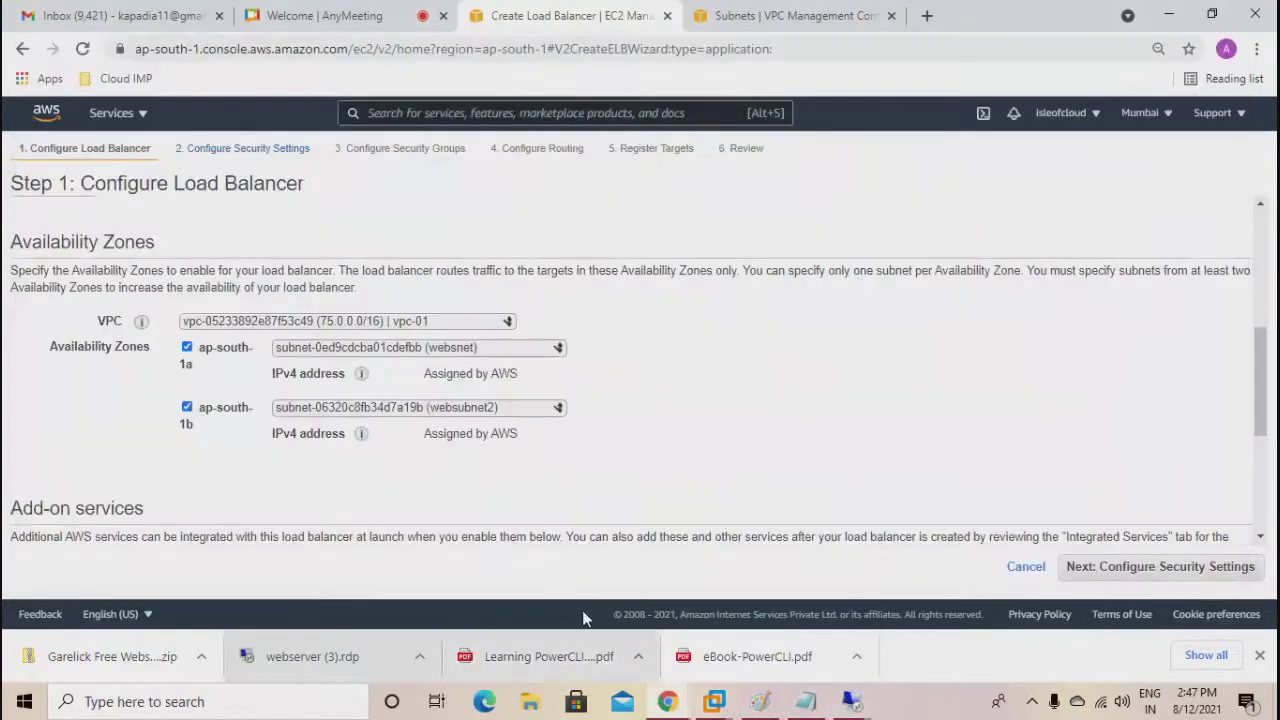
{"action": "scroll", "coordinate": [323, 474], "scroll_direction": "down", "scroll_amount": 3}
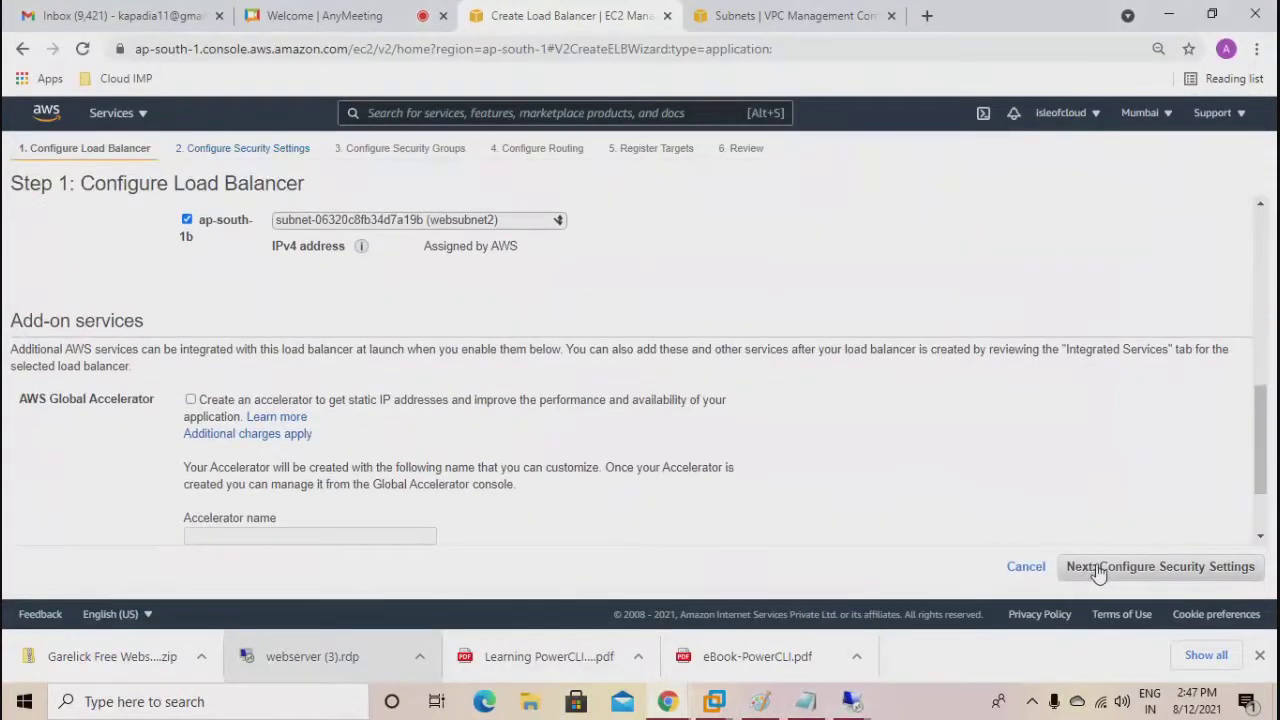
{"action": "left_click", "coordinate": [1098, 570]}
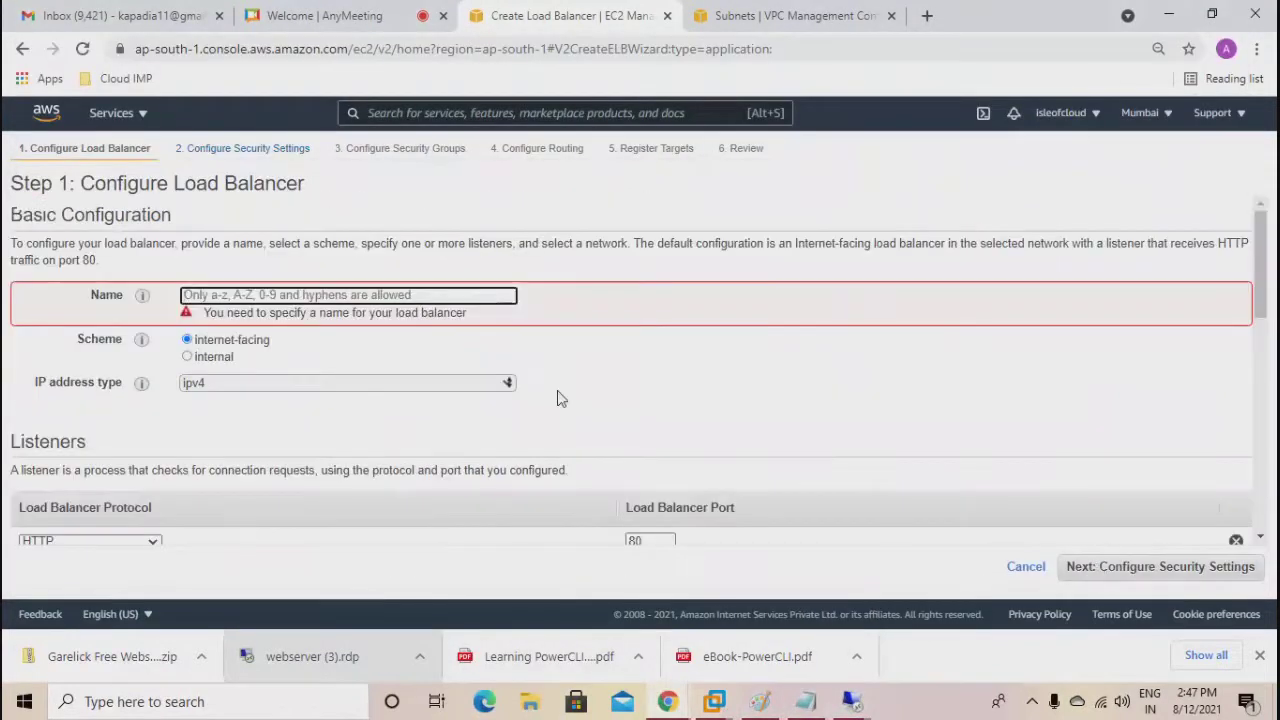
{"action": "type", "text": "webserver-lb"}
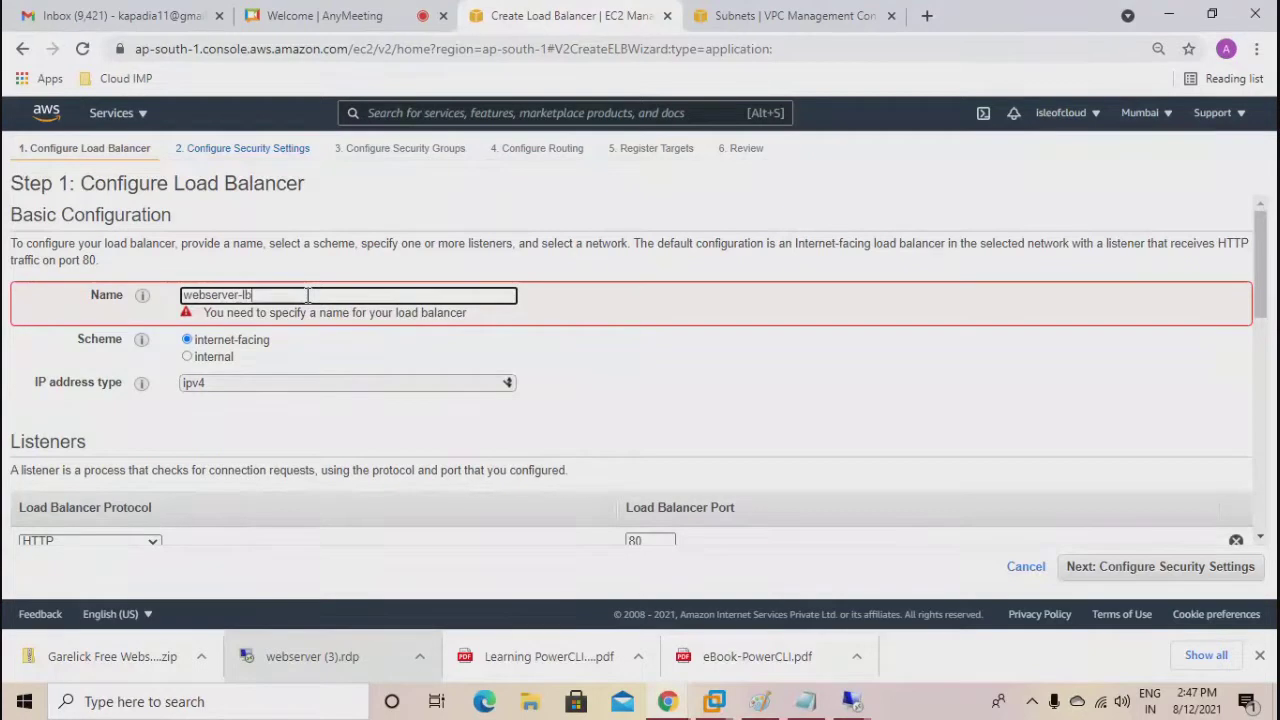
{"action": "scroll", "coordinate": [325, 300], "scroll_direction": "down", "scroll_amount": 1}
{"action": "scroll", "coordinate": [390, 366], "scroll_direction": "down", "scroll_amount": 3}
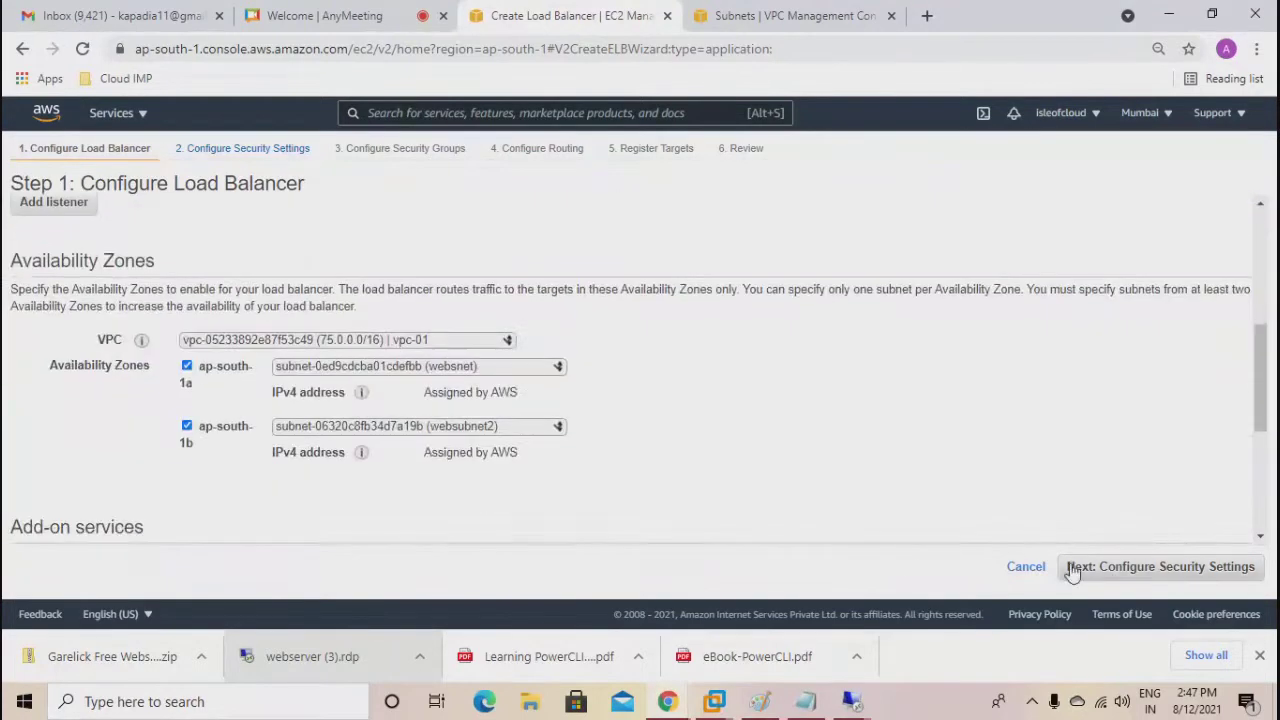
Continue past the security settings, keep the existing default security group, and advance to the routing configuration.
{"action": "left_click", "coordinate": [1108, 569]}
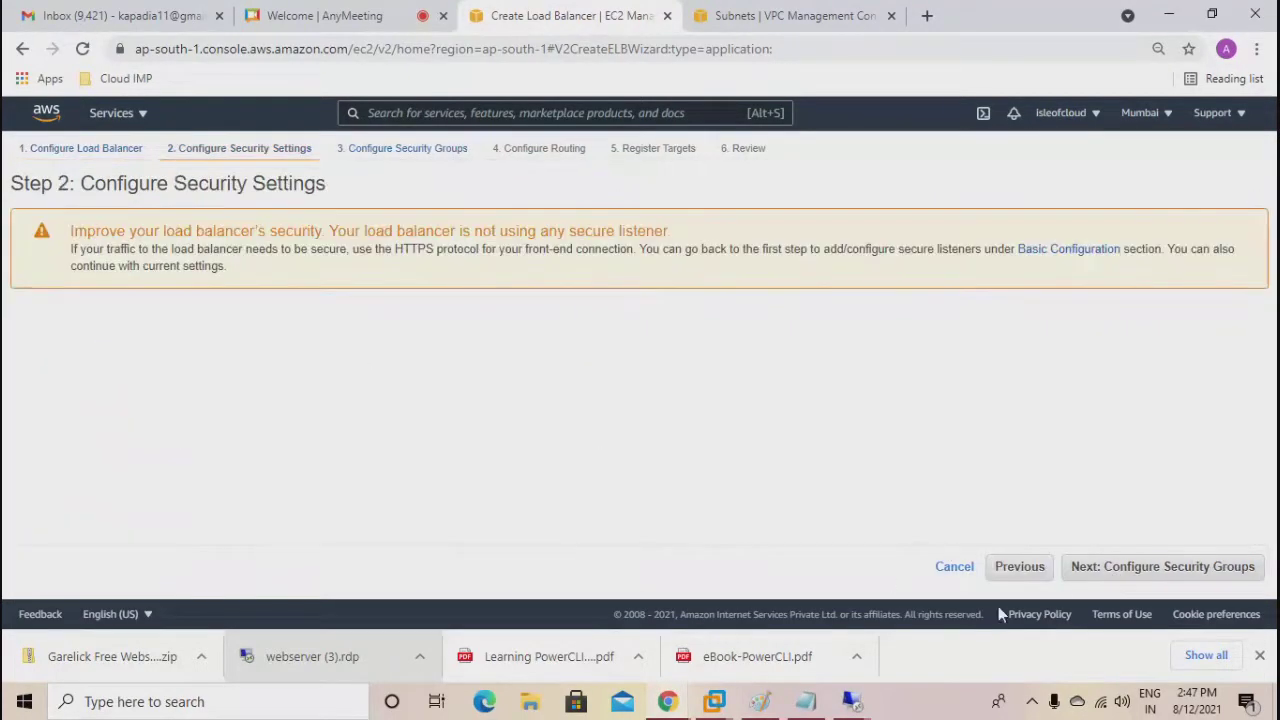
{"action": "left_click", "coordinate": [1076, 572]}
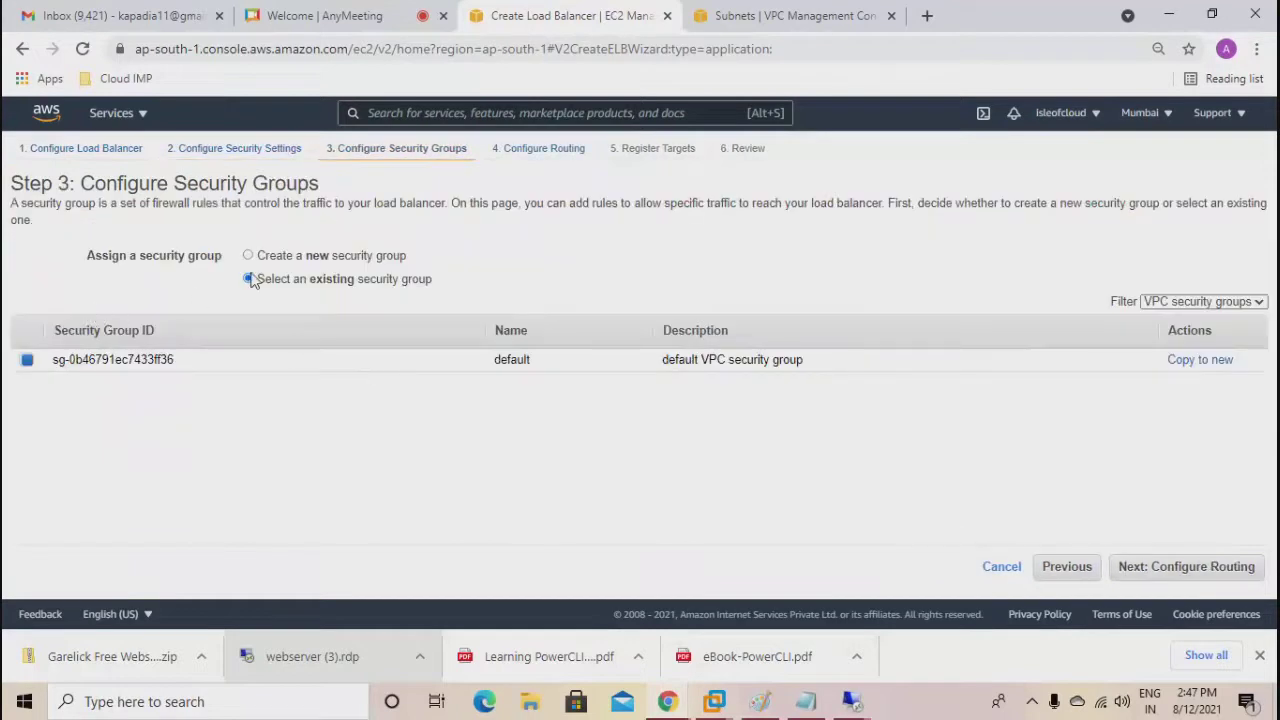
{"action": "left_click", "coordinate": [1150, 570]}
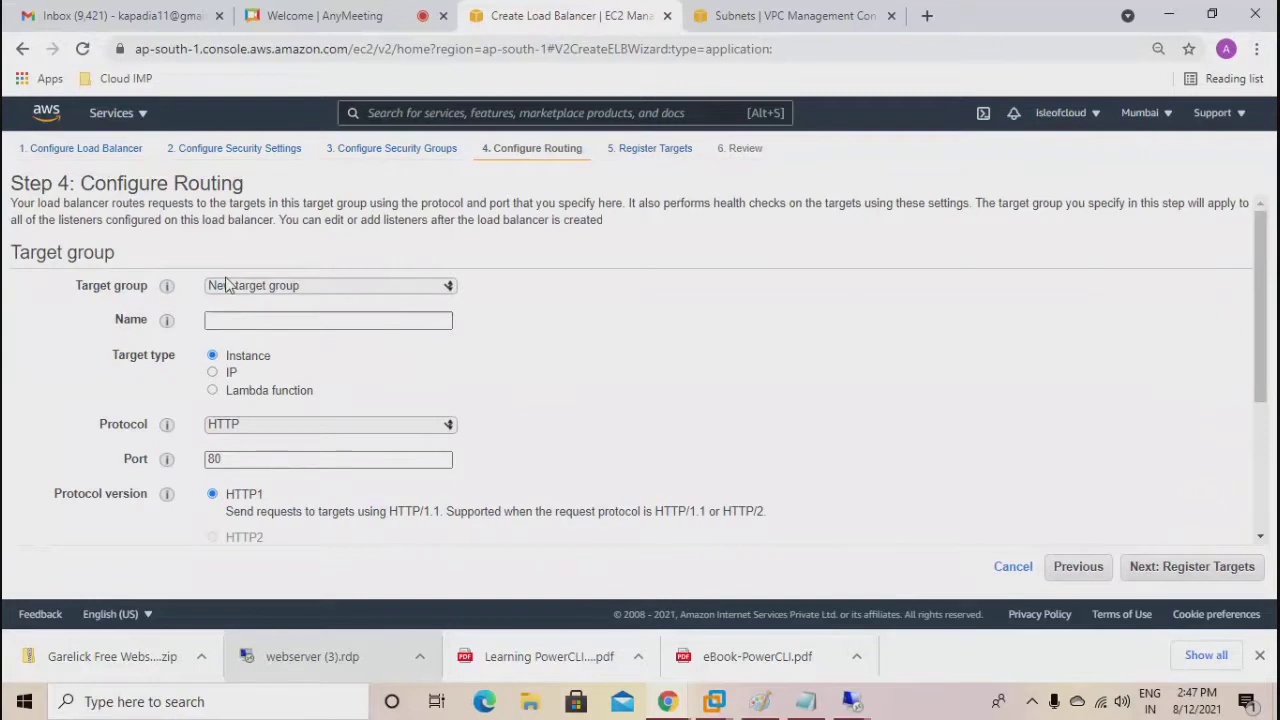
Name the new target group route1, keeping Instance as the target type.
{"action": "left_click_drag", "start_coordinate": [81, 183], "coordinate": [260, 193]}
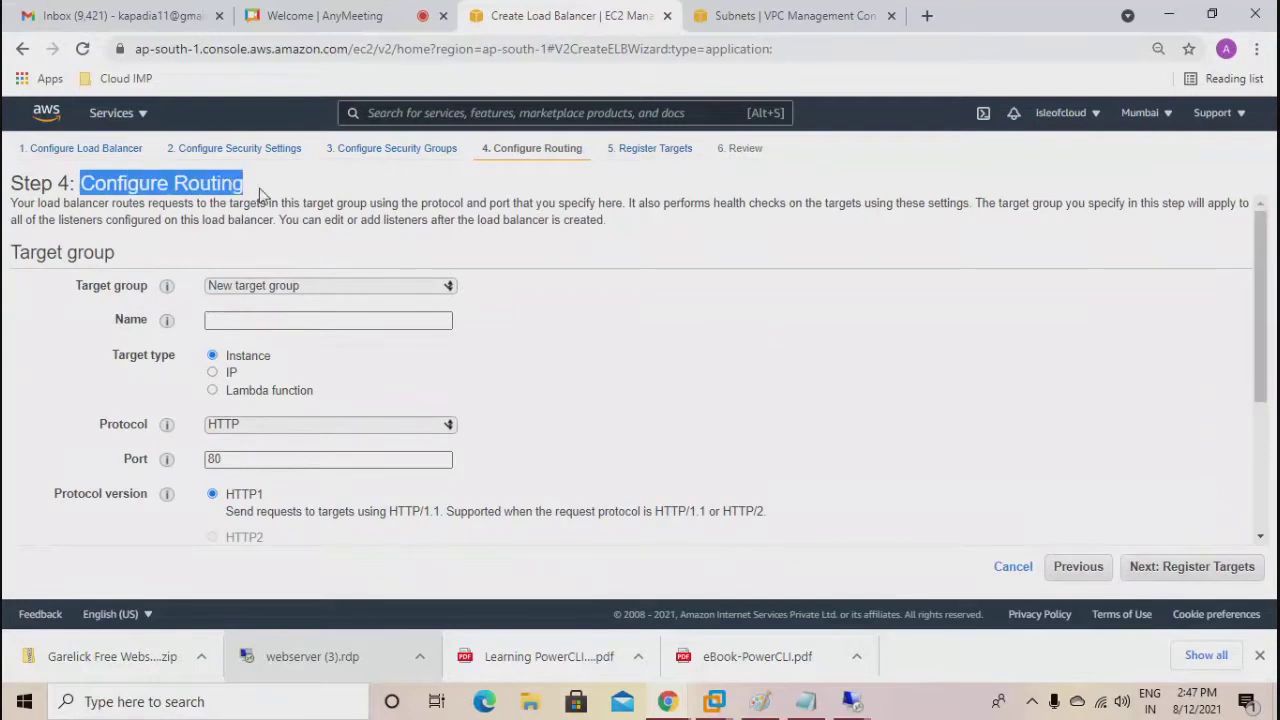
{"action": "scroll", "coordinate": [266, 200], "scroll_direction": "down", "scroll_amount": 1}
{"action": "left_click", "coordinate": [268, 226]}
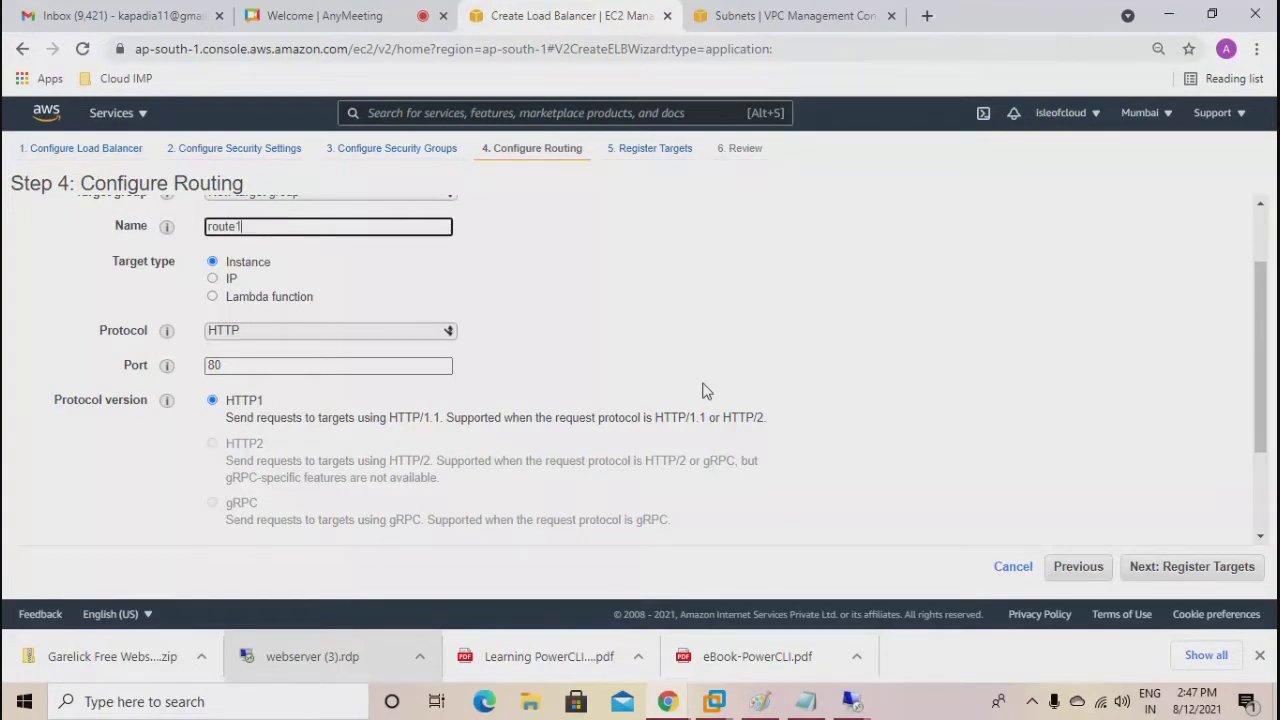
{"action": "scroll", "coordinate": [323, 360], "scroll_direction": "up", "scroll_amount": 1}
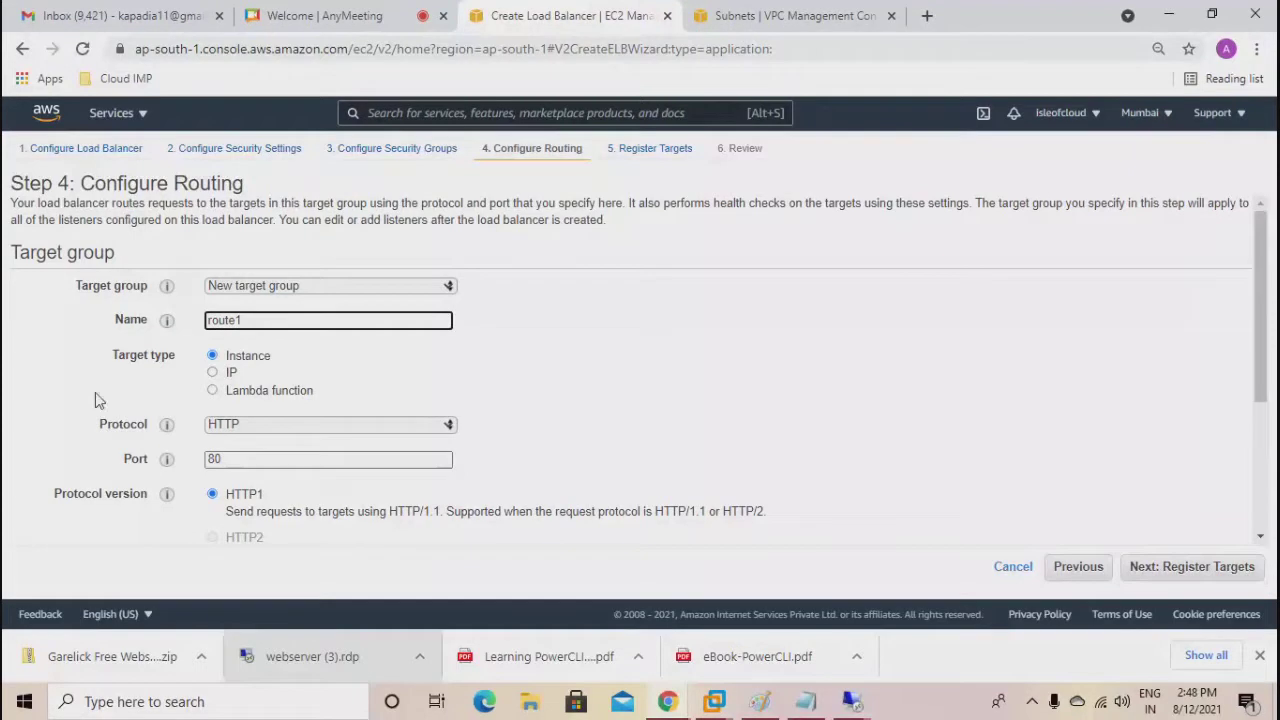
{"action": "left_click_drag", "start_coordinate": [113, 356], "coordinate": [183, 365]}
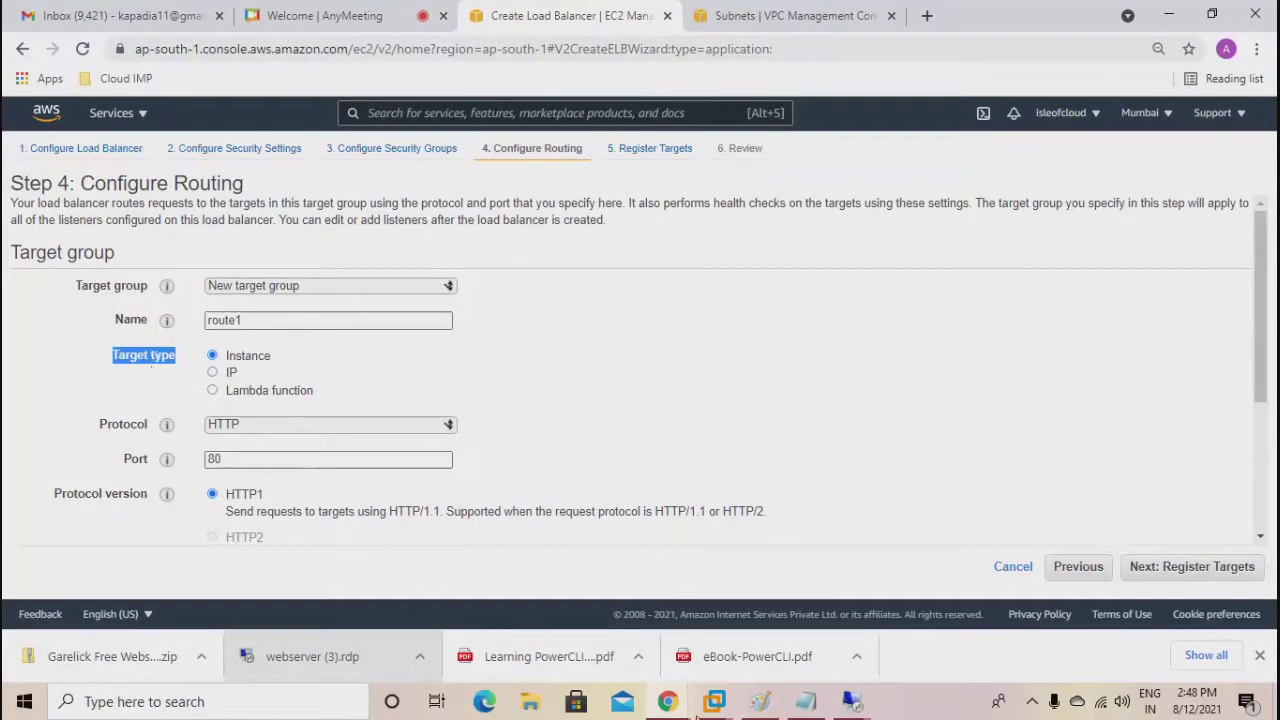
Try outlining the two webservers with a rounded rectangle in the Paint diagram, undo it, and return to the browser.
{"action": "left_click", "coordinate": [760, 701]}
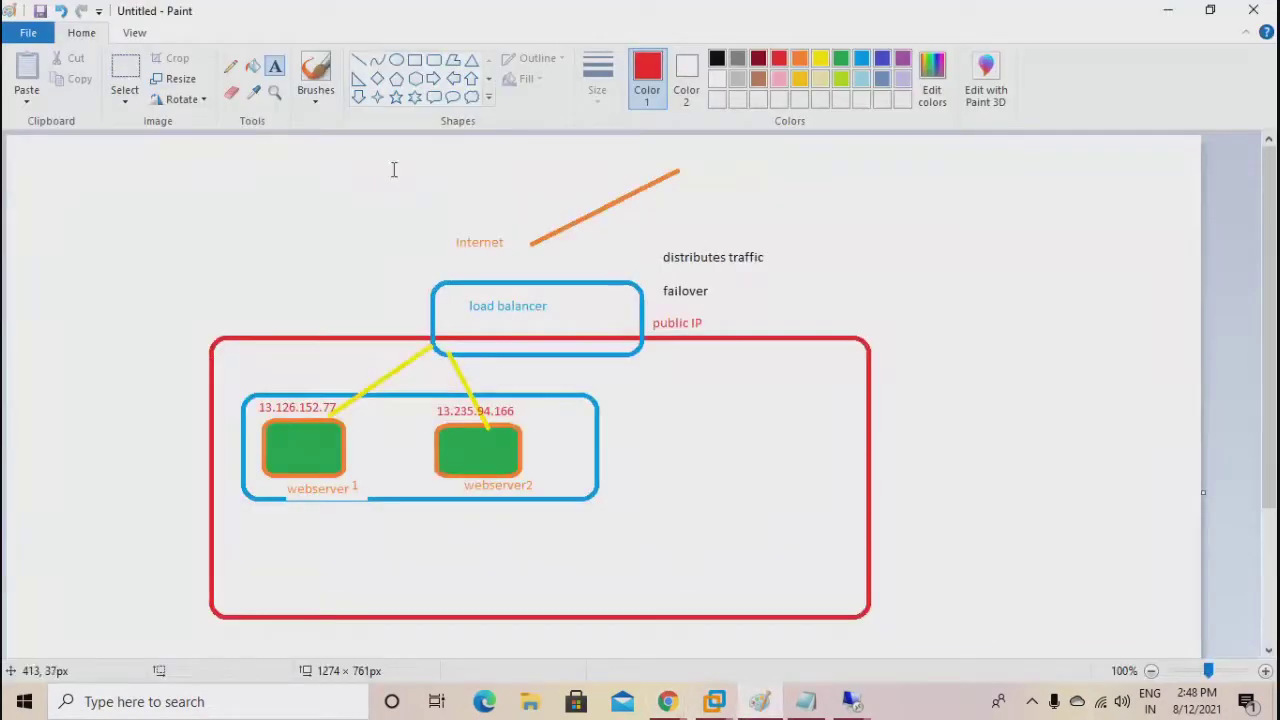
{"action": "left_click", "coordinate": [434, 59]}
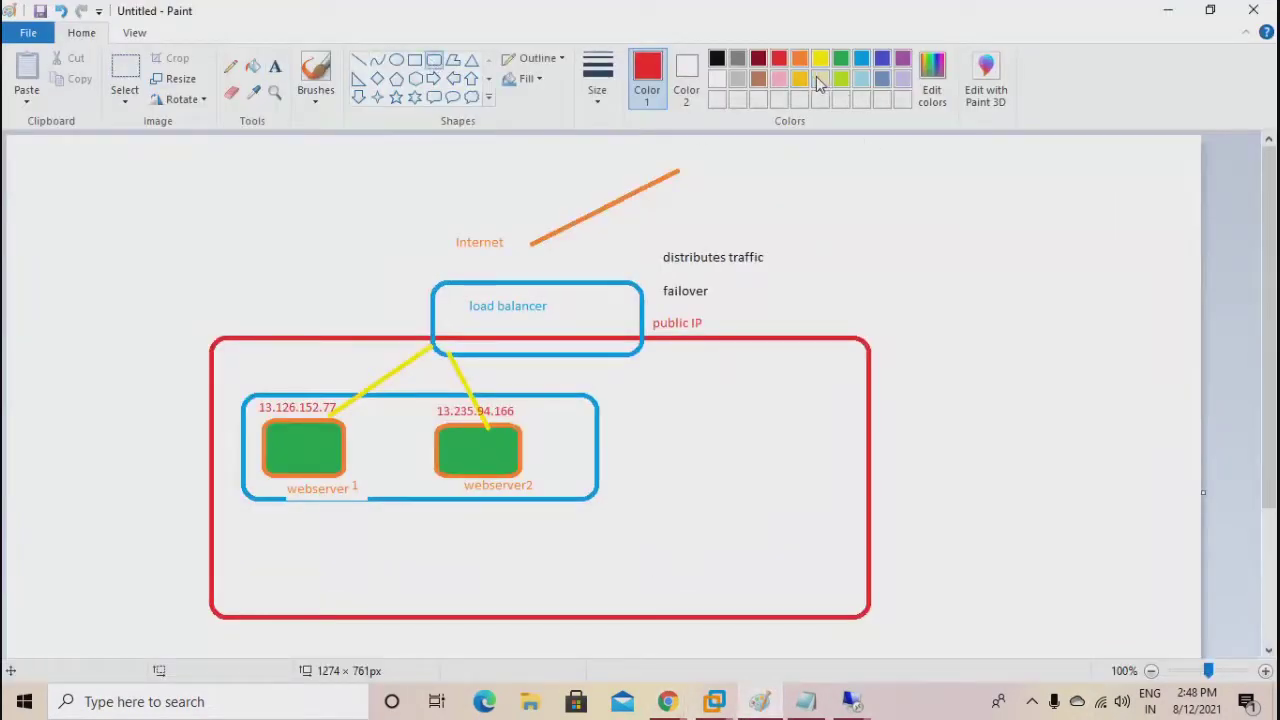
{"action": "left_click", "coordinate": [819, 80]}
{"action": "mouse_move", "coordinate": [252, 397]}
{"action": "left_mouse_down"}
{"action": "mouse_move", "coordinate": [362, 462]}
{"action": "mouse_move", "coordinate": [545, 491]}
{"action": "left_mouse_up"}
{"action": "key", "text": "ctrl+z"}
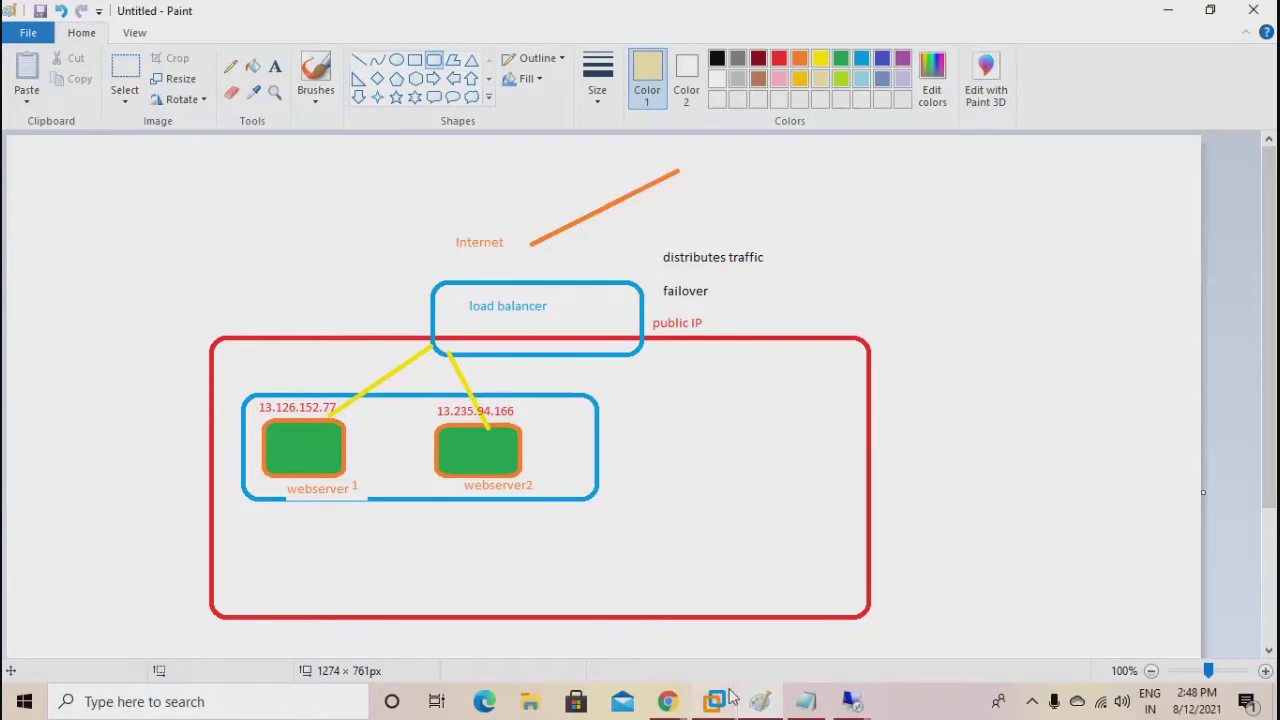
{"action": "left_click", "coordinate": [668, 702]}
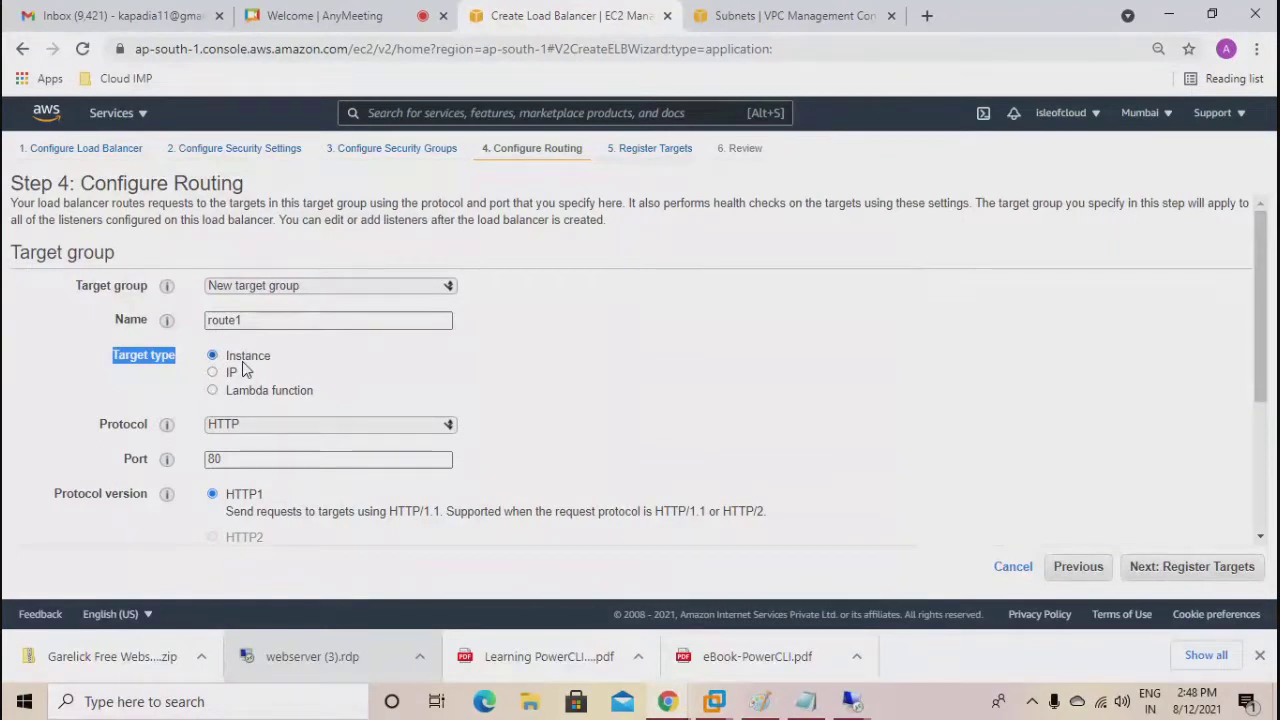
Keep the HTTP port 80 routing and health check settings, and register webserver01 and webserver02 as targets on port 80.
{"action": "left_click_drag", "start_coordinate": [111, 425], "coordinate": [152, 466]}
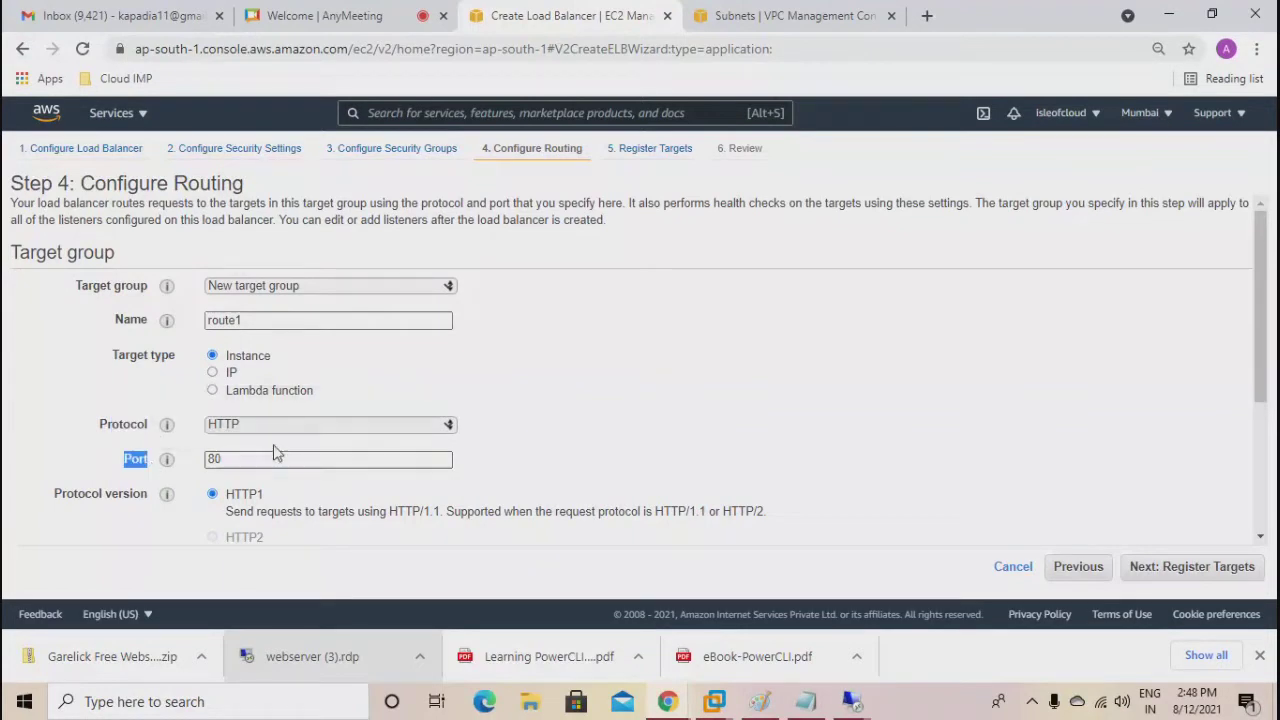
{"action": "scroll", "coordinate": [277, 453], "scroll_direction": "down", "scroll_amount": 3}
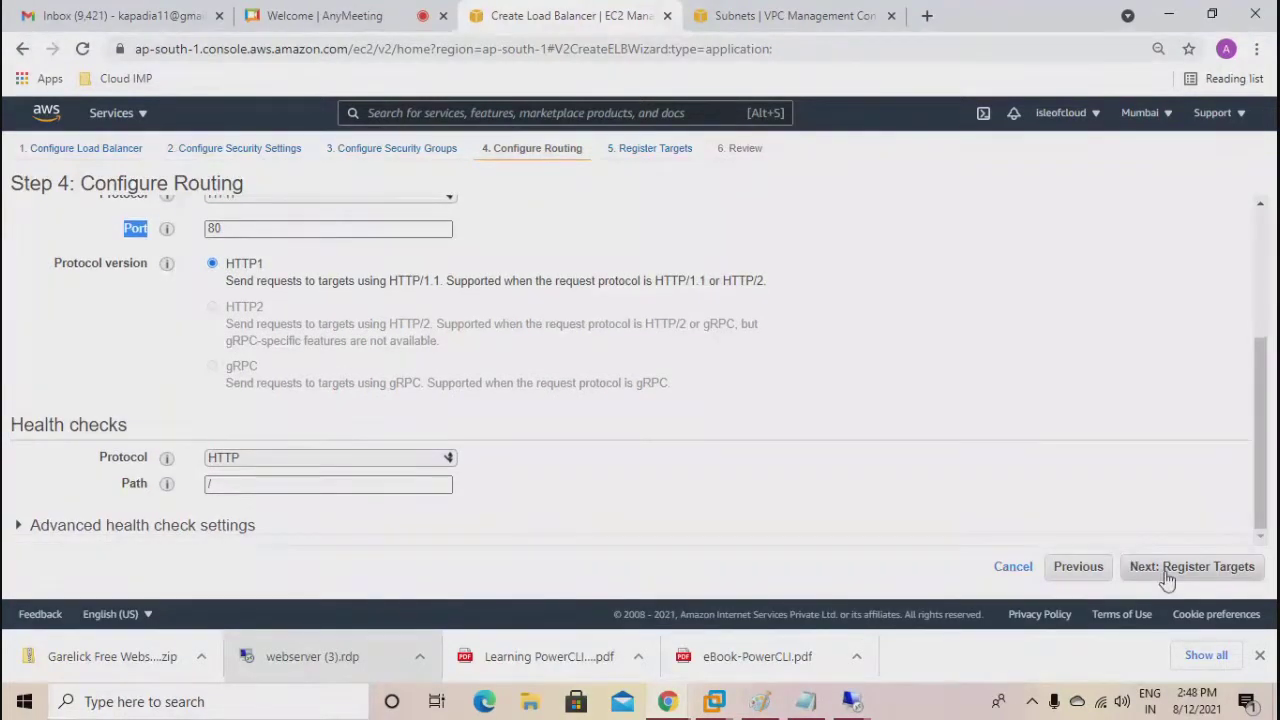
{"action": "left_click", "coordinate": [1167, 567]}
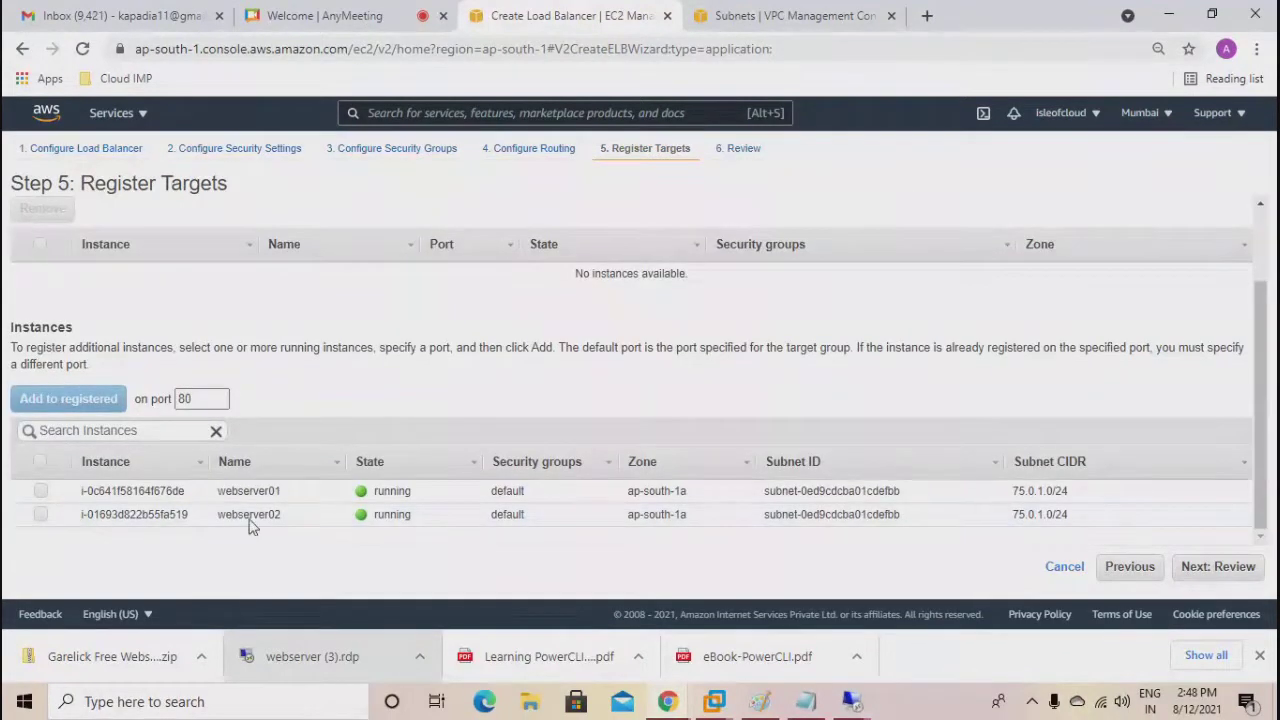
{"action": "left_click", "coordinate": [40, 461]}
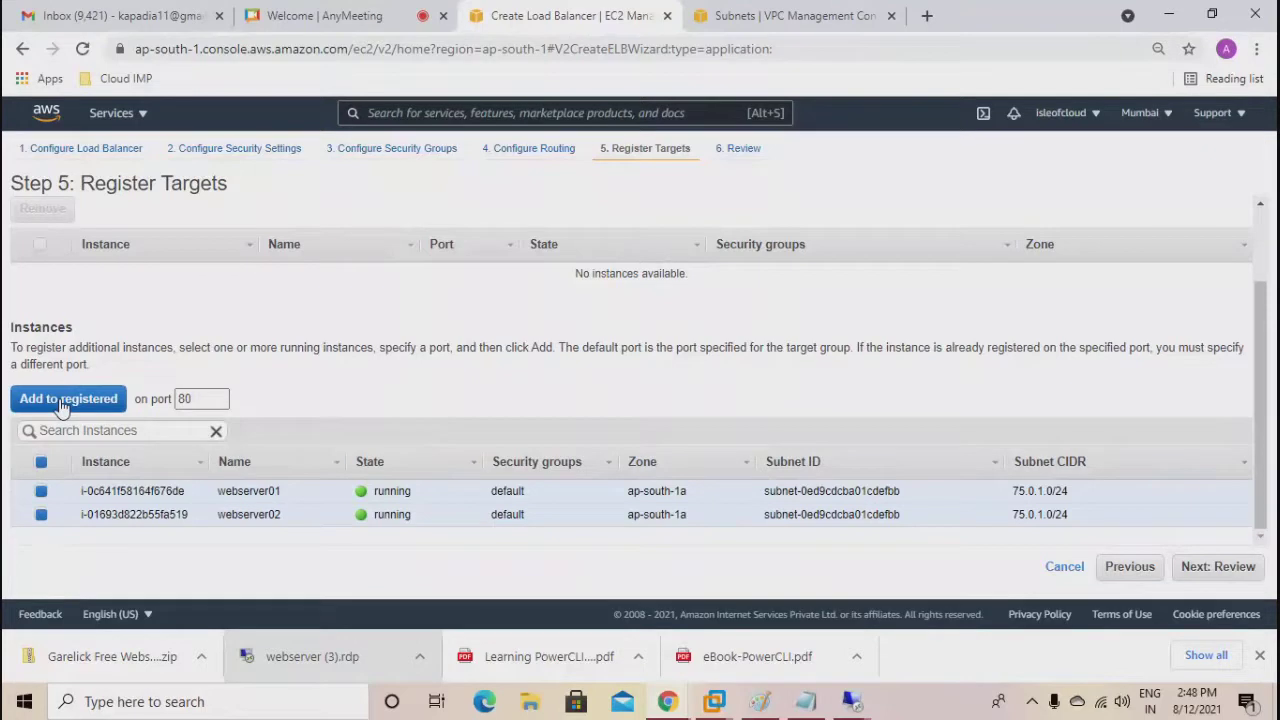
{"action": "left_click", "coordinate": [62, 399]}
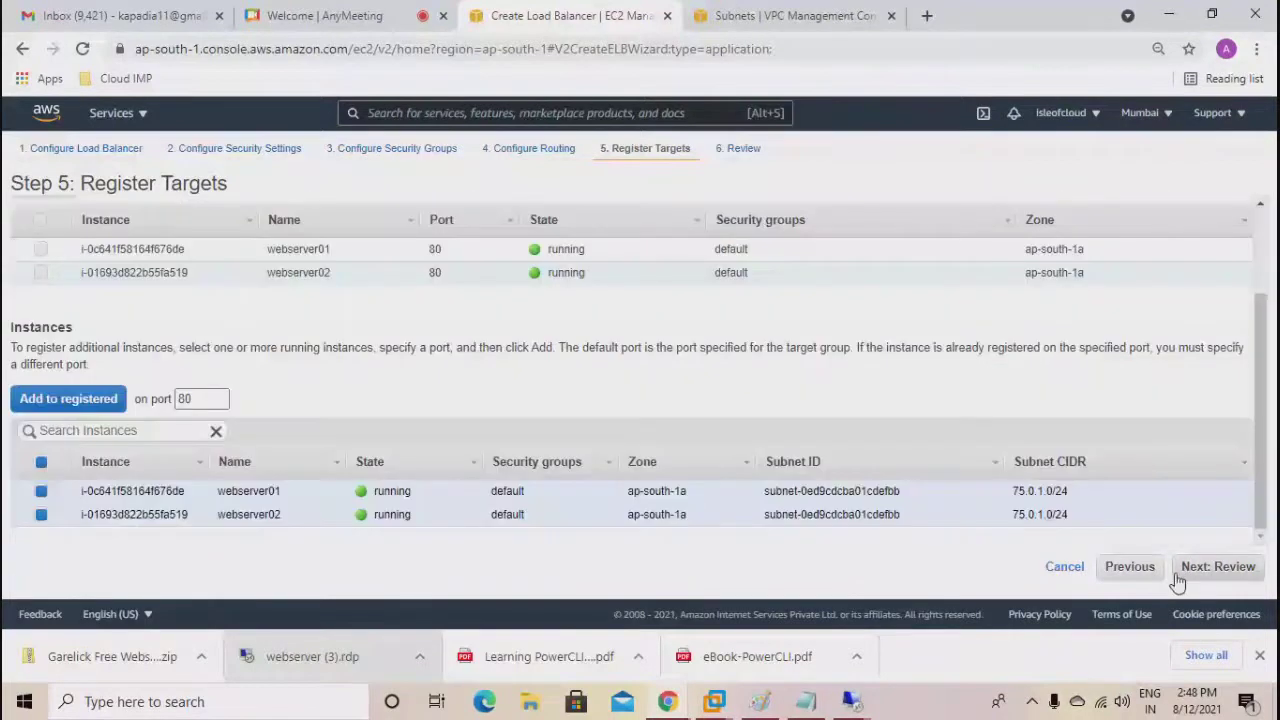
Review the load balancer, security group, routing and target settings, and create the webserver-lb load balancer.
{"action": "left_click", "coordinate": [1187, 574]}
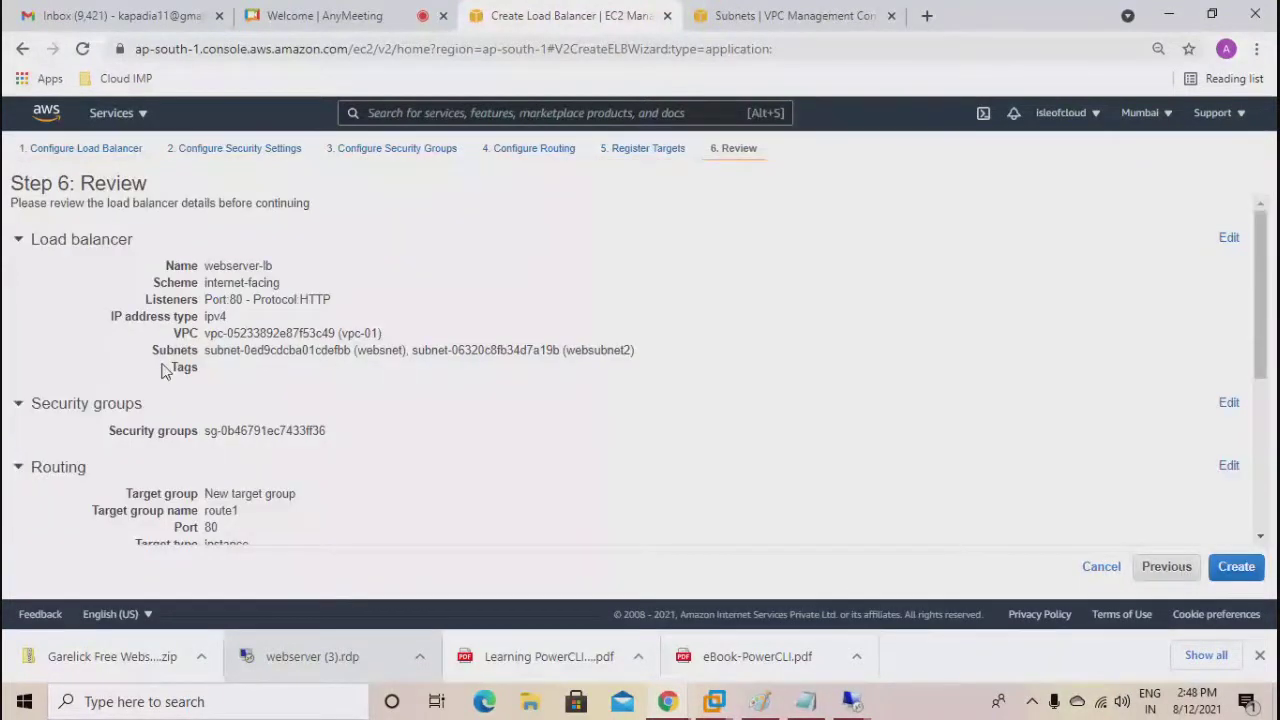
{"action": "scroll", "coordinate": [165, 370], "scroll_direction": "down", "scroll_amount": 3}
{"action": "scroll", "coordinate": [165, 368], "scroll_direction": "up", "scroll_amount": 3}
{"action": "left_click_drag", "start_coordinate": [32, 374], "coordinate": [90, 382]}
{"action": "scroll", "coordinate": [60, 360], "scroll_direction": "down", "scroll_amount": 1}
{"action": "left_click_drag", "start_coordinate": [29, 328], "coordinate": [88, 322]}
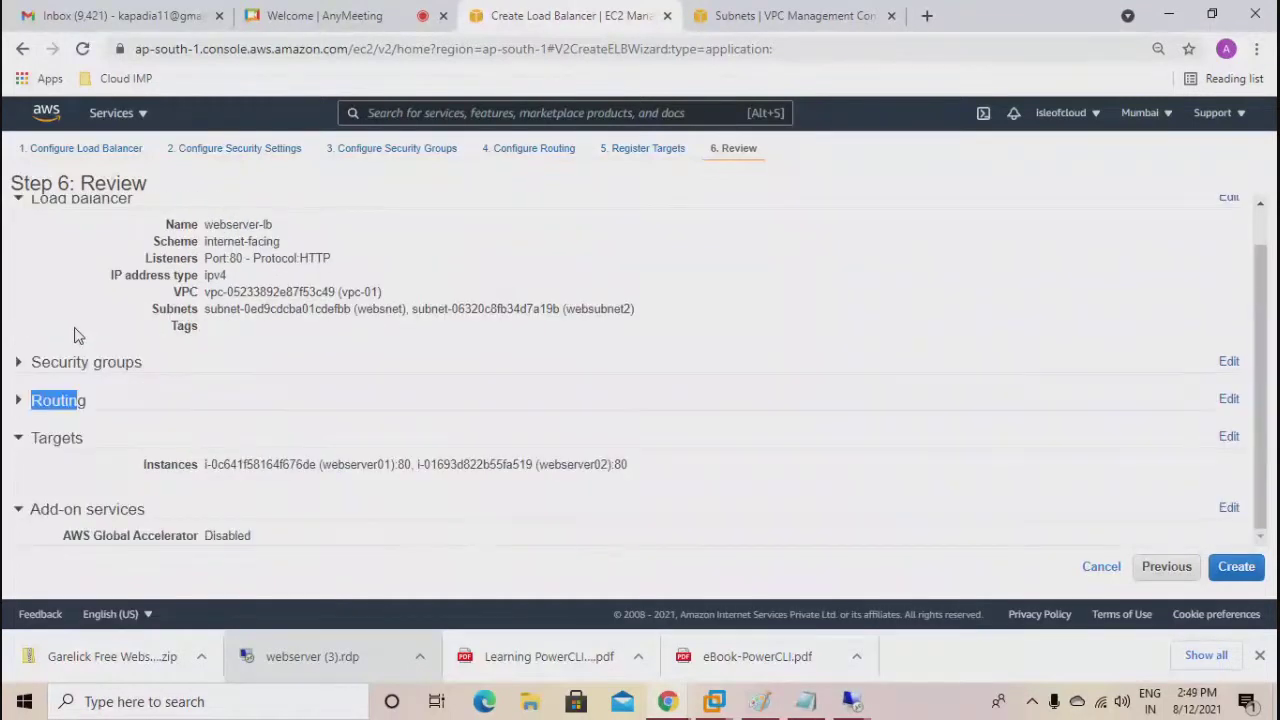
{"action": "left_click_drag", "start_coordinate": [50, 440], "coordinate": [80, 438]}
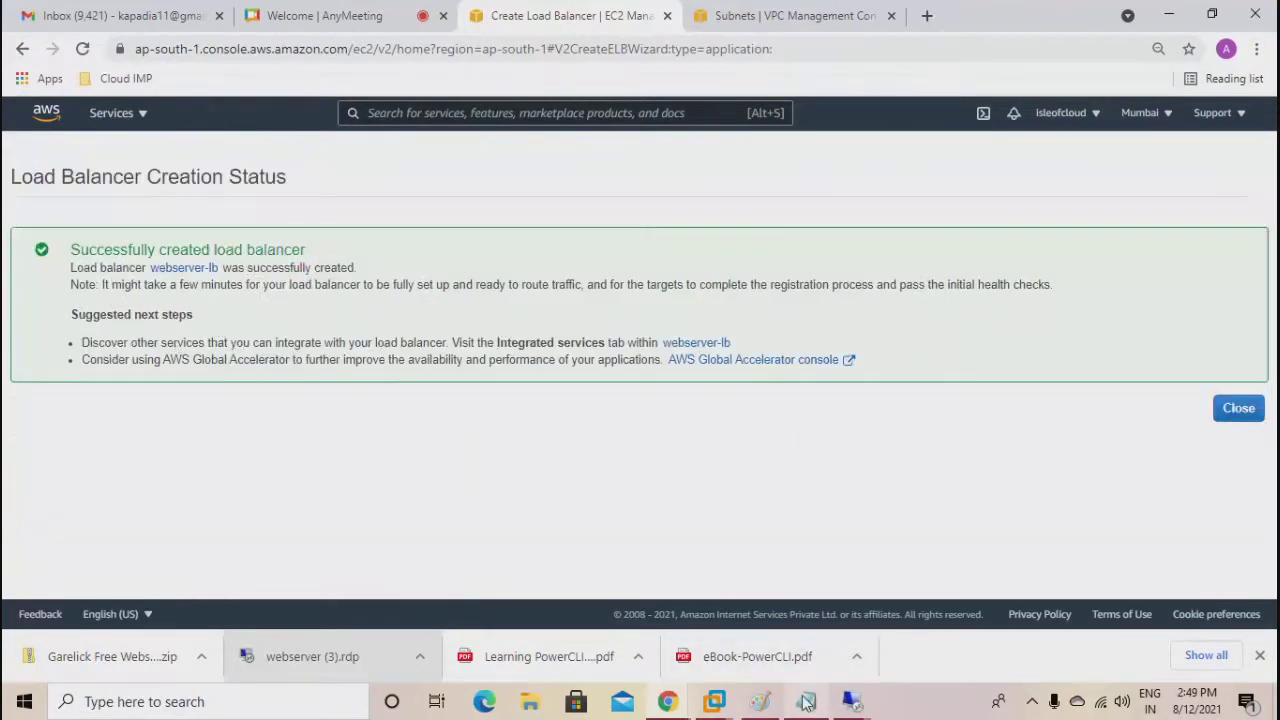
Switch to Notepad and complete note 13 as "in load balancer> select security group > add route > select target > register target".
{"action": "left_click", "coordinate": [806, 703]}
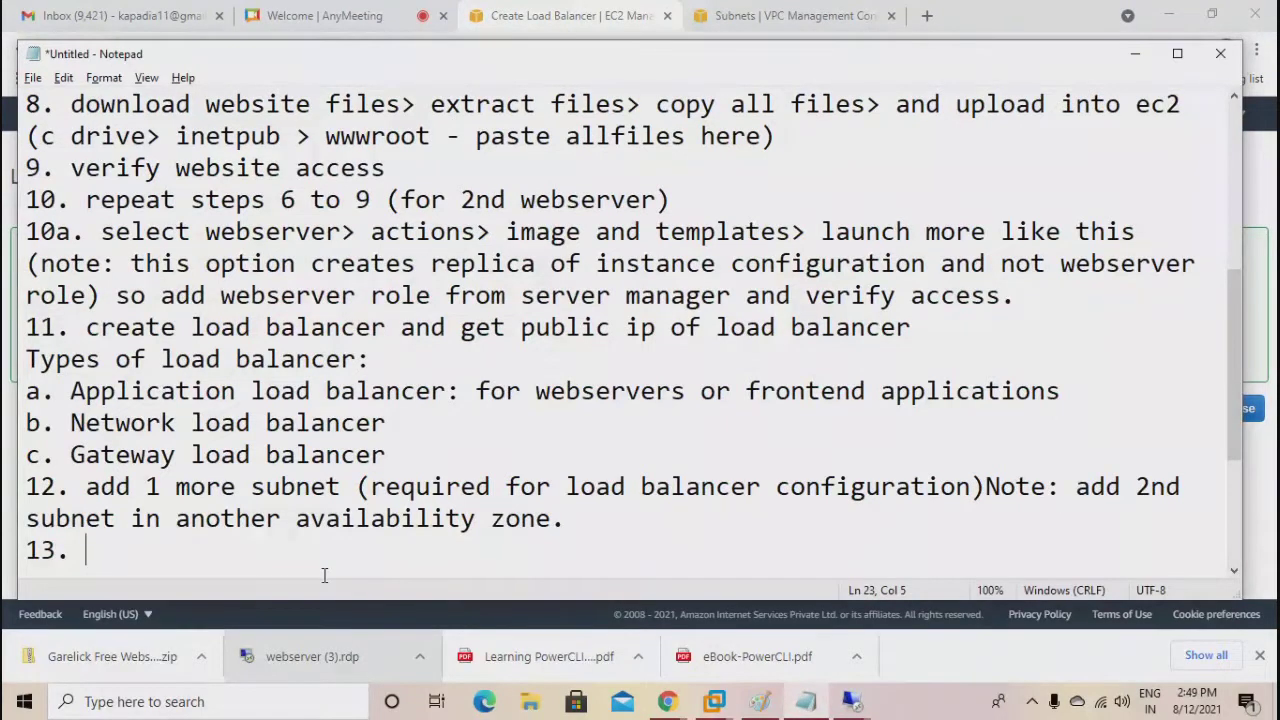
{"action": "type", "text": "in load"}
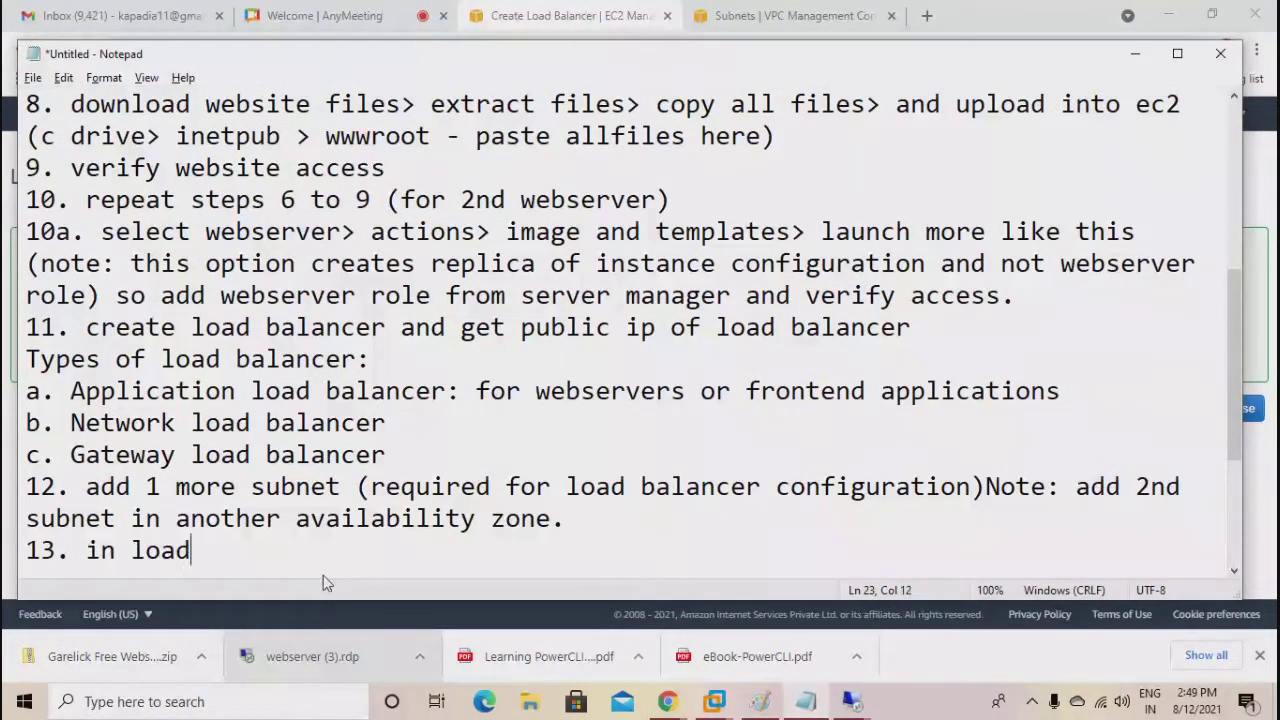
{"action": "type", "text": " balancer> select s"}
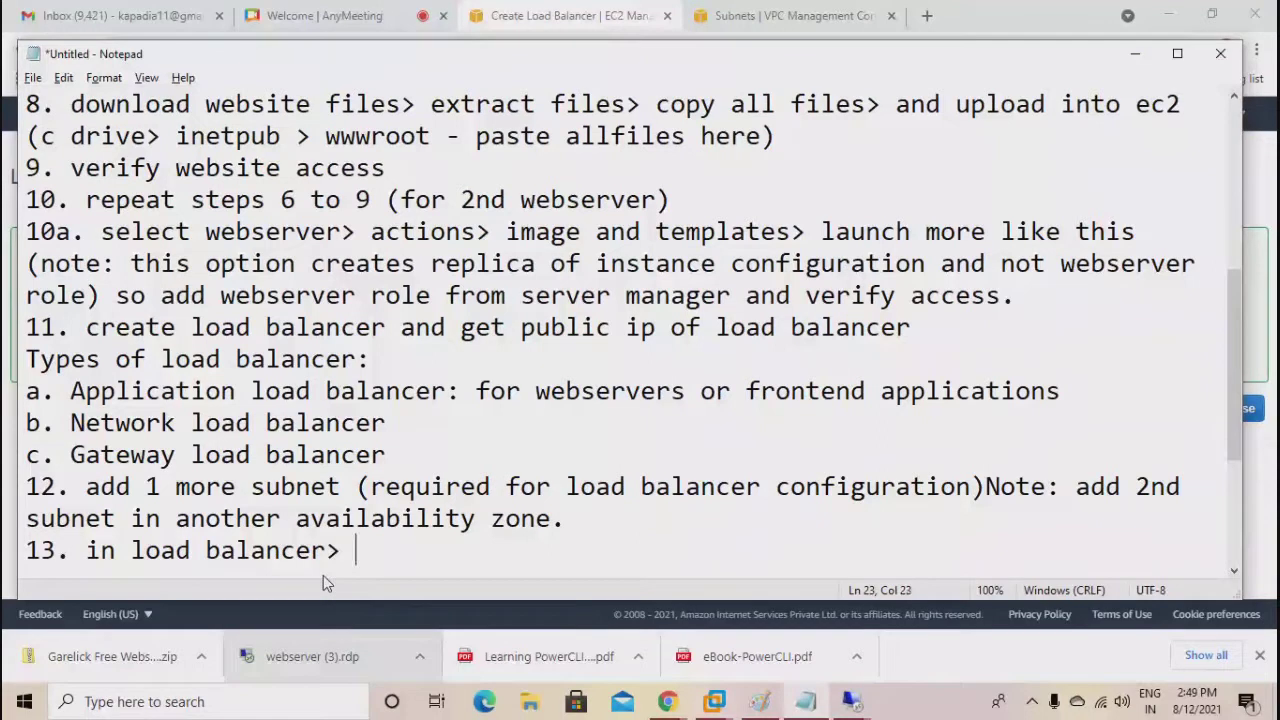
{"action": "type", "text": "ecurity gr"}
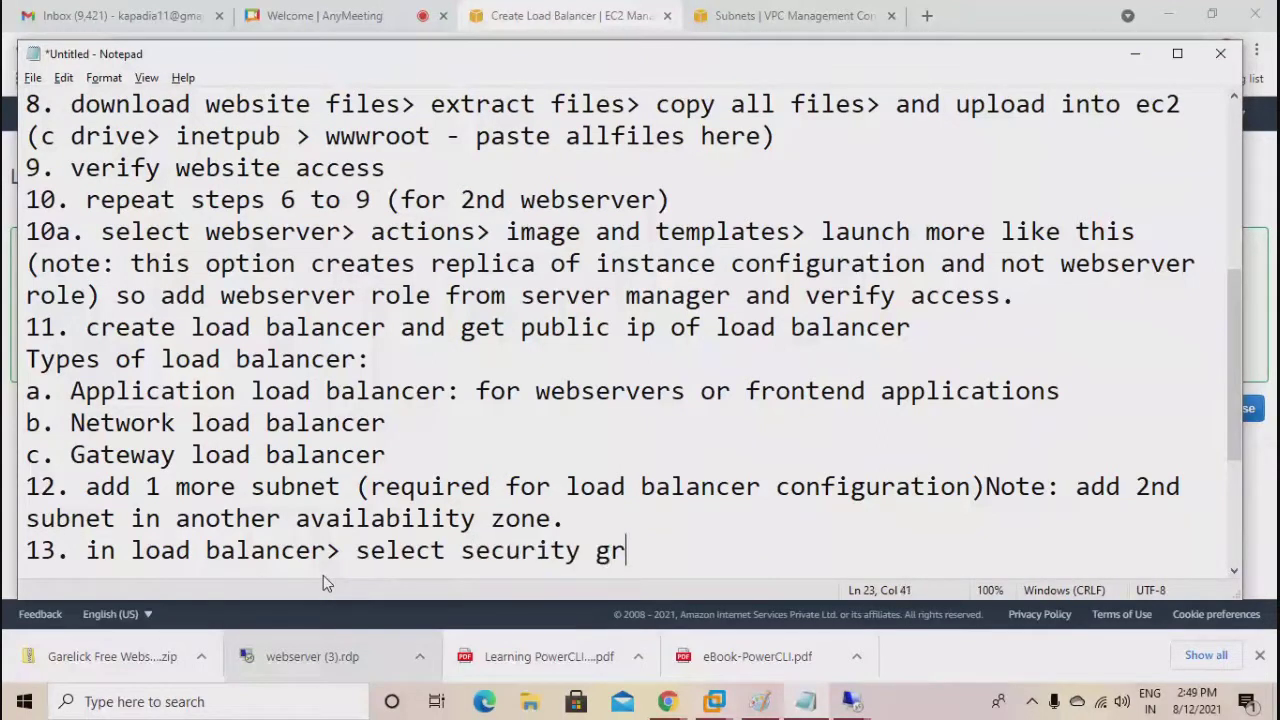
{"action": "type", "text": "oup > add "}
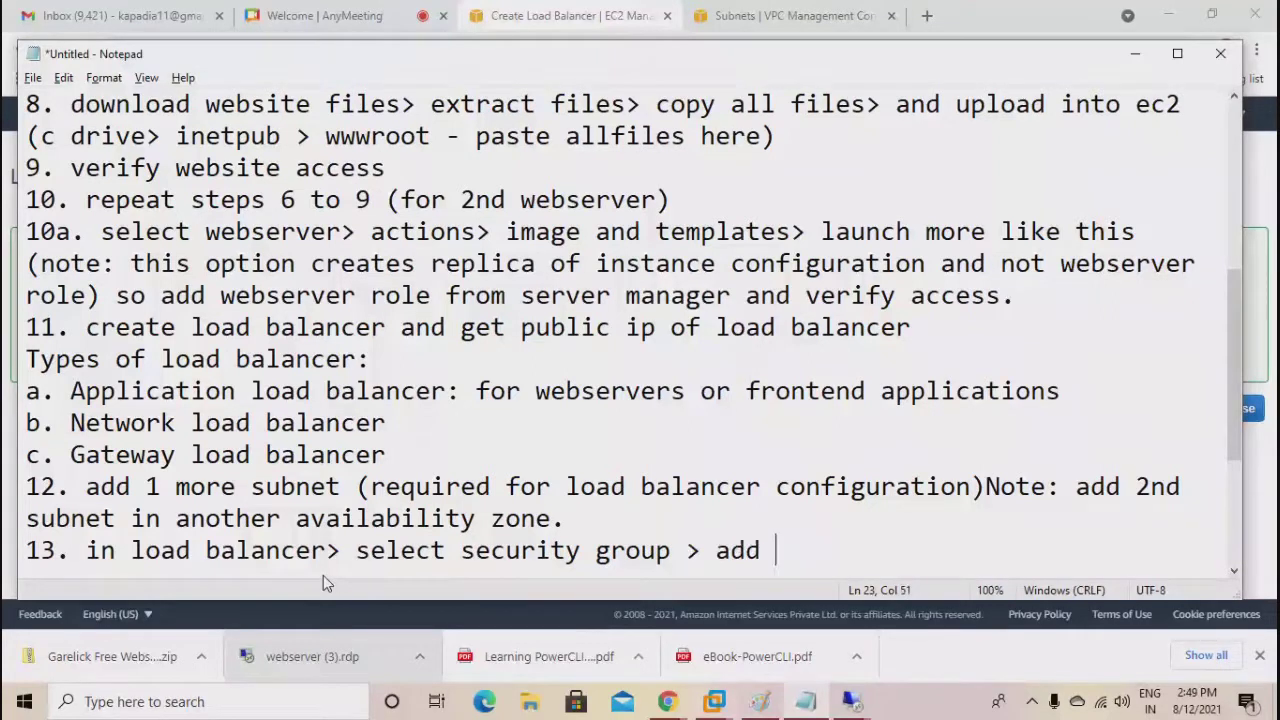
{"action": "type", "text": "route"}
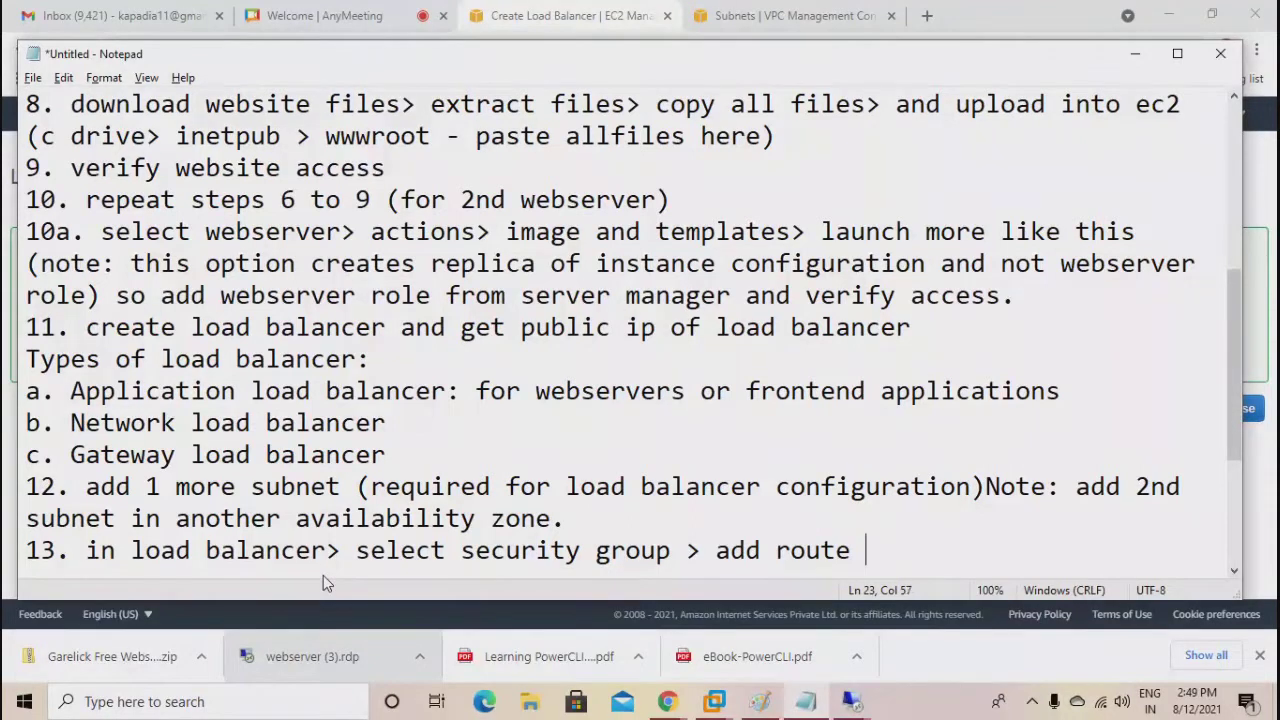
{"action": "type", "text": " > "}
{"action": "type", "text": "select targt"}
{"action": "key", "text": "BackSpace"}
{"action": "type", "text": "et > register target"}
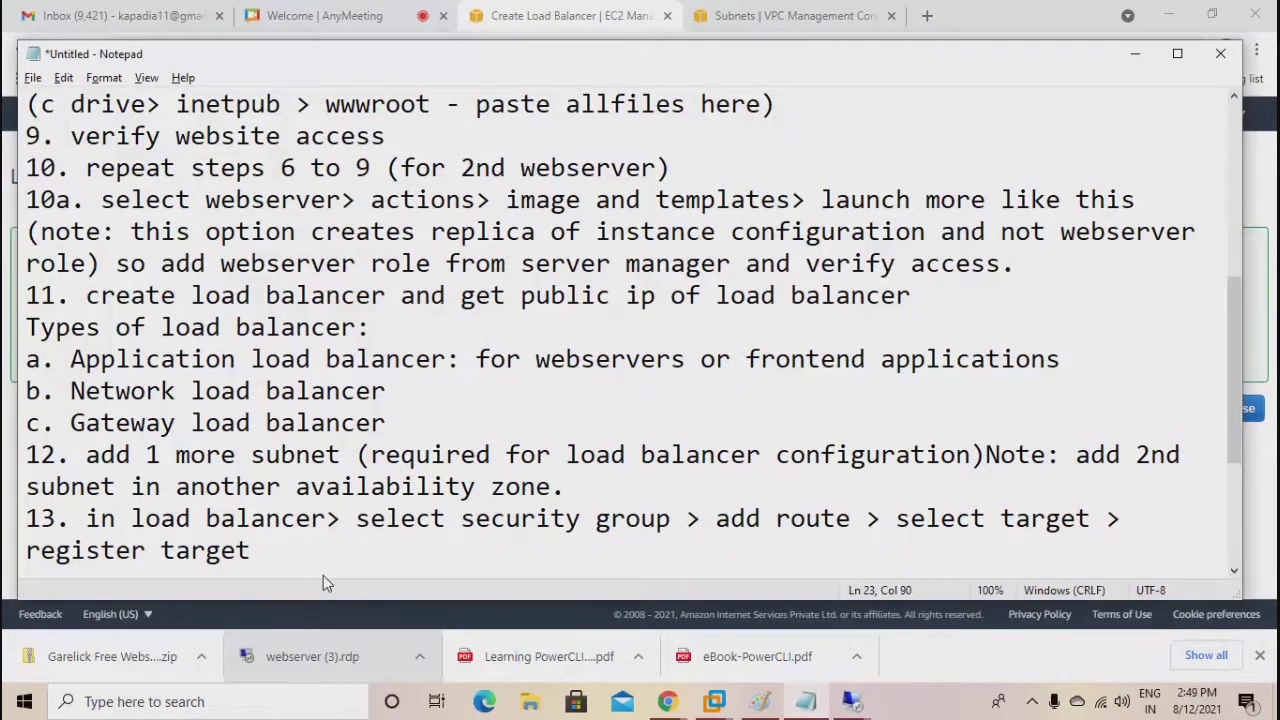
Start note 14 on a new line with "get public ip of load balancer>".
{"action": "key", "text": "Return"}
{"action": "type", "text": "14. "}
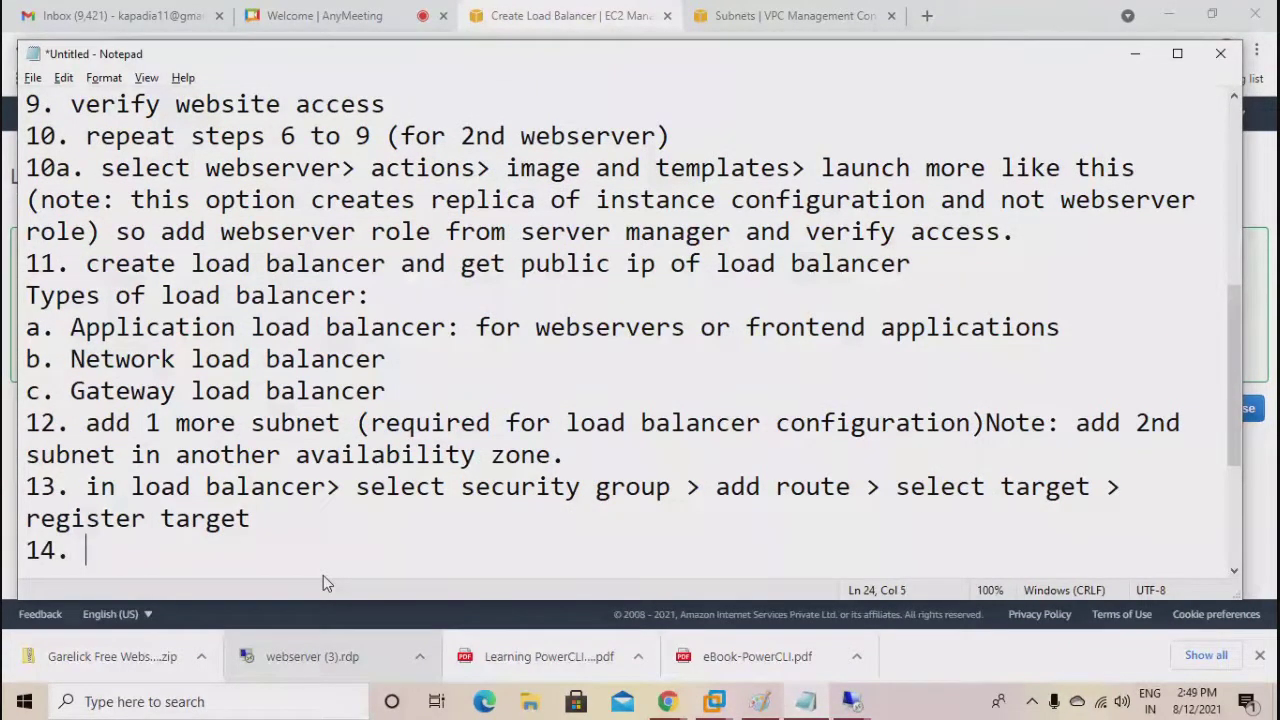
{"action": "type", "text": "get pub"}
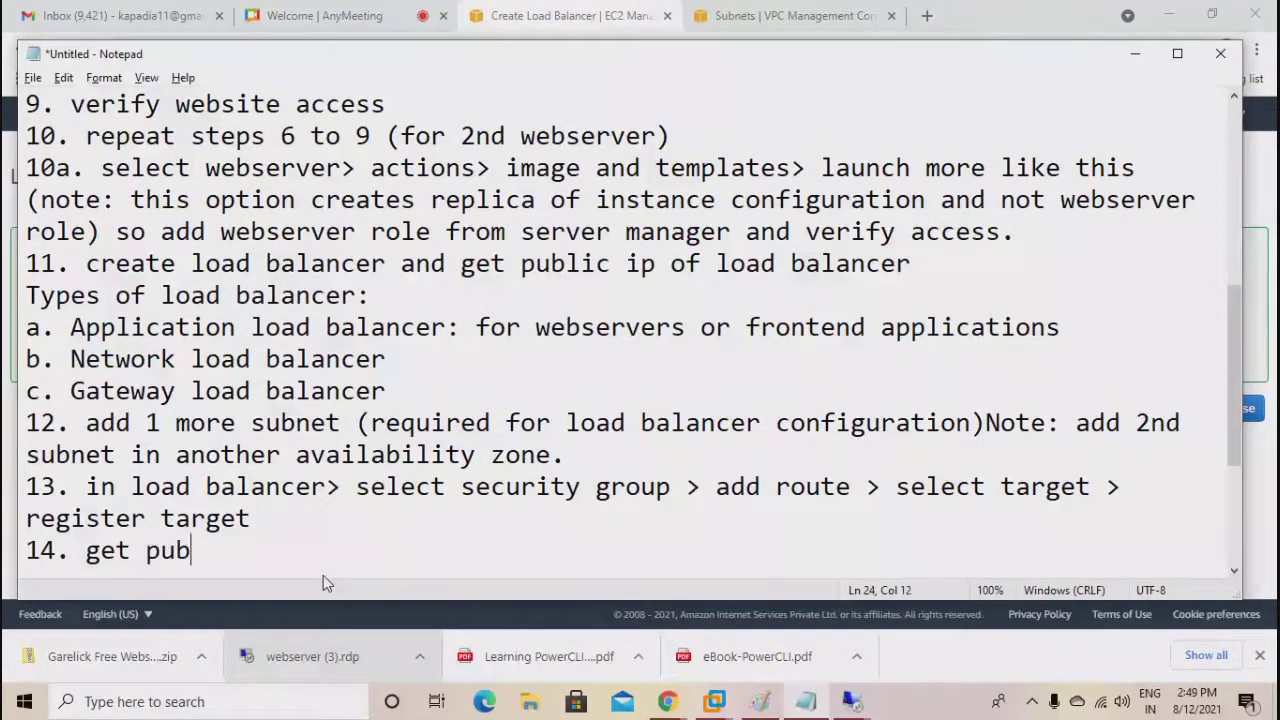
{"action": "type", "text": "lic ip of loa"}
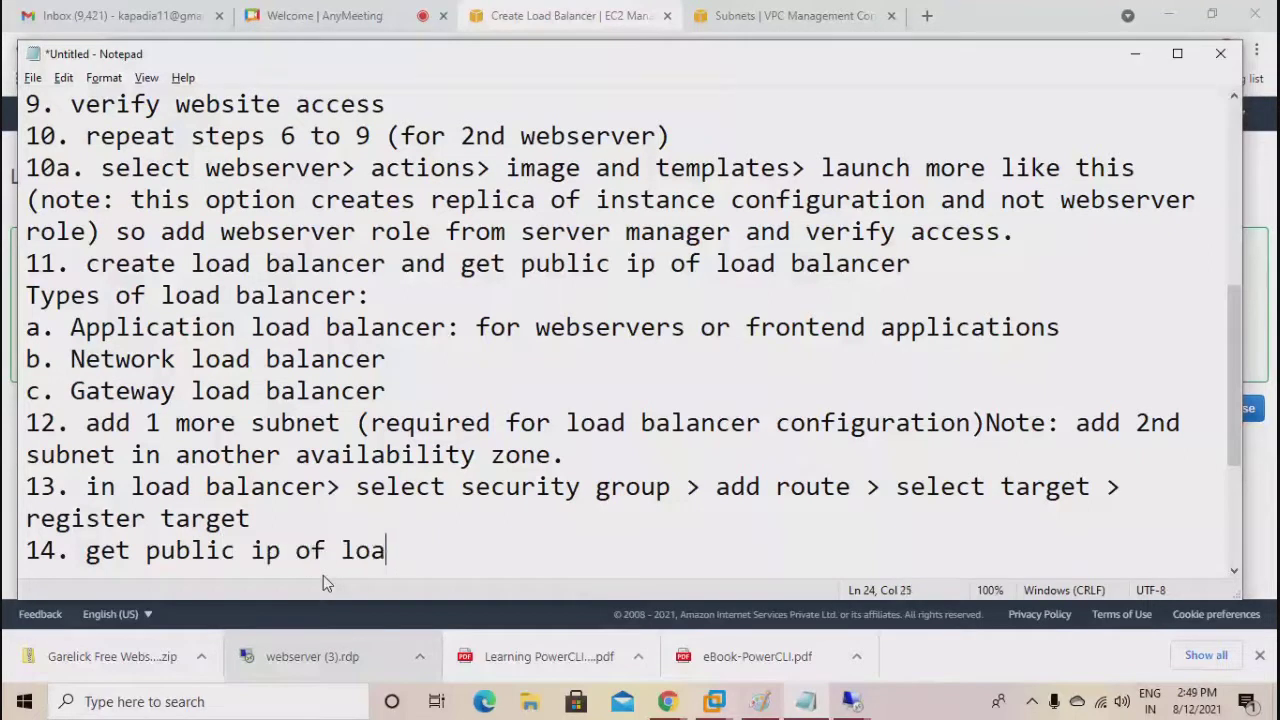
{"action": "type", "text": "d balancerL"}
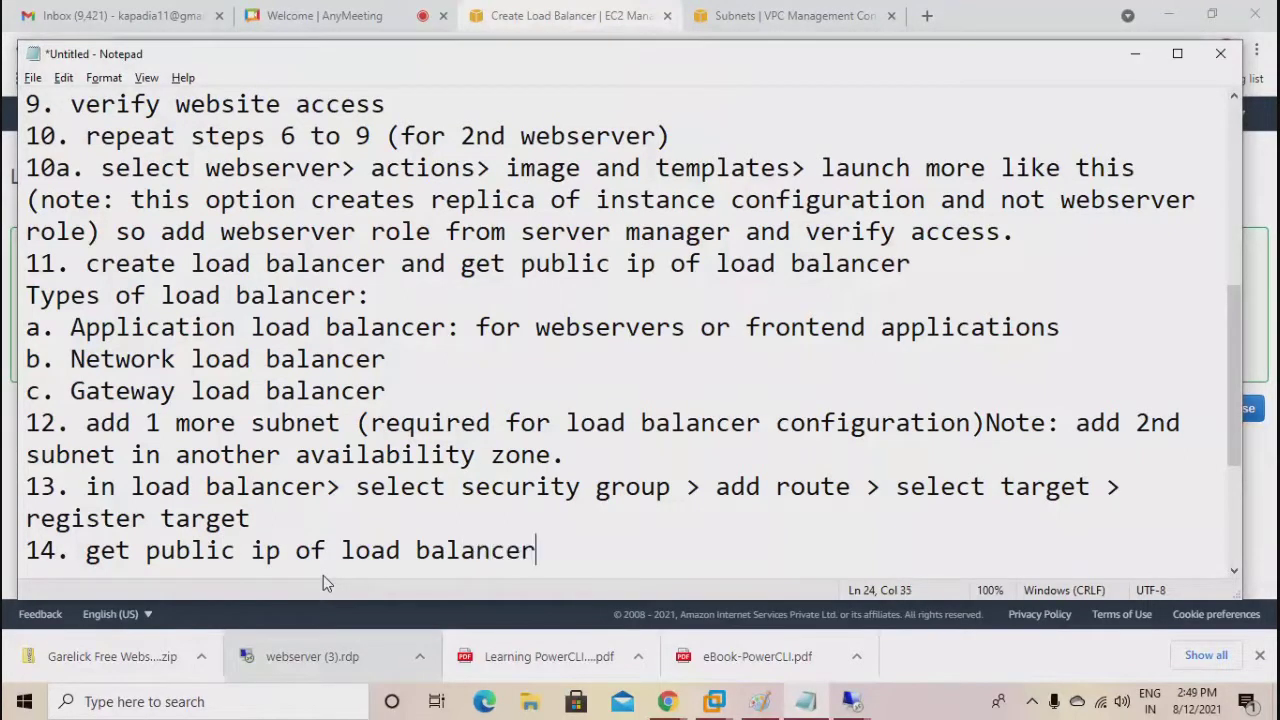
{"action": "key", "text": "BackSpace"}
{"action": "key", "text": "BackSpace"}
{"action": "type", "text": "?"}
{"action": "key", "text": "BackSpace"}
{"action": "type", "text": "L"}
{"action": "key", "text": "BackSpace"}
{"action": "type", "text": ">"}
{"action": "key", "text": "BackSpace"}
{"action": "key", "text": "BackSpace"}
{"action": "type", "text": ">"}
Return to the browser, close the load balancer creation status, and enlarge the details pane of webserver-lb.
{"action": "mouse_move", "coordinate": [680, 703]}
{"action": "left_click", "coordinate": [623, 646]}
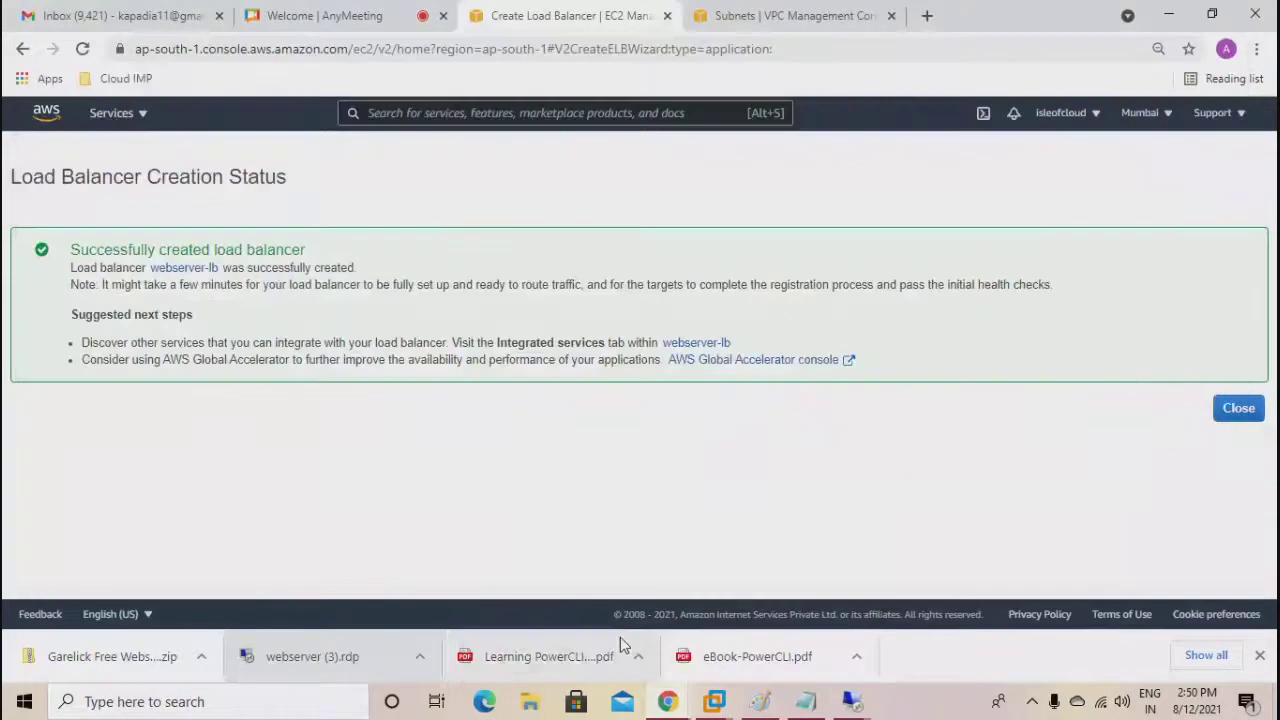
{"action": "left_click", "coordinate": [1226, 412]}
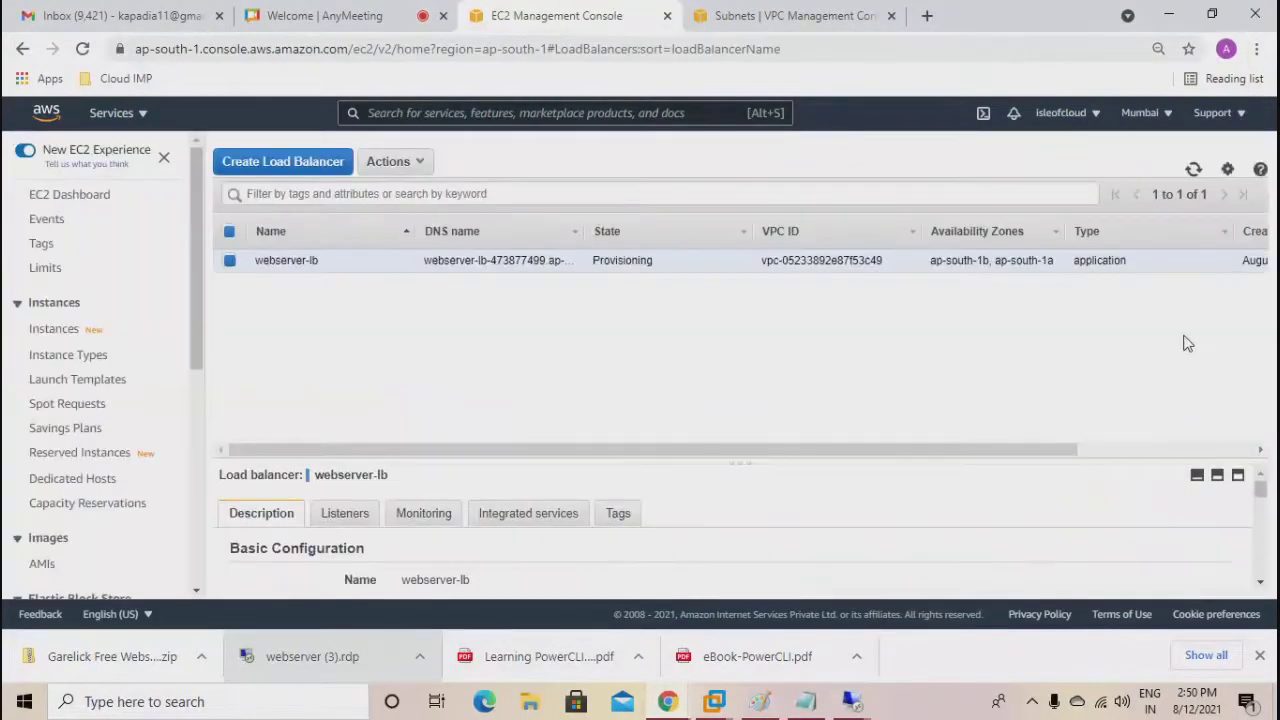
{"action": "scroll", "coordinate": [62, 268], "scroll_direction": "down", "scroll_amount": 2}
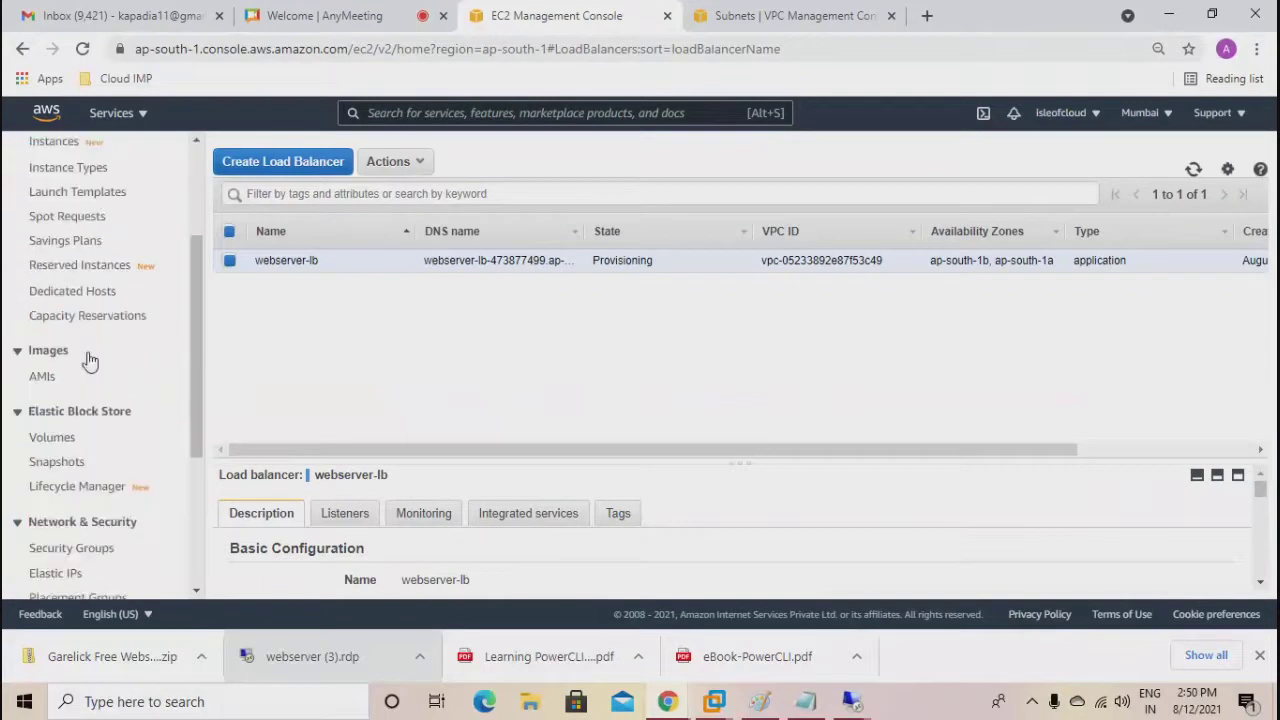
{"action": "scroll", "coordinate": [100, 530], "scroll_direction": "down", "scroll_amount": 3}
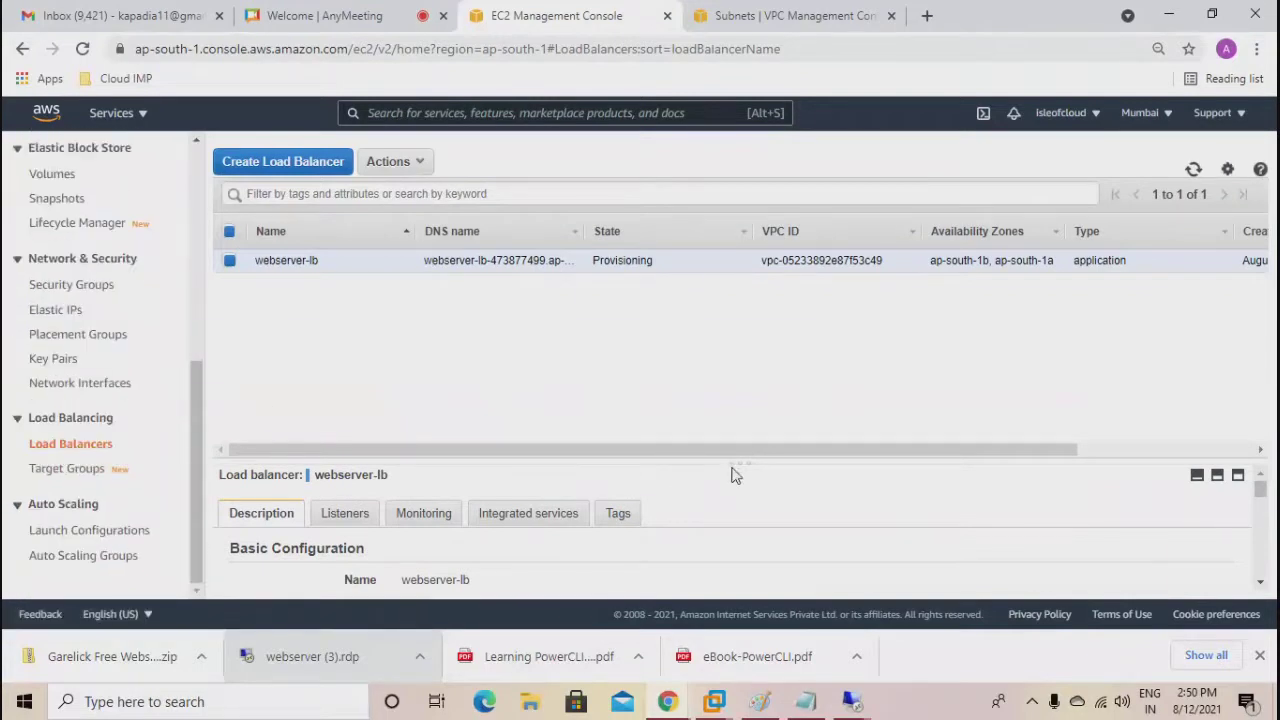
{"action": "left_click_drag", "start_coordinate": [735, 458], "coordinate": [390, 340]}
{"action": "left_click", "coordinate": [357, 318]}
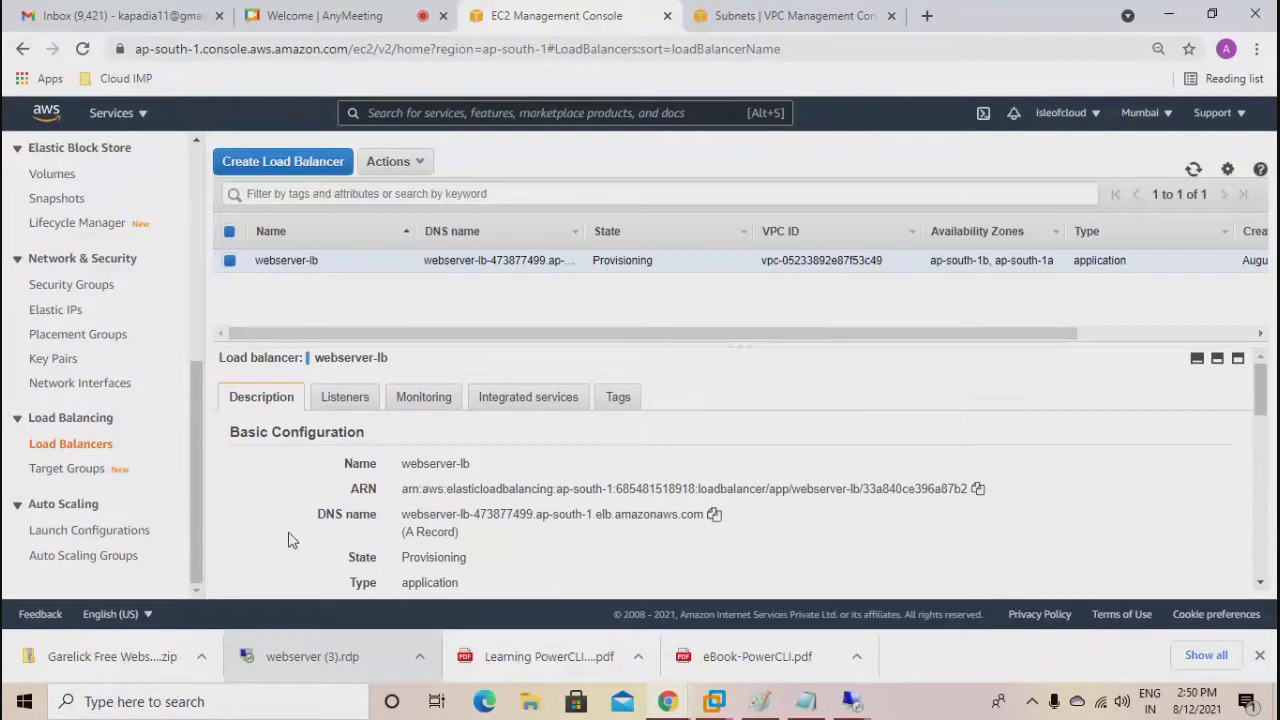
Copy the DNS name of webserver-lb from its basic configuration.
{"action": "left_click_drag", "start_coordinate": [314, 519], "coordinate": [379, 516]}
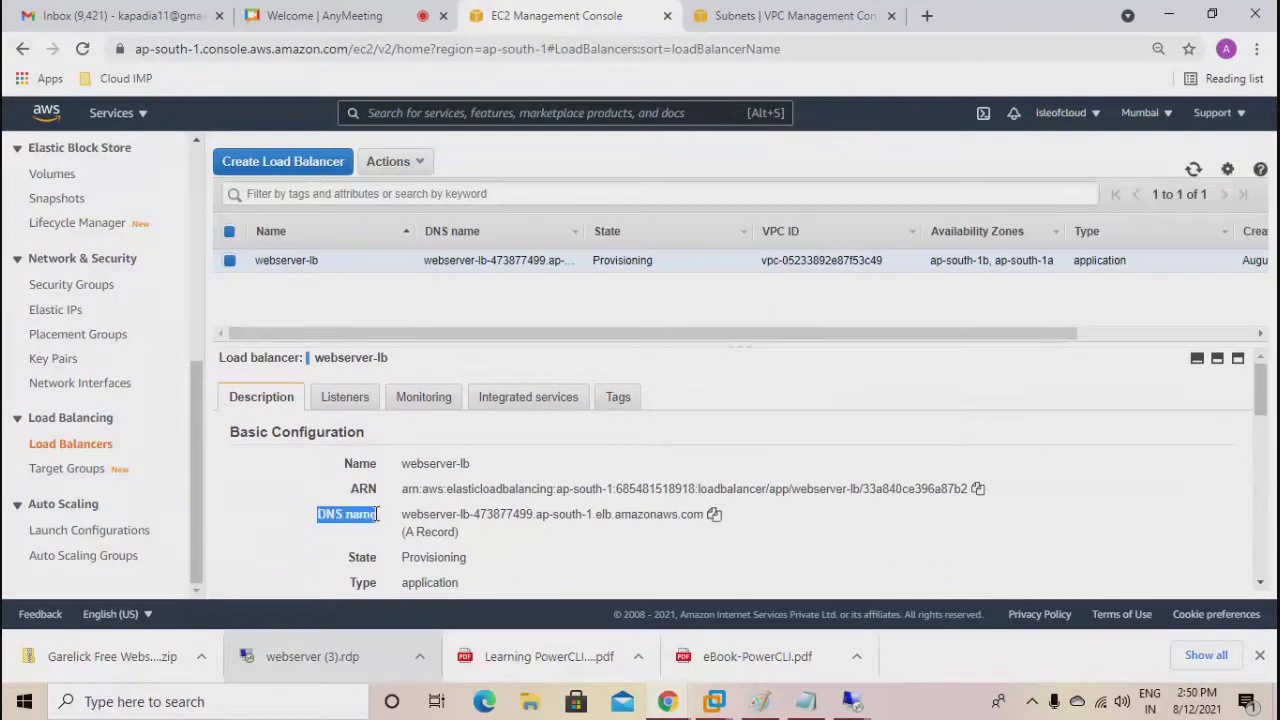
{"action": "scroll", "coordinate": [631, 543], "scroll_direction": "down", "scroll_amount": 2}
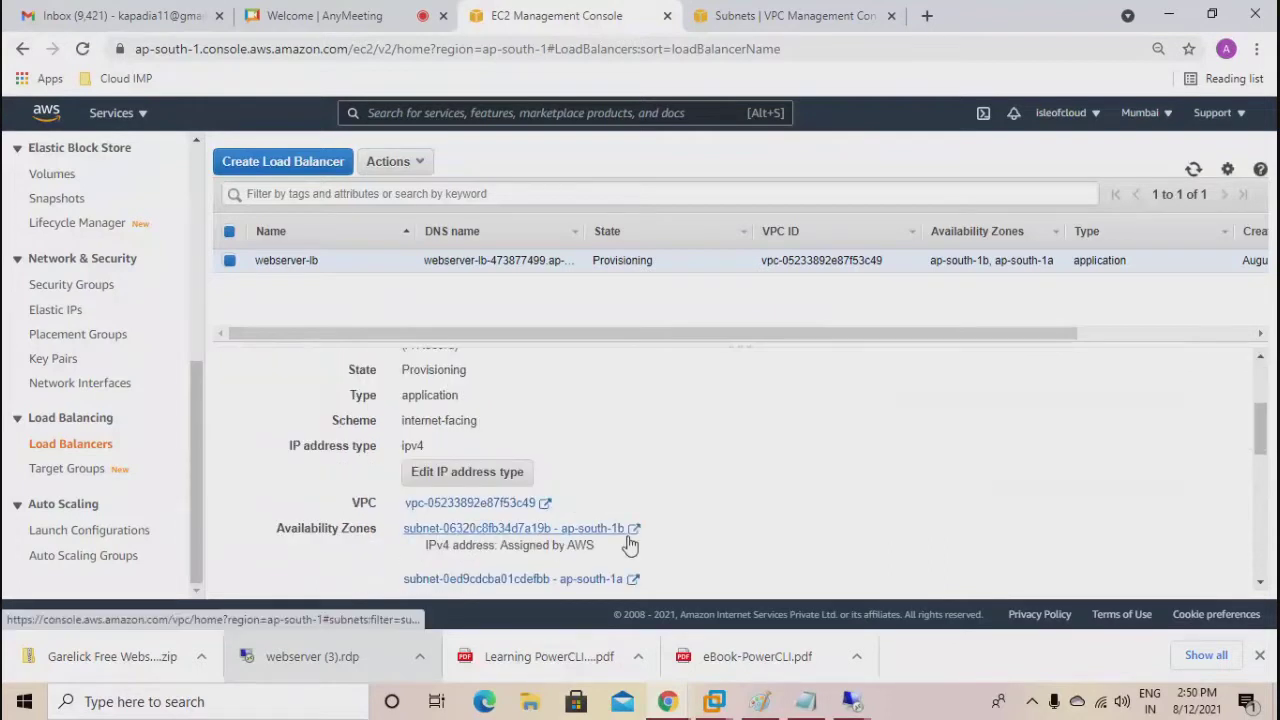
{"action": "scroll", "coordinate": [628, 543], "scroll_direction": "up", "scroll_amount": 2}
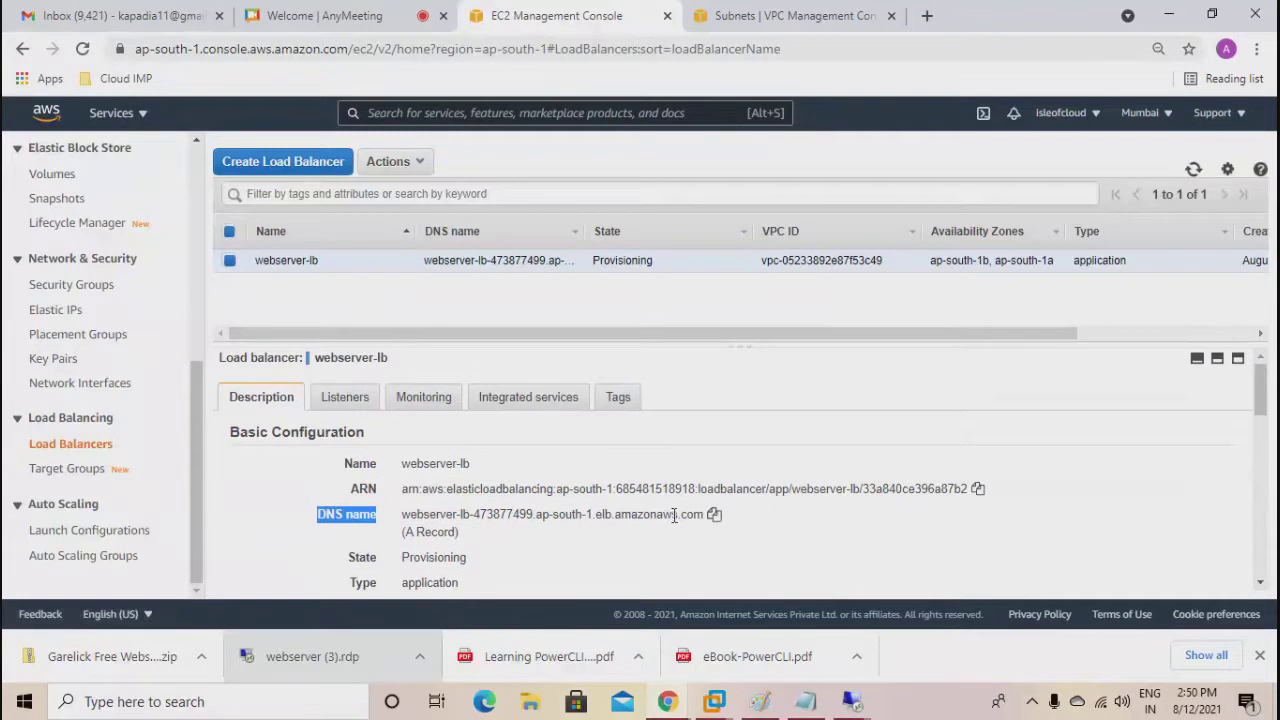
{"action": "left_click", "coordinate": [713, 516]}
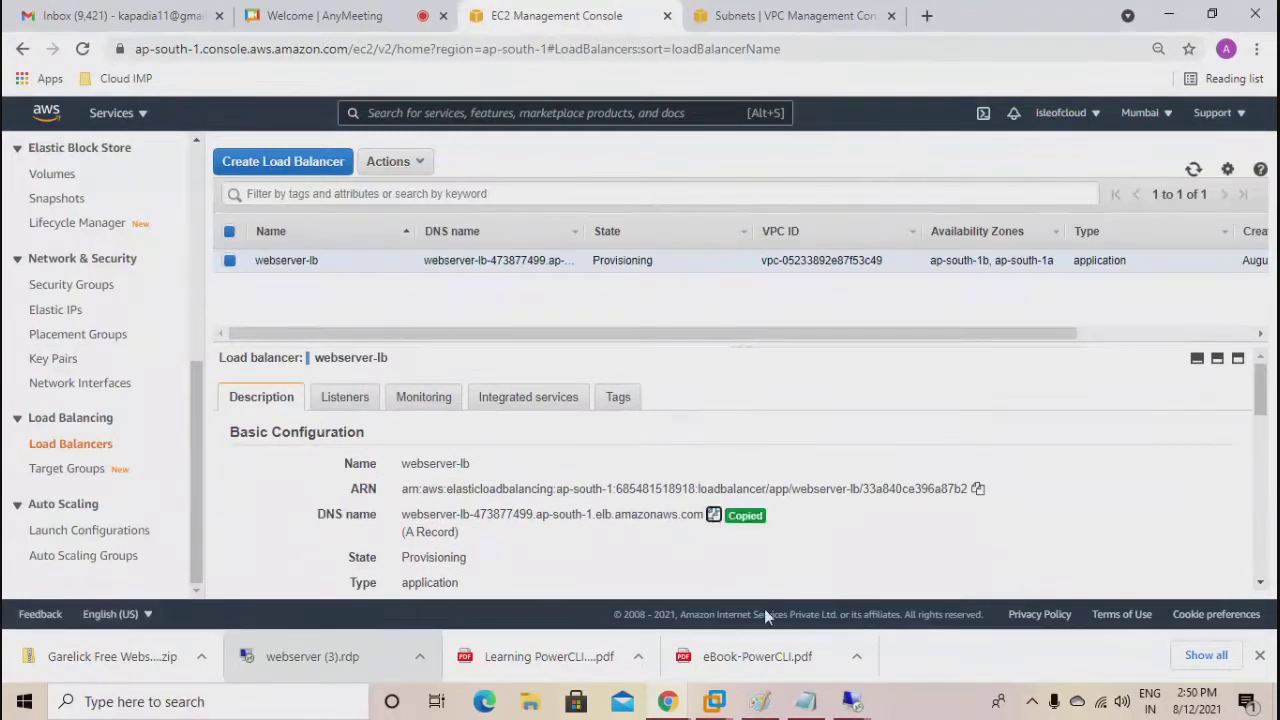
Switch to Notepad and extend note 14 with "copy dns name of load balancer > using command prompt use nslookup" followed by the copied DNS name.
{"action": "left_click", "coordinate": [805, 701]}
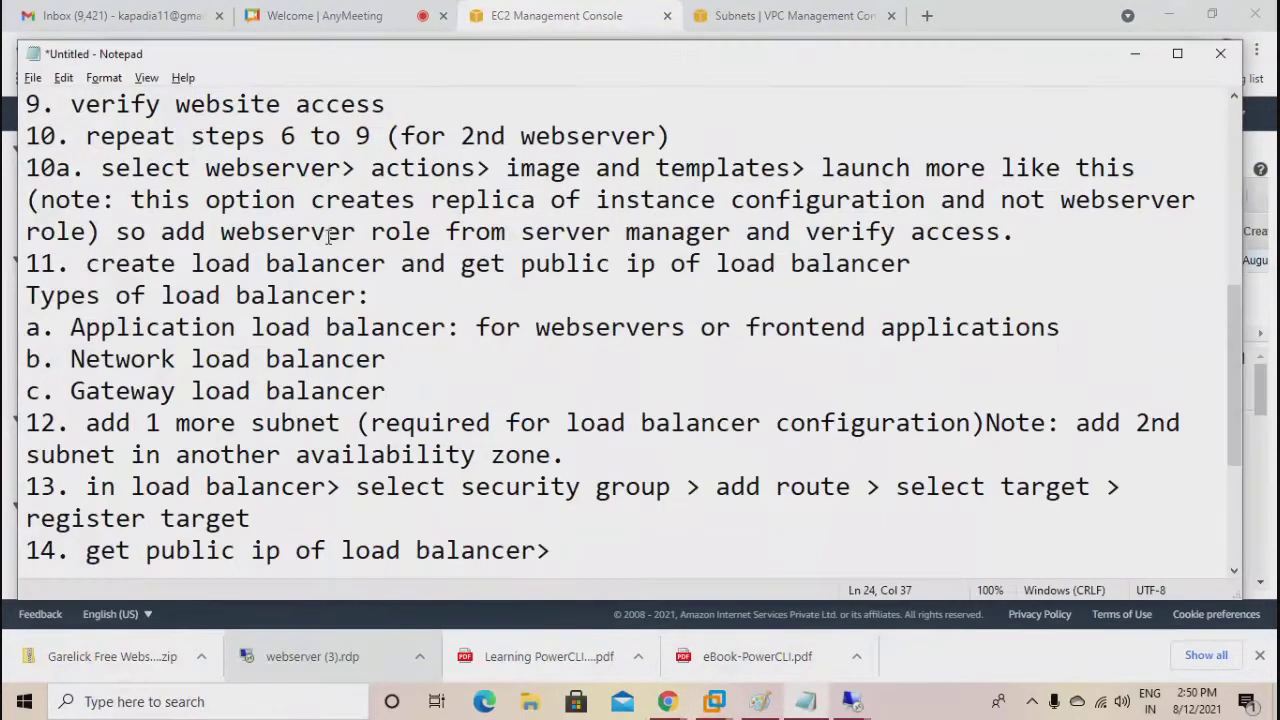
{"action": "type", "text": "copy "}
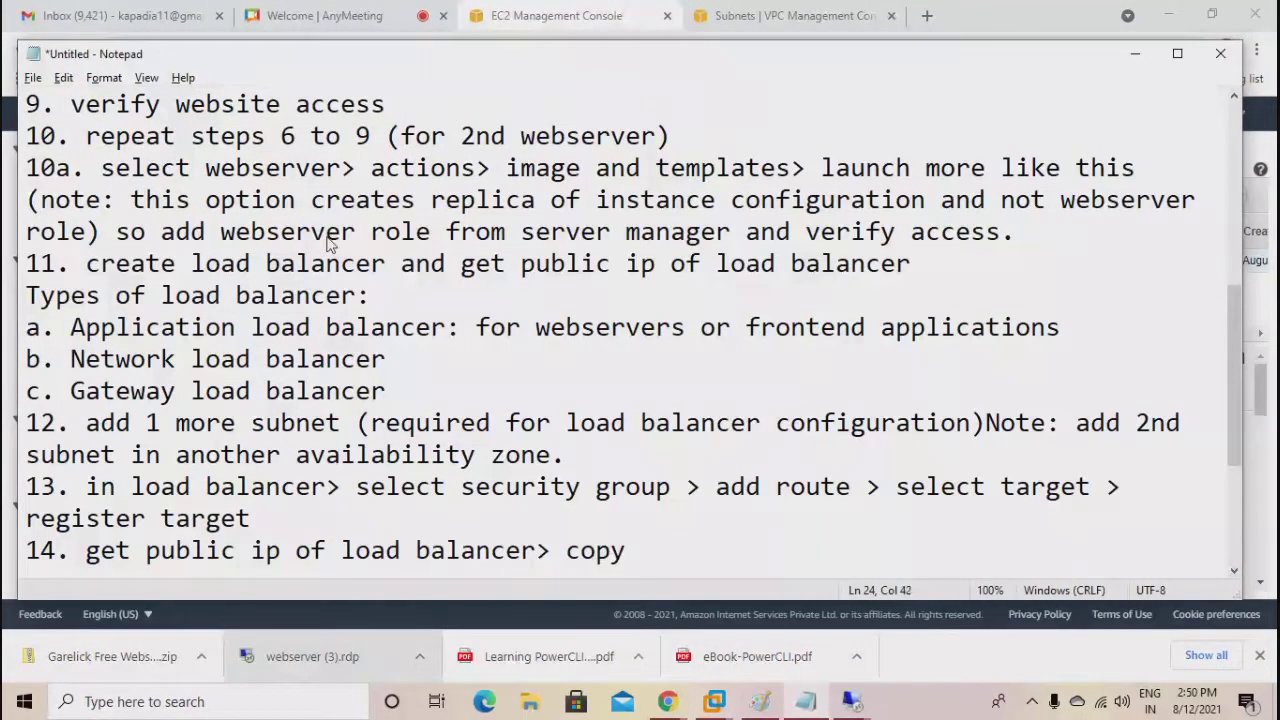
{"action": "type", "text": "dns name of loa"}
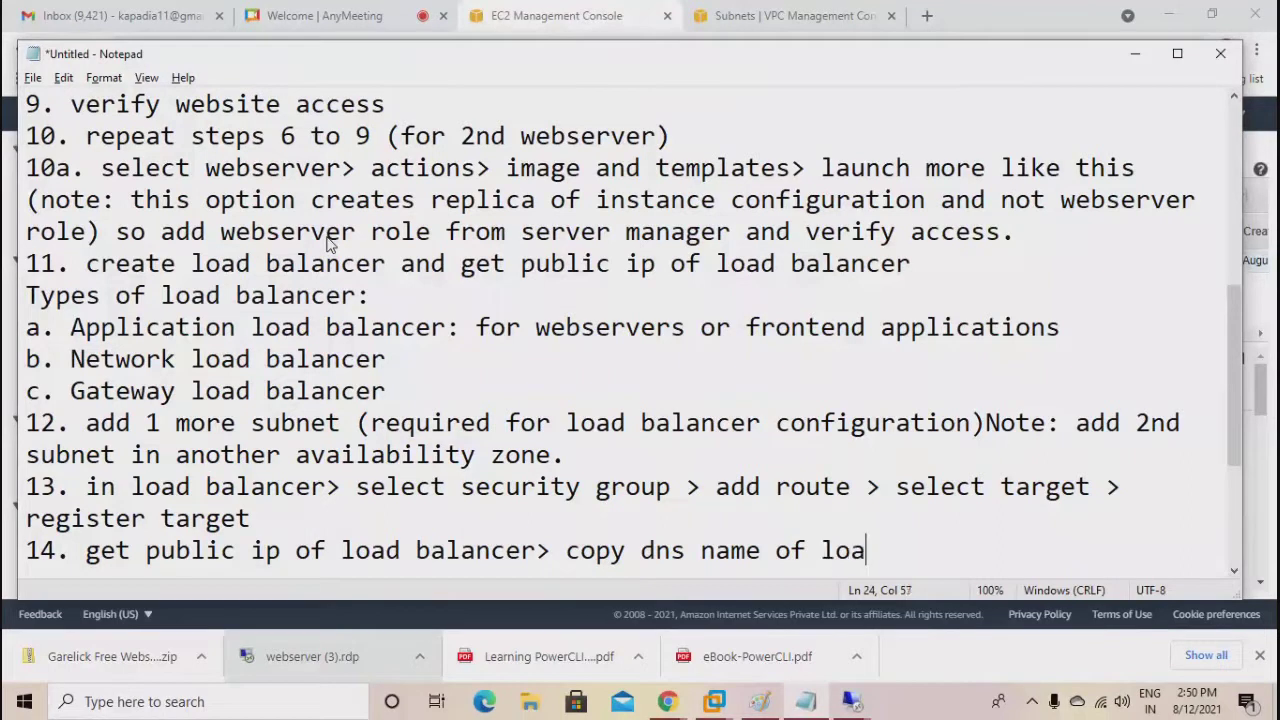
{"action": "type", "text": "d balancer"}
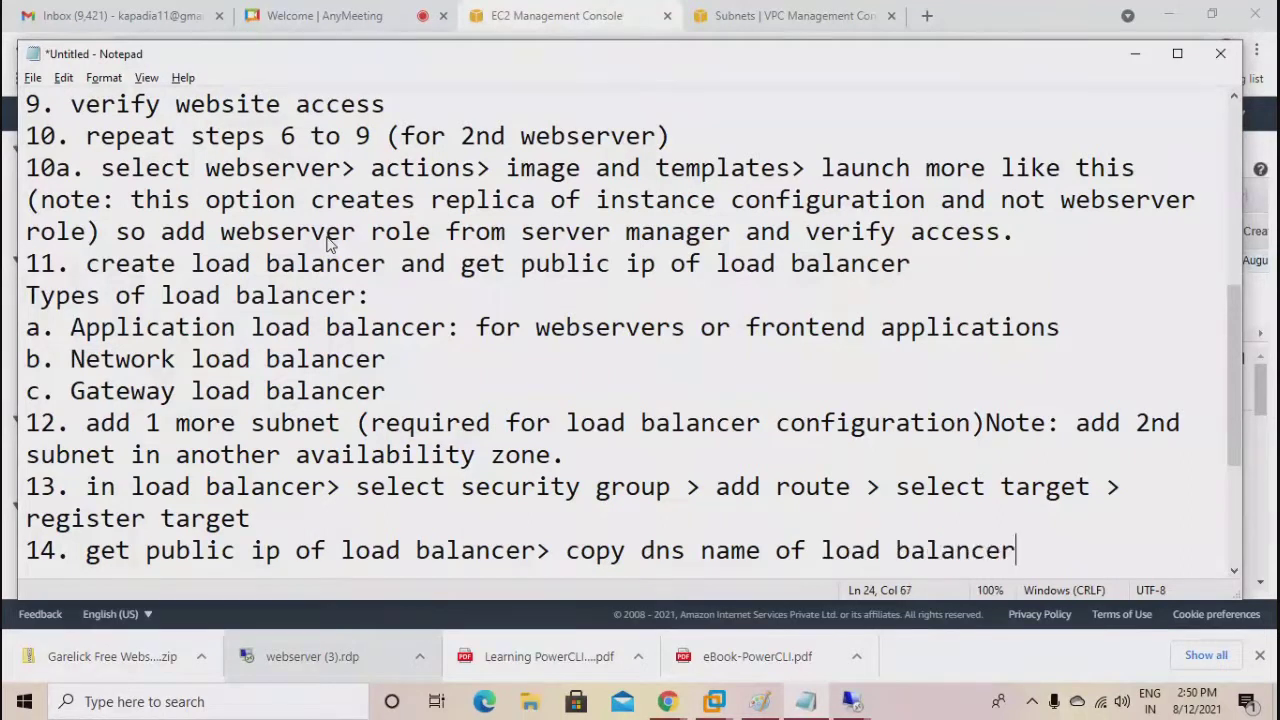
{"action": "type", "text": " > usin"}
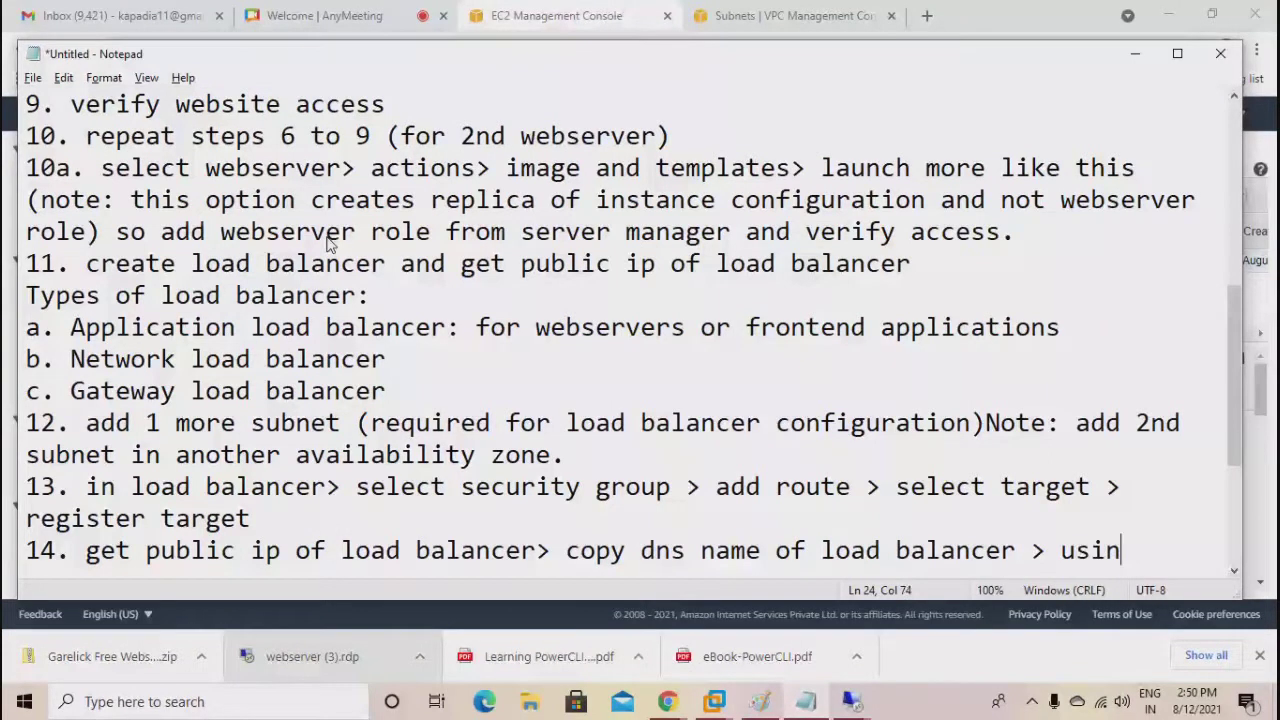
{"action": "type", "text": "g command prompt "}
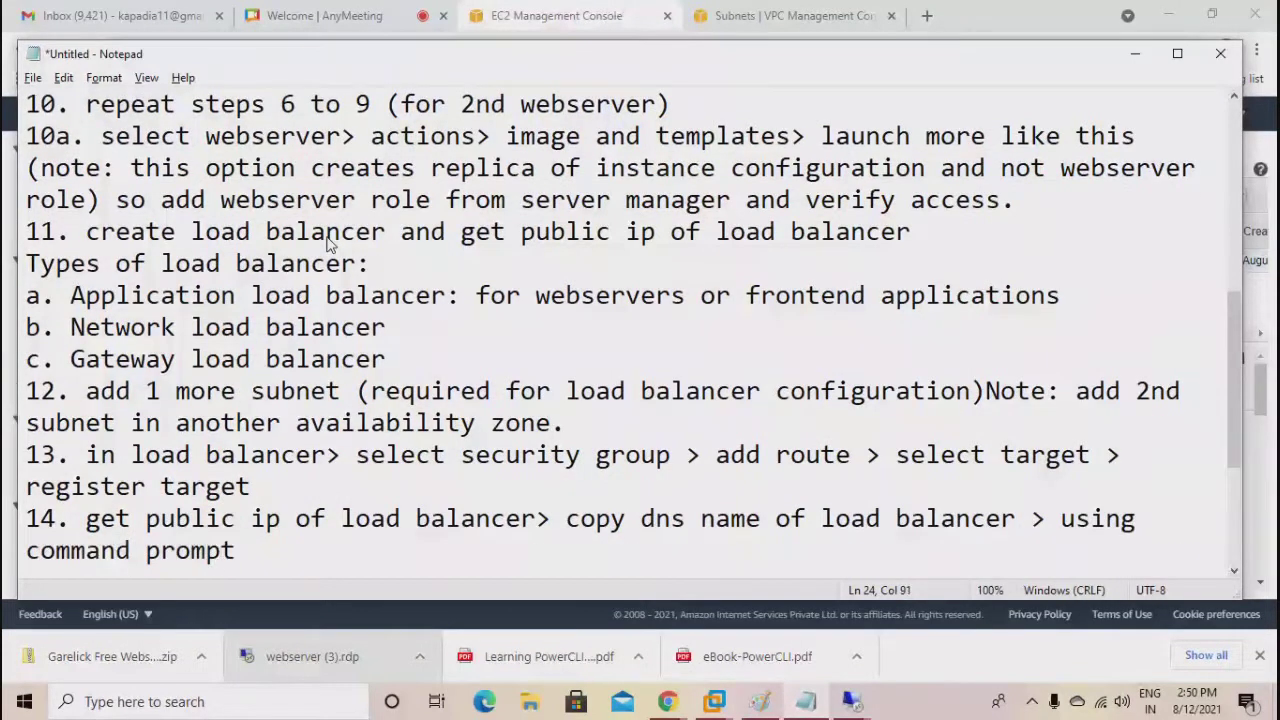
{"action": "type", "text": "use nslookup"}
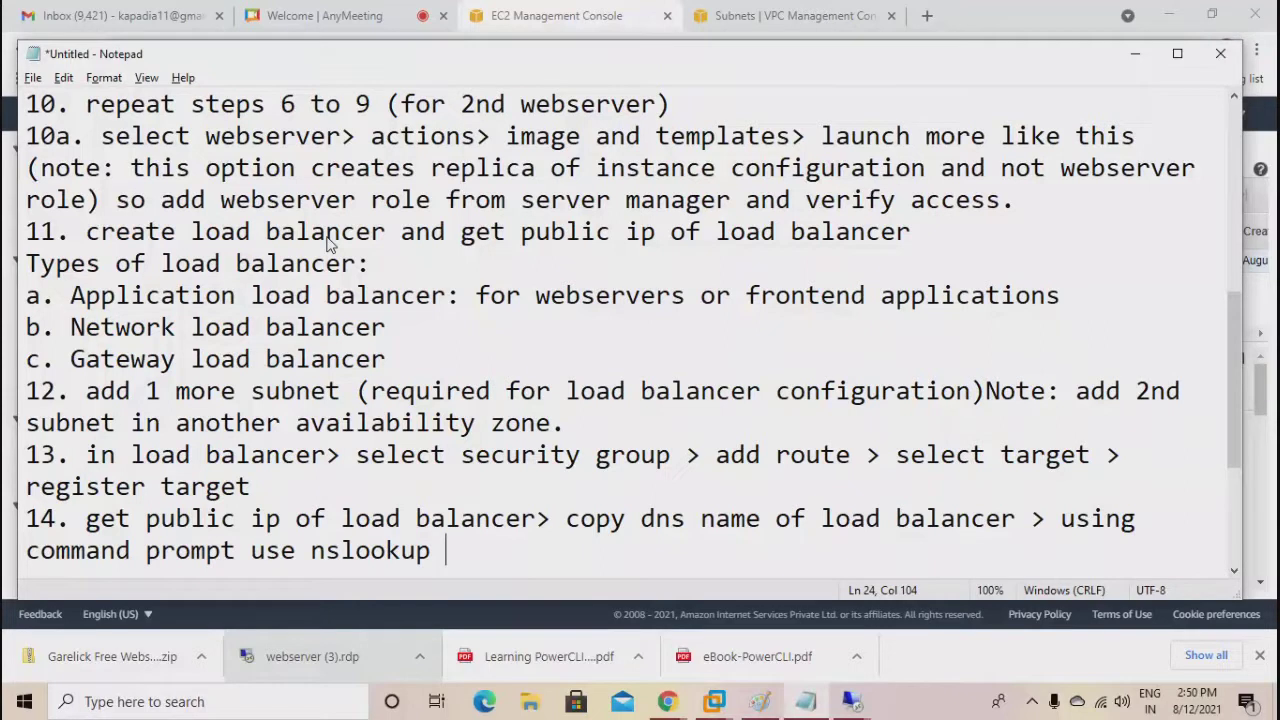
{"action": "key", "text": "ctrl+v"}
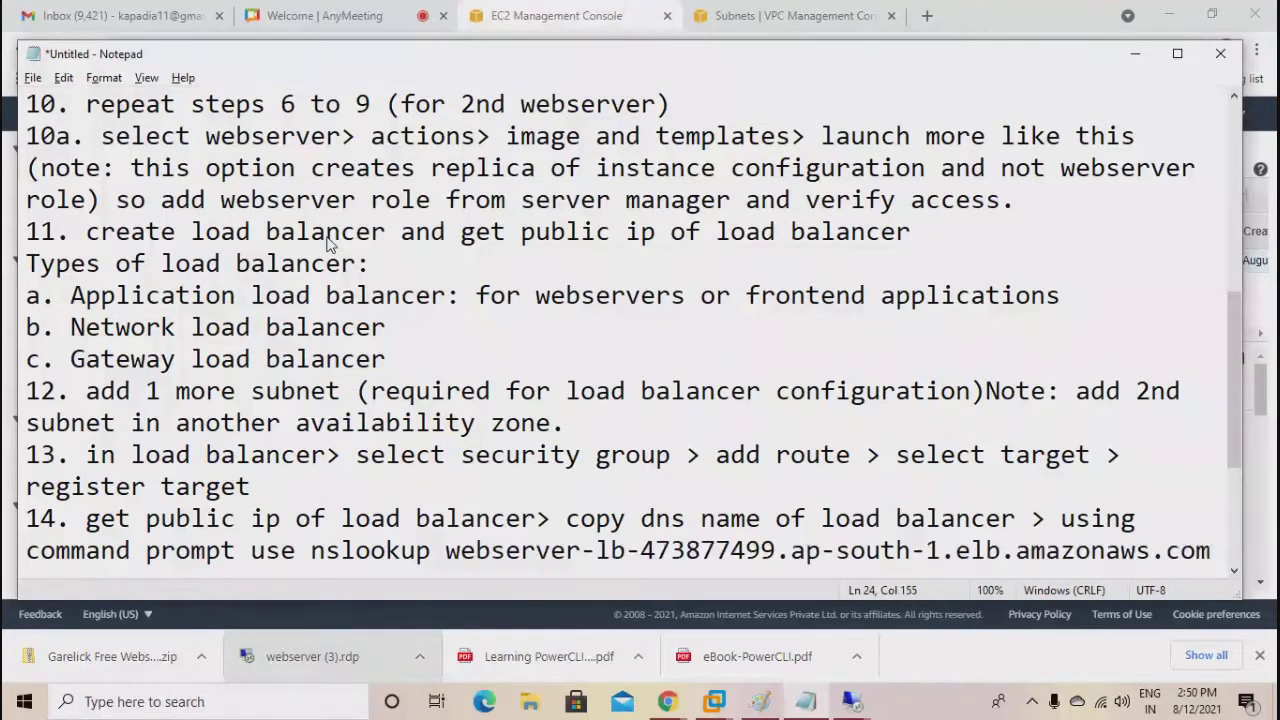
Insert the word "command" before nslookup in note 14 and put an opening quotation mark in front of the nslookup command.
{"action": "key", "text": "Left"}
{"action": "key", "text": "Left"}
{"action": "key", "text": "Left"}
{"action": "key", "text": "Left"}
{"action": "key", "text": "Left"}
{"action": "key", "text": "Left"}
{"action": "key", "text": "Left"}
{"action": "key", "text": "Left"}
{"action": "key", "text": "Left"}
{"action": "key", "text": "Left"}
{"action": "key", "text": "Left"}
{"action": "key", "text": "Left"}
{"action": "key", "text": "Left"}
{"action": "key", "text": "Left"}
{"action": "key", "text": "Left"}
{"action": "key", "text": "Left"}
{"action": "key", "text": "Left"}
{"action": "key", "text": "Left"}
{"action": "key", "text": "Left"}
{"action": "key", "text": "Left"}
{"action": "type", "text": "com"}
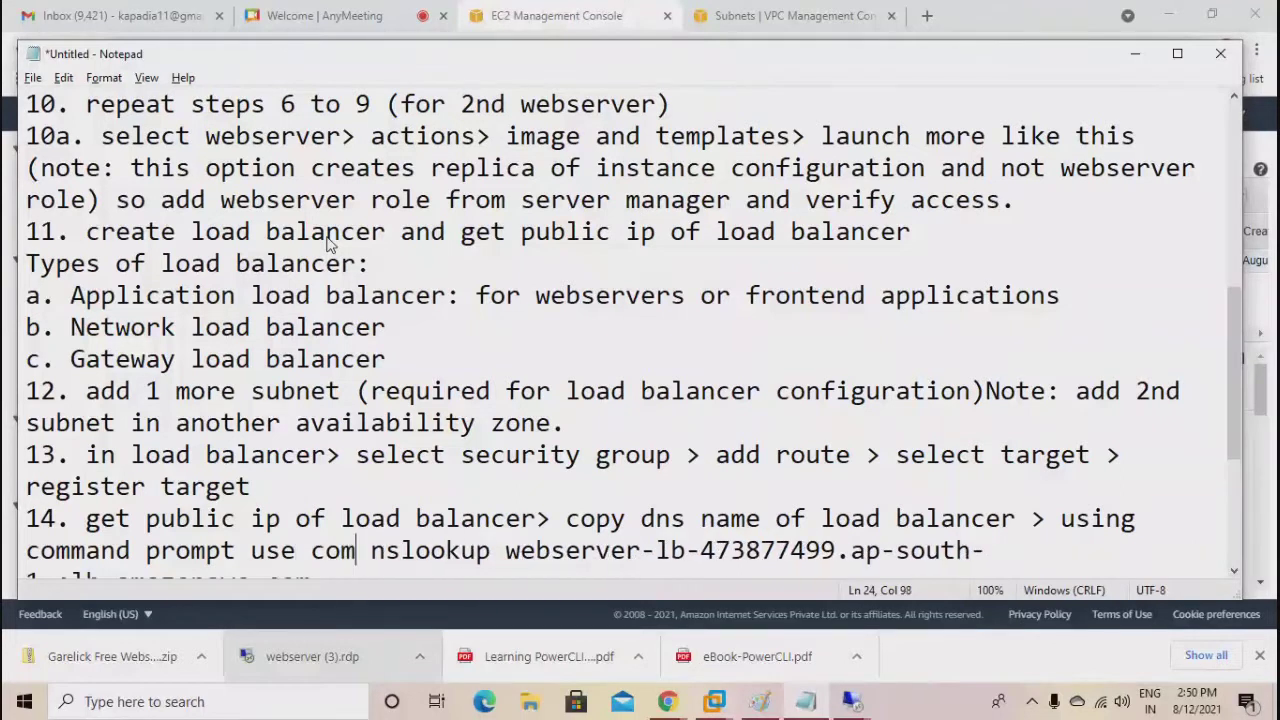
{"action": "type", "text": "mand"}
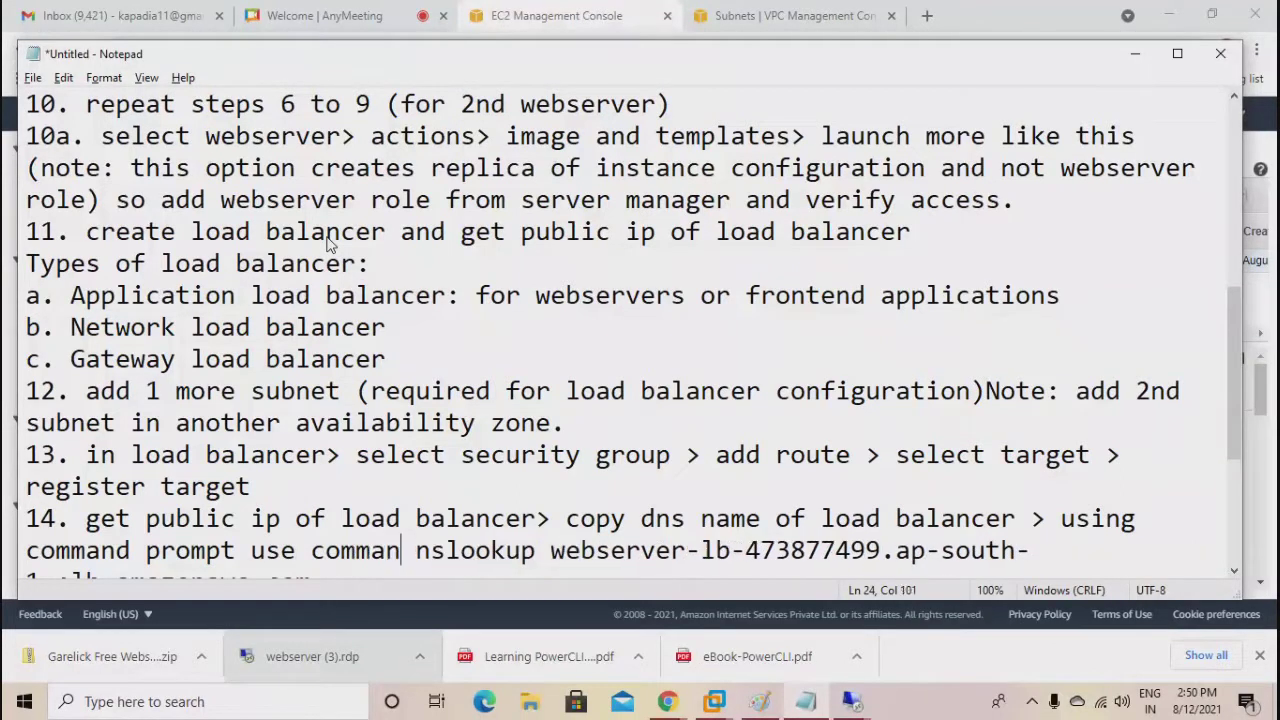
{"action": "key", "text": "Right"}
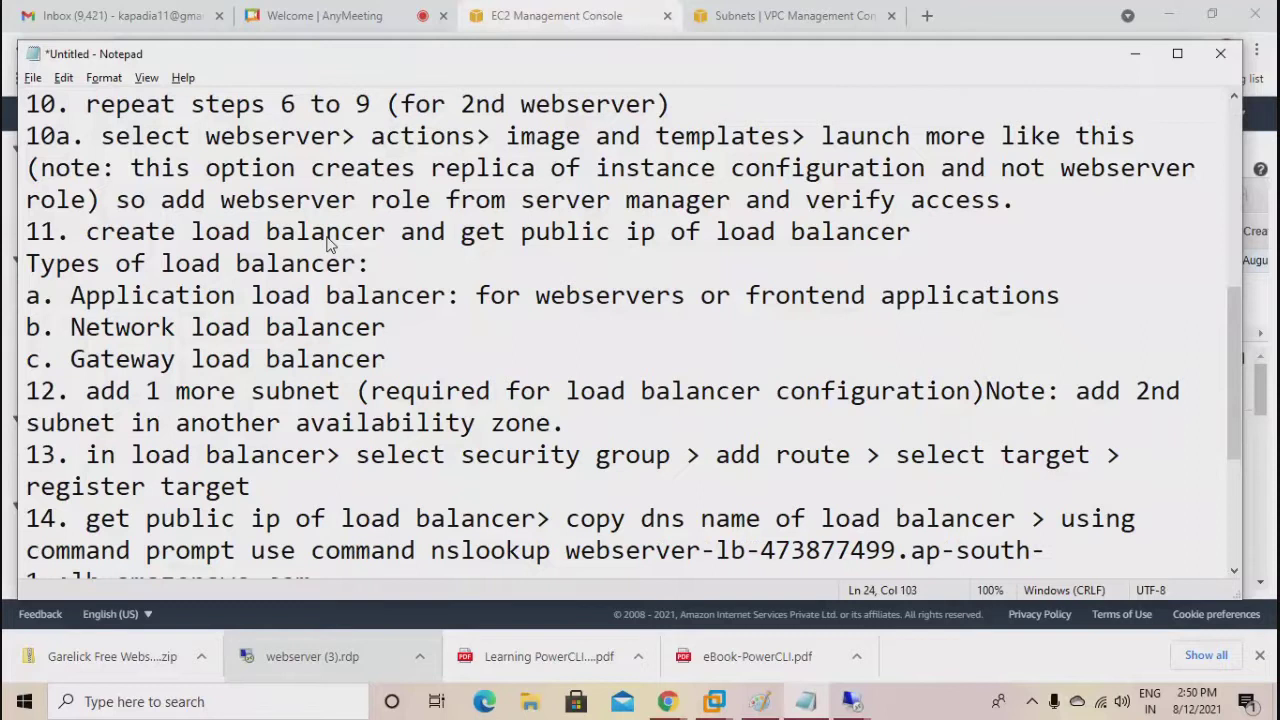
{"action": "type", "text": "\""}
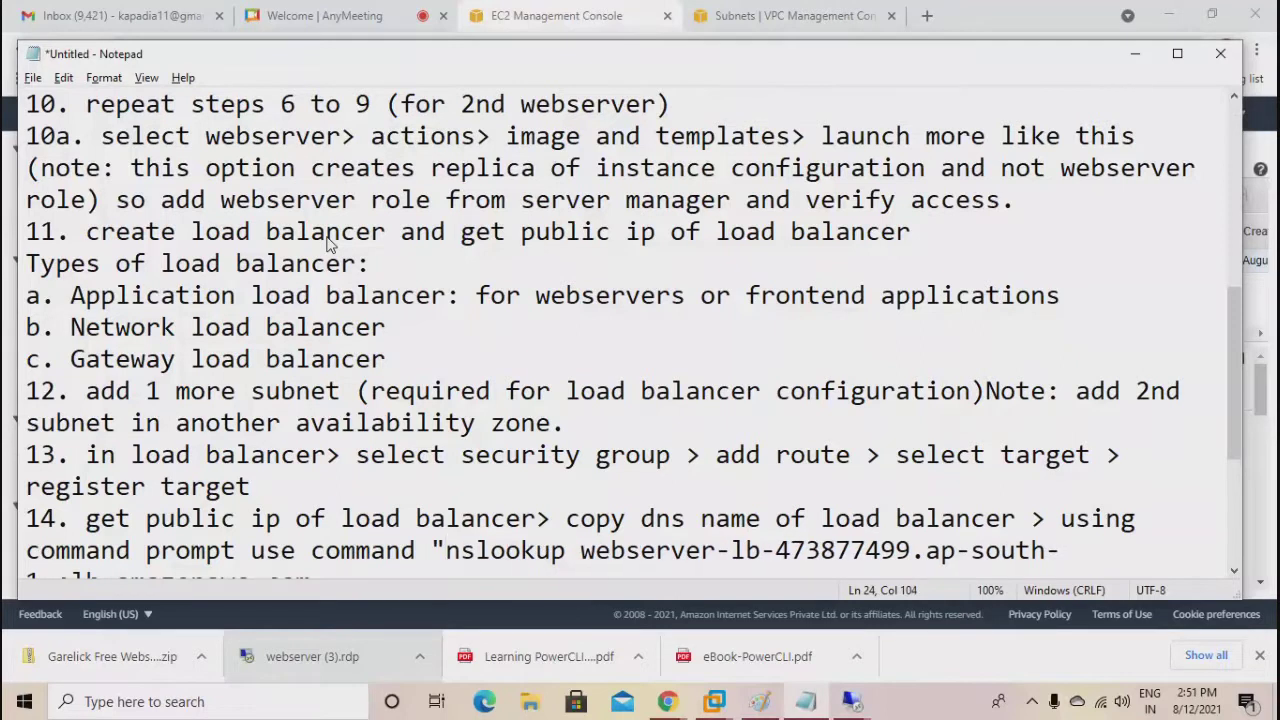
{"action": "key", "text": "End"}
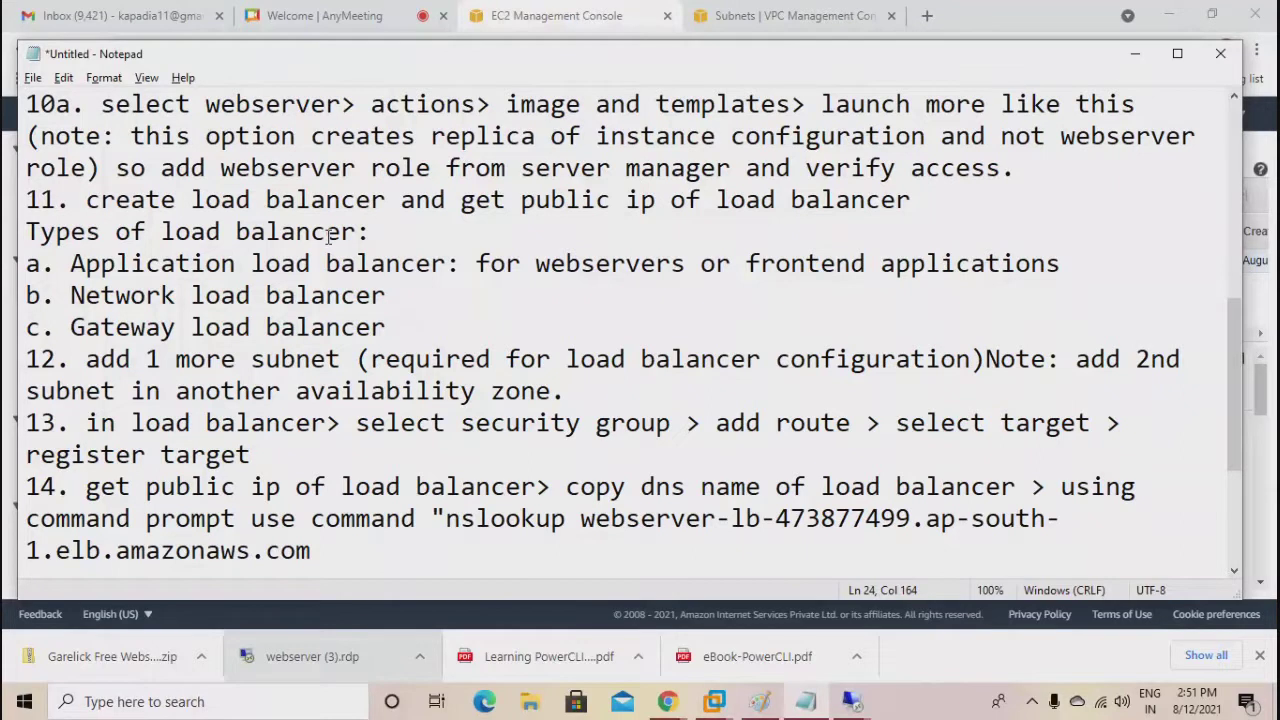
Edit the nslookup line in note 14, adding ">" after "use command".
{"action": "type", "text": ":"}
{"action": "key", "text": "Up"}
{"action": "key", "text": "Right"}
{"action": "key", "text": "Right"}
{"action": "key", "text": "Right"}
{"action": "key", "text": "Right"}
{"action": "key", "text": "Right"}
{"action": "key", "text": "Right"}
{"action": "key", "text": "Right"}
{"action": "key", "text": "BackSpace"}
{"action": "key", "text": "End"}
{"action": "key", "text": "BackSpace"}
{"action": "left_click", "coordinate": [424, 521]}
{"action": "type", "text": ">"}
Open Command Prompt and run nslookup on webserver-lb-473877499.ap-south-1.elb.amazonaws.com.
{"action": "left_click", "coordinate": [260, 701]}
{"action": "type", "text": "cmd"}
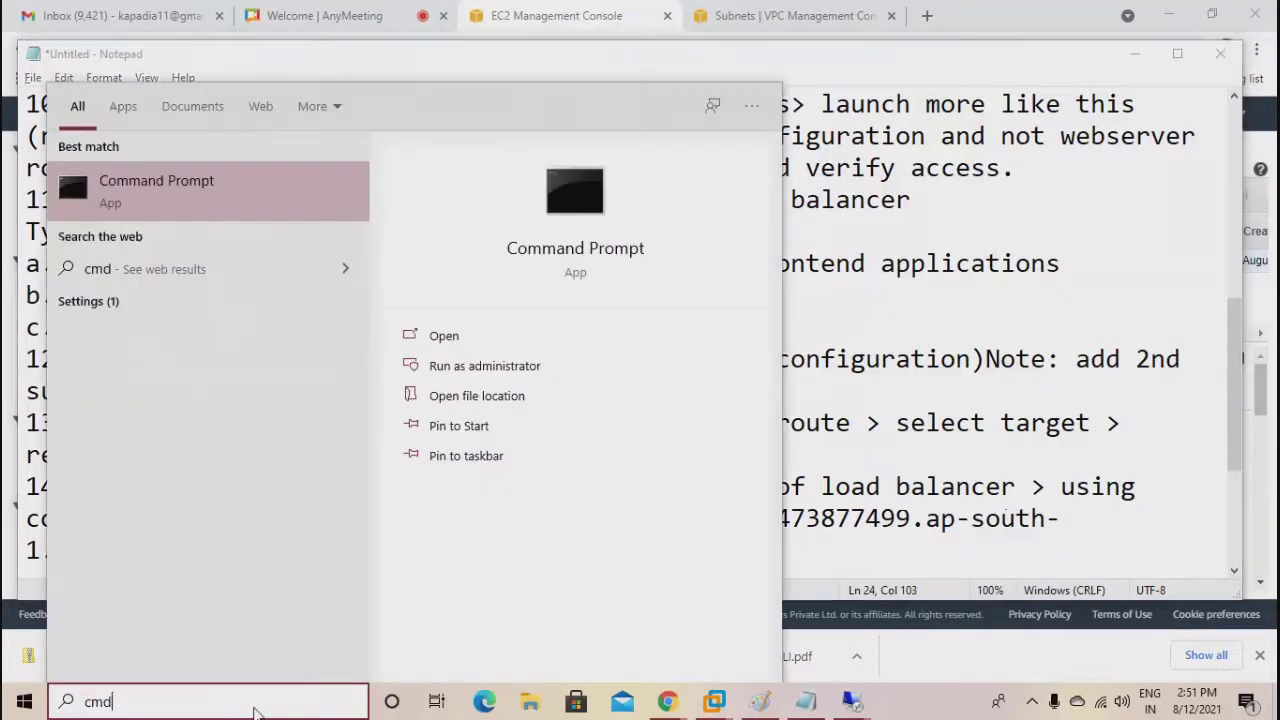
{"action": "key", "text": "Return"}
{"action": "type", "text": "ns"}
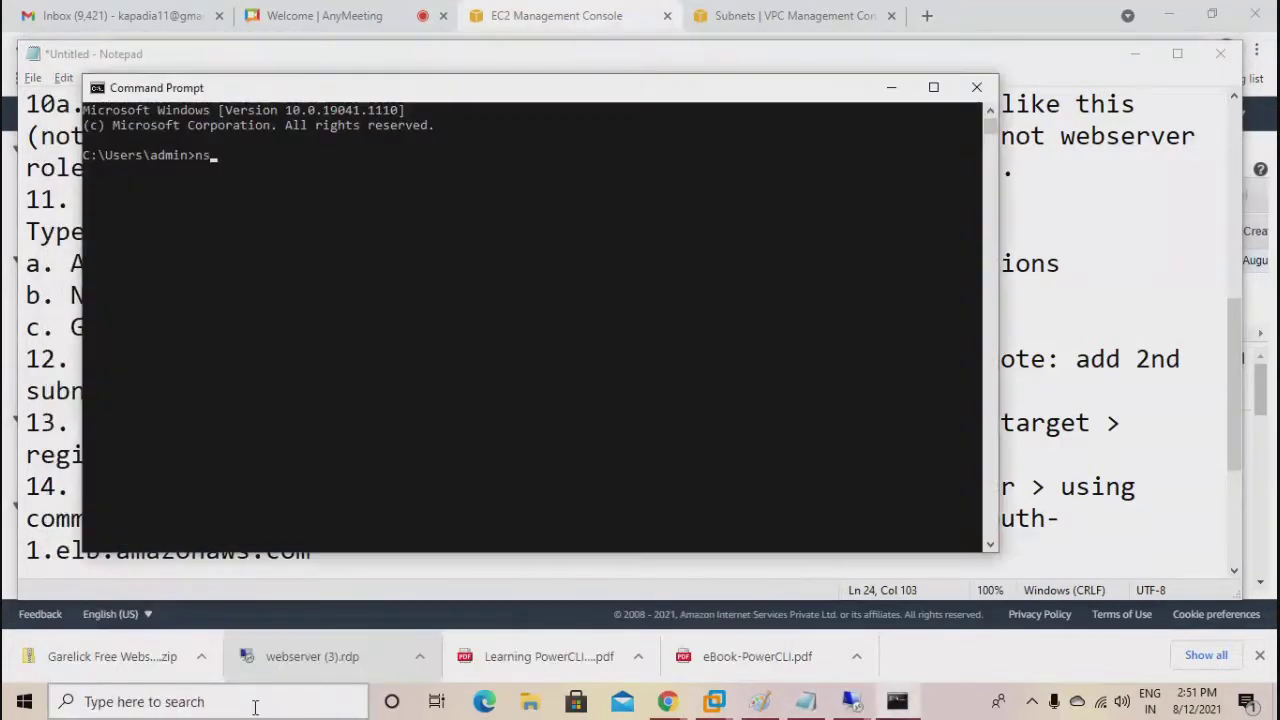
{"action": "type", "text": "lookup"}
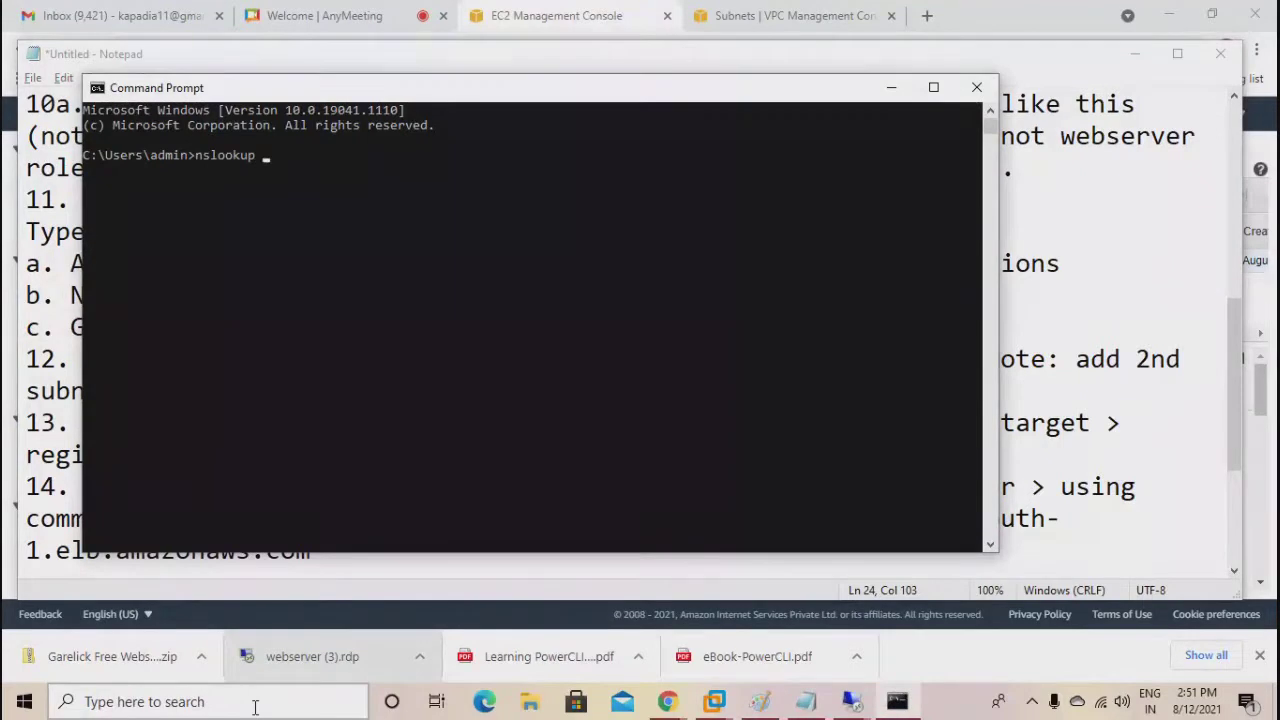
{"action": "key", "text": "ctrl+v"}
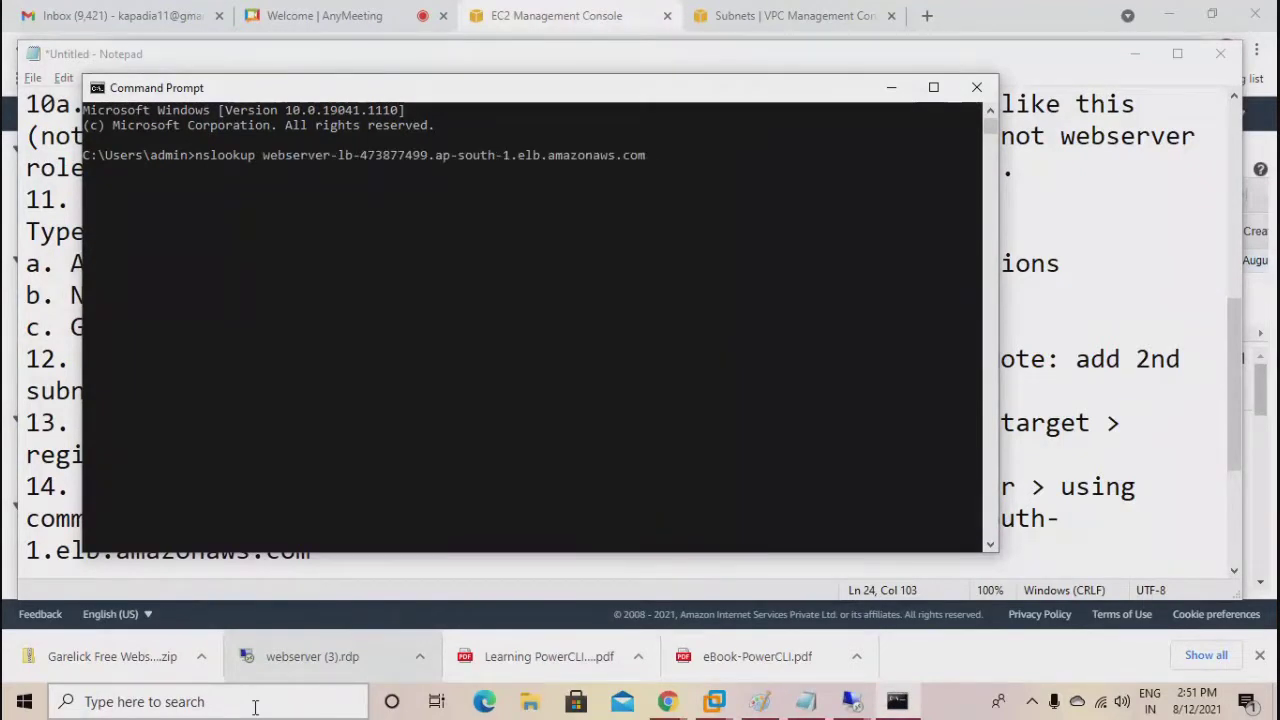
{"action": "key", "text": "Return"}
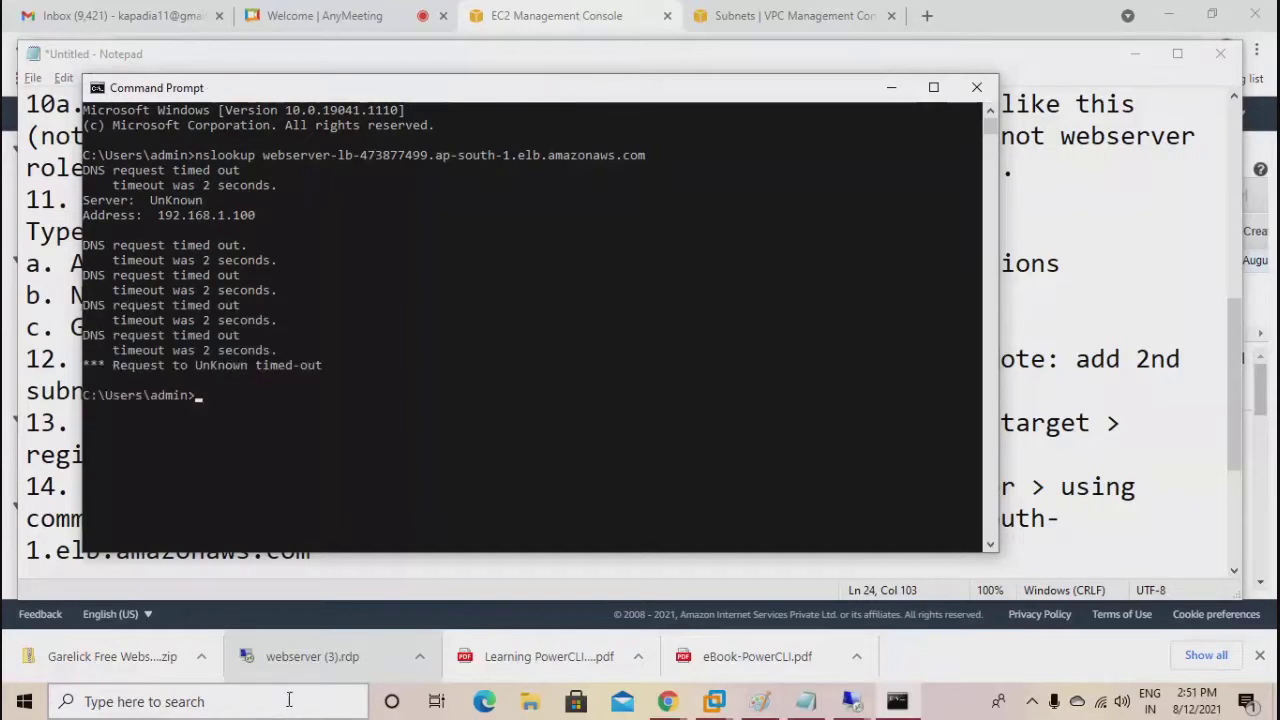
Repeat the nslookup query for the load balancer's DNS name two more times.
{"action": "key", "text": "Up"}
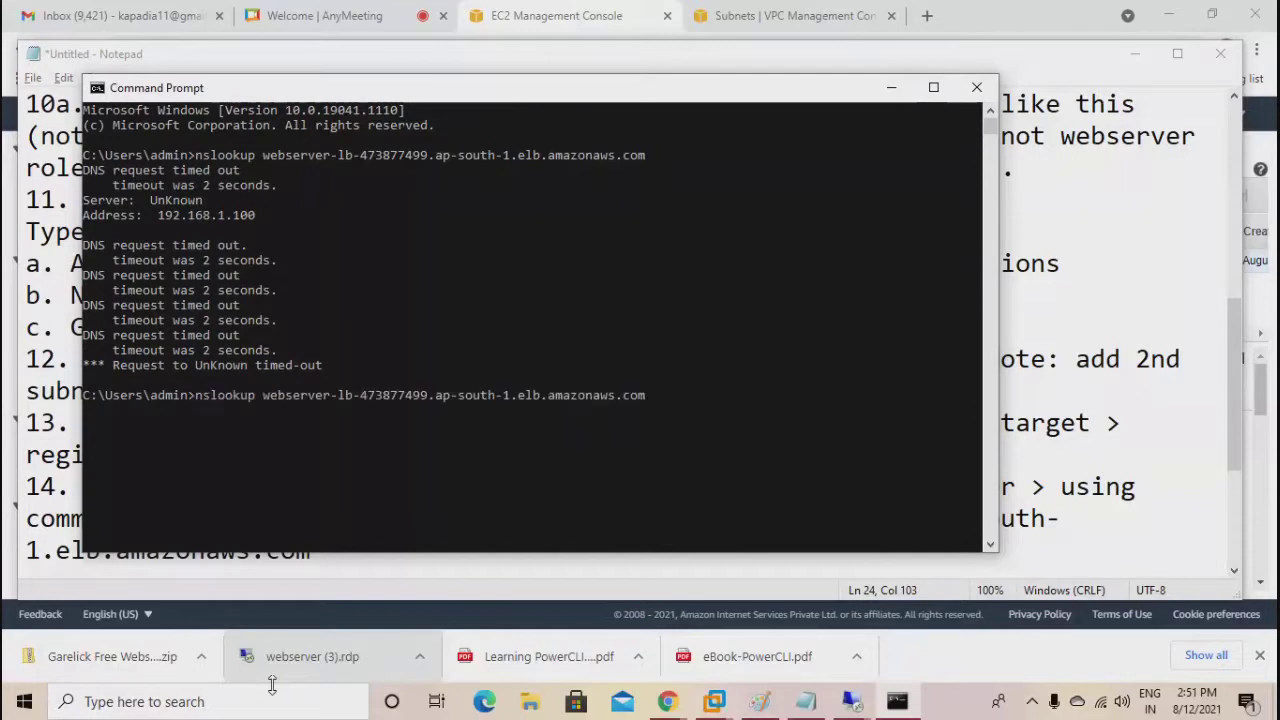
{"action": "key", "text": "Return"}
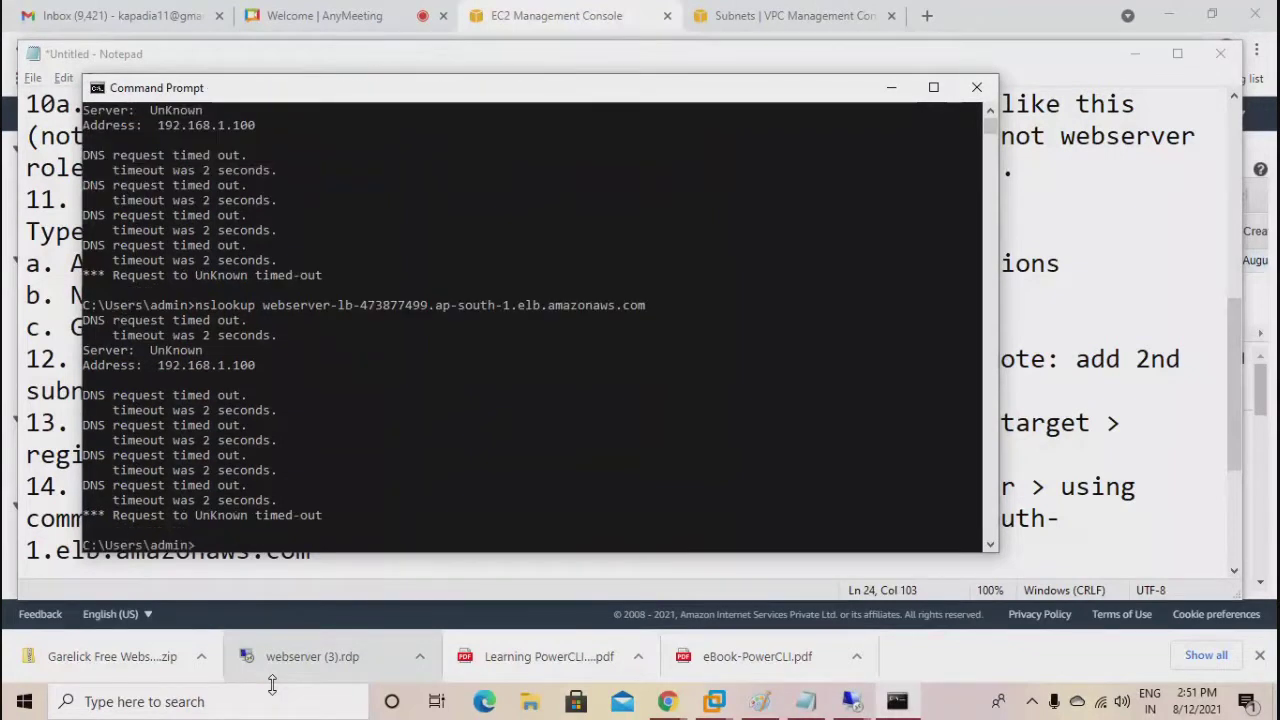
{"action": "key", "text": "Up"}
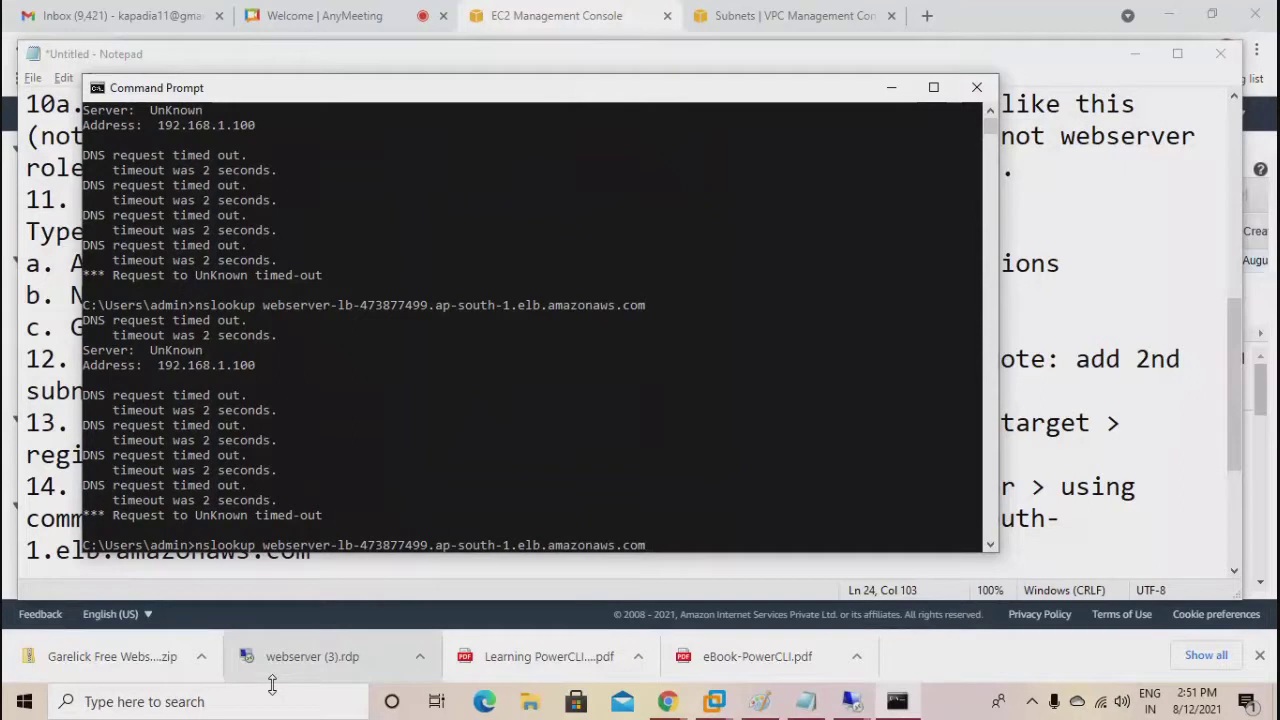
{"action": "key", "text": "Return"}
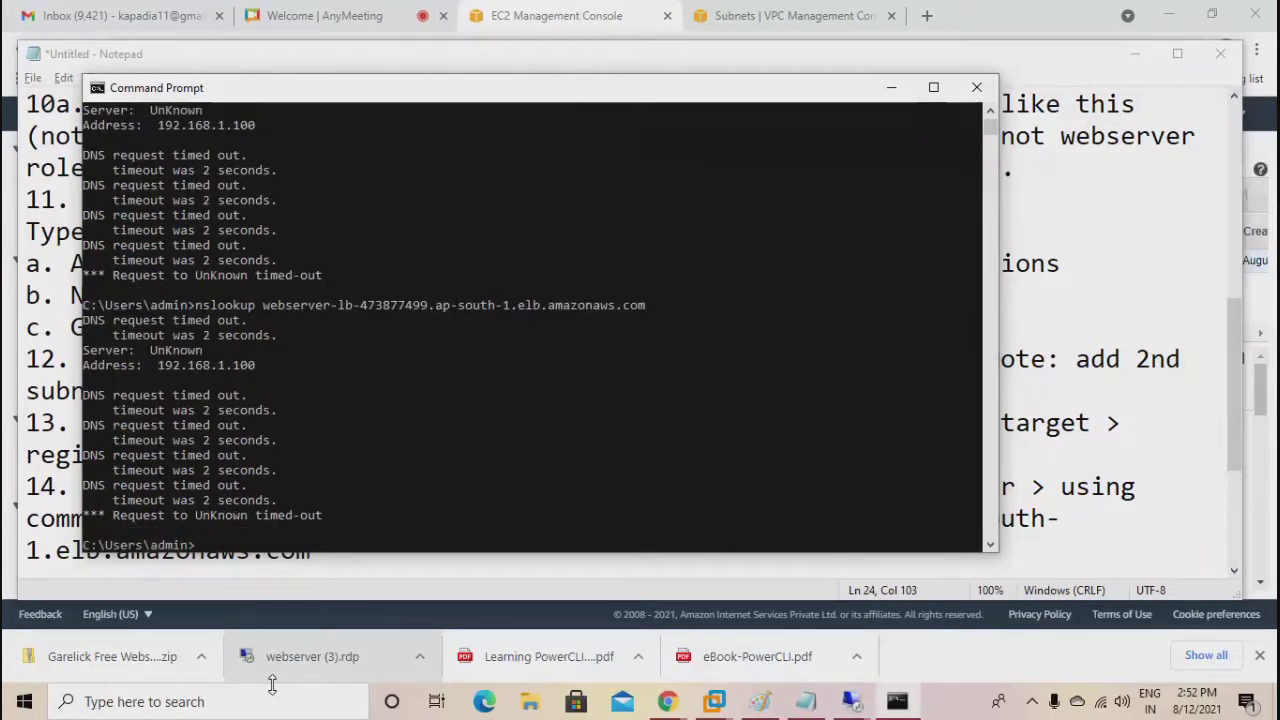
Switch to the EC2 console in Chrome, refresh the load balancer list and check the state of webserver-lb.
{"action": "left_click", "coordinate": [667, 701]}
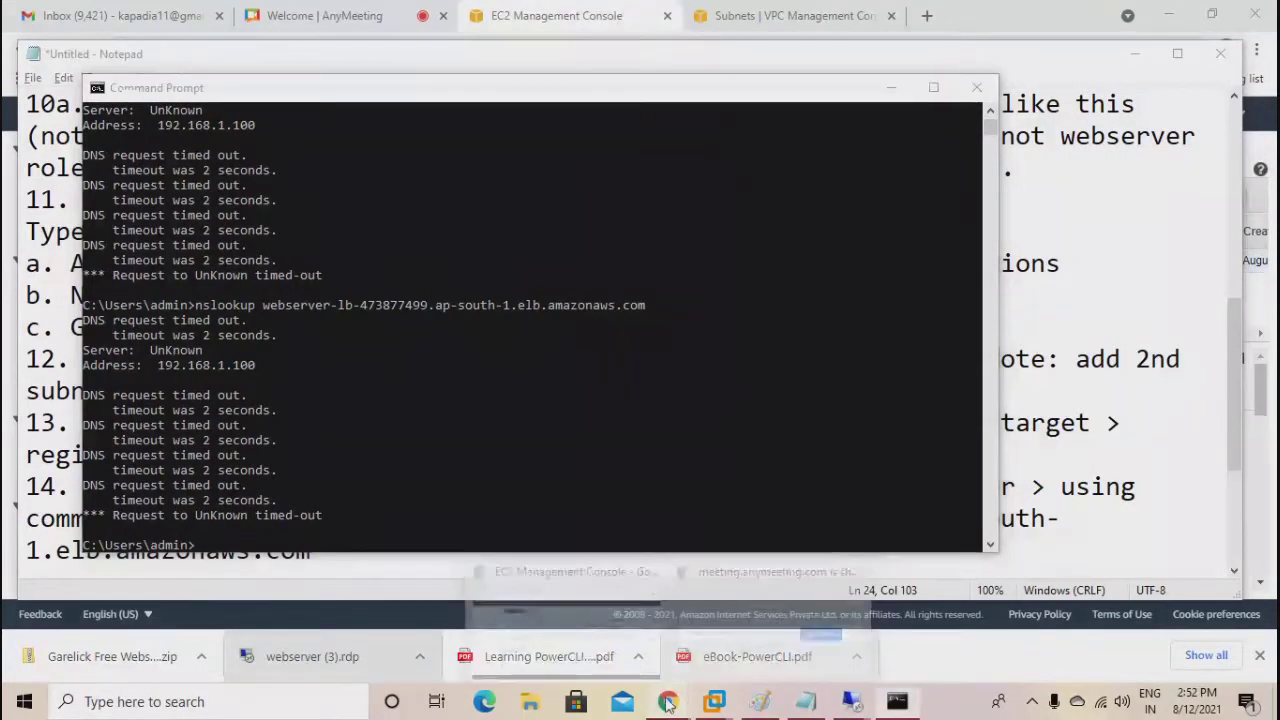
{"action": "left_click", "coordinate": [580, 644]}
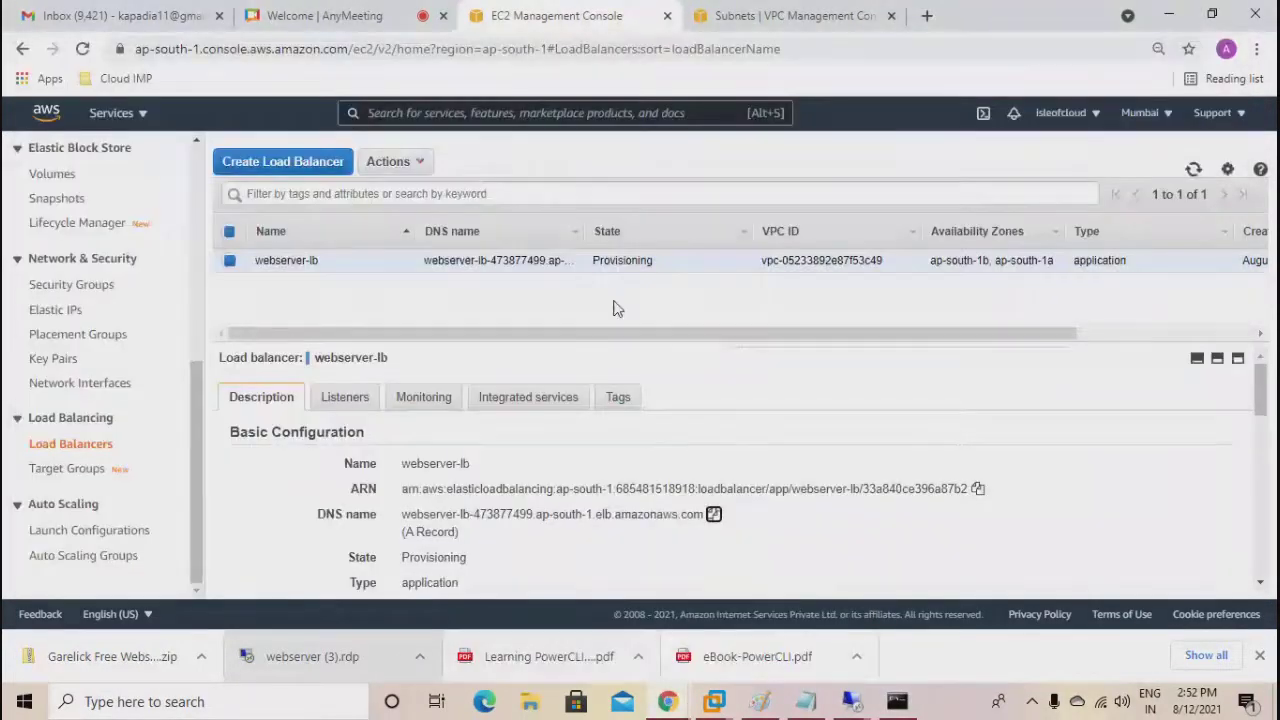
{"action": "double_click", "coordinate": [598, 262]}
{"action": "left_click", "coordinate": [1192, 170]}
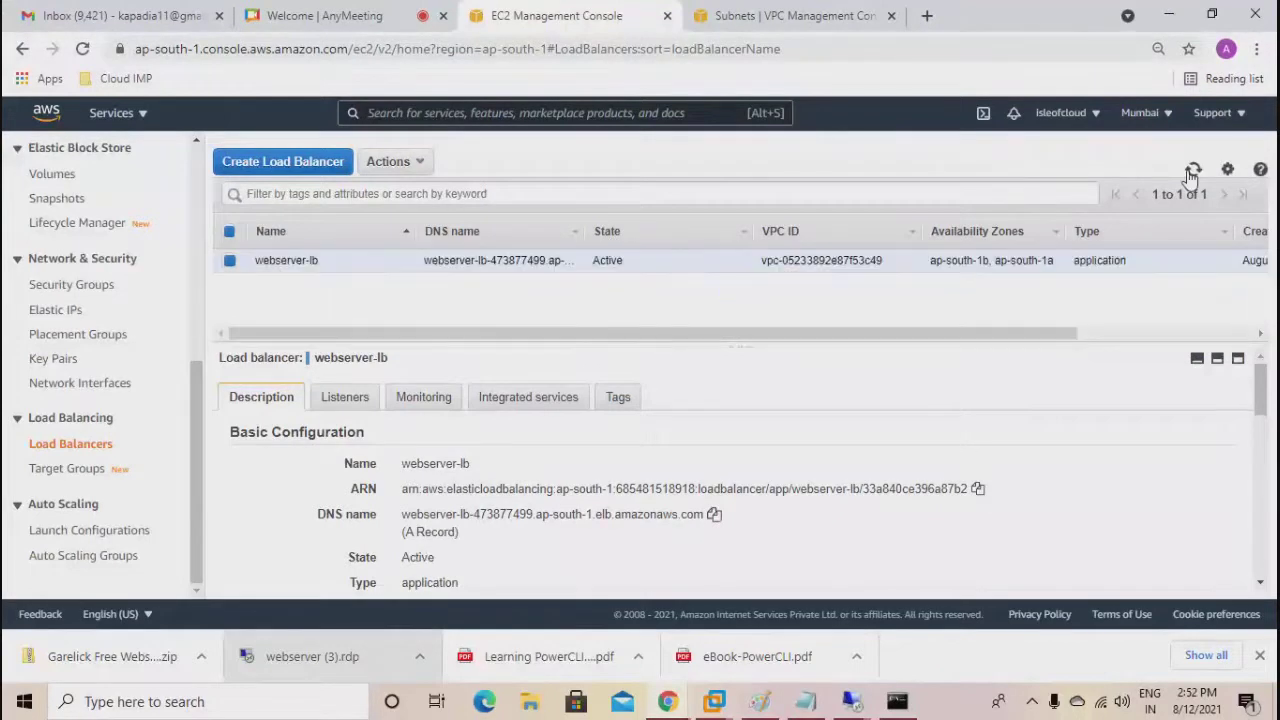
{"action": "left_click_drag", "start_coordinate": [589, 262], "coordinate": [636, 262]}
Return to Command Prompt, retry the nslookup query for the load balancer, and minimize the window.
{"action": "left_click", "coordinate": [897, 701]}
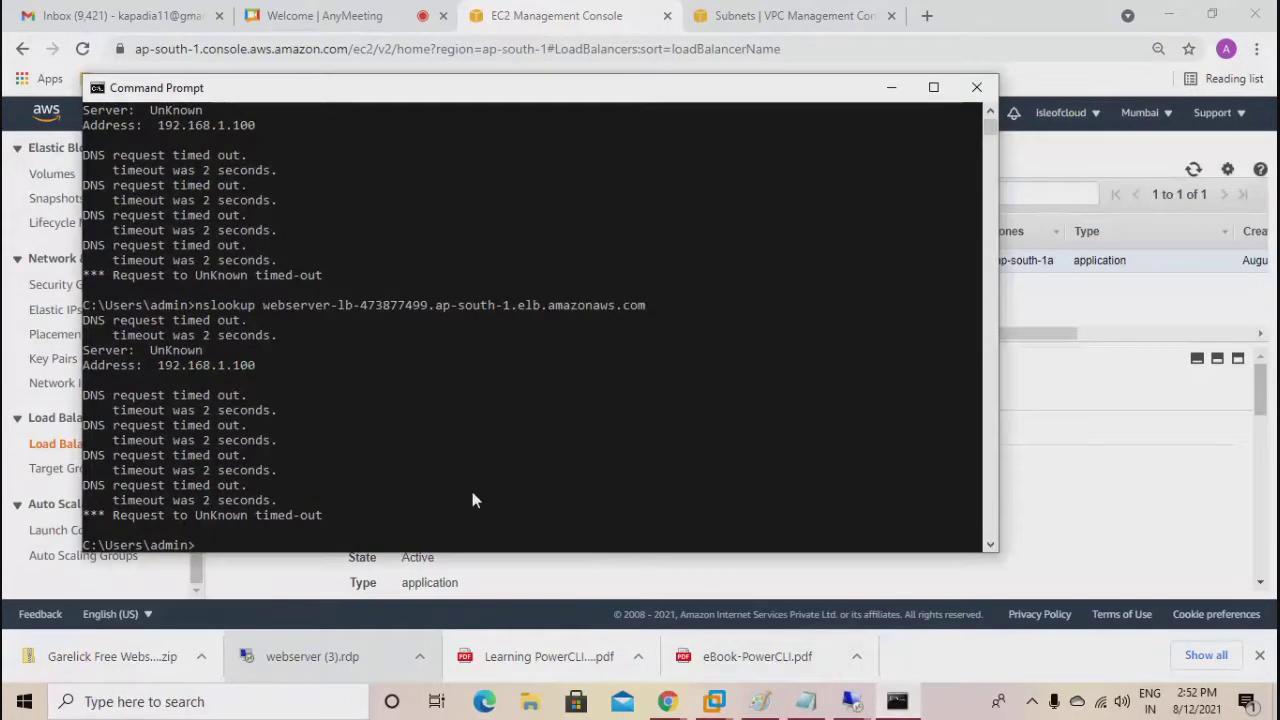
{"action": "key", "text": "Return"}
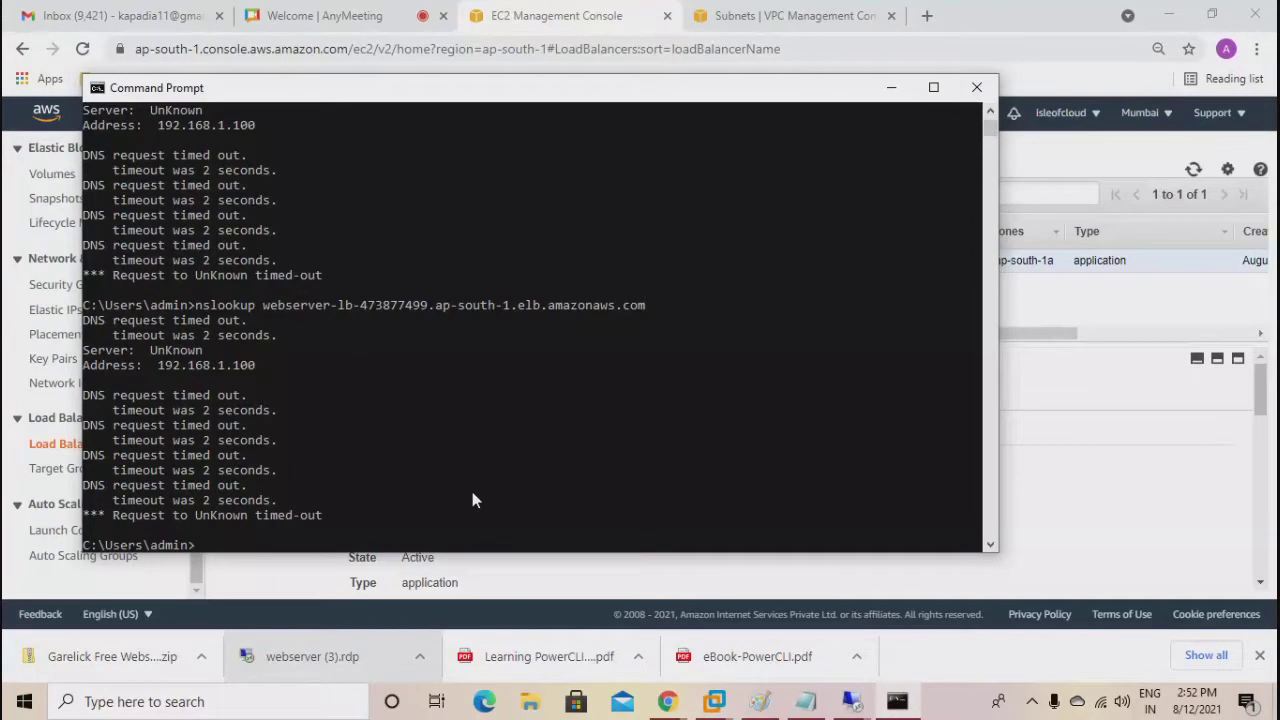
{"action": "left_click", "coordinate": [889, 87]}
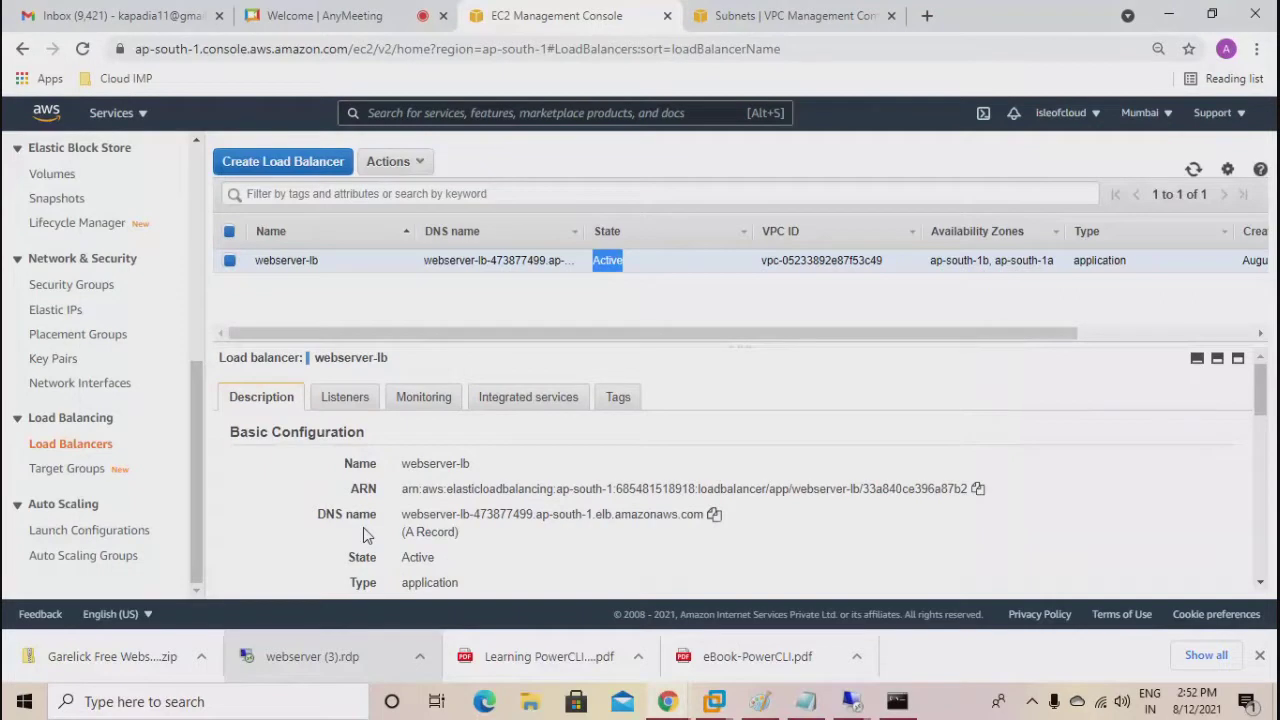
Copy the DNS name of webserver-lb and open it as a web address in a new browser tab.
{"action": "left_click", "coordinate": [714, 514]}
{"action": "key", "text": "ctrl+t"}
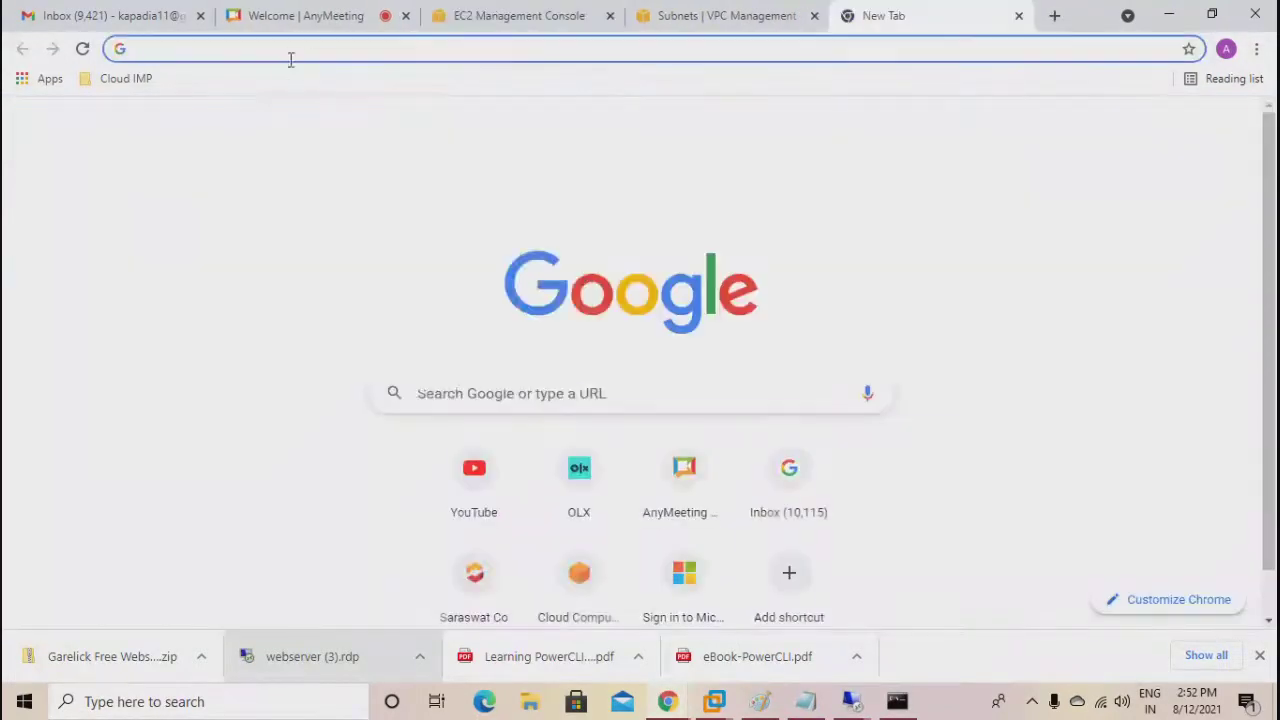
{"action": "right_click", "coordinate": [290, 58]}
{"action": "left_click", "coordinate": [376, 200]}
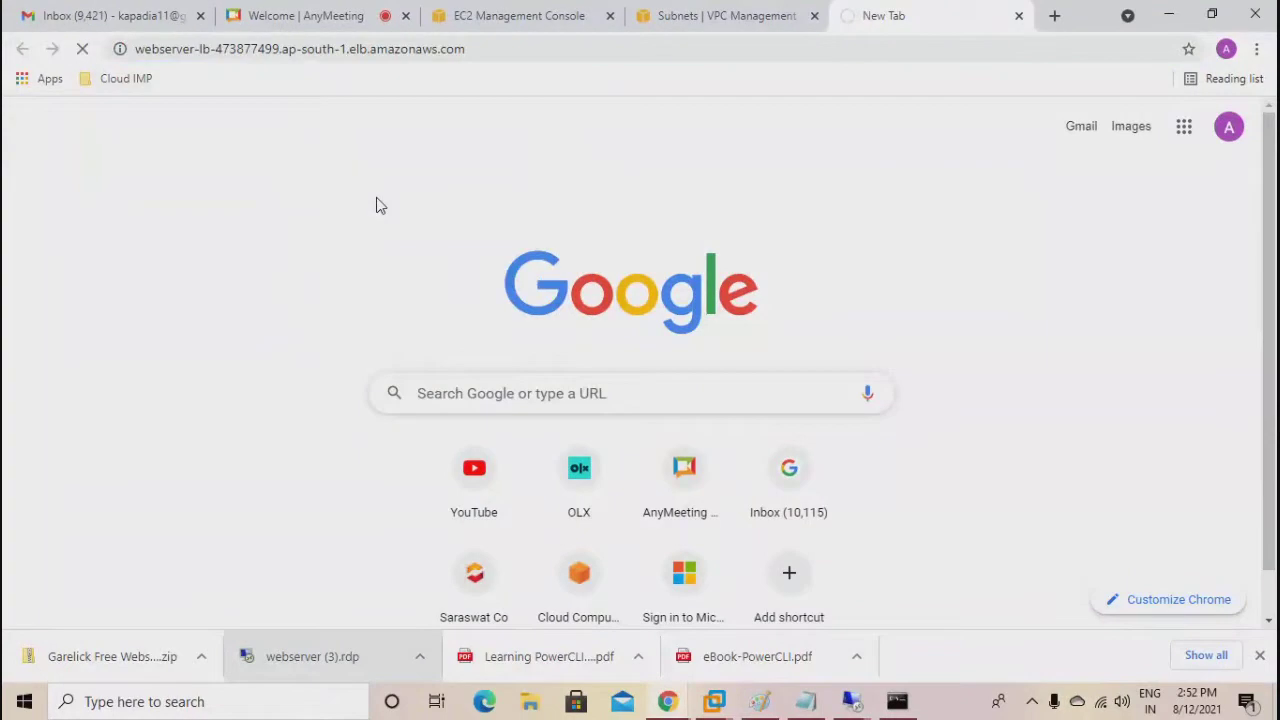
{"action": "left_click", "coordinate": [560, 56]}
{"action": "key", "text": "Return"}
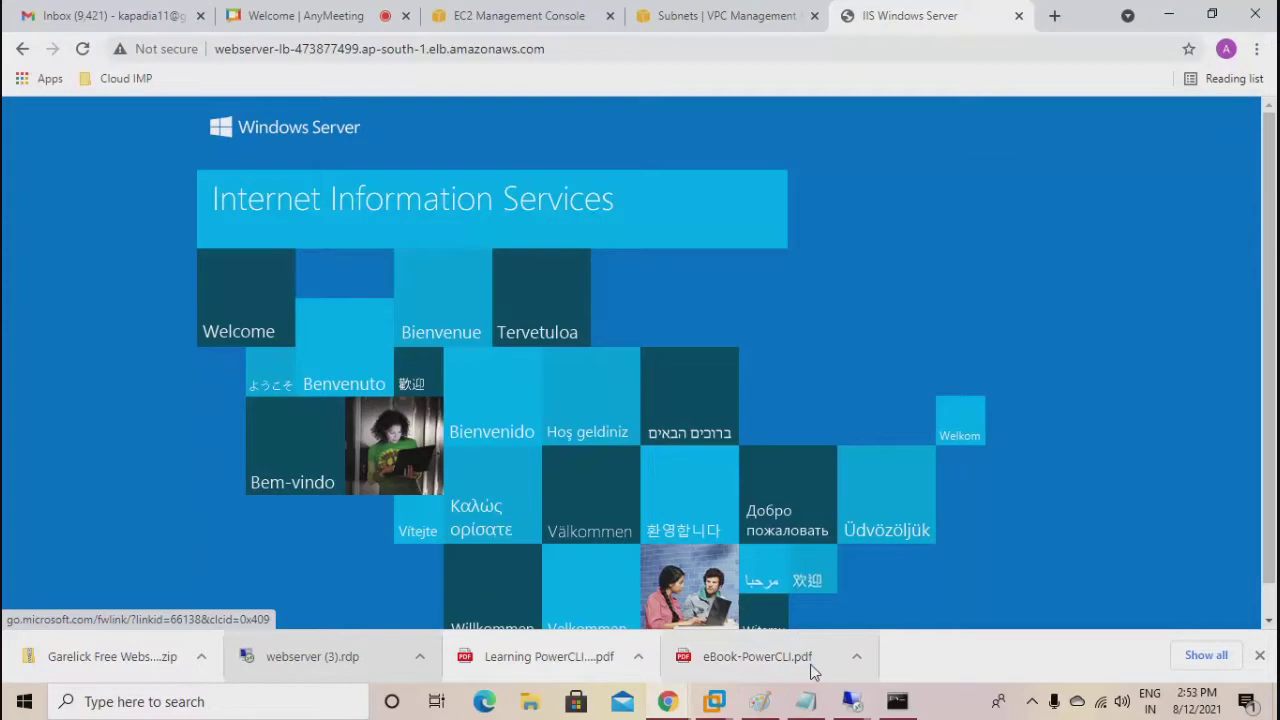
Rerun nslookup on the load balancer's DNS name twice in Command Prompt, and minimize the window.
{"action": "left_click", "coordinate": [897, 701]}
{"action": "left_click", "coordinate": [421, 412]}
{"action": "key", "text": "Up"}
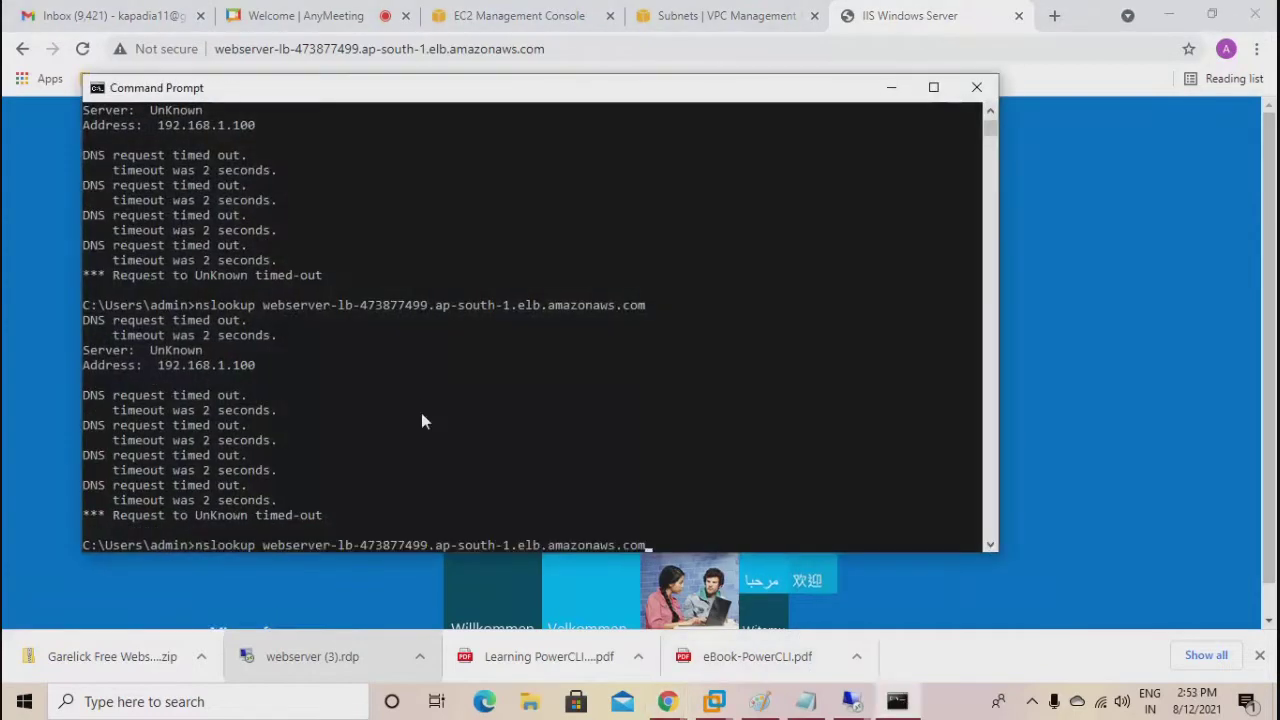
{"action": "key", "text": "Return"}
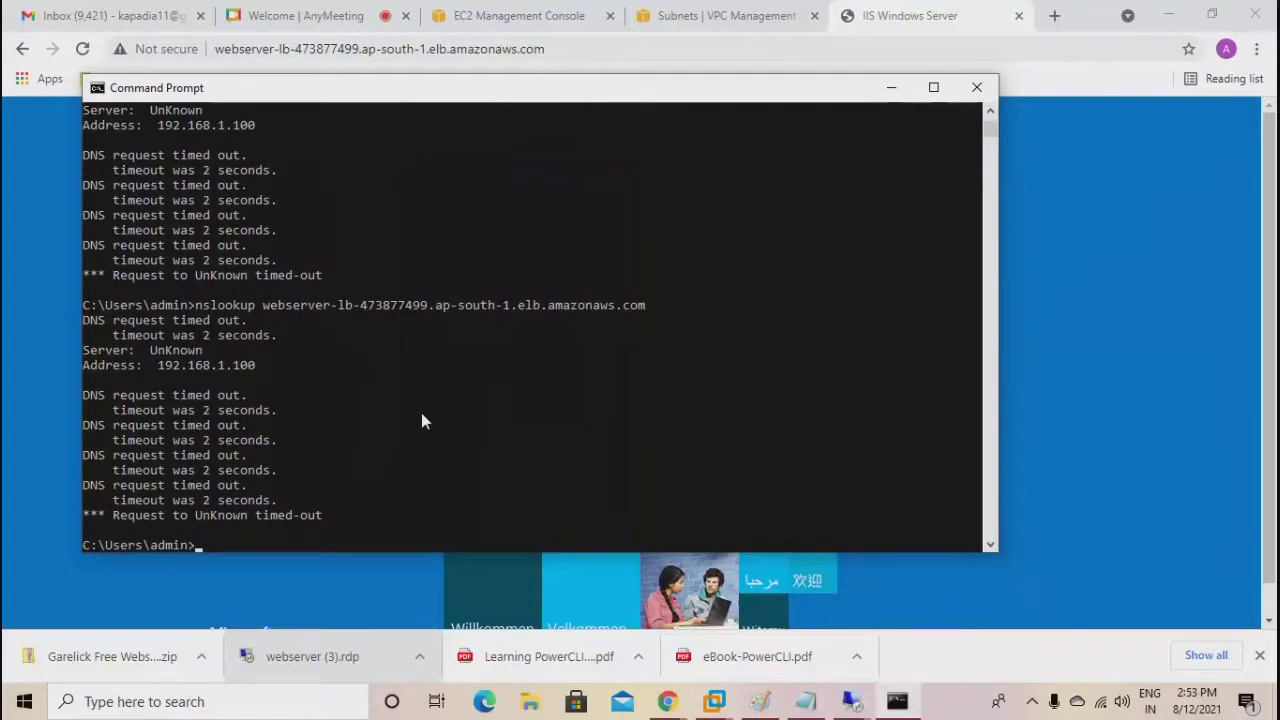
{"action": "key", "text": "Up"}
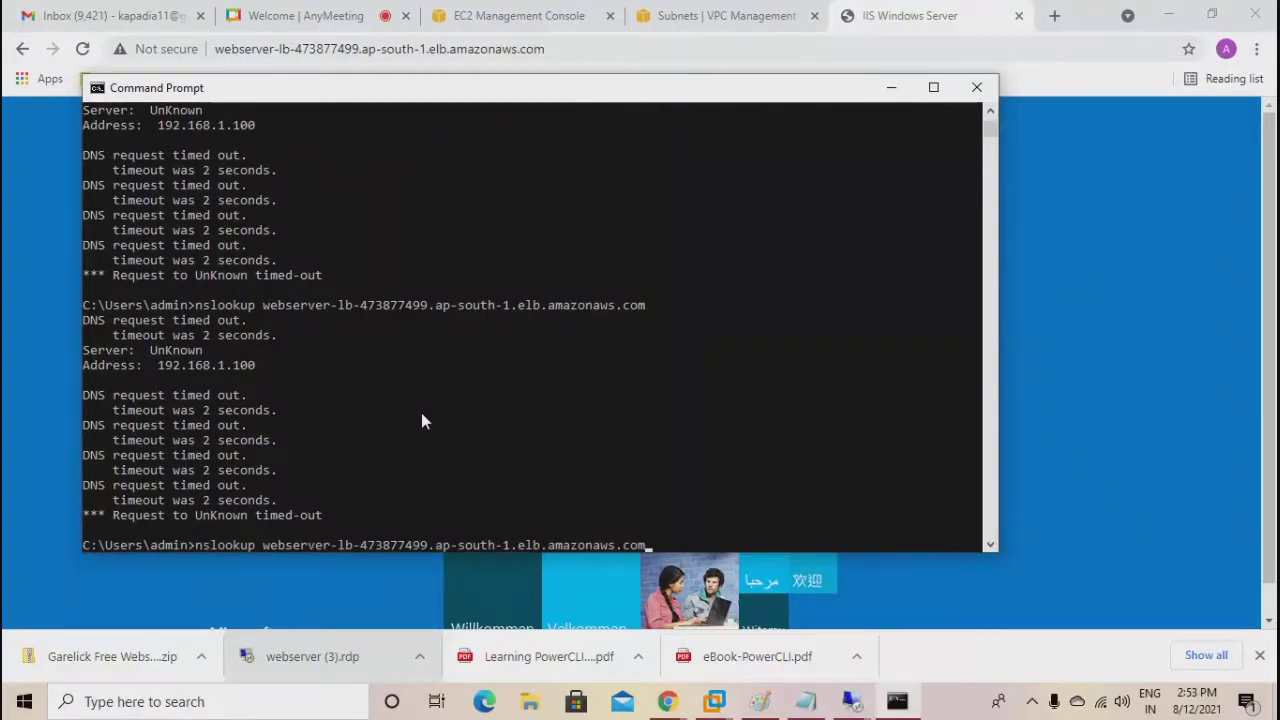
{"action": "key", "text": "Return"}
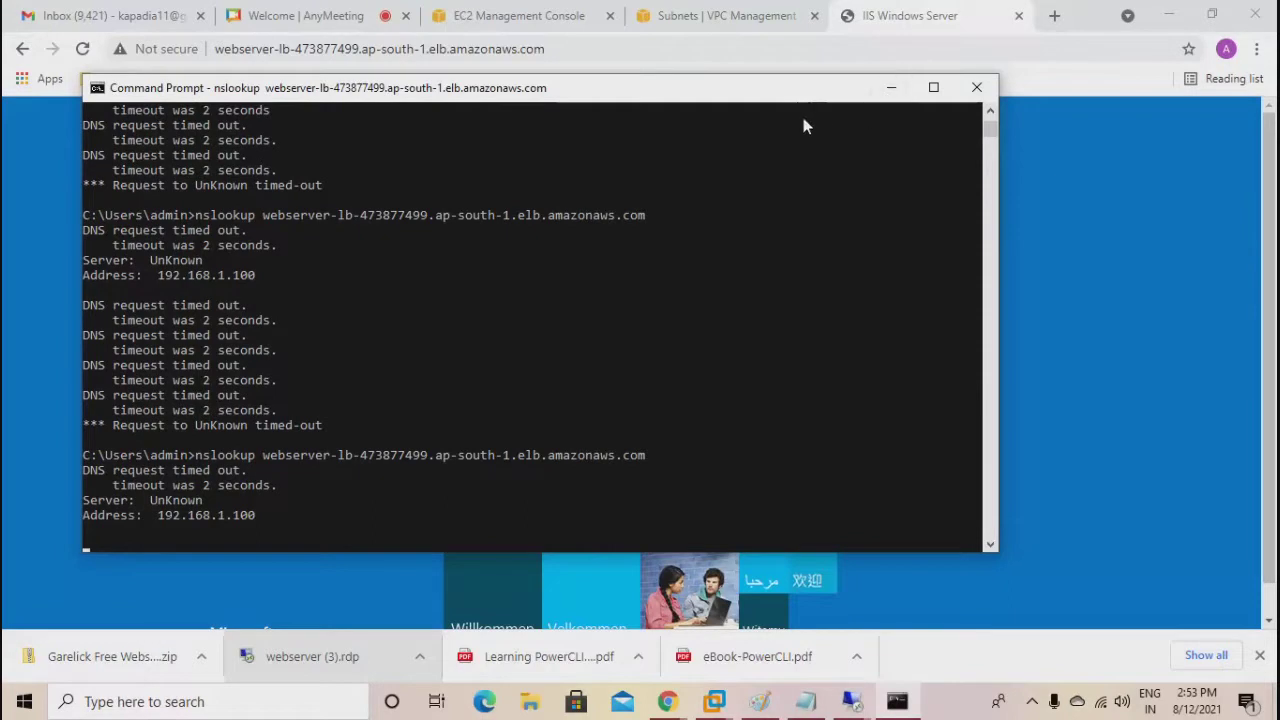
{"action": "left_click", "coordinate": [888, 88]}
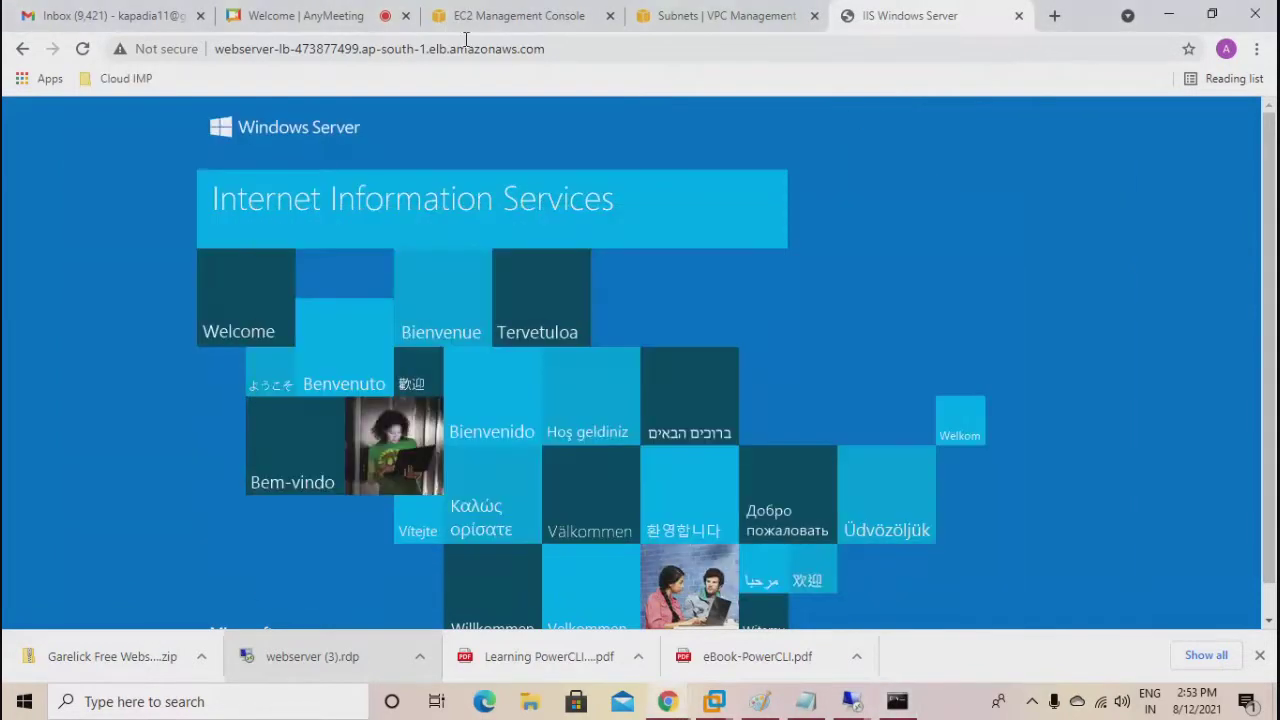
Reload the load balancer's web address in the browser and select the whole address.
{"action": "left_click", "coordinate": [562, 49]}
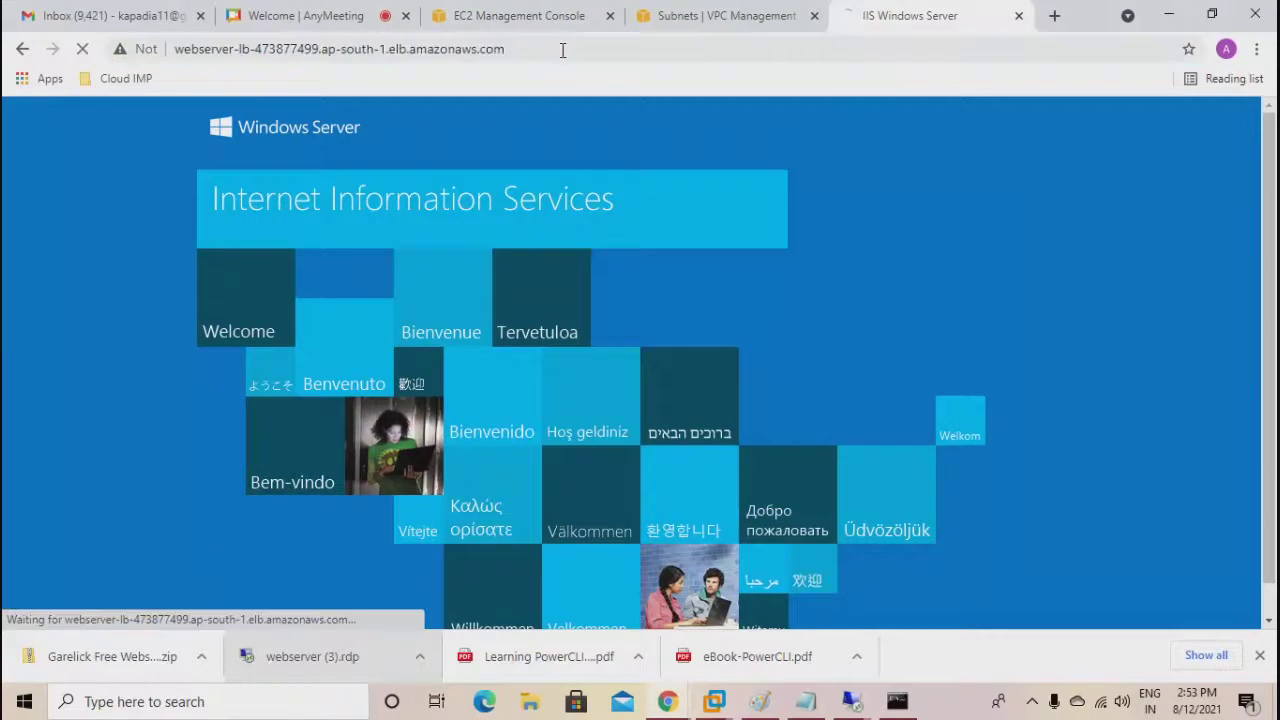
{"action": "key", "text": "Return"}
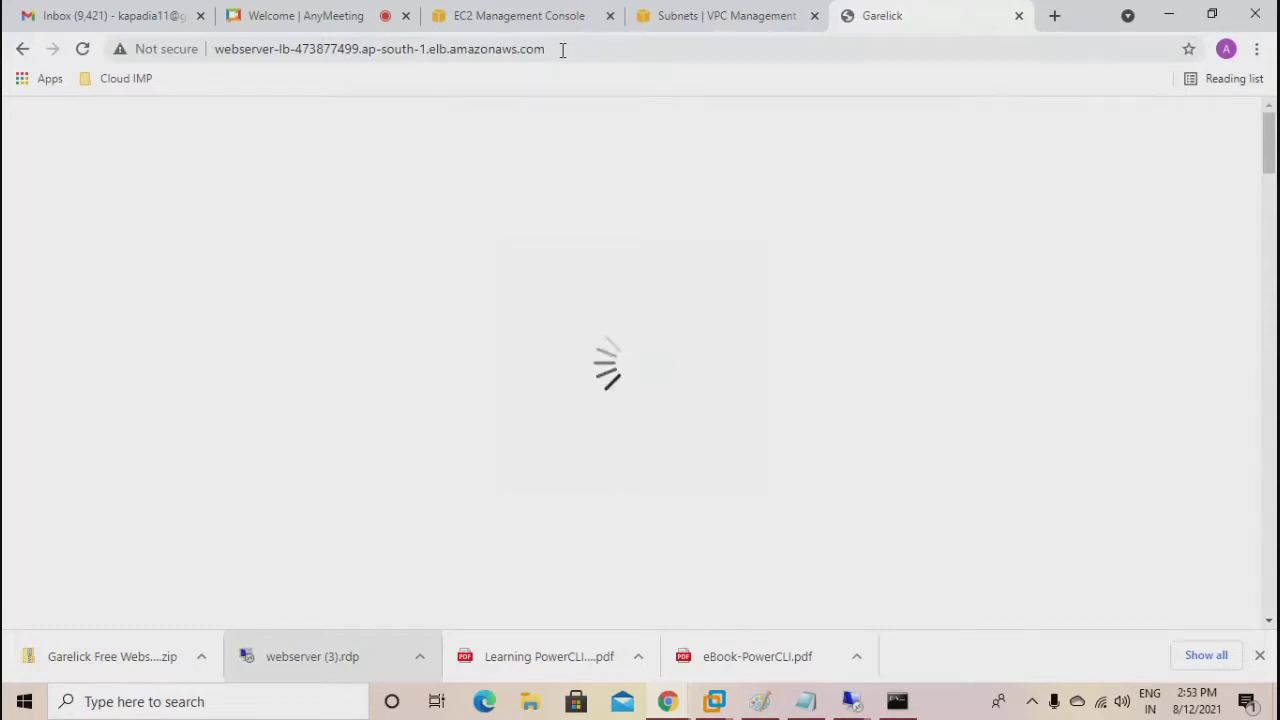
{"action": "left_click_drag", "start_coordinate": [548, 49], "coordinate": [206, 46]}
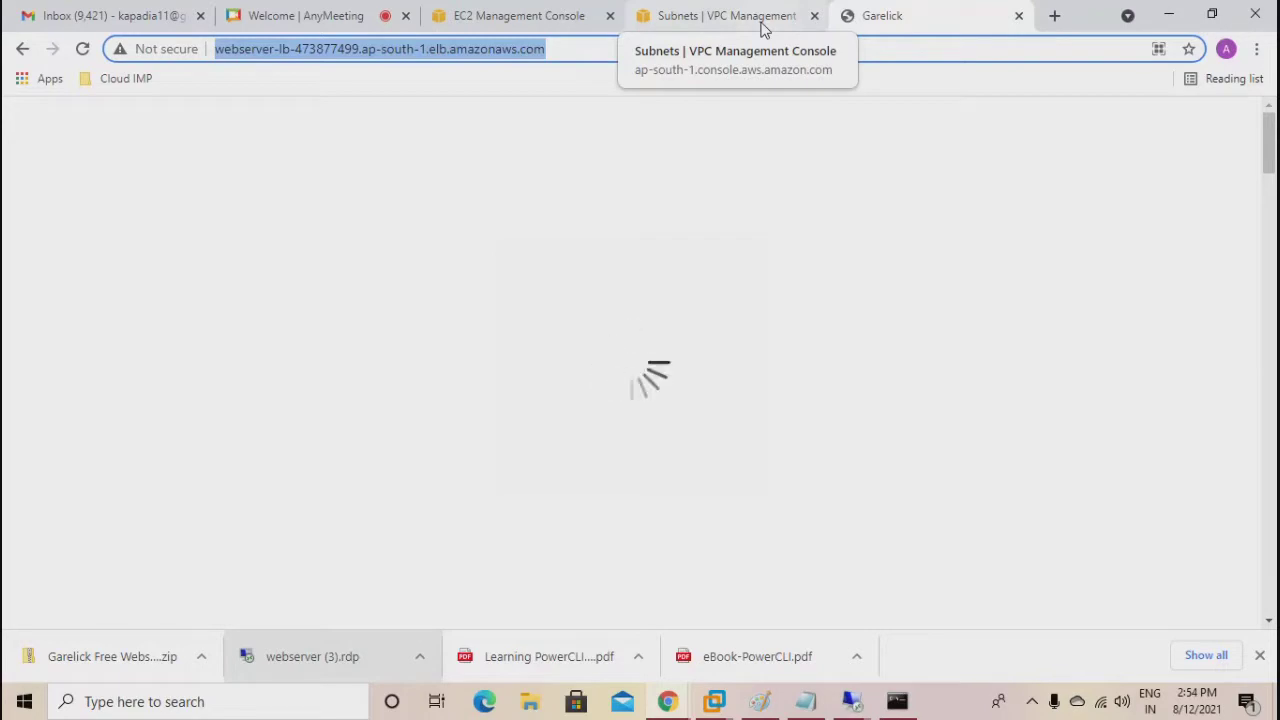
Query the load balancer's DNS name with nslookup once more in Command Prompt.
{"action": "left_click", "coordinate": [897, 701]}
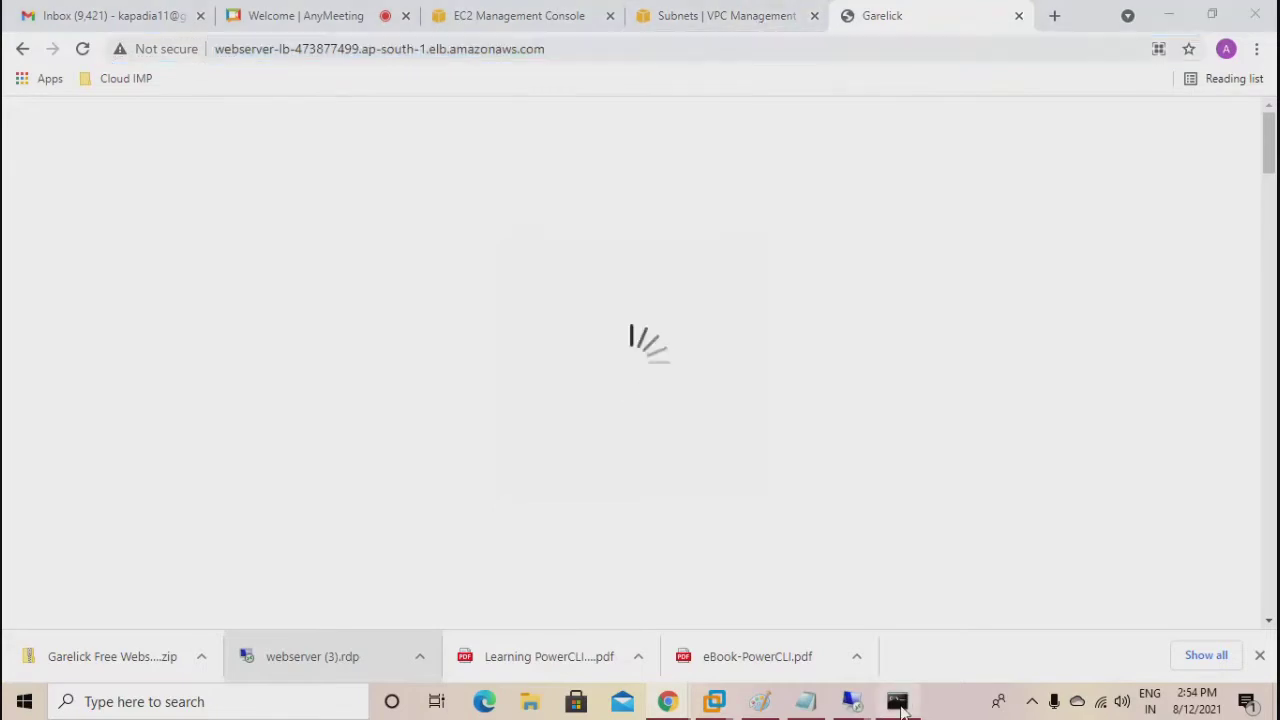
{"action": "key", "text": "Up"}
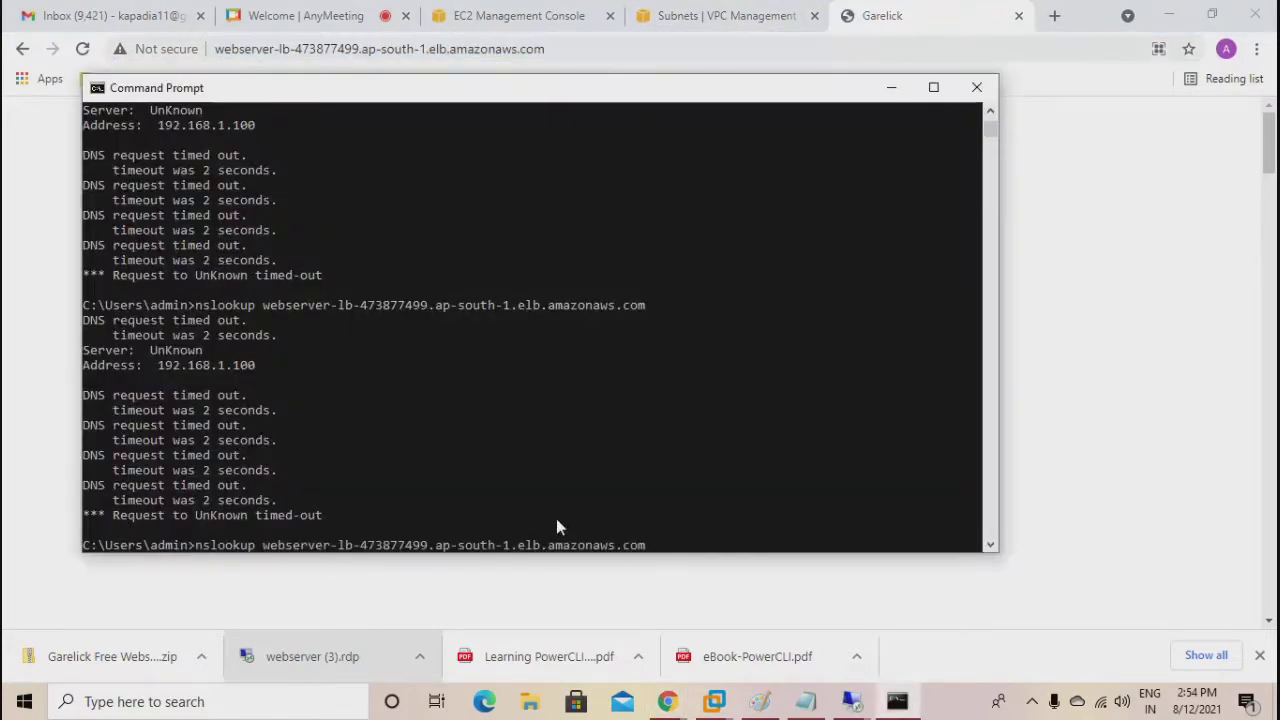
{"action": "key", "text": "Return"}
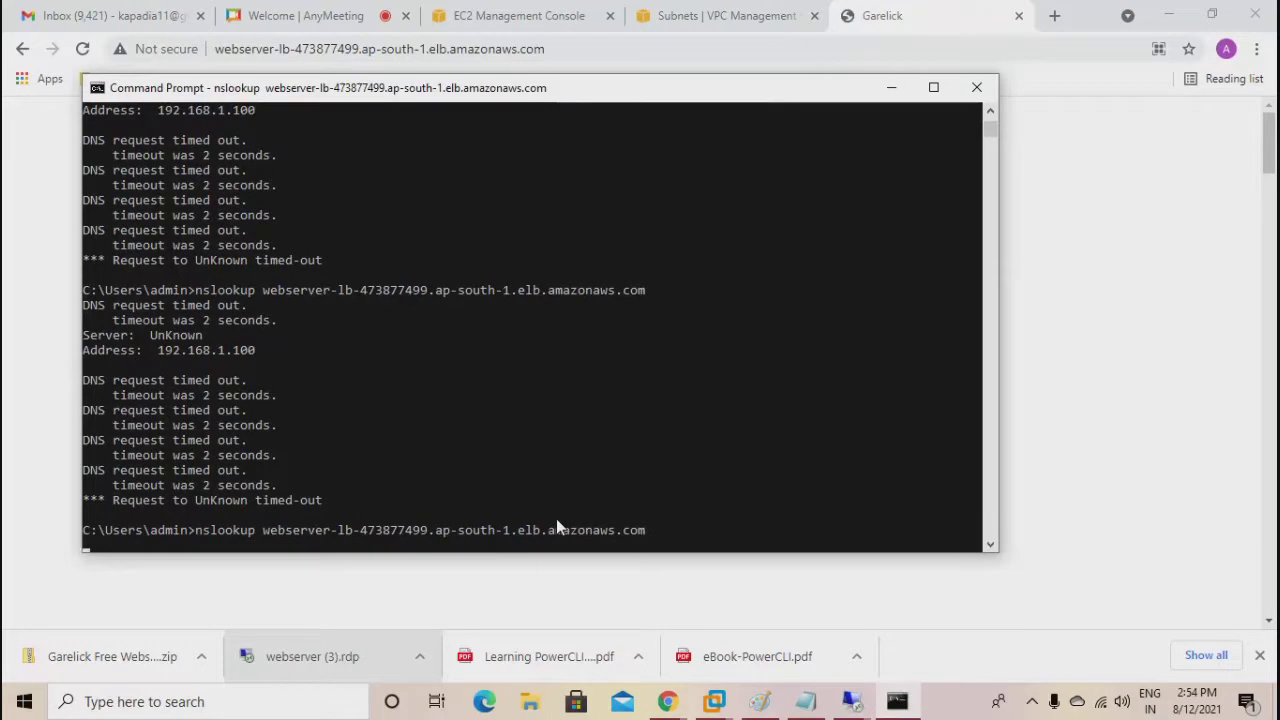
Send the load balancer's DNS name to everyone in the AnyMeeting chat and collapse the chat panel.
{"action": "key", "text": "alt+Tab"}
{"action": "left_click", "coordinate": [257, 15]}
{"action": "right_click", "coordinate": [73, 579]}
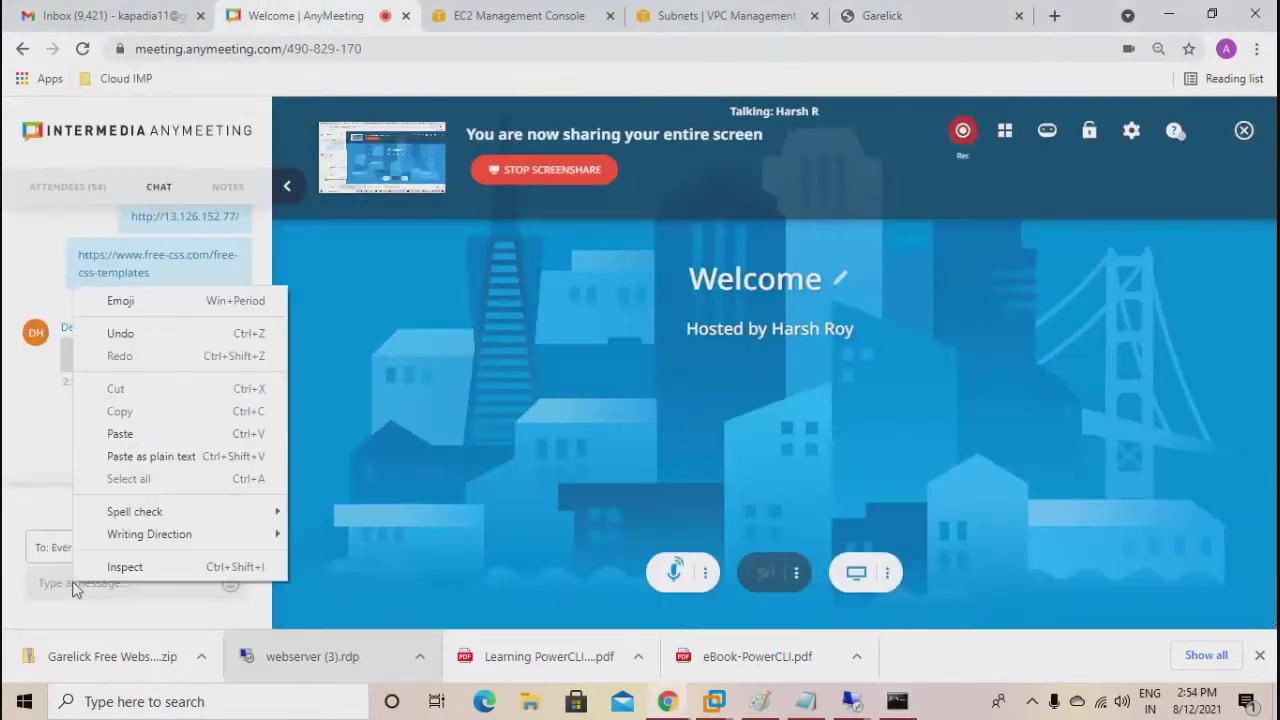
{"action": "left_click", "coordinate": [118, 434]}
{"action": "key", "text": "Return"}
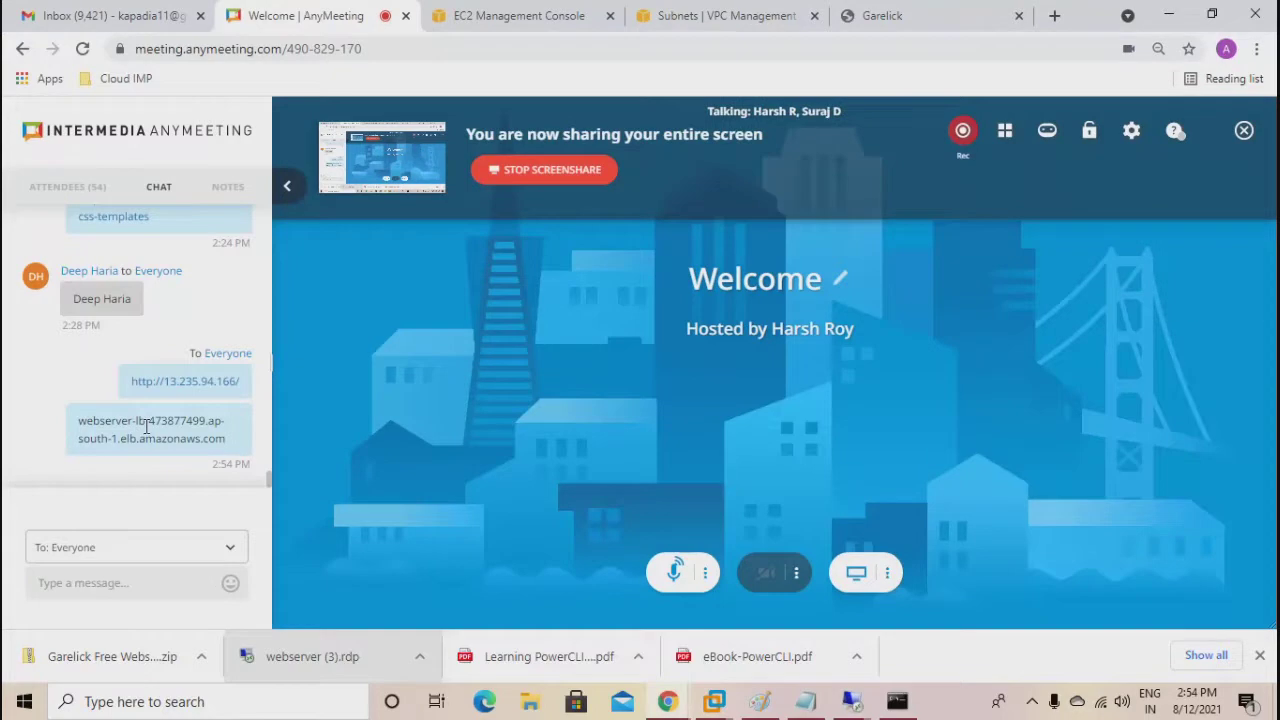
{"action": "left_click", "coordinate": [287, 186]}
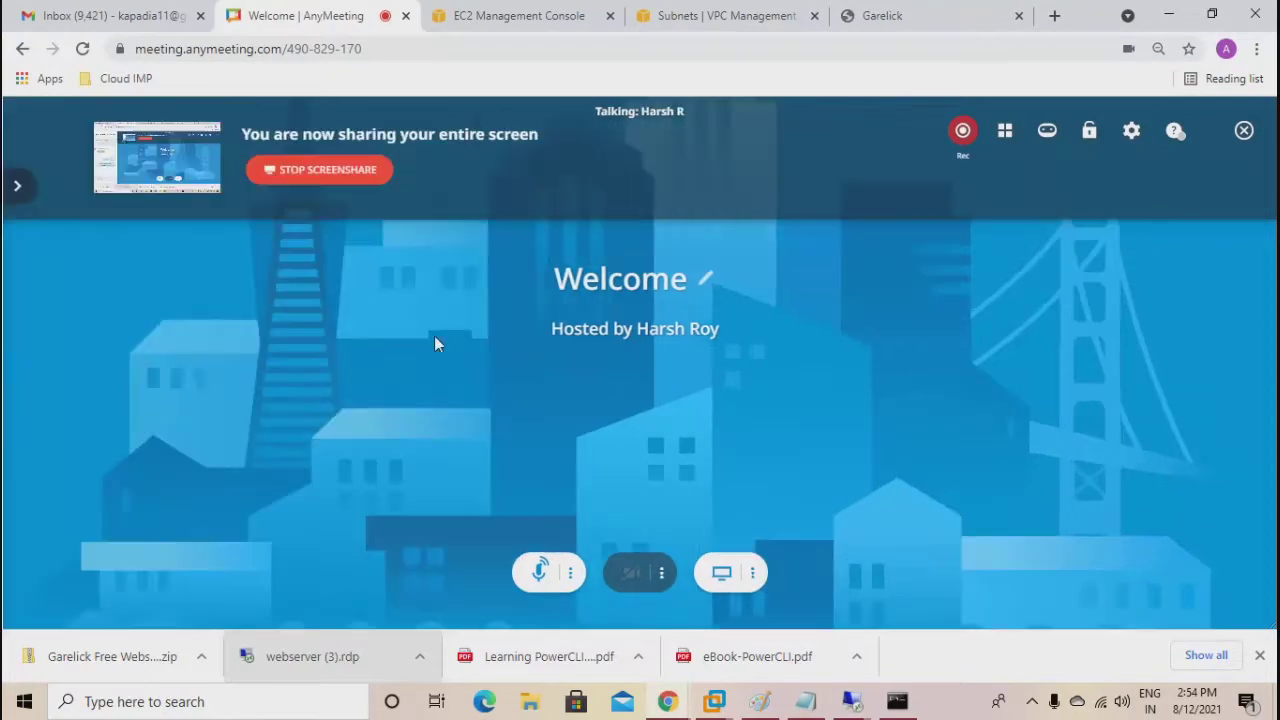
Show the Garelick page with the load balancer's whole address selected, and switch to the Paint diagram.
{"action": "left_click", "coordinate": [878, 17]}
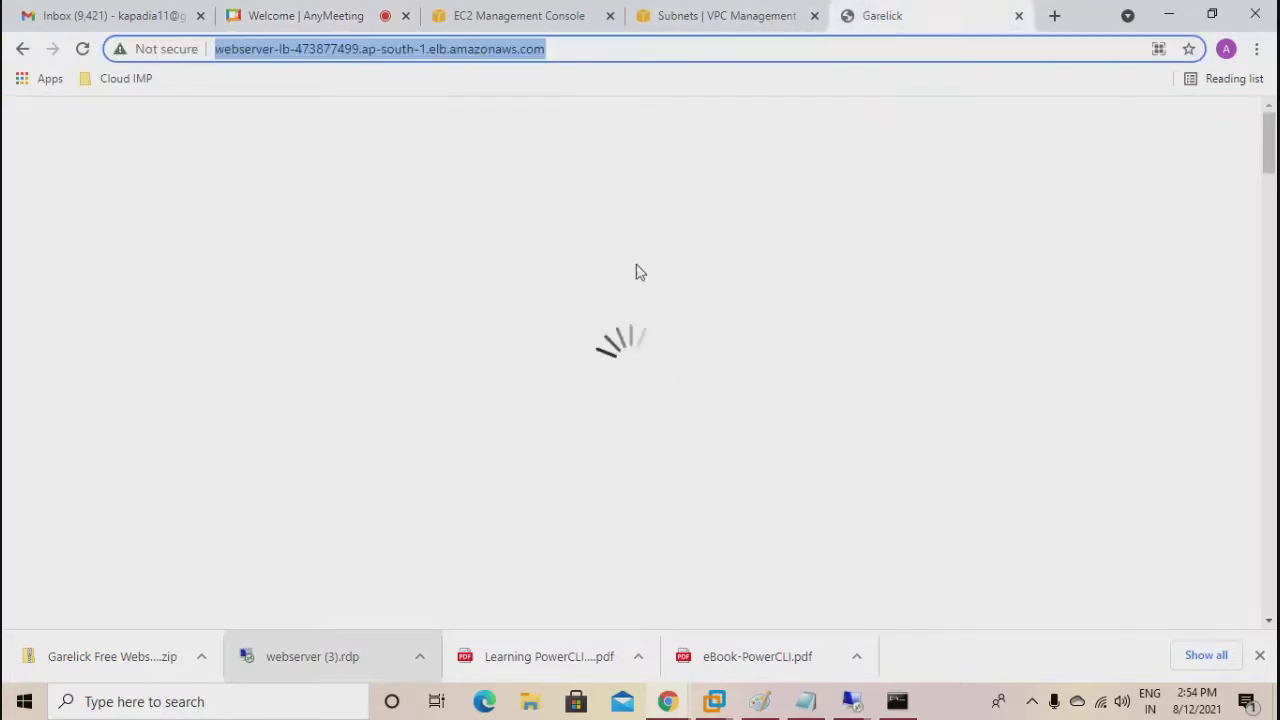
{"action": "triple_click", "coordinate": [560, 55]}
{"action": "left_click", "coordinate": [765, 704]}
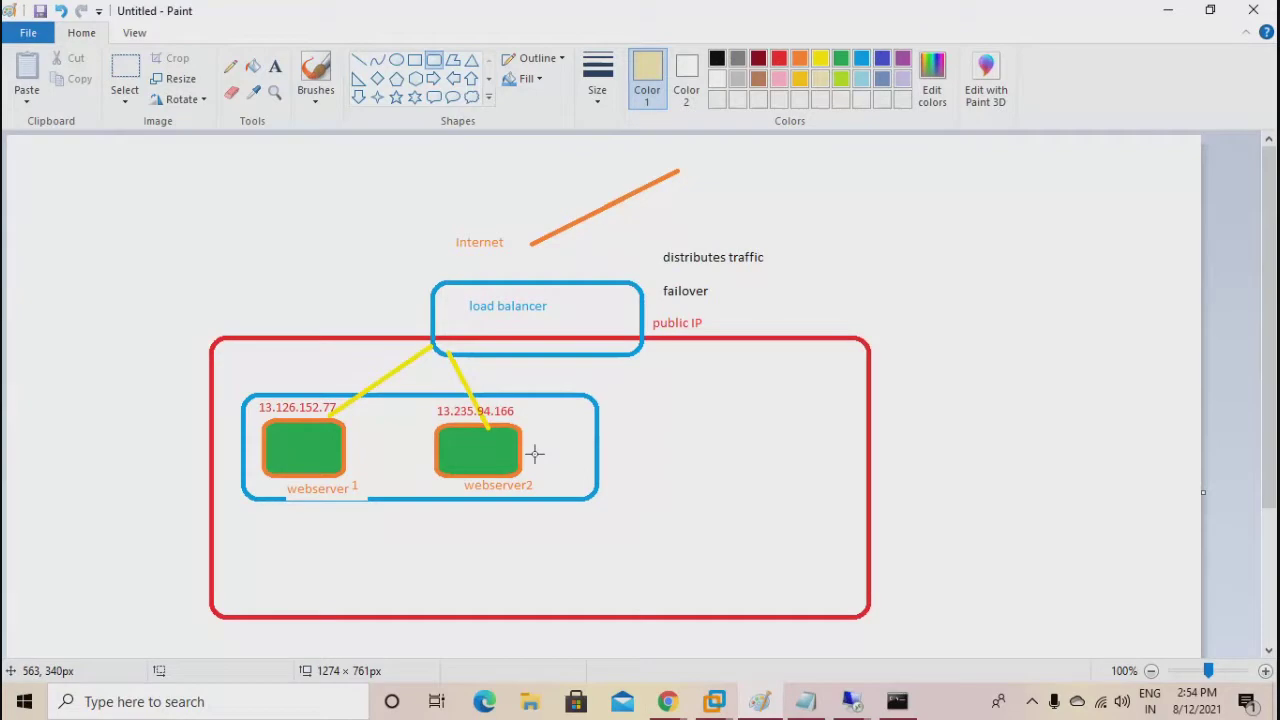
Add the text "round robin" in red just below the load balancer box.
{"action": "left_click", "coordinate": [275, 66]}
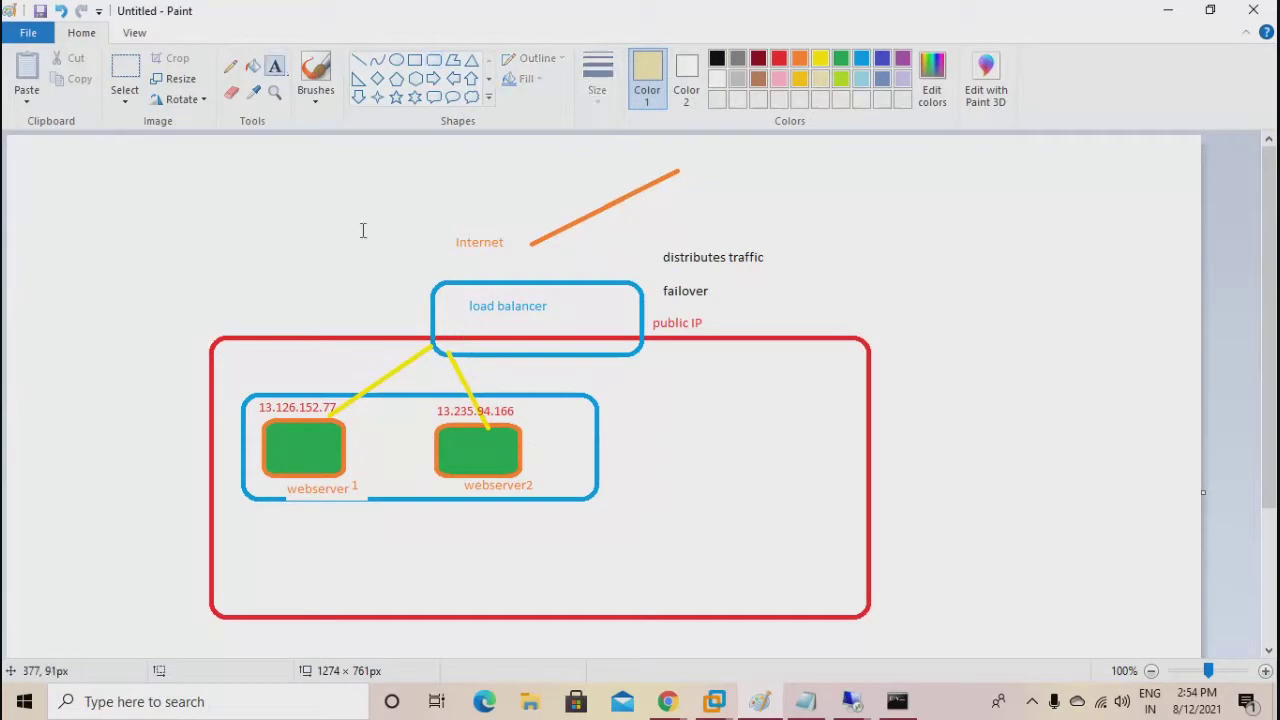
{"action": "left_click", "coordinate": [480, 375]}
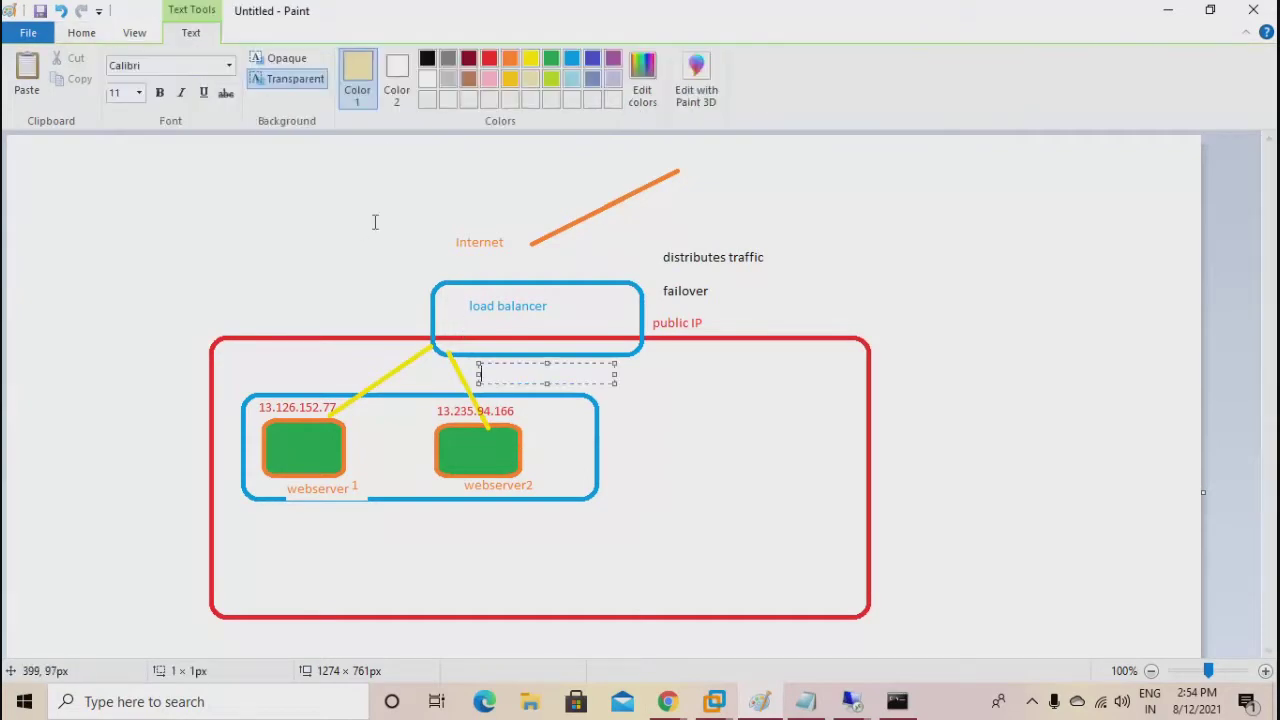
{"action": "type", "text": "round robin"}
{"action": "key", "text": "shift+Left"}
{"action": "key", "text": "shift+Left"}
{"action": "key", "text": "shift+Left"}
{"action": "key", "text": "shift+Left"}
{"action": "key", "text": "shift+Left"}
{"action": "key", "text": "shift+Left"}
{"action": "key", "text": "shift+Left"}
{"action": "key", "text": "shift+Left"}
{"action": "key", "text": "shift+Left"}
{"action": "key", "text": "shift+Left"}
{"action": "key", "text": "shift+Left"}
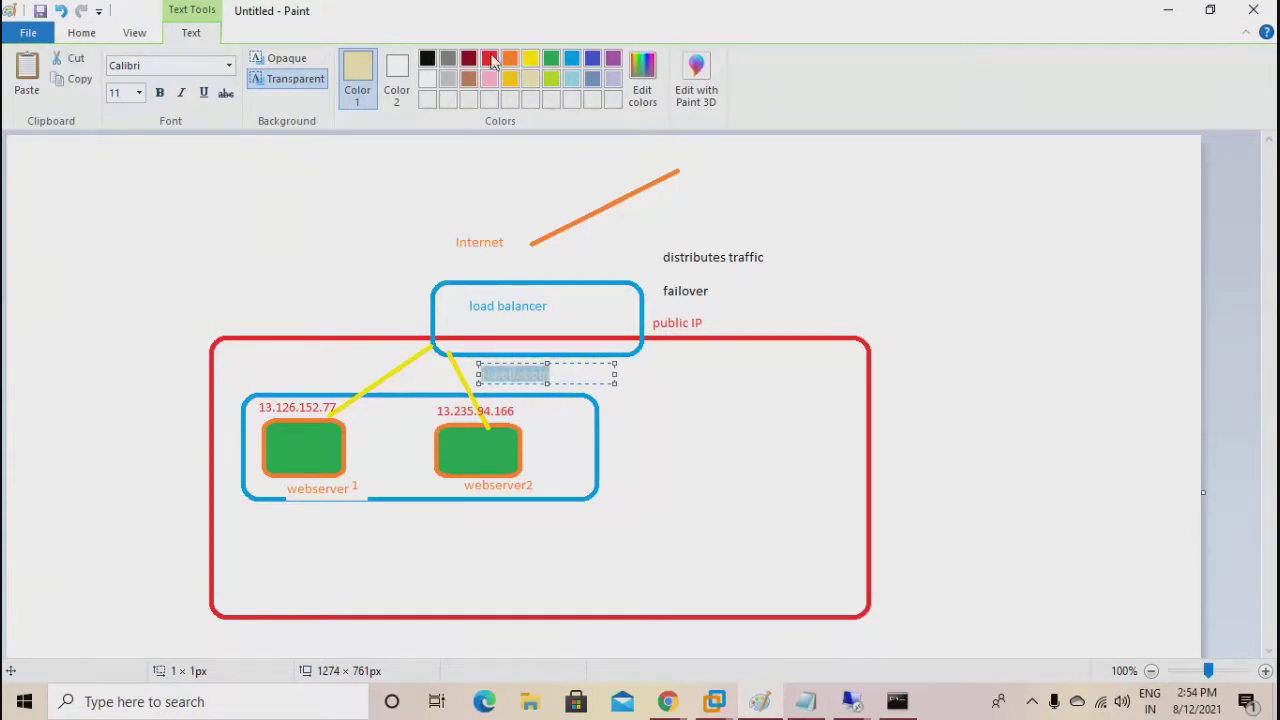
{"action": "left_click", "coordinate": [489, 59]}
{"action": "left_click", "coordinate": [574, 372]}
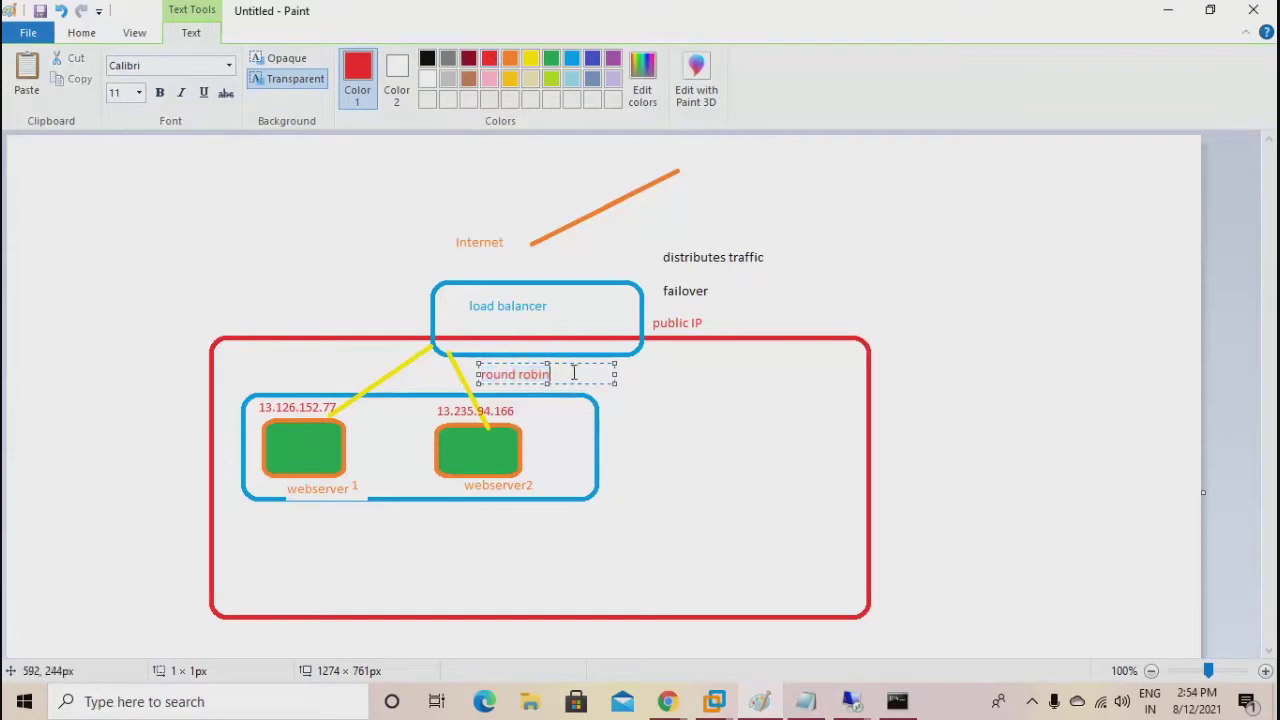
{"action": "left_click_drag", "start_coordinate": [560, 374], "coordinate": [481, 377]}
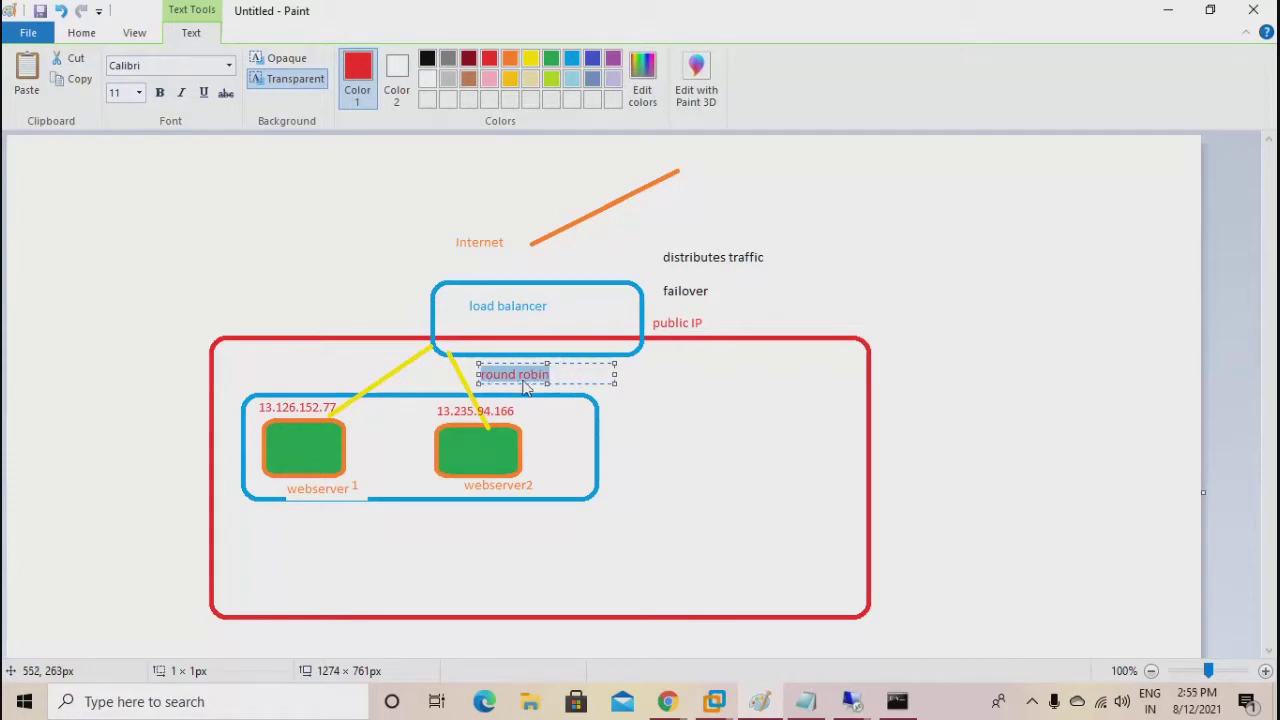
{"action": "left_click", "coordinate": [562, 374]}
{"action": "left_click_drag", "start_coordinate": [552, 375], "coordinate": [478, 377]}
Draw a straight red line about 71 × 104 px slanting down to the Internet label from its upper left.
{"action": "left_click", "coordinate": [81, 33]}
{"action": "left_click", "coordinate": [358, 60]}
{"action": "left_click_drag", "start_coordinate": [380, 164], "coordinate": [446, 261]}
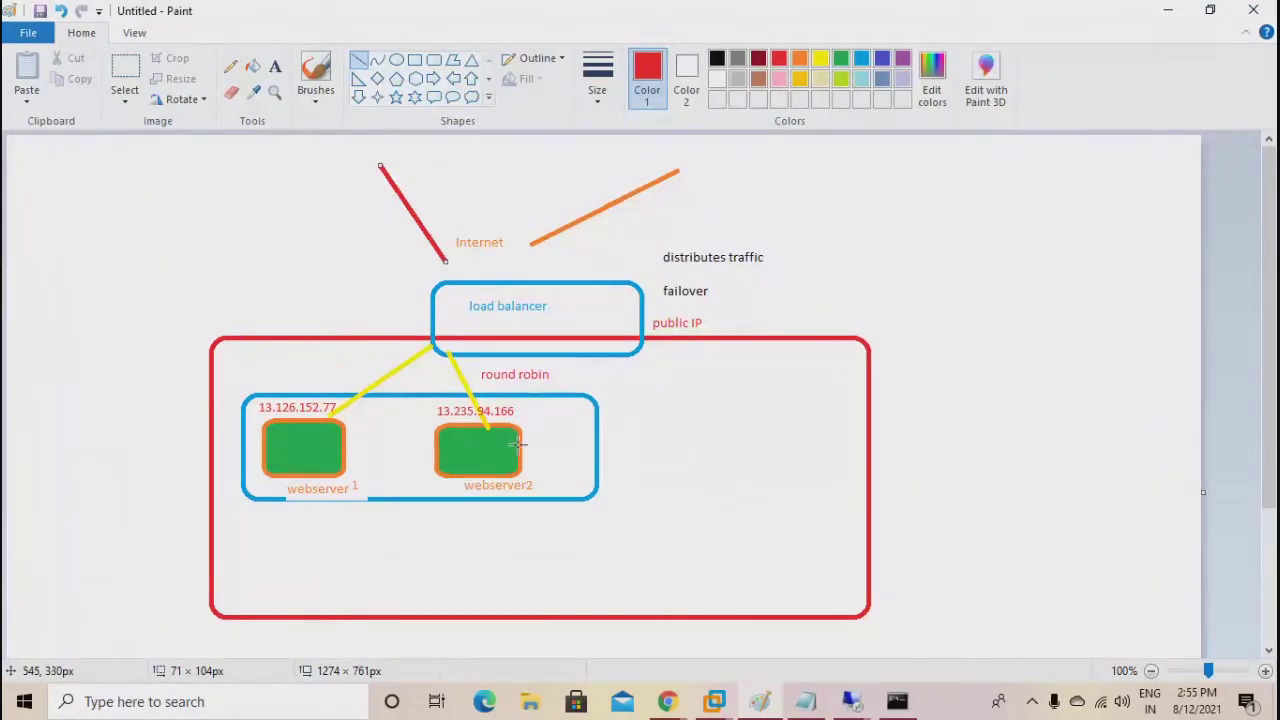
Write a two-line red note reading "1st hit server1" and "2nd hit server2" in the empty area left of the red line.
{"action": "left_click", "coordinate": [276, 72]}
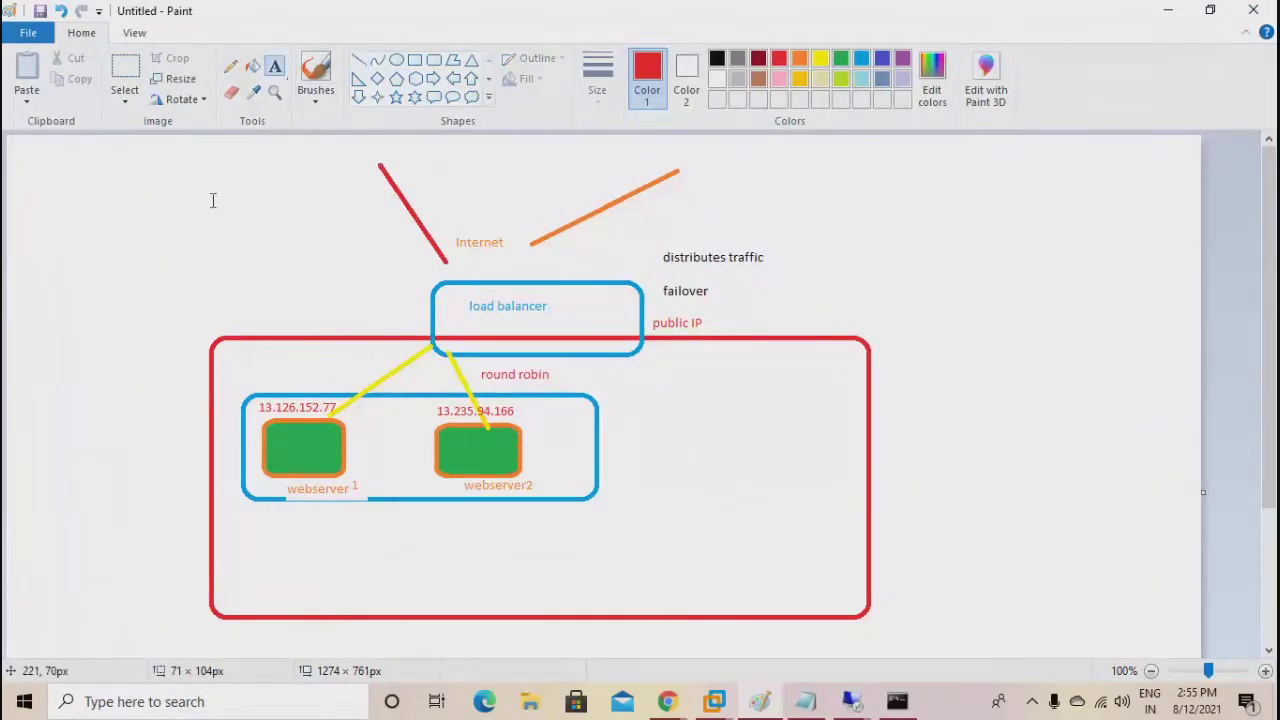
{"action": "left_click", "coordinate": [210, 198]}
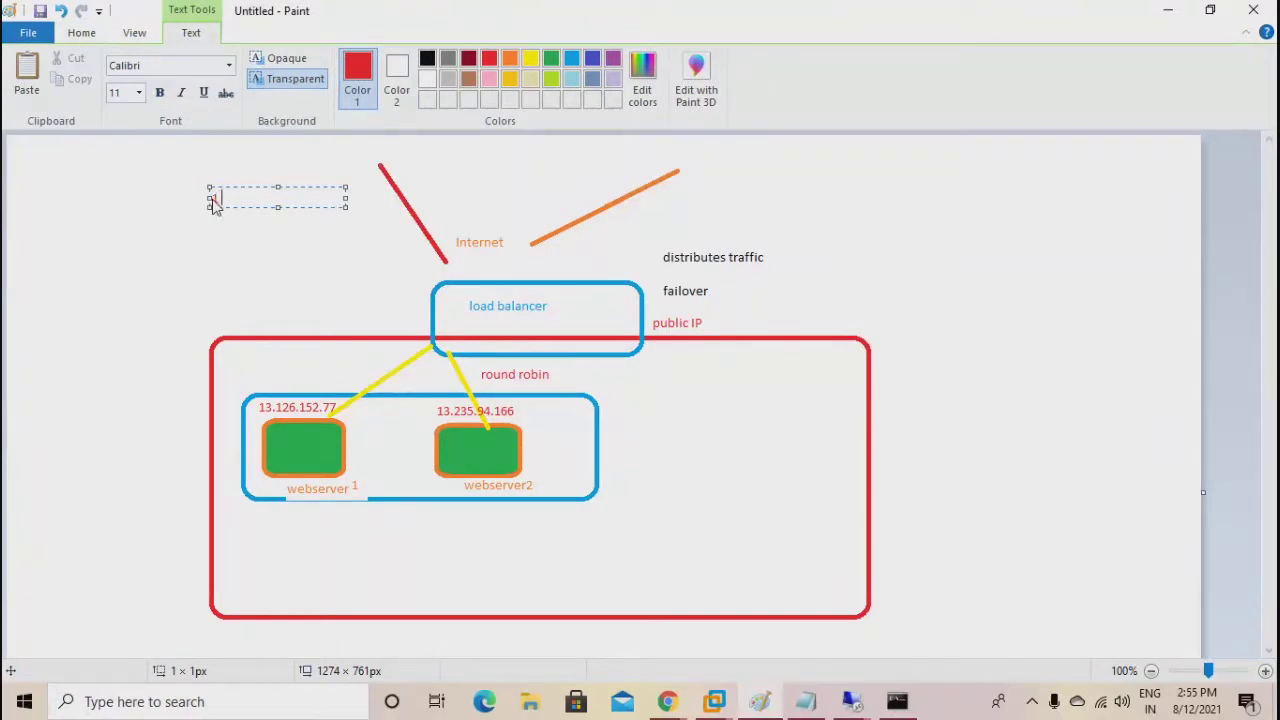
{"action": "type", "text": "we"}
{"action": "type", "text": "sev"}
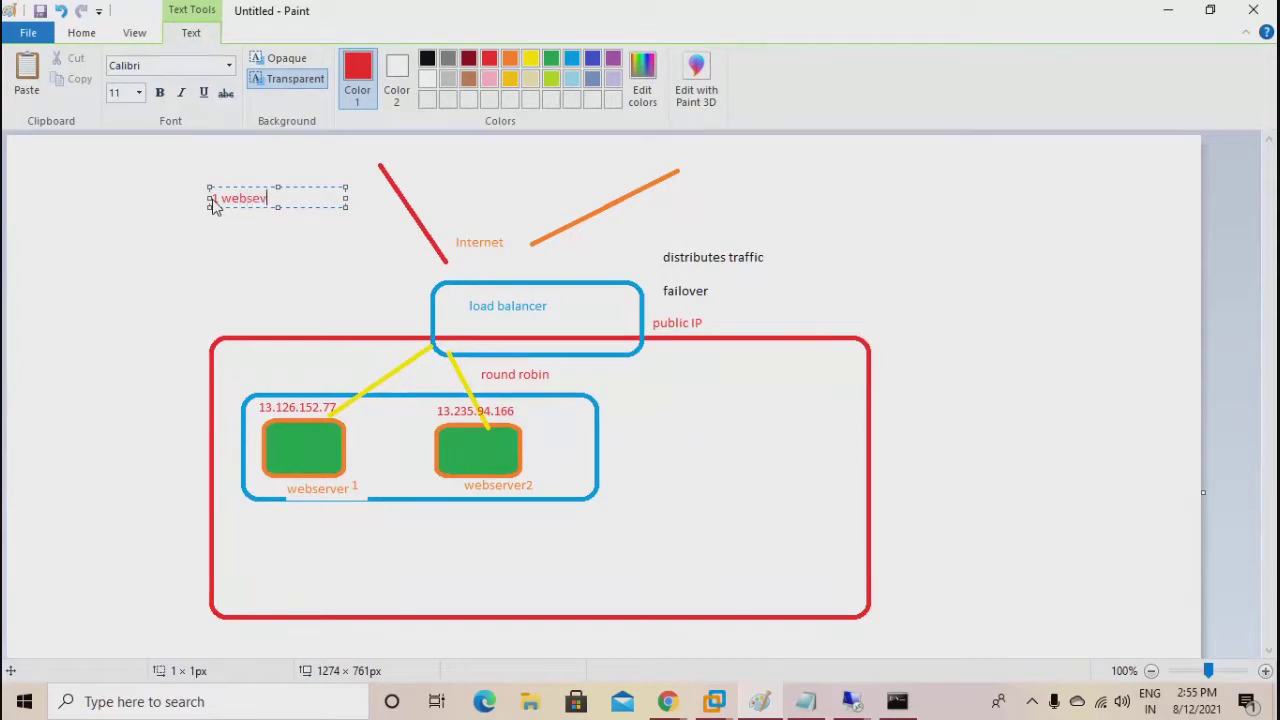
{"action": "key", "text": "BackSpace"}
{"action": "key", "text": "BackSpace"}
{"action": "key", "text": "BackSpace"}
{"action": "key", "text": "BackSpace"}
{"action": "key", "text": "BackSpace"}
{"action": "key", "text": "BackSpace"}
{"action": "type", "text": "st hit server1"}
{"action": "key", "text": "Return"}
{"action": "type", "text": "2nd hit ser"}
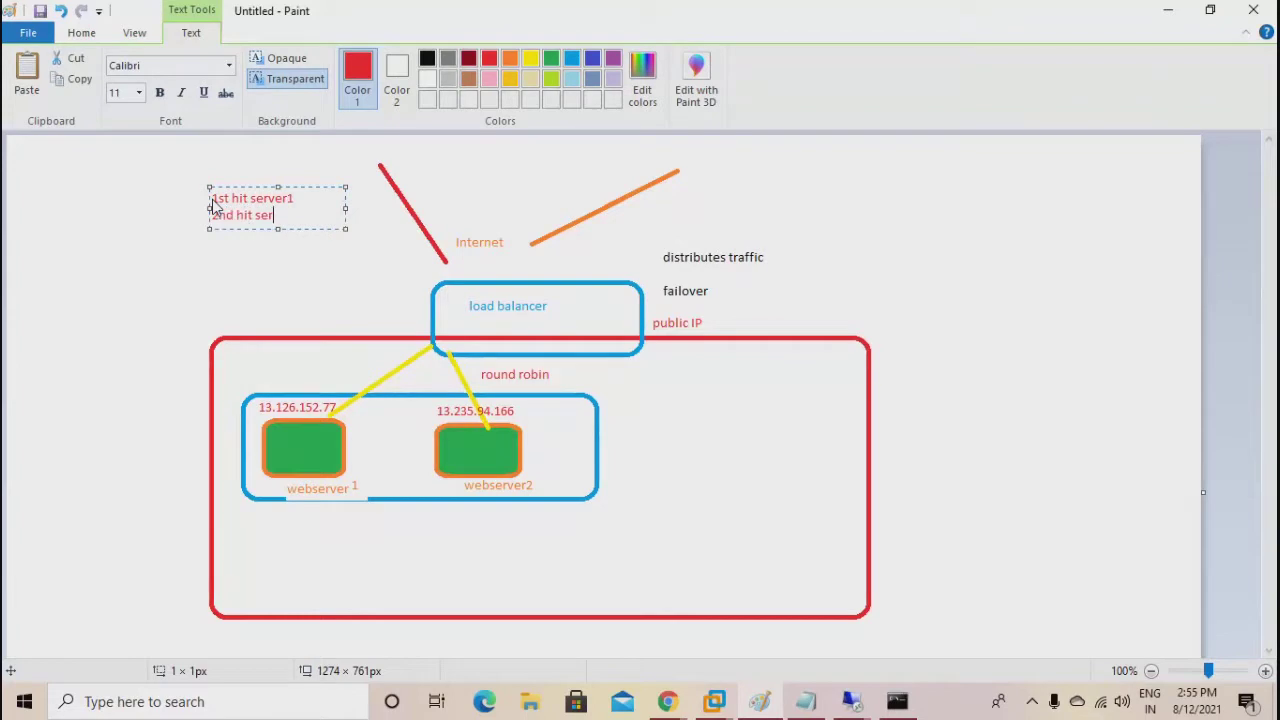
{"action": "type", "text": "ver2"}
{"action": "key", "text": "Return"}
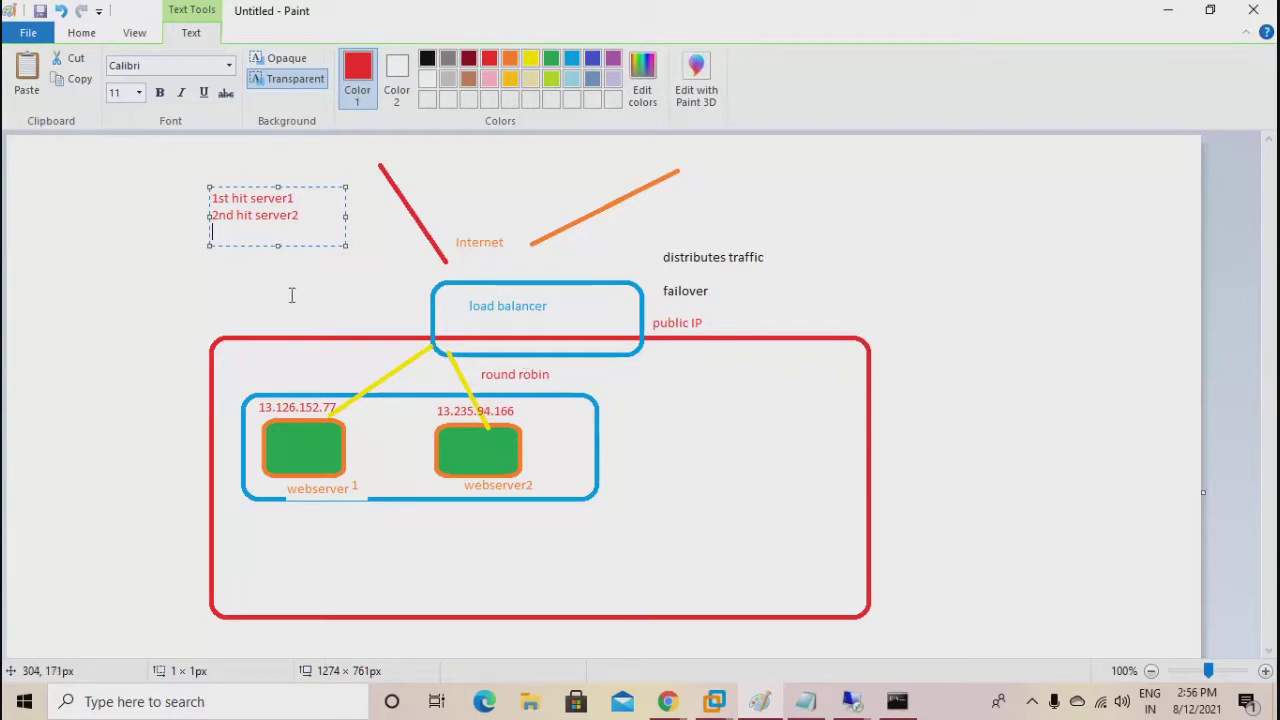
Delete the two-line note about the server hits from the diagram.
{"action": "double_click", "coordinate": [258, 213]}
{"action": "left_click_drag", "start_coordinate": [258, 210], "coordinate": [214, 199]}
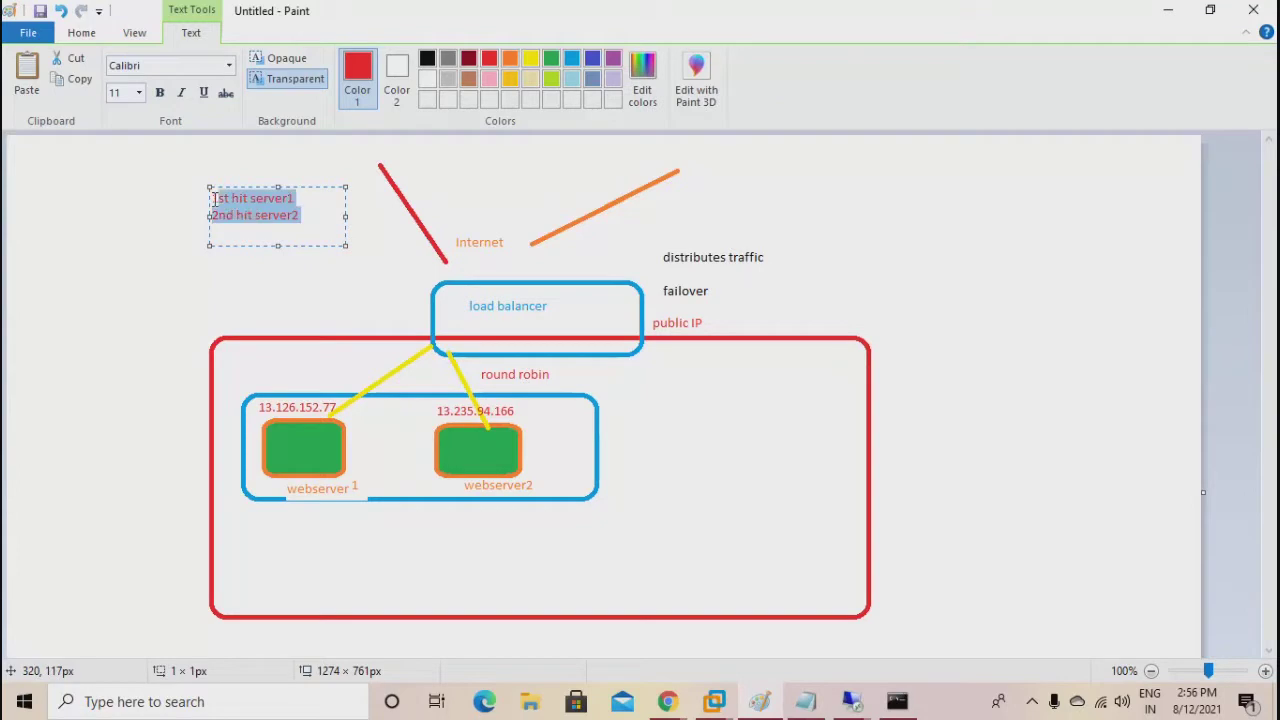
{"action": "type", "text": "1"}
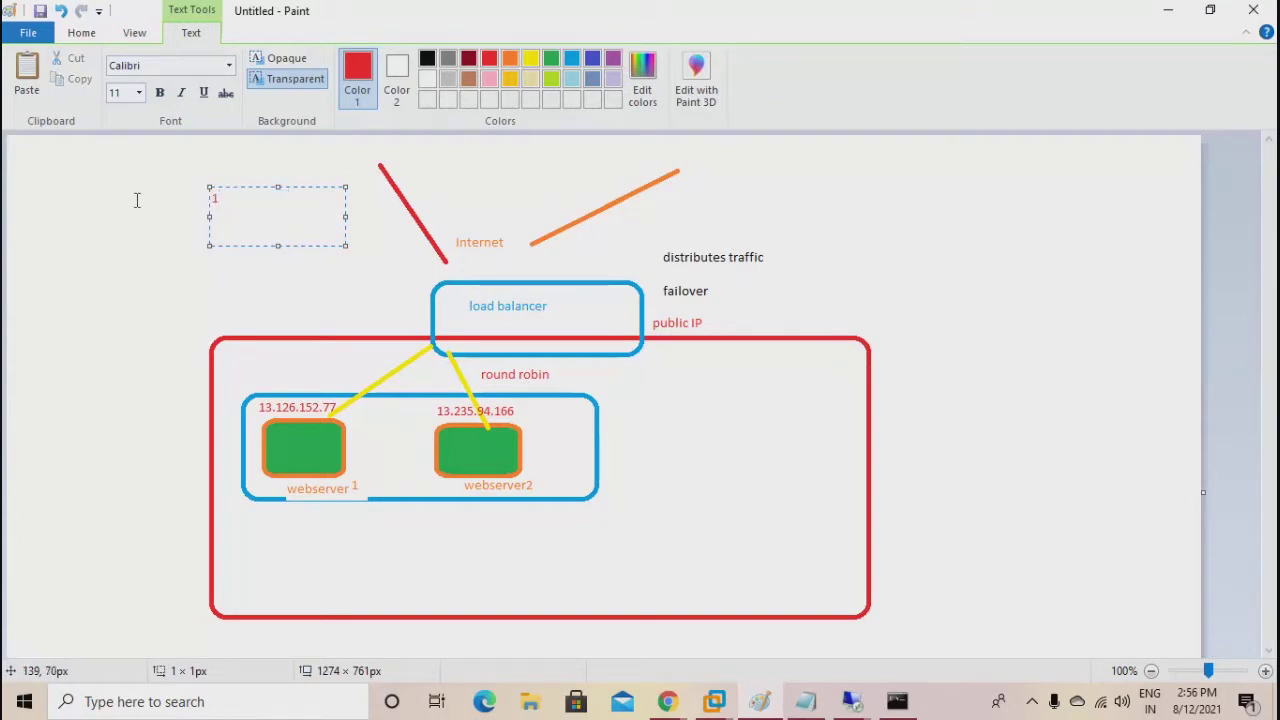
{"action": "key", "text": "BackSpace"}
{"action": "left_click", "coordinate": [162, 313]}
Switch to Chrome, reload the load balancer's web address and select the whole address.
{"action": "left_click", "coordinate": [668, 702]}
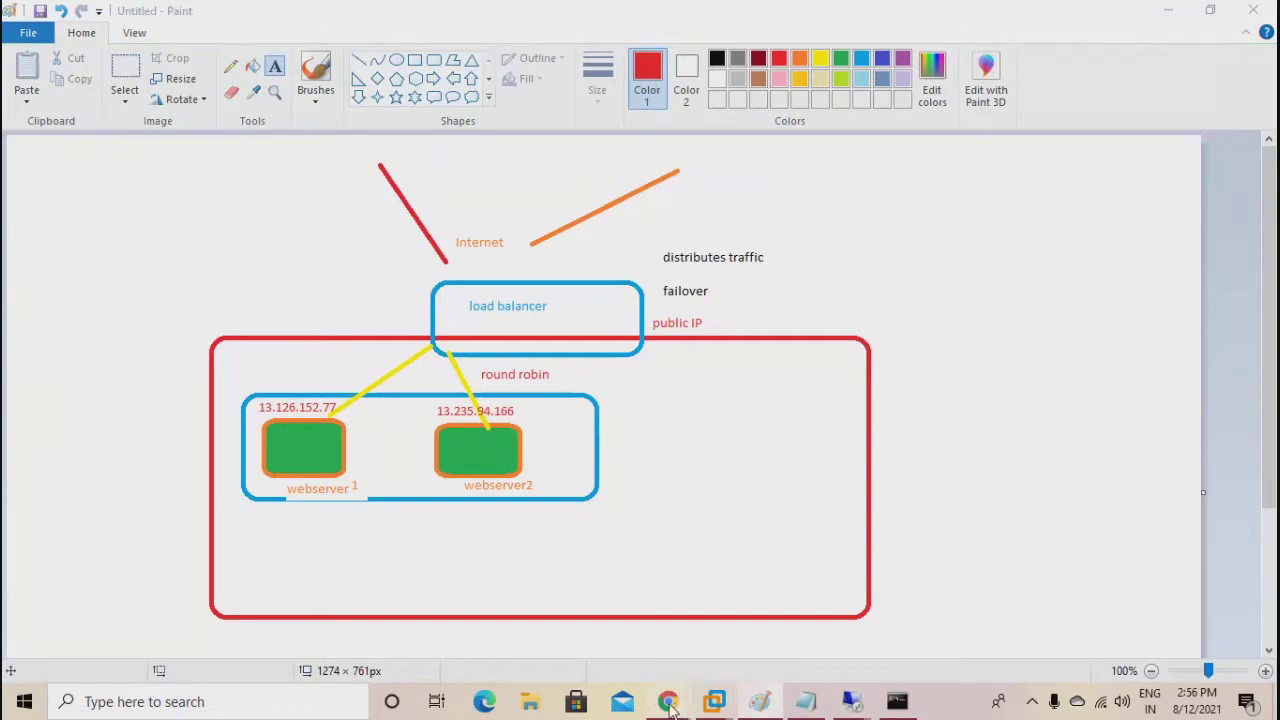
{"action": "left_click", "coordinate": [612, 630]}
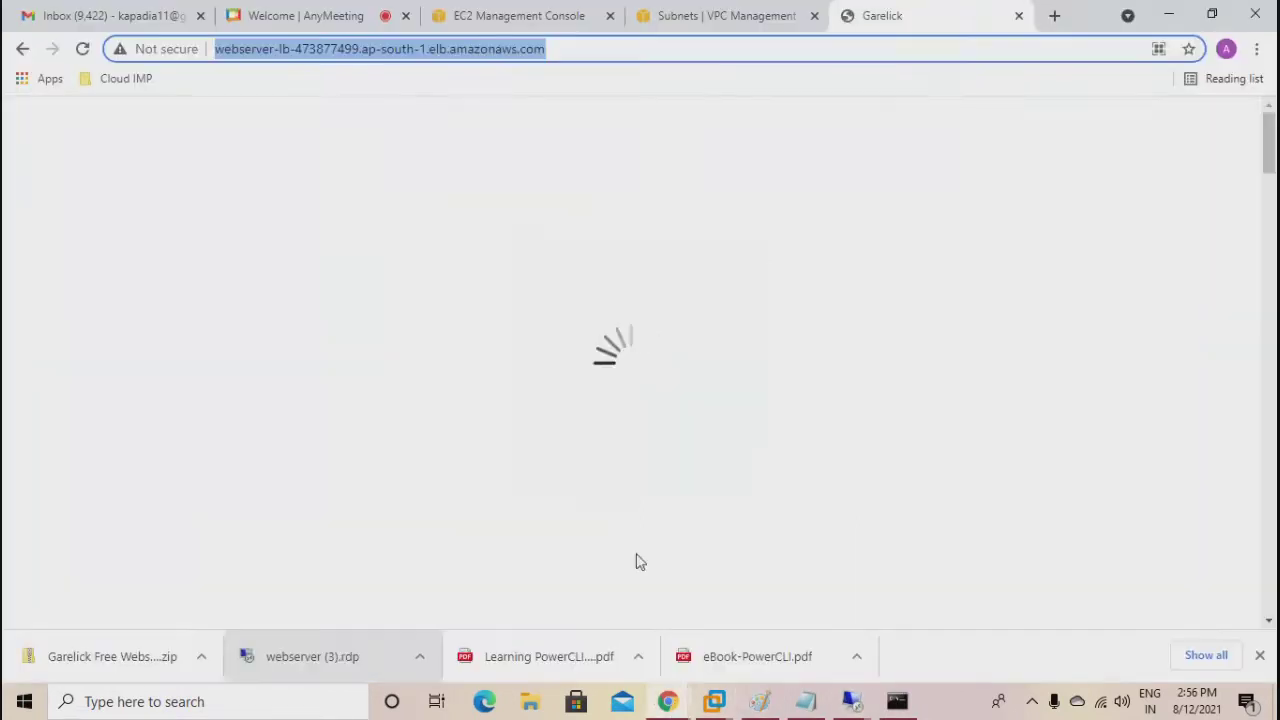
{"action": "left_click", "coordinate": [556, 49]}
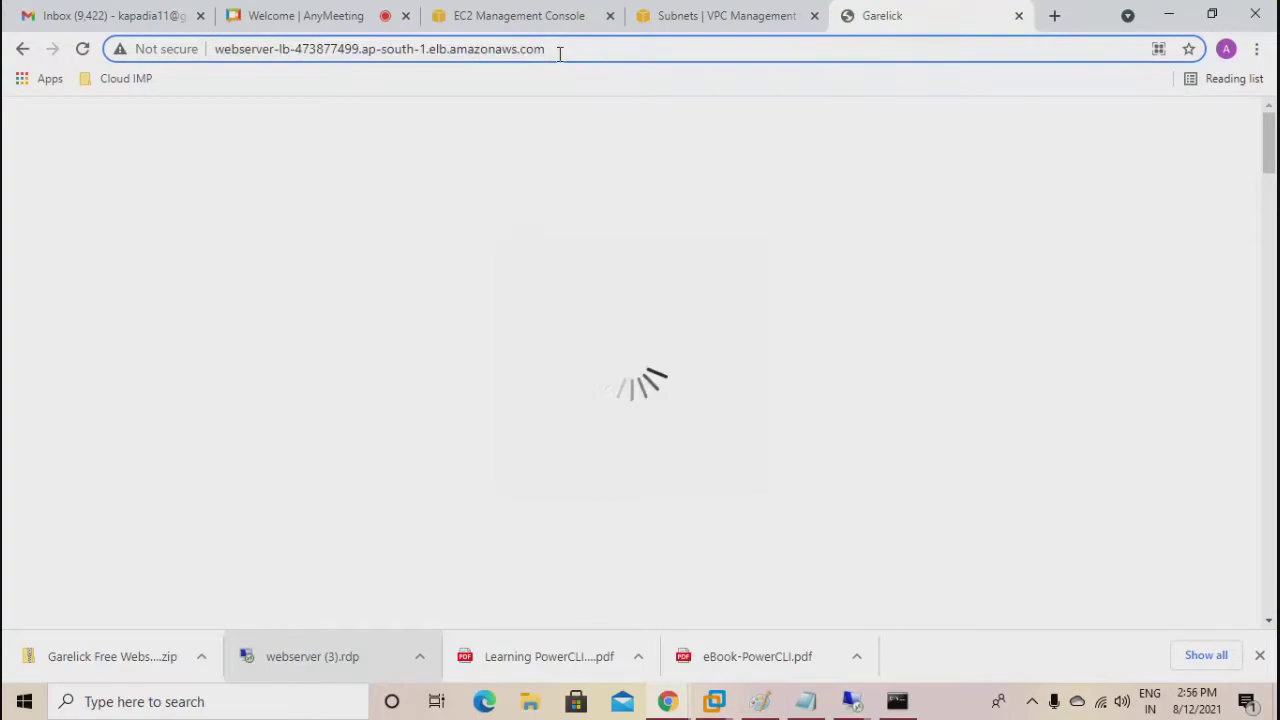
{"action": "key", "text": "Return"}
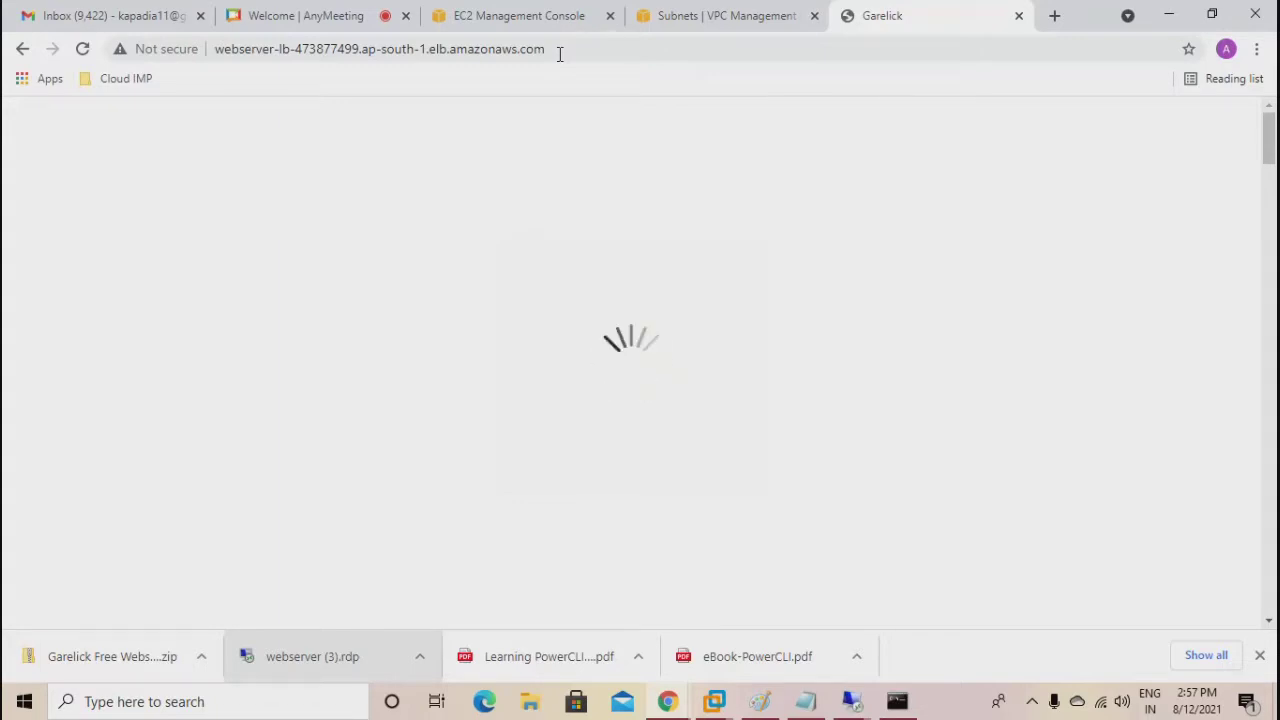
{"action": "left_click", "coordinate": [558, 51]}
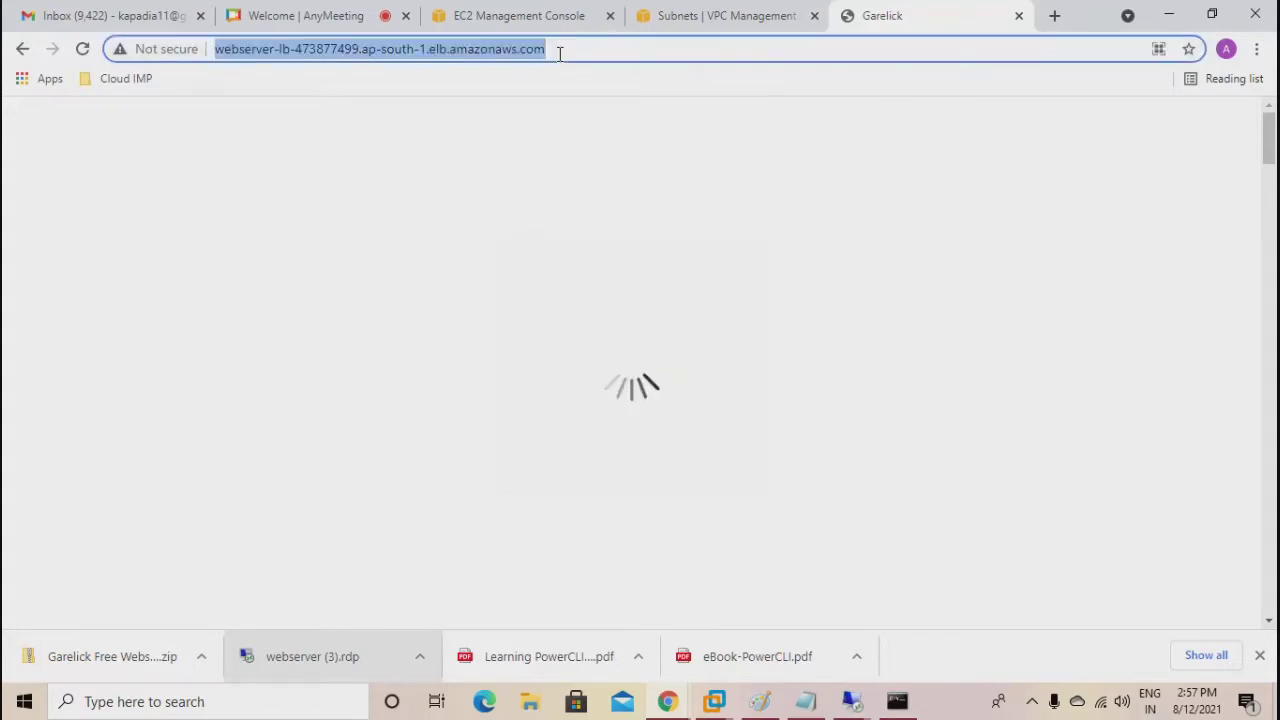
In the Paint diagram, draw a red line about 157 × 36 px rising rightward from the load balancer box's right edge.
{"action": "left_click", "coordinate": [787, 702]}
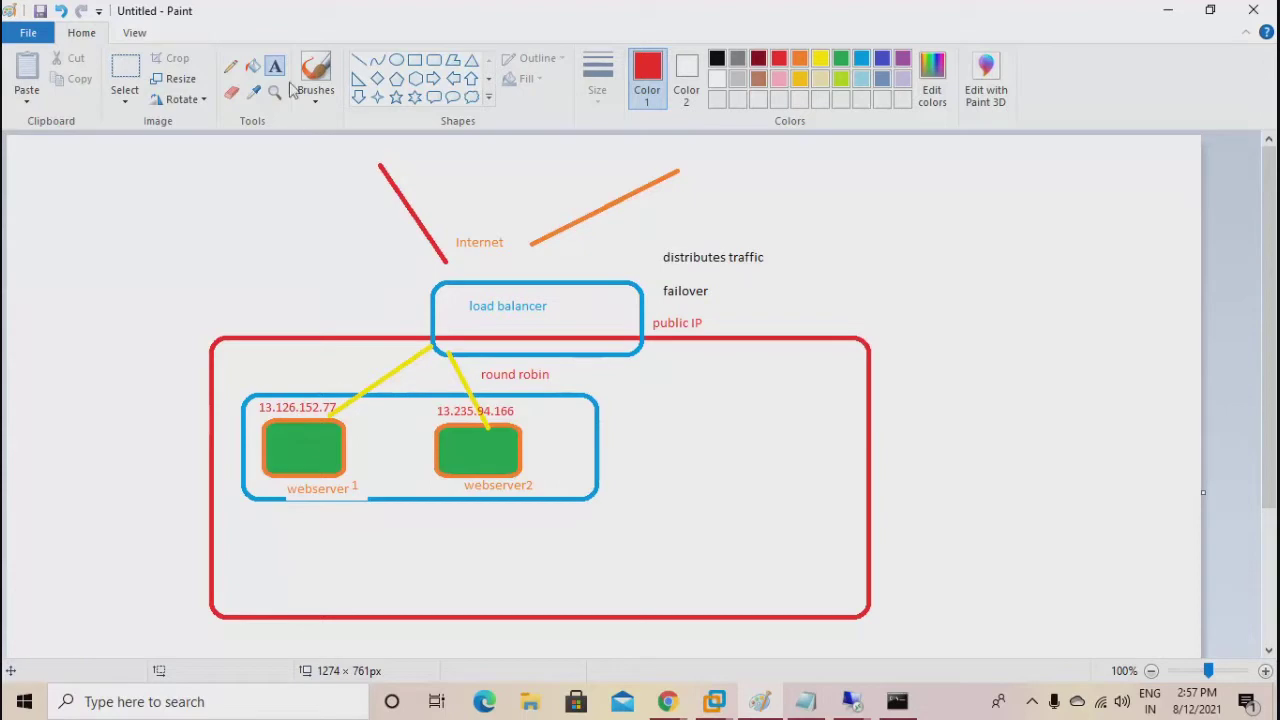
{"action": "left_click", "coordinate": [359, 60]}
{"action": "left_click_drag", "start_coordinate": [636, 318], "coordinate": [783, 285]}
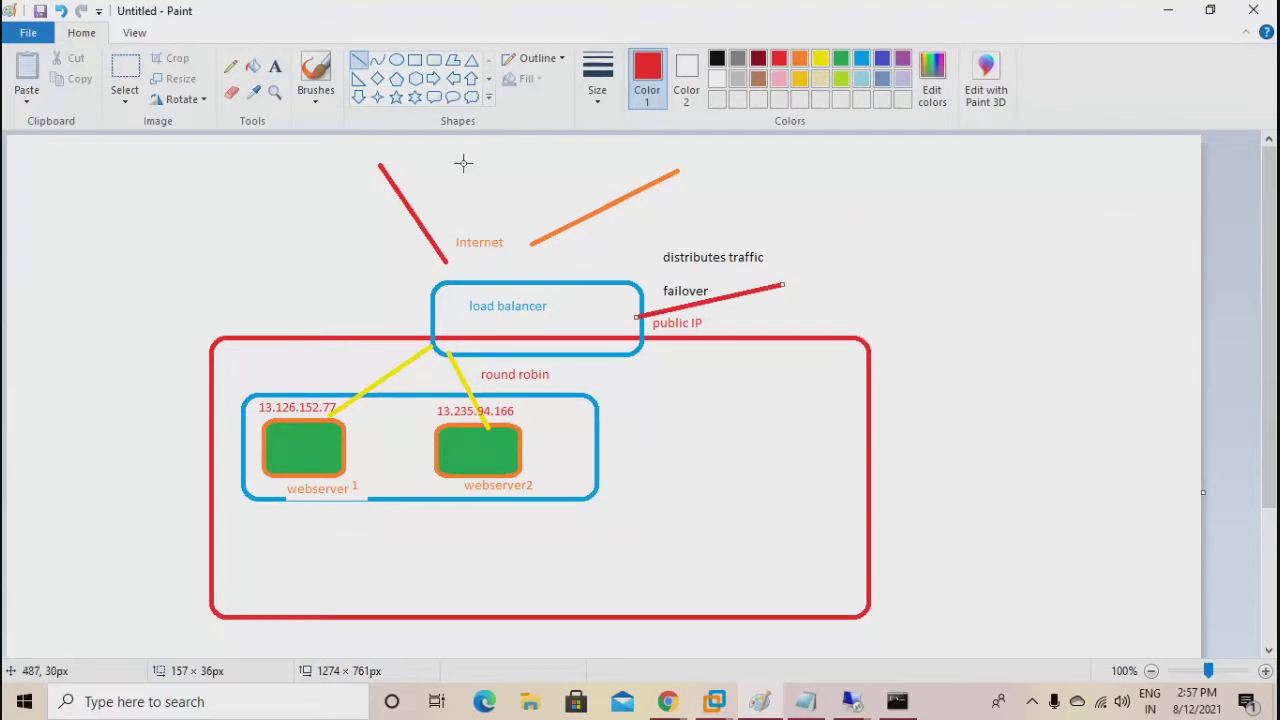
Label the end of the new red line with "Public dns name" and "Public IP" on two lines.
{"action": "left_click", "coordinate": [275, 66]}
{"action": "left_click", "coordinate": [789, 281]}
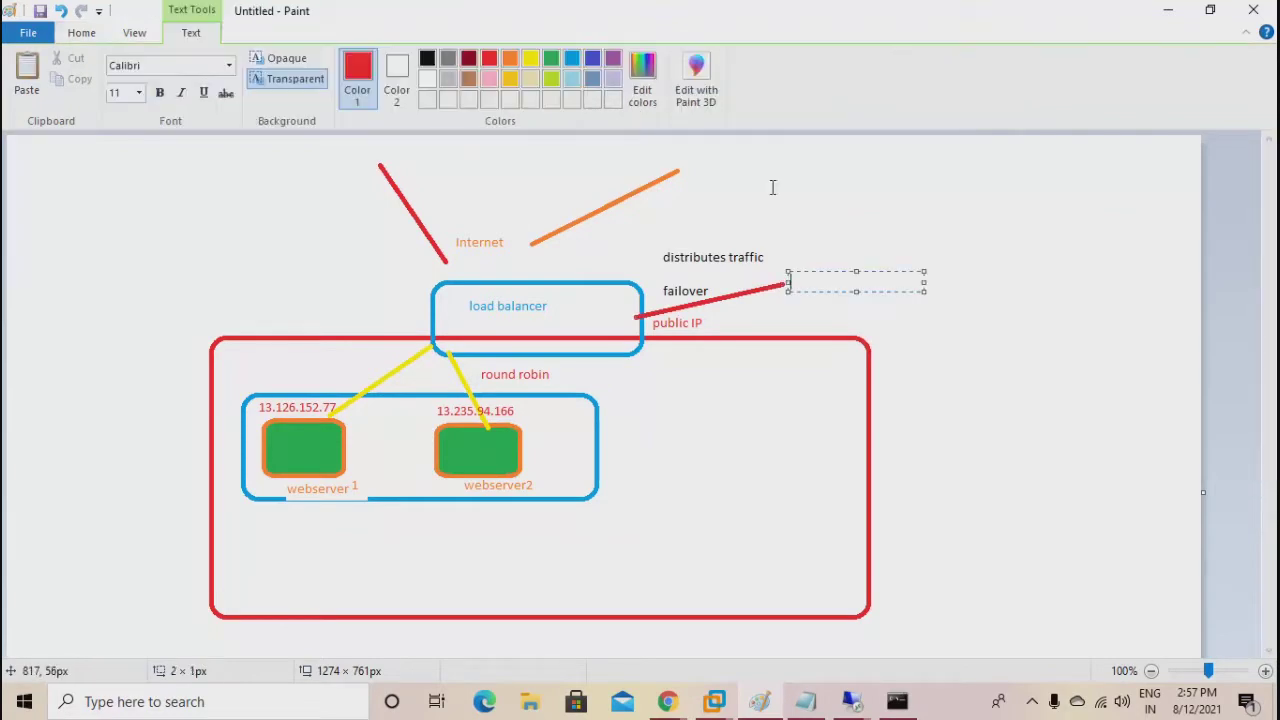
{"action": "type", "text": "Public dns name"}
{"action": "key", "text": "Return"}
{"action": "type", "text": "Publi"}
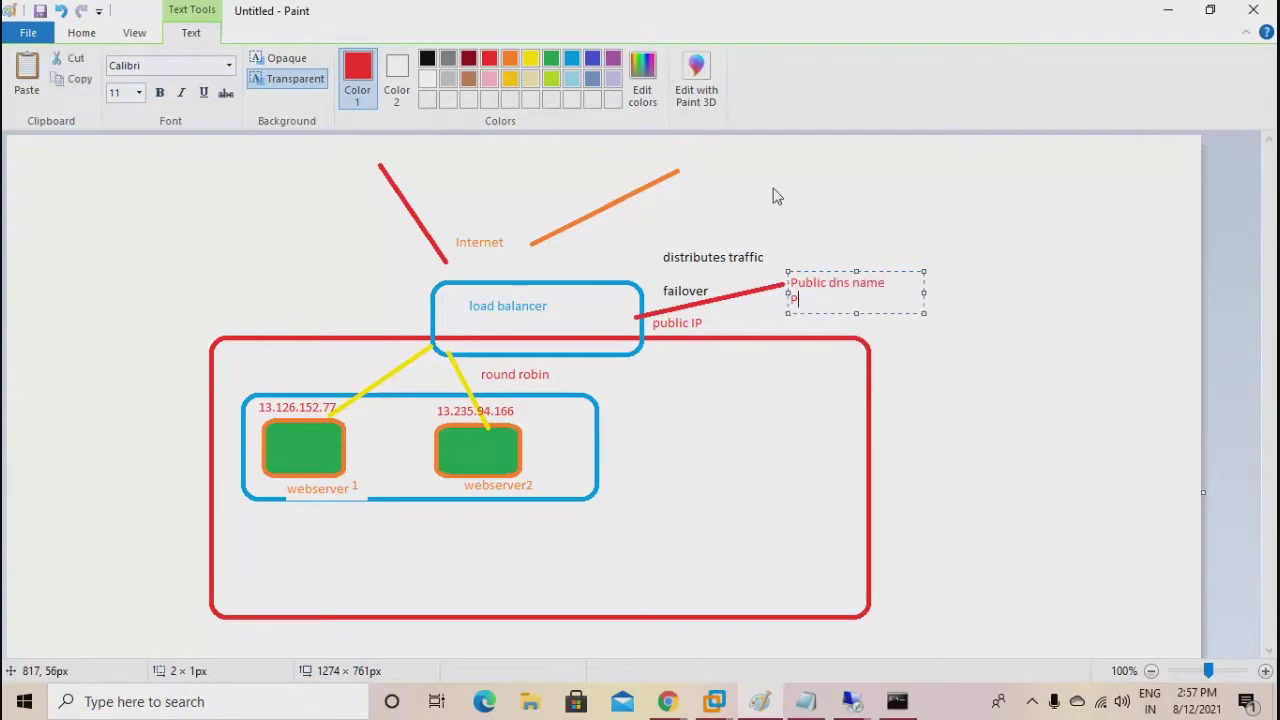
{"action": "type", "text": "c IP"}
{"action": "left_click", "coordinate": [971, 346]}
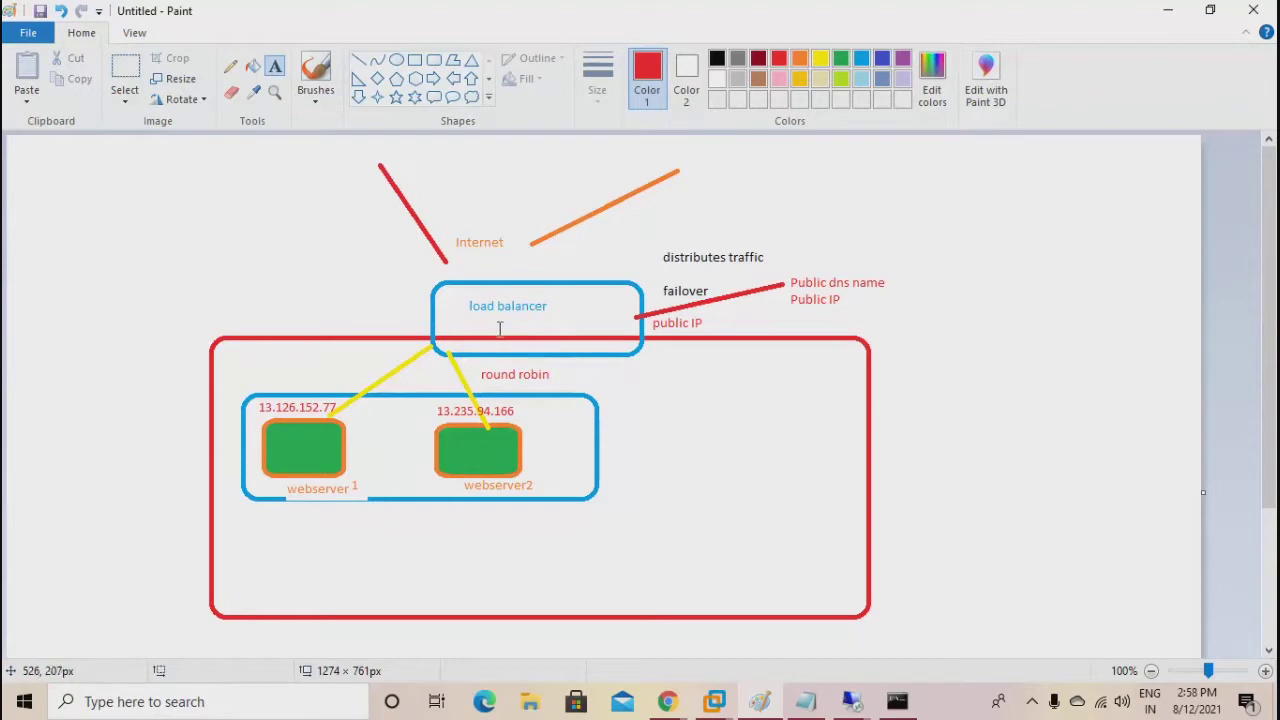
Add the text "abc.com / flipkart" in red above the Public dns name label.
{"action": "left_click", "coordinate": [799, 248]}
{"action": "type", "text": "ab"}
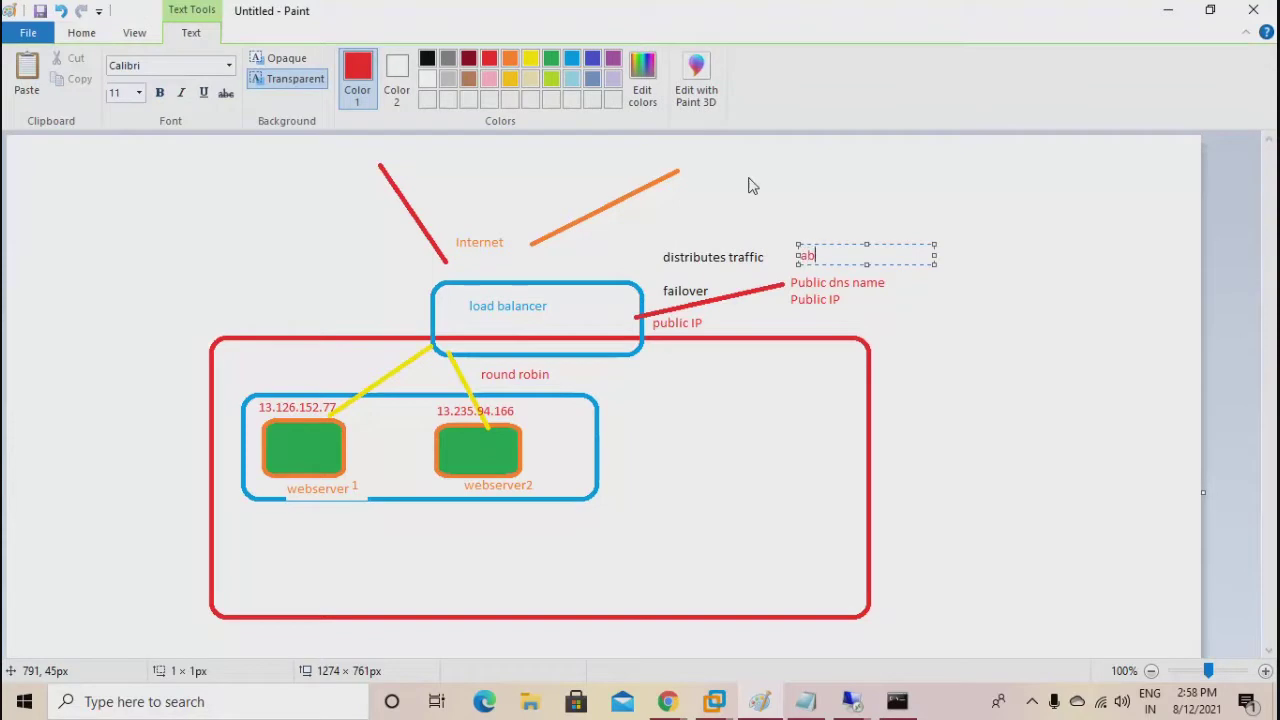
{"action": "type", "text": "c.com /"}
{"action": "type", "text": " fil"}
{"action": "type", "text": "pkart"}
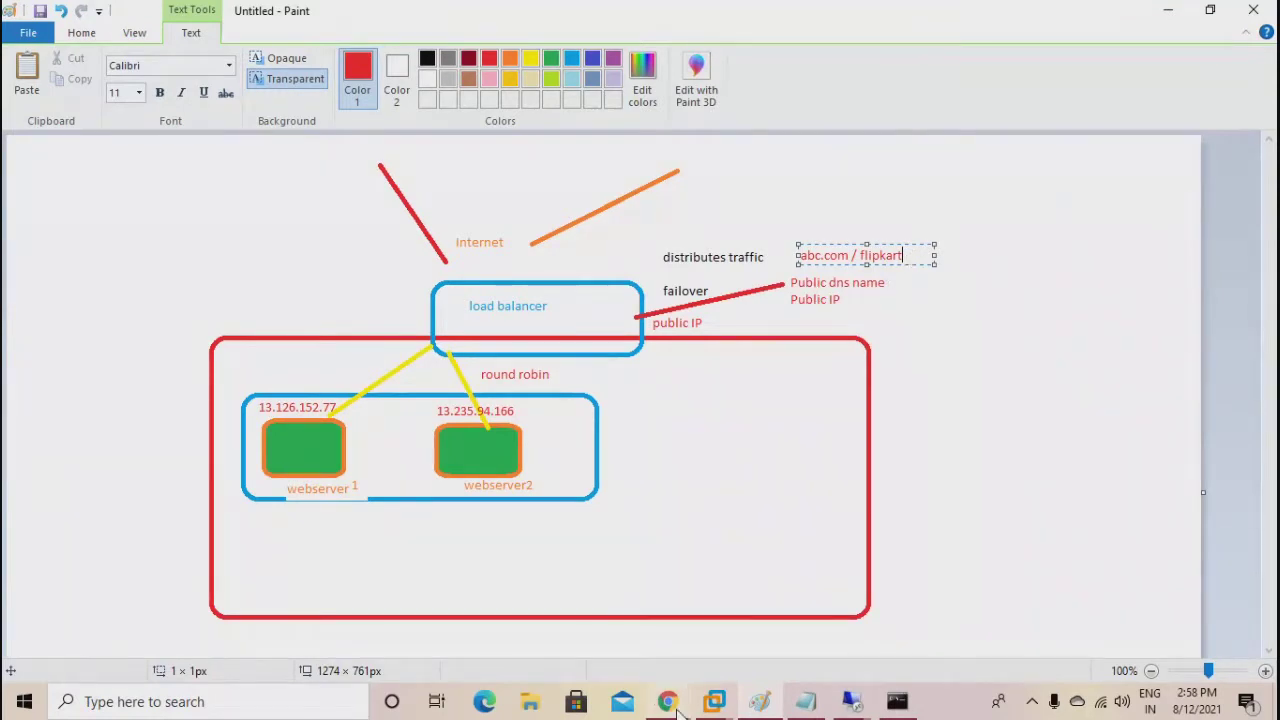
Switch to Chrome, reload the load balancer's page twice and select its whole address.
{"action": "mouse_move", "coordinate": [677, 708]}
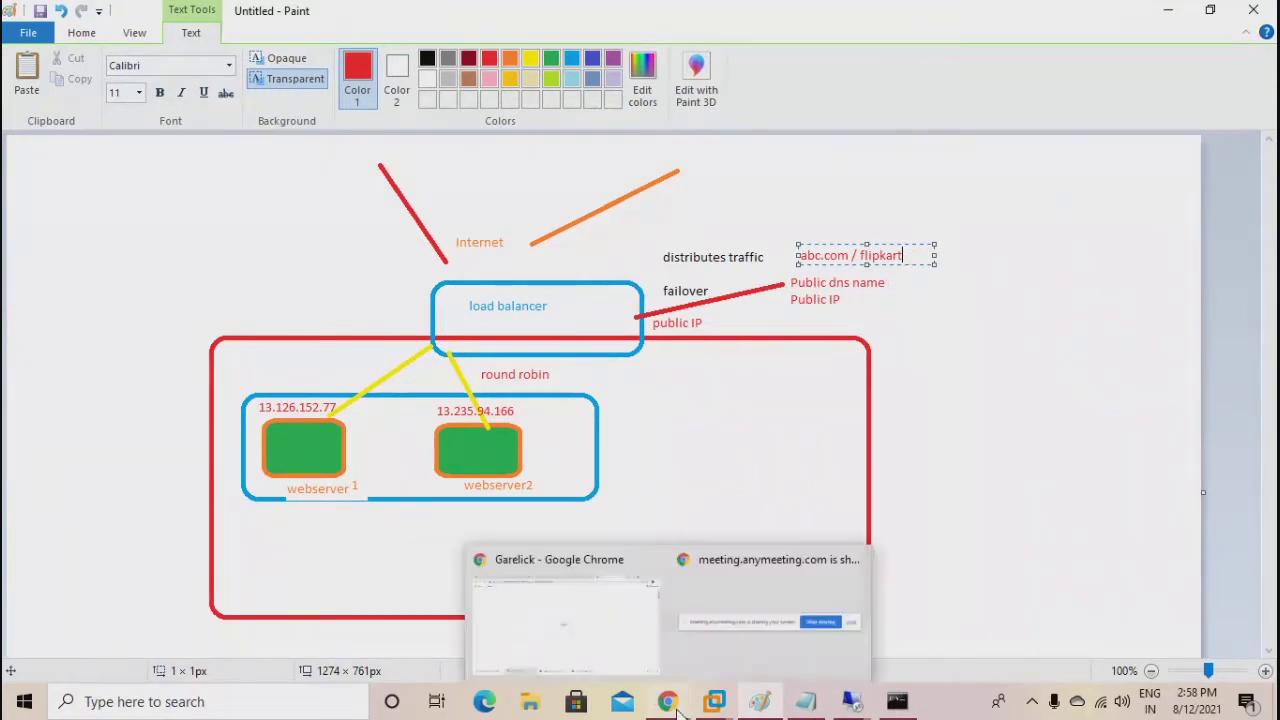
{"action": "left_click", "coordinate": [630, 634]}
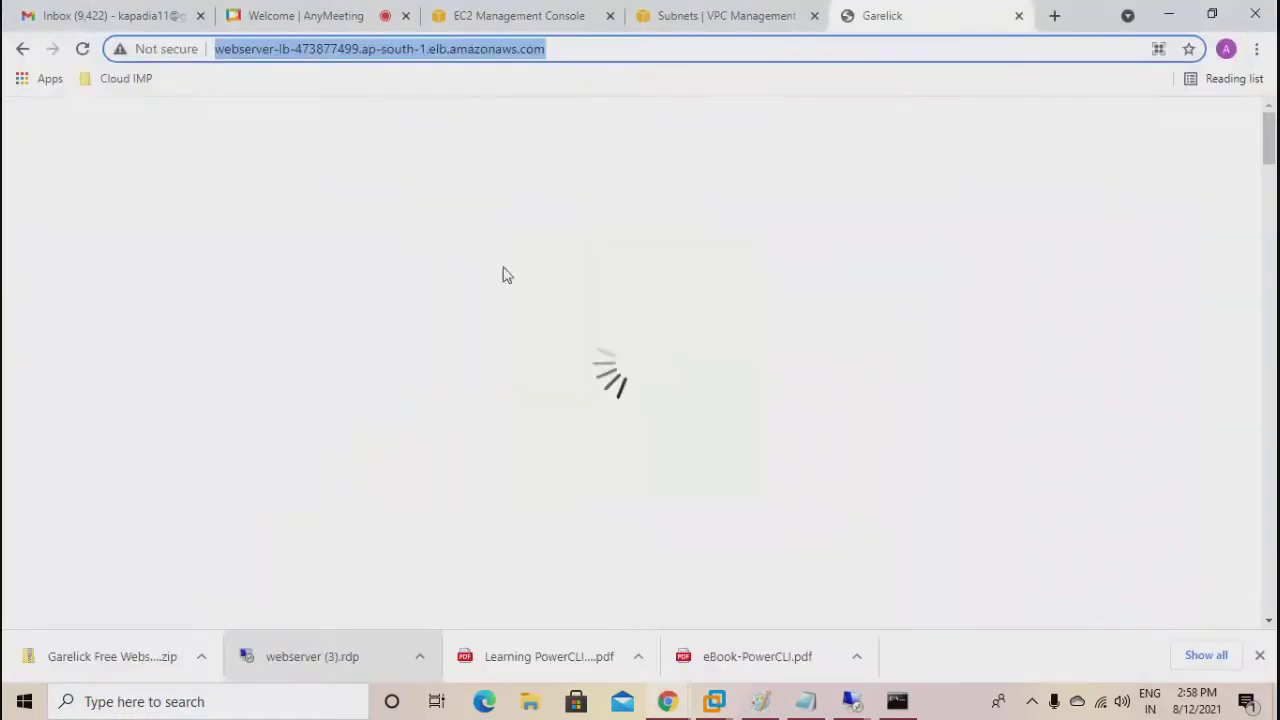
{"action": "left_click", "coordinate": [83, 50]}
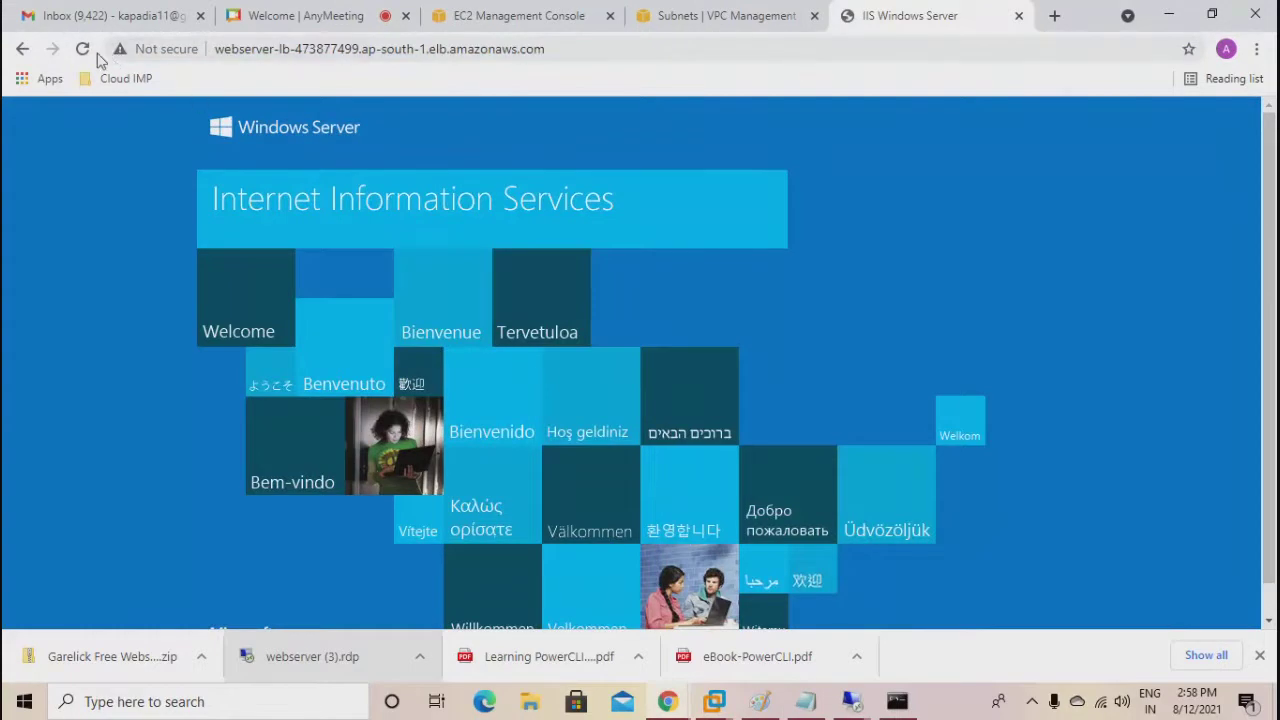
{"action": "left_click", "coordinate": [82, 52]}
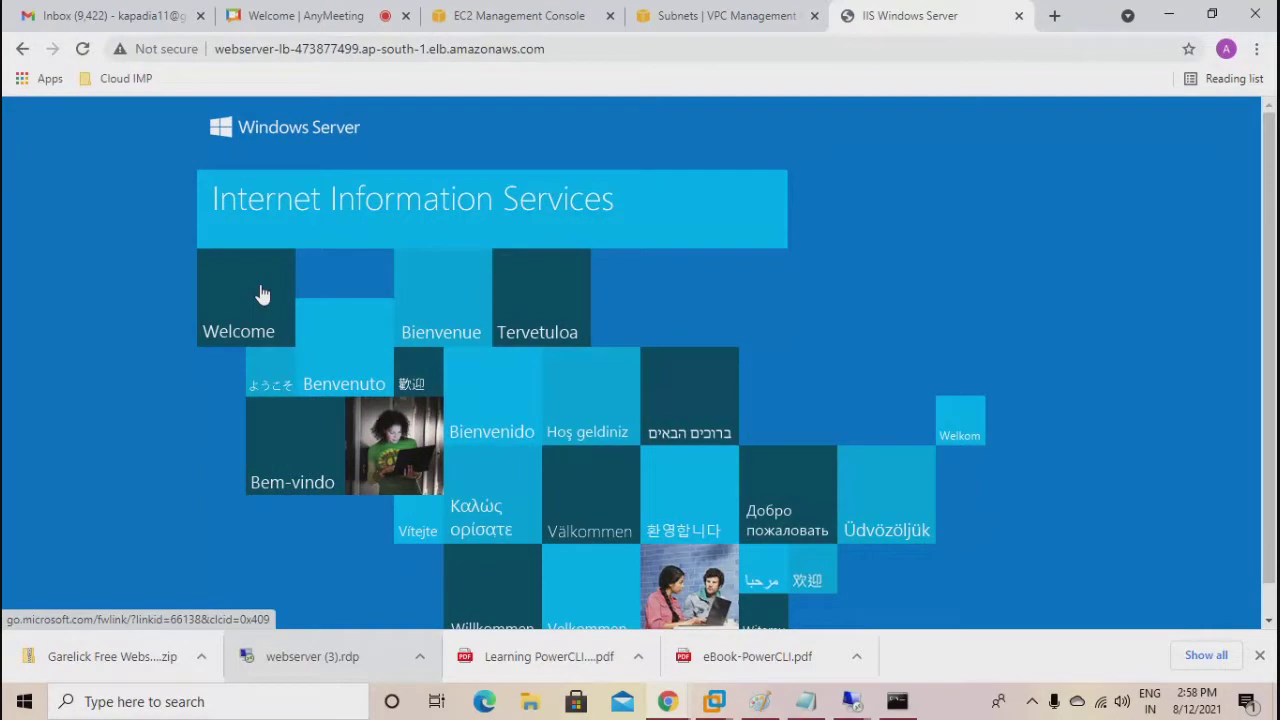
{"action": "left_click", "coordinate": [561, 48]}
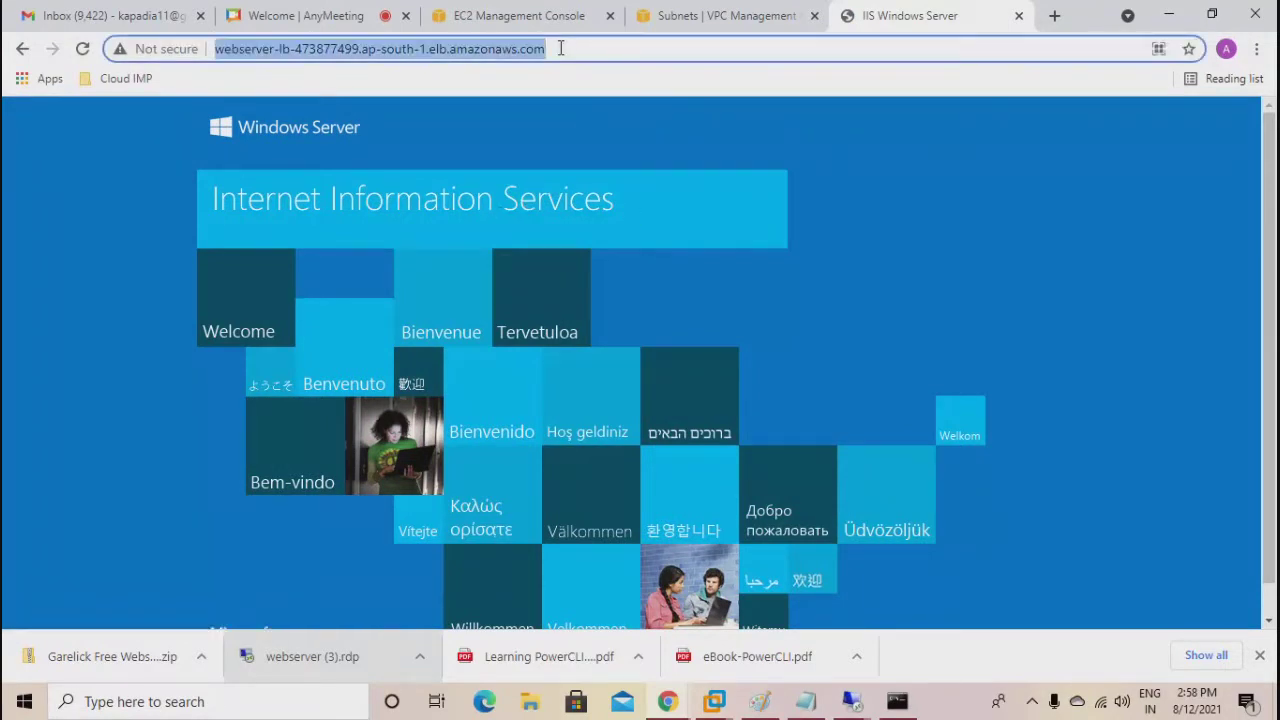
Rerun nslookup on the load balancer's DNS name in Command Prompt and highlight the start of the nslookup command.
{"action": "left_click", "coordinate": [897, 701]}
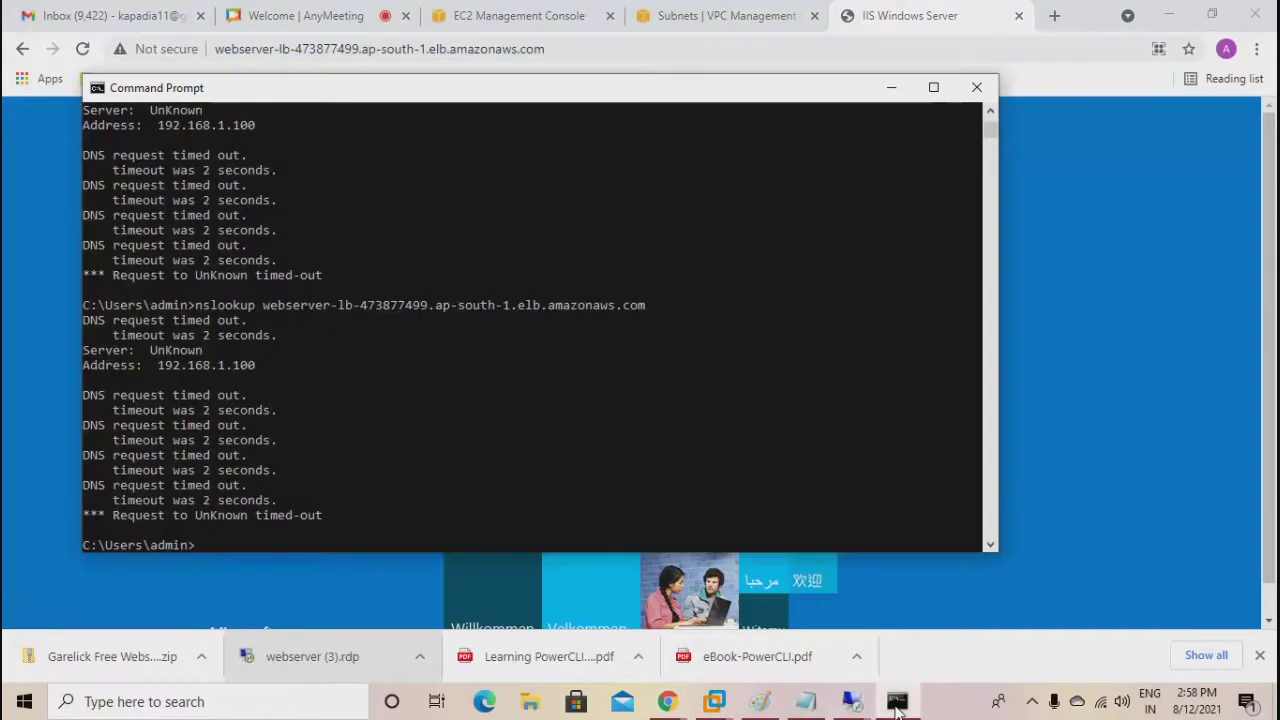
{"action": "key", "text": "Up"}
{"action": "key", "text": "Return"}
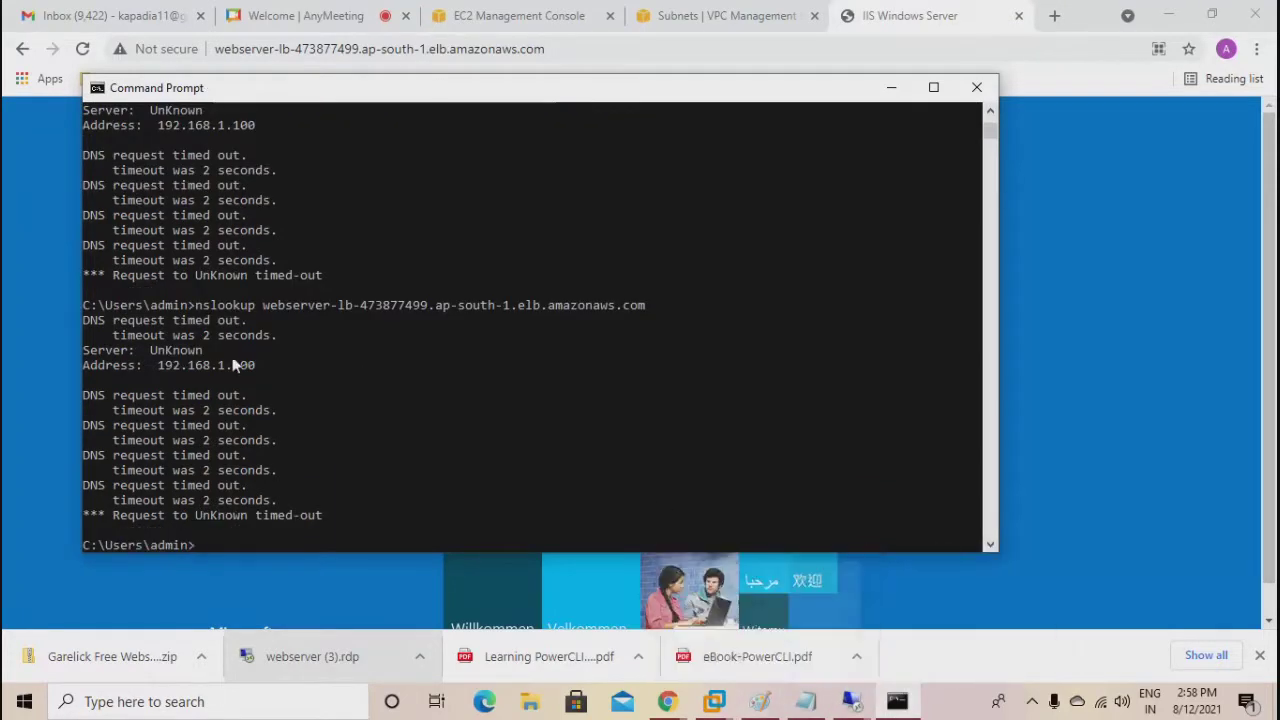
{"action": "left_click", "coordinate": [197, 307]}
{"action": "left_click_drag", "start_coordinate": [241, 306], "coordinate": [277, 313]}
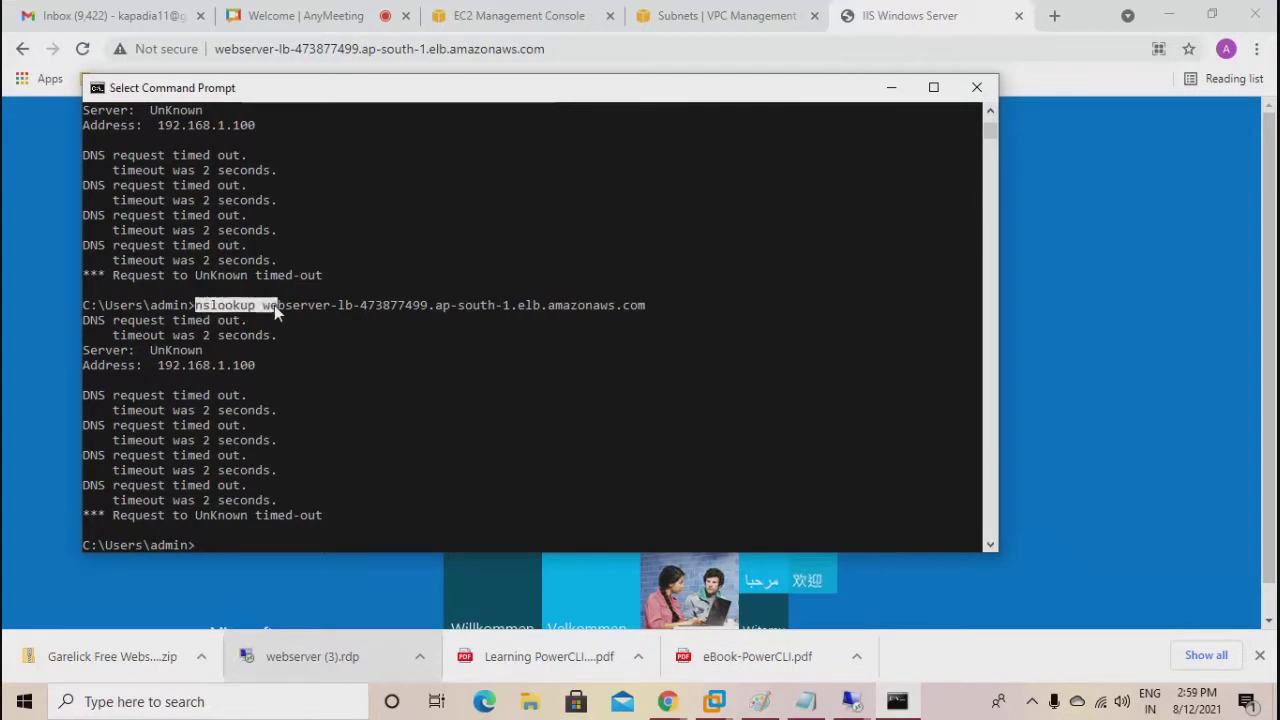
Highlight the full nslookup command, the load balancer's DNS name and the server address in Command Prompt to examine the lookup.
{"action": "left_click_drag", "start_coordinate": [274, 305], "coordinate": [648, 311]}
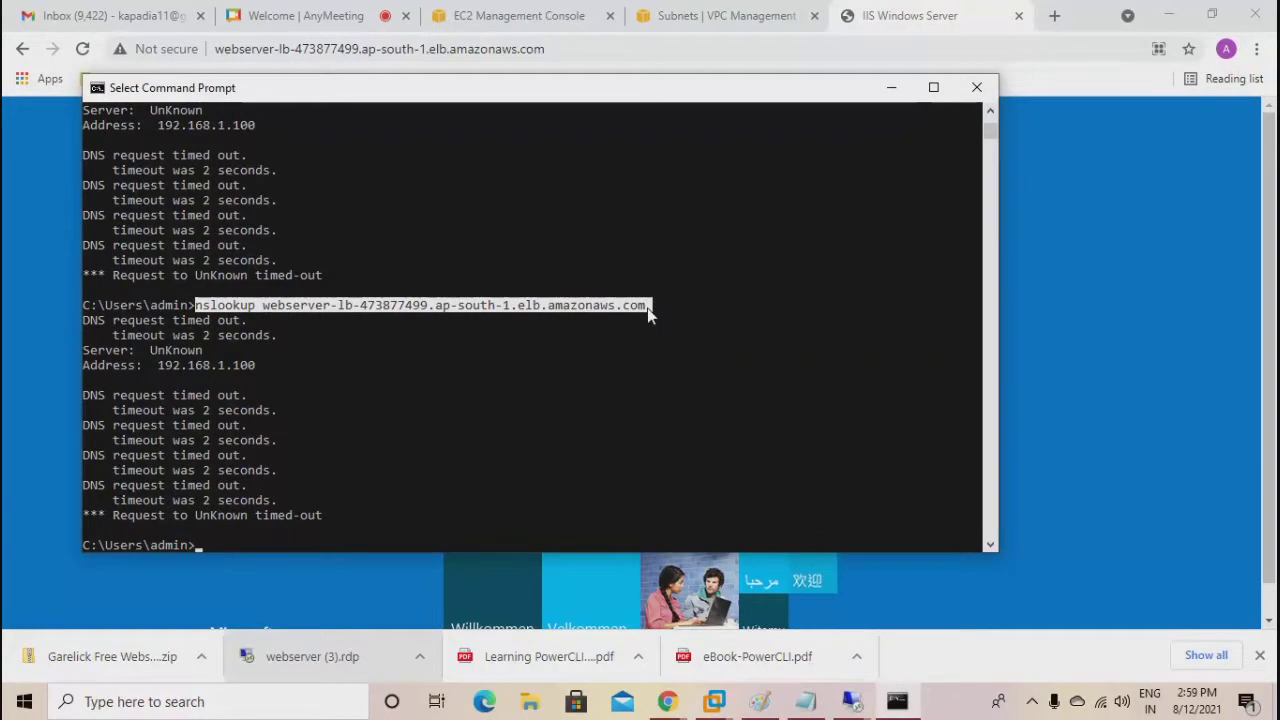
{"action": "left_click", "coordinate": [648, 310]}
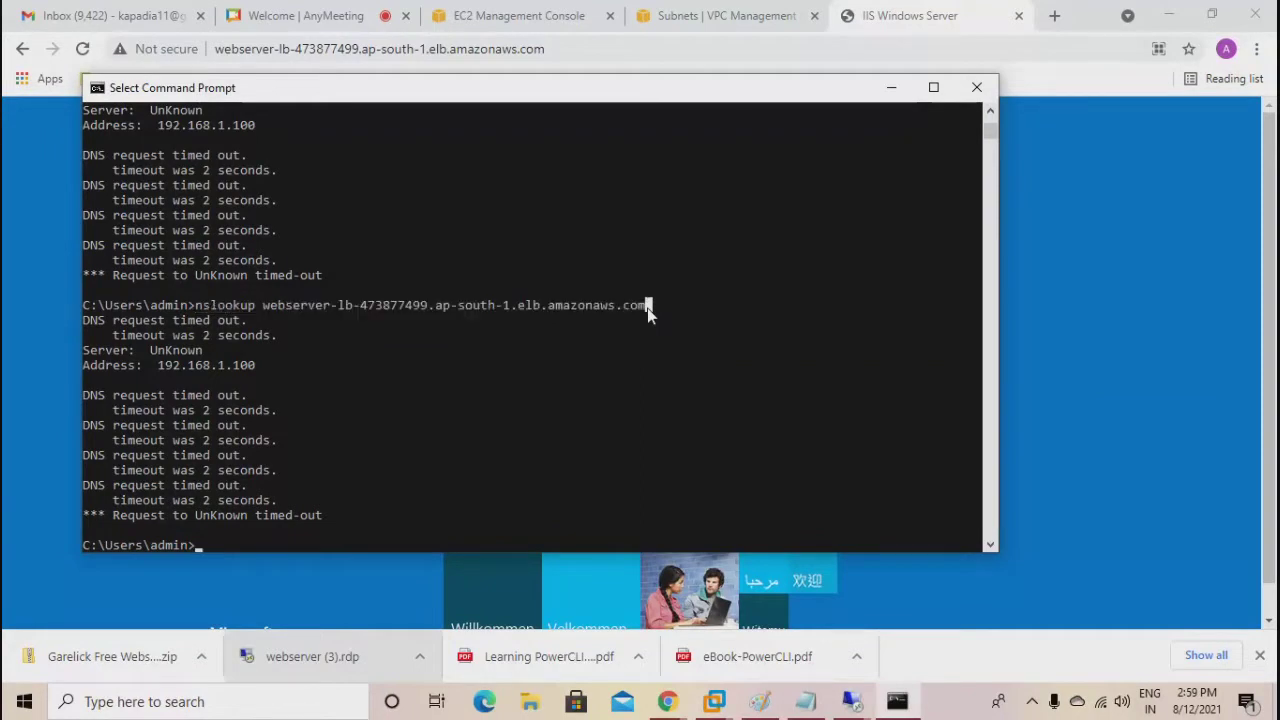
{"action": "left_click_drag", "start_coordinate": [265, 313], "coordinate": [645, 316]}
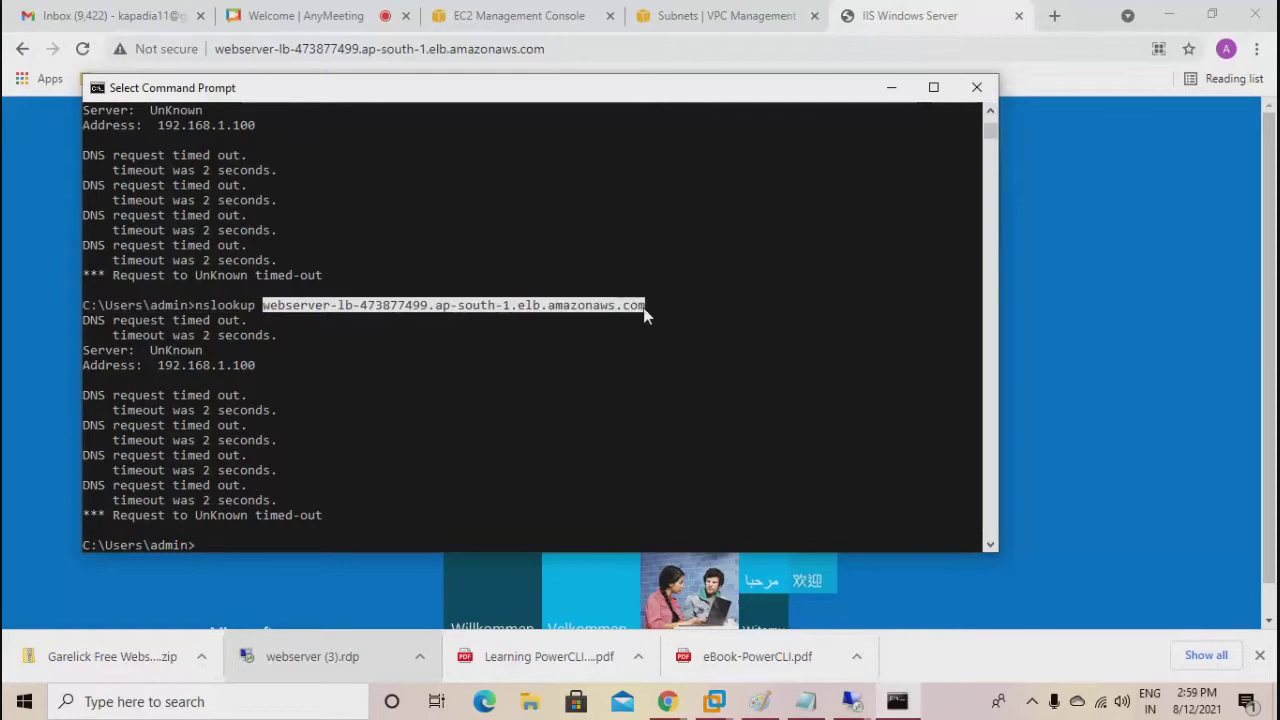
{"action": "left_click_drag", "start_coordinate": [199, 314], "coordinate": [249, 309]}
{"action": "left_click", "coordinate": [266, 308]}
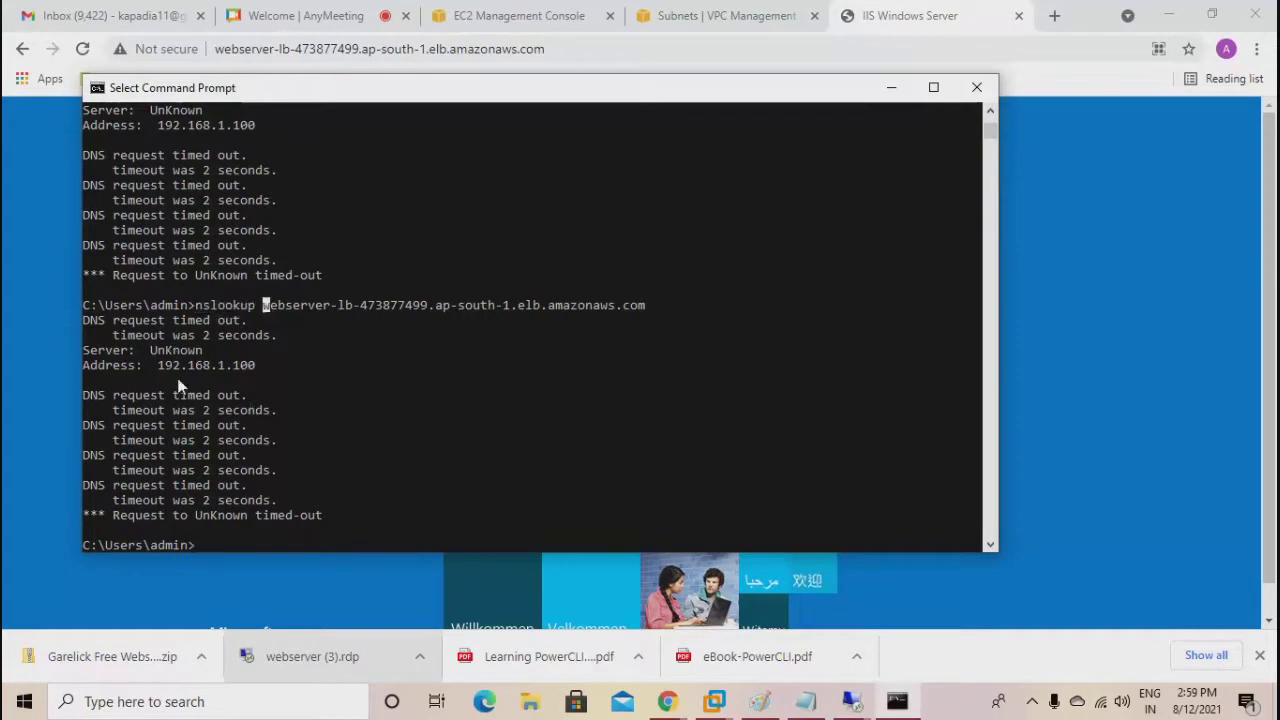
{"action": "left_click_drag", "start_coordinate": [156, 367], "coordinate": [255, 371]}
{"action": "left_click_drag", "start_coordinate": [207, 375], "coordinate": [5, 612]}
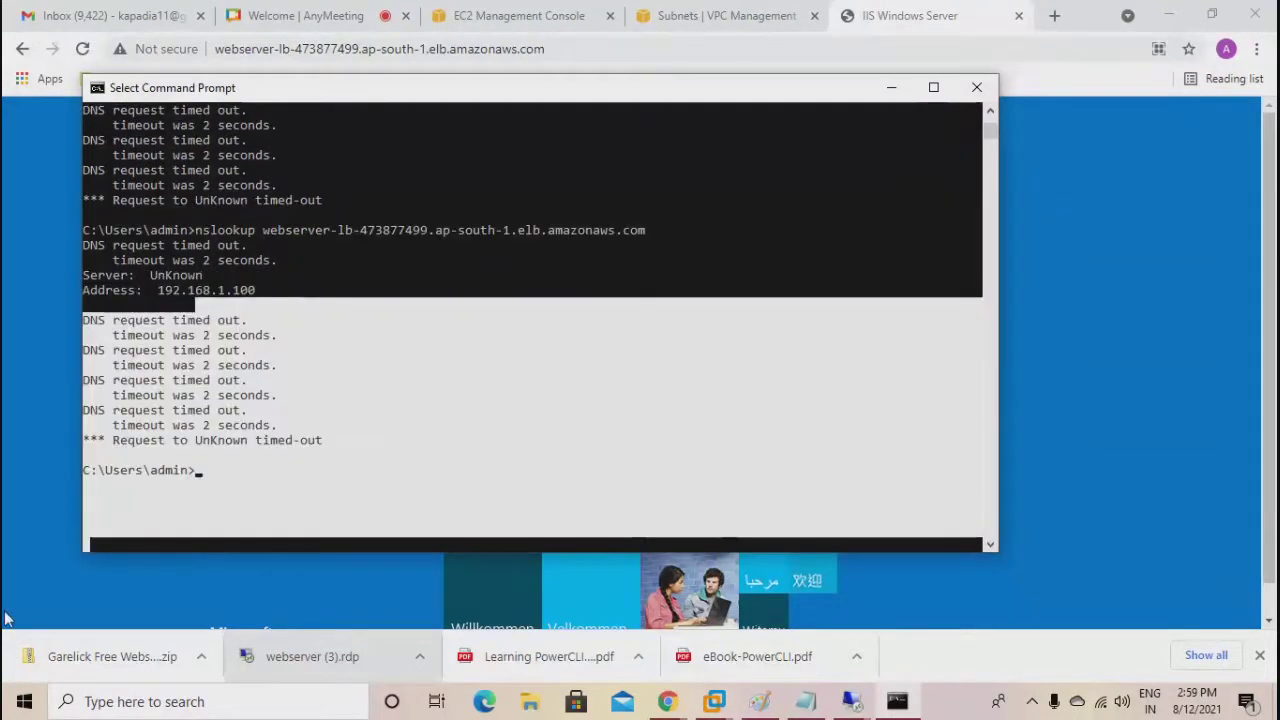
{"action": "left_click", "coordinate": [207, 514]}
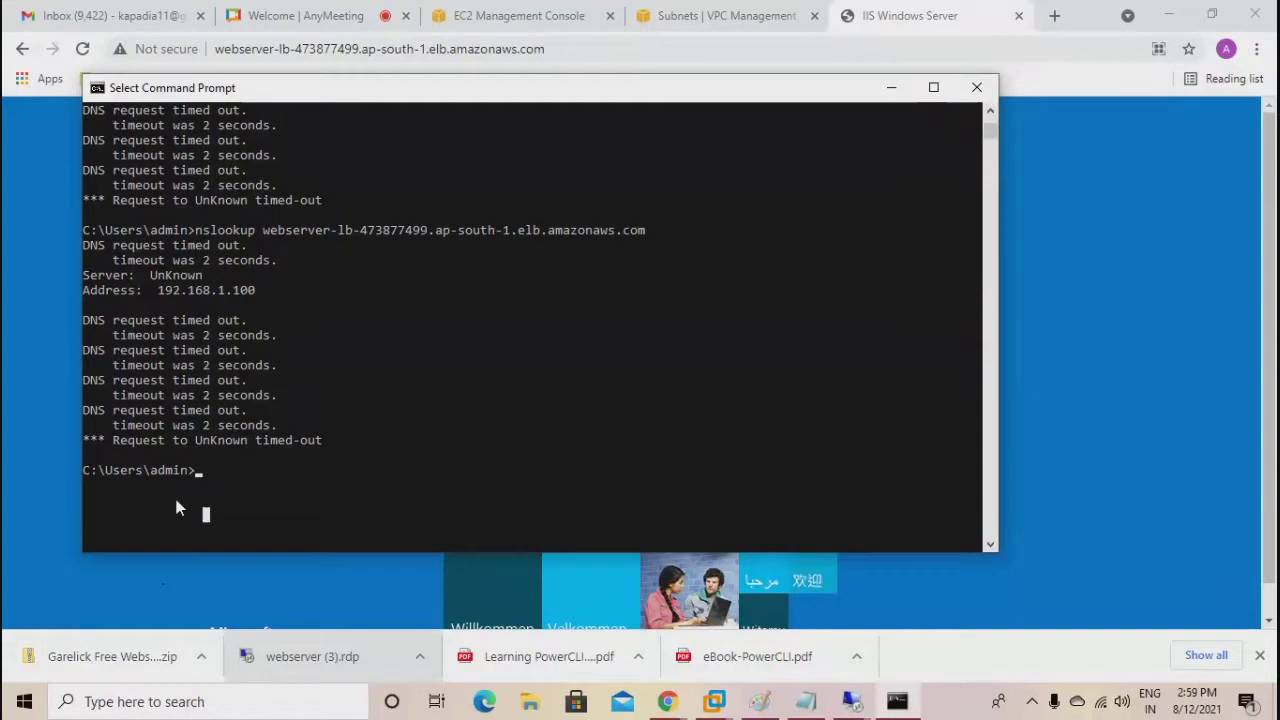
{"action": "left_click", "coordinate": [122, 473]}
{"action": "left_click", "coordinate": [95, 470]}
{"action": "left_click", "coordinate": [118, 471]}
{"action": "left_click", "coordinate": [145, 514]}
{"action": "key", "text": "Escape"}
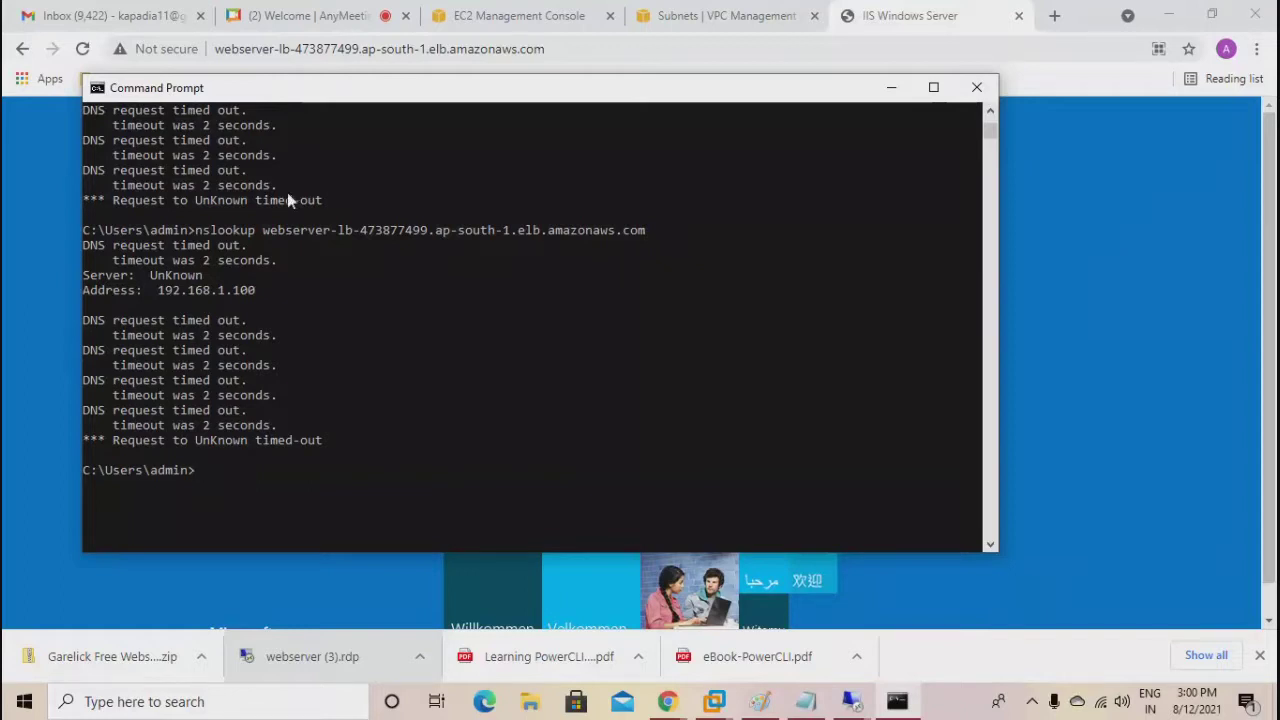
Show the AnyMeeting side panel in Chrome and copy the IP address 35.154.236.166 from the latest chat message.
{"action": "left_click", "coordinate": [298, 15]}
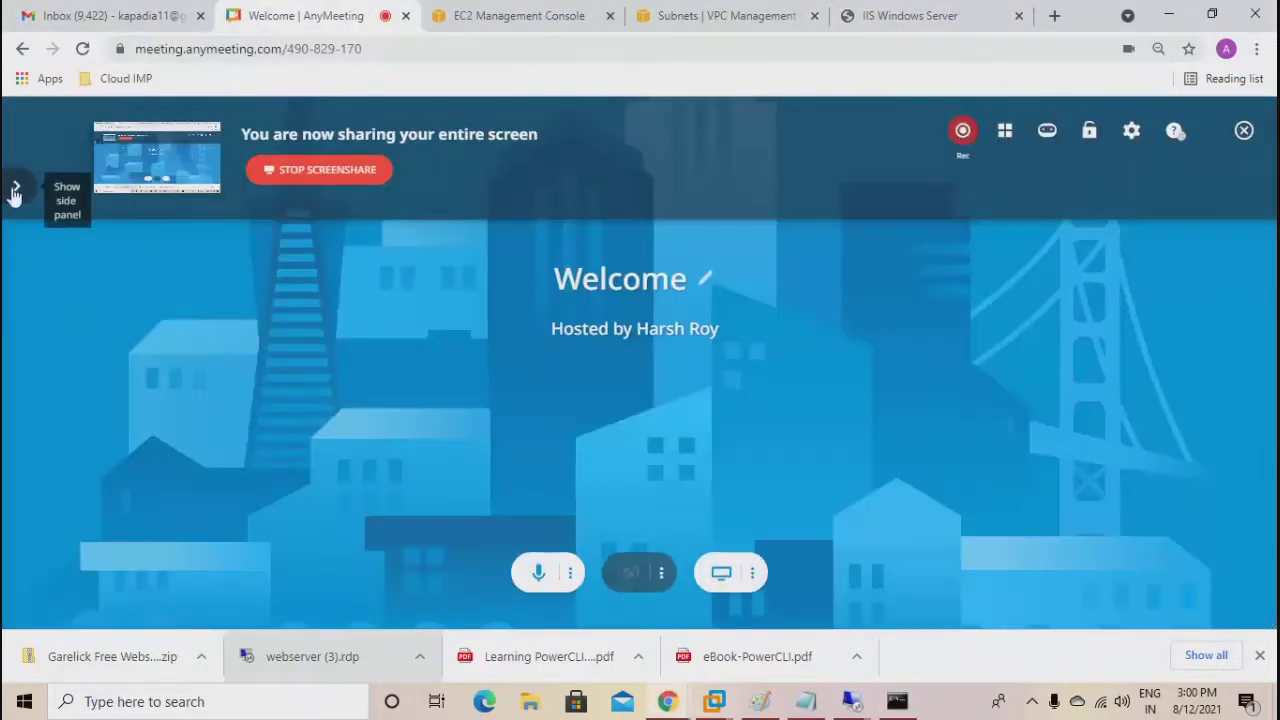
{"action": "left_click", "coordinate": [16, 189]}
{"action": "left_click_drag", "start_coordinate": [72, 441], "coordinate": [153, 441]}
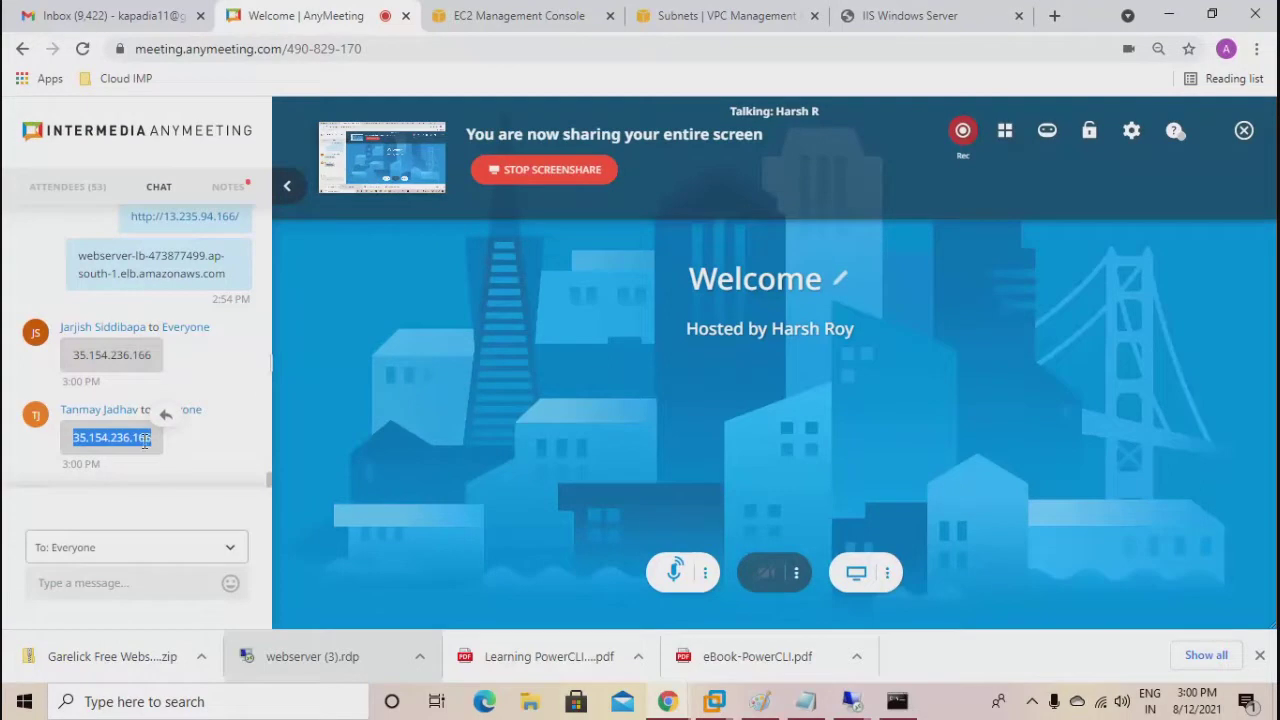
{"action": "right_click", "coordinate": [130, 444]}
{"action": "left_click", "coordinate": [160, 452]}
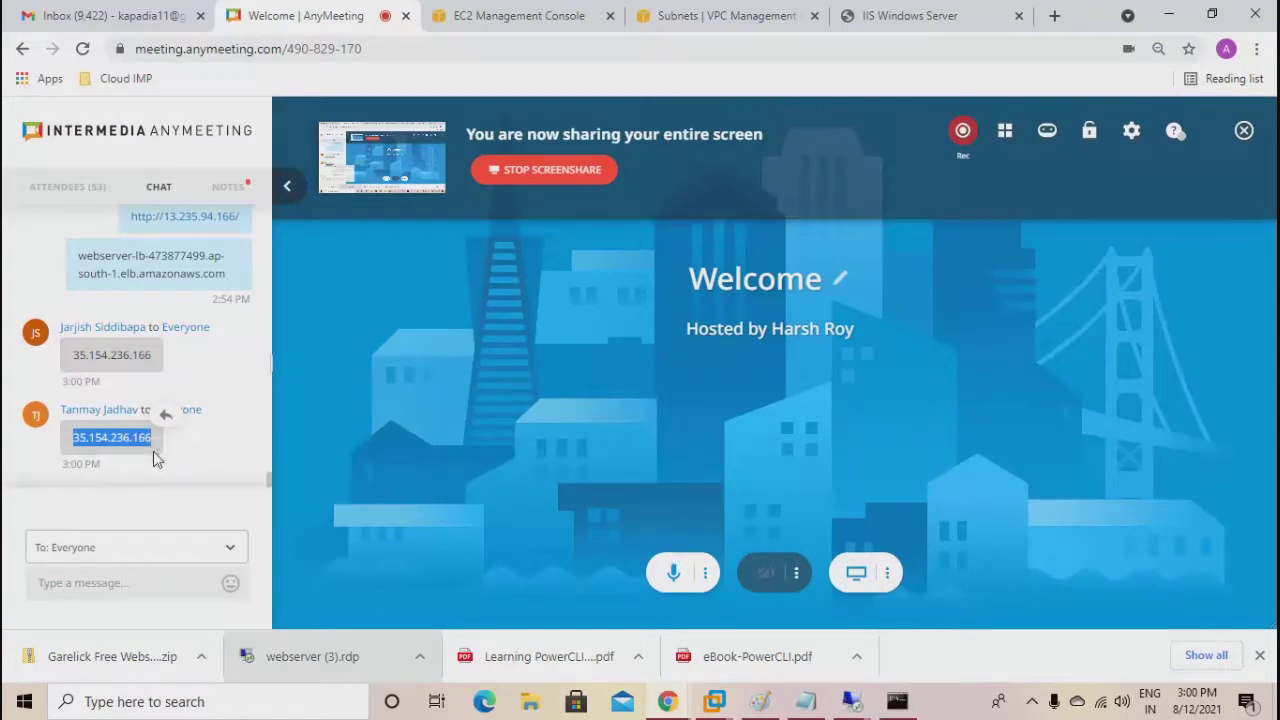
Load the copied IP address 35.154.236.166 in the load balancer page's tab and reload the page twice.
{"action": "left_click", "coordinate": [923, 18]}
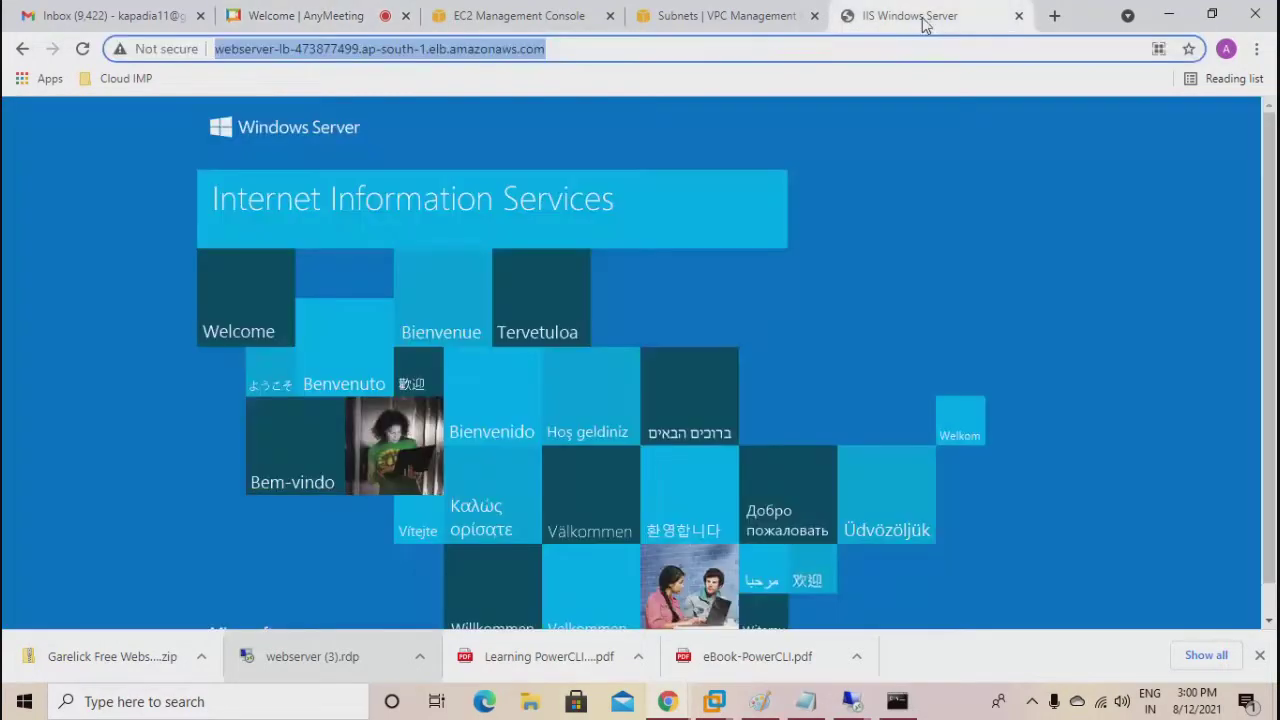
{"action": "right_click", "coordinate": [405, 57]}
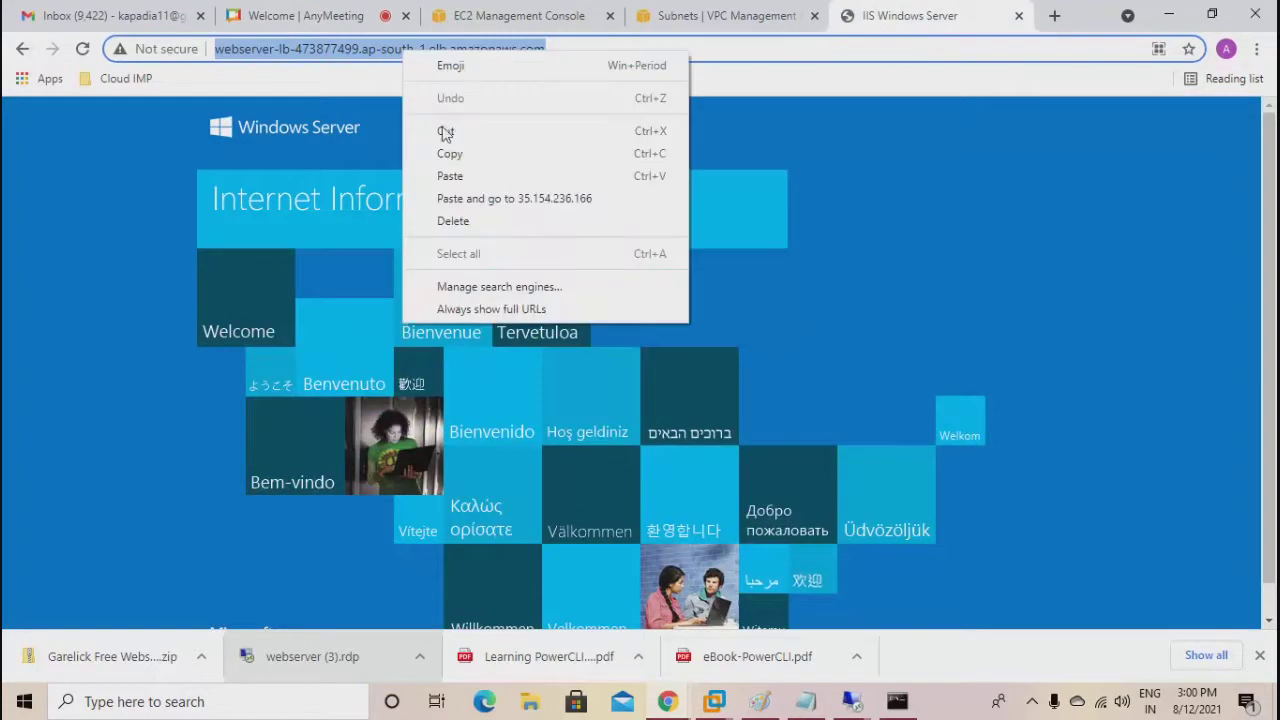
{"action": "left_click", "coordinate": [465, 197]}
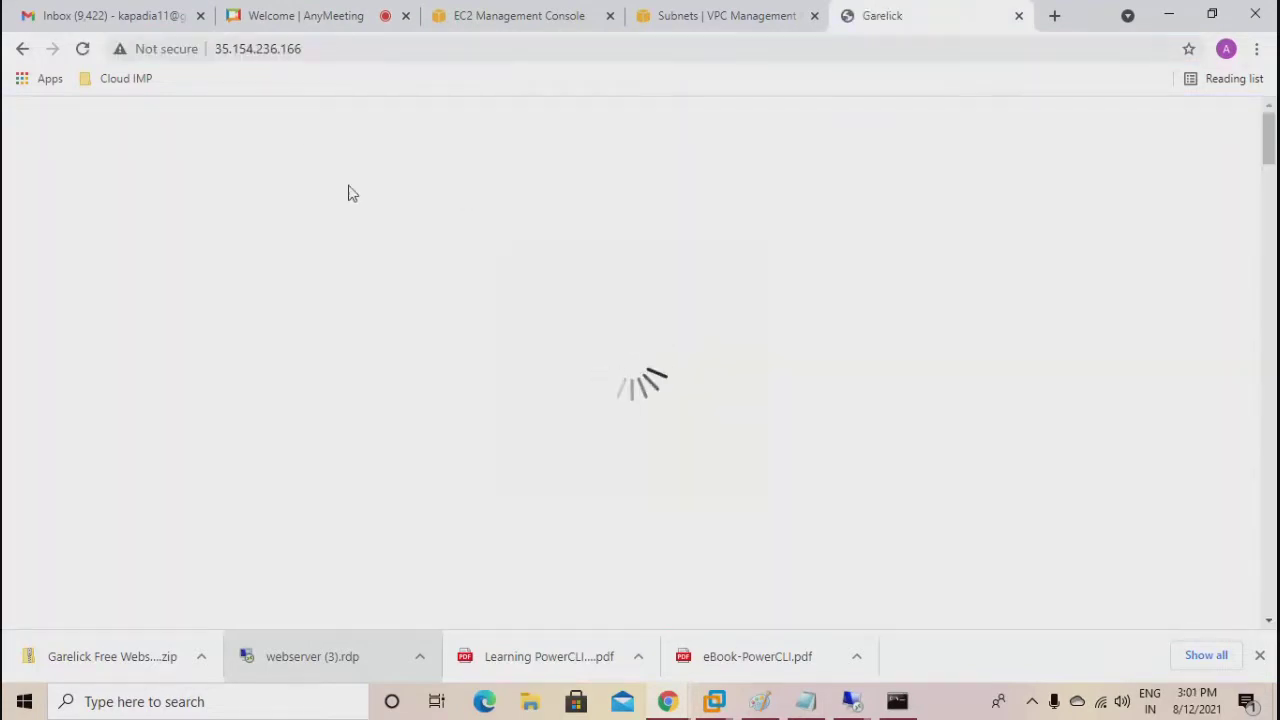
{"action": "left_click_drag", "start_coordinate": [216, 49], "coordinate": [303, 49]}
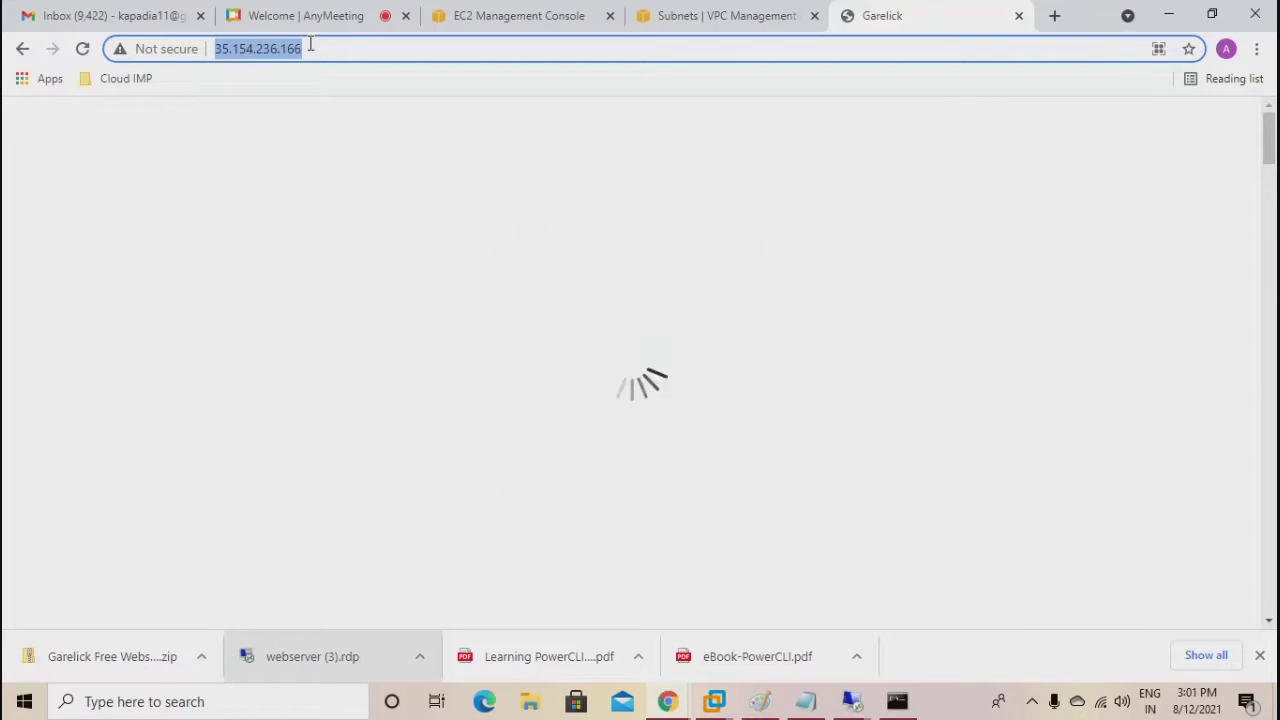
{"action": "left_click", "coordinate": [84, 52]}
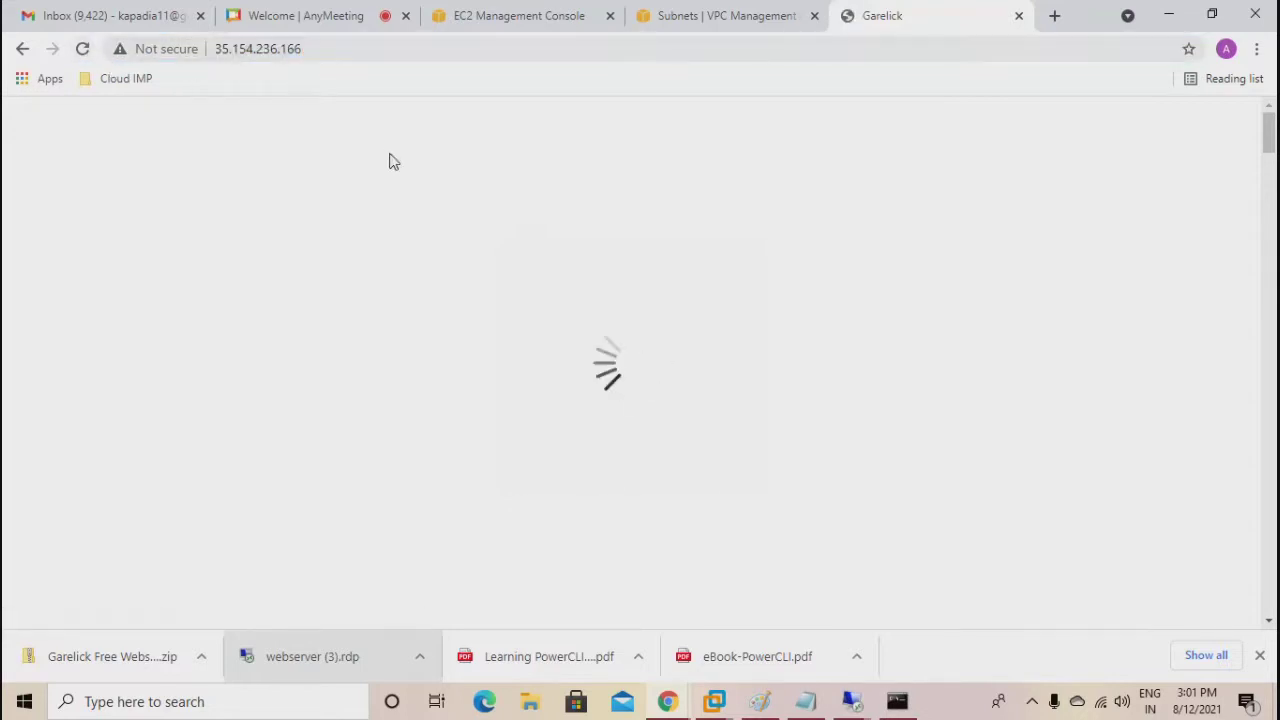
{"action": "left_click", "coordinate": [325, 51]}
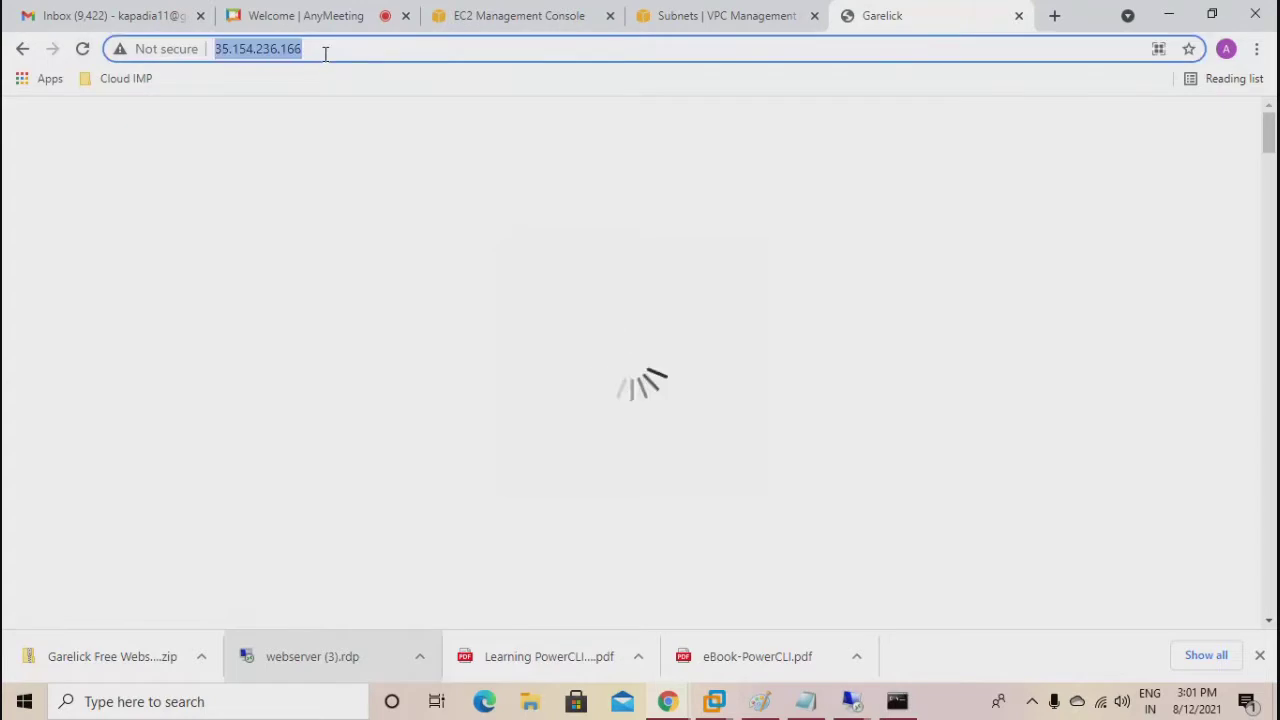
{"action": "key", "text": "Return"}
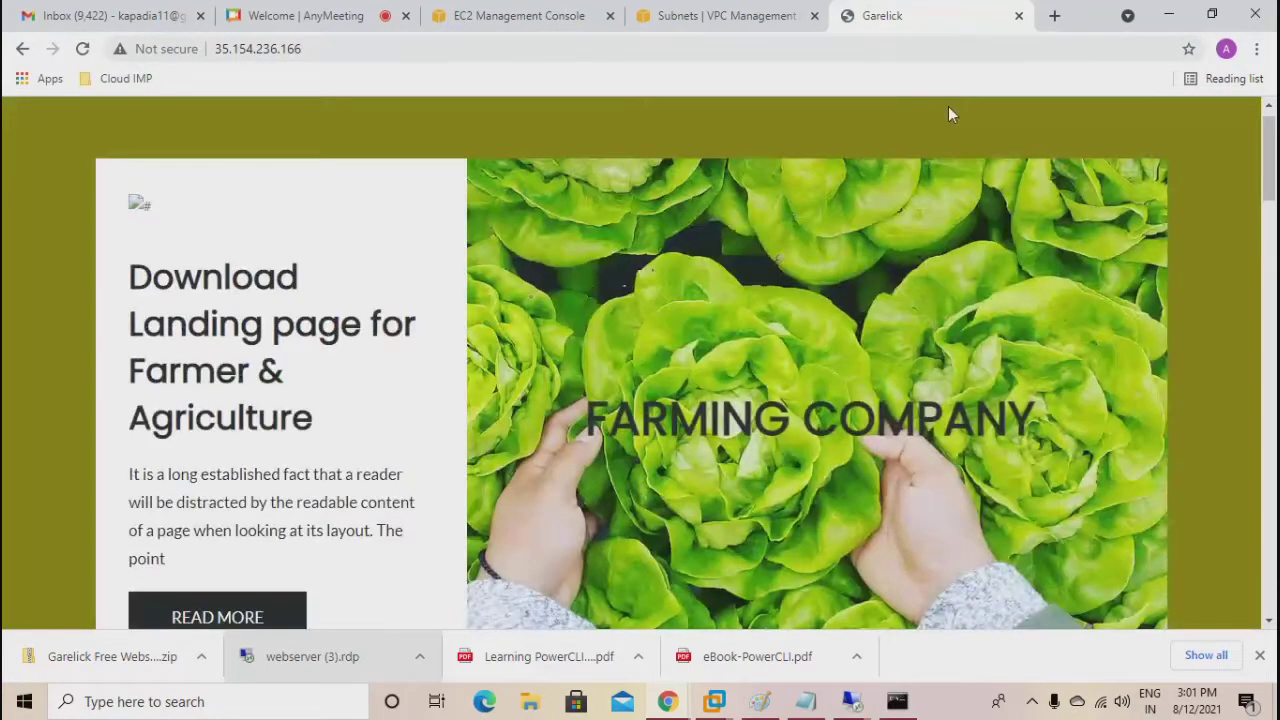
Open a new Incognito window and load the copied IP address 35.154.236.166 in it.
{"action": "left_click", "coordinate": [1256, 48]}
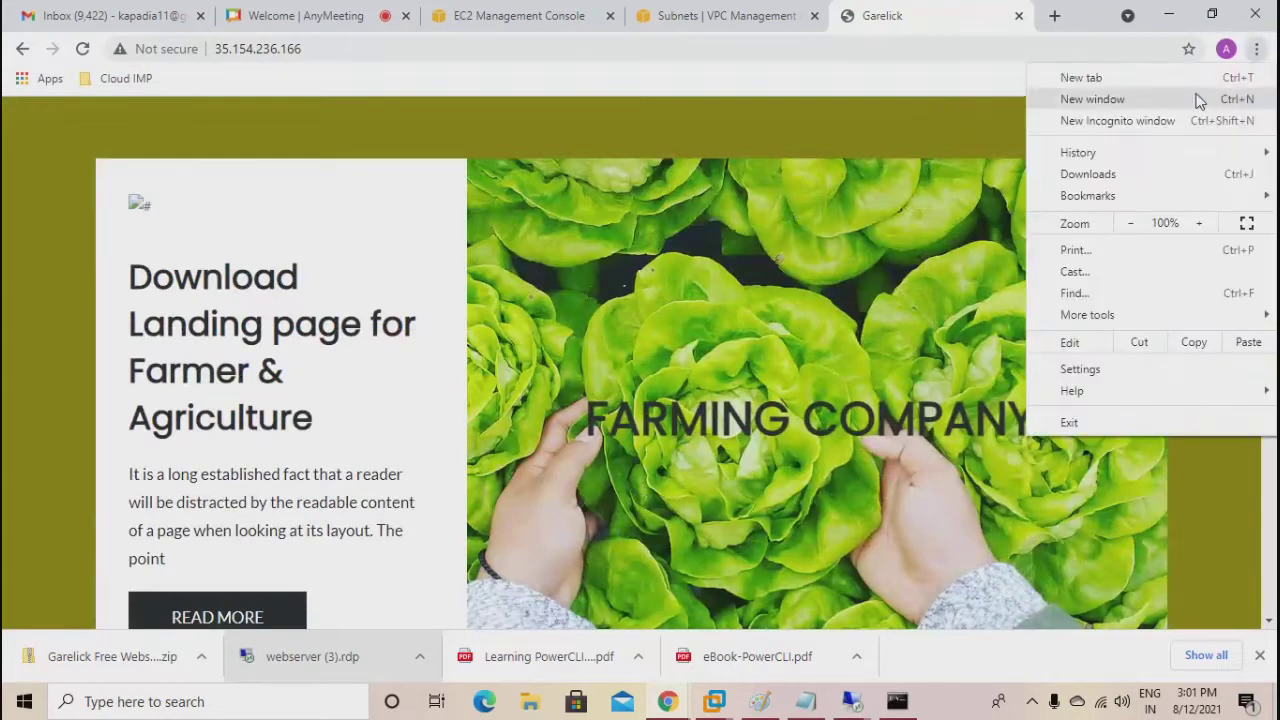
{"action": "left_click", "coordinate": [1119, 120]}
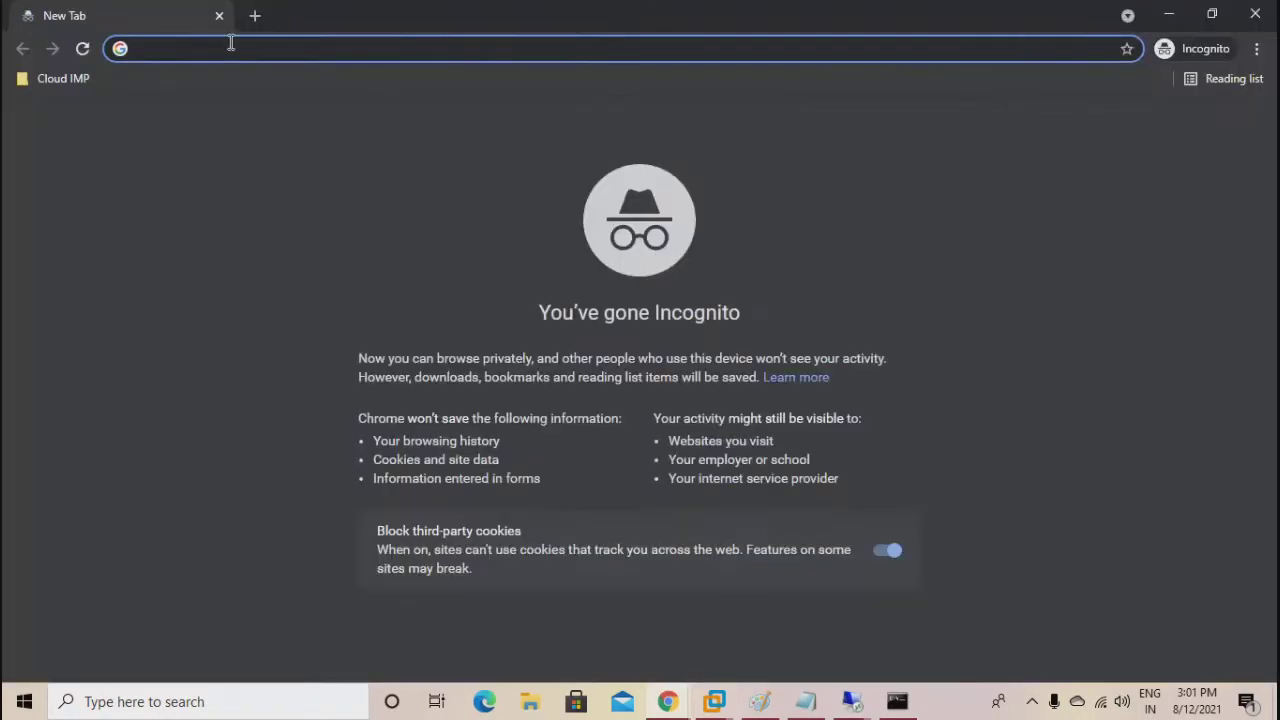
{"action": "right_click", "coordinate": [230, 48]}
{"action": "left_click", "coordinate": [343, 189]}
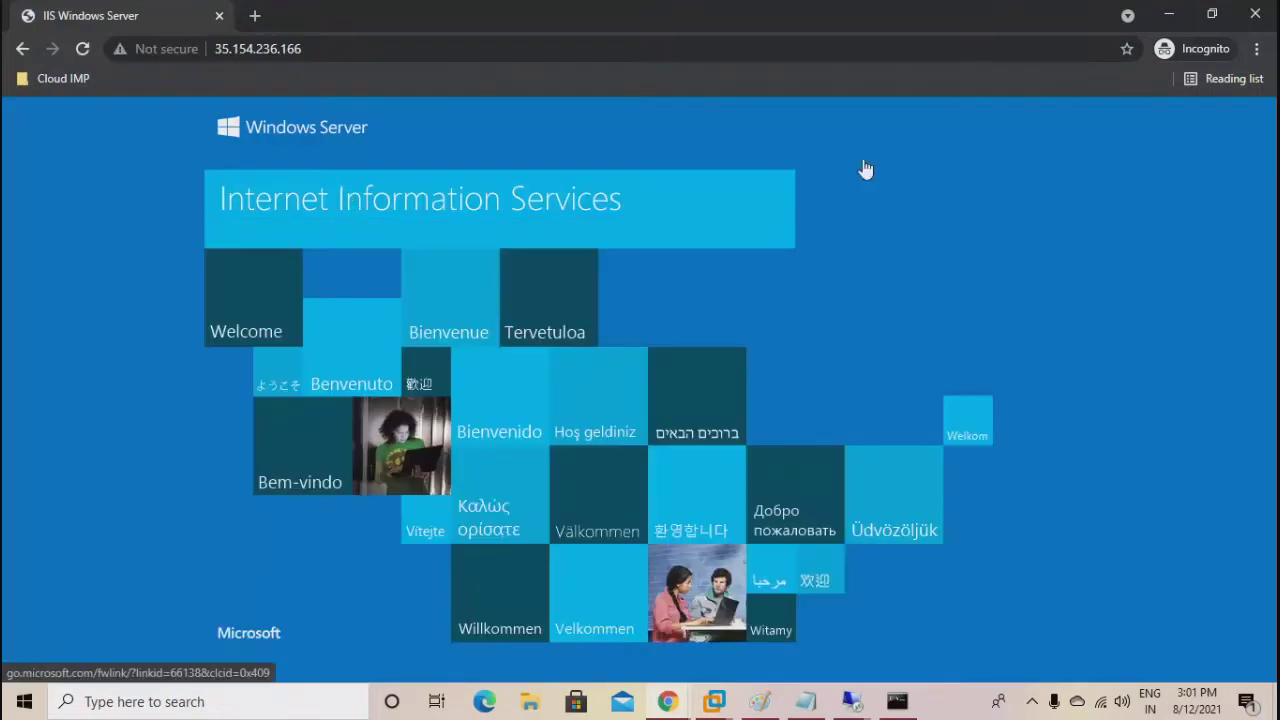
Compare the Incognito page with the regular window's page by floating it over the main window, and close the Incognito window.
{"action": "left_click", "coordinate": [1167, 19]}
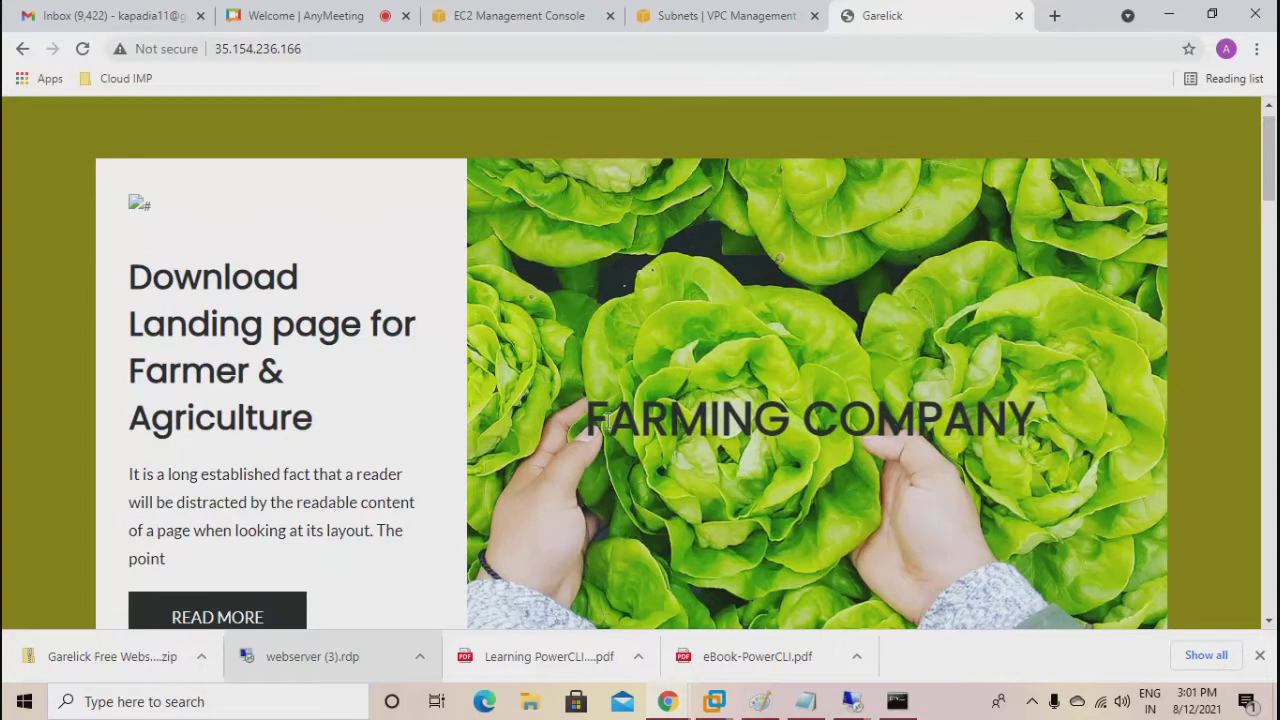
{"action": "mouse_move", "coordinate": [668, 703]}
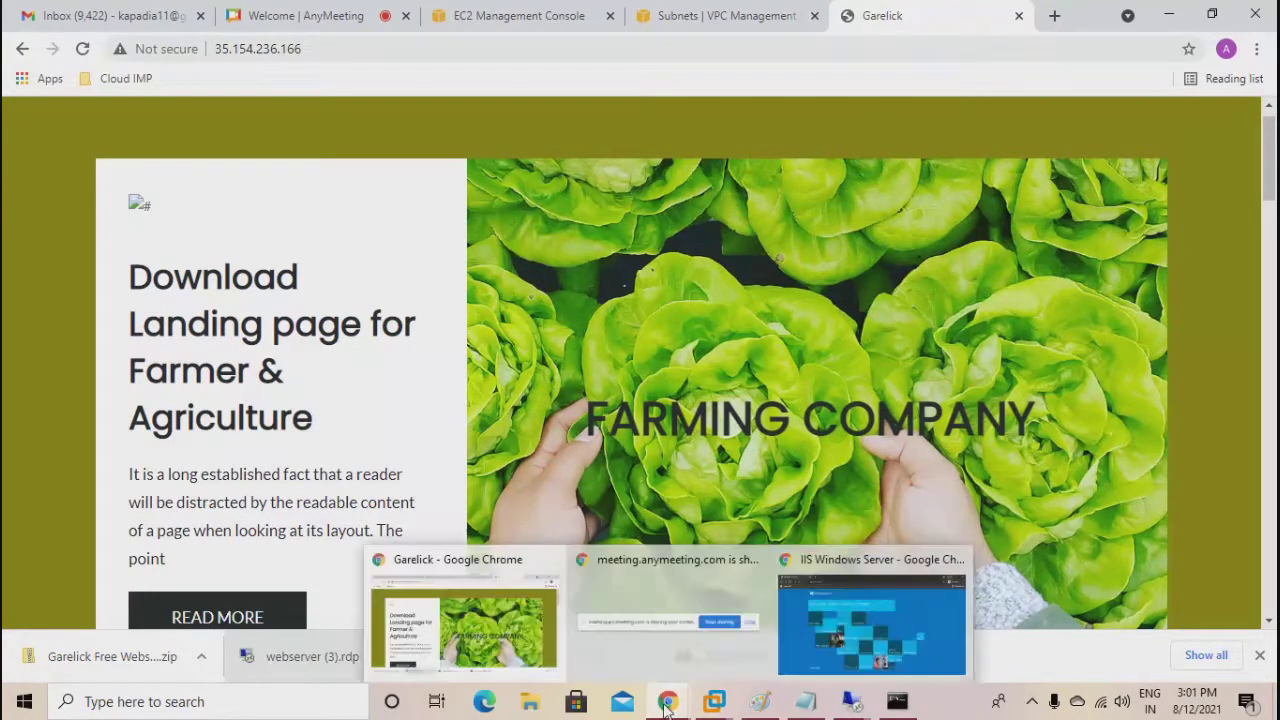
{"action": "left_click", "coordinate": [822, 641]}
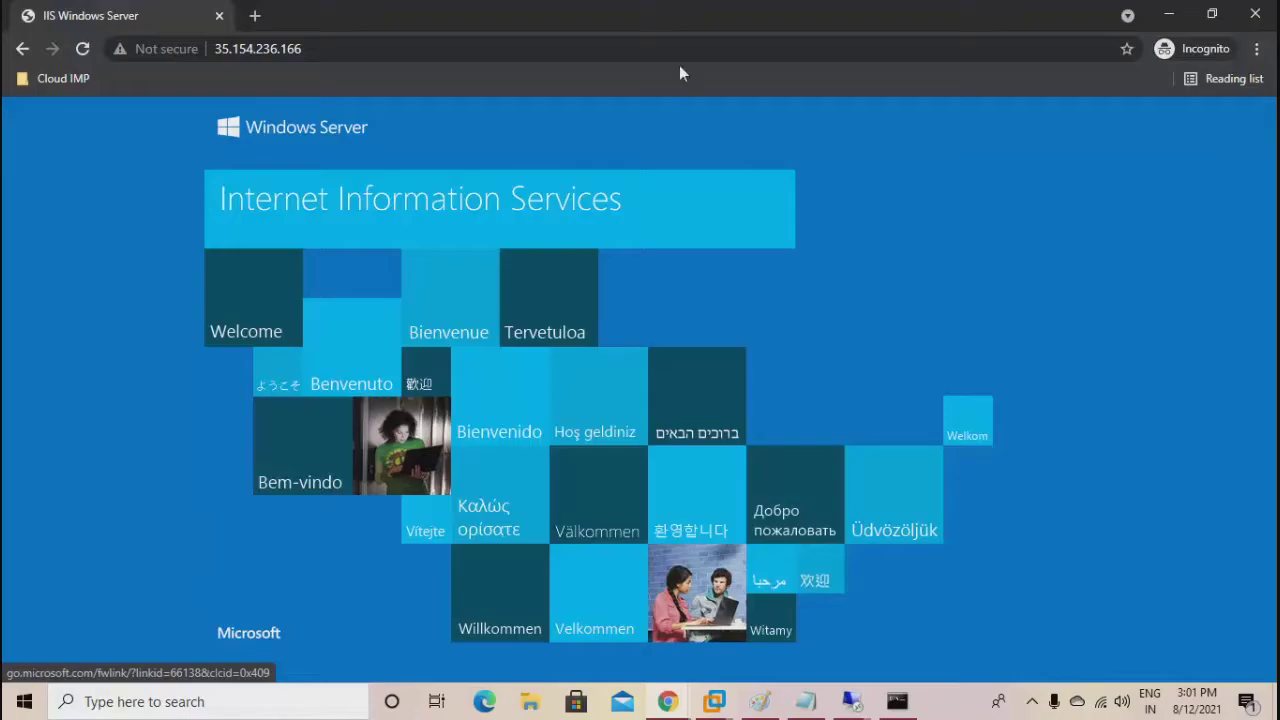
{"action": "double_click", "coordinate": [666, 13]}
{"action": "left_click_drag", "start_coordinate": [679, 24], "coordinate": [850, 107]}
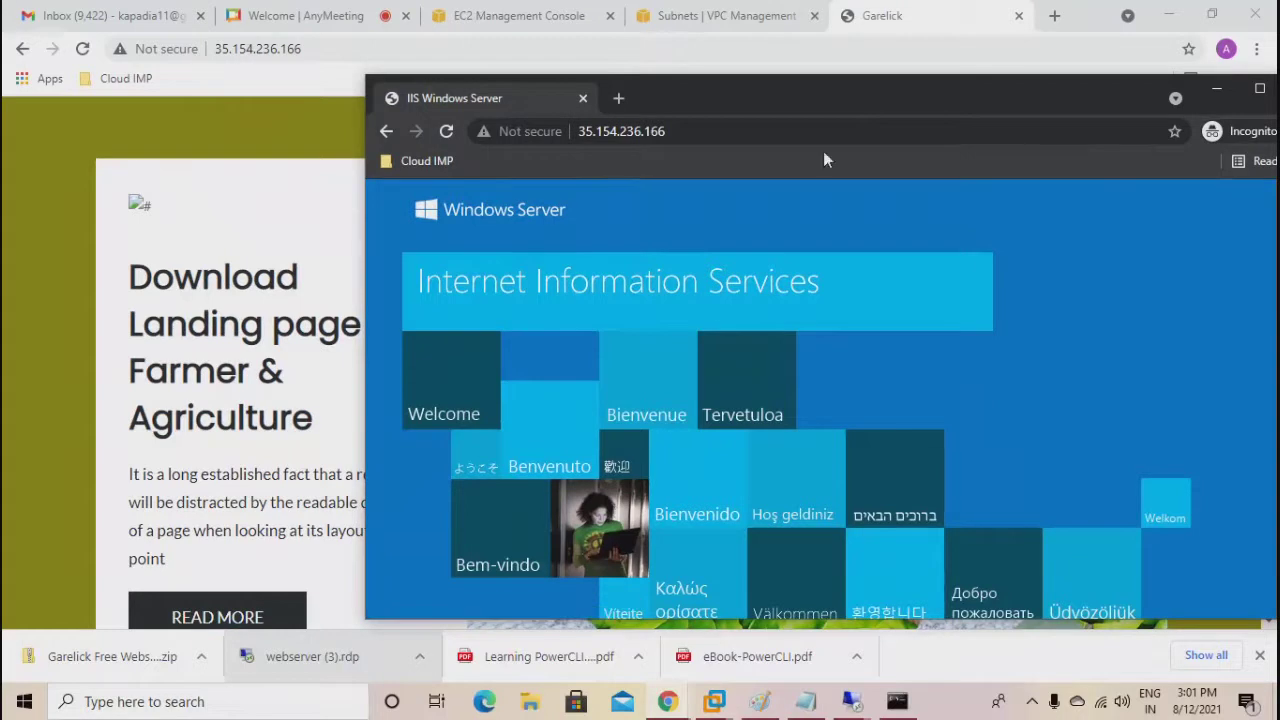
{"action": "left_click_drag", "start_coordinate": [1033, 97], "coordinate": [925, 93]}
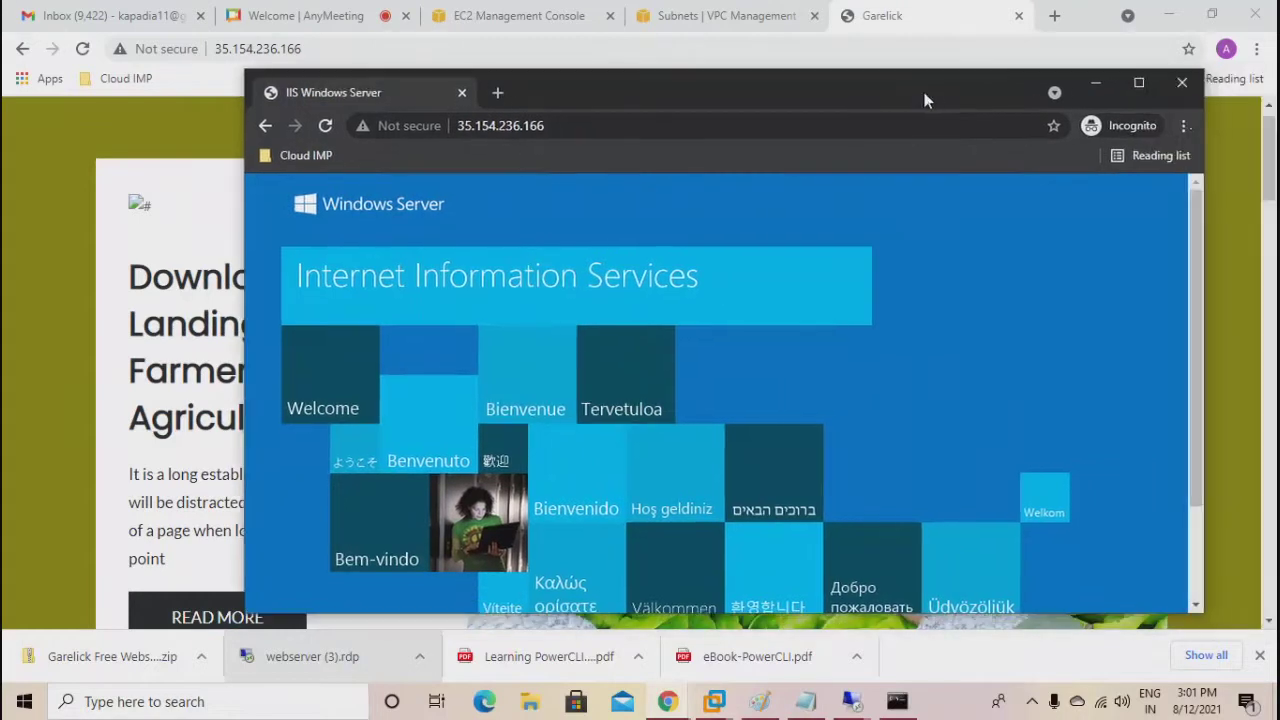
{"action": "left_click", "coordinate": [1183, 90]}
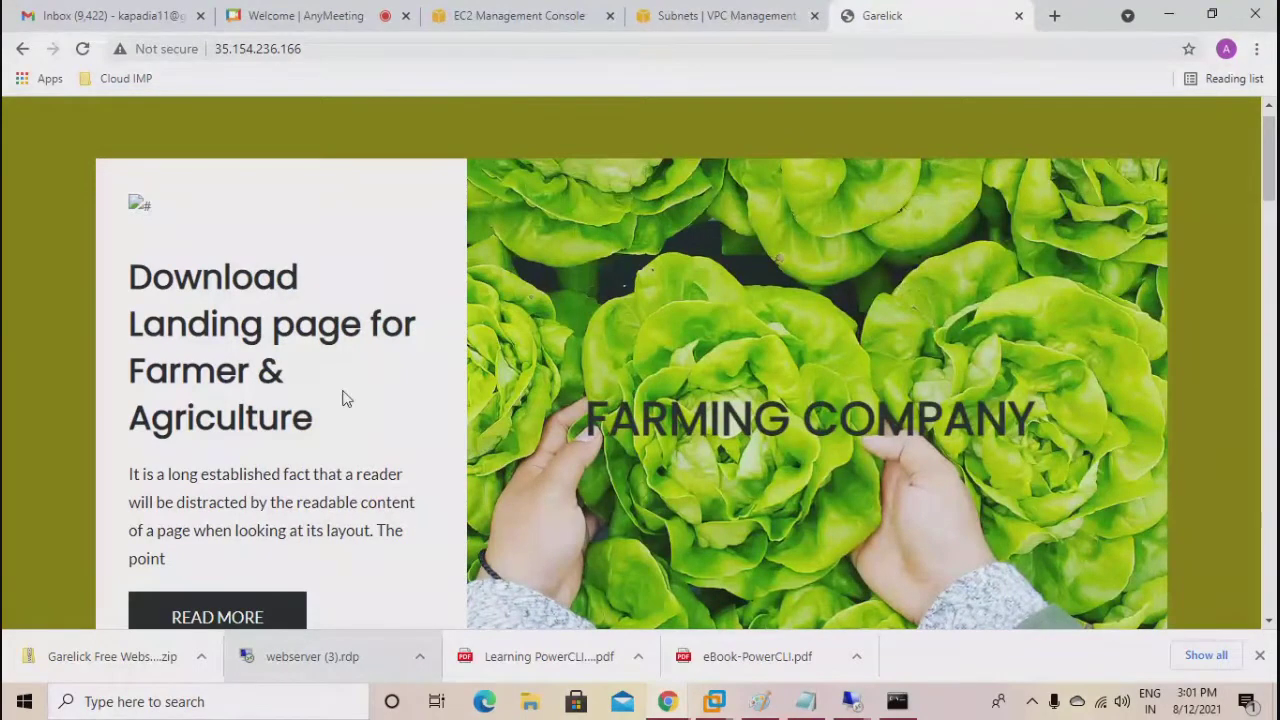
Close the Garelick tab and go from the VPC Subnets page to the EC2 Load Balancers list.
{"action": "left_click", "coordinate": [1019, 16]}
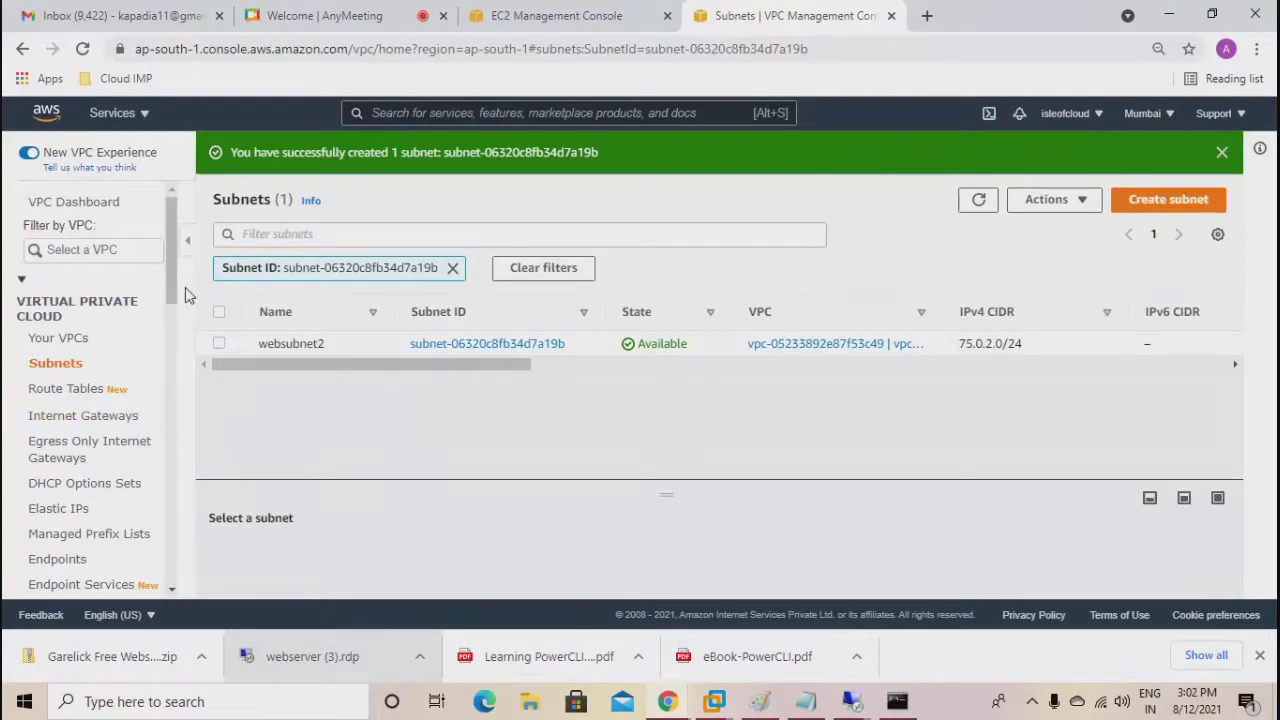
{"action": "left_click_drag", "start_coordinate": [178, 296], "coordinate": [186, 458]}
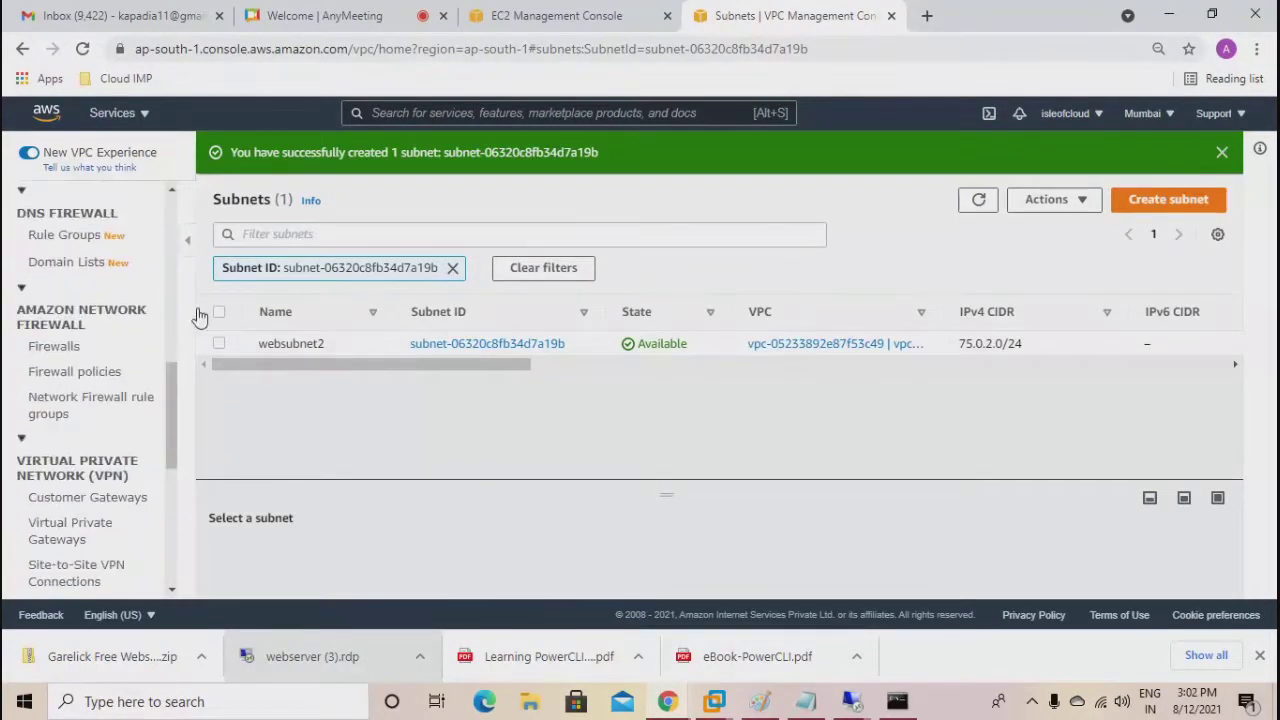
{"action": "left_click", "coordinate": [112, 113]}
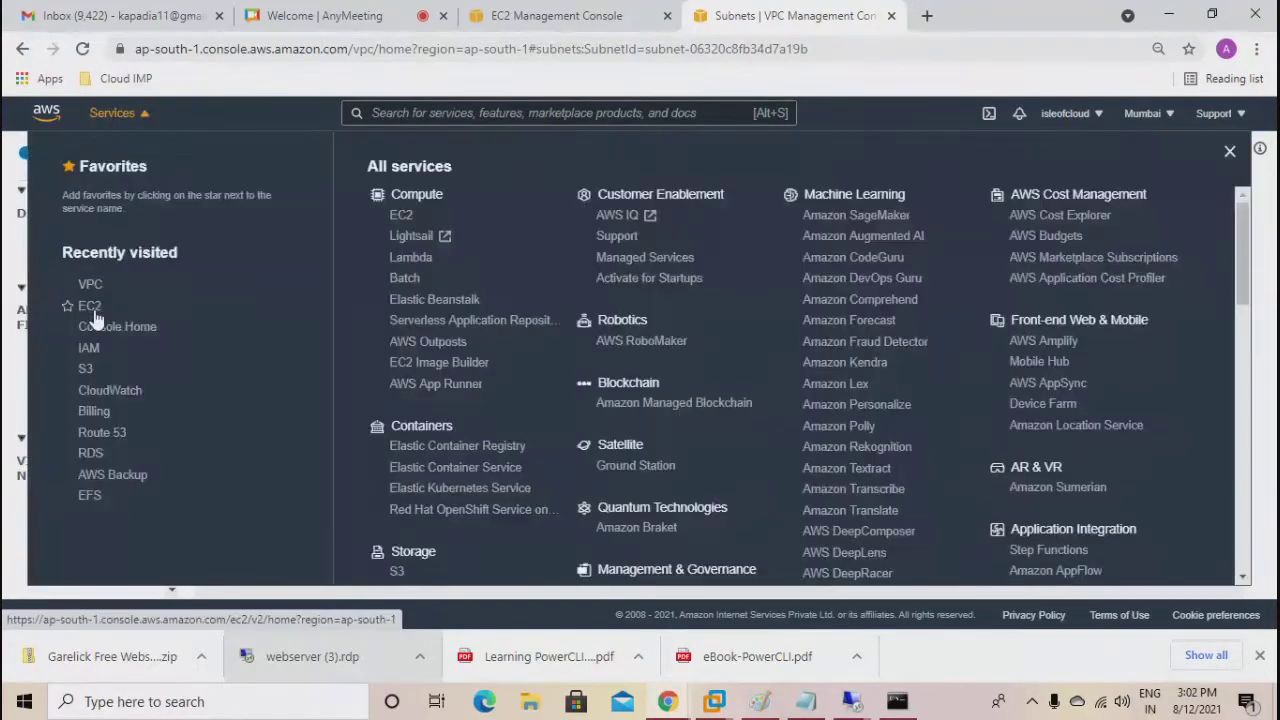
{"action": "left_click", "coordinate": [100, 303]}
{"action": "scroll", "coordinate": [113, 427], "scroll_direction": "down", "scroll_amount": 5}
{"action": "left_click", "coordinate": [95, 443]}
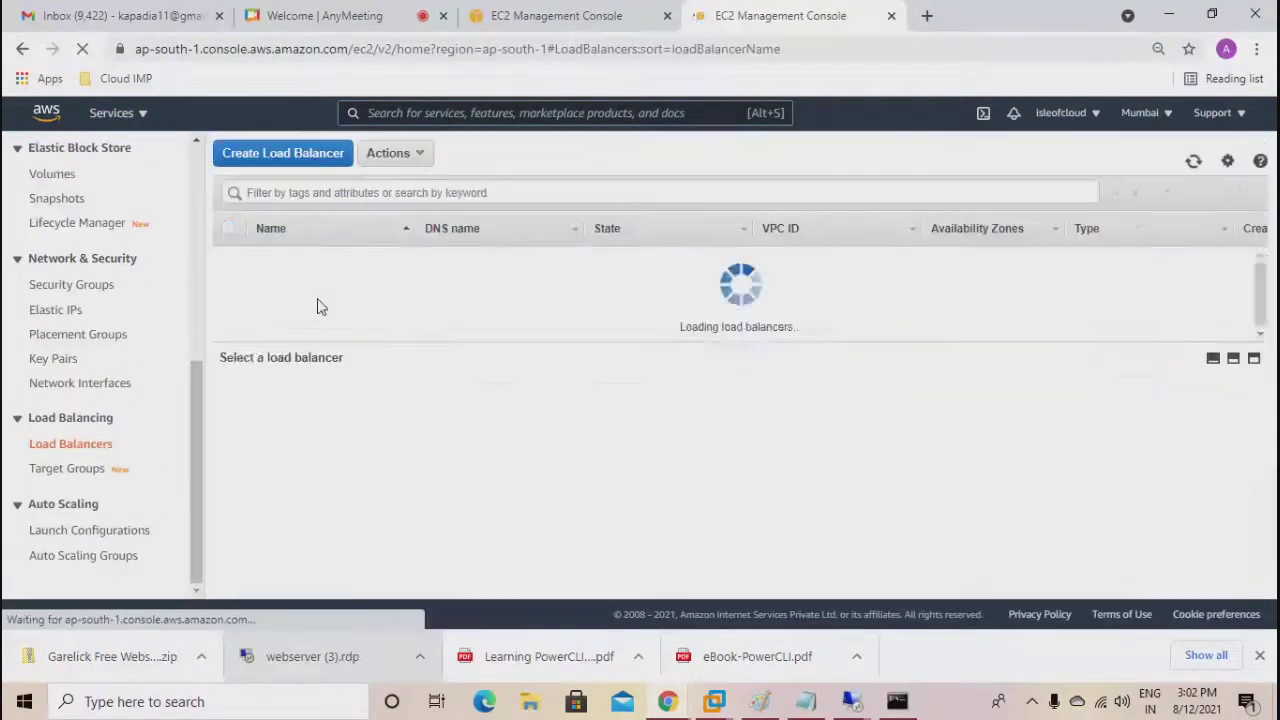
Delete the webserver-lb load balancer and close both EC2 Management Console tabs.
{"action": "left_click", "coordinate": [387, 153]}
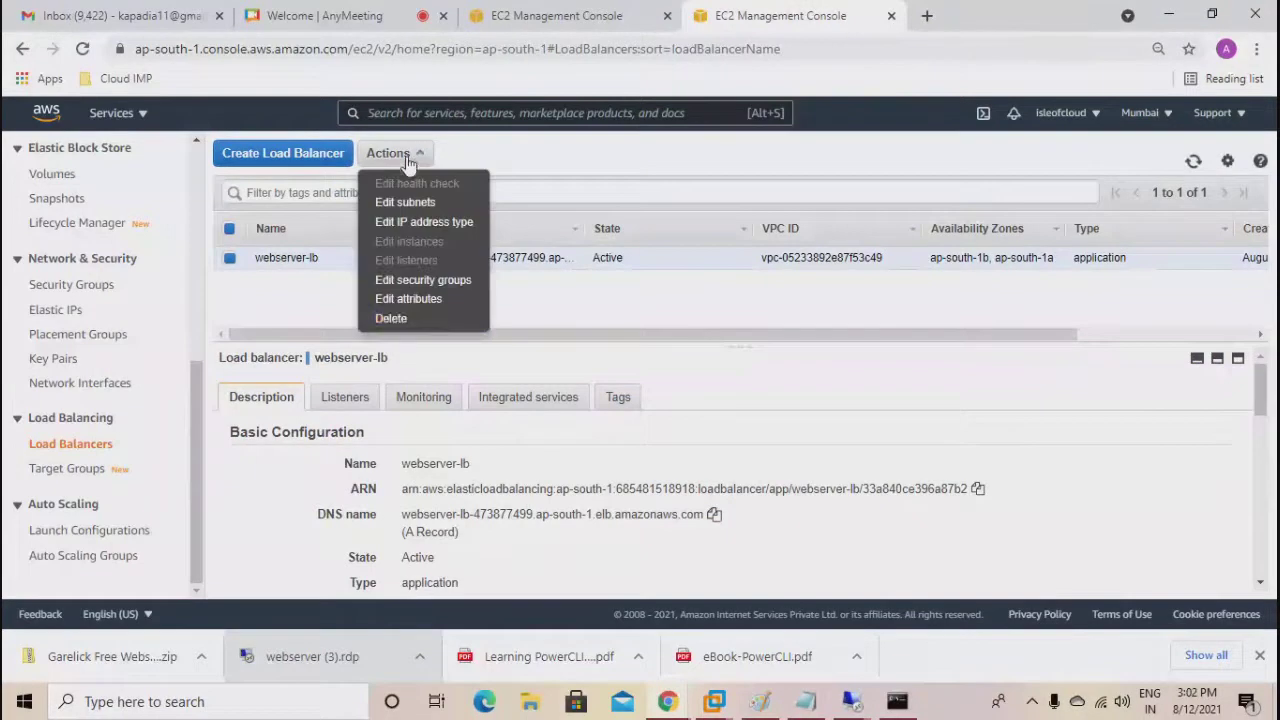
{"action": "left_click", "coordinate": [408, 315]}
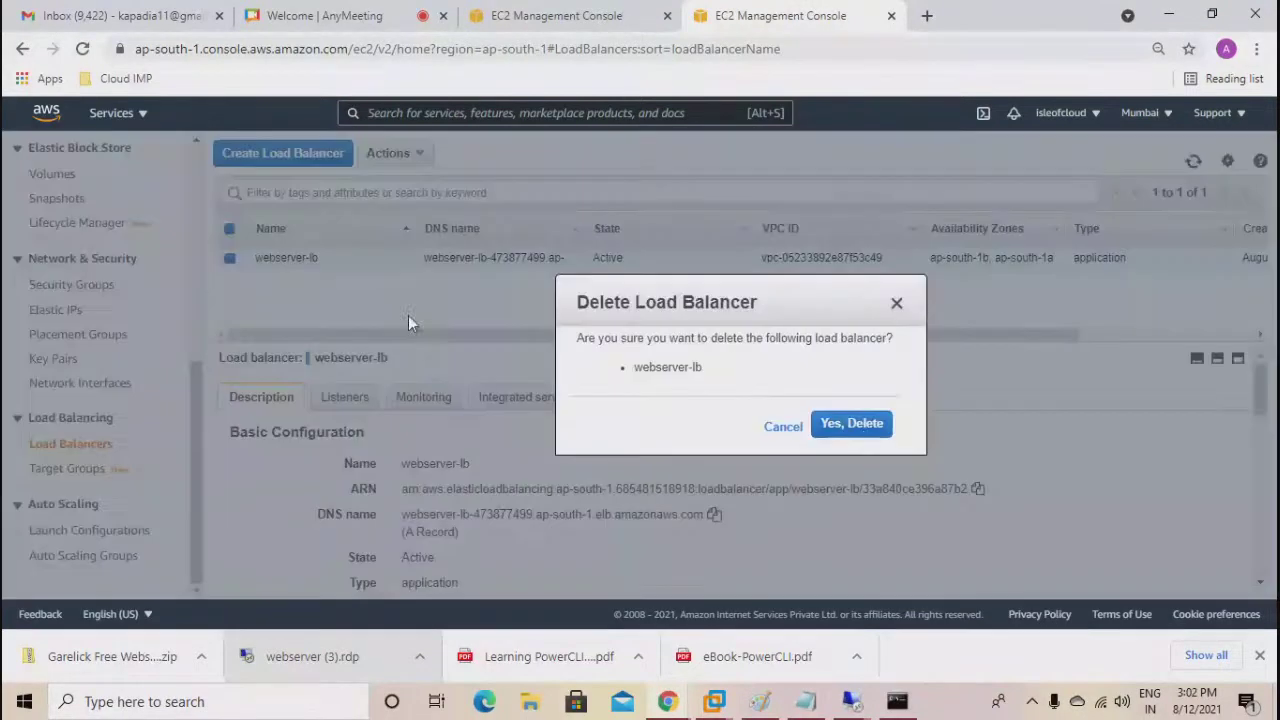
{"action": "left_click", "coordinate": [861, 433]}
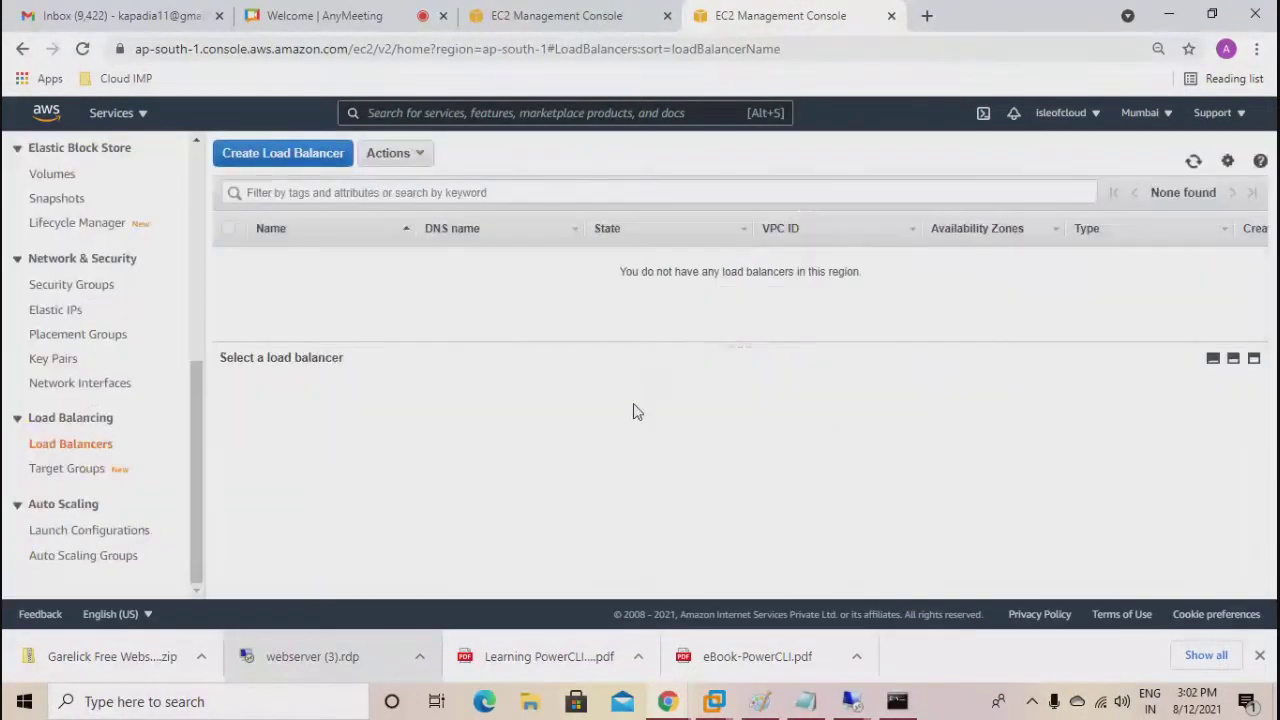
{"action": "left_click", "coordinate": [891, 15]}
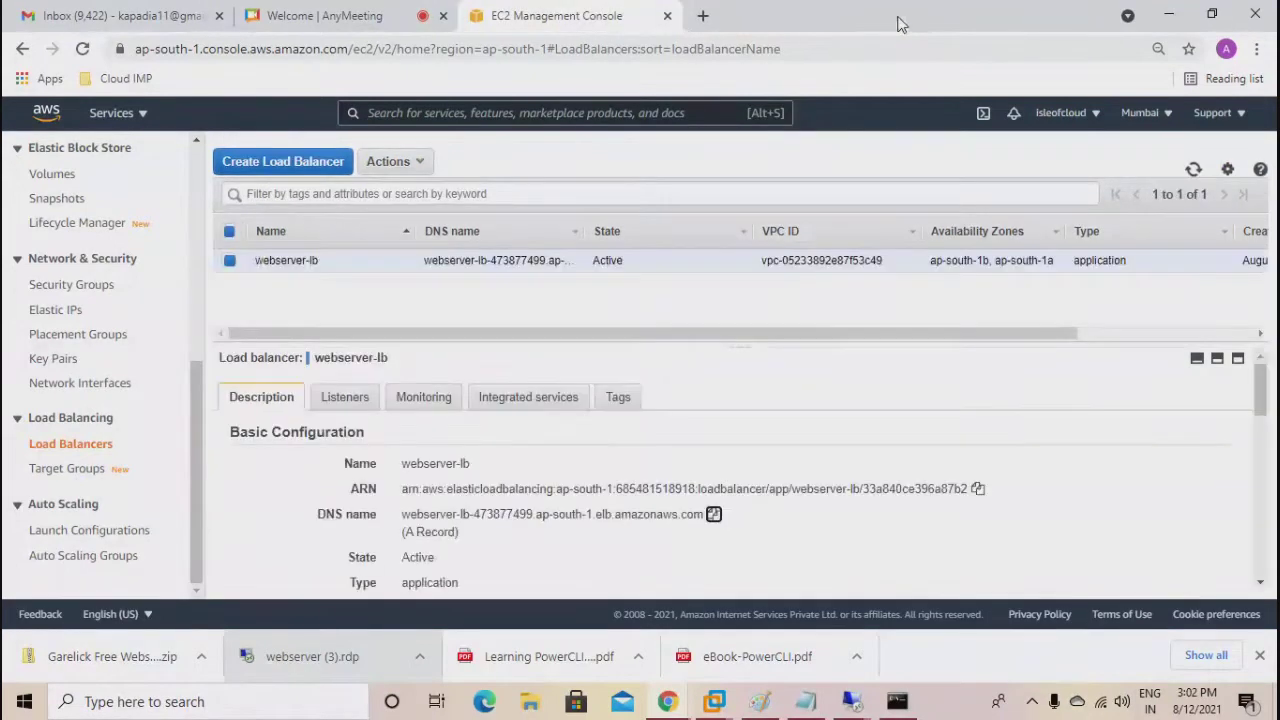
{"action": "left_click", "coordinate": [667, 15]}
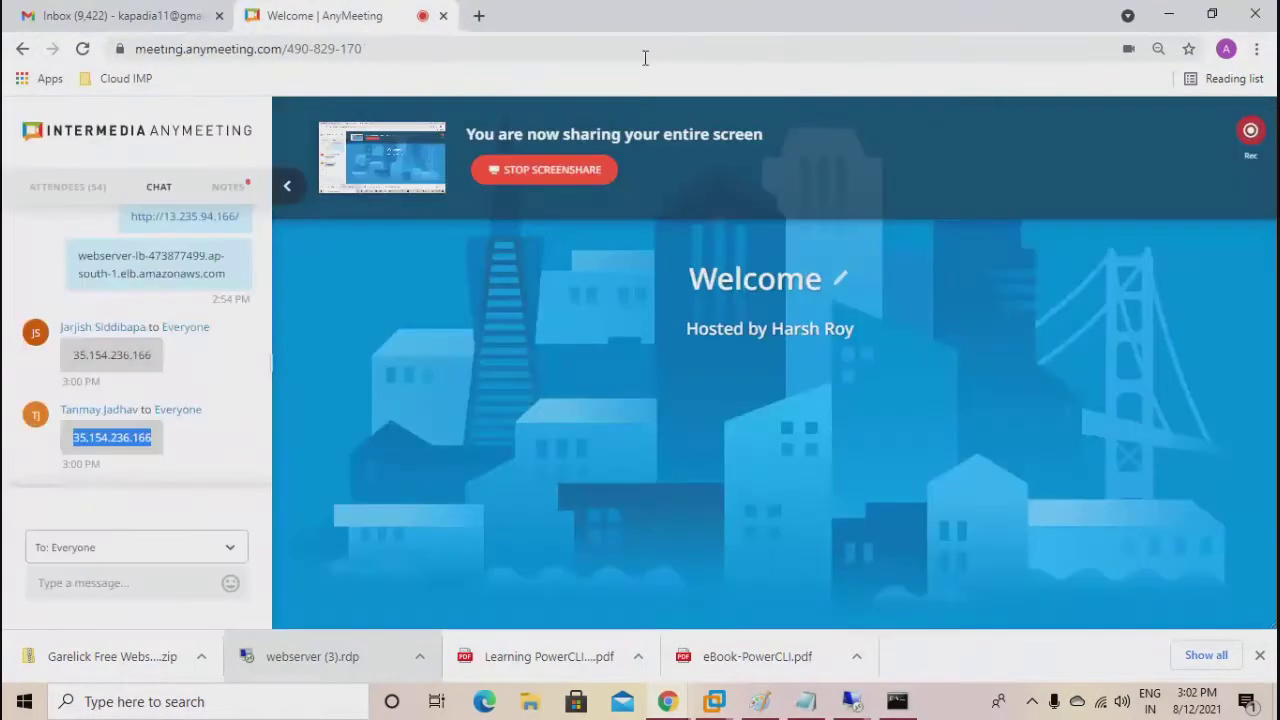
Open a new browser tab and load aws.amazon.com.
{"action": "key", "text": "ctrl+t"}
{"action": "type", "text": "aw"}
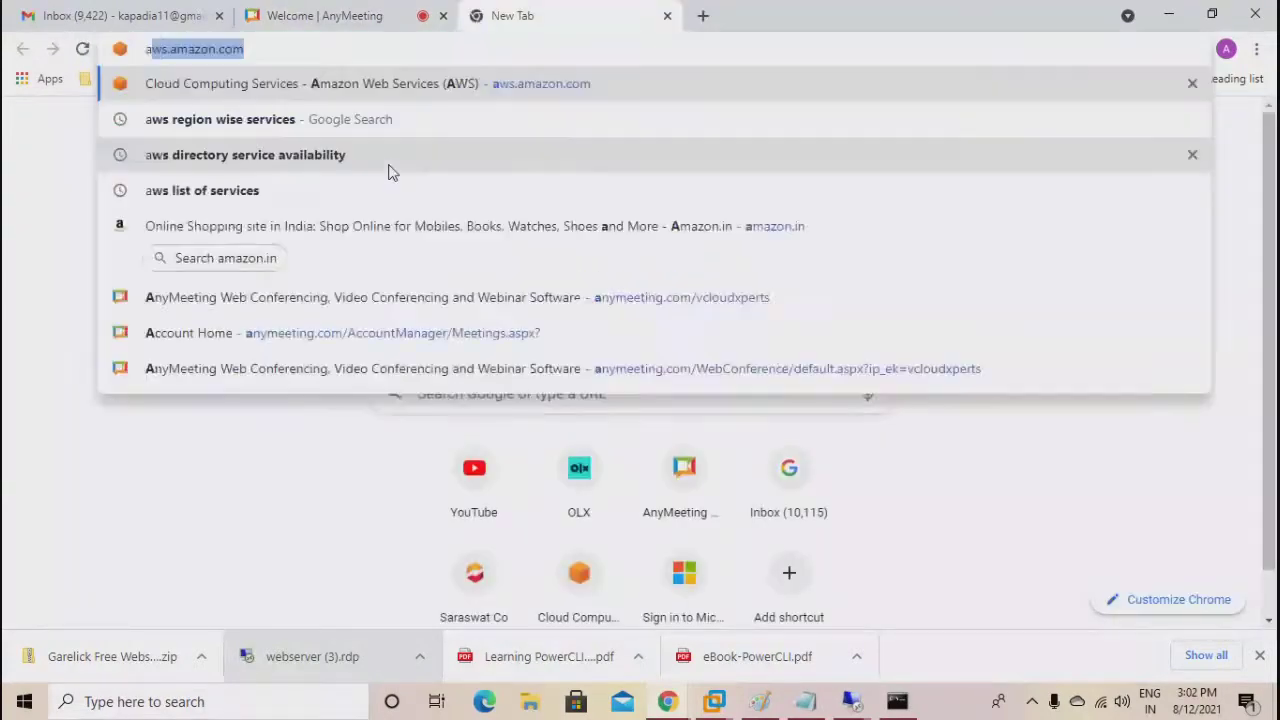
{"action": "type", "text": "s.amazon.com"}
{"action": "key", "text": "Return"}
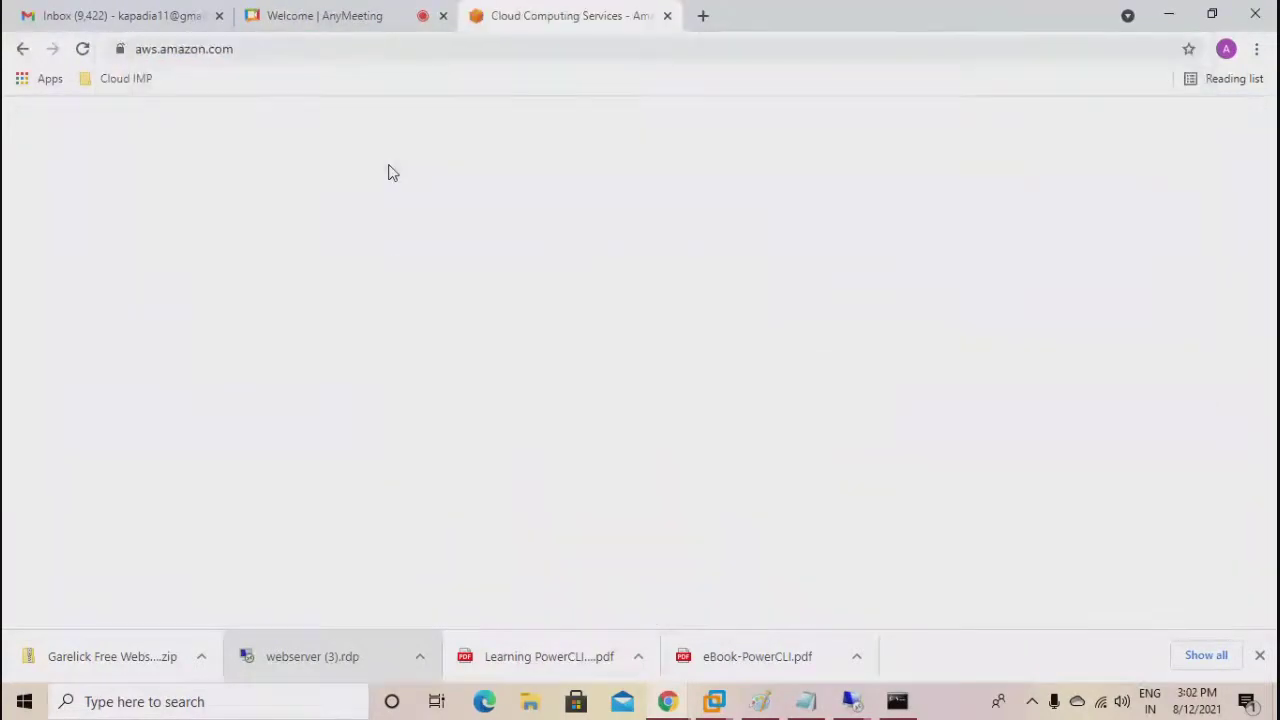
Switch to the Notepad notes and add the line "15. create webserver image: to get all configuration captures".
{"action": "left_click", "coordinate": [808, 703]}
{"action": "type", "text": "15. create"}
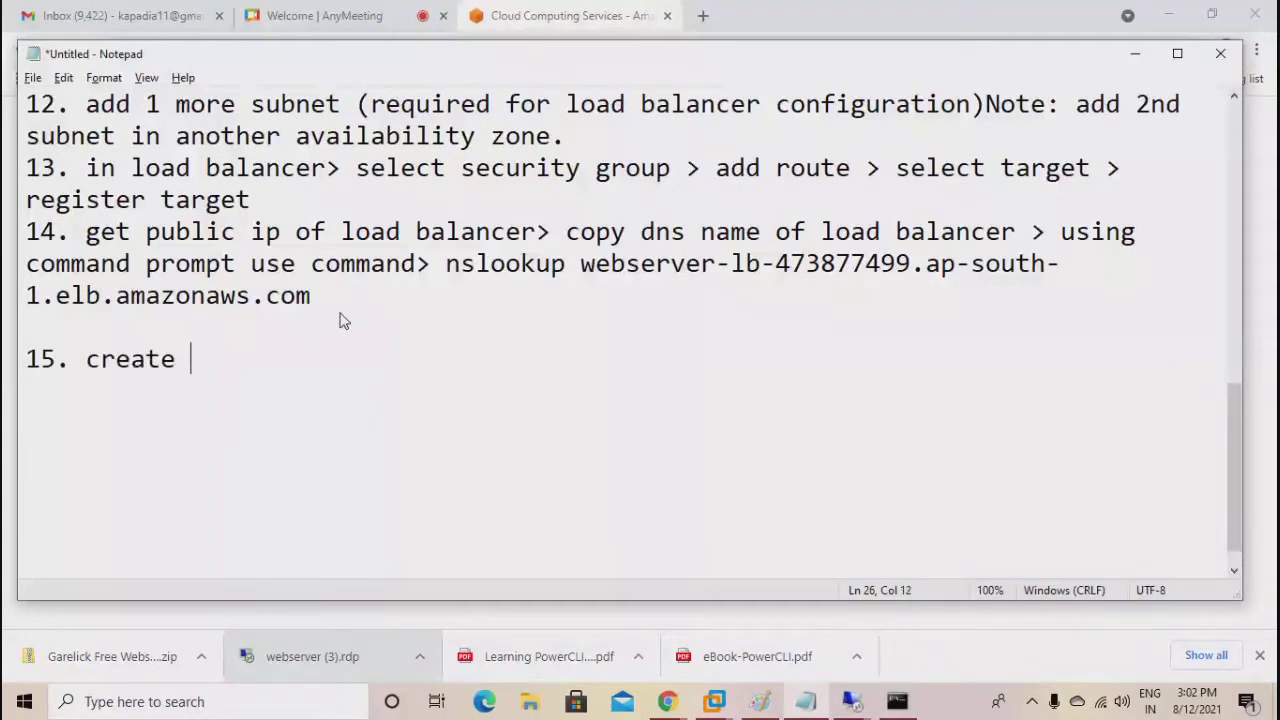
{"action": "type", "text": " webserver image: to "}
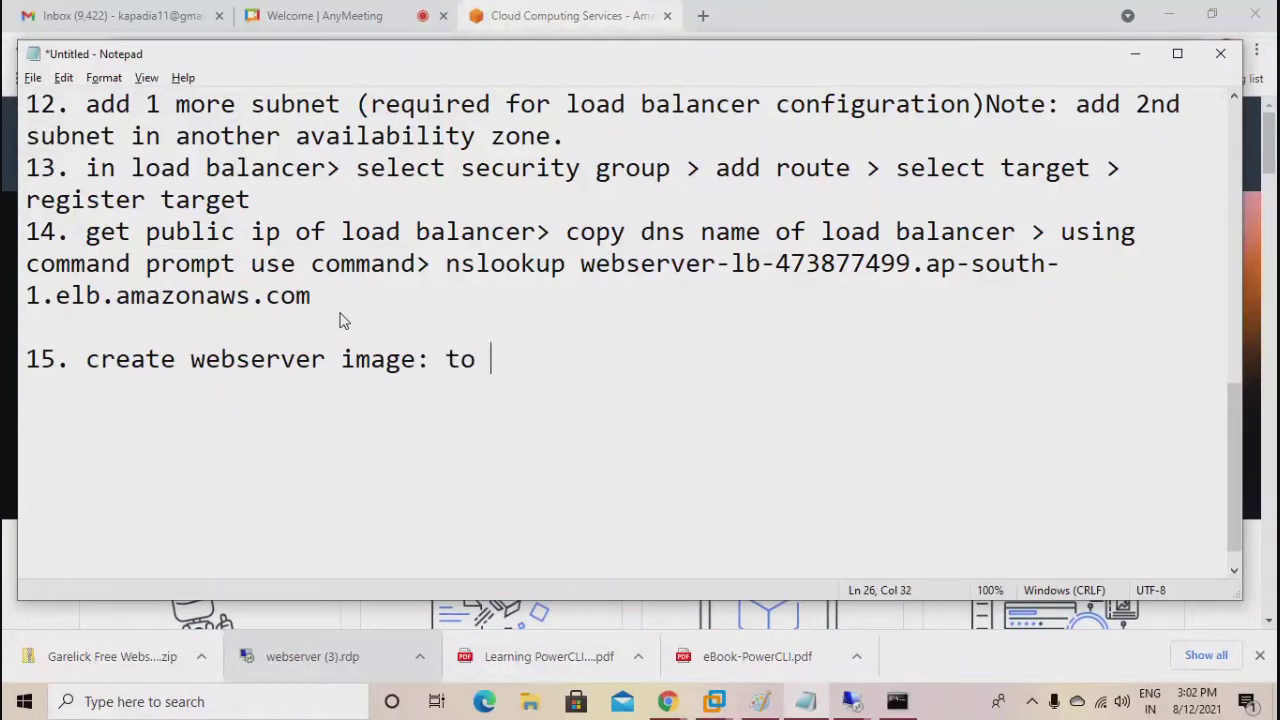
{"action": "type", "text": "get all "}
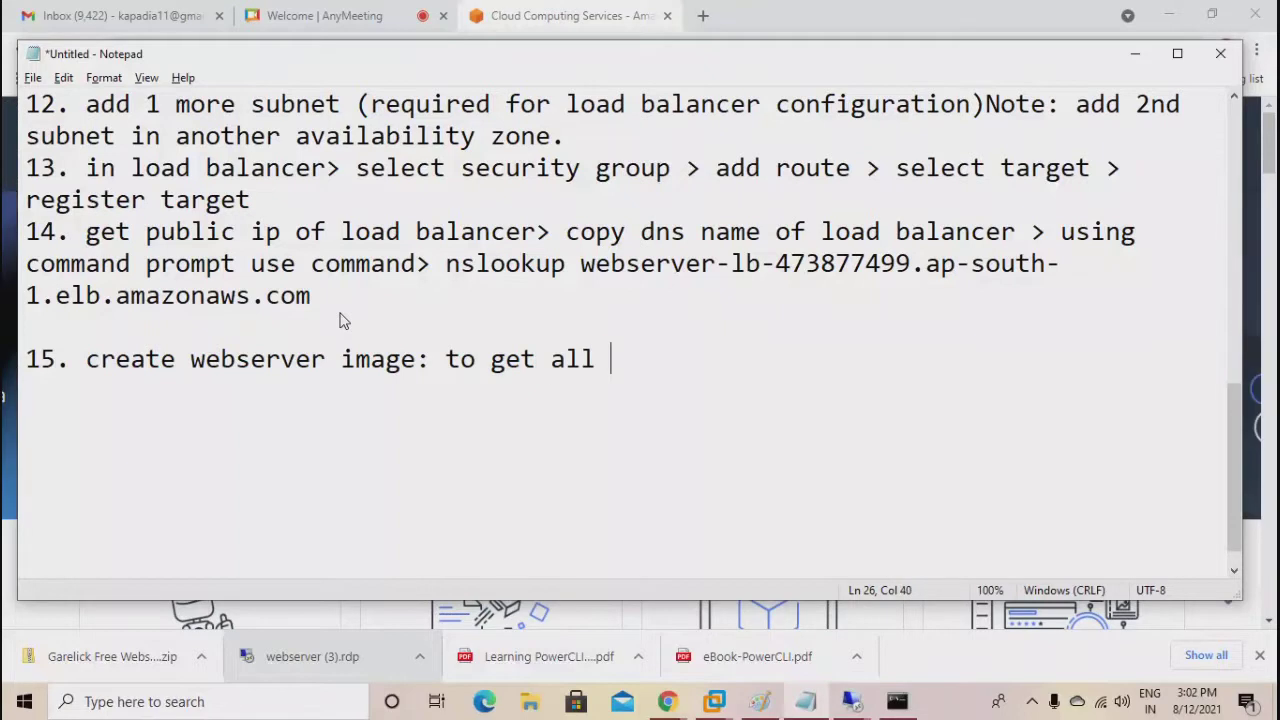
{"action": "type", "text": "configur"}
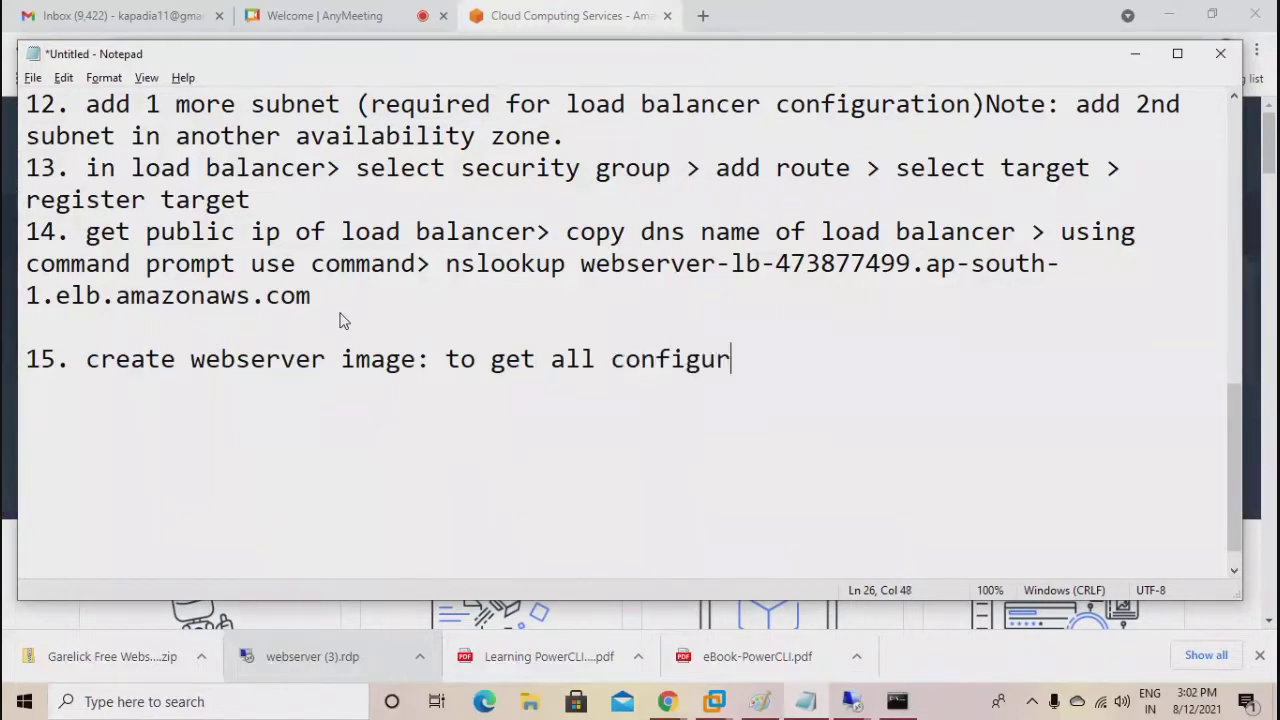
{"action": "type", "text": "ation captures"}
Add the line "16. create new instance using webserver image and verigy website access (webserver configuration)" below note 15.
{"action": "key", "text": "Return"}
{"action": "type", "text": "16."}
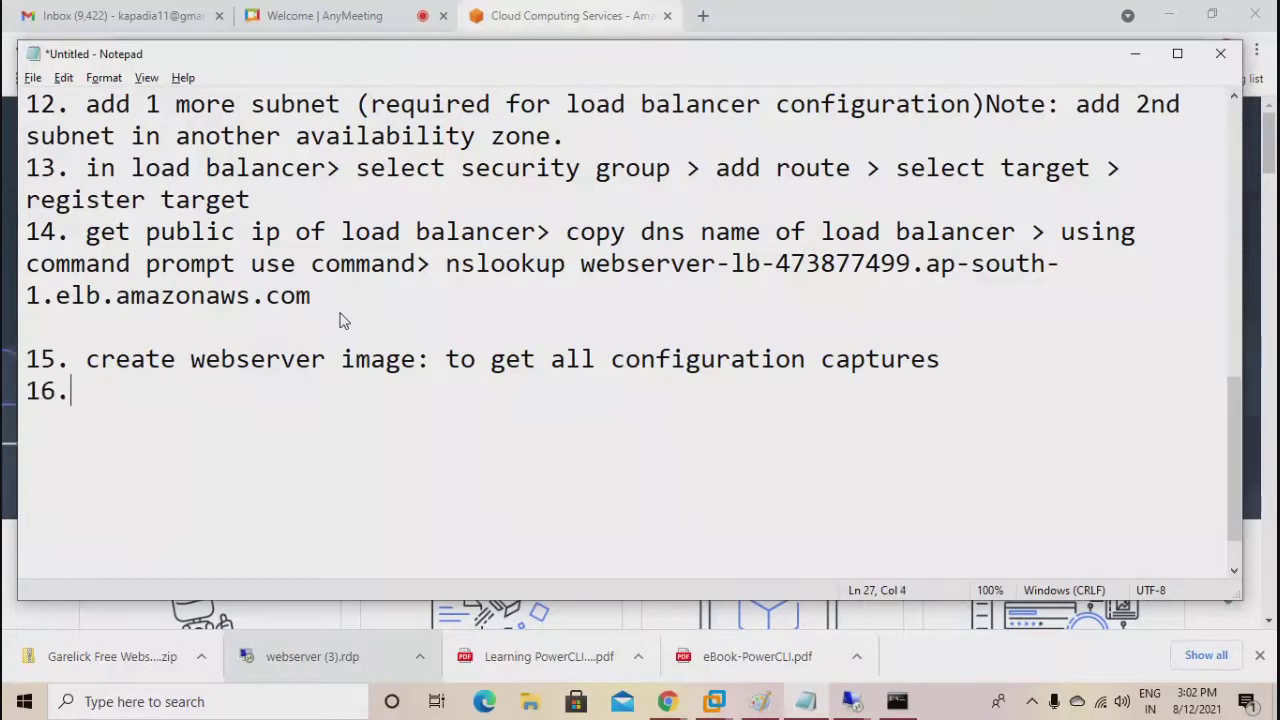
{"action": "type", "text": " crea"}
{"action": "key", "text": "BackSpace"}
{"action": "type", "text": "eate "}
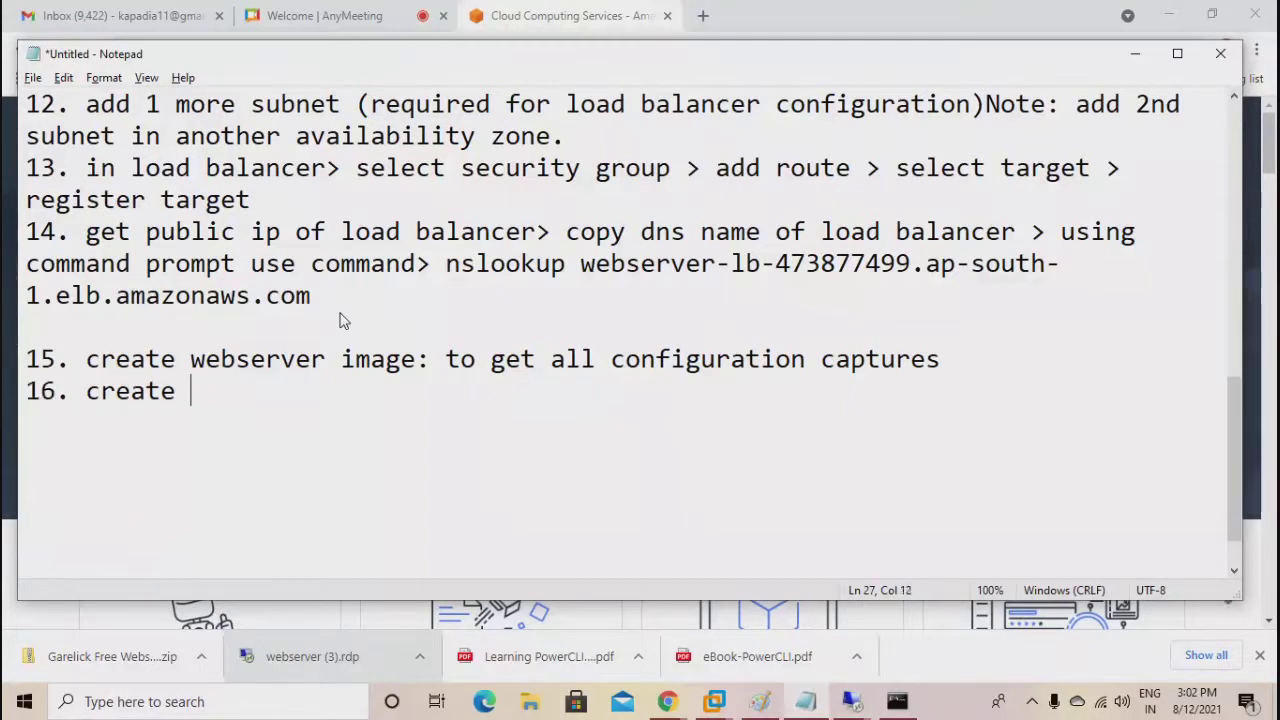
{"action": "type", "text": "new insta"}
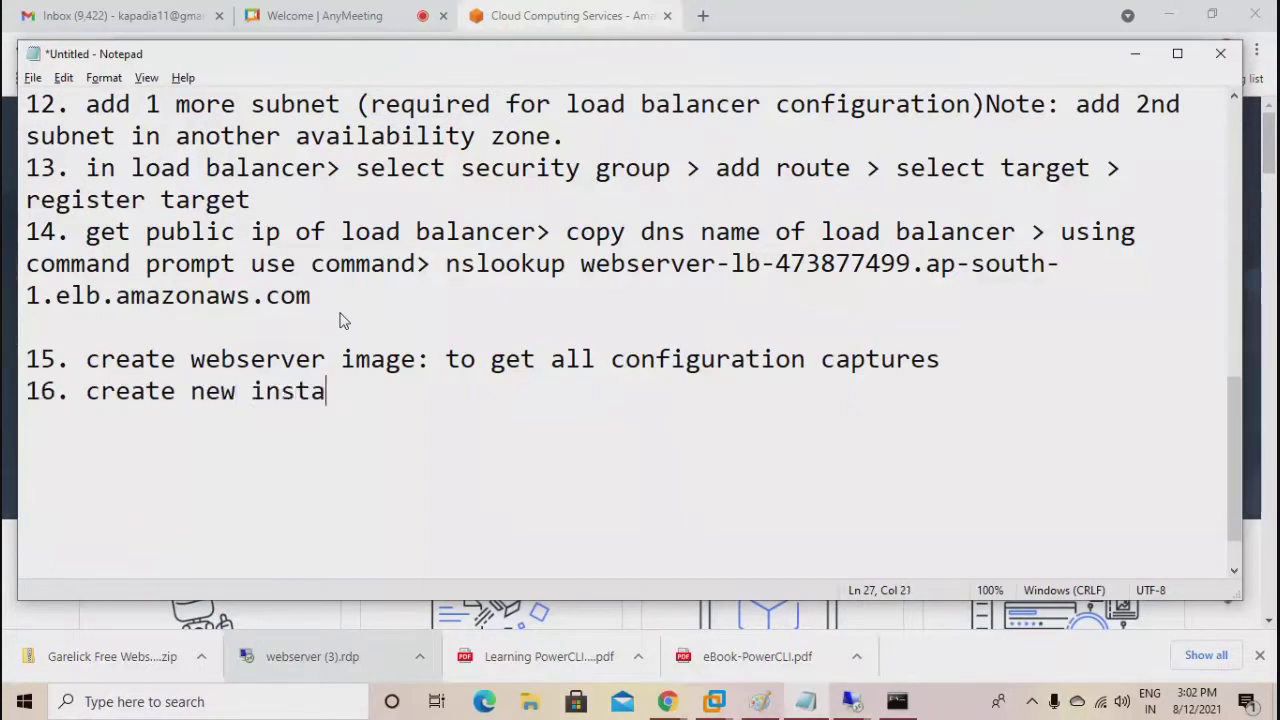
{"action": "type", "text": "nce using i"}
{"action": "key", "text": "BackSpace"}
{"action": "type", "text": "webserver "}
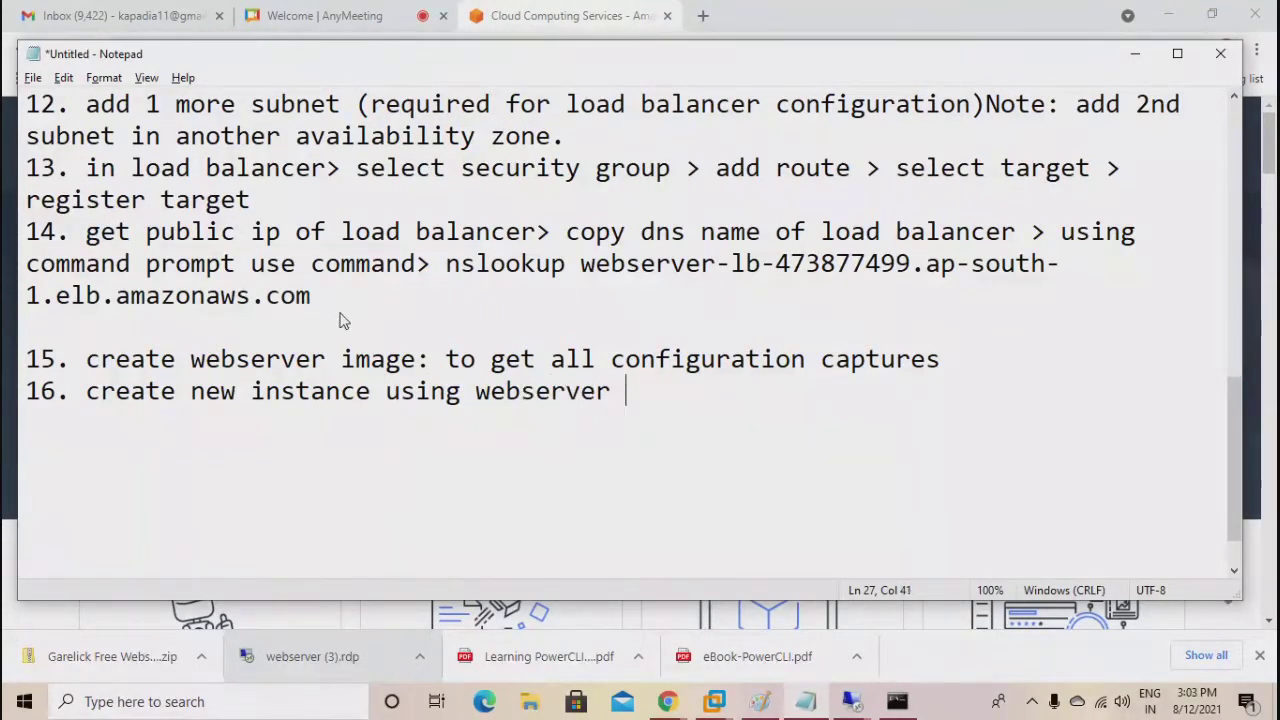
{"action": "type", "text": "image and ve"}
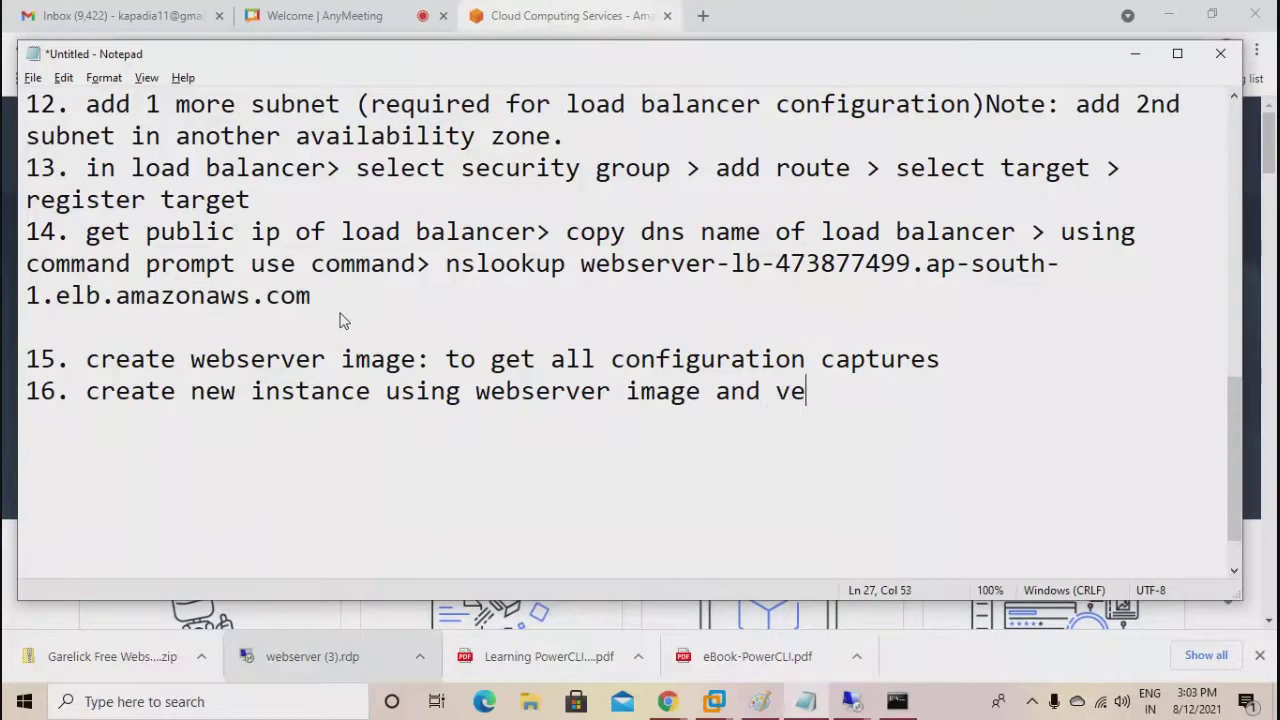
{"action": "type", "text": "rigy "}
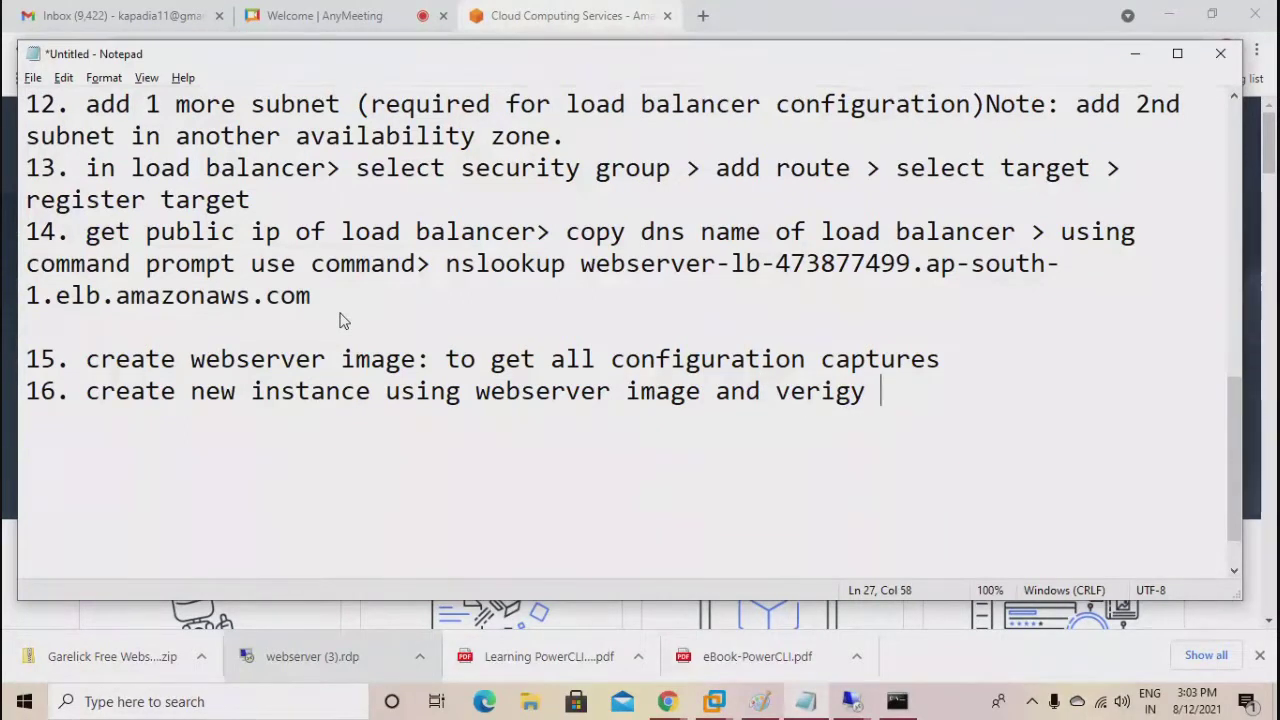
{"action": "type", "text": "website acc"}
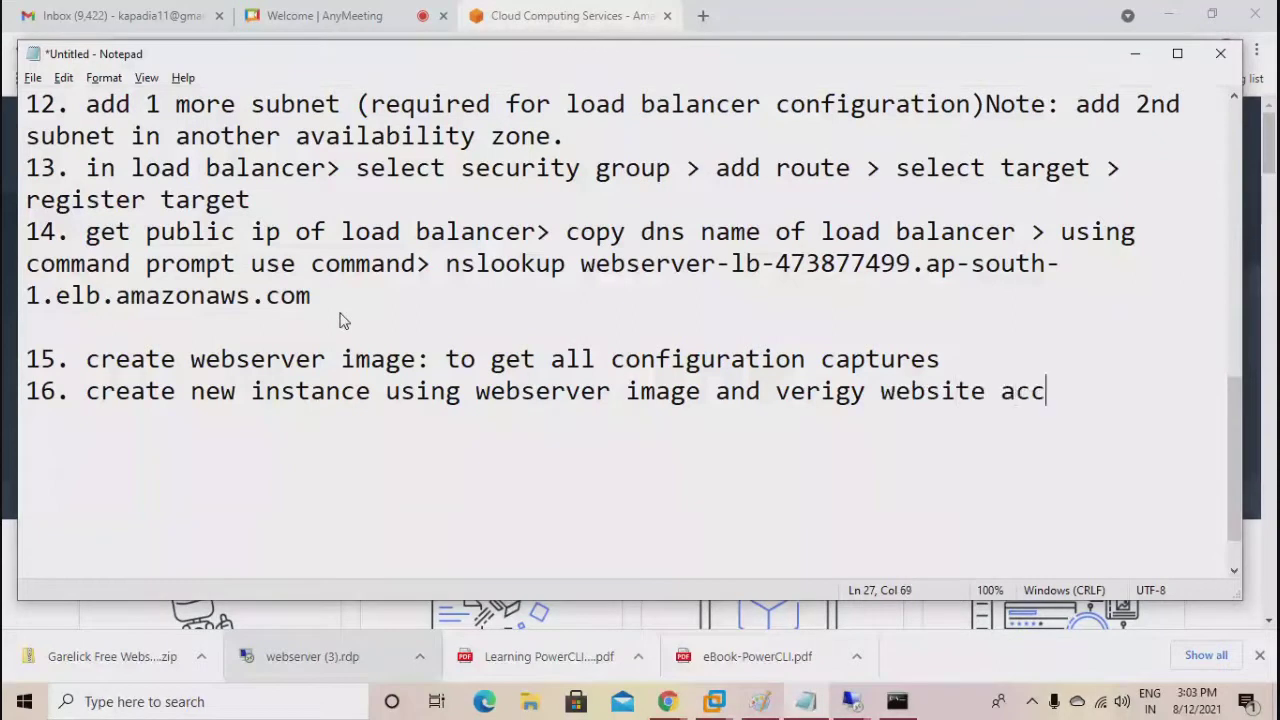
{"action": "type", "text": "ess (website"}
{"action": "key", "text": "BackSpace"}
{"action": "key", "text": "BackSpace"}
{"action": "key", "text": "BackSpace"}
{"action": "type", "text": "erver o"}
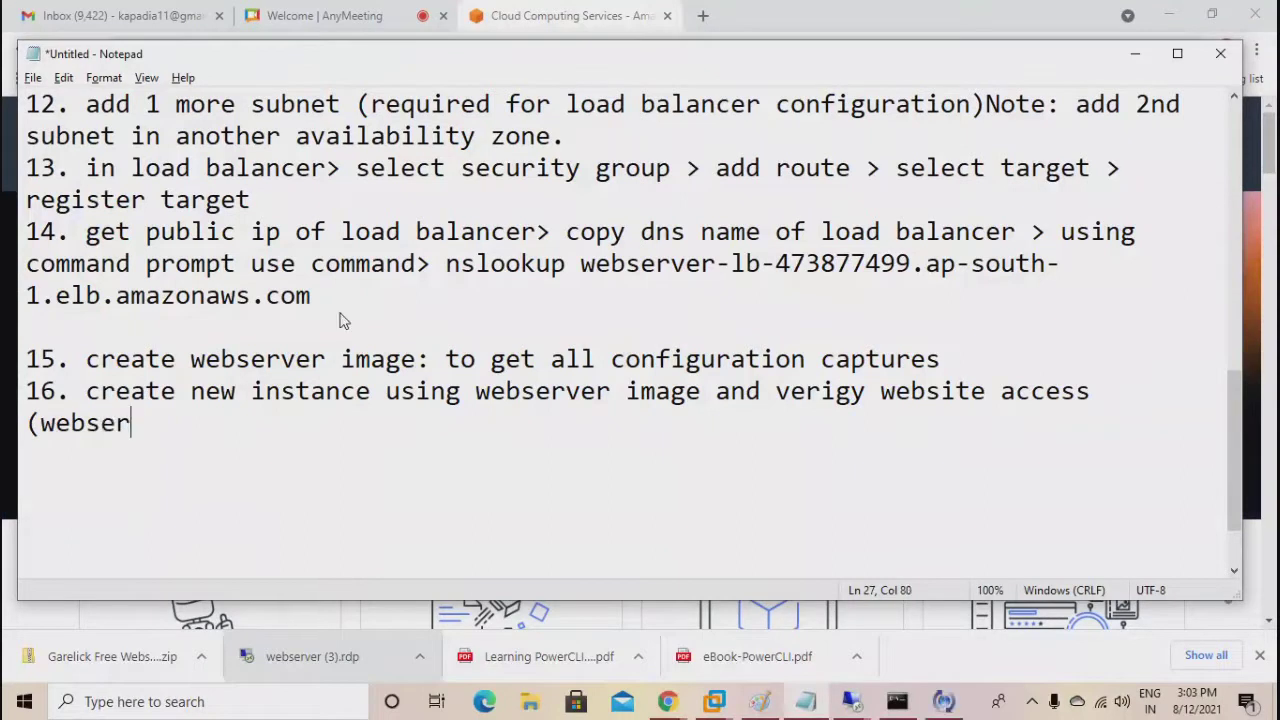
{"action": "key", "text": "BackSpace"}
{"action": "type", "text": "configuration)"}
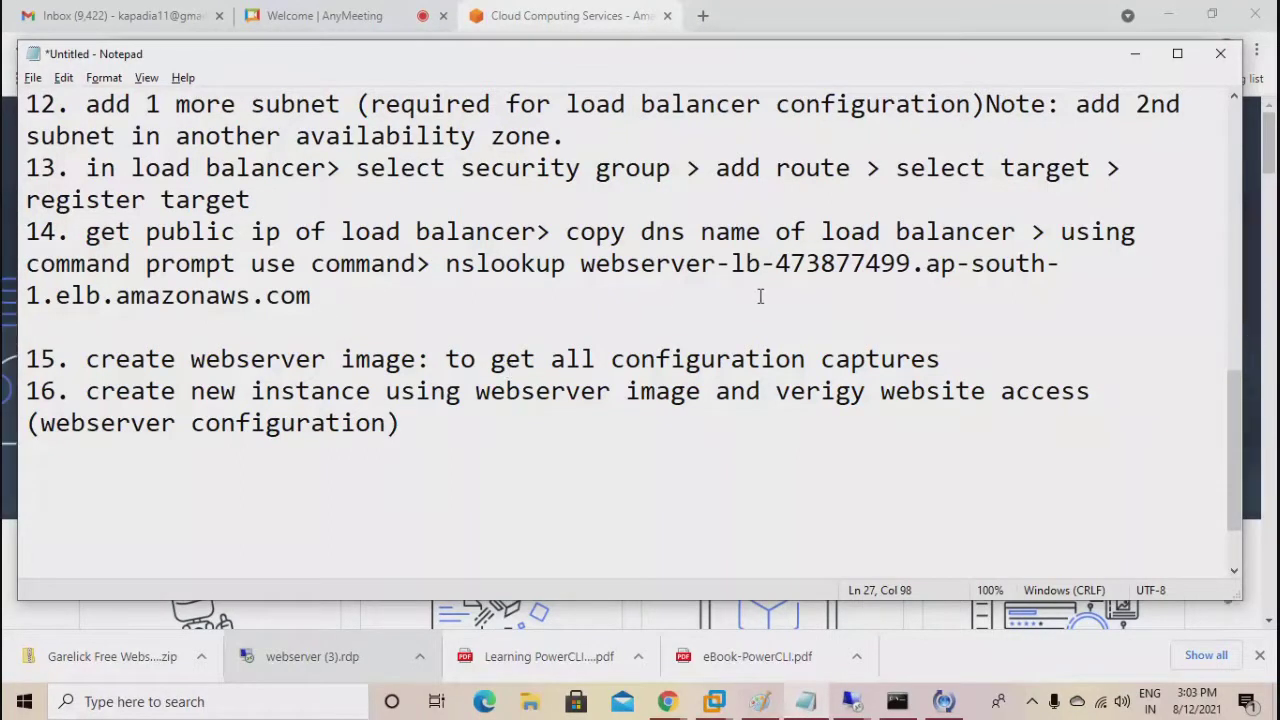
Review note 10a on launching more like this and compare it with note 15 on creating a webserver image.
{"action": "scroll", "coordinate": [471, 277], "scroll_direction": "up", "scroll_amount": 1}
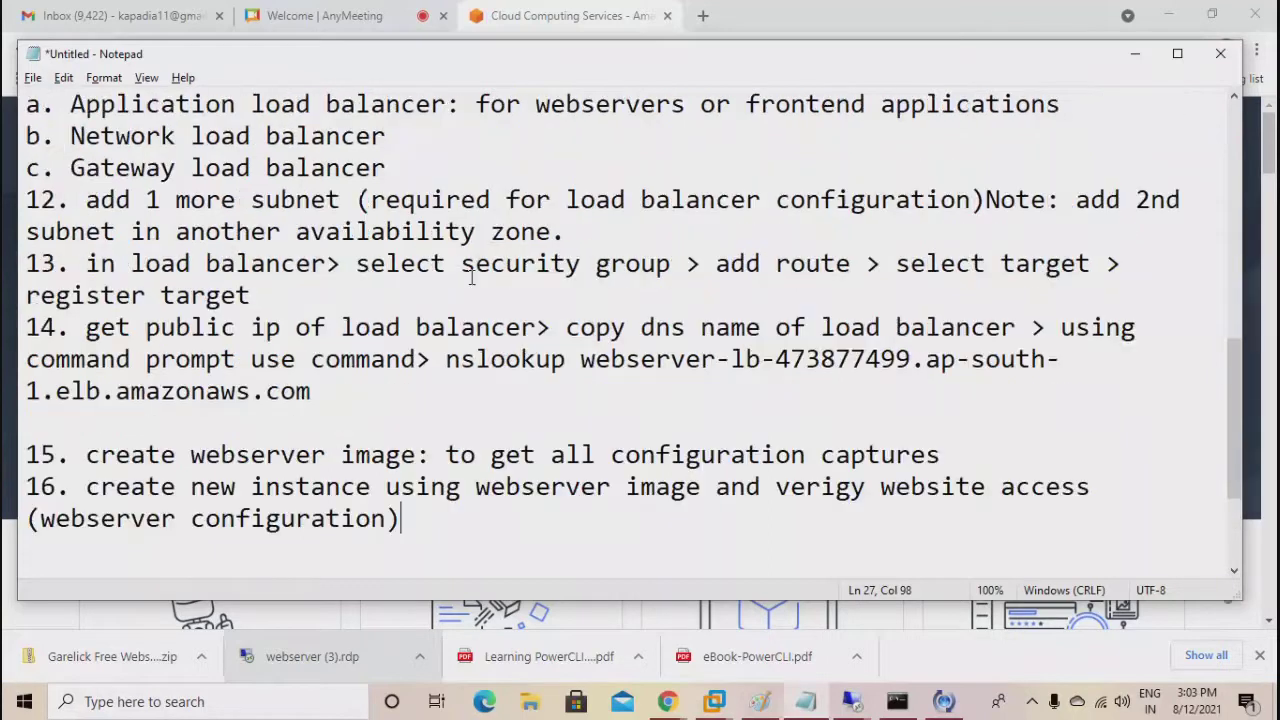
{"action": "scroll", "coordinate": [471, 281], "scroll_direction": "up", "scroll_amount": 1}
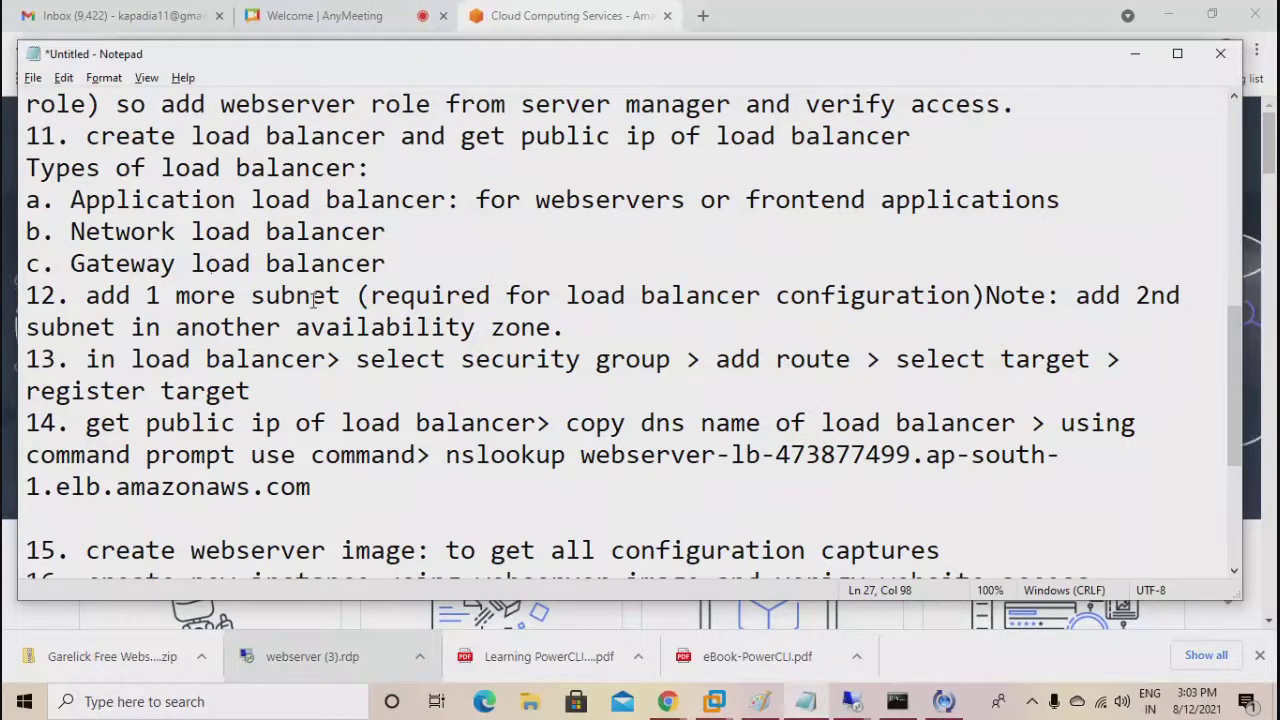
{"action": "scroll", "coordinate": [318, 298], "scroll_direction": "up", "scroll_amount": 1}
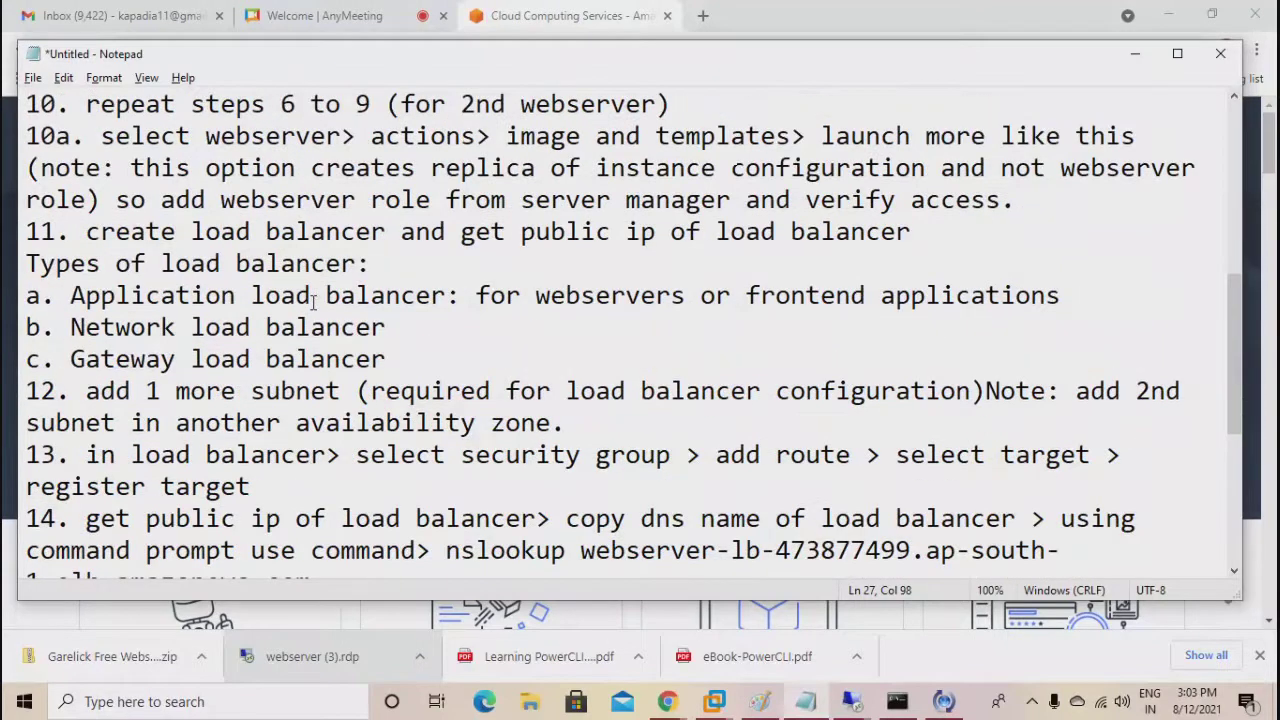
{"action": "scroll", "coordinate": [314, 302], "scroll_direction": "up", "scroll_amount": 1}
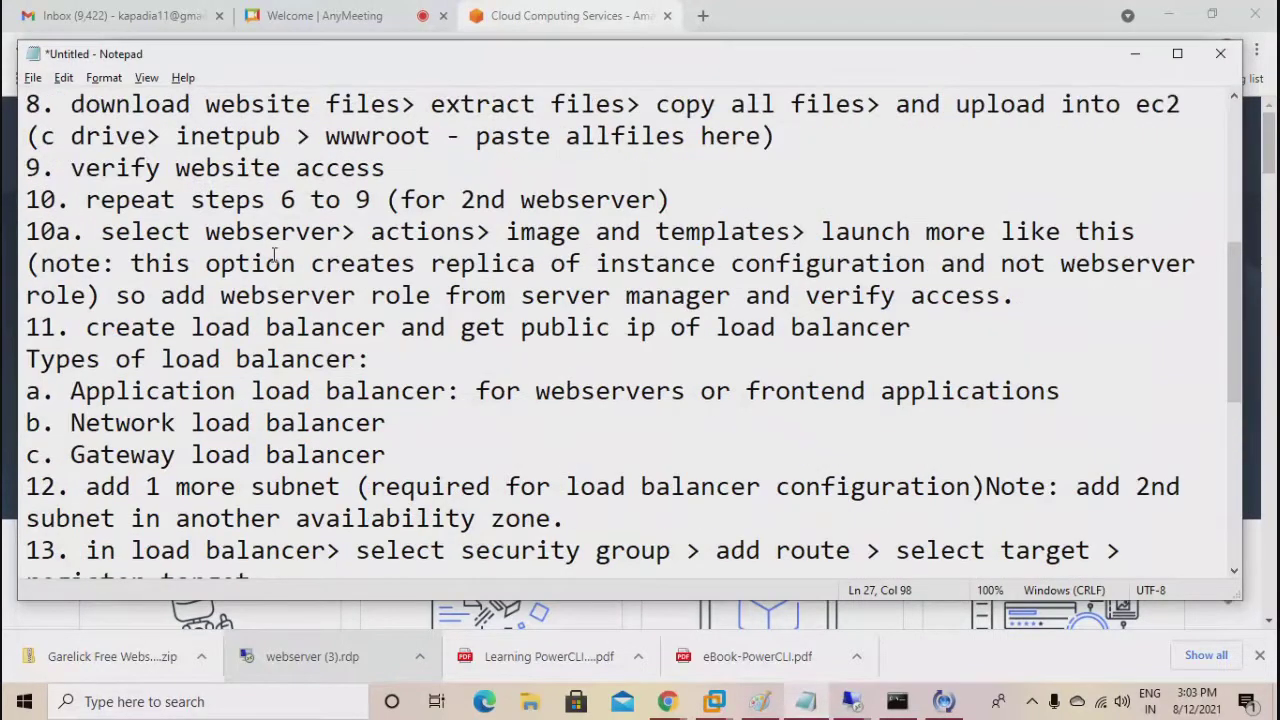
{"action": "left_click_drag", "start_coordinate": [32, 231], "coordinate": [493, 240]}
{"action": "left_click_drag", "start_coordinate": [834, 238], "coordinate": [1138, 234]}
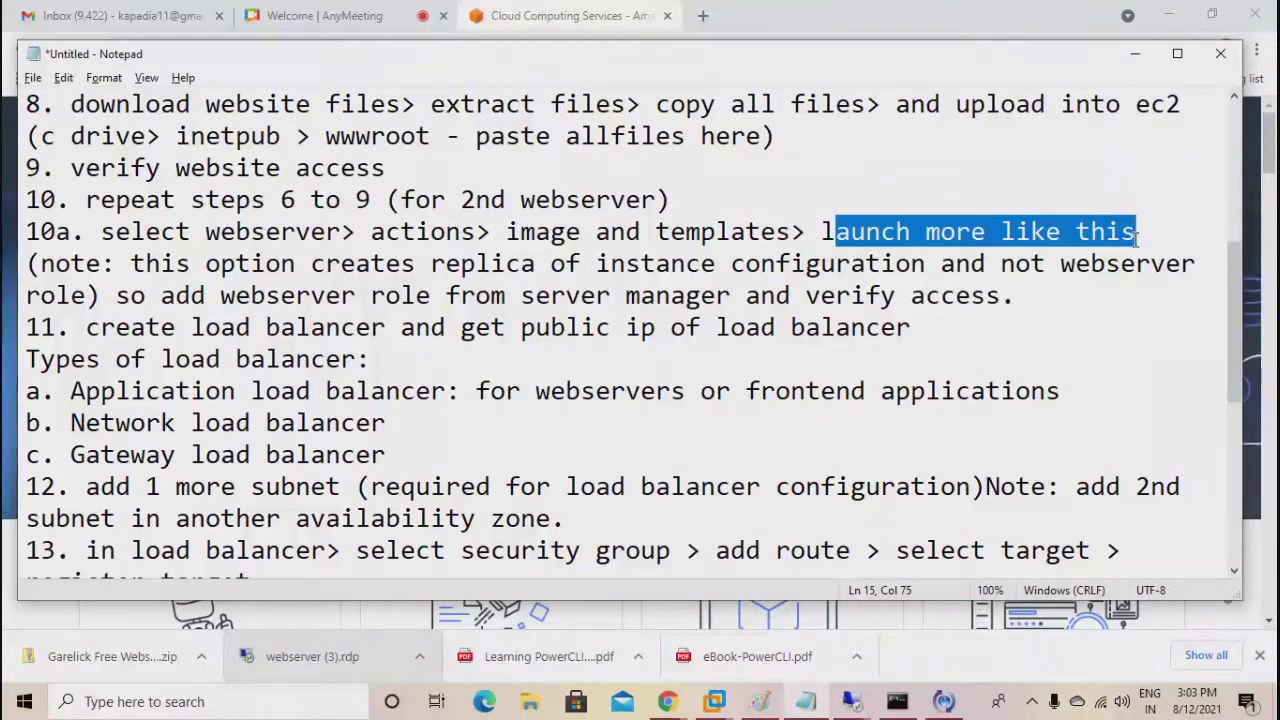
{"action": "scroll", "coordinate": [930, 289], "scroll_direction": "down", "scroll_amount": 2}
{"action": "scroll", "coordinate": [930, 289], "scroll_direction": "down", "scroll_amount": 3}
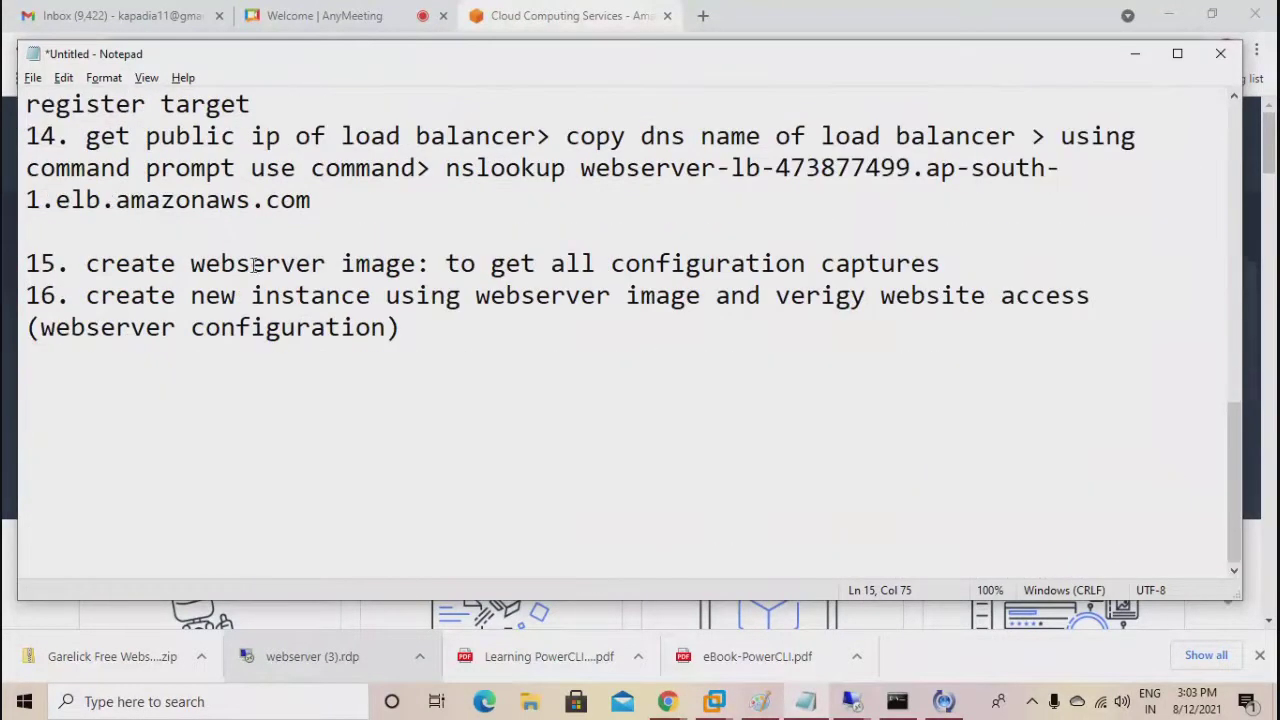
{"action": "left_click_drag", "start_coordinate": [87, 263], "coordinate": [416, 263]}
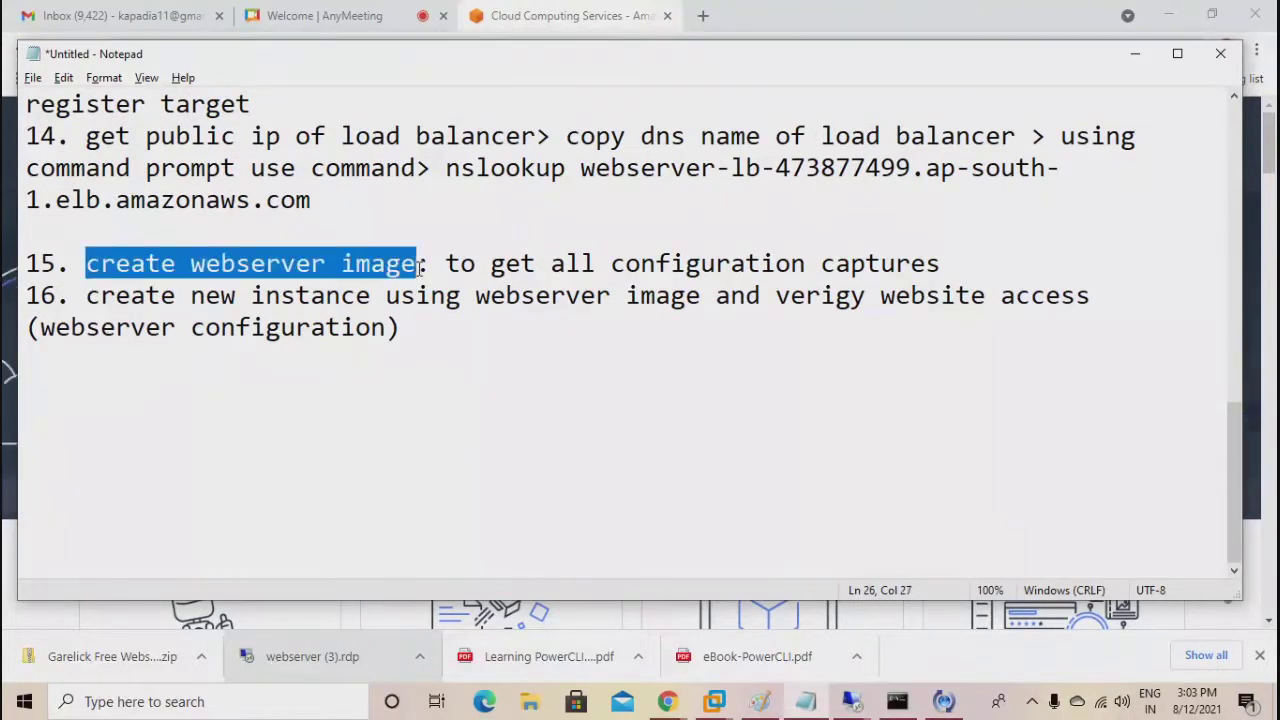
{"action": "left_click_drag", "start_coordinate": [446, 263], "coordinate": [953, 272]}
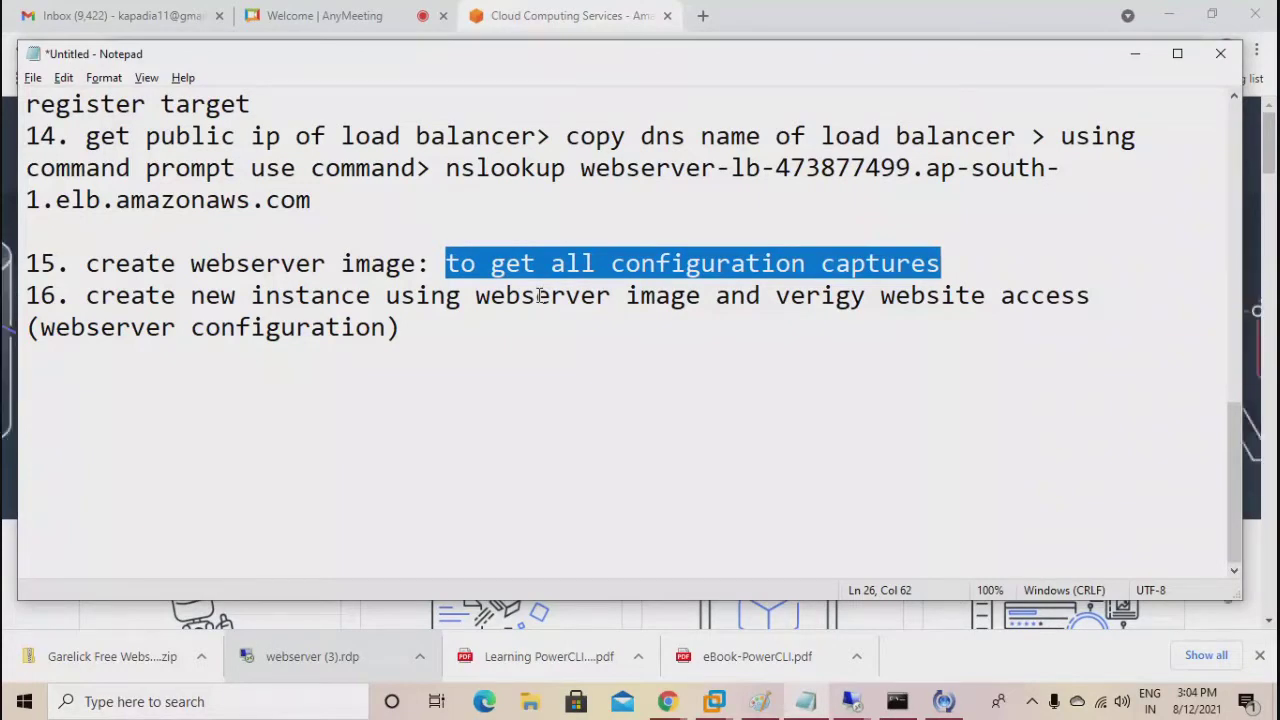
{"action": "left_click", "coordinate": [585, 362]}
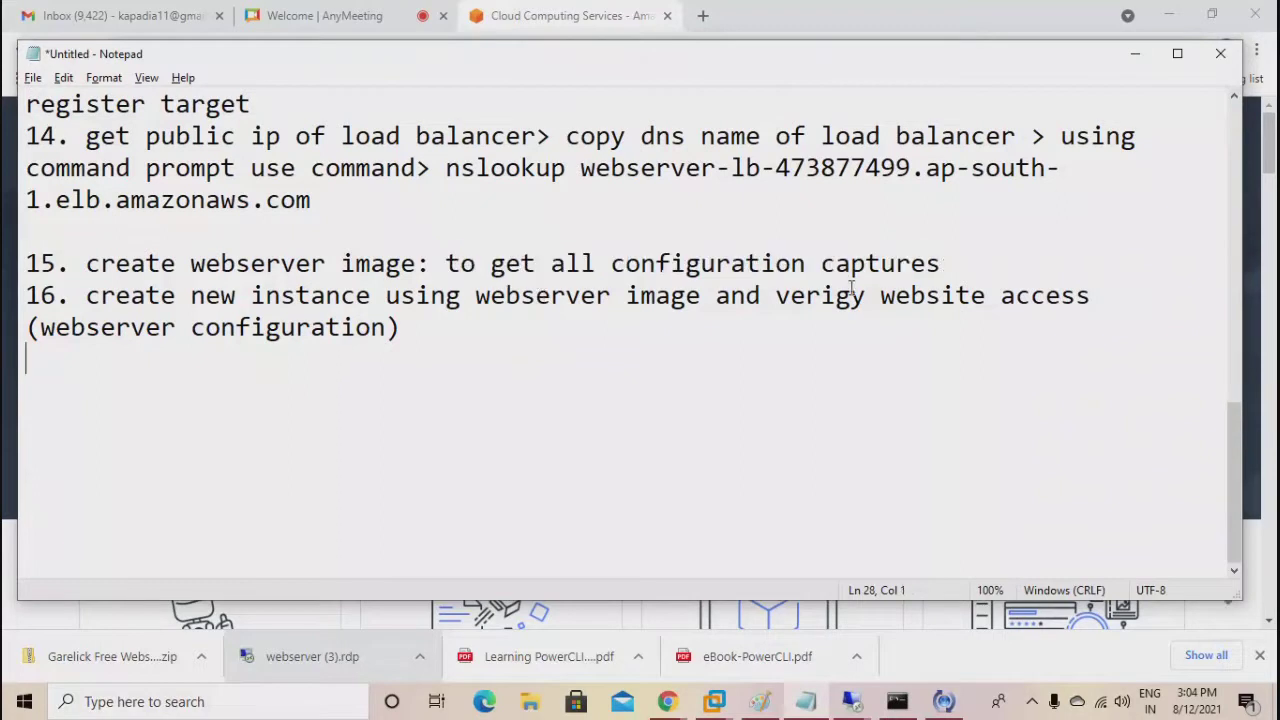
Put the notes away, sign in to the AWS Management Console and go to the list of running EC2 instances.
{"action": "left_click", "coordinate": [1145, 64]}
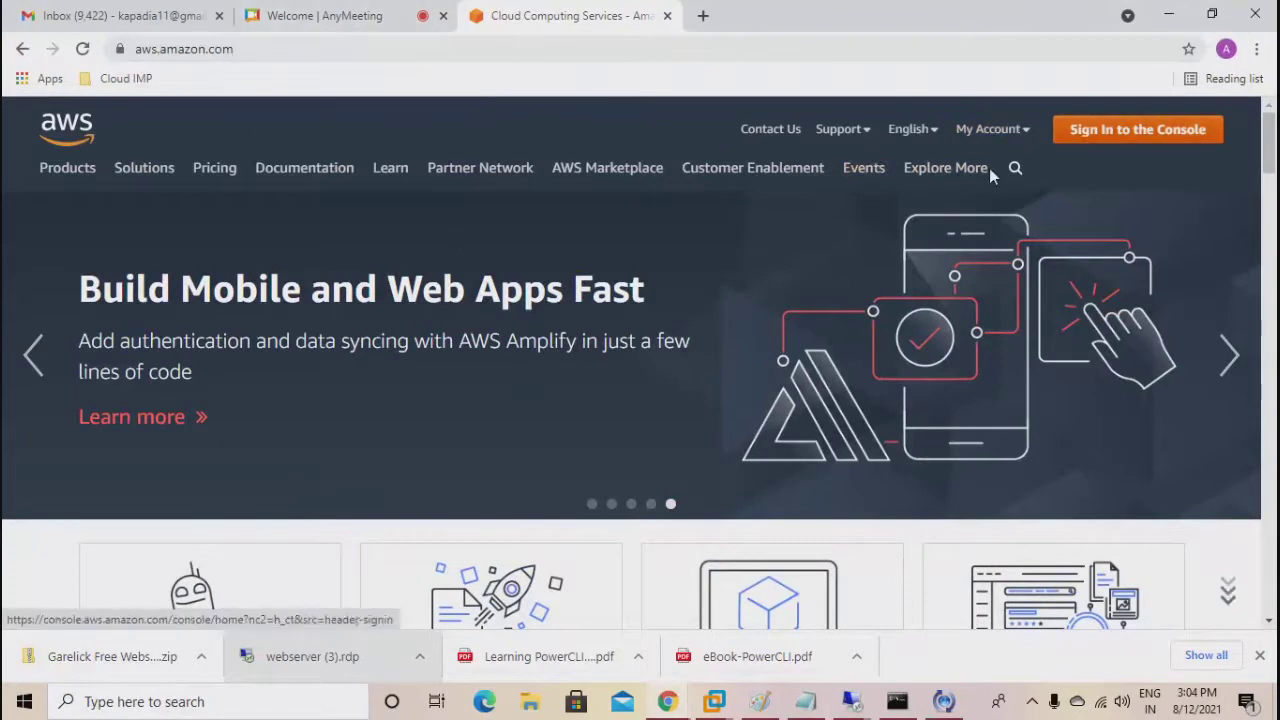
{"action": "left_click", "coordinate": [350, 310]}
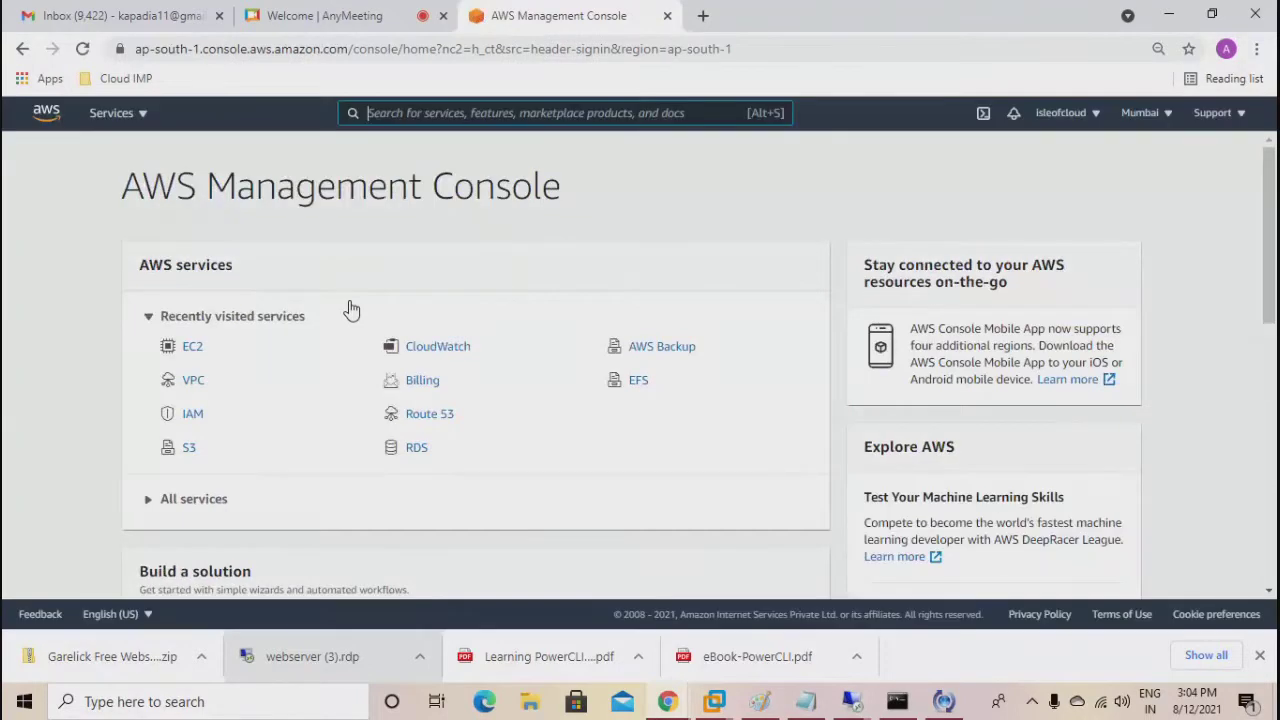
{"action": "left_click", "coordinate": [192, 349]}
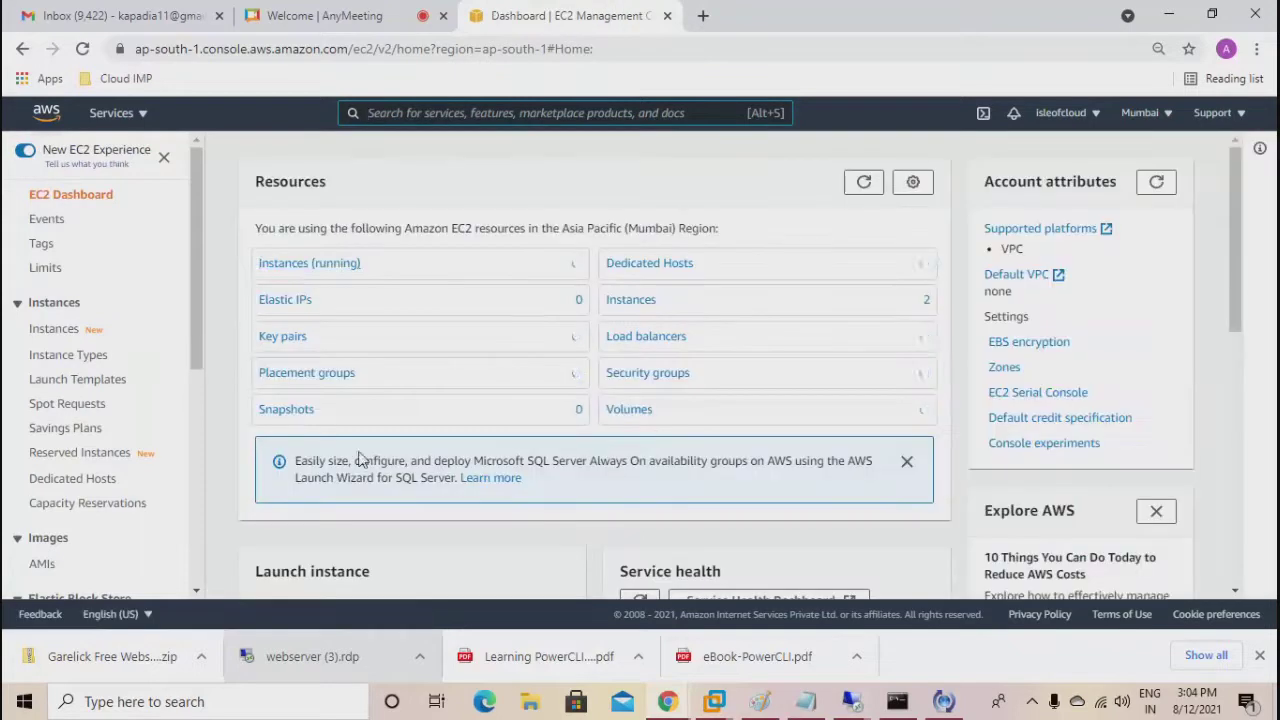
{"action": "left_click", "coordinate": [297, 268]}
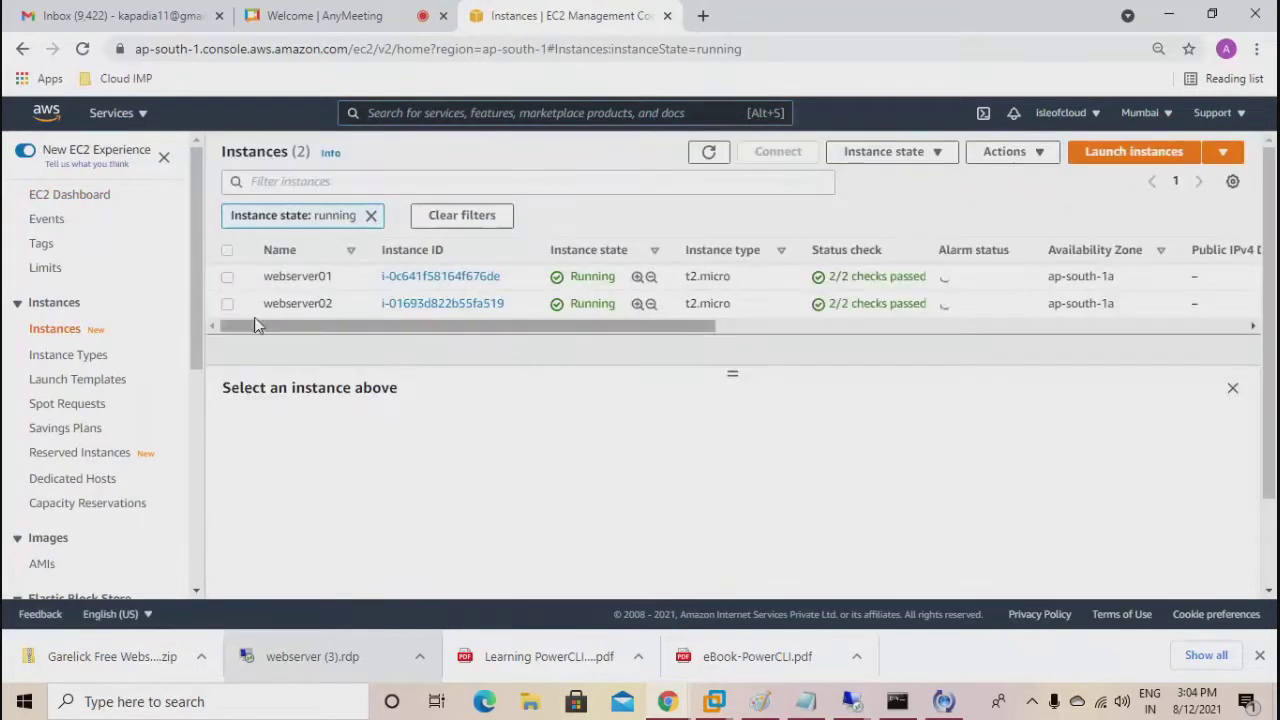
Terminate the webserver02 instance.
{"action": "left_click", "coordinate": [227, 303]}
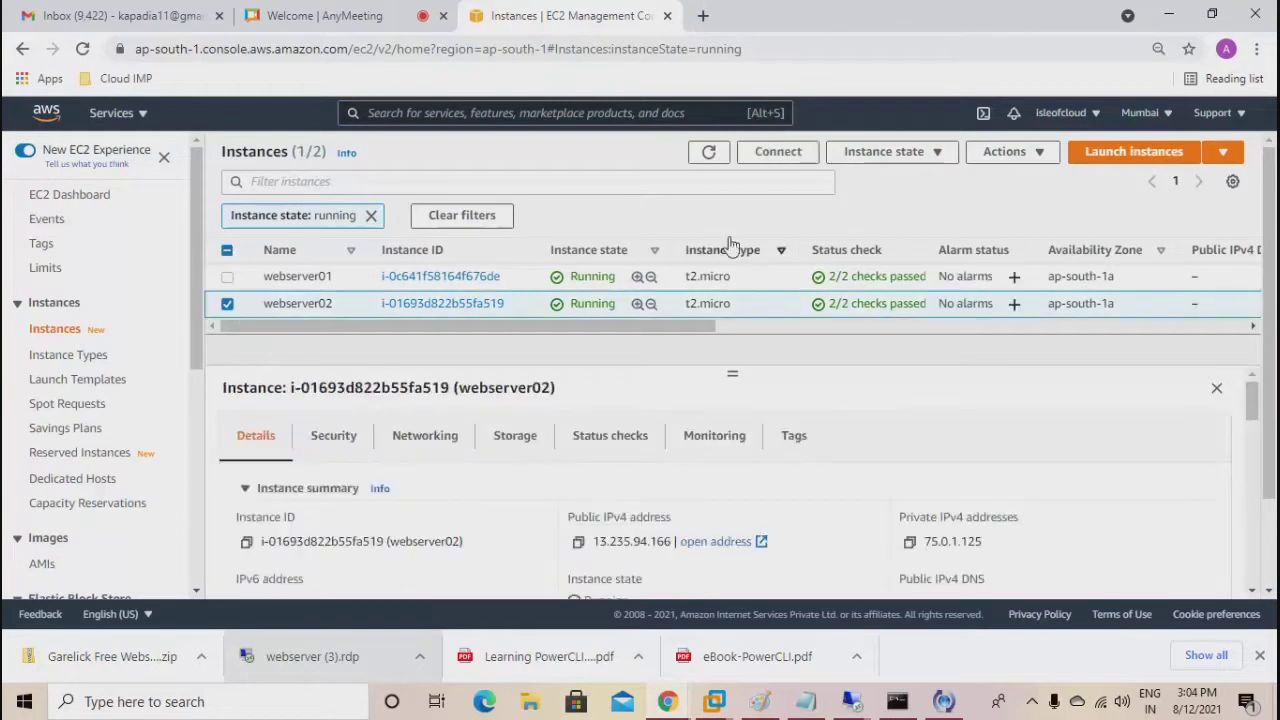
{"action": "left_click", "coordinate": [866, 158]}
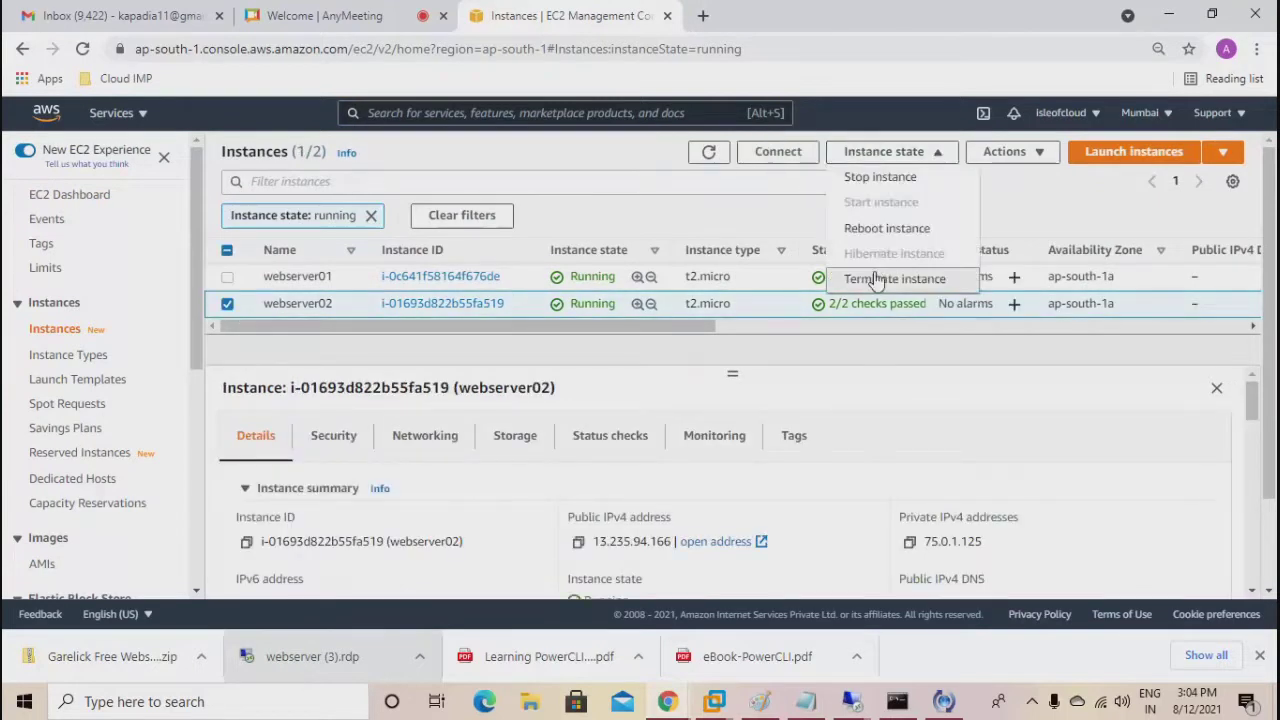
{"action": "left_click", "coordinate": [874, 277]}
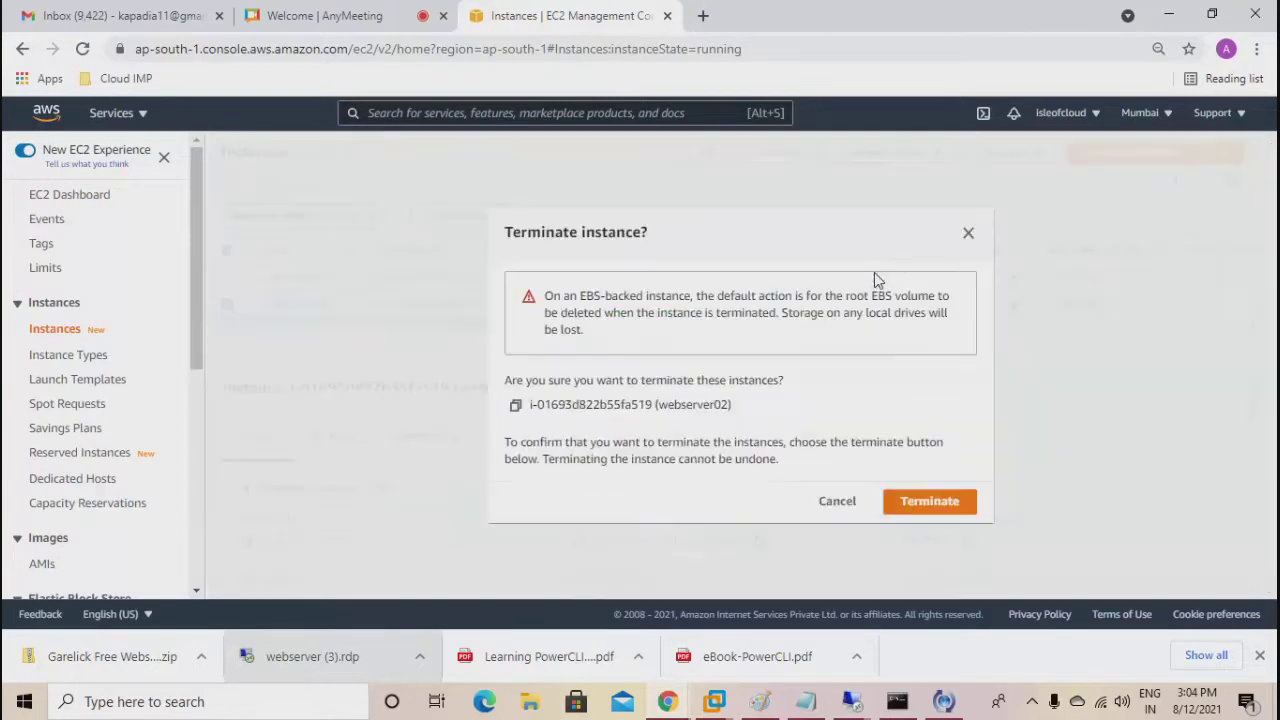
{"action": "left_click", "coordinate": [922, 507]}
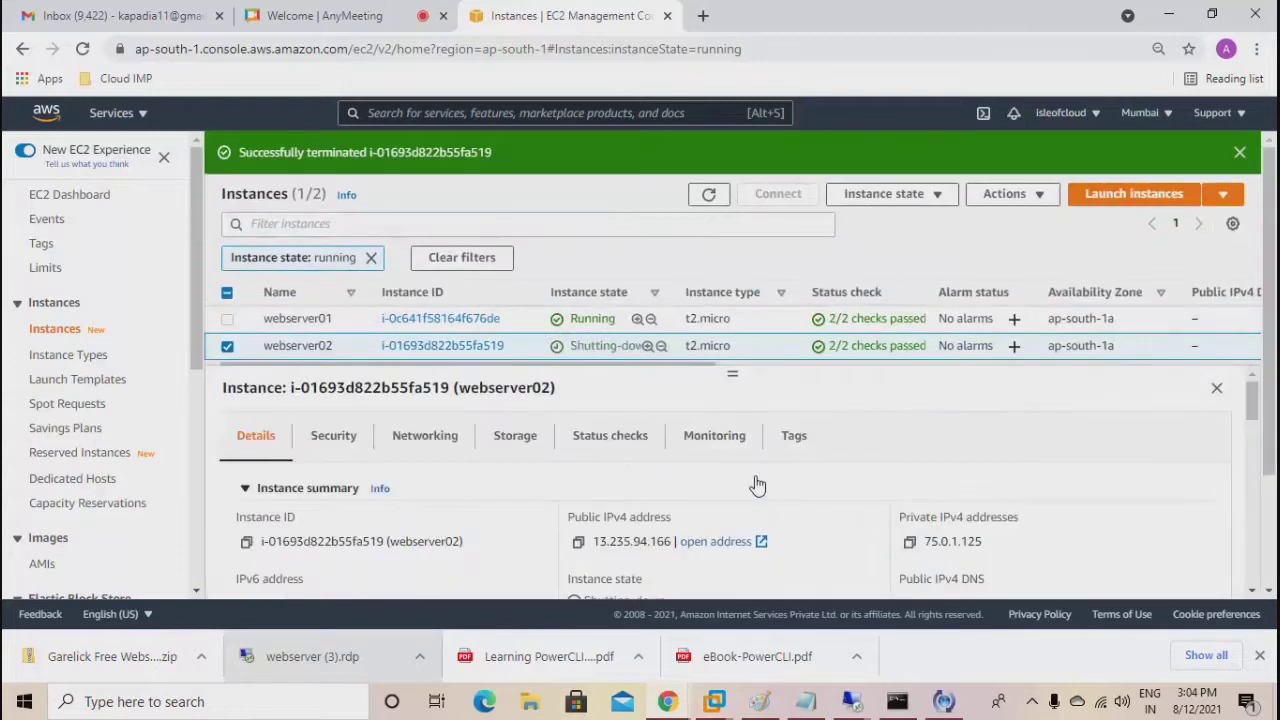
Start creating an image from the webserver01 instance instead of webserver02 and name the image webserver-img.
{"action": "left_click", "coordinate": [227, 347]}
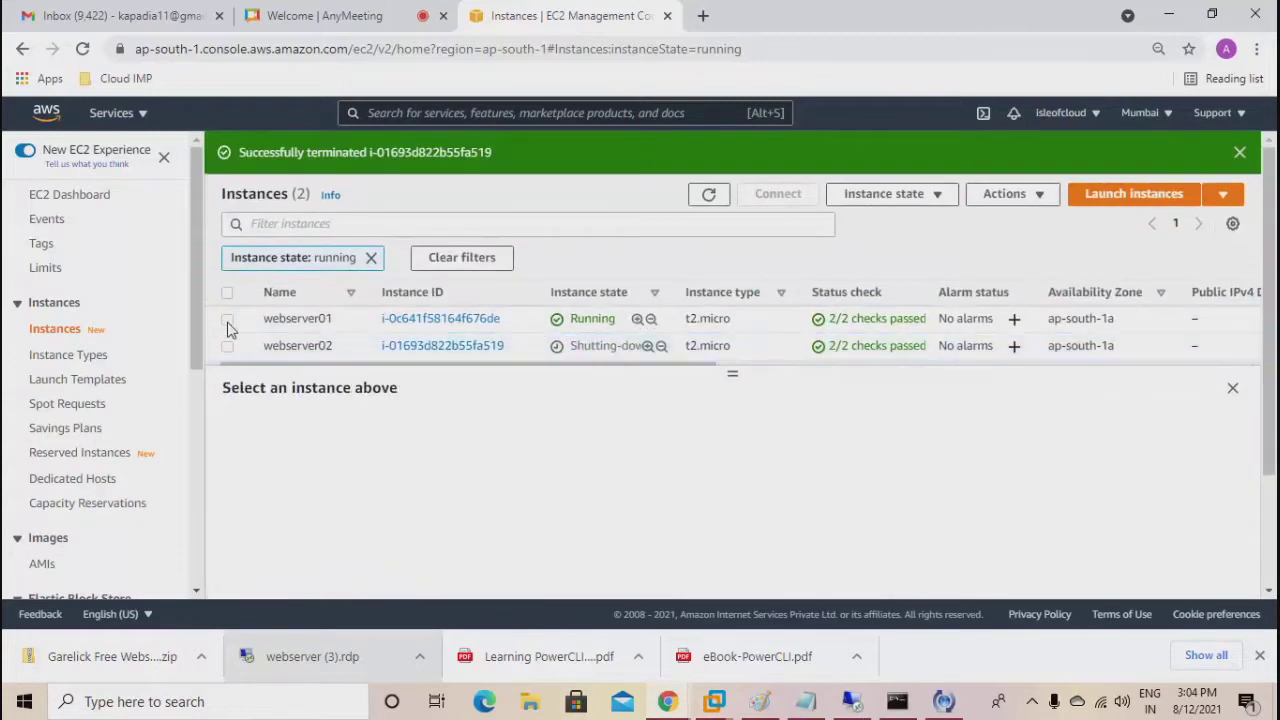
{"action": "left_click", "coordinate": [227, 320]}
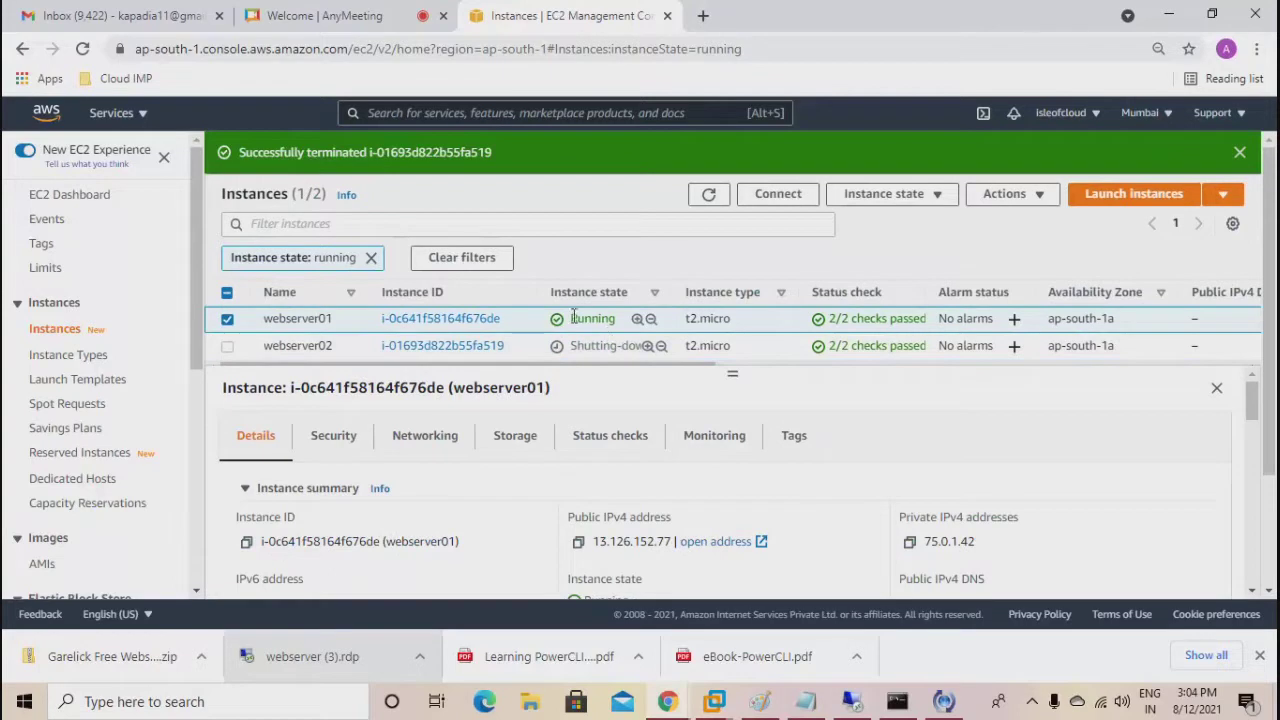
{"action": "left_click", "coordinate": [886, 201]}
{"action": "left_click", "coordinate": [990, 197]}
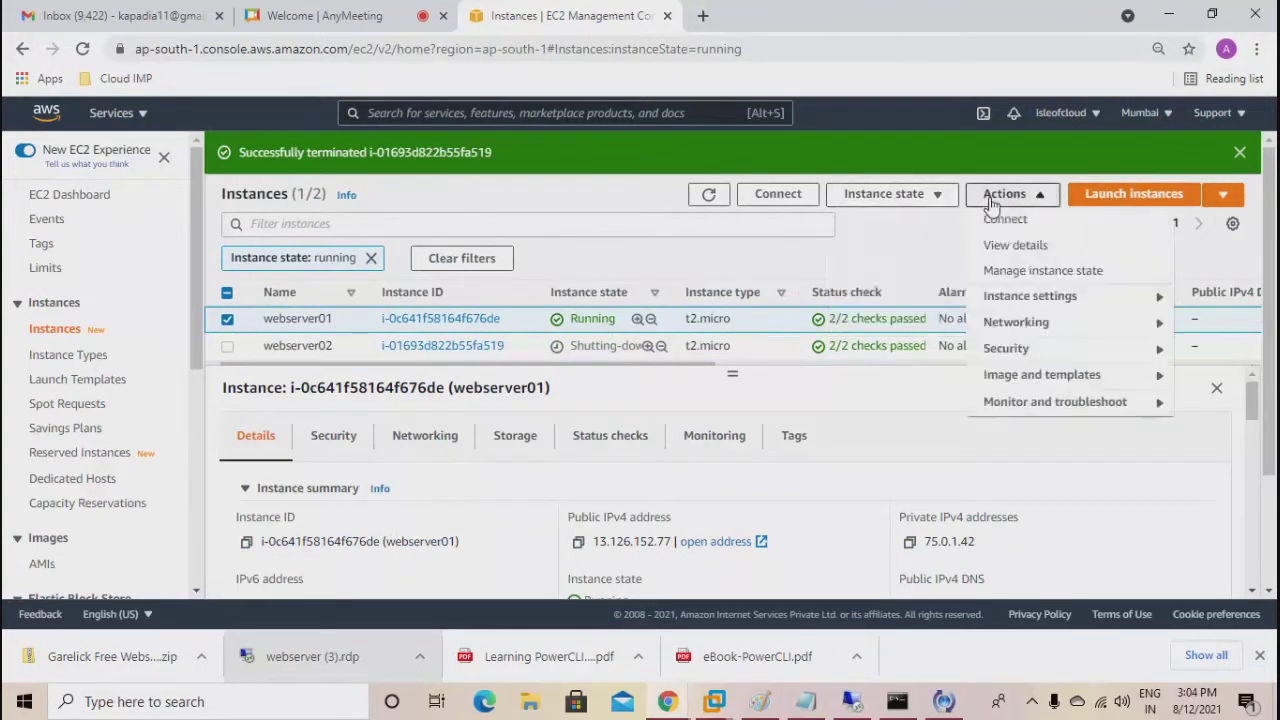
{"action": "mouse_move", "coordinate": [1012, 375]}
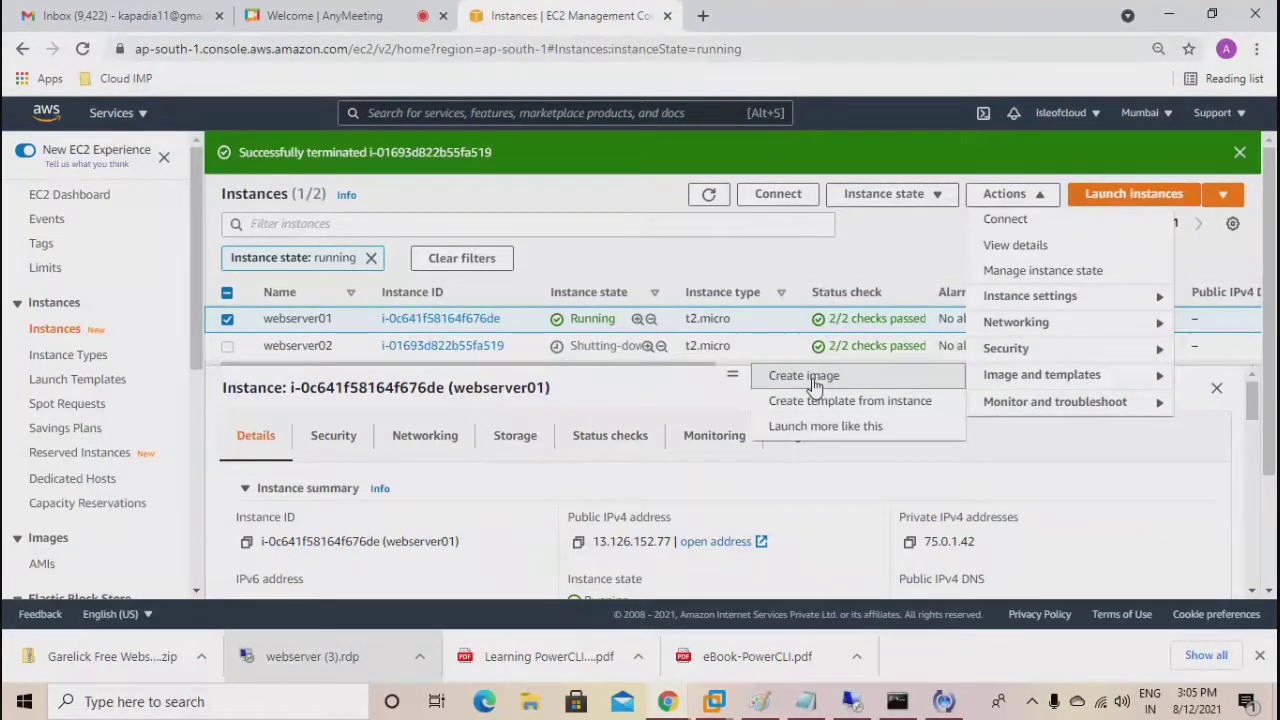
{"action": "left_click", "coordinate": [808, 376]}
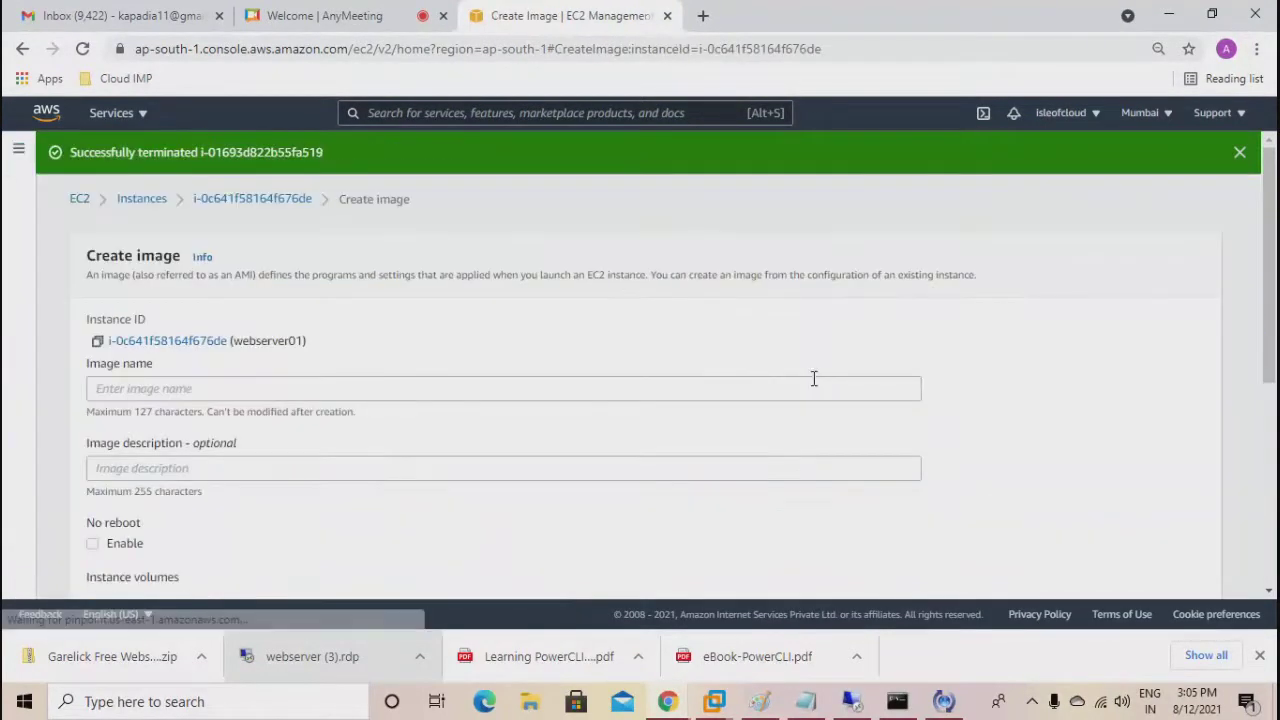
{"action": "left_click", "coordinate": [334, 388]}
{"action": "type", "text": "web"}
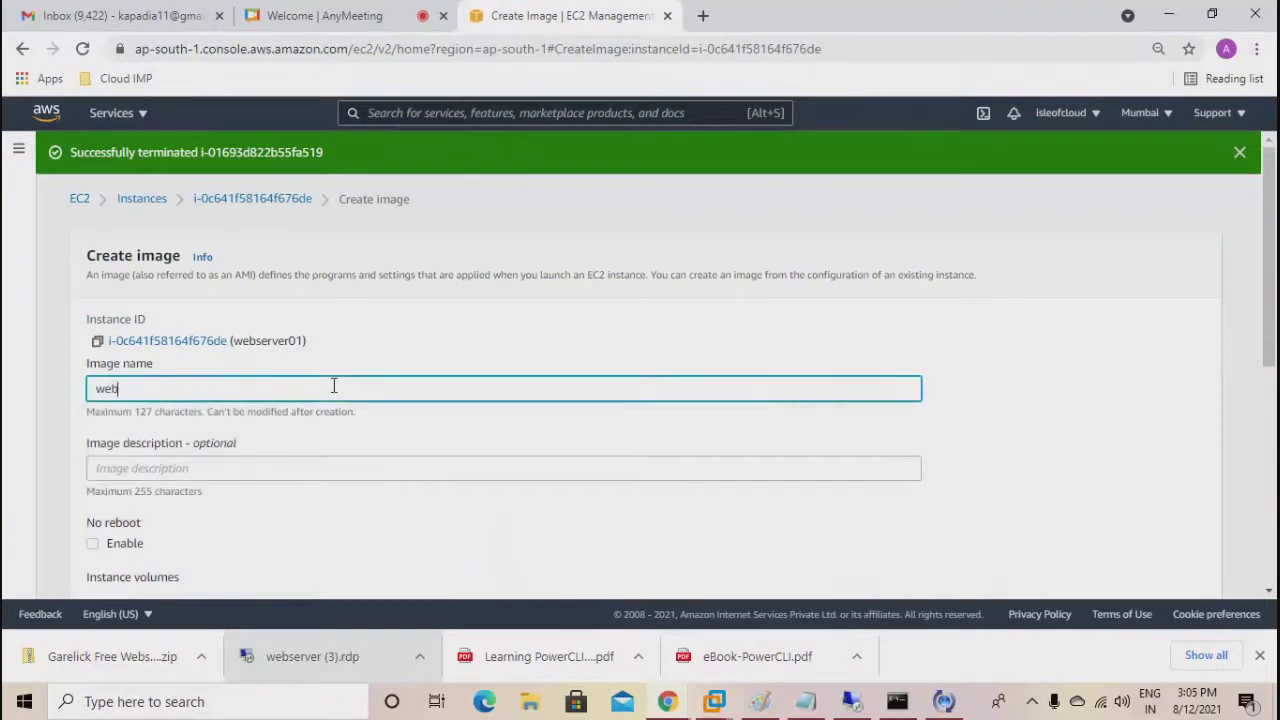
{"action": "type", "text": "server-img"}
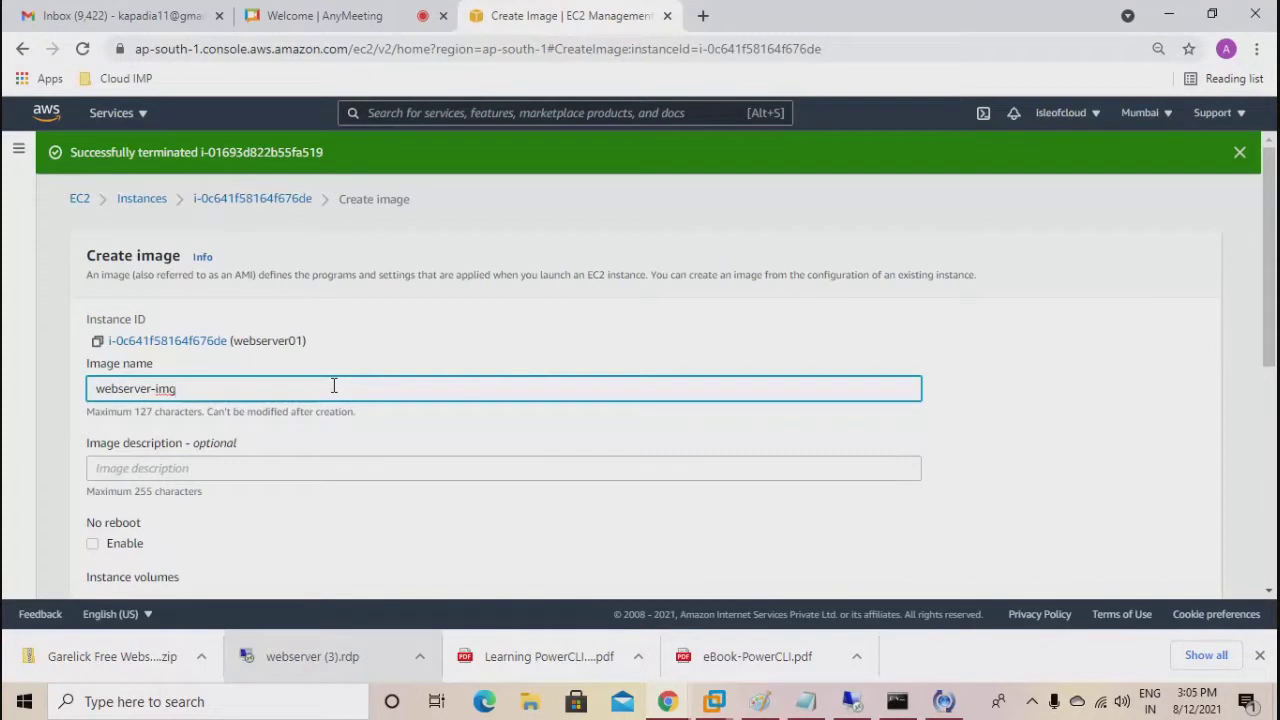
Enter the image description "server2019 with webserver role and website pages garelick".
{"action": "left_click", "coordinate": [265, 463]}
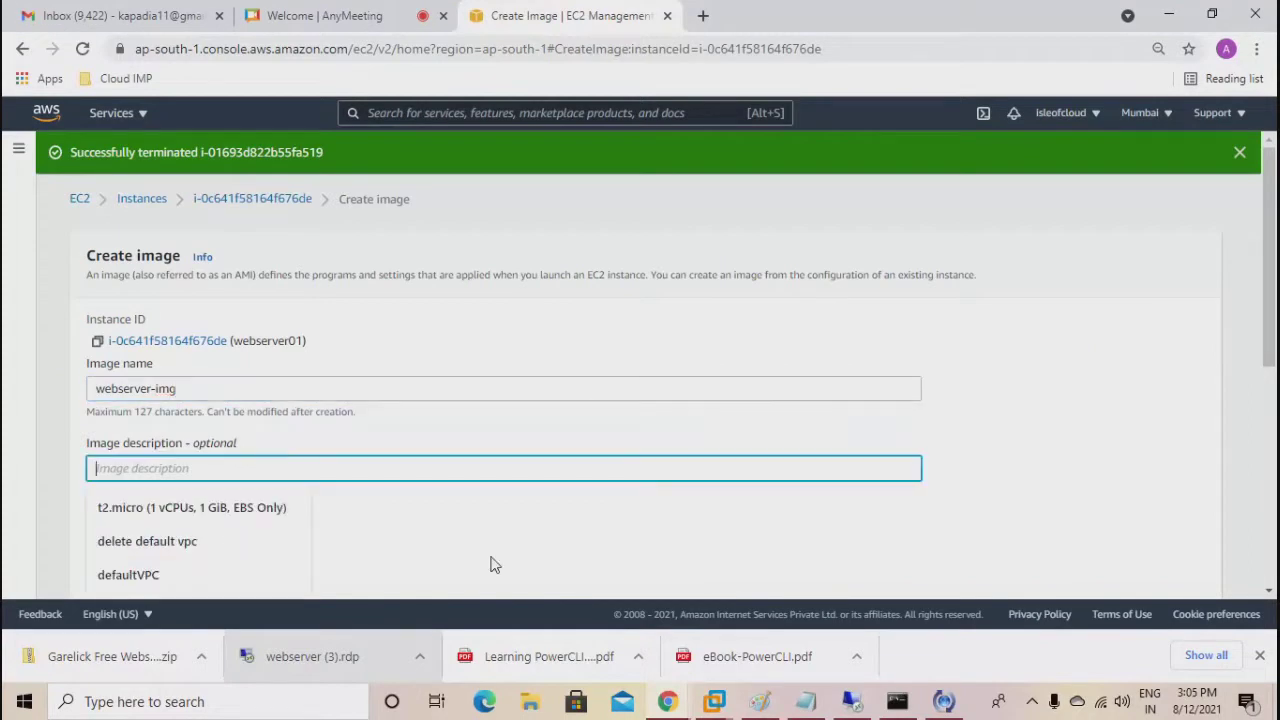
{"action": "type", "text": "ser"}
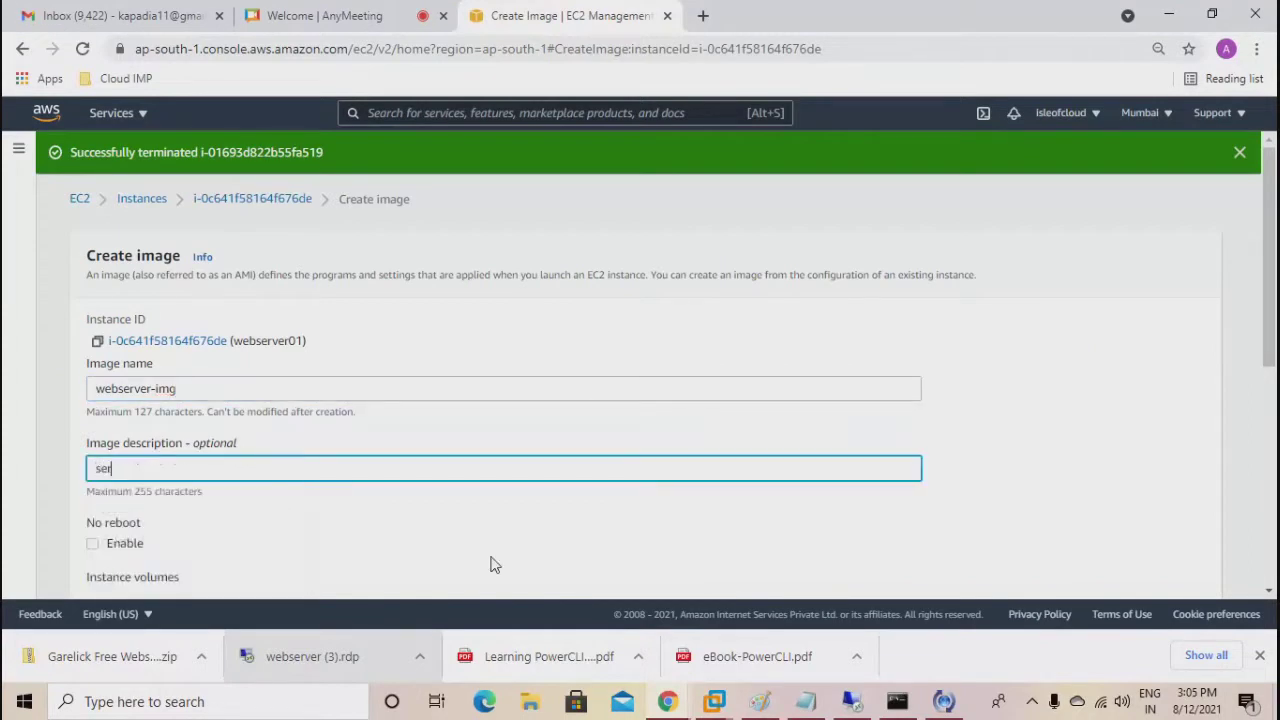
{"action": "type", "text": "ver2019"}
{"action": "type", "text": " with ew"}
{"action": "type", "text": "serve"}
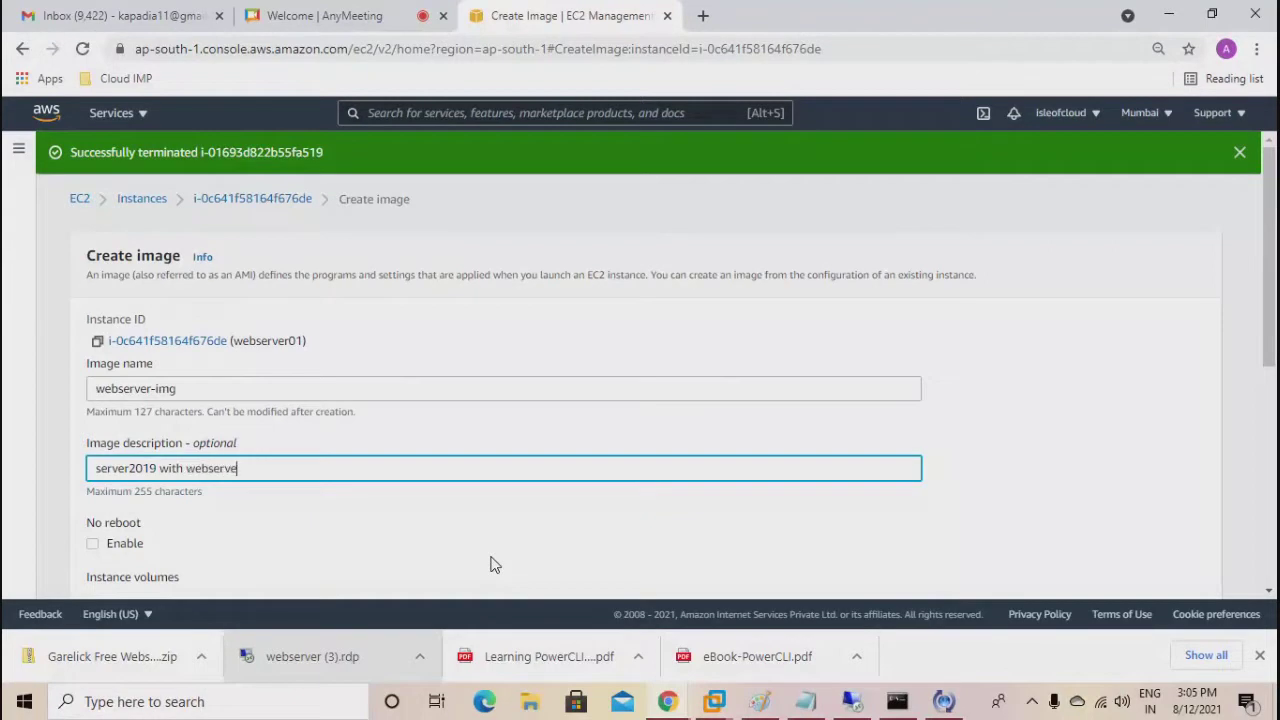
{"action": "type", "text": "r role and web"}
{"action": "type", "text": "iste"}
{"action": "key", "text": "BackSpace"}
{"action": "key", "text": "BackSpace"}
{"action": "key", "text": "BackSpace"}
{"action": "key", "text": "BackSpace"}
{"action": "type", "text": "site pages"}
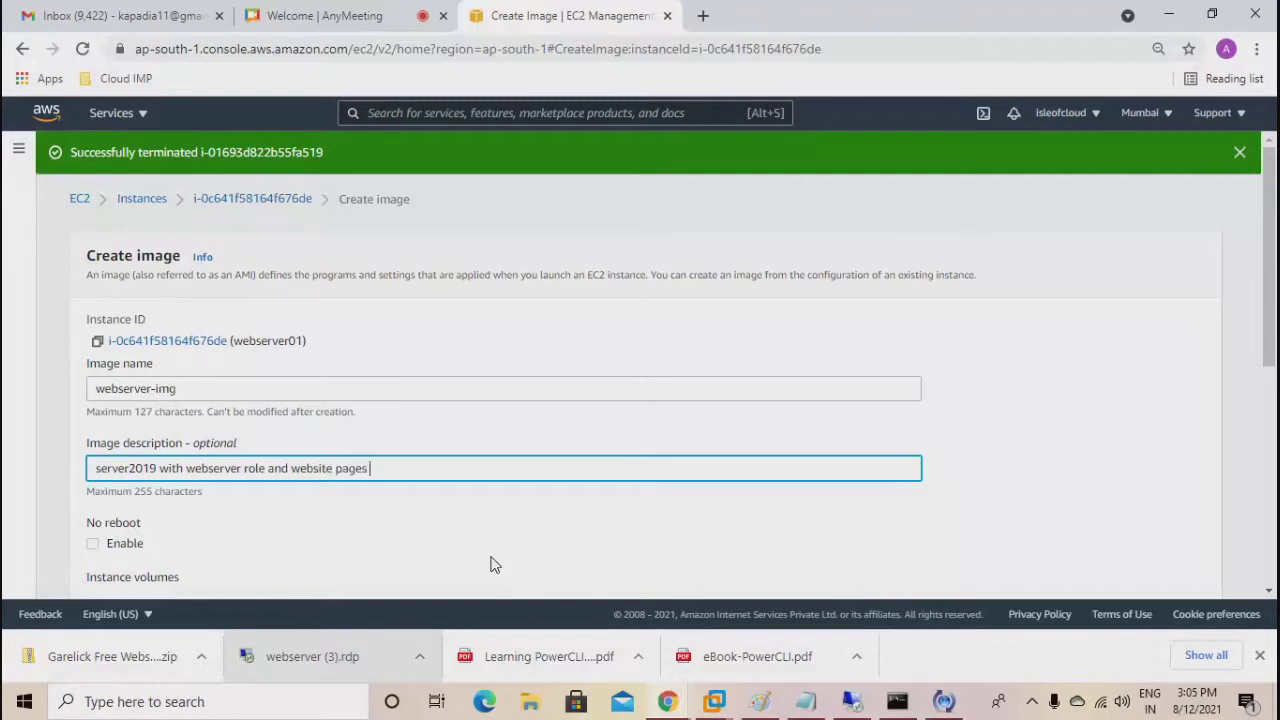
{"action": "type", "text": " garelick"}
Create the image with the default volume and tag settings and open the list of AMIs.
{"action": "scroll", "coordinate": [331, 365], "scroll_direction": "down", "scroll_amount": 1}
{"action": "scroll", "coordinate": [330, 365], "scroll_direction": "down", "scroll_amount": 3}
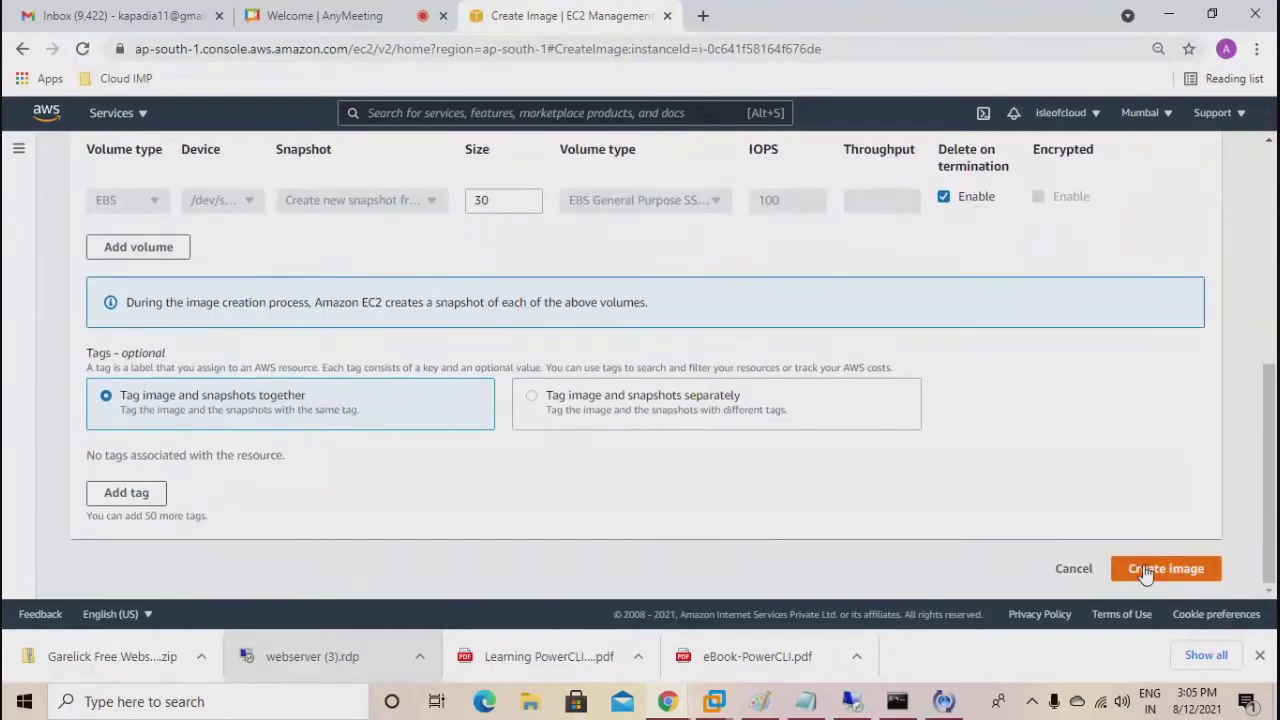
{"action": "left_click", "coordinate": [1146, 570]}
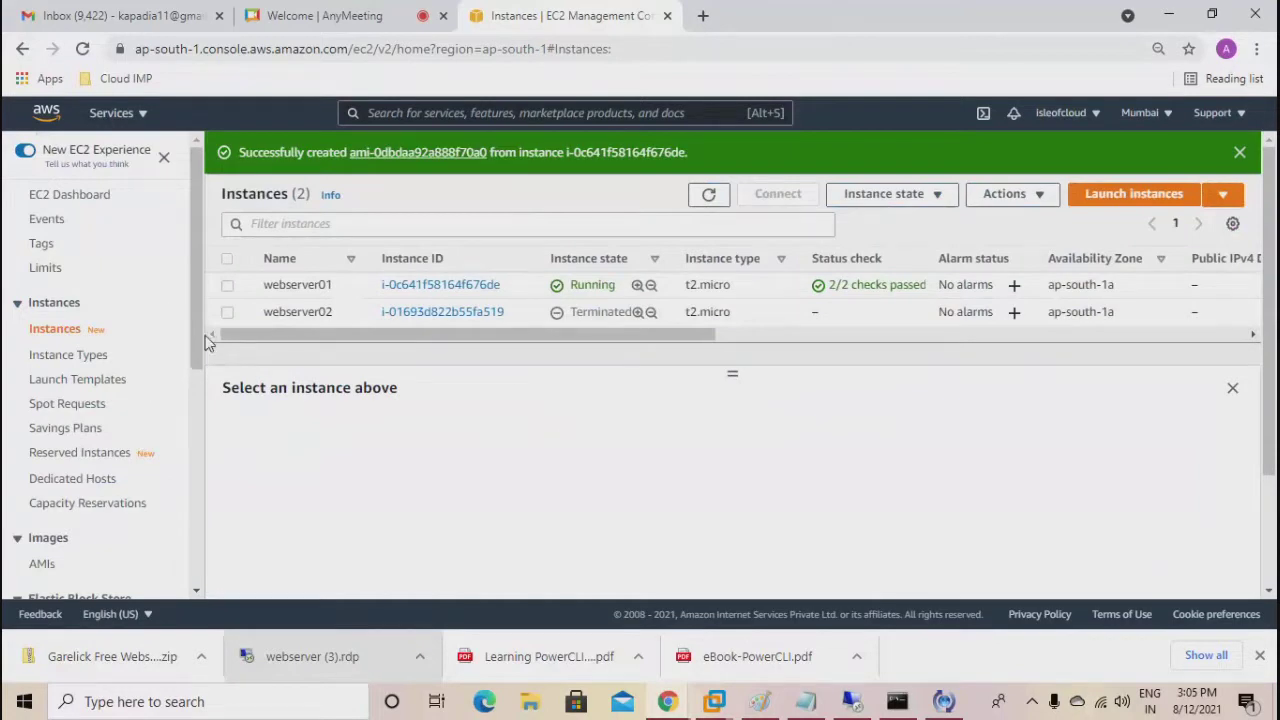
{"action": "scroll", "coordinate": [135, 490], "scroll_direction": "down", "scroll_amount": 1}
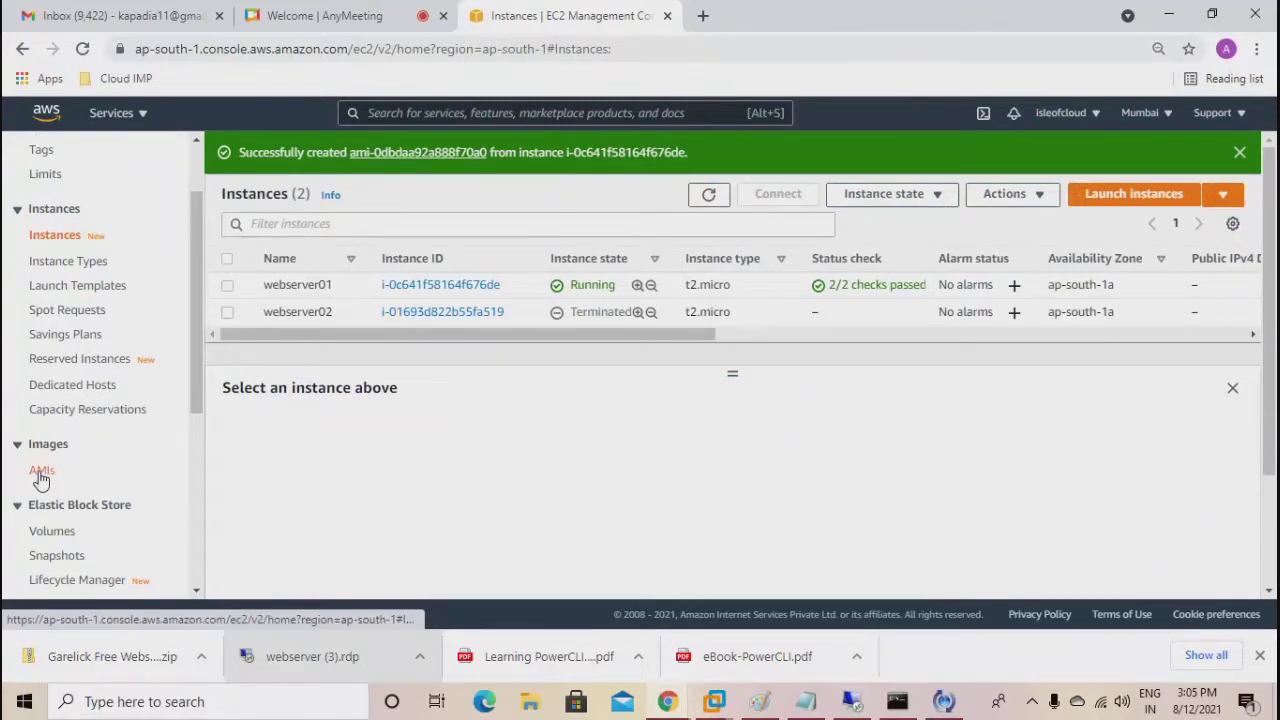
{"action": "left_click", "coordinate": [41, 474]}
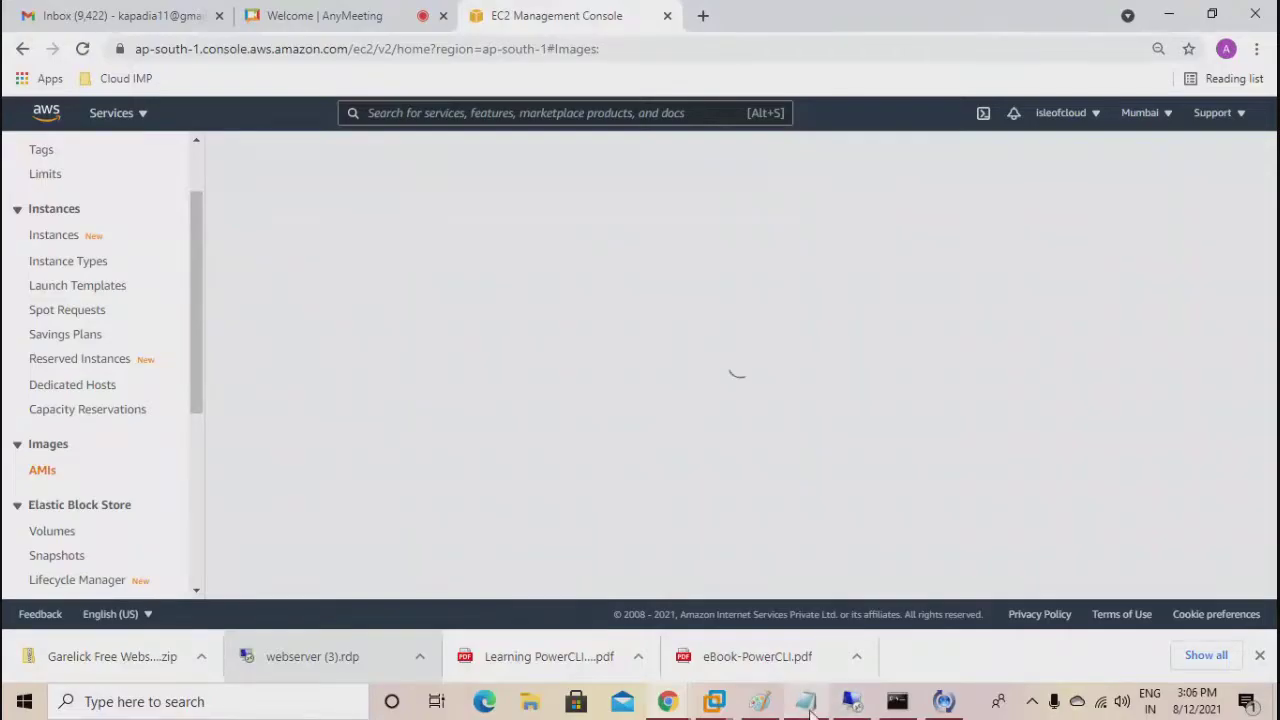
Switch to Notepad and add "select instance> click actions> select image and templates> select create image" below note 15, separated from note 16 by a blank line.
{"action": "left_click", "coordinate": [824, 705]}
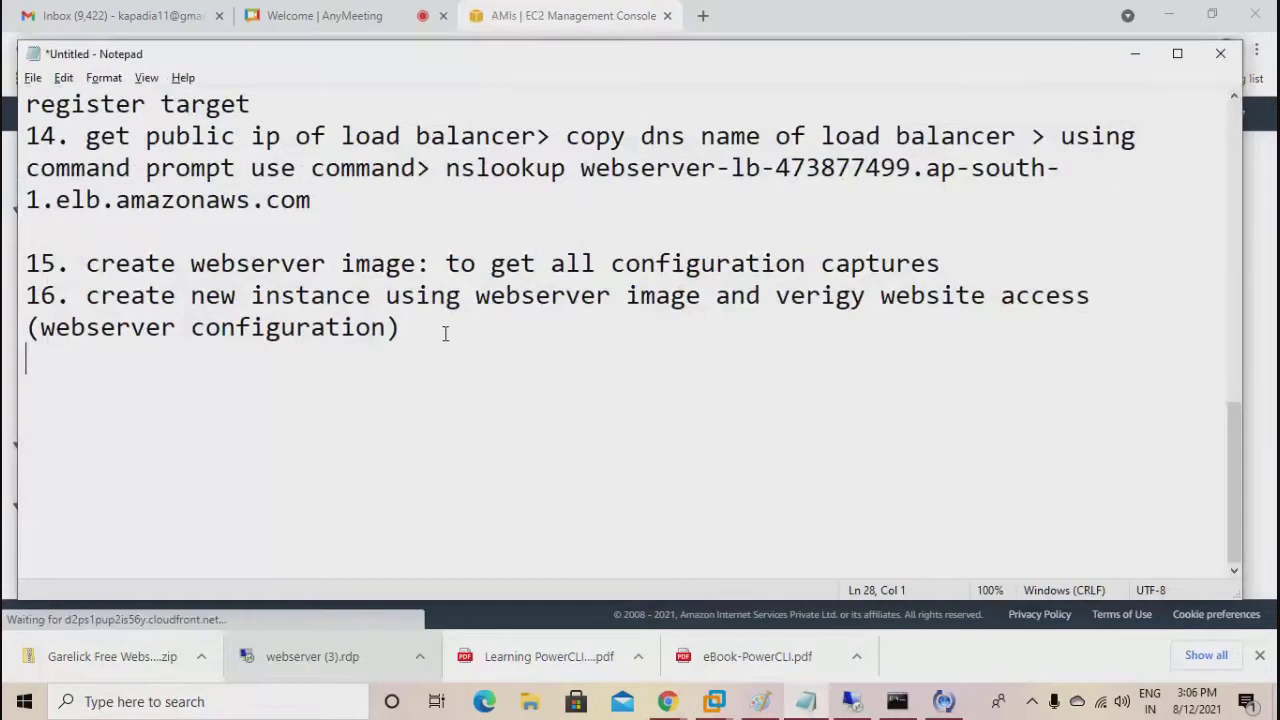
{"action": "left_click", "coordinate": [951, 263]}
{"action": "key", "text": "Return"}
{"action": "key", "text": "Return"}
{"action": "key", "text": "Up"}
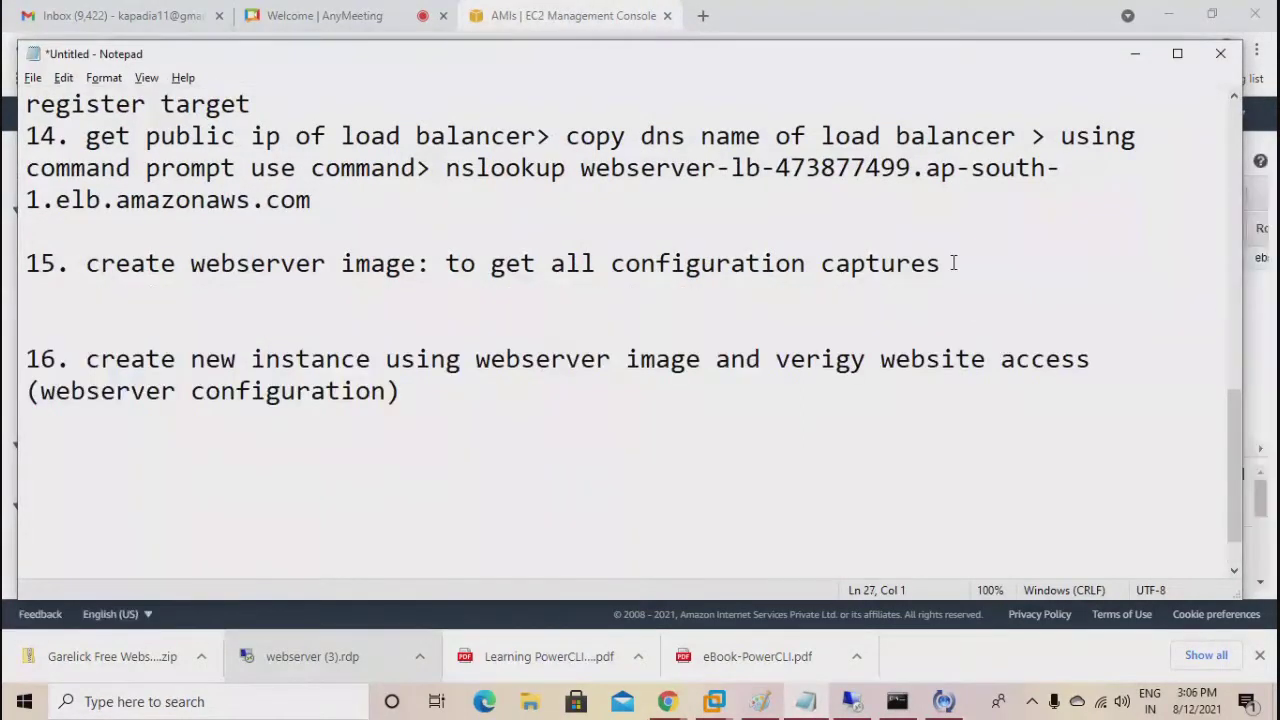
{"action": "type", "text": "select i"}
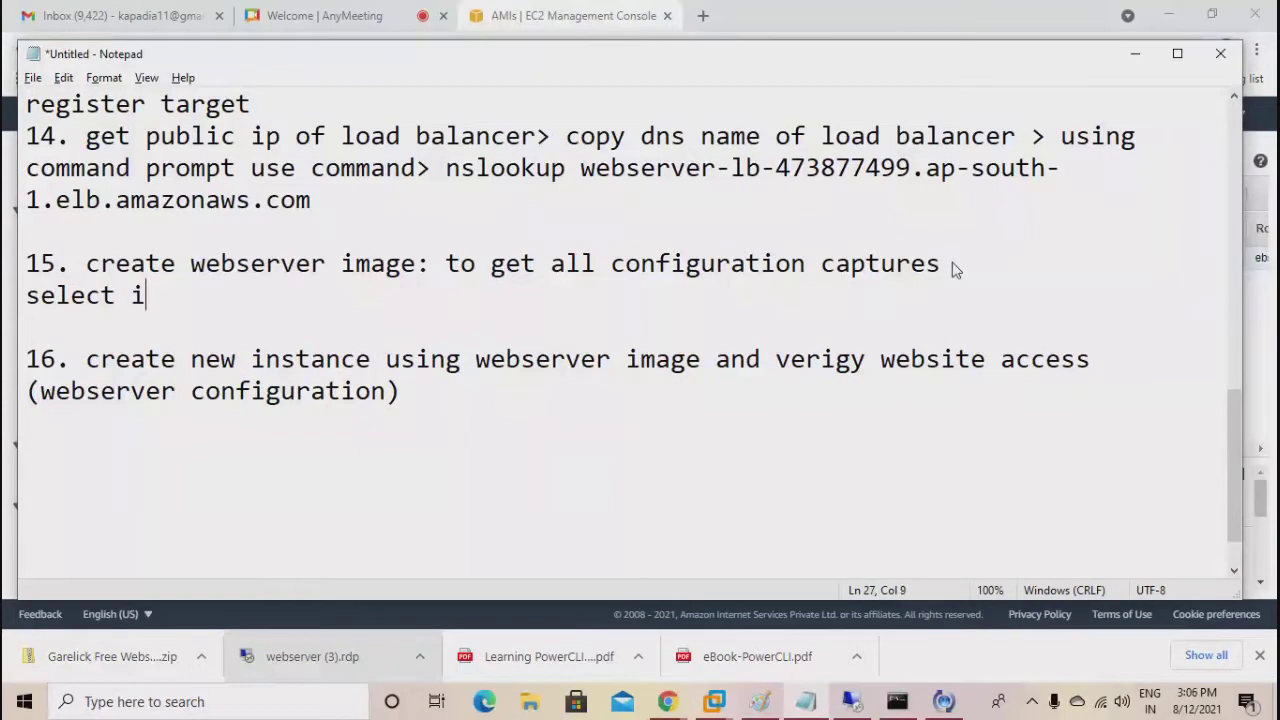
{"action": "type", "text": "nstance> click act"}
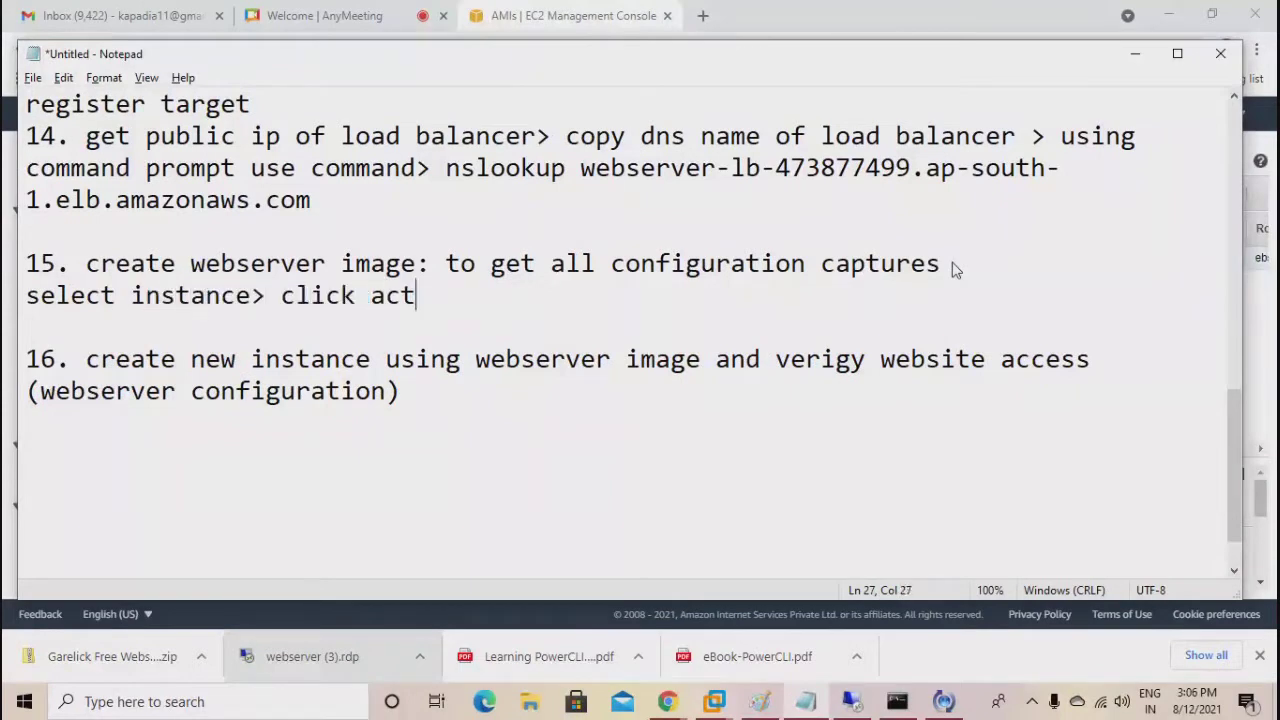
{"action": "type", "text": "ions> selec"}
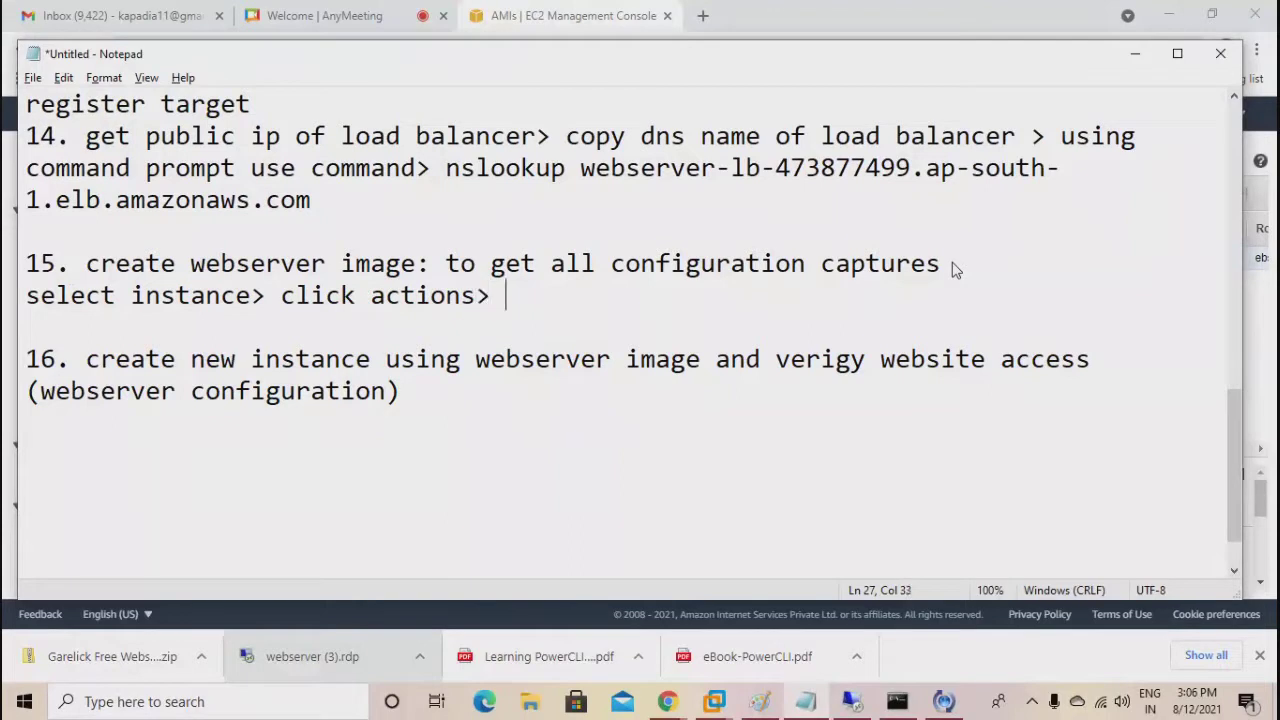
{"action": "type", "text": "t"}
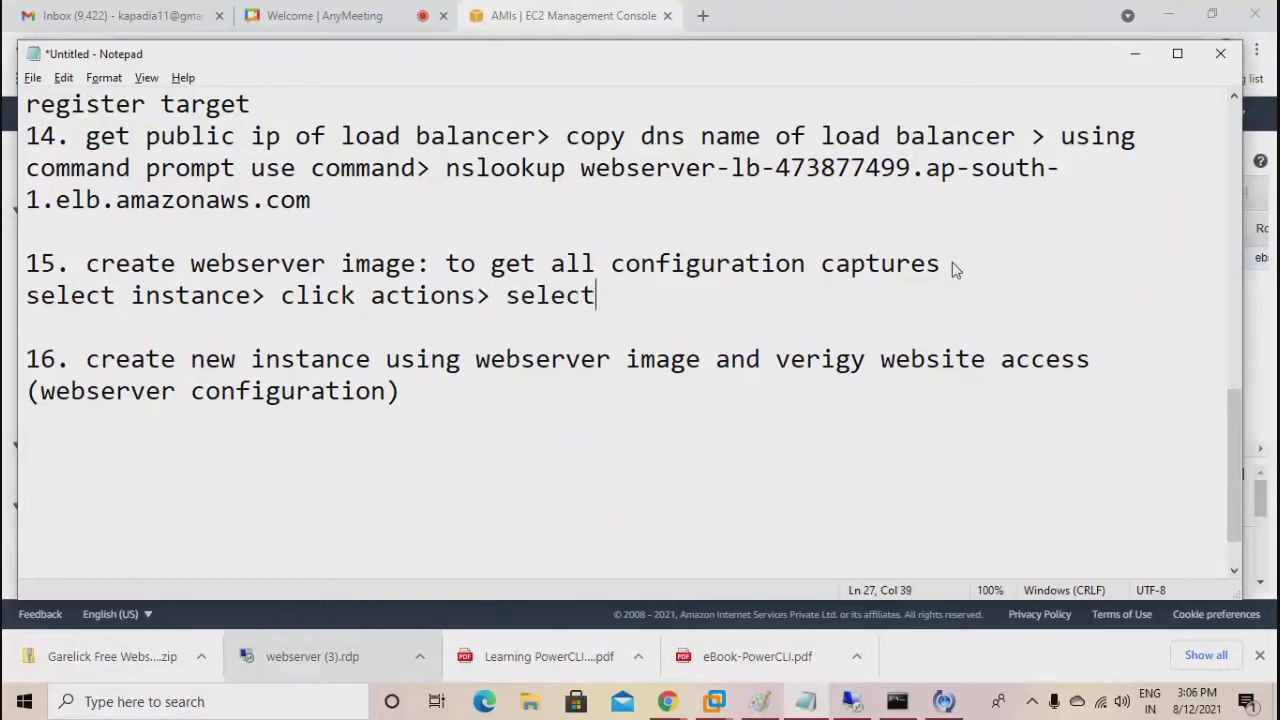
{"action": "type", "text": " image and "}
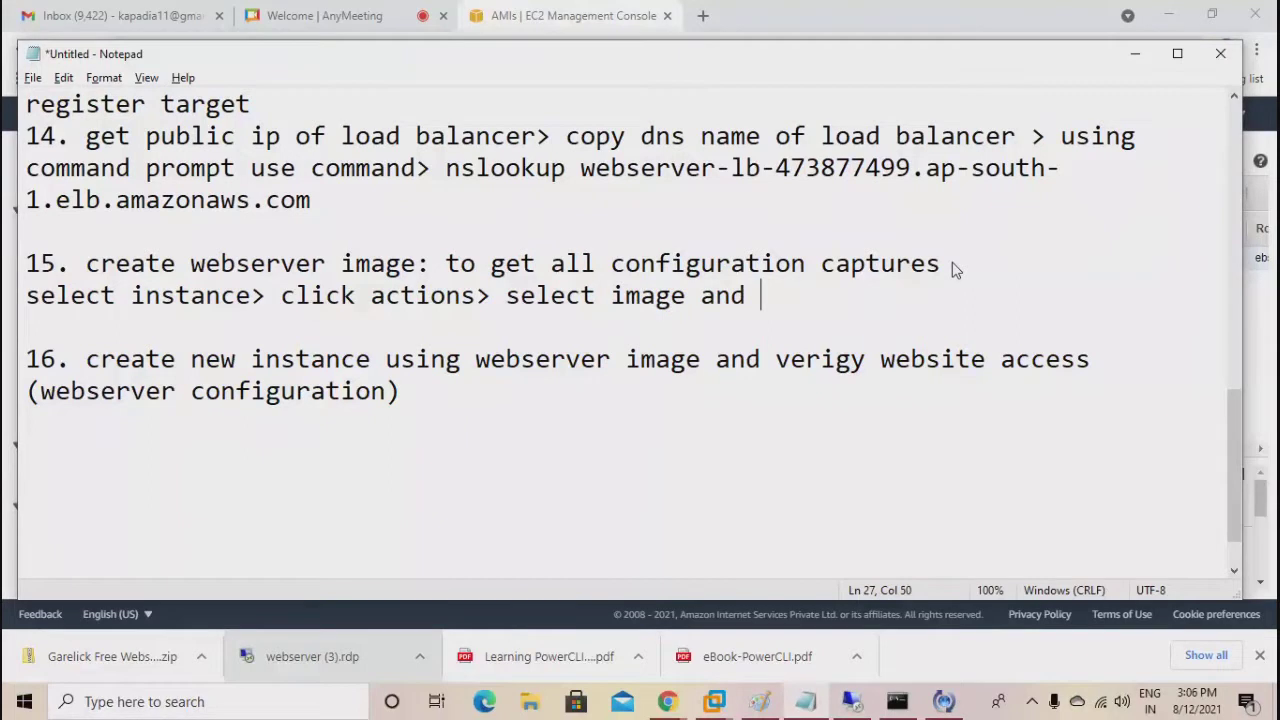
{"action": "type", "text": "templates"}
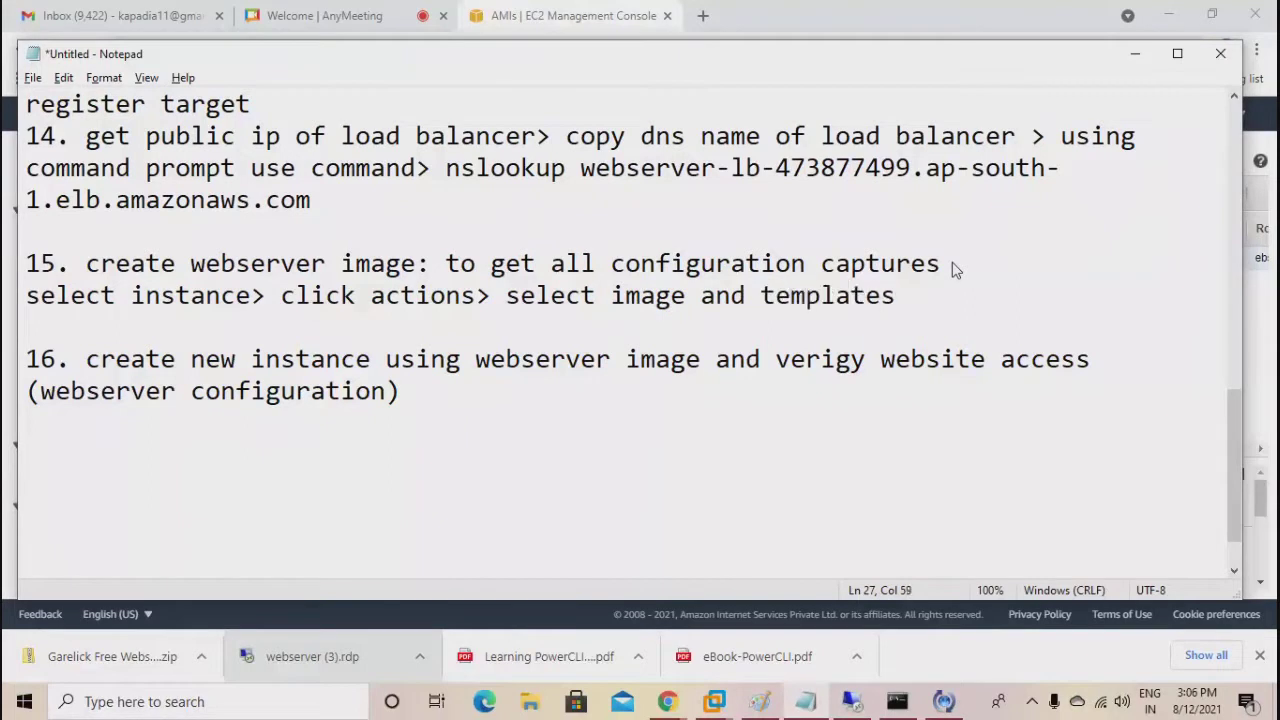
{"action": "type", "text": "> select create image"}
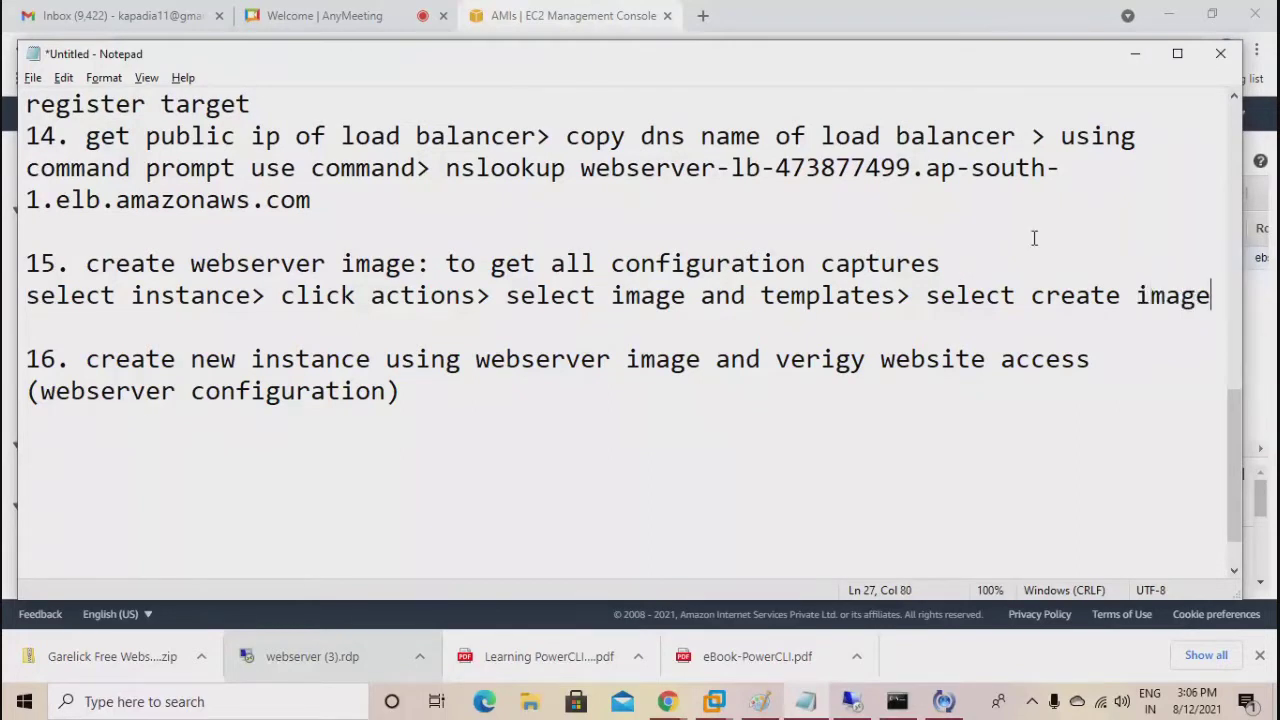
Check webserver-img in the AWS list of AMIs and prefix the "select instance" line in the notes with "15a.".
{"action": "key", "text": "alt+Tab"}
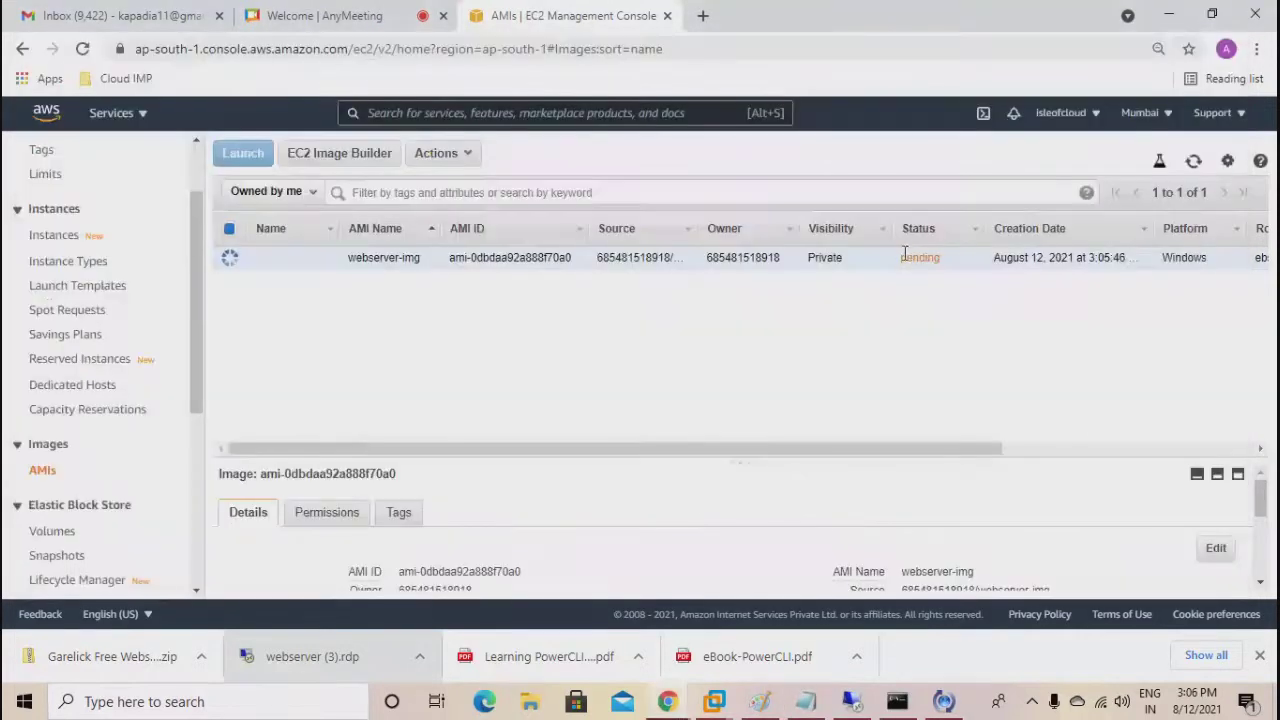
{"action": "scroll", "coordinate": [60, 457], "scroll_direction": "up", "scroll_amount": 1}
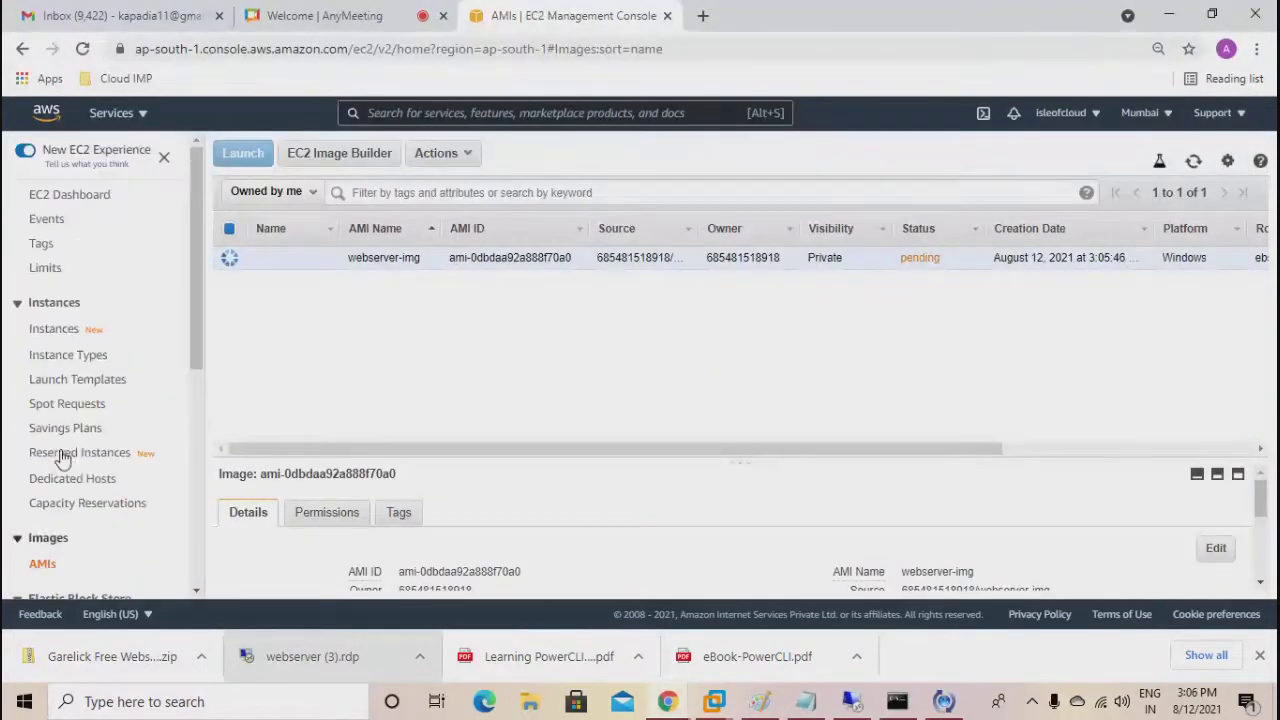
{"action": "scroll", "coordinate": [45, 420], "scroll_direction": "down", "scroll_amount": 1}
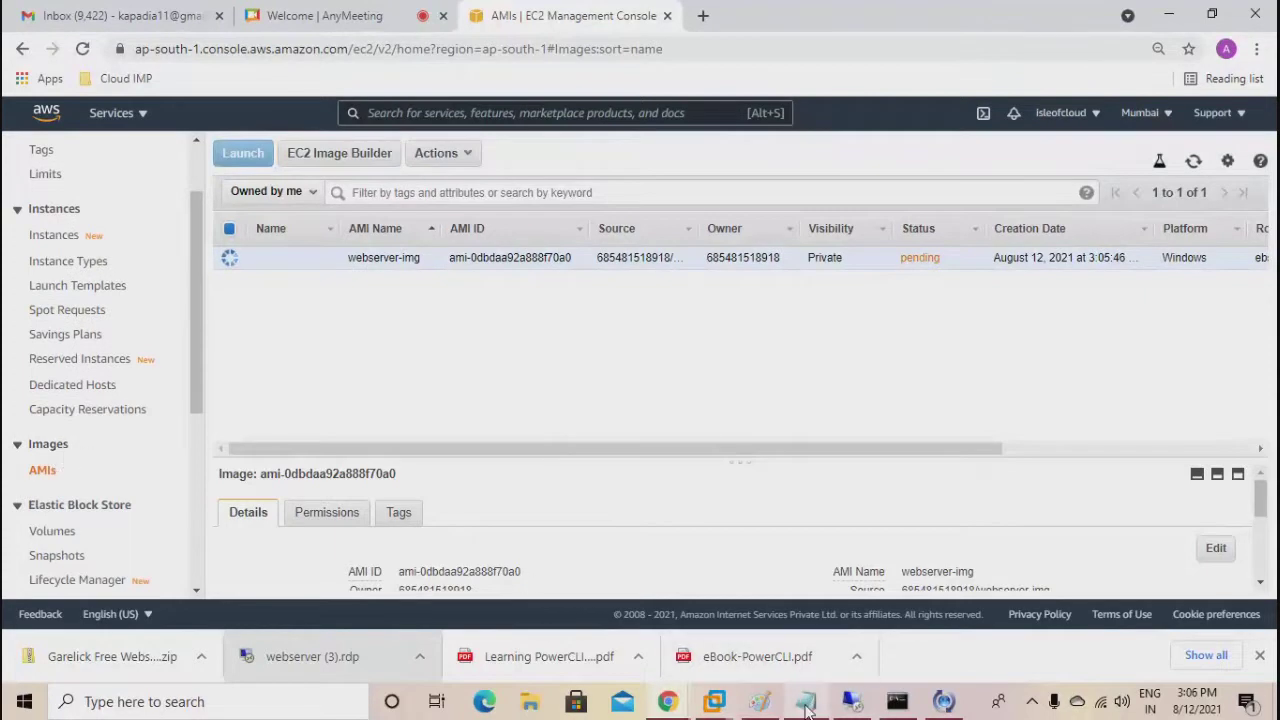
{"action": "left_click", "coordinate": [806, 708]}
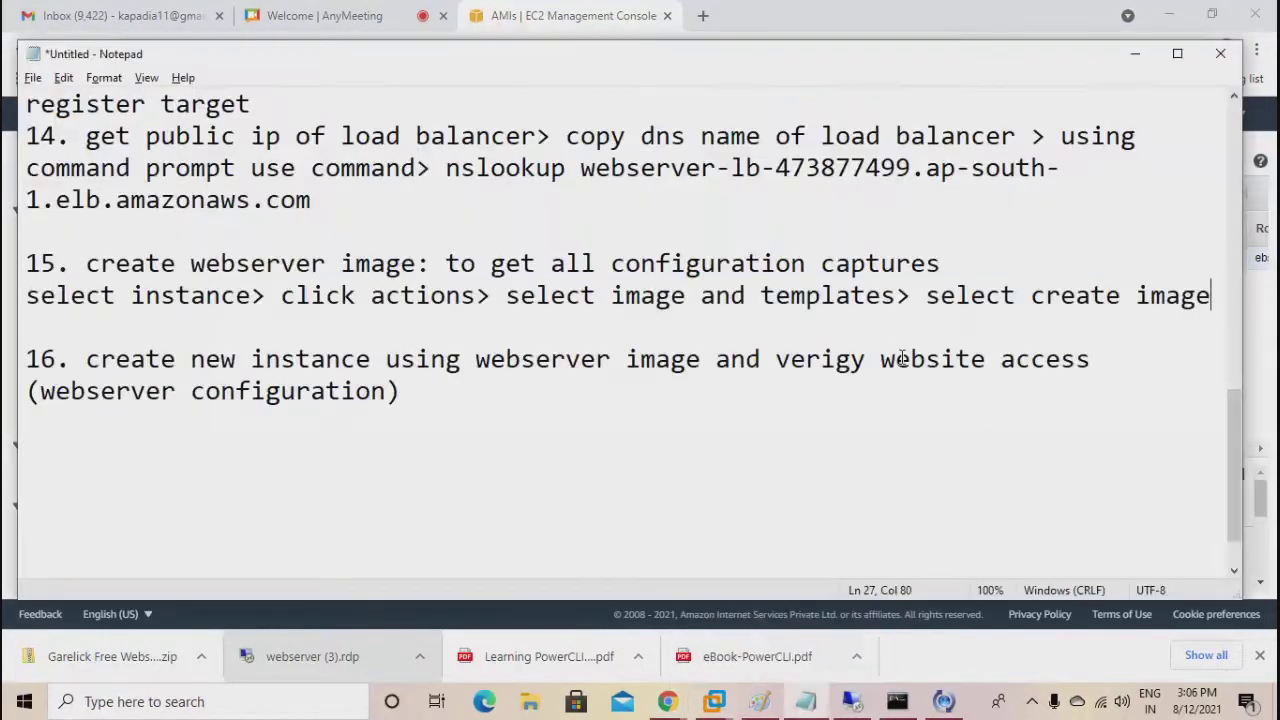
{"action": "key", "text": "Return"}
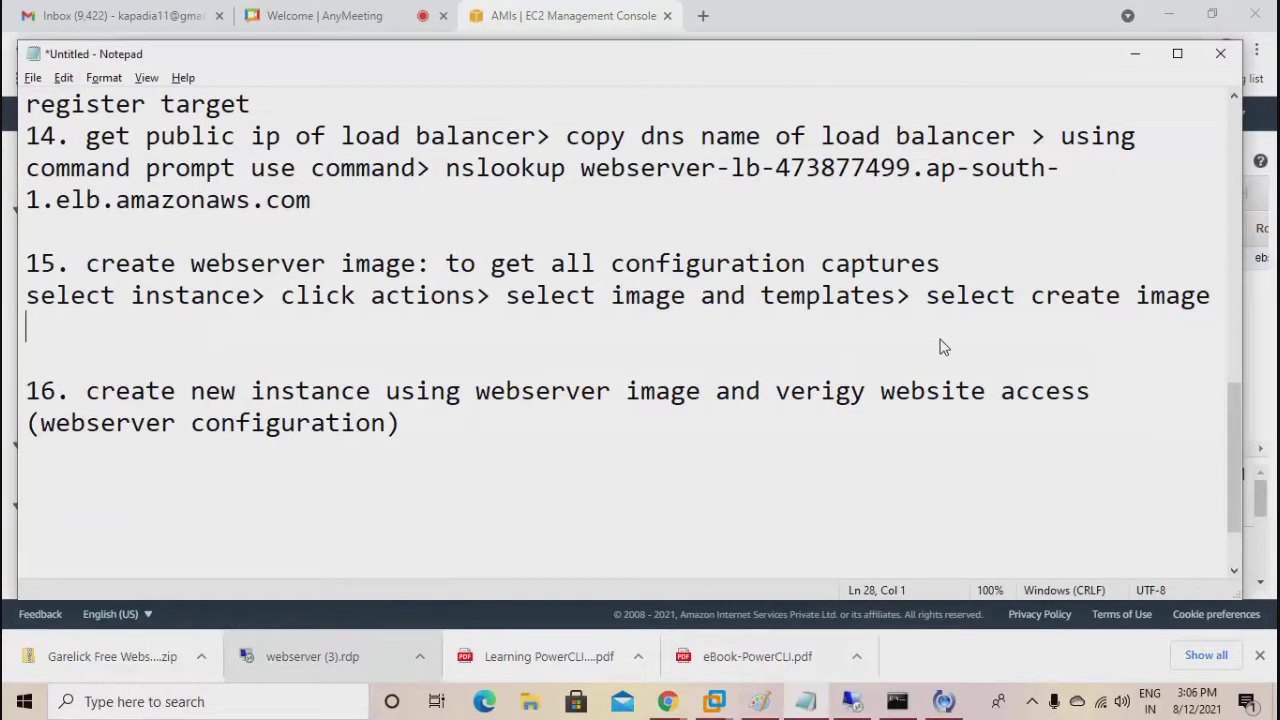
{"action": "key", "text": "Up"}
{"action": "type", "text": "15a."}
{"action": "key", "text": "End"}
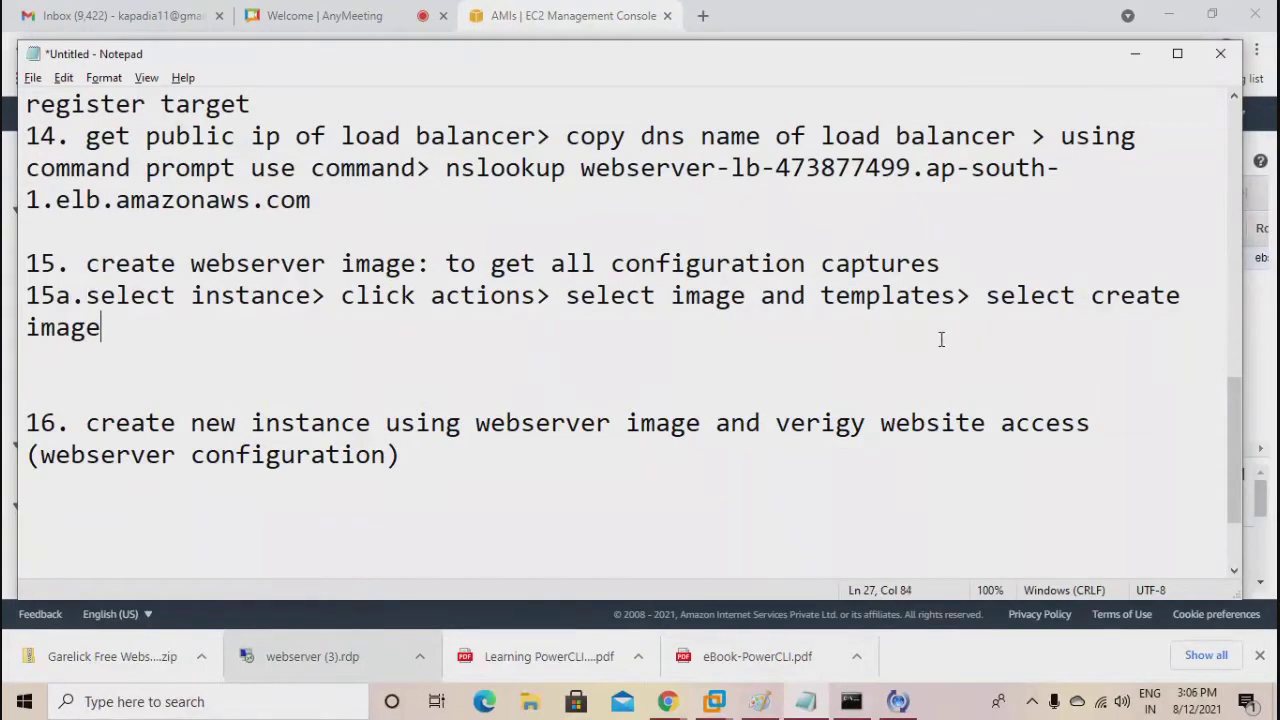
Add the line "15b.verify image getting created in AMIs (Amazon Machine Images)" below note 15a.
{"action": "key", "text": "Return"}
{"action": "type", "text": "15b"}
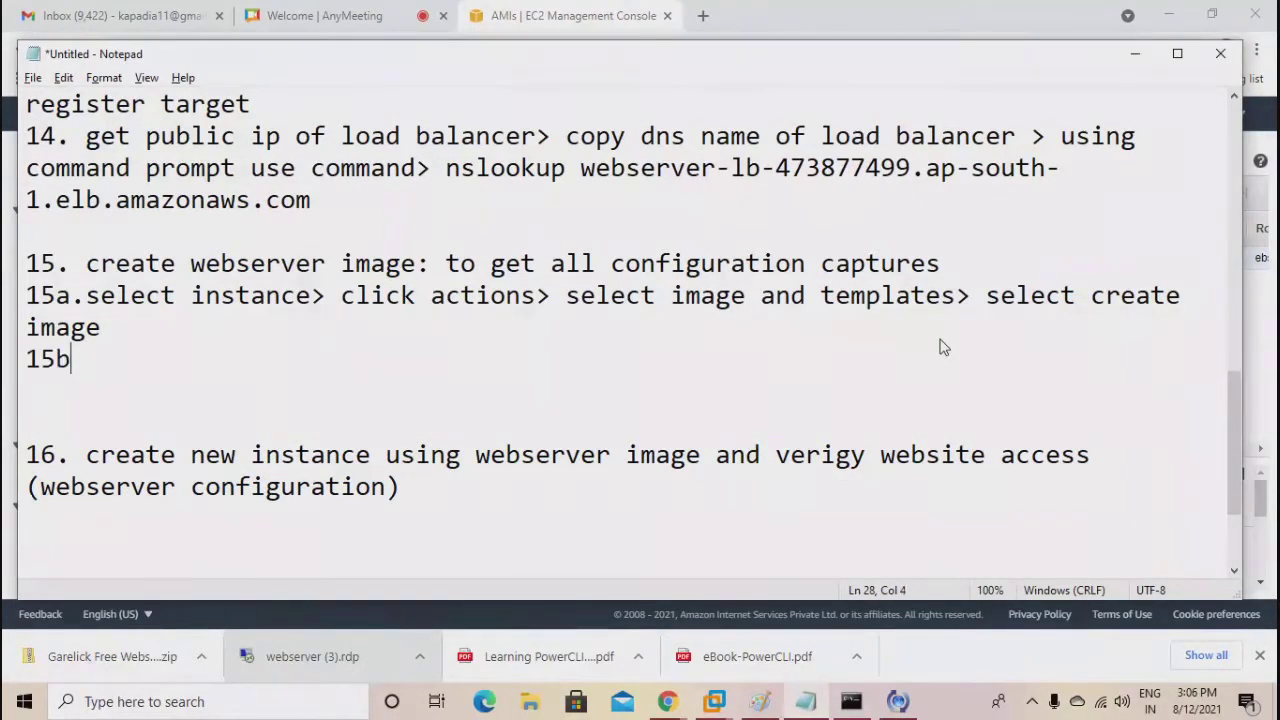
{"action": "type", "text": ".verify image "}
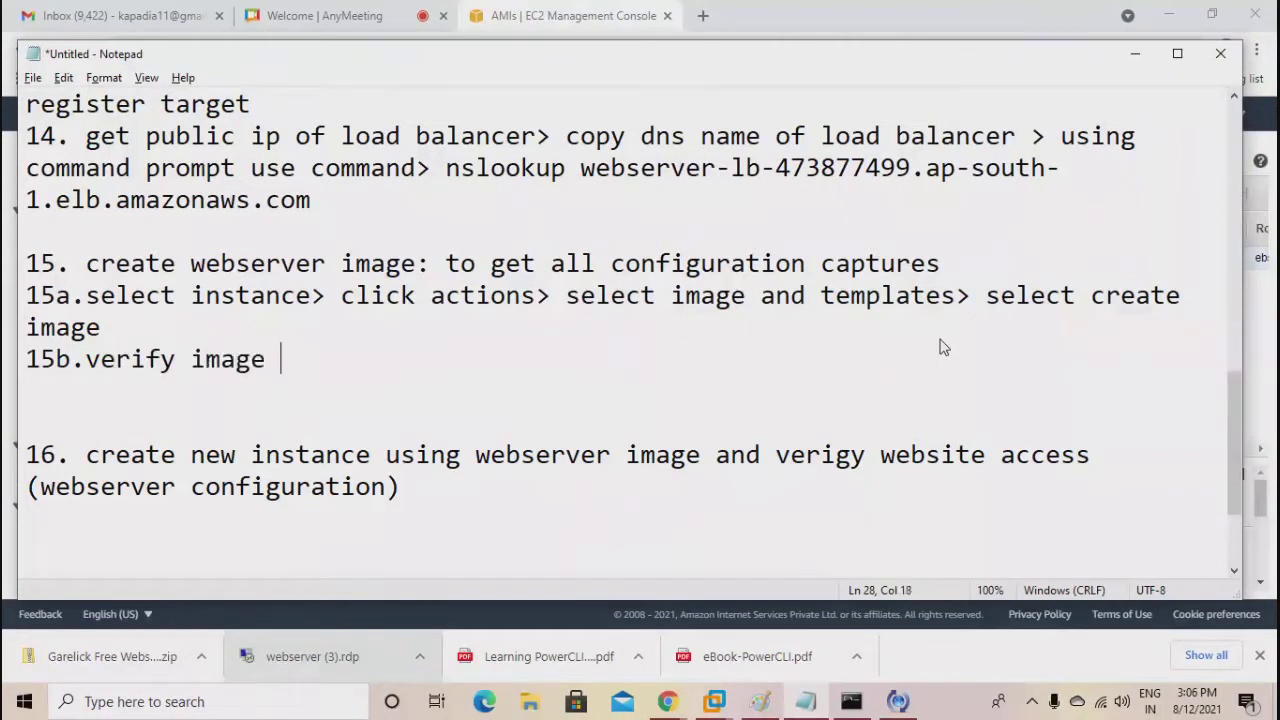
{"action": "type", "text": "gettting"}
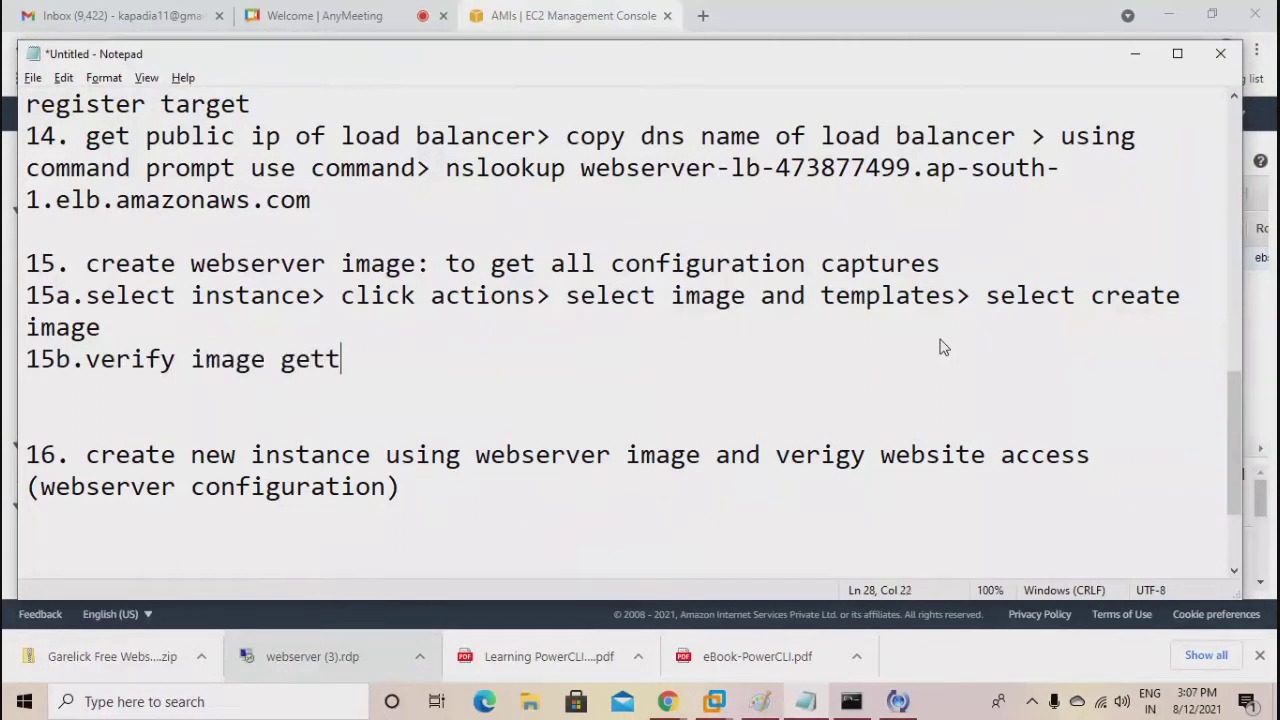
{"action": "key", "text": "BackSpace"}
{"action": "key", "text": "BackSpace"}
{"action": "key", "text": "BackSpace"}
{"action": "key", "text": "BackSpace"}
{"action": "type", "text": "ing created in "}
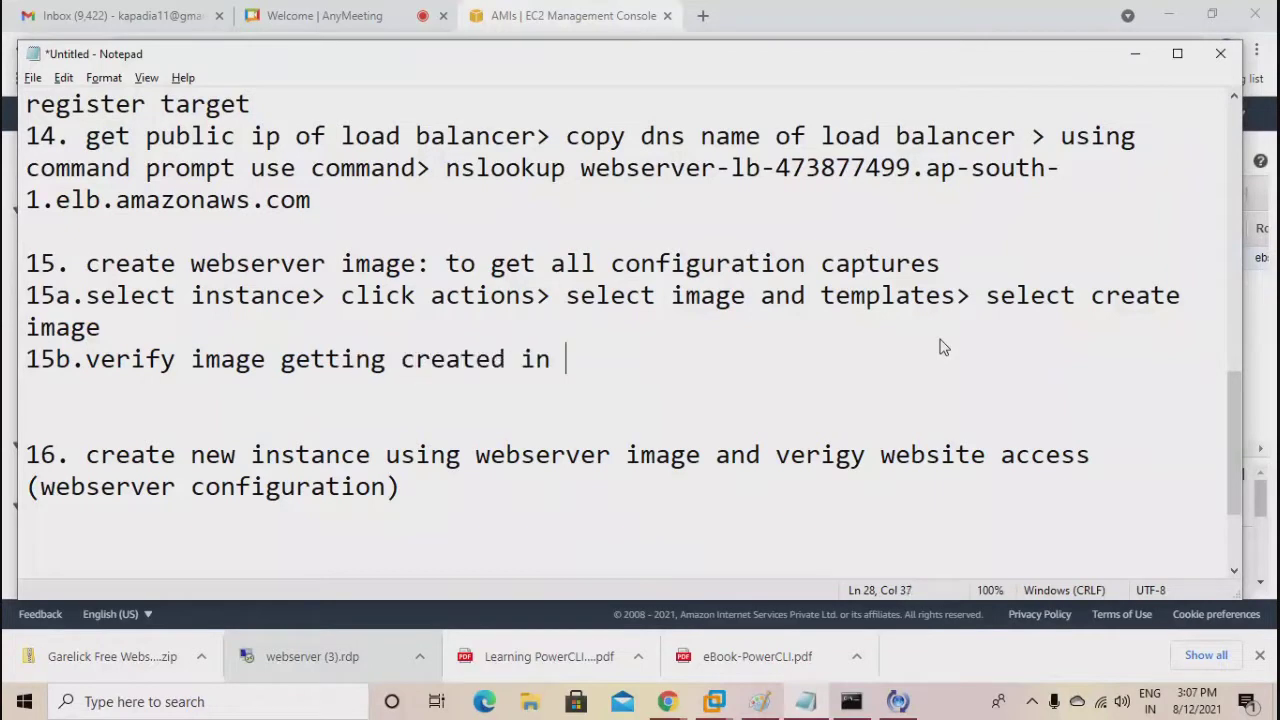
{"action": "type", "text": "AMIs (Ama"}
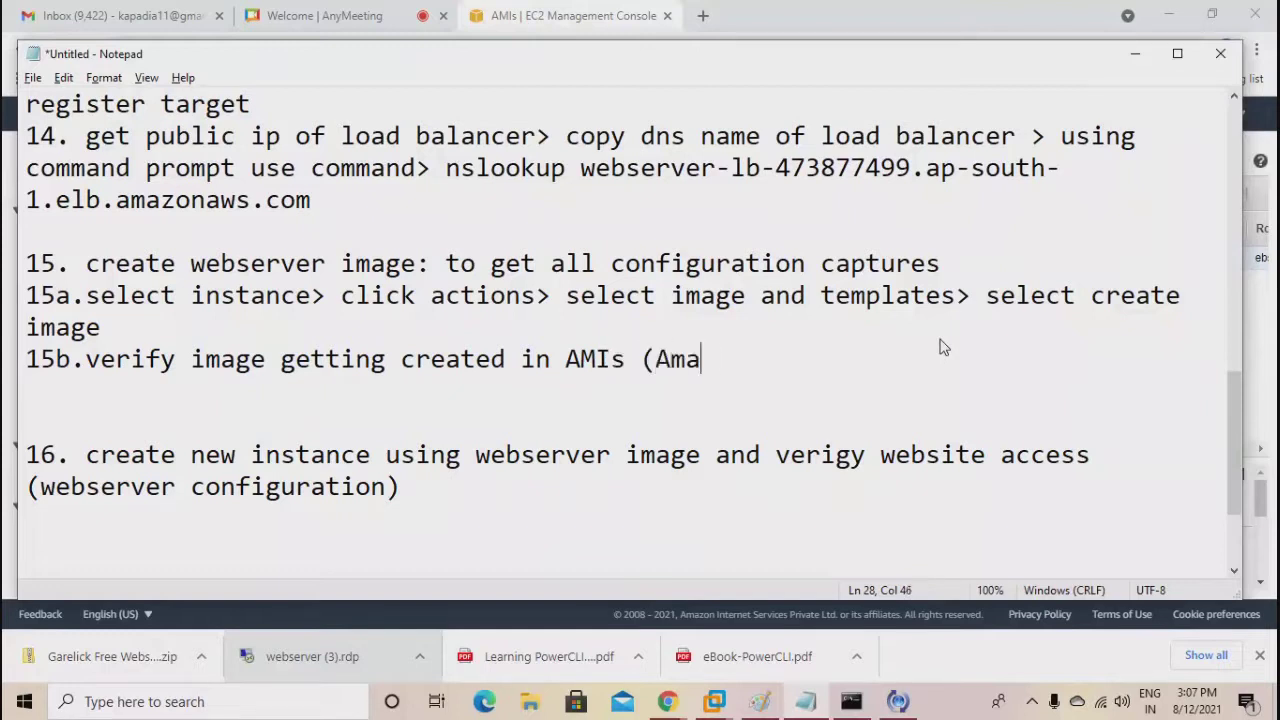
{"action": "type", "text": "zon Machie"}
{"action": "key", "text": "BackSpace"}
{"action": "type", "text": "n"}
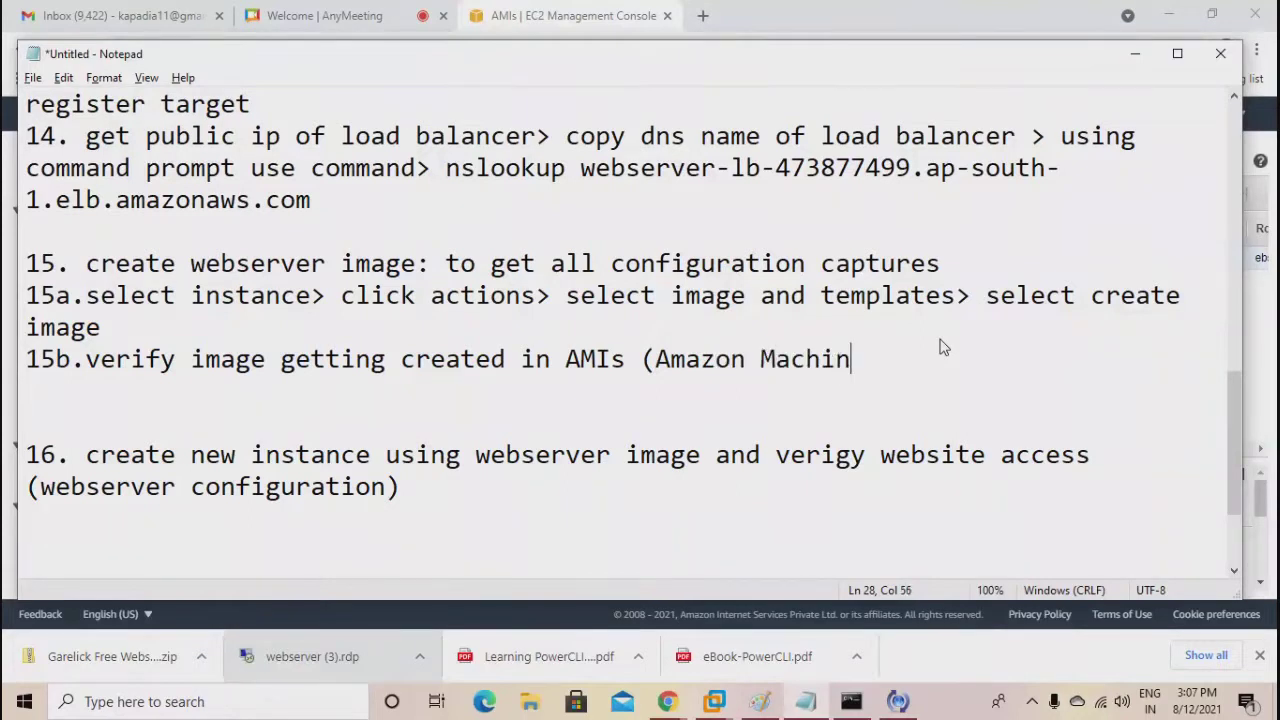
{"action": "type", "text": "e Images)"}
Remove the blank lines above note 16 and correct "verigy" to "verify" in that note.
{"action": "key", "text": "Down"}
{"action": "key", "text": "Delete"}
{"action": "key", "text": "Delete"}
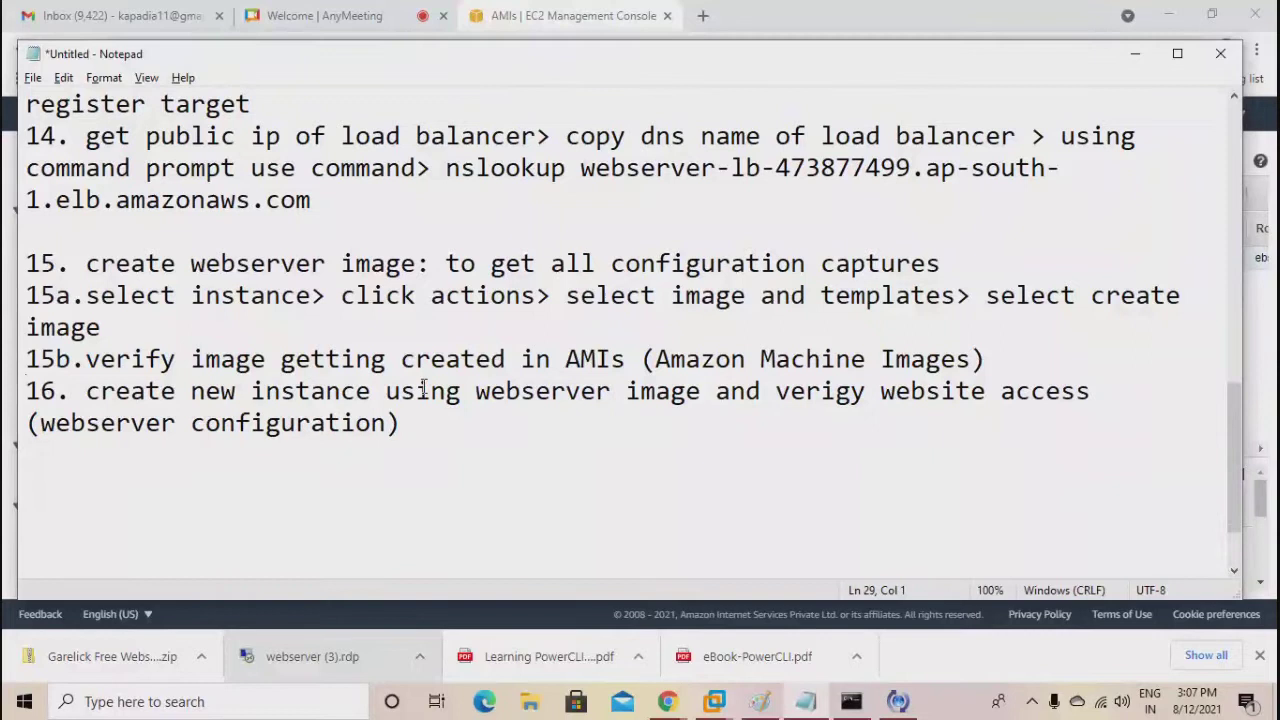
{"action": "left_click_drag", "start_coordinate": [475, 391], "coordinate": [700, 409]}
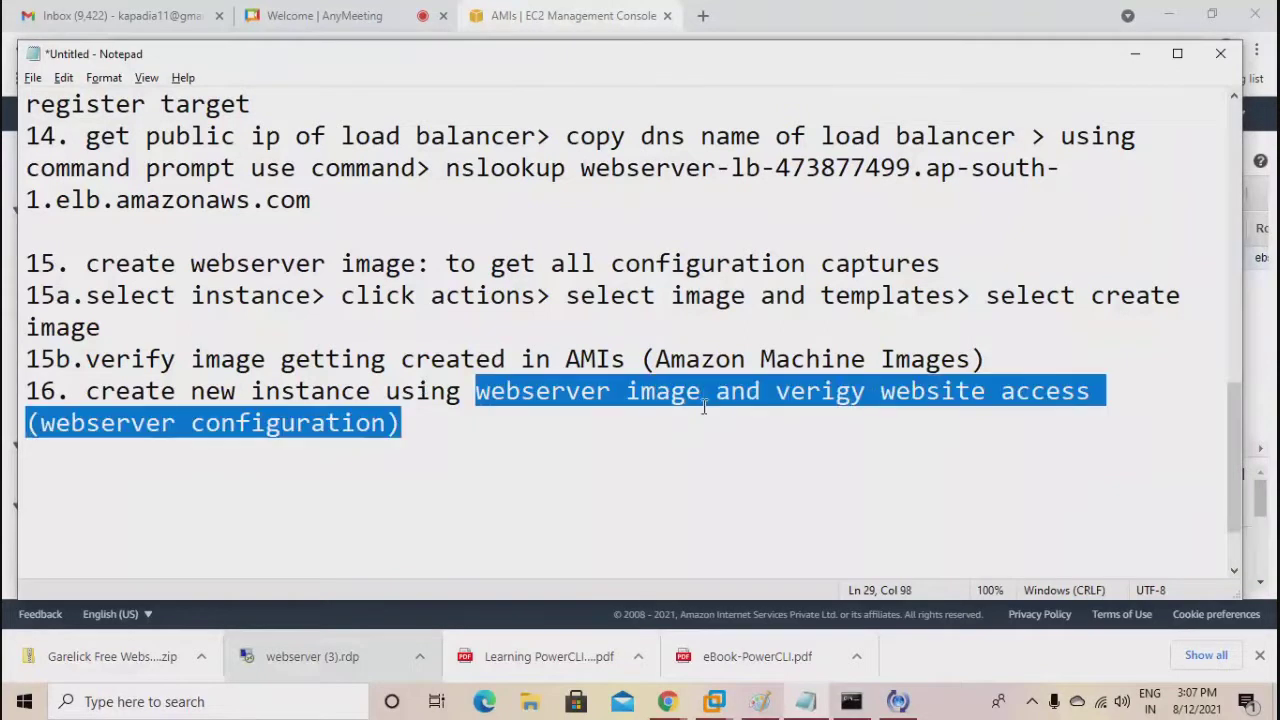
{"action": "left_click", "coordinate": [849, 398]}
{"action": "key", "text": "BackSpace"}
{"action": "type", "text": "f"}
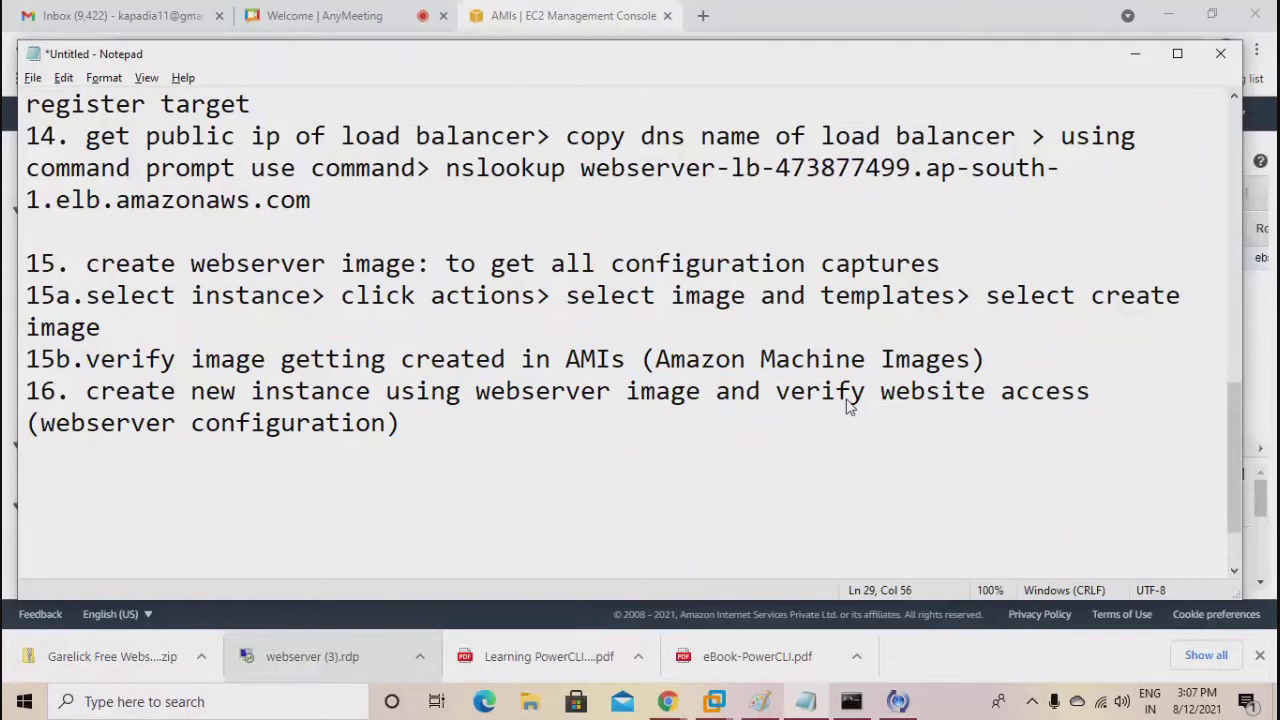
{"action": "key", "text": "End"}
Switch to the AWS list of AMIs and name the webserver-img image "webimage".
{"action": "left_click", "coordinate": [1135, 53]}
{"action": "left_click", "coordinate": [322, 257]}
{"action": "type", "text": "web"}
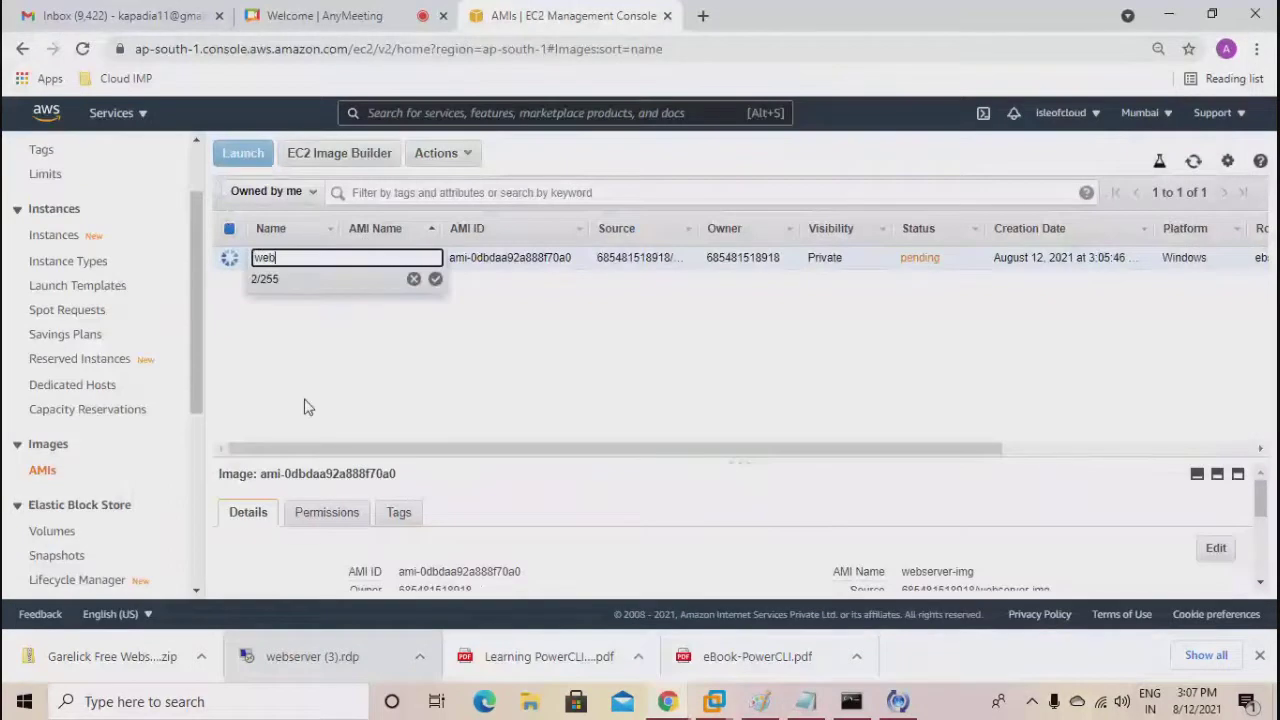
{"action": "type", "text": "image"}
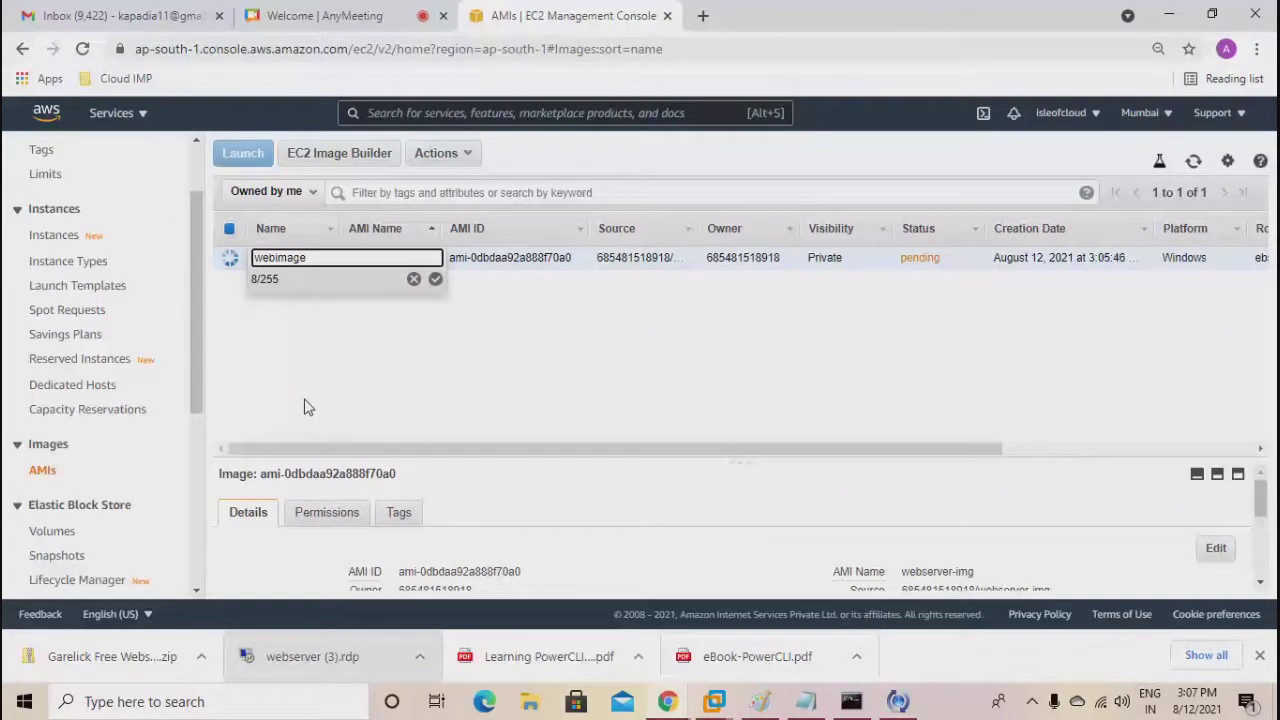
{"action": "left_click", "coordinate": [435, 278]}
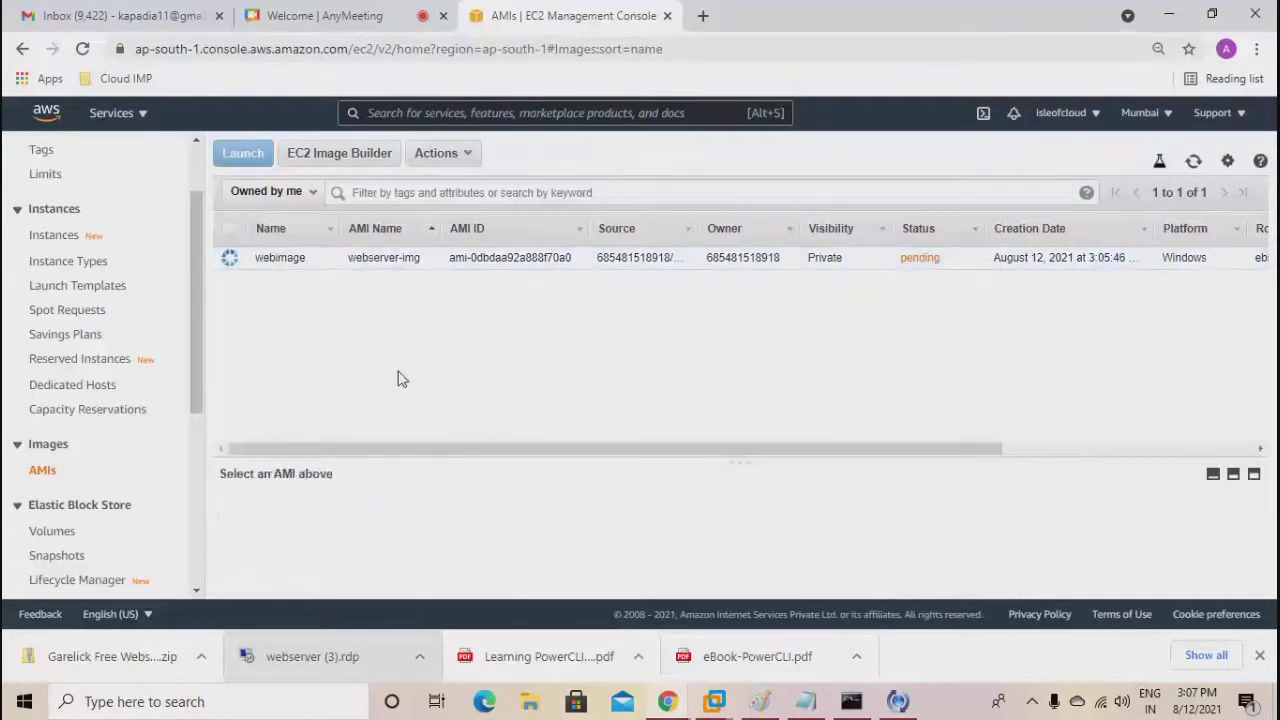
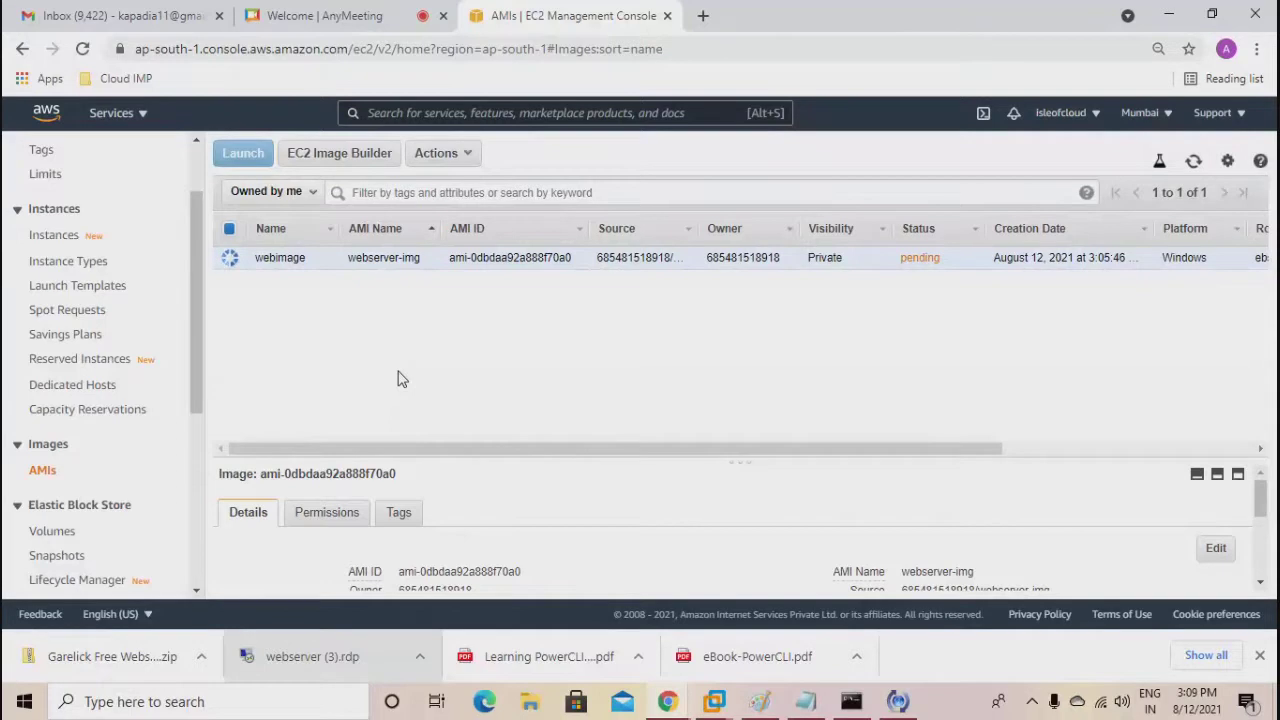
Mute and unmute the microphone in the AnyMeeting session, returning to the AWS list of AMIs.
{"action": "left_click", "coordinate": [306, 20]}
{"action": "left_click", "coordinate": [672, 571]}
{"action": "left_click", "coordinate": [560, 18]}
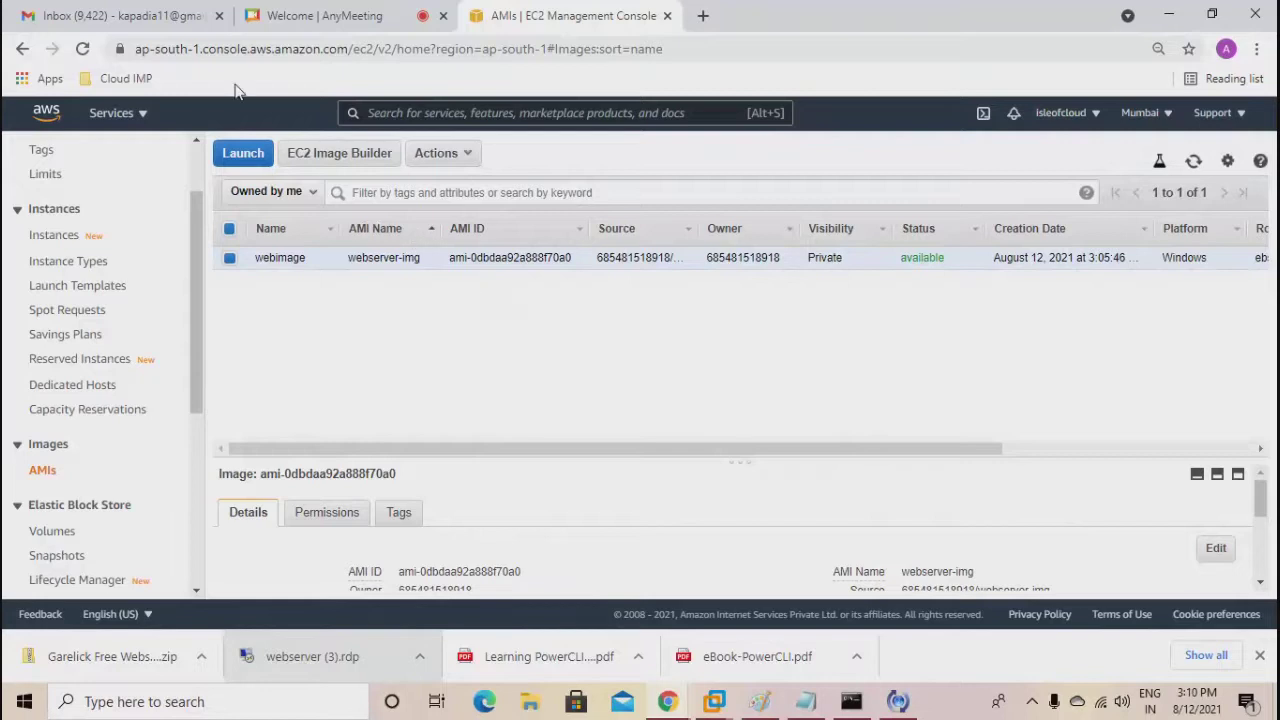
{"action": "left_click", "coordinate": [288, 22]}
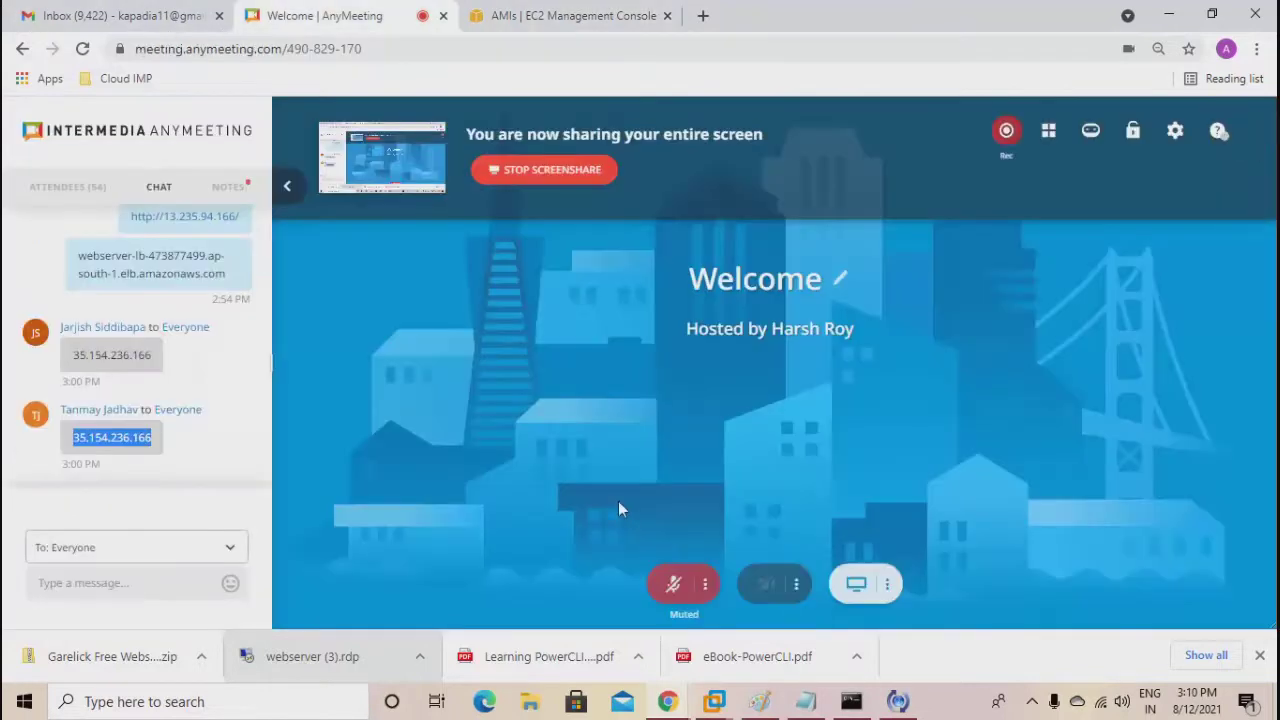
{"action": "left_click", "coordinate": [674, 575]}
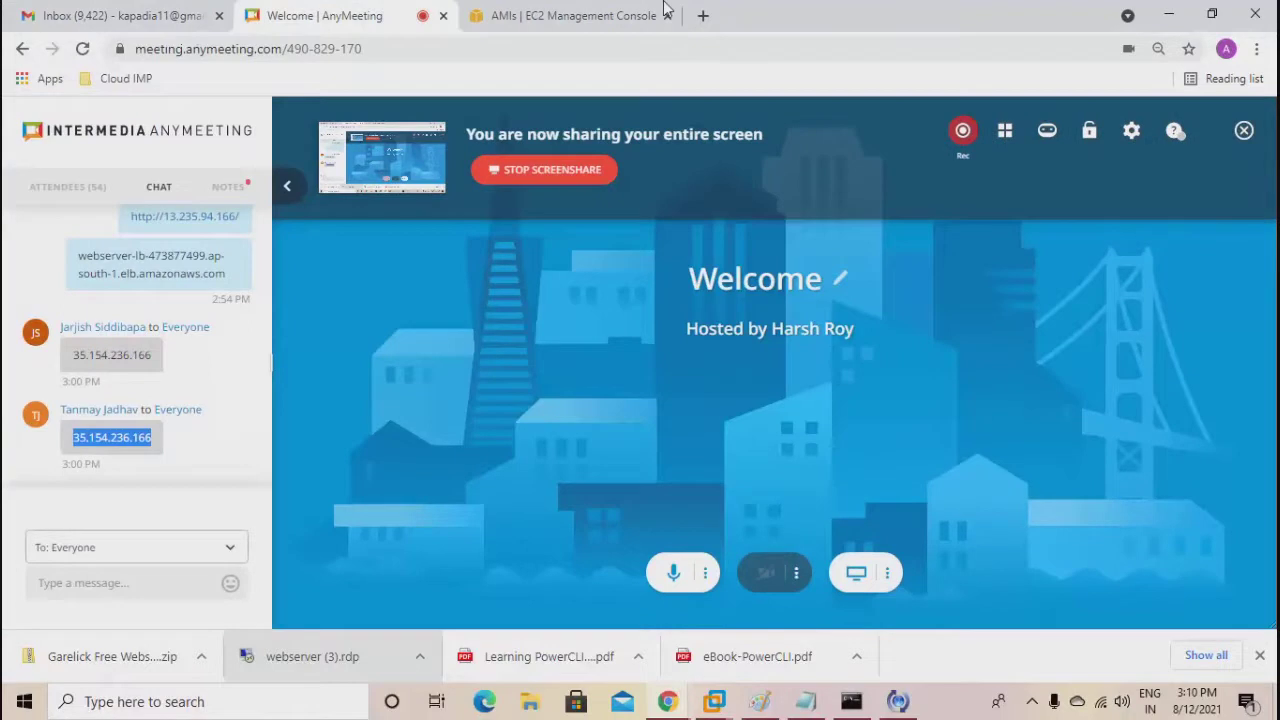
{"action": "left_click", "coordinate": [665, 12]}
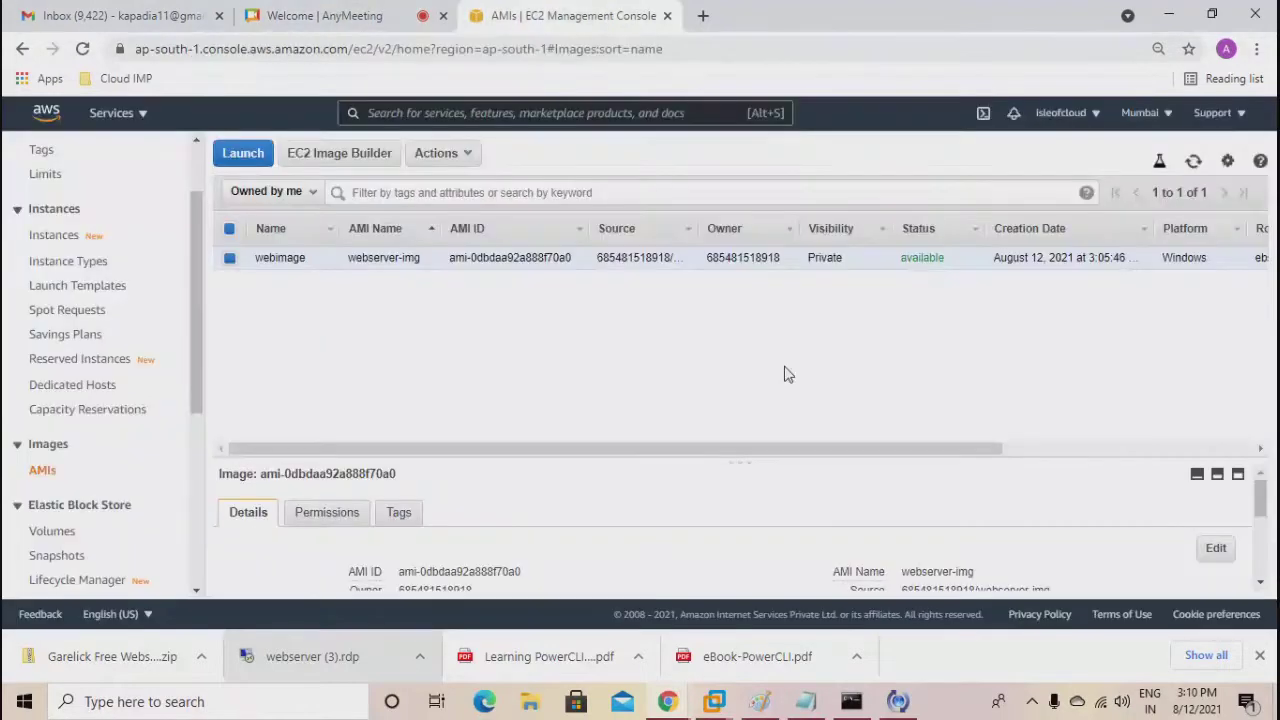
Check the status of the webimage AMI and terminate the webserver01 instance.
{"action": "left_click_drag", "start_coordinate": [946, 258], "coordinate": [900, 262]}
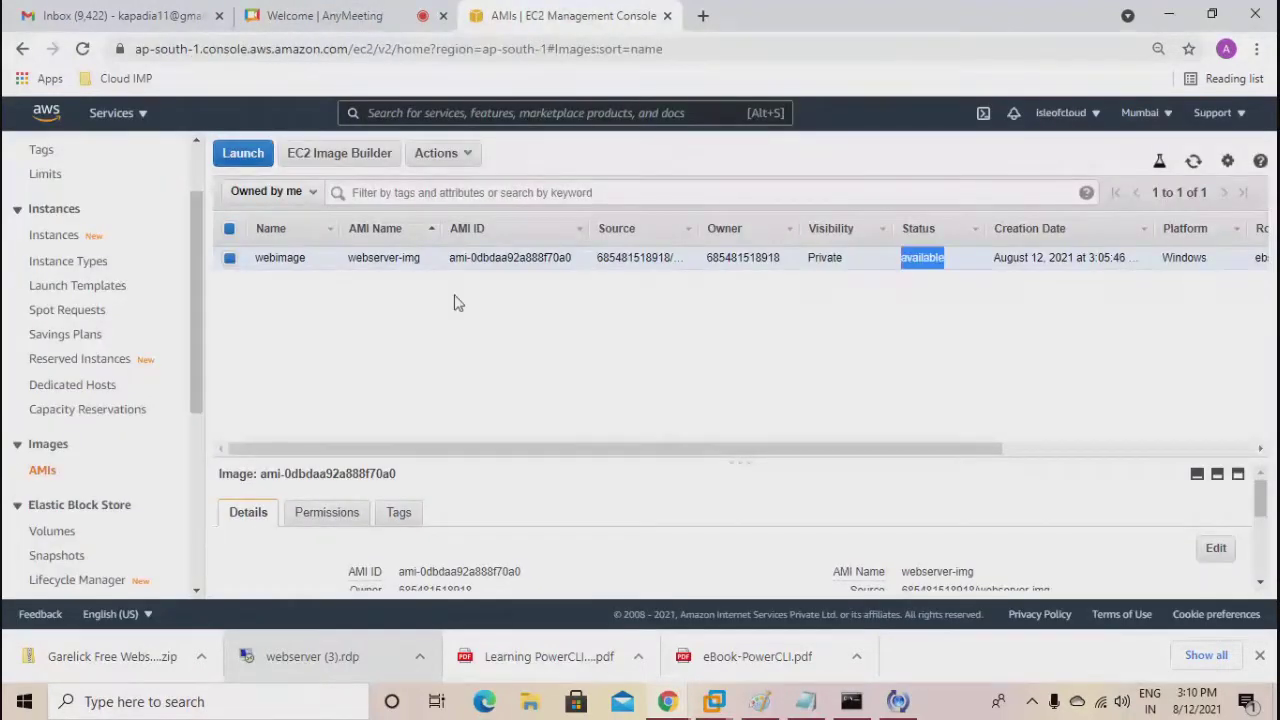
{"action": "scroll", "coordinate": [172, 423], "scroll_direction": "up", "scroll_amount": 2}
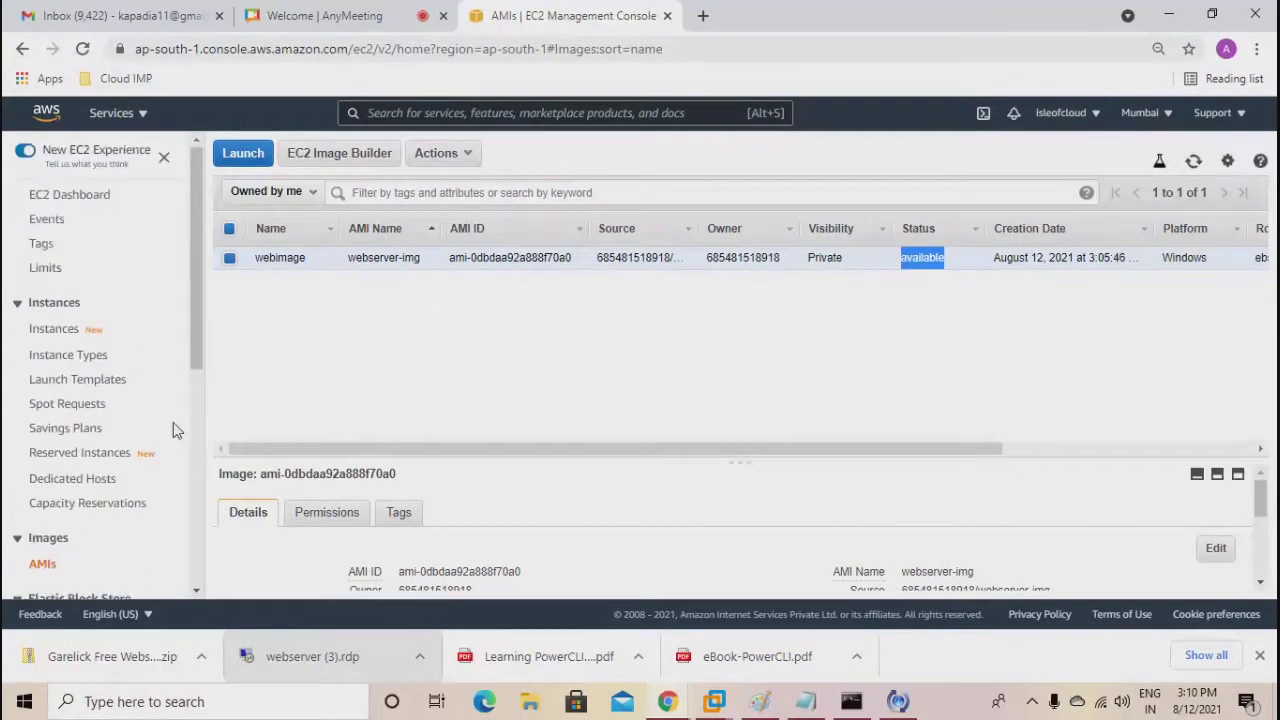
{"action": "left_click", "coordinate": [83, 330]}
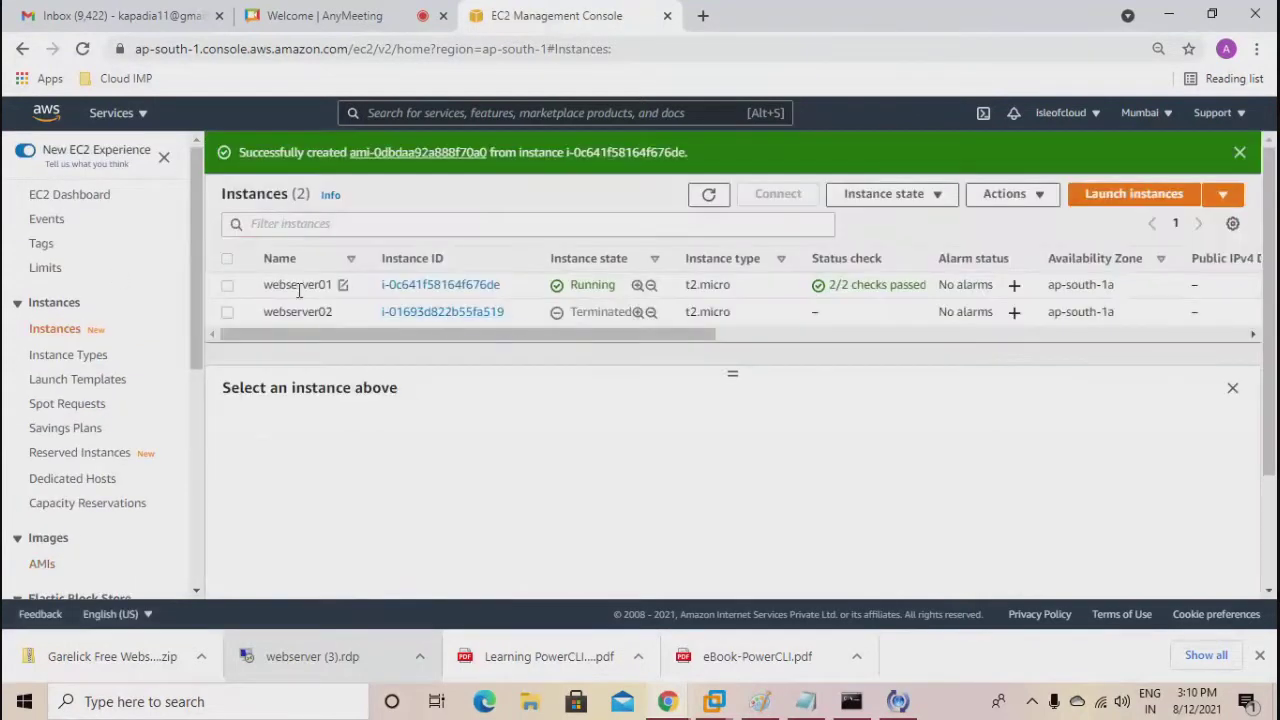
{"action": "left_click", "coordinate": [227, 285]}
{"action": "left_click", "coordinate": [920, 194]}
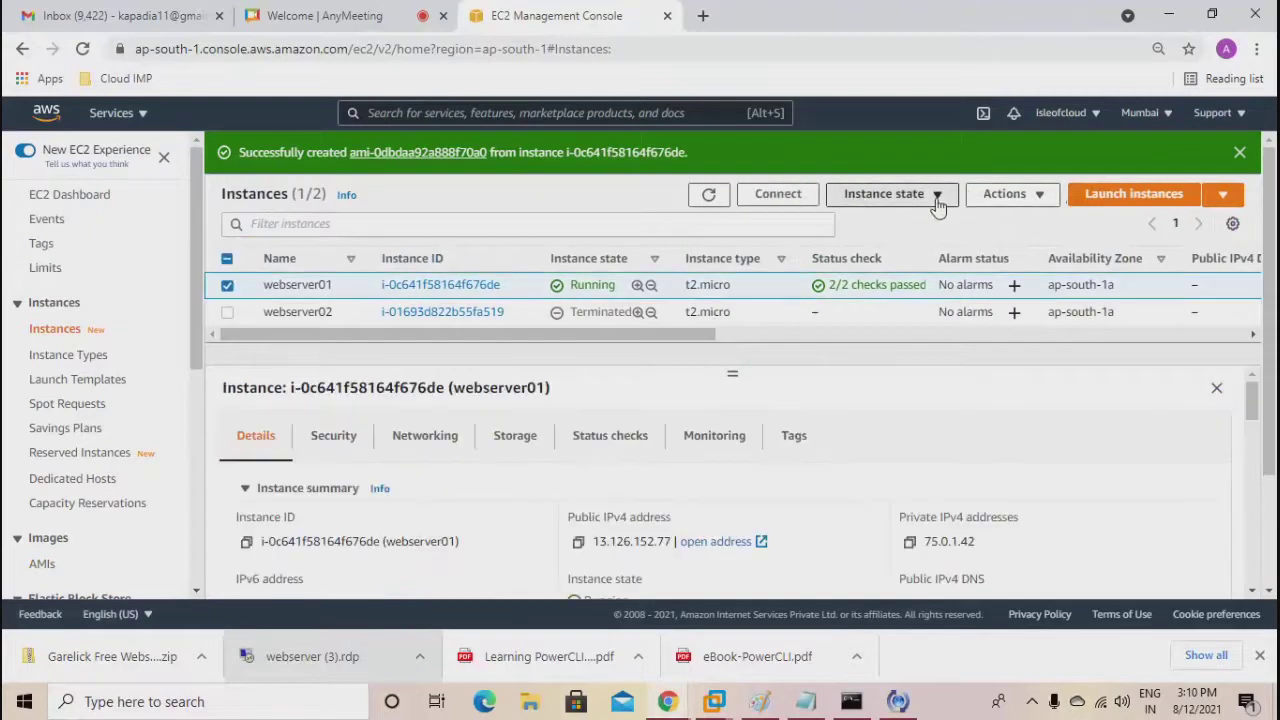
{"action": "left_click", "coordinate": [889, 323]}
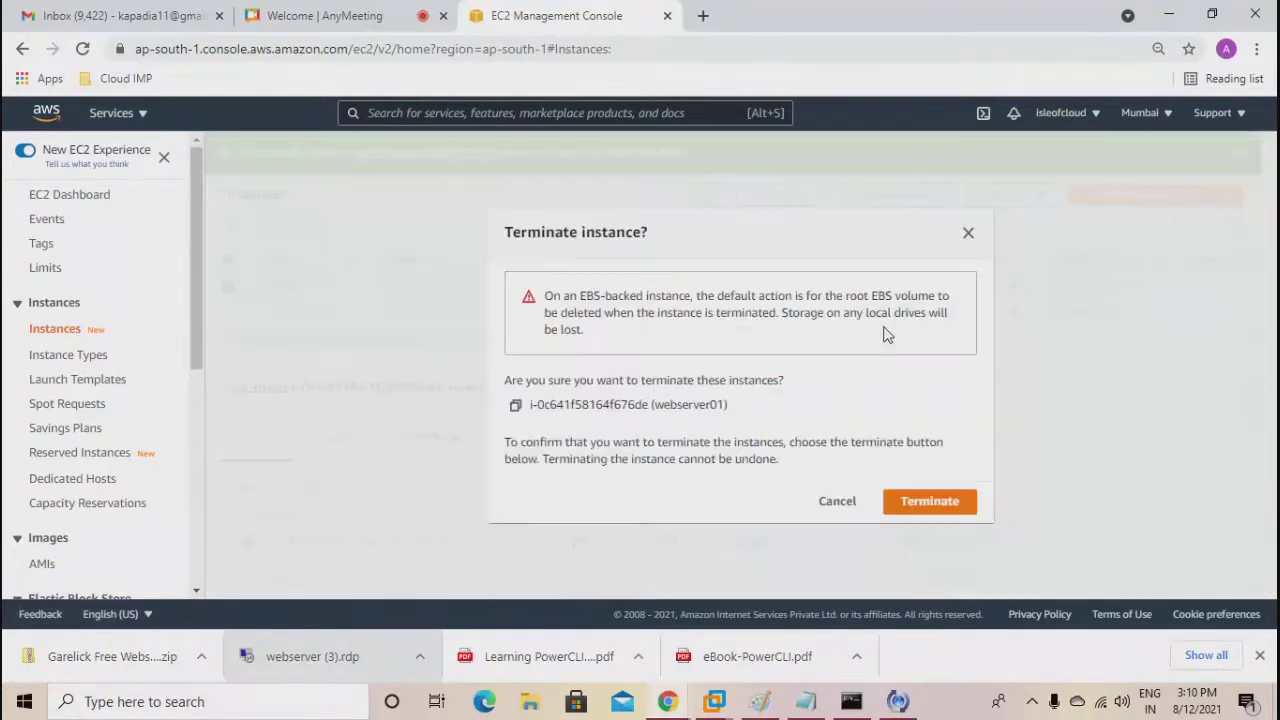
{"action": "left_click", "coordinate": [929, 501]}
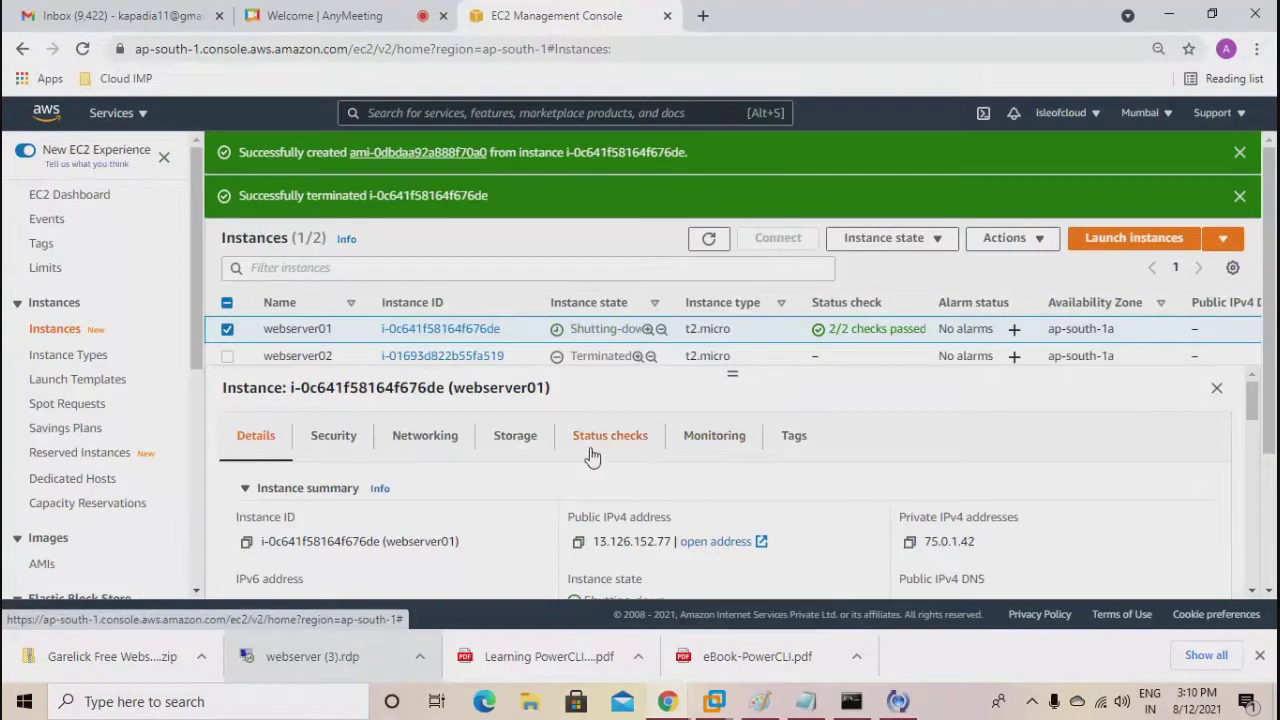
{"action": "scroll", "coordinate": [590, 455], "scroll_direction": "down", "scroll_amount": 1}
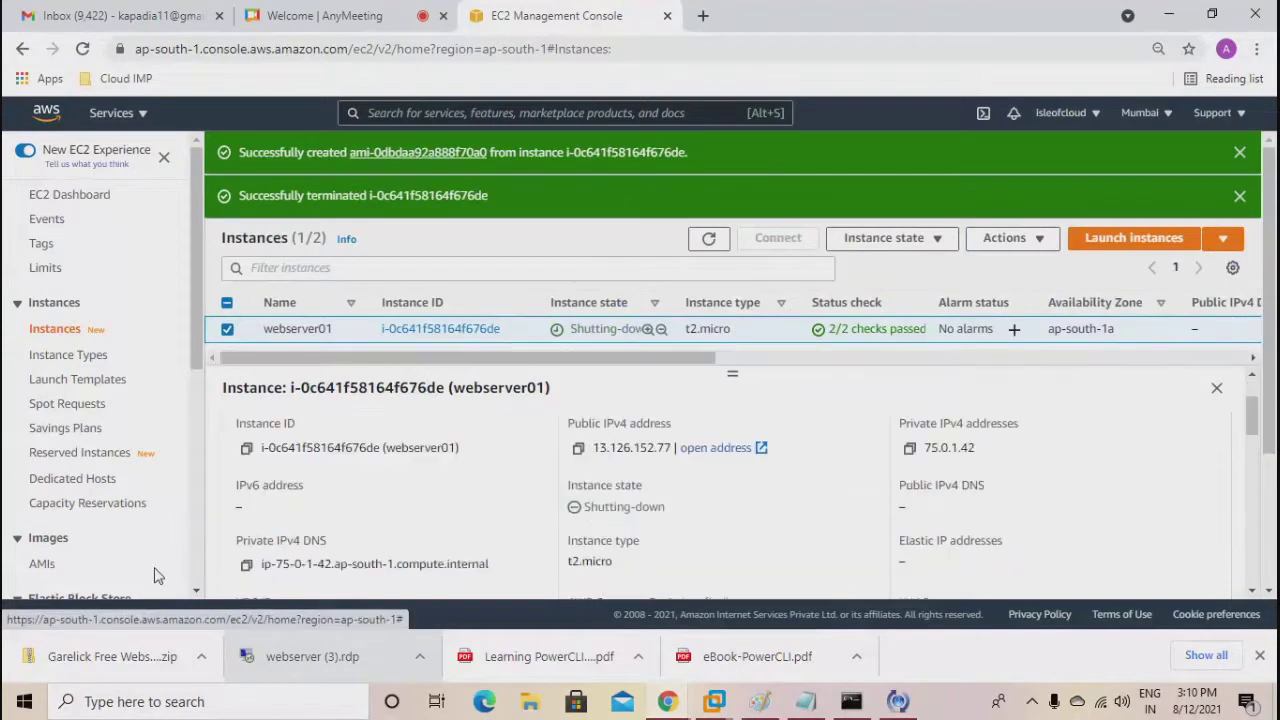
Start launching a new instance from the webimage AMI, keeping the t2.micro instance type.
{"action": "left_click", "coordinate": [42, 564]}
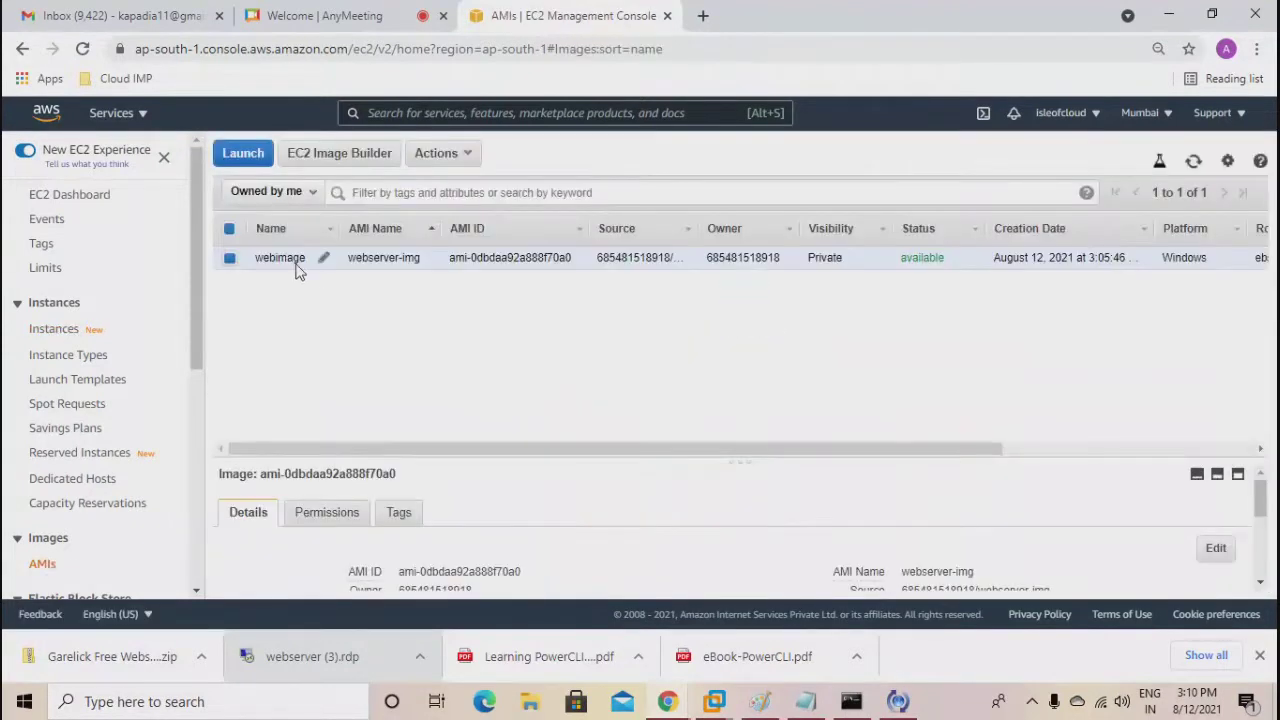
{"action": "left_click", "coordinate": [435, 155]}
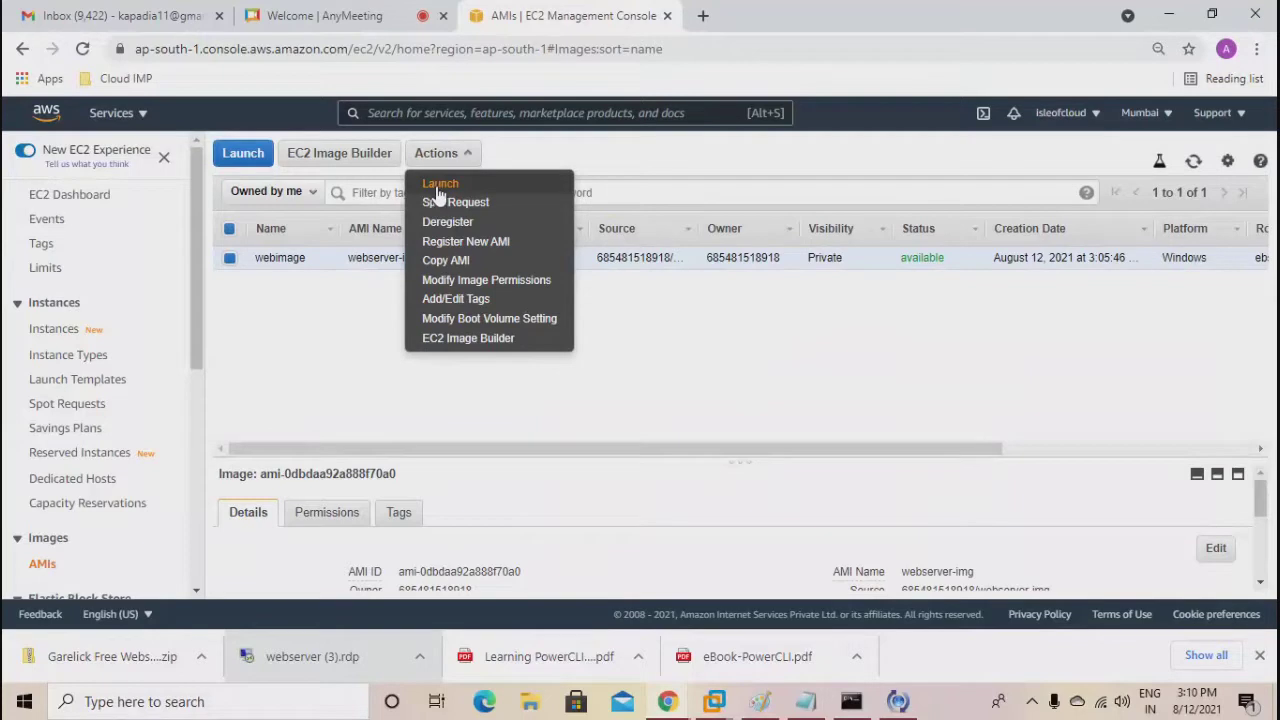
{"action": "left_click", "coordinate": [348, 340]}
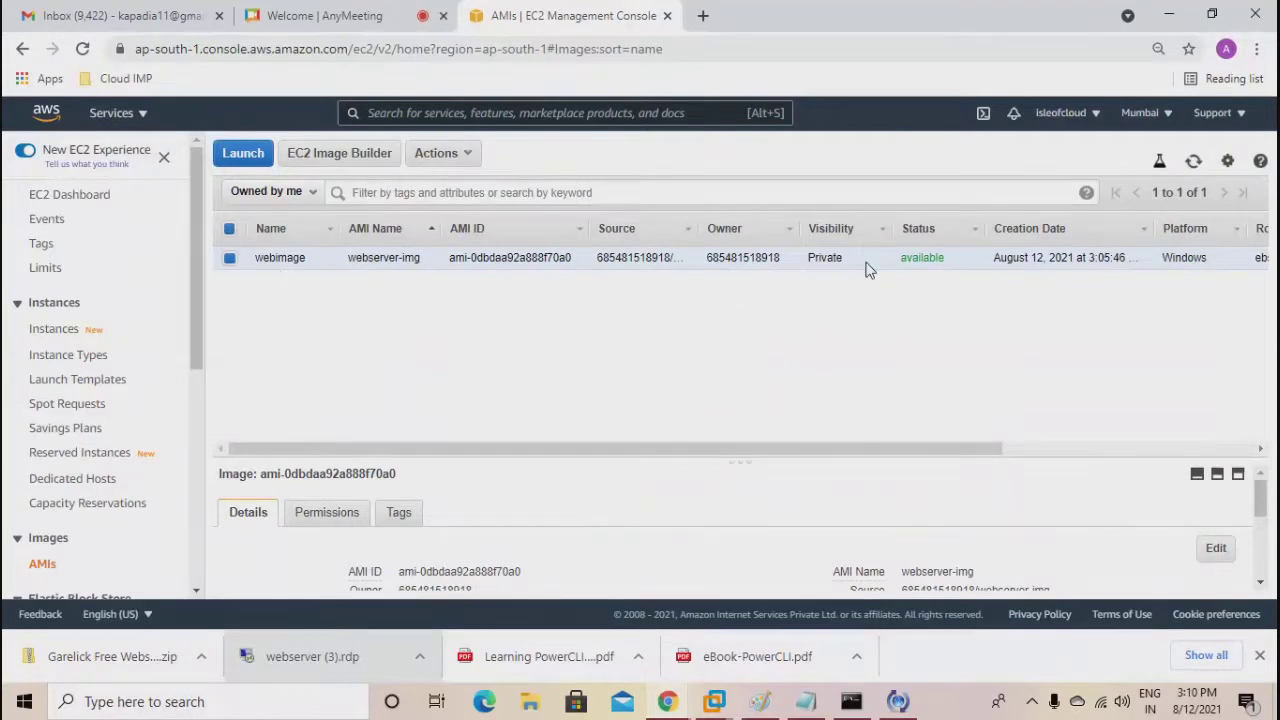
{"action": "left_click_drag", "start_coordinate": [916, 257], "coordinate": [941, 257]}
{"action": "left_click", "coordinate": [464, 155]}
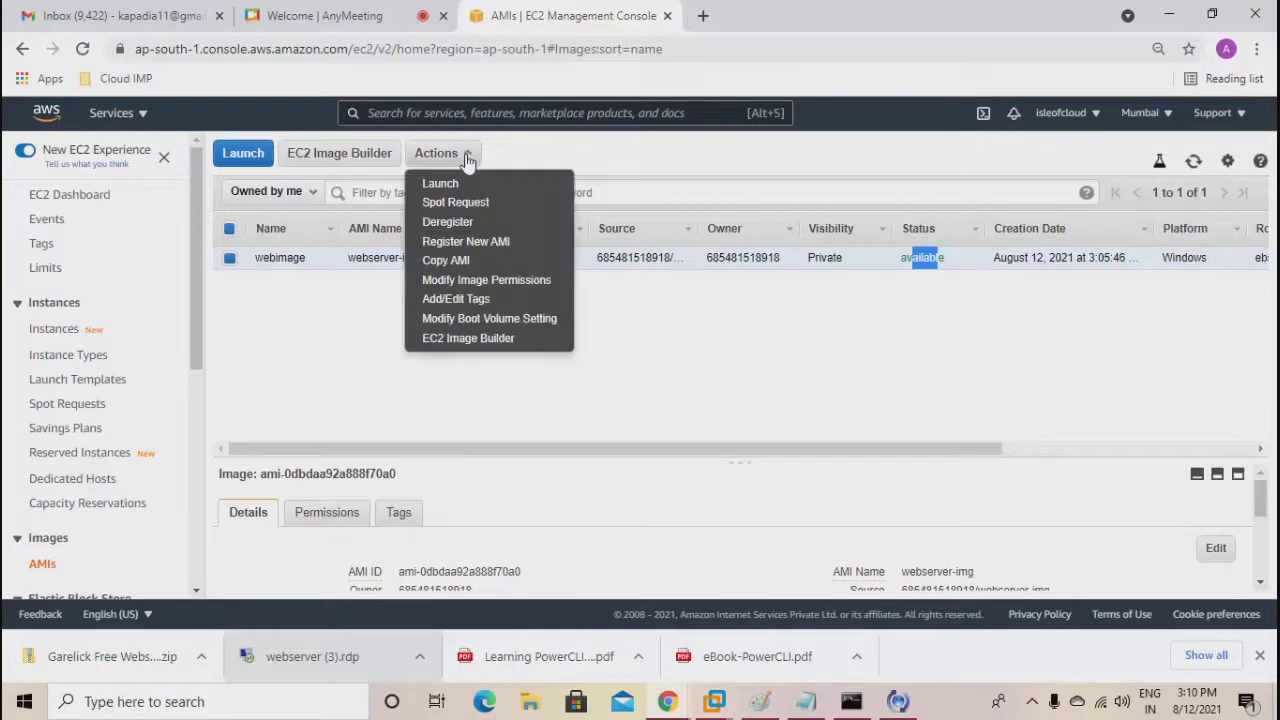
{"action": "left_click", "coordinate": [441, 185]}
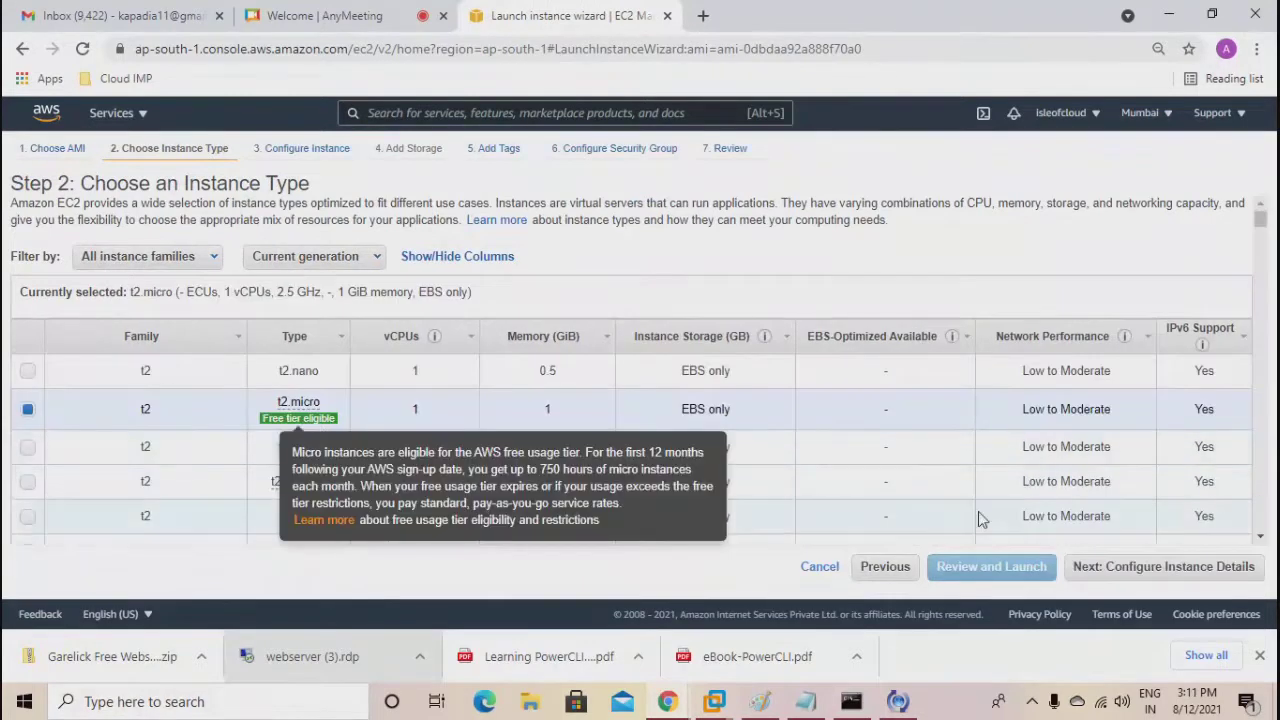
{"action": "left_click", "coordinate": [1130, 568]}
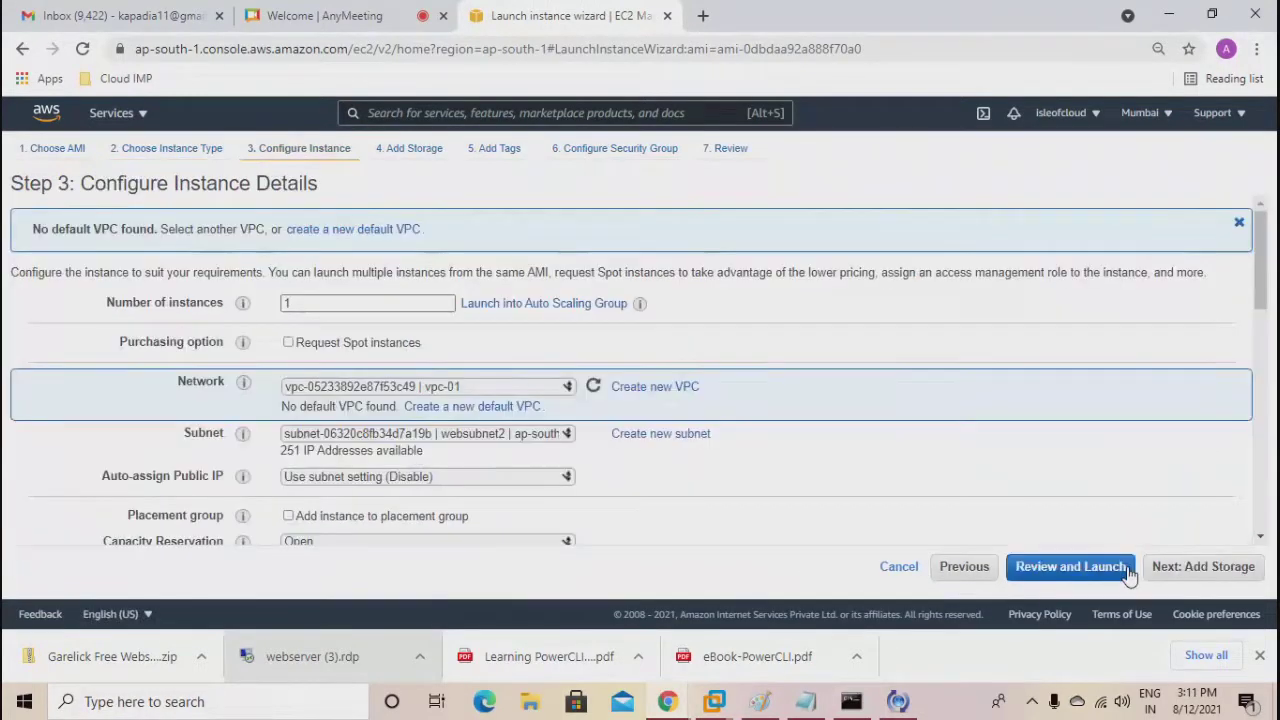
Enable auto-assignment of a public IP and choose the websnet subnet in ap-south-1a for the instance.
{"action": "left_click", "coordinate": [322, 477]}
{"action": "left_click", "coordinate": [313, 511]}
{"action": "left_click", "coordinate": [505, 435]}
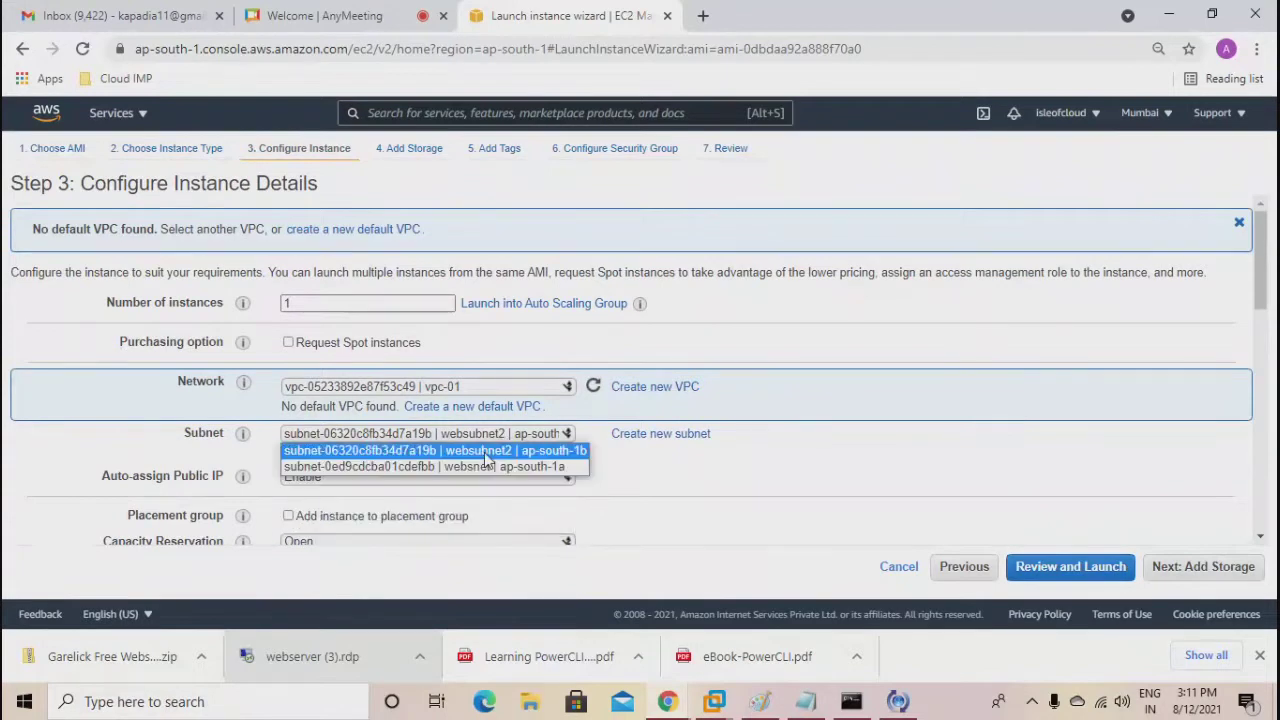
{"action": "left_click", "coordinate": [477, 467]}
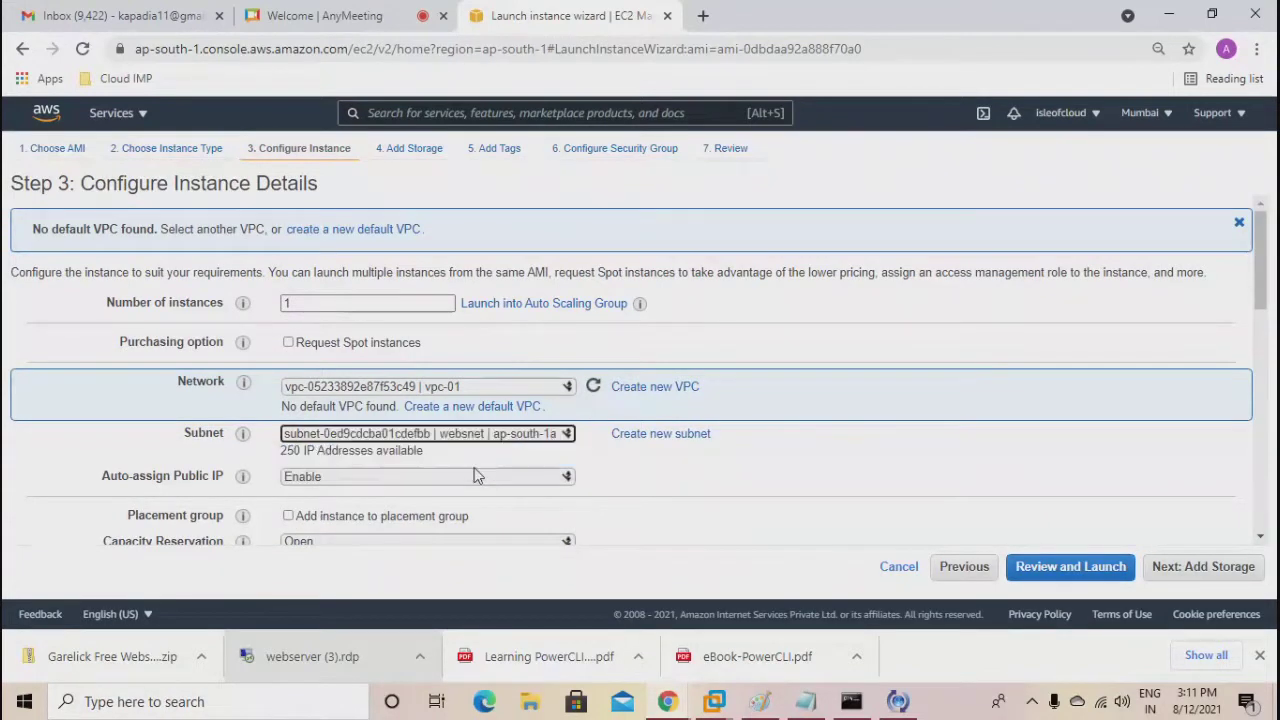
Keep the default 30 GiB storage without adding tags and proceed to the security group configuration.
{"action": "left_click", "coordinate": [1168, 567]}
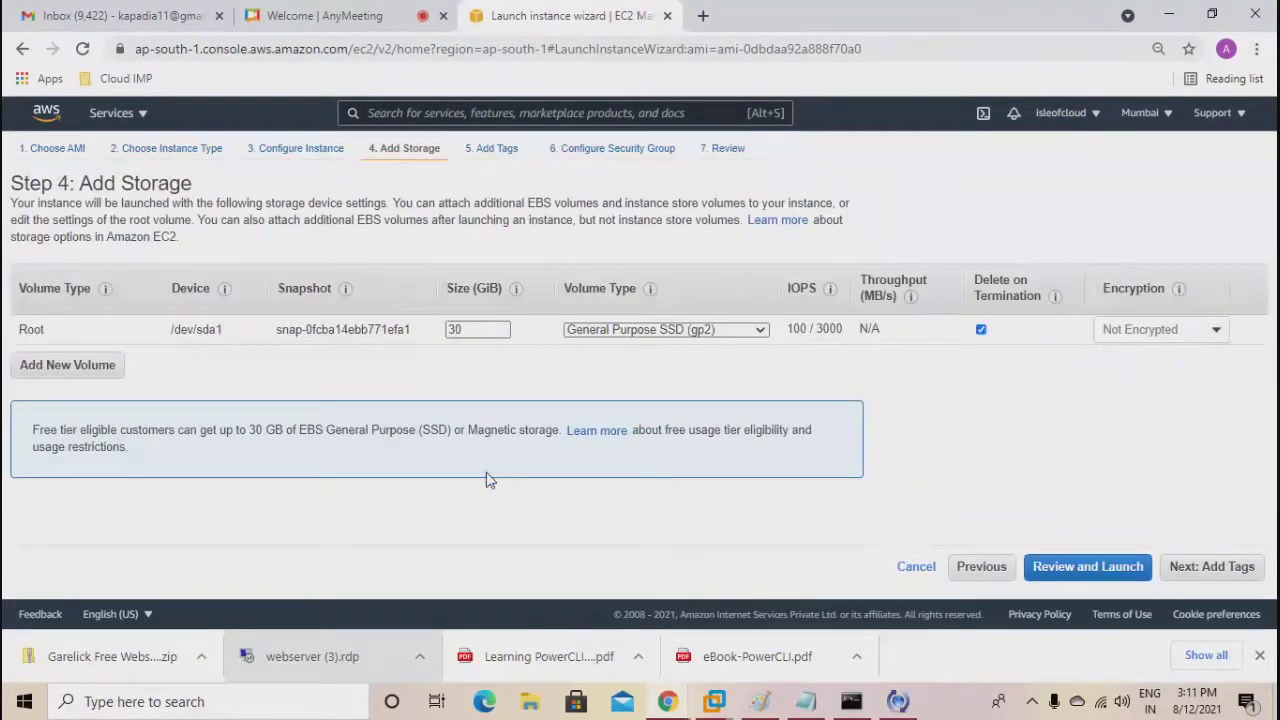
{"action": "left_click", "coordinate": [1186, 570]}
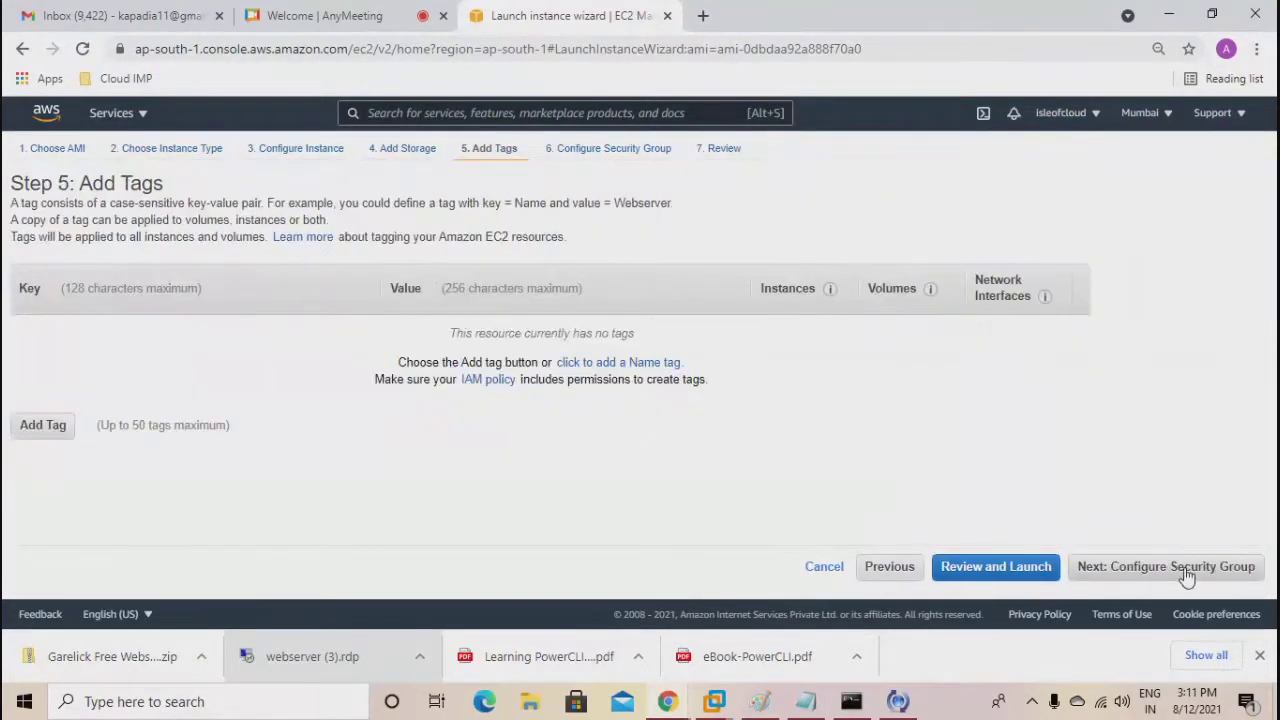
{"action": "left_click", "coordinate": [1186, 570]}
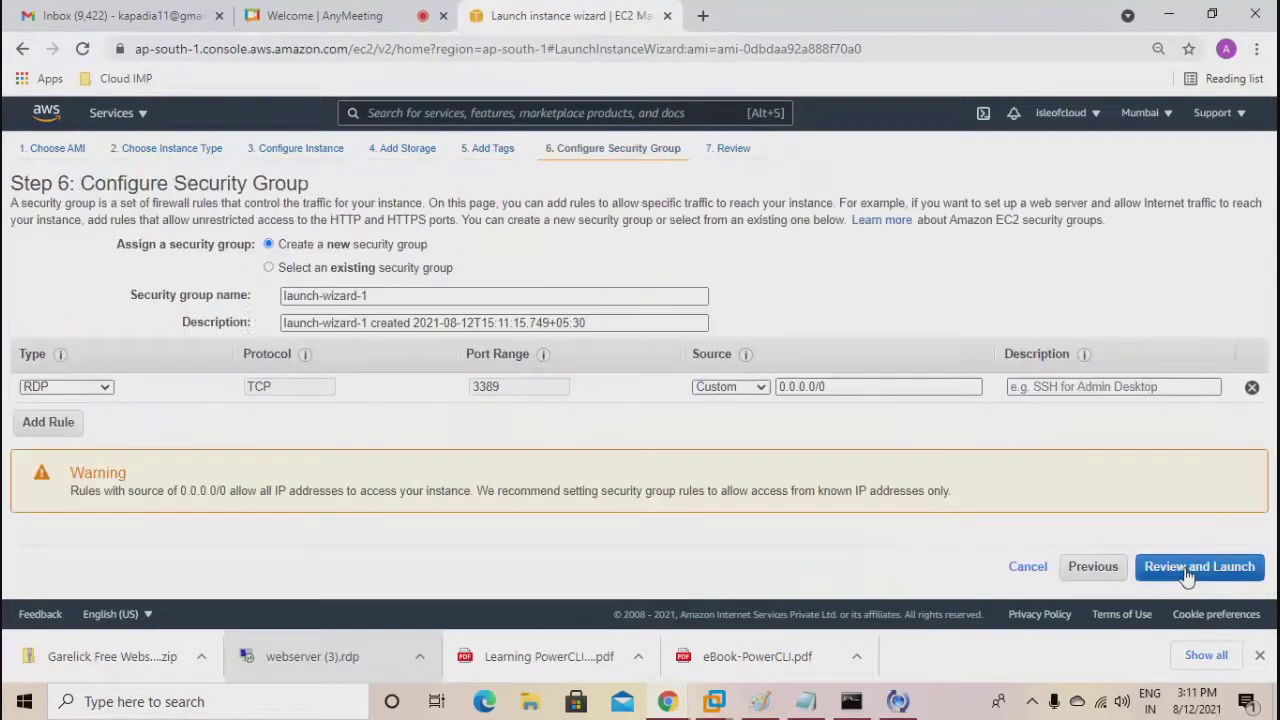
{"action": "left_click", "coordinate": [268, 268]}
{"action": "left_click", "coordinate": [27, 337]}
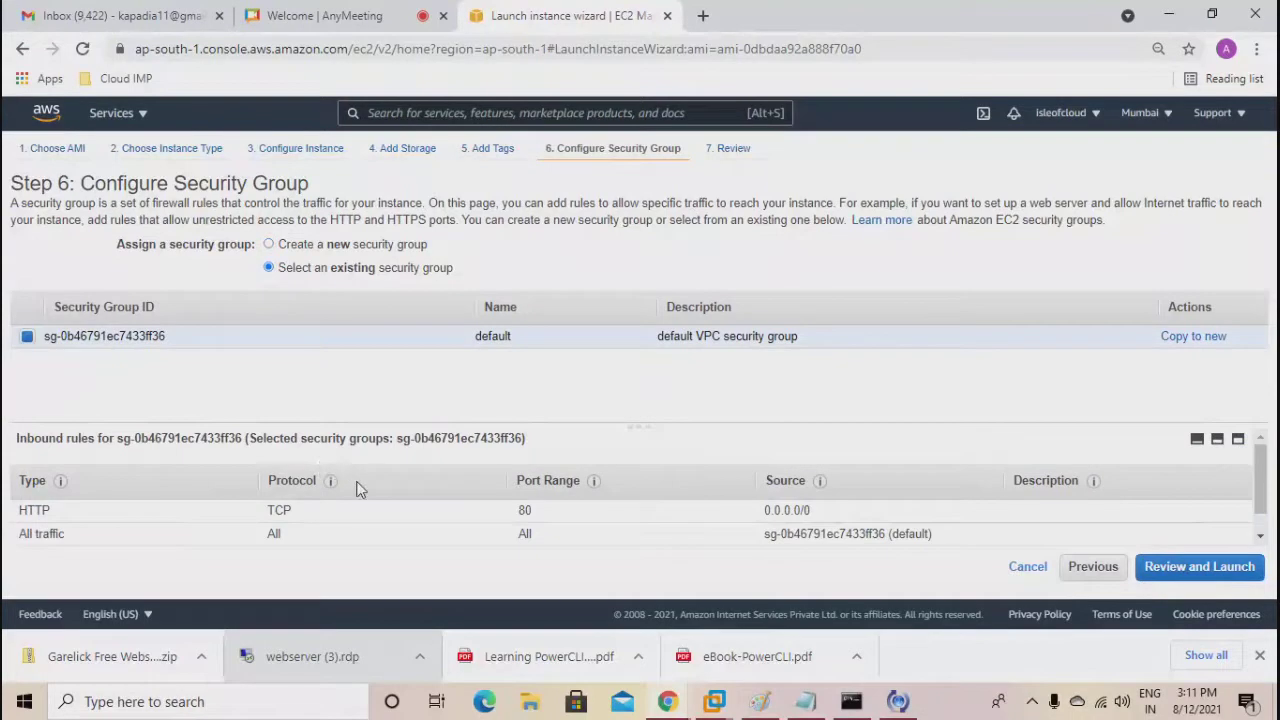
{"action": "left_click", "coordinate": [1027, 567]}
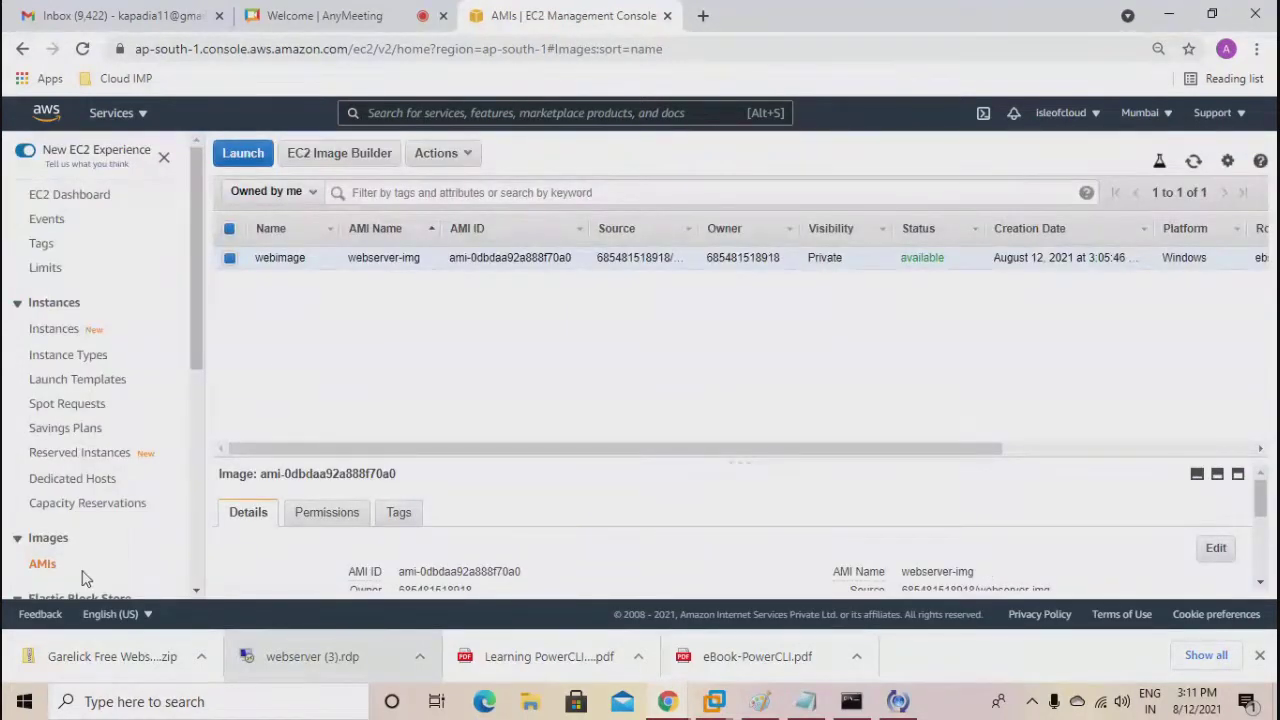
{"action": "scroll", "coordinate": [57, 508], "scroll_direction": "down", "scroll_amount": 1}
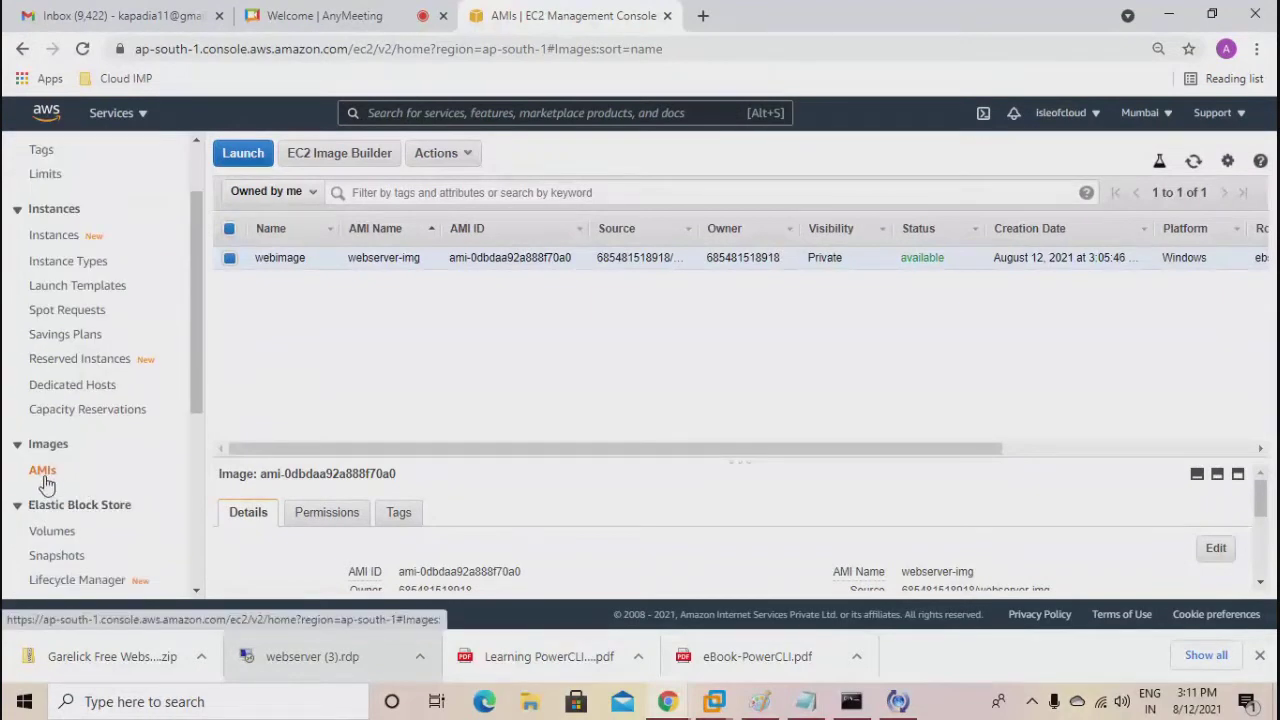
{"action": "left_click", "coordinate": [443, 160]}
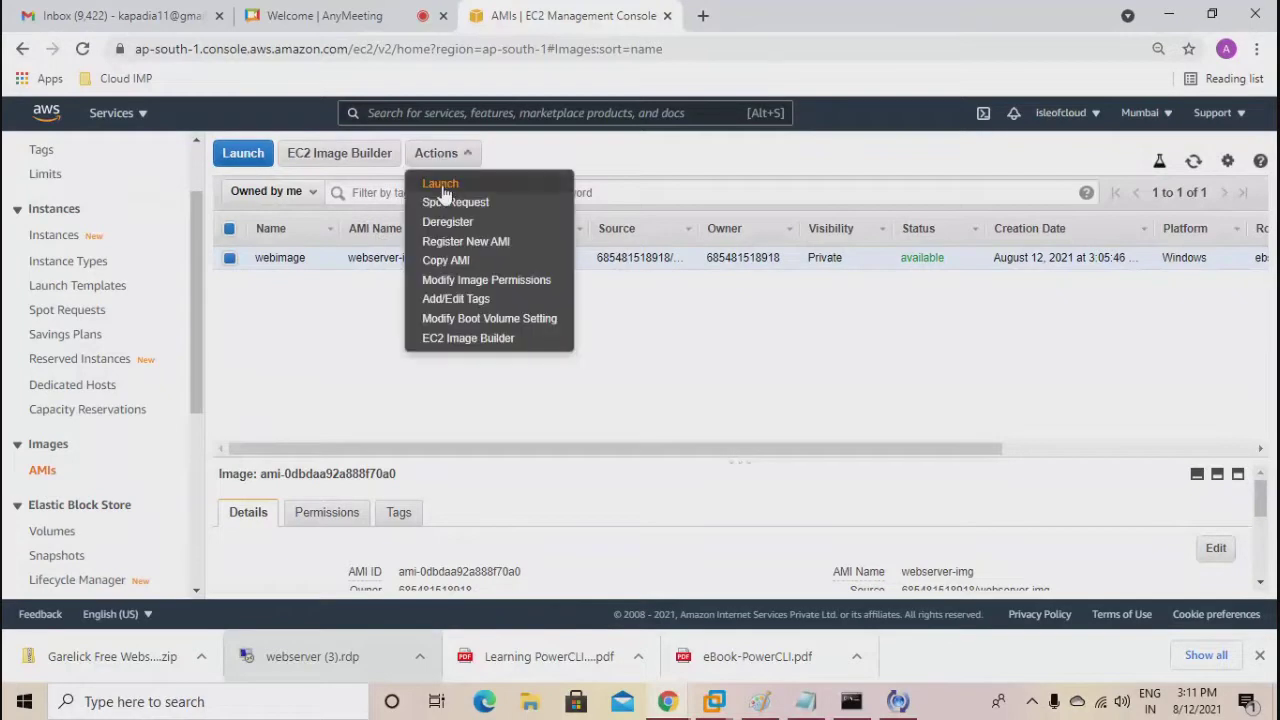
Start a new instance launch from the Instances page and list your own AMIs as the image source.
{"action": "left_click", "coordinate": [53, 236]}
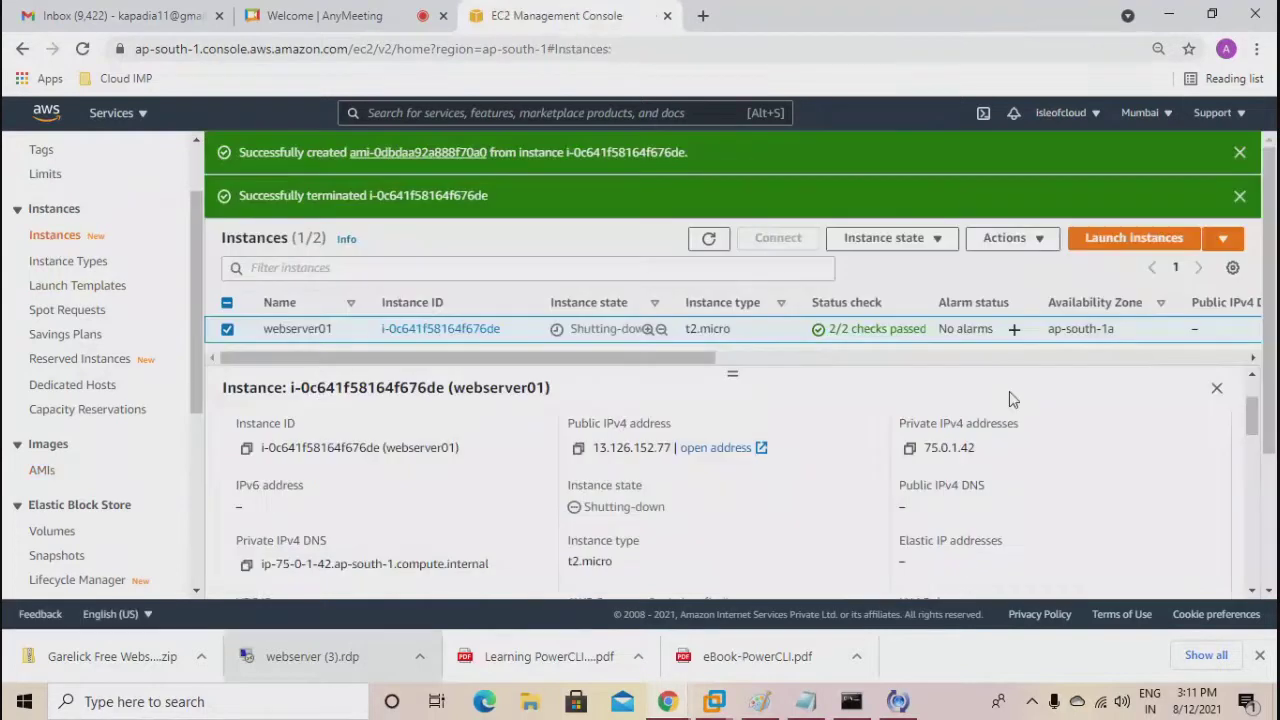
{"action": "left_click", "coordinate": [1140, 240]}
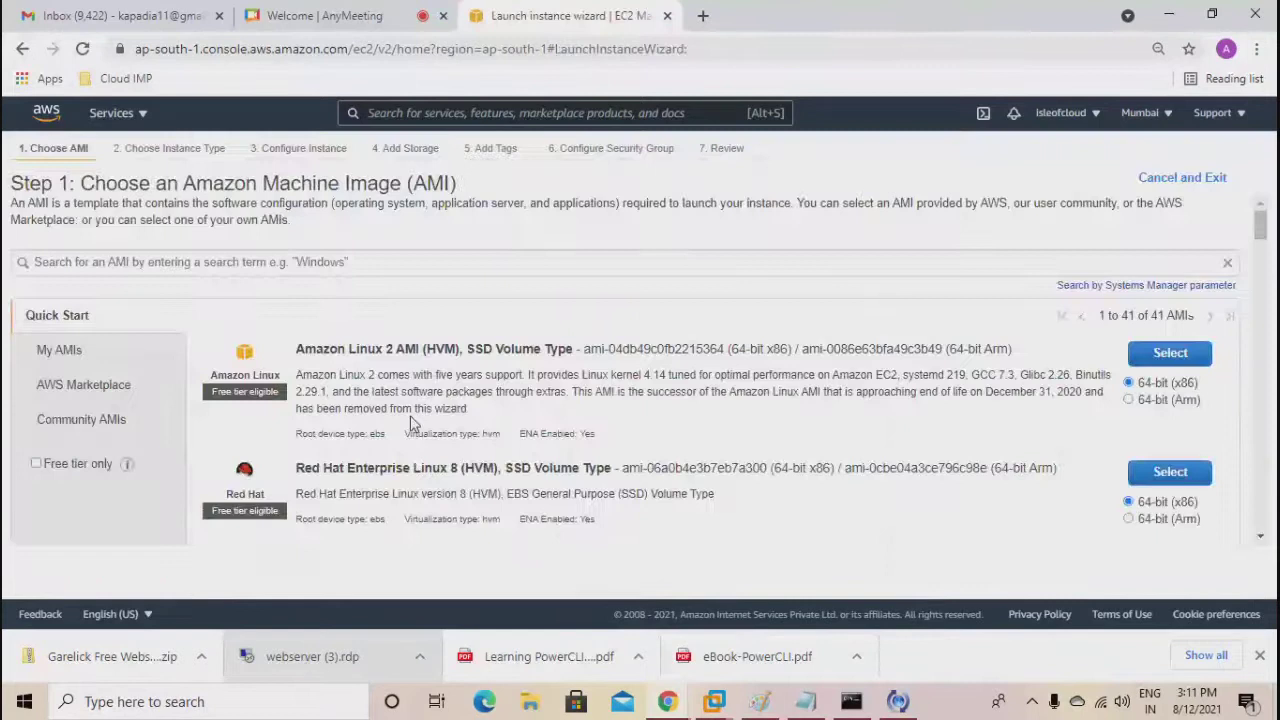
{"action": "scroll", "coordinate": [354, 352], "scroll_direction": "down", "scroll_amount": 3}
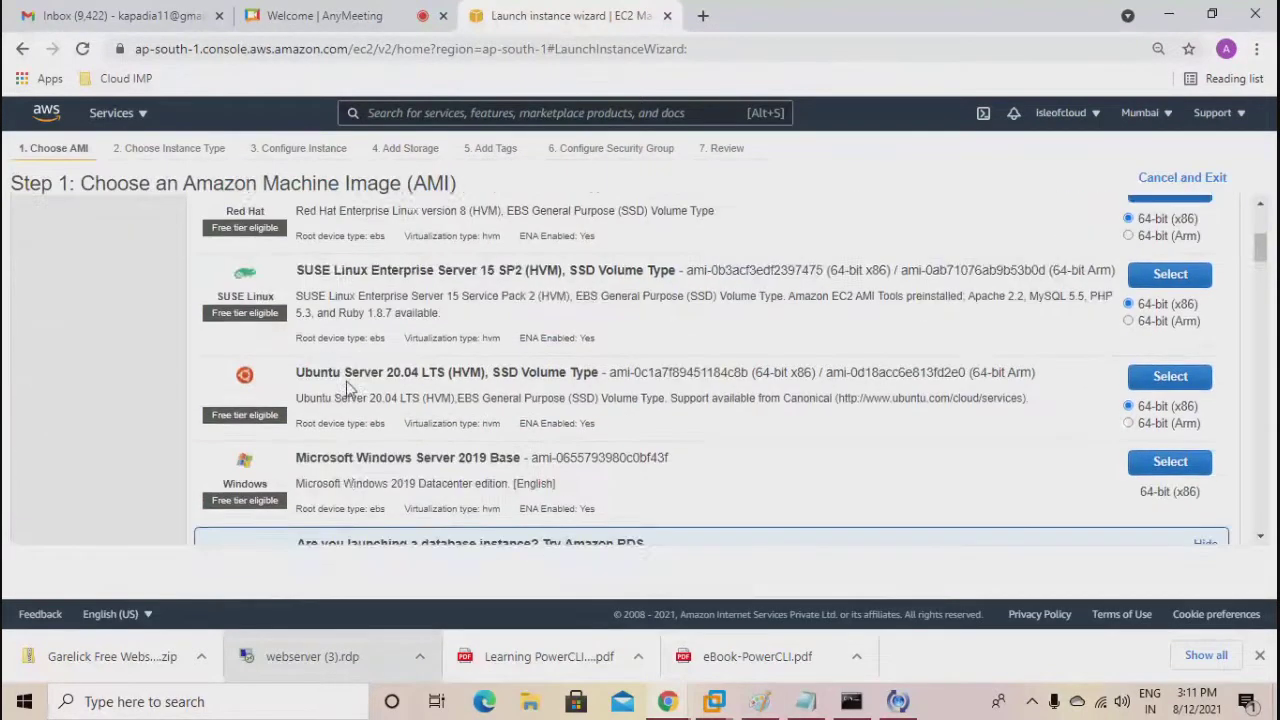
{"action": "scroll", "coordinate": [348, 390], "scroll_direction": "up", "scroll_amount": 3}
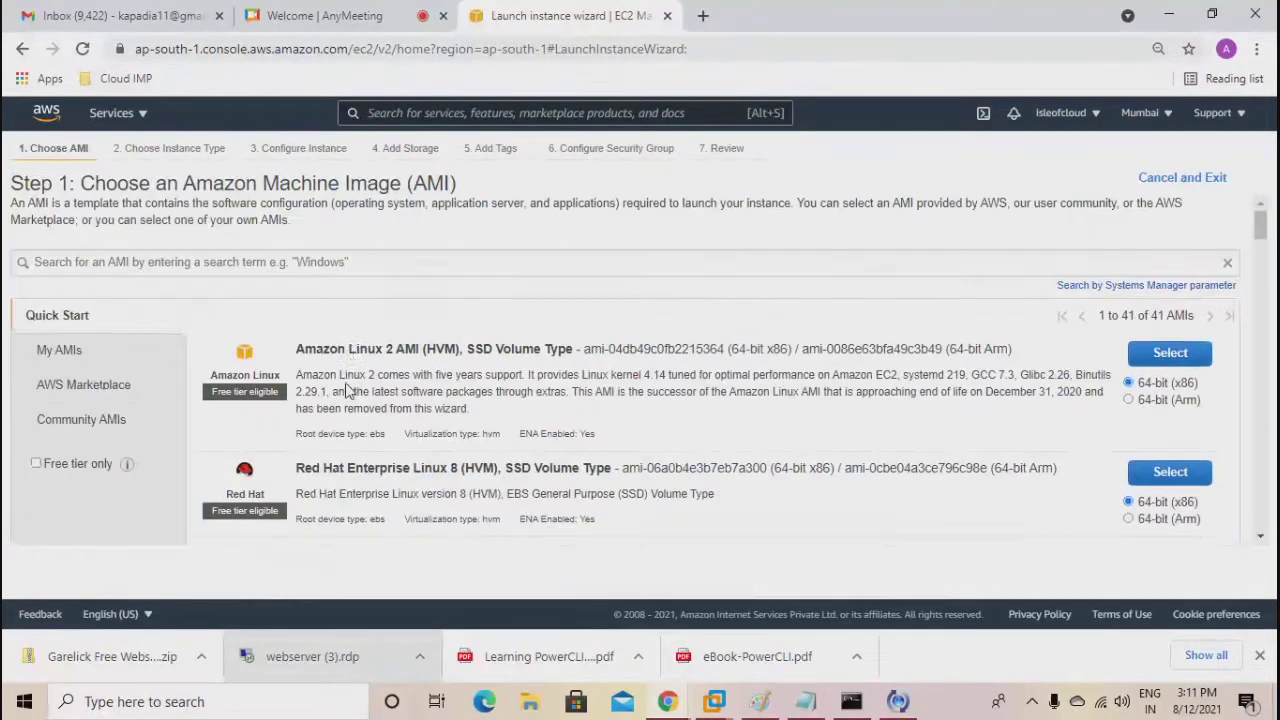
{"action": "left_click", "coordinate": [52, 356]}
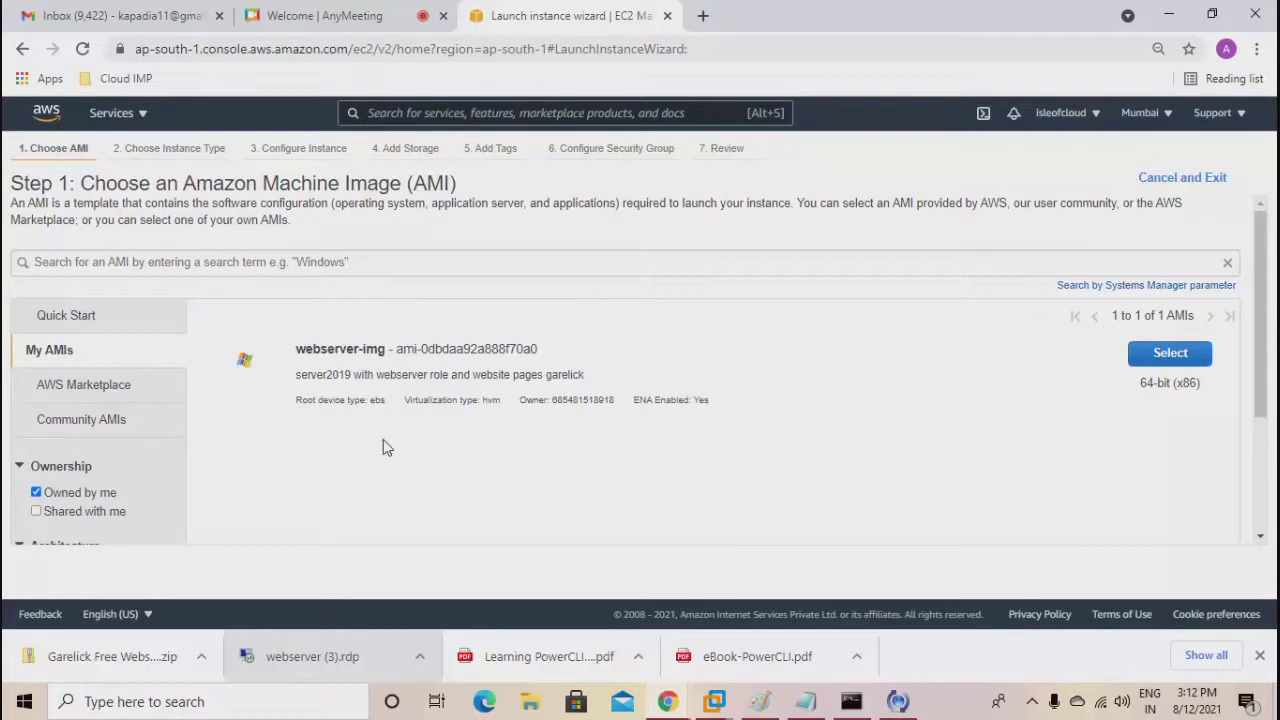
In the Notepad notes, add the line "Option1: from images use launch option" below step 16.
{"action": "left_click", "coordinate": [806, 707]}
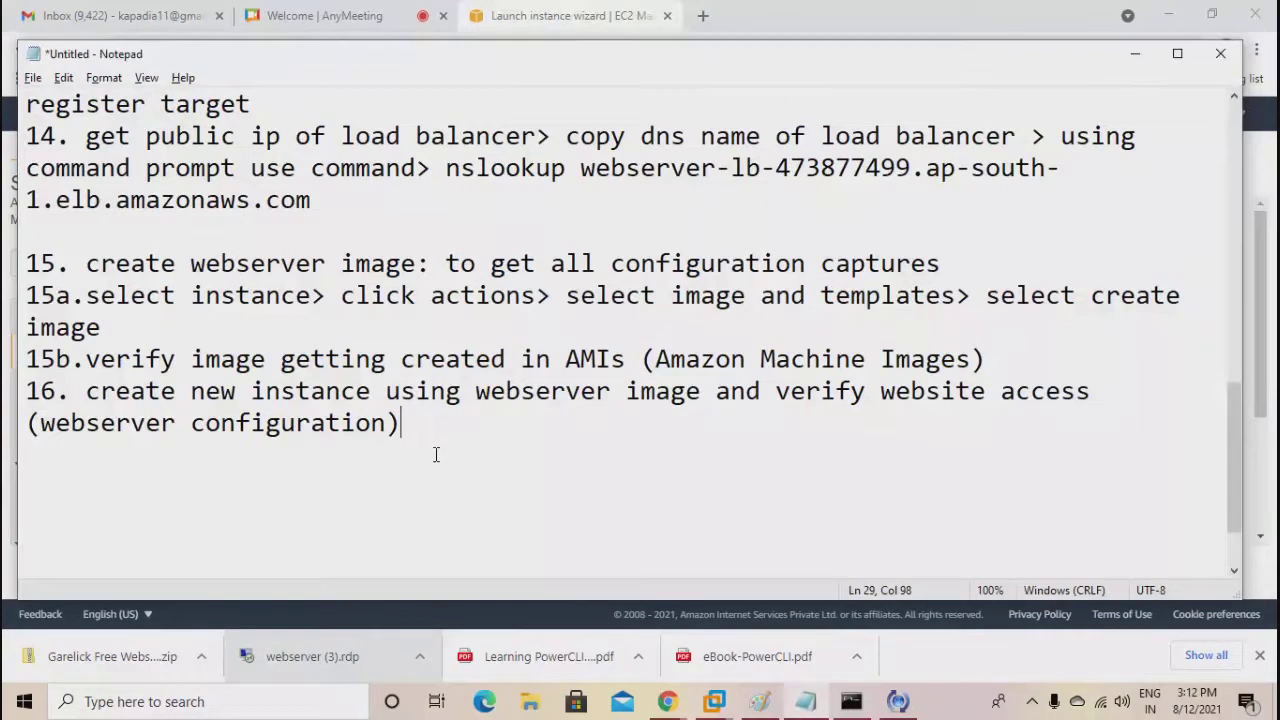
{"action": "key", "text": "Return"}
{"action": "type", "text": "Opti"}
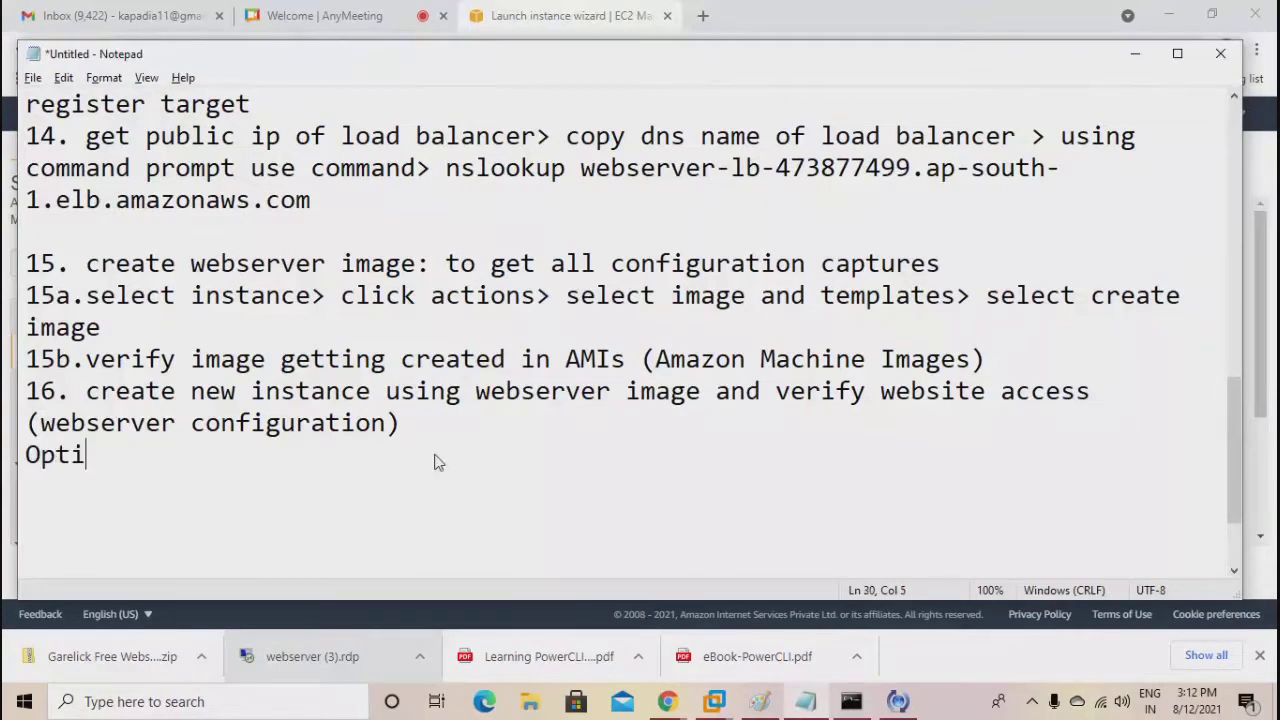
{"action": "type", "text": "on1: from images "}
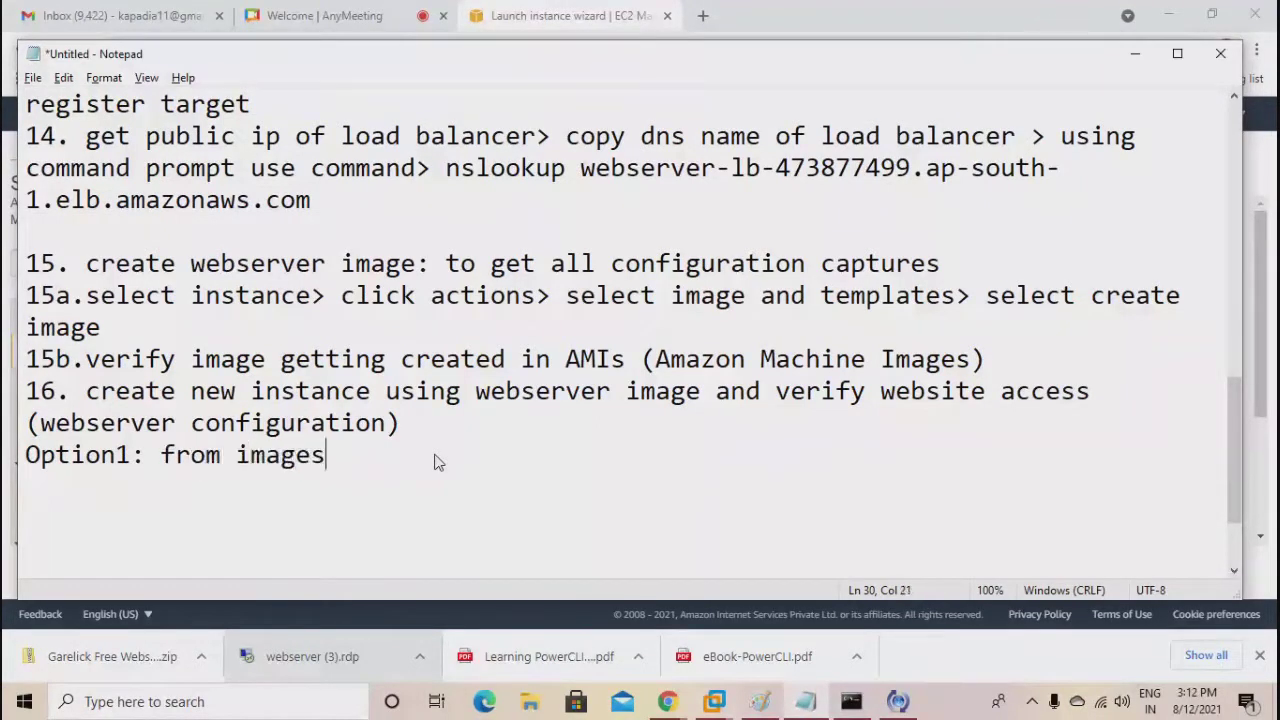
{"action": "type", "text": "use la"}
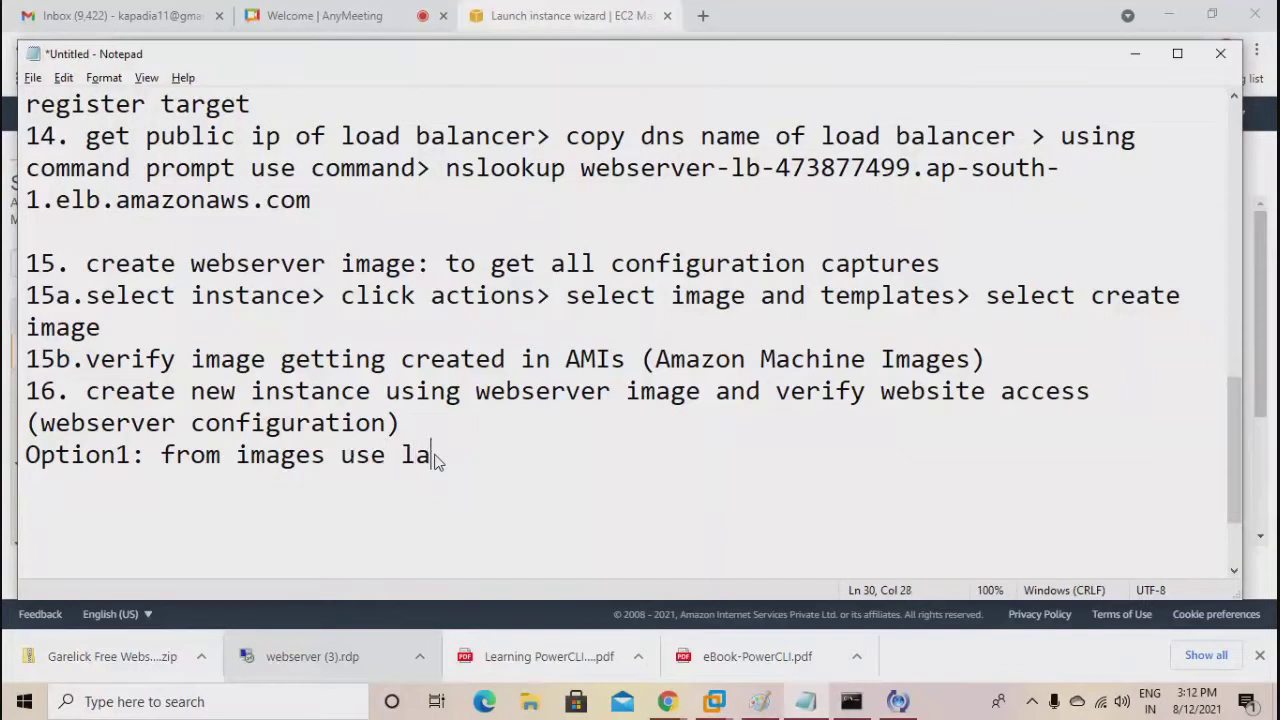
{"action": "type", "text": "unch option"}
Add the line "Option2: from ec2> launch instance > select MY AMIs > select your image" to the notes.
{"action": "key", "text": "Return"}
{"action": "type", "text": "Option2"}
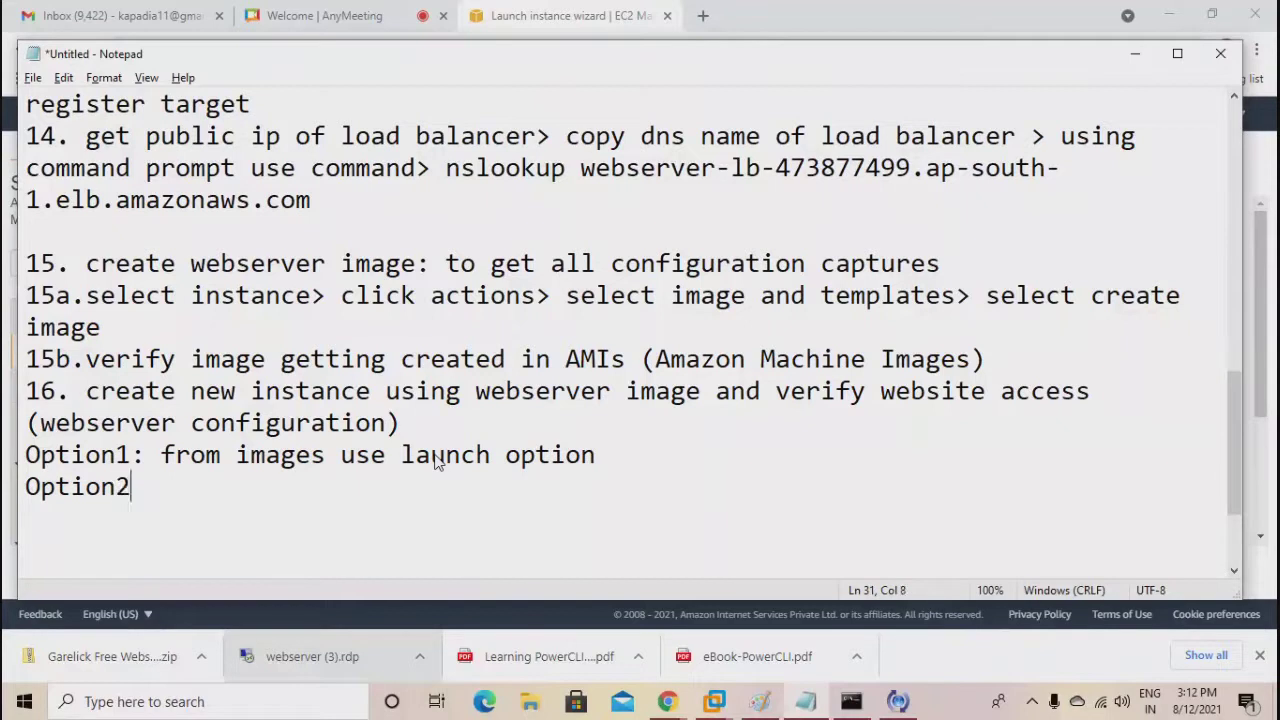
{"action": "type", "text": ": from e"}
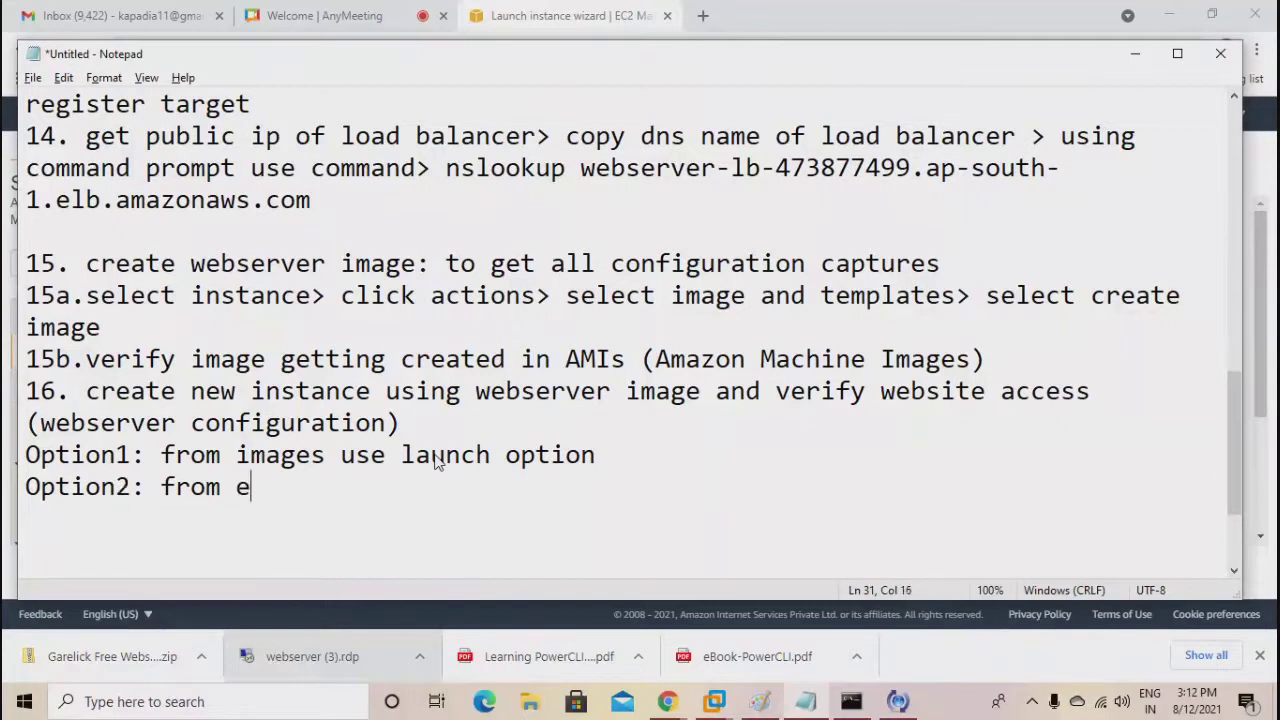
{"action": "type", "text": "c2> launch instance > select MY AMIs"}
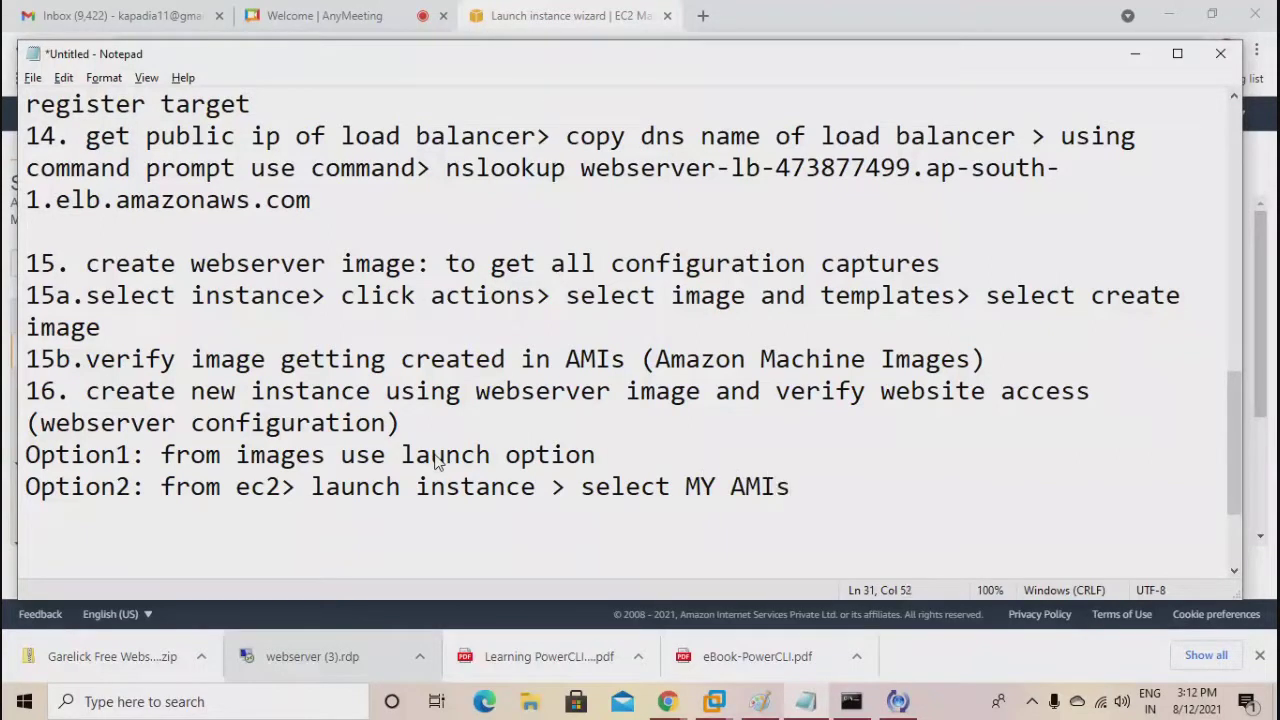
{"action": "type", "text": " > "}
{"action": "type", "text": "select your "}
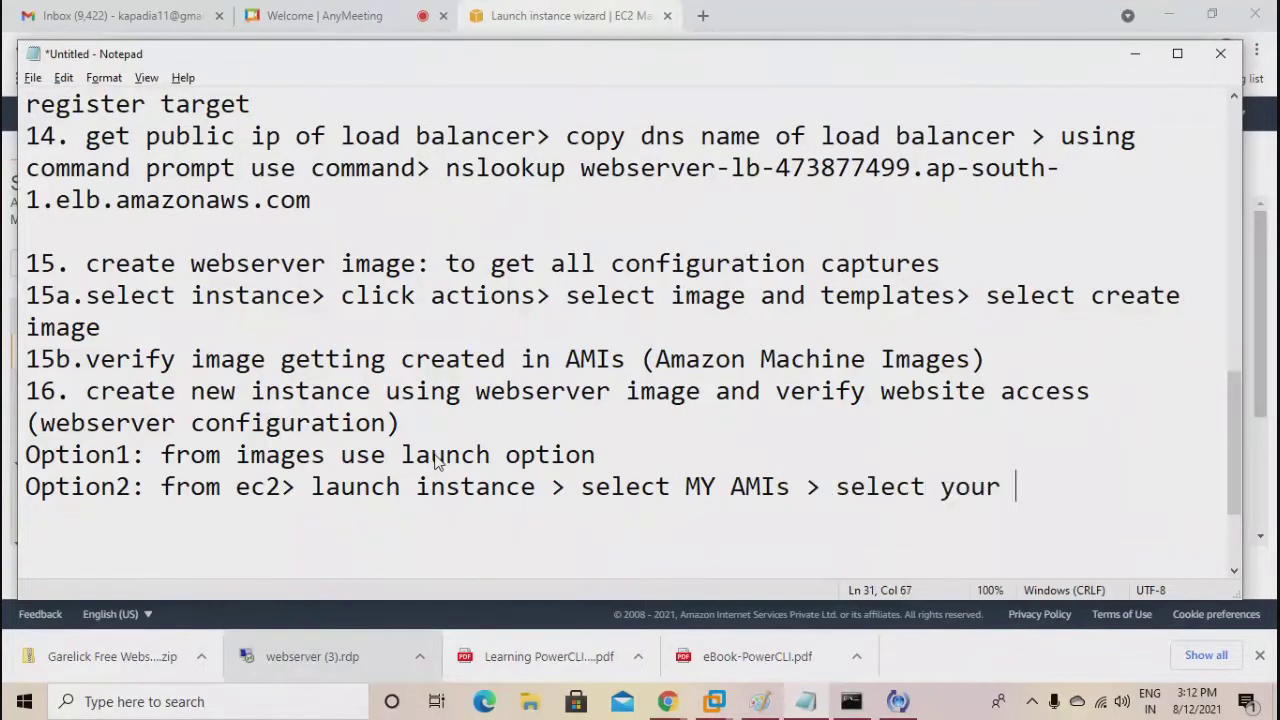
{"action": "type", "text": "image"}
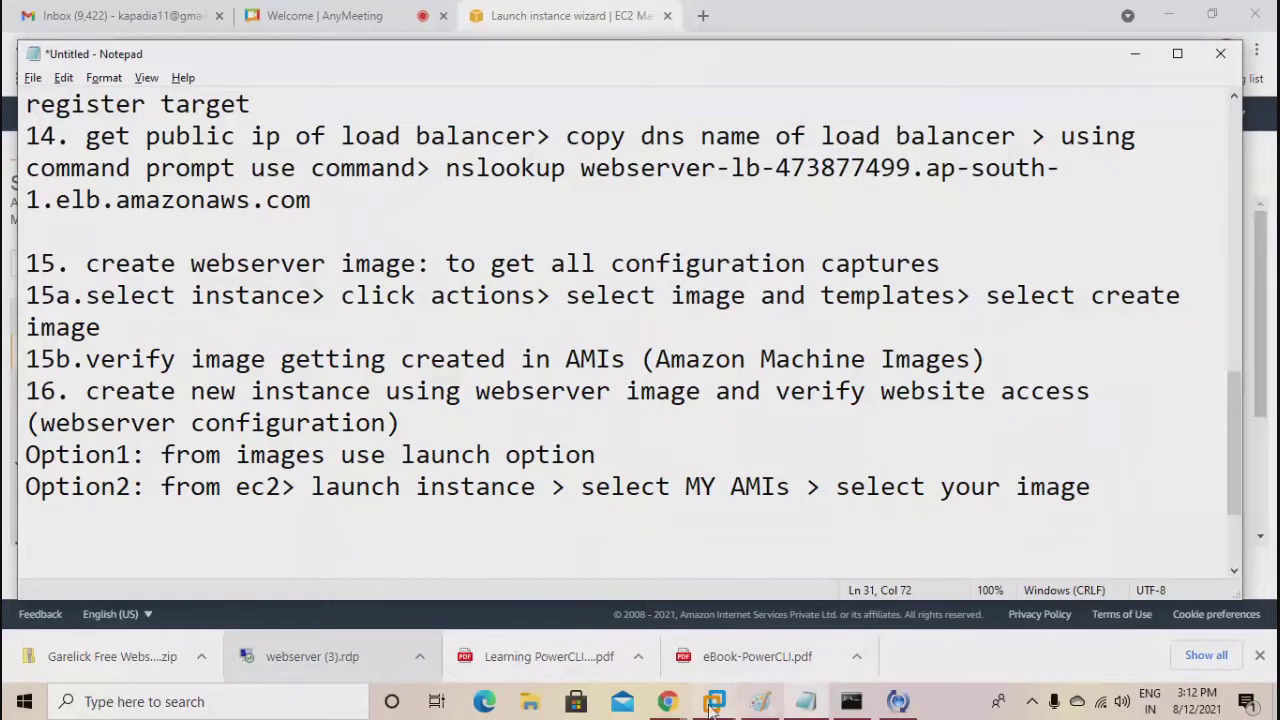
Return to the launch wizard in Chrome, choose the webserver-img AMI and keep the t2.micro instance type.
{"action": "mouse_move", "coordinate": [668, 703]}
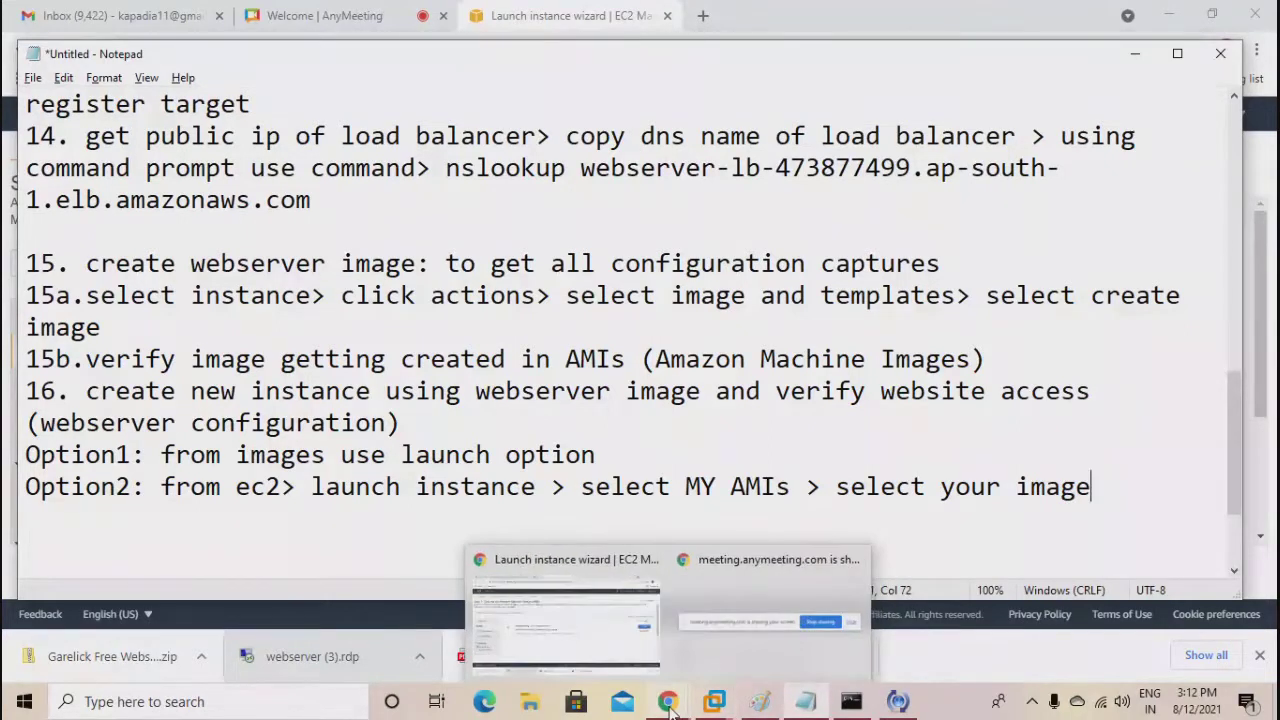
{"action": "left_click", "coordinate": [620, 590]}
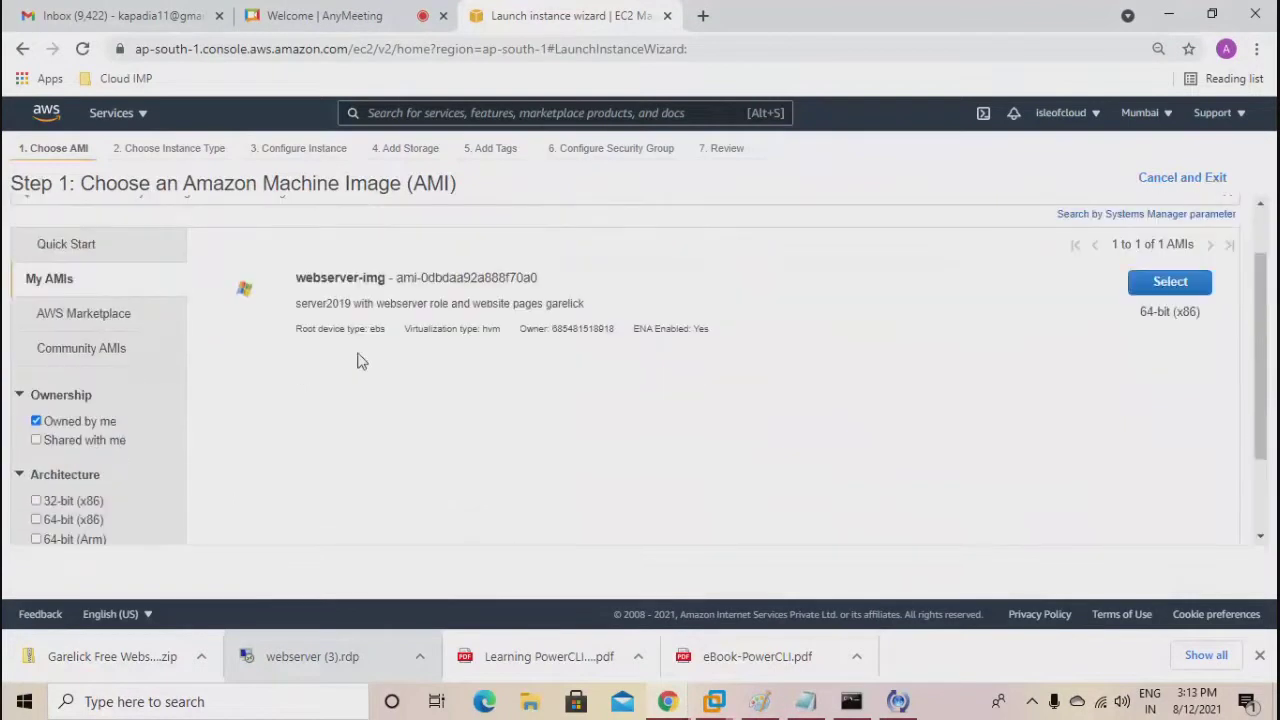
{"action": "left_click", "coordinate": [1171, 358]}
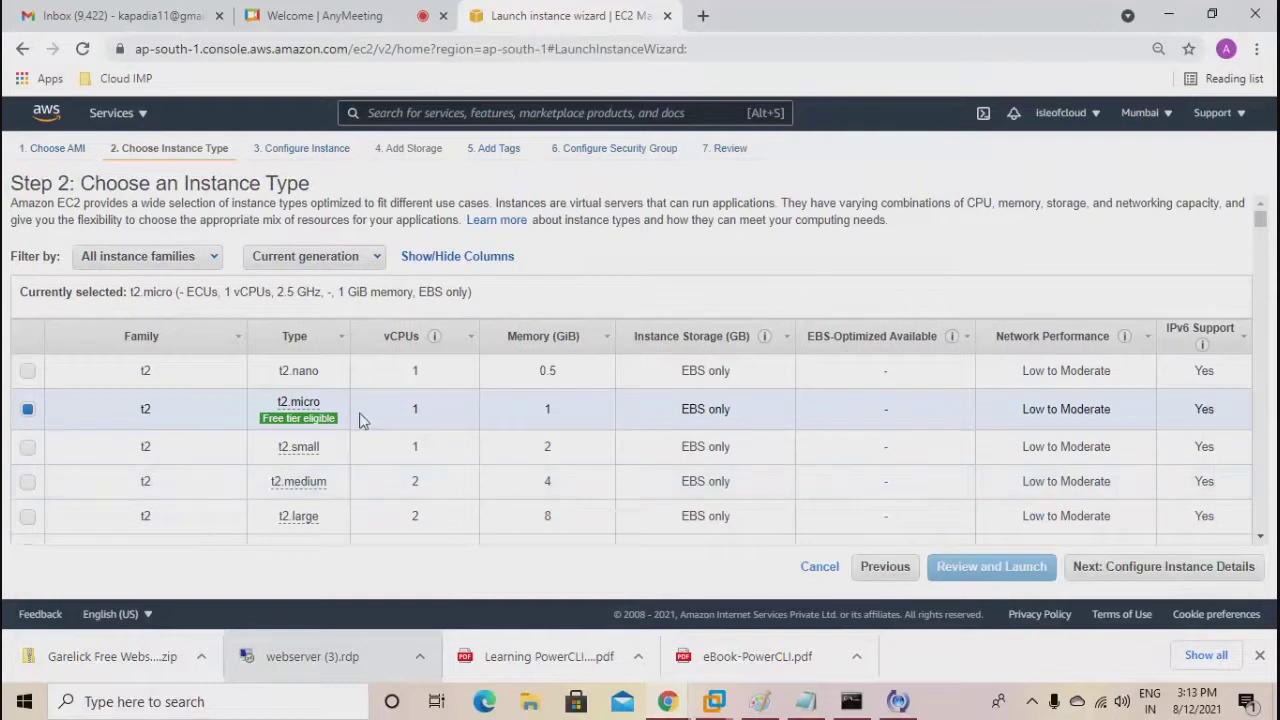
{"action": "left_click", "coordinate": [1105, 578]}
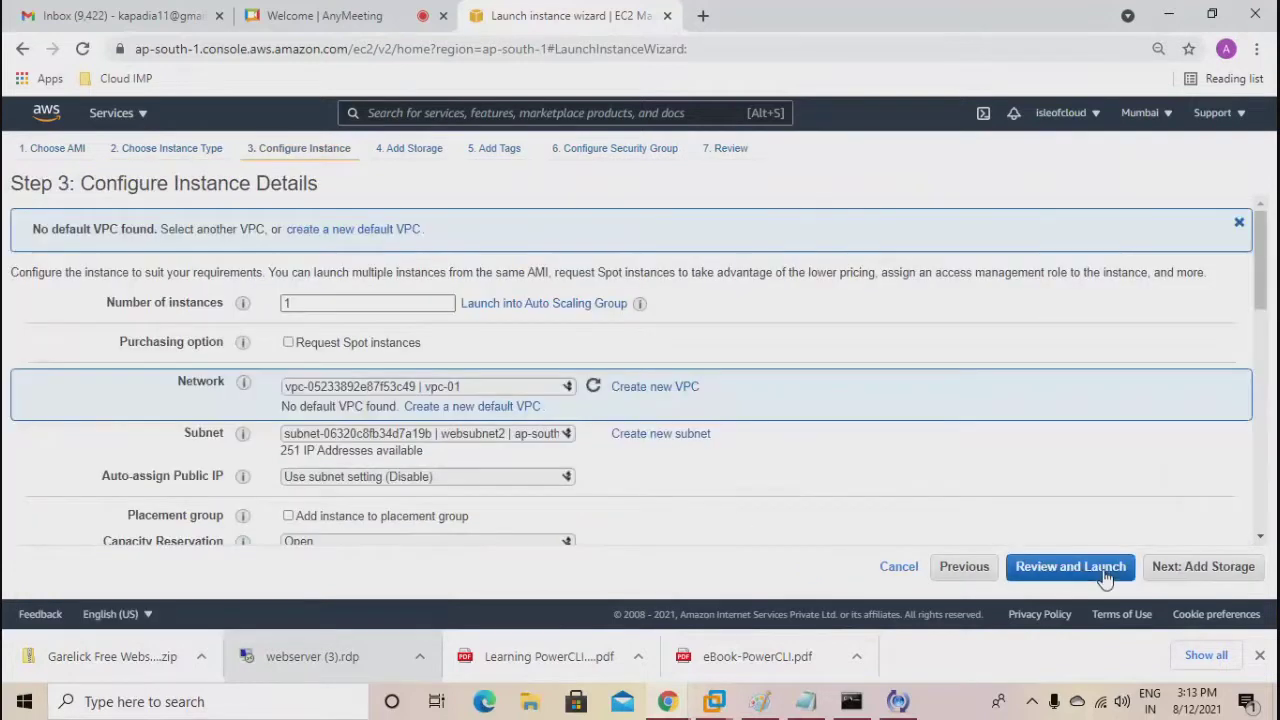
Choose the websnet subnet in ap-south-1a and enable auto-assignment of a public IP for the instance.
{"action": "left_click", "coordinate": [487, 440]}
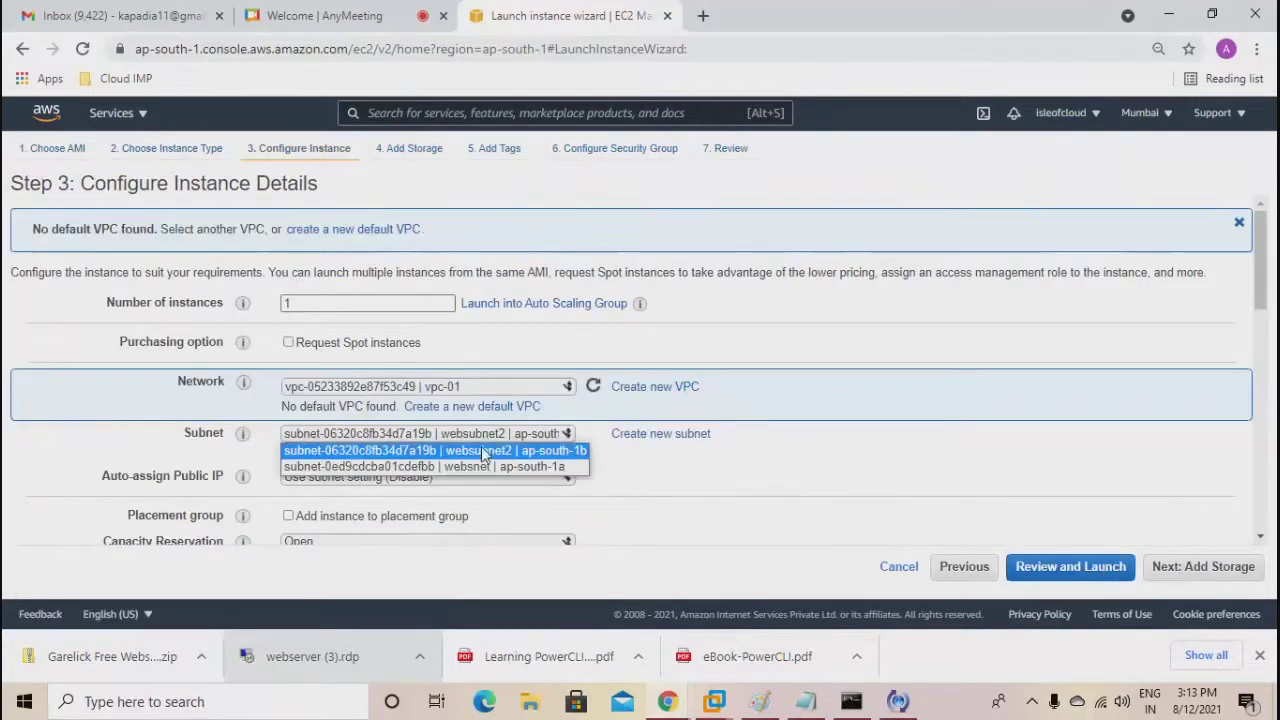
{"action": "left_click", "coordinate": [430, 466]}
{"action": "left_click", "coordinate": [430, 483]}
{"action": "left_click", "coordinate": [372, 507]}
{"action": "left_click", "coordinate": [1192, 577]}
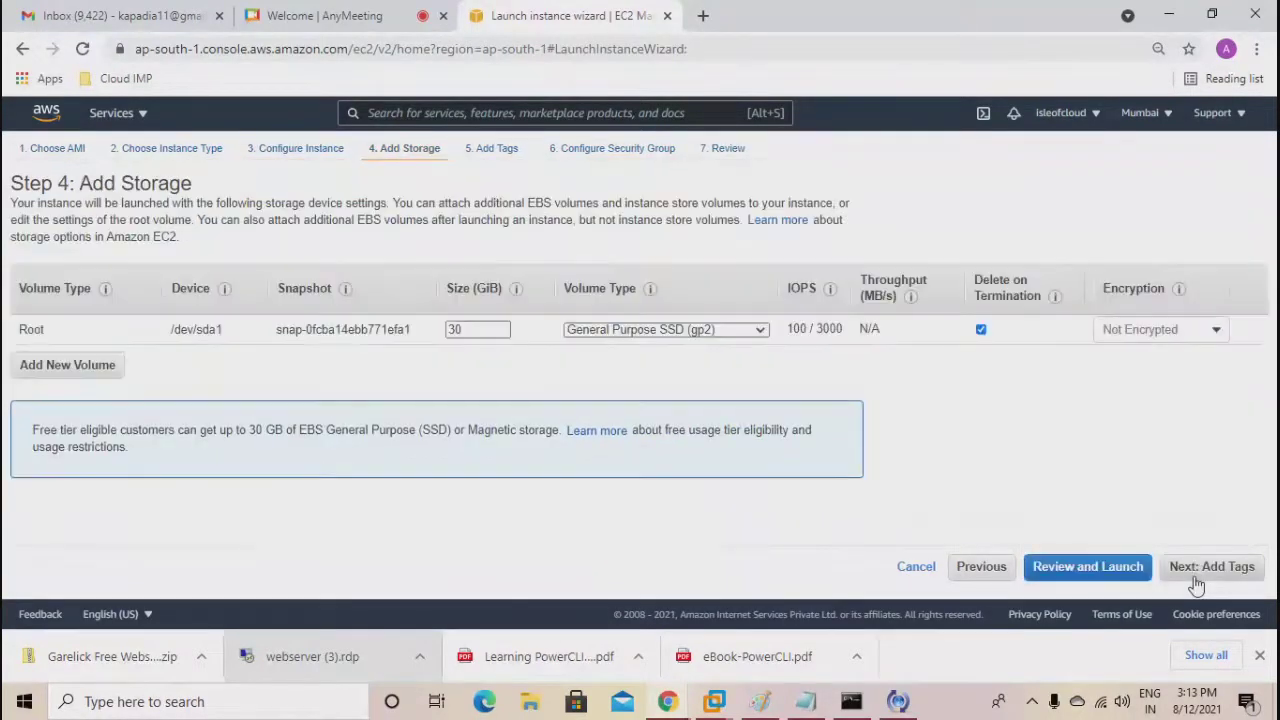
Keep the default storage without tags and assign the existing default VPC security group, proceeding to the launch review.
{"action": "left_click", "coordinate": [1192, 577]}
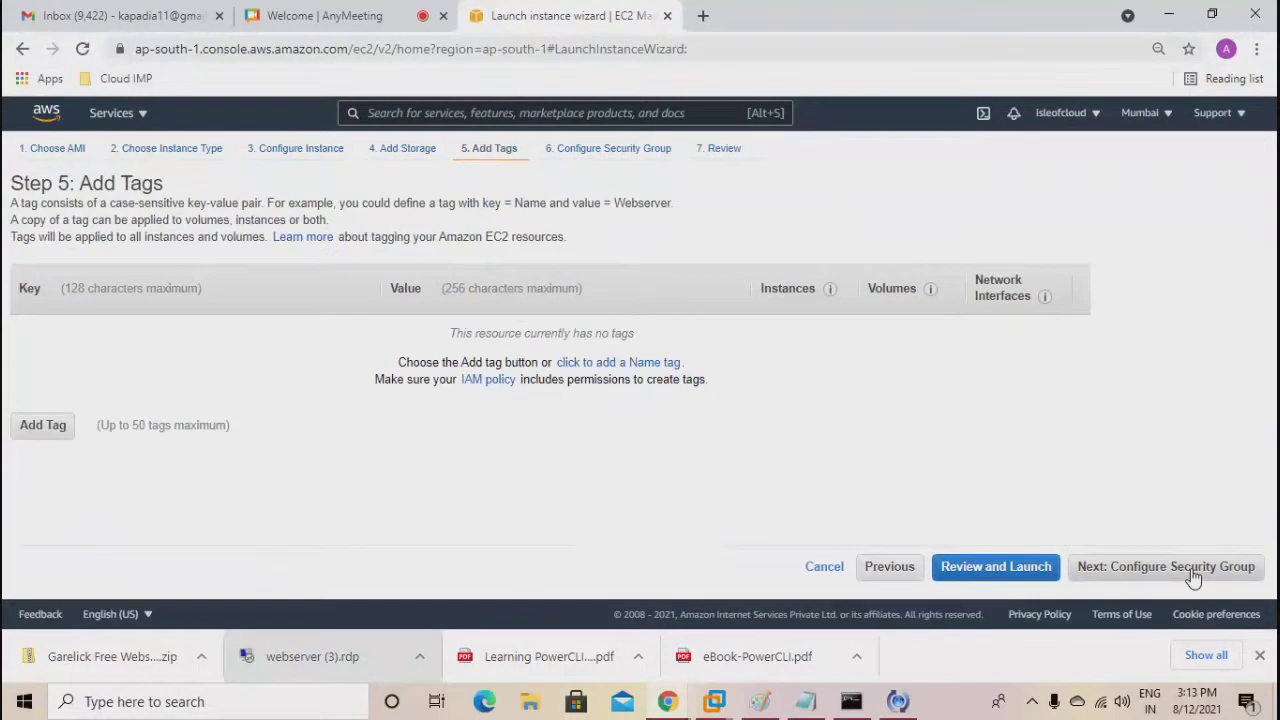
{"action": "left_click", "coordinate": [1192, 577]}
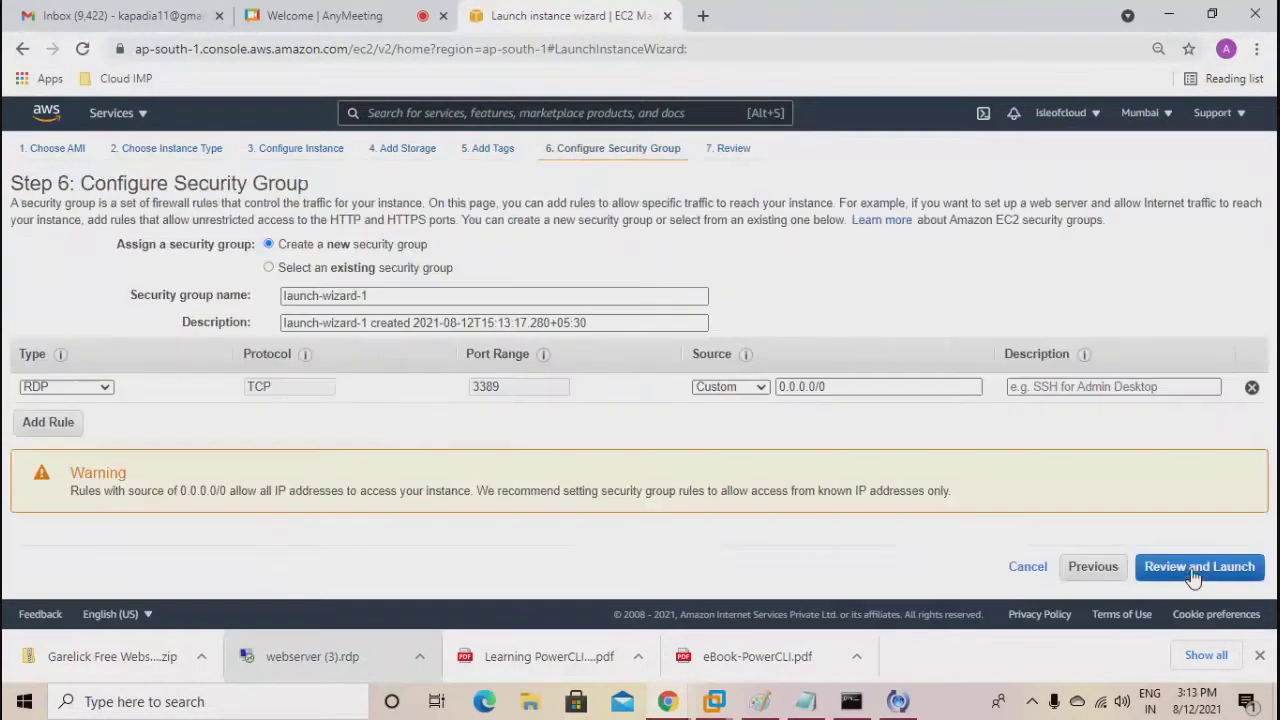
{"action": "left_click", "coordinate": [268, 270]}
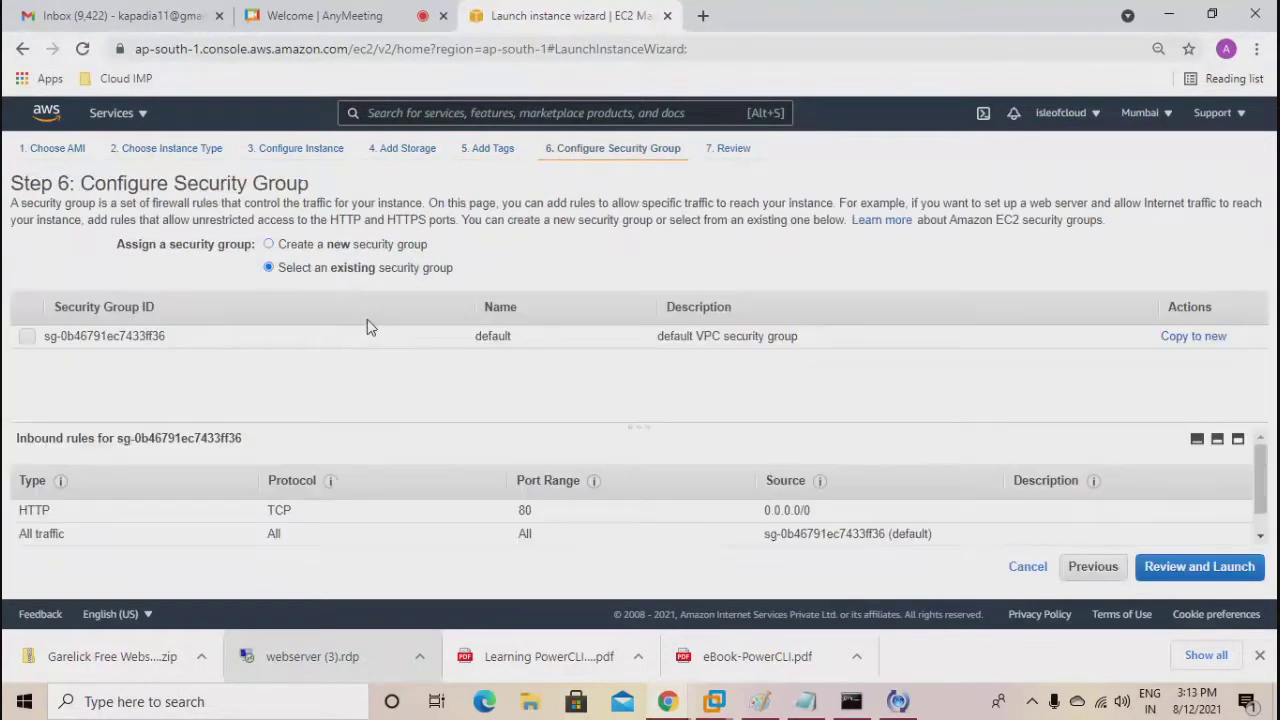
{"action": "left_click", "coordinate": [28, 338]}
{"action": "left_click", "coordinate": [1170, 569]}
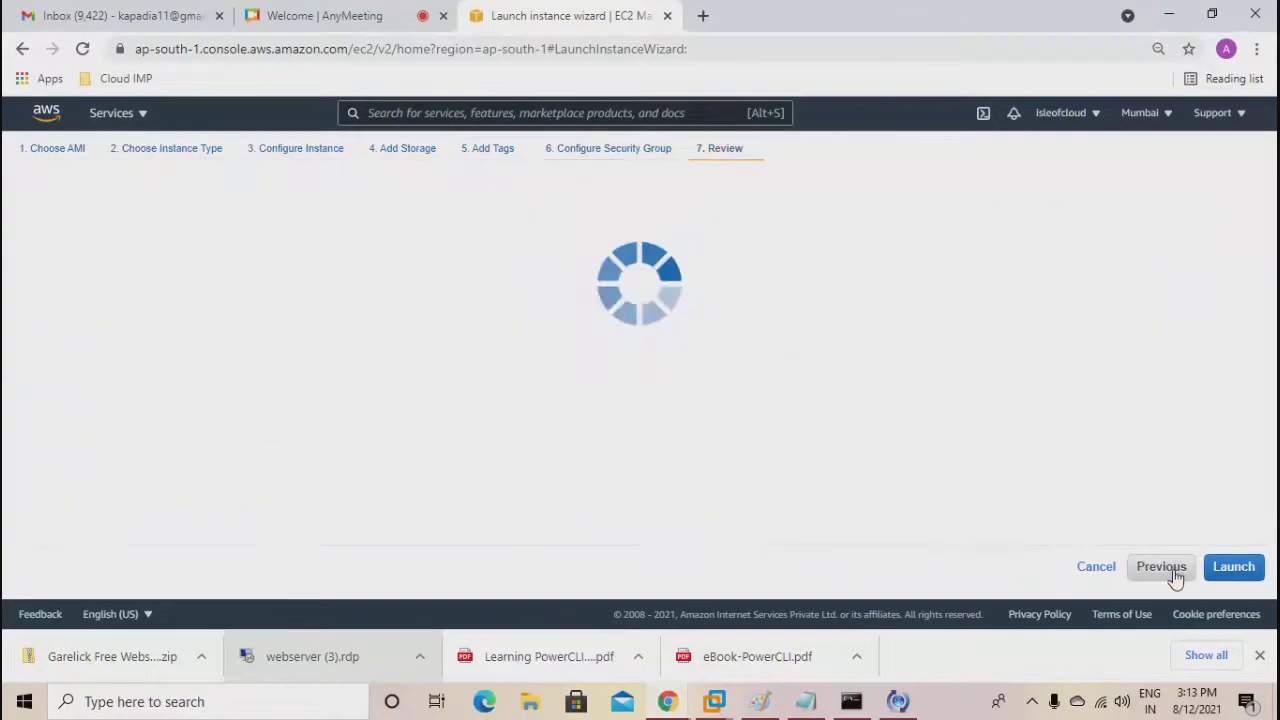
Launch the instance with the existing 10thAugmumkey key pair, acknowledging access to its private key file.
{"action": "left_click", "coordinate": [1232, 566]}
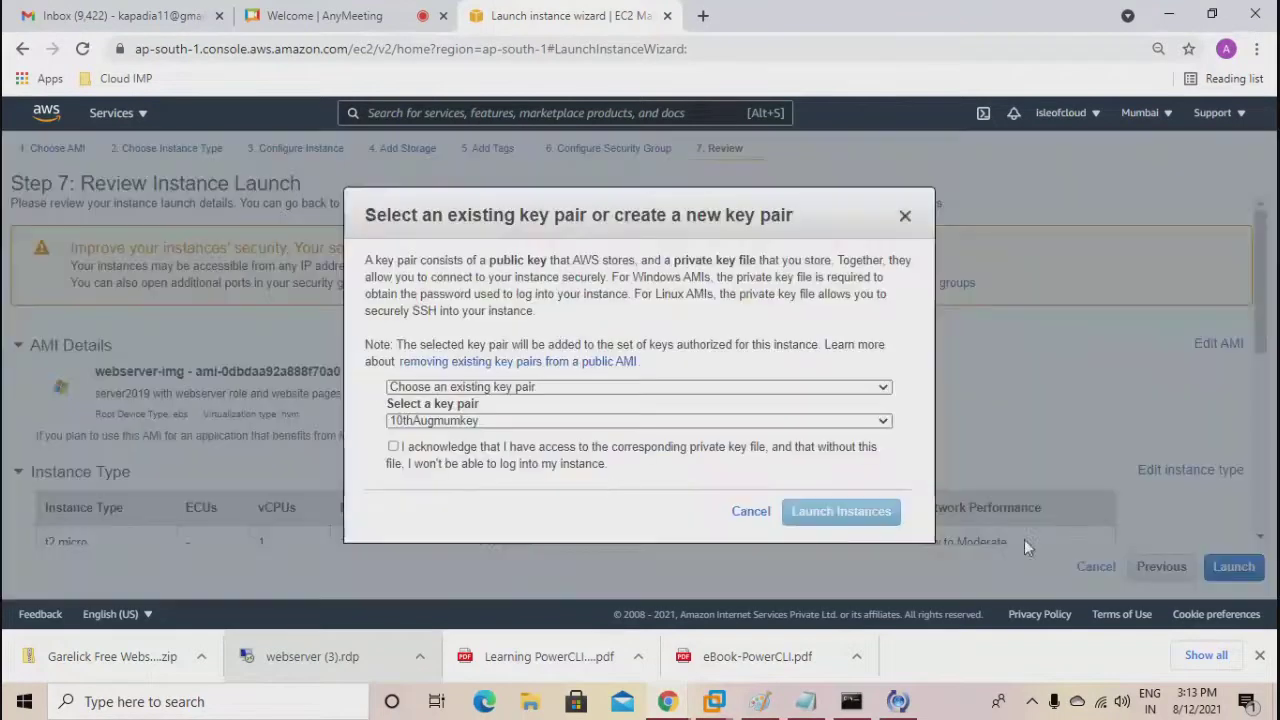
{"action": "left_click", "coordinate": [394, 448]}
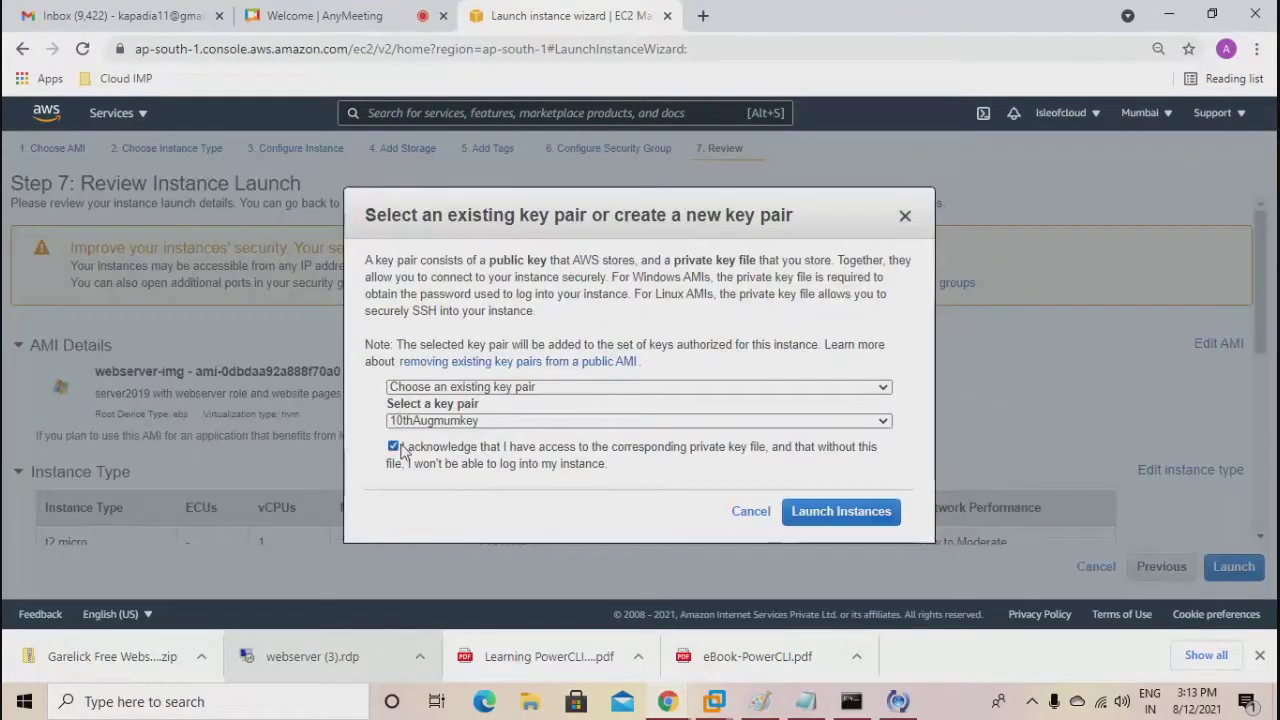
{"action": "left_click", "coordinate": [812, 513]}
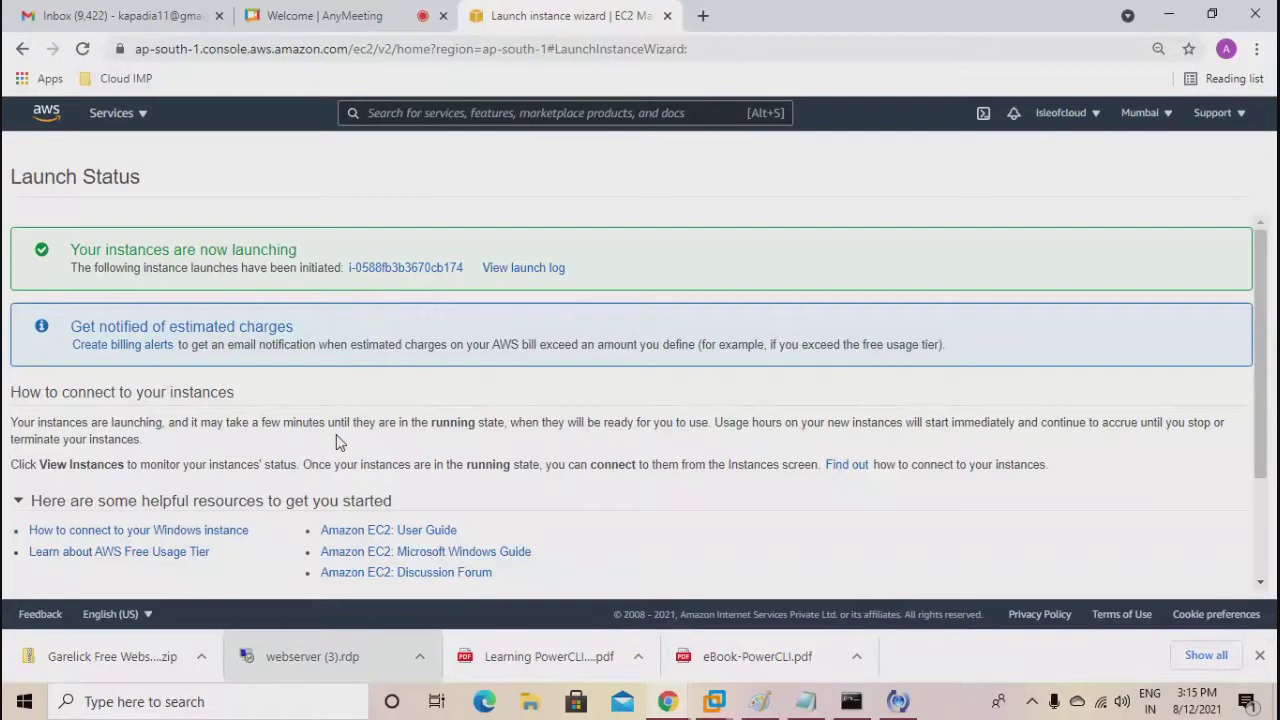
View the instances list and name the newly launched, unnamed instance webserver03.
{"action": "scroll", "coordinate": [540, 470], "scroll_direction": "down", "scroll_amount": 2}
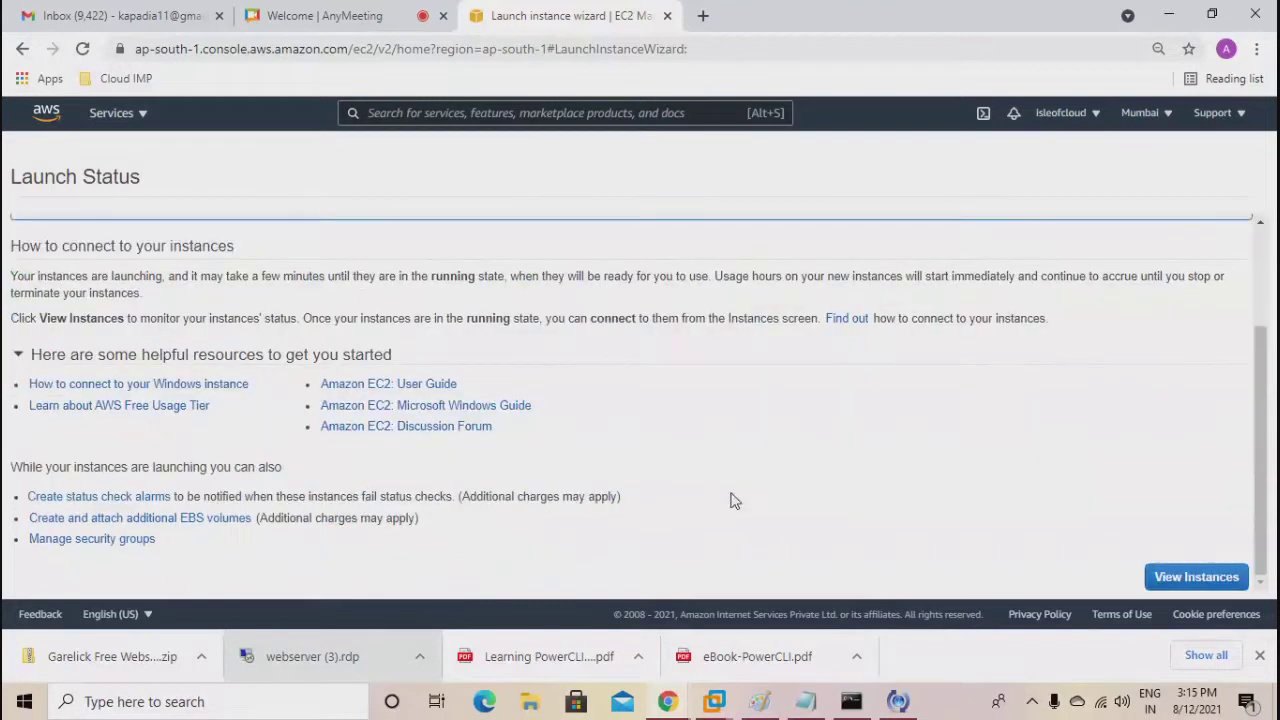
{"action": "left_click", "coordinate": [1166, 580]}
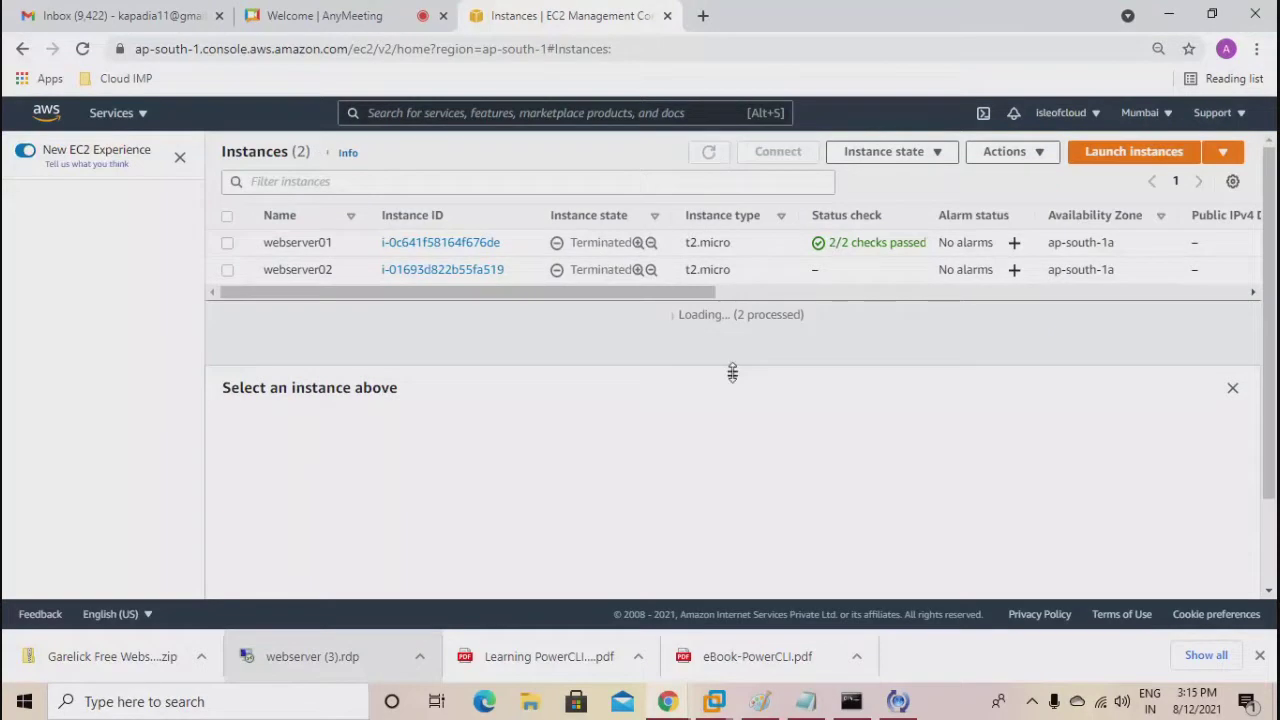
{"action": "left_click_drag", "start_coordinate": [732, 372], "coordinate": [731, 416]}
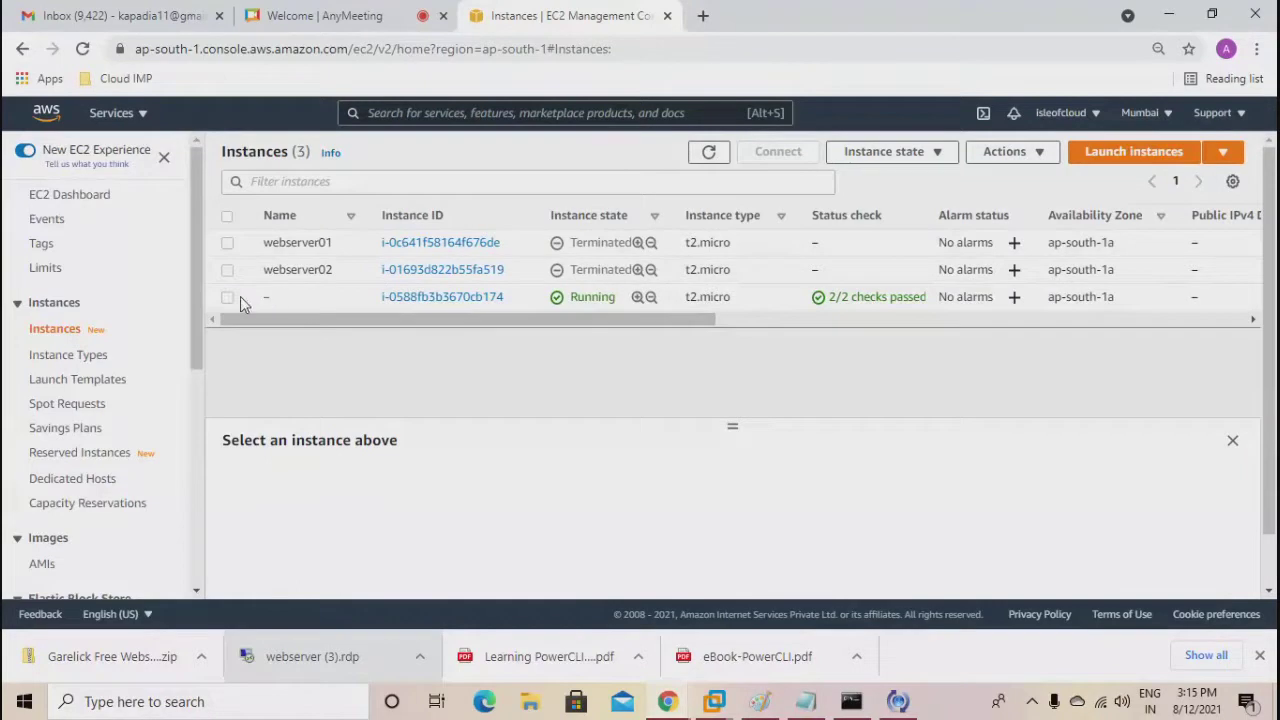
{"action": "left_click", "coordinate": [280, 297]}
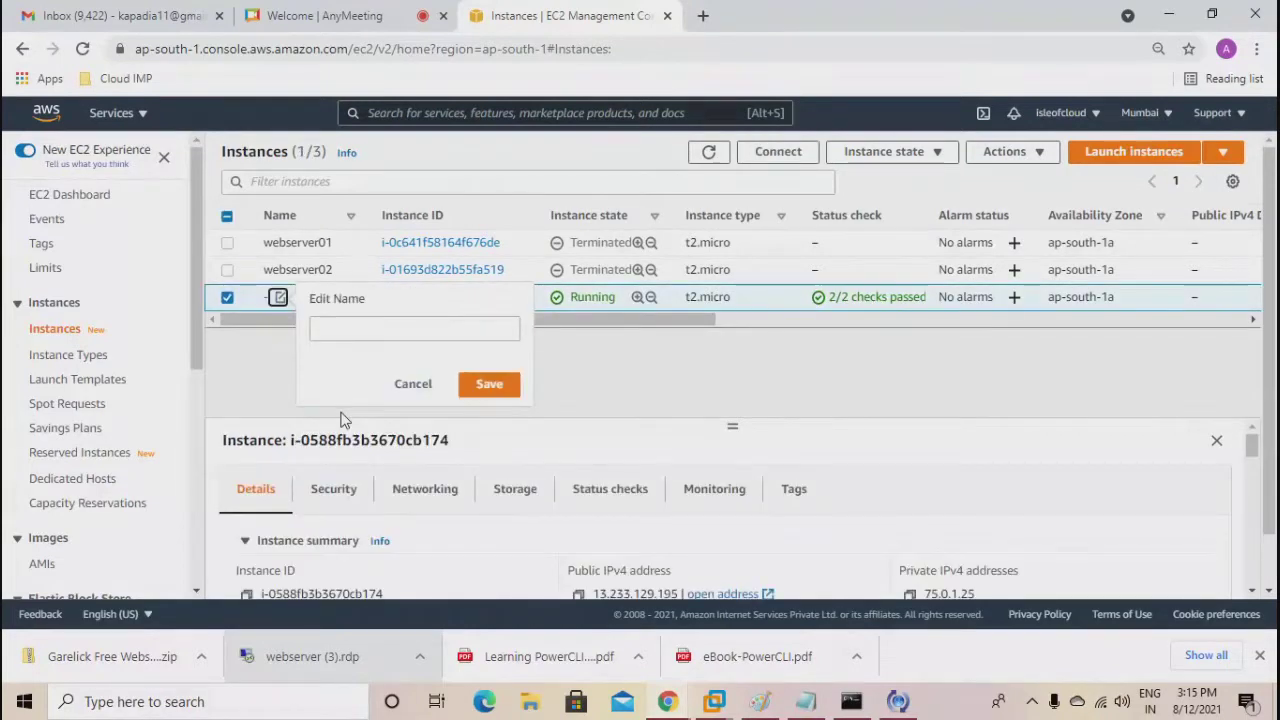
{"action": "left_click", "coordinate": [335, 322]}
{"action": "type", "text": "webserver03"}
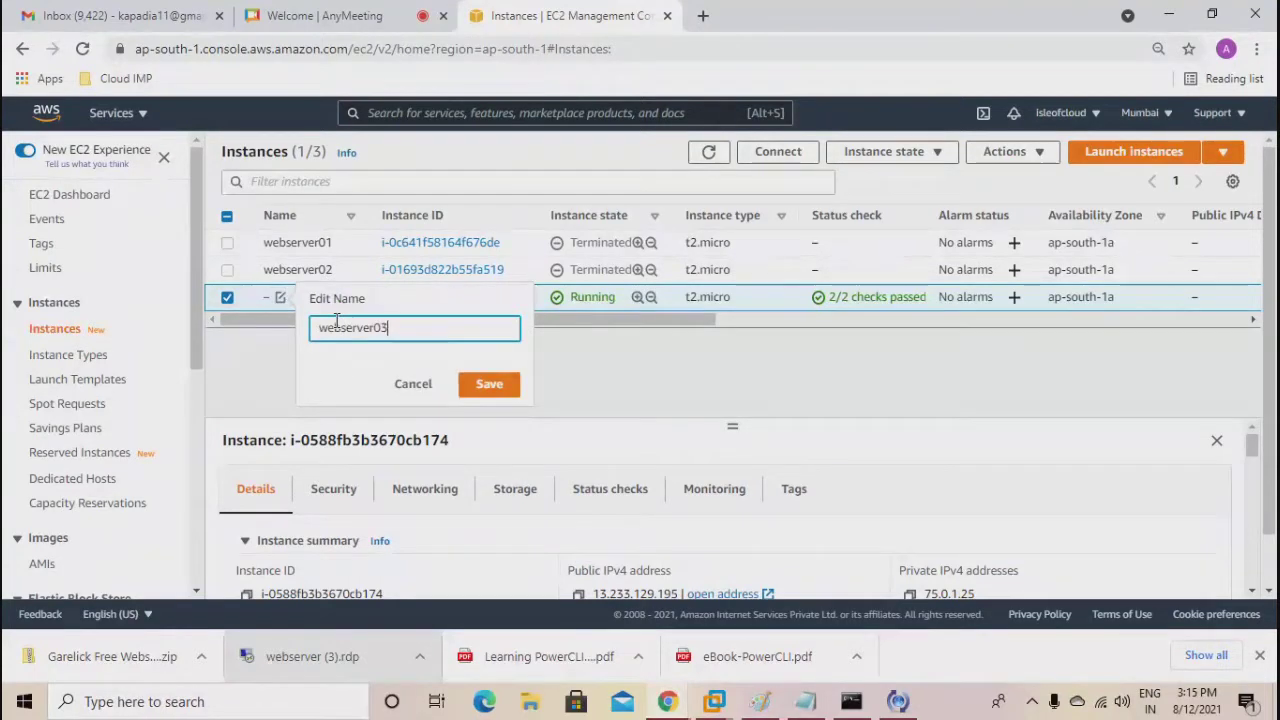
{"action": "left_click", "coordinate": [486, 385]}
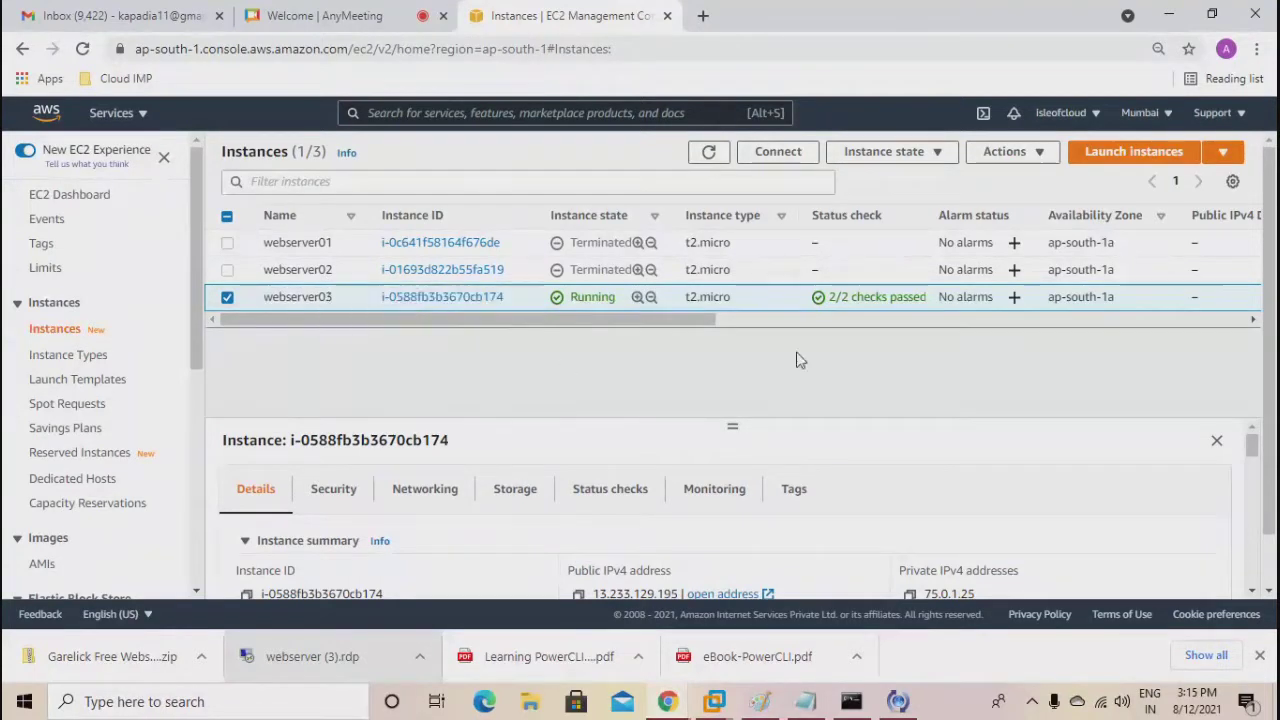
Copy webserver03's public IPv4 address, send it to everyone in the AnyMeeting chat, and collapse the chat pane.
{"action": "left_click_drag", "start_coordinate": [731, 424], "coordinate": [720, 327]}
{"action": "left_click", "coordinate": [578, 524]}
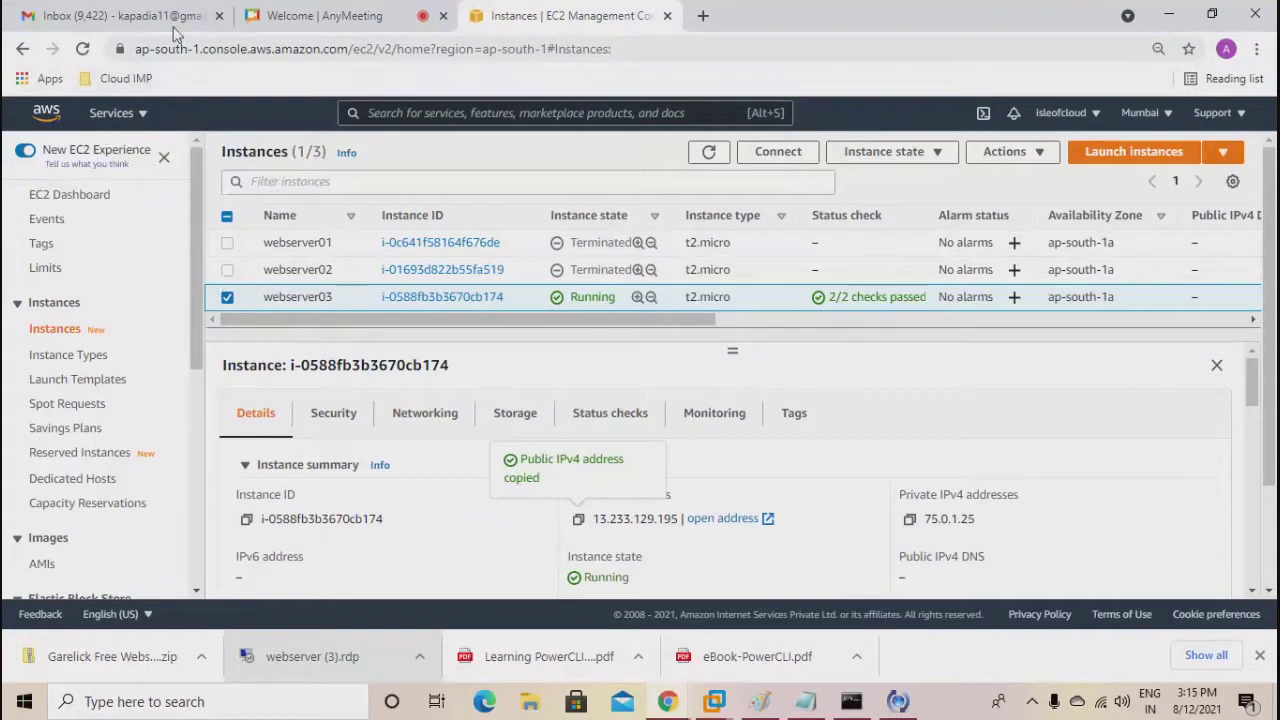
{"action": "left_click", "coordinate": [316, 12]}
{"action": "left_click", "coordinate": [87, 583]}
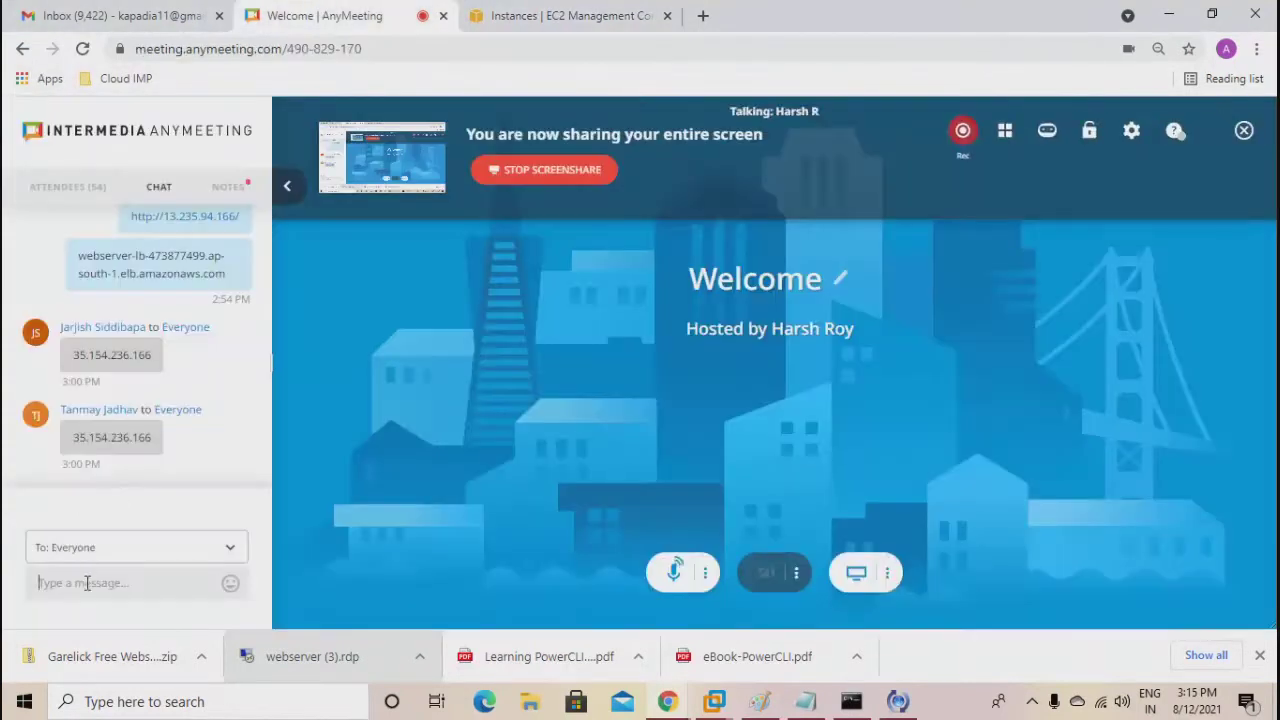
{"action": "key", "text": "ctrl+v"}
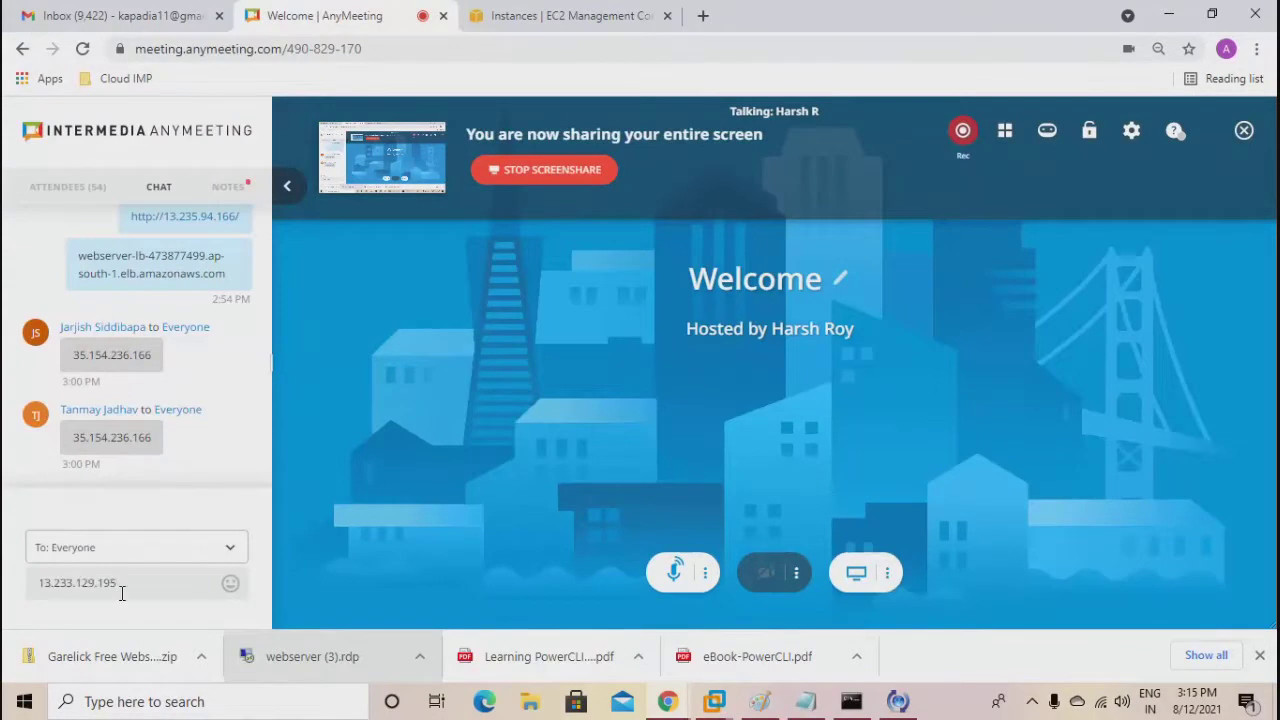
{"action": "key", "text": "Return"}
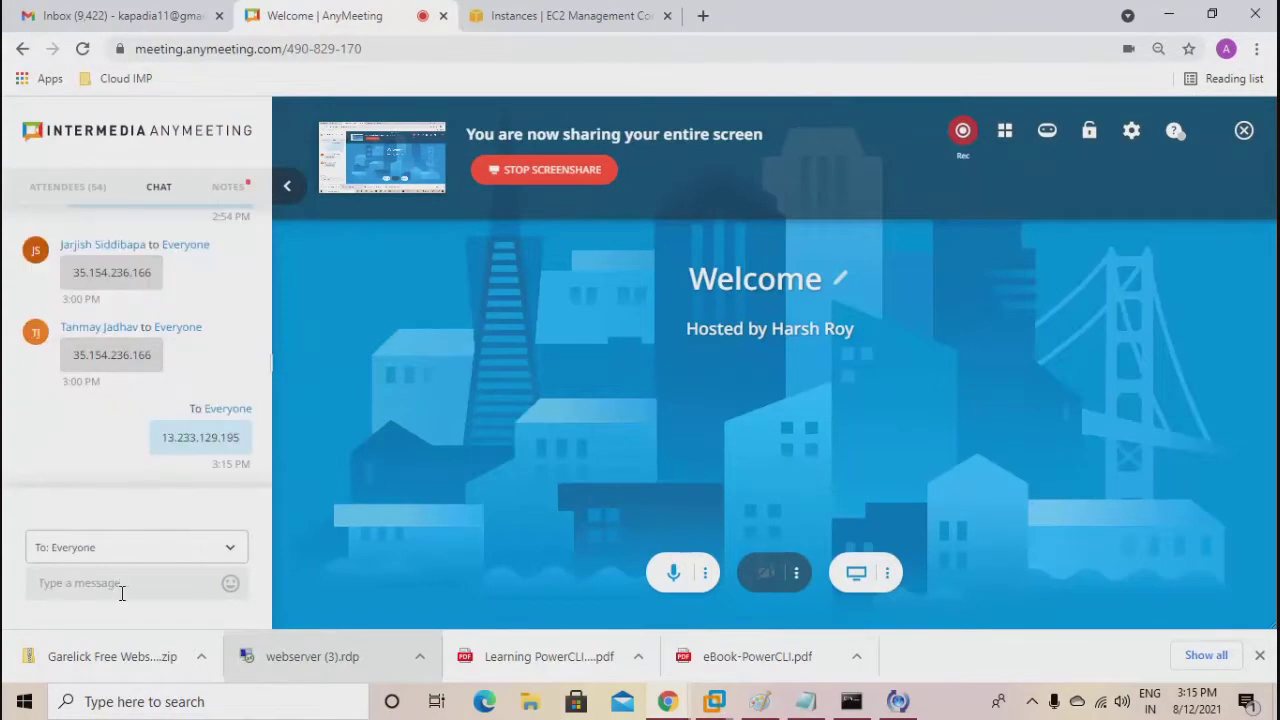
{"action": "left_click", "coordinate": [288, 183]}
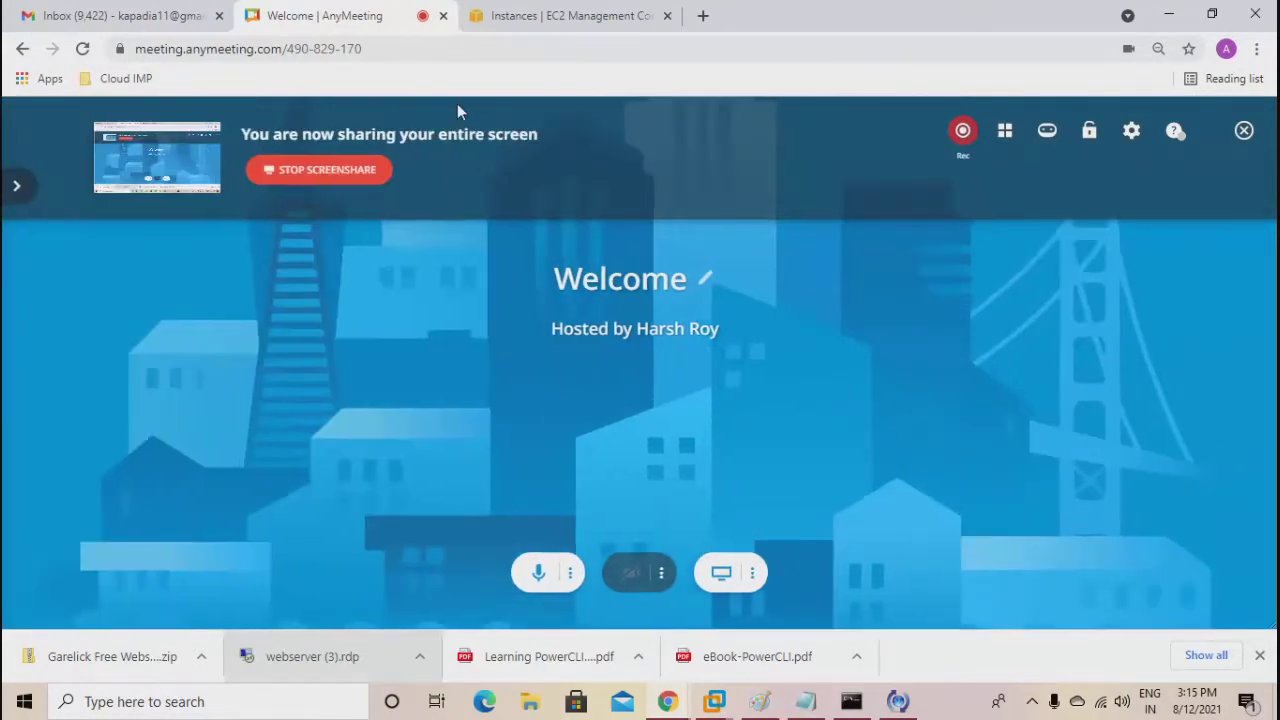
Return to the EC2 instances list and terminate the webserver03 instance.
{"action": "key", "text": "ctrl+Tab"}
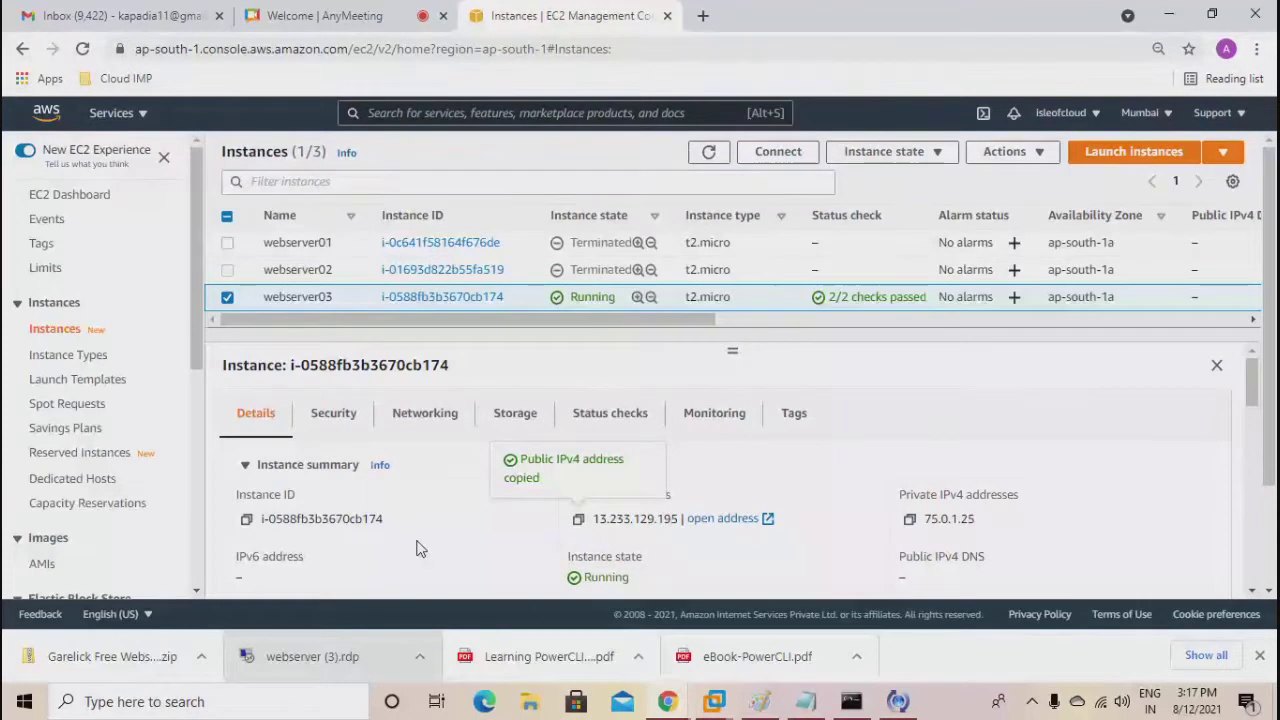
{"action": "left_click", "coordinate": [889, 153]}
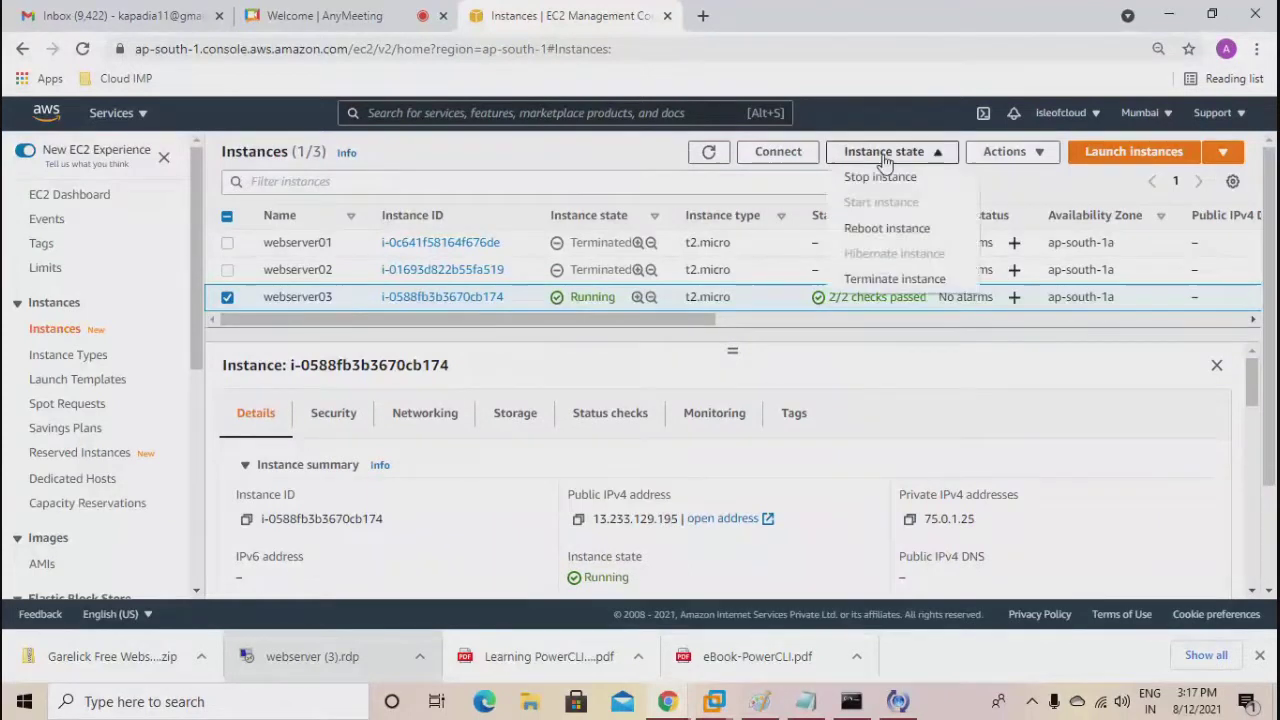
{"action": "left_click", "coordinate": [894, 280]}
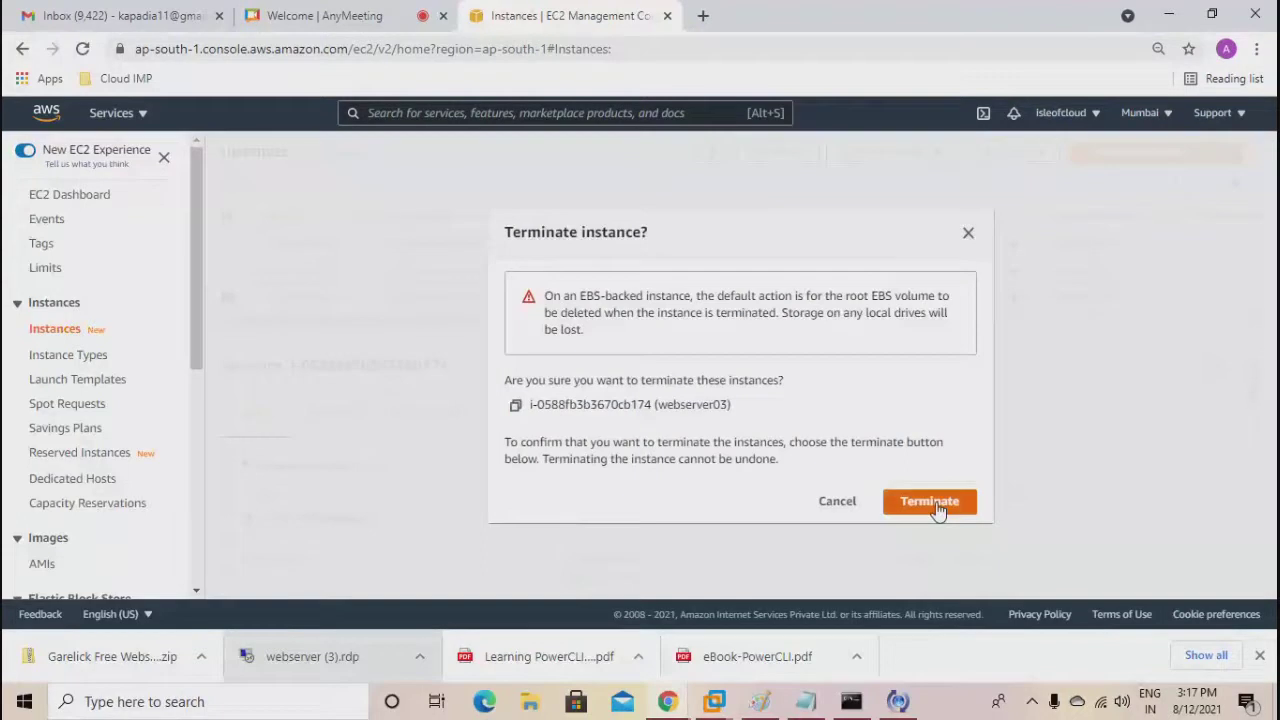
{"action": "left_click", "coordinate": [940, 511]}
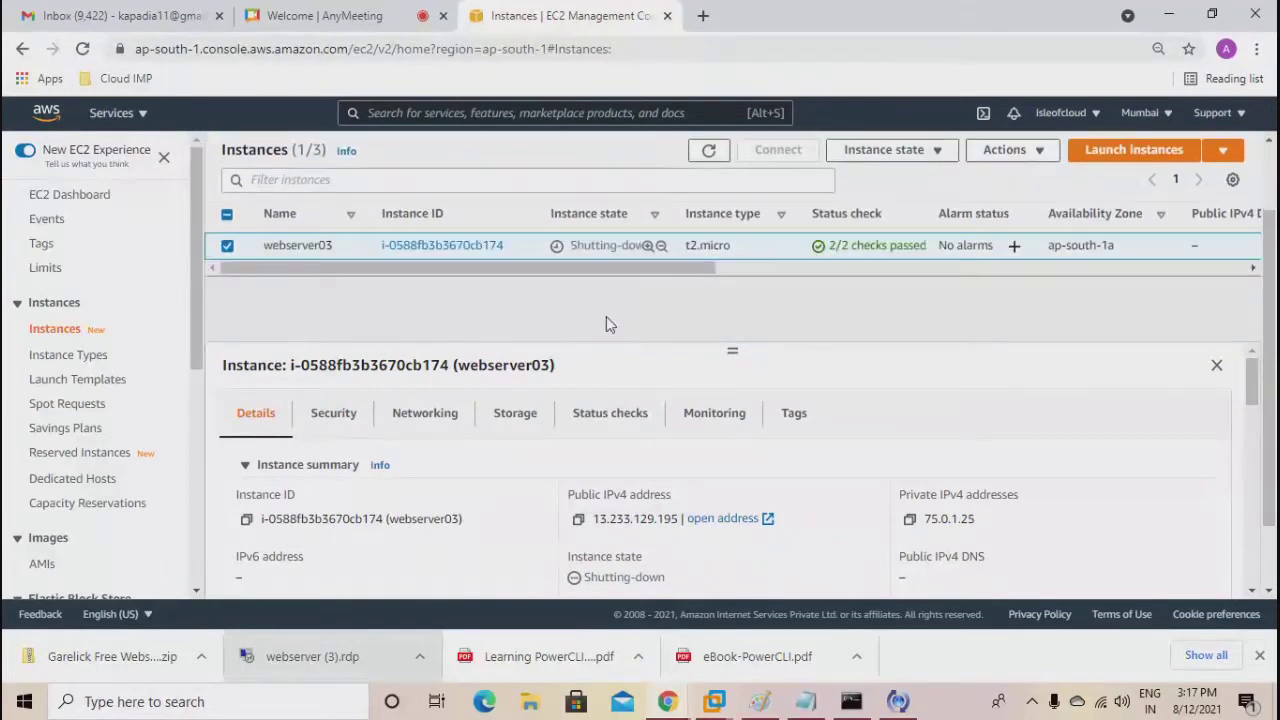
Deregister the webserver-img AMI and recheck the instances and owned AMIs lists.
{"action": "left_click", "coordinate": [44, 566]}
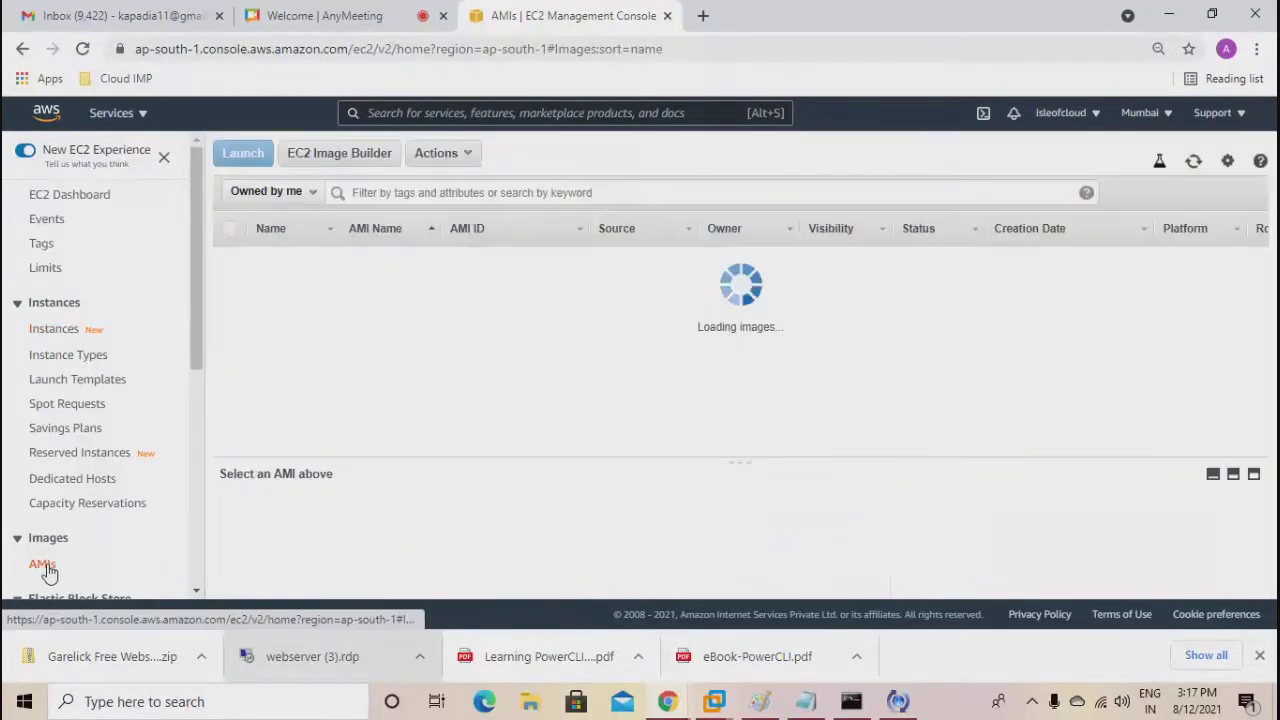
{"action": "left_click", "coordinate": [456, 163]}
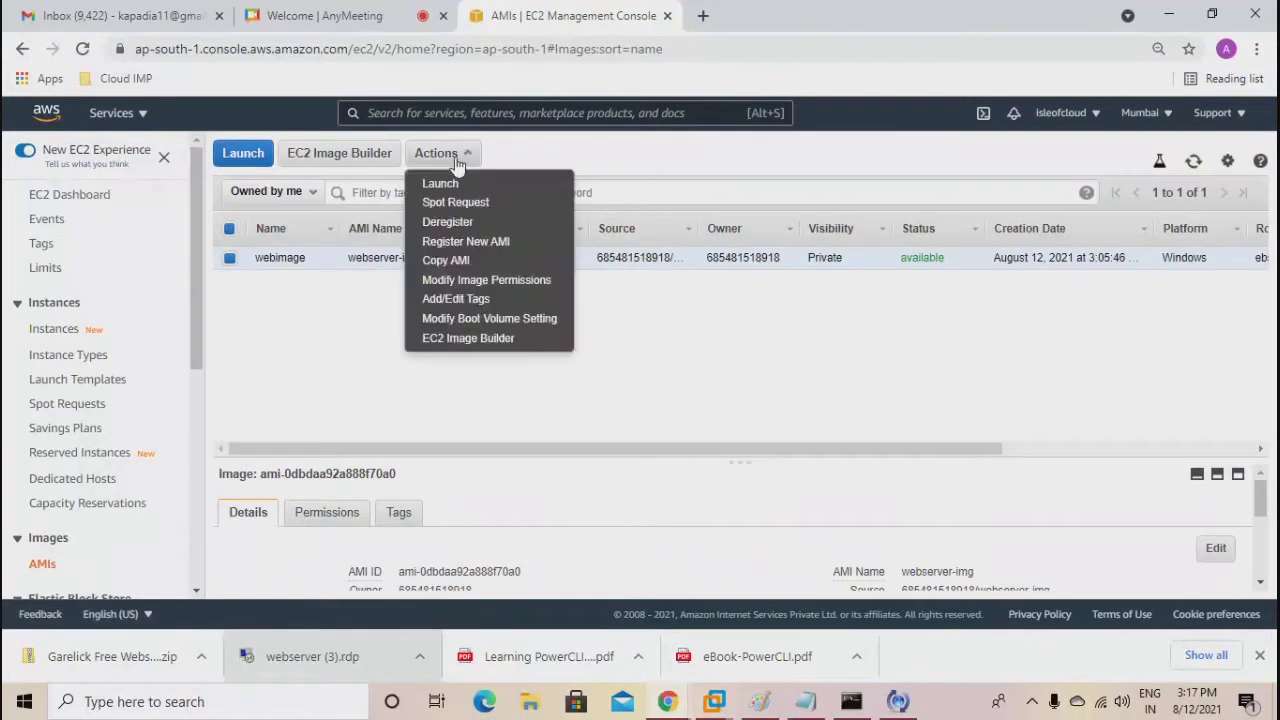
{"action": "left_click", "coordinate": [447, 222]}
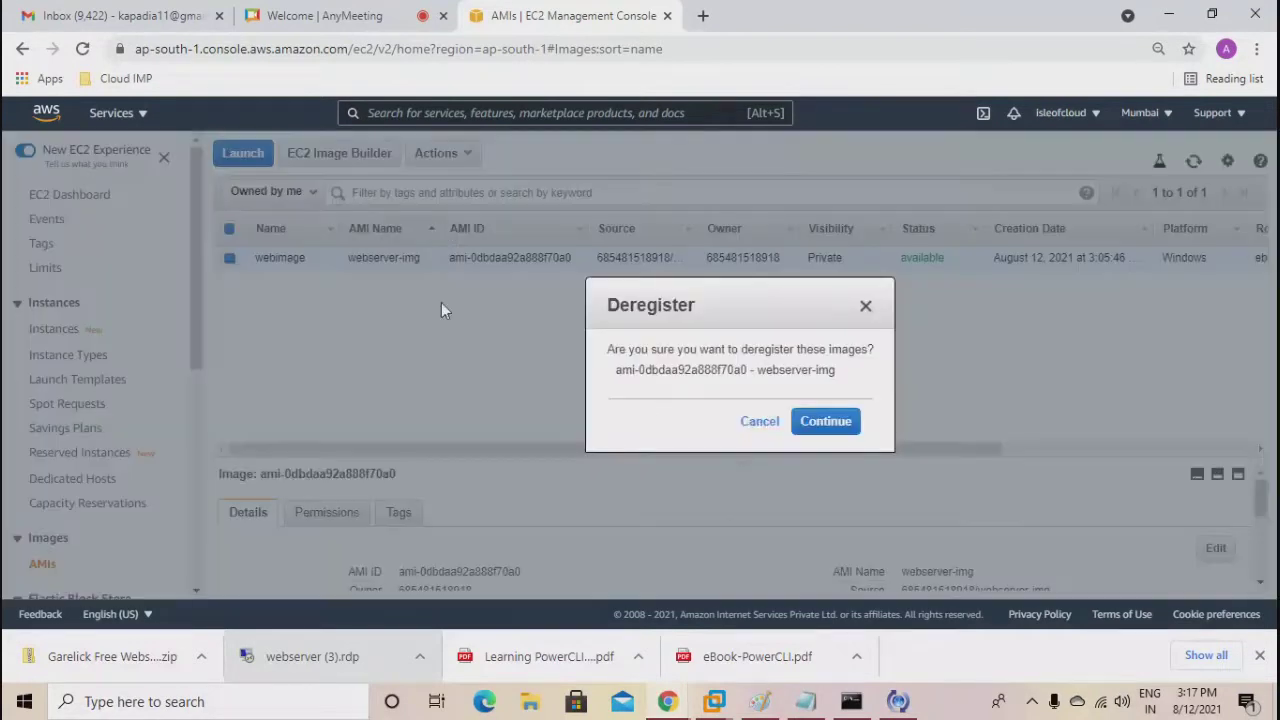
{"action": "left_click", "coordinate": [801, 424]}
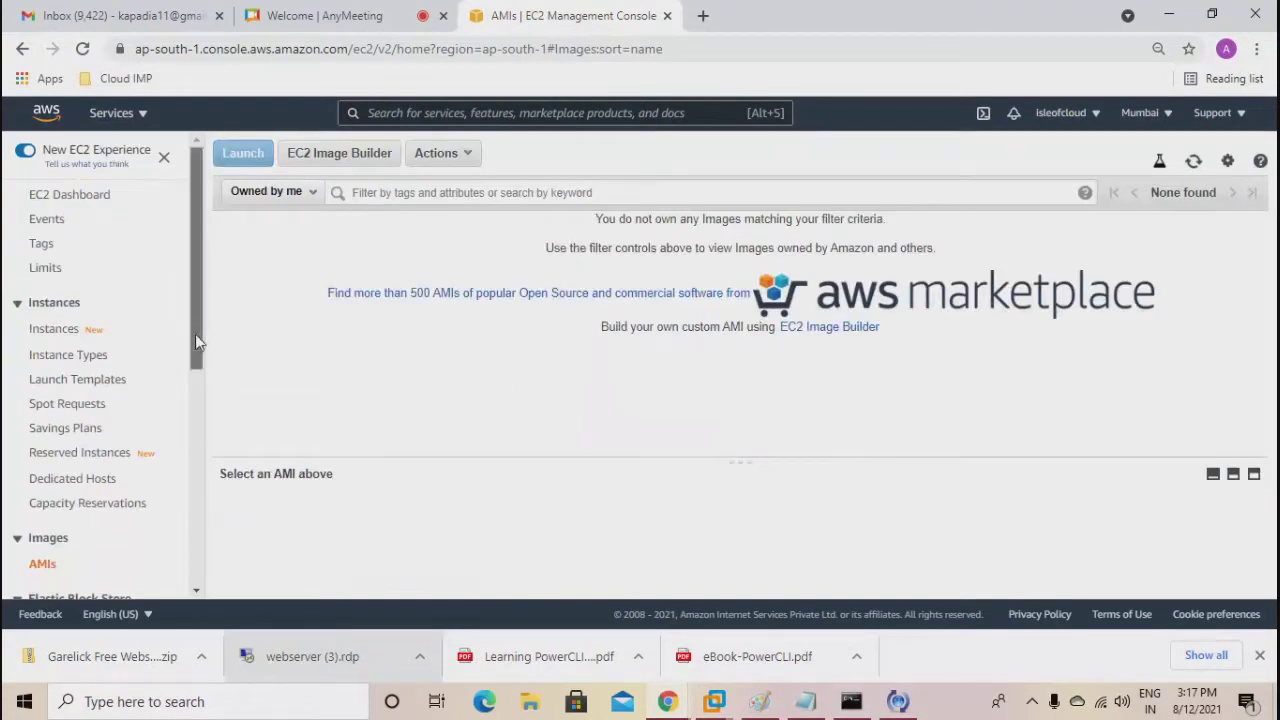
{"action": "left_click", "coordinate": [60, 334]}
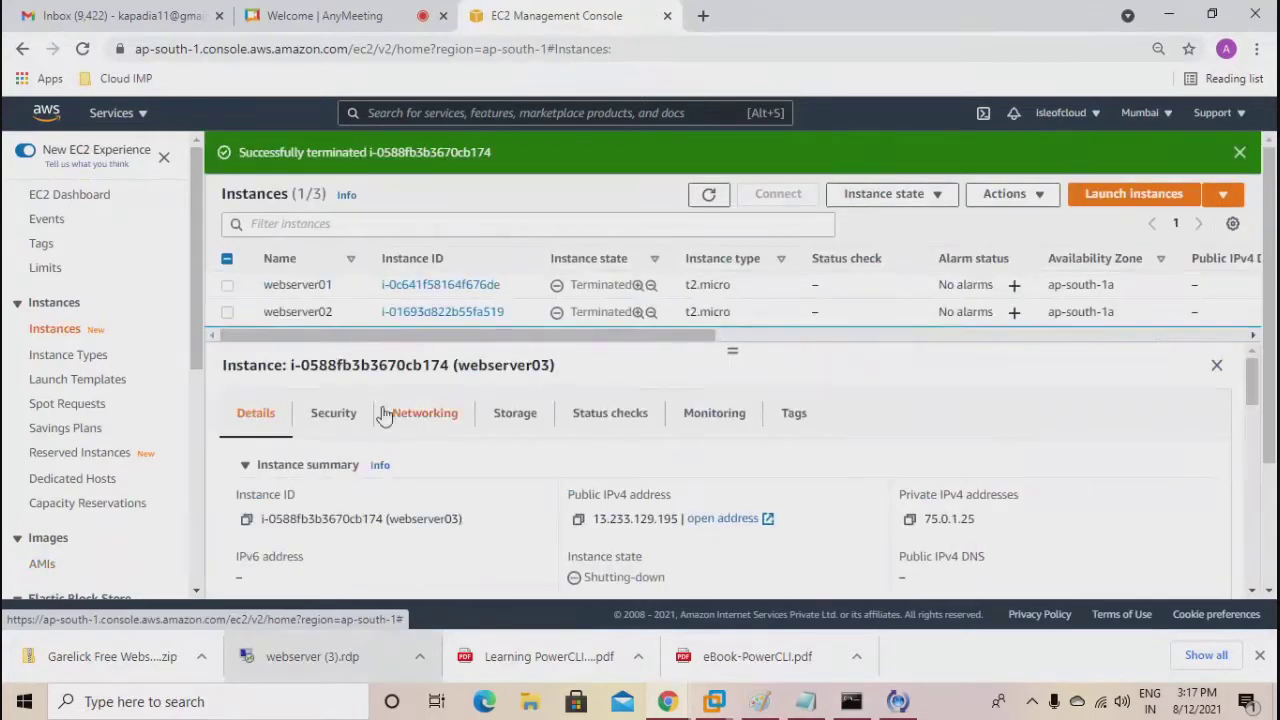
{"action": "left_click", "coordinate": [40, 566]}
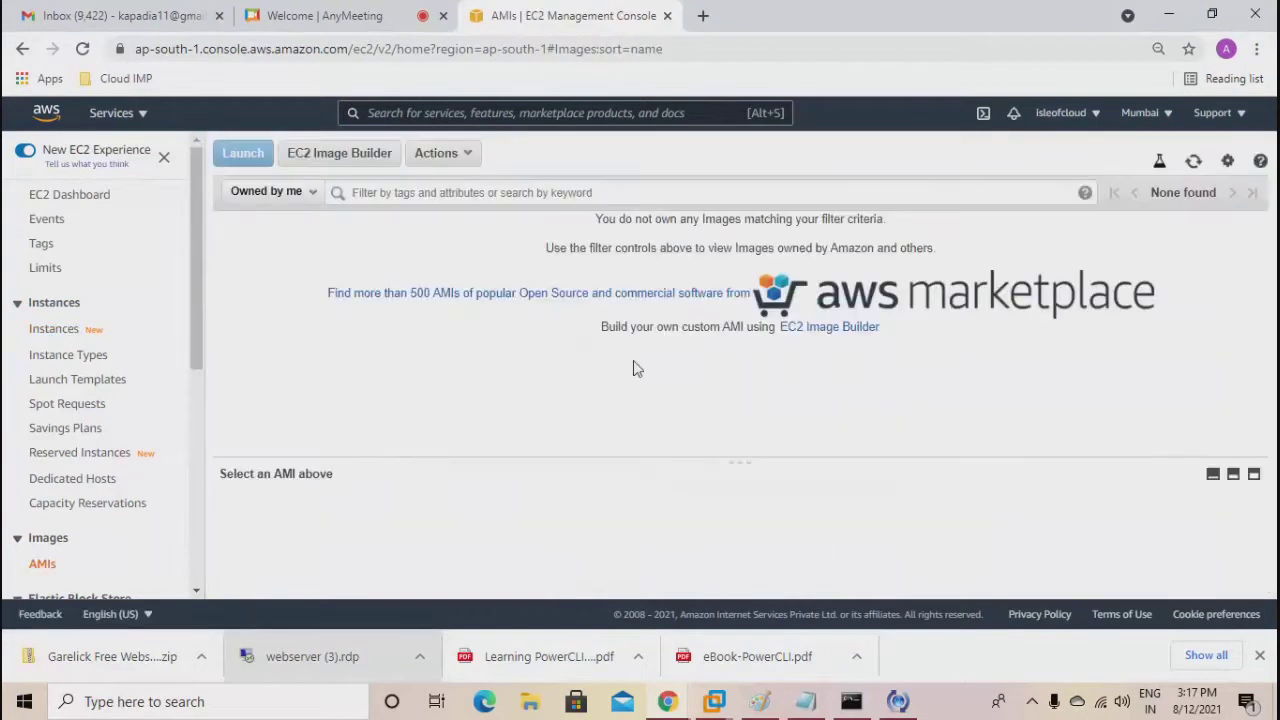
{"action": "scroll", "coordinate": [137, 351], "scroll_direction": "down", "scroll_amount": 4}
{"action": "scroll", "coordinate": [140, 350], "scroll_direction": "up", "scroll_amount": 4}
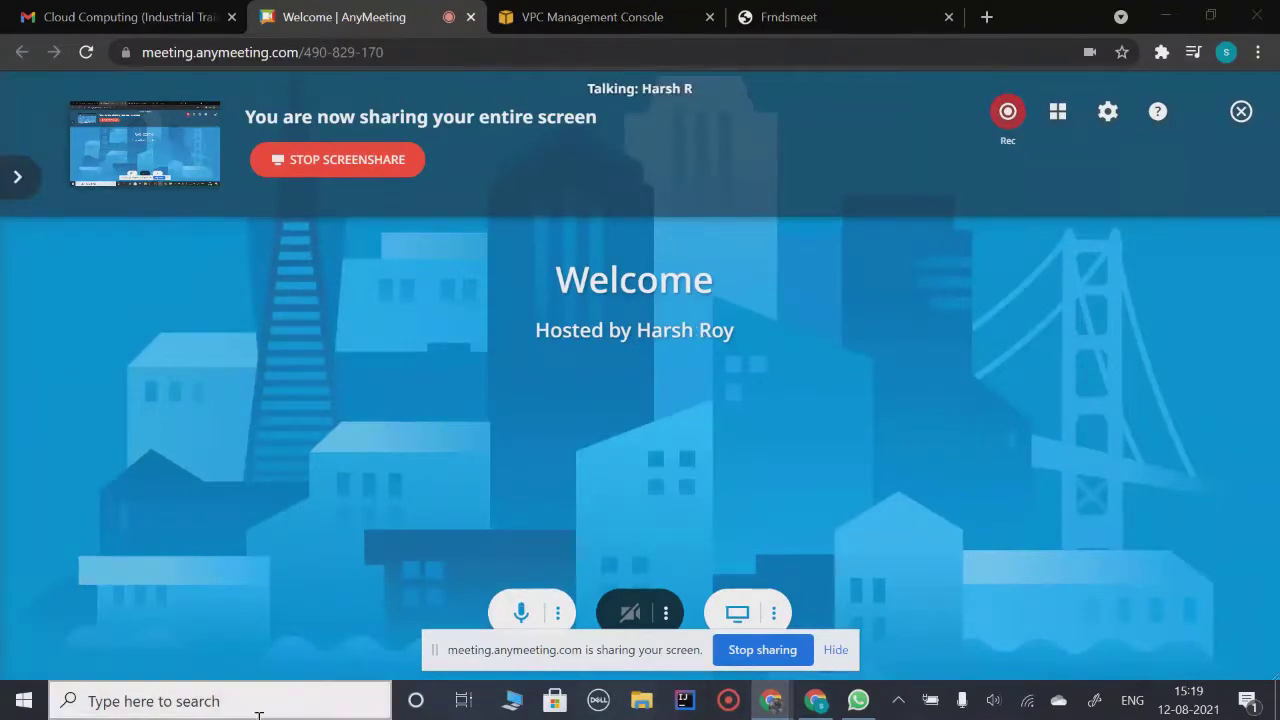
Hide the screen-sharing notice and start creating a VPC named webserver01, beginning its IPv4 CIDR block with 10.0.0.
{"action": "right_click", "coordinate": [1277, 131]}
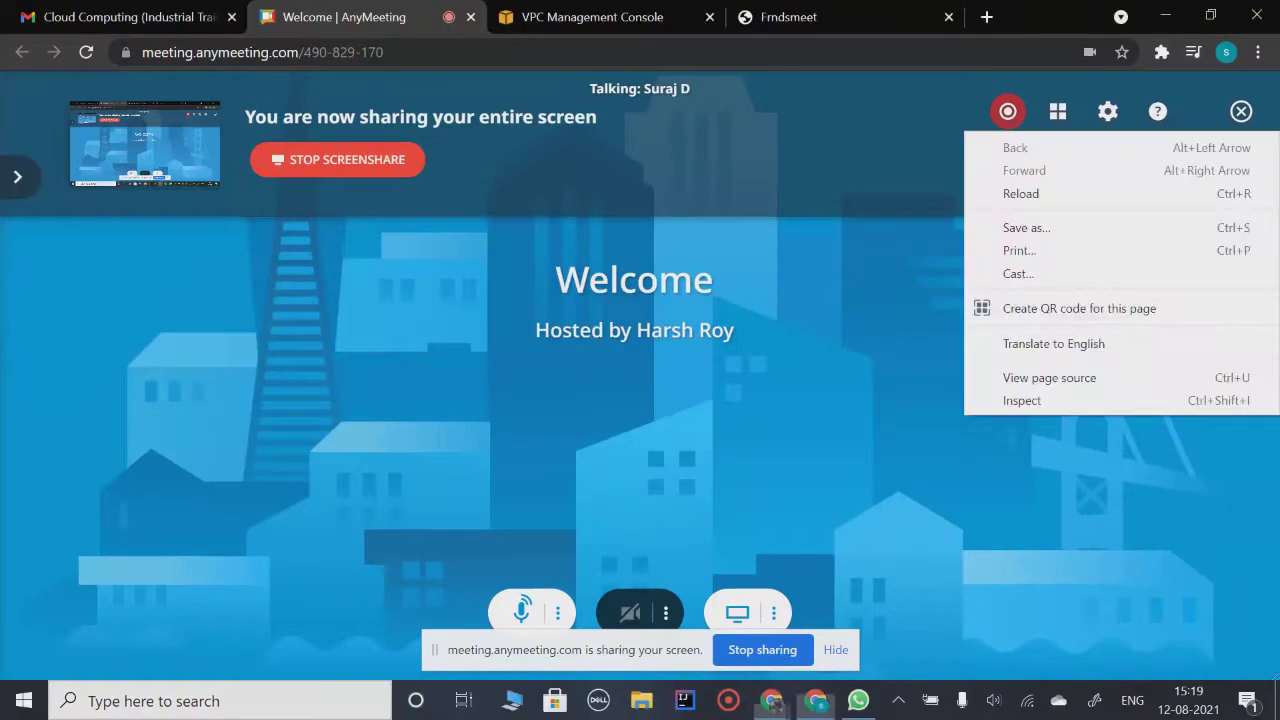
{"action": "left_click", "coordinate": [849, 661]}
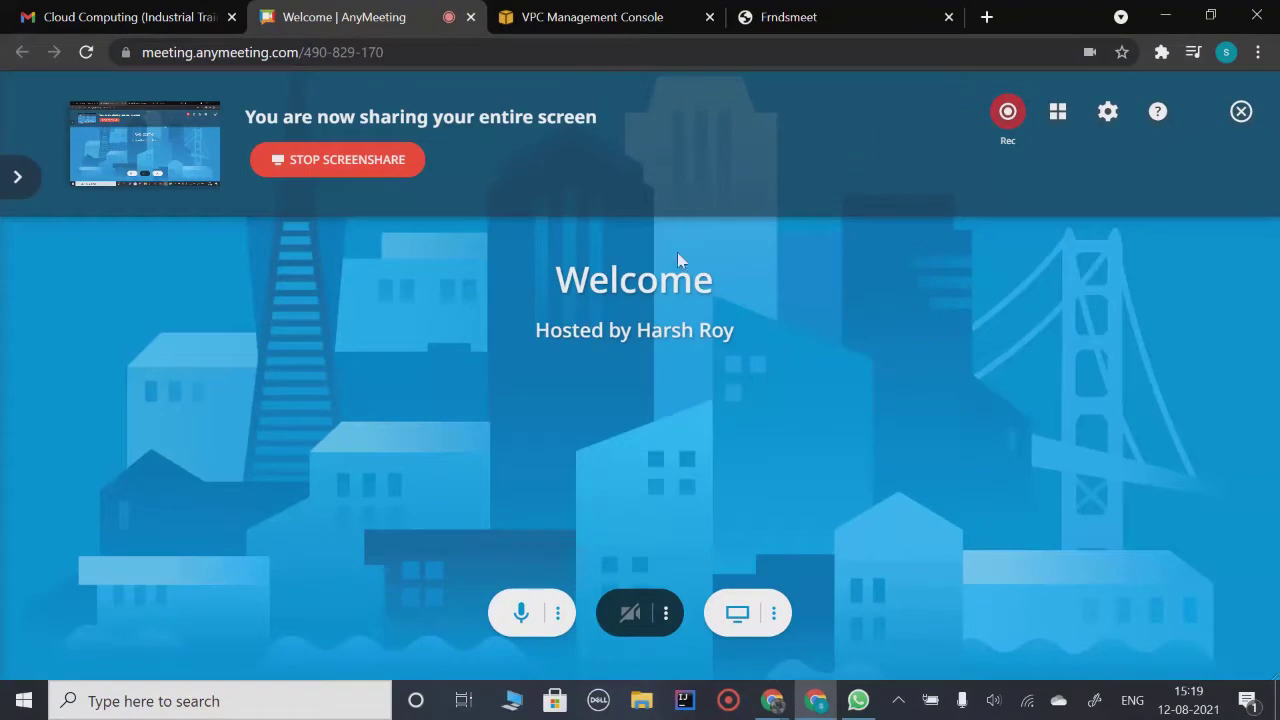
{"action": "left_click", "coordinate": [581, 12]}
{"action": "left_click", "coordinate": [86, 345]}
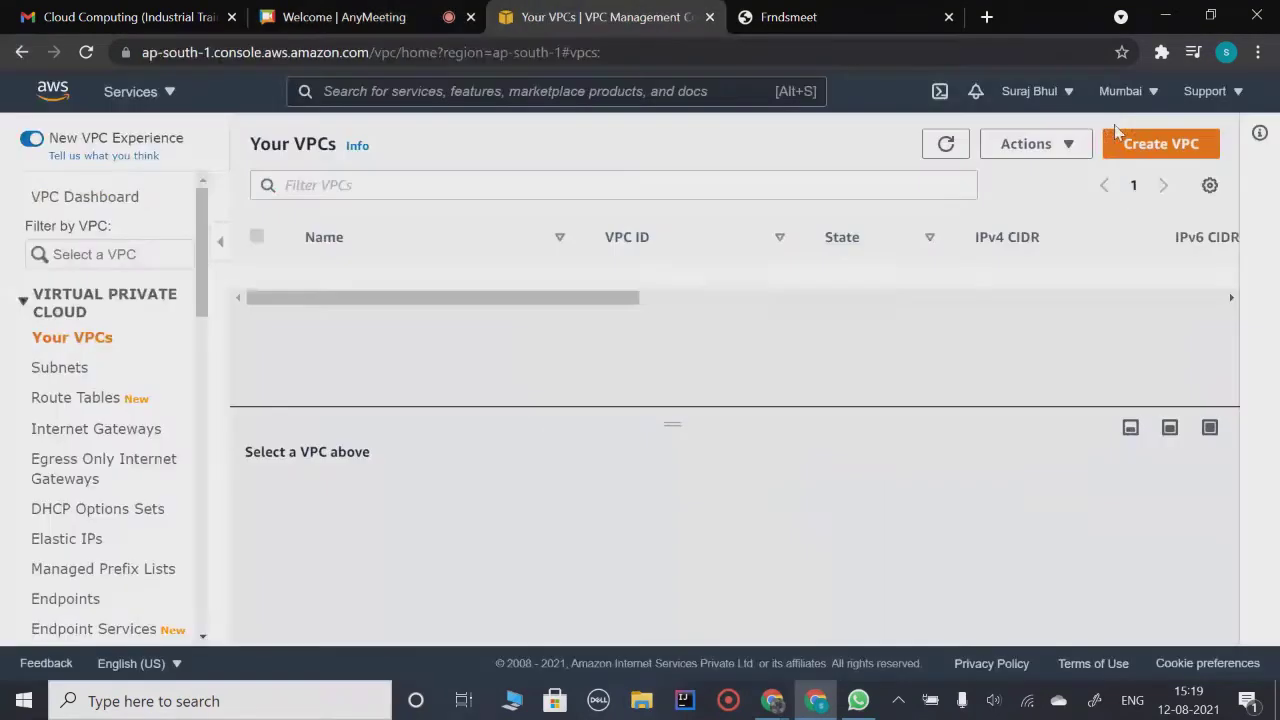
{"action": "left_click", "coordinate": [1127, 146]}
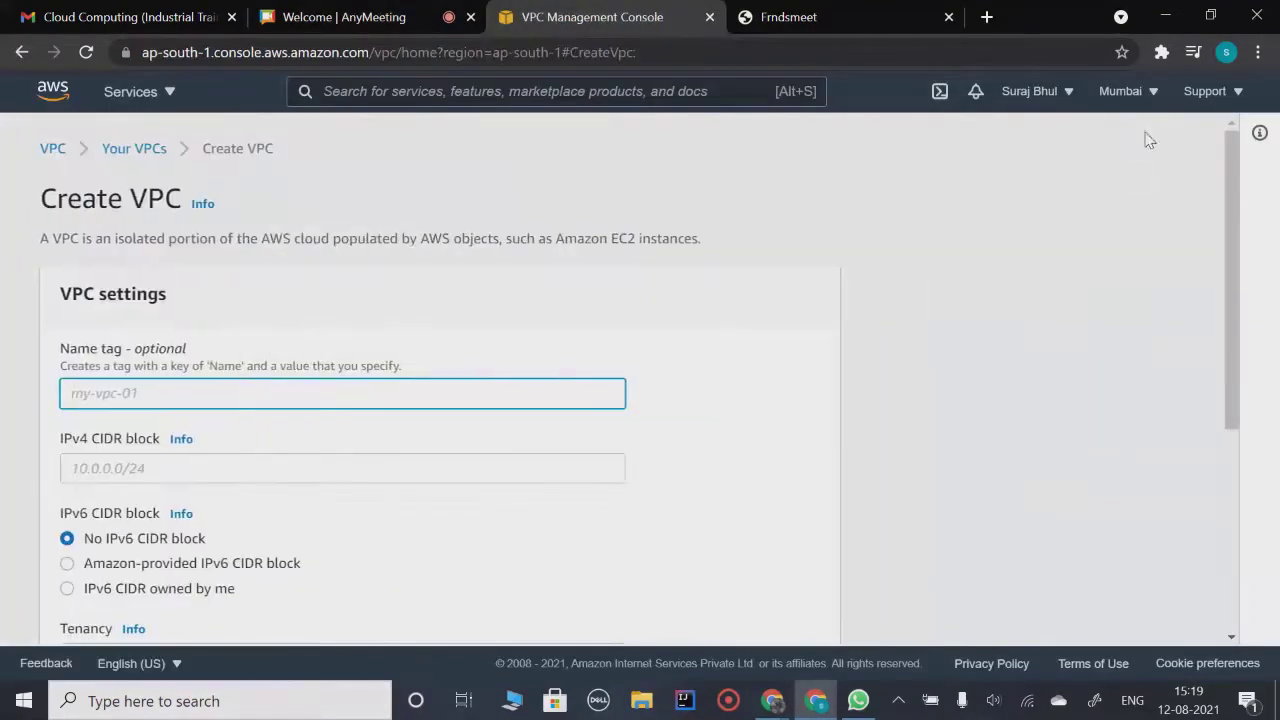
{"action": "type", "text": "webserver"}
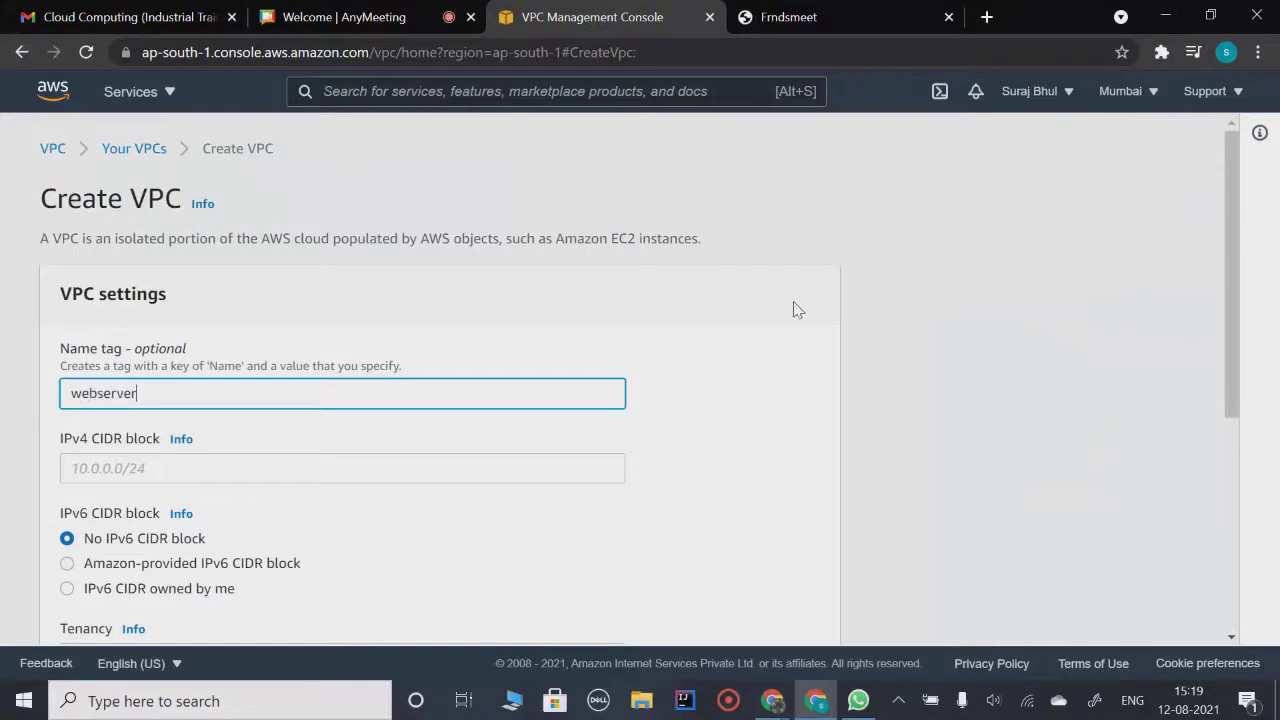
{"action": "type", "text": "01"}
{"action": "left_click", "coordinate": [141, 466]}
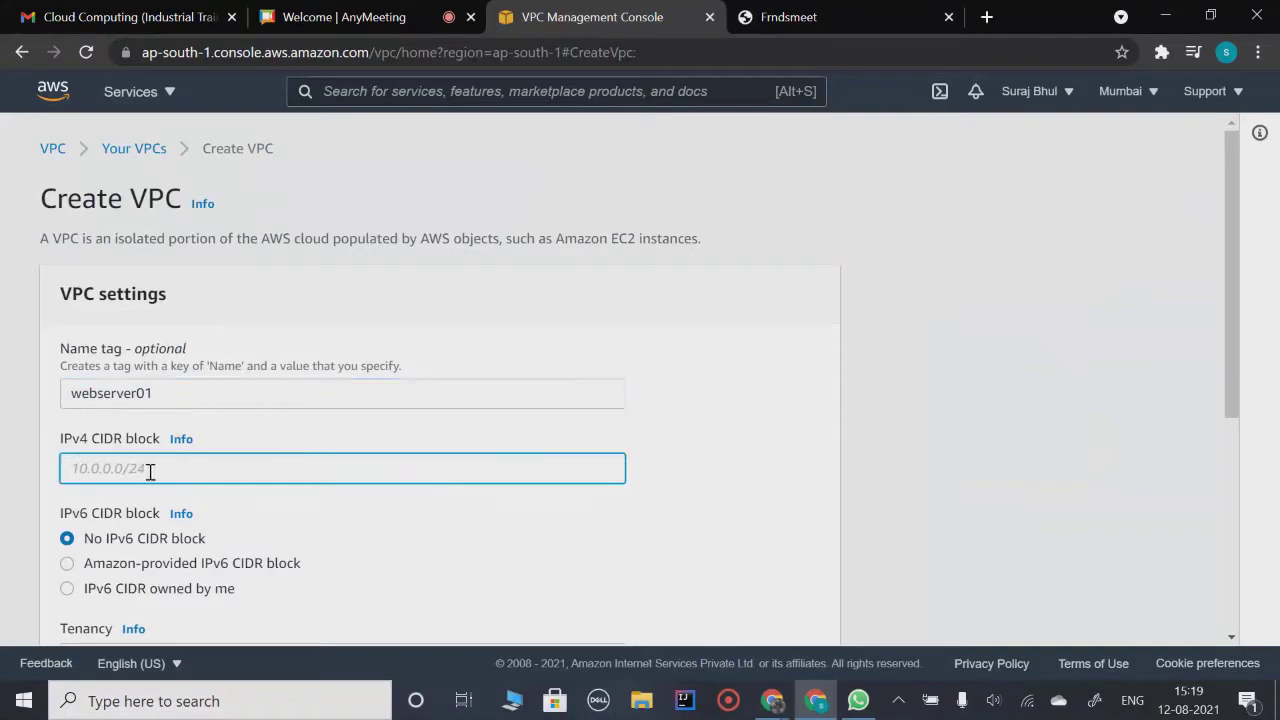
{"action": "type", "text": "10.0.0"}
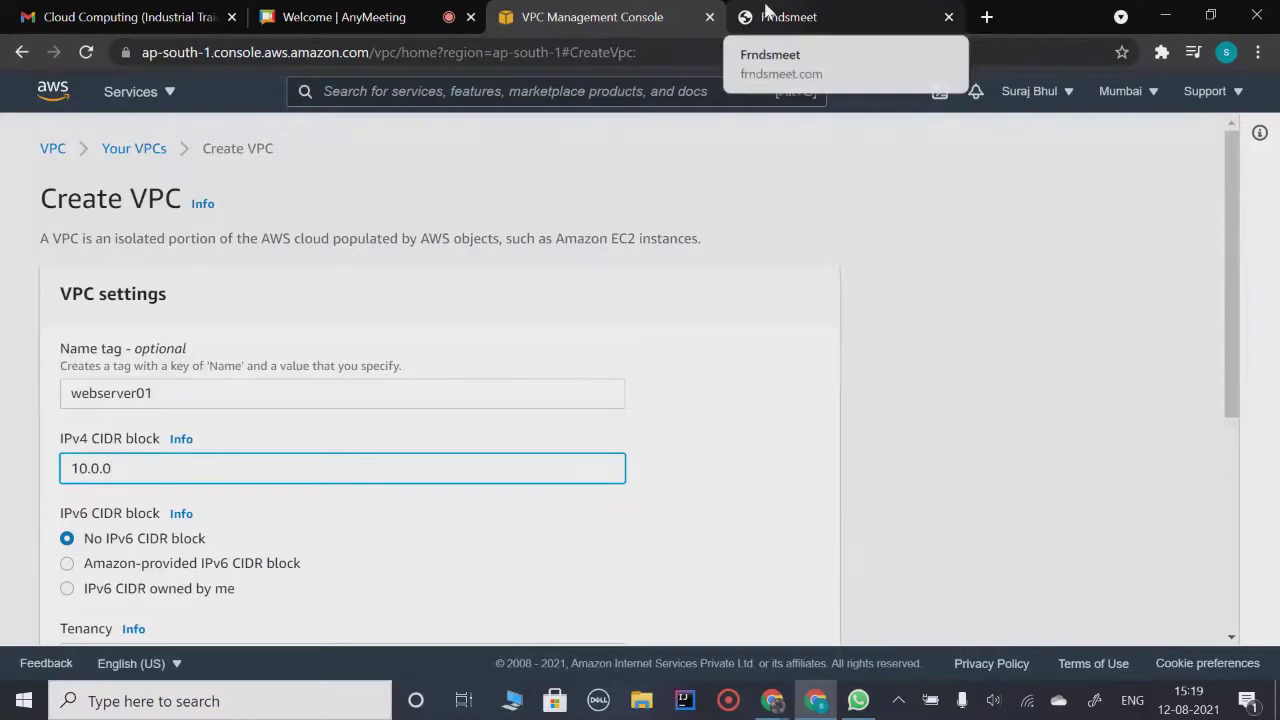
Look through the video and About Us sections of the Frndsmeet website.
{"action": "left_click", "coordinate": [780, 17]}
{"action": "scroll", "coordinate": [581, 212], "scroll_direction": "down", "scroll_amount": 10}
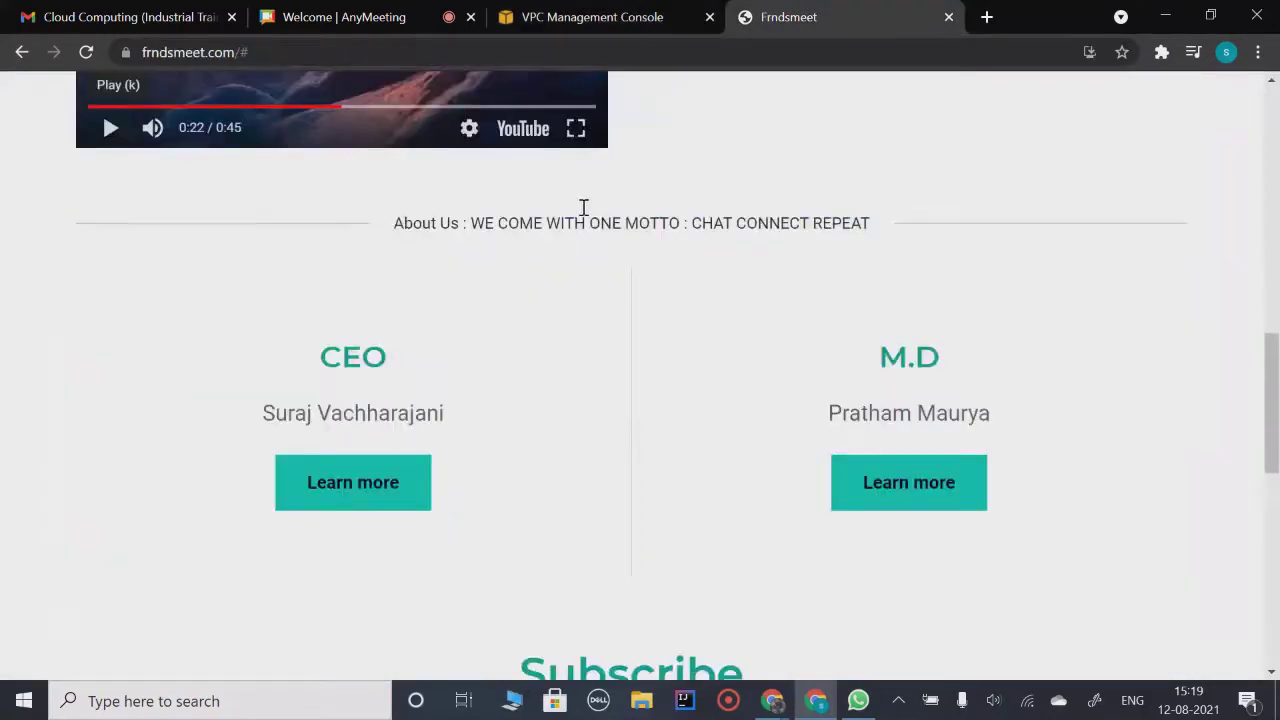
{"action": "scroll", "coordinate": [583, 207], "scroll_direction": "up", "scroll_amount": 3}
{"action": "scroll", "coordinate": [583, 205], "scroll_direction": "down", "scroll_amount": 6}
{"action": "scroll", "coordinate": [583, 205], "scroll_direction": "up", "scroll_amount": 5}
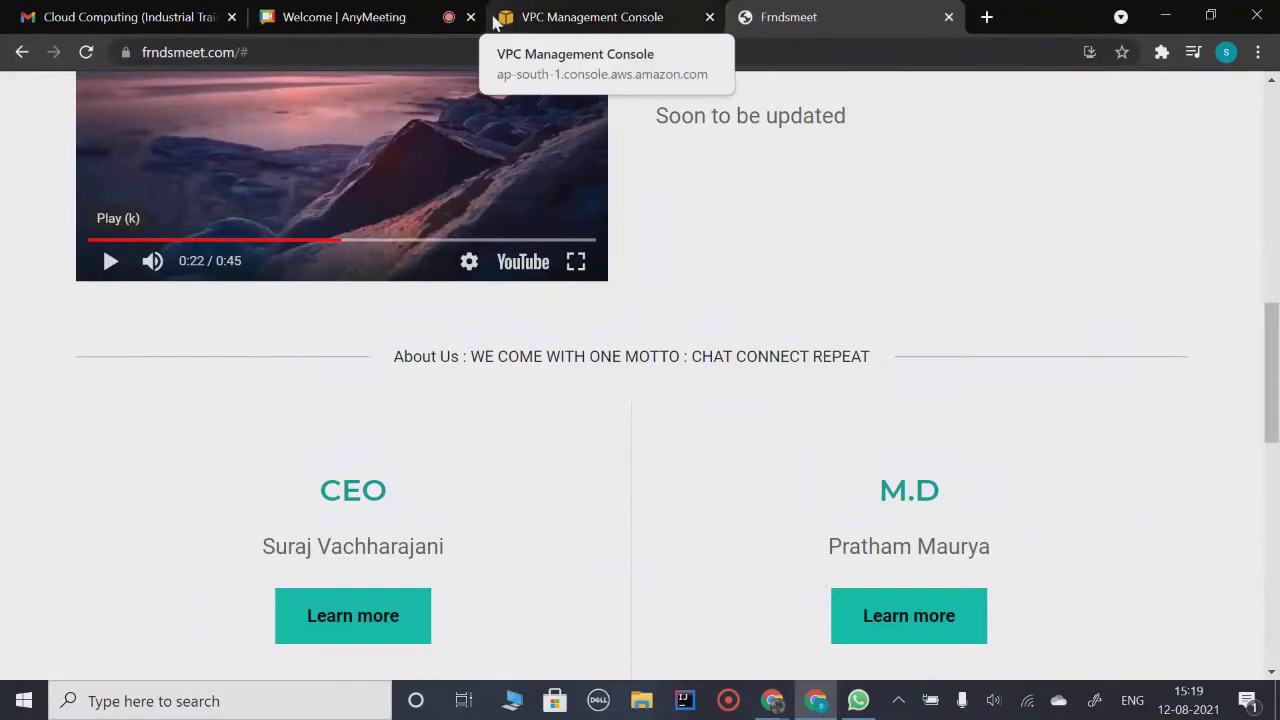
Return to the VPC creation form, complete the IPv4 CIDR block as 10.0.0.0/24 and review the tenancy and tag settings.
{"action": "left_click", "coordinate": [498, 20]}
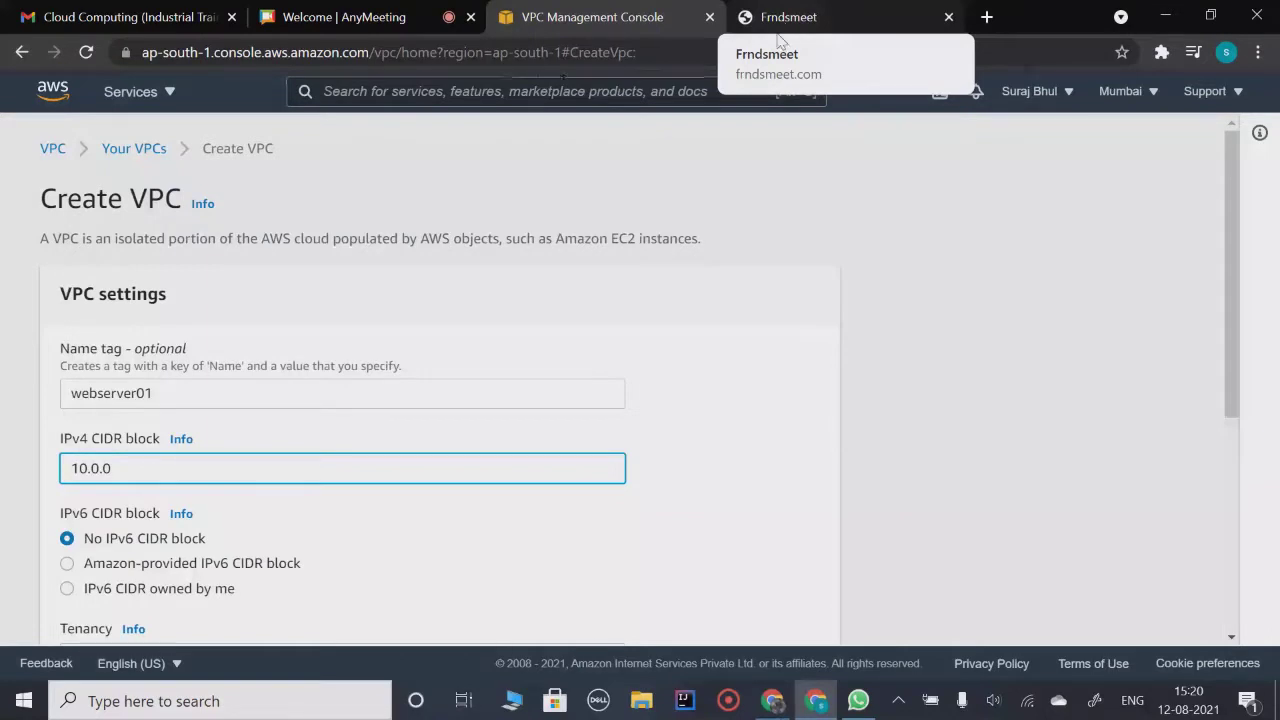
{"action": "type", "text": ".0/24"}
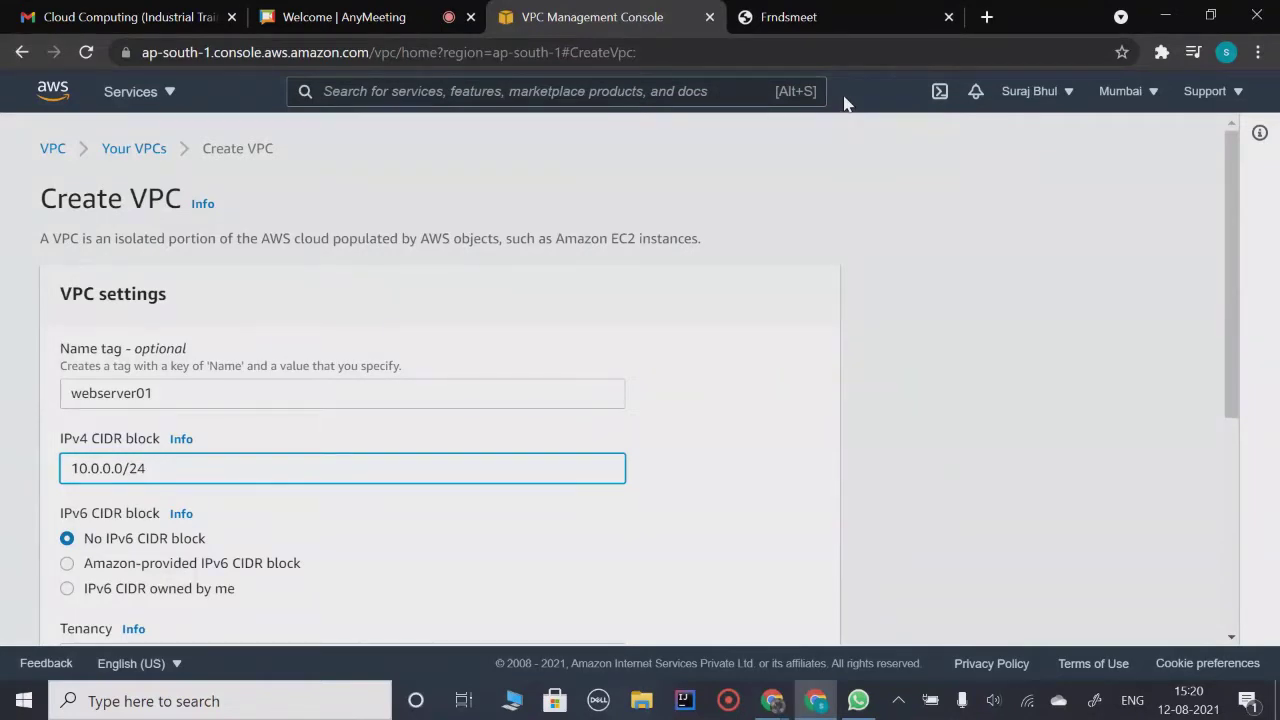
{"action": "scroll", "coordinate": [654, 456], "scroll_direction": "down", "scroll_amount": 2}
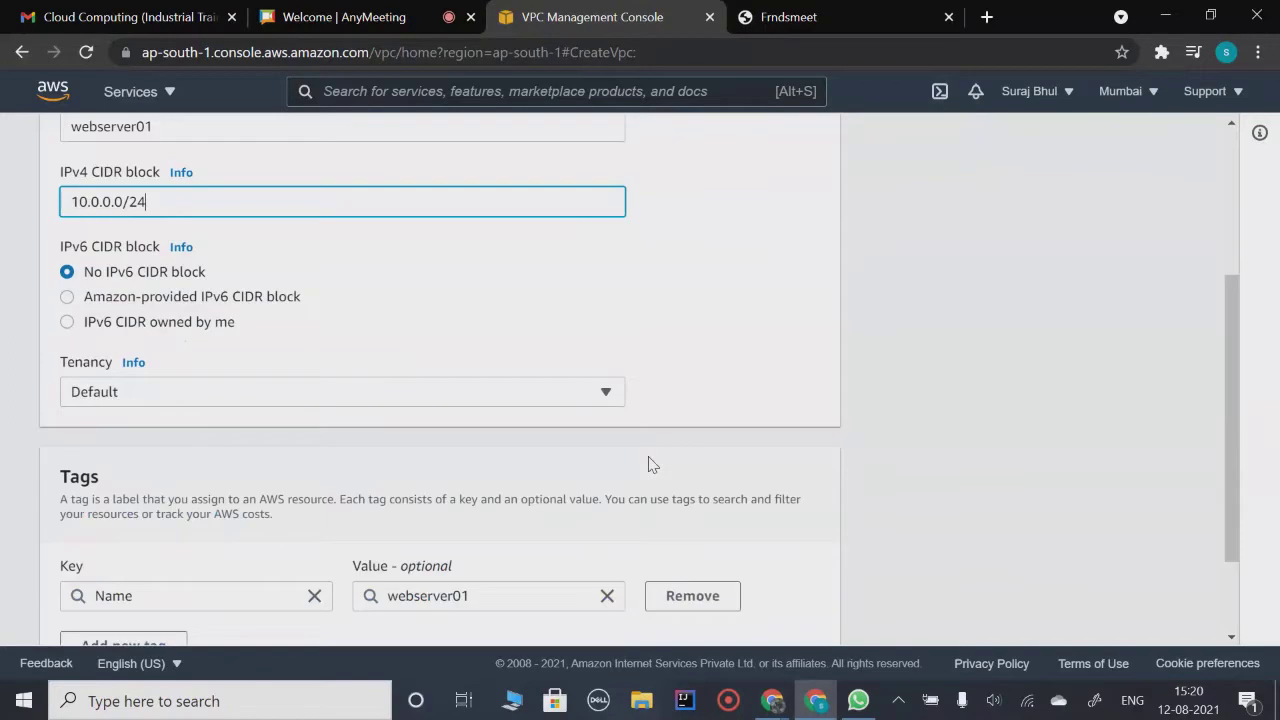
{"action": "scroll", "coordinate": [650, 463], "scroll_direction": "up", "scroll_amount": 1}
{"action": "scroll", "coordinate": [652, 462], "scroll_direction": "down", "scroll_amount": 1}
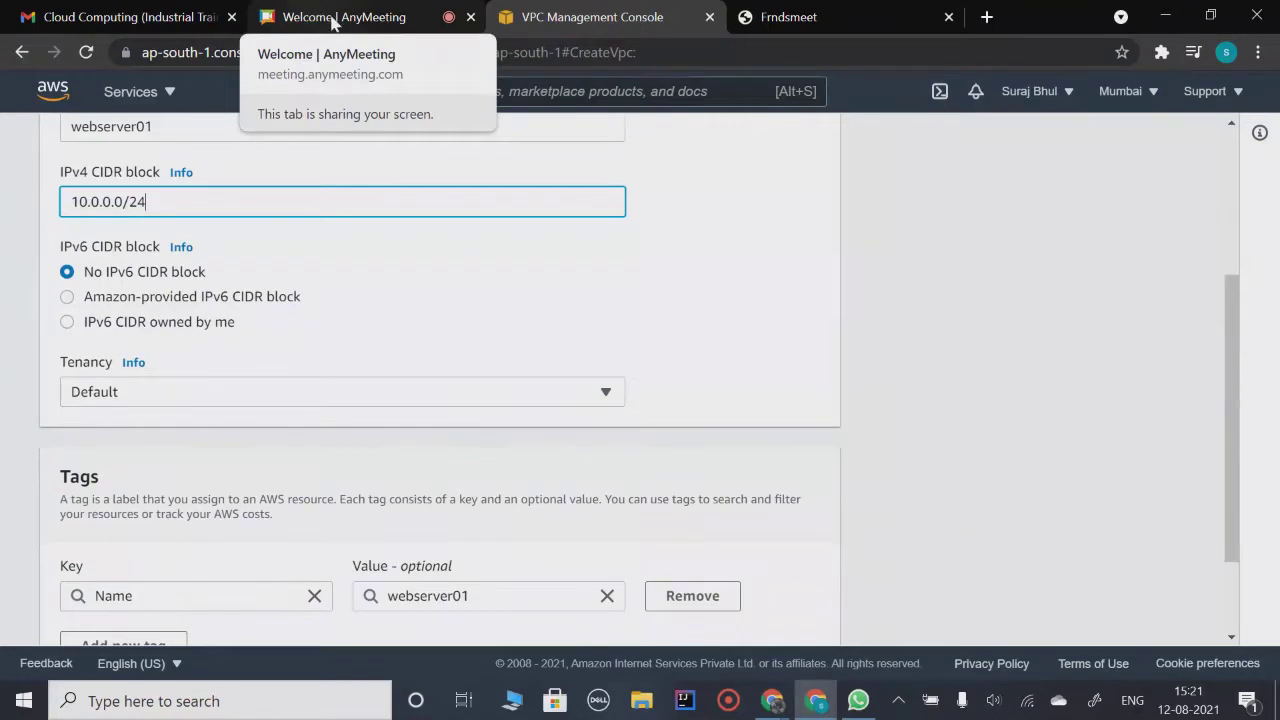
Switch to the AnyMeeting session and stop sharing the screen.
{"action": "left_click", "coordinate": [452, 24]}
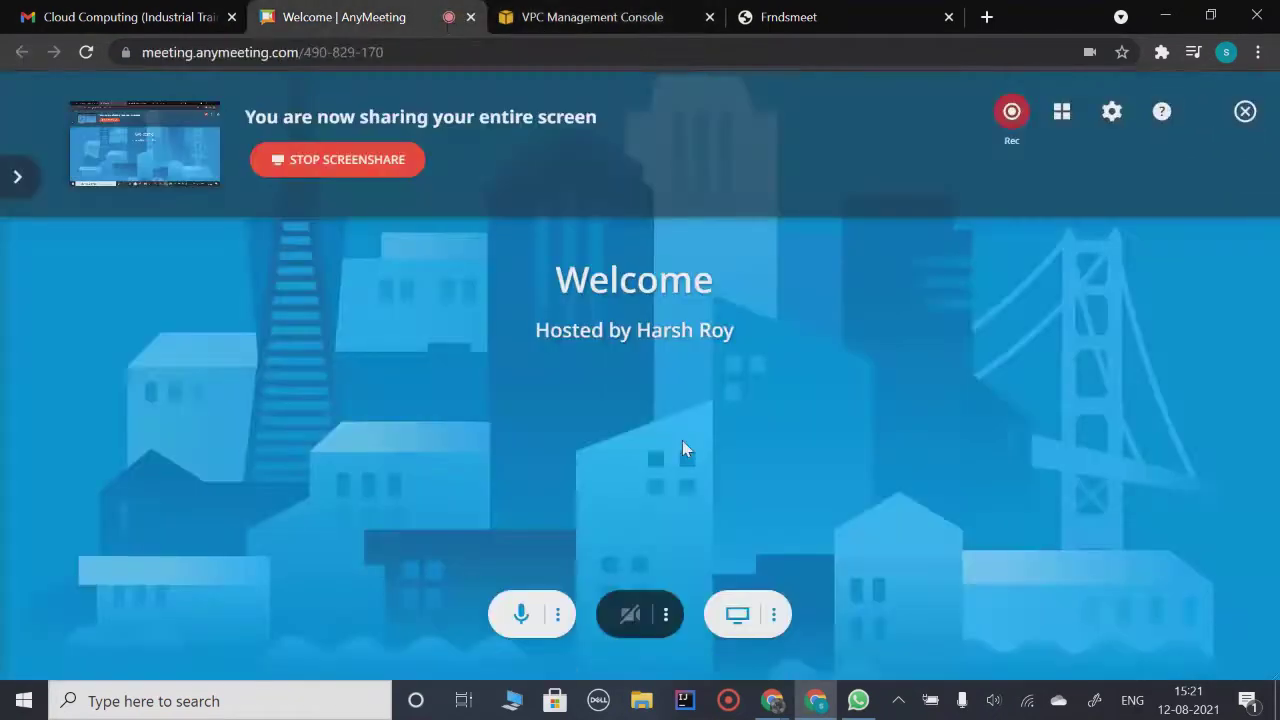
{"action": "left_click", "coordinate": [739, 611]}
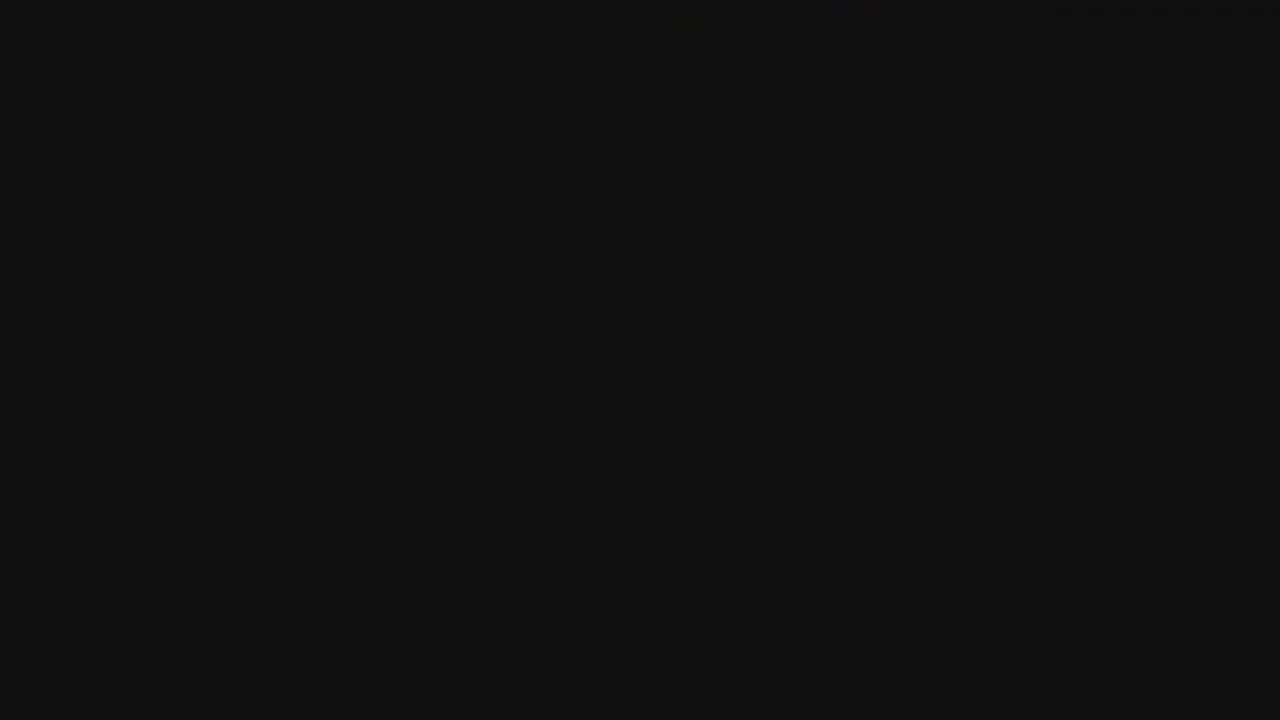